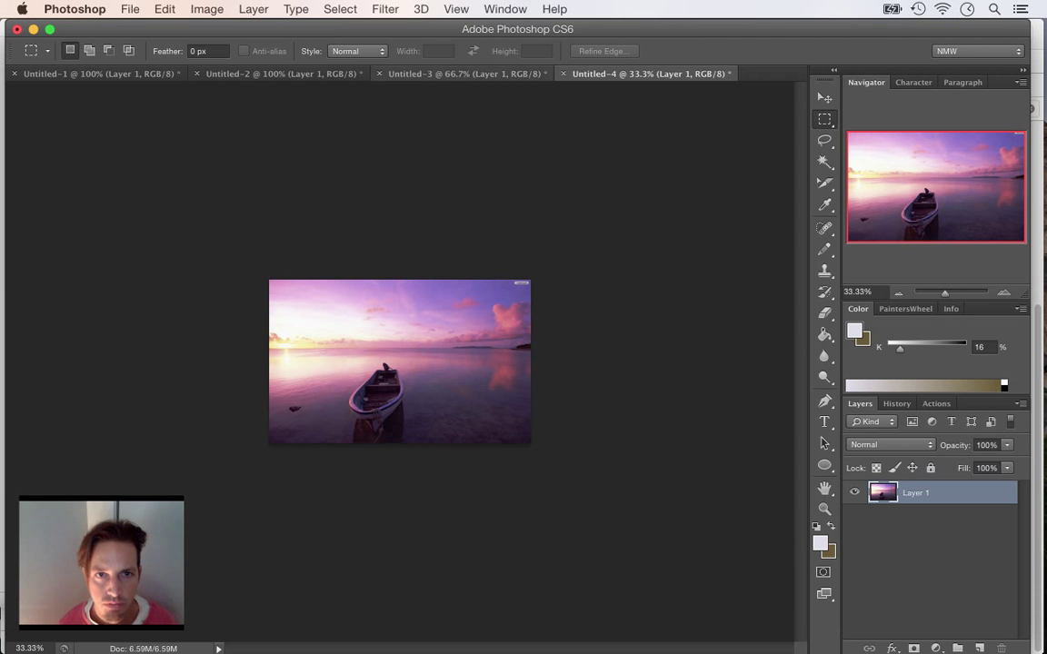
- Start a new document and set its size to 218 pixels wide by 109 pixels high
left_click(130, 9)
left_click(136, 29)
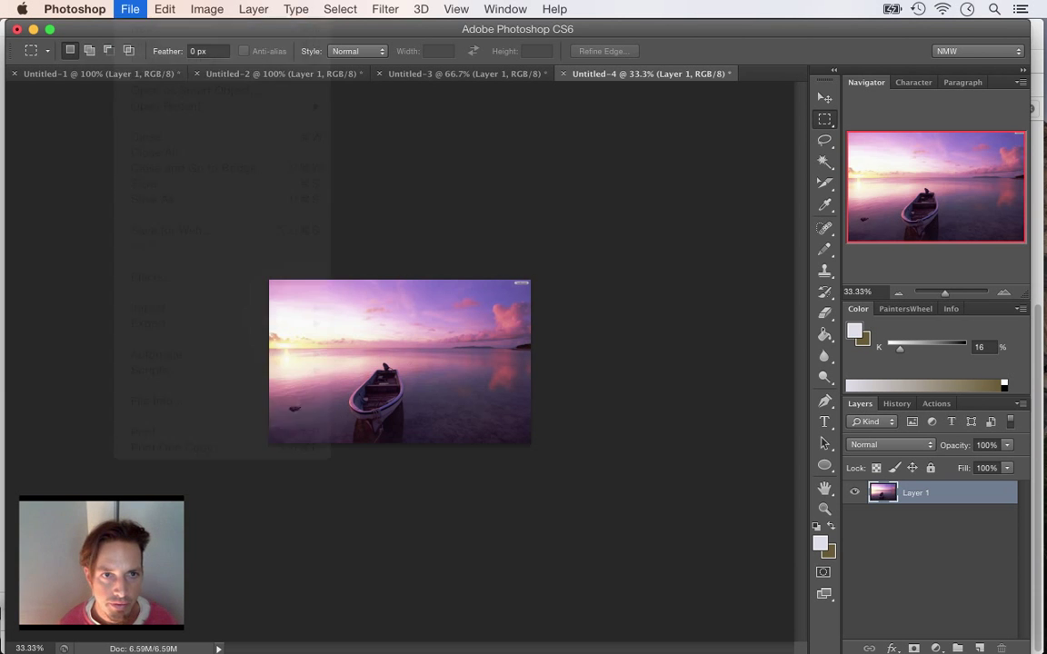
key("Tab")
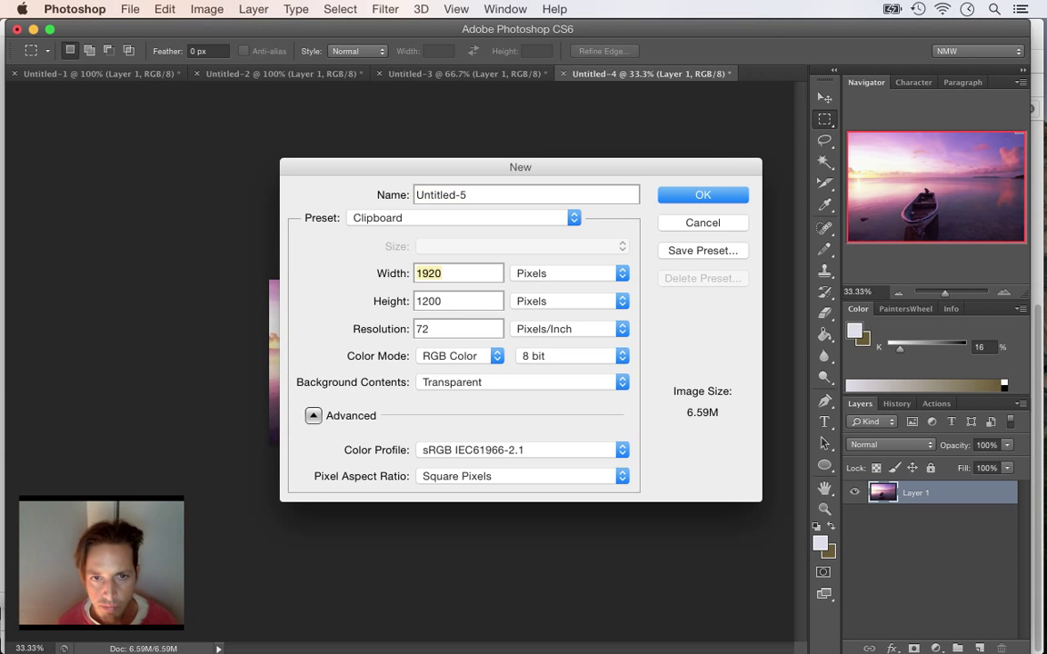
key("Tab")
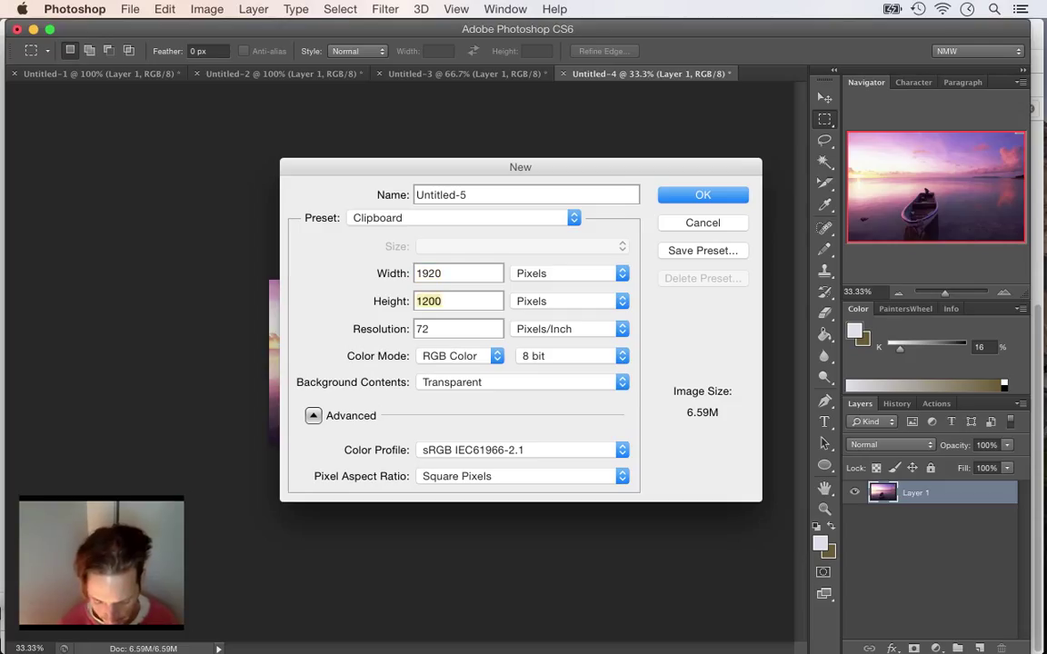
type("109")
key("shift+Tab")
type("218")
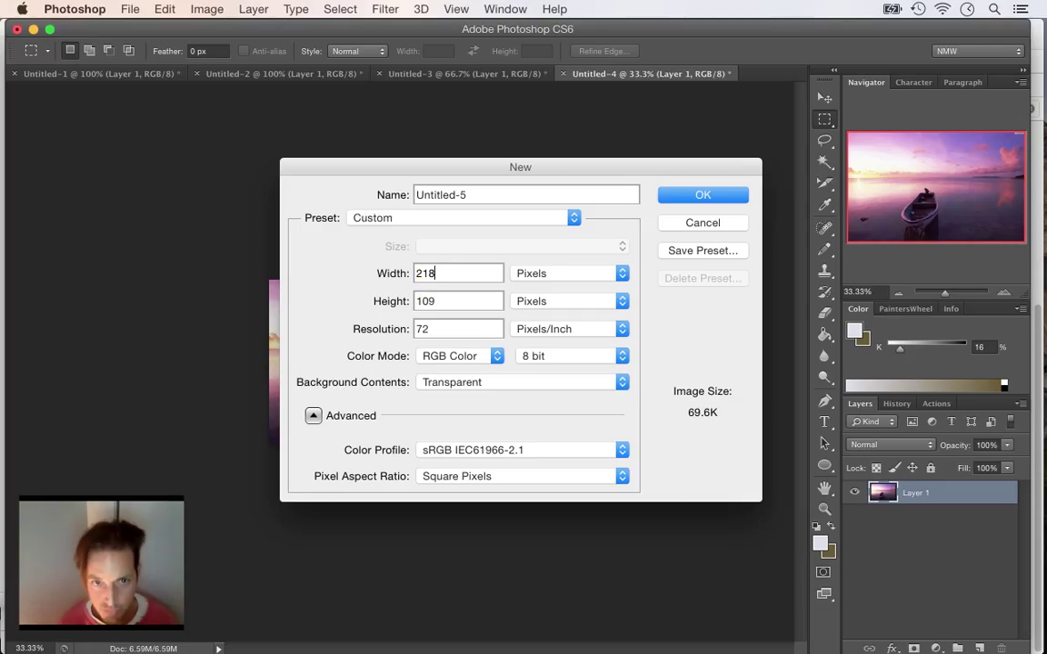
key("Tab")
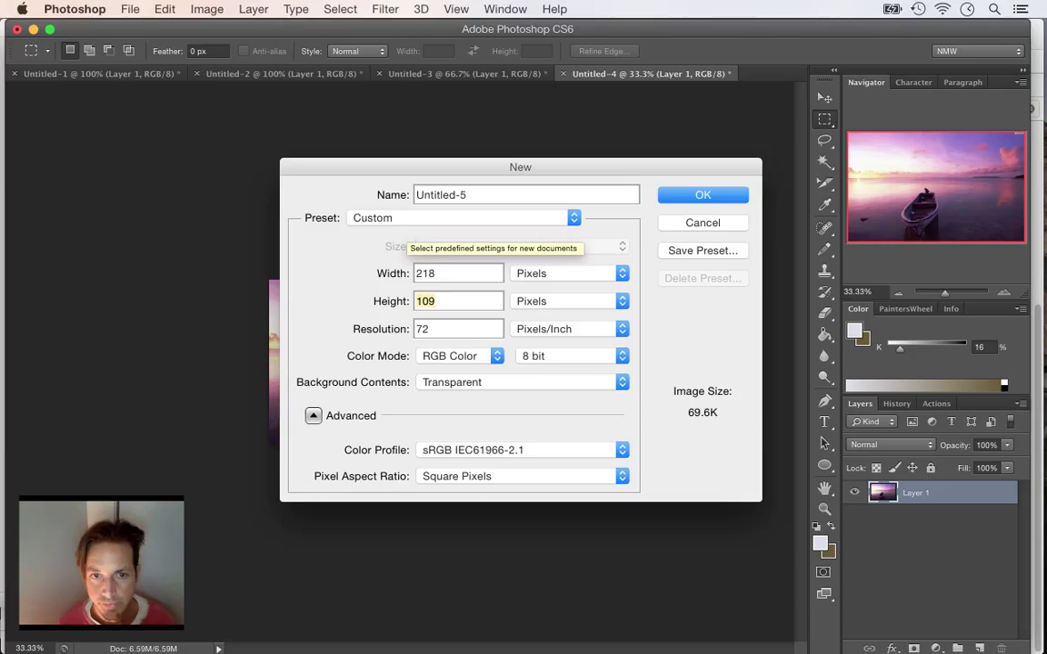
- Set the resolution to 144 pixels/inch, name the document the-ship and create it
left_click_drag(436, 333, 407, 327)
type("144")
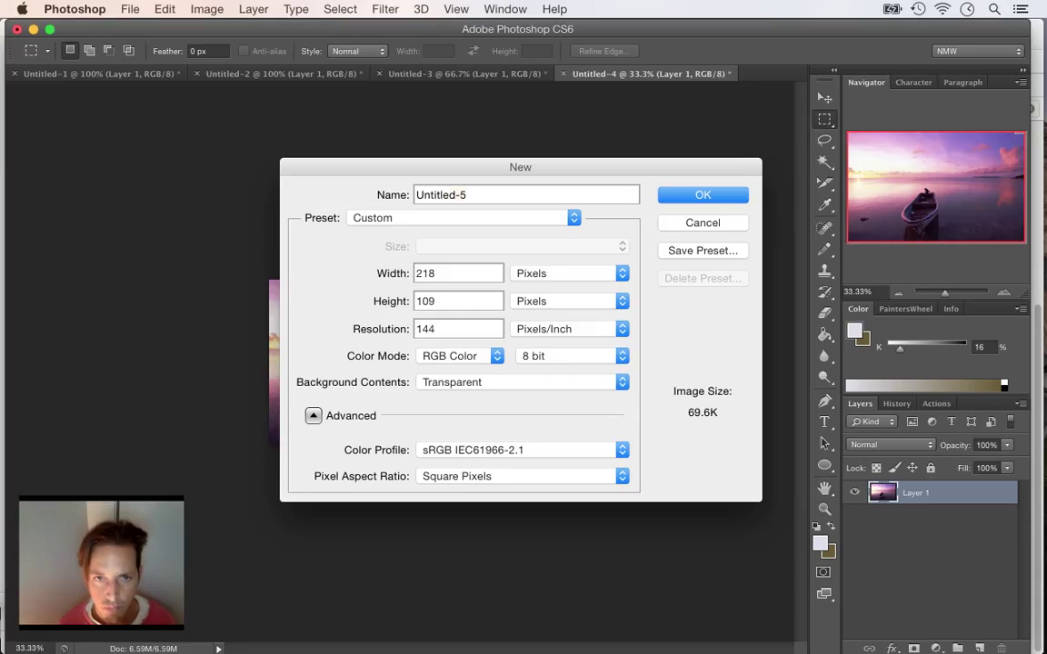
key("Tab")
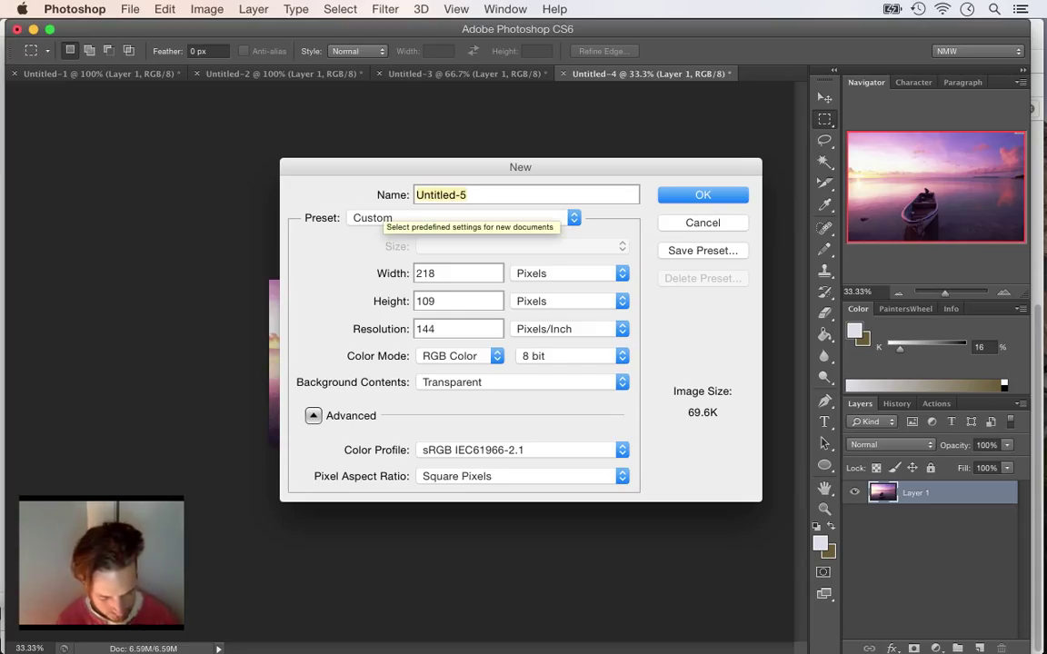
type("the-s")
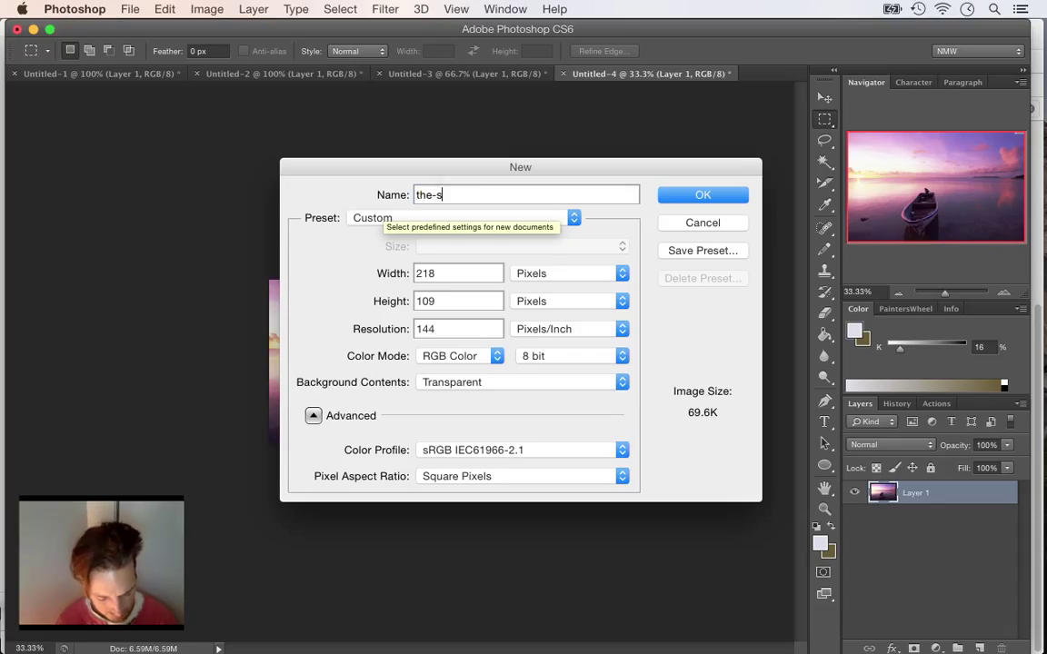
type("hip")
key("Return")
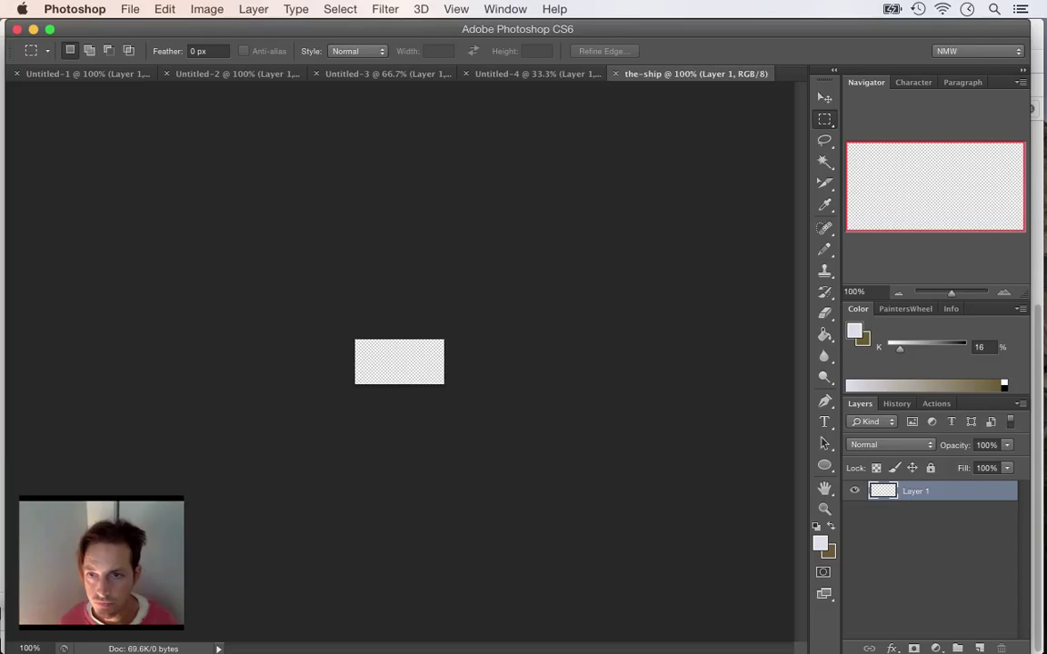
- Set the foreground color to the muted teal 508ea2
key("super+0")
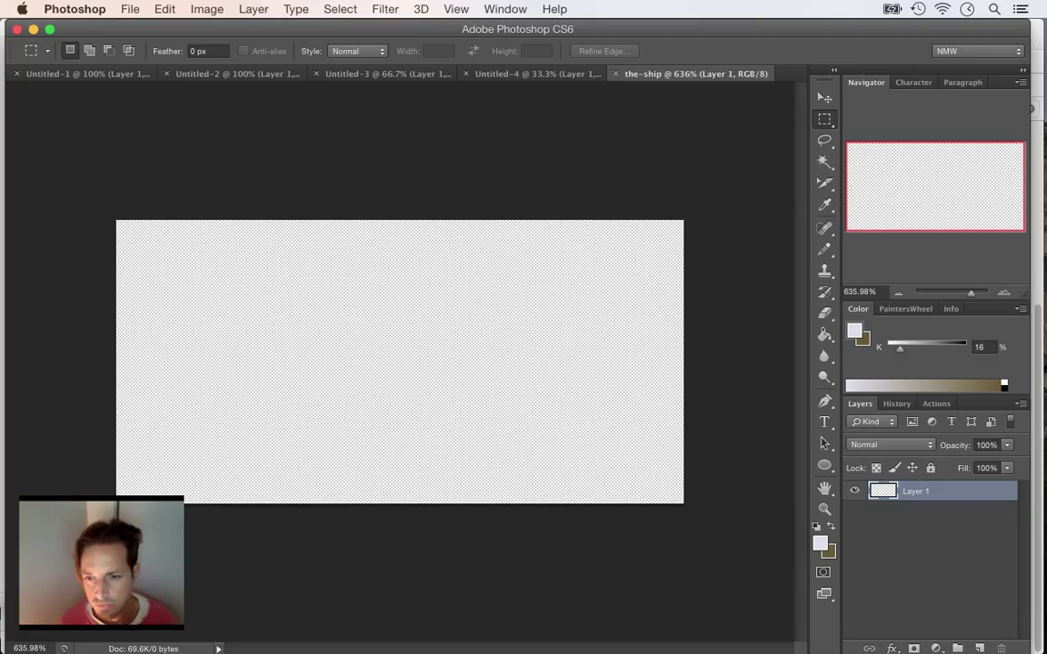
left_click(821, 544)
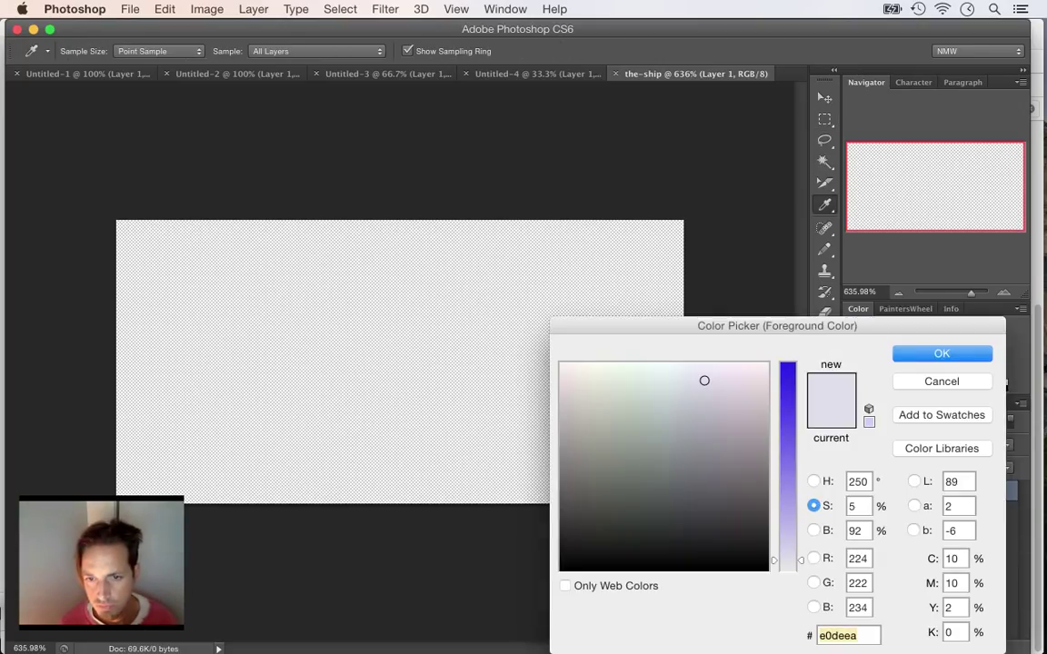
left_click_drag(787, 561, 787, 466)
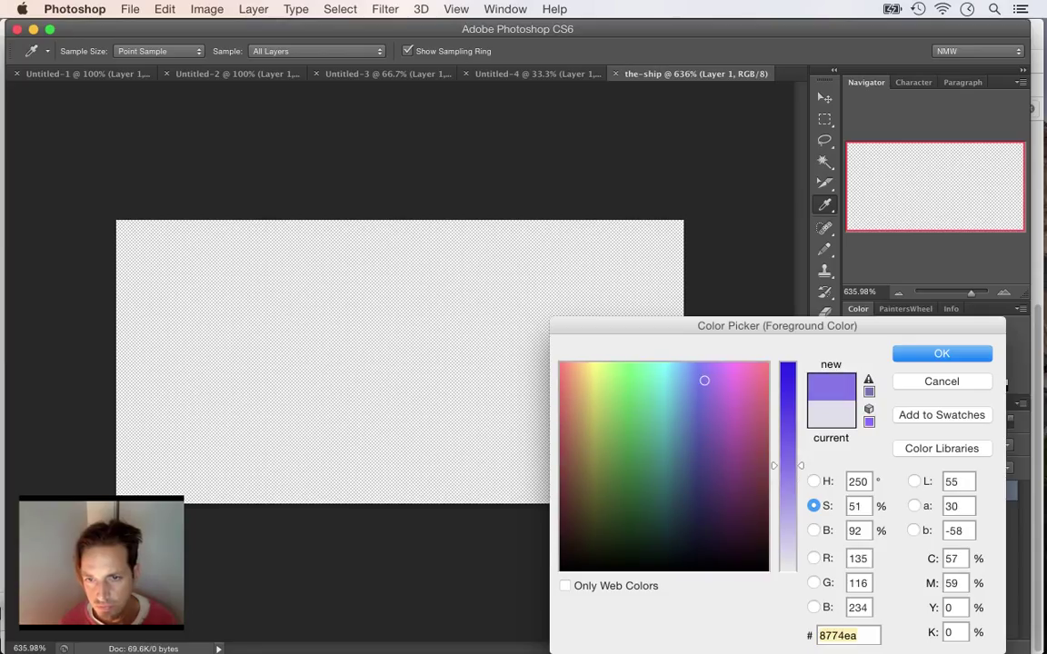
mouse_move(704, 380)
left_mouse_down()
mouse_move(687, 381)
mouse_move(672, 439)
left_mouse_up()
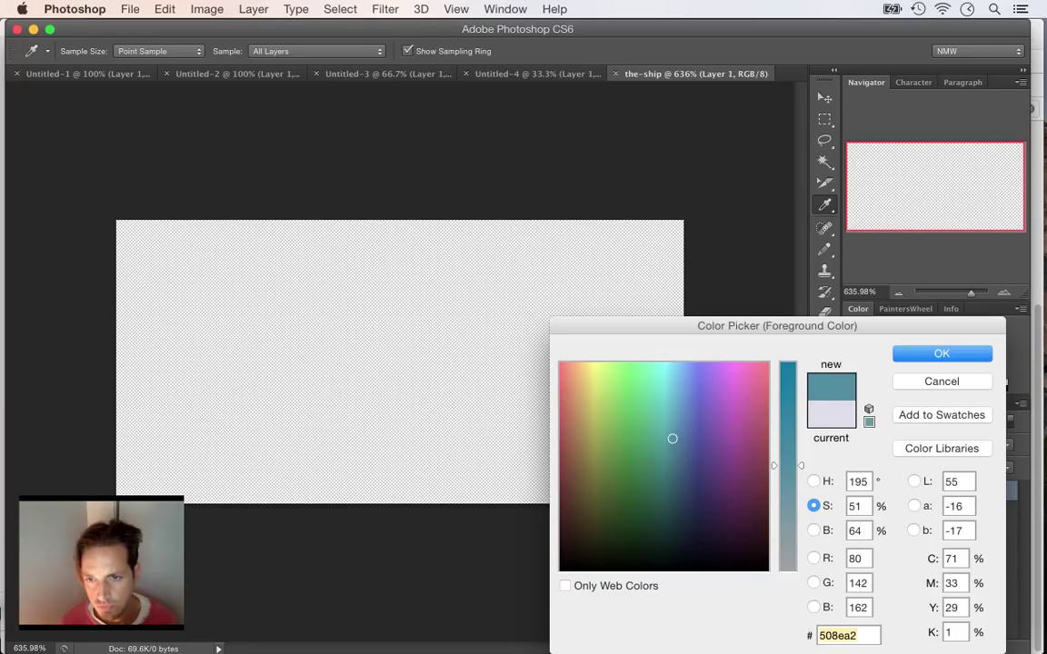
key("Return")
- Select roughly the lower half of the canvas across its full width, fill it with the foreground color, and deselect
key("m")
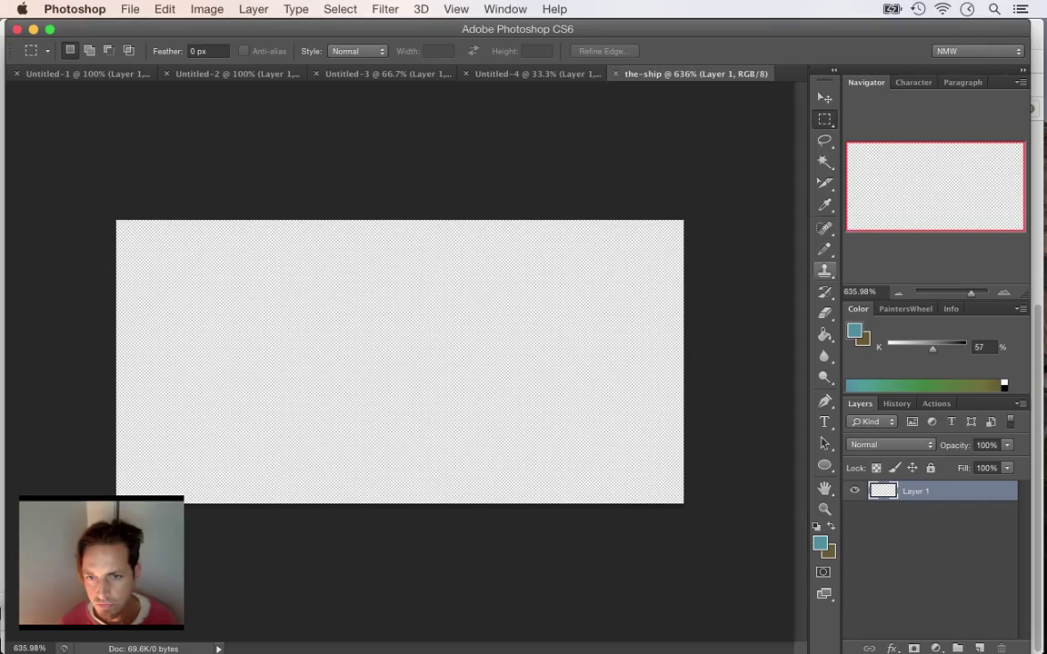
left_click_drag(113, 367, 689, 507)
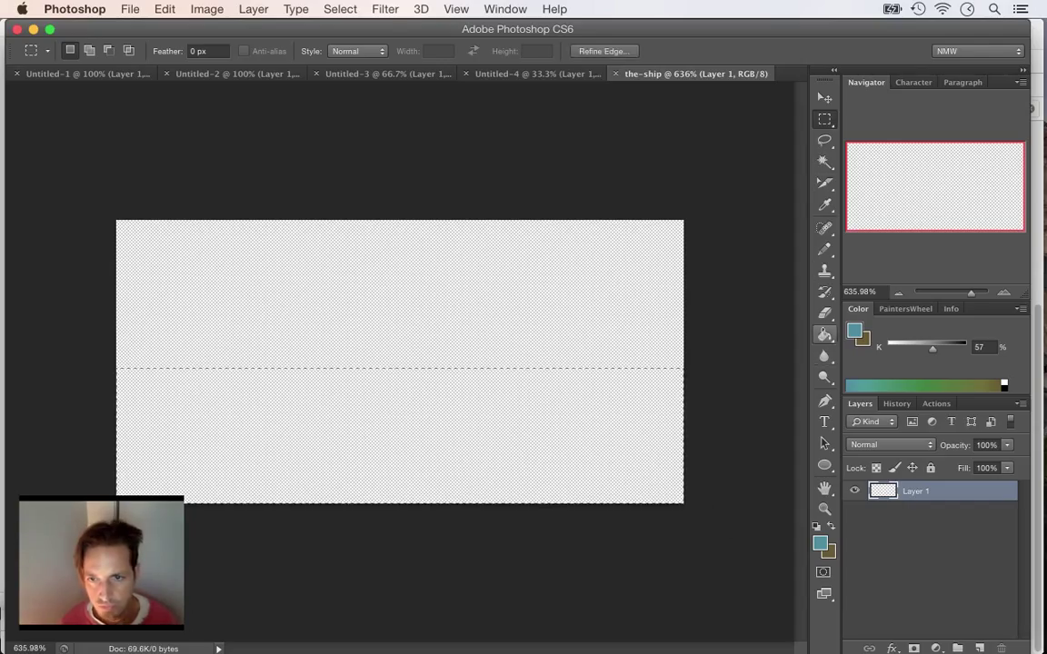
left_click(824, 335)
left_click(581, 416)
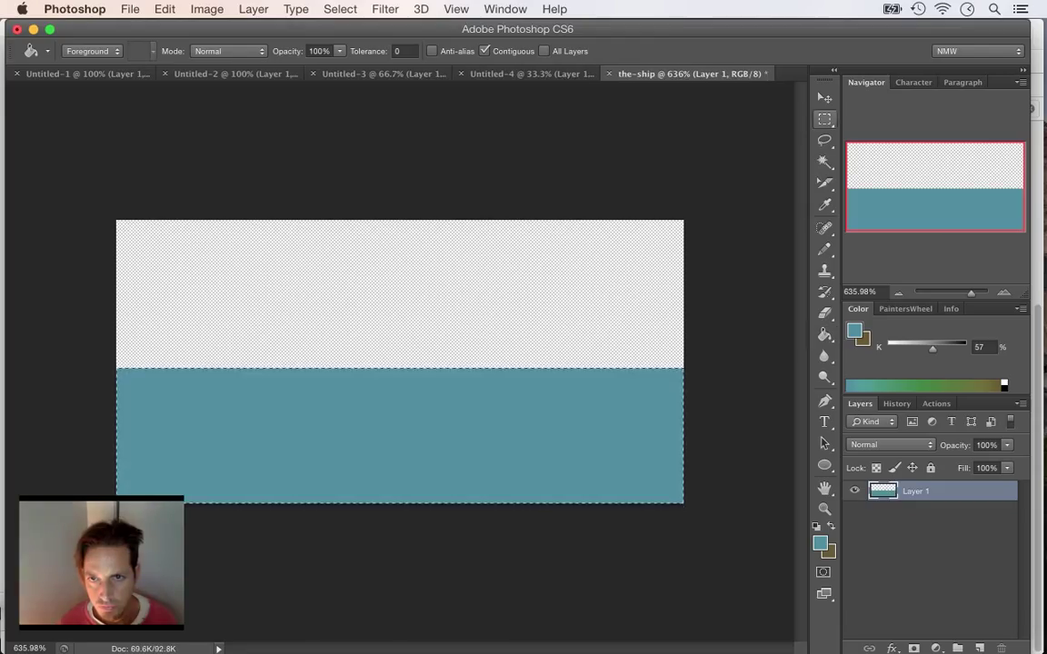
key("m")
key("super+d")
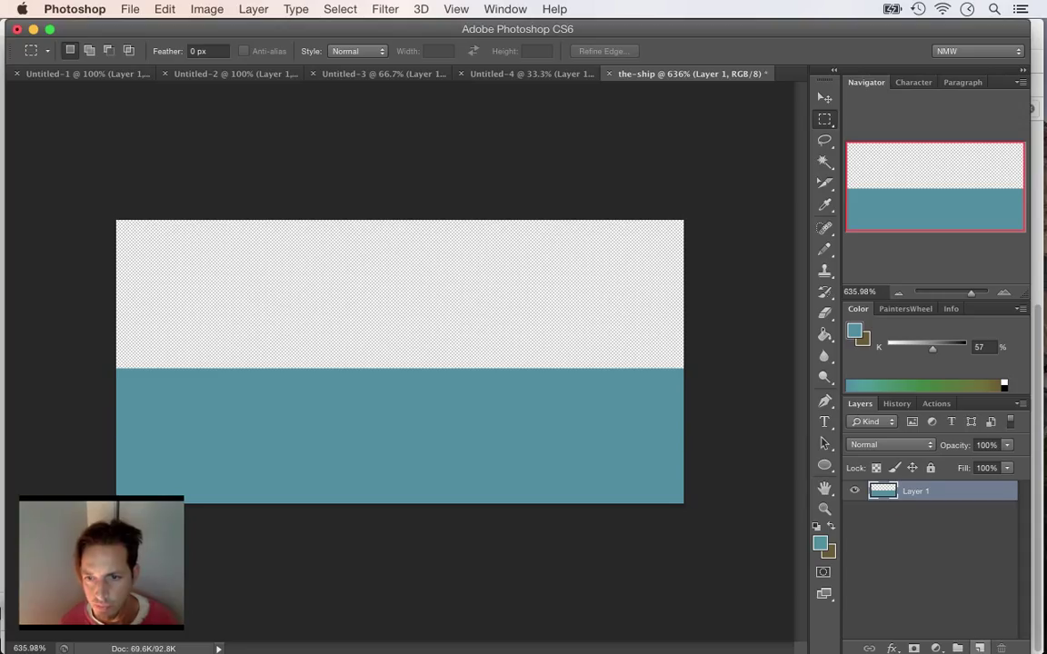
- Add a new layer above the teal band's layer and set the foreground color to the lighter teal 5aa9ba
left_click(979, 648)
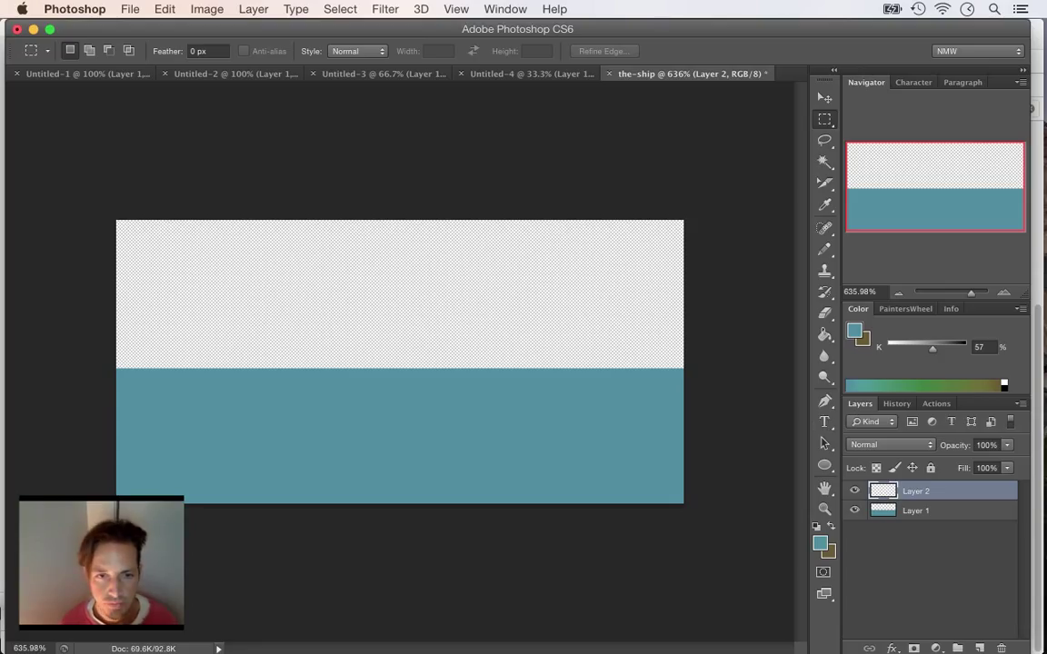
left_click(821, 543)
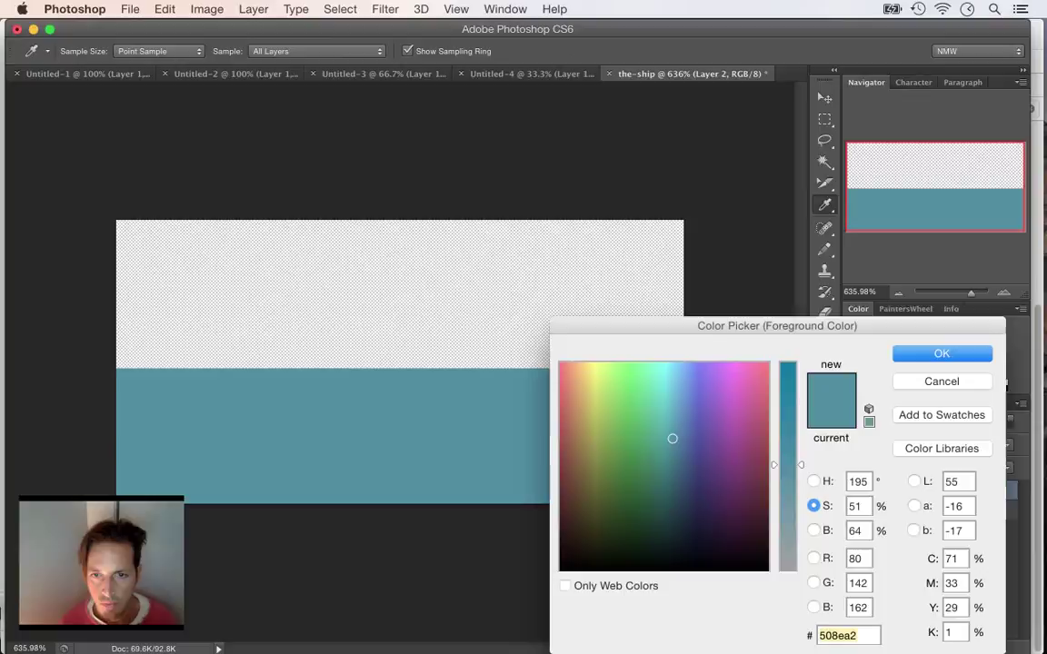
mouse_move(671, 438)
left_mouse_down()
mouse_move(644, 437)
mouse_move(670, 430)
left_mouse_up()
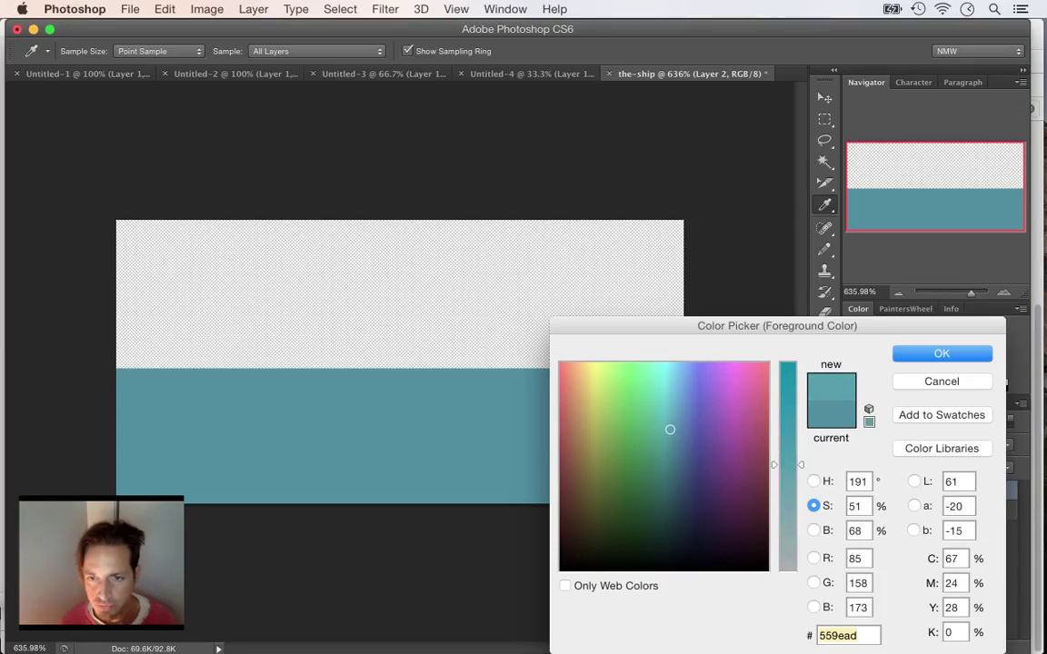
left_click(814, 531)
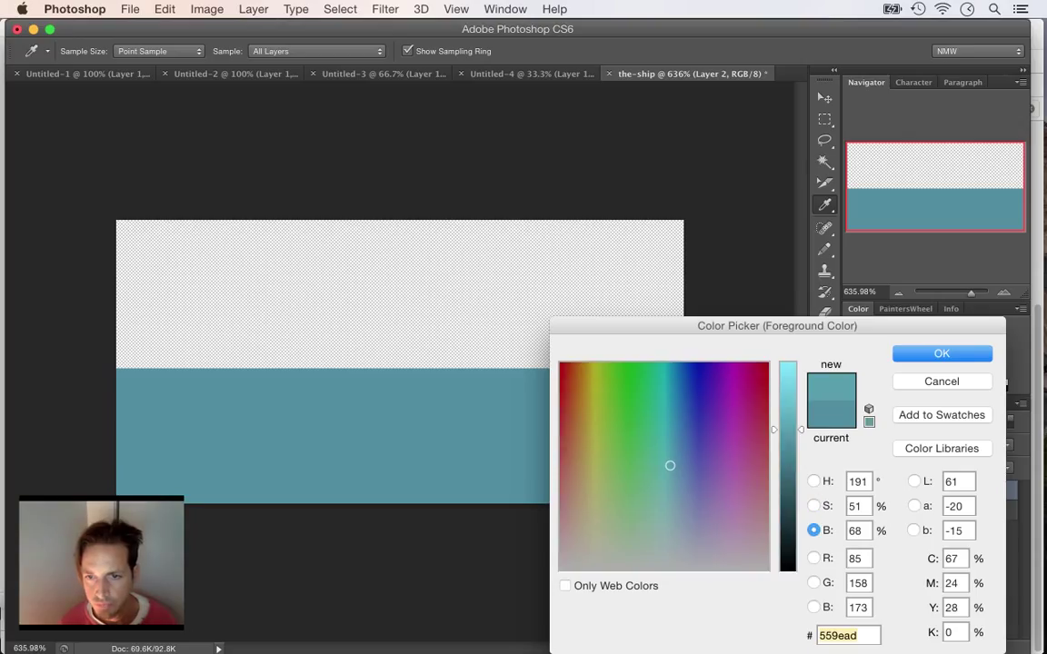
left_click_drag(789, 430, 787, 418)
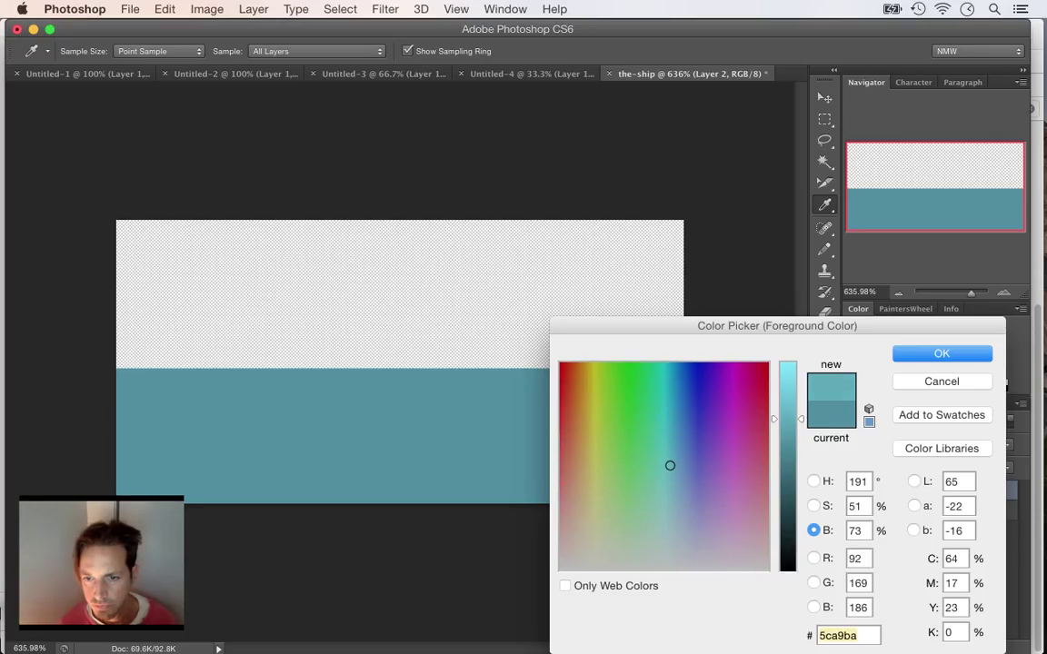
left_click(813, 506)
left_click_drag(787, 465, 786, 465)
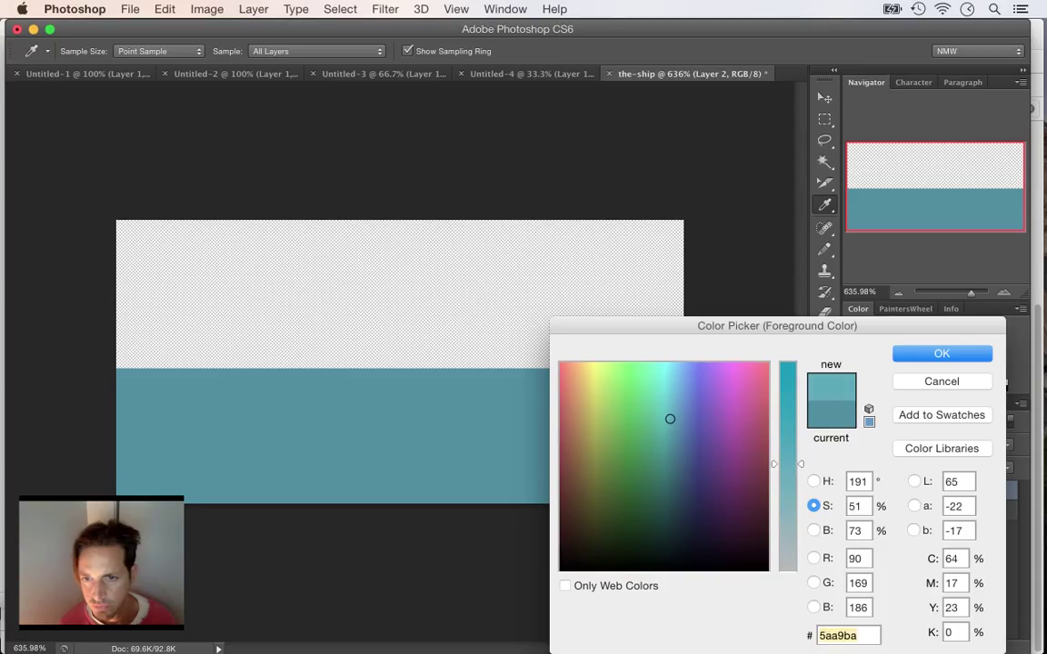
key("Return")
- Select the empty area above the band by inverting Layer 1's selection, and fill it on Layer 2 with the lighter teal
key("m")
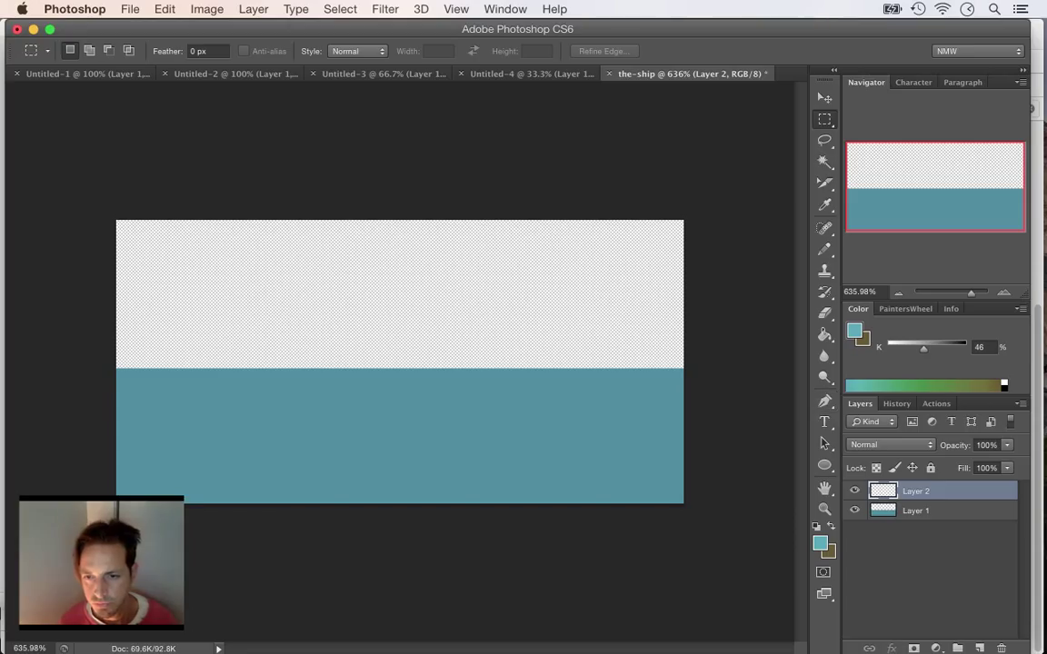
left_click(882, 511, "super")
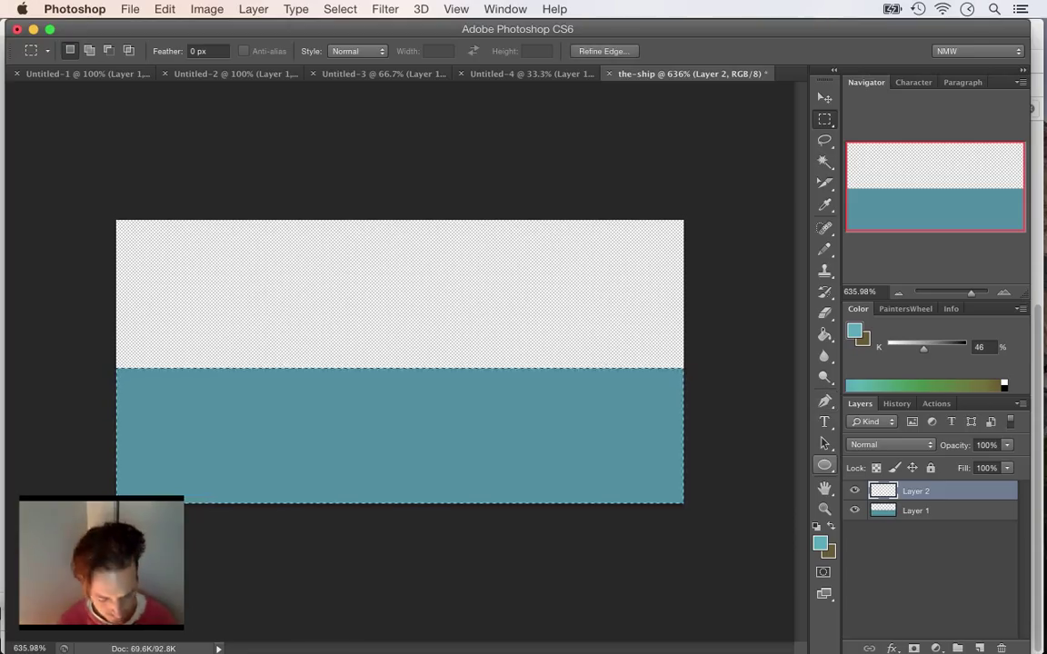
key("super+shift+i")
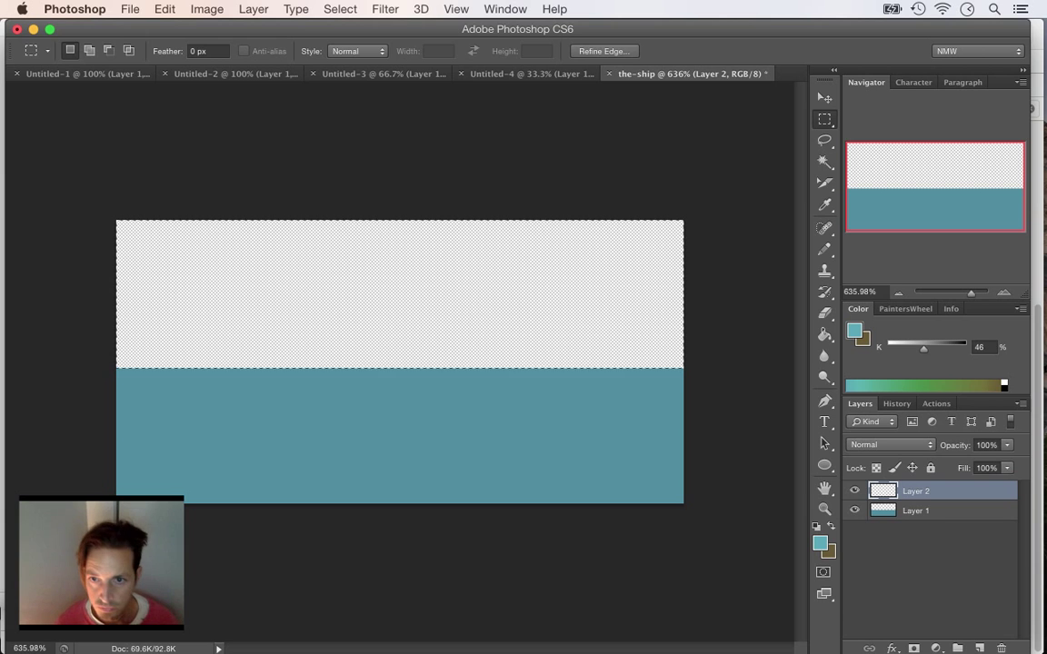
left_click(824, 334)
left_click(545, 300)
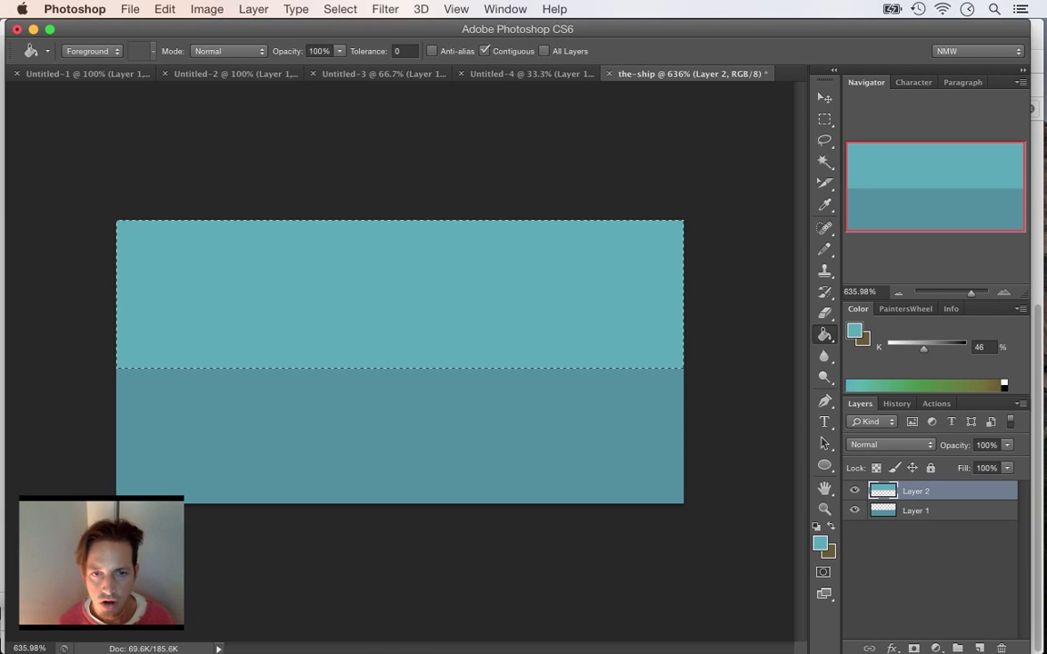
- Switch to Safari and open twitch.tv/wizard_fu/profile in a new tab
key("super+Tab")
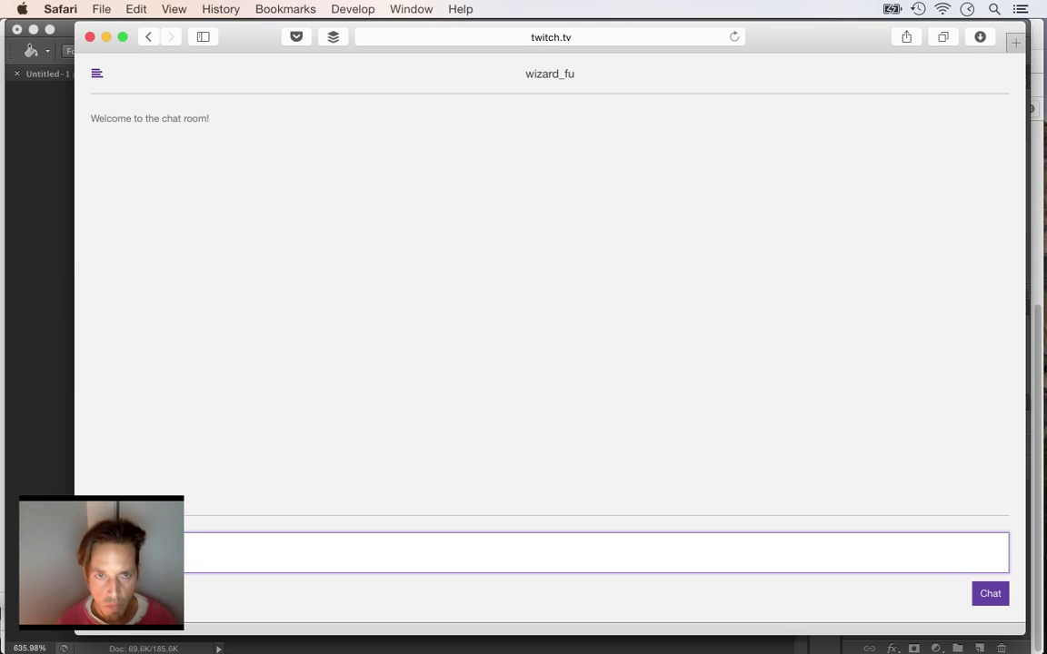
key("super+t")
type("twit")
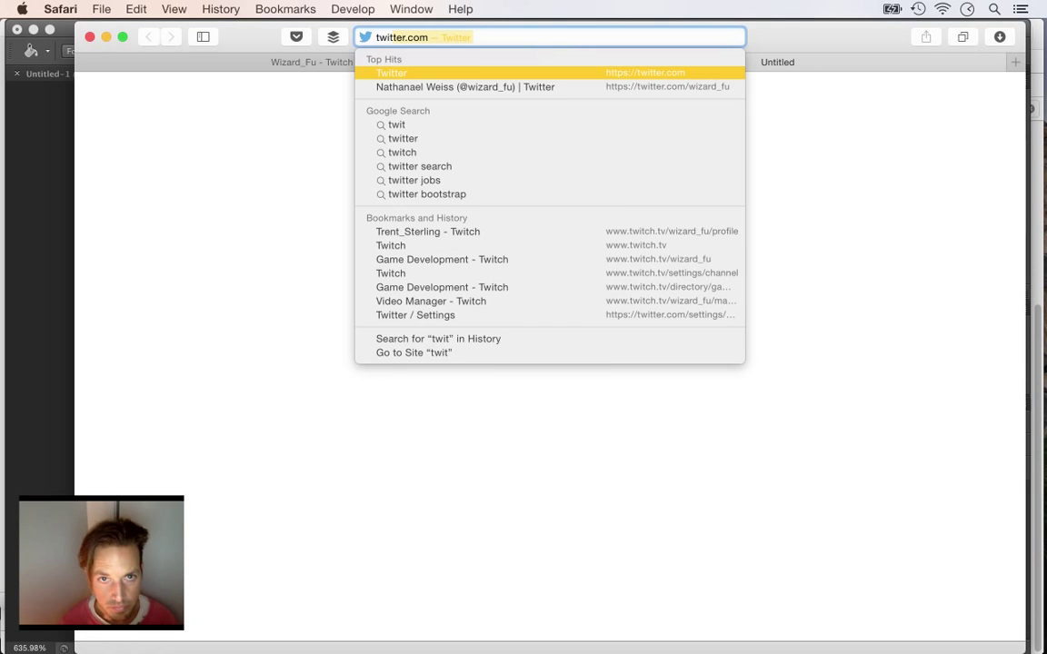
type("ch.tv/w")
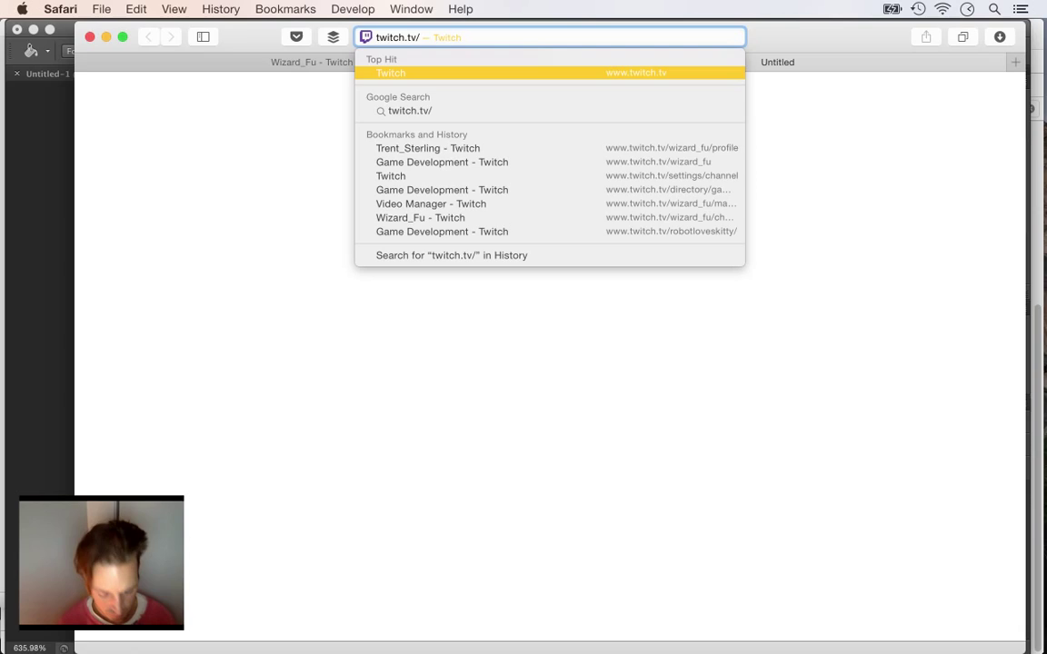
type("izard_fu/profile")
key("Return")
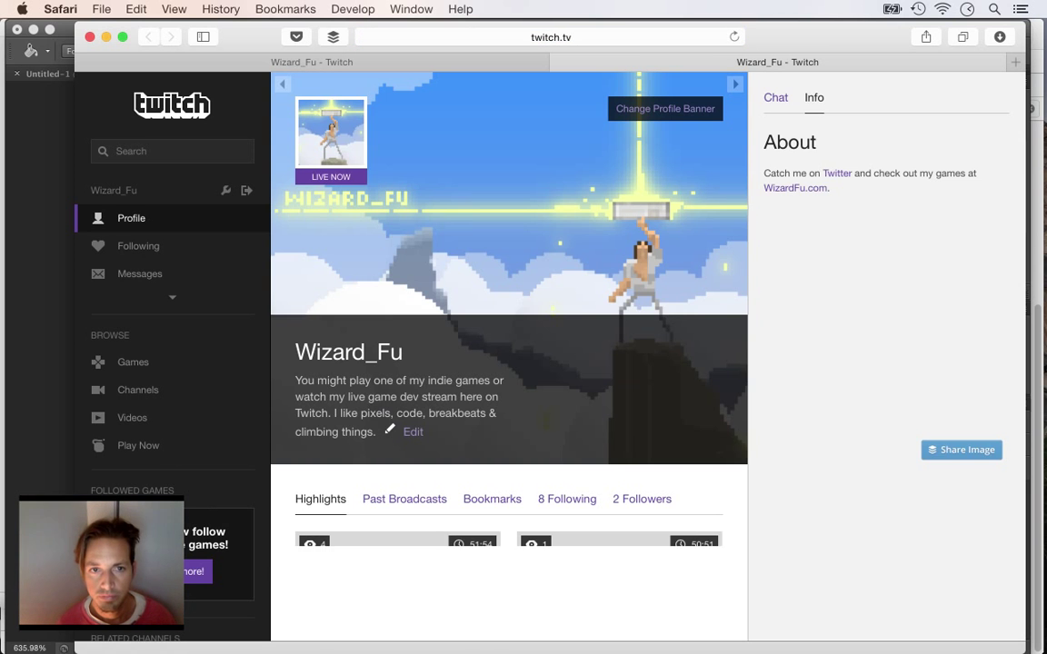
- Open the live channel page and set the broadcast title to "Pixeling a Boat", keeping Game Development as the category
left_click(330, 132)
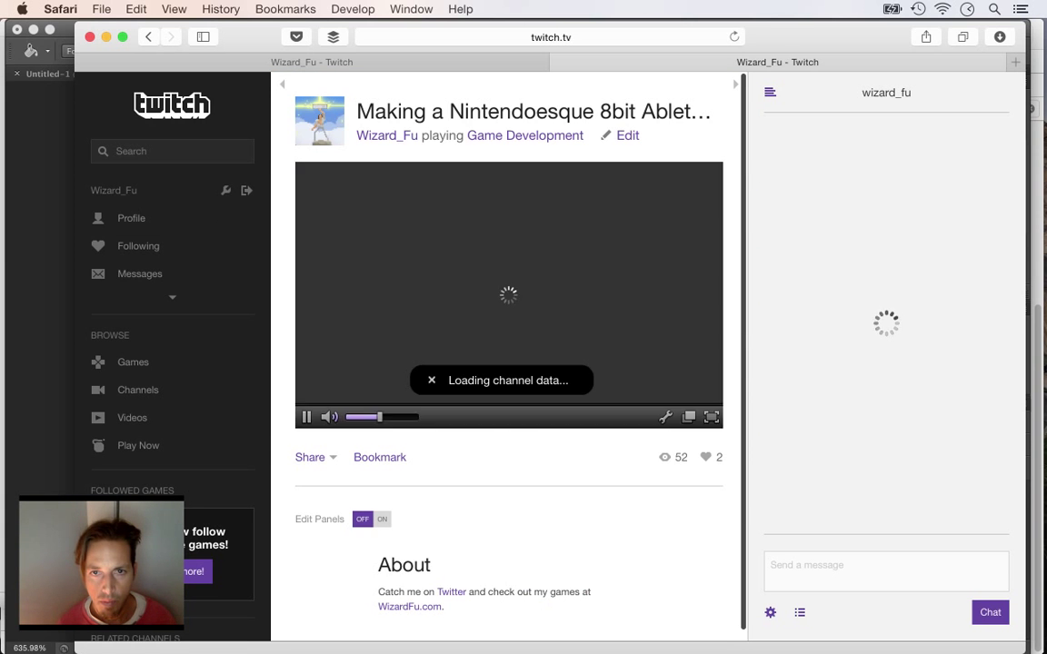
left_click(627, 136)
left_click_drag(622, 215, 424, 214)
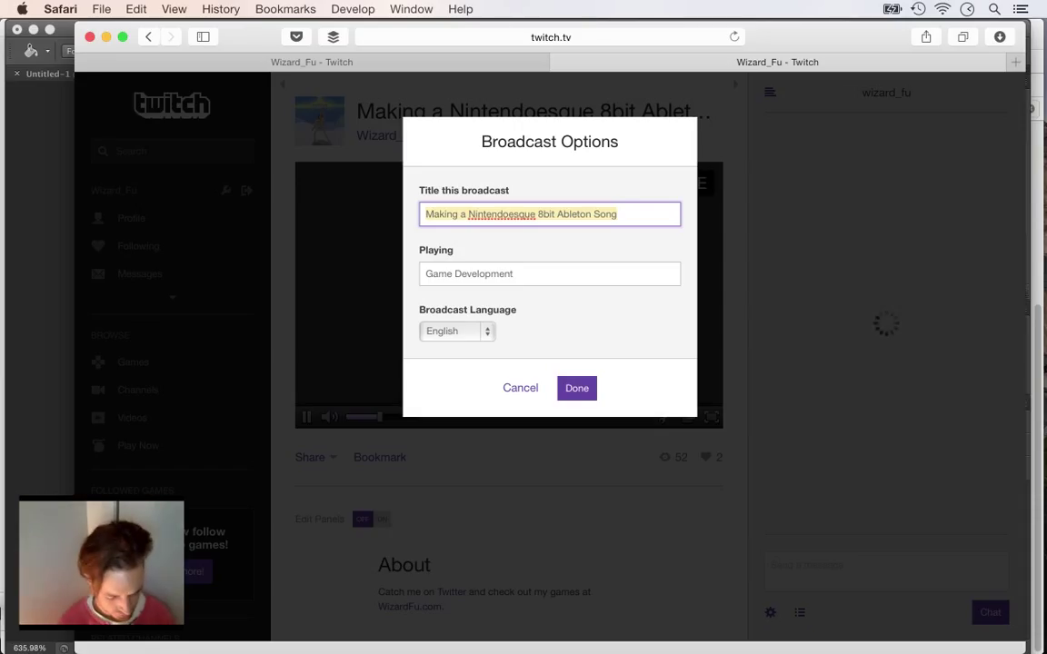
type("Dr")
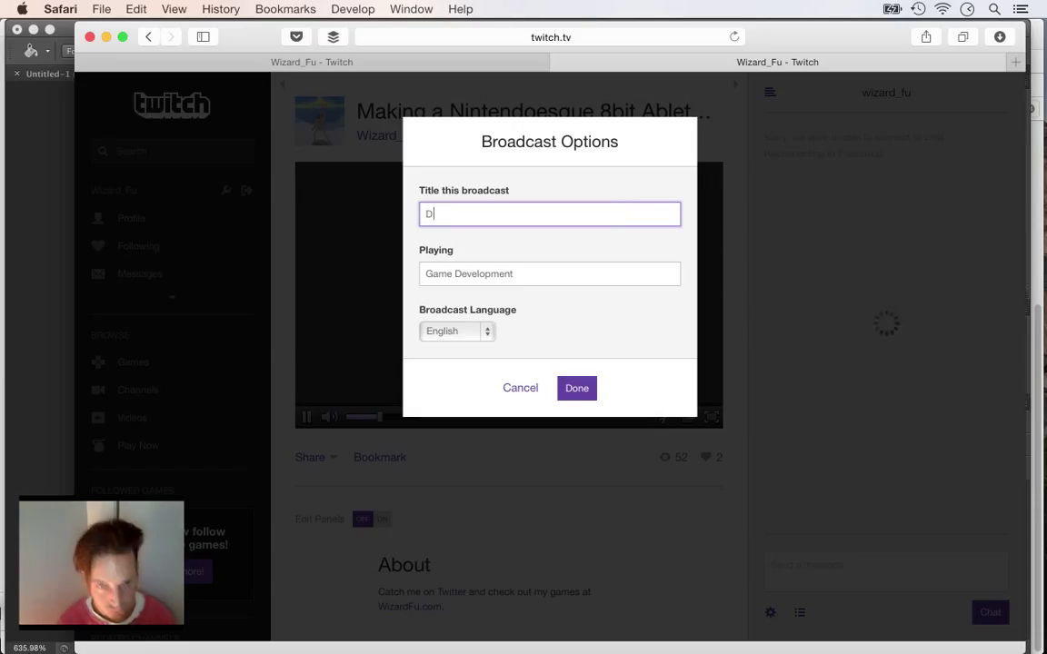
key("BackSpace")
key("BackSpace")
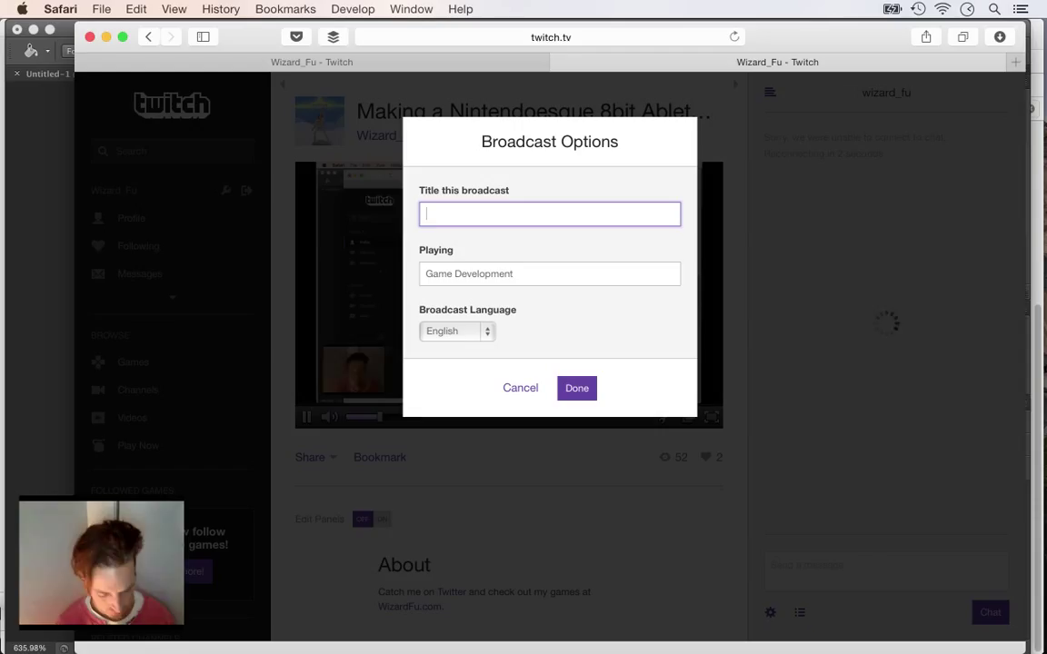
type("Pixeling a ")
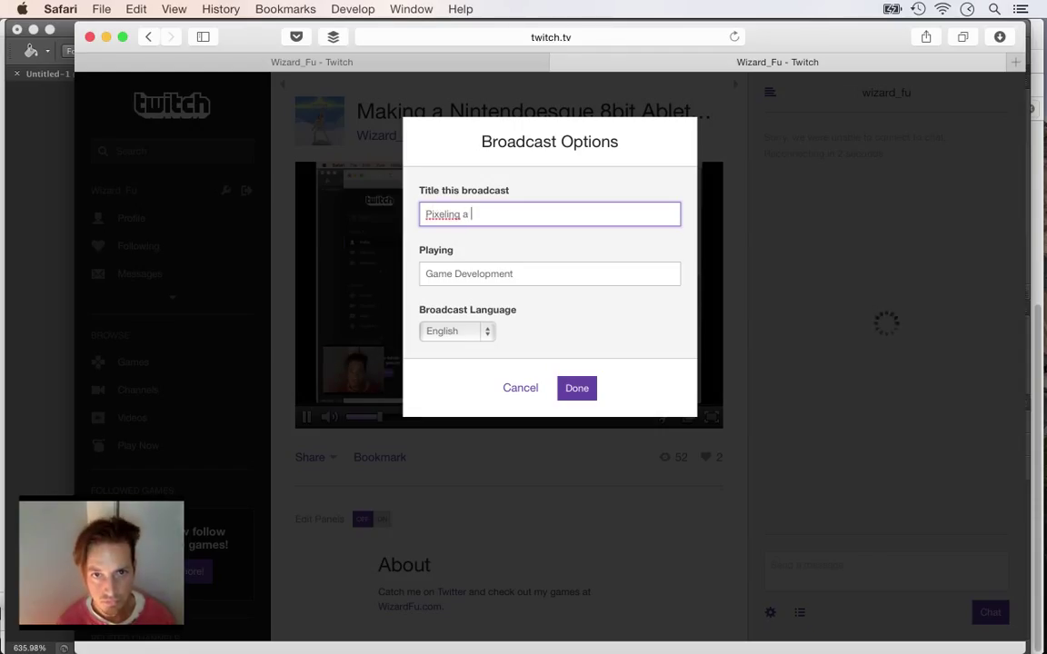
type("Bo")
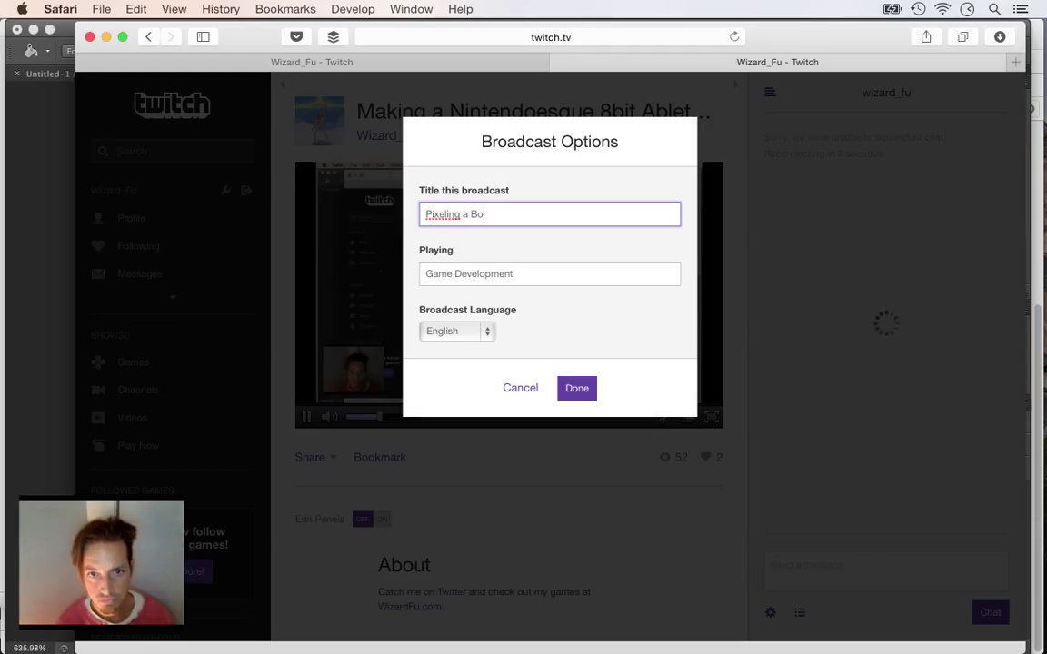
type("at")
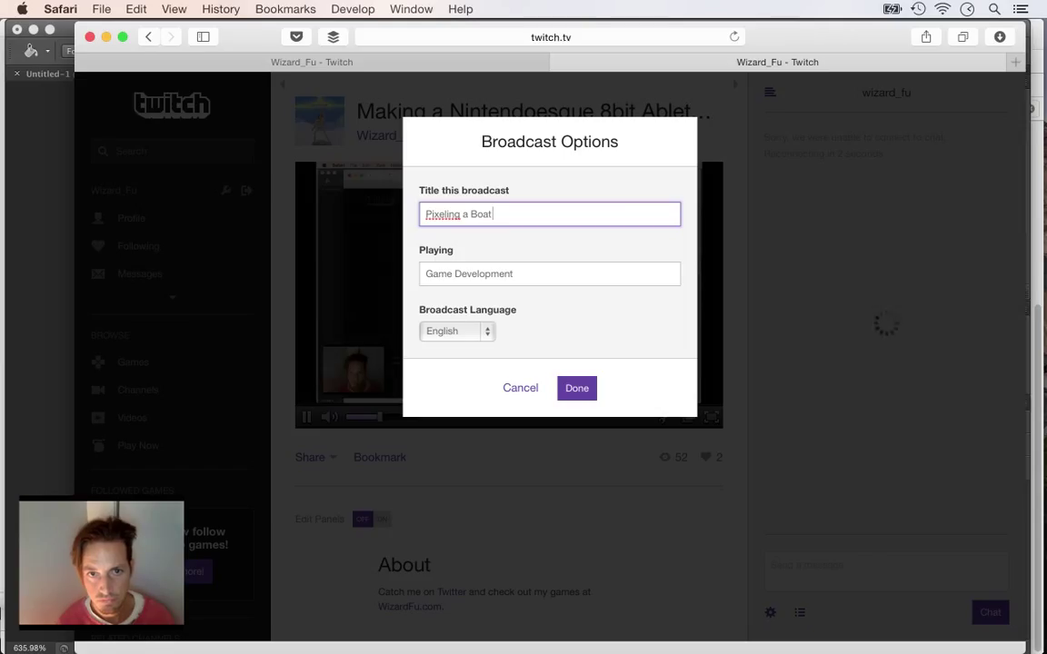
key("Tab")
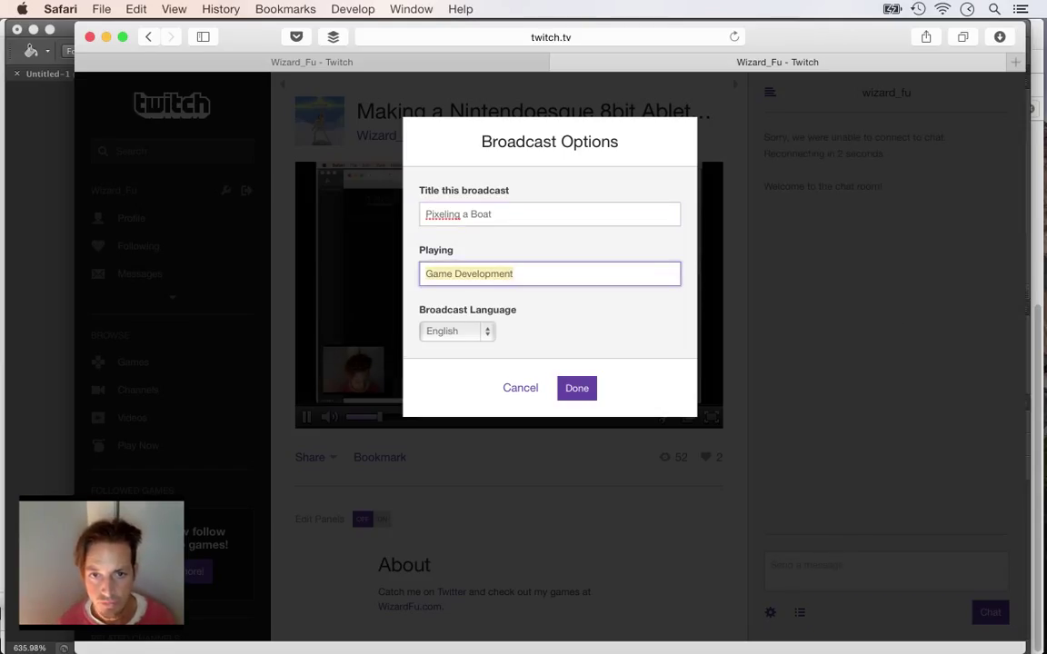
key("Return")
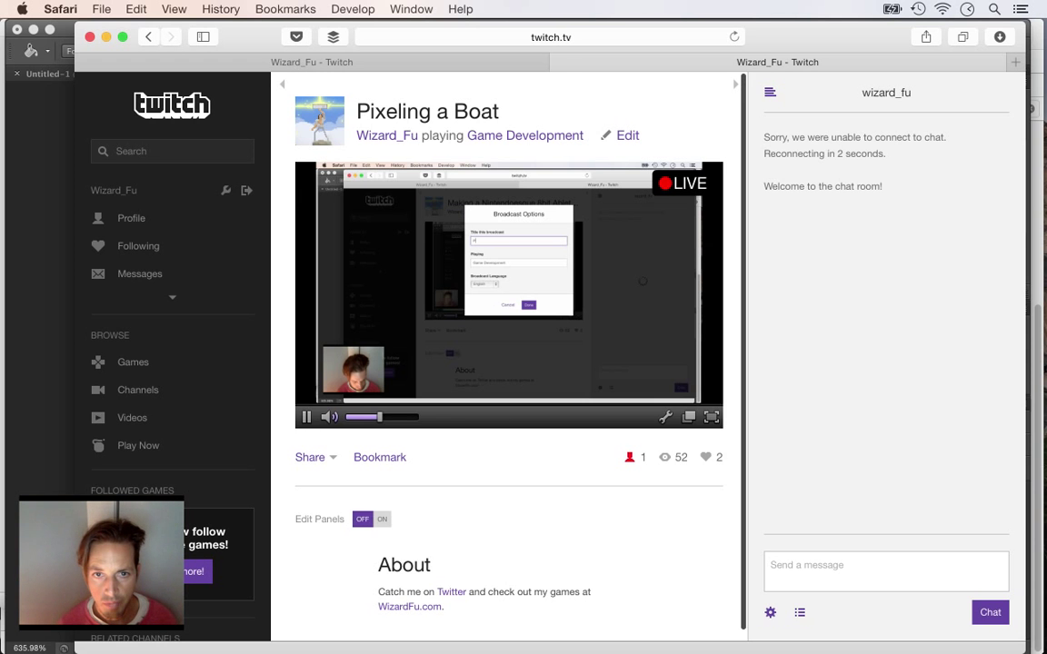
- Close the channel page's browser tab and switch back to Photoshop
key("super+w")
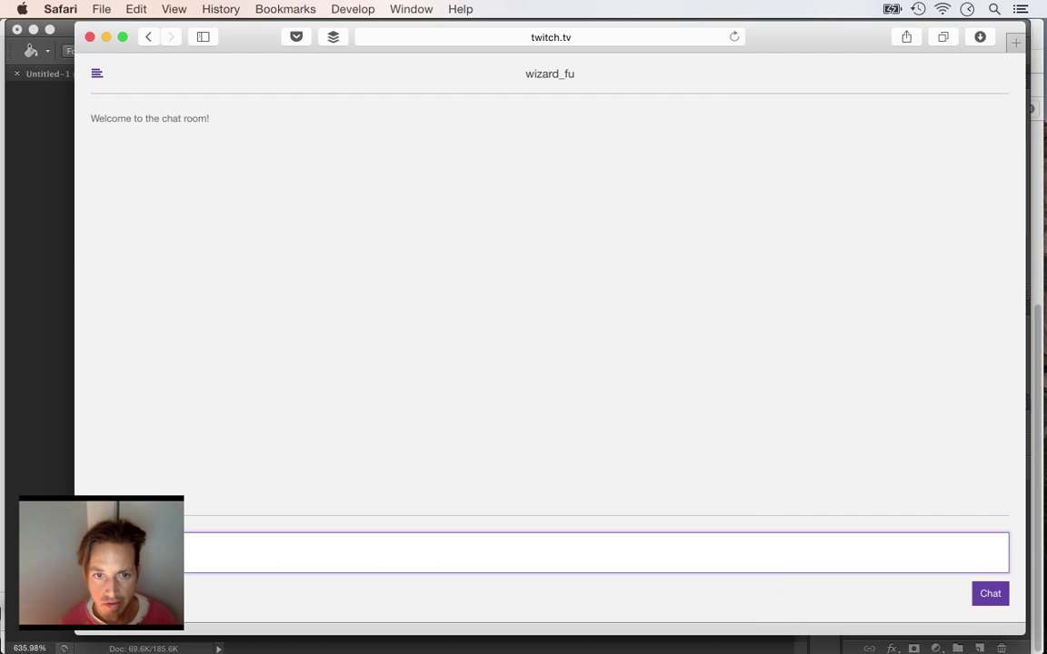
key("super+Tab")
key("super+Tab")
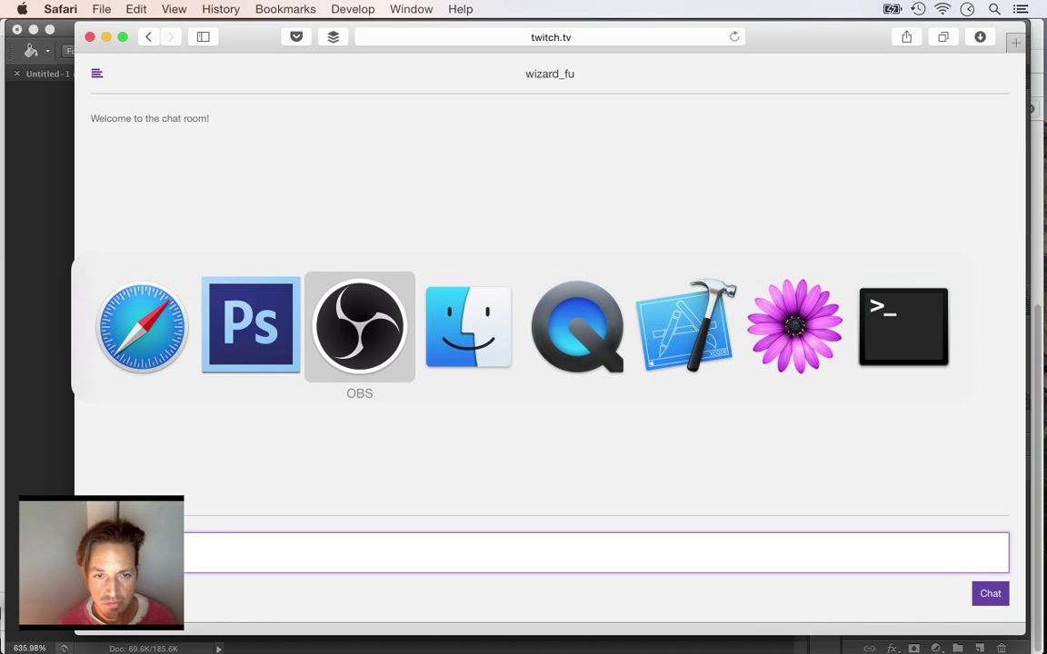
key("super+shift+Tab")
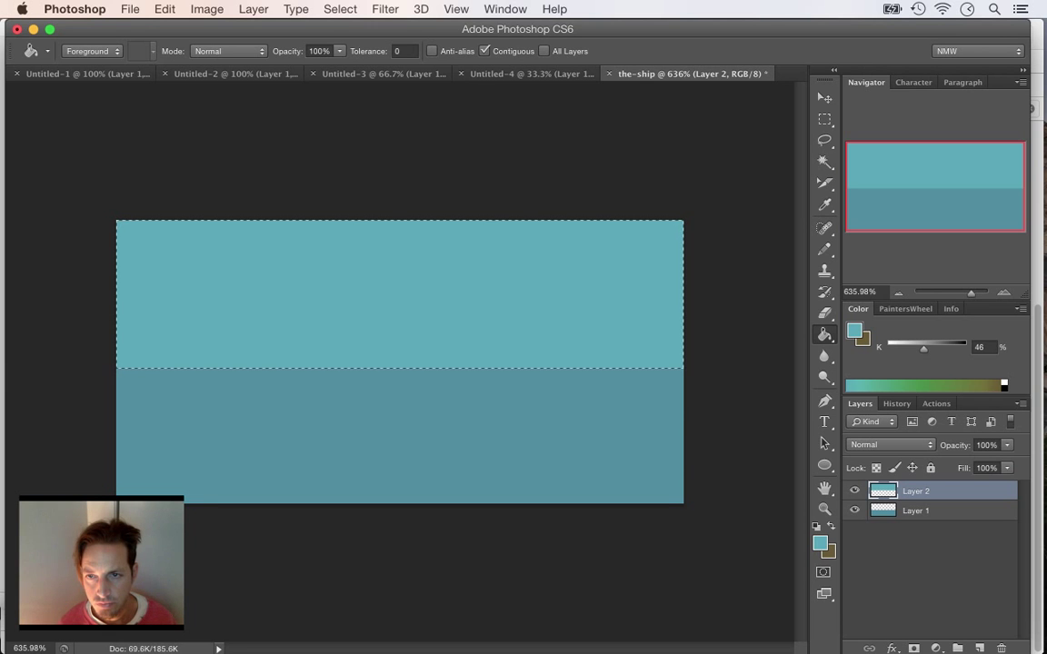
- Save the teal scene document as TheShip.psd in the Backgrounds folder inside Courage's Raw folder
key("m")
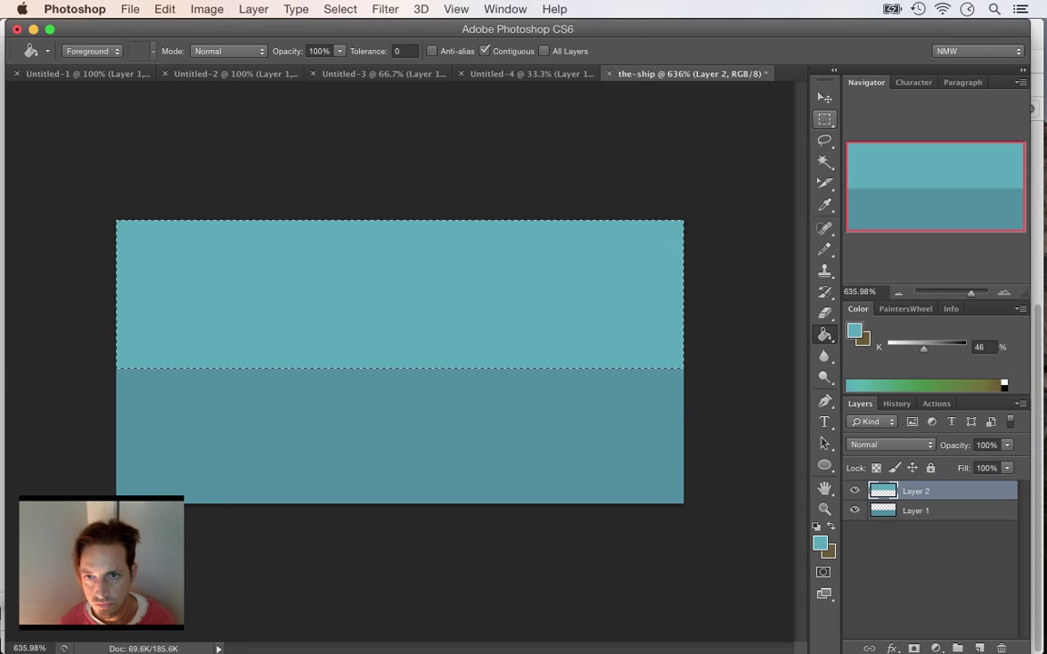
key("super+shift+s")
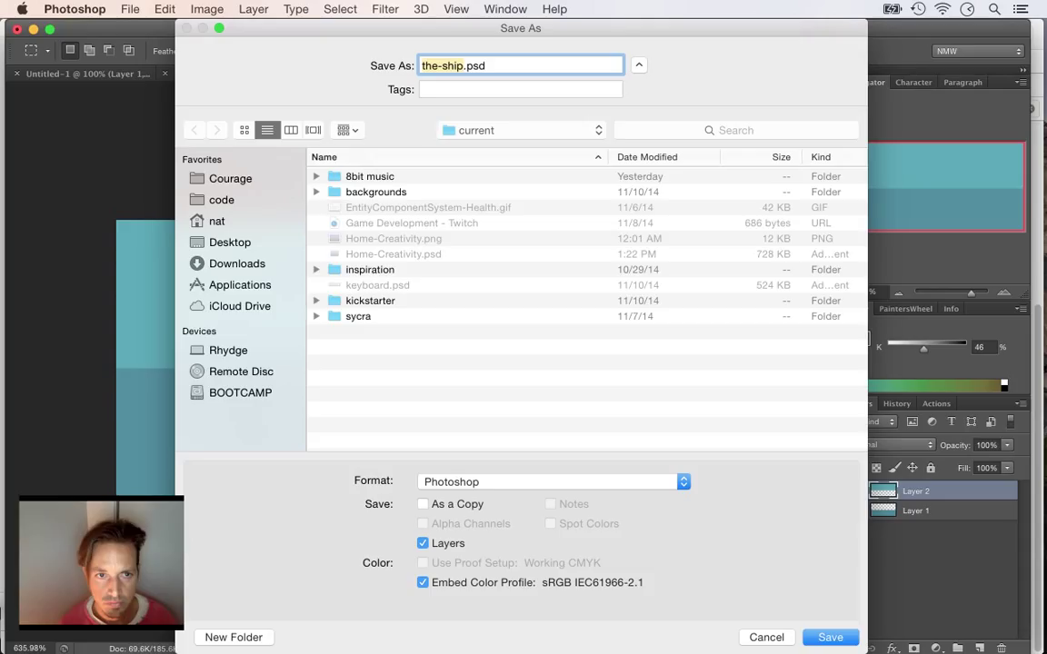
left_click(230, 179)
double_click(357, 254)
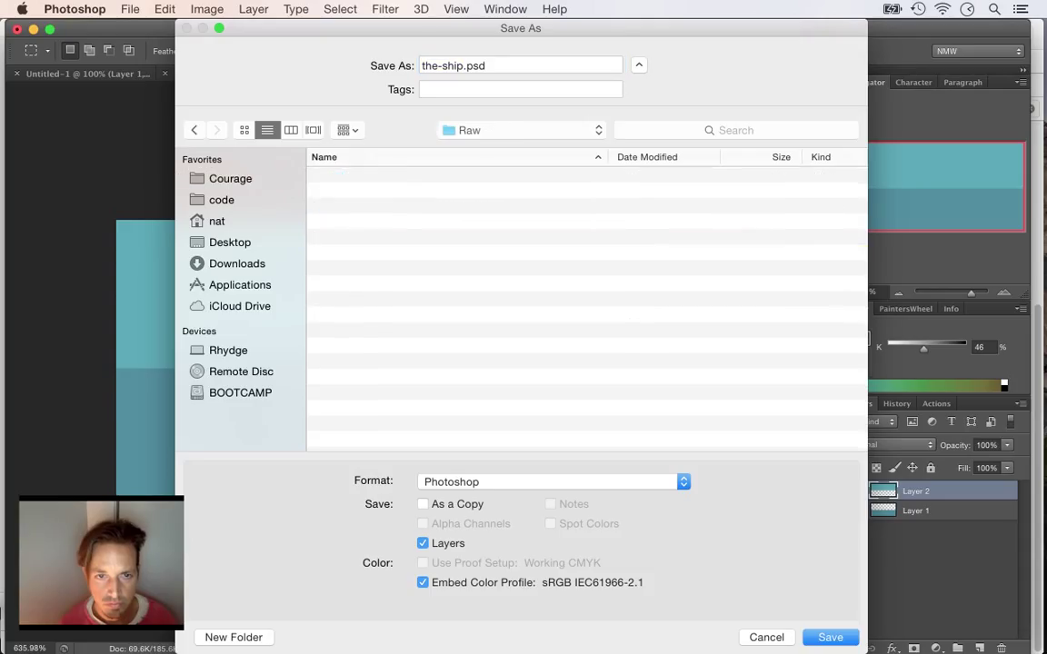
double_click(377, 176)
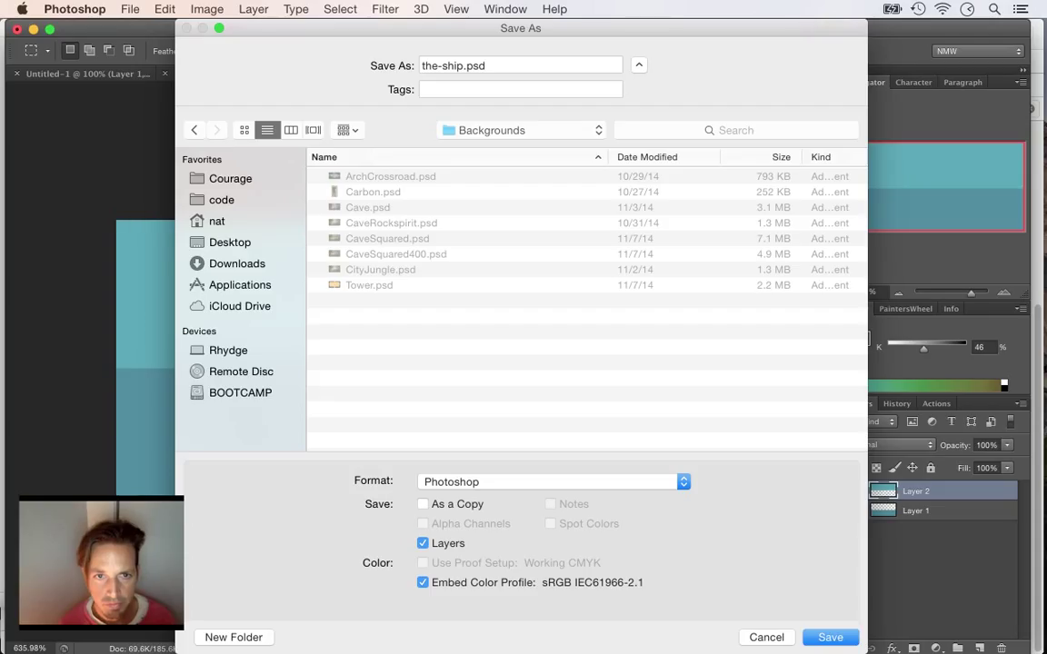
key("Tab")
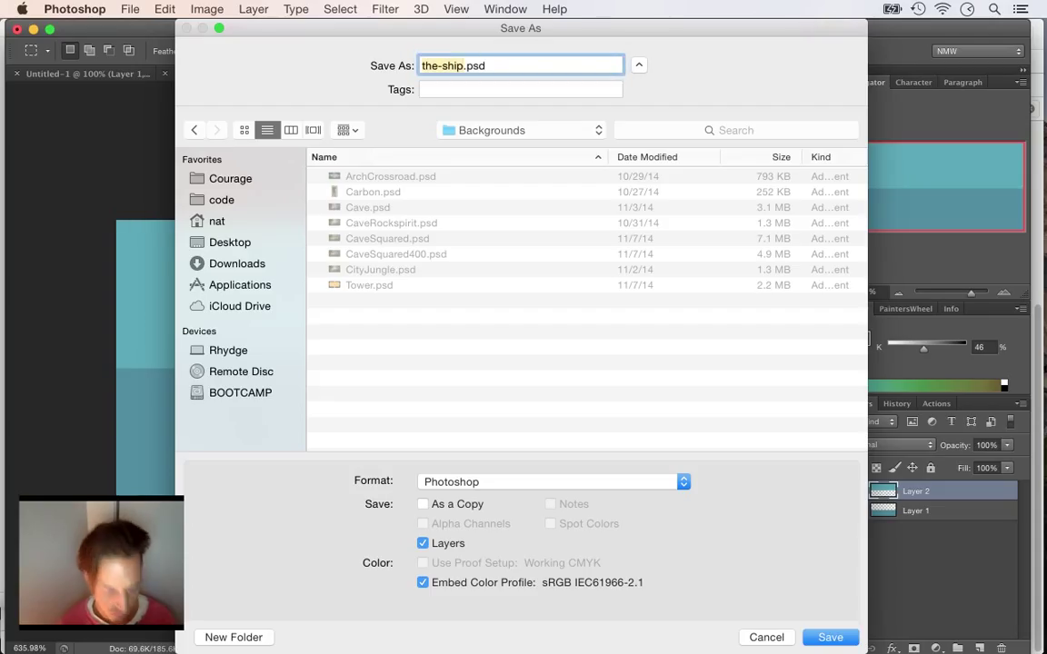
type("TheShip")
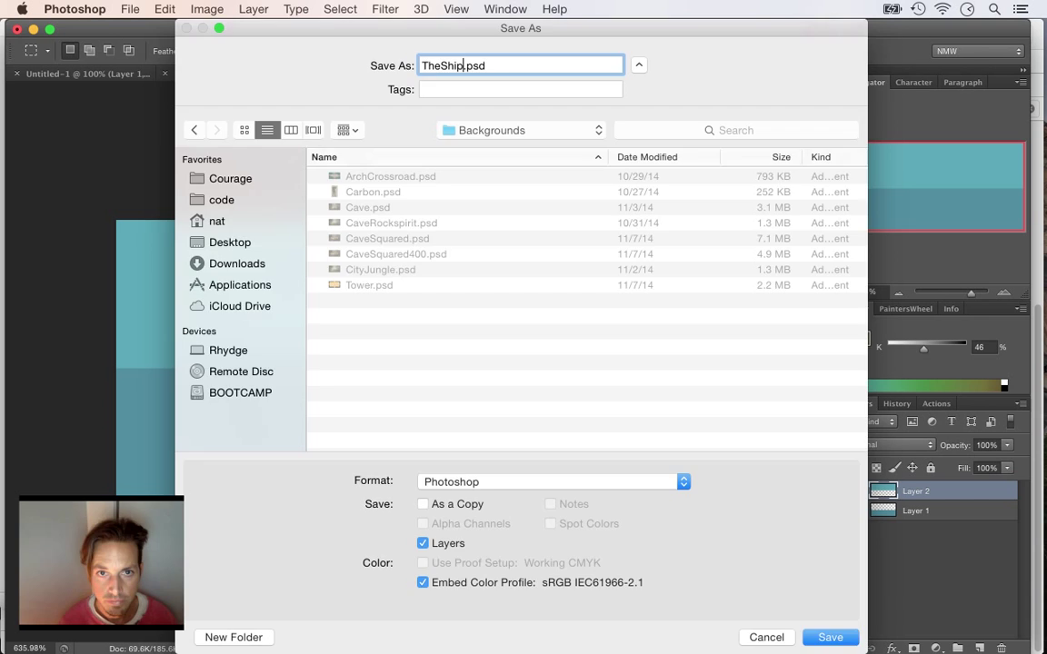
key("Return")
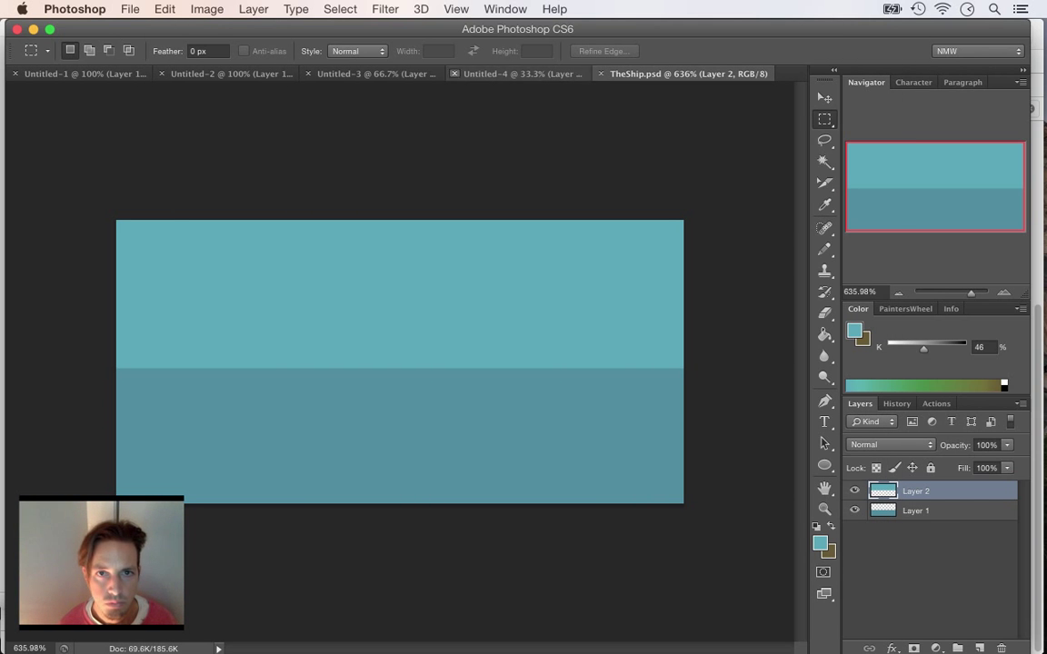
- Switch to the ship photo in Untitled-3 and check its pixel dimensions
left_click(375, 73)
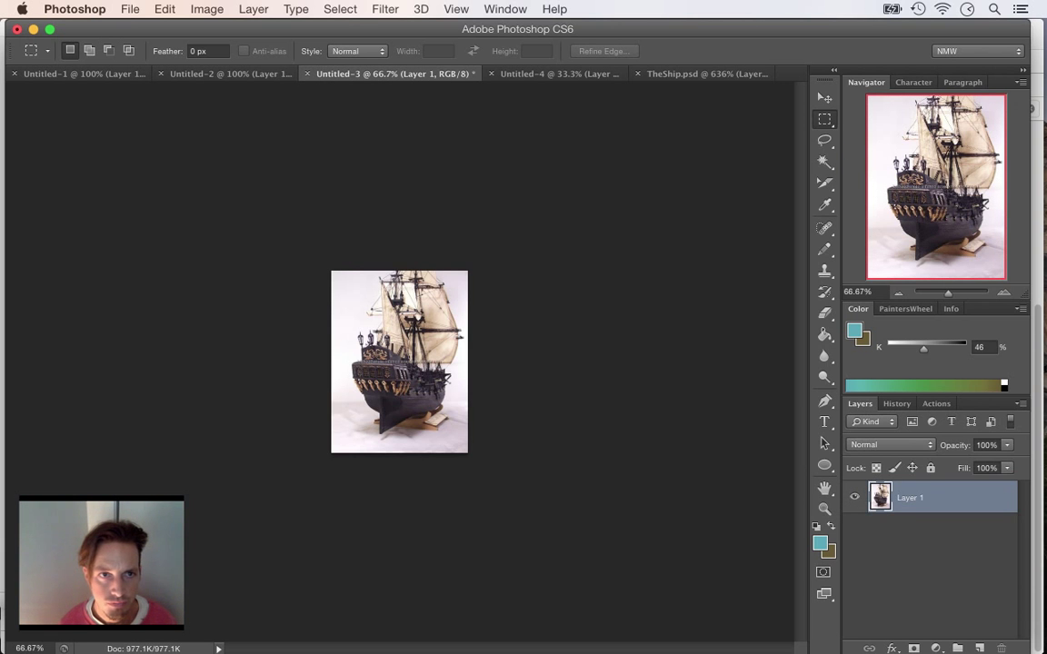
left_click(206, 9)
left_click(227, 137)
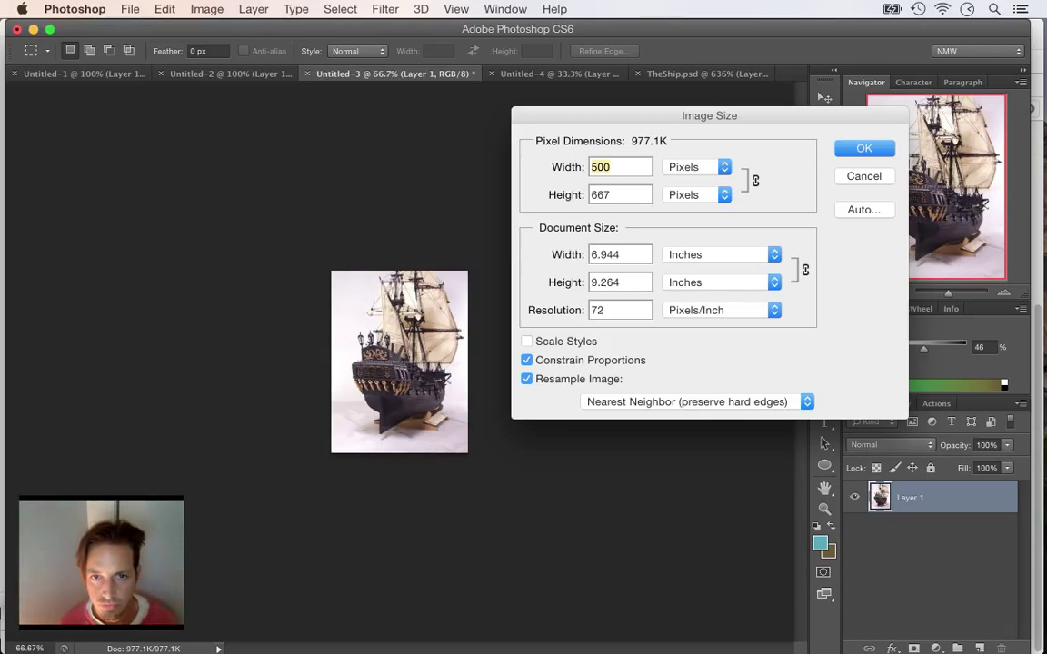
key("Tab")
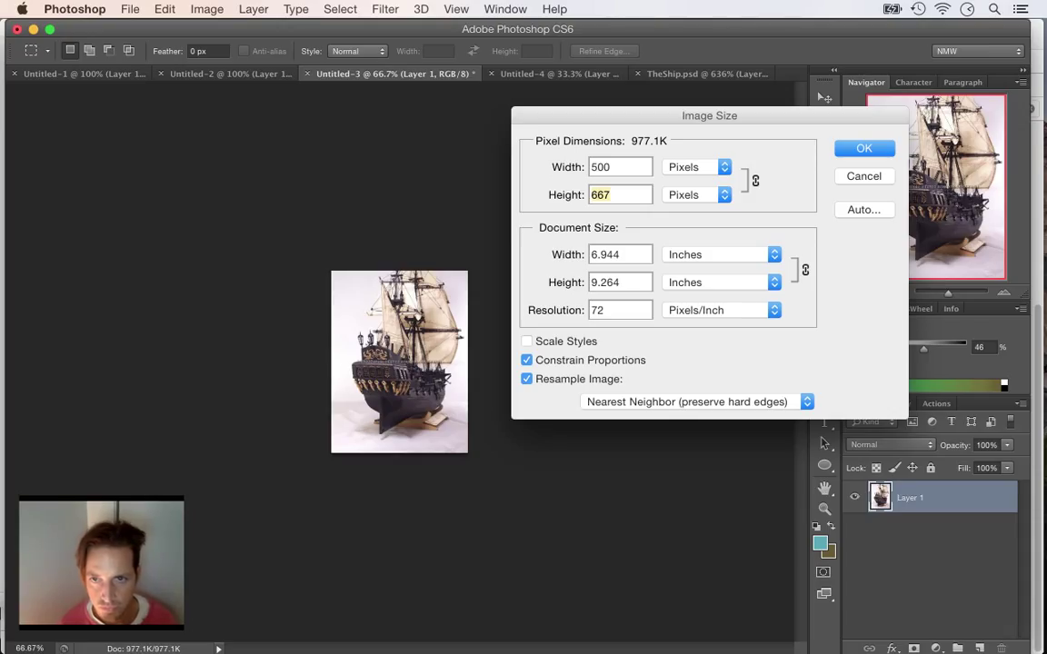
key("Escape")
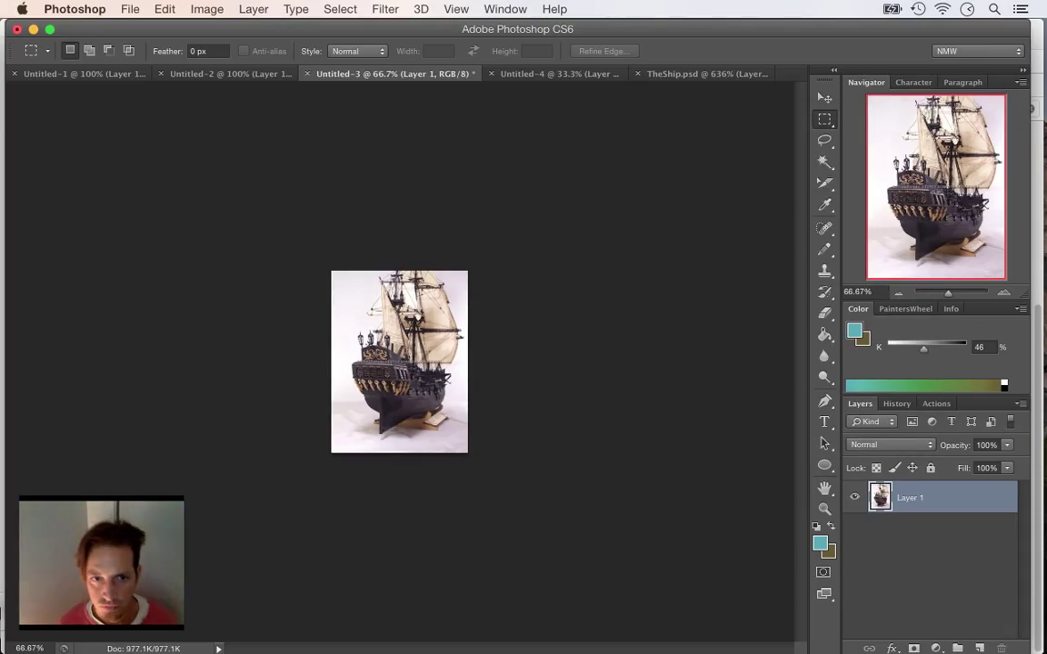
- Select the pale backdrop beside the ship with the Magic Wand, extend it to similar colors, and delete it
key("w")
left_click(344, 300)
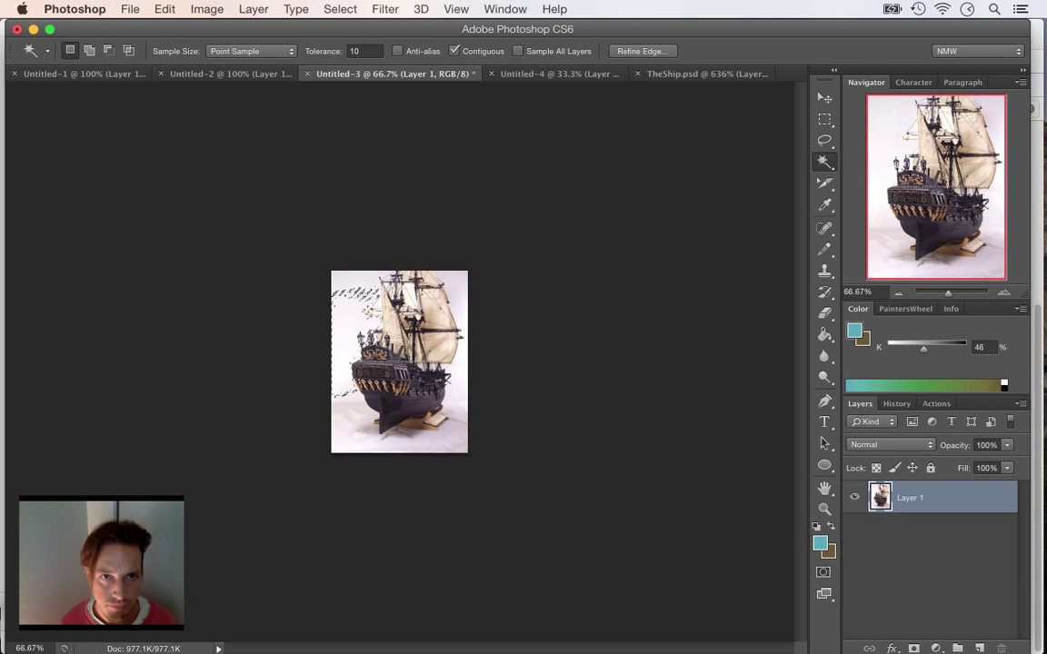
left_click(297, 9)
mouse_move(340, 9)
left_click(352, 260)
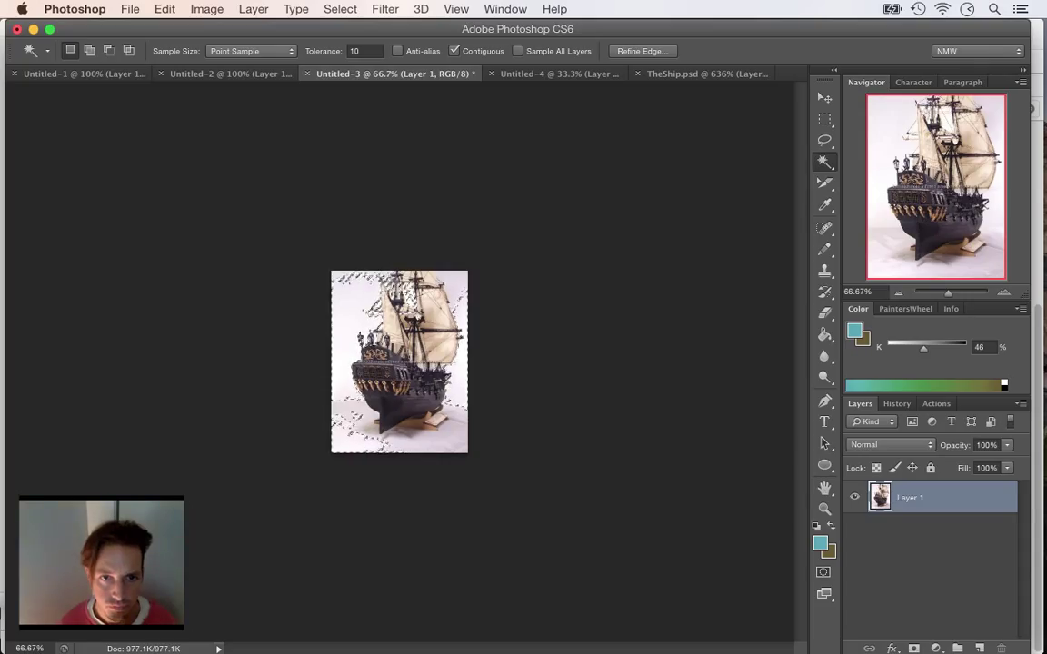
key("Delete")
key("ctrl+d")
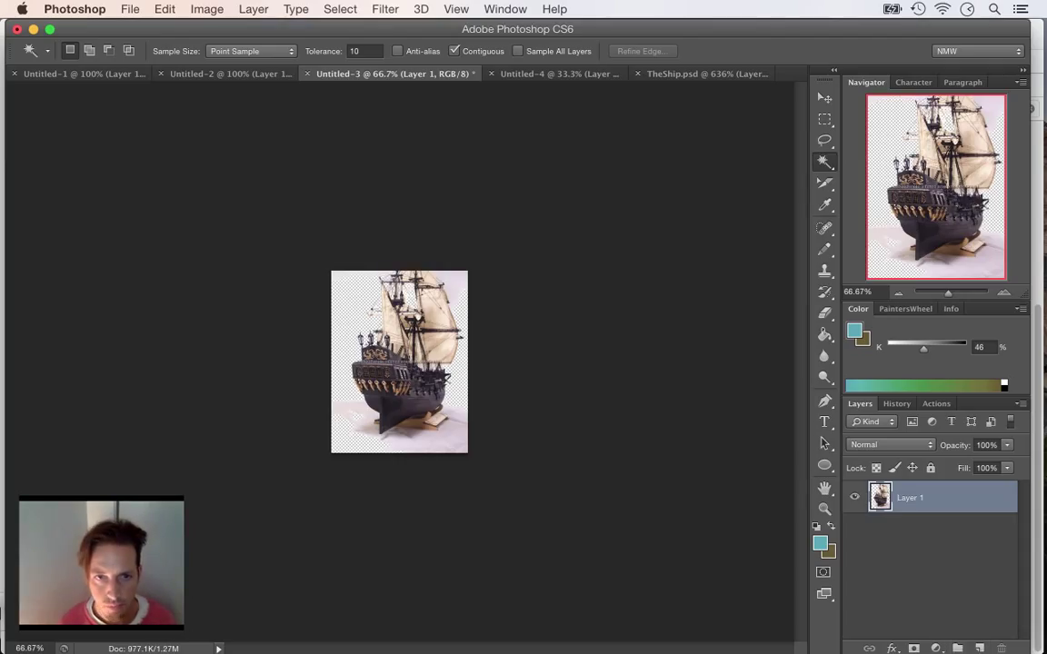
- Select the leftover lilac backdrop near the photo's upper-right corner, extend it to similar colors, and delete it
left_click(459, 280)
left_click(340, 9)
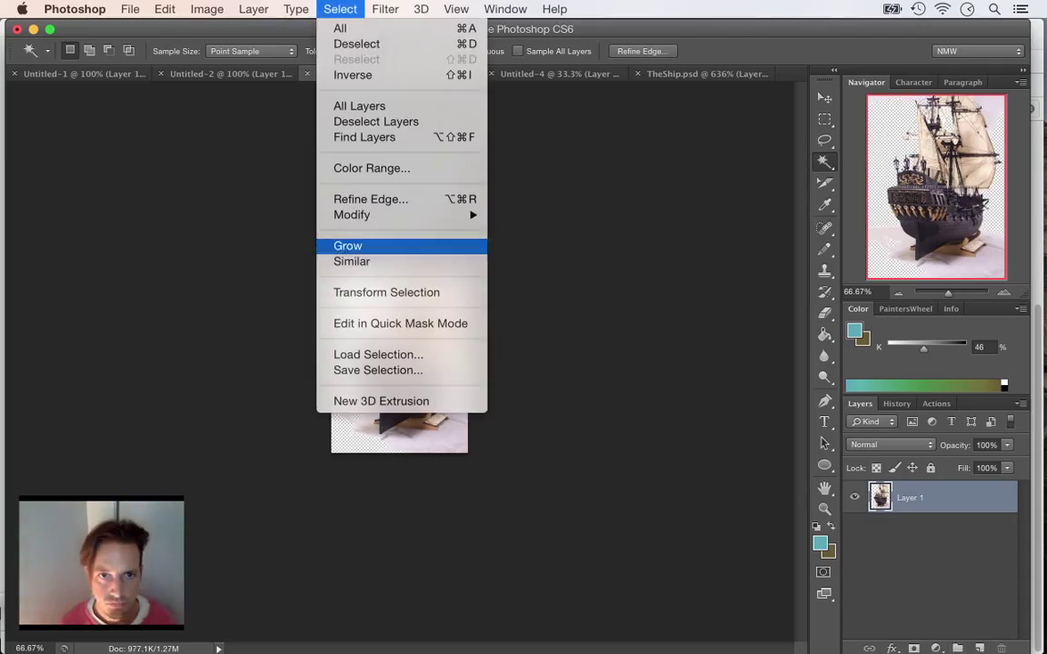
left_click(405, 259)
key("Delete")
key("ctrl+d")
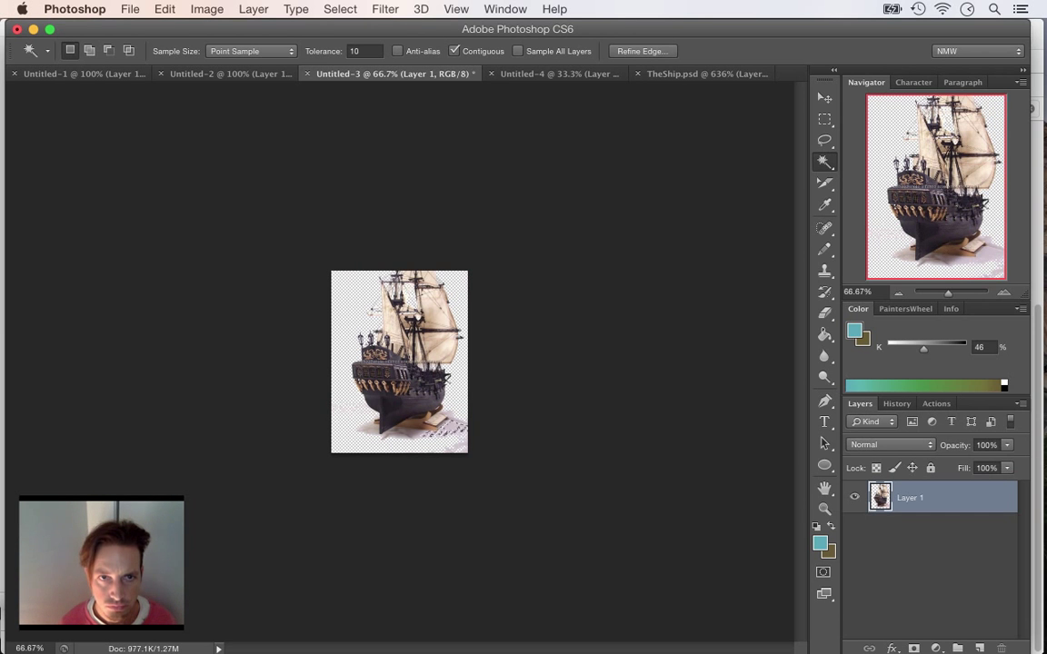
- Extend the selected floor patch below the ship to similar colors and cut it out
left_click(340, 9)
left_click(400, 261)
key("super+x")
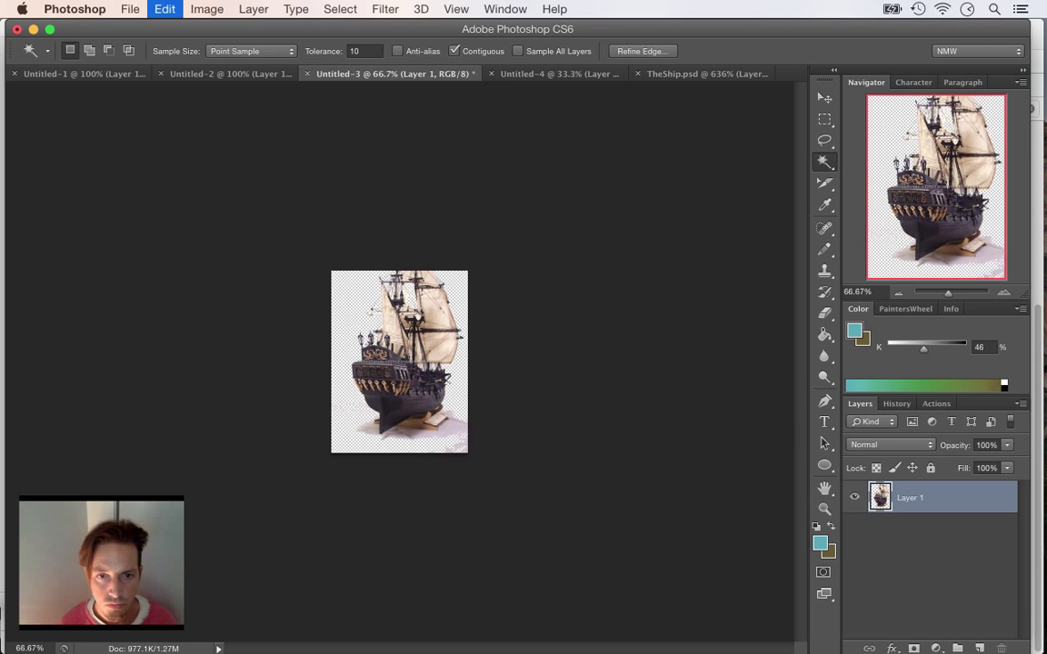
- Select the cleared area around the ship, extend it to similar colors to catch the remaining floor speckles, and cut them out
left_click(353, 300)
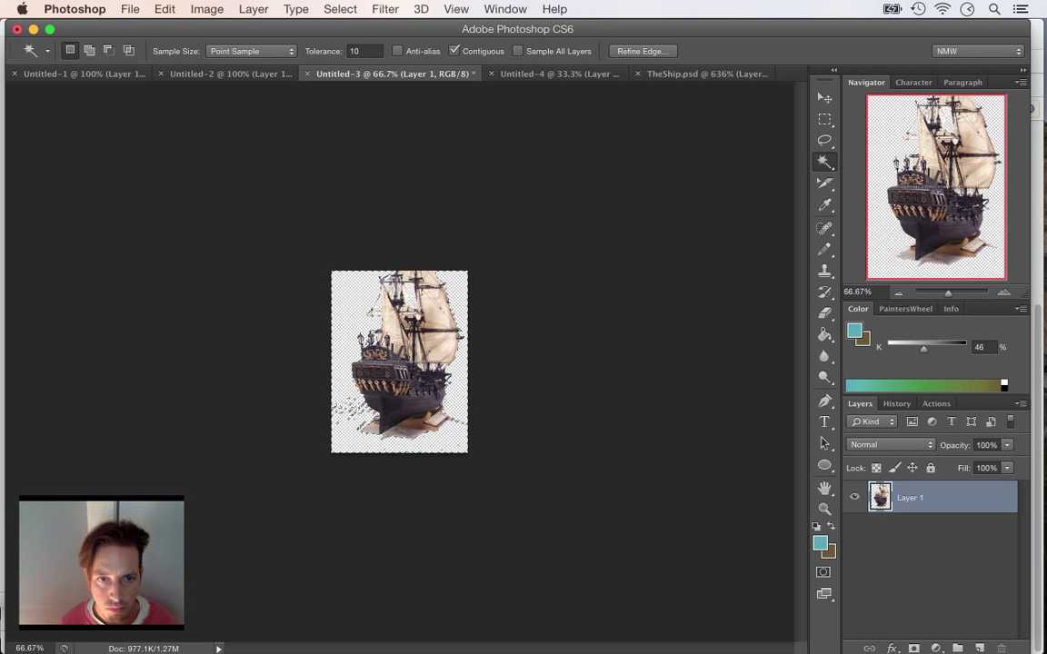
left_click(340, 9)
left_click(352, 261)
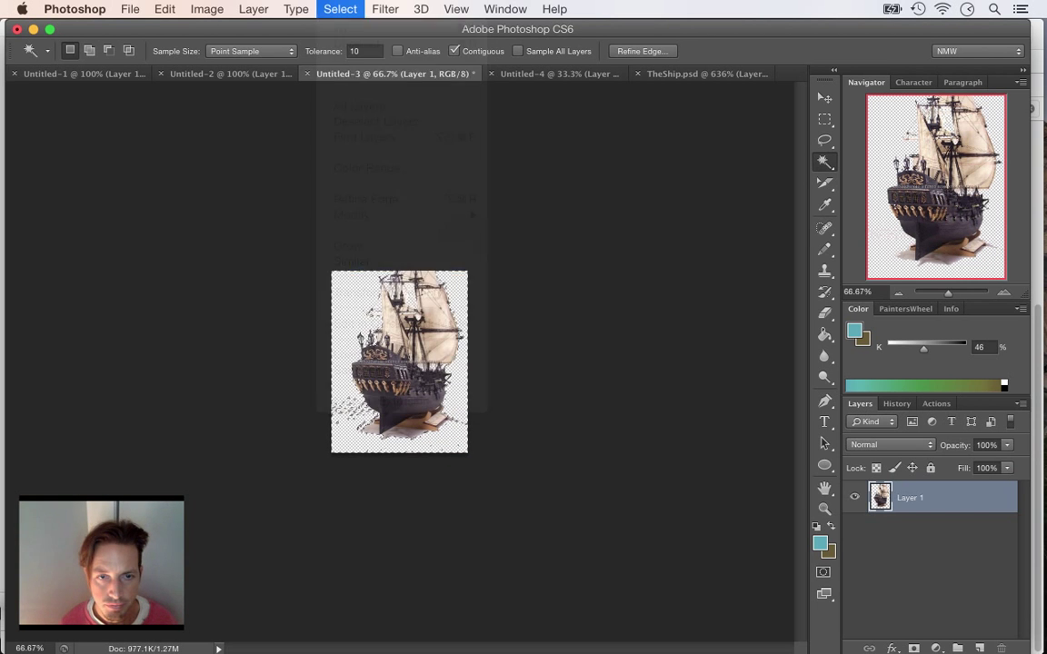
key("ctrl+x")
key("Return")
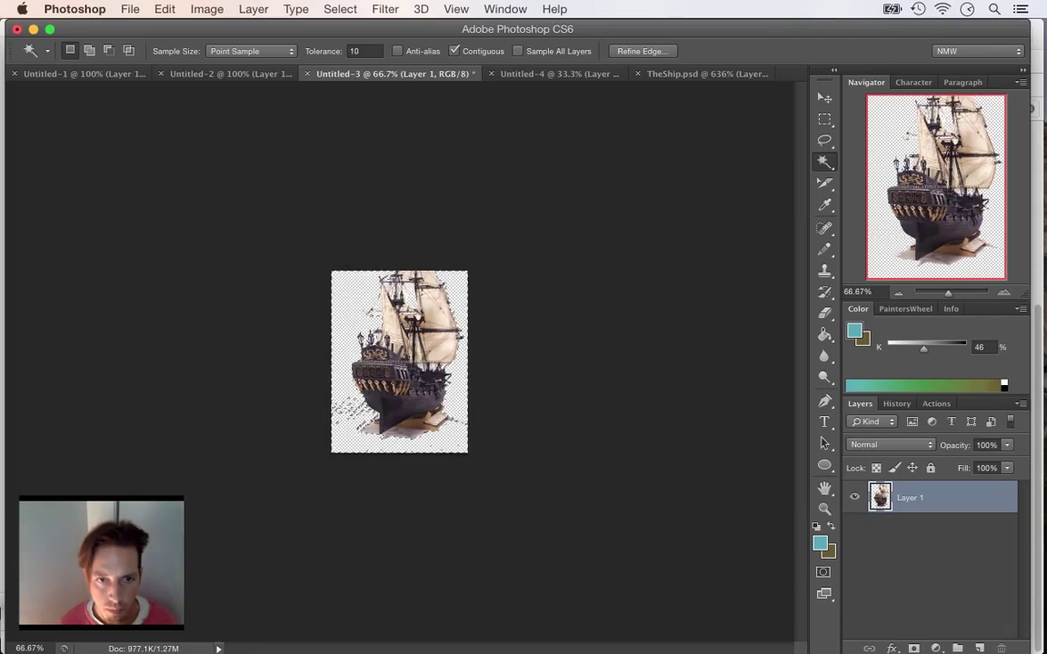
left_click(340, 8)
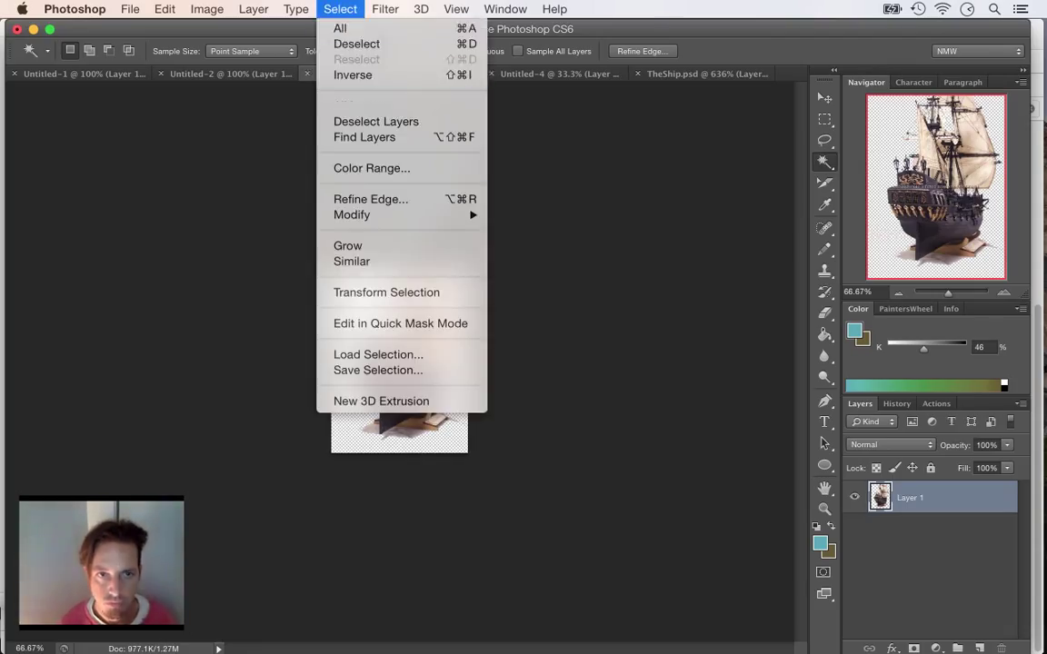
left_click(346, 262)
key("ctrl+x")
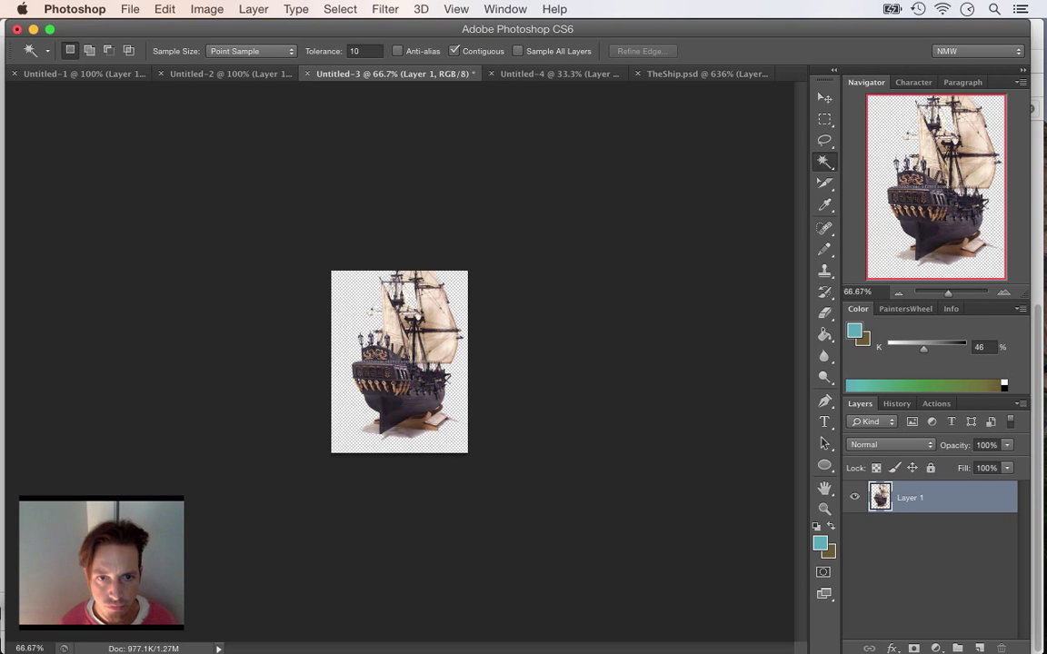
left_click_drag(1004, 301, 1004, 296)
left_click(1004, 289)
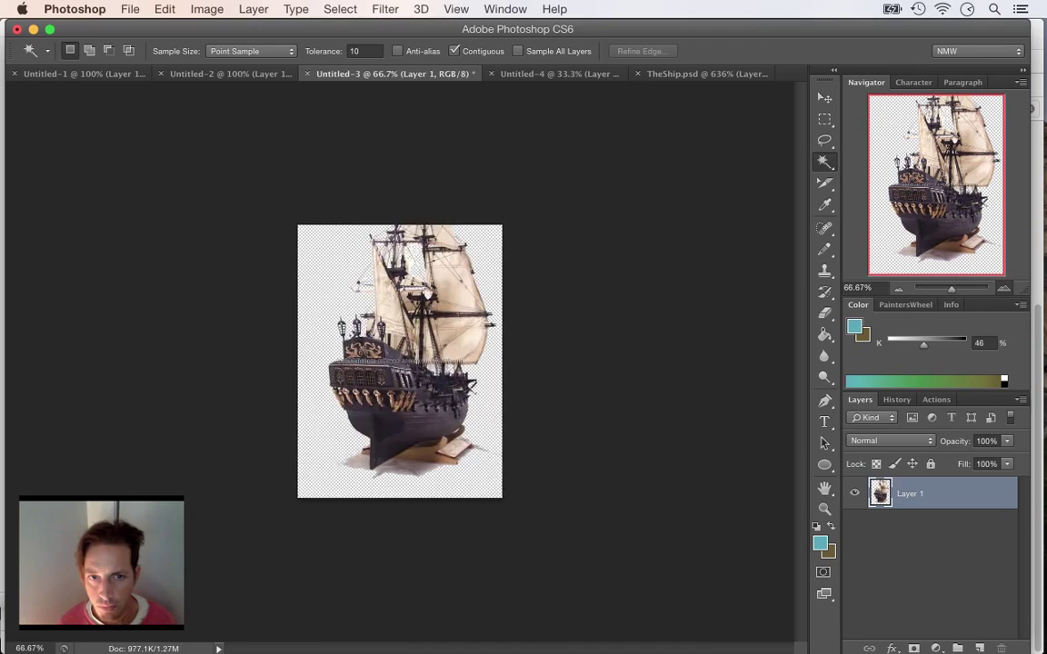
- Erase the leftover floor and stand piece beside the rudder with an 80 px Eraser in Pencil mode
key("ctrl+plus")
key("ctrl+plus")
key("ctrl+plus")
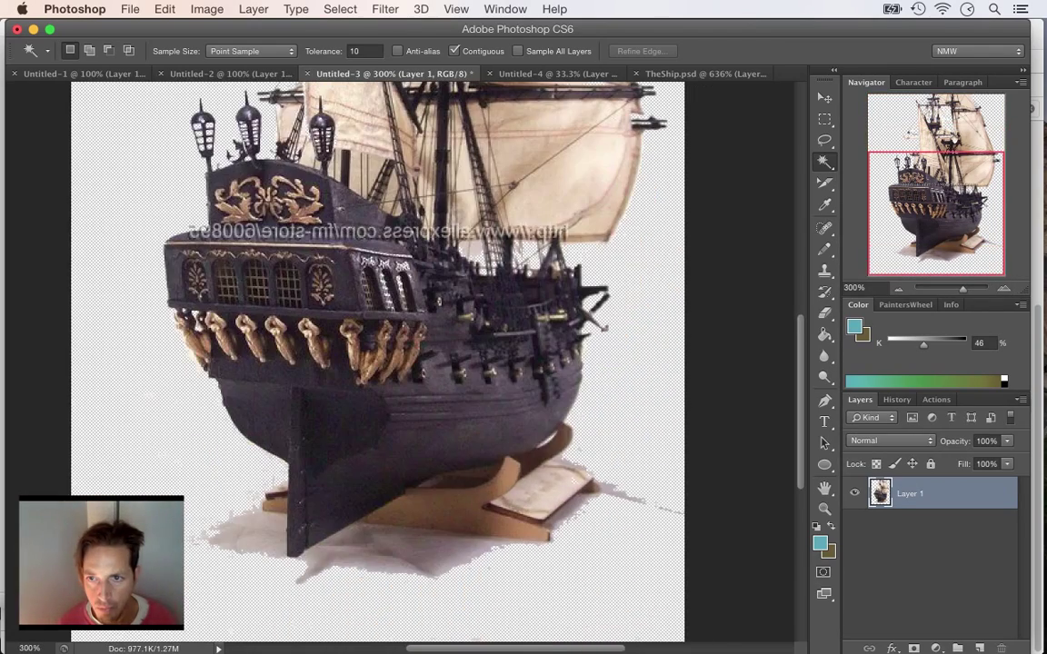
key("super+plus")
key("super+plus")
scroll(400, 362, "down", 5)
key("e")
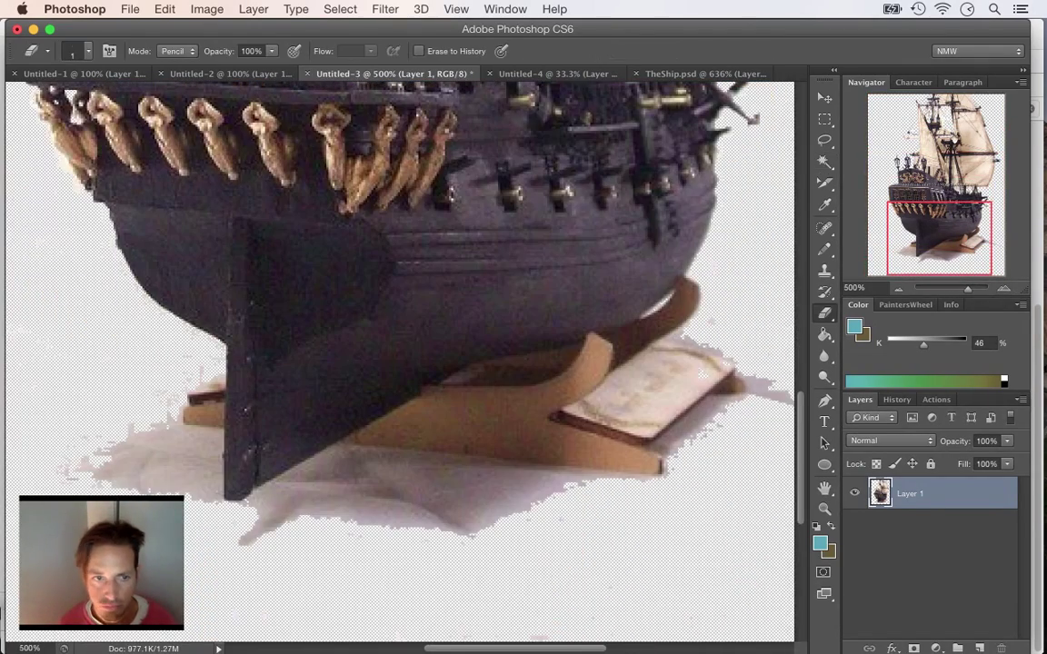
key("bracketright")
key("bracketright")
key("bracketright")
key("bracketright")
key("bracketright")
key("bracketright")
key("bracketright")
key("bracketright")
key("bracketright")
key("bracketright")
key("bracketright")
key("bracketright")
key("bracketright")
key("bracketright")
key("bracketright")
mouse_move(84, 505)
left_mouse_down()
mouse_move(47, 436)
mouse_move(74, 380)
mouse_move(114, 440)
left_mouse_up()
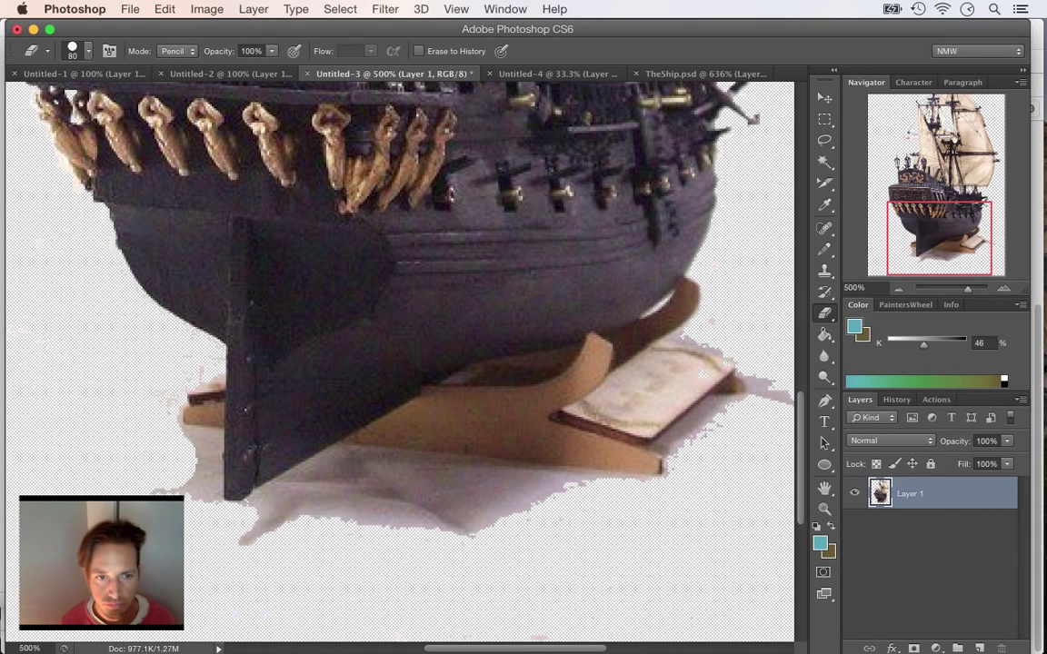
mouse_move(110, 381)
left_mouse_down()
mouse_move(123, 357)
mouse_move(144, 375)
mouse_move(132, 409)
mouse_move(139, 455)
left_mouse_up()
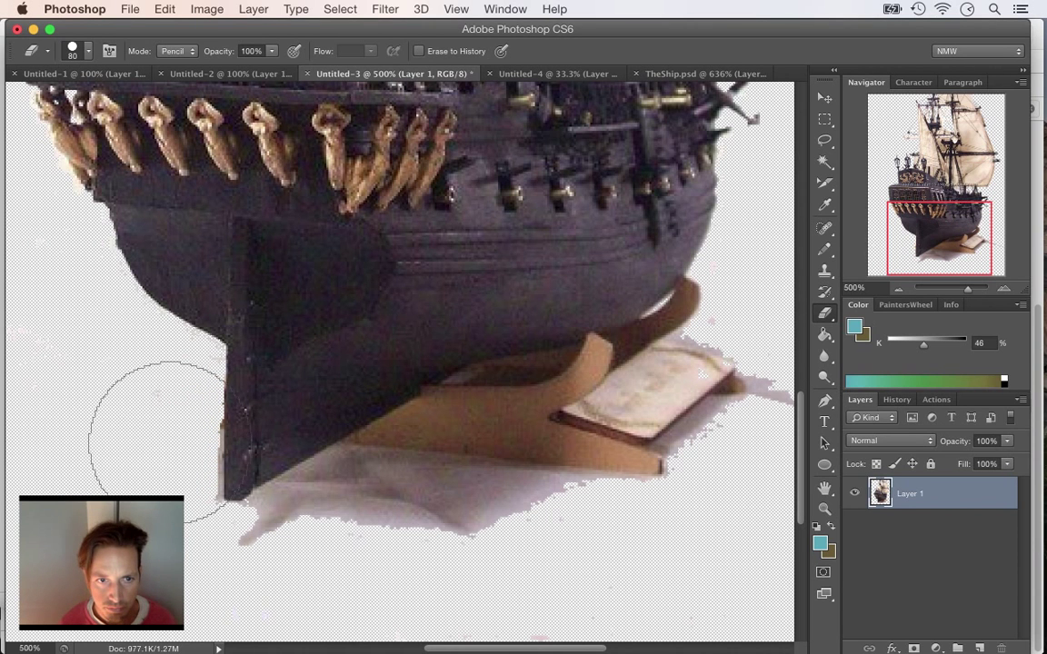
- Erase the floor shadow, most of the wooden stand and the book from beneath the hull
mouse_move(256, 558)
left_mouse_down()
mouse_move(298, 545)
mouse_move(287, 525)
mouse_move(254, 544)
left_mouse_up()
mouse_move(300, 455)
left_mouse_down()
mouse_move(427, 409)
mouse_move(500, 422)
left_mouse_up()
mouse_move(427, 490)
left_mouse_down()
mouse_move(627, 500)
mouse_move(768, 427)
left_mouse_up()
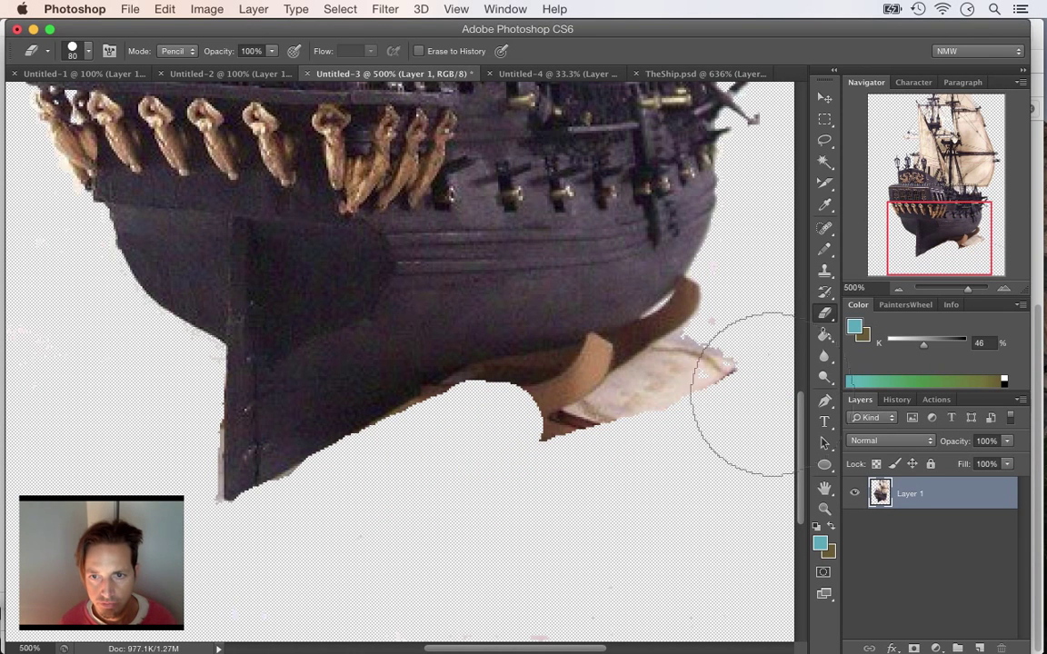
mouse_move(509, 468)
left_mouse_down()
mouse_move(714, 441)
mouse_move(756, 422)
mouse_move(729, 377)
left_mouse_up()
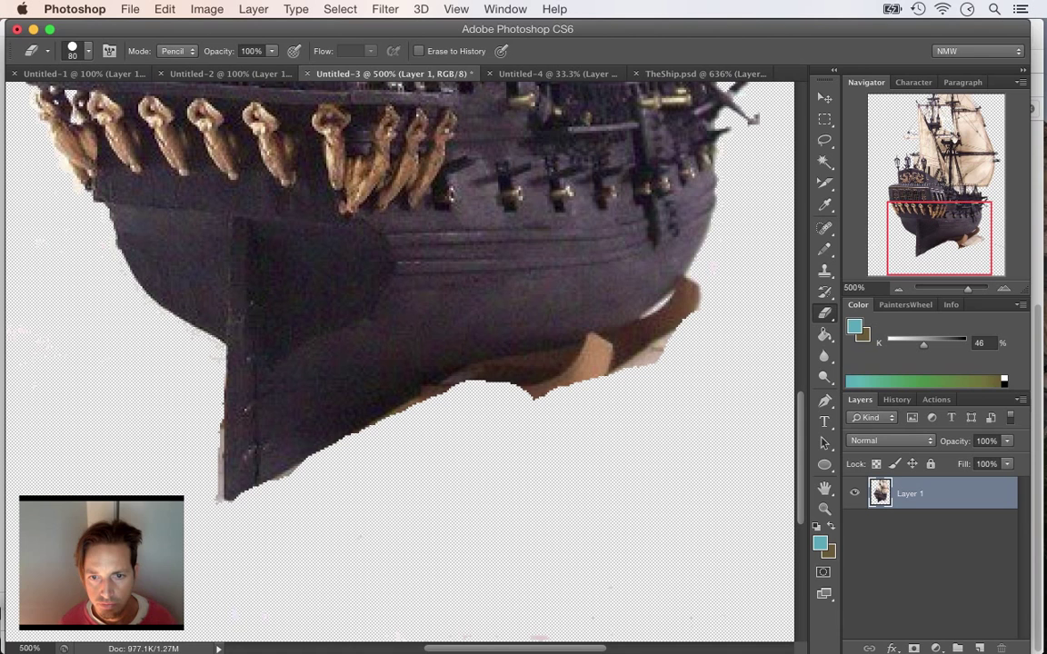
- Erase the stray specks below the ship and the remaining stand pieces along the hull's underside, then enlarge the eraser to 100 px
left_click_drag(600, 587, 538, 604)
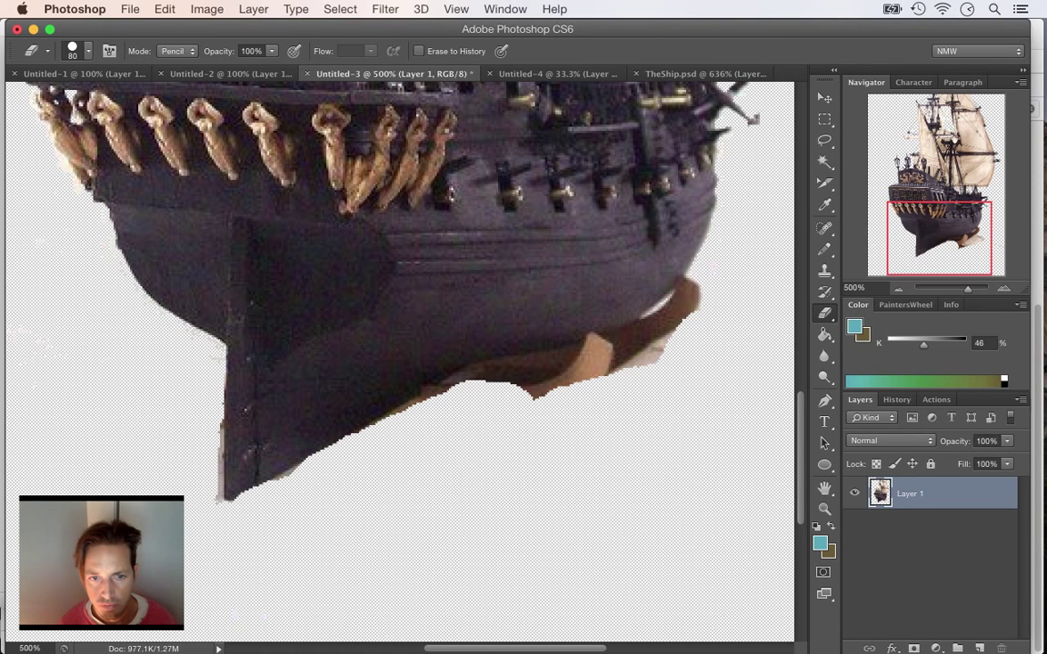
left_click_drag(487, 438, 520, 408)
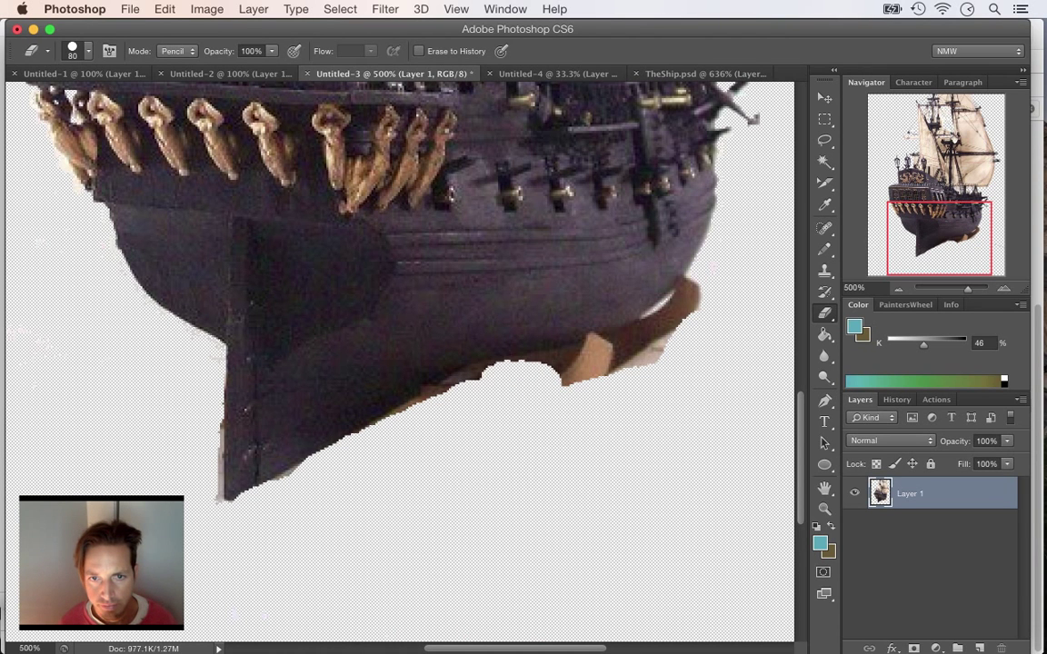
left_click_drag(397, 444, 464, 427)
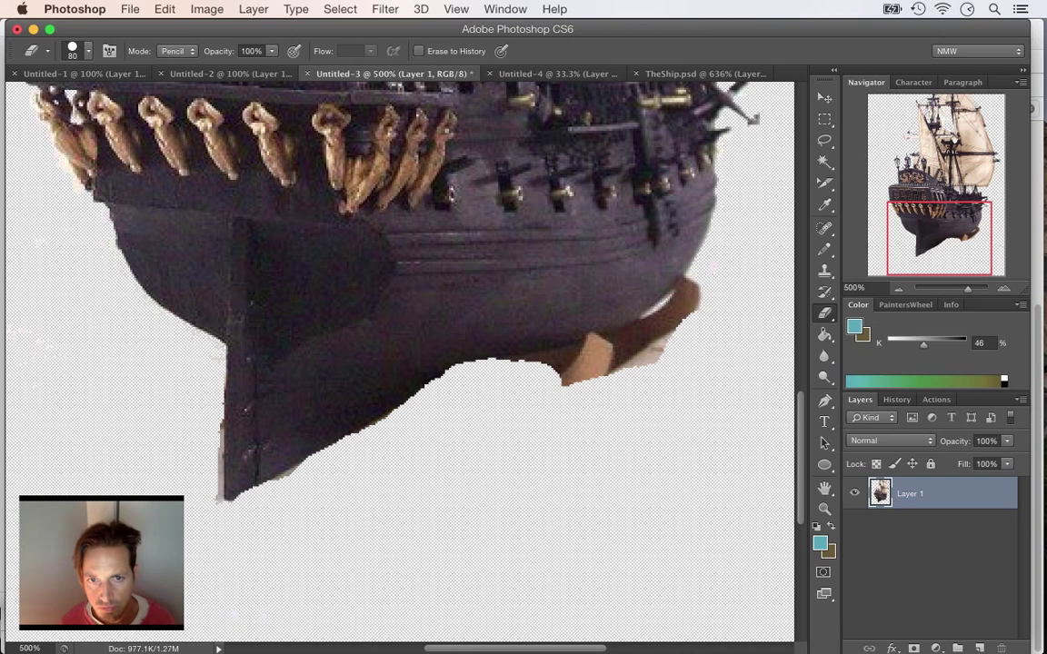
mouse_move(536, 400)
left_mouse_down()
mouse_move(572, 401)
mouse_move(547, 395)
mouse_move(582, 422)
mouse_move(656, 401)
mouse_move(729, 350)
left_mouse_up()
key("bracketright")
key("bracketright")
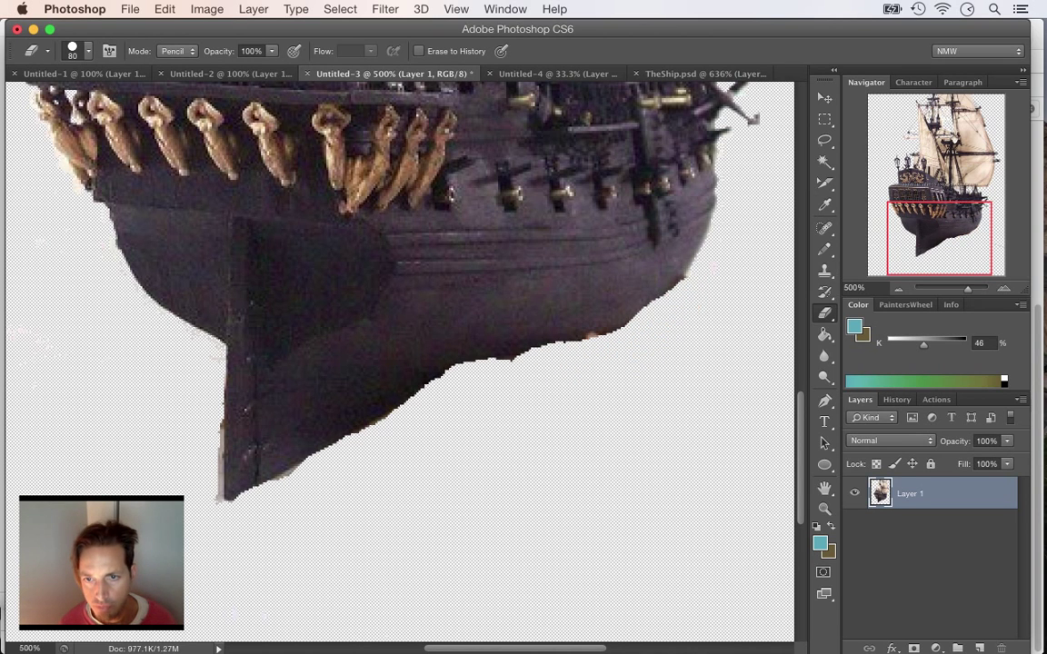
scroll(709, 495, "up", 5)
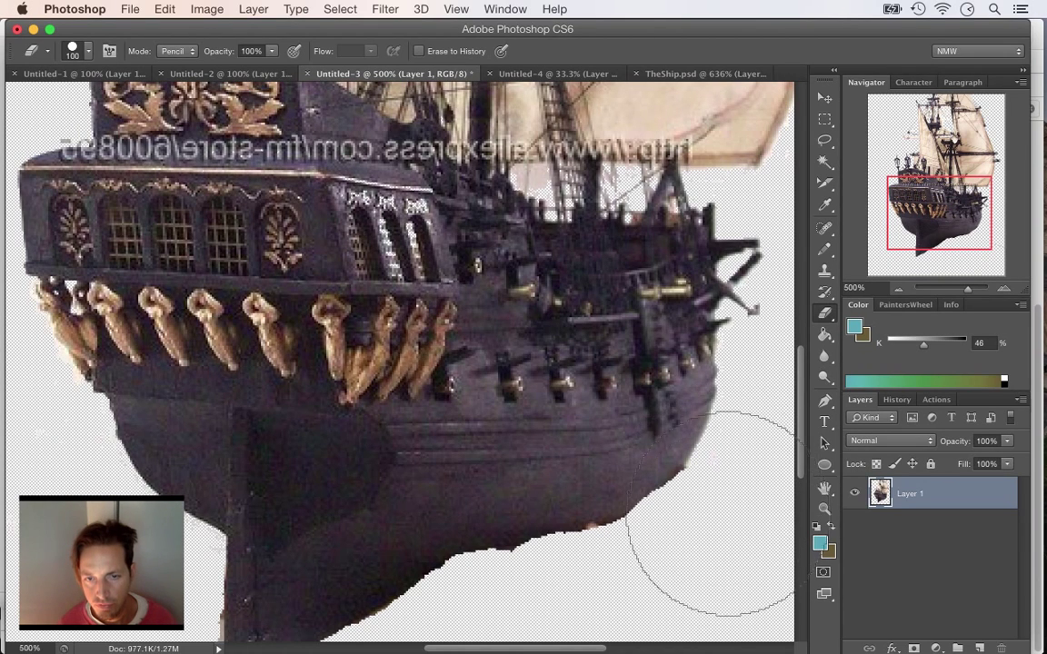
- Copy the entire cut-out ship image and paste it into TheShip.psd as a new layer
key("super+minus")
key("super+minus")
key("super+minus")
key("super+minus")
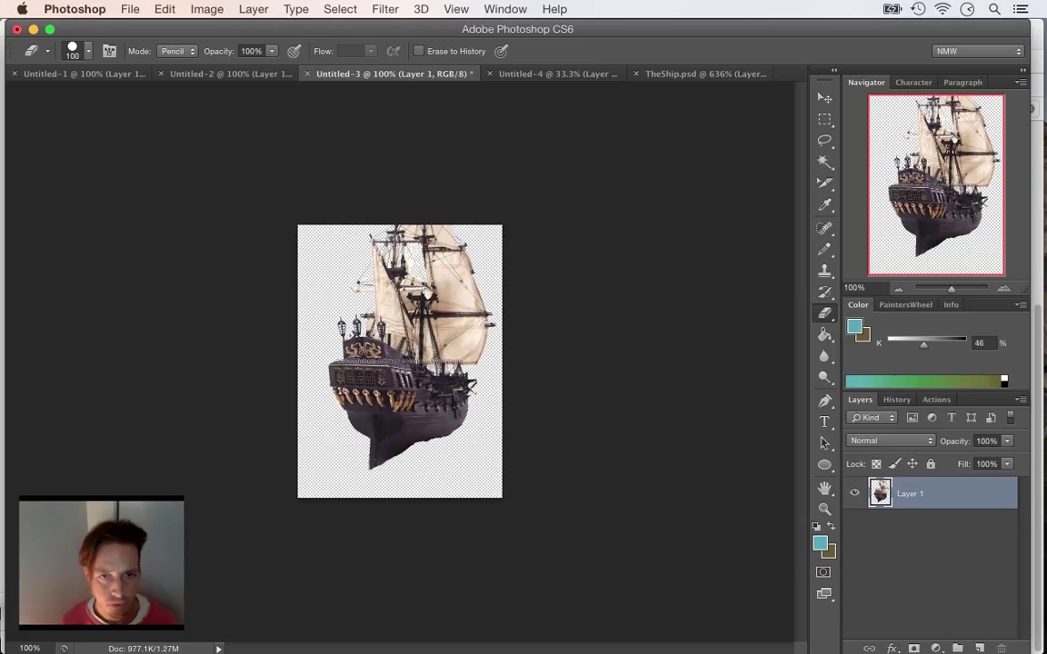
key("super+a")
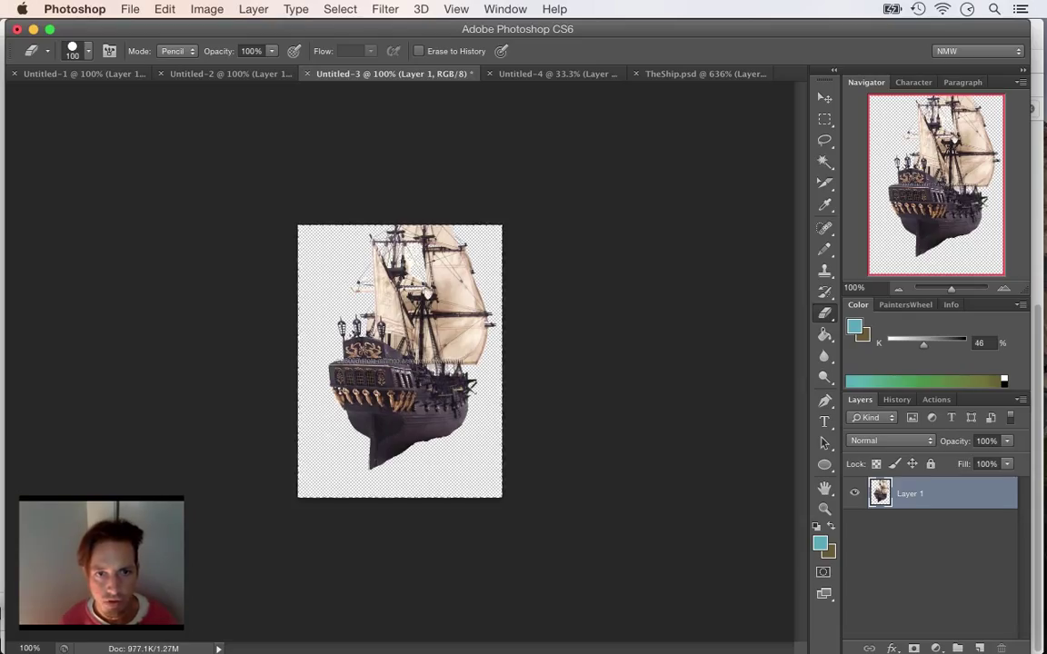
key("super+c")
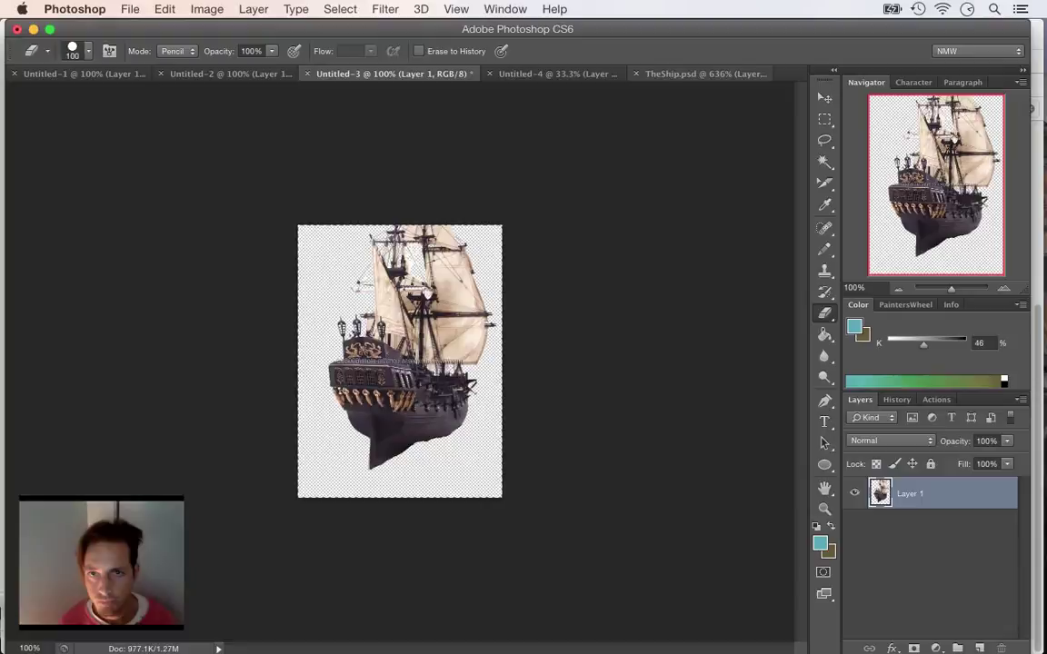
left_click(677, 74)
key("super+v")
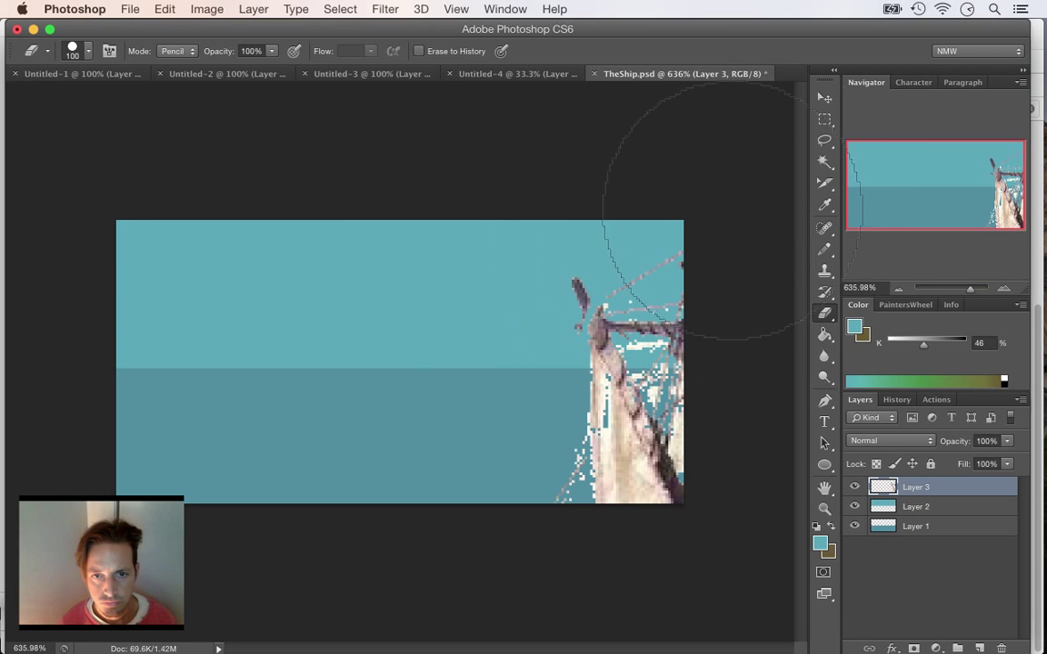
- Free-transform the pasted ship, scaling it down to about 31% and centering it over the canvas
key("v")
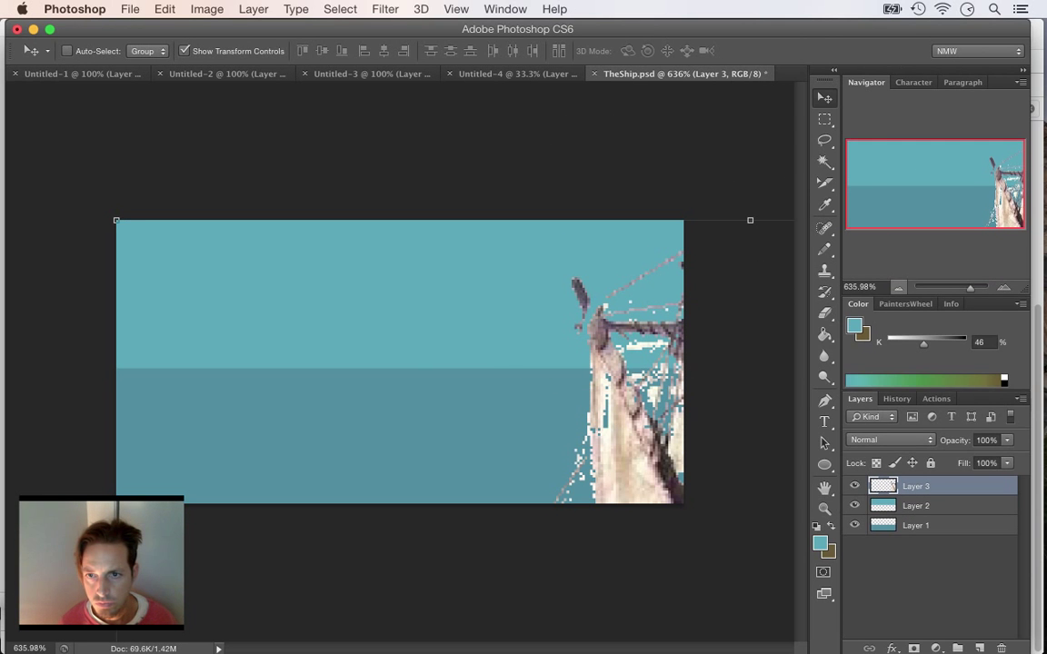
key("super+minus")
key("super+minus")
key("super+minus")
key("super+minus")
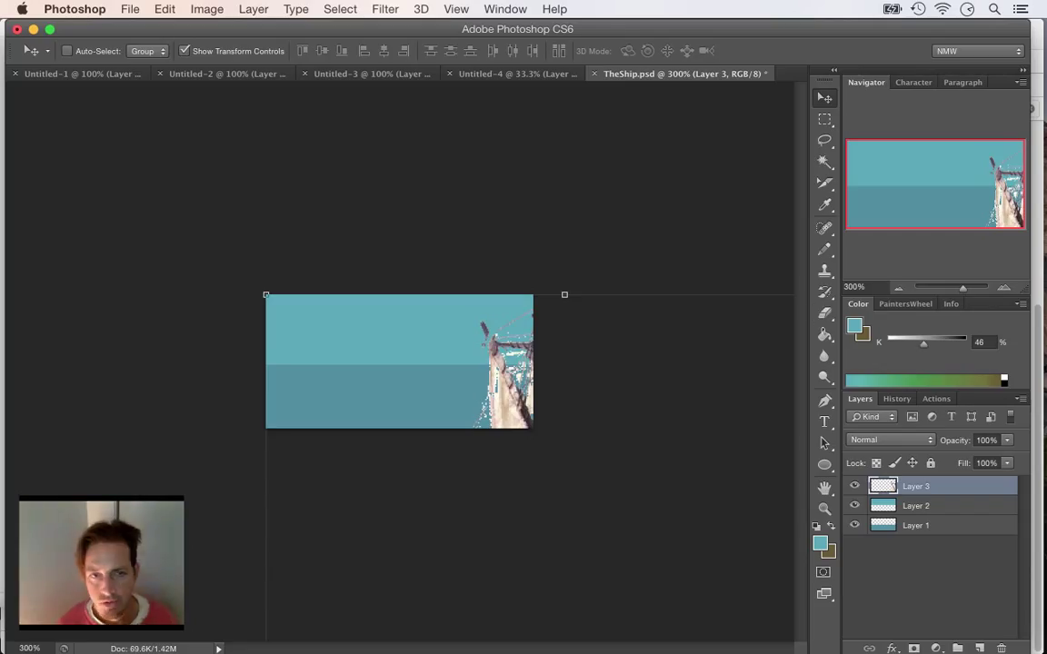
key("super+t")
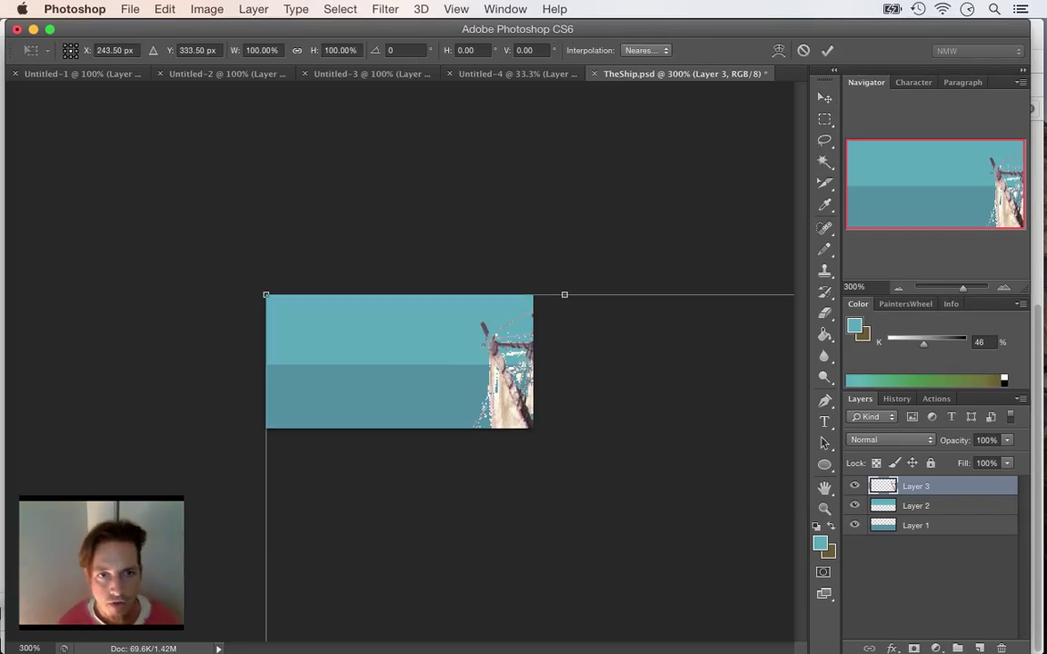
left_click_drag(266, 295, 427, 209)
left_click(827, 50)
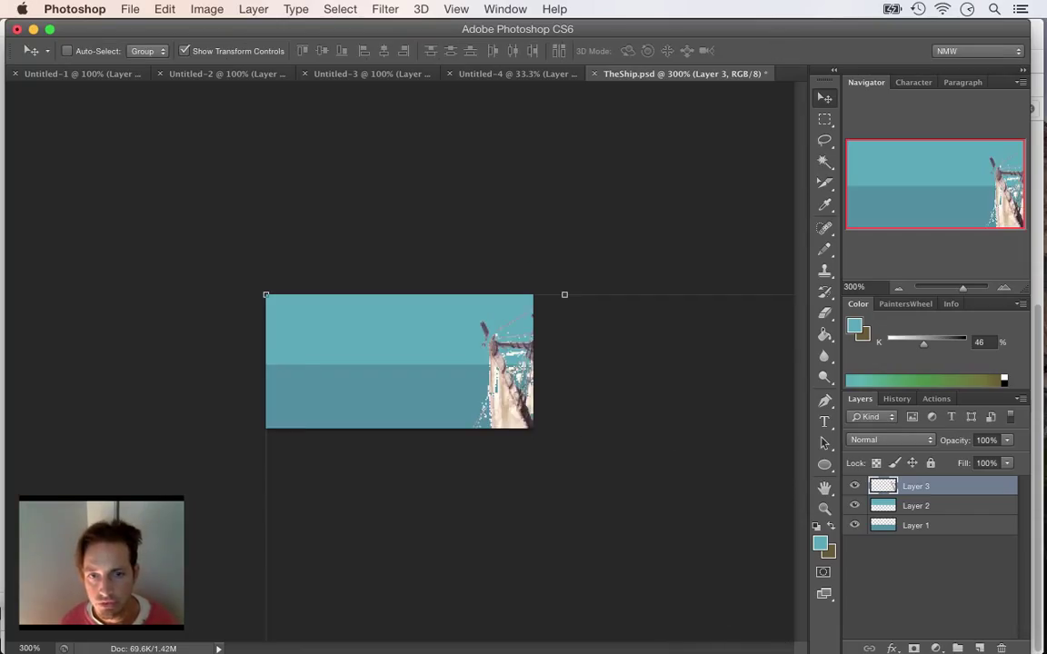
left_click_drag(265, 294, 325, 302)
left_click_drag(397, 300, 389, 268)
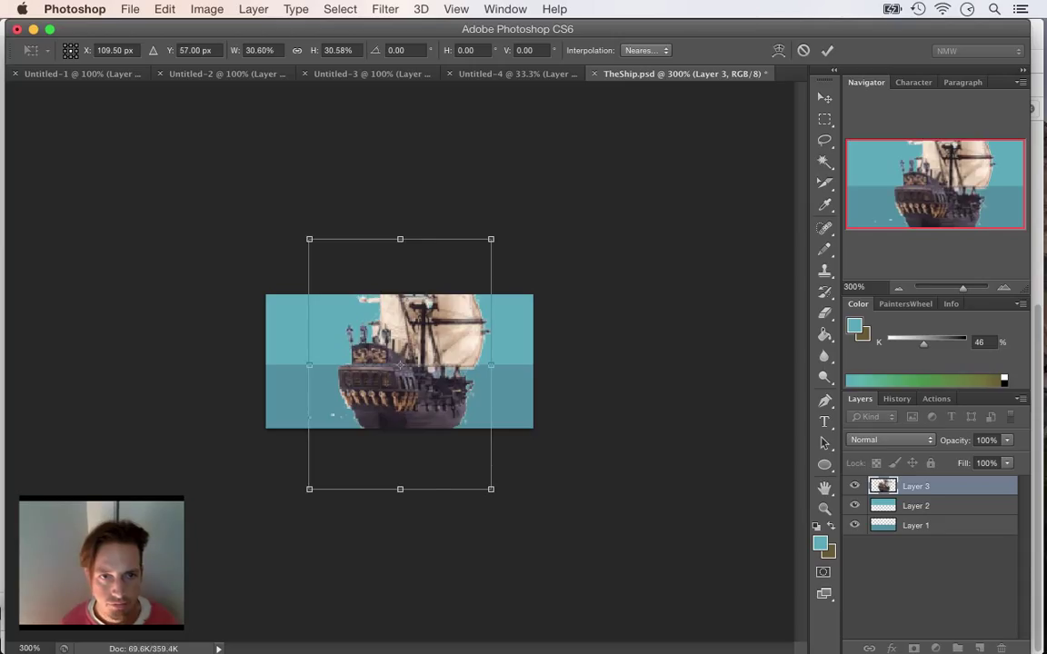
- Shrink the ship further to about 14% and center it within the sea and sky scene
left_click_drag(309, 239, 386, 346)
left_click_drag(416, 385, 370, 314)
left_click_drag(393, 336, 382, 330)
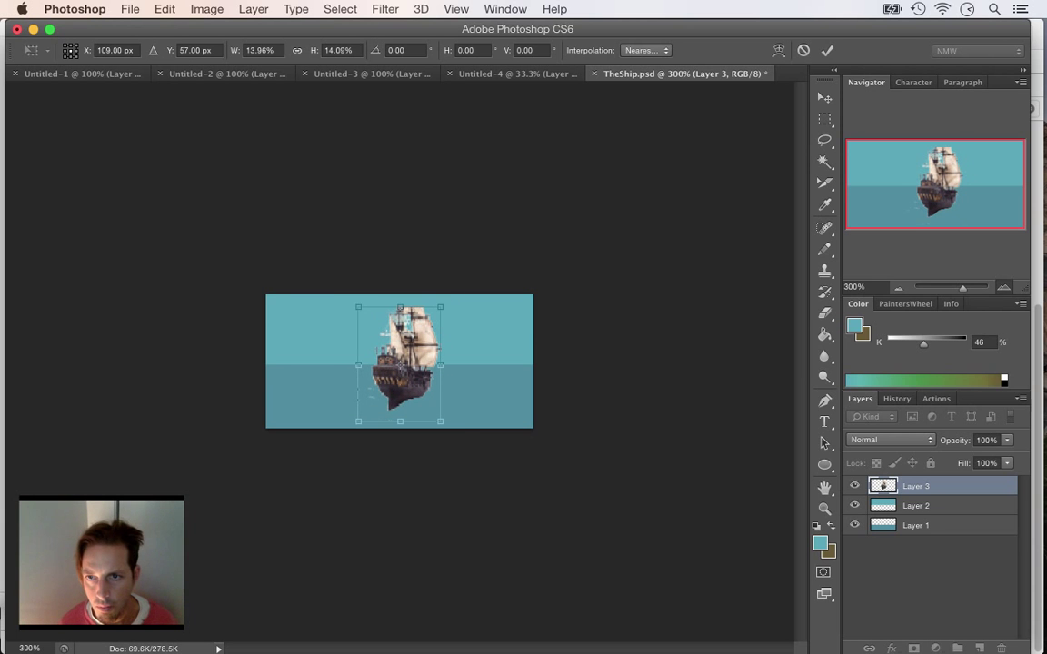
- Fine-tune the ship's size, setting both its width and height scale to 13.6%
key("super+equal")
key("super+equal")
key("super+equal")
key("super+equal")
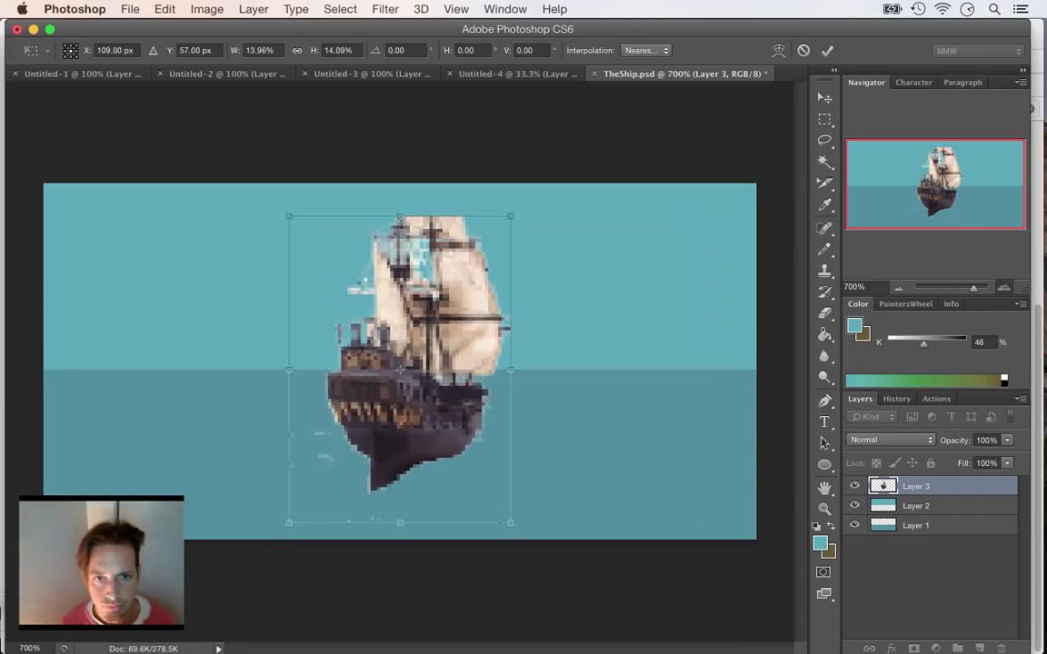
key("super+equal")
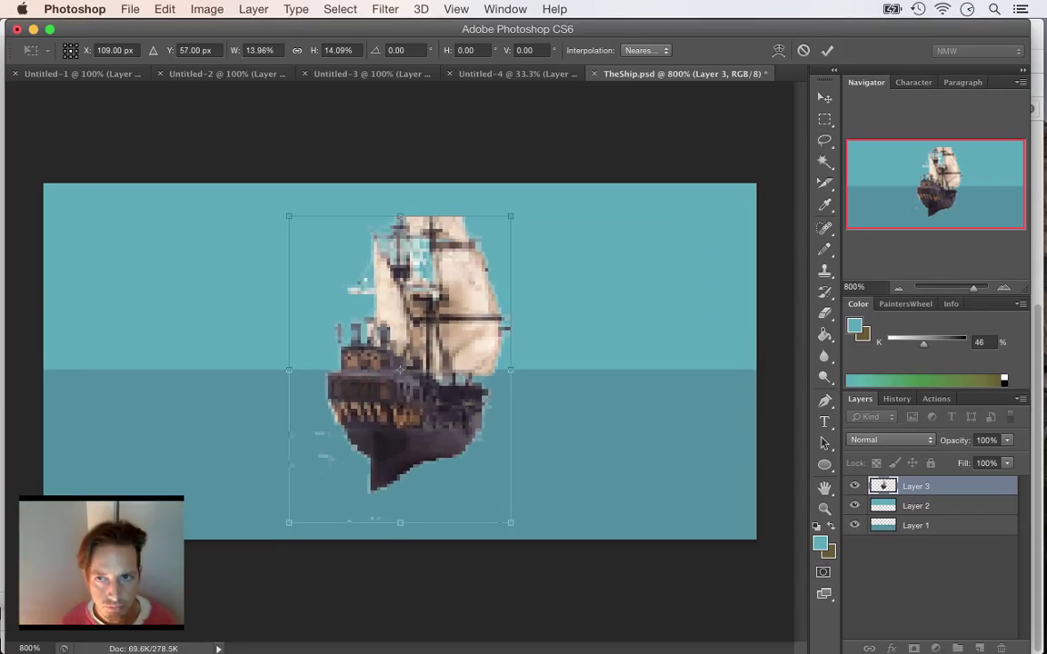
left_click_drag(288, 216, 295, 225)
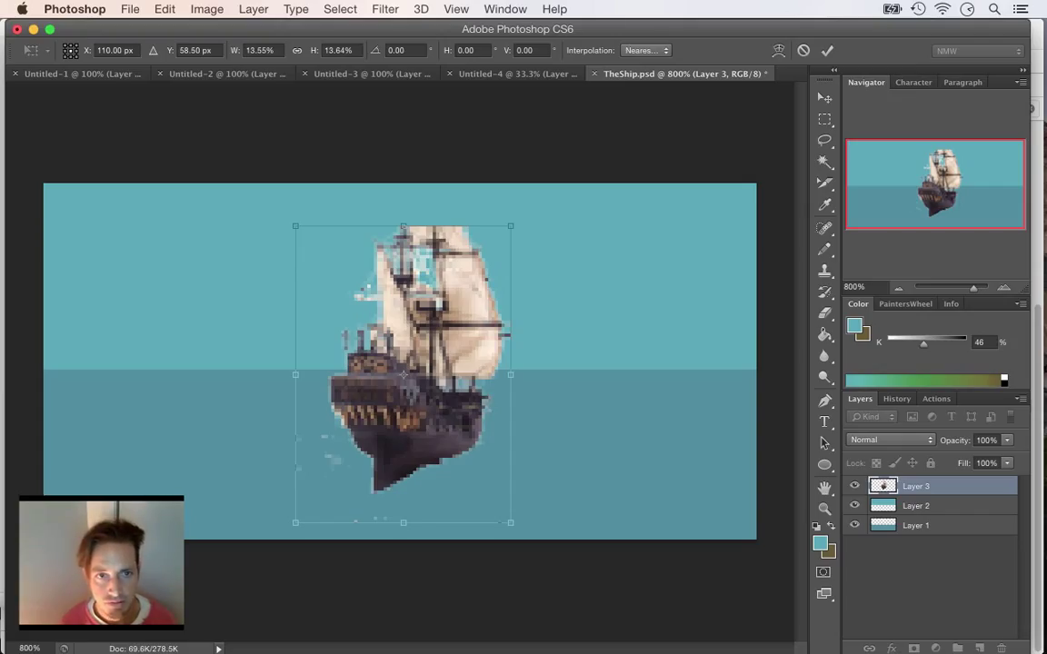
left_click_drag(295, 225, 312, 246)
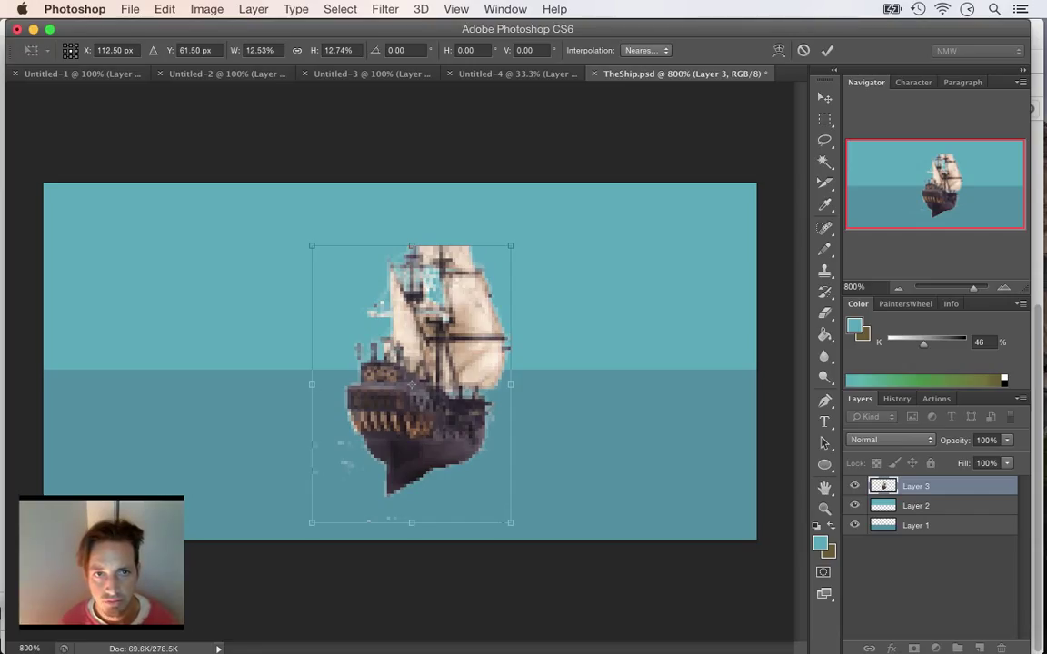
left_click(297, 50)
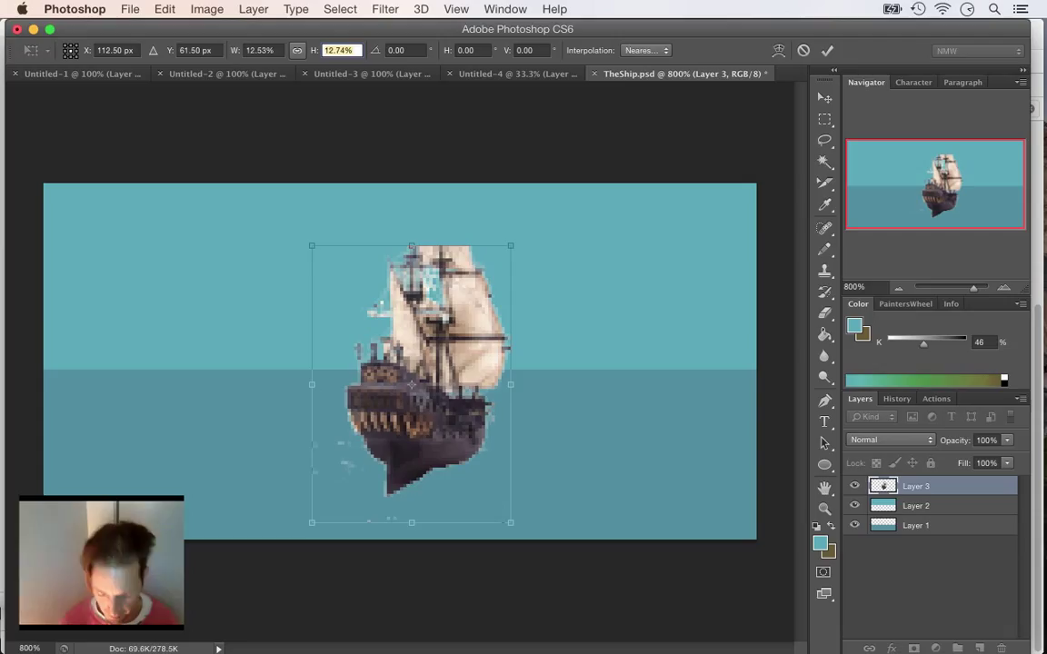
type("13.6")
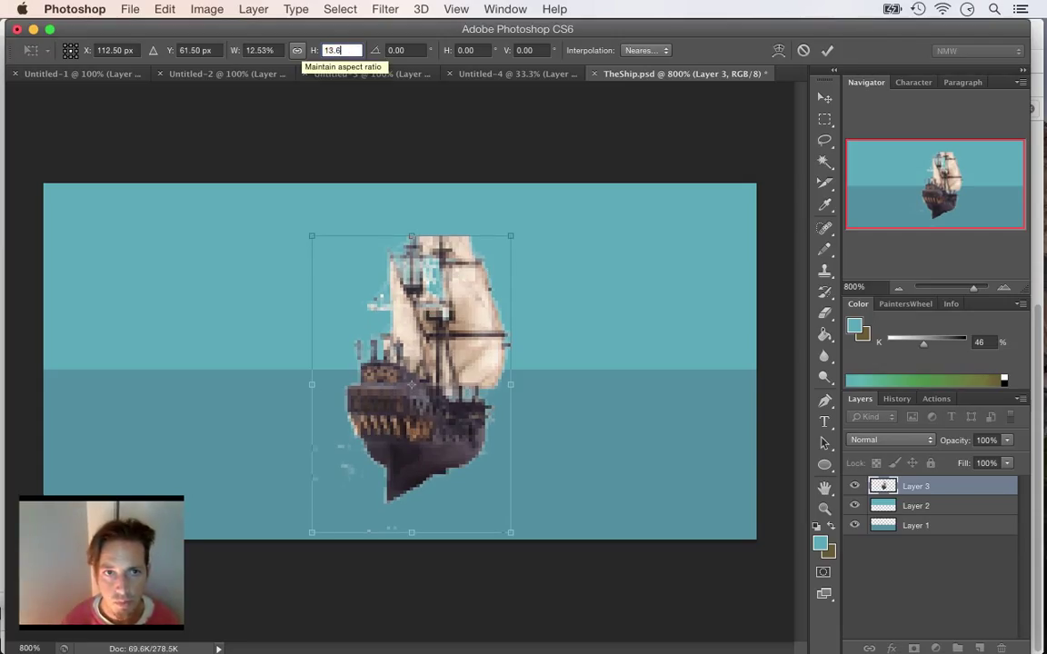
key("shift+Tab")
type("13.6")
key("Tab")
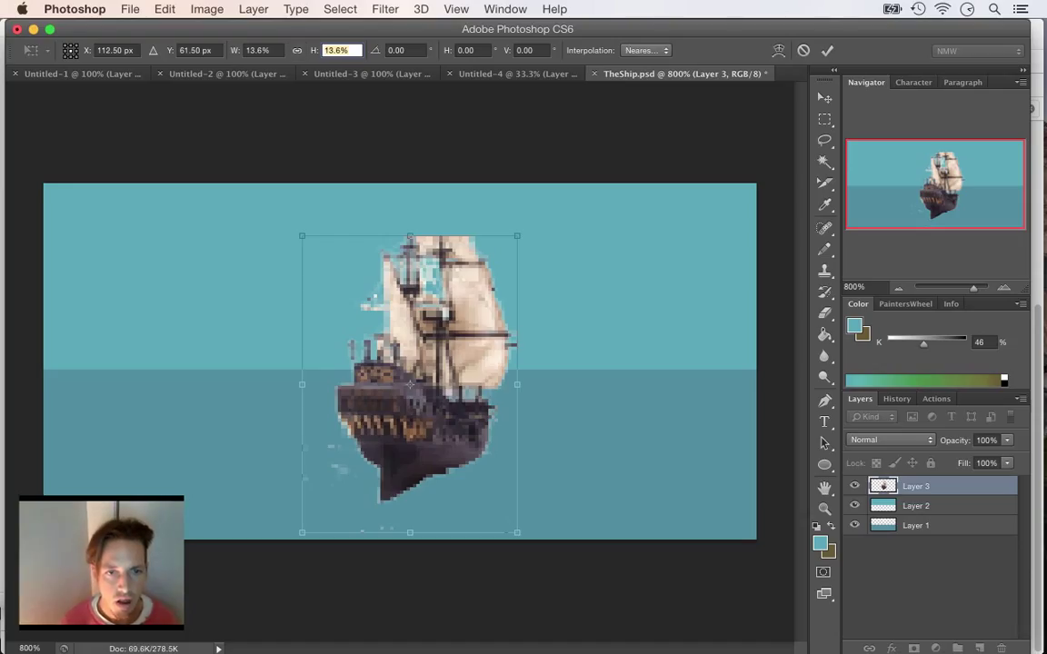
- Stretch the ship horizontally to about 15.8% width and apply the transform
left_click_drag(302, 384, 281, 384)
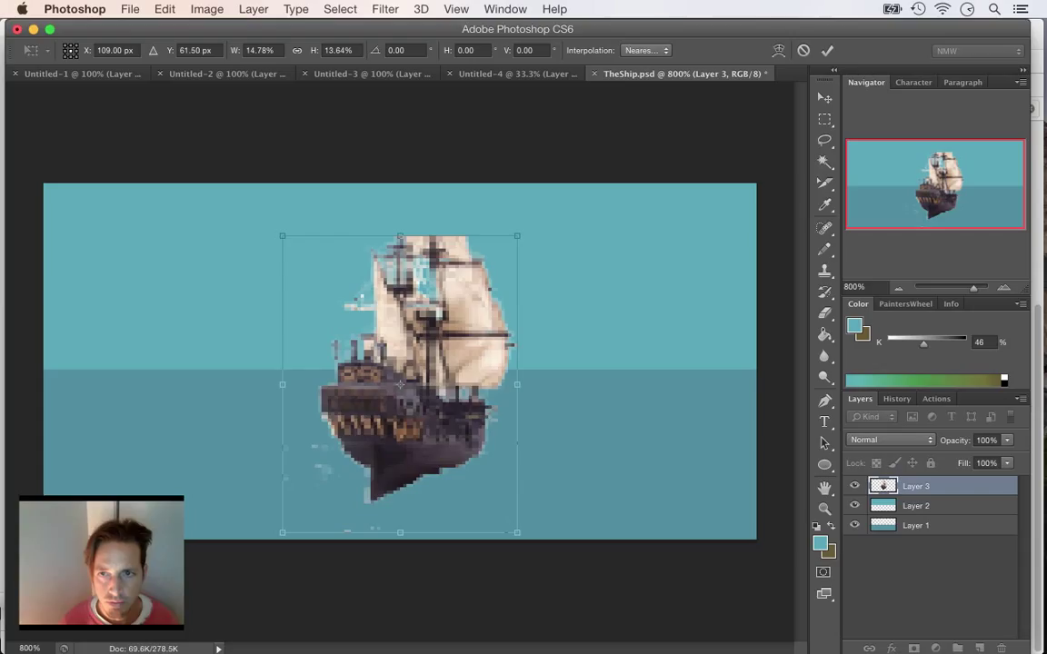
left_click_drag(282, 385, 257, 385)
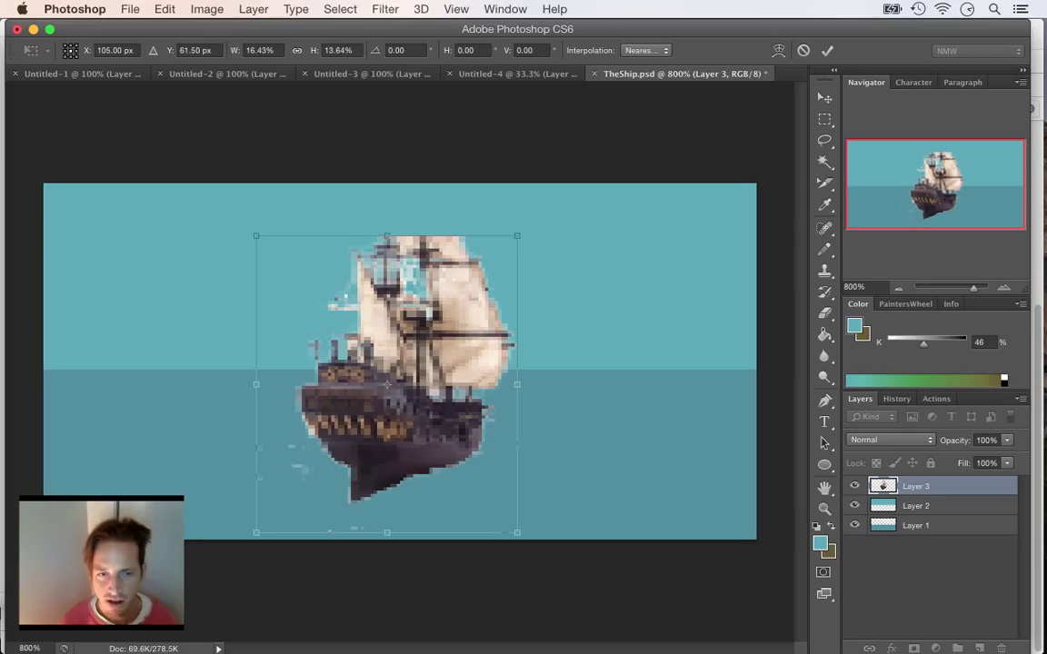
mouse_move(257, 385)
left_mouse_down()
mouse_move(214, 384)
mouse_move(262, 384)
left_mouse_up()
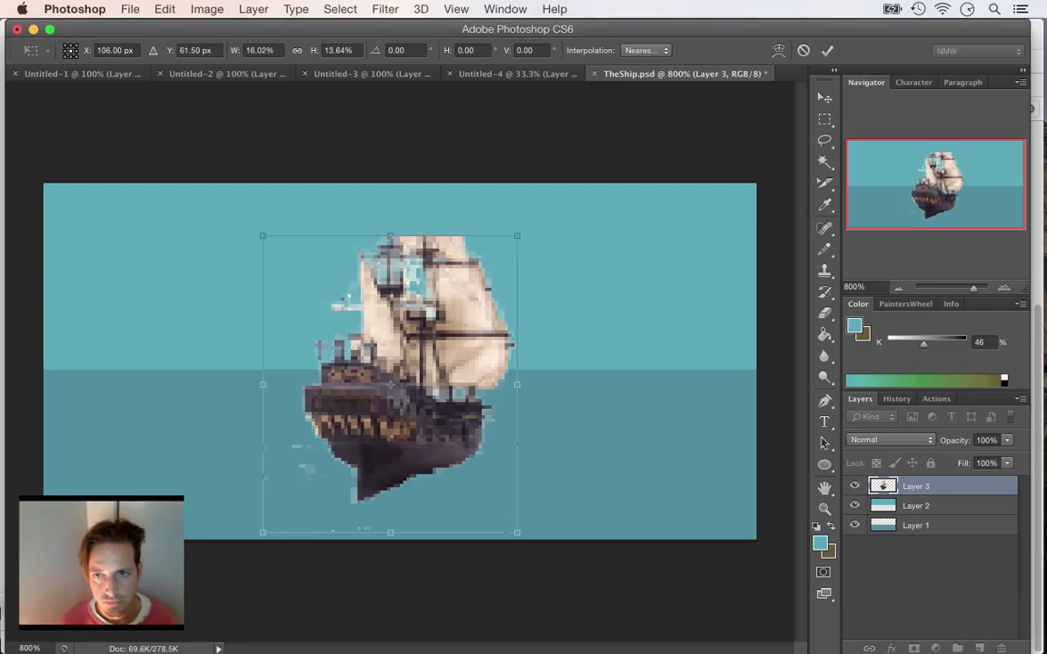
left_click_drag(263, 384, 265, 384)
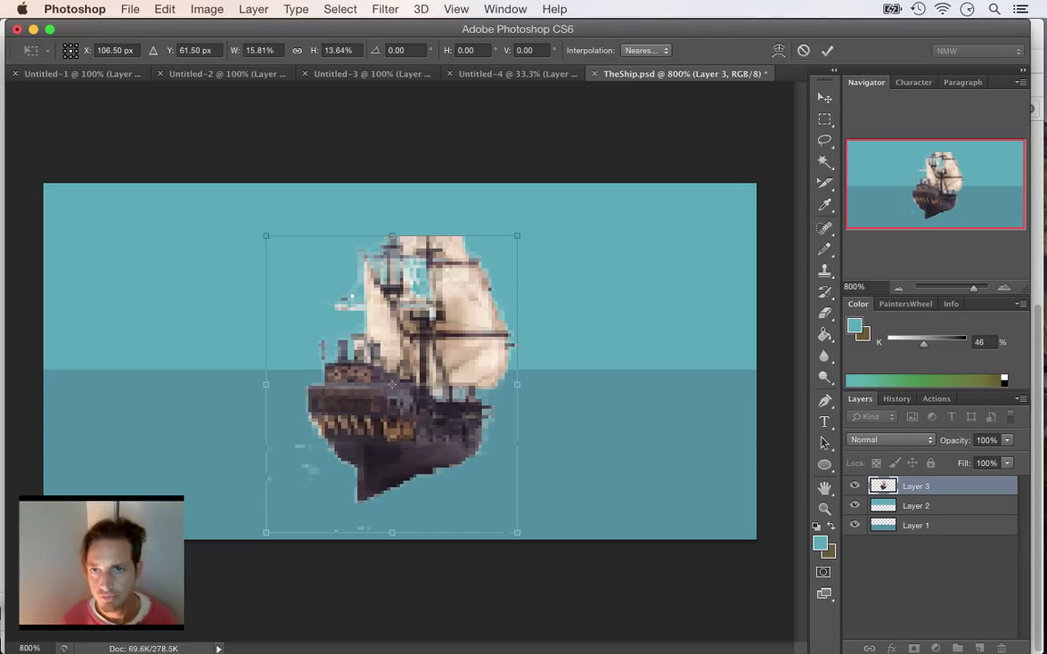
key("Return")
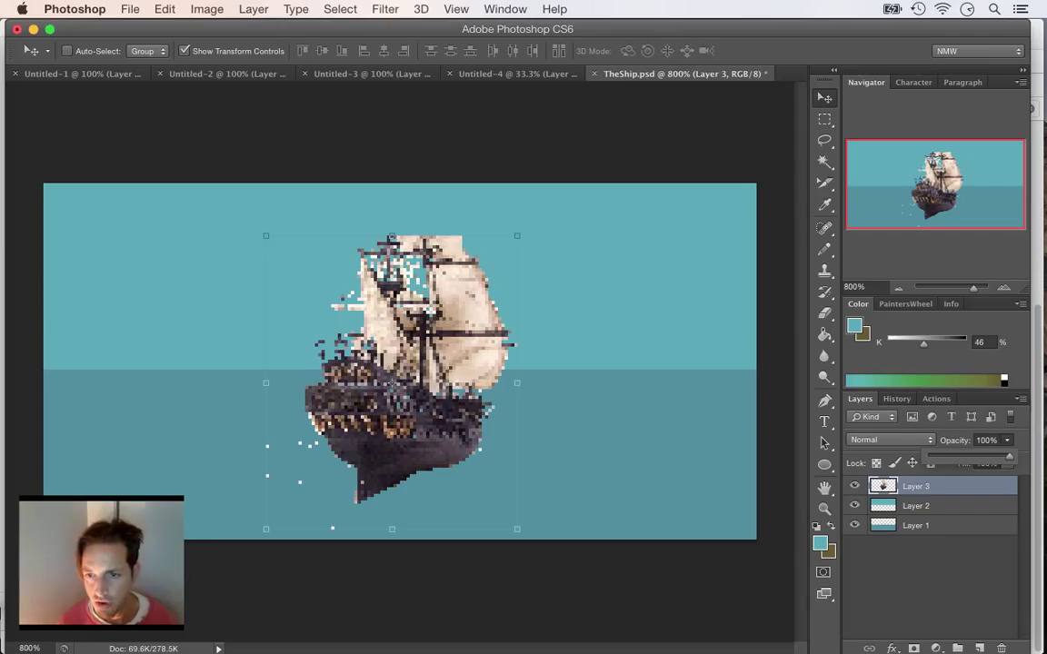
- Lower the pasted ship layer's opacity to 36% and rename the layer shape
left_click_drag(1008, 456, 956, 456)
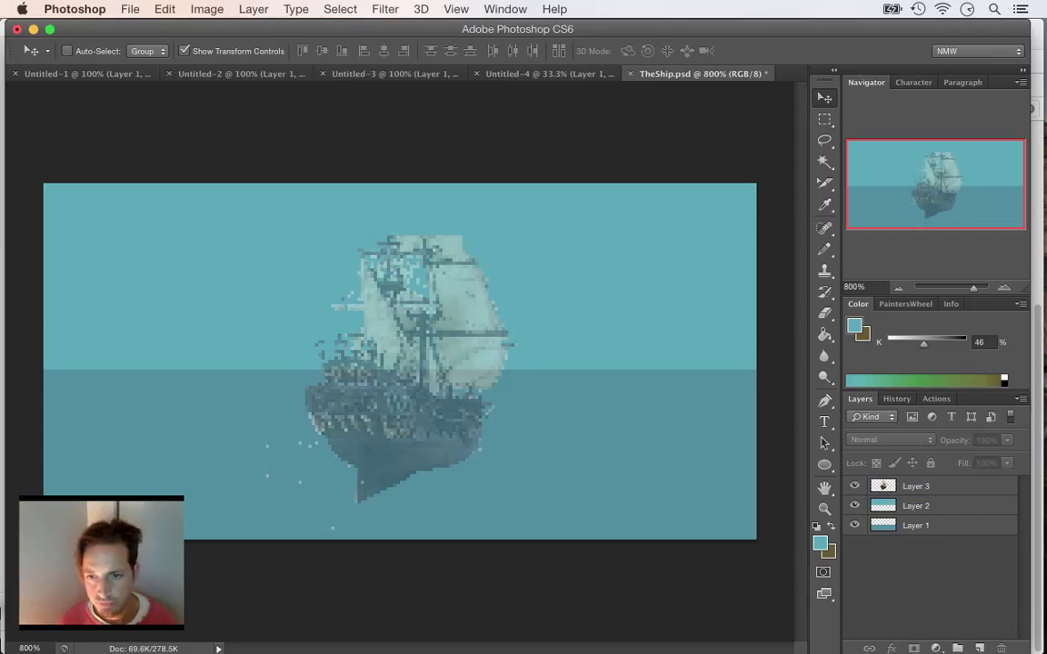
double_click(916, 486)
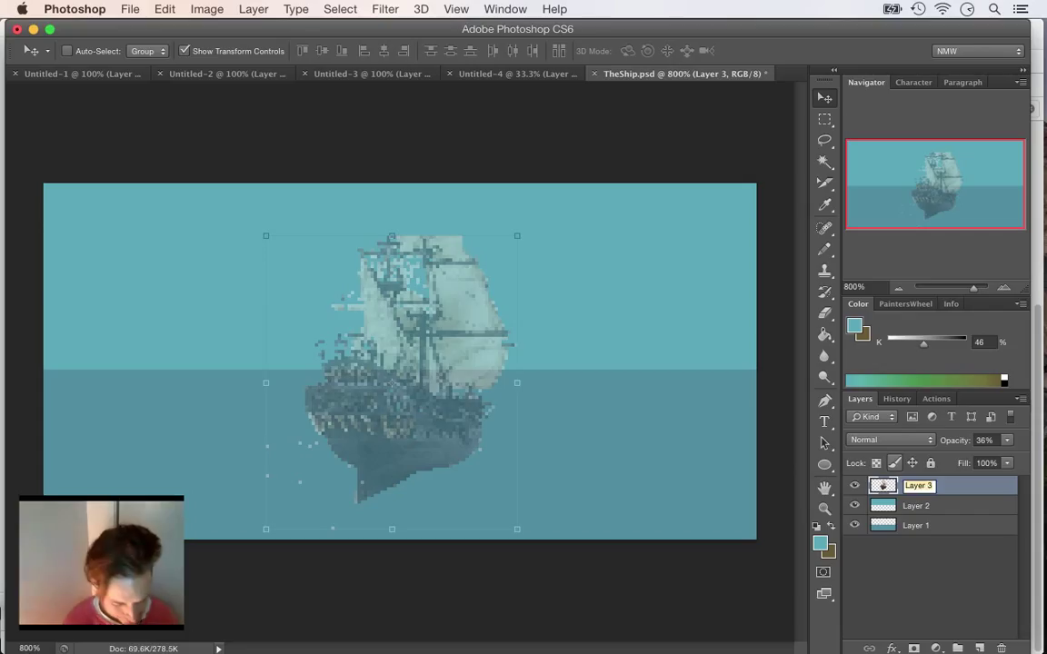
type("insp")
key("BackSpace")
key("BackSpace")
key("BackSpace")
key("BackSpace")
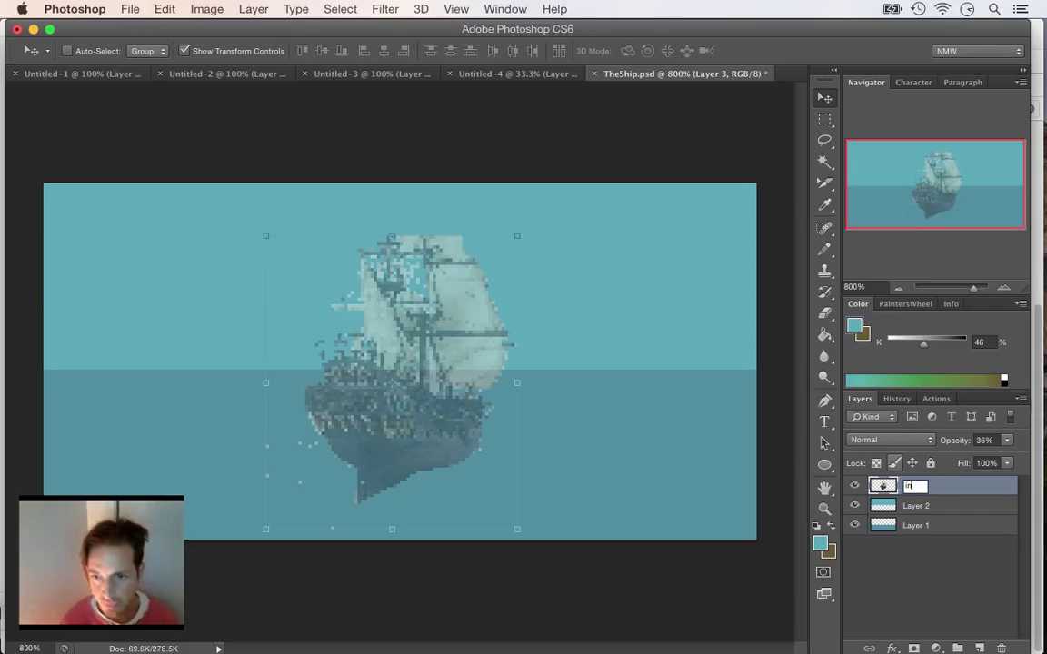
type("shape")
key("Return")
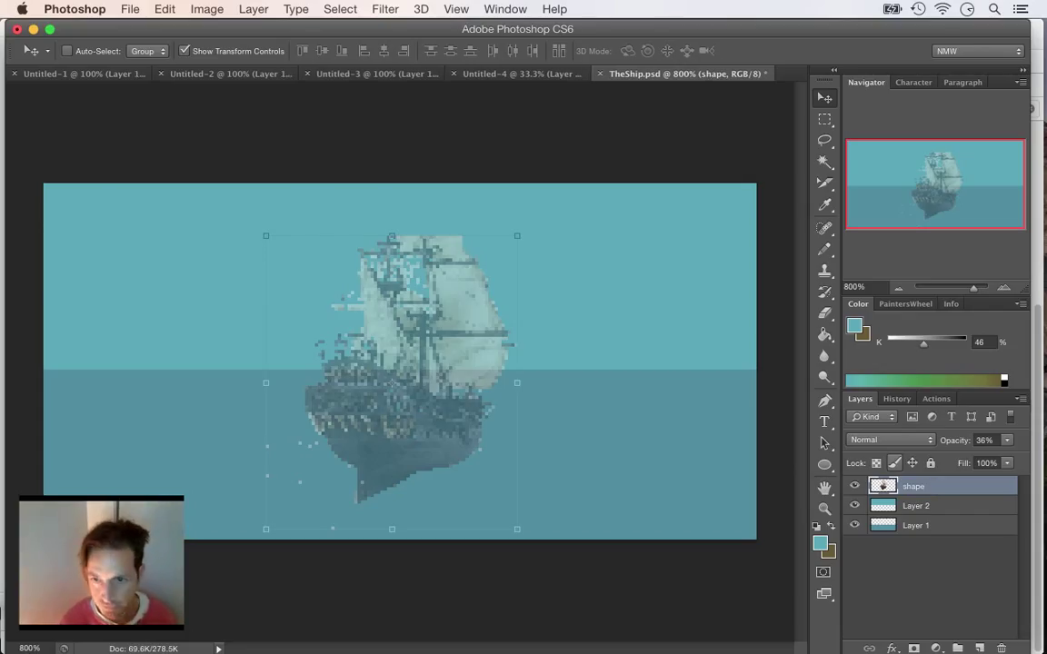
- Rename Layer 2 as sky and Layer 1 as sea
double_click(916, 506)
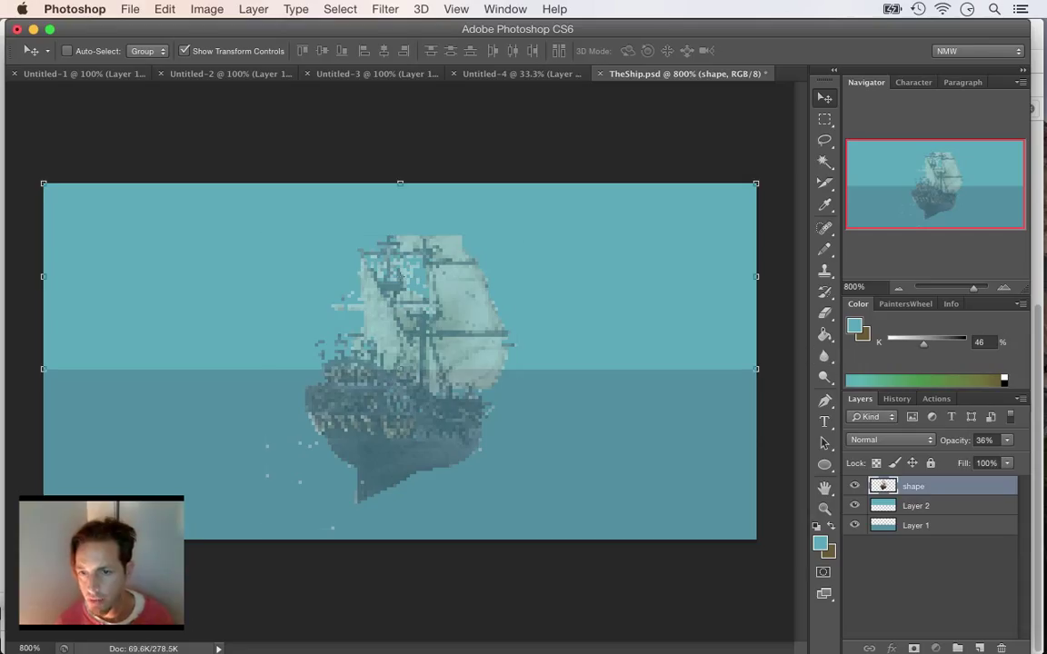
type("ssky")
key("Return")
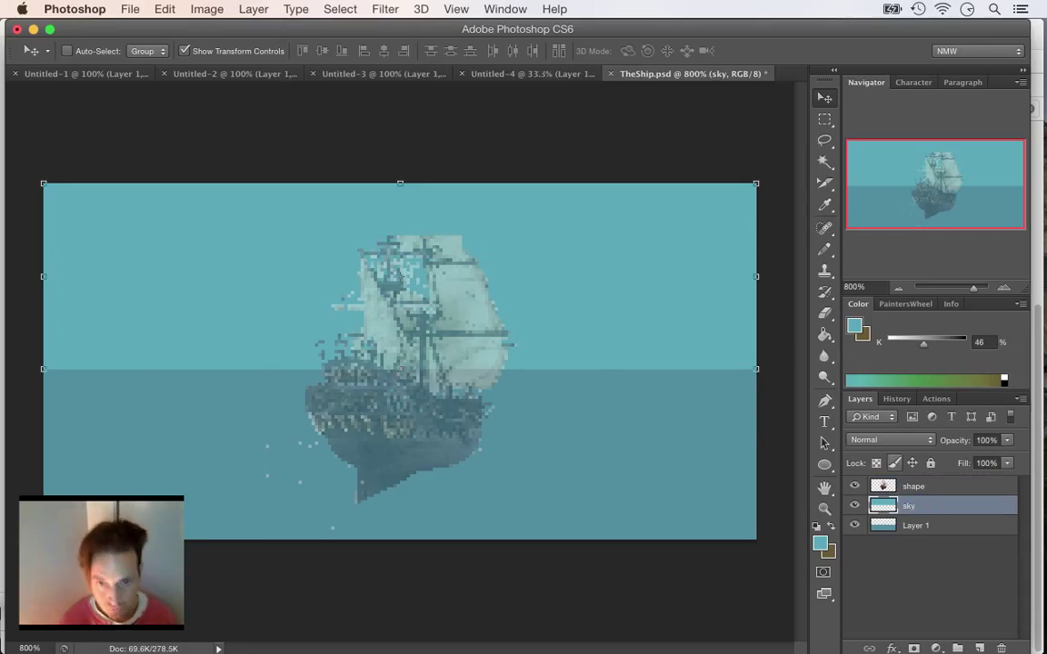
double_click(915, 525)
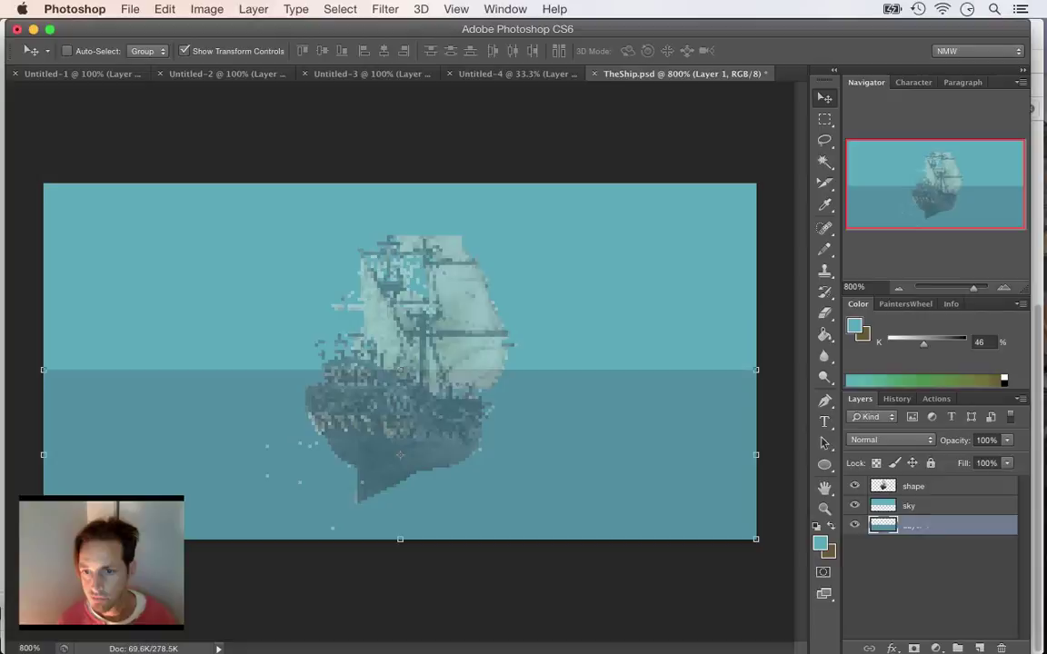
type("sea")
key("Return")
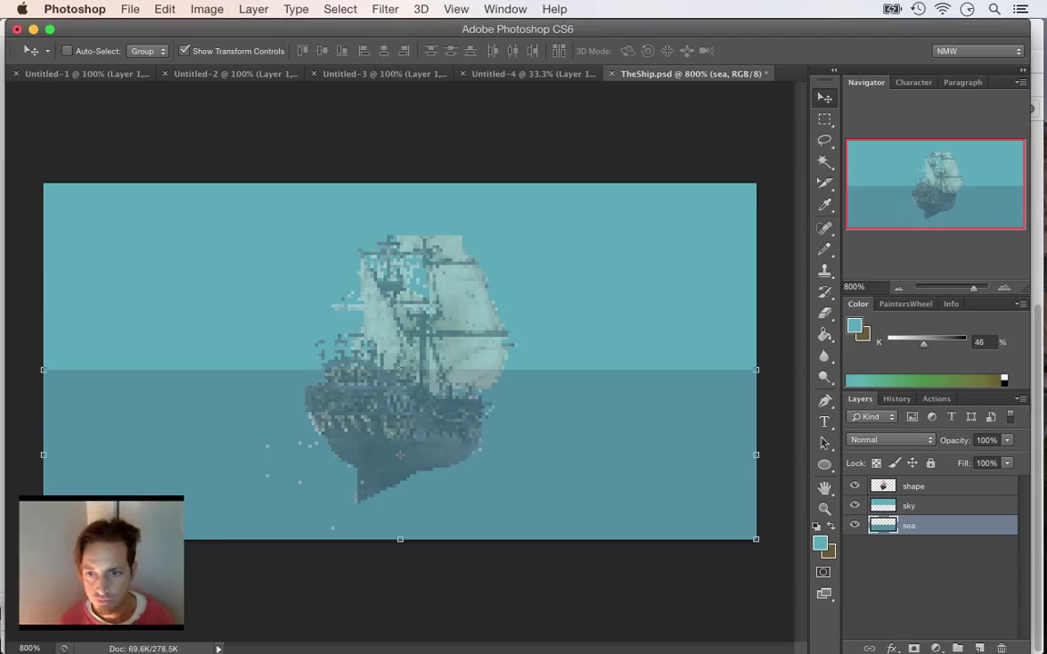
- Add a new layer named ship between the shape and sky layers, and save the document
left_click(979, 648)
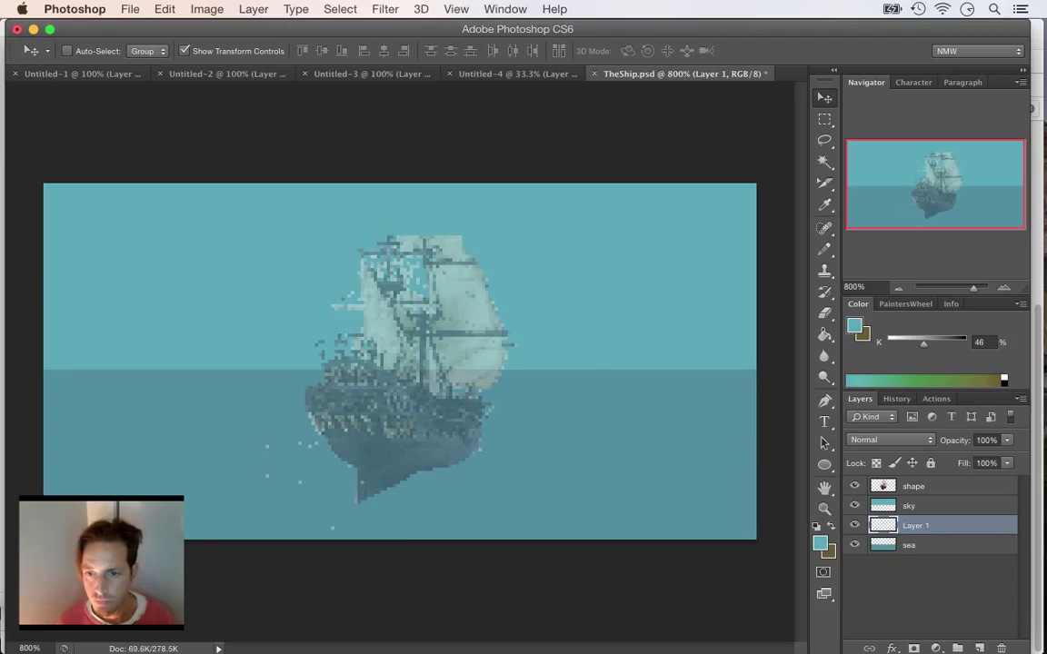
double_click(918, 506)
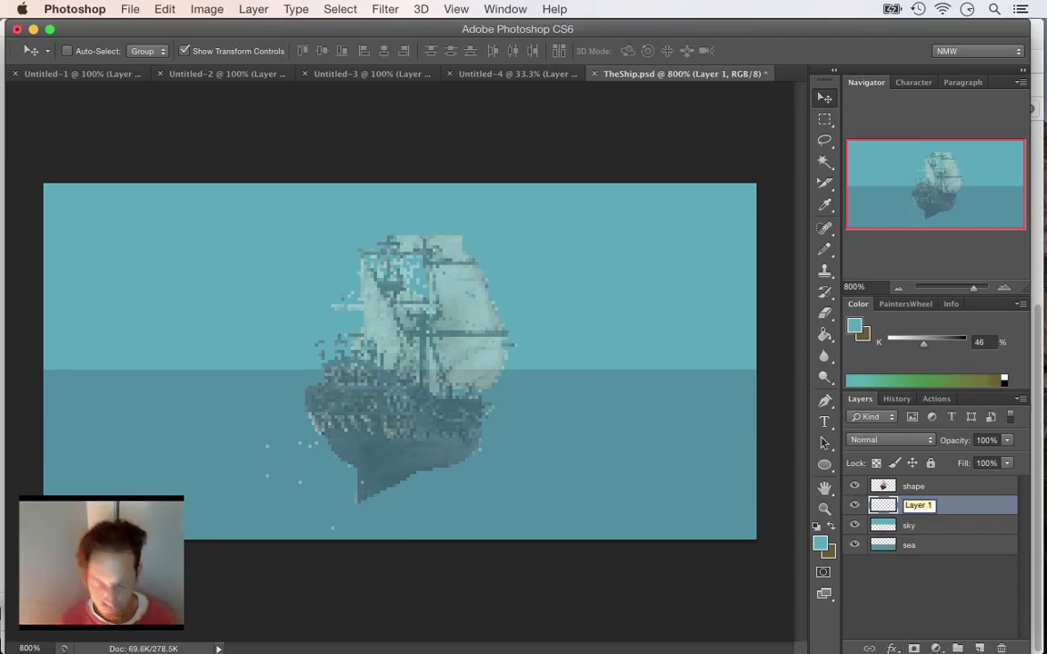
type("ship")
key("Return")
key("super+s")
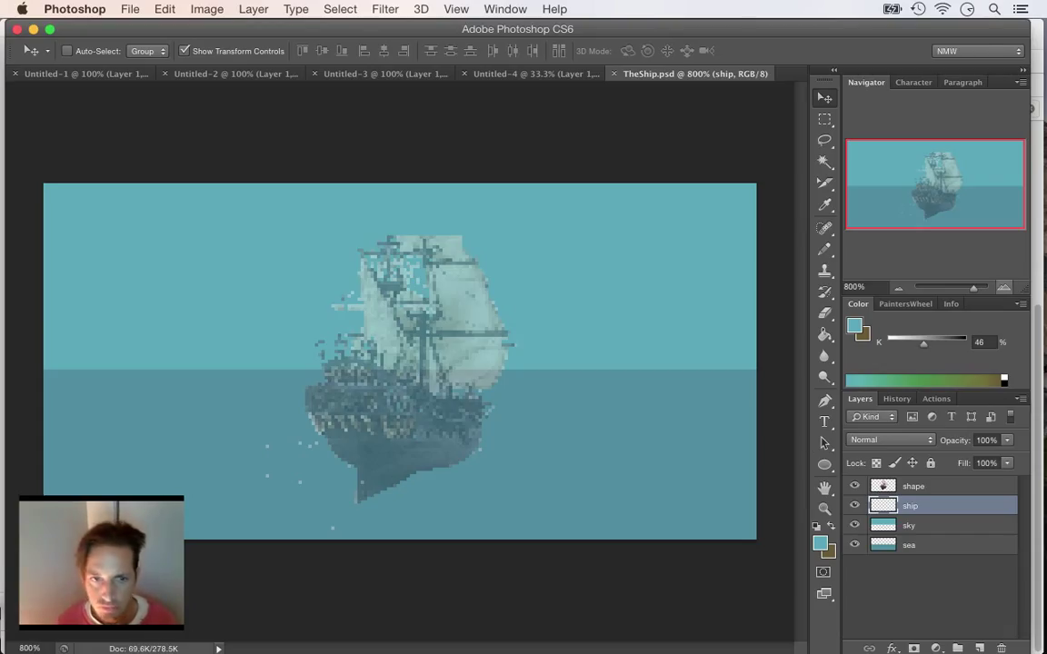
- Mix a light orange foreground color, fcaf63, for painting the ship
key("super+equal")
scroll(400, 362, "down", 2)
scroll(400, 362, "left", 2)
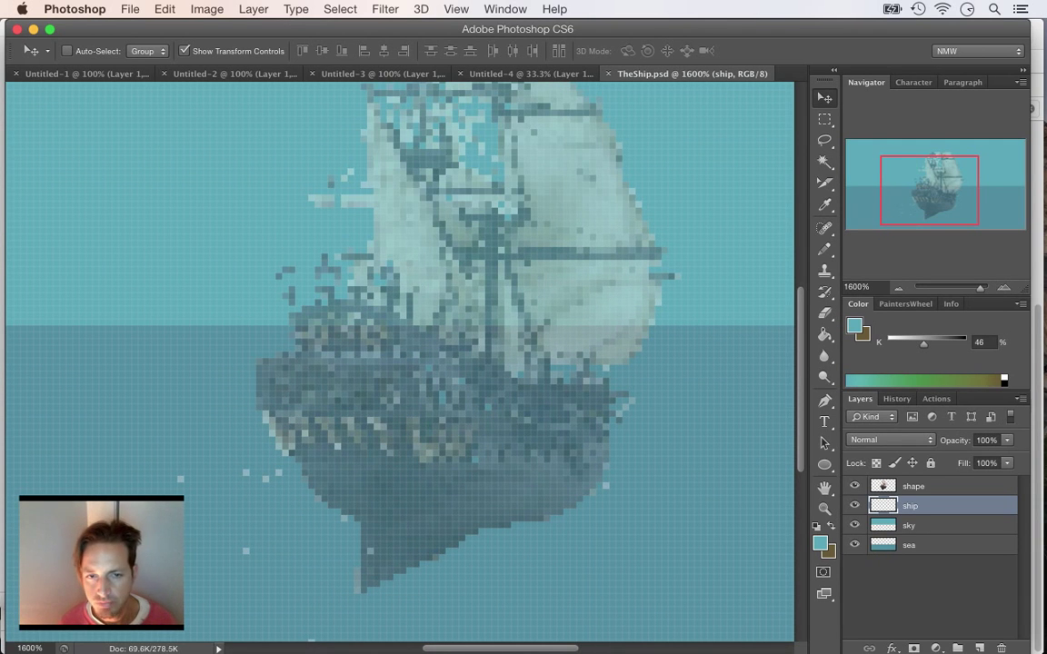
left_click(821, 543)
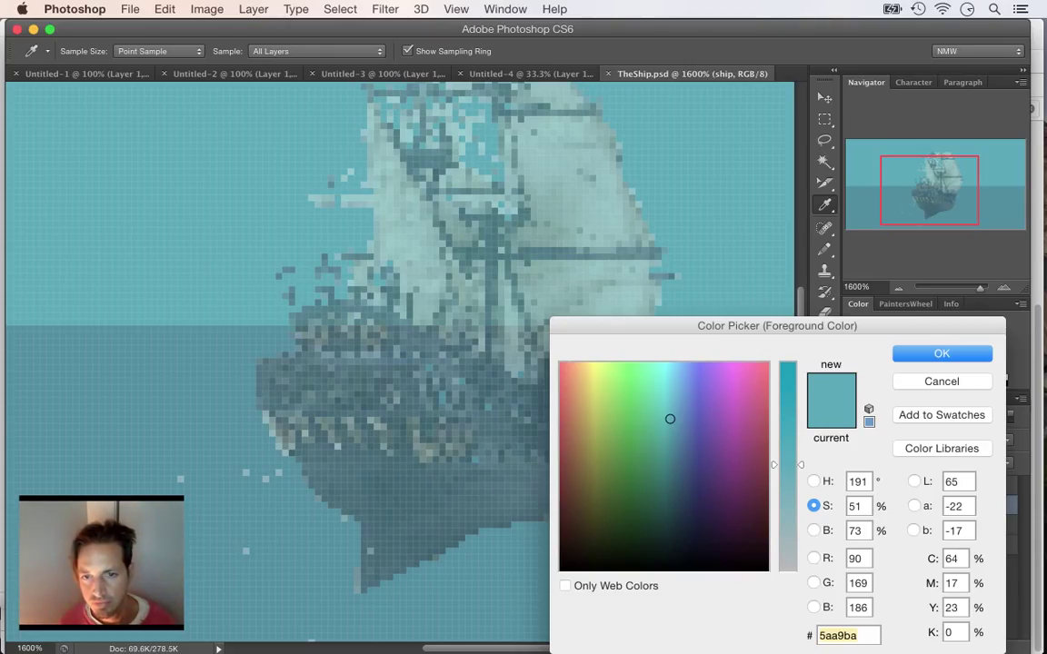
left_click_drag(691, 533, 699, 540)
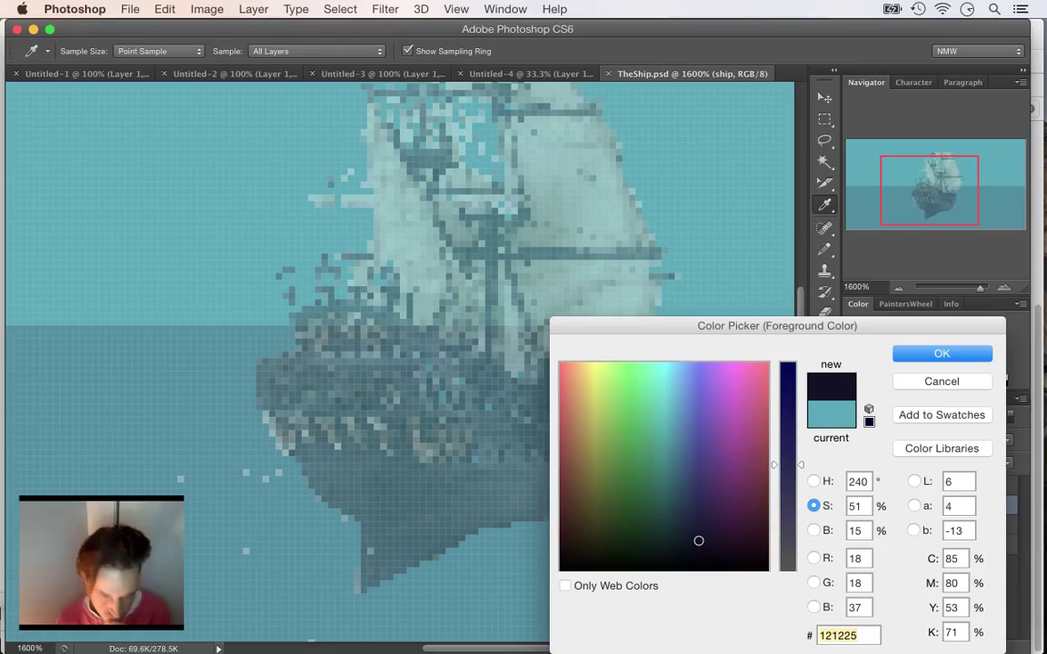
mouse_move(699, 541)
left_mouse_down()
mouse_move(582, 531)
mouse_move(577, 463)
mouse_move(566, 464)
mouse_move(585, 464)
mouse_move(576, 362)
left_mouse_up()
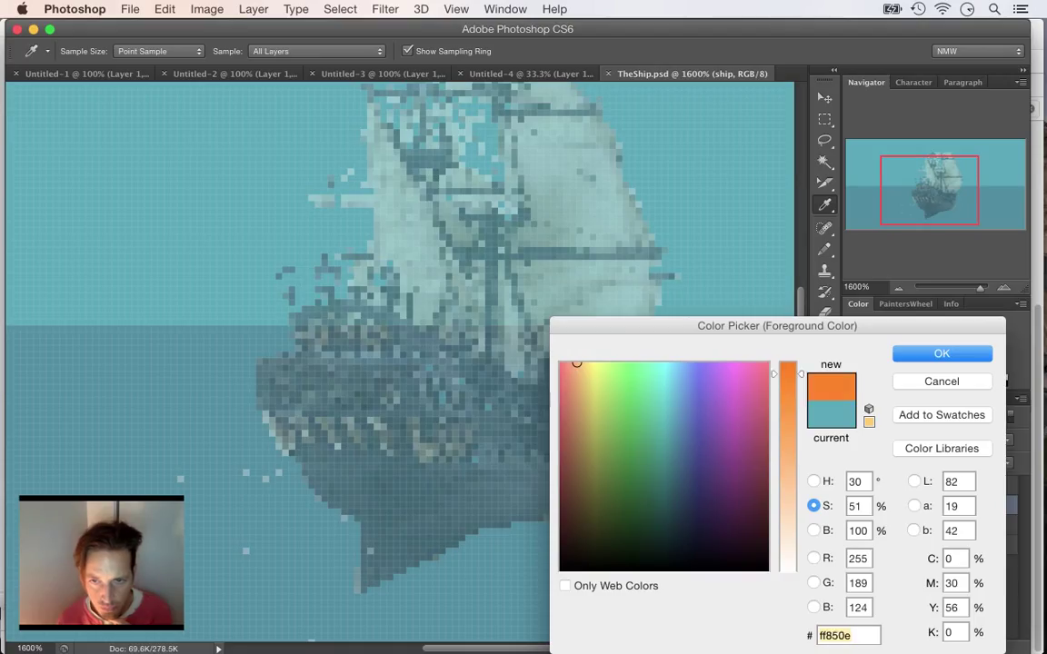
left_click(783, 363)
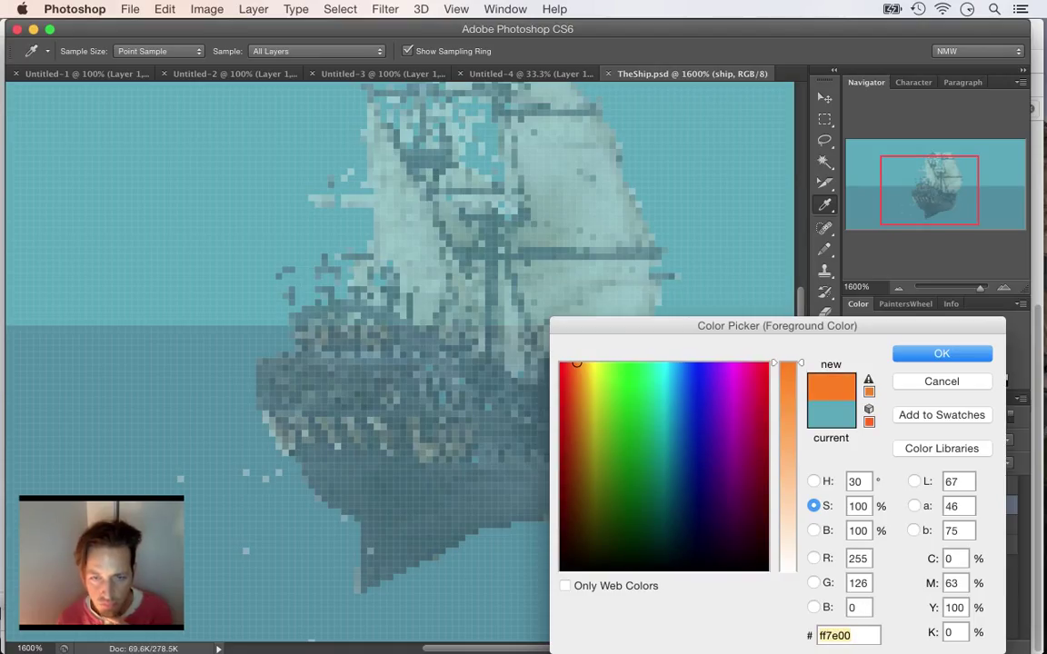
left_click(813, 531)
mouse_move(787, 542)
left_mouse_down()
mouse_move(787, 552)
mouse_move(787, 523)
left_mouse_up()
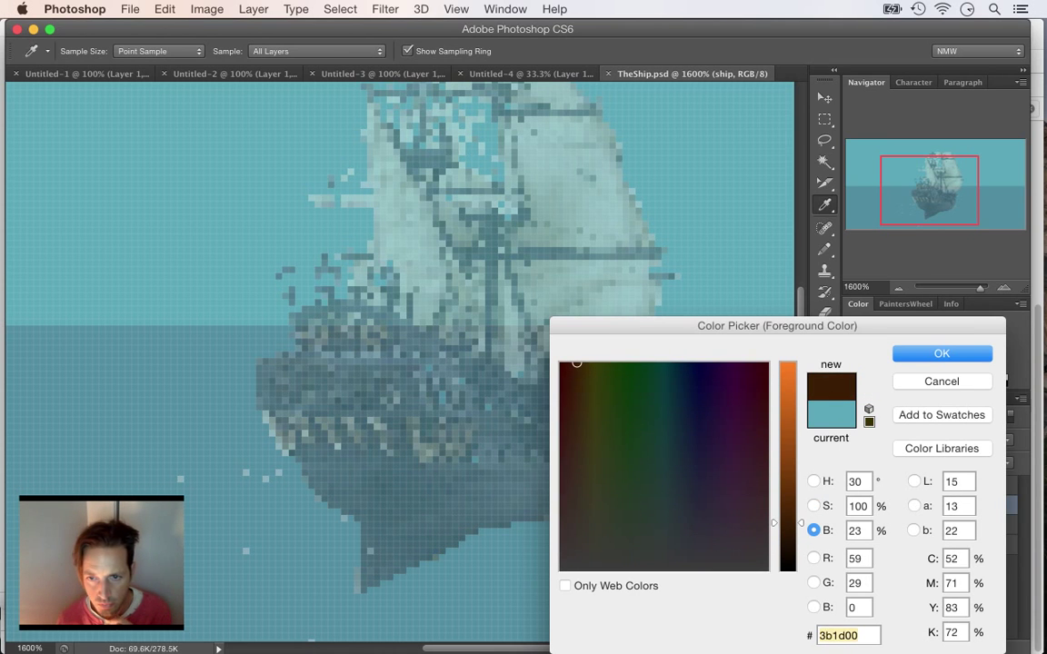
left_click(814, 506)
left_click_drag(787, 363, 787, 443)
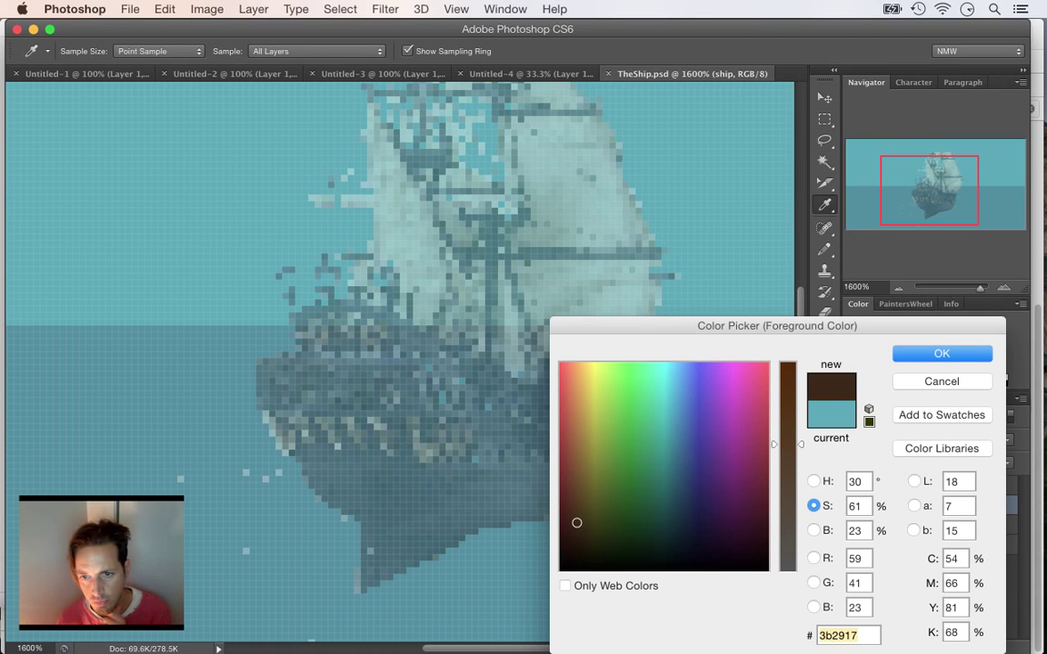
left_click(813, 531)
left_click_drag(787, 524, 787, 364)
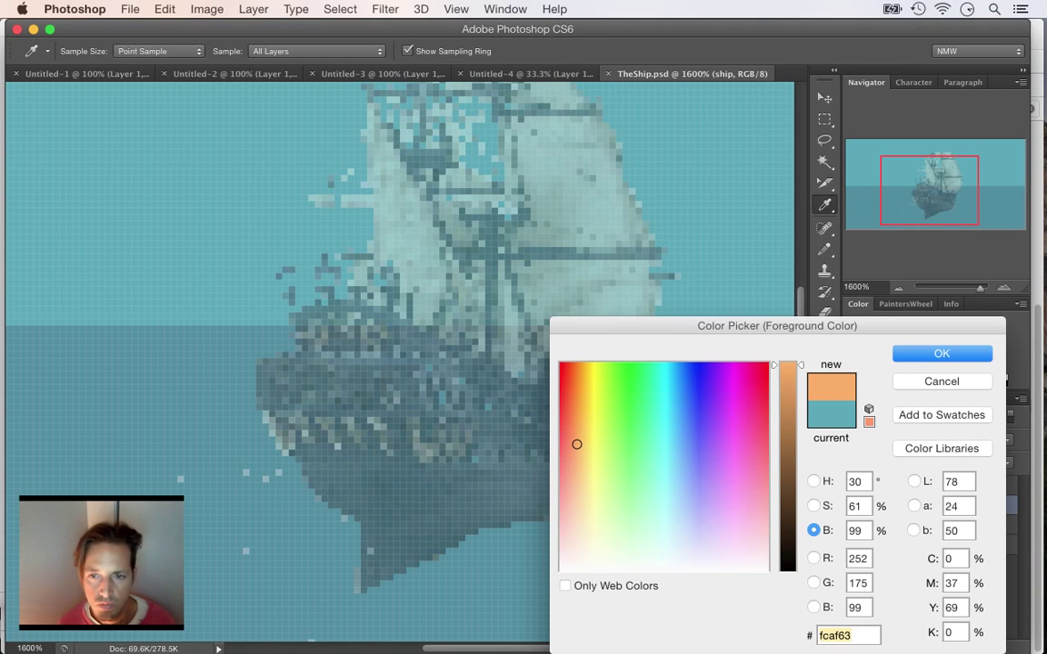
key("Return")
key("v")
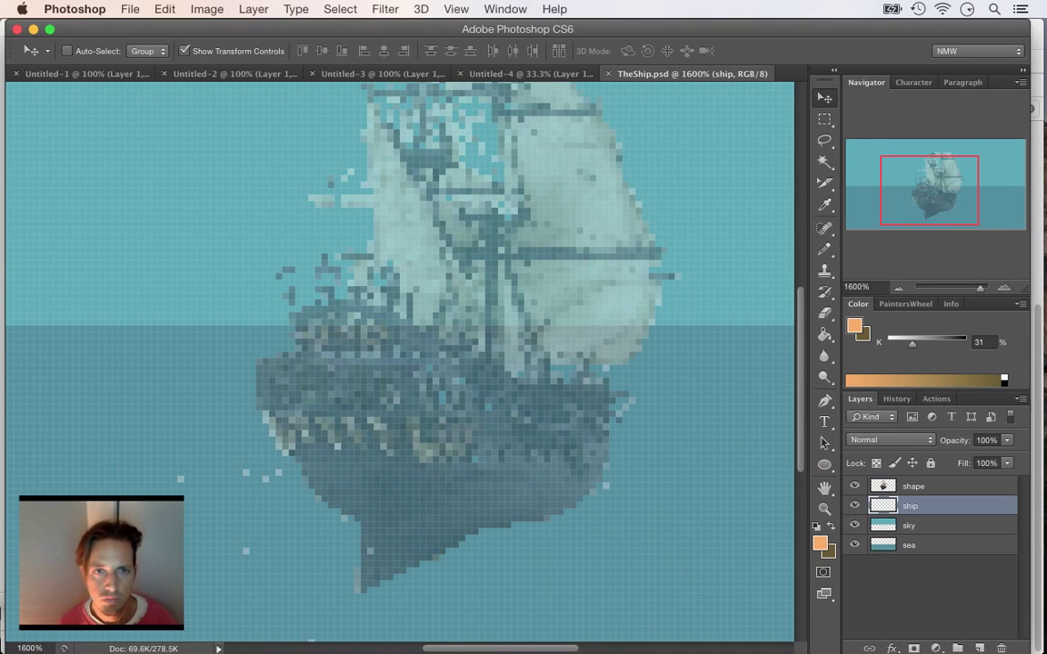
- Open the recent file CaveSquared400.psd
left_click(130, 9)
mouse_move(166, 107)
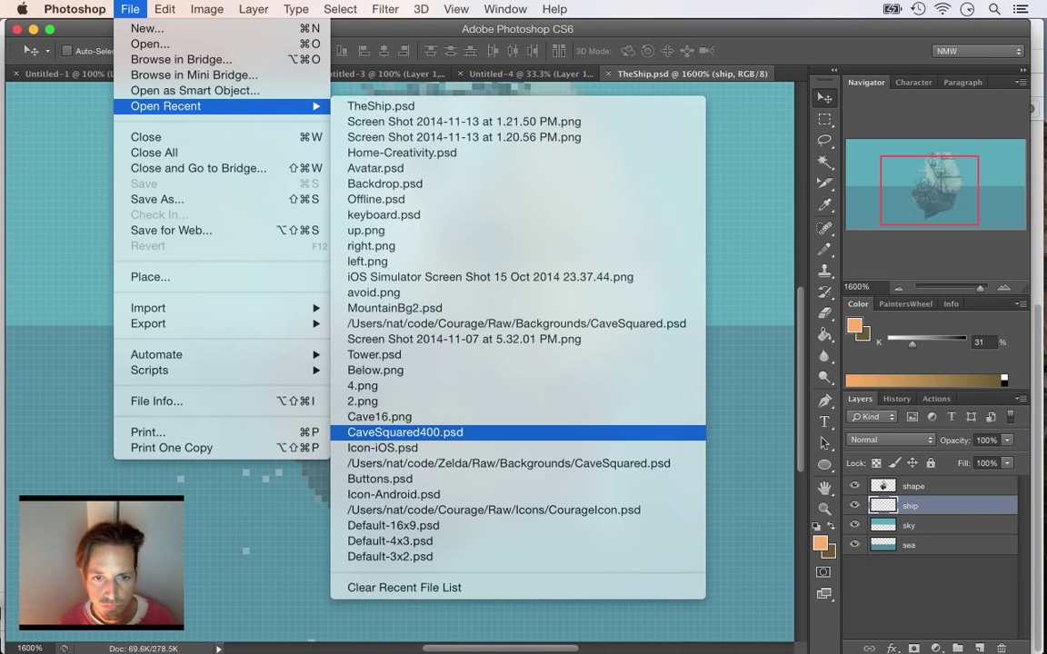
left_click(405, 432)
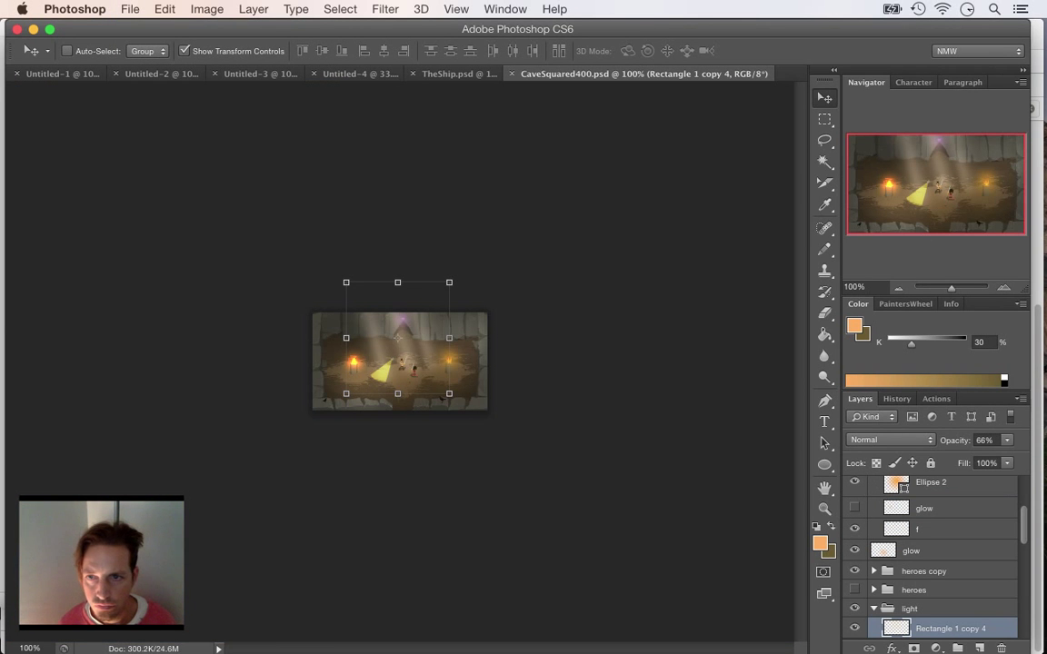
- Sample the orange skin color from the face of the hero in the black hat as the foreground color
left_click(1003, 288)
left_click(1003, 288)
left_click(1003, 288)
left_click(1004, 288)
left_click(1003, 288)
left_click(1003, 288)
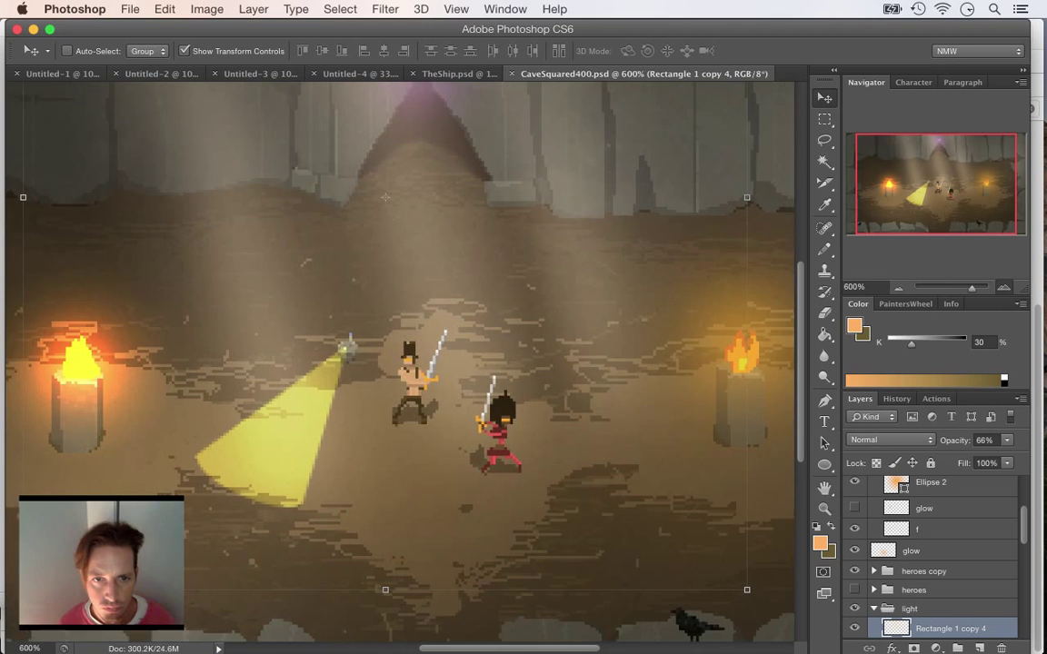
key("super+equal")
key("i")
left_click(412, 362)
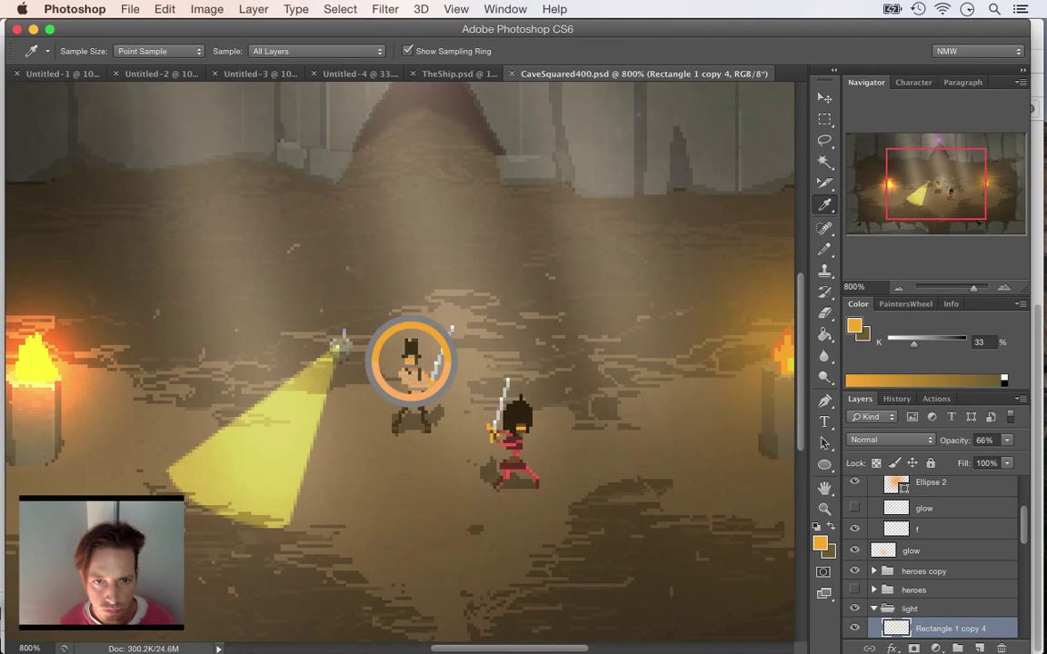
- Return to TheShip.psd and darken the foreground color to brown 7e5617 by setting its brightness to 49%
left_click(459, 73)
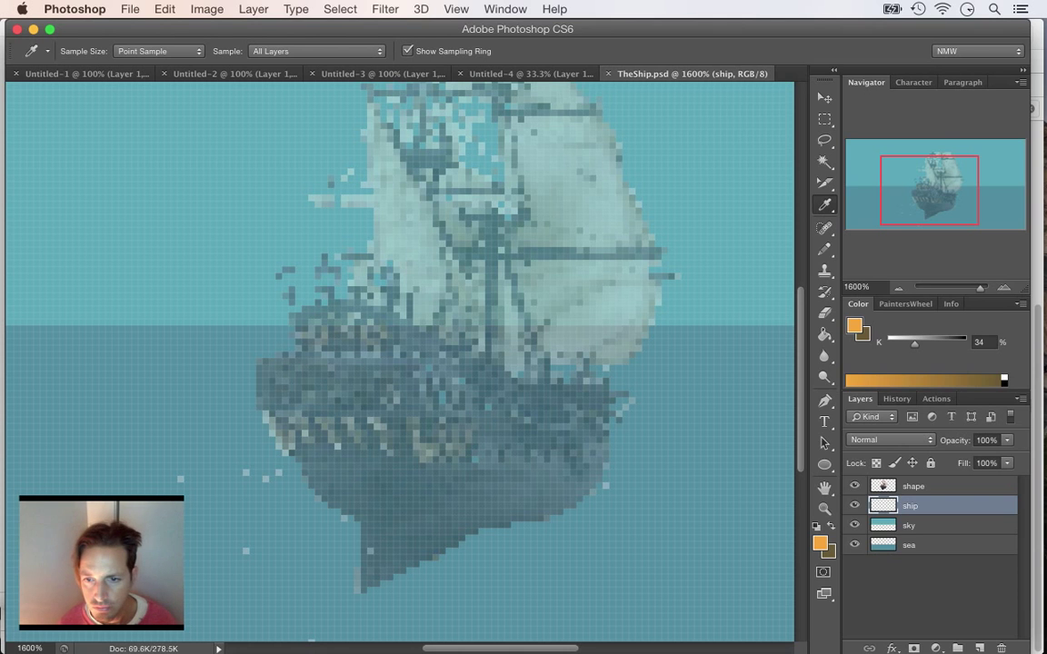
left_click(821, 544)
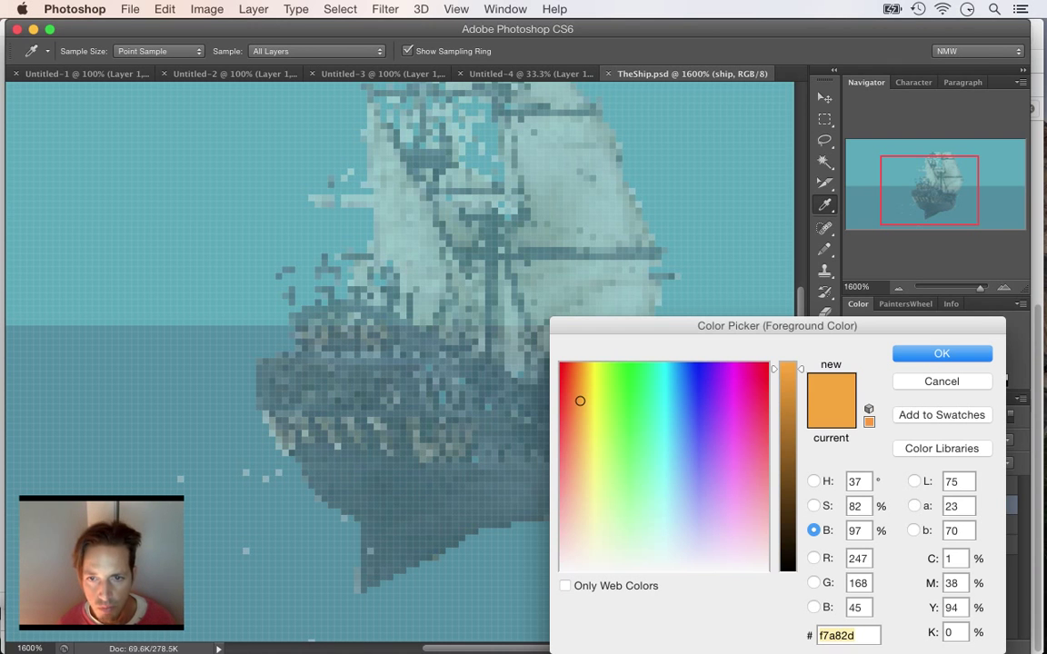
left_click_drag(788, 369, 787, 468)
key("Return")
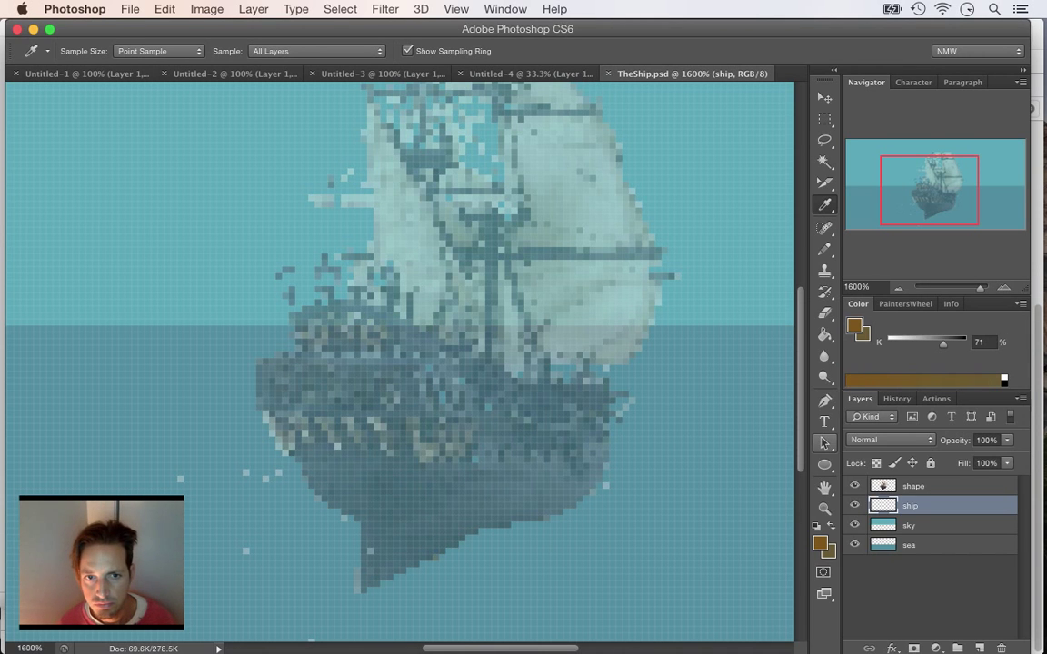
left_click(820, 543)
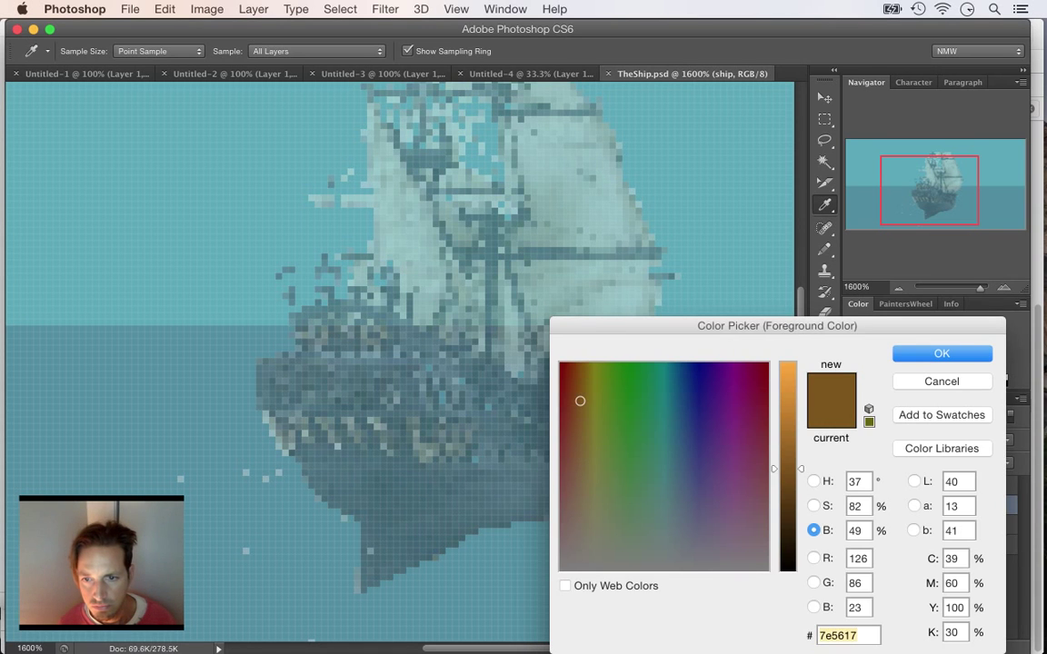
key("Return")
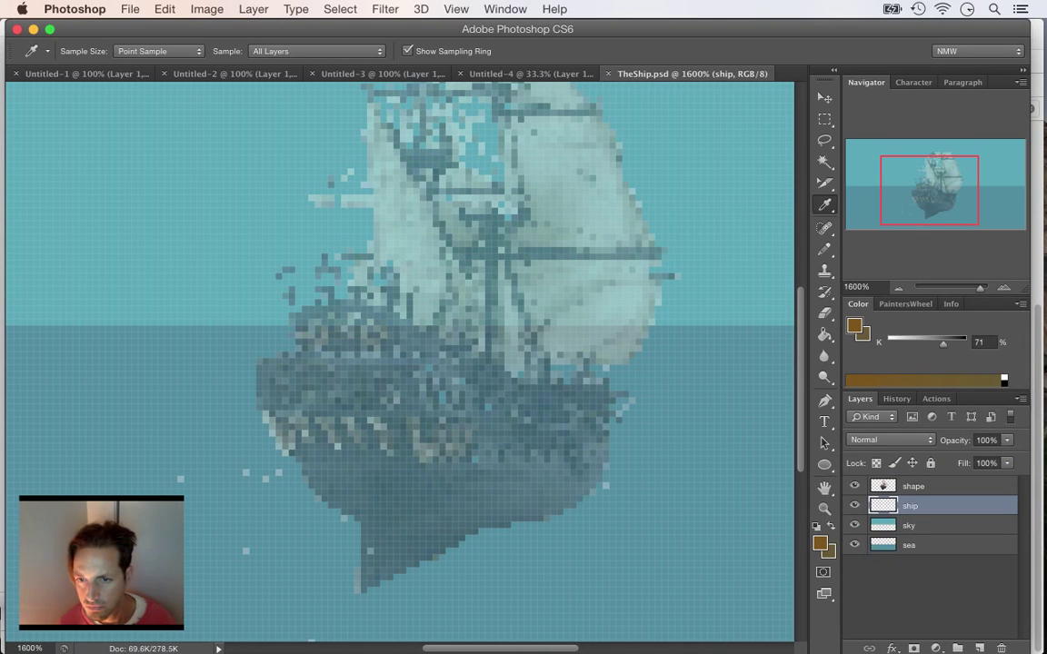
- Raise the shape layer's opacity to 100%
left_click(882, 486)
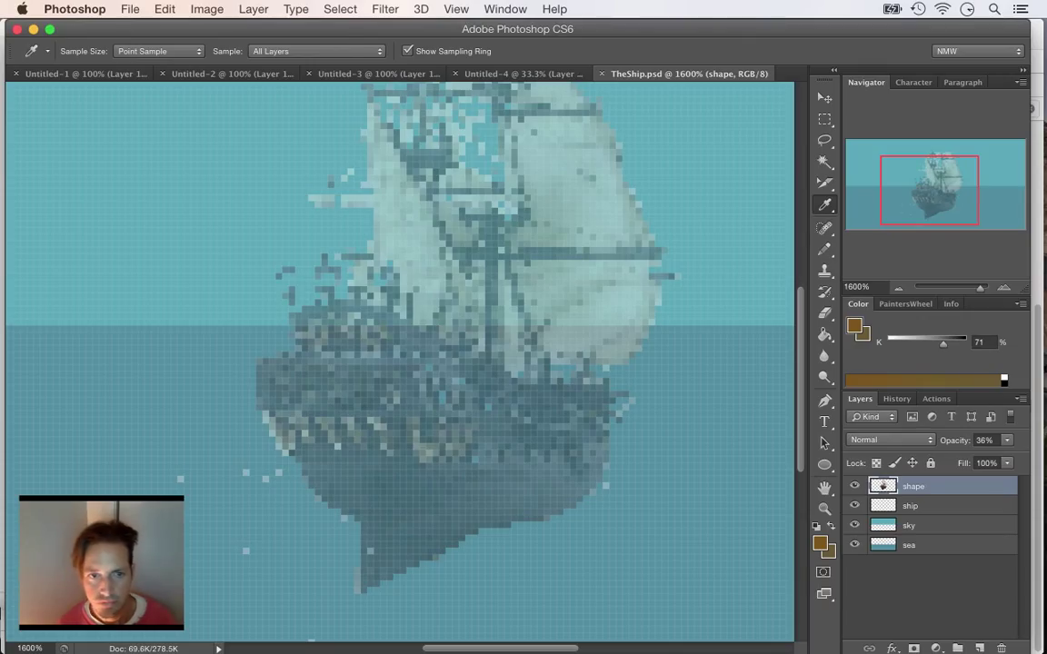
left_click(206, 9)
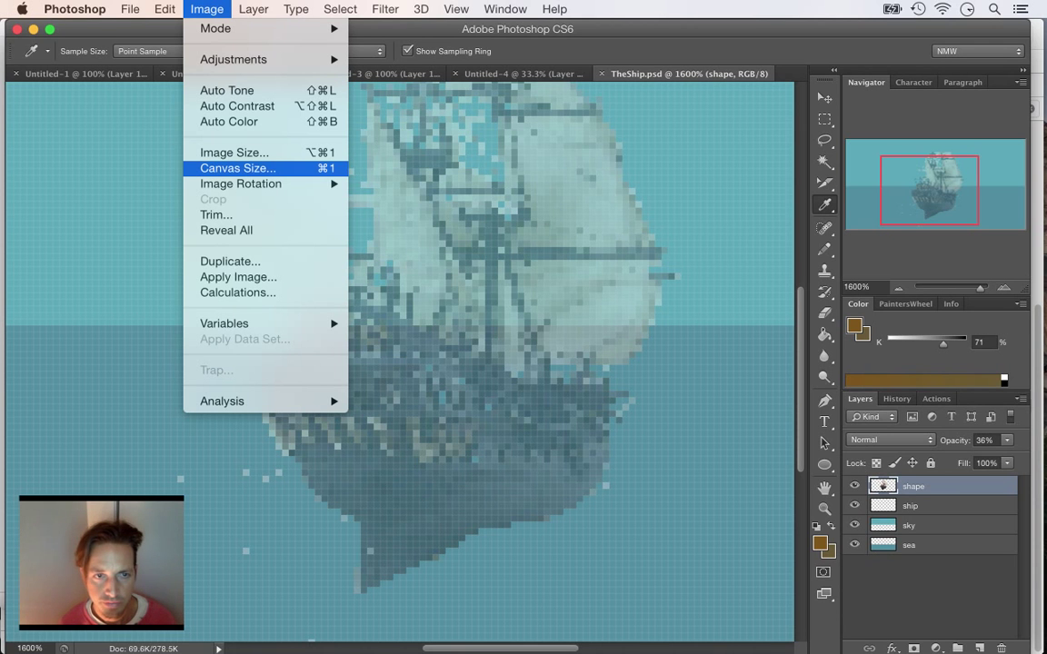
key("Escape")
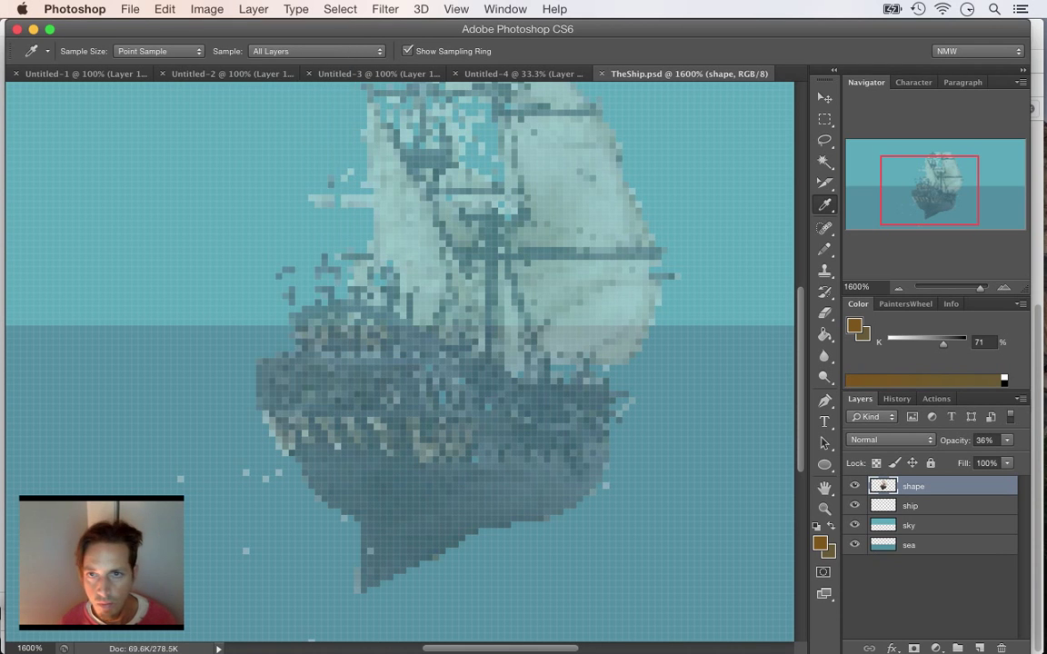
left_click(1006, 440)
left_click_drag(970, 457, 1024, 457)
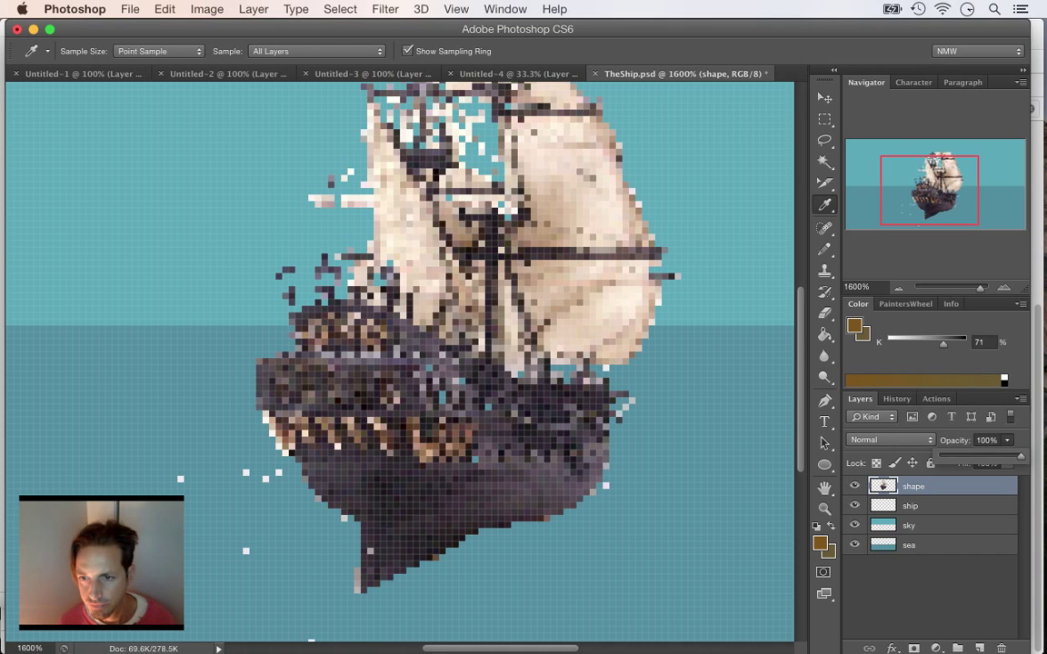
key("Return")
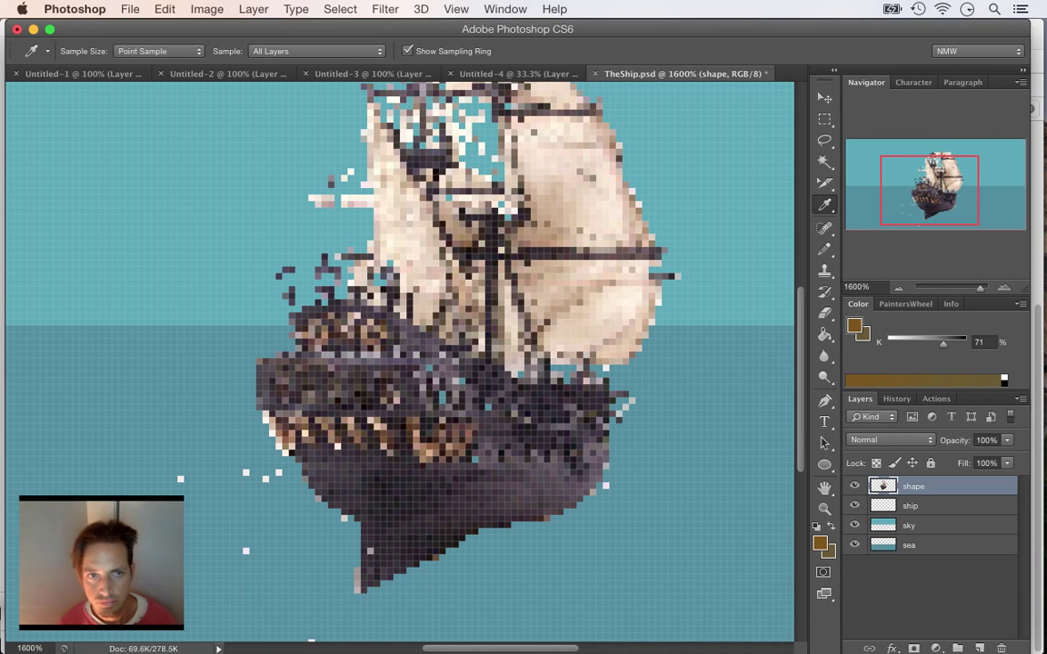
left_click(207, 9)
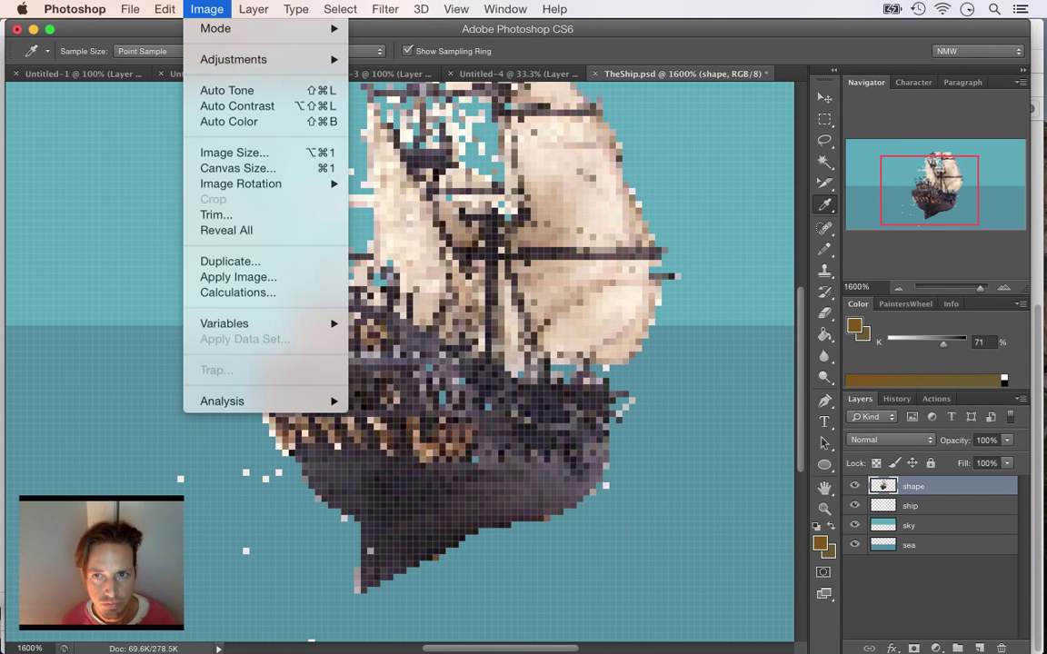
mouse_move(234, 59)
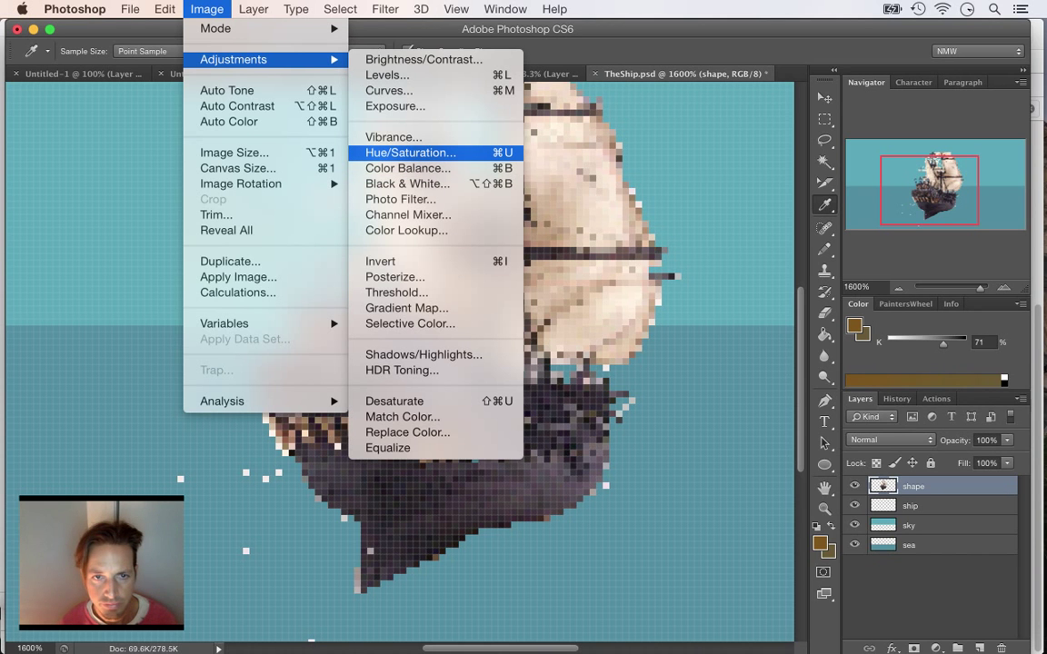
left_click(411, 153)
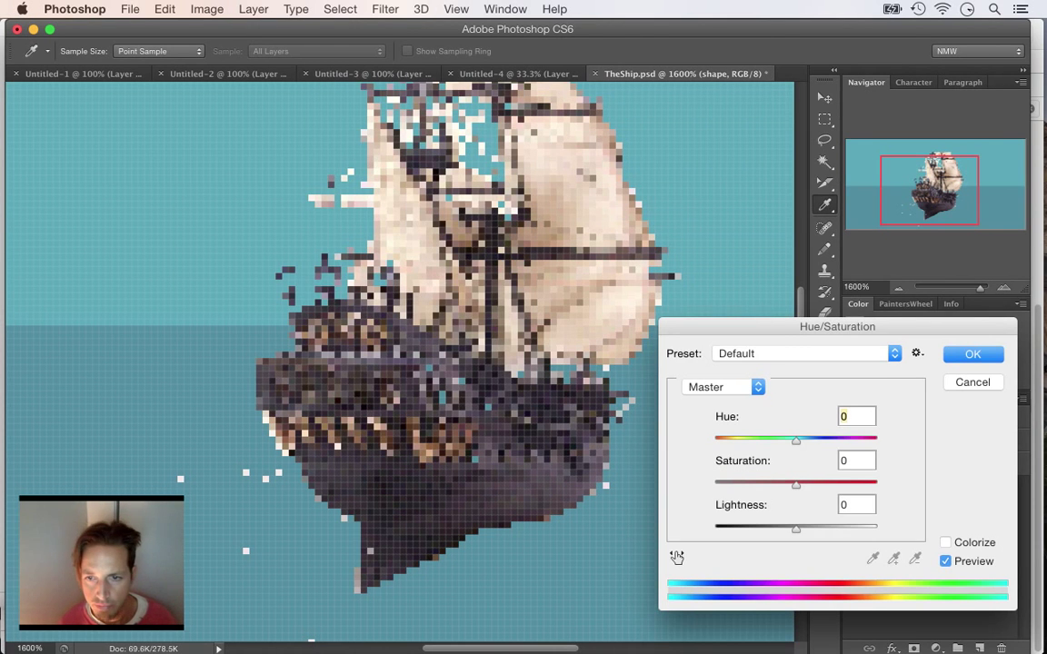
key("Escape")
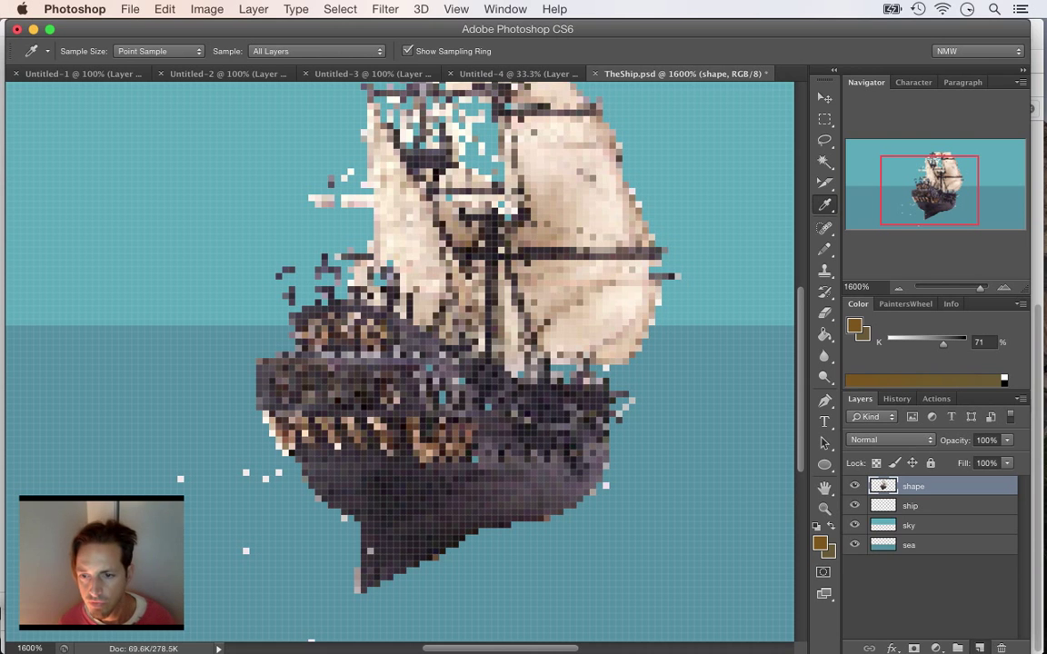
key("alt+shift+super+n")
key("super+z")
- Add a solid color fill layer above the shape layer and set its color to black
left_click(936, 648)
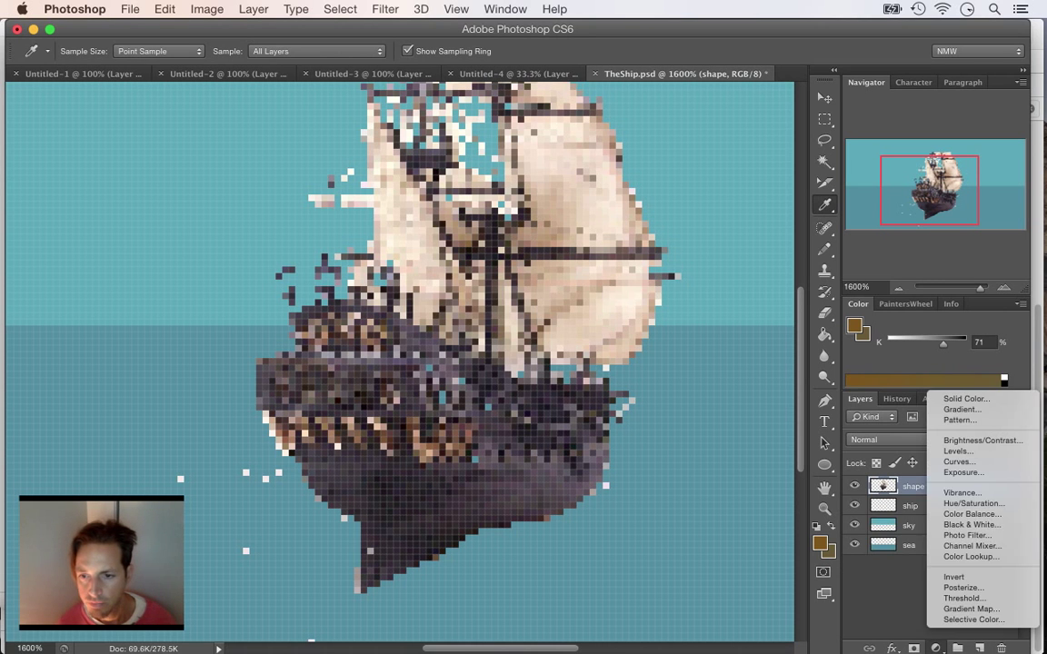
left_click(966, 399)
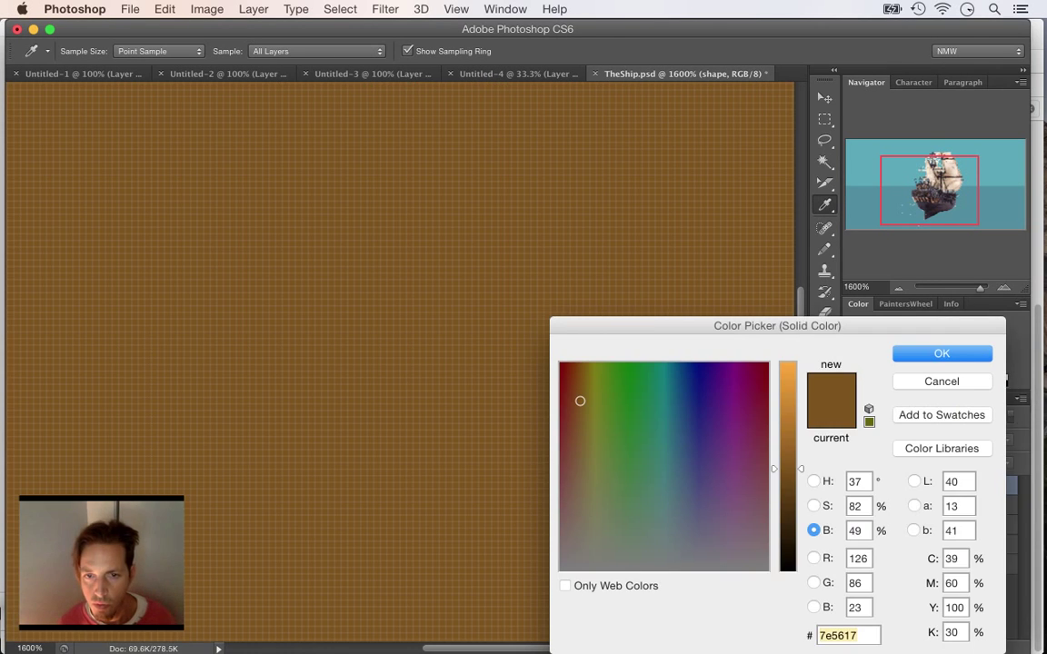
left_click_drag(790, 469, 791, 572)
key("Return")
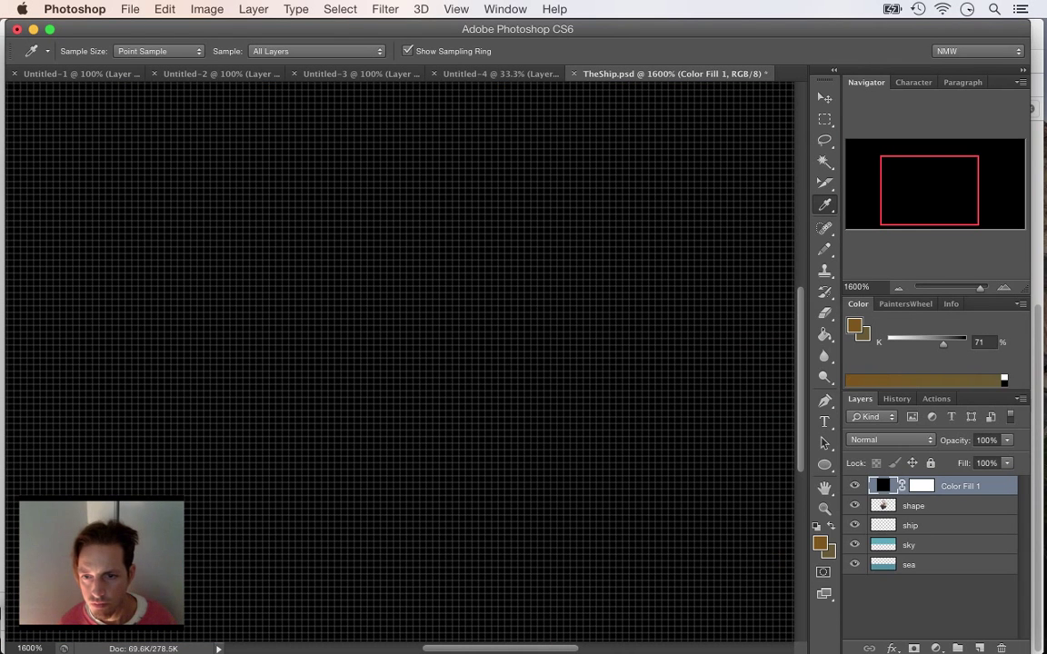
- Delete the black fill layer's mask and set the layer's blend mode to Color
right_click(925, 486)
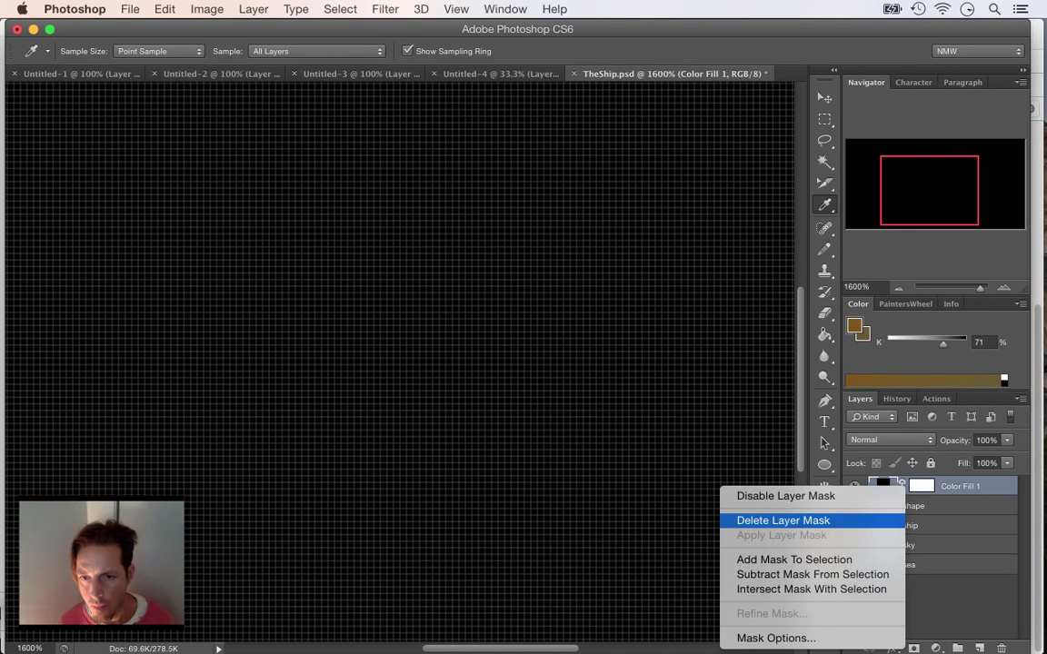
left_click(783, 519)
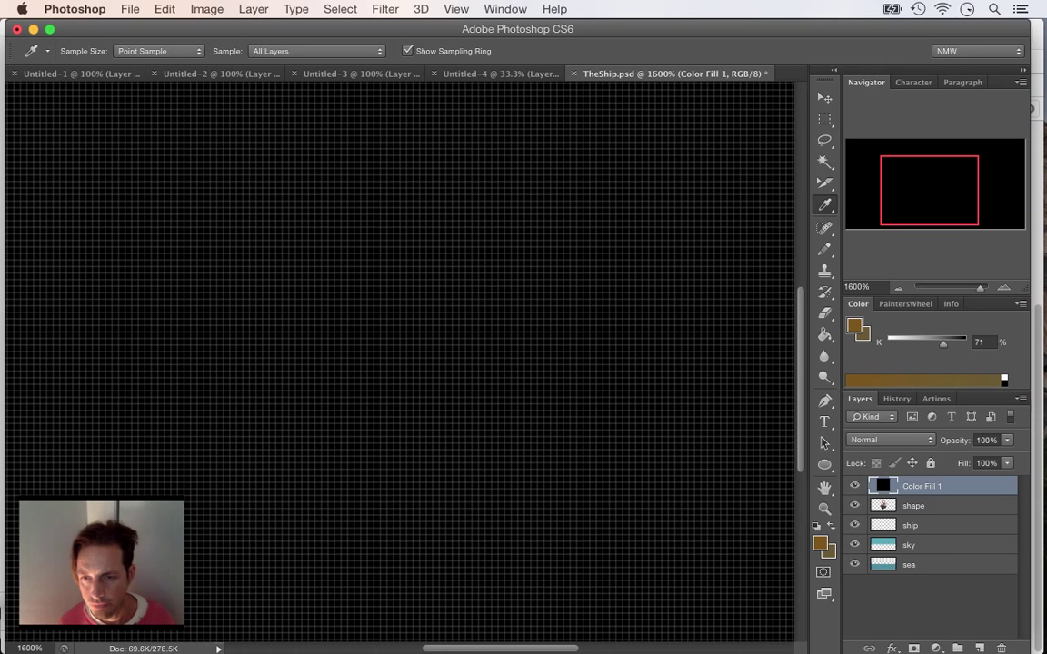
left_click(890, 439)
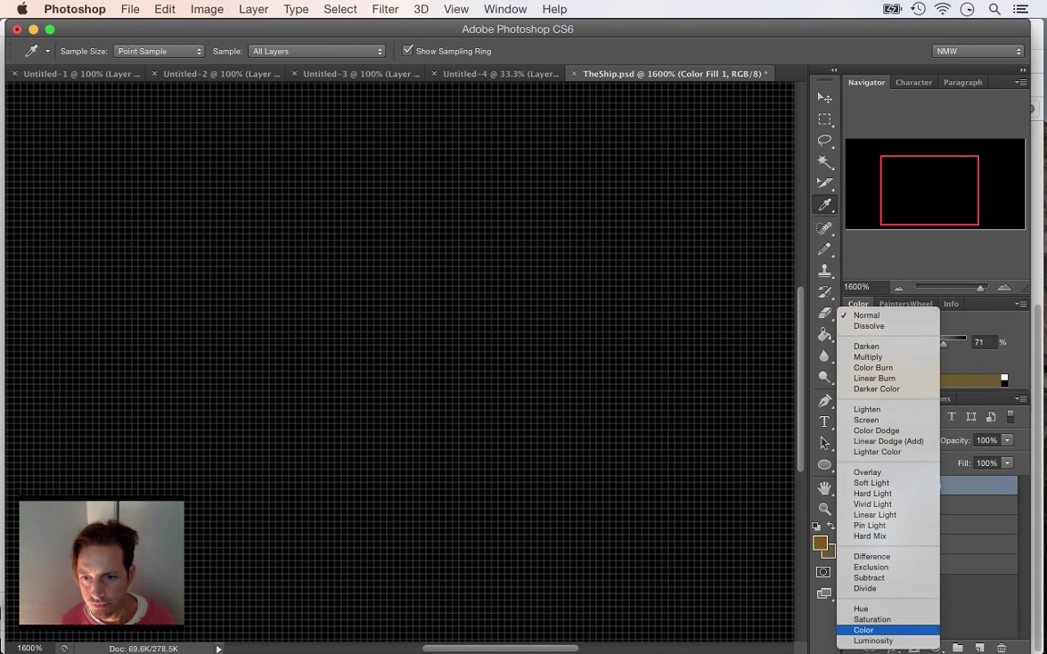
left_click(867, 630)
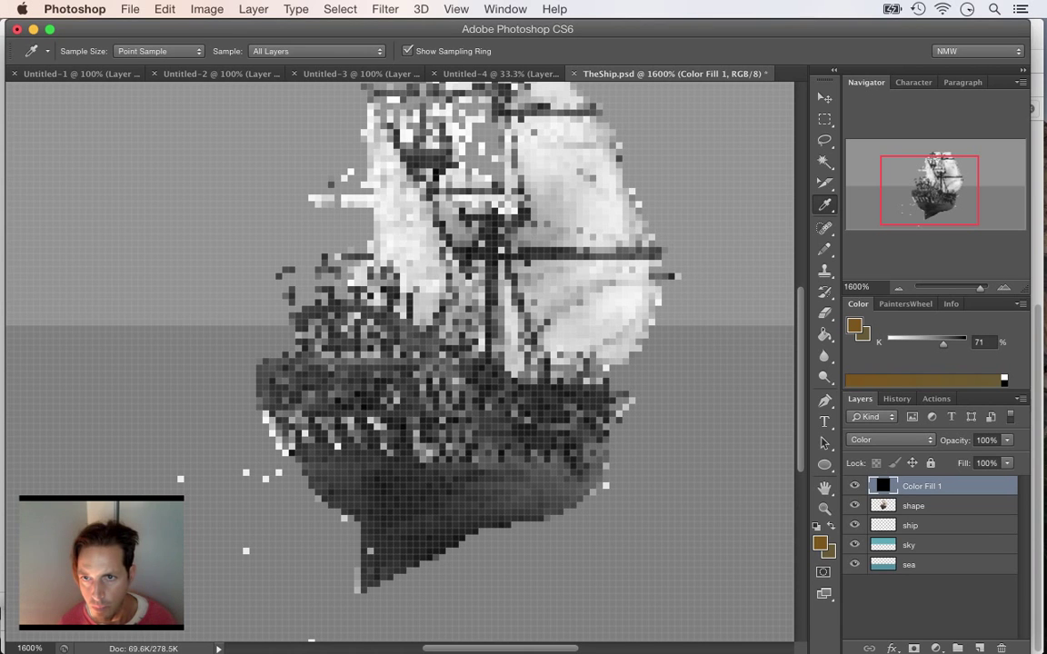
- Sample a medium gray from the middle of the hull as the foreground color and hide the black fill layer
scroll(400, 364, "down", 2)
scroll(400, 364, "right", 1)
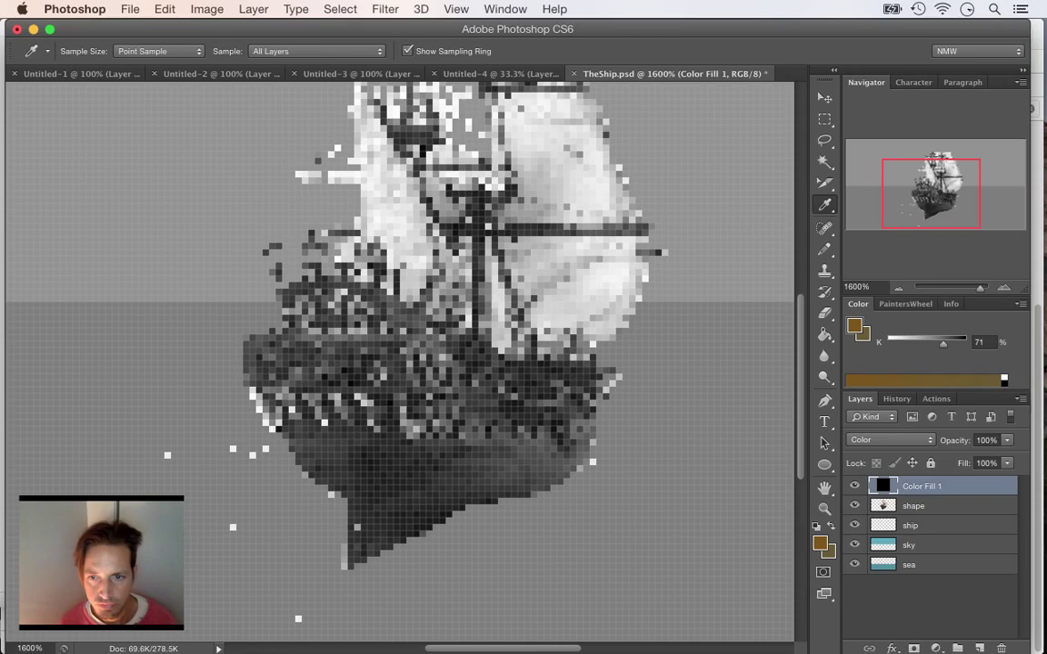
left_click(451, 358)
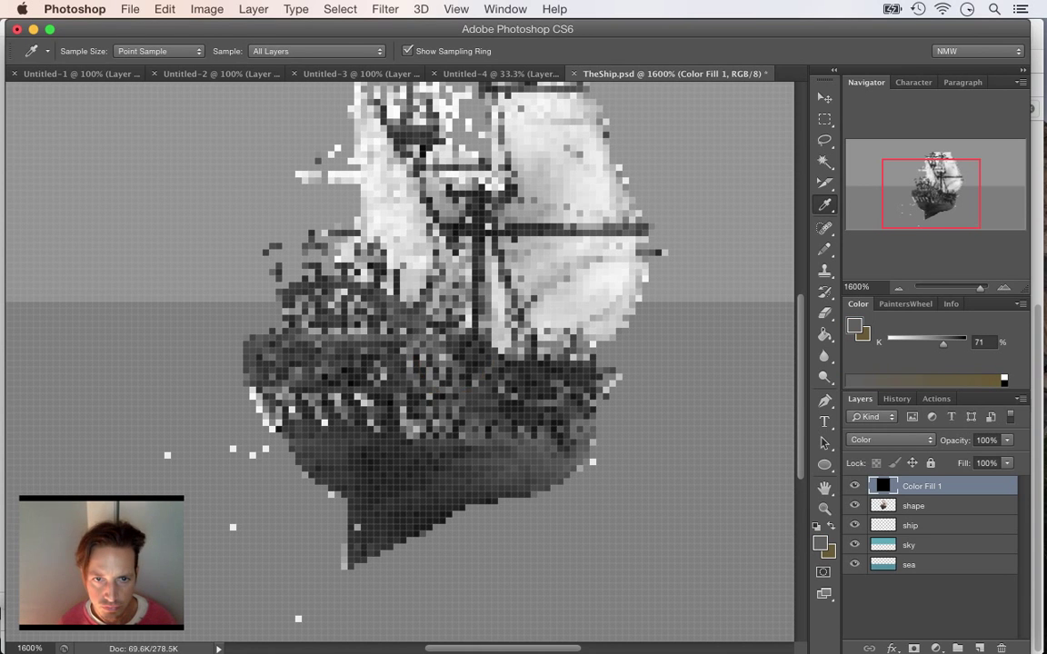
left_click(854, 486)
- Move the ship layer above the shape layer, ready for drawing with the Pencil tool
left_click(945, 525)
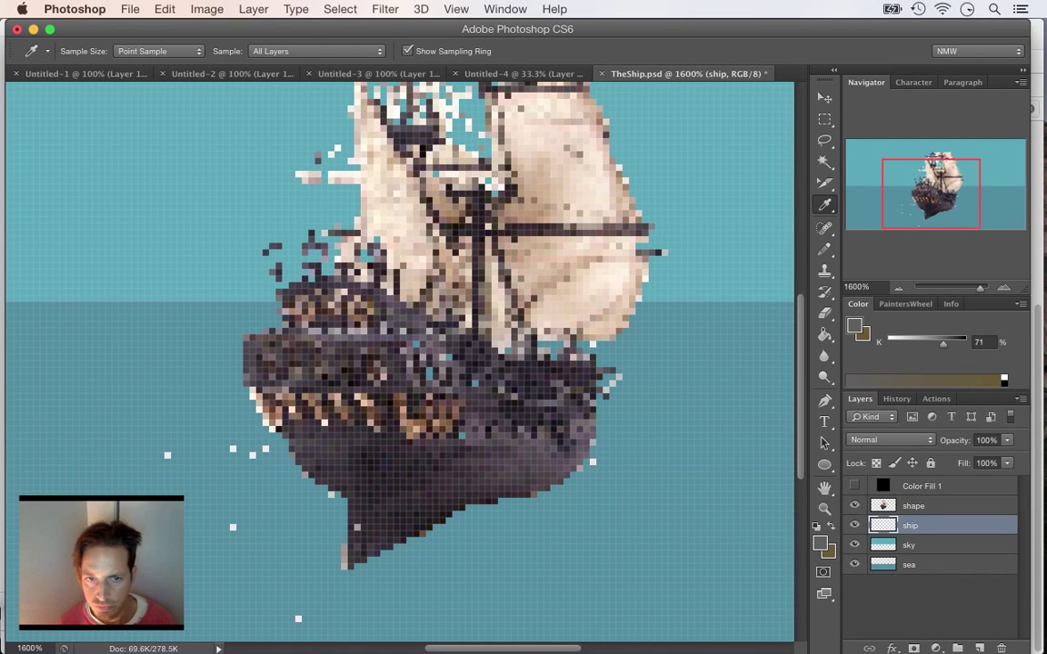
key("b")
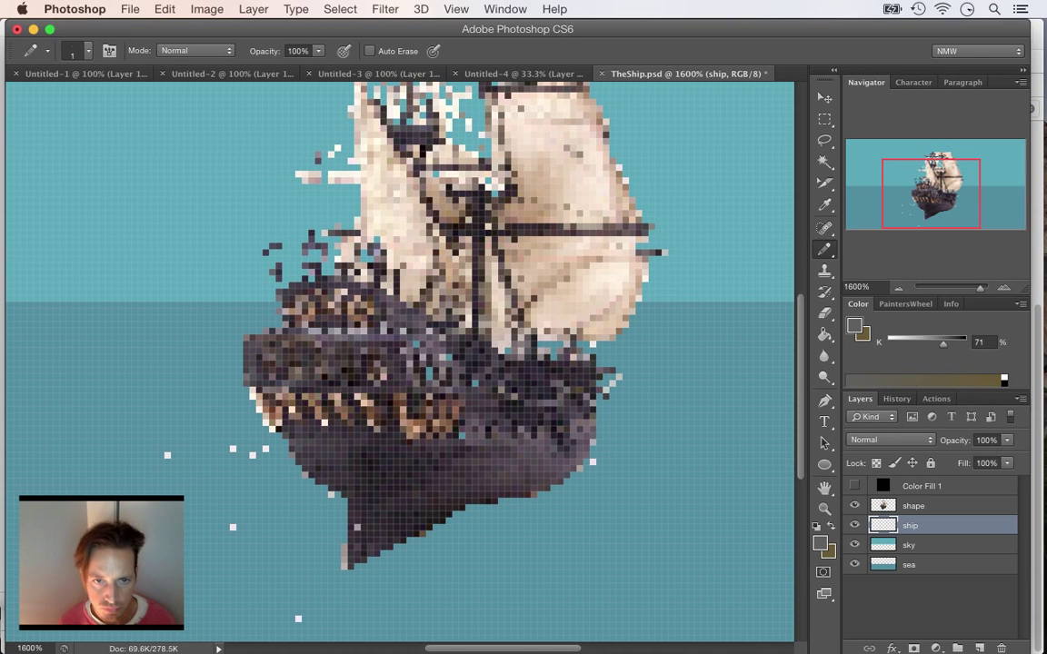
left_click_drag(918, 525, 918, 499)
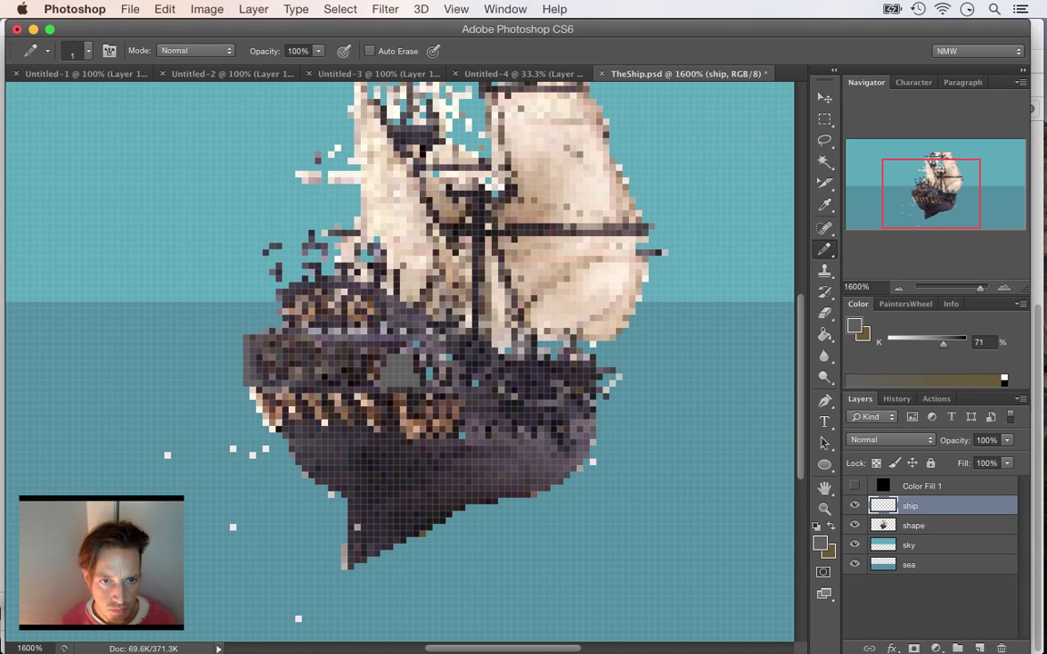
- Trace the stern, the upper hull edge and the curved rail to the bow in gray 1 px pencil strokes on the ship layer
left_click_drag(266, 384, 254, 338)
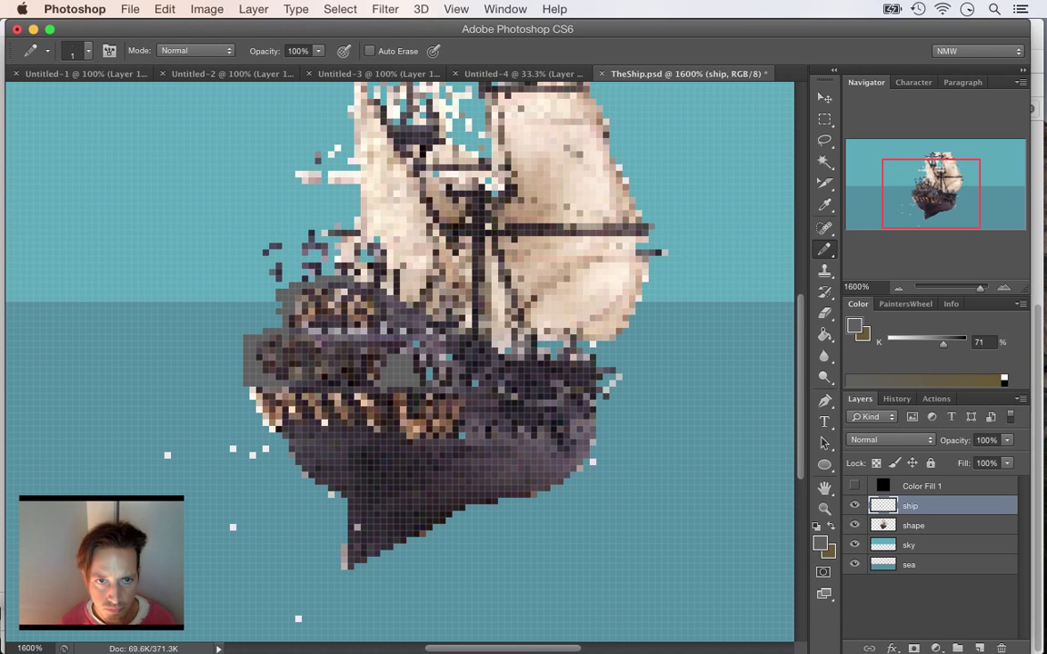
left_click_drag(340, 291, 316, 291)
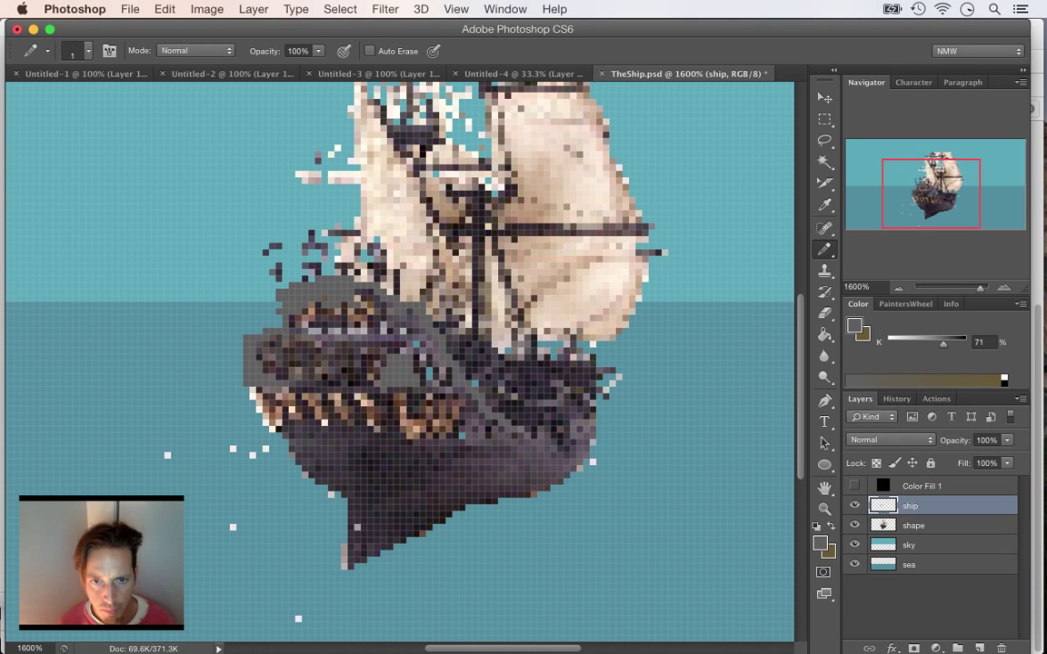
left_click_drag(515, 429, 573, 427)
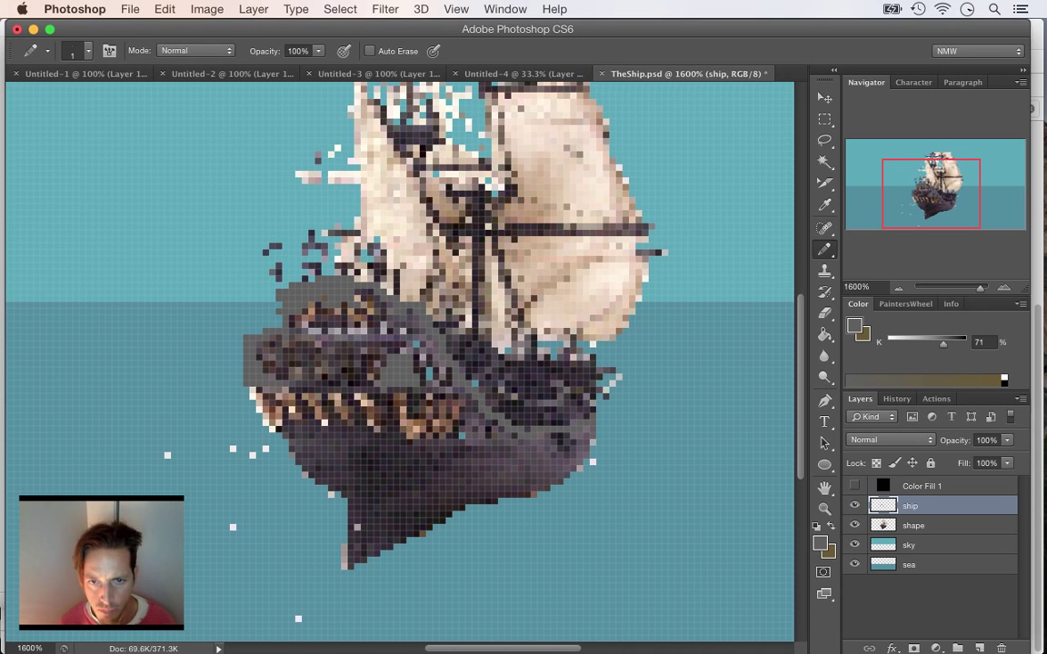
left_click(527, 398)
- Reduce the Eraser to a 1 px brush
key("e")
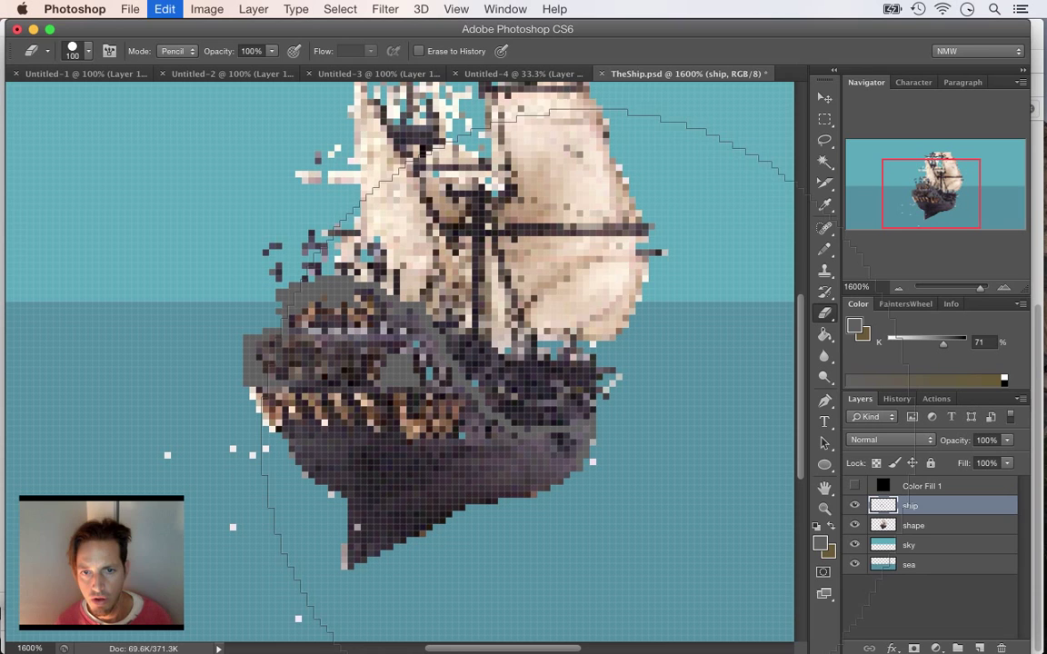
key("bracketleft")
key("bracketleft")
key("bracketleft")
key("bracketleft")
key("bracketleft")
key("bracketleft")
key("bracketleft")
key("bracketleft")
key("bracketleft")
key("bracketleft")
key("bracketleft")
key("bracketleft")
key("bracketleft")
key("bracketleft")
key("bracketleft")
key("bracketleft")
key("bracketleft")
key("bracketleft")
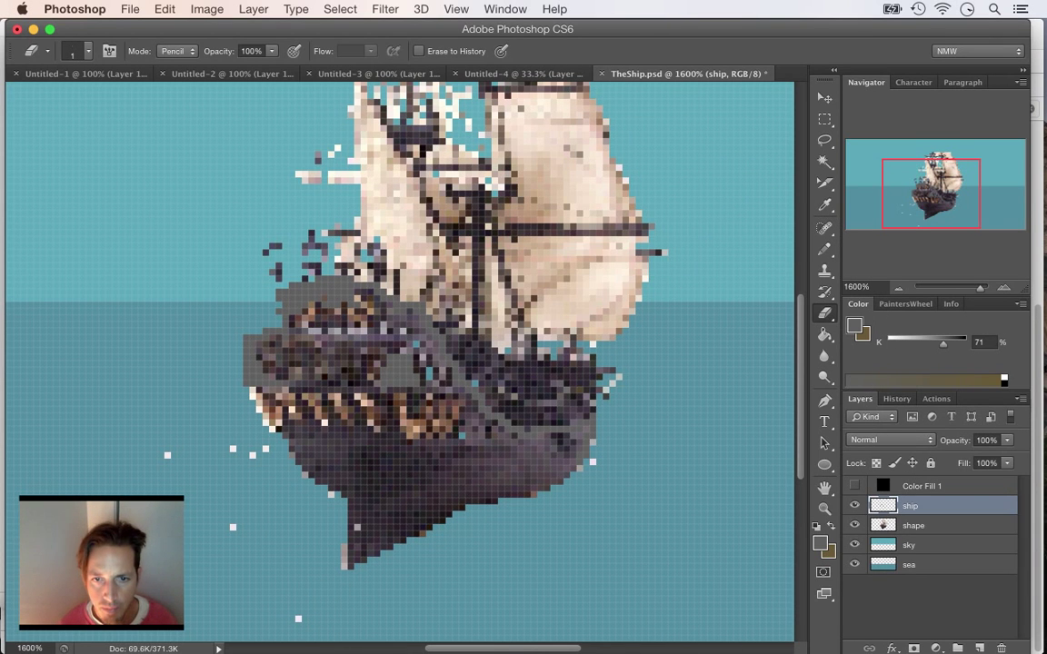
- Complete the gray outline around the lower hull and keel with the Pencil, and fill the enclosed hull with the same gray
key("super+plus")
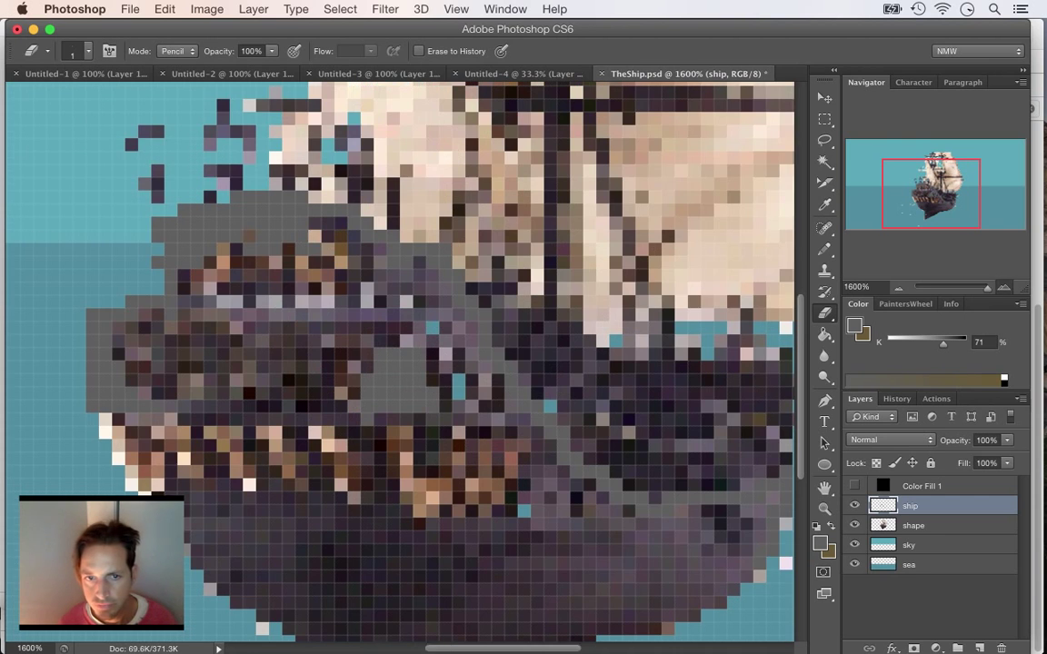
key("super+plus")
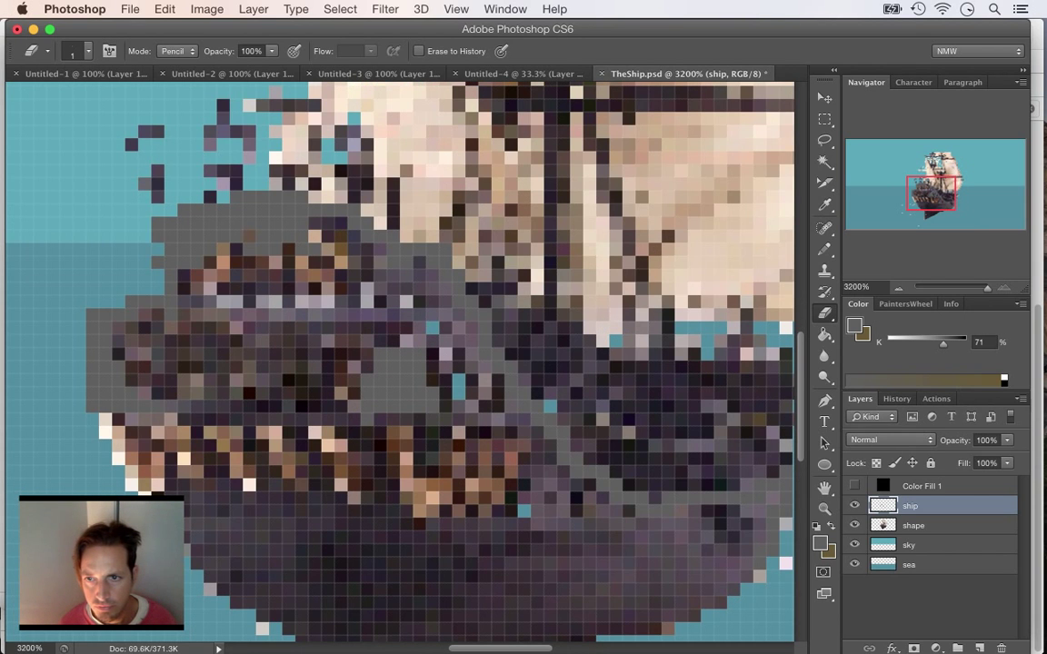
scroll(401, 369, "down", 4)
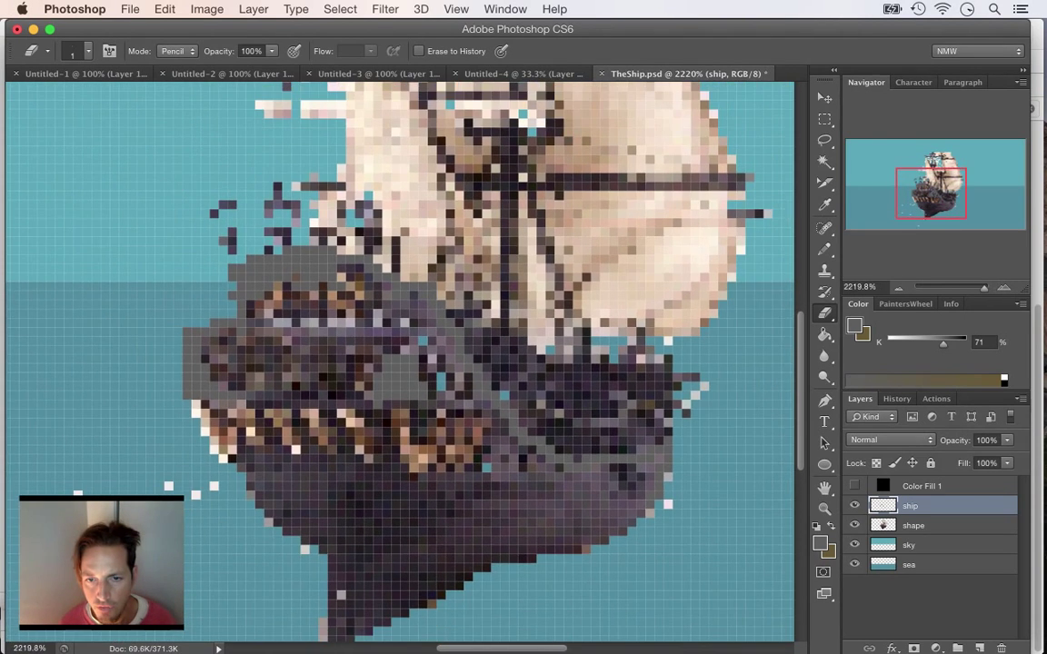
scroll(400, 364, "down", 3)
scroll(400, 363, "right", 2)
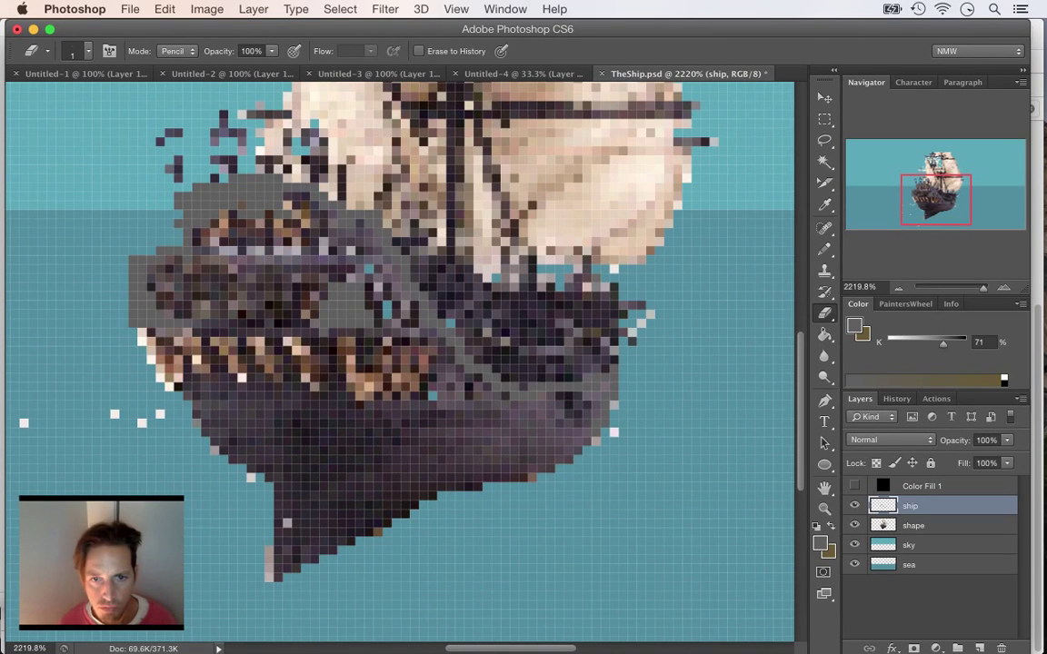
key("b")
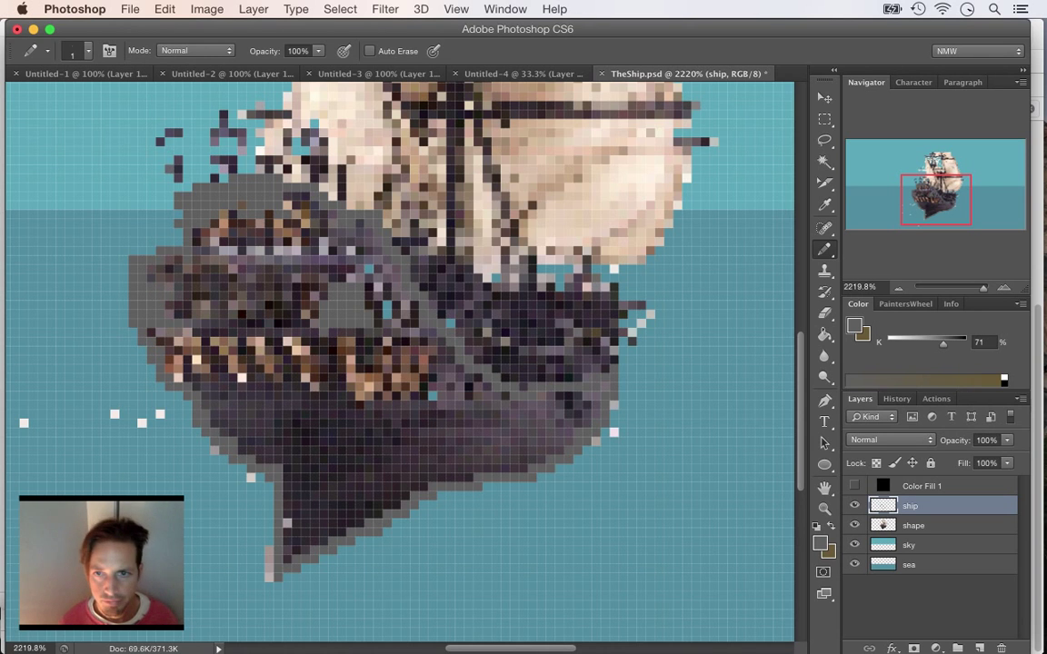
key("g")
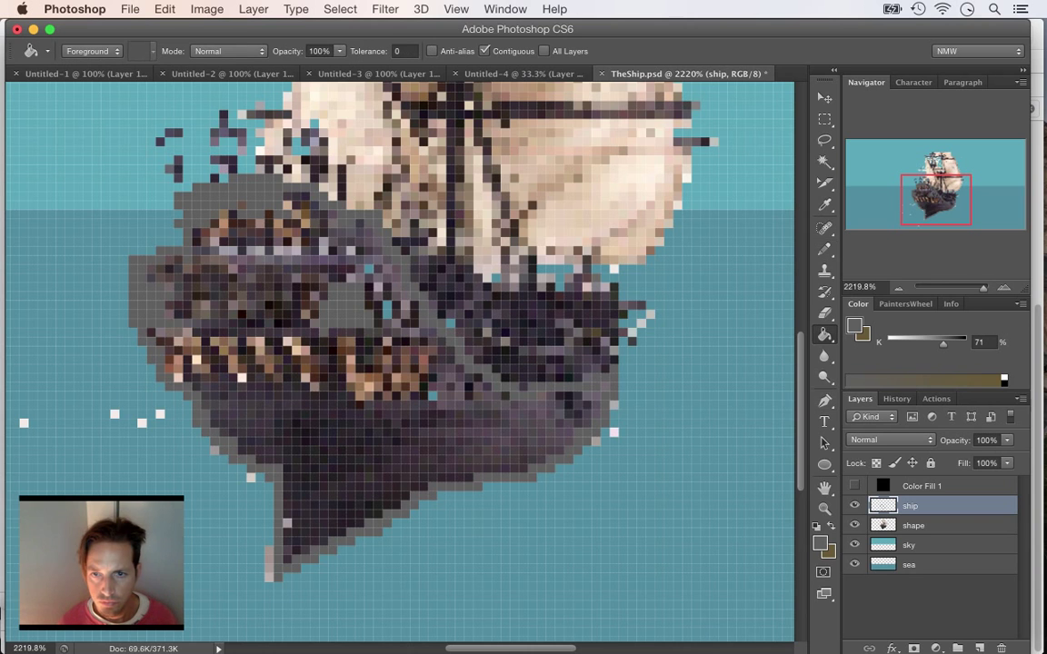
left_click(491, 421)
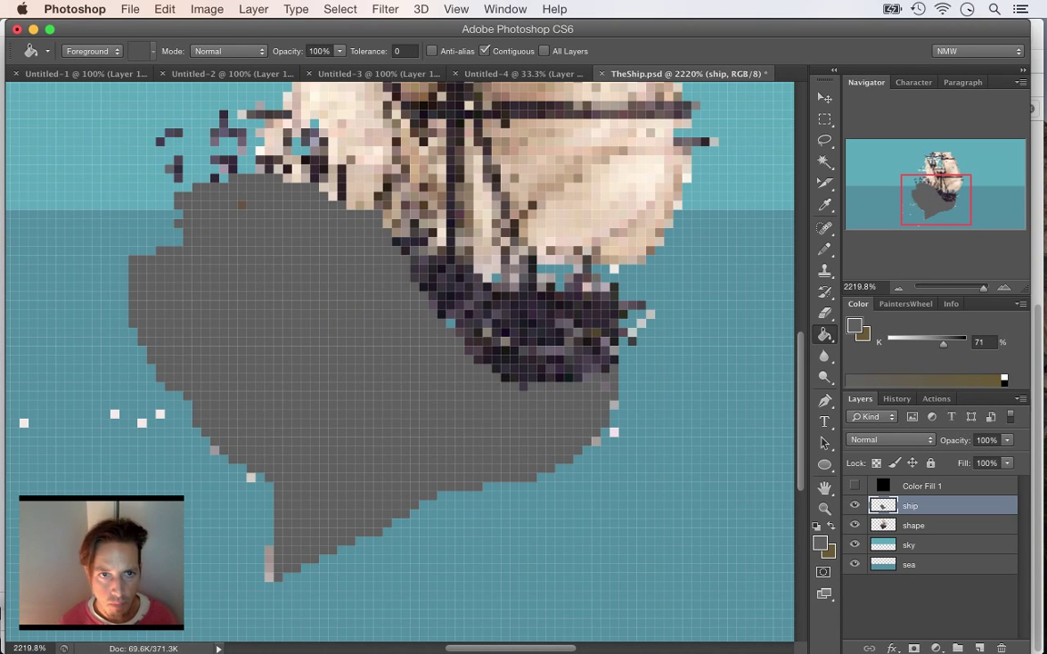
- Show the black fill layer, sample a dark gray (K 87%) from the inner deck area, and hide the fill layer again
key("b")
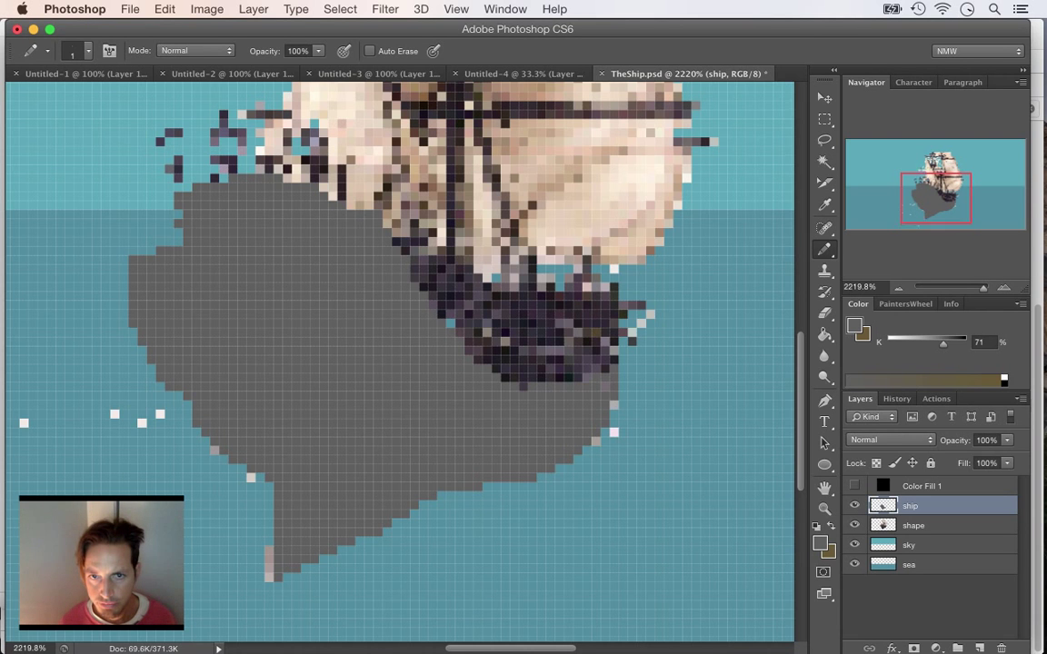
scroll(400, 358, "up", 3)
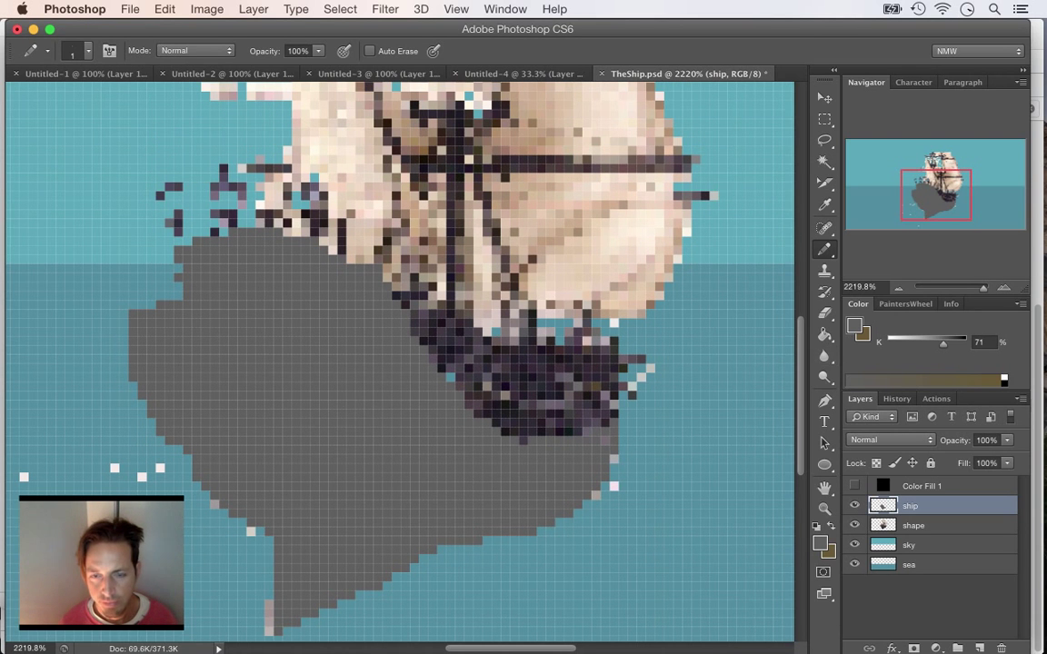
key("i")
left_click(855, 486)
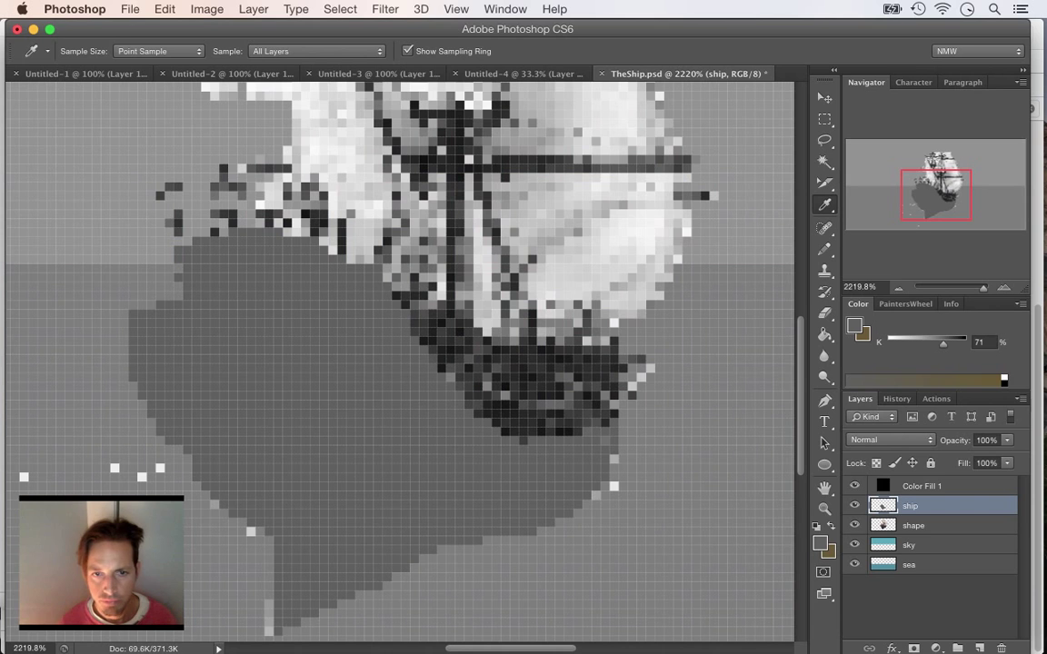
left_click(535, 374)
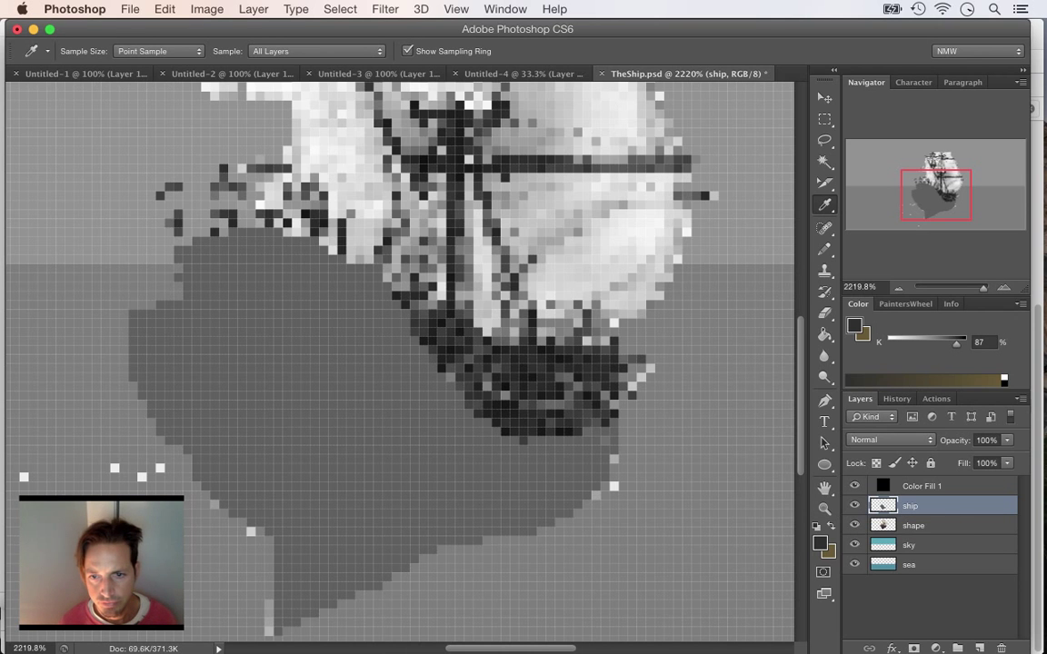
left_click(854, 486)
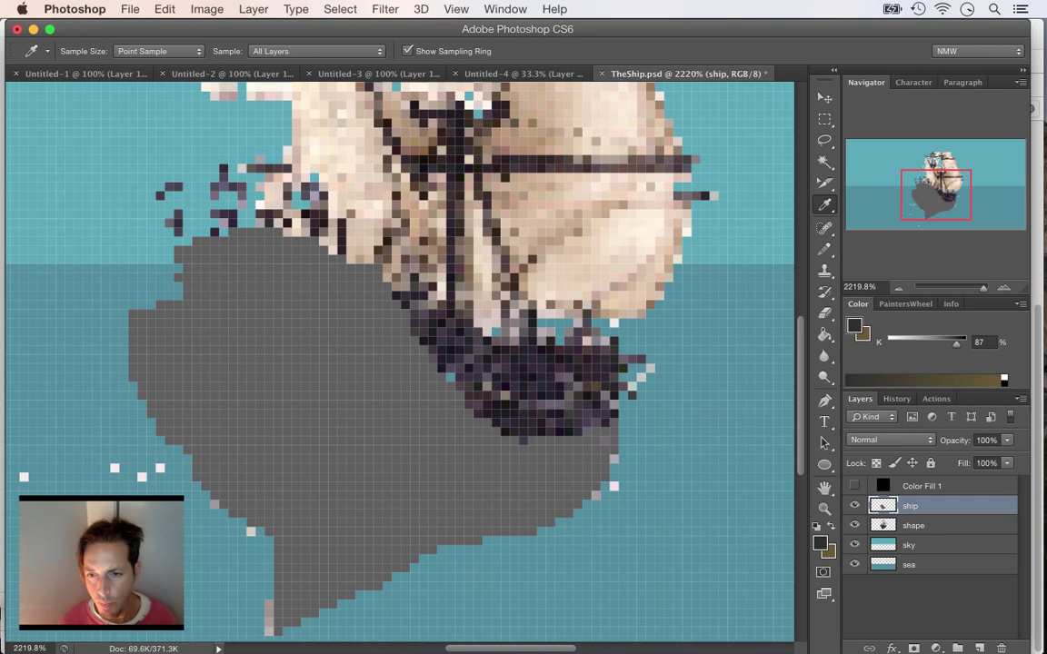
- Outline the inner deck area beside the gray hull in dark gray on the ship layer and fill it with the same color
key("b")
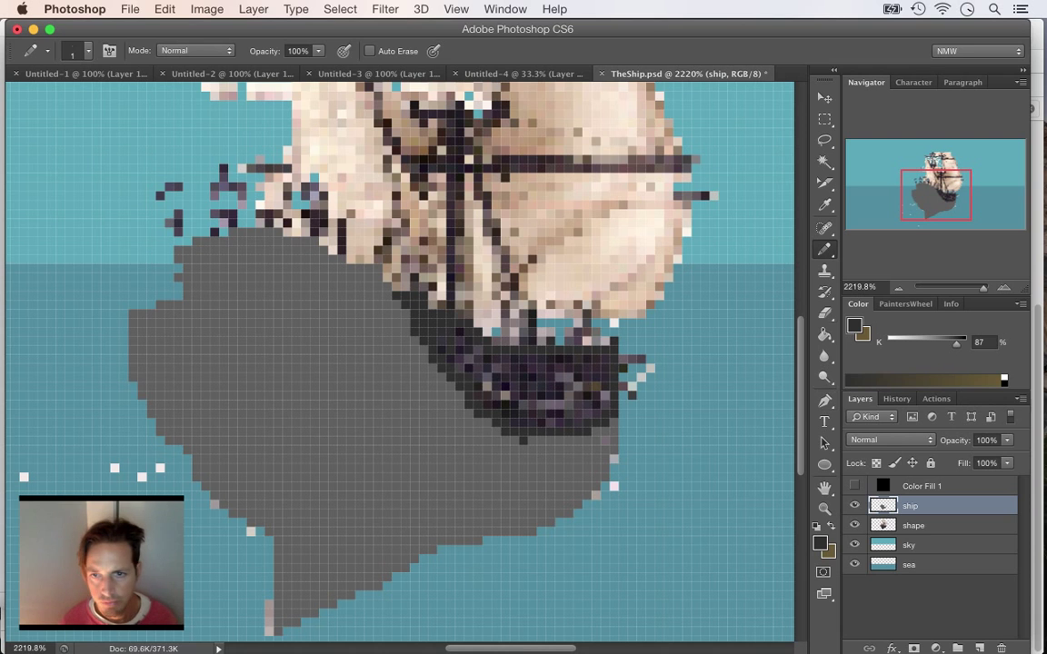
left_click(824, 334)
left_click(541, 383)
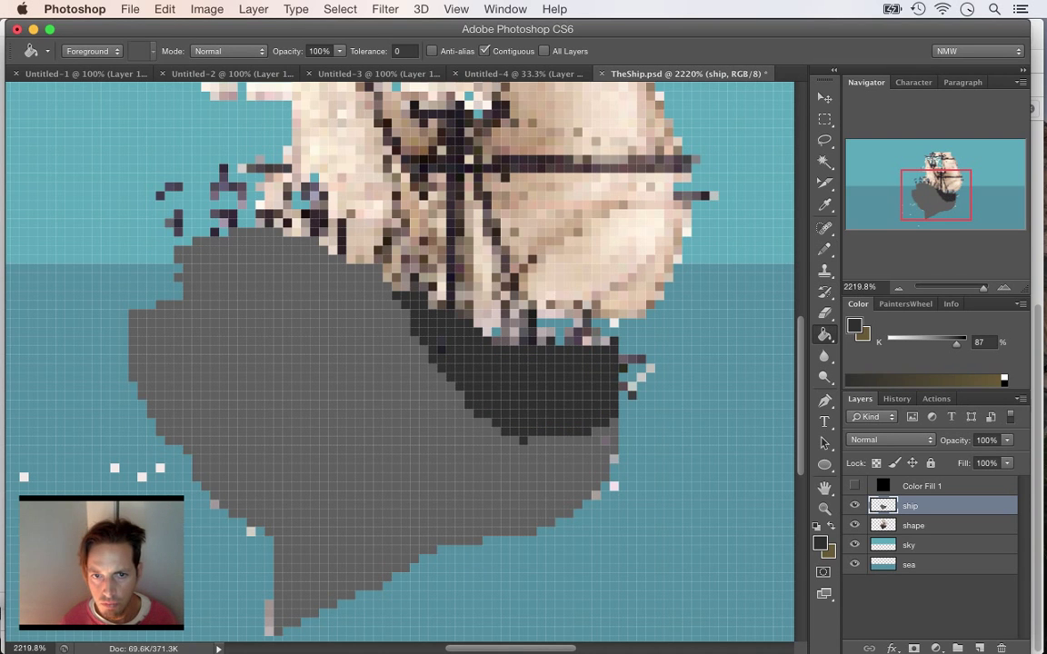
- Draw the small bow tip beside the deck with the Pencil on the ship layer, using dark gray and the sampled K 71% hull gray
key("b")
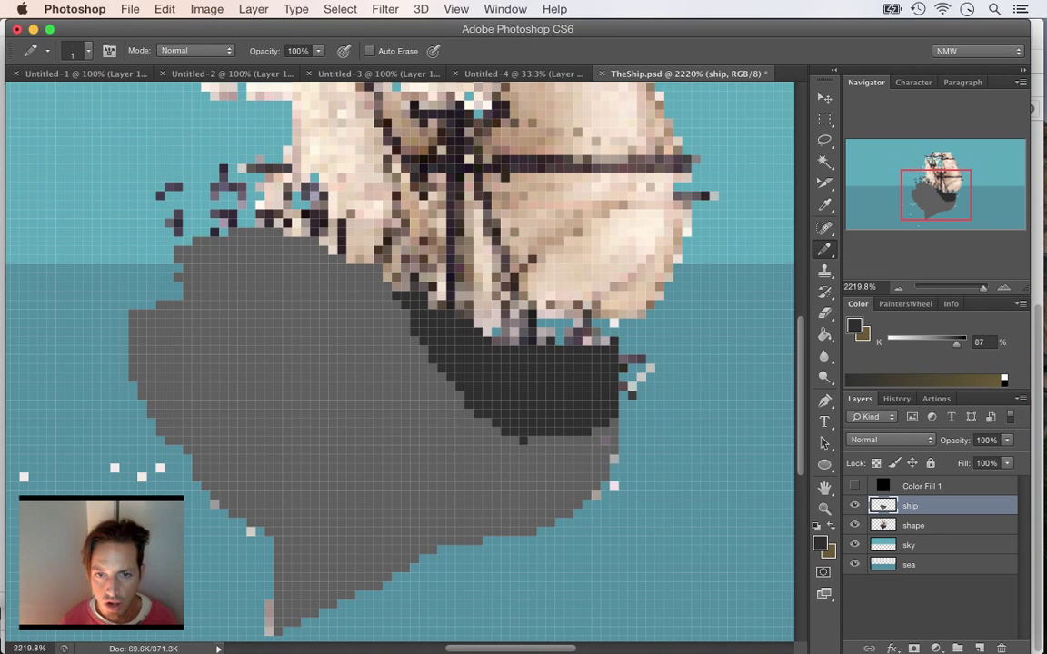
left_click_drag(491, 400, 554, 463)
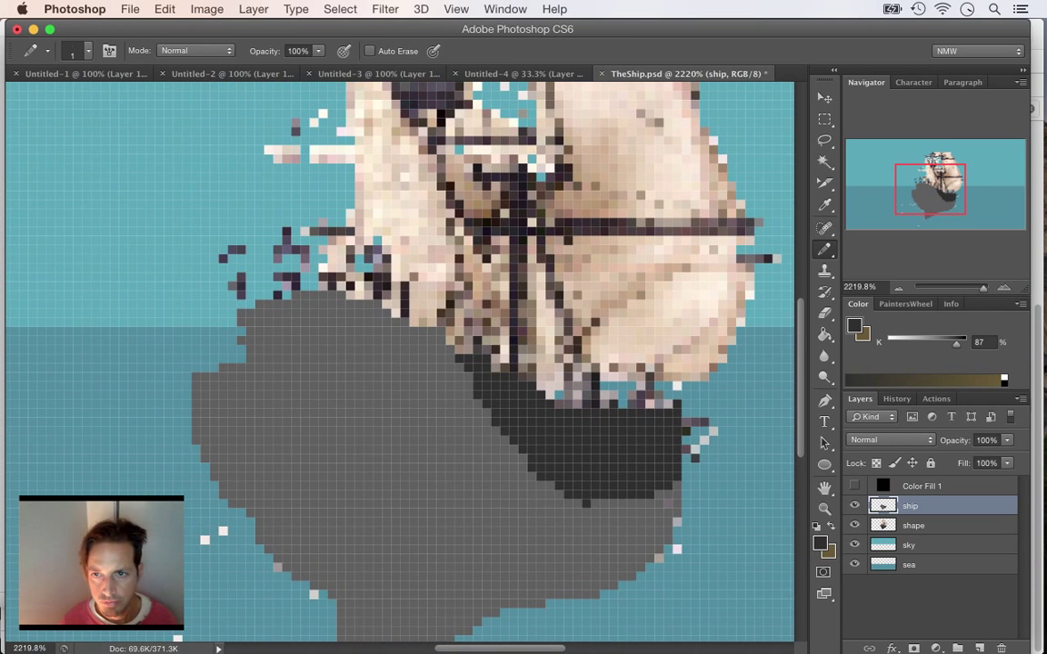
scroll(400, 354, "down", 3)
scroll(400, 354, "right", 2)
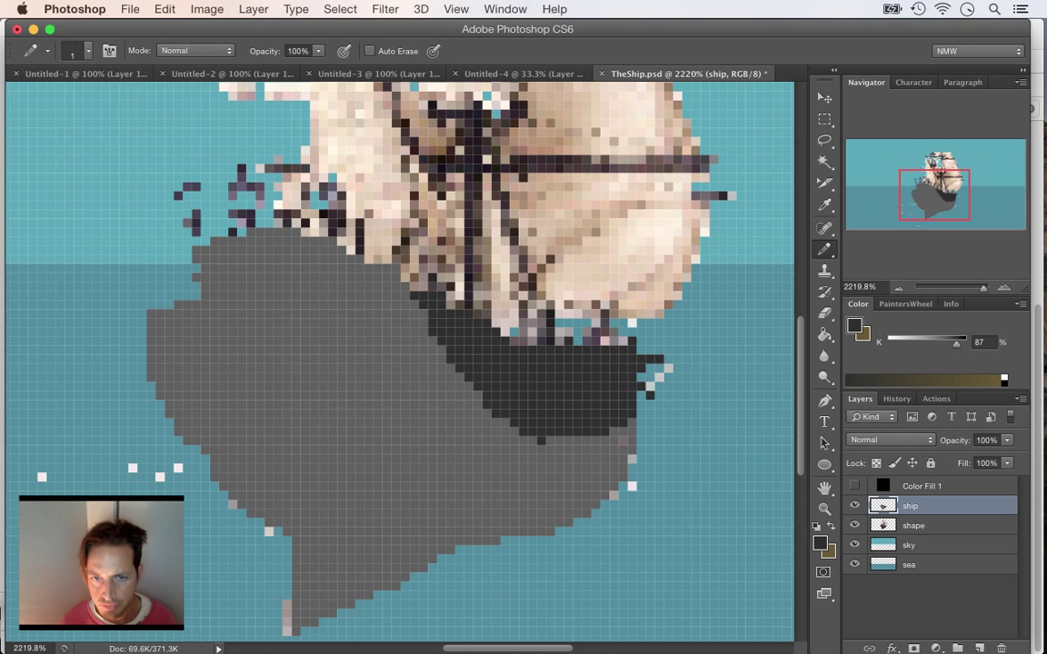
left_click(585, 348, "alt")
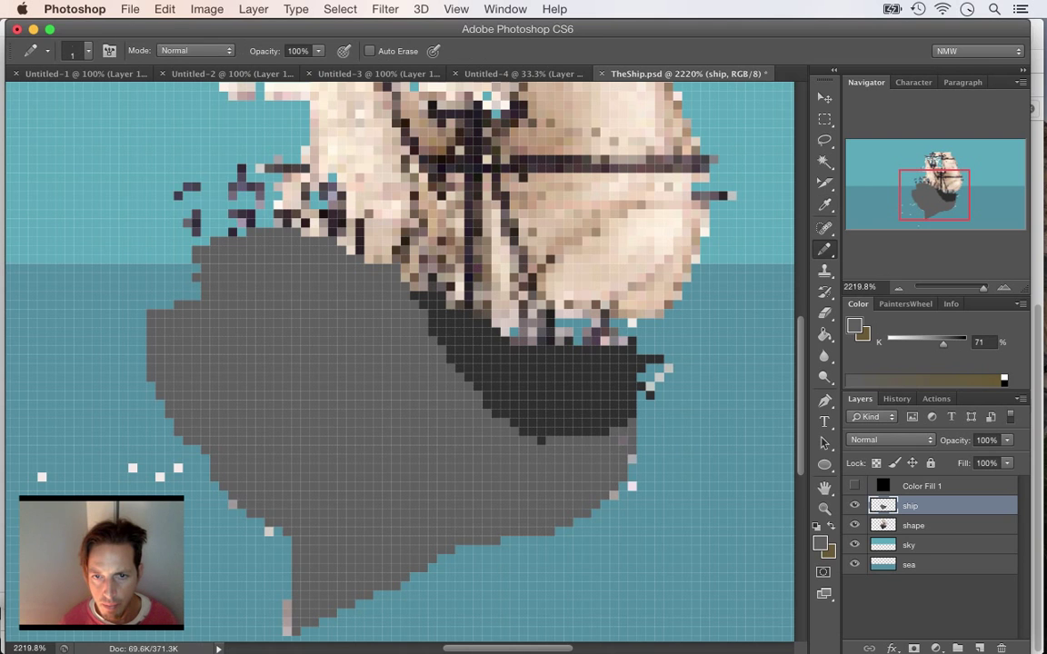
left_click(659, 377)
left_click(668, 368)
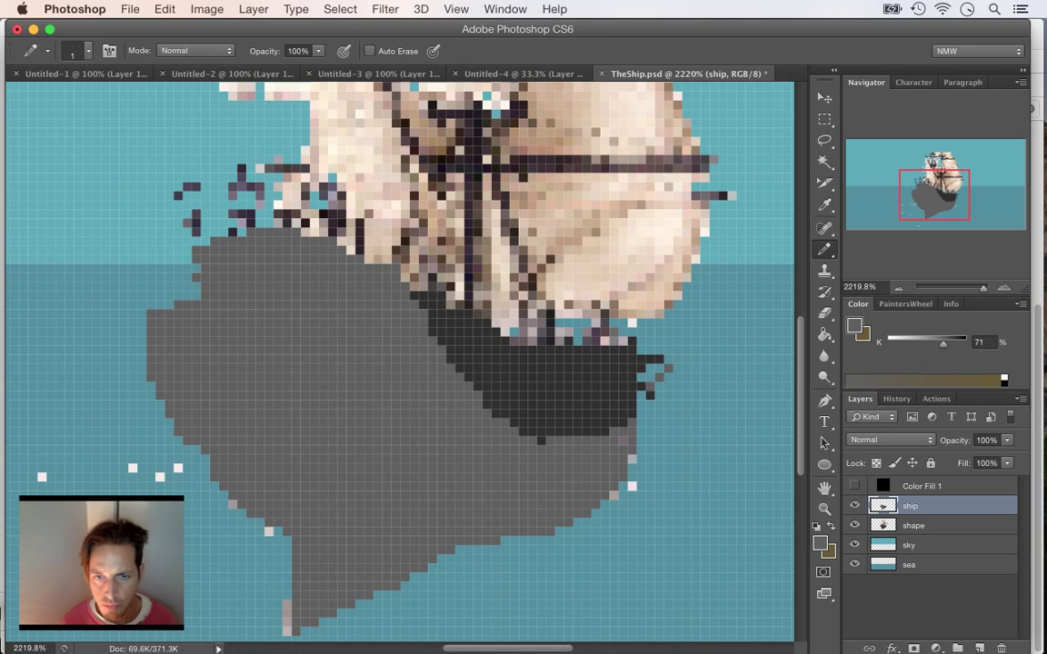
- Sample the K 87% dark gray and draw the stern railing posts and arch above the hull
left_click(410, 295, "alt")
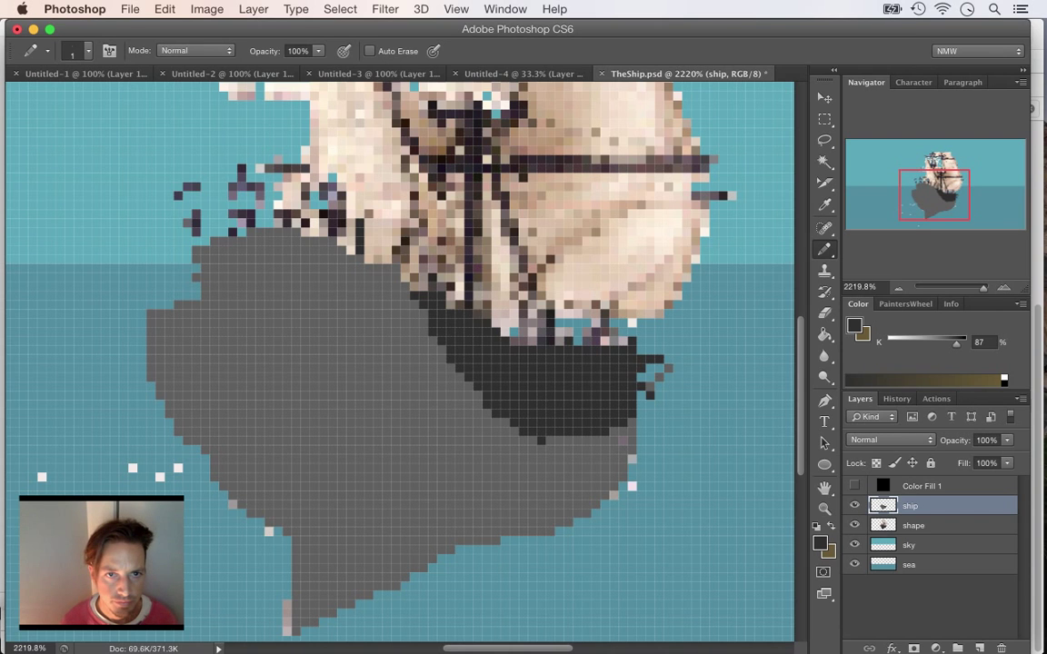
left_click_drag(333, 215, 341, 231)
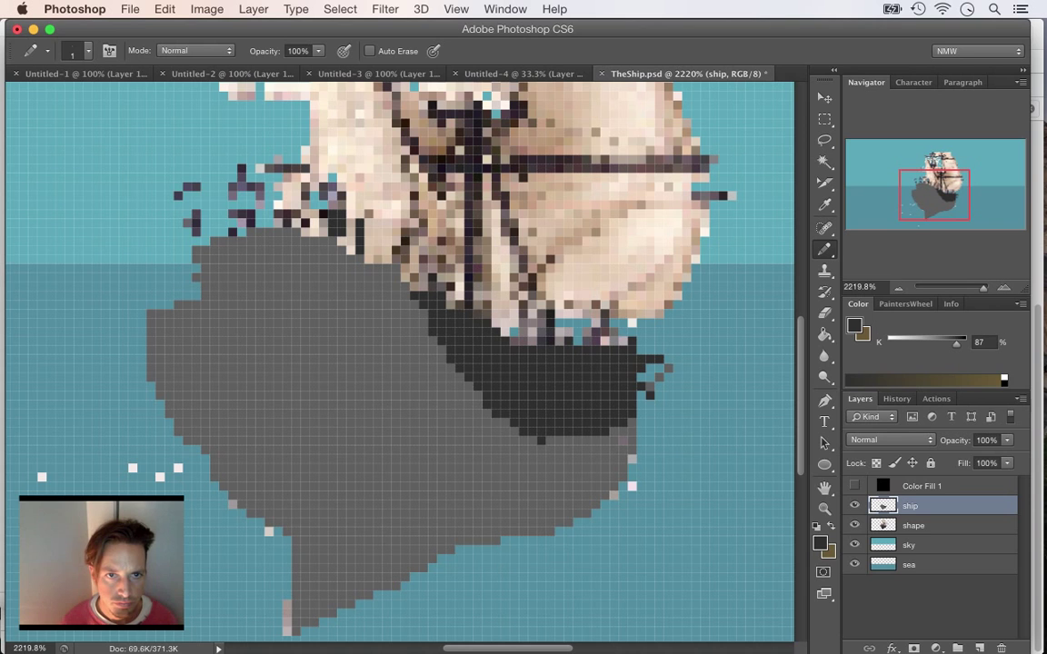
key("super+z")
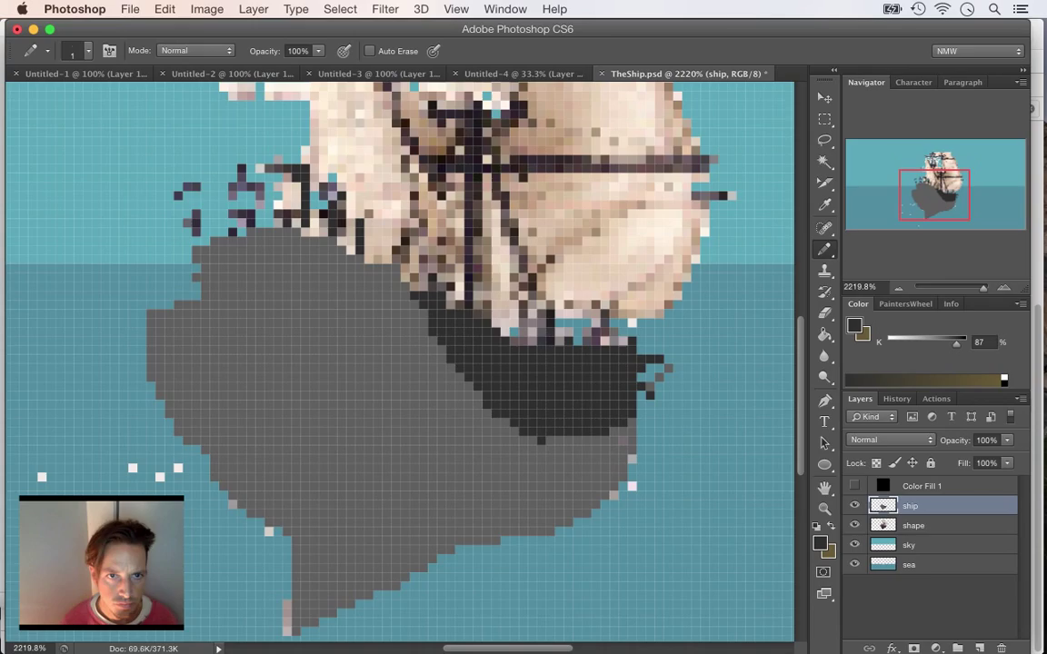
mouse_move(251, 198)
left_mouse_down()
mouse_move(242, 170)
mouse_move(288, 160)
mouse_move(269, 169)
left_mouse_up()
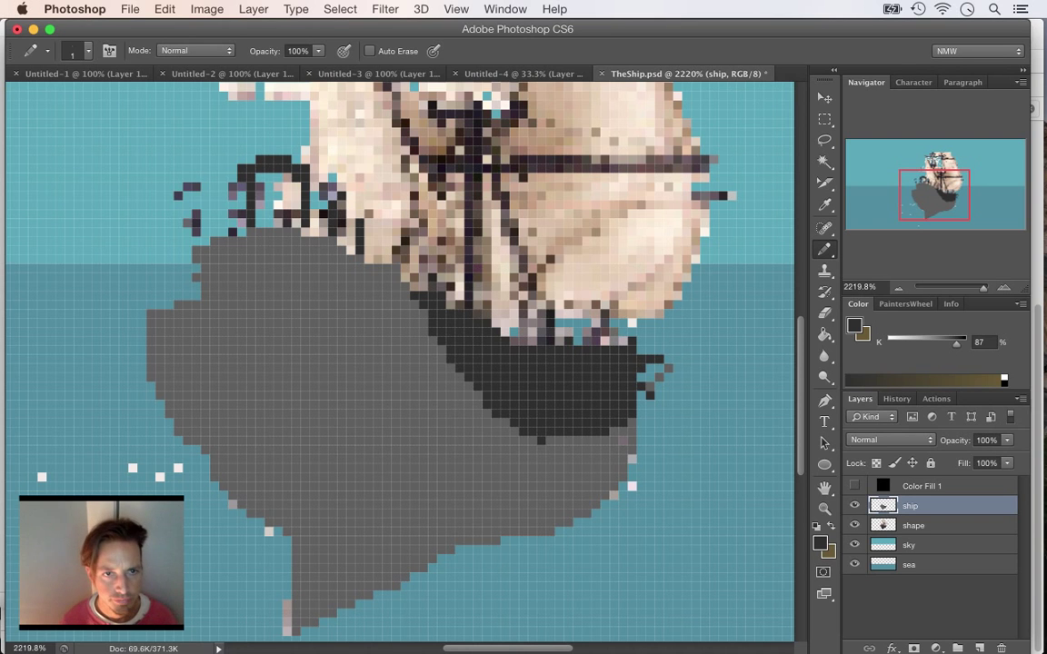
left_click_drag(196, 214, 196, 242)
left_click(196, 206)
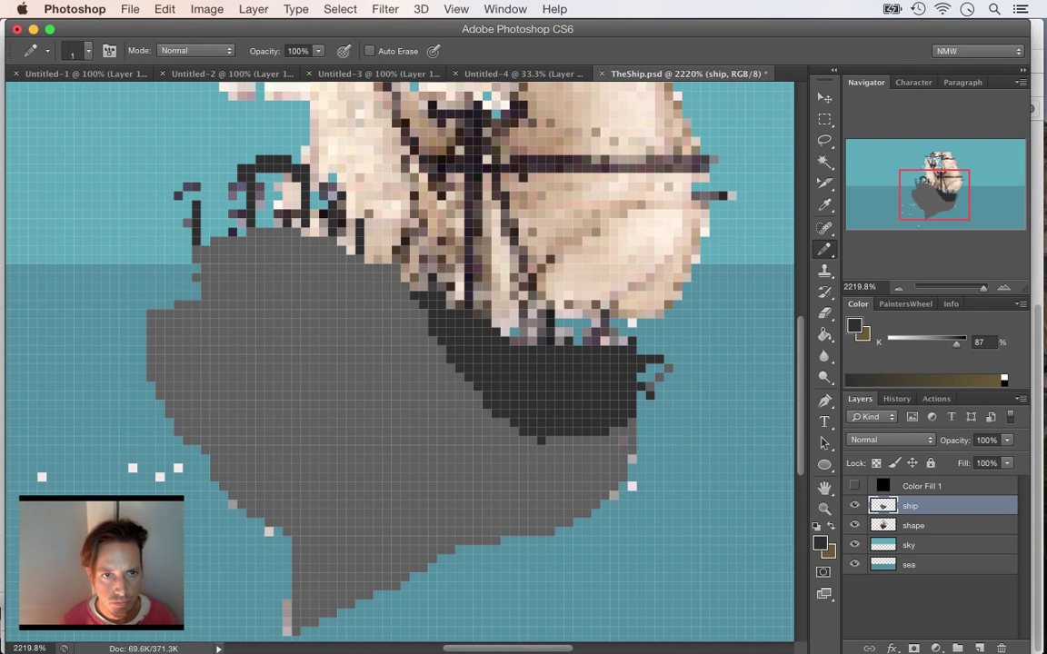
left_click(187, 195)
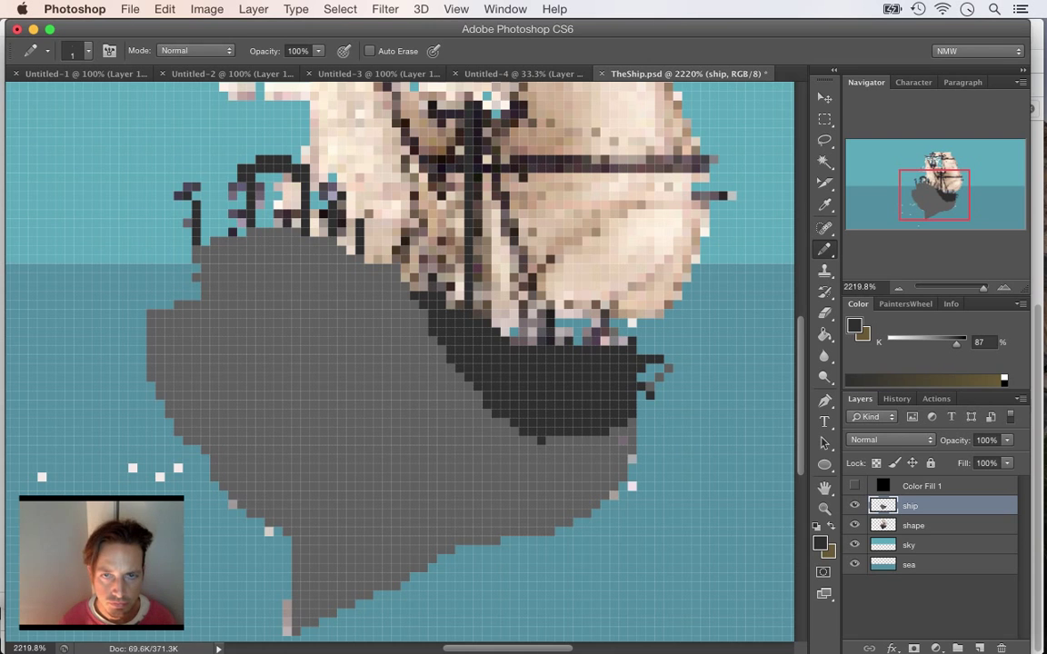
- Draw the thick lower mast and the slanted ropes on both sides of it down to the deck in dark gray
scroll(400, 364, "up", 3)
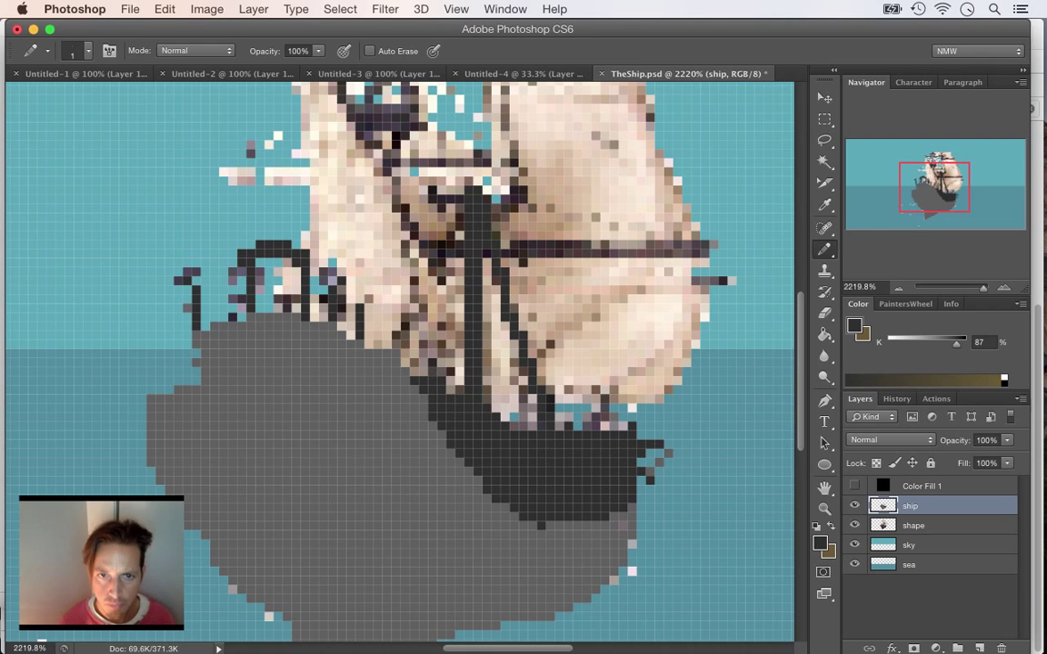
left_click(460, 235)
left_click_drag(460, 207, 397, 353)
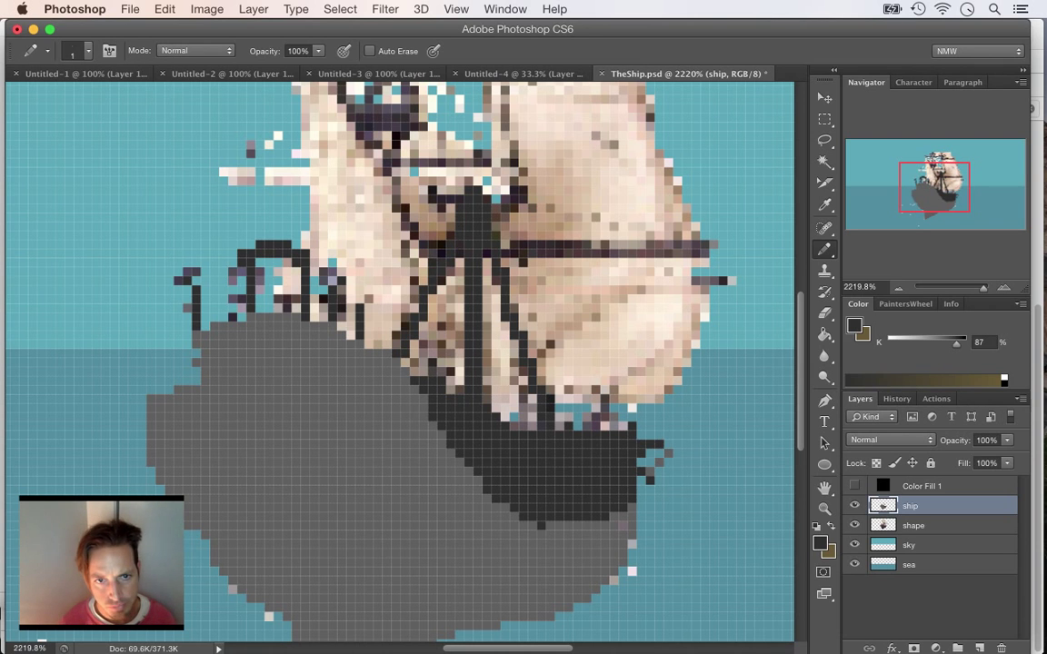
- Resample the K 87% dark gray and draw the long diagonal line from the lower mast up along the stern-side sail's edge
left_click(353, 331, "alt")
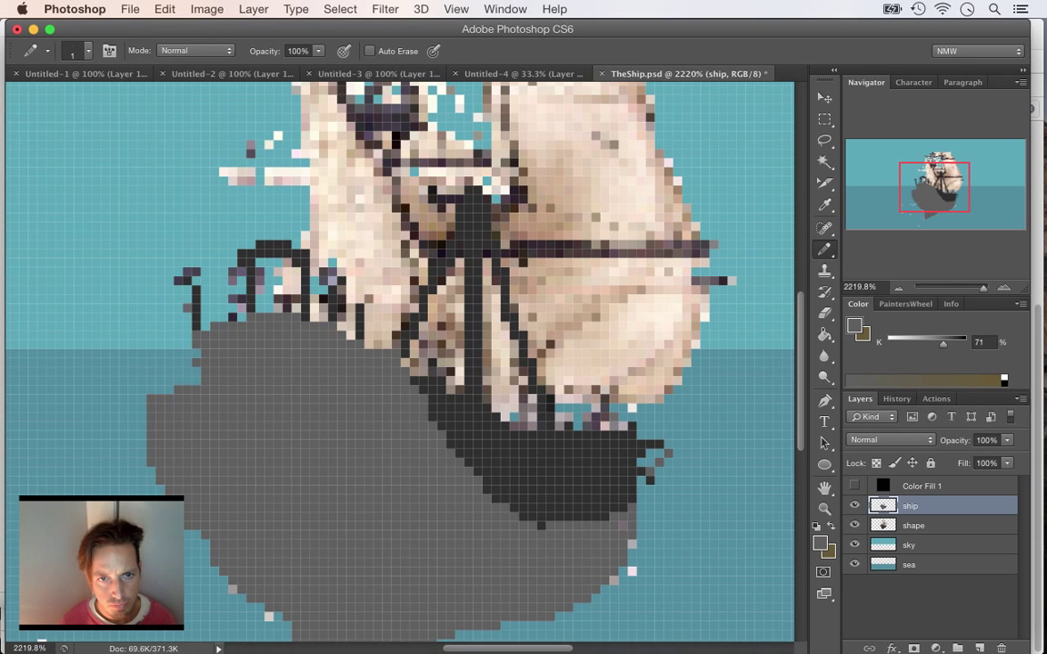
left_click(360, 322, "alt")
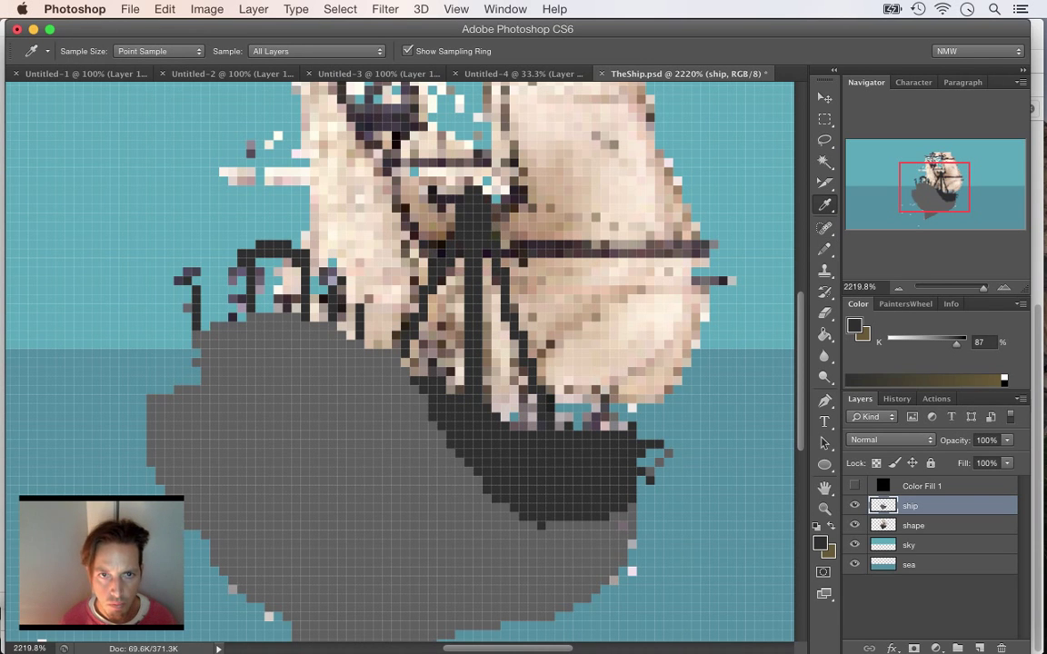
scroll(400, 364, "up", 2)
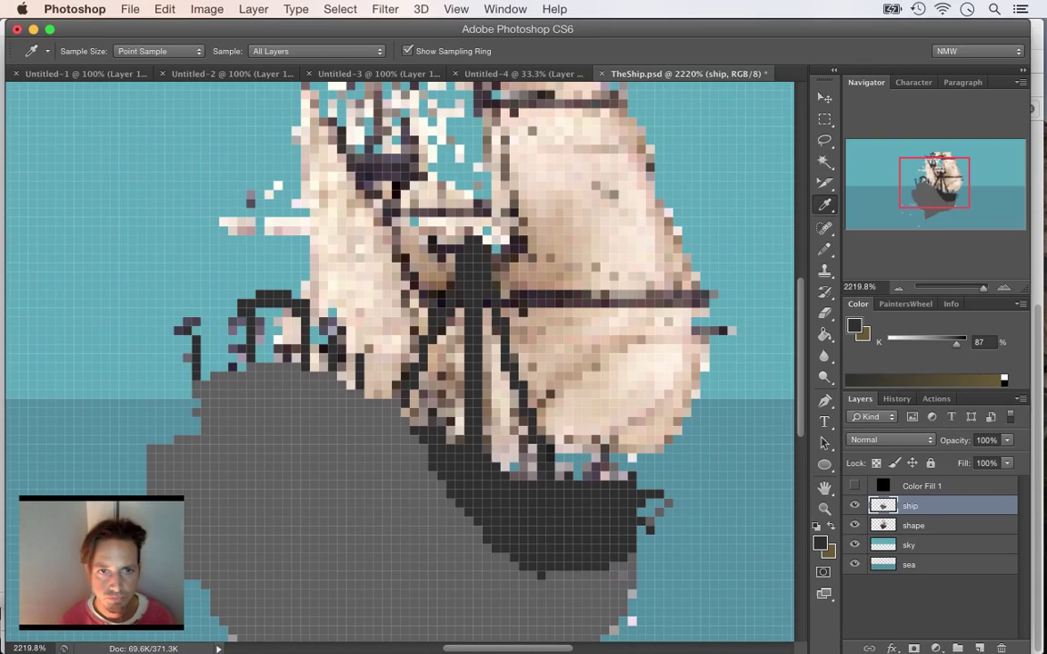
scroll(399, 363, "up", 2)
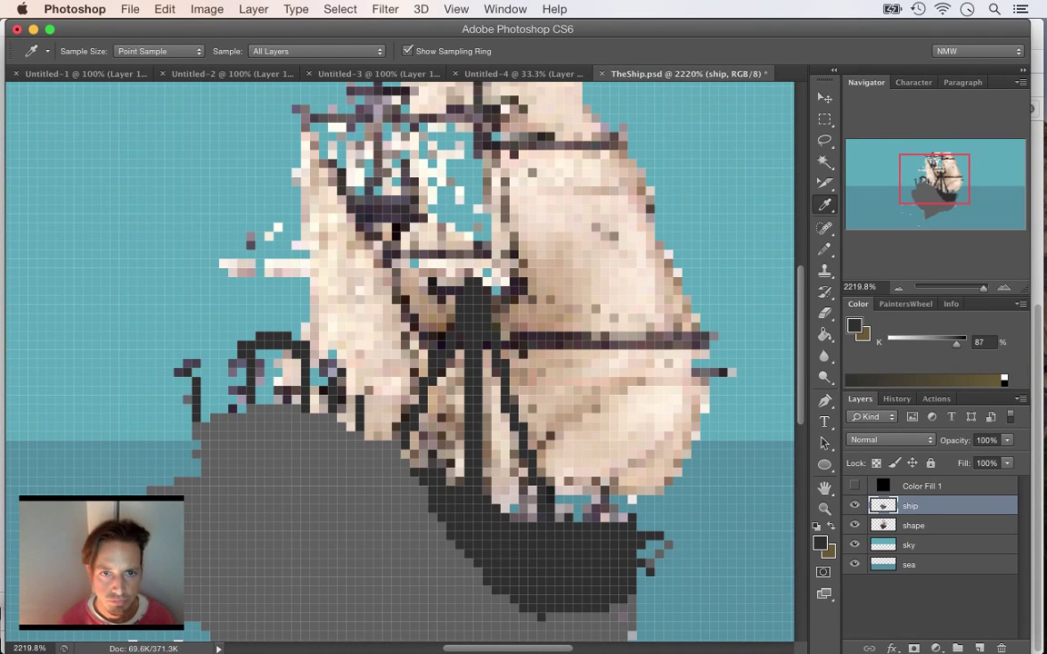
key("b")
left_click_drag(391, 311, 275, 114)
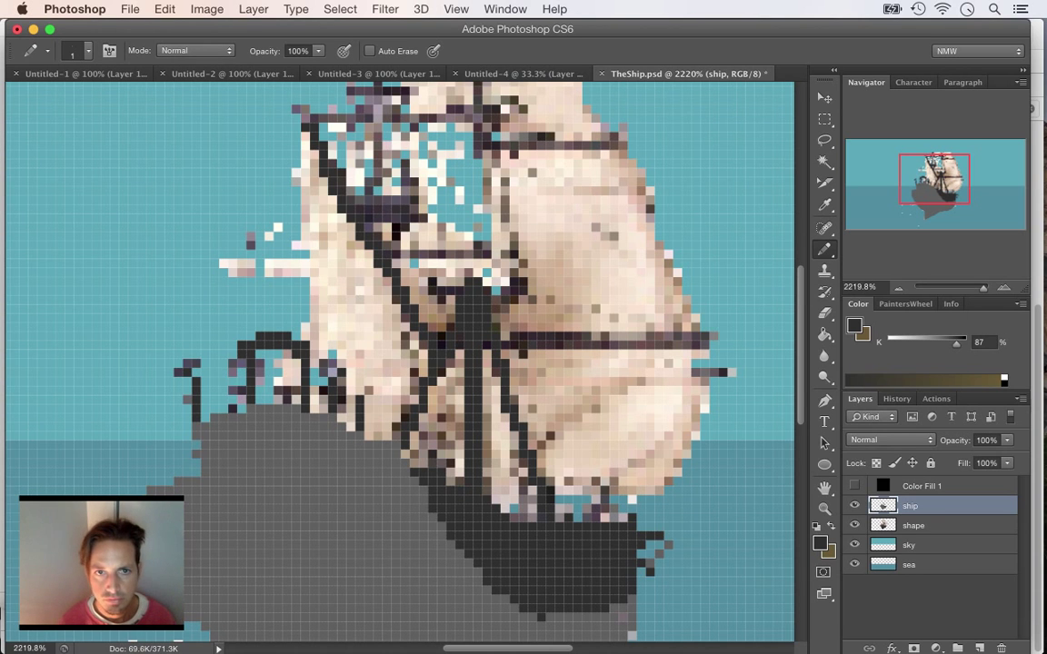
- Draw the upper mast two pixels wide between the sails and above their top edge, and erase a stray mast pixel
scroll(400, 363, "up", 3)
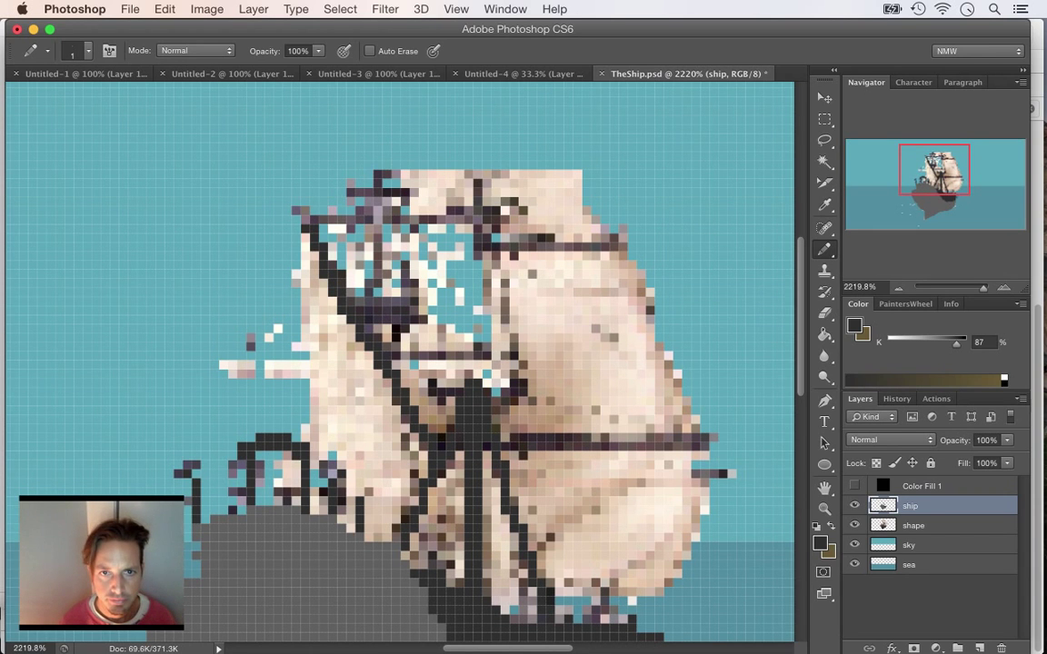
left_click_drag(478, 255, 478, 187)
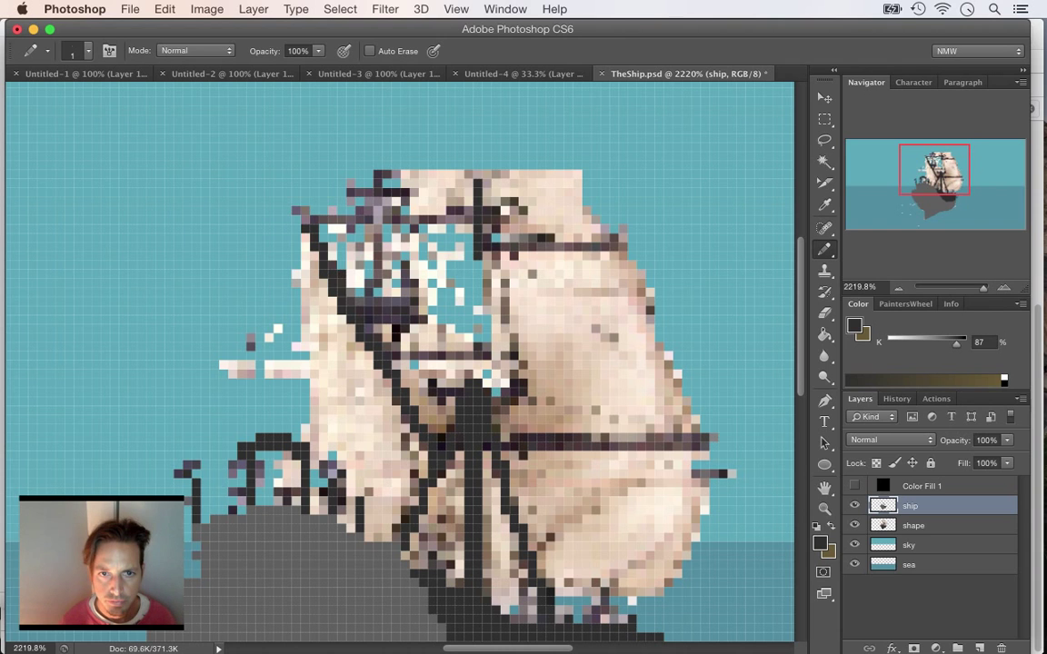
left_click_drag(467, 169, 468, 89)
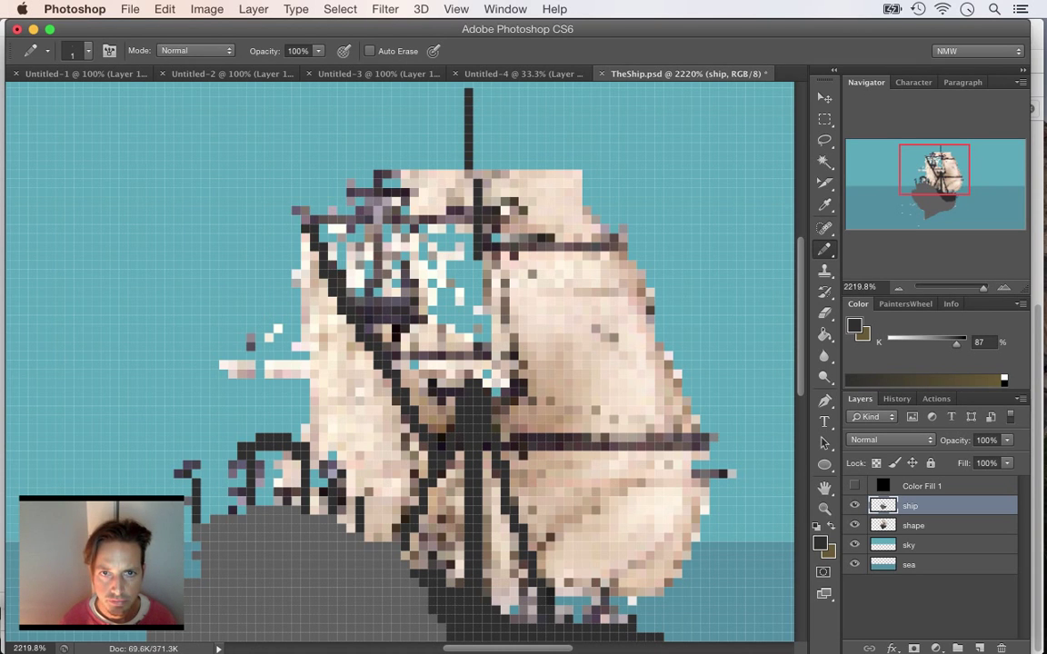
left_click_drag(477, 169, 477, 88)
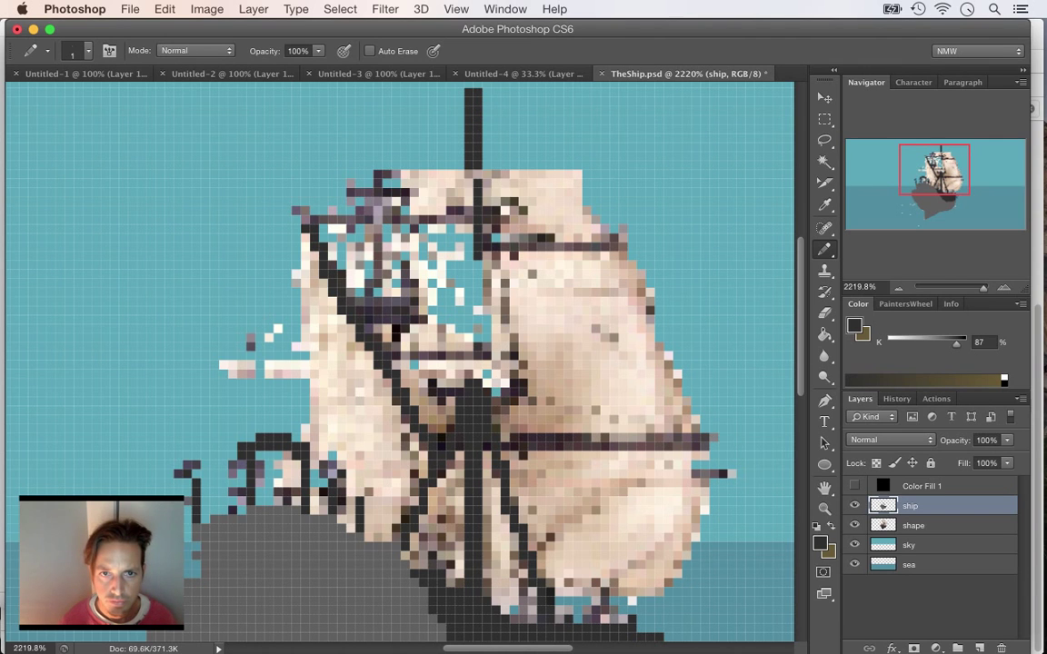
left_click_drag(469, 209, 469, 299)
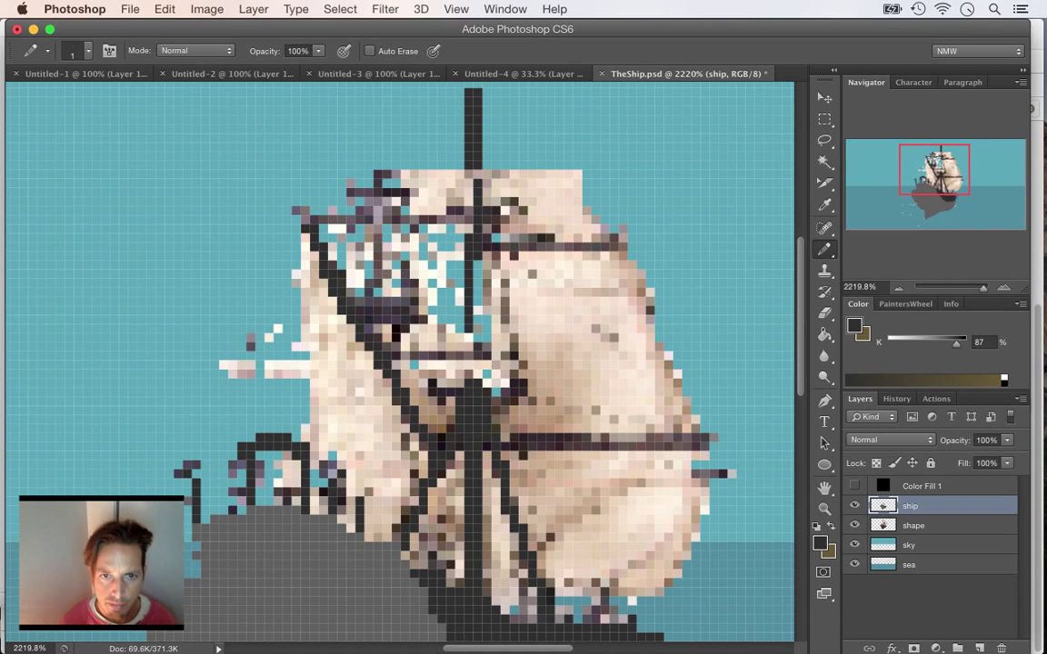
left_click_drag(429, 234, 430, 293)
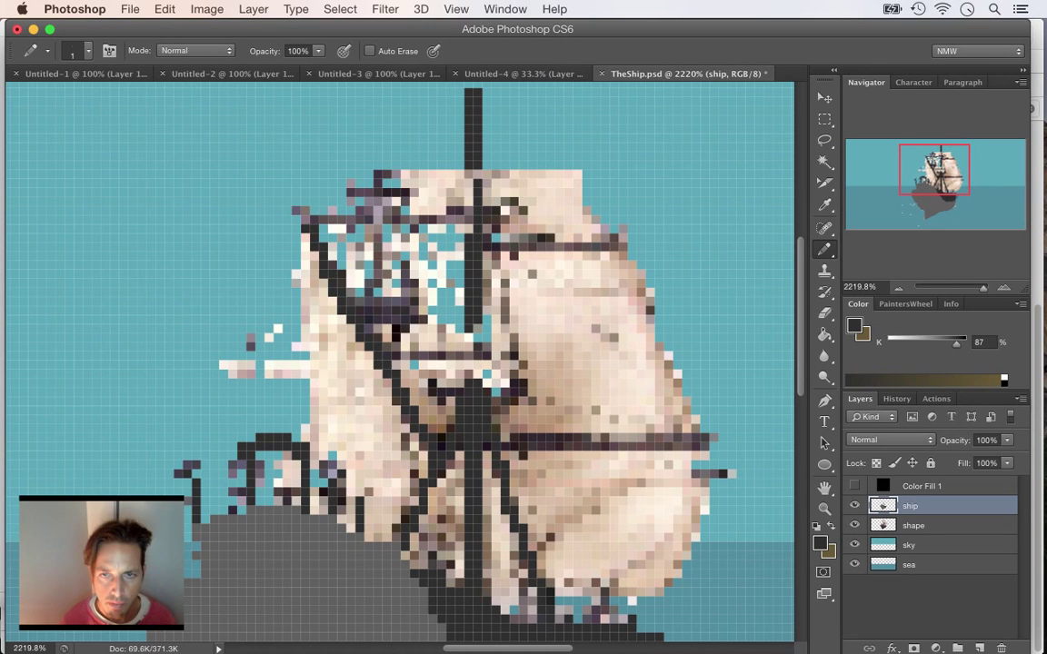
key("e")
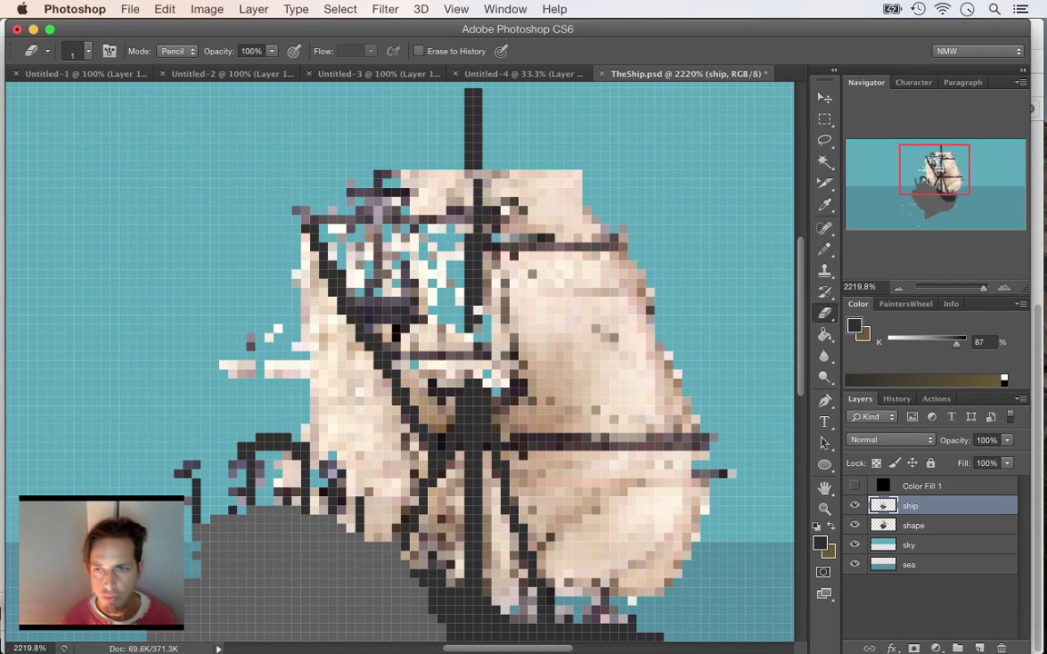
- Extend the mast upward, draw a rounded cap six pixels wide and four pixels high at its top, and save the file
scroll(400, 361, "up", 1)
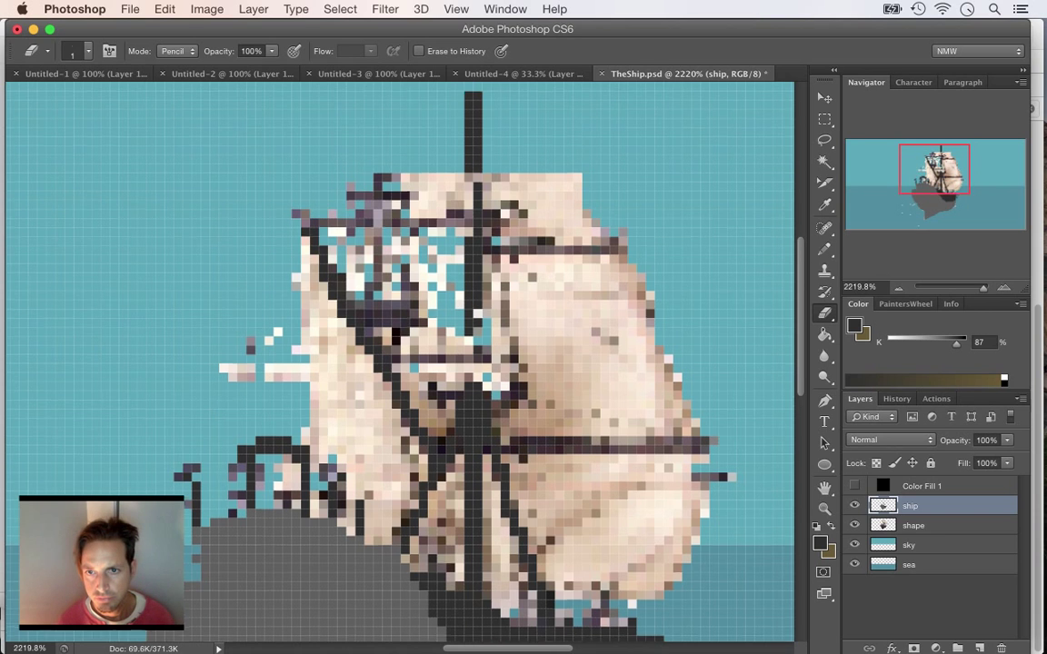
scroll(400, 364, "up", 5)
key("i")
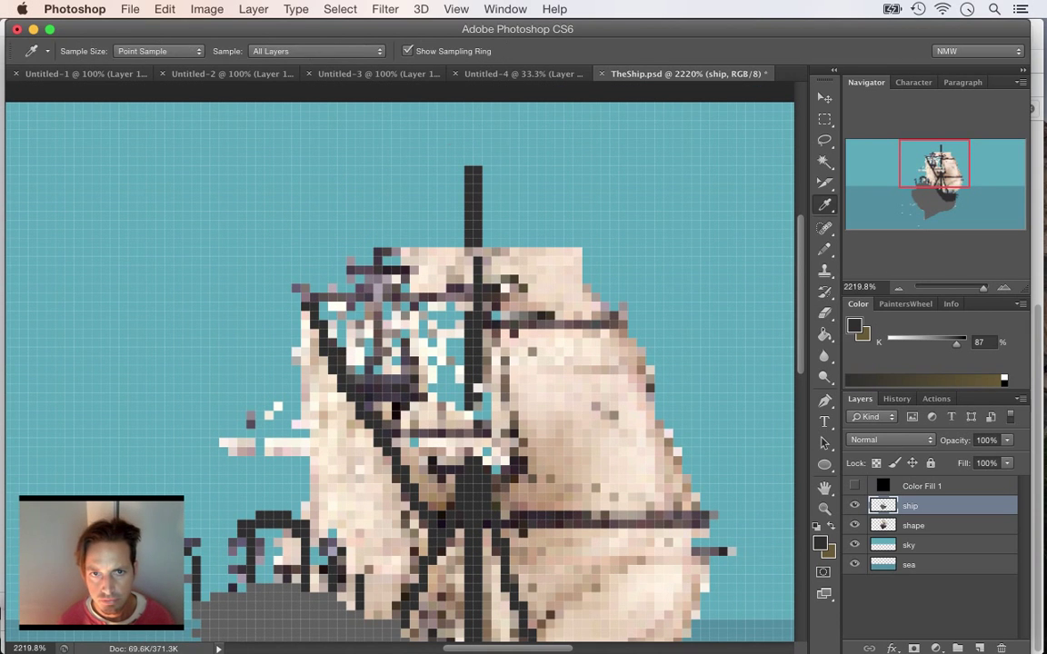
key("b")
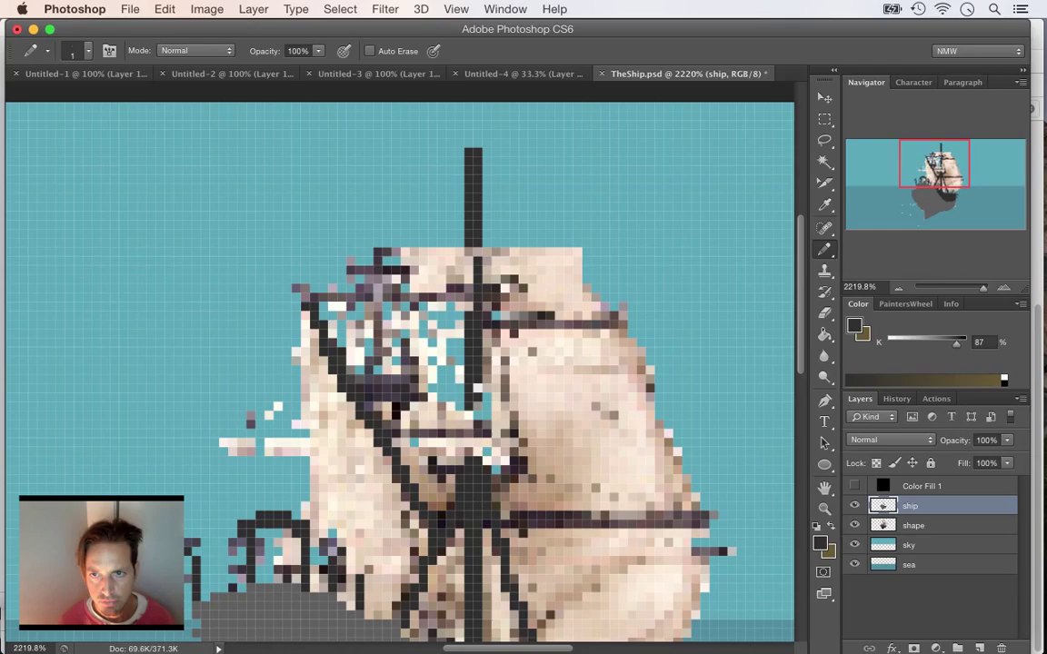
left_click_drag(460, 162, 478, 143)
left_click(487, 161)
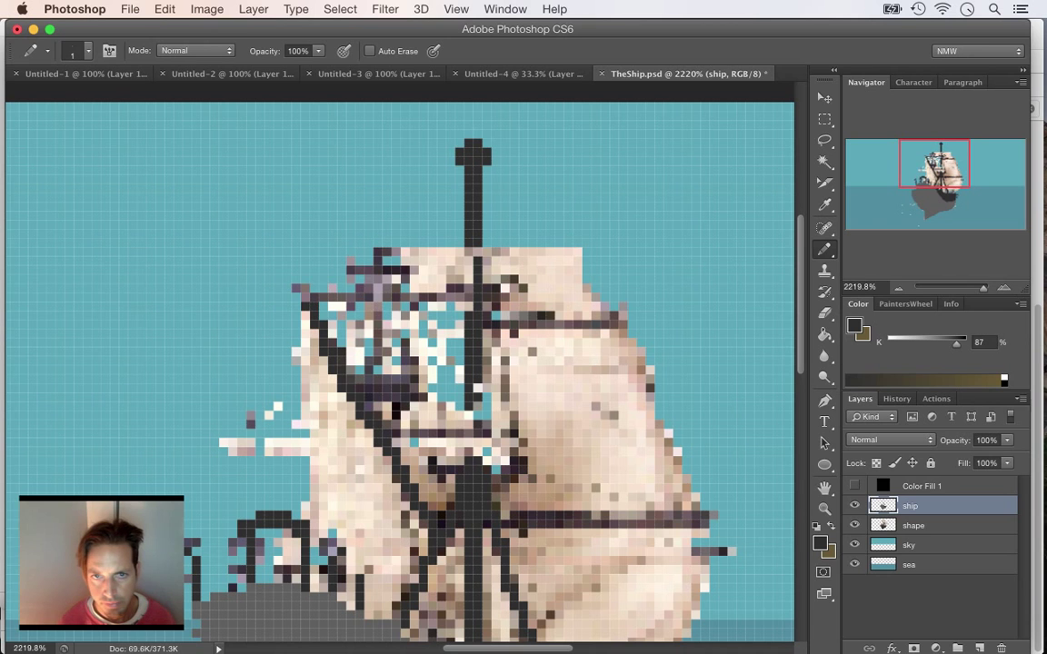
left_click_drag(450, 161, 469, 134)
left_click(460, 143)
left_click(478, 134)
left_click(487, 143)
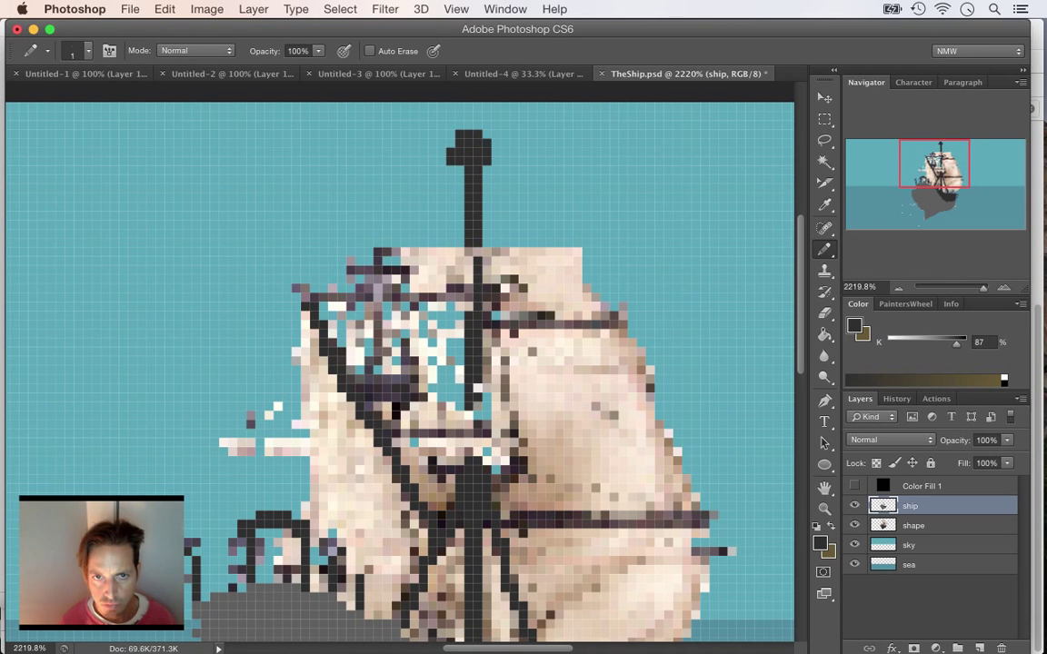
left_click(496, 151)
left_click(496, 161)
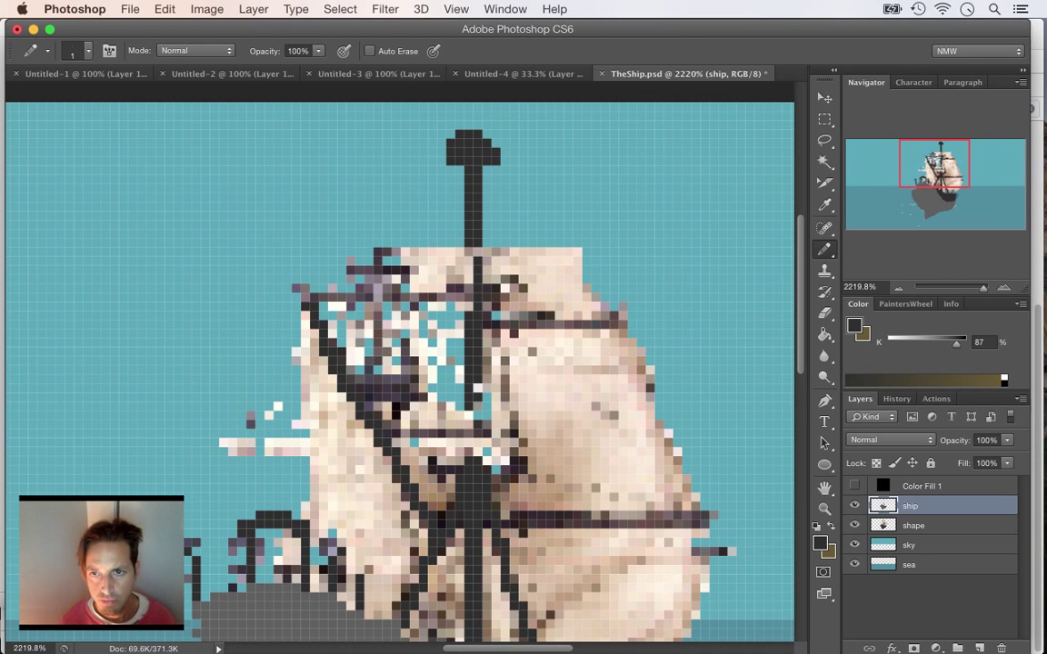
scroll(400, 363, "down", 5)
key("super+s")
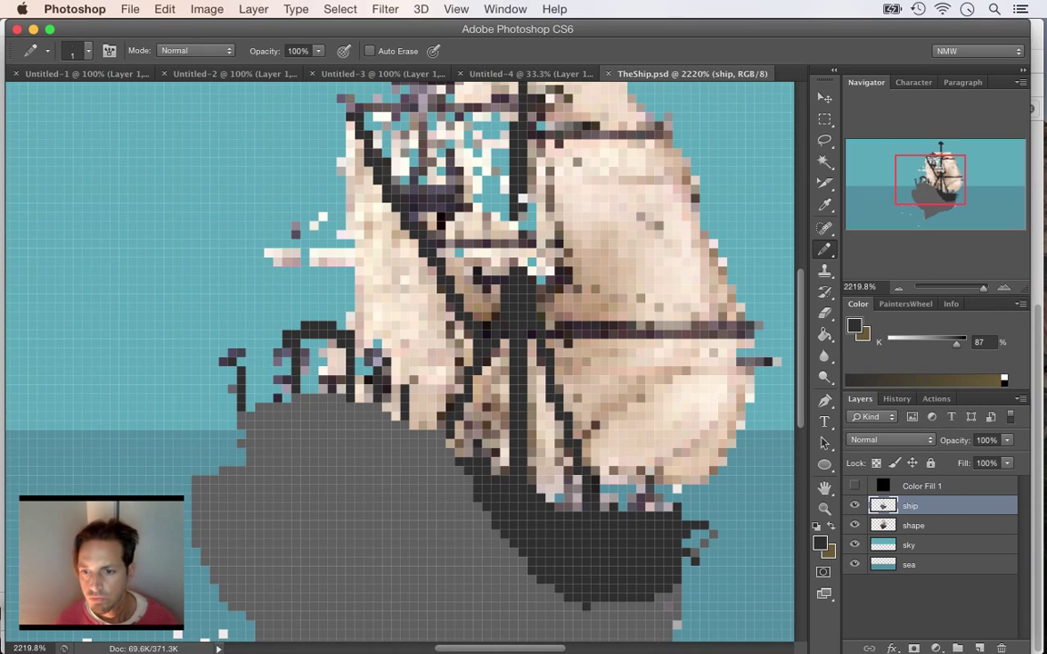
- Sample the K 29% light gray from the large sail in the Color Fill 1 grayscale preview and draw the lower sail's bottom edge
key("super+alt+shift+n")
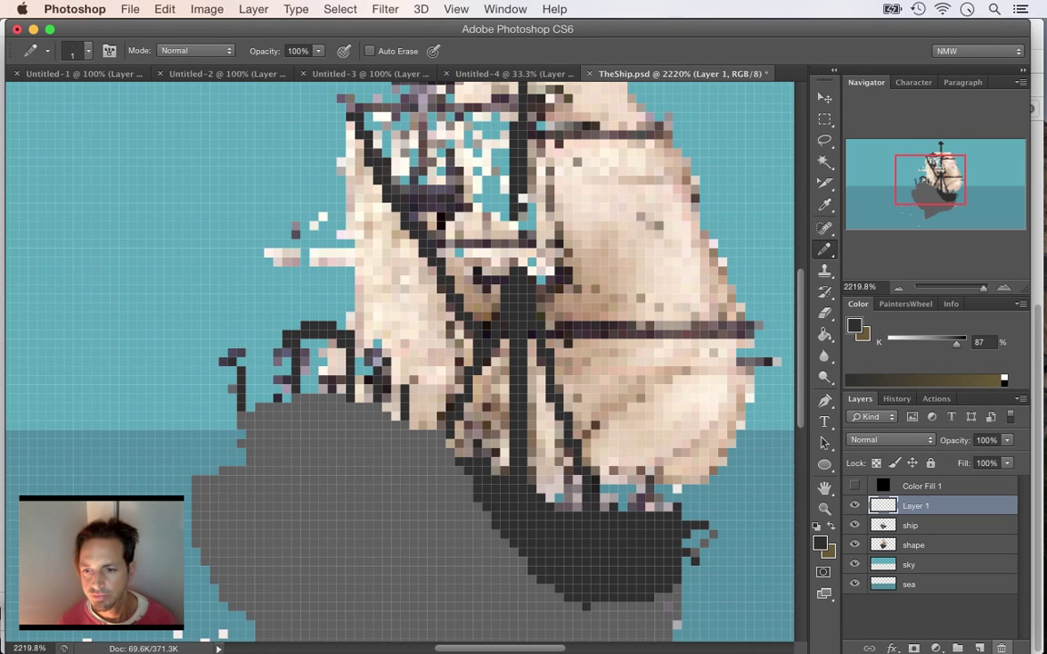
key("Delete")
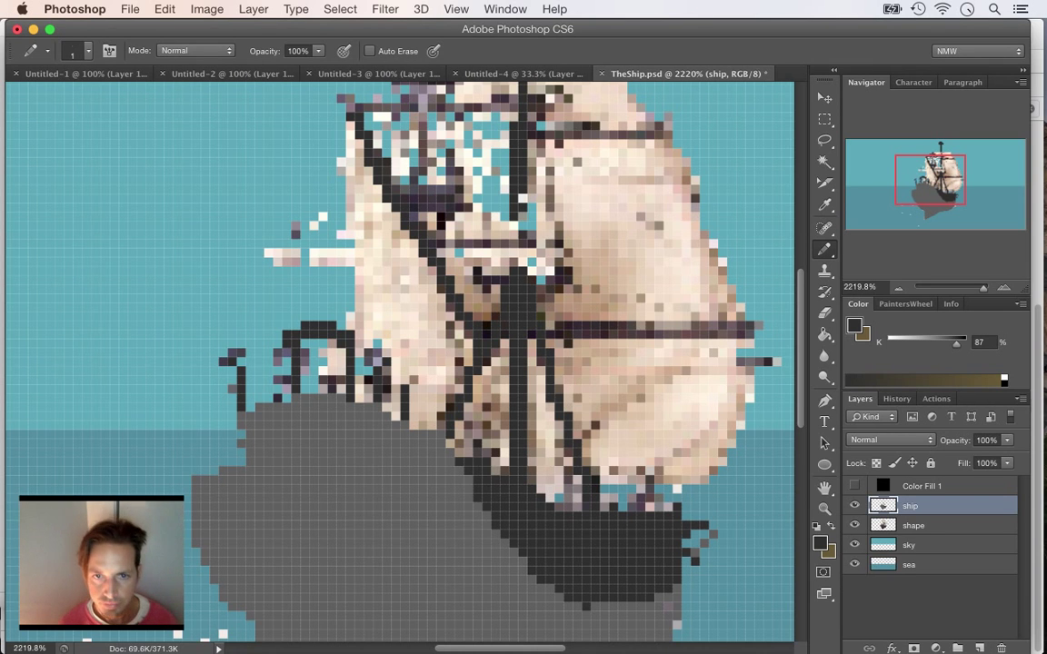
left_click(854, 487)
key("i")
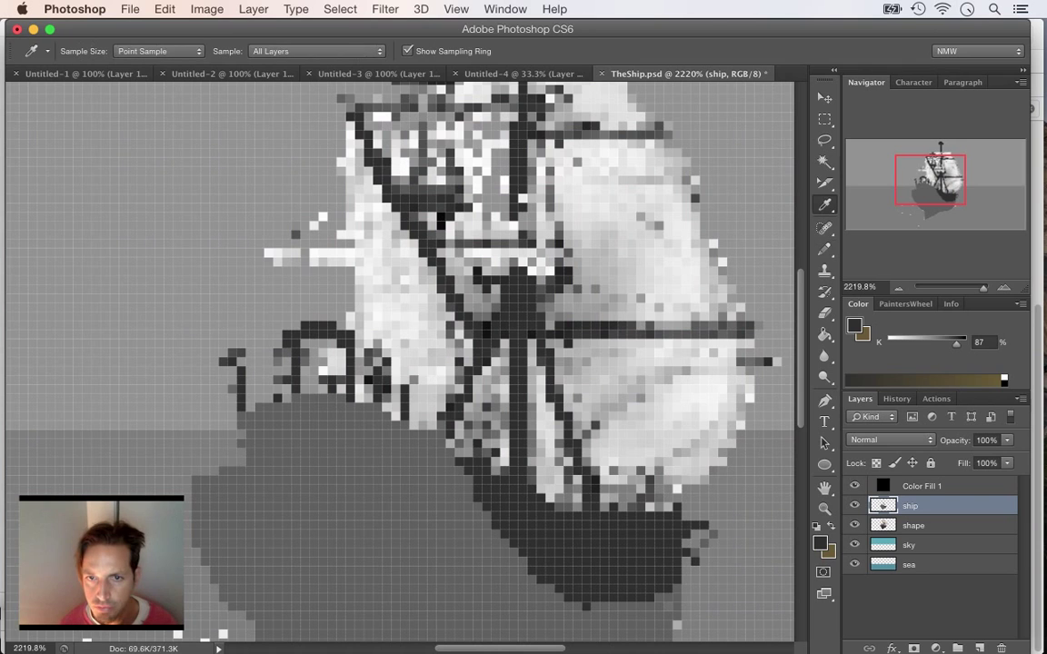
left_click(627, 274)
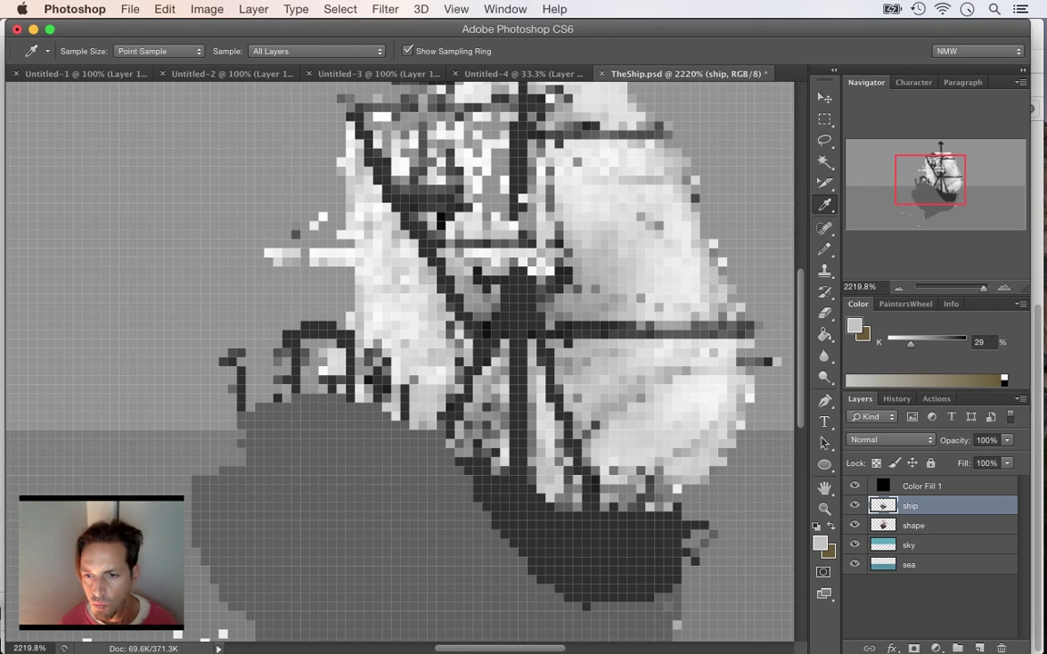
left_click(854, 486)
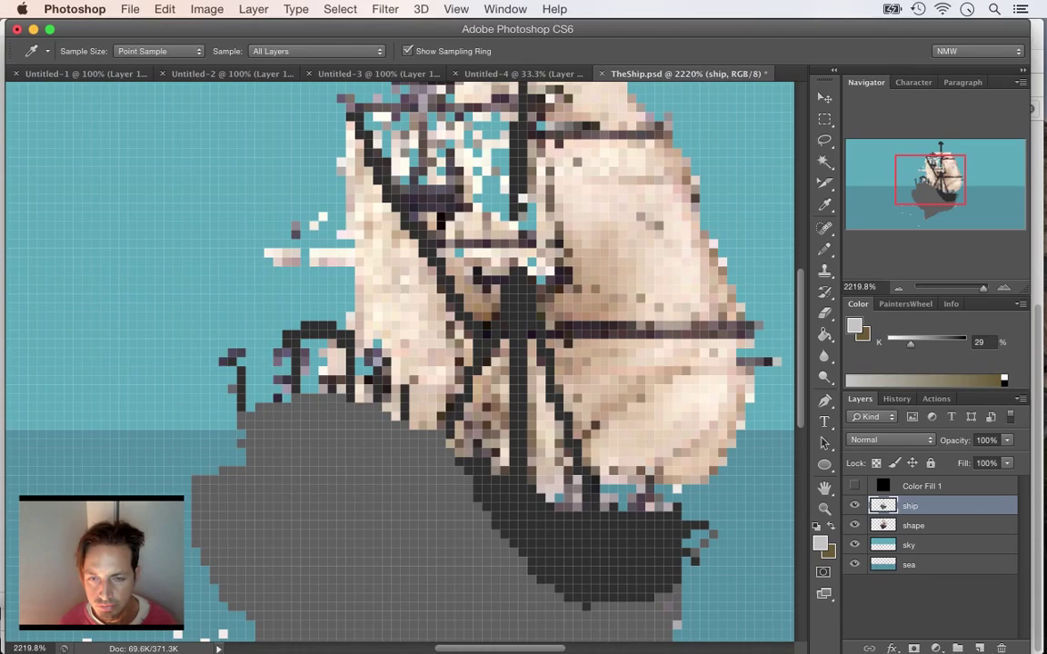
key("b")
left_click_drag(604, 479, 706, 480)
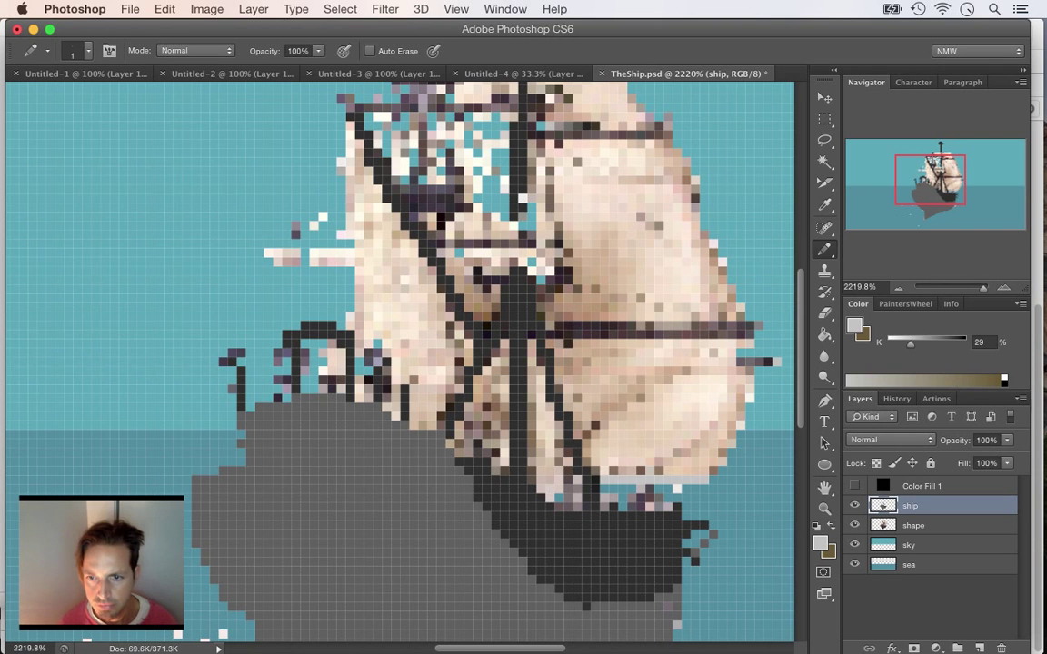
- Resample the K 87% dark gray and block in the raised pixels on the deck just below the lower sail
left_click(582, 477, "alt")
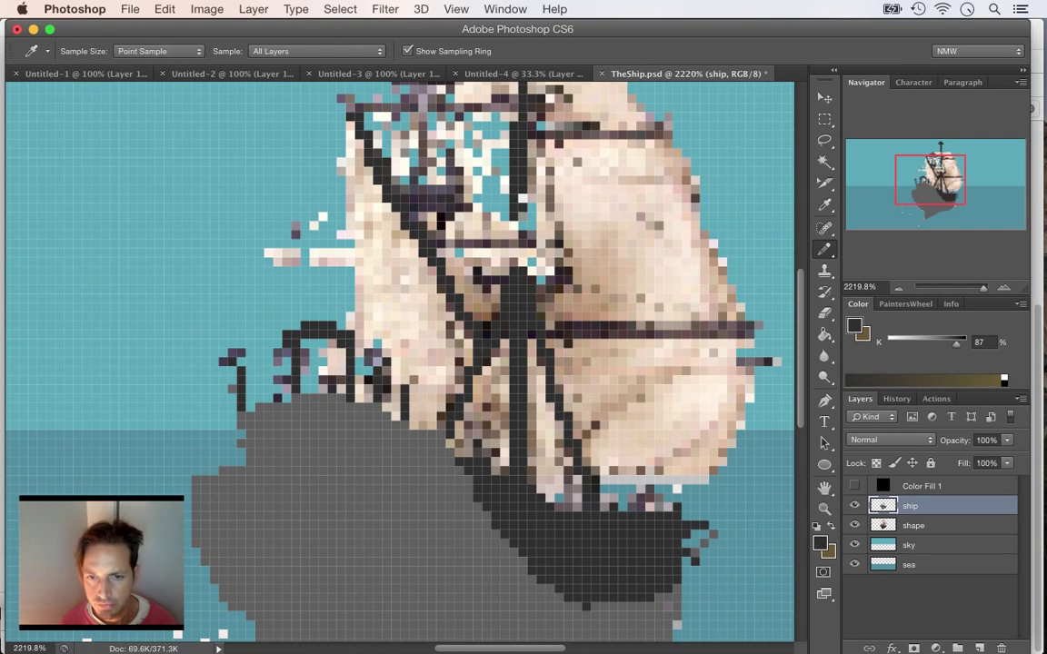
mouse_move(648, 498)
left_mouse_down()
mouse_move(659, 507)
mouse_move(648, 489)
left_mouse_up()
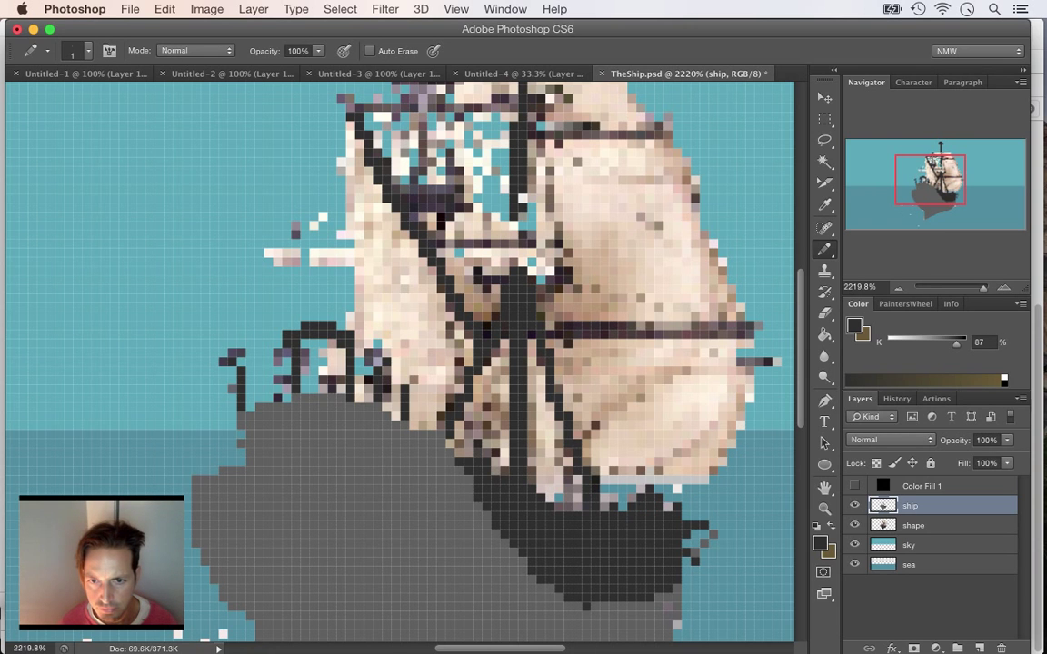
left_click(602, 456)
key("e")
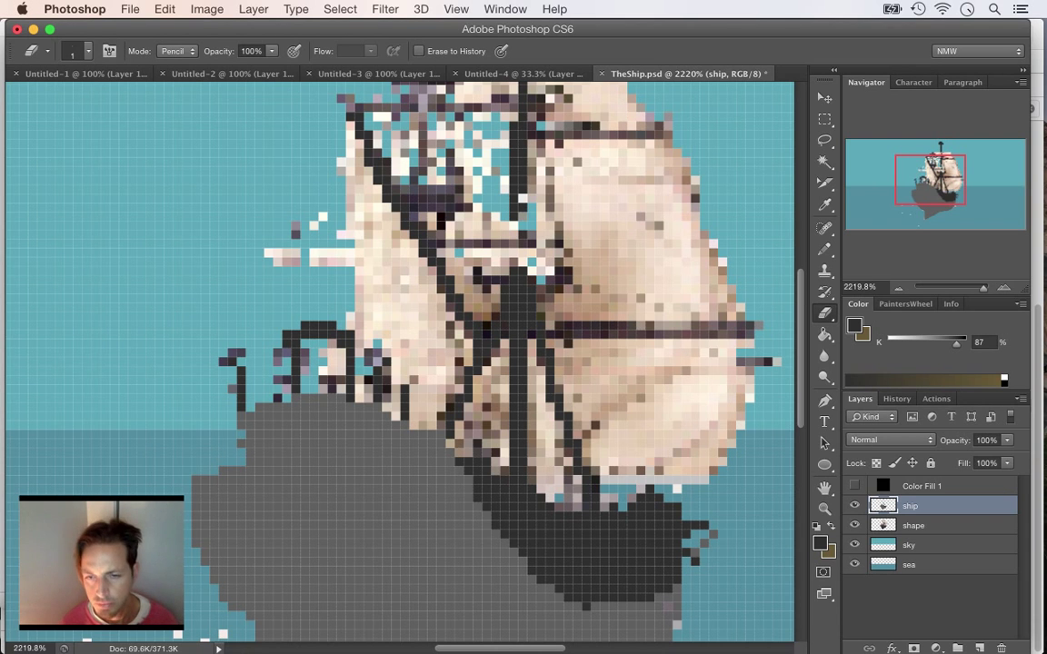
- Resample the K 29% light gray and draw the lower sail's curved outer edge up from its bottom corner
key("i")
left_click(628, 428)
key("b")
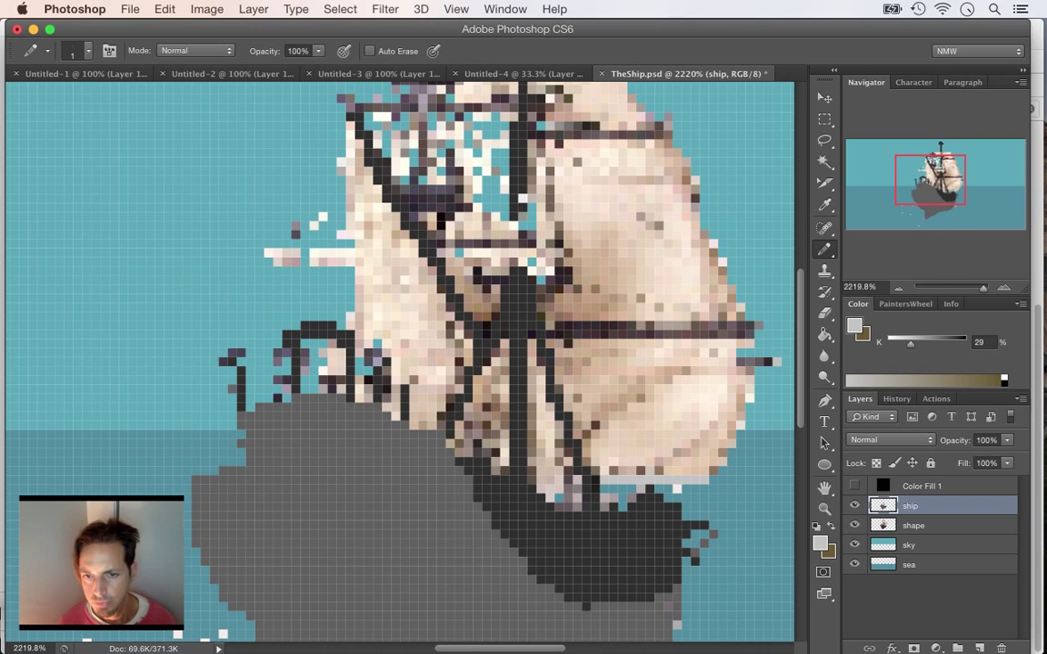
left_click_drag(715, 470, 749, 398)
left_click(675, 334)
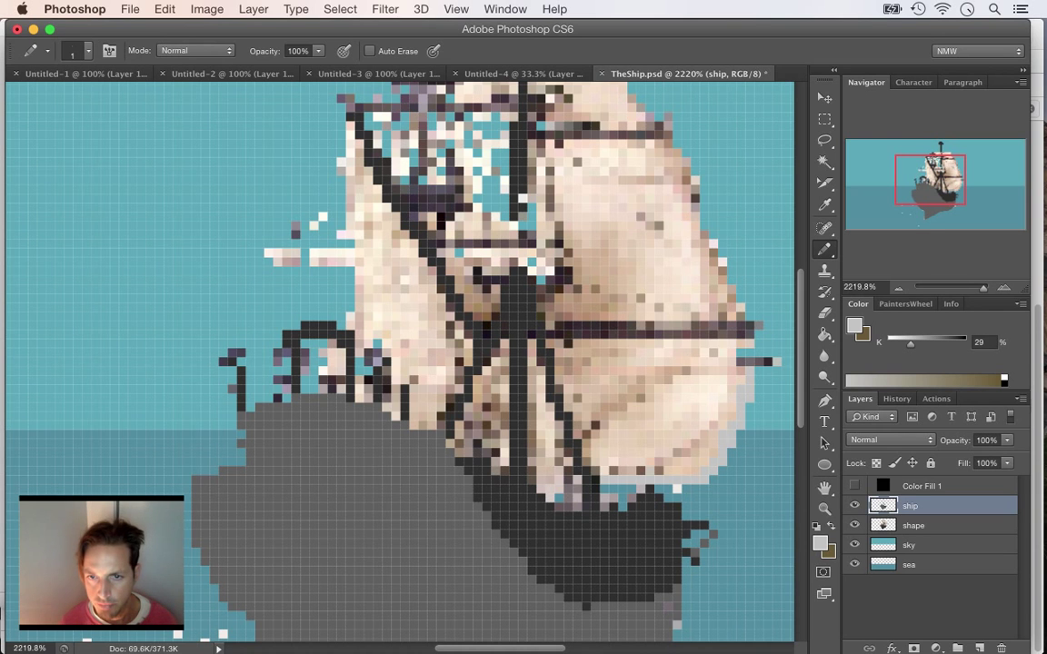
- Resample the K 87% dark gray and draw the two horizontal yards below and above the large upper sail
left_click(521, 318, "alt")
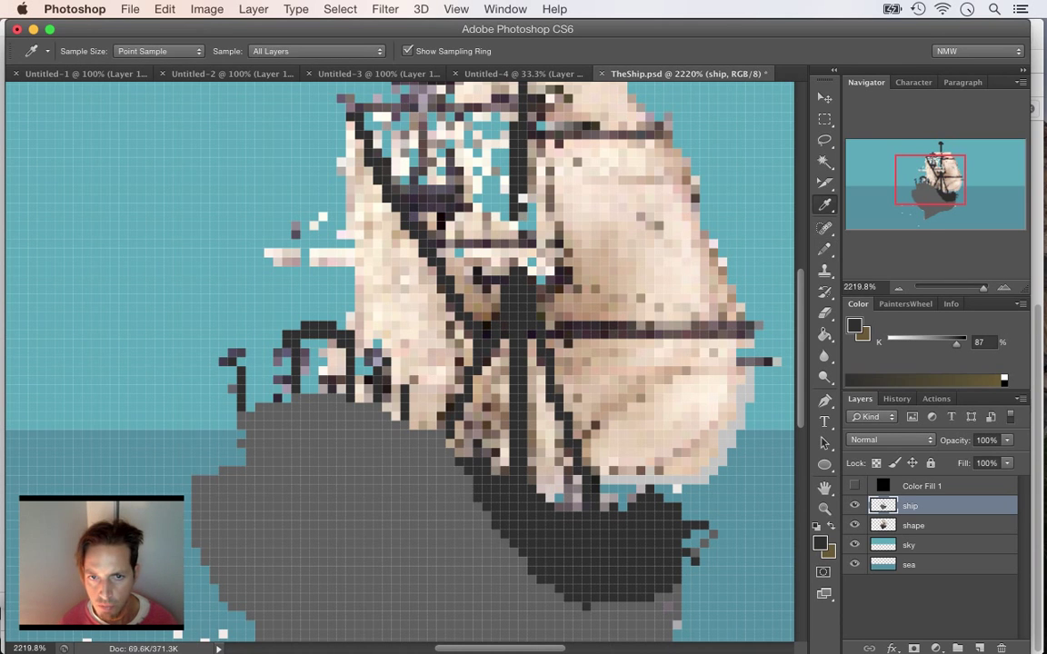
left_click_drag(558, 334, 749, 334)
left_click(749, 334)
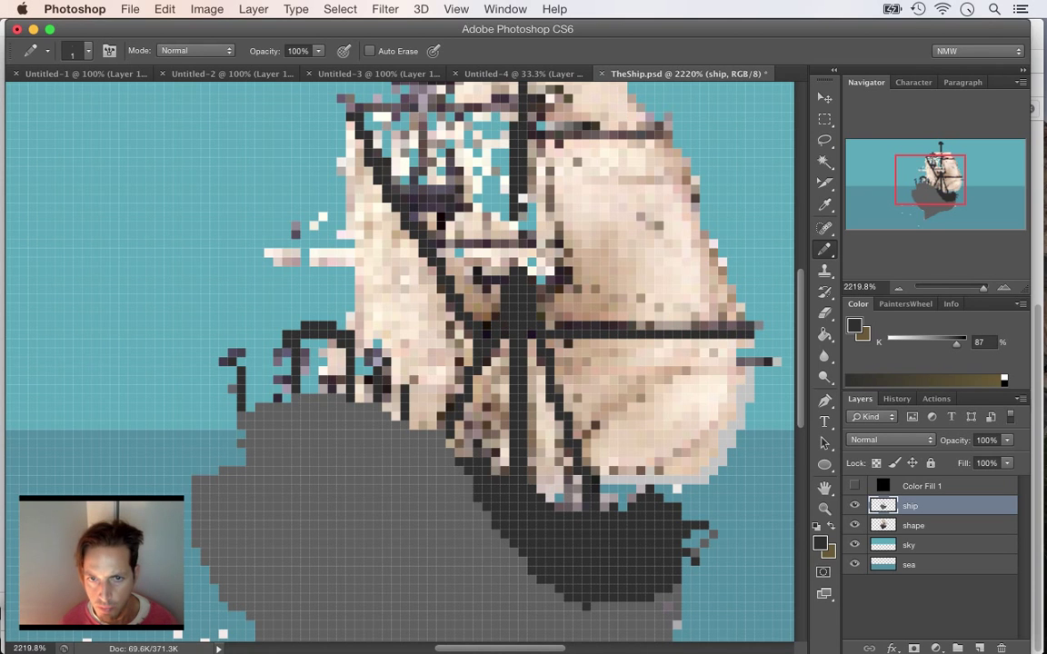
left_click_drag(563, 325, 749, 325)
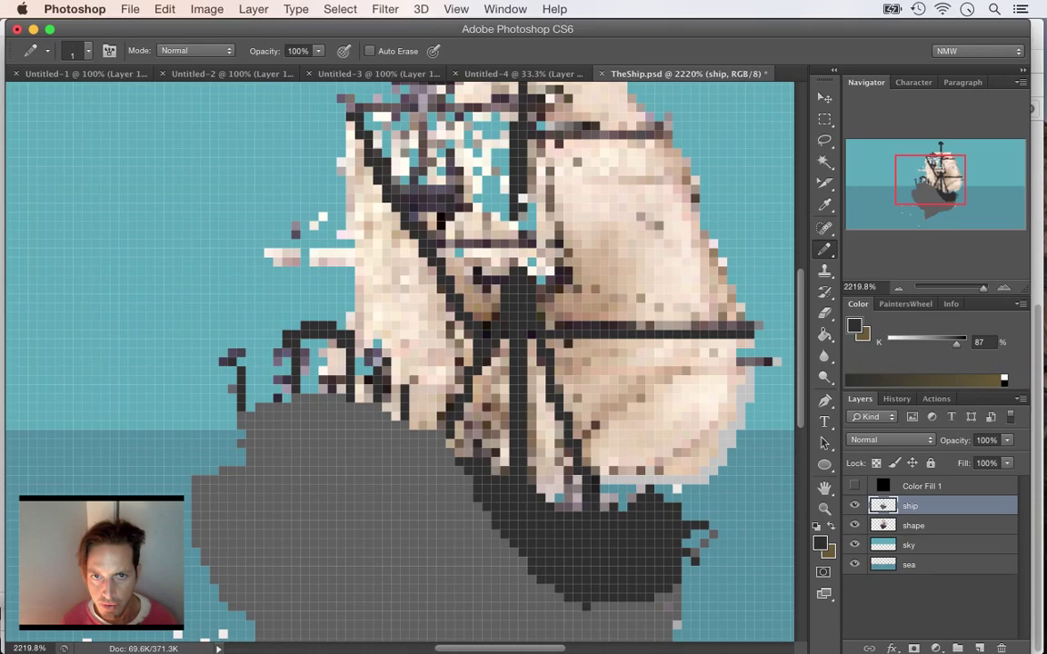
left_click_drag(543, 135, 650, 135)
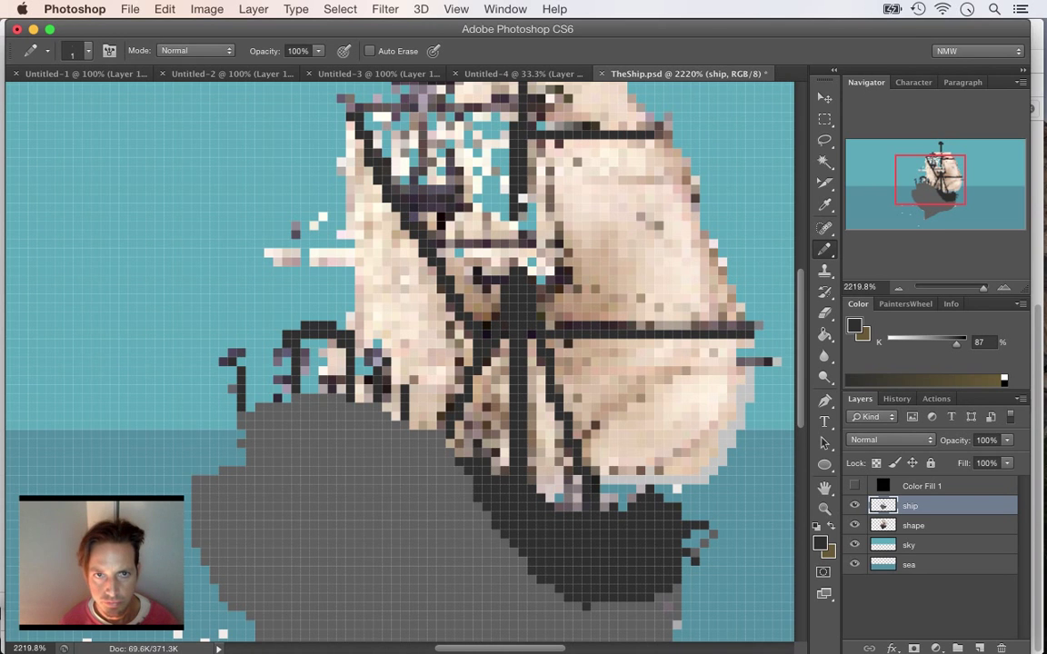
- Resample the K 29% light gray and outline the lower sail along its yard and down beside the slanted rope
scroll(742, 263, "up", 3)
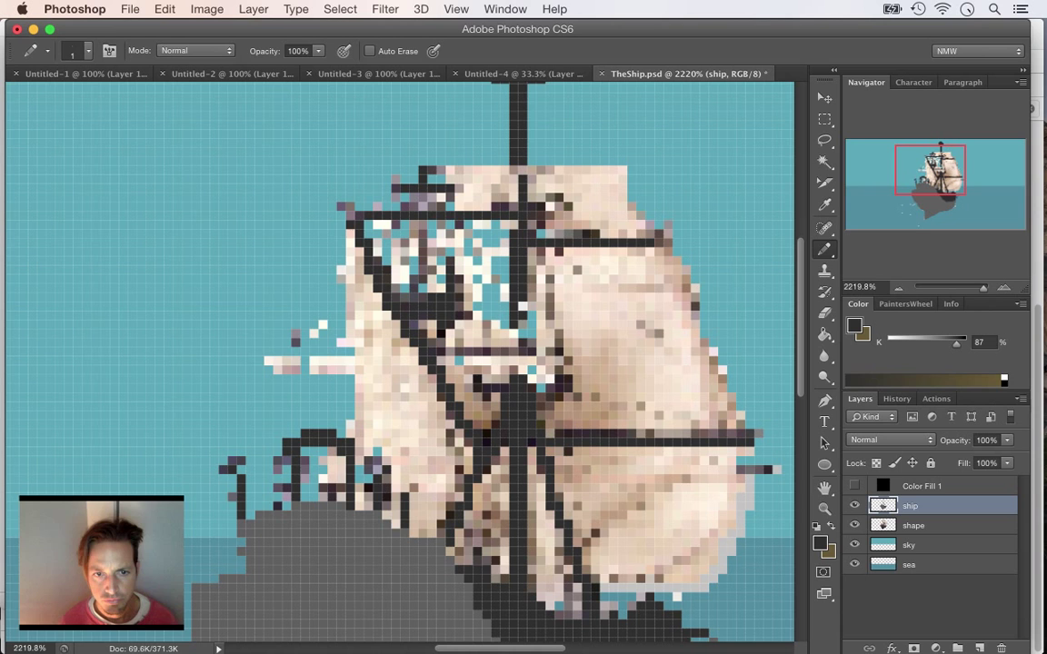
key("i")
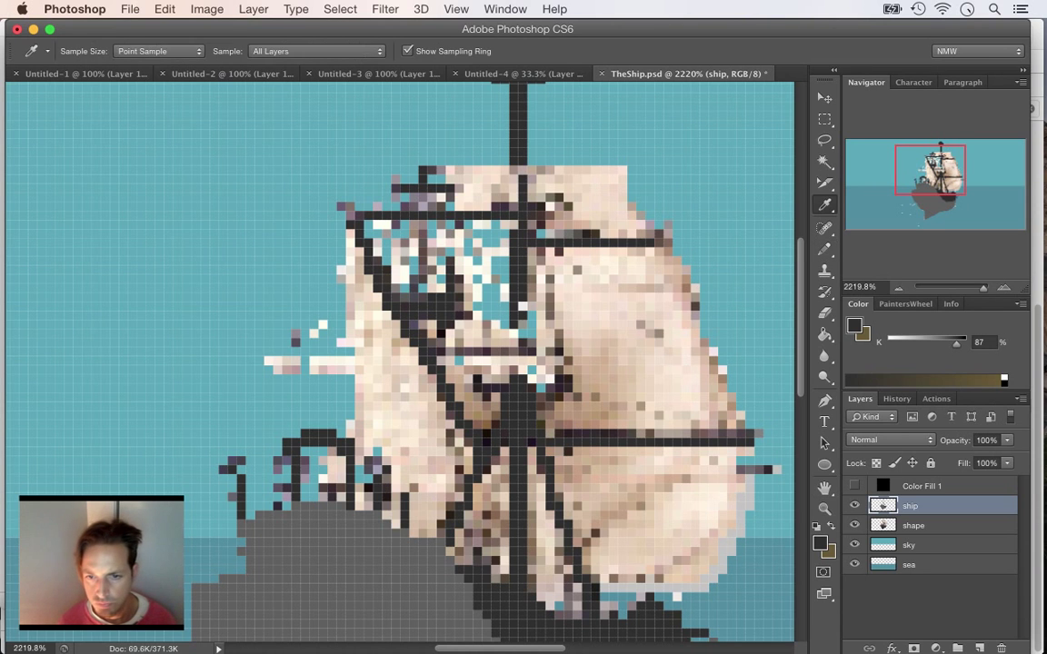
left_click(670, 465)
key("b")
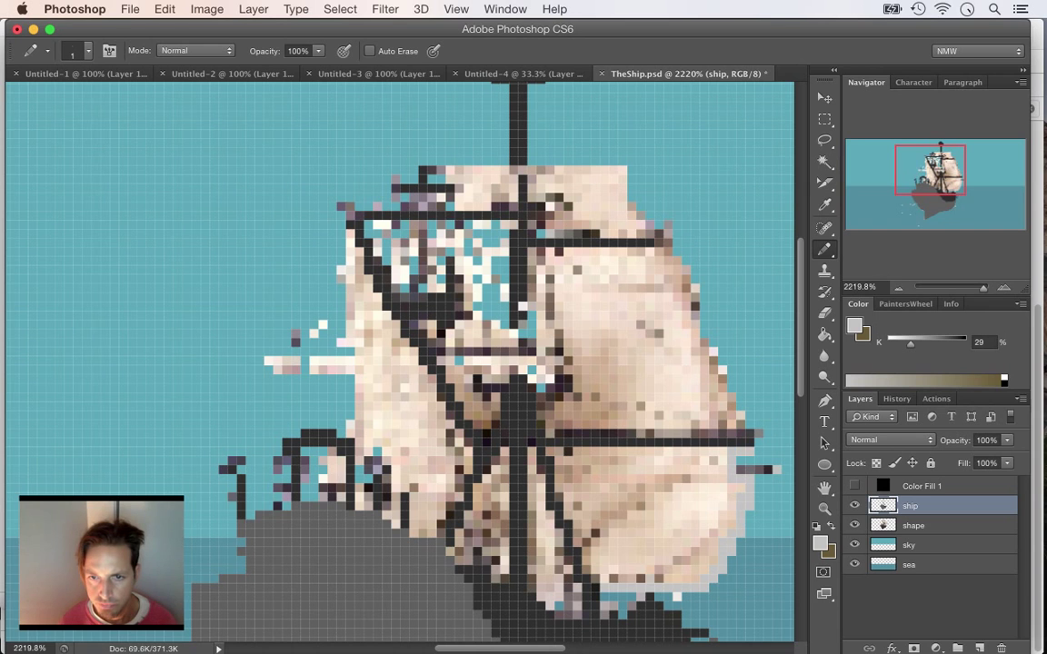
left_click_drag(754, 448, 568, 450)
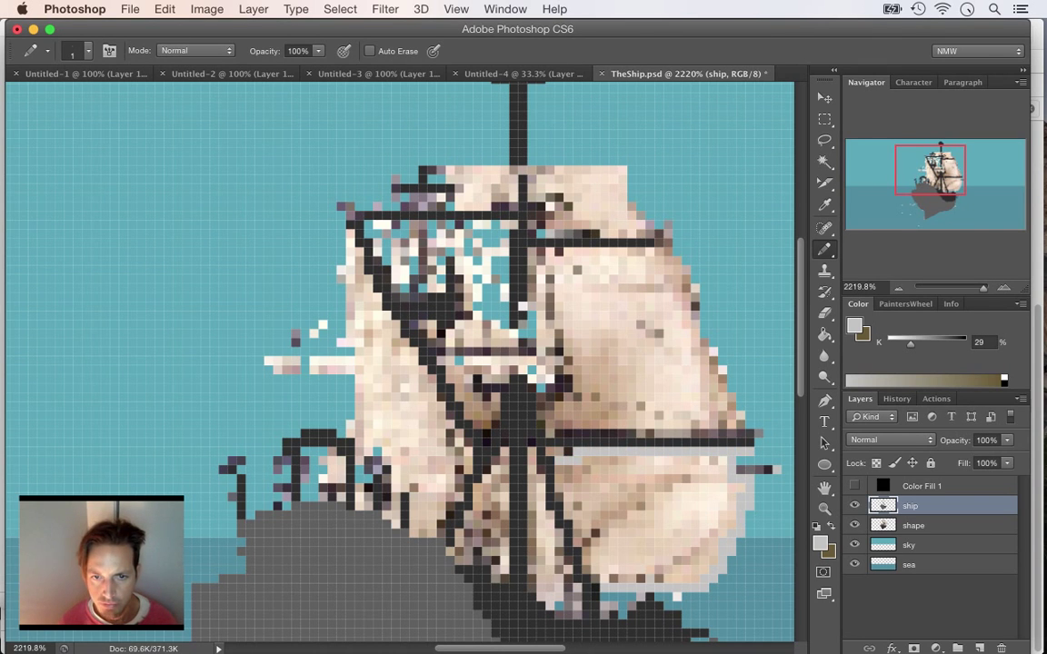
left_click(558, 452)
left_click(550, 451)
left_click(559, 470)
left_click(559, 479)
left_click(559, 488)
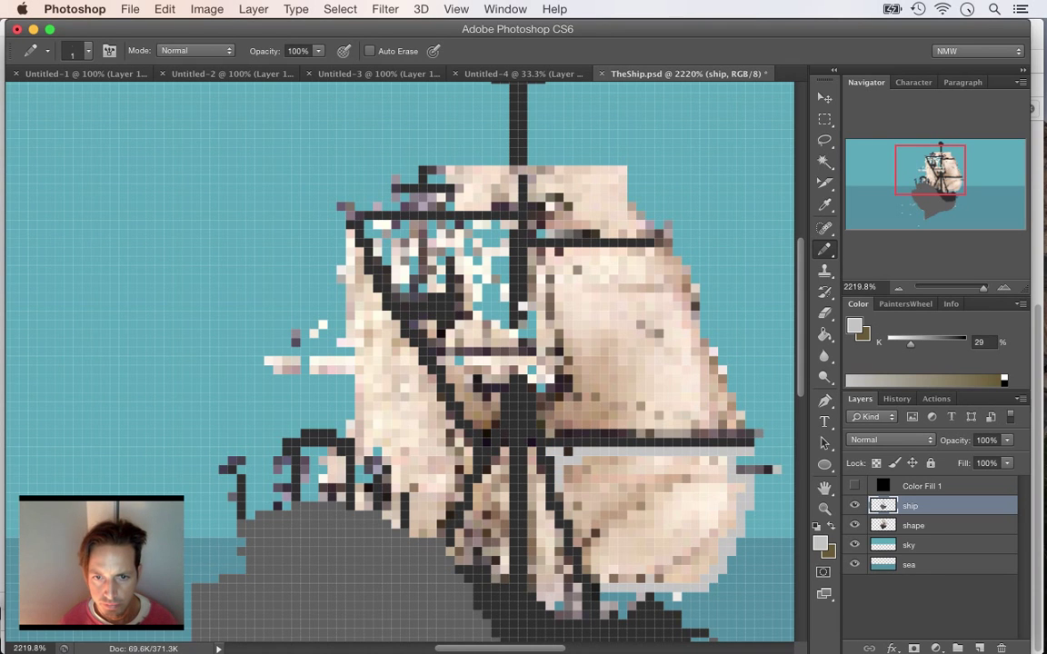
left_click(558, 497)
left_click_drag(568, 508, 587, 560)
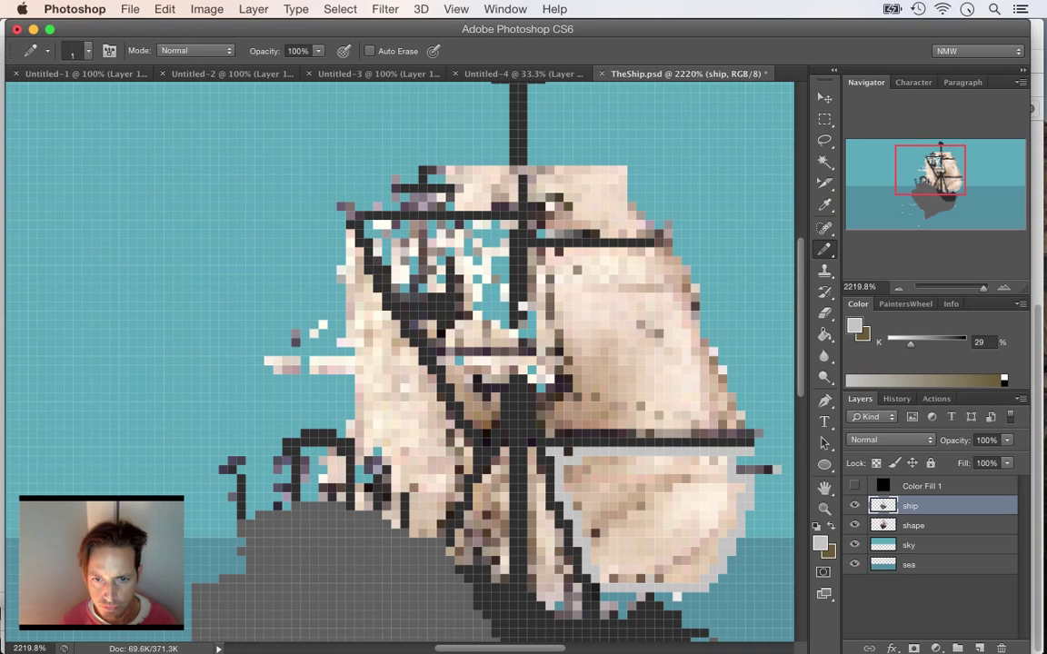
- Fill the inside of the outlined lower sail with the K 29% light gray
key("g")
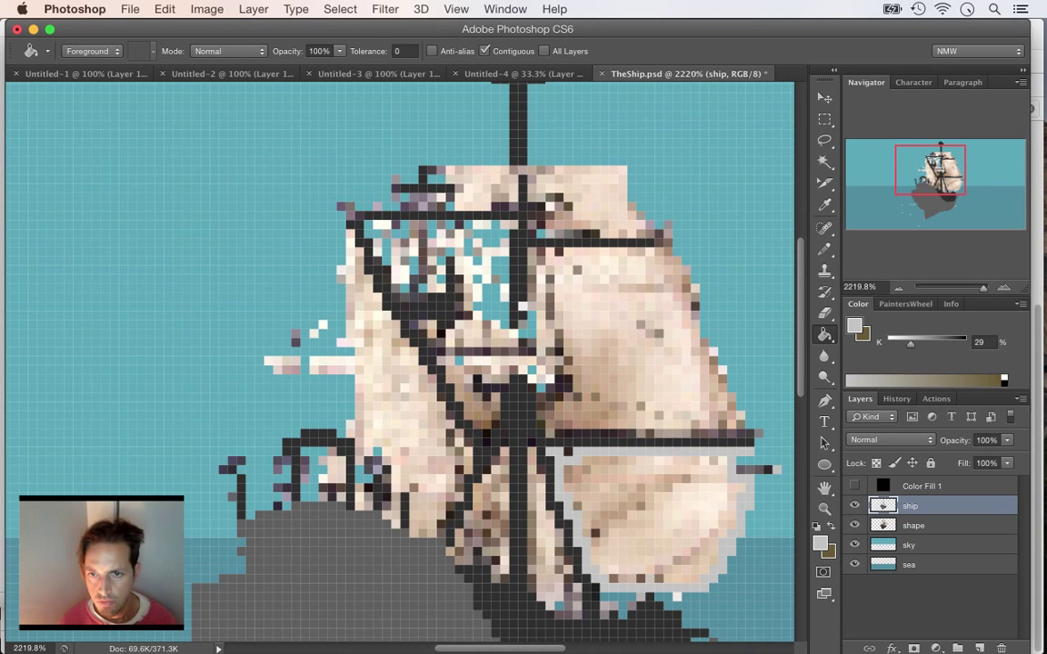
left_click(654, 518)
key("b")
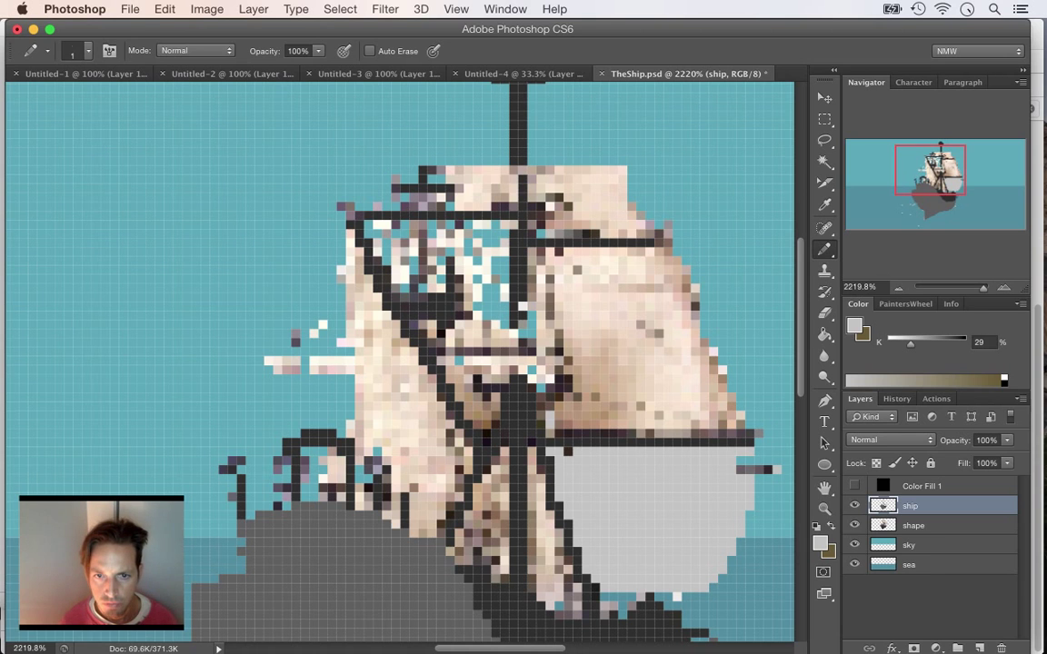
- Outline the large upper sail in light gray along the lower yard, mast side, upper yard and curved outer edge
mouse_move(542, 416)
left_mouse_down()
mouse_move(559, 407)
mouse_move(559, 424)
mouse_move(604, 424)
mouse_move(568, 415)
mouse_move(631, 424)
left_mouse_up()
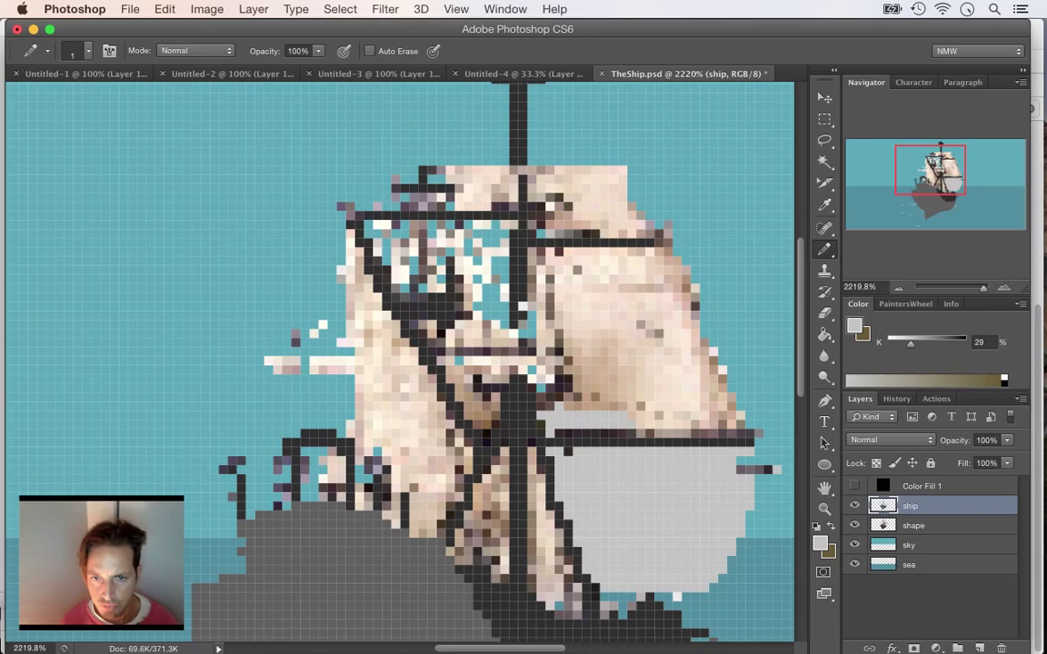
left_click_drag(568, 406, 576, 361)
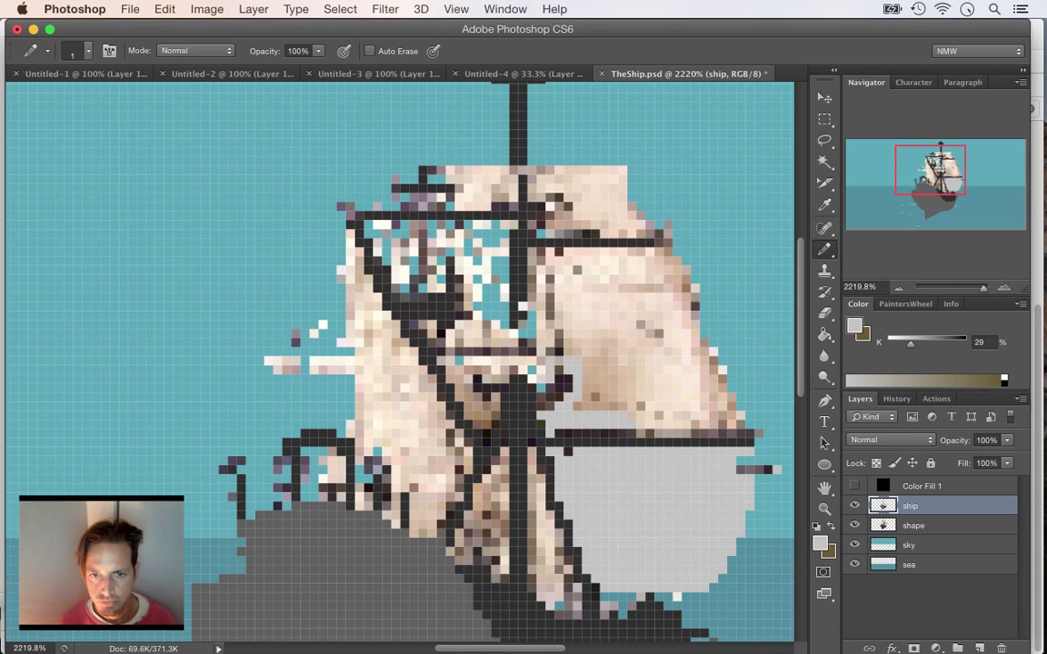
mouse_move(540, 351)
left_mouse_down()
mouse_move(549, 251)
mouse_move(558, 350)
mouse_move(568, 351)
left_mouse_up()
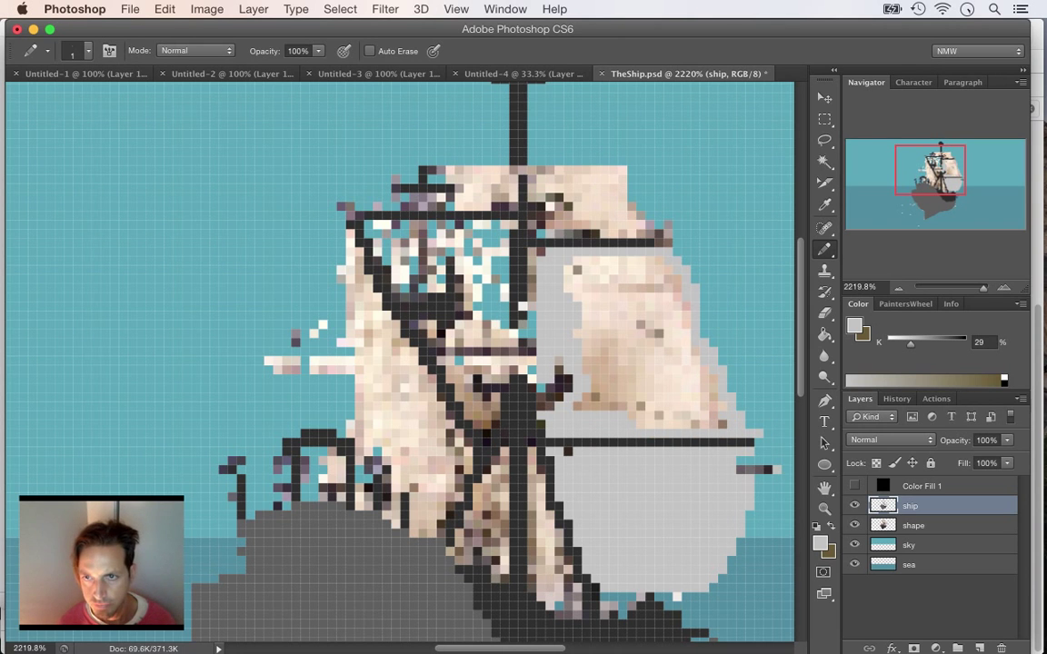
- Paint over the inner end of the short spar beside the lower sail in light gray and undo the last stray strokes
left_click_drag(740, 469, 759, 470)
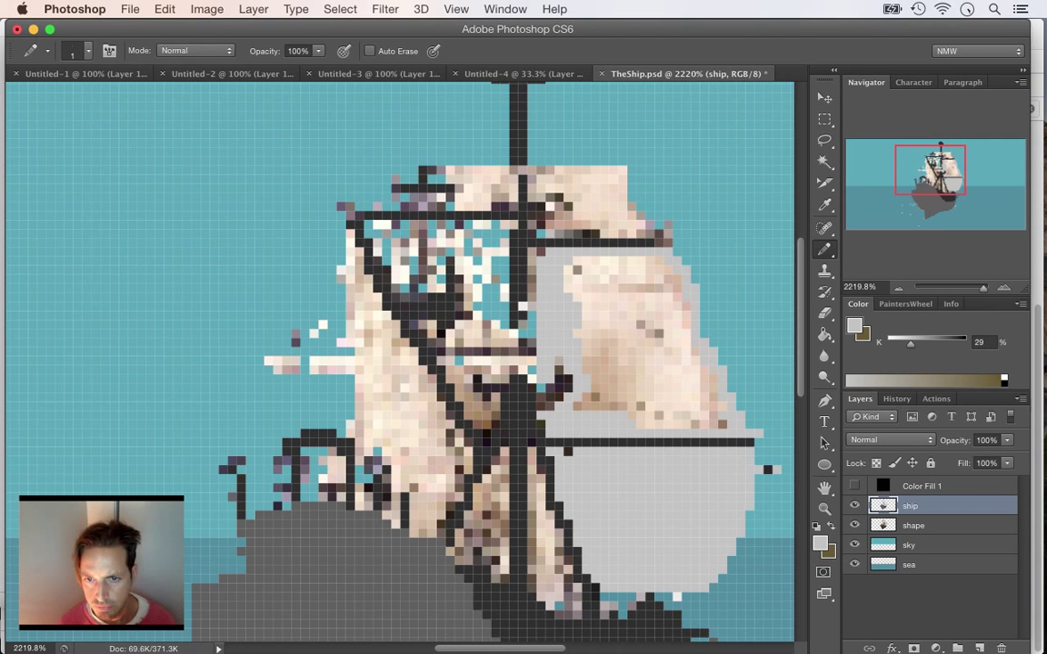
left_click(759, 443)
key("alt+super+z")
key("alt+super+z")
key("alt+super+z")
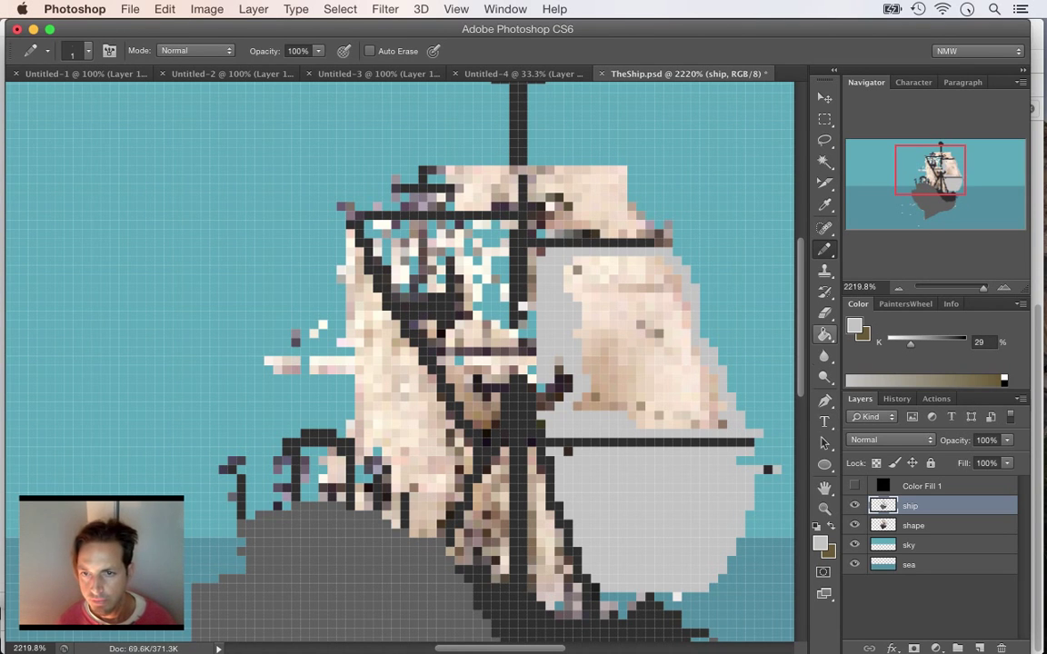
- Fill the outlined upper sail with light gray and redraw the hooked bracket beside the lower masthead in K 87% dark gray
left_click(825, 335)
left_click(635, 338)
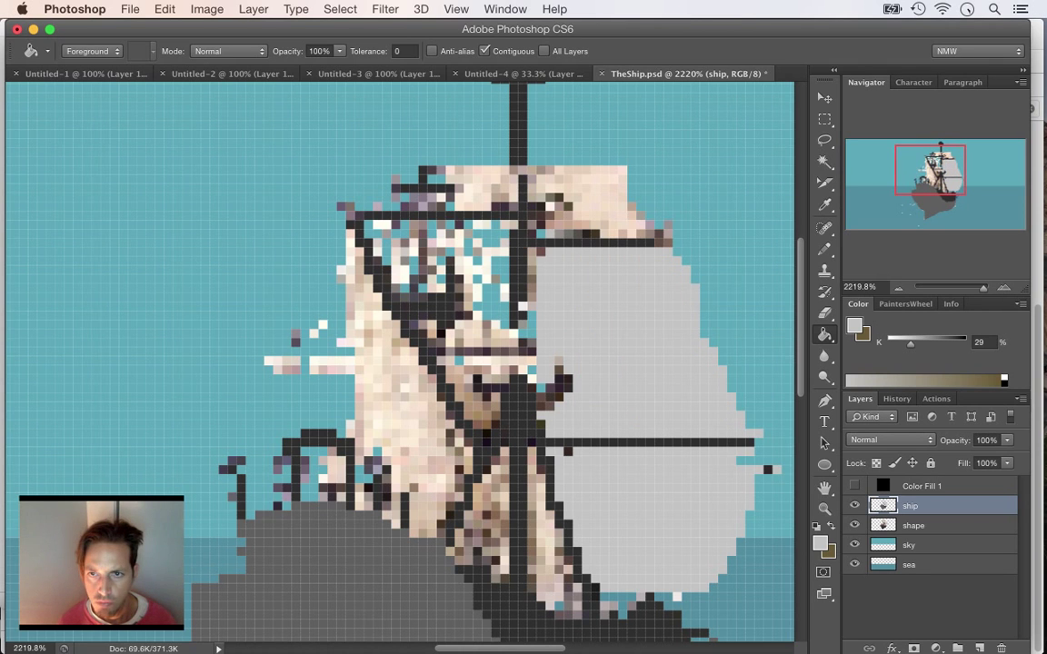
key("b")
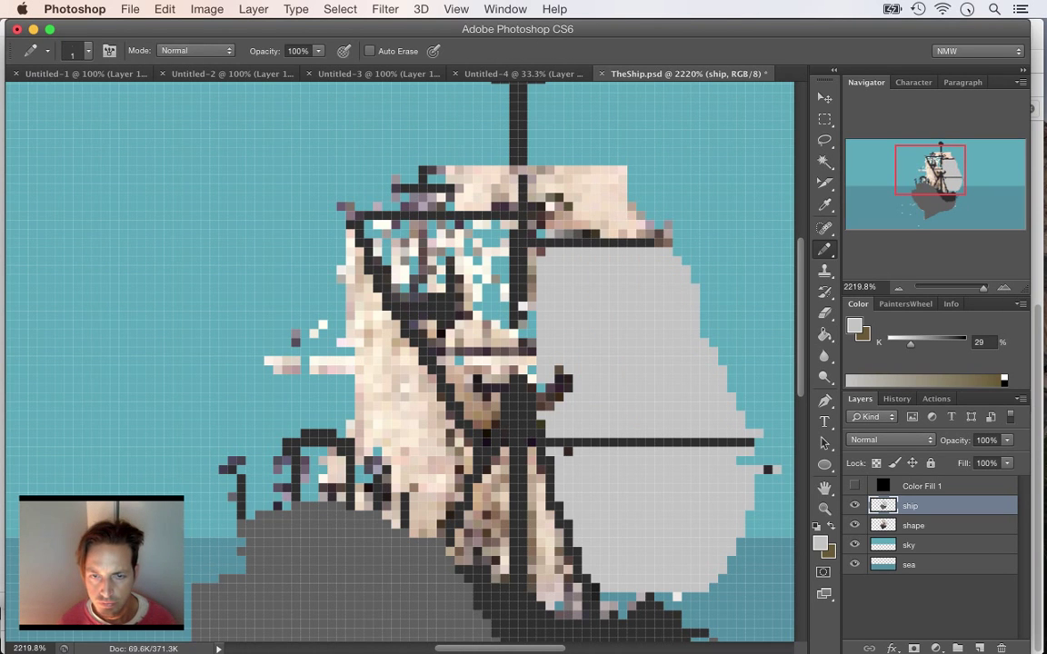
left_click(491, 363, "alt")
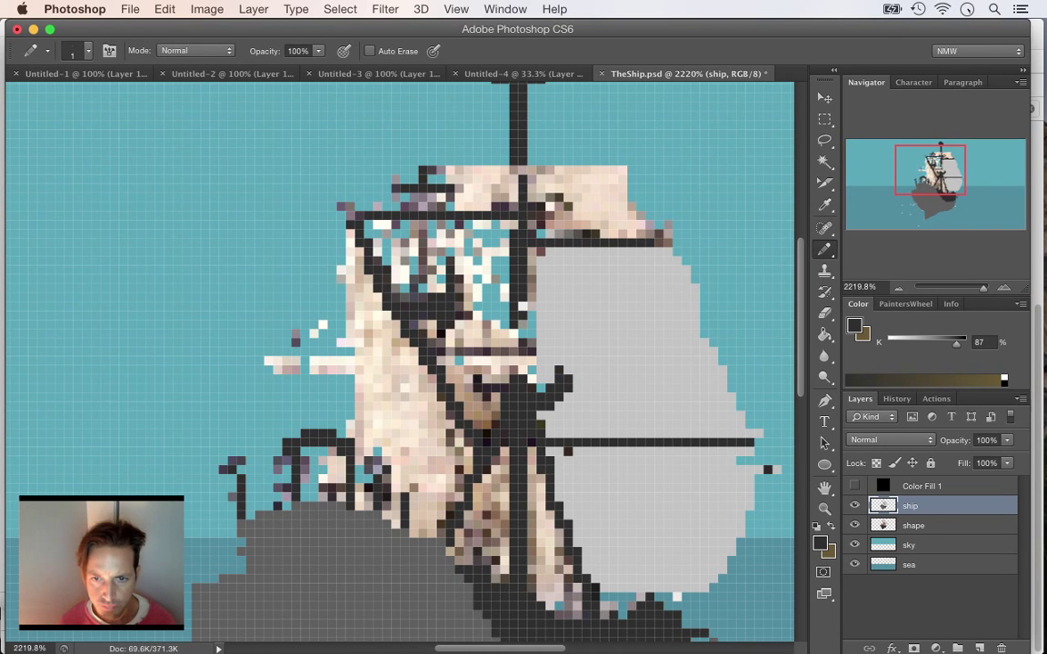
- Paint the strip between the lower mast and the slanted rope K 29% light gray, resampling the K 87% dark gray for touch-ups
left_click(571, 473, "alt")
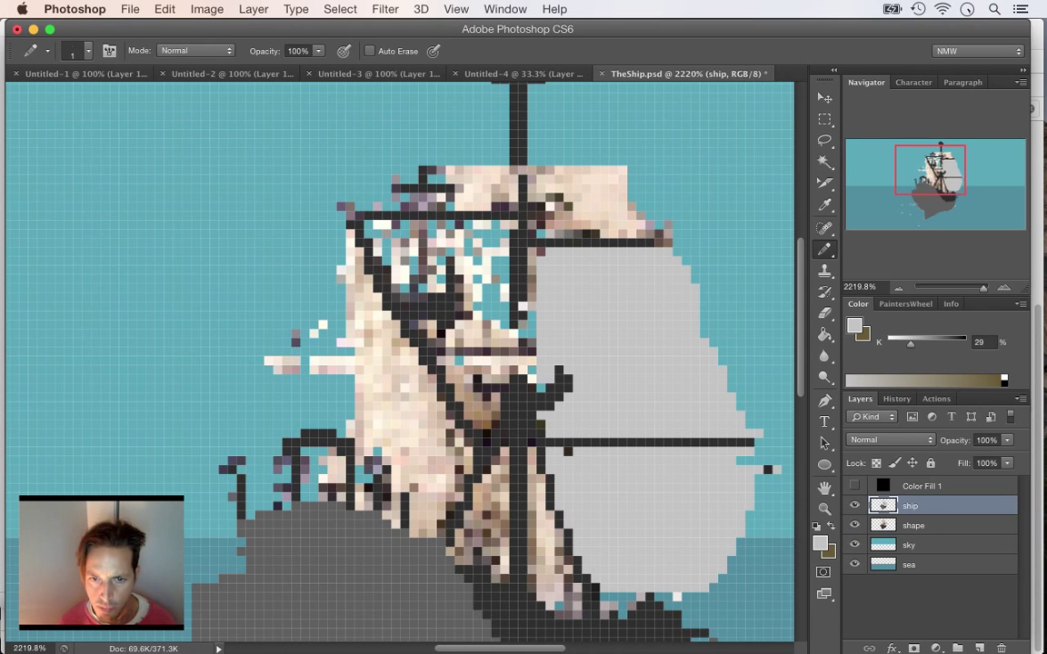
key("i")
left_click(548, 524)
key("b")
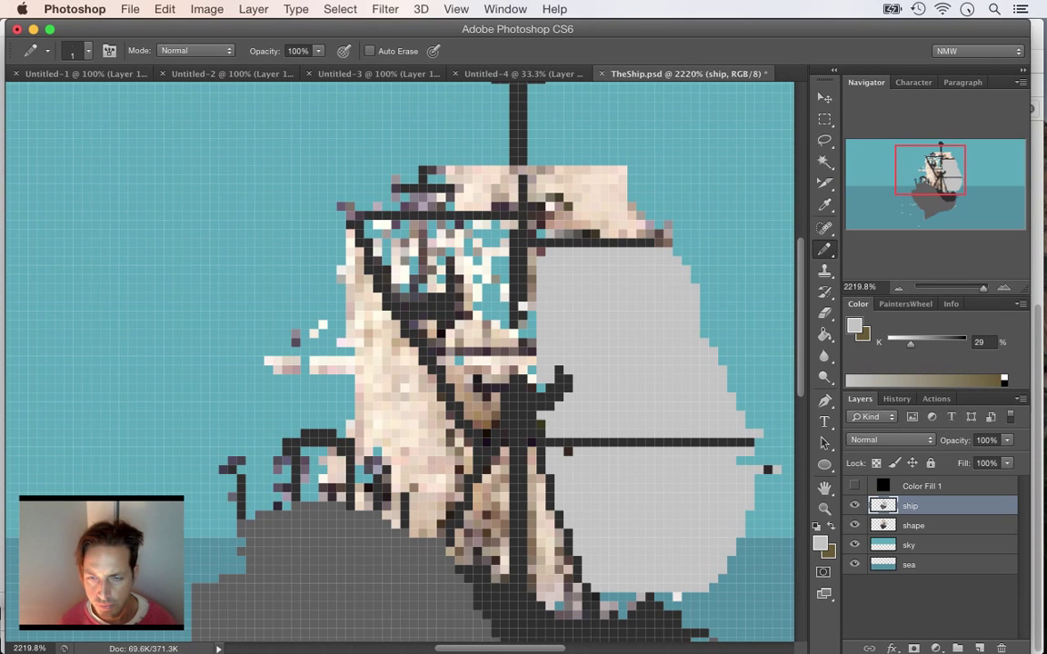
key("i")
left_click(532, 533)
key("b")
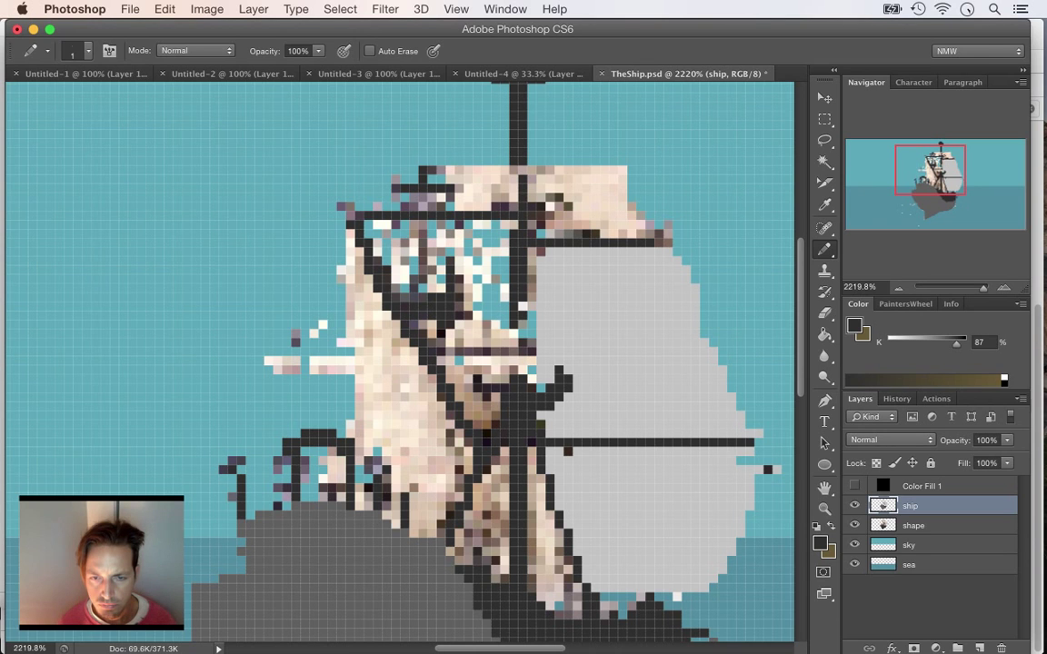
key("i")
left_click(556, 517)
key("b")
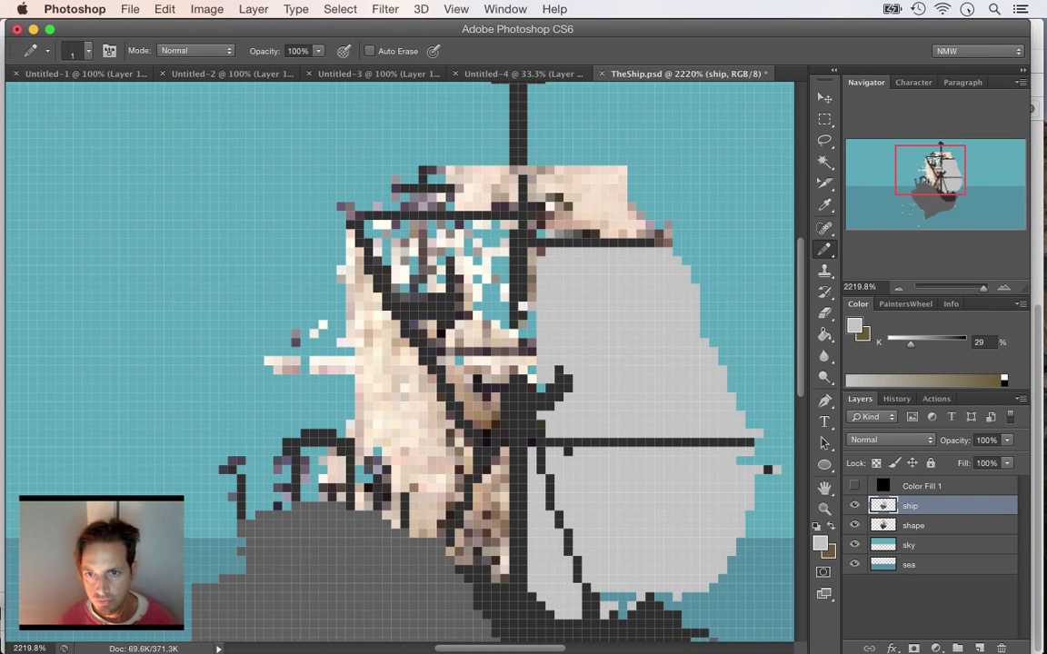
- Paint the area between the lower mast and its slanted rope K 29% light gray, touching up the deck edge in K 87% dark gray
scroll(399, 364, "down", 2)
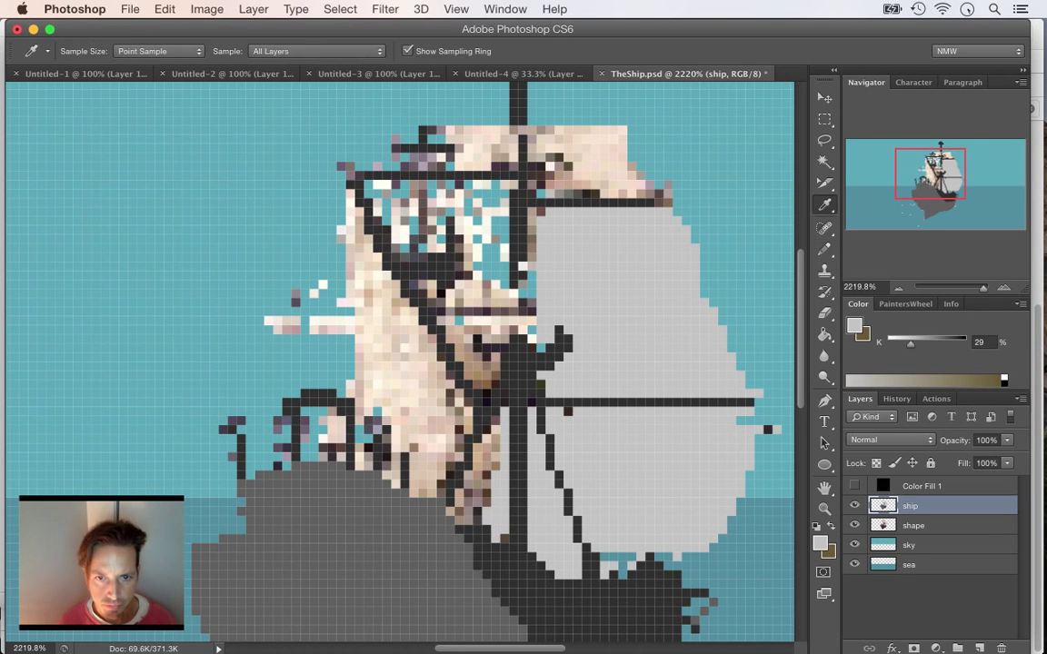
left_click(466, 496, "alt")
left_click(498, 499, "alt")
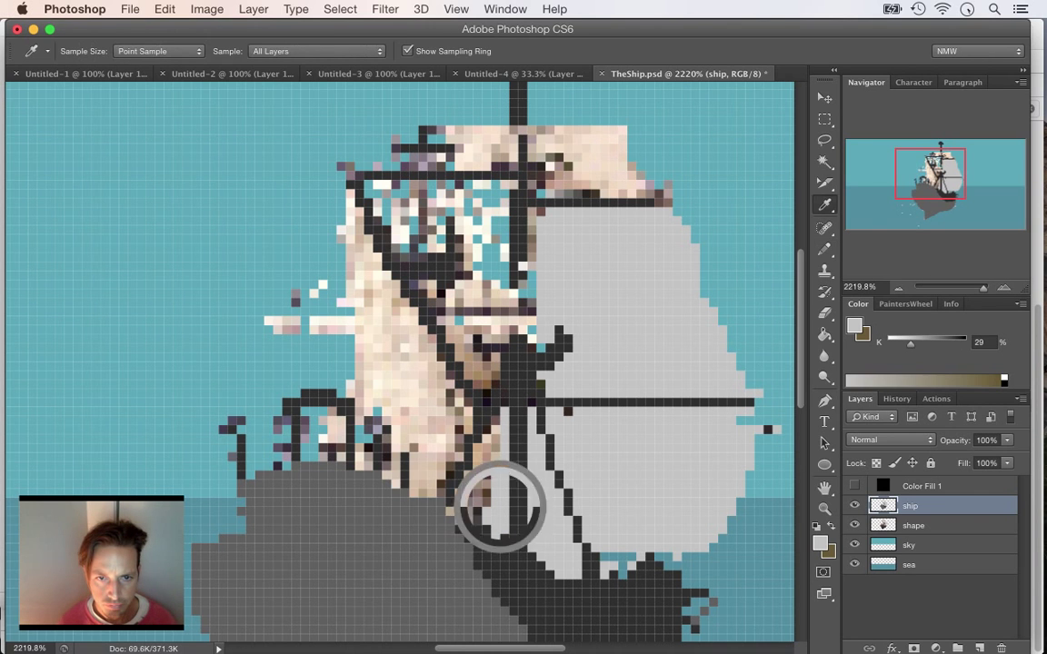
left_click(459, 511)
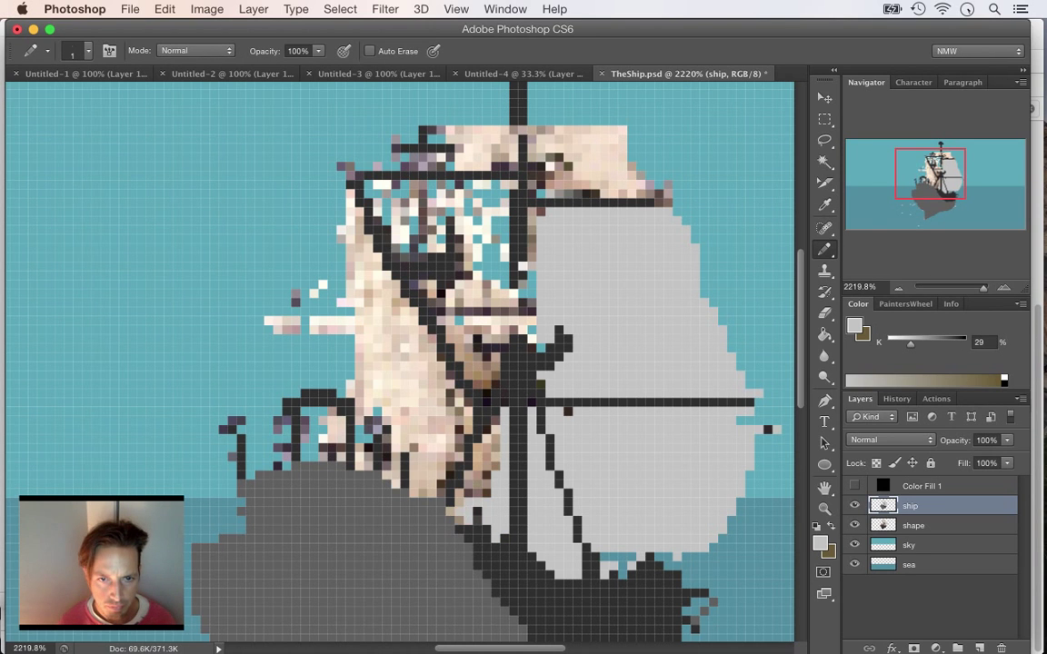
left_click(450, 512)
left_click(459, 521)
left_click(481, 533, "alt")
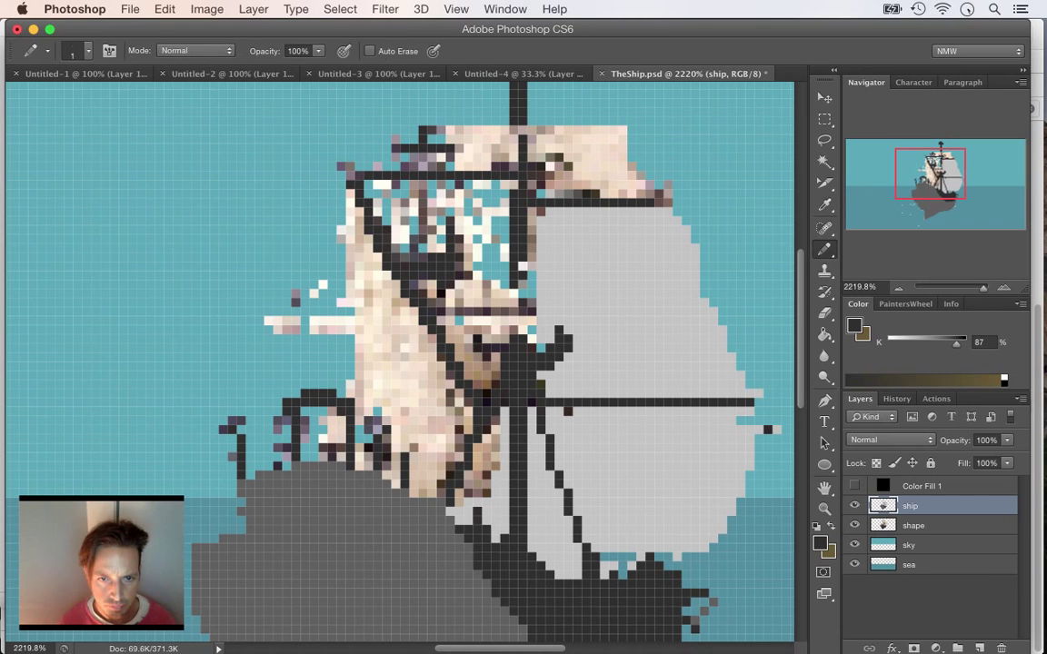
left_click(490, 516, "alt")
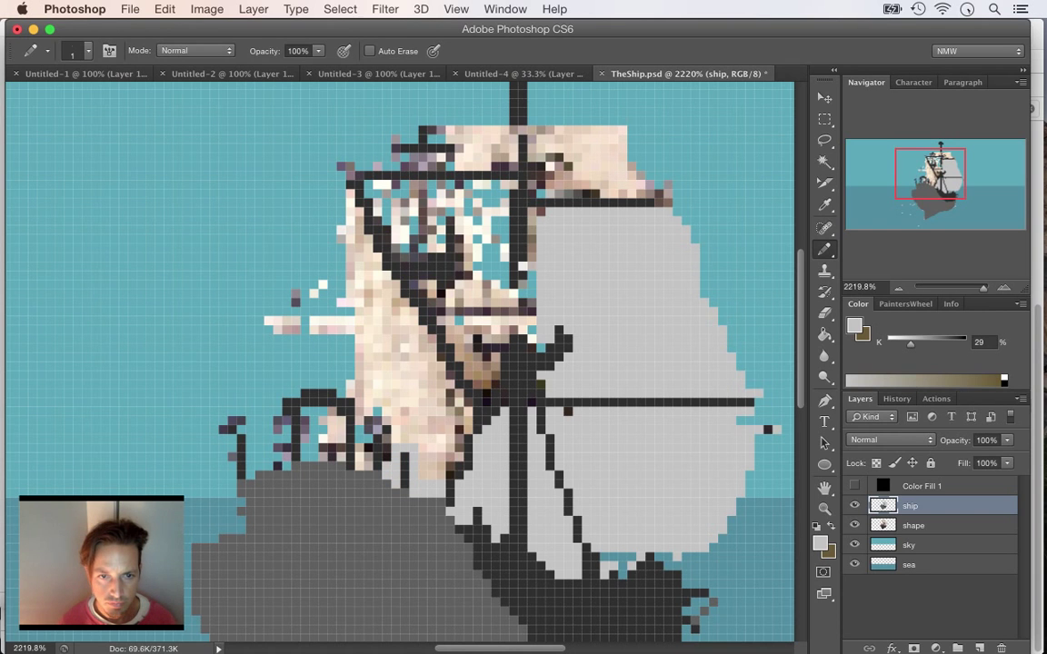
- Outline the left-hand sail in K 29% light gray and repaint its projecting spar with a short upright and a diagonal stay
mouse_move(423, 474)
left_mouse_down()
mouse_move(450, 465)
mouse_move(467, 402)
left_mouse_up()
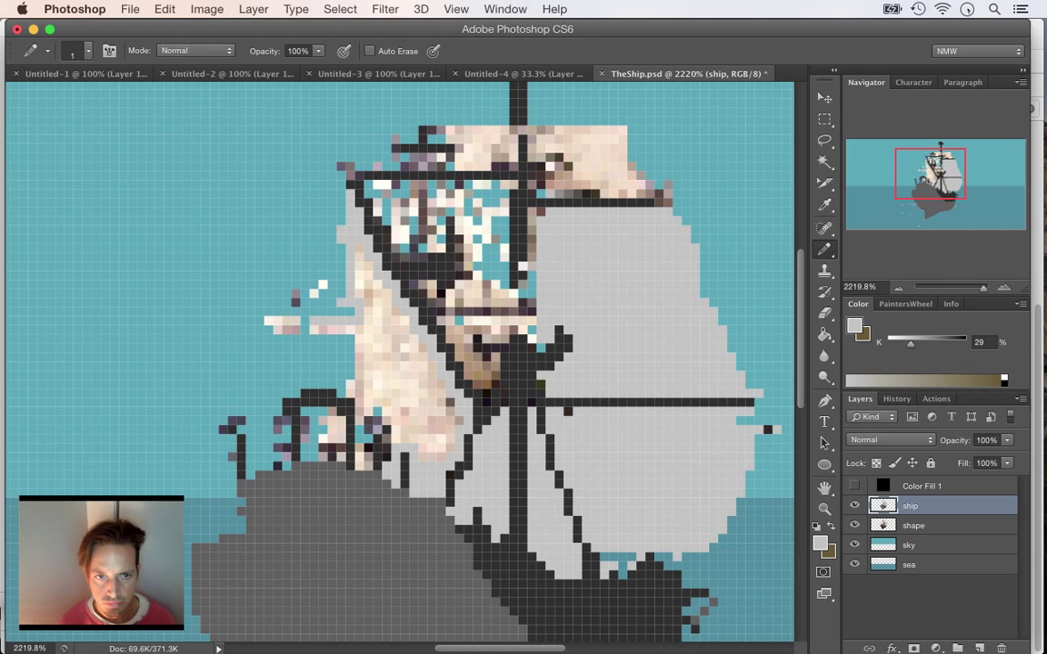
mouse_move(313, 321)
left_mouse_down()
mouse_move(269, 321)
mouse_move(314, 330)
left_mouse_up()
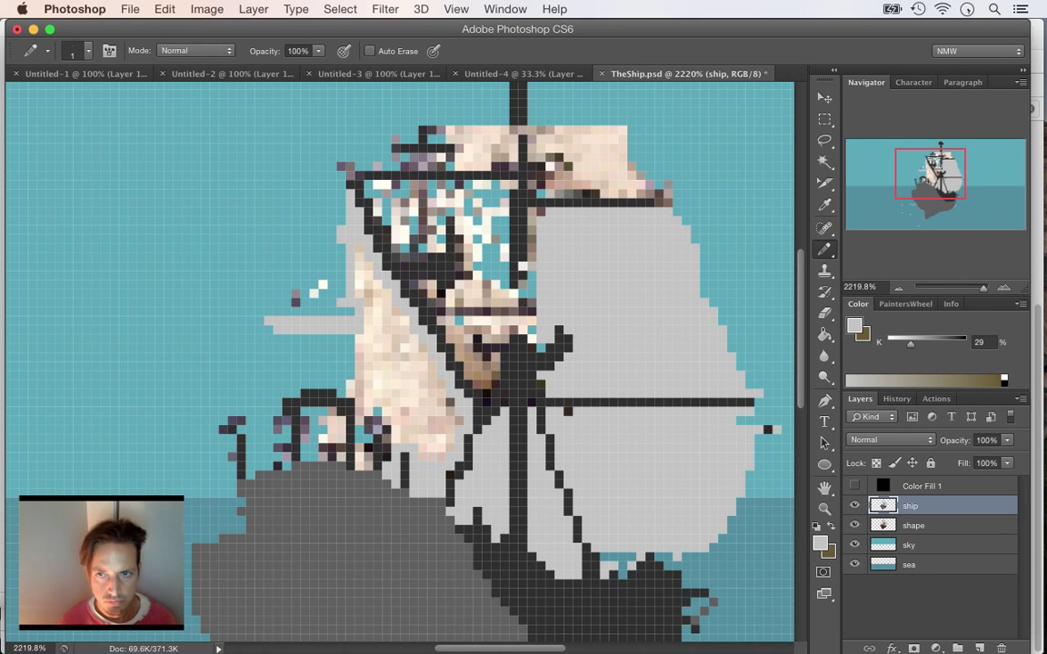
left_click_drag(297, 291, 296, 312)
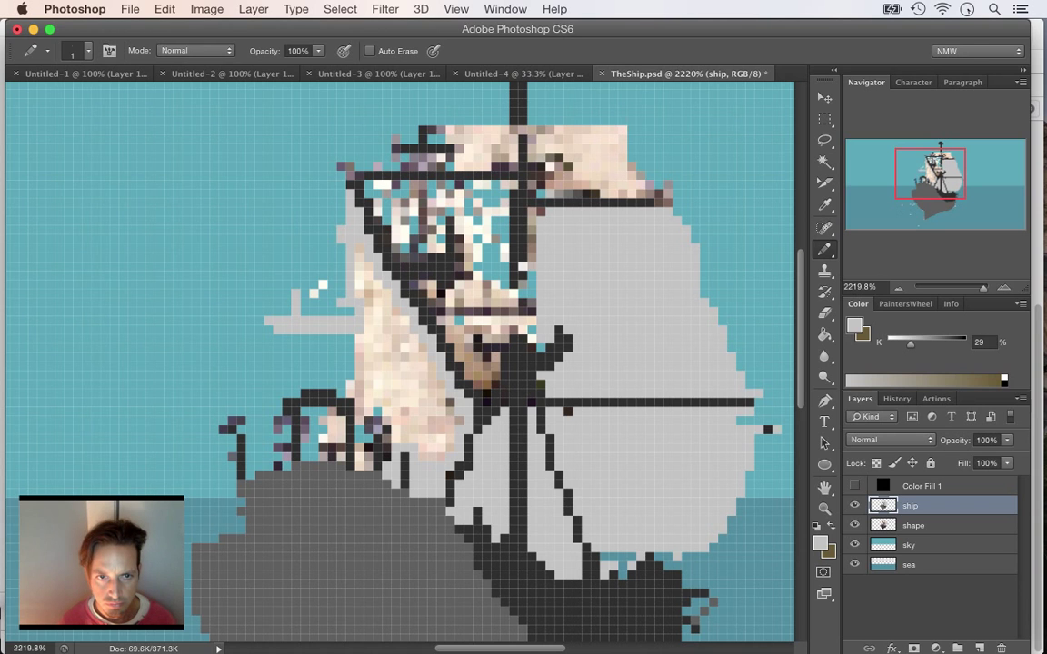
left_click(314, 293)
left_click(305, 302)
left_click(323, 284)
left_click(333, 275)
left_click(341, 266)
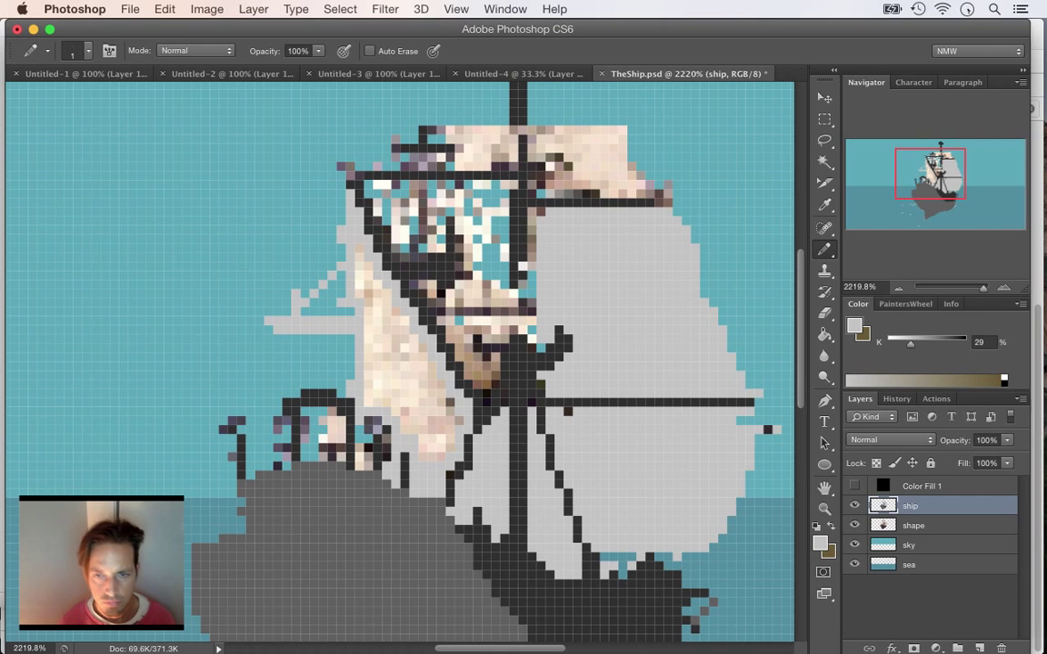
- Fill the interior of the outlined left-hand sail with K 29% light gray, returning to the Pencil tool
key("g")
left_click(396, 354)
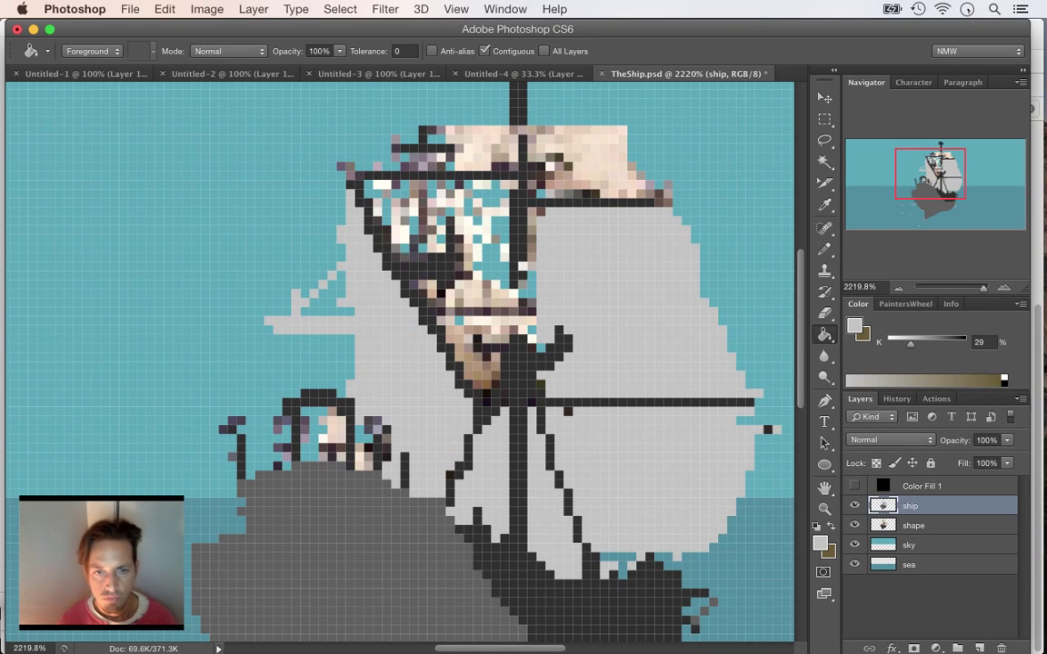
key("b")
key("b")
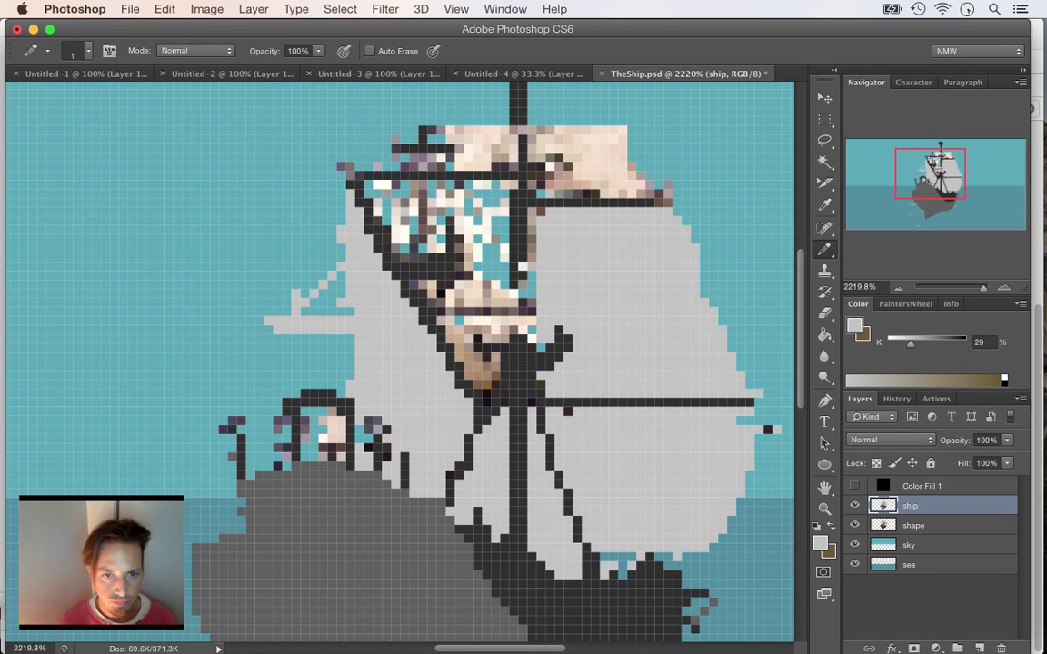
- Repaint the deck posts beside the arched railing K 87% dark gray and the gap under the arch K 29% light gray
left_click(347, 409, "alt")
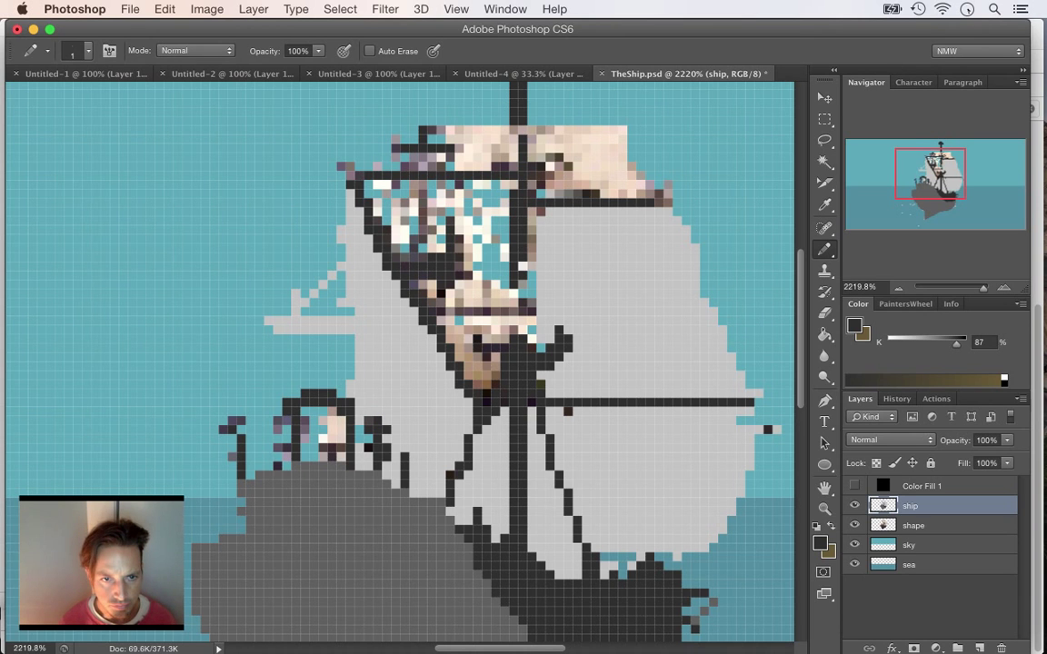
key("alt")
left_click(328, 358, "alt")
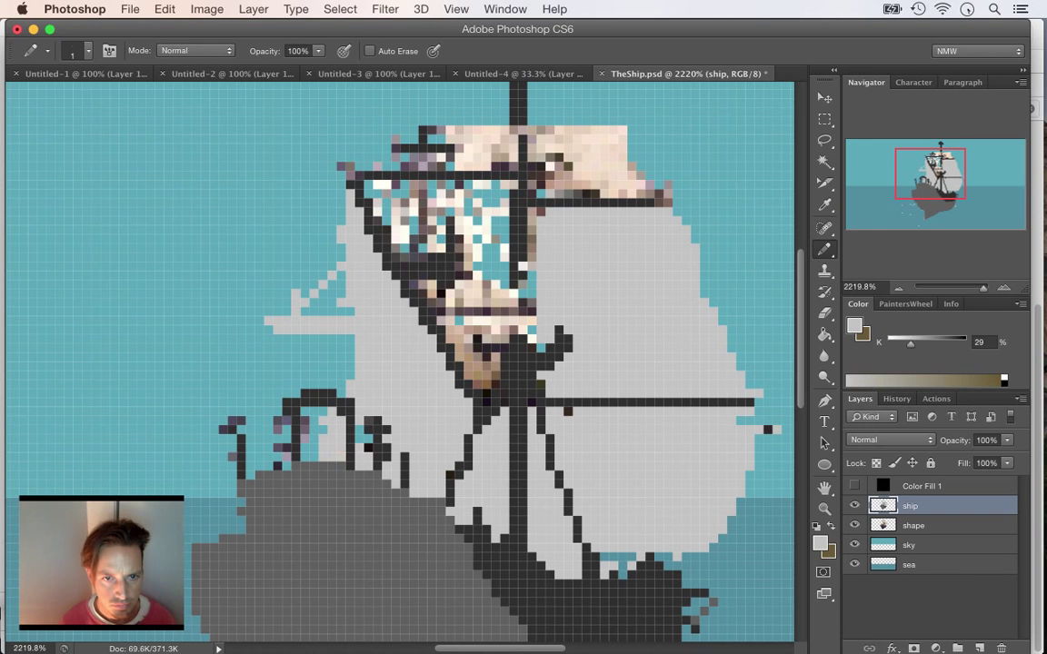
left_click(341, 448)
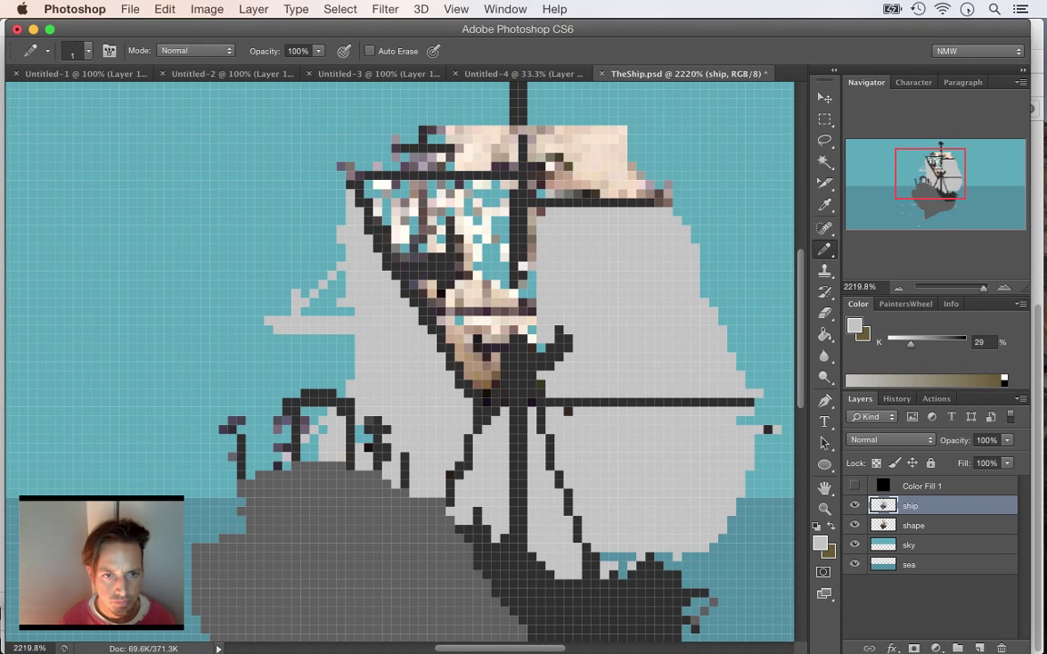
key("i")
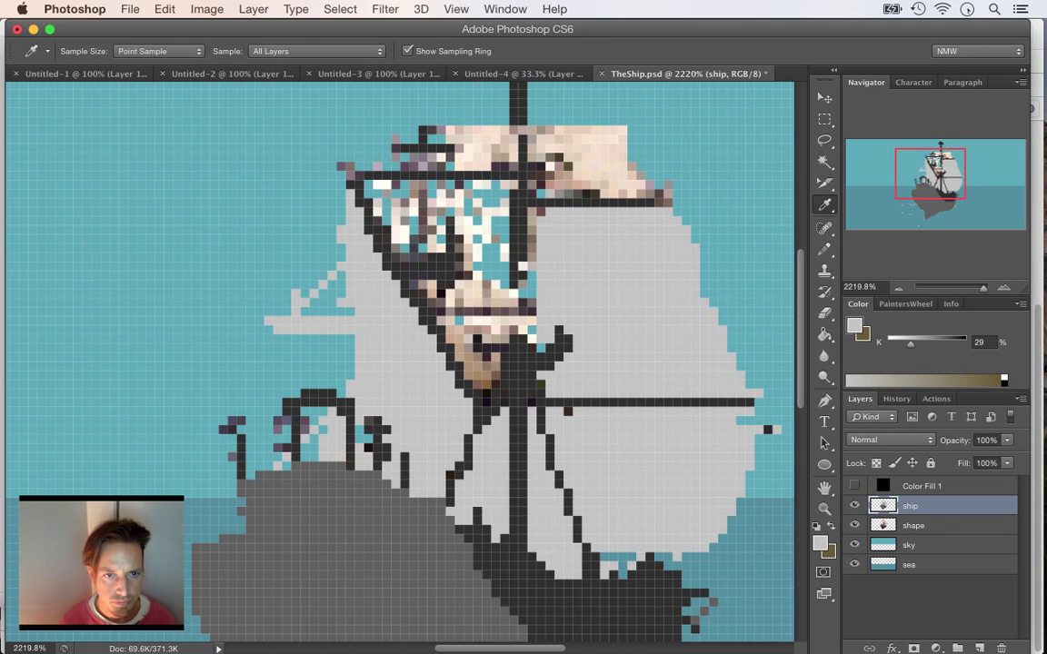
left_click(301, 407, "alt")
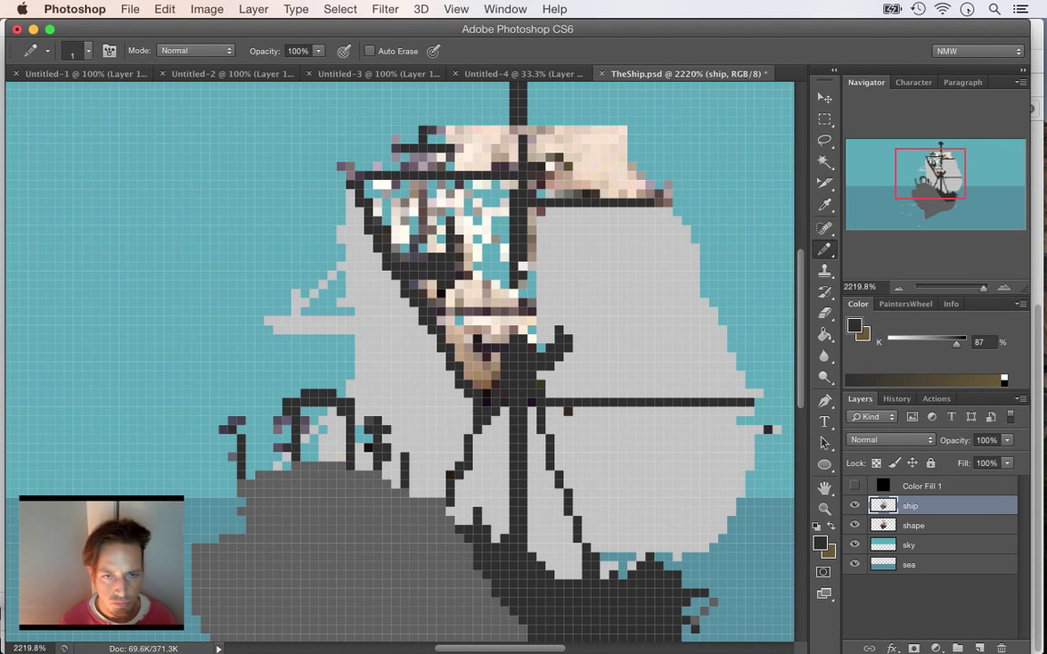
- Paint the brown wedge between the long slanted rope and the lower masthead K 29% light gray
key("i")
left_click(434, 338)
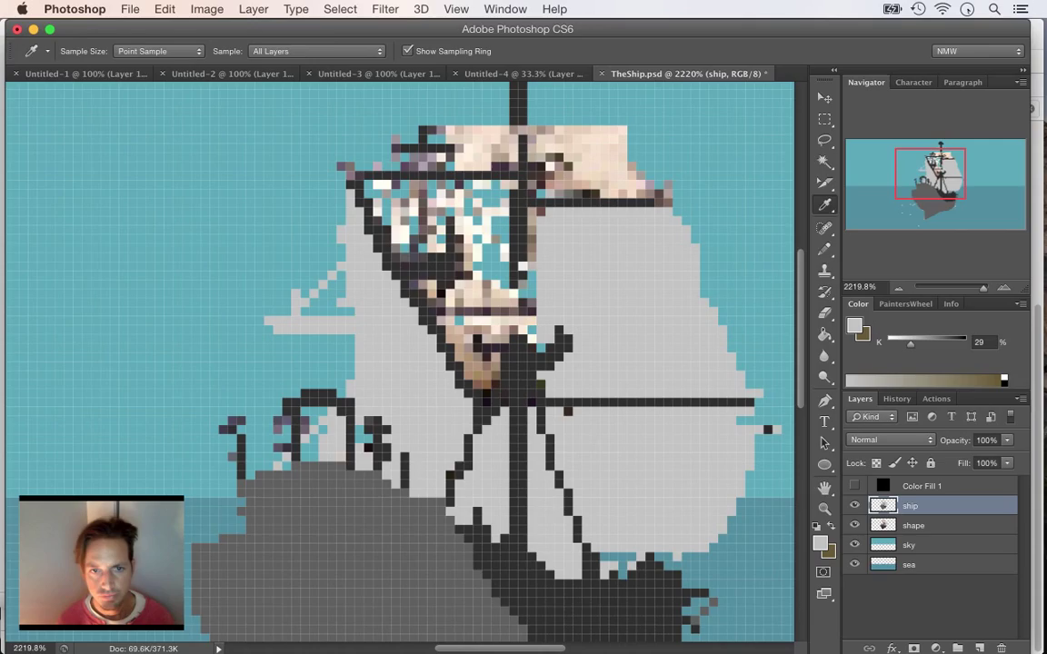
key("b")
mouse_move(495, 375)
left_mouse_down()
mouse_move(495, 366)
mouse_move(478, 375)
mouse_move(477, 357)
mouse_move(427, 297)
mouse_move(446, 304)
left_mouse_up()
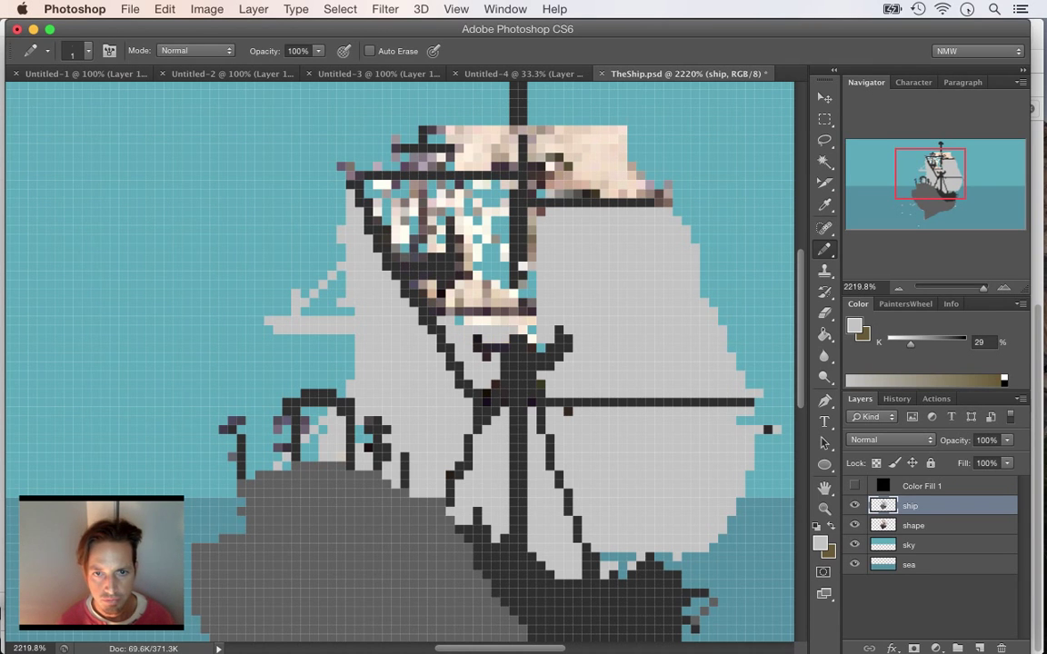
- Paint the leftover pixels in the mast gap above the lower masthead light gray, working up along the patch's inner edge
left_click(531, 339)
left_click(522, 330)
left_click(522, 321)
left_click(532, 320)
left_click(523, 311)
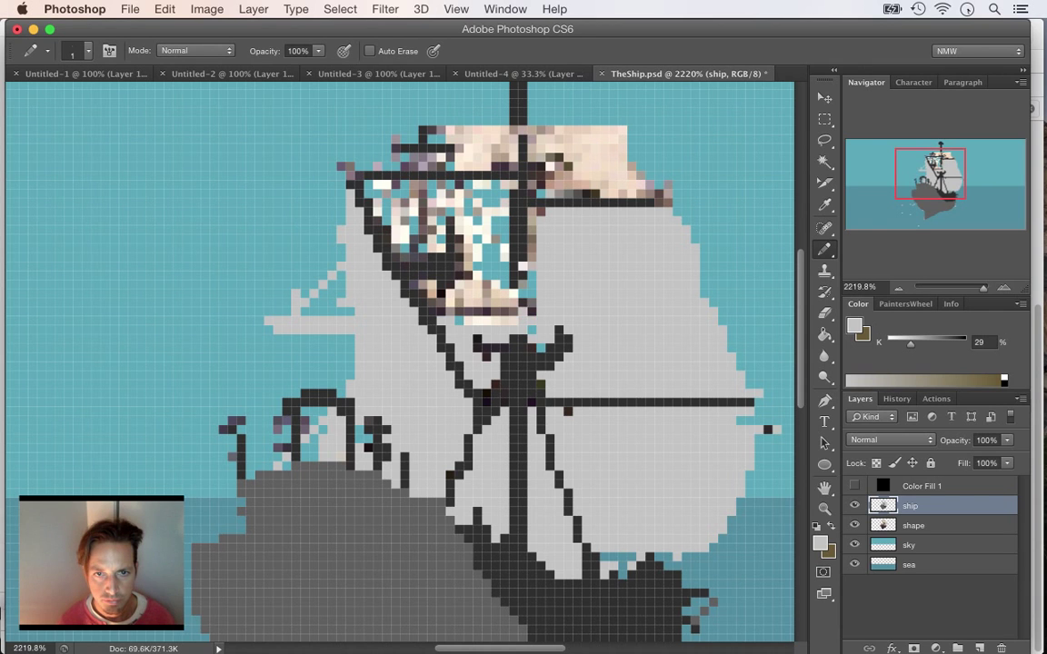
left_click(531, 312)
left_click(523, 303)
left_click(532, 303)
left_click(513, 294)
left_click(505, 293)
left_click(495, 293)
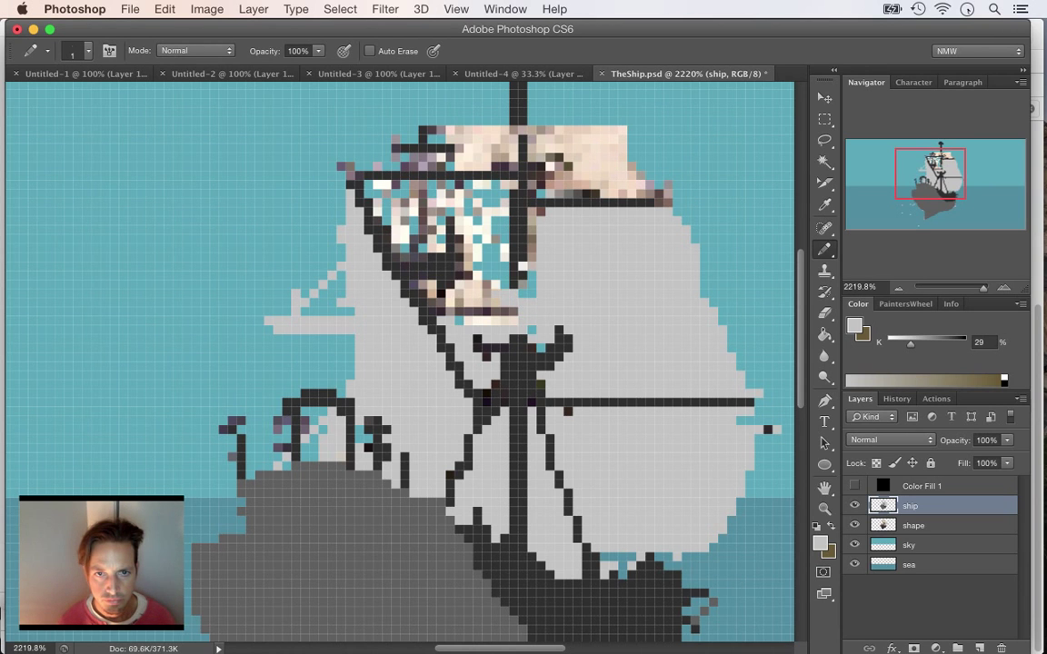
- Cover the rest of the beige patch above the lower masthead and the strip above the upper yard in light gray
left_click(495, 284)
left_click(486, 284)
left_click(477, 284)
left_click(477, 275)
left_click(468, 284)
left_click(459, 284)
mouse_move(450, 294)
left_mouse_down()
mouse_move(450, 312)
mouse_move(477, 294)
mouse_move(477, 312)
mouse_move(514, 321)
left_mouse_up()
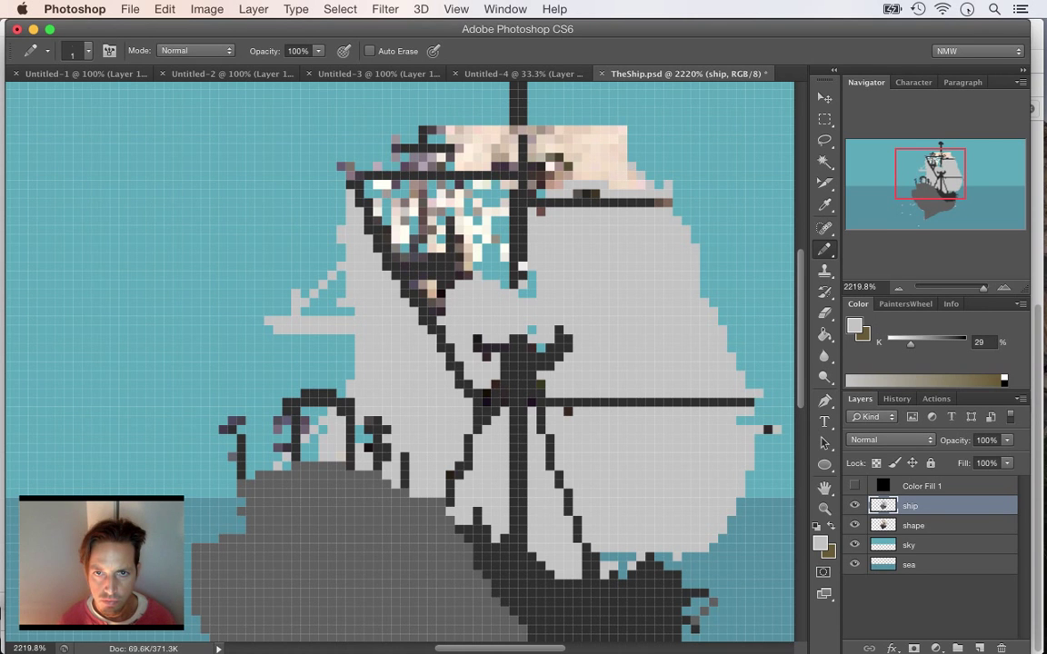
- Repaint the upper yard's outer end K 87% dark gray and outline the topsail up to the masthead in K 29% light gray
left_click(644, 198, "alt")
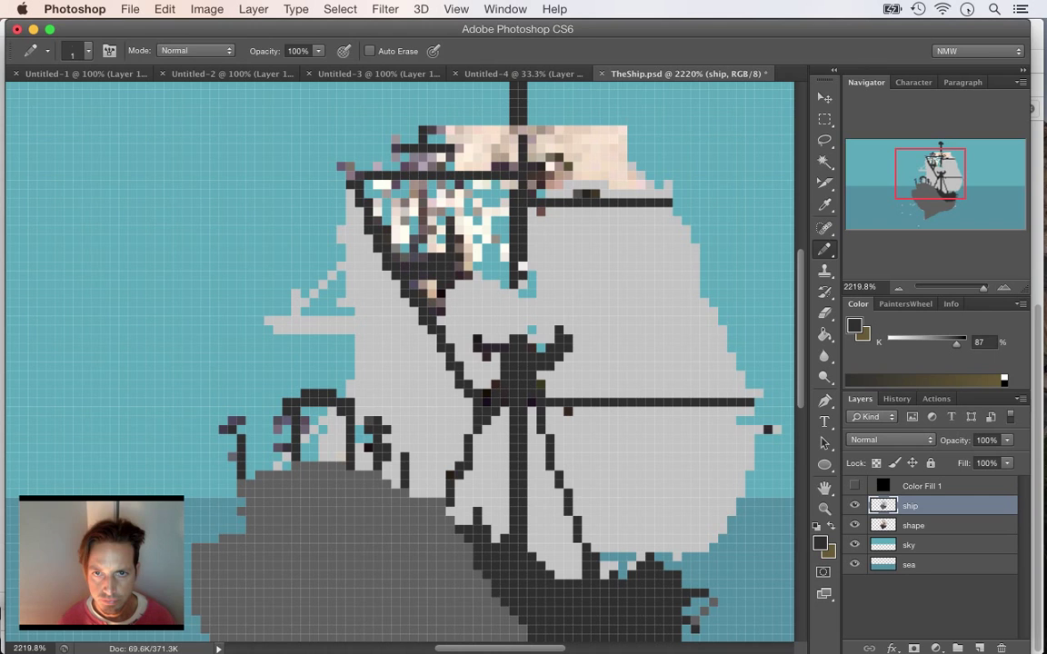
left_click(589, 178, "alt")
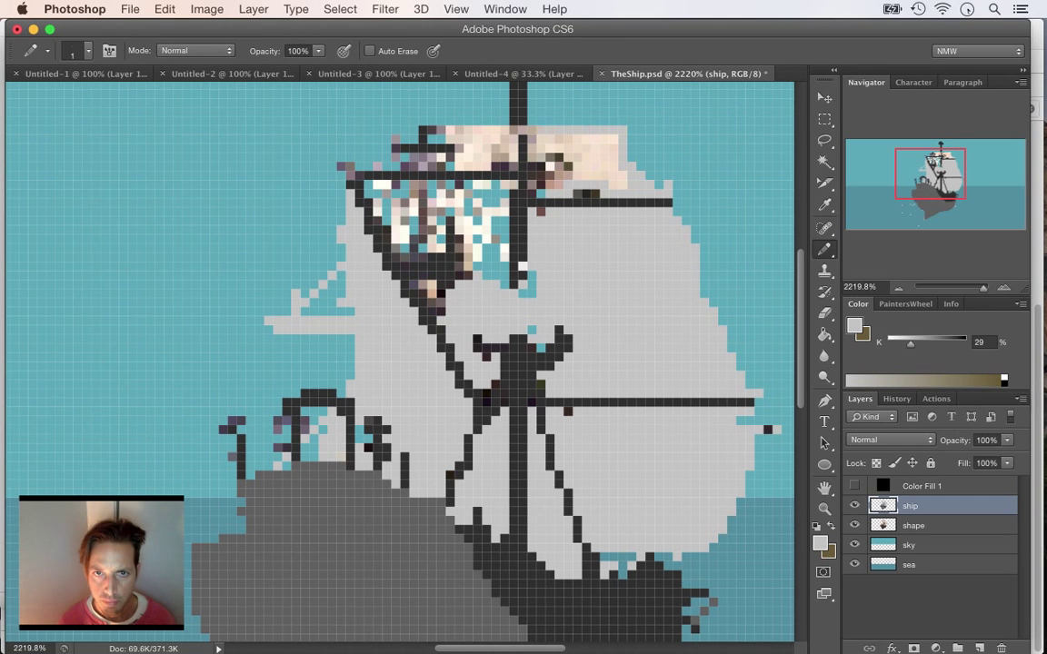
scroll(400, 364, "up", 3)
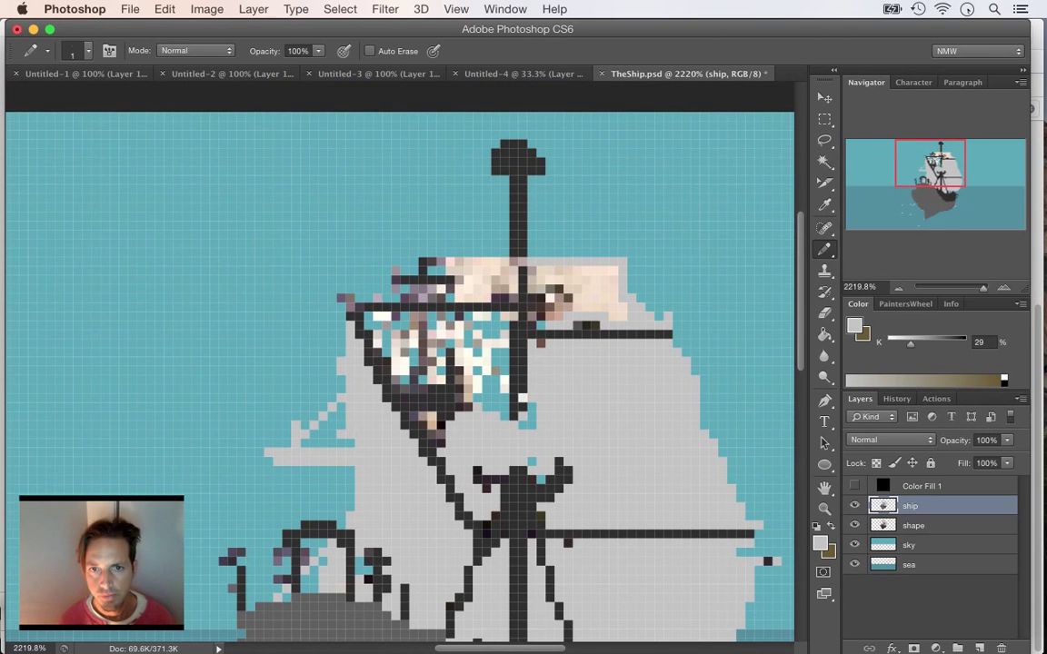
left_click_drag(614, 255, 531, 189)
key("e")
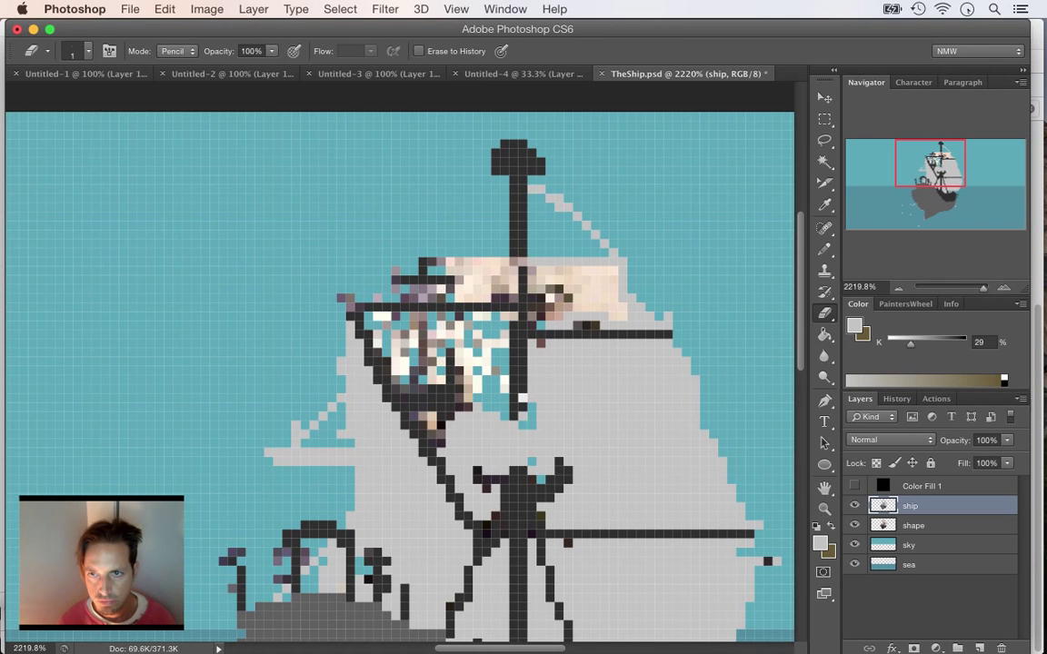
key("i")
left_click(539, 240)
key("b")
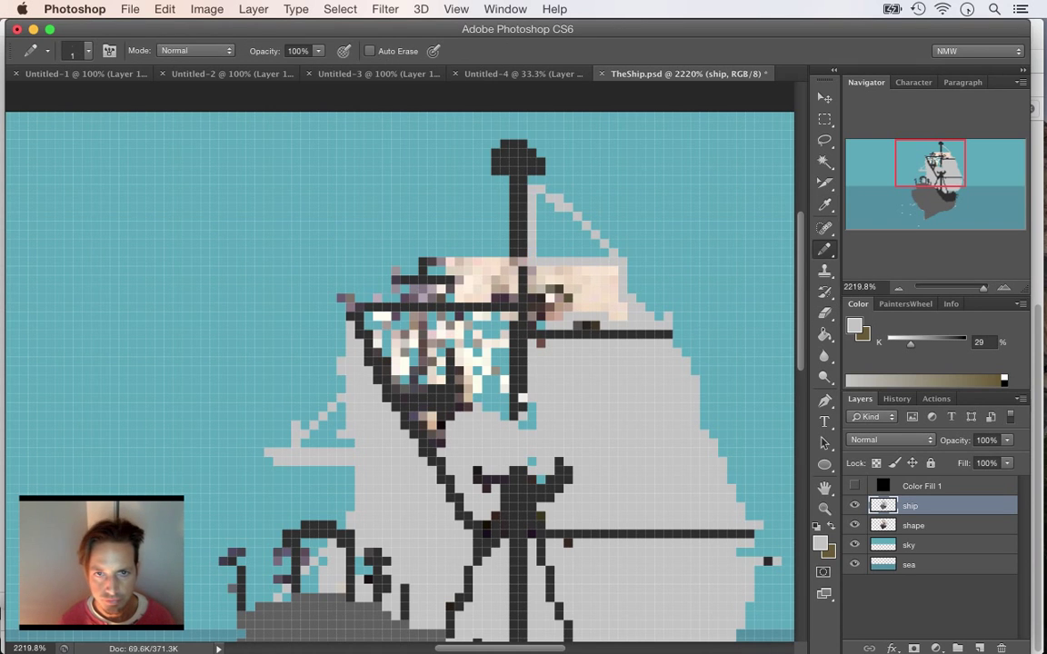
- Fill the topsail's upper triangle with light gray and thin the adjoining mast just below the masthead
mouse_move(540, 198)
left_mouse_down()
mouse_move(559, 253)
mouse_move(568, 217)
mouse_move(586, 252)
mouse_move(549, 252)
mouse_move(522, 234)
mouse_move(523, 253)
left_mouse_up()
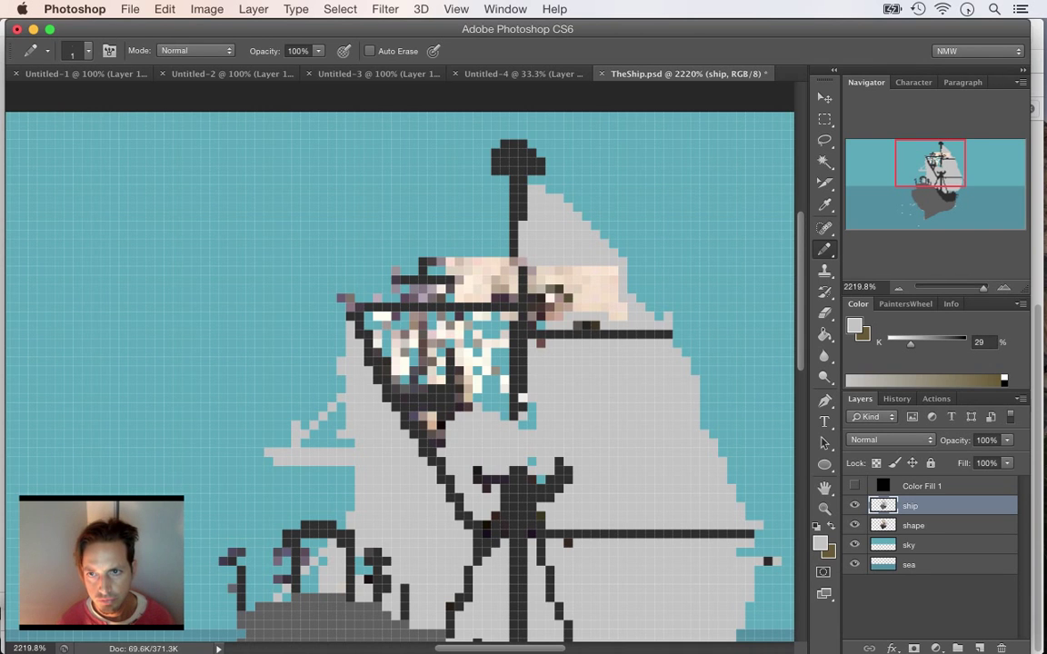
left_click(523, 189)
left_click(522, 198)
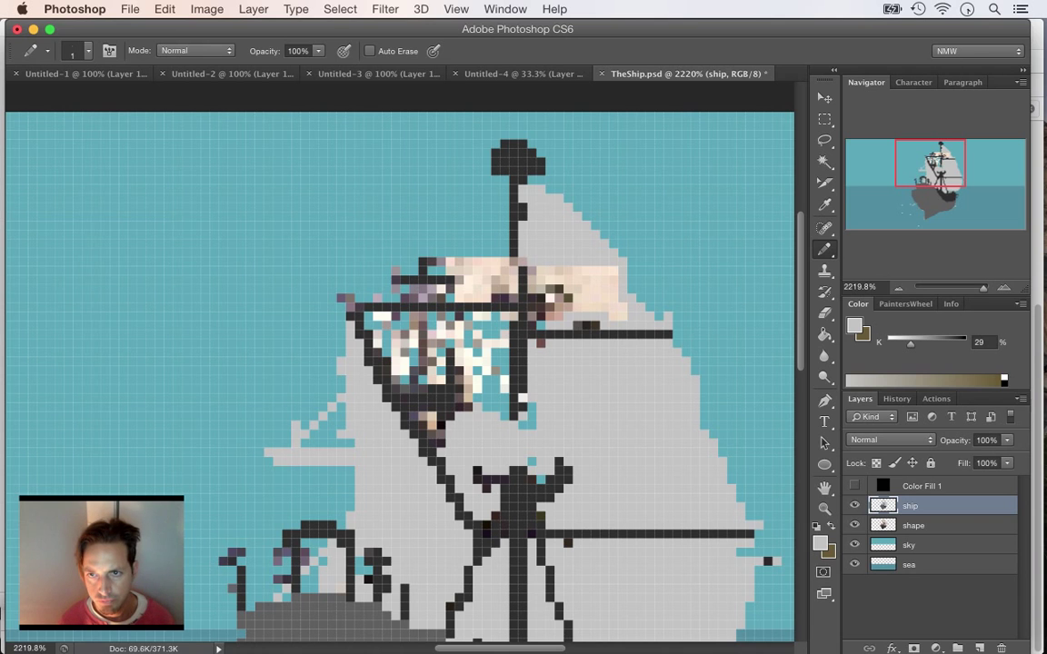
- Paint over the remaining beige area of the topsail between the mast and its outer edge in K 29% light gray
key("e")
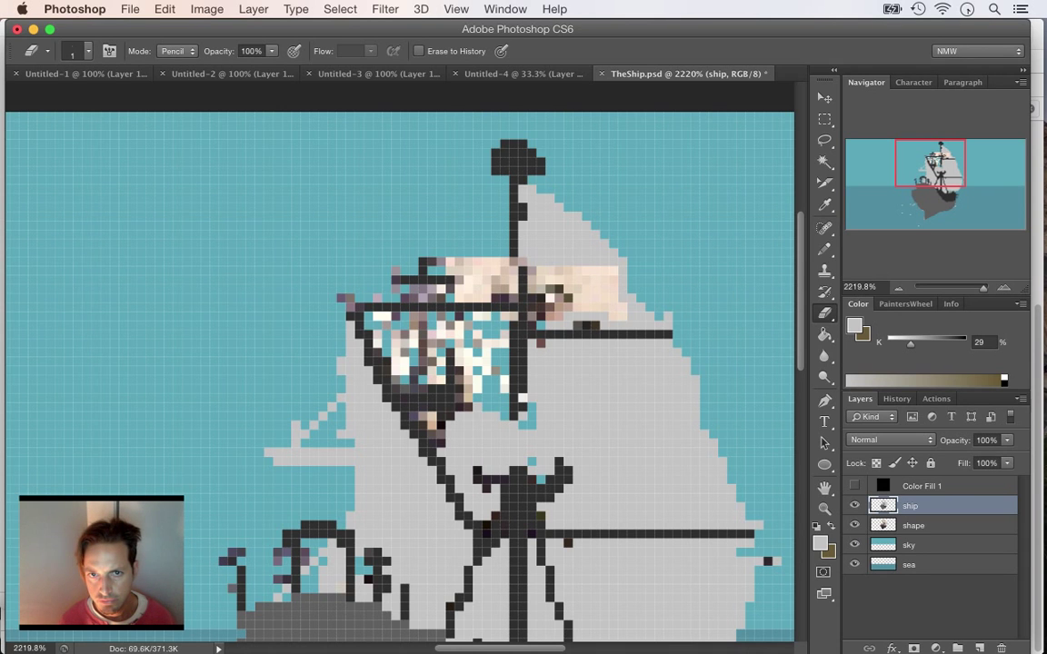
key("i")
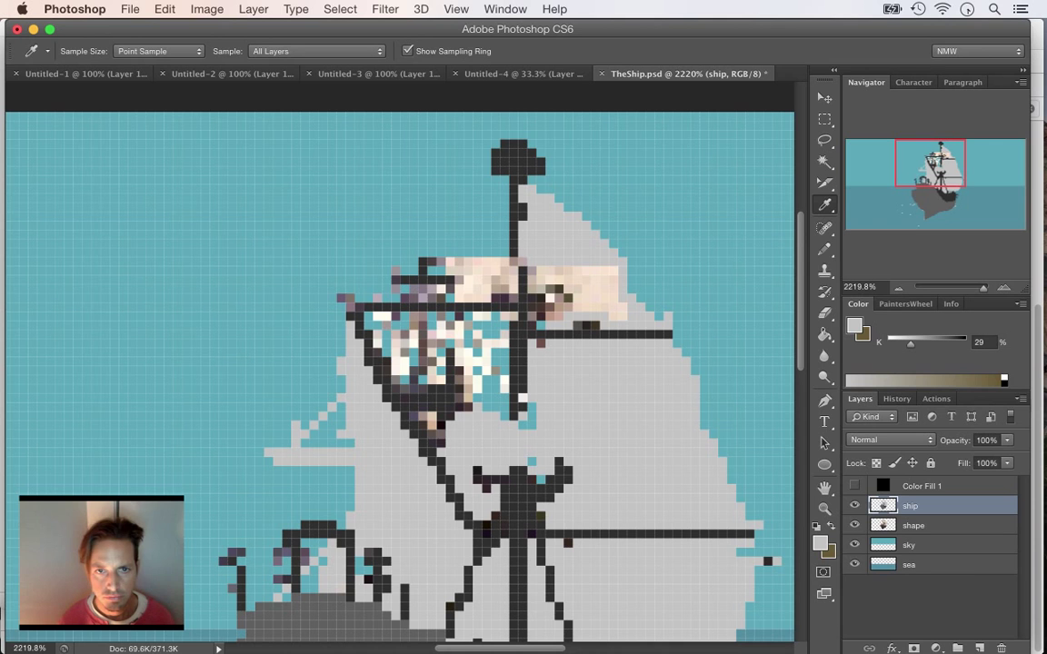
key("b")
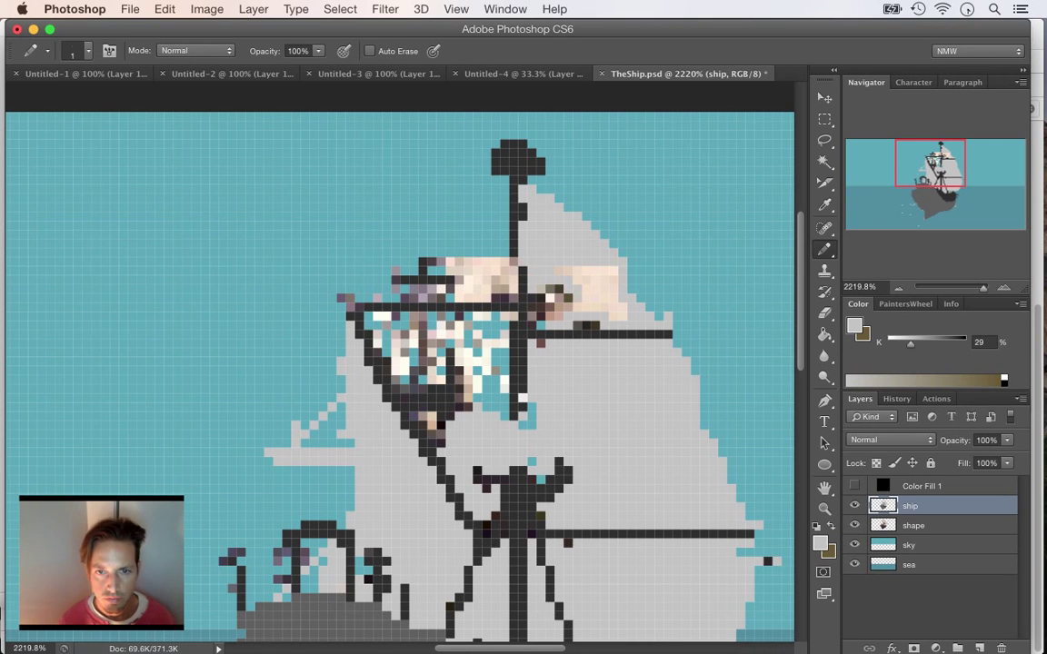
mouse_move(559, 316)
left_mouse_down()
mouse_move(549, 316)
mouse_move(622, 307)
mouse_move(613, 316)
mouse_move(604, 289)
mouse_move(605, 298)
mouse_move(577, 280)
mouse_move(581, 271)
mouse_move(550, 298)
left_mouse_up()
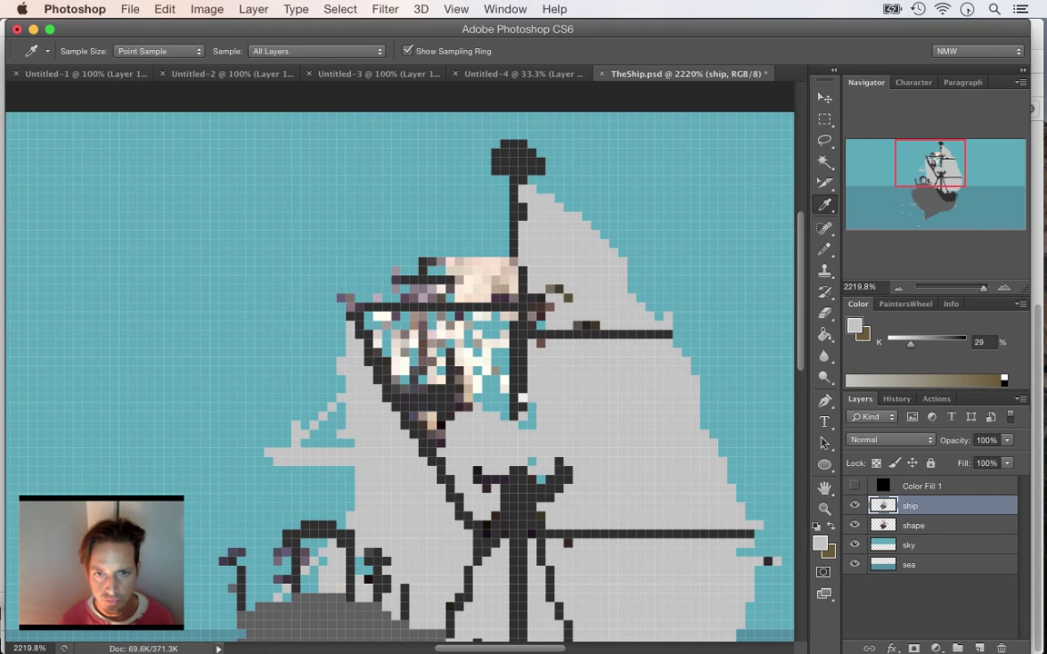
- Redraw the spar end, small hook and block above the upper yard in K 87% dark gray, cleaning nearby stray pixels with K 29%
left_click(517, 272, "alt")
left_click(549, 307)
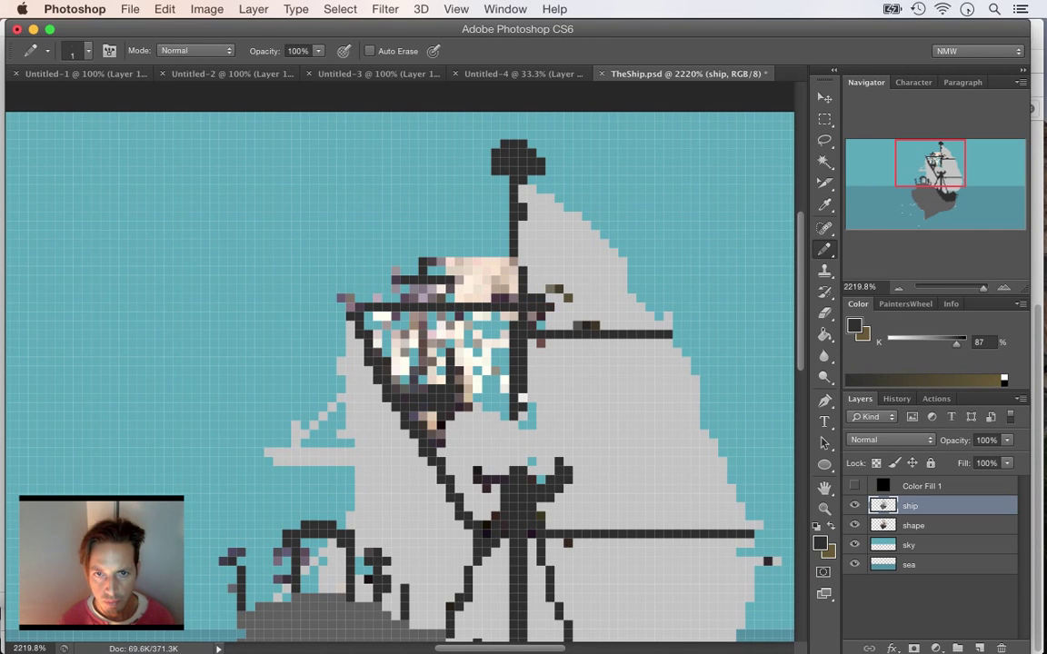
left_click_drag(550, 289, 589, 326)
left_click(568, 298)
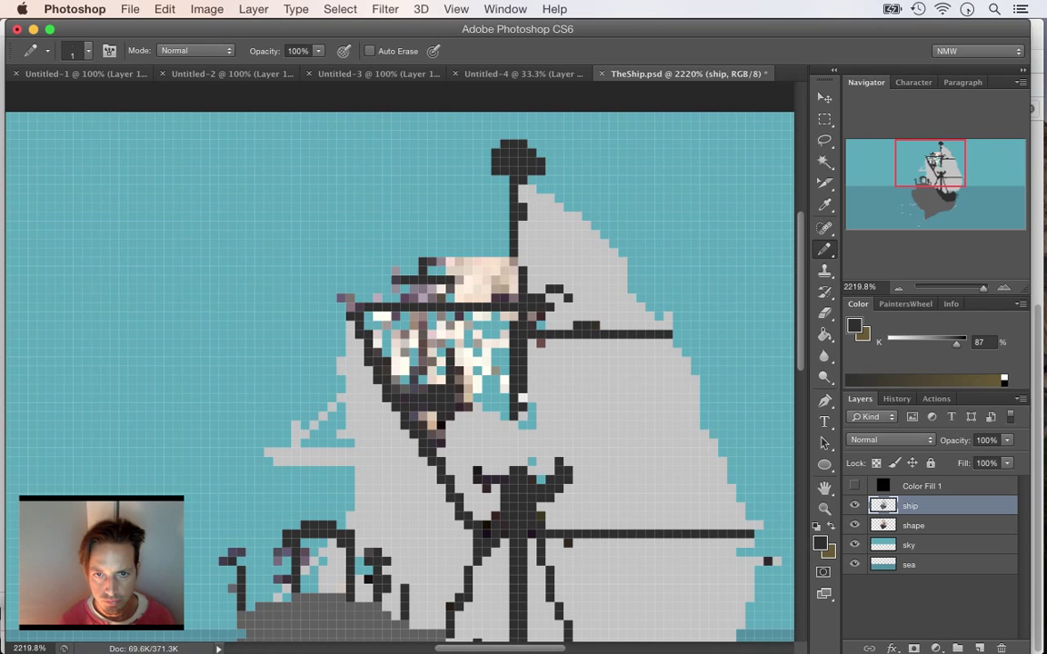
left_click(554, 357, "alt")
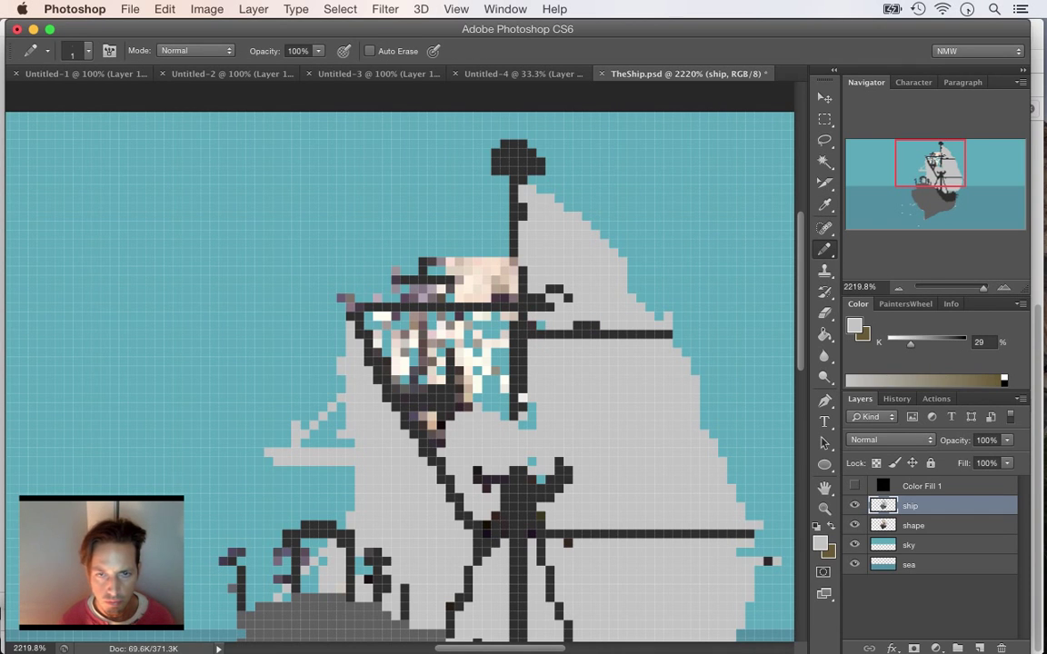
- Paint over the beige and purple pixels above the upper yard in K 29% light gray and extend the sail edge diagonally up to the mast
key("alt")
mouse_move(513, 262)
left_mouse_down()
mouse_move(514, 298)
mouse_move(459, 289)
mouse_move(459, 280)
mouse_move(488, 289)
mouse_move(486, 271)
mouse_move(449, 261)
mouse_move(450, 271)
left_mouse_up()
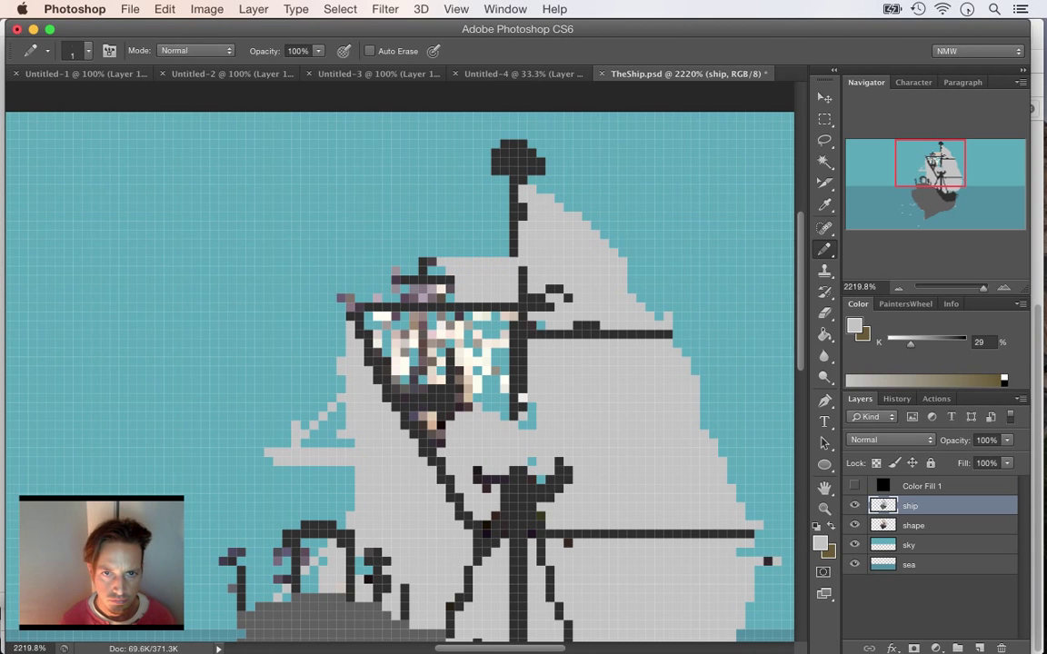
key("i")
left_click(445, 273)
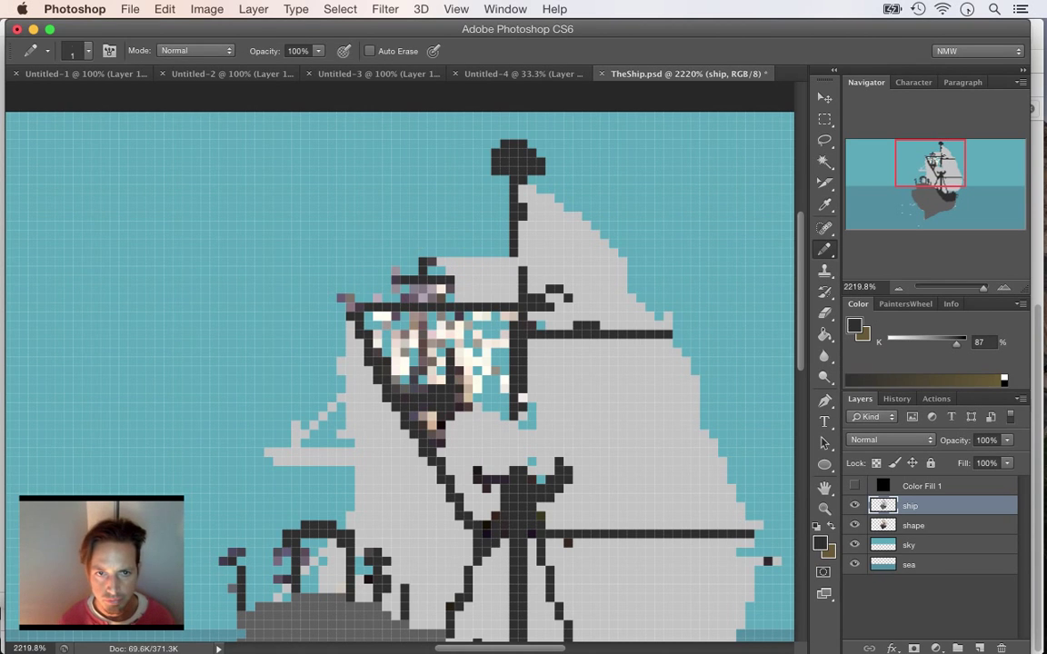
left_click(472, 284, "alt")
mouse_move(449, 289)
left_mouse_down()
mouse_move(413, 298)
mouse_move(405, 289)
mouse_move(423, 298)
left_mouse_up()
left_click(392, 268)
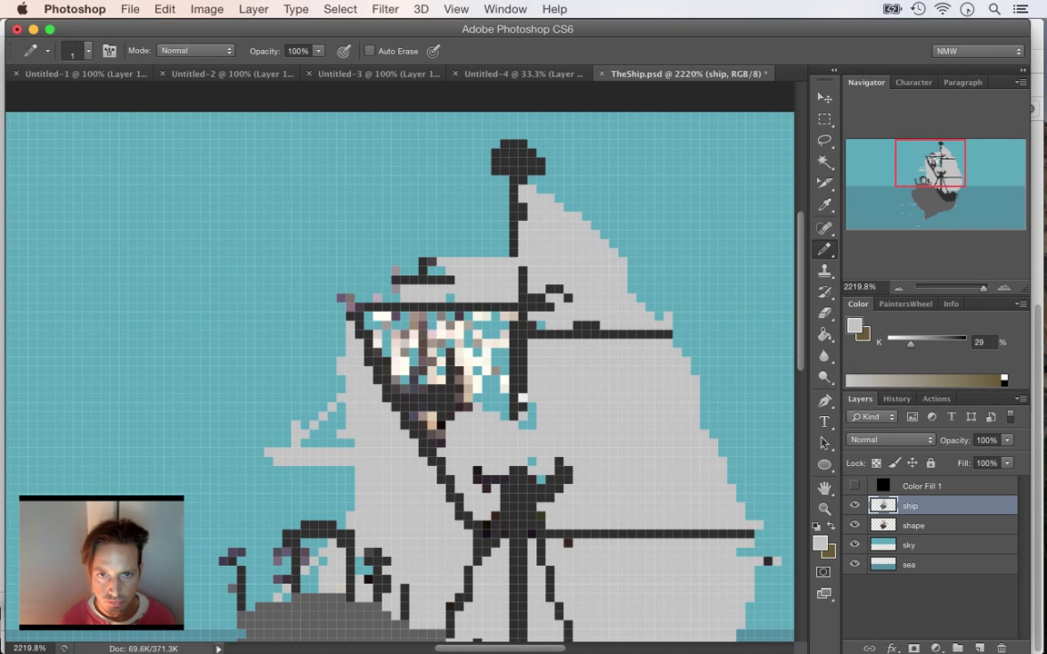
mouse_move(505, 207)
left_mouse_down()
mouse_move(504, 221)
mouse_move(459, 253)
left_mouse_up()
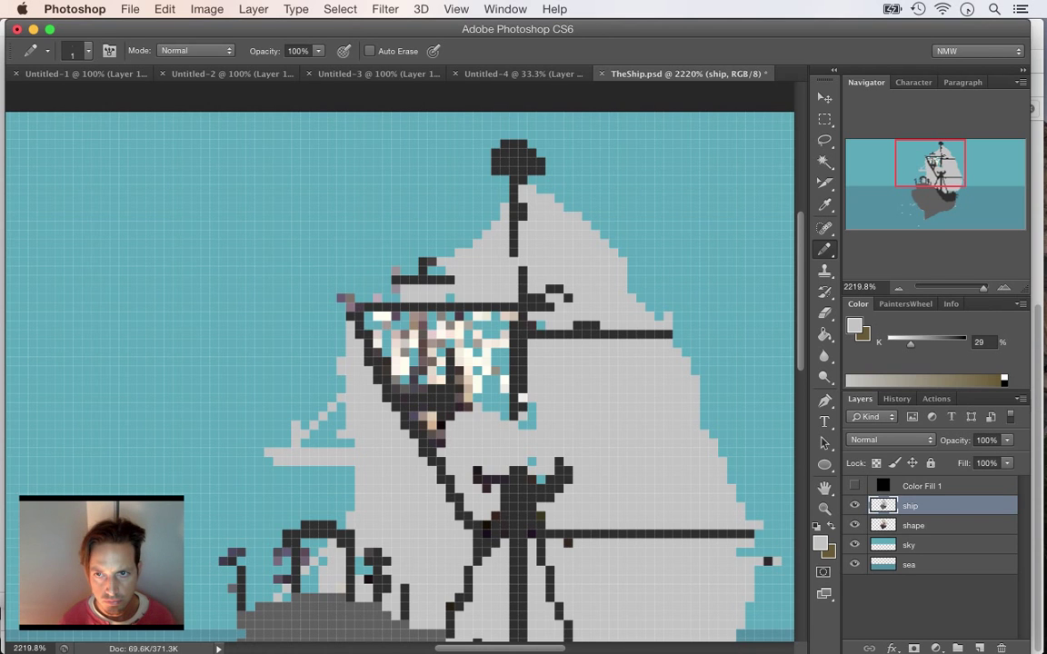
- Cover the white, beige and brown pixels below the upper yard, between the diagonal spar and the mast, with K 29% light gray
key("alt")
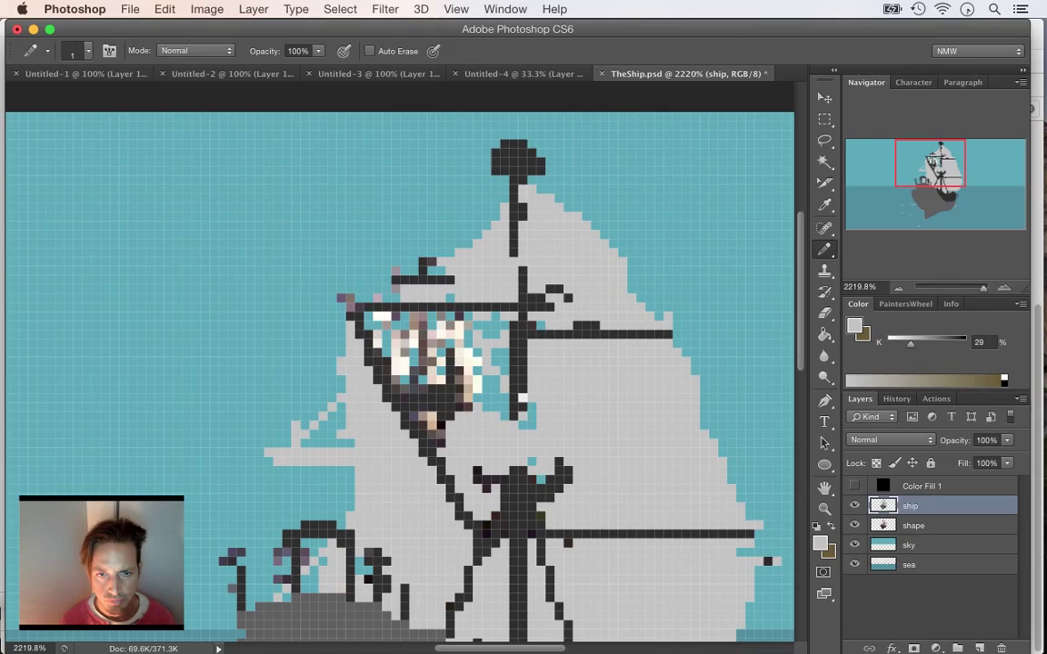
left_click(522, 398)
mouse_move(477, 389)
left_mouse_down()
mouse_move(477, 362)
mouse_move(468, 380)
mouse_move(459, 335)
mouse_move(440, 328)
mouse_move(432, 343)
mouse_move(441, 362)
mouse_move(422, 353)
mouse_move(414, 316)
mouse_move(423, 316)
left_mouse_up()
mouse_move(422, 316)
left_mouse_down()
mouse_move(413, 343)
mouse_move(405, 335)
left_mouse_up()
left_click_drag(404, 335, 396, 362)
mouse_move(395, 362)
left_mouse_down()
mouse_move(405, 352)
mouse_move(395, 371)
mouse_move(377, 316)
left_mouse_up()
left_click(386, 325)
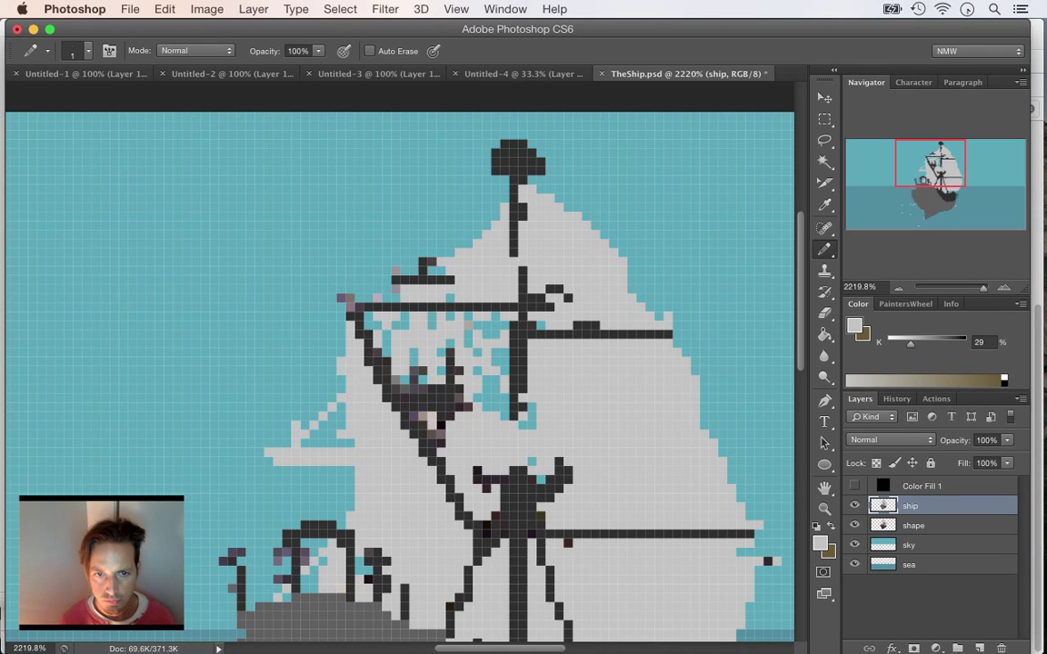
- Repaint the crow's nest on the diagonal spar, its small posts and the spar's upper tip in K 87% dark gray
key("i")
left_click(431, 398)
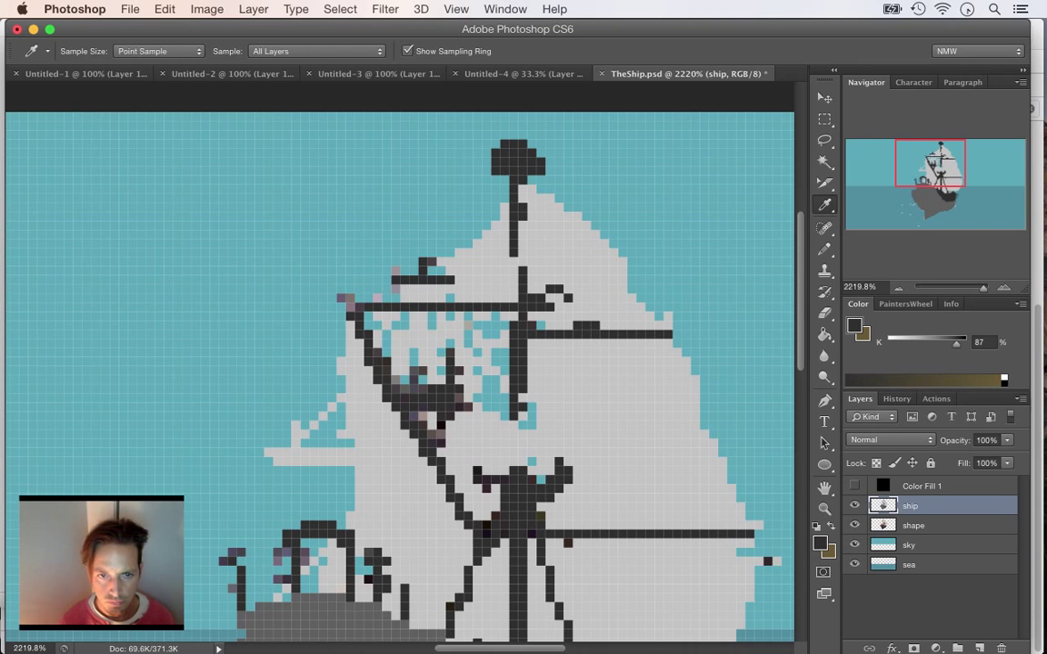
key("b")
mouse_move(440, 425)
left_mouse_down()
mouse_move(441, 435)
mouse_move(414, 416)
left_mouse_up()
left_click(432, 436)
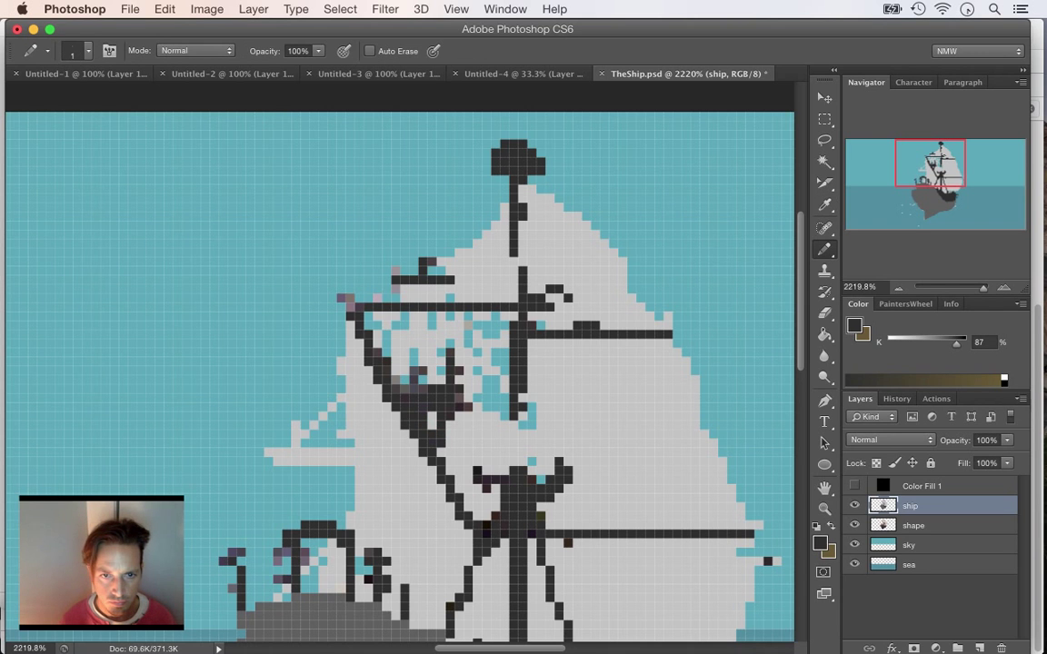
mouse_move(413, 371)
left_mouse_down()
mouse_move(423, 389)
mouse_move(396, 380)
left_mouse_up()
left_click(423, 371)
left_click(405, 389)
left_click_drag(349, 308, 342, 298)
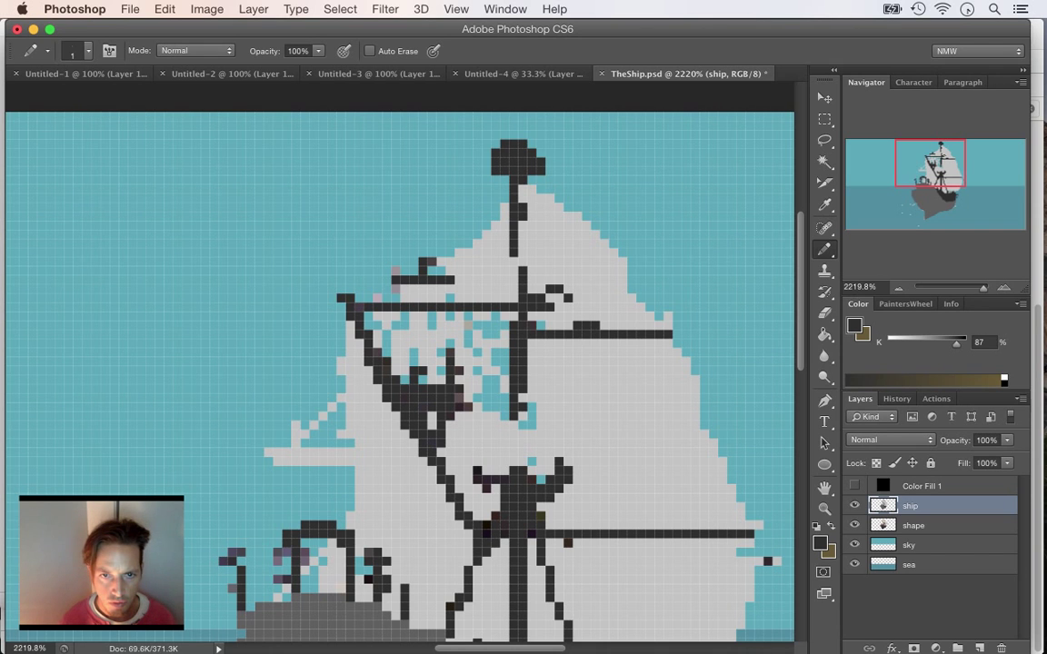
left_click(414, 358)
left_click(422, 367)
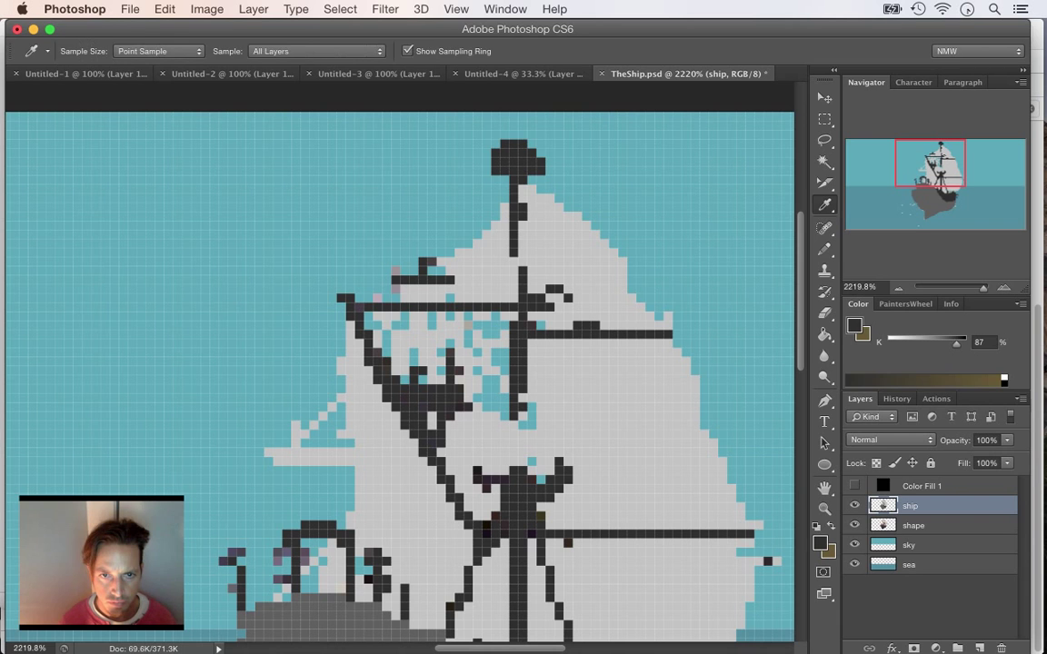
- Hide the shape reference layer to show only the painted ship in the scene, and save the document
left_click(421, 294, "alt")
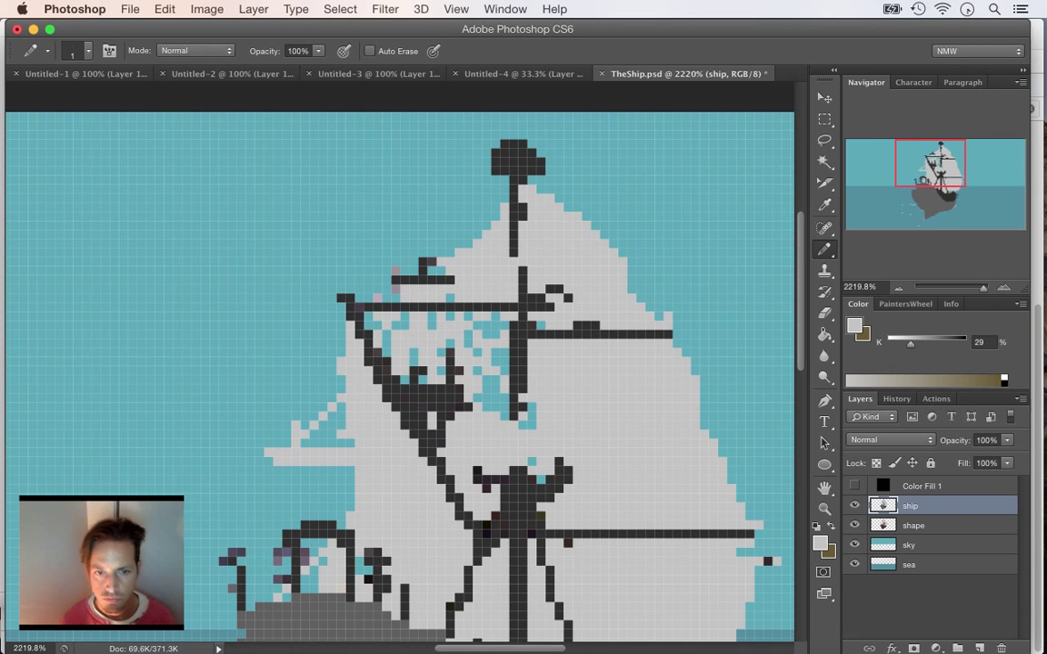
scroll(400, 363, "down", 3)
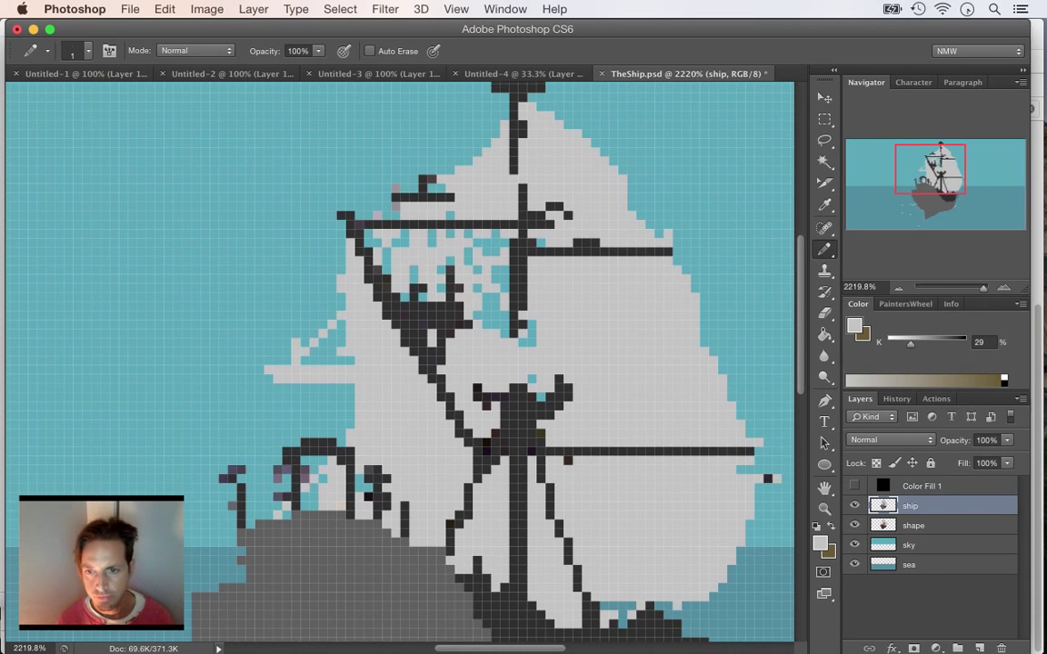
key("super+s")
left_click(855, 525)
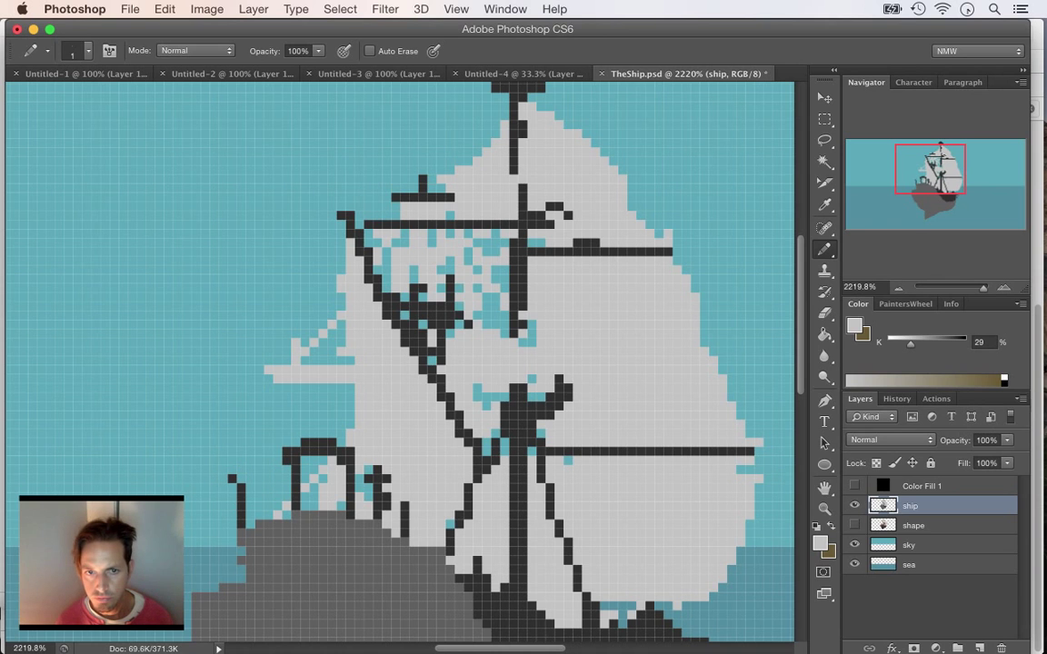
key("super+minus")
key("super+minus")
key("super+minus")
key("super+minus")
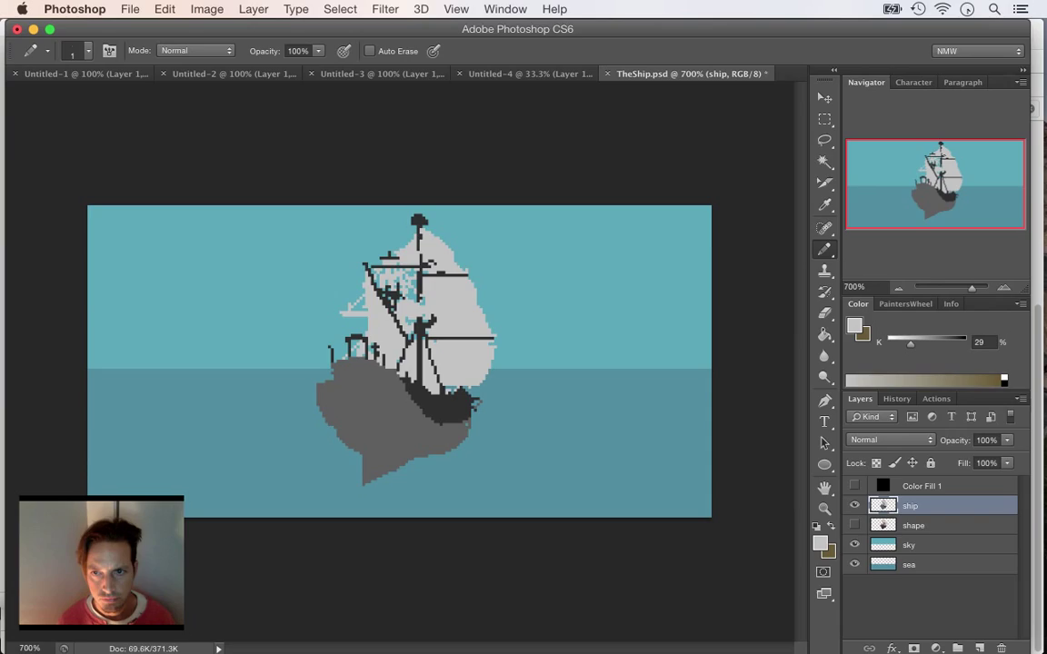
key("super+plus")
key("super+s")
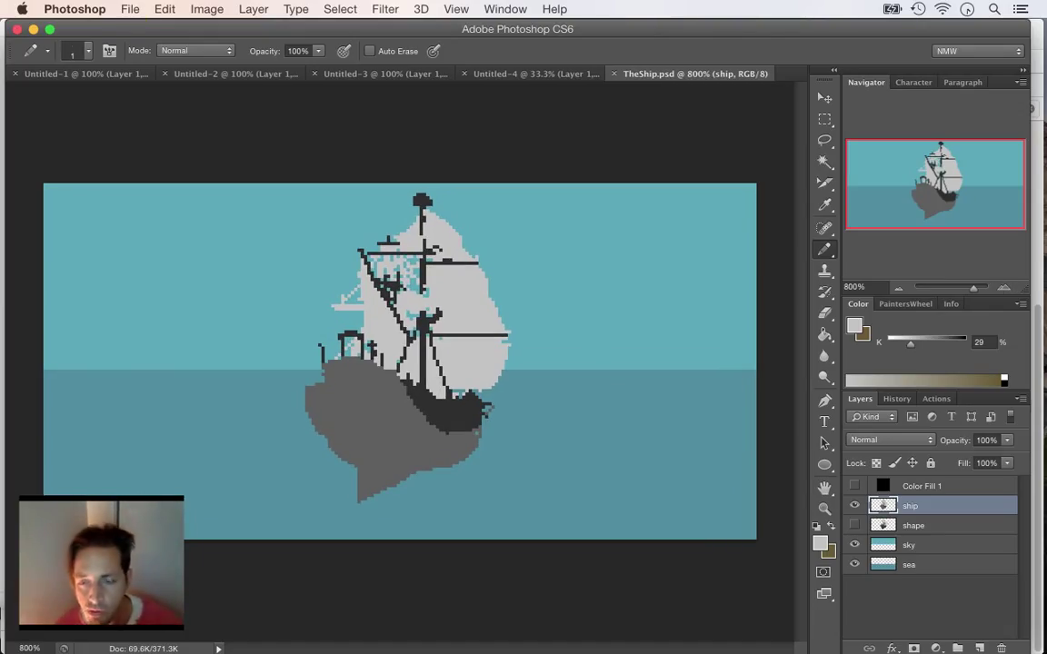
- Add a new layer above the ship and handwrite "PHASE 1" in the sky beside the sails in K 87% dark gray
key("super+alt+shift+n")
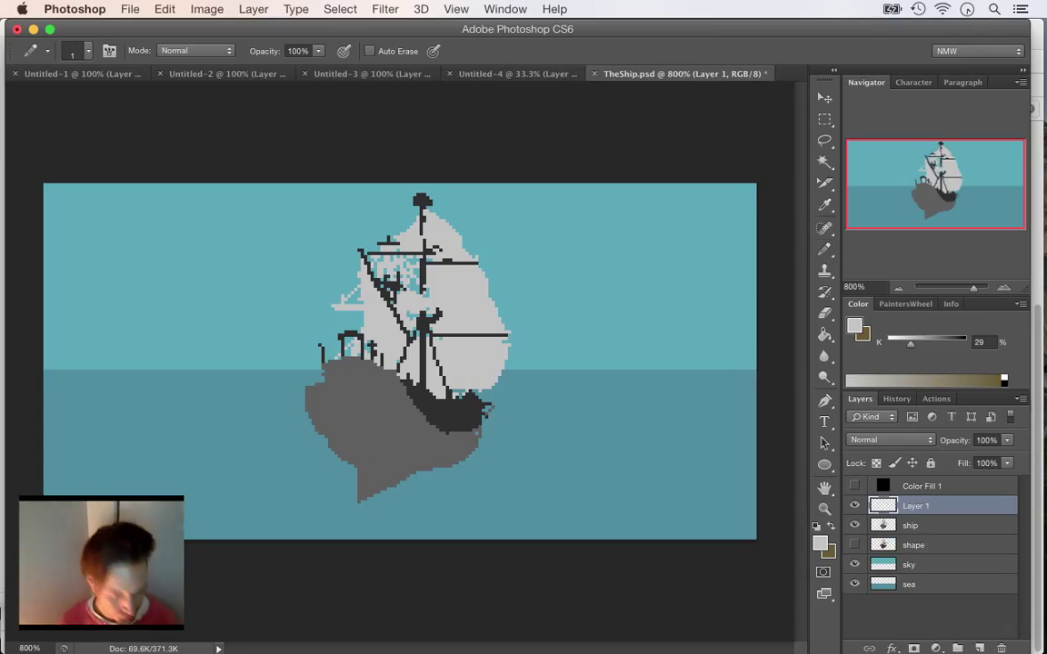
key("i")
left_click(461, 414)
key("b")
left_click_drag(87, 238, 87, 291)
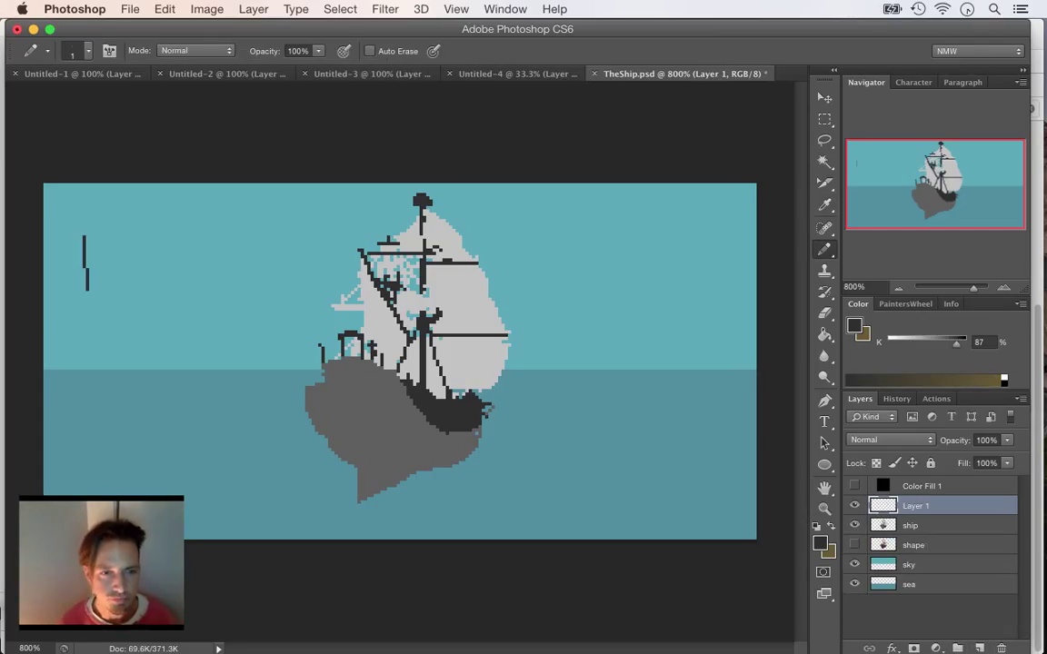
mouse_move(75, 244)
left_mouse_down()
mouse_move(107, 292)
mouse_move(124, 268)
left_mouse_up()
mouse_move(126, 235)
left_mouse_down()
mouse_move(128, 309)
mouse_move(162, 295)
mouse_move(160, 274)
left_mouse_up()
left_click_drag(180, 237, 168, 296)
left_click_drag(205, 264, 187, 323)
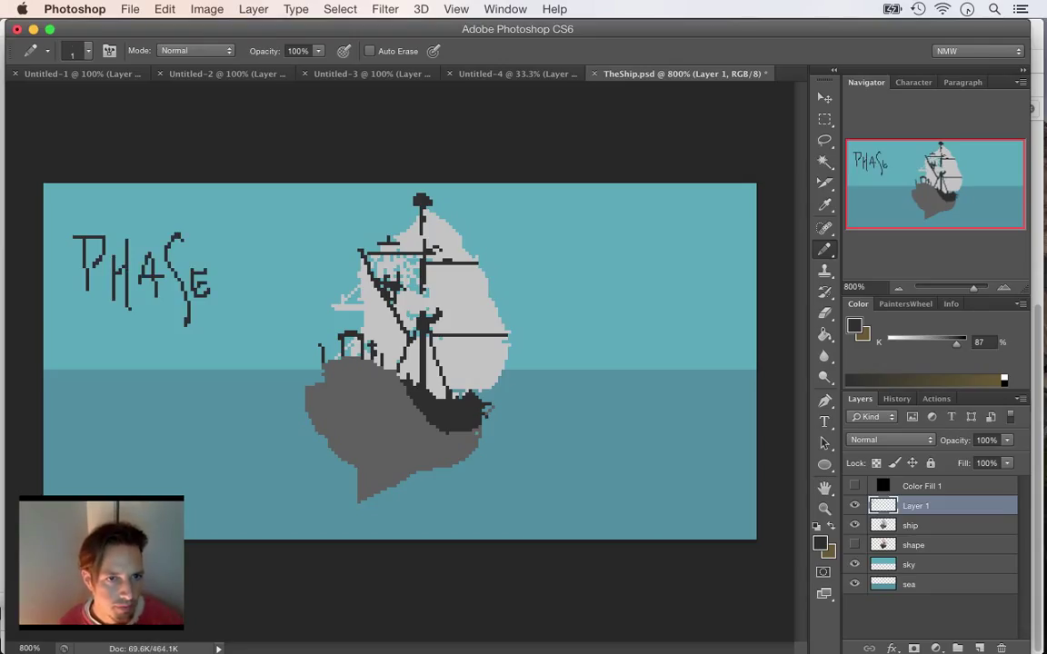
mouse_move(248, 260)
left_mouse_down()
mouse_move(259, 297)
mouse_move(242, 314)
mouse_move(282, 289)
left_mouse_up()
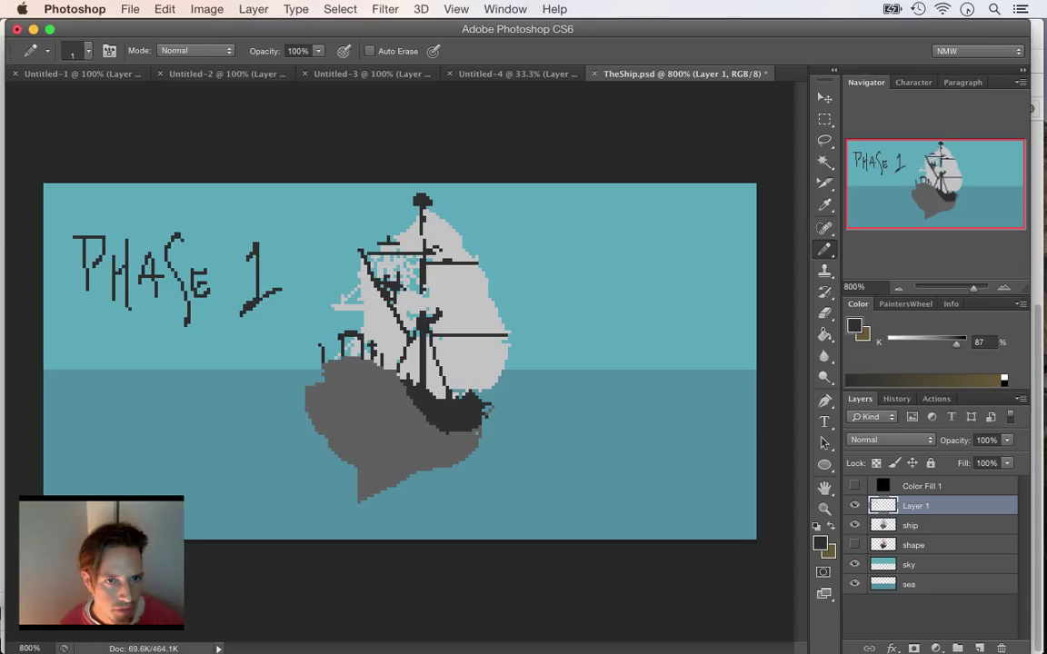
- Handwrite "DONE" with three dots beneath it in the sky on the ship's other side, and save the document
mouse_move(563, 233)
left_mouse_down()
mouse_move(569, 289)
mouse_move(681, 251)
mouse_move(696, 286)
mouse_move(724, 287)
mouse_move(722, 253)
left_mouse_up()
left_click(638, 261)
left_click(698, 278)
left_click_drag(697, 269, 718, 269)
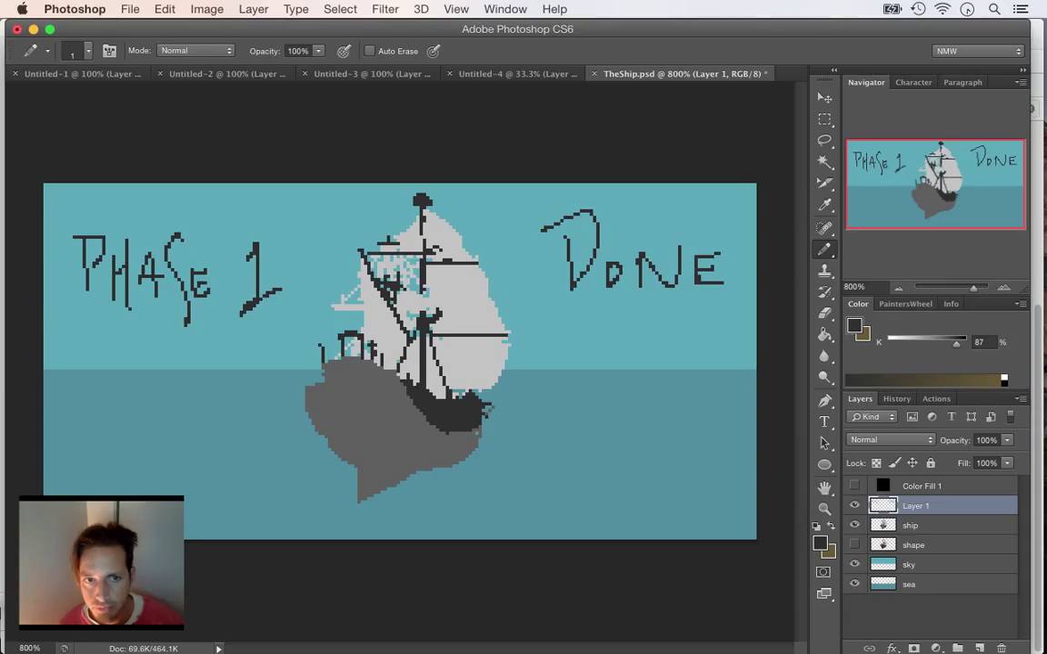
left_click(616, 331)
left_click_drag(654, 326, 639, 337)
left_click_drag(680, 326, 665, 337)
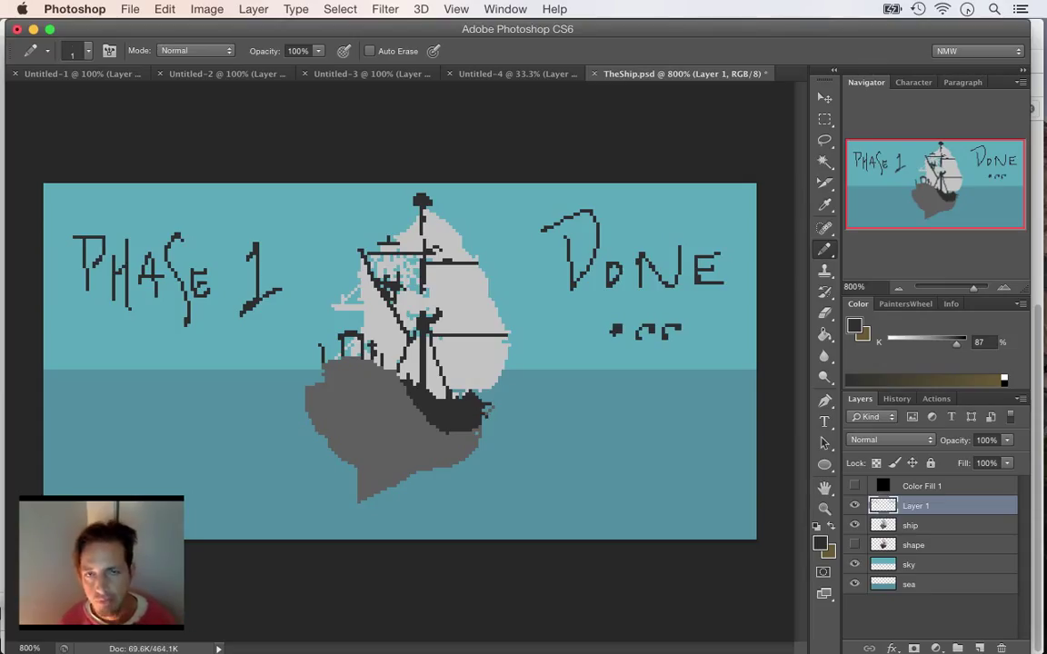
key("super+s")
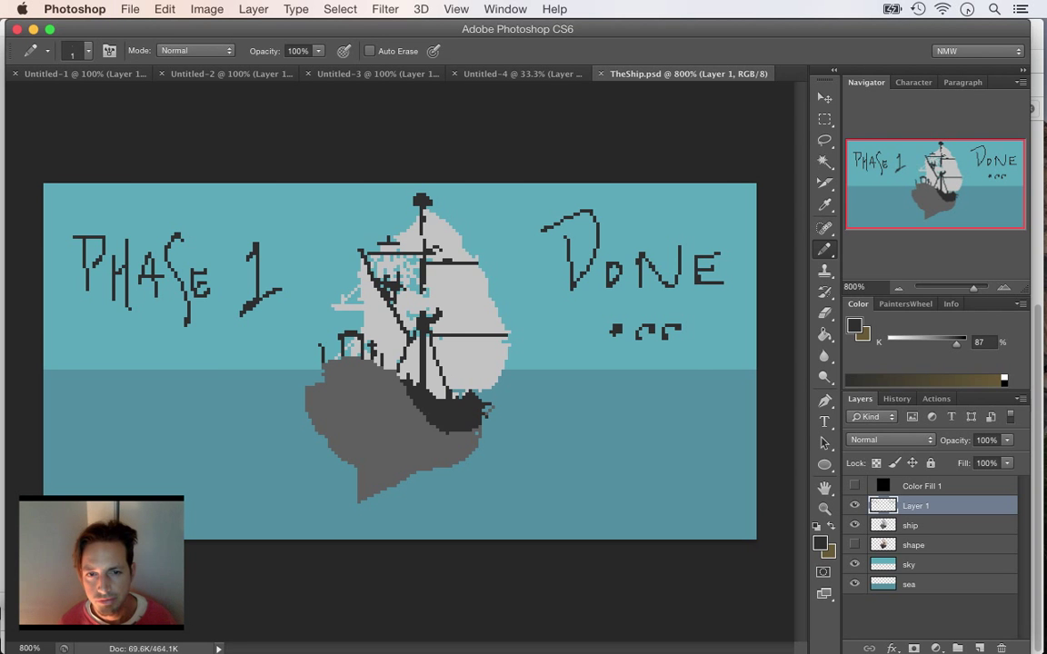
key("super+Tab")
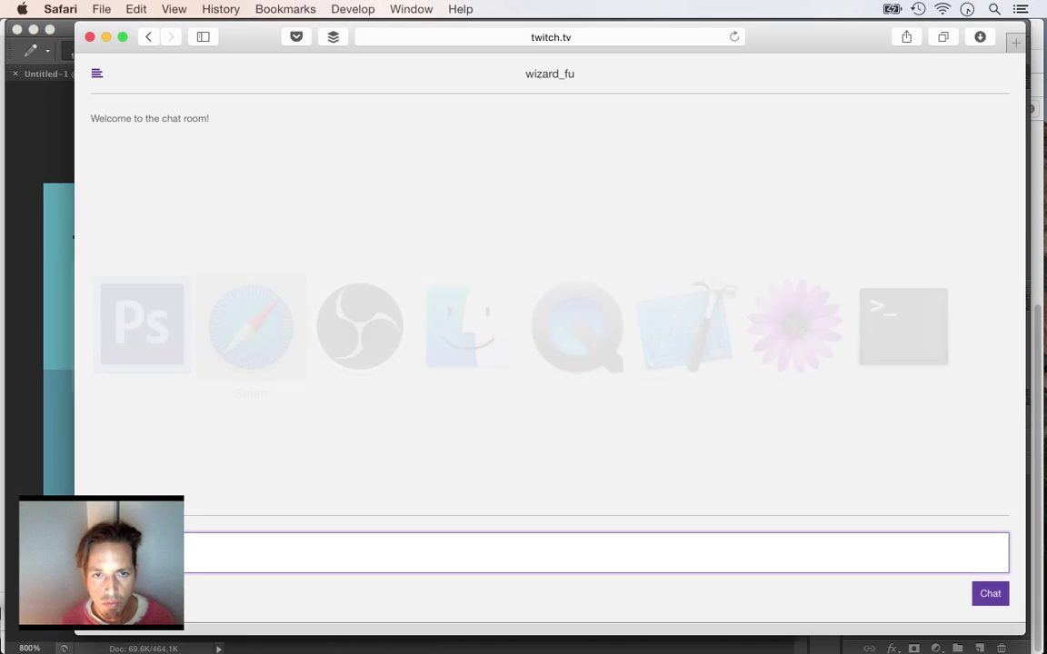
key("super+Tab")
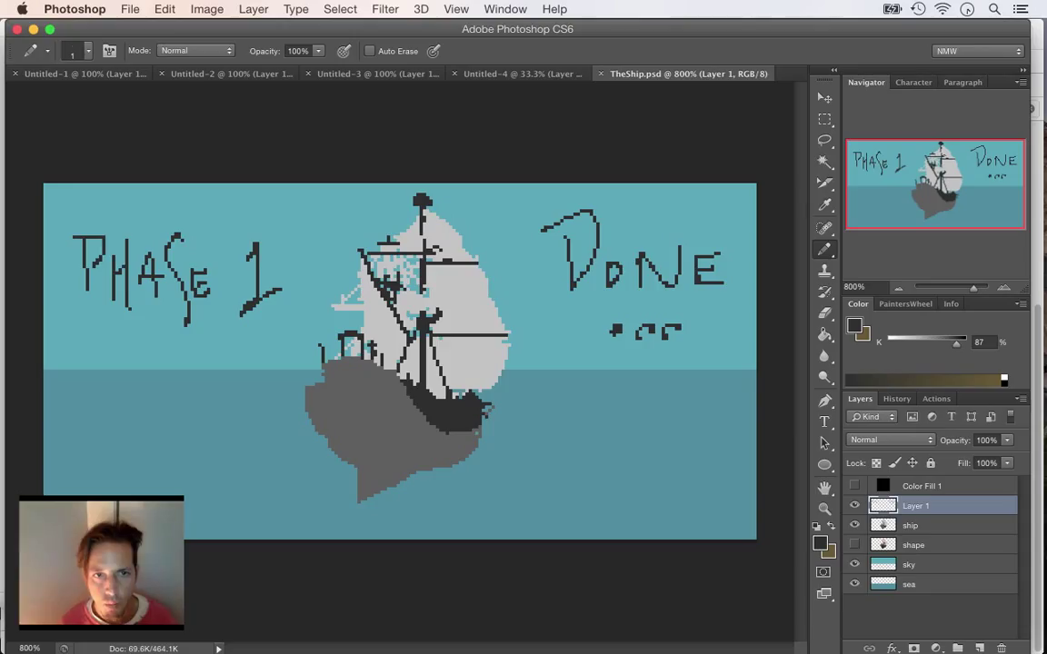
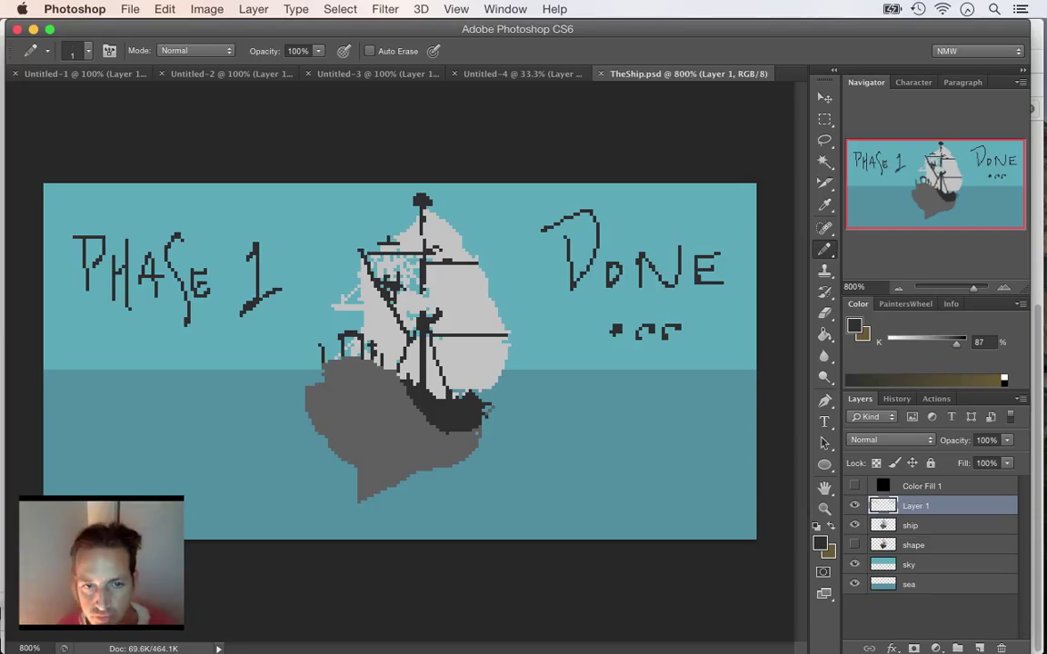
- Sample the hull's K 71% gray as the foreground color and add a new layer clipped to the ship layer
key("i")
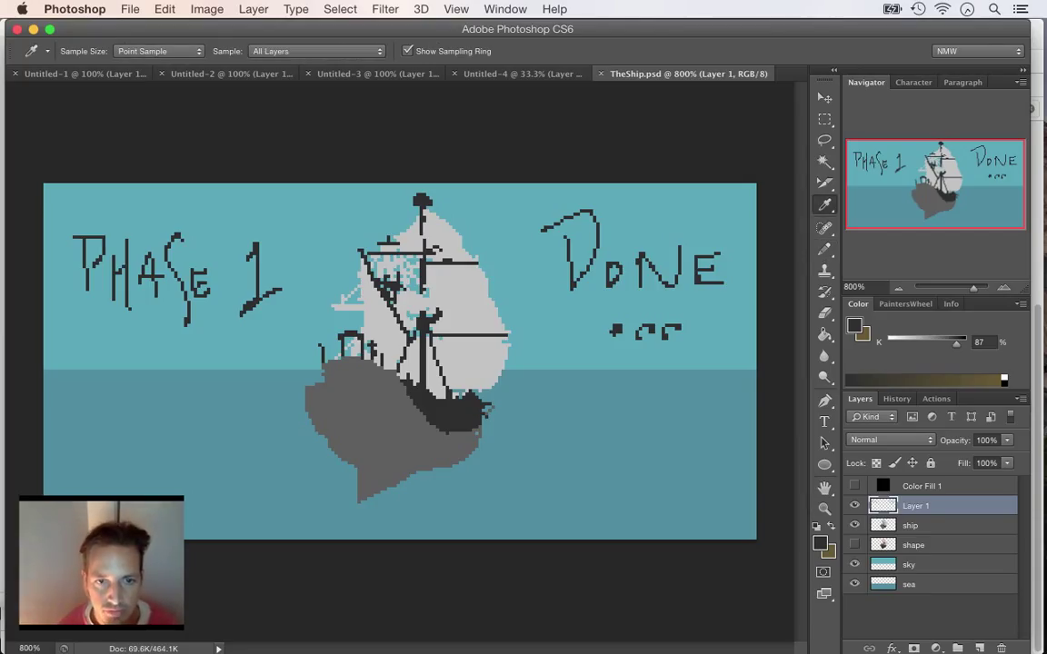
left_click(325, 395)
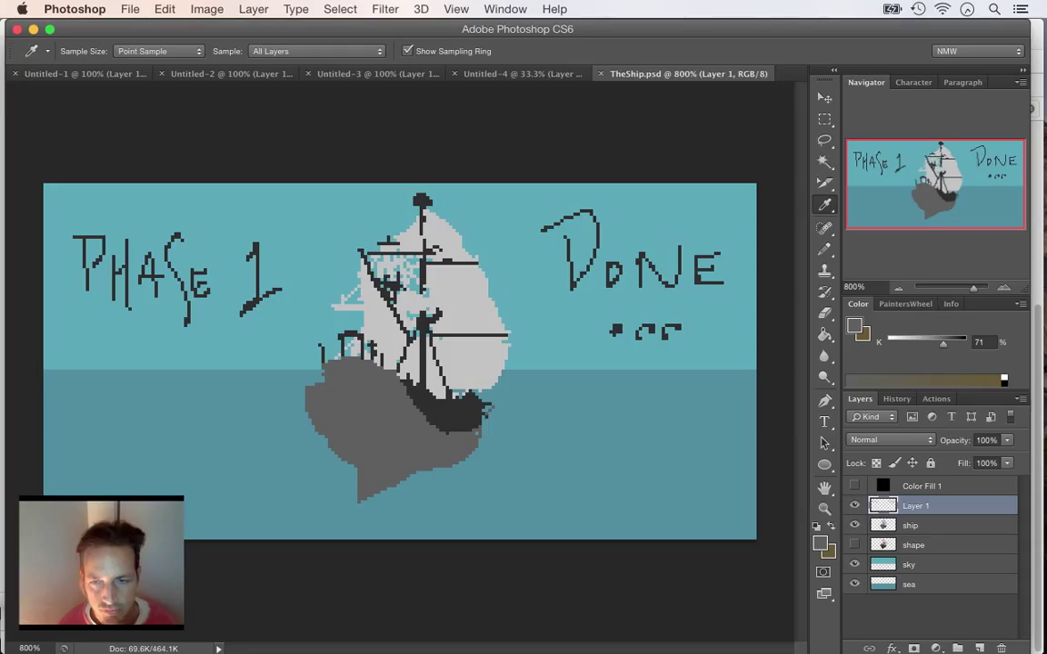
left_click(910, 526)
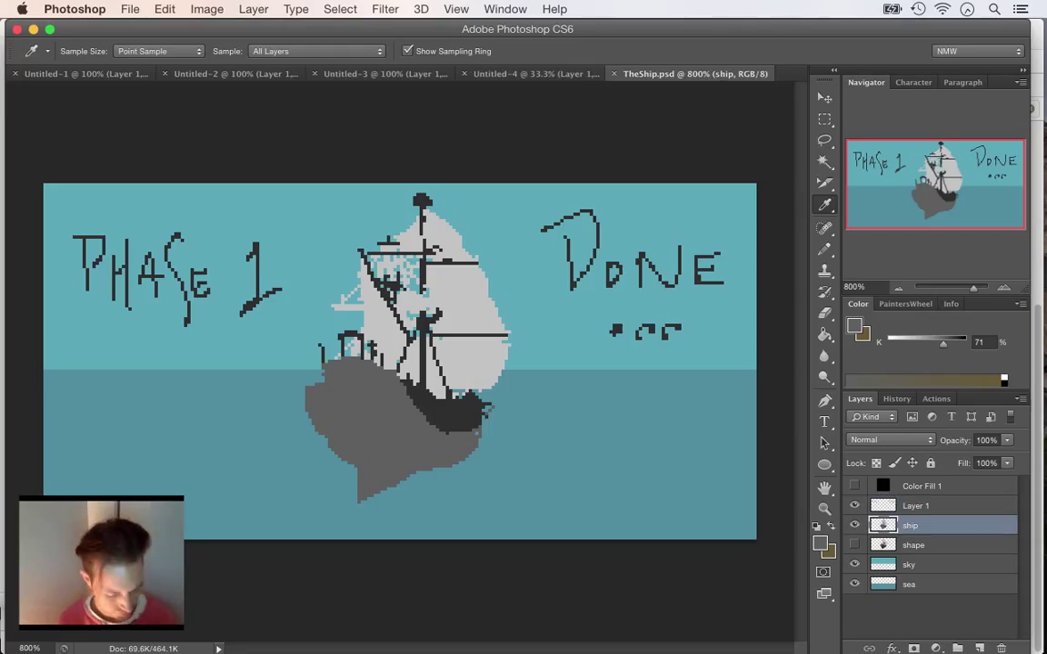
left_click(307, 383)
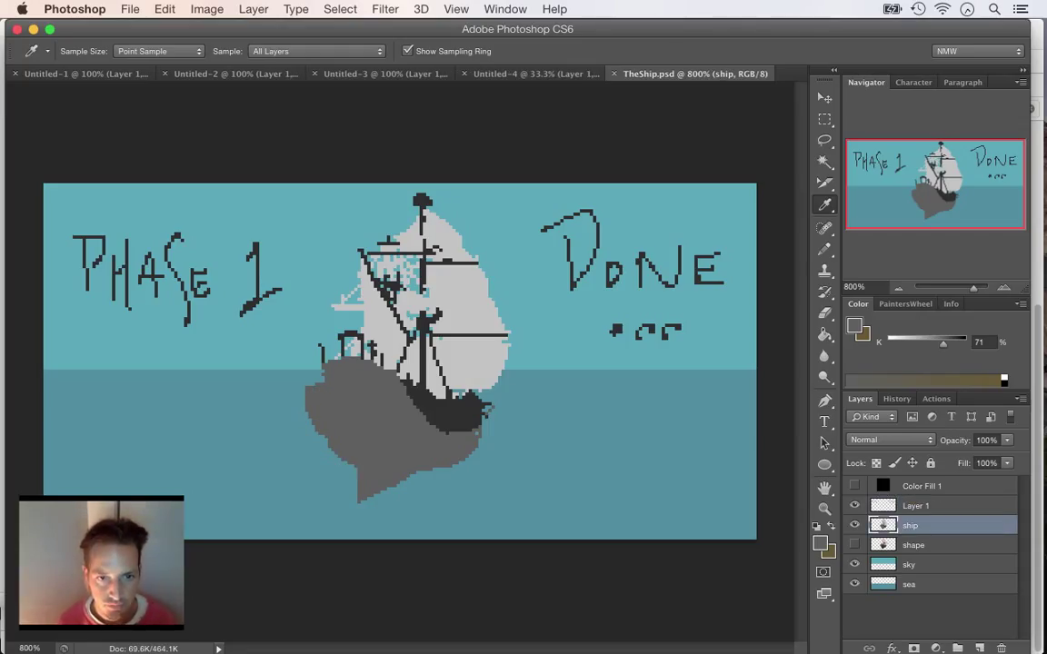
key("b")
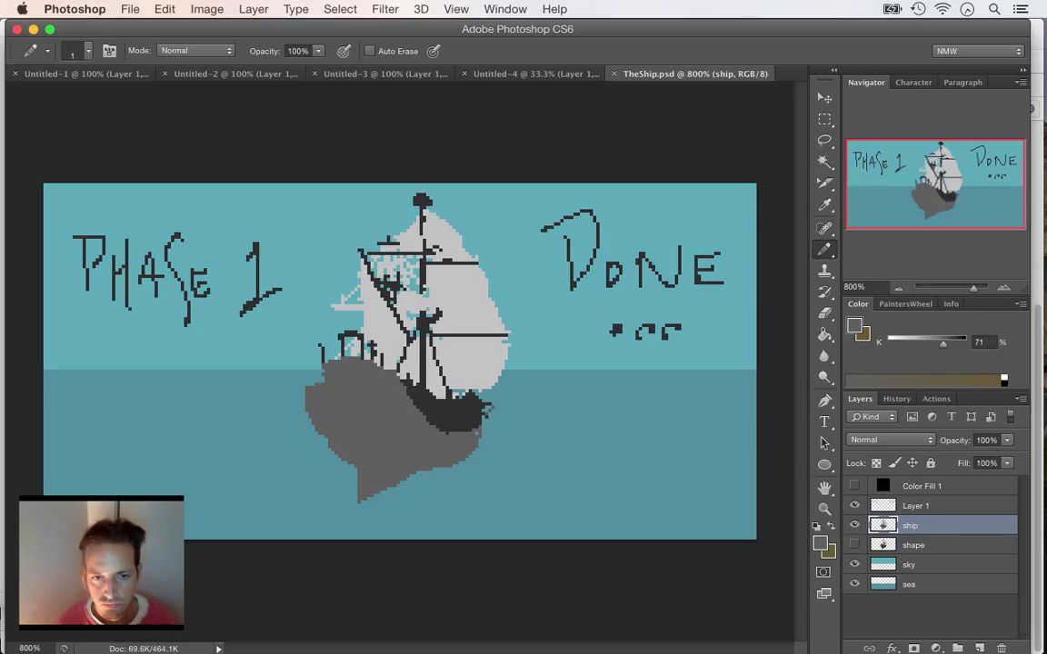
key("i")
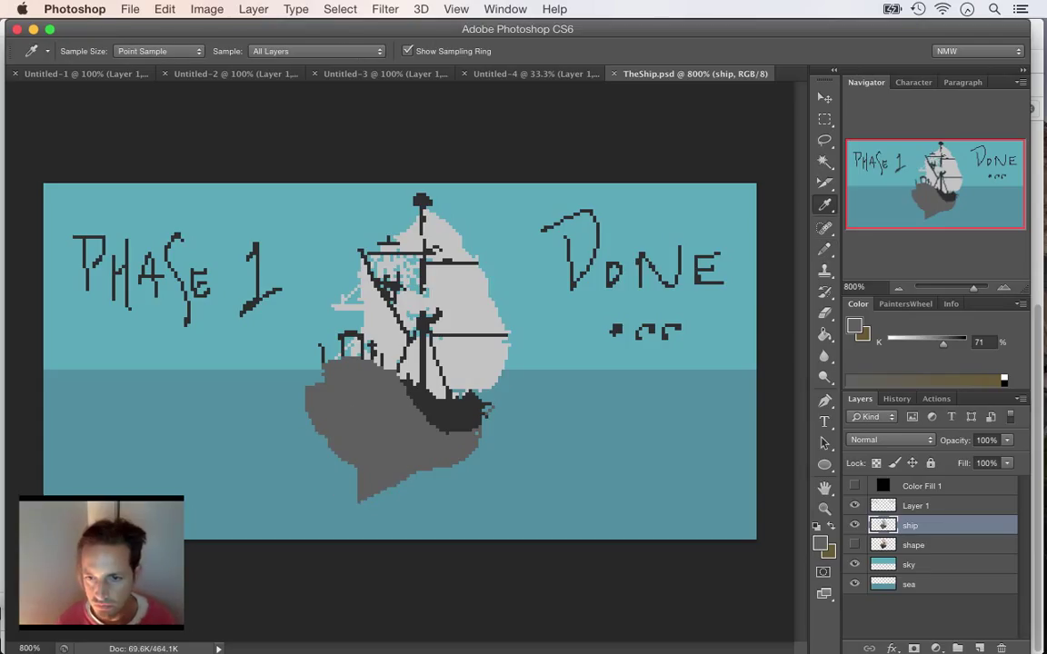
left_click(821, 544)
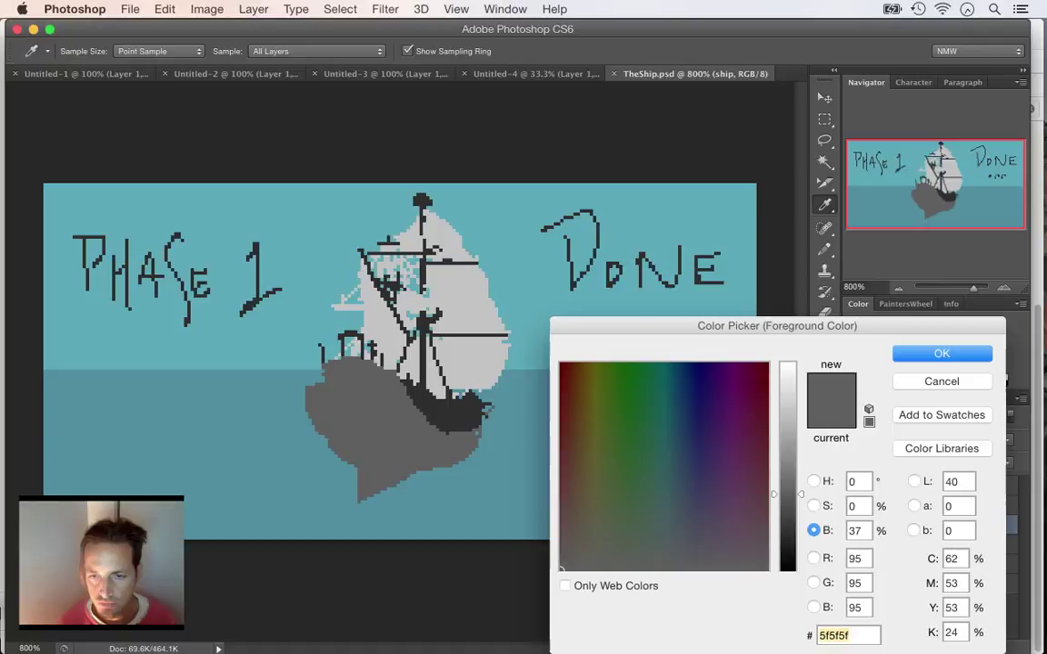
left_click(941, 353)
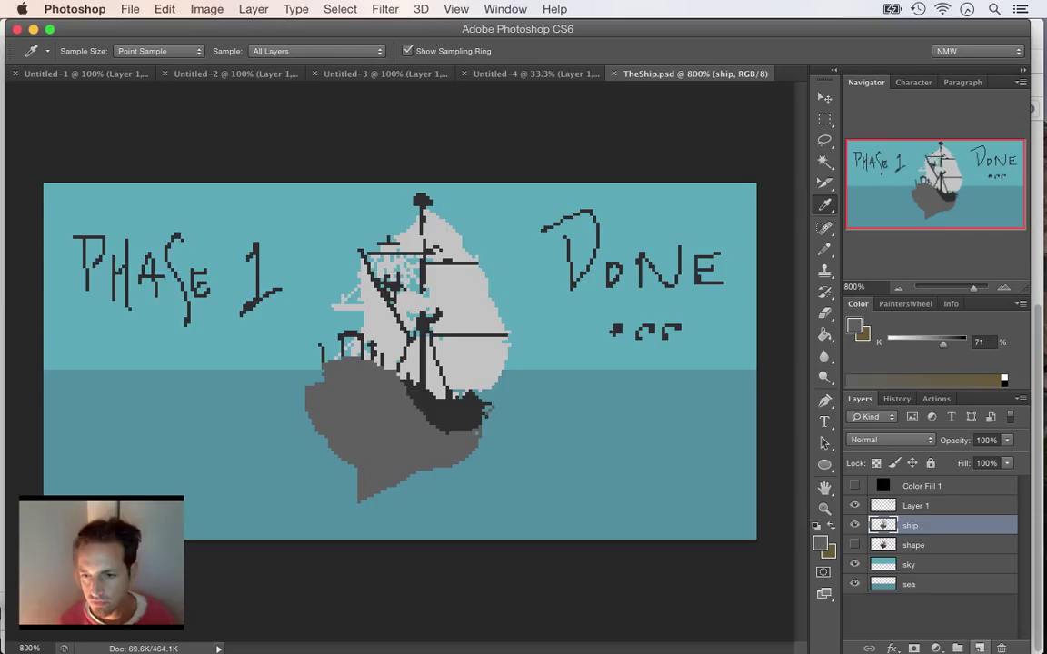
key("super+alt+shift+n")
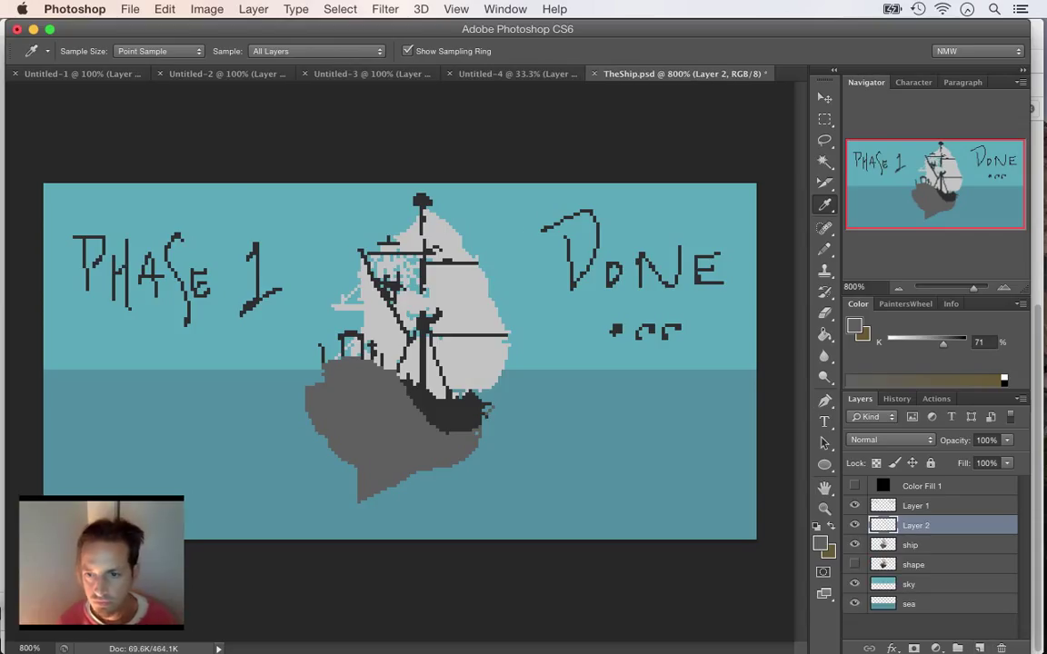
key("super+alt+g")
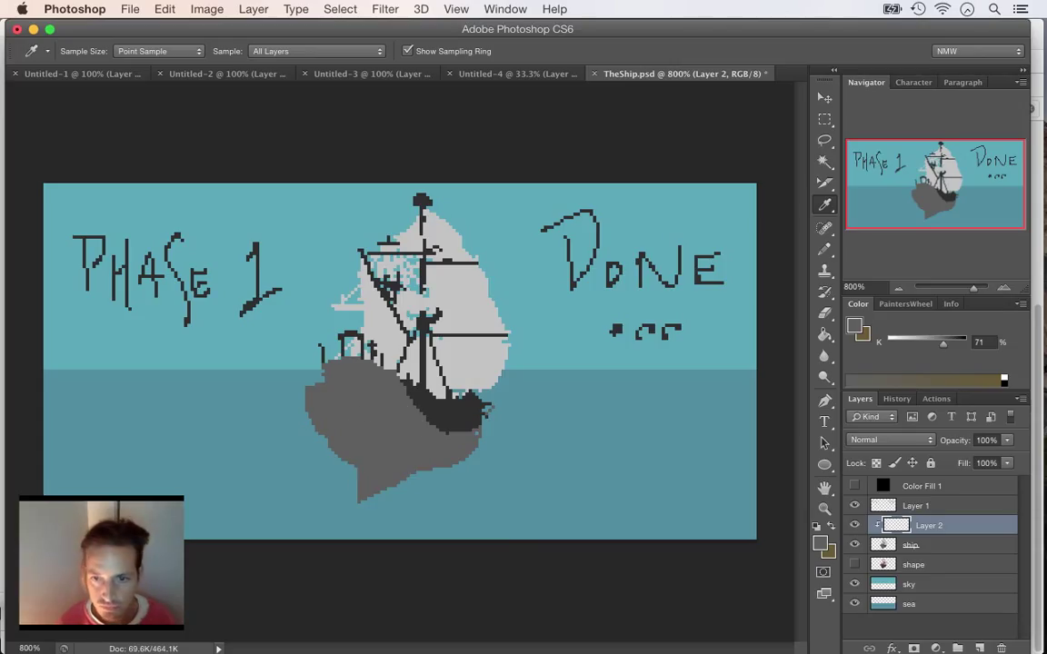
- Darken the foreground color to the neutral gray 3a3a3a, with brightness at 23%
left_click(820, 544)
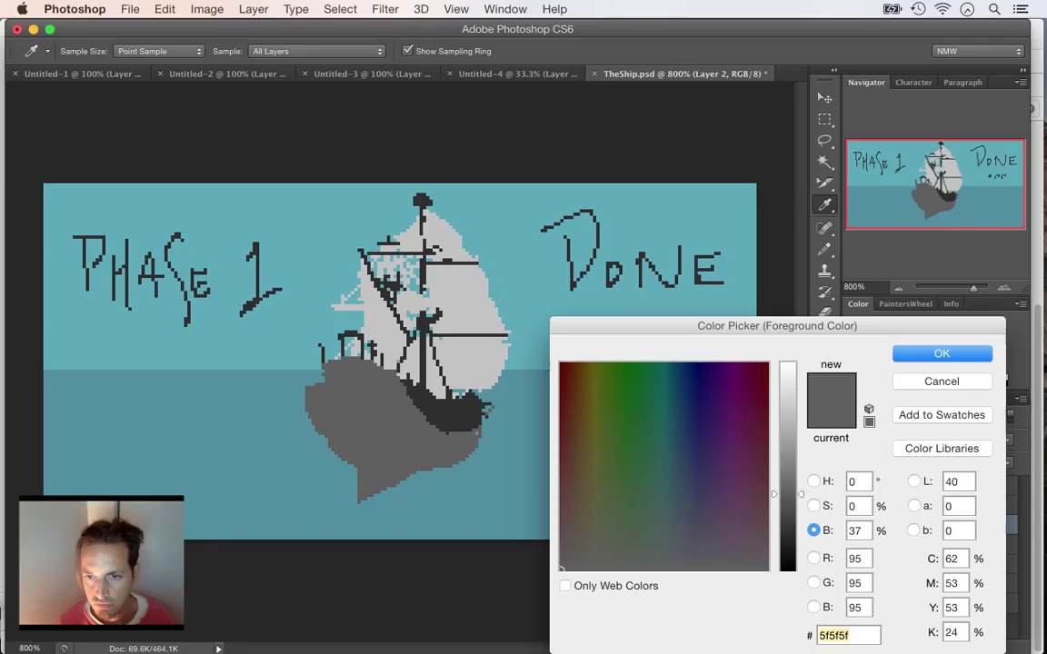
left_click_drag(788, 494, 789, 508)
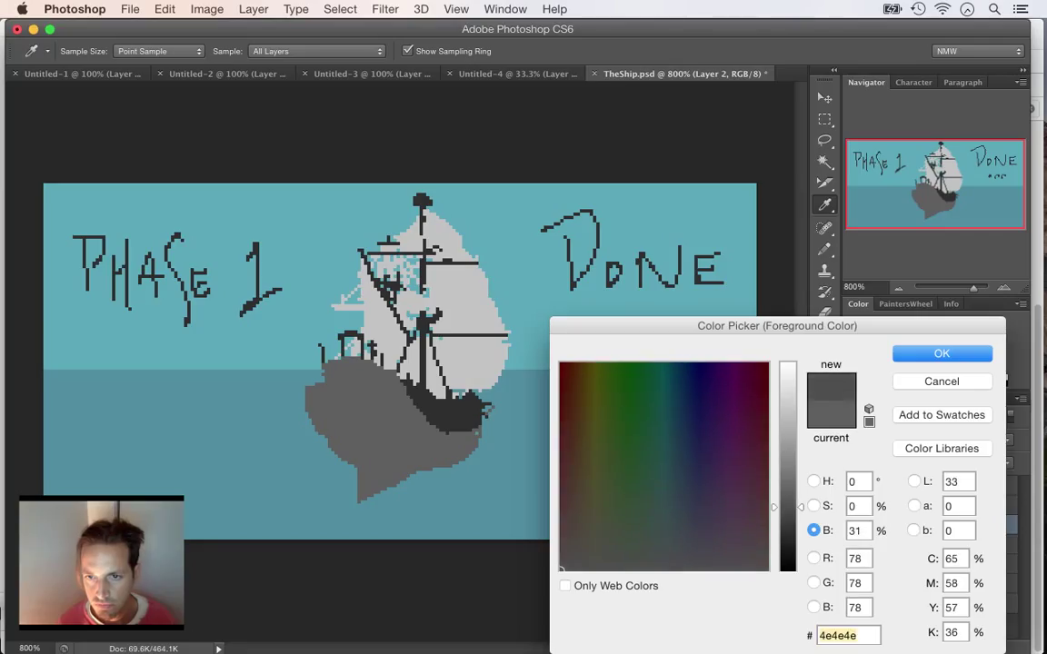
key("Down")
key("Down")
key("Down")
key("Down")
key("Down")
key("Down")
key("Down")
key("Down")
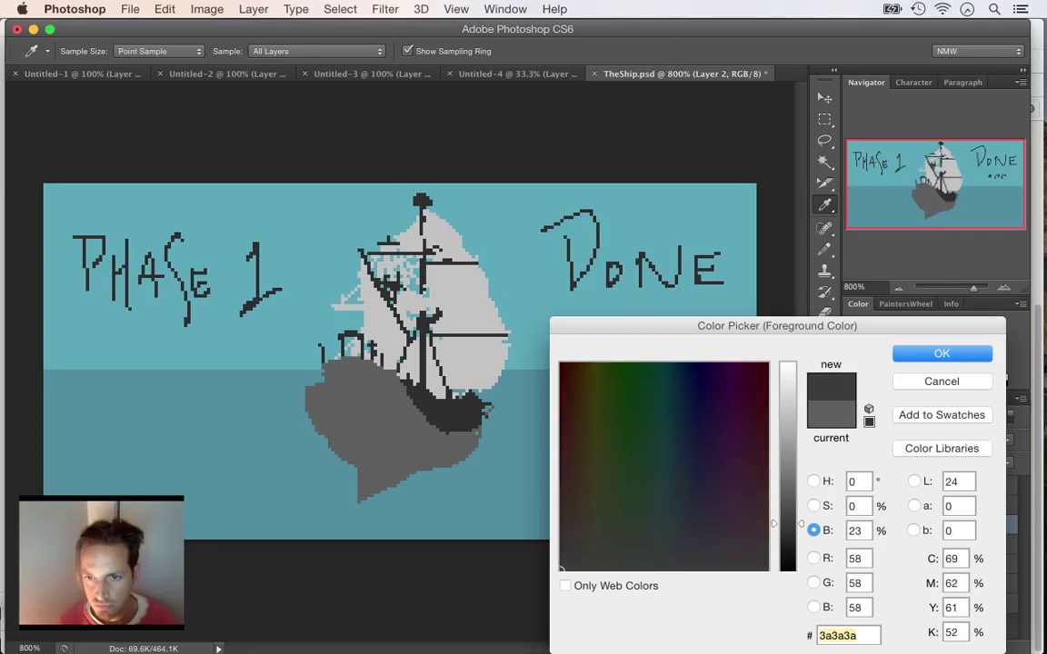
key("Return")
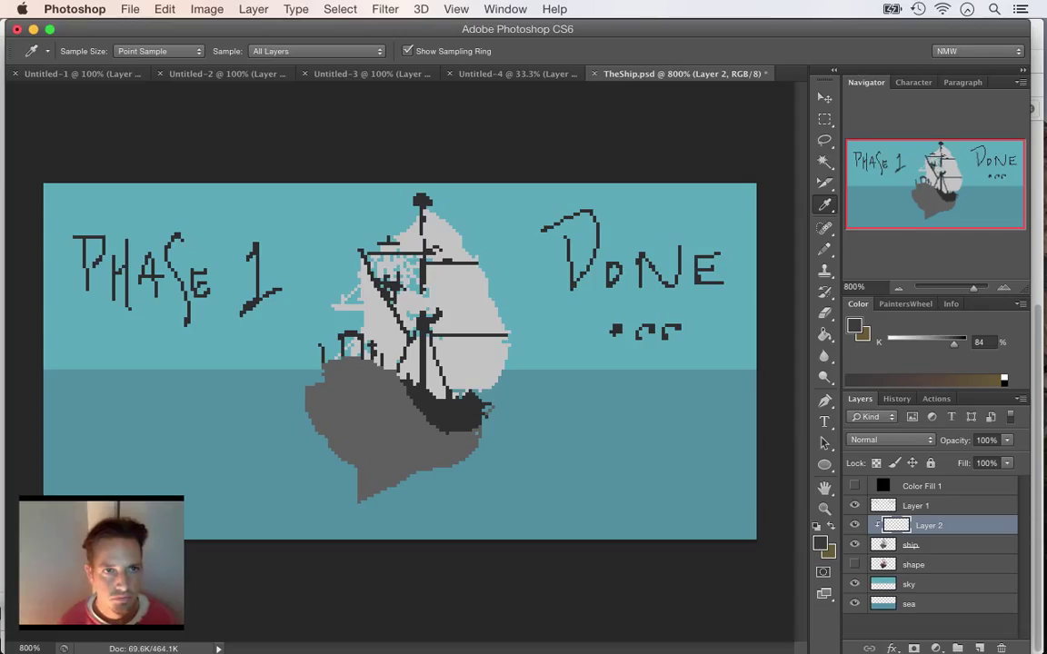
- Switch from the Pencil to the Brush tool at size 10 and 8% opacity, and softly shade the hull's lower edge on Layer 2
key("b")
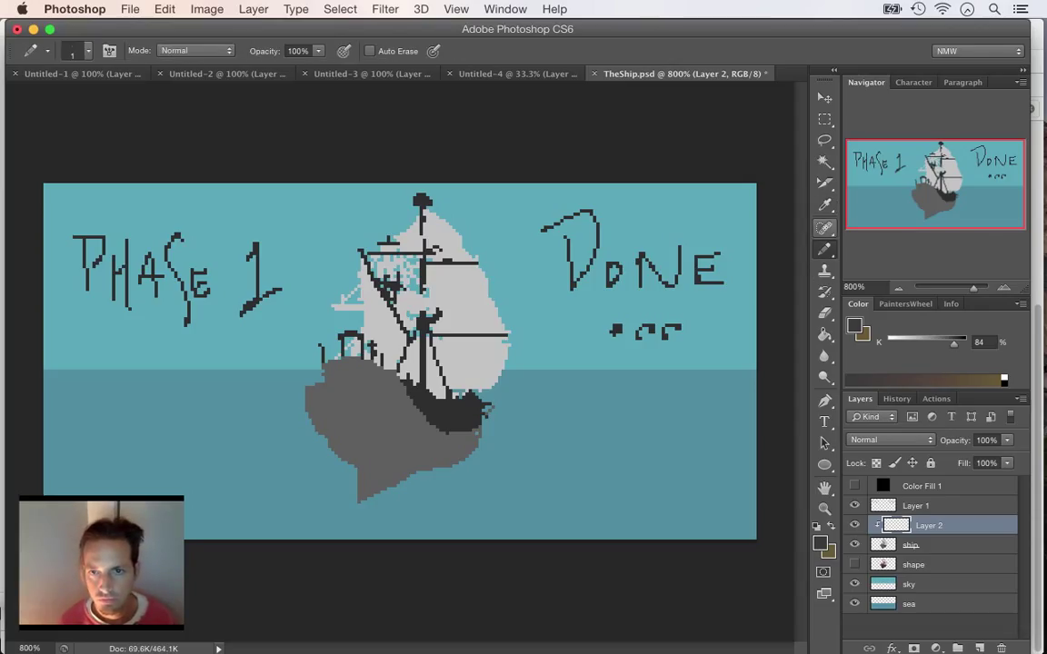
right_click(824, 250)
left_click(892, 244)
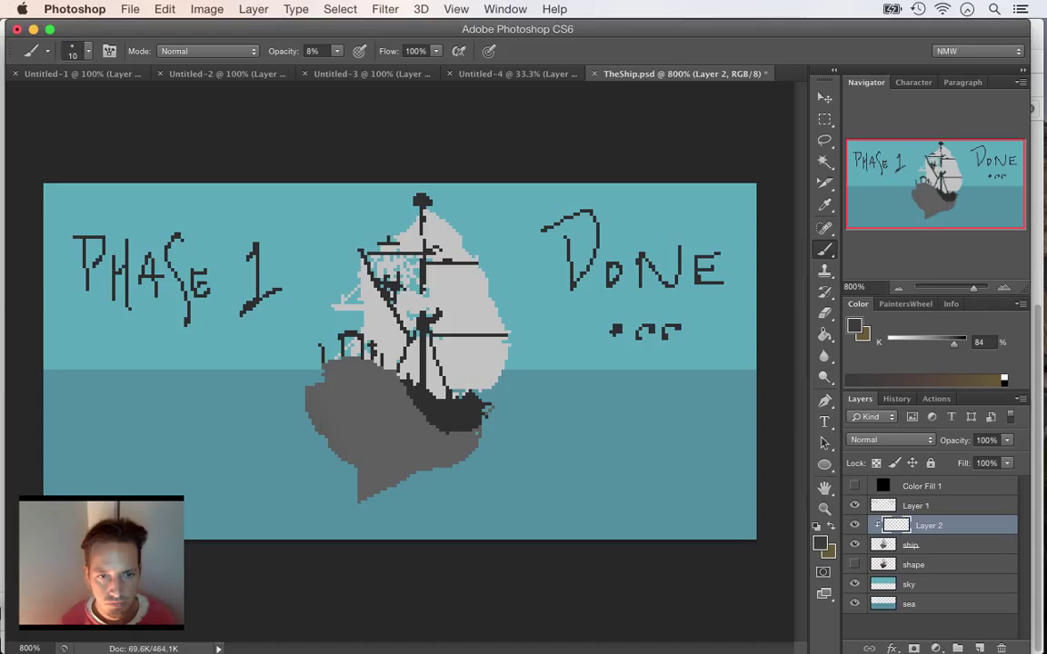
left_click_drag(320, 400, 360, 473)
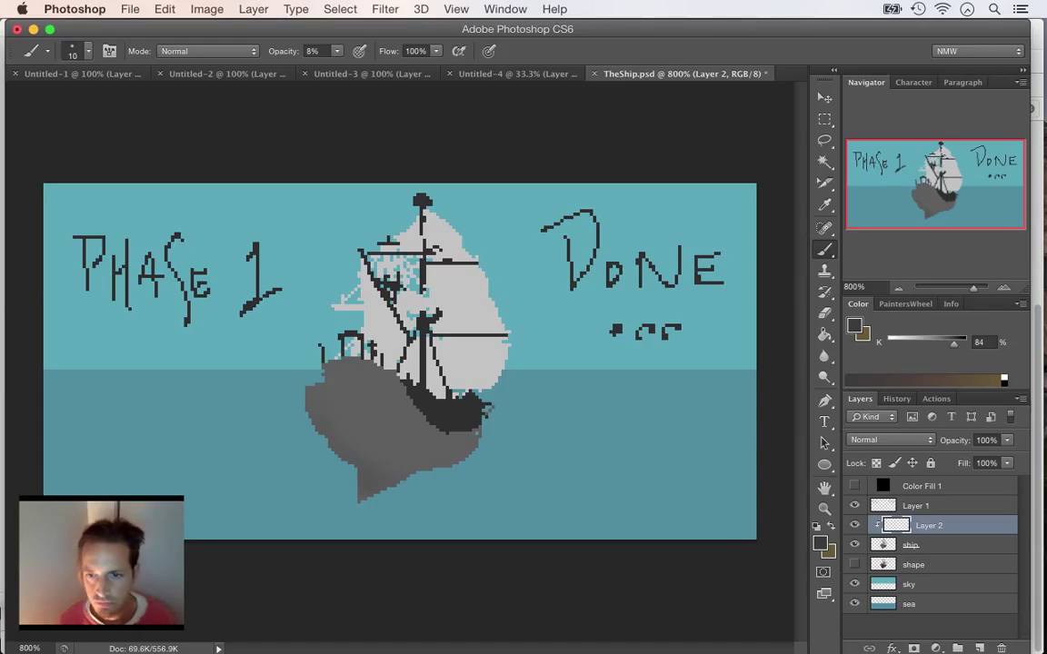
- Move the shape reference layer above Layer 1, just below Color Fill 1, and make it visible over the painted ship
left_click(914, 565)
left_click_drag(914, 565, 914, 497)
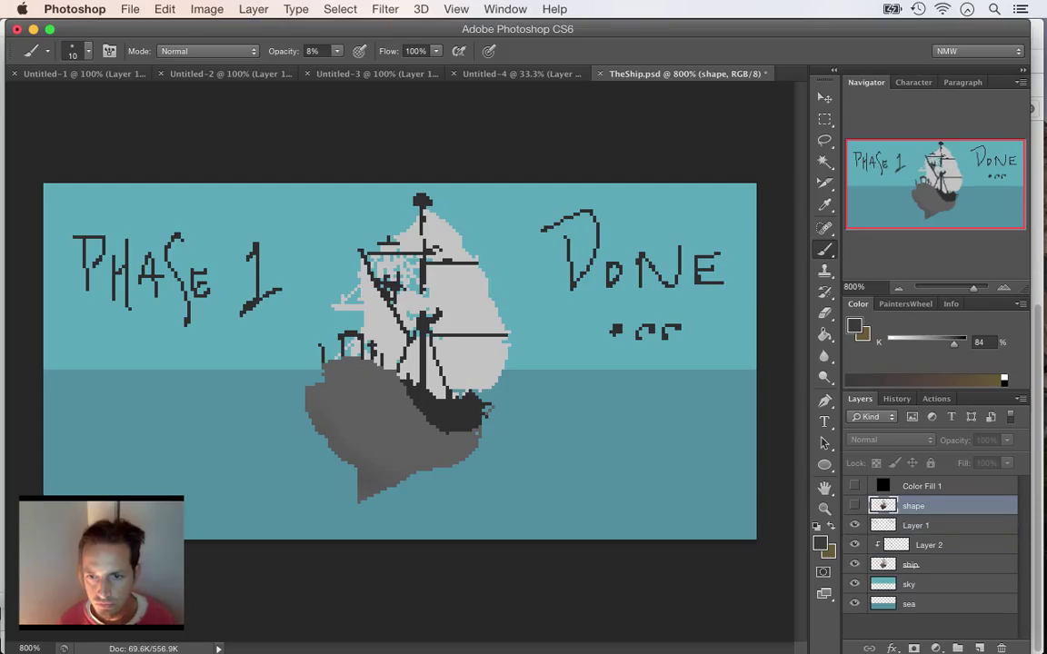
left_click(854, 507)
left_click(854, 506)
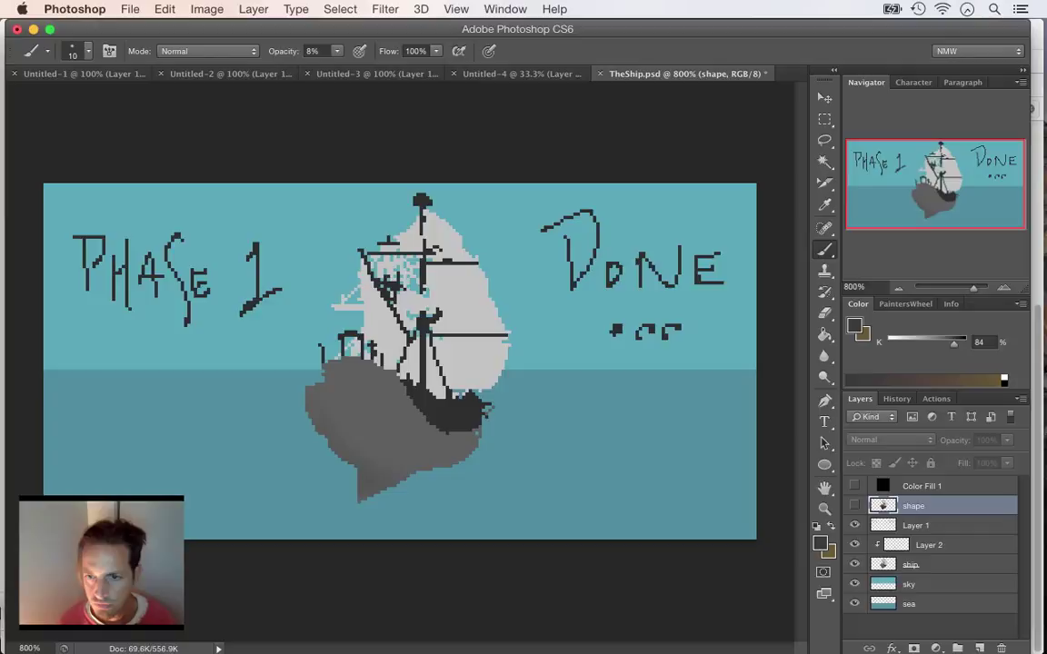
left_click(854, 506)
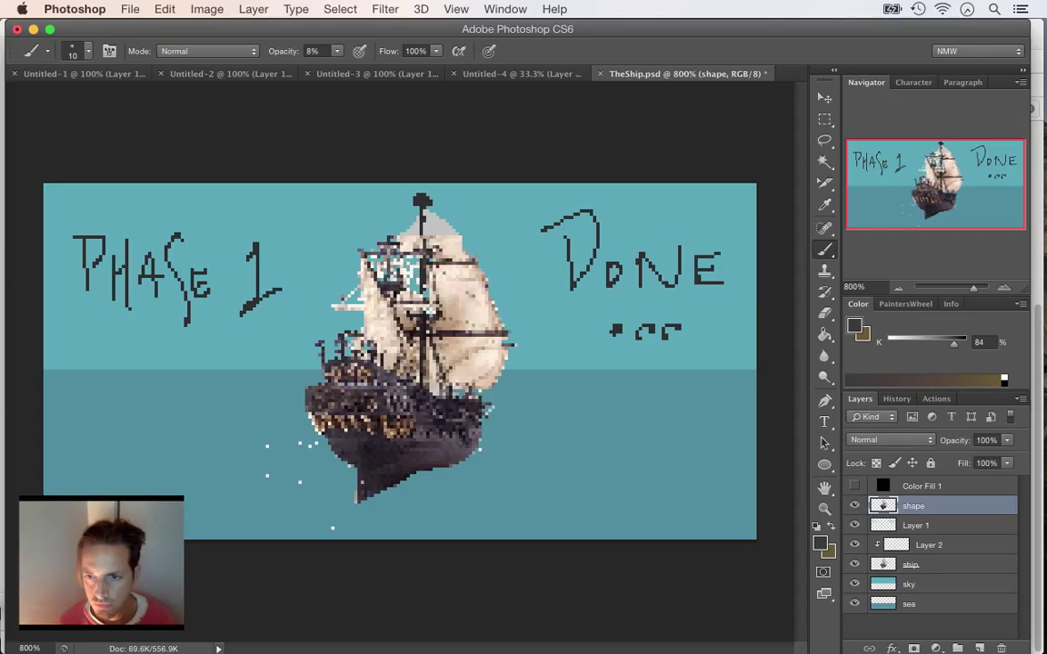
- Reduce the shape layer's opacity to 18% and hide it after comparing it with the painted ship
left_click(1007, 439)
left_click_drag(1004, 456, 944, 456)
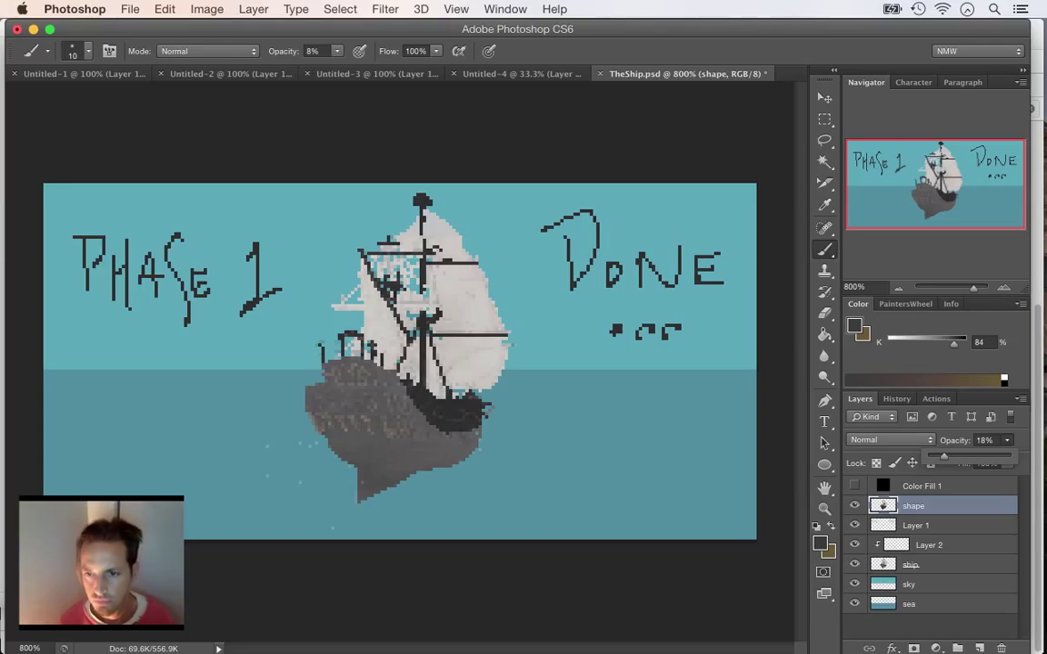
key("Return")
left_click(854, 505)
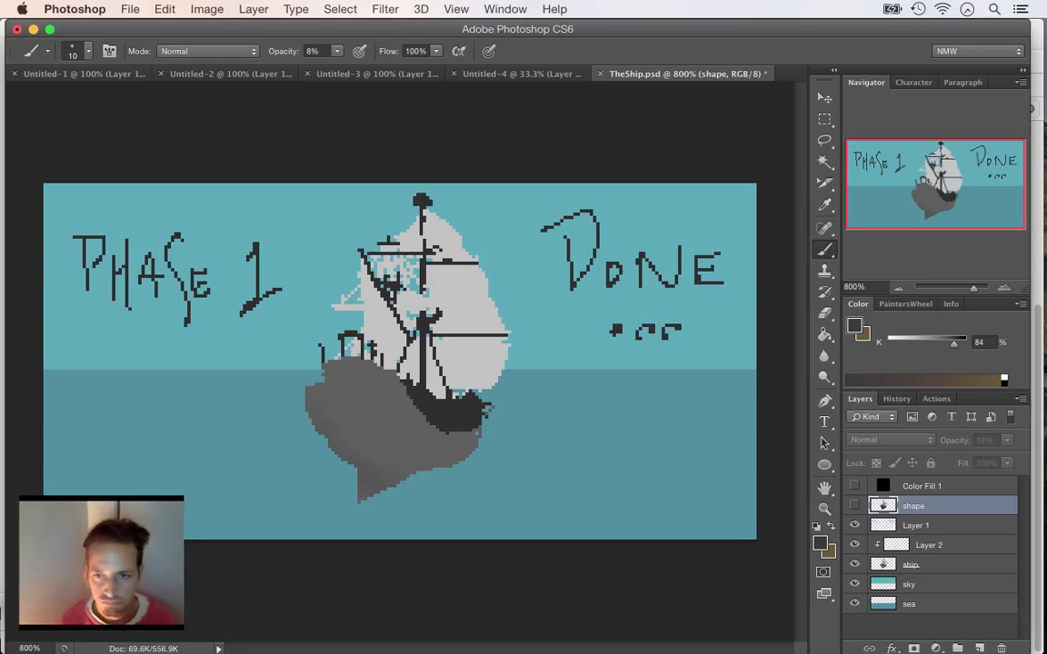
left_click(855, 505)
left_click(854, 506)
- Return to Layer 2 with the Brush tool at 8% opacity and add soft shading to the hull and the large sails
key("shift+b")
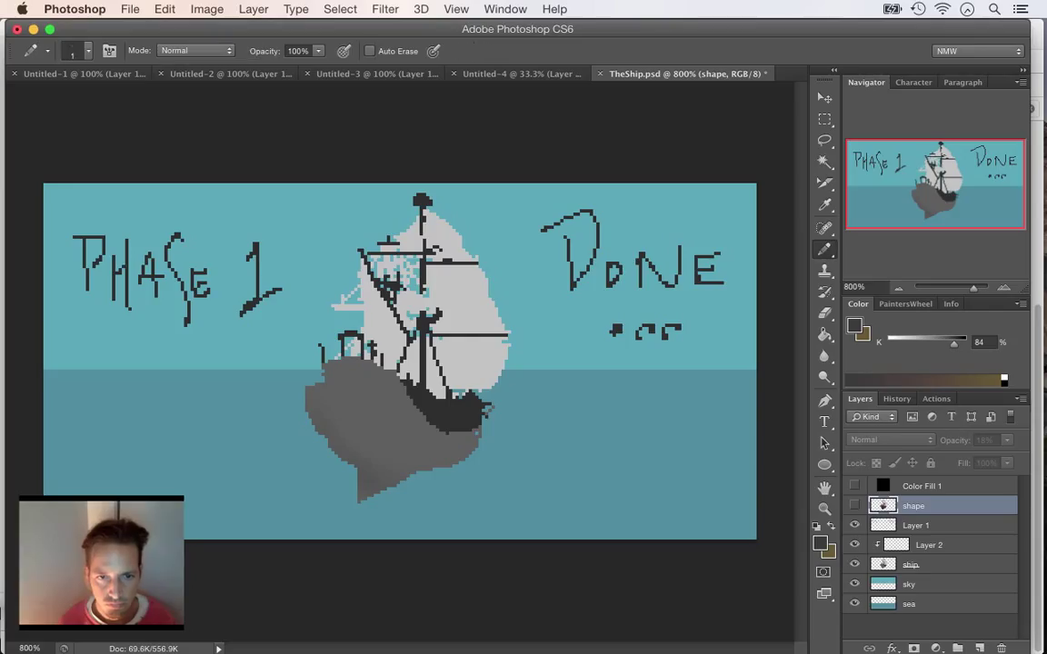
left_click(929, 545)
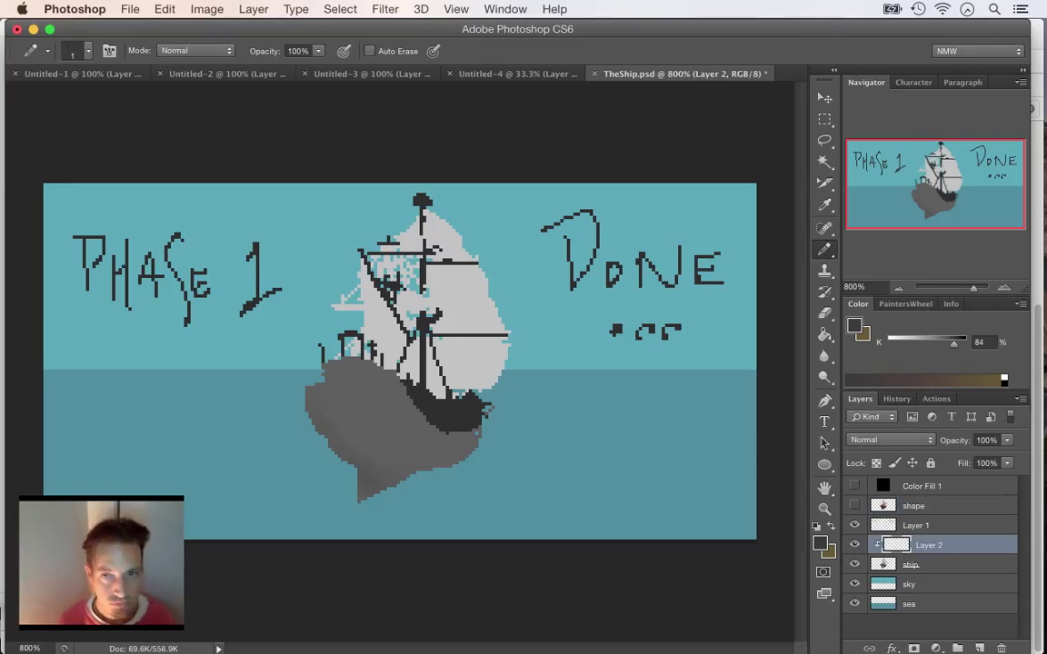
left_click(824, 248)
left_click(895, 241)
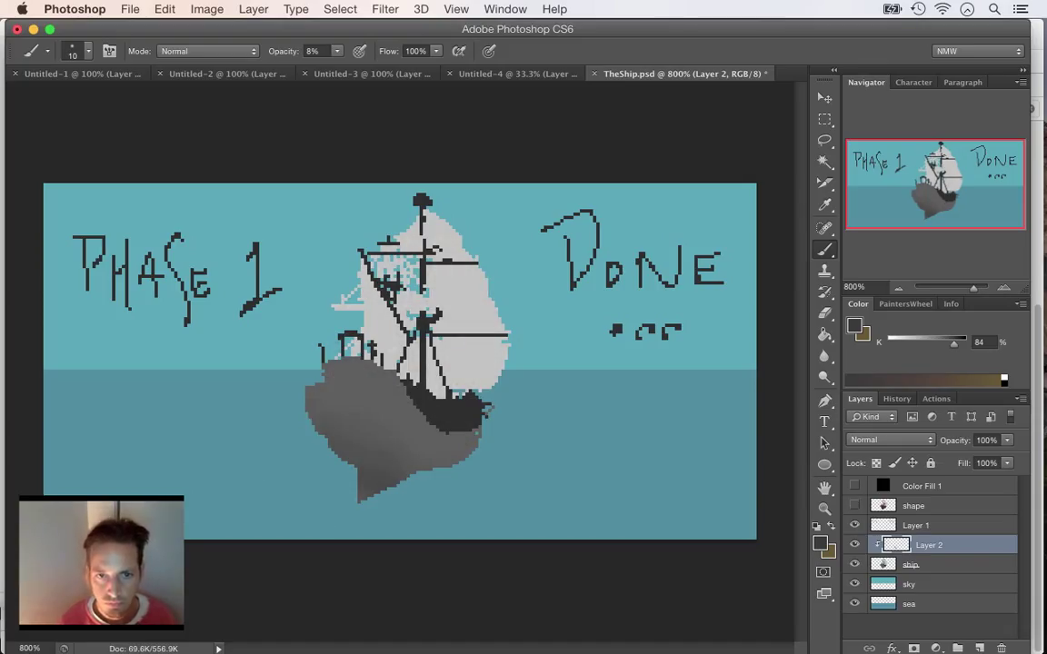
left_click_drag(451, 358, 496, 349)
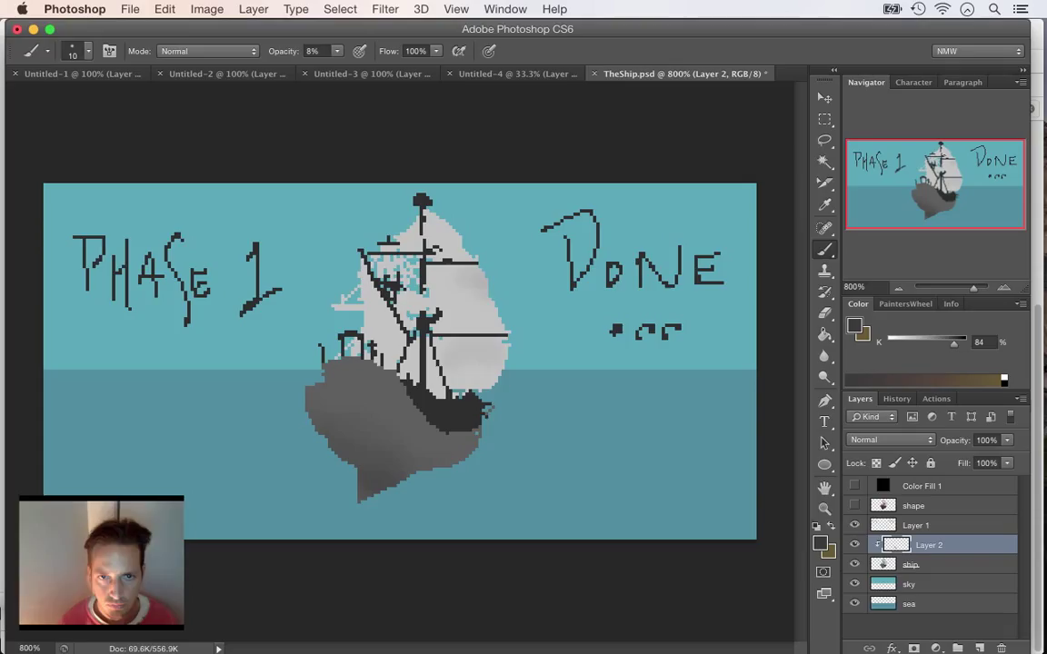
- Refine the soft shading on the hull and sails by comparing with the shape reference, then hide the reference and save the document
left_click(855, 505)
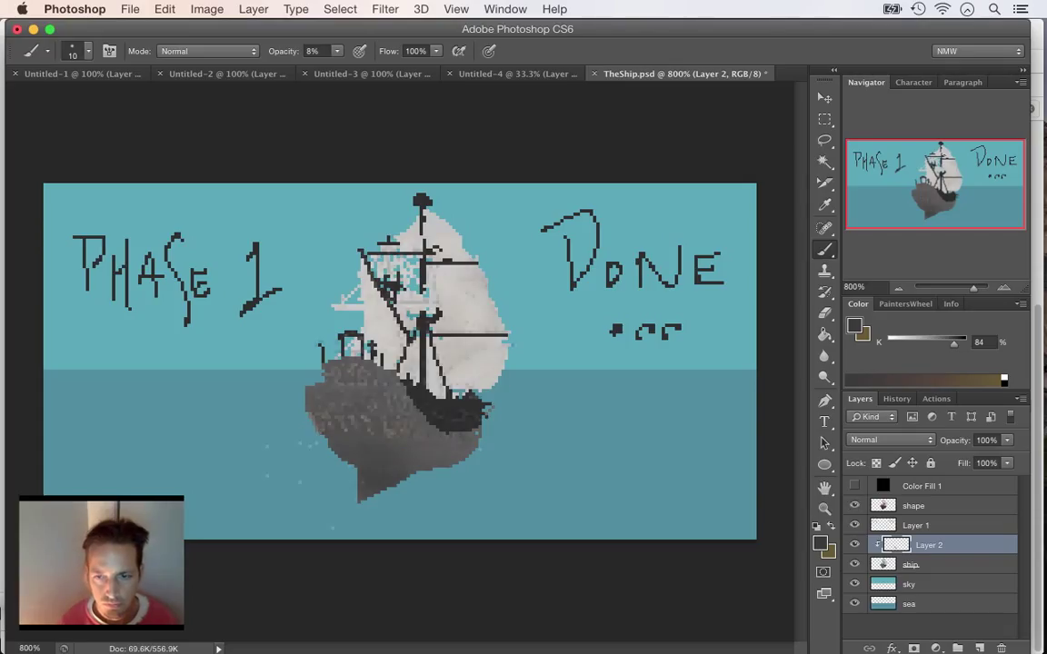
left_click(854, 506)
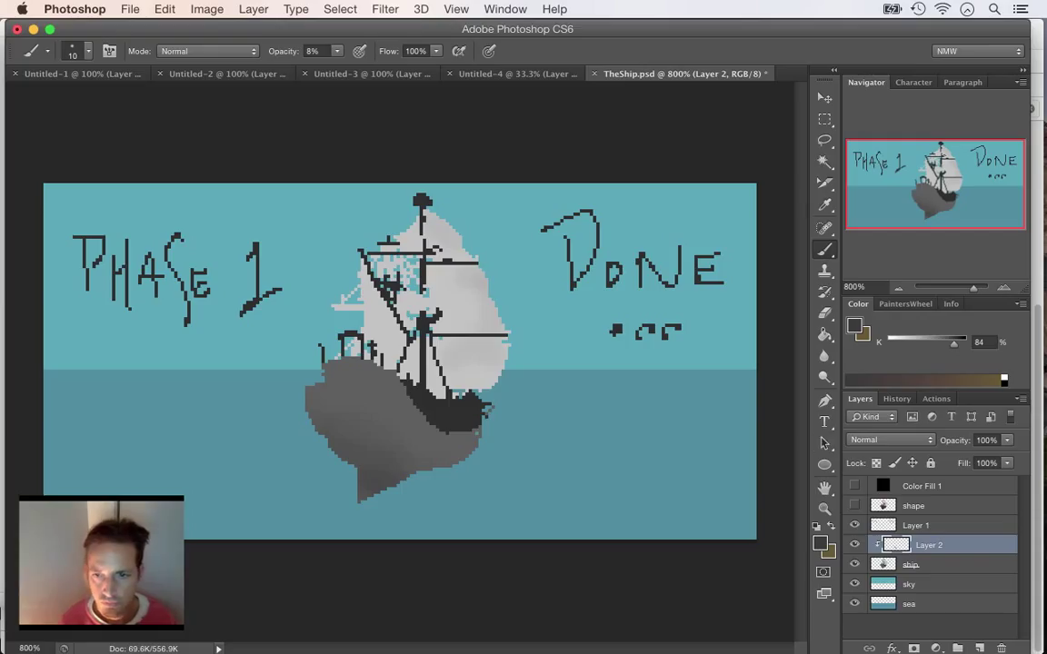
left_click(854, 505)
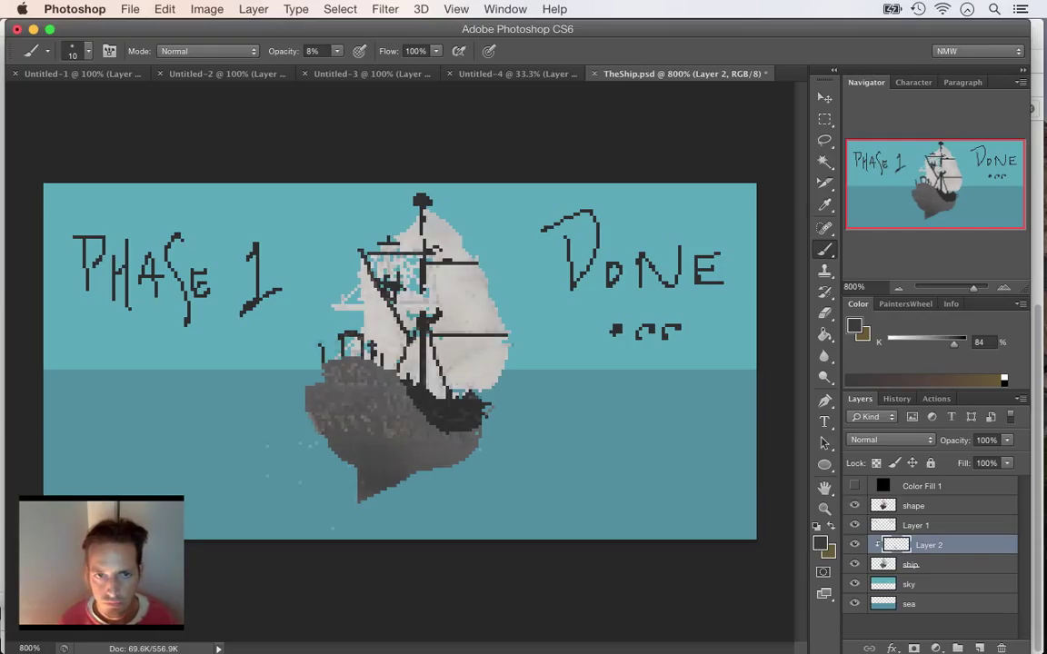
left_click(854, 505)
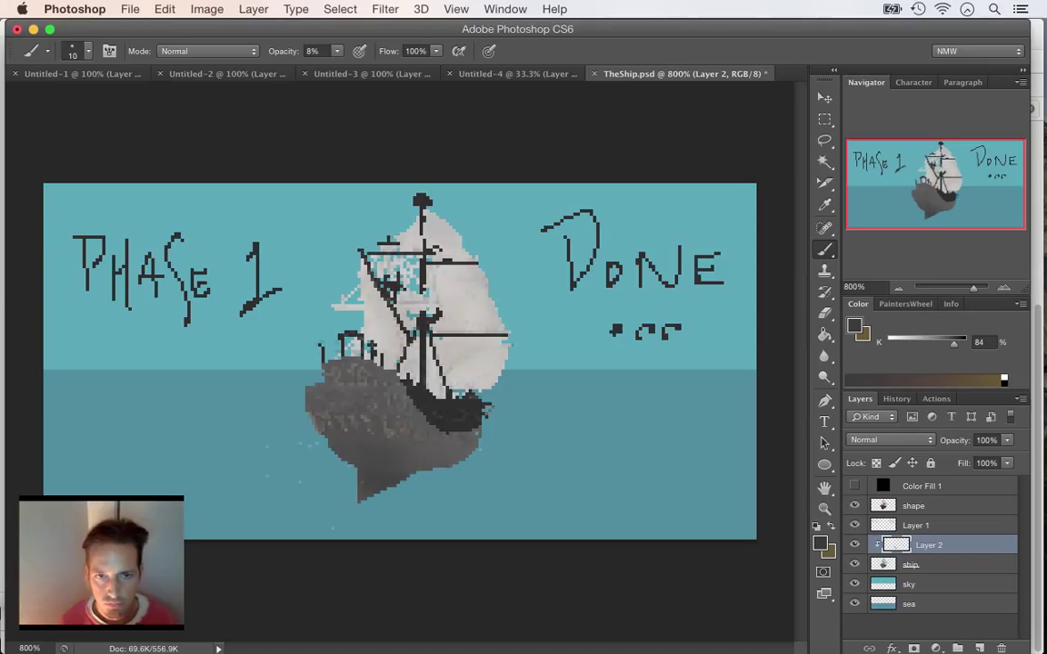
left_click(855, 505)
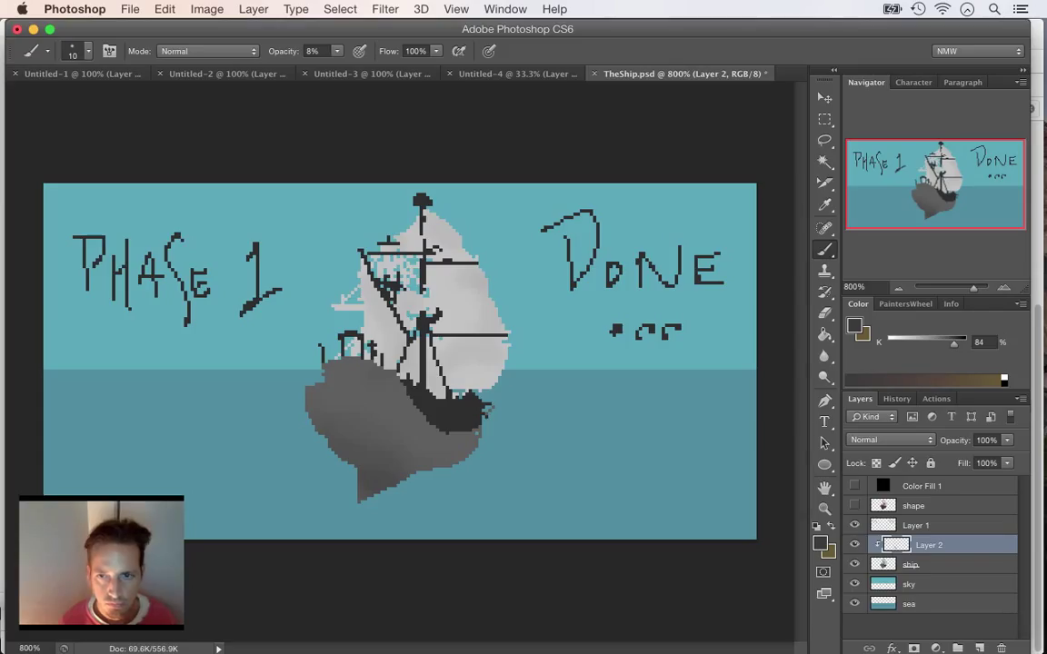
left_click(854, 505)
left_click(854, 506)
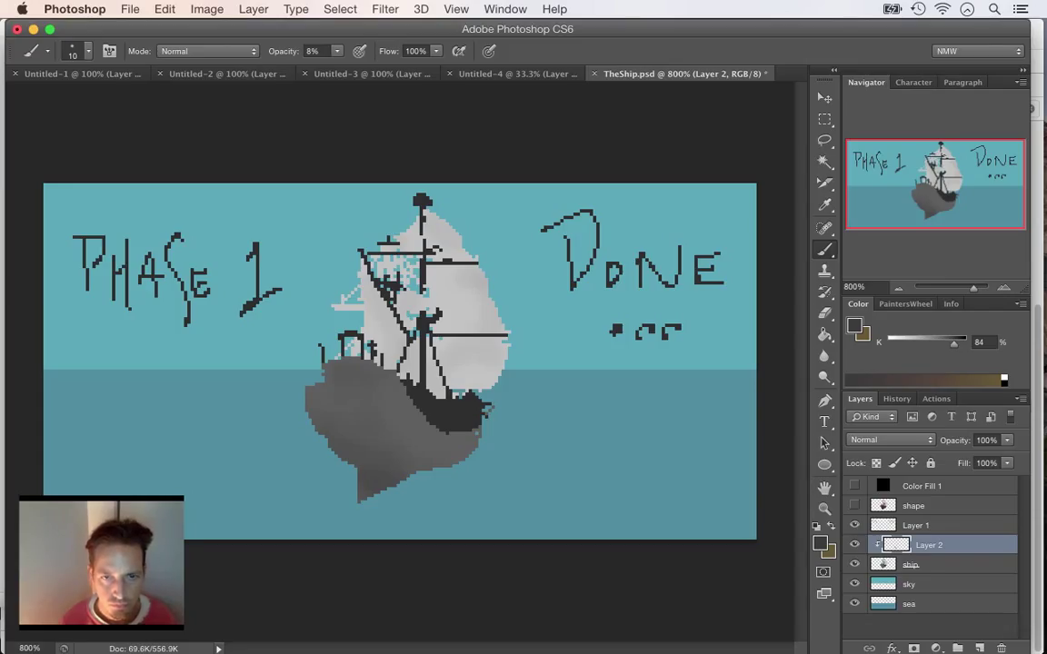
left_click(854, 505)
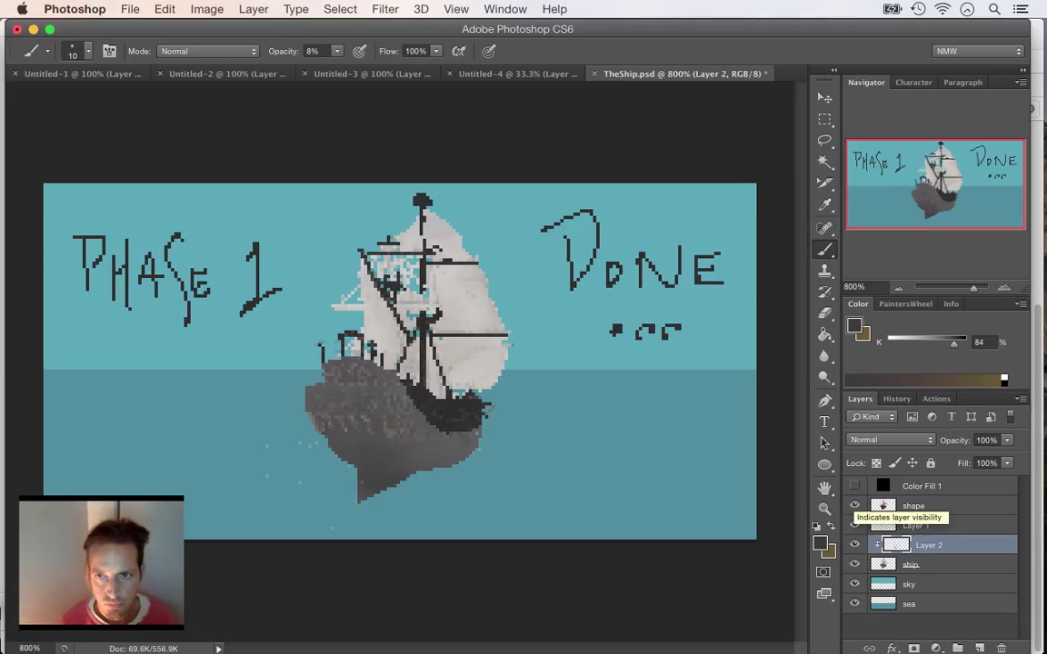
left_click(854, 506)
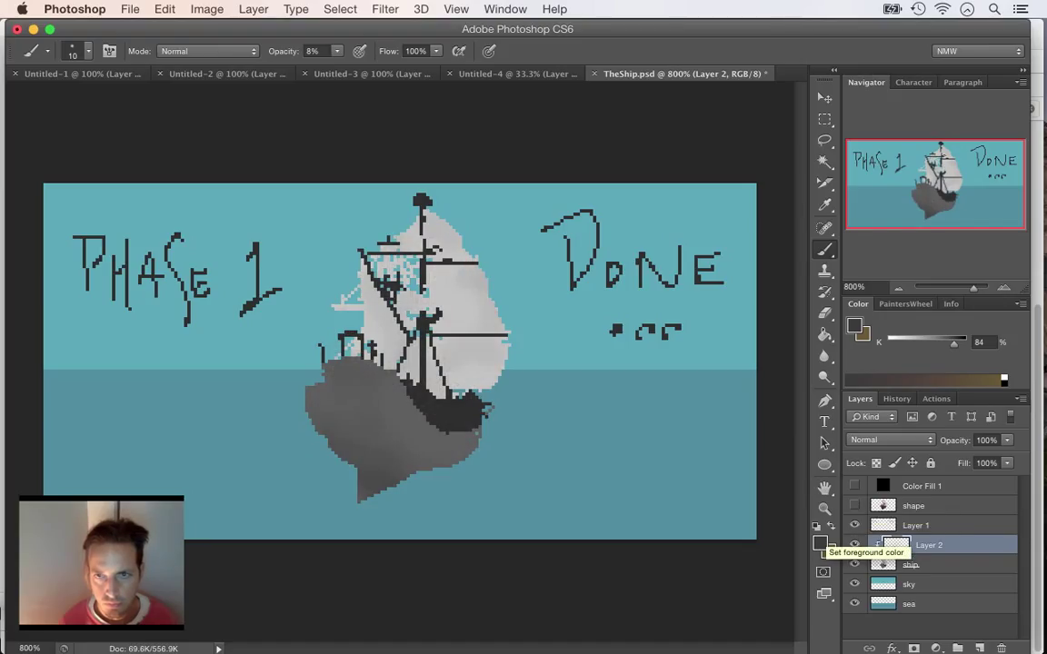
key("super+s")
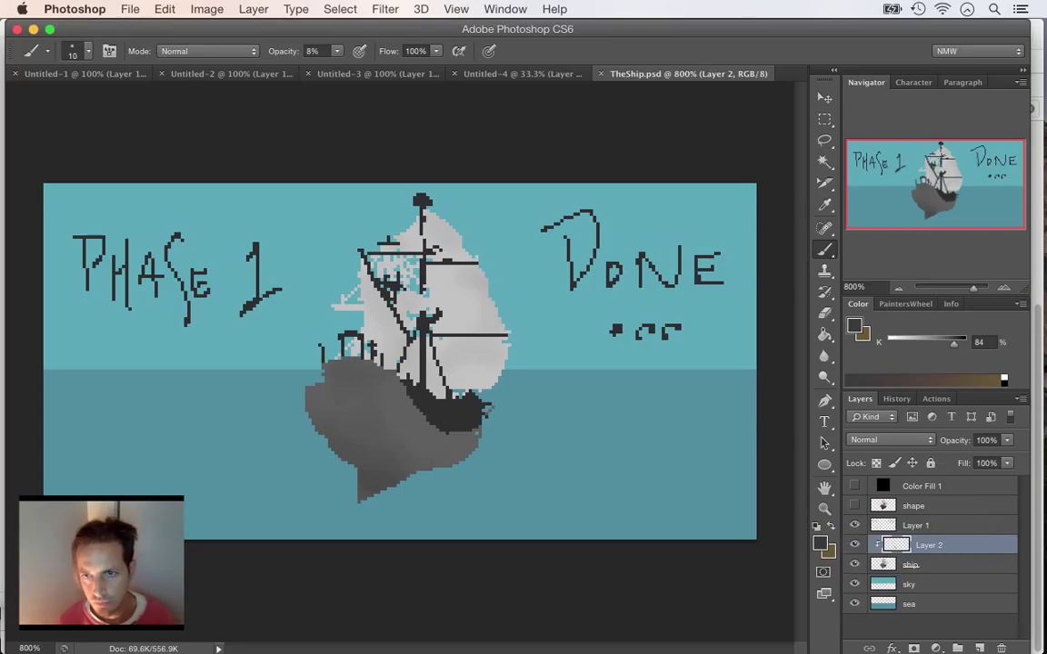
- Select the ship layer and sample the hull's mid gray as the foreground color
left_click(936, 565)
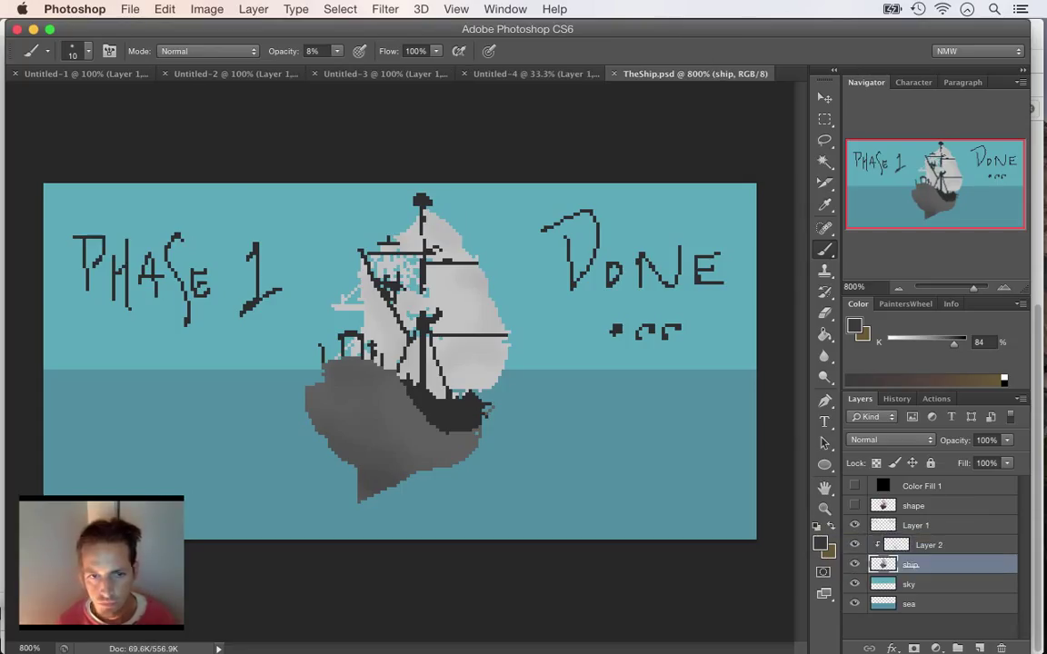
key("i")
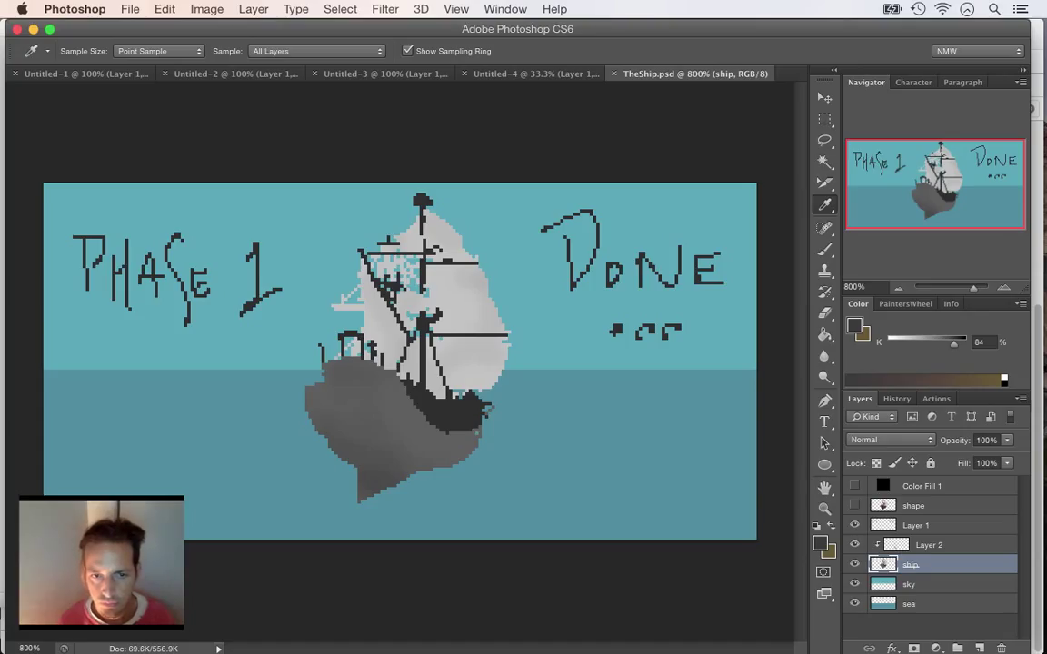
left_click(383, 418)
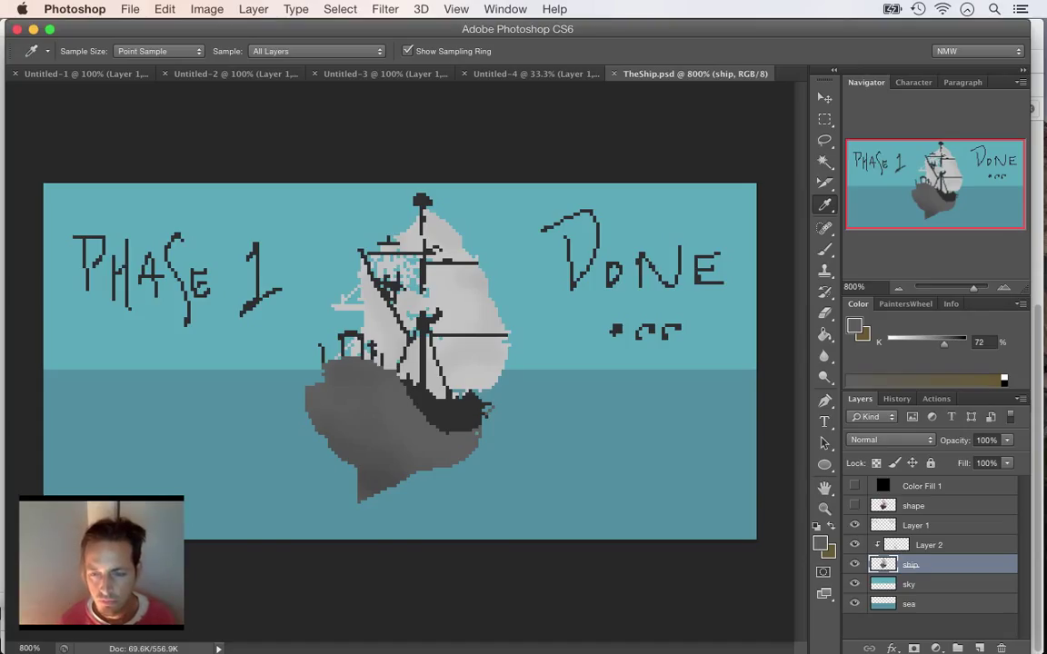
- Set the foreground color to a saturated brown with hue 37°, saturation 100% and brightness 36% (5c3900)
left_click(819, 543)
double_click(852, 482)
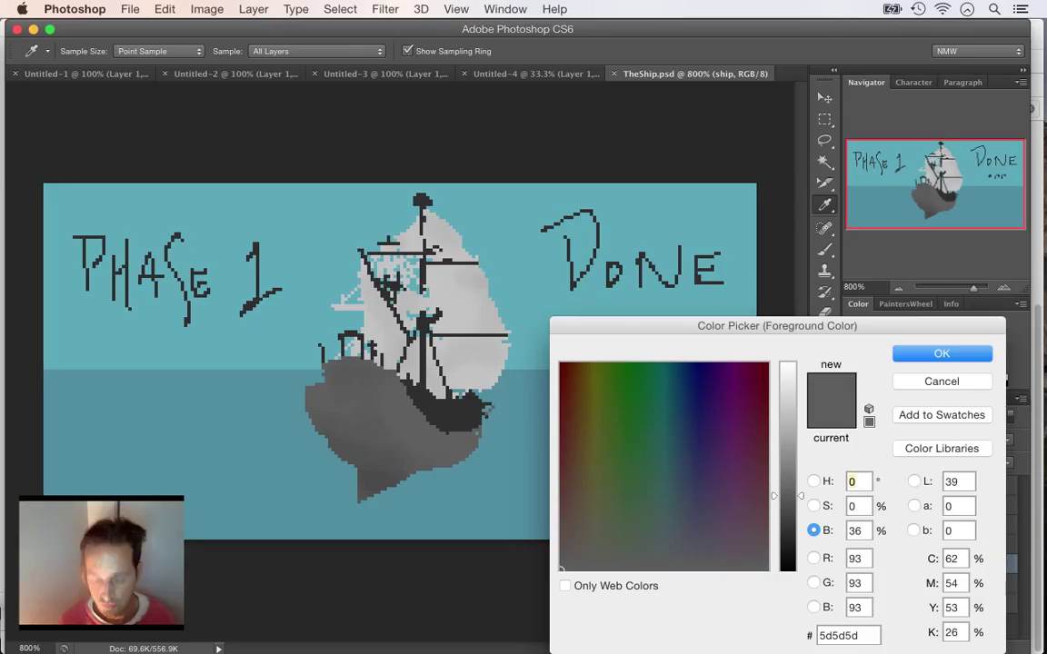
type("37")
key("Tab")
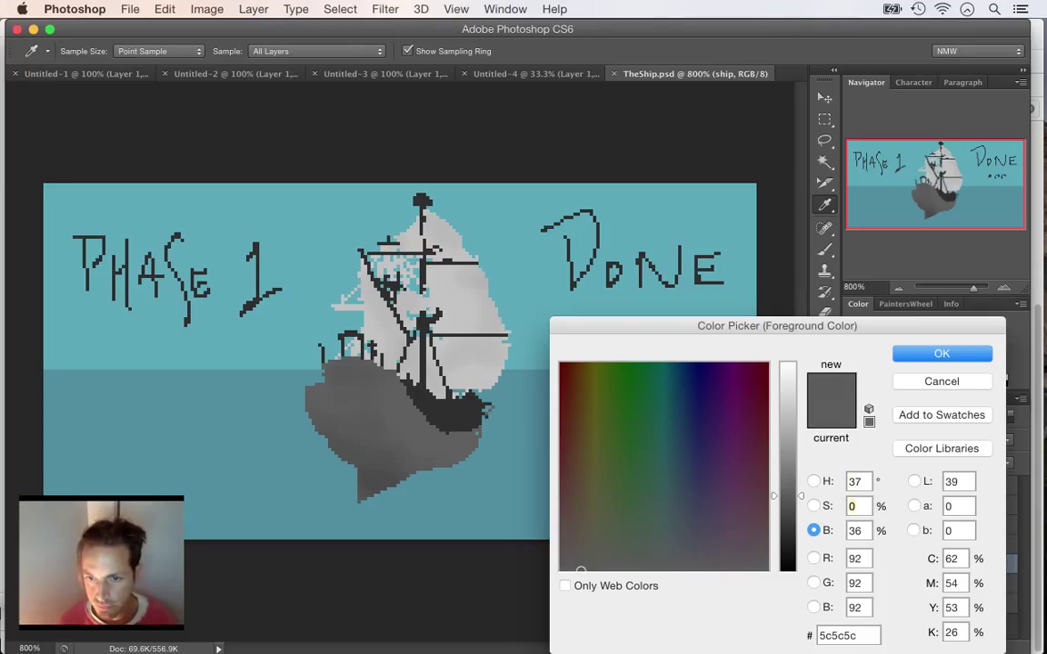
left_click(813, 506)
left_click_drag(790, 570, 787, 362)
left_click(814, 530)
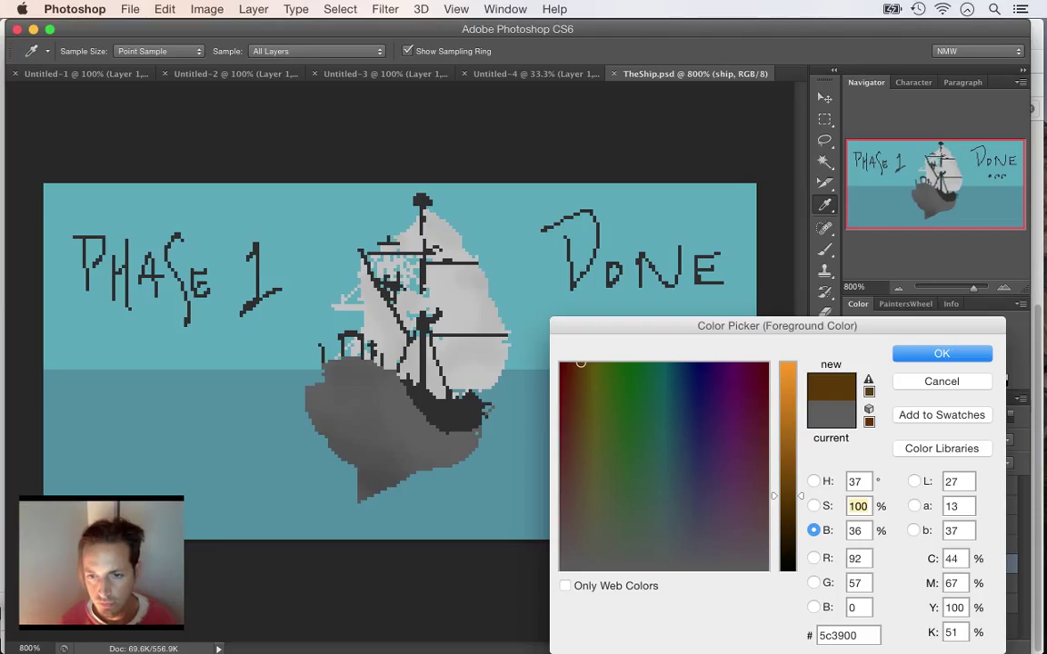
left_click(813, 506)
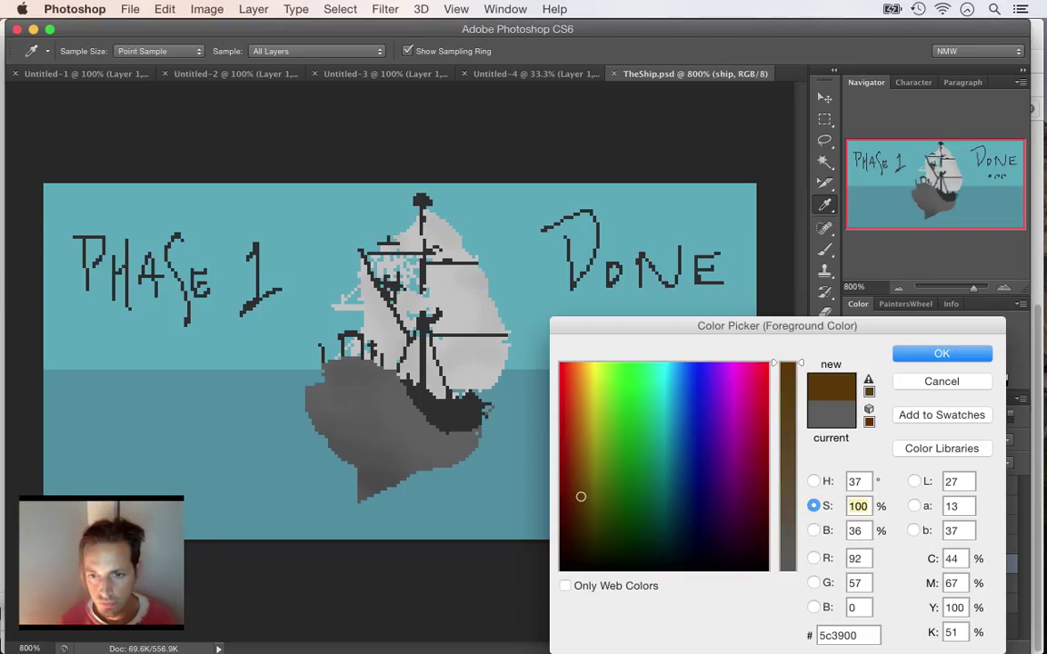
key("Return")
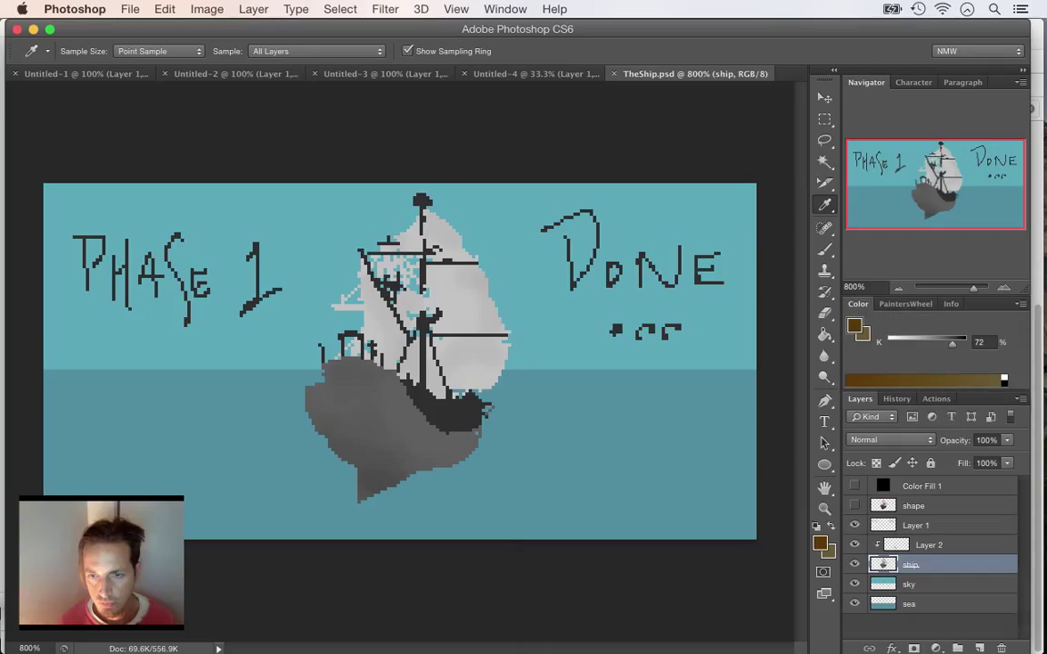
- Sample the hull's mid gray and recolor the foreground to a brown with hue 37° and saturation 50%
left_click(364, 390)
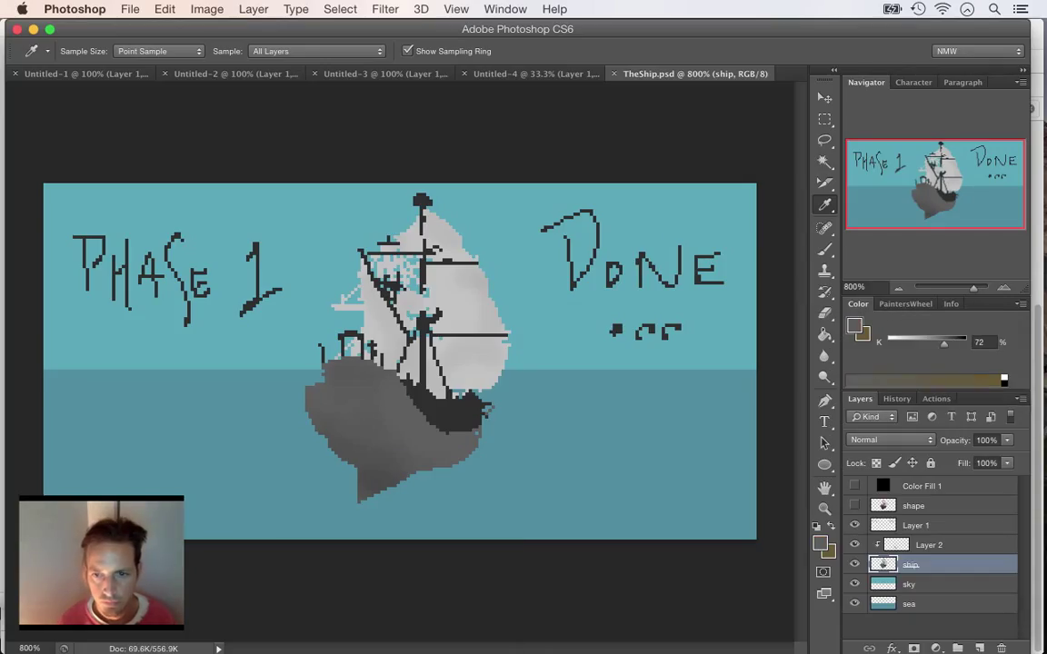
left_click(821, 543)
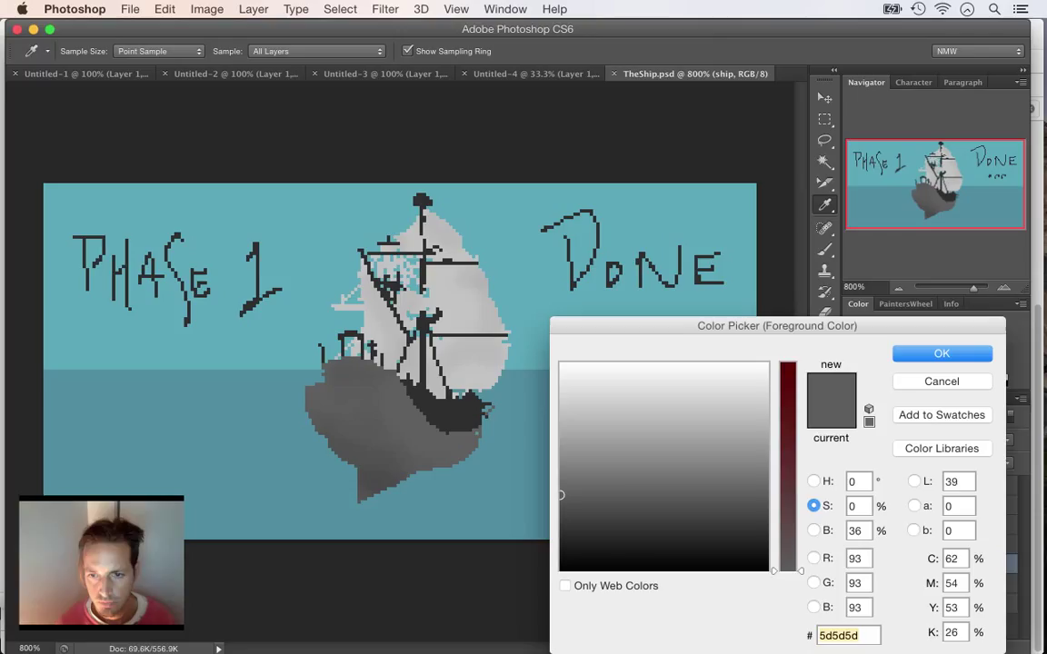
left_click(814, 482)
double_click(853, 481)
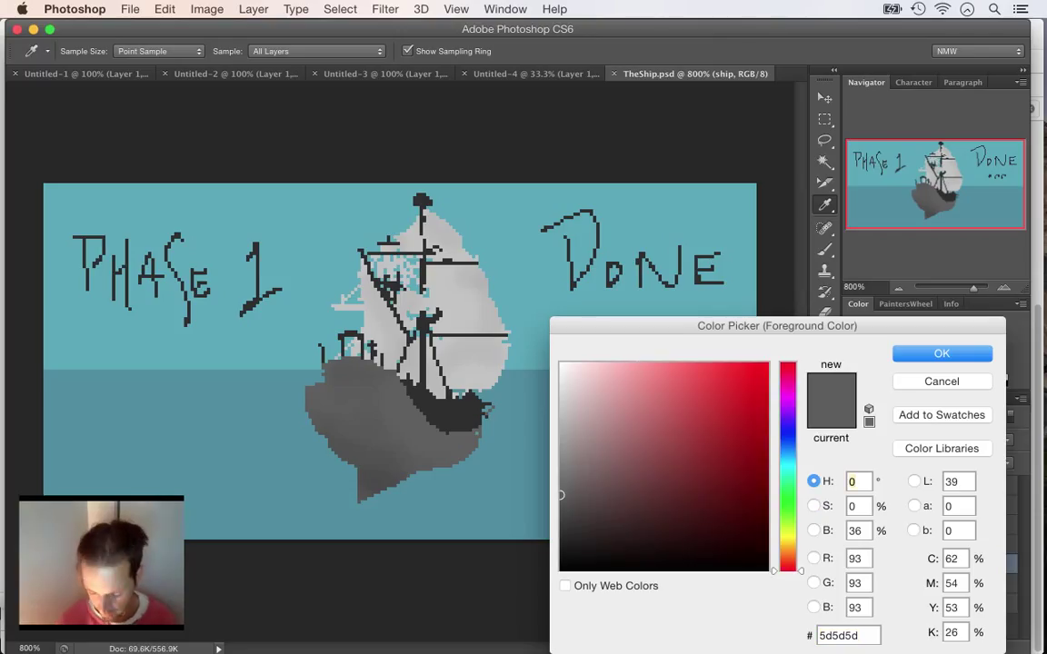
type("37")
key("Tab")
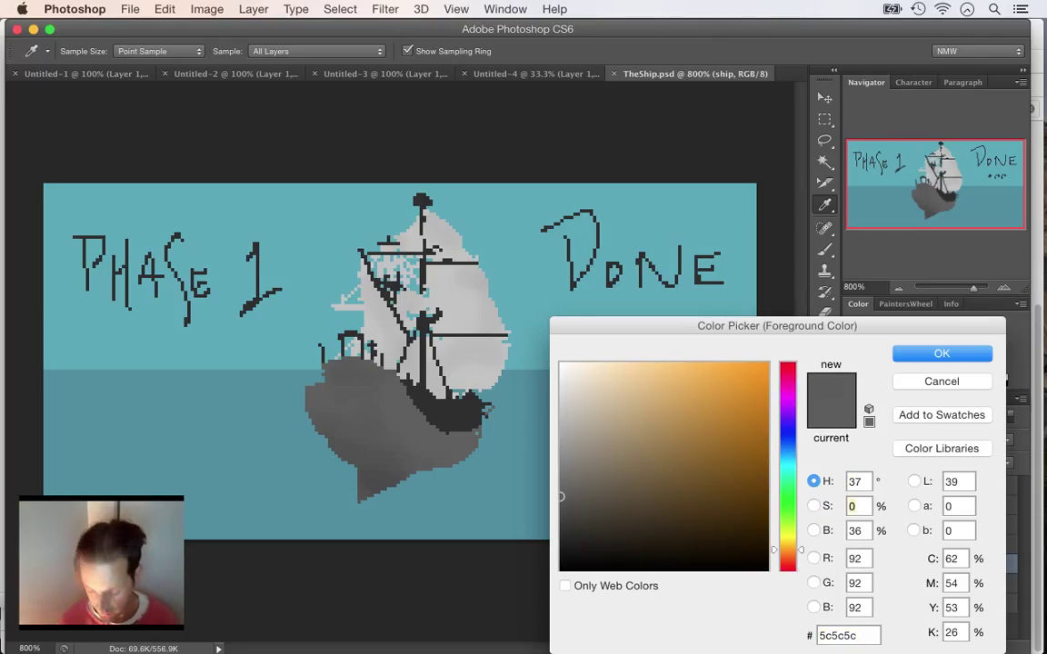
type("50")
key("Tab")
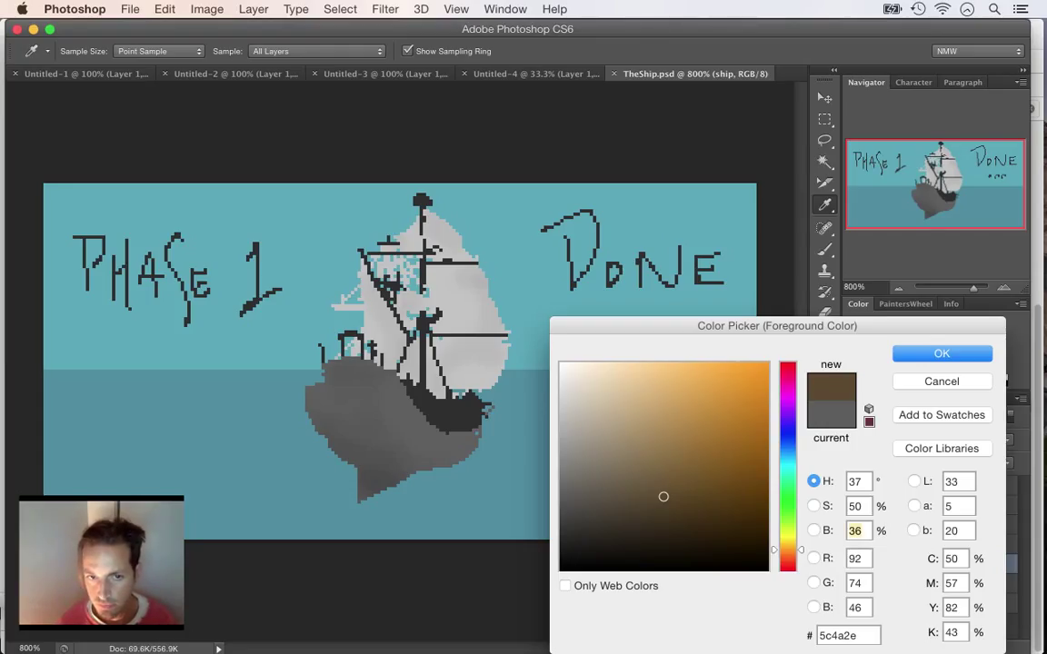
- Set the brown's saturation to 42% (5c4d35) and fill the hull with it on the ship layer using the Paint Bucket
left_click(813, 506)
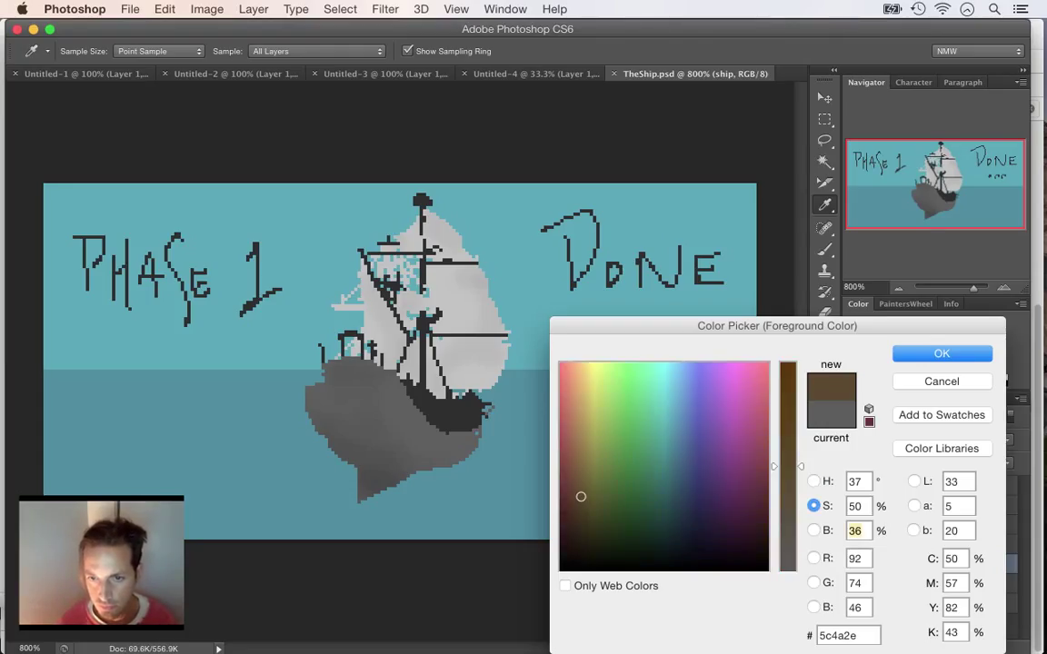
left_click_drag(787, 466, 787, 483)
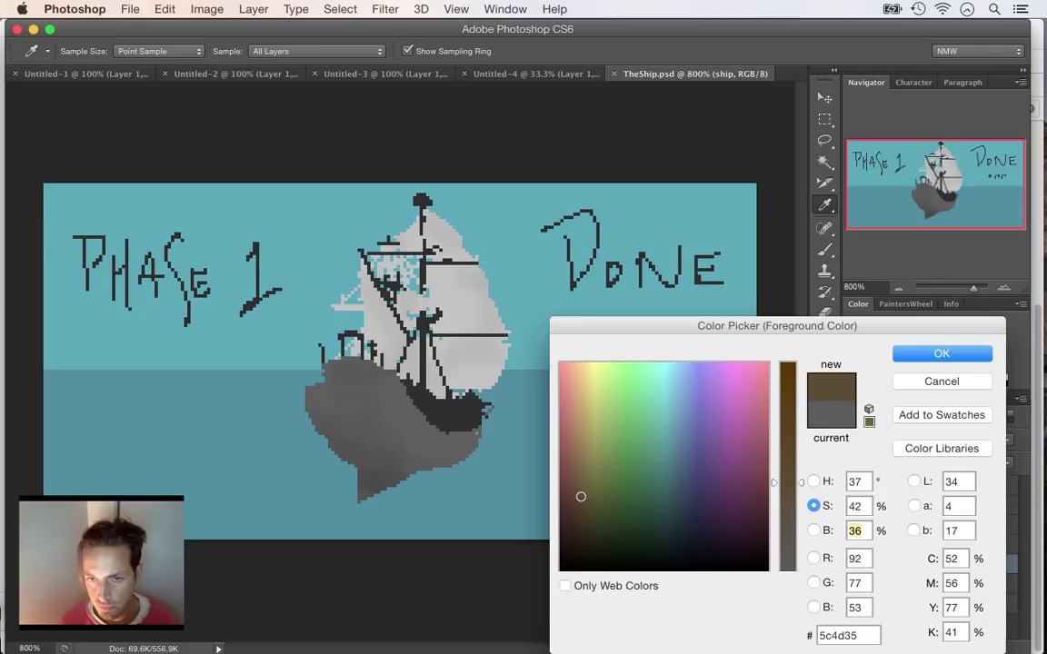
key("Return")
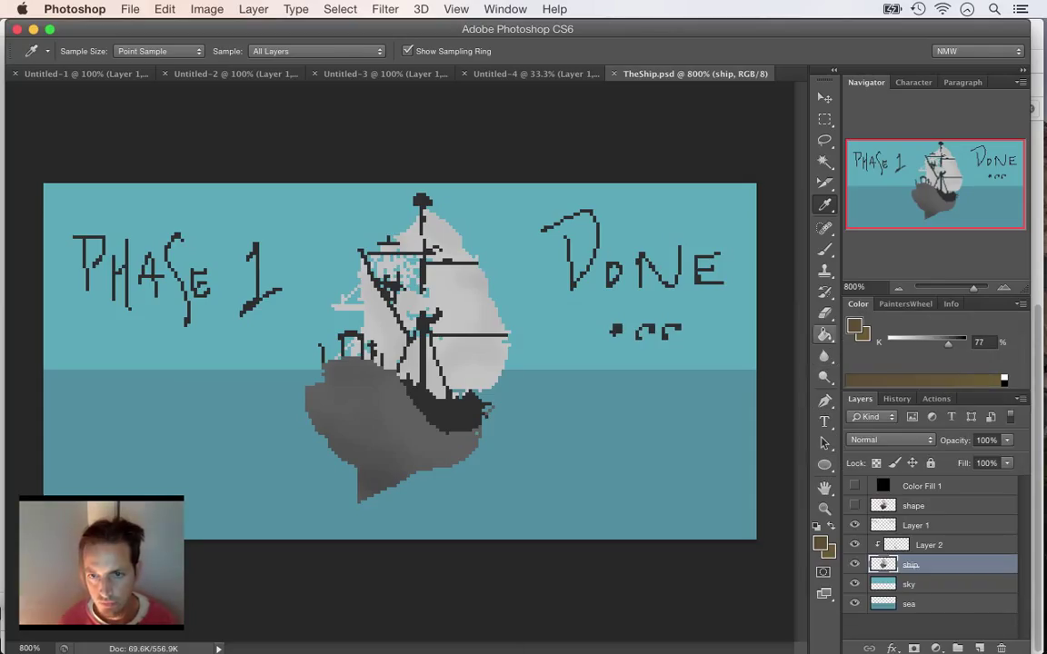
left_click(824, 334)
left_click(389, 409)
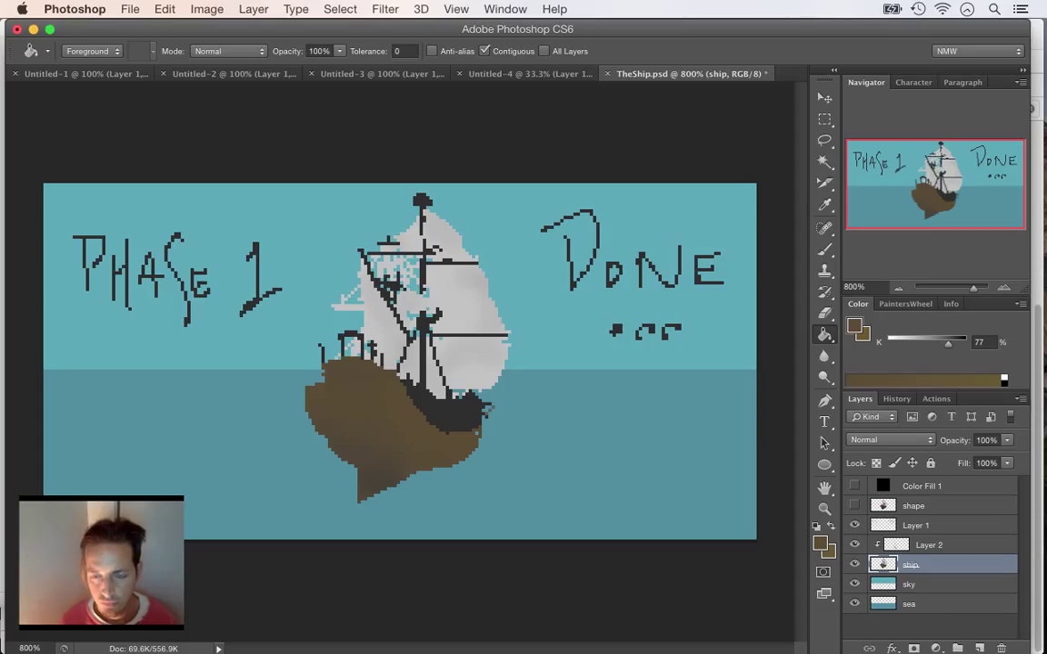
- Sample the ship's dark gray (2f2f2f) and select all pixels of that color with Color Range at fuzziness 0
key("i")
left_click(415, 373)
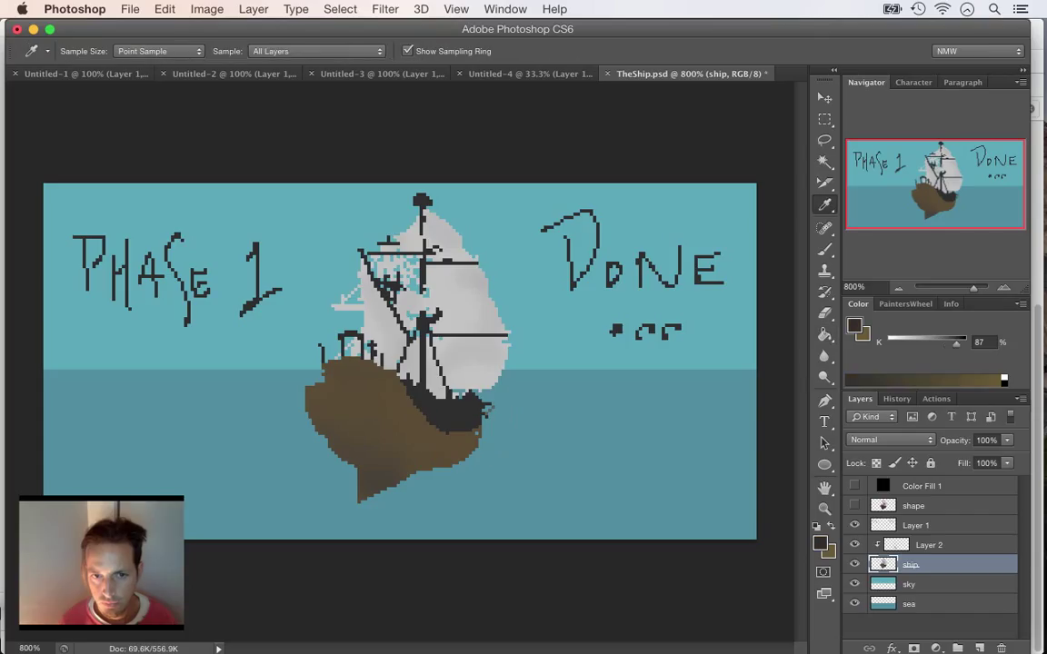
left_click(821, 544)
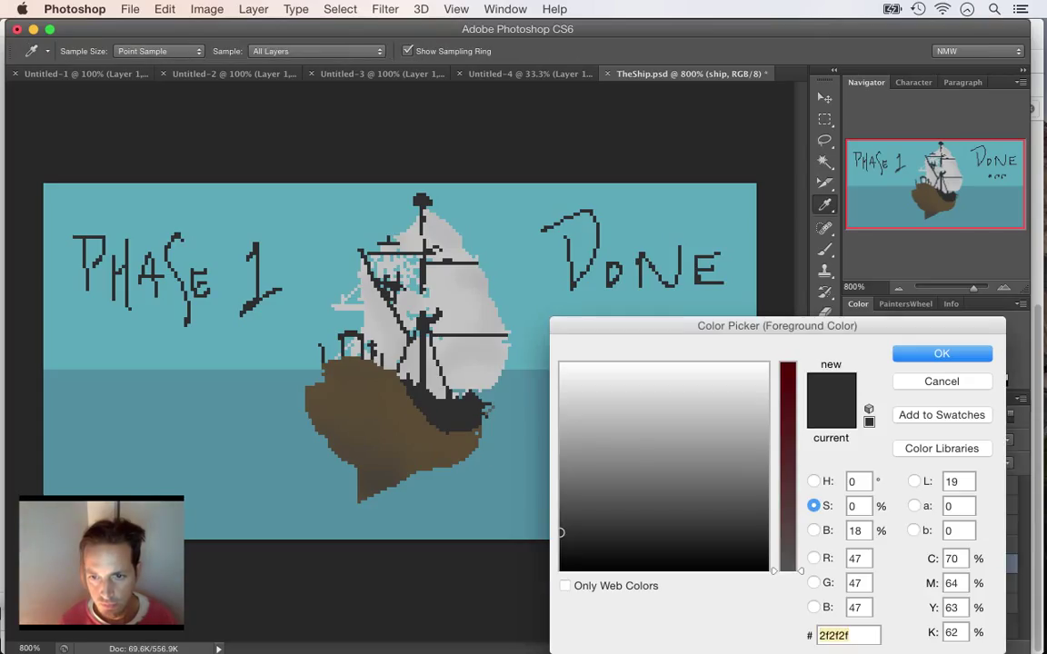
key("Return")
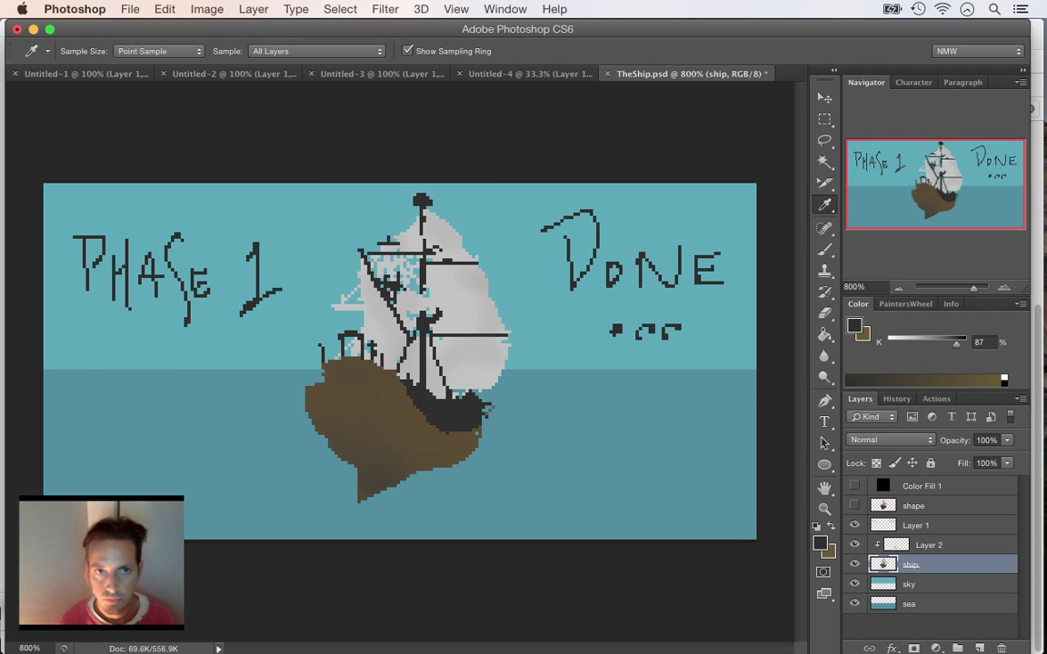
left_click(340, 9)
left_click(371, 168)
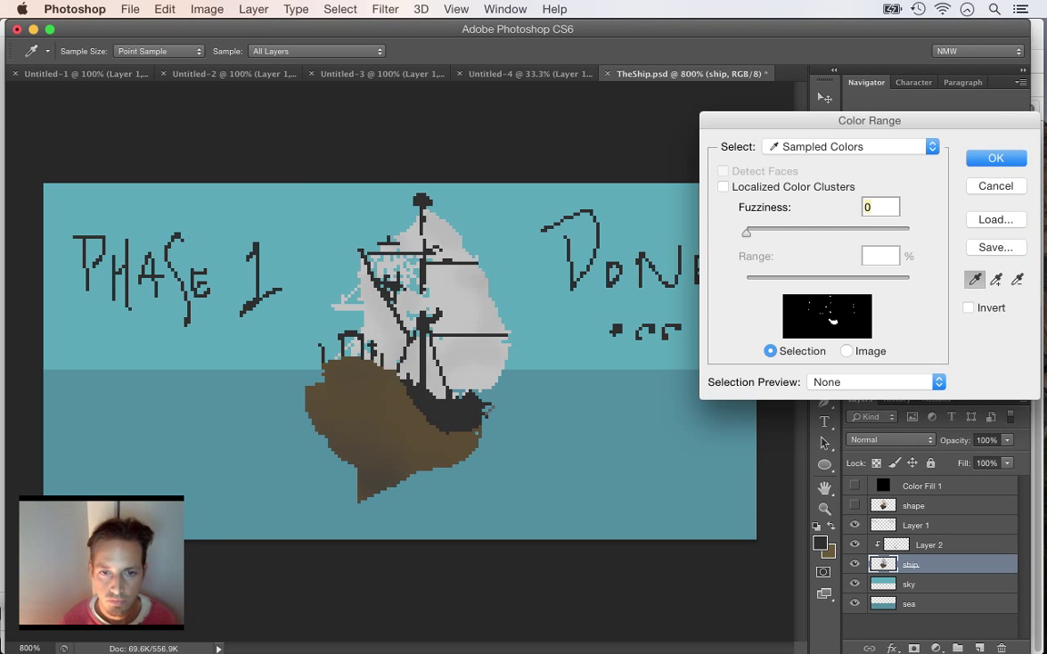
key("Return")
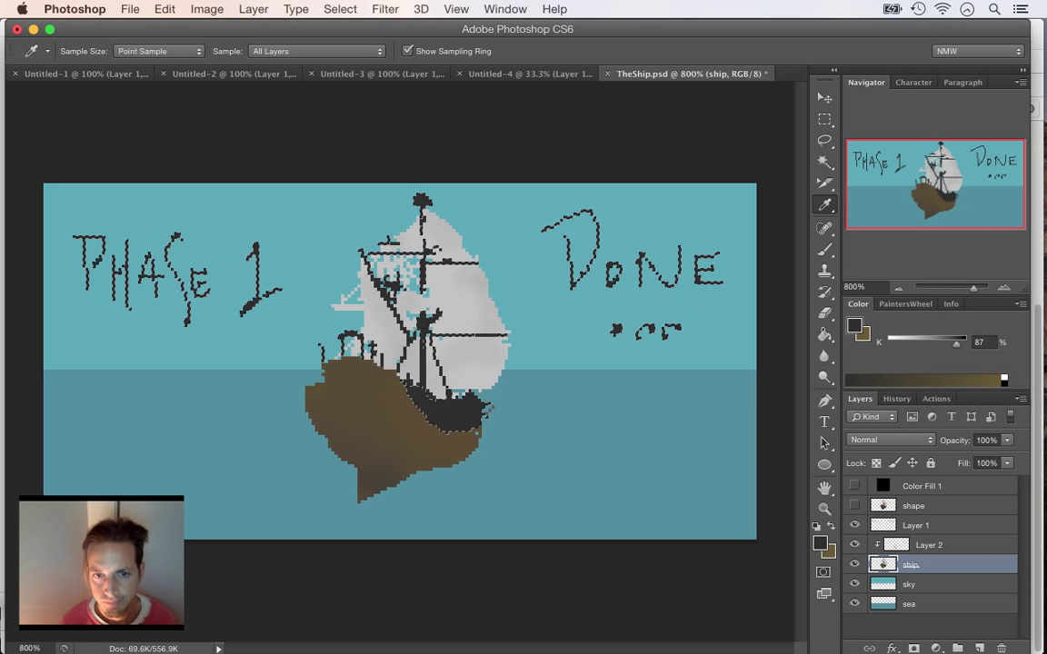
- Set the dark foreground color's hue to 37°, try a saturation of 20%, and clear the saturation value
left_click(820, 543)
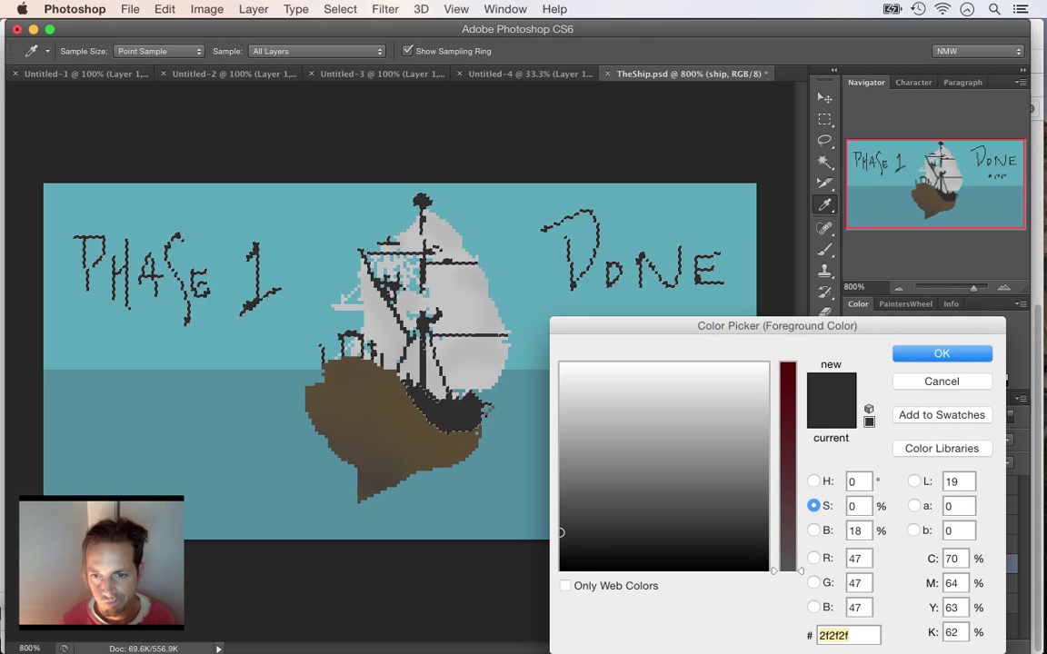
left_click(813, 482)
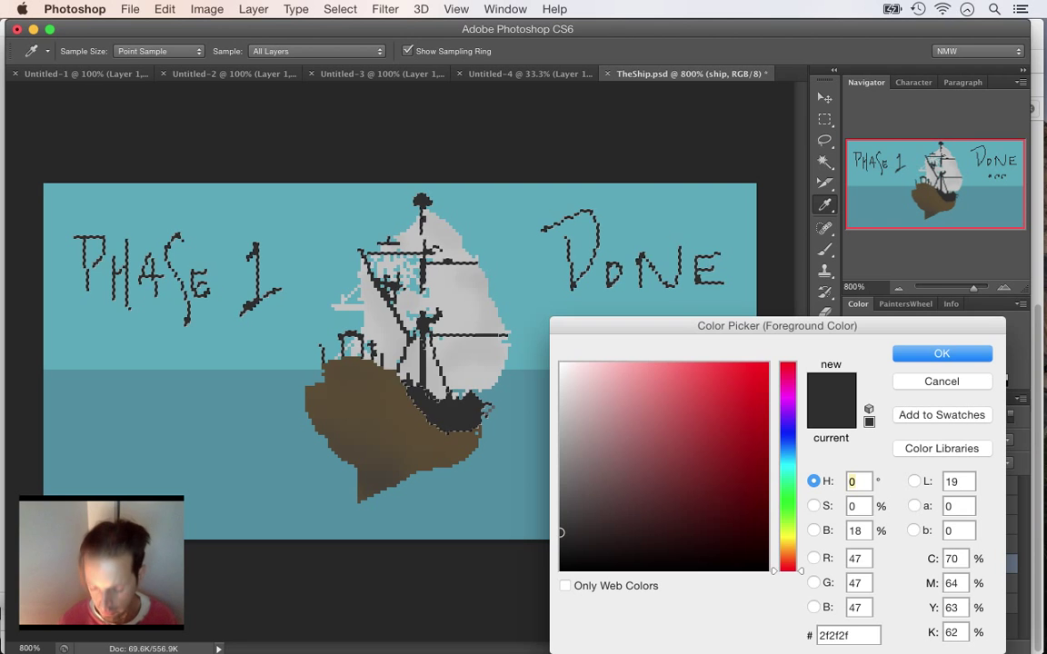
type("37")
key("Tab")
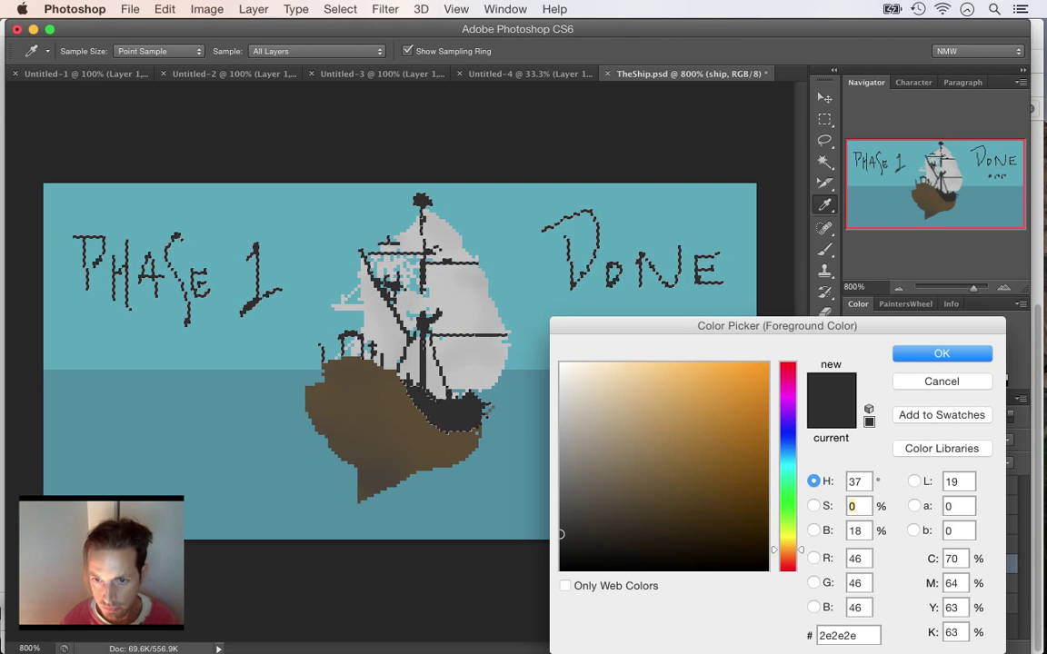
type("20")
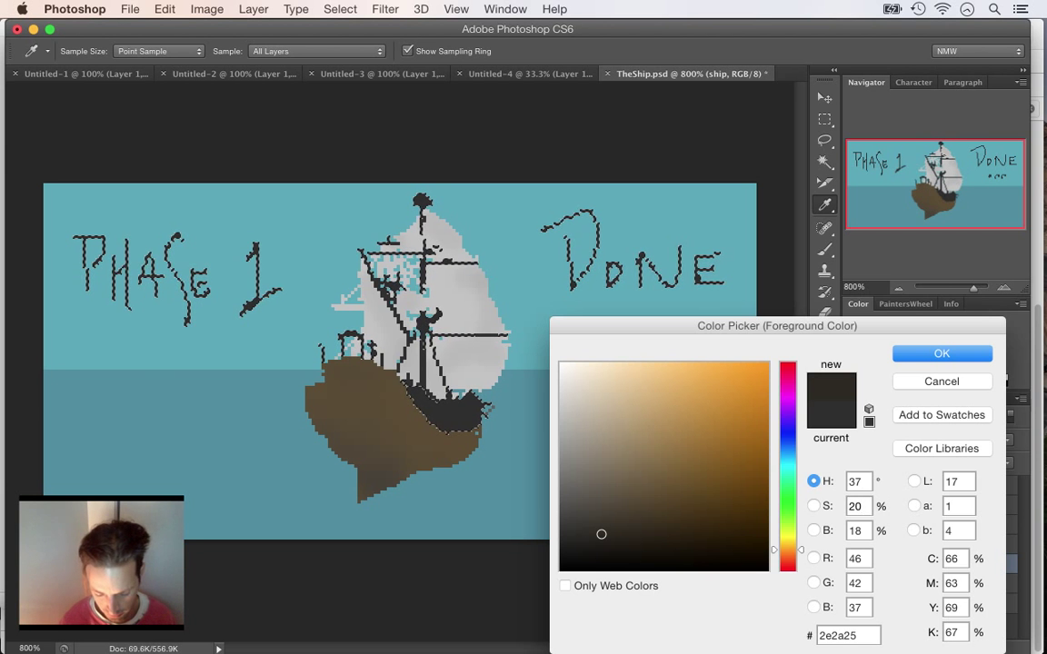
key("BackSpace")
key("BackSpace")
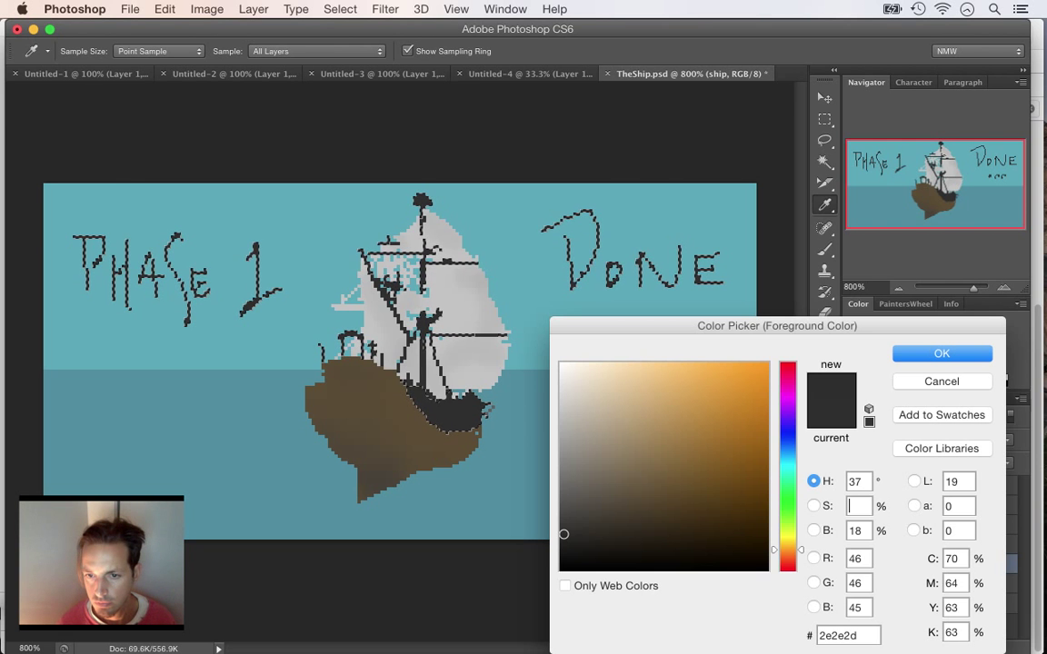
- Set the foreground colour to a dark brown with 46% saturation (#2e2619), keeping the hue at 37° and brightness at 18%
type("37")
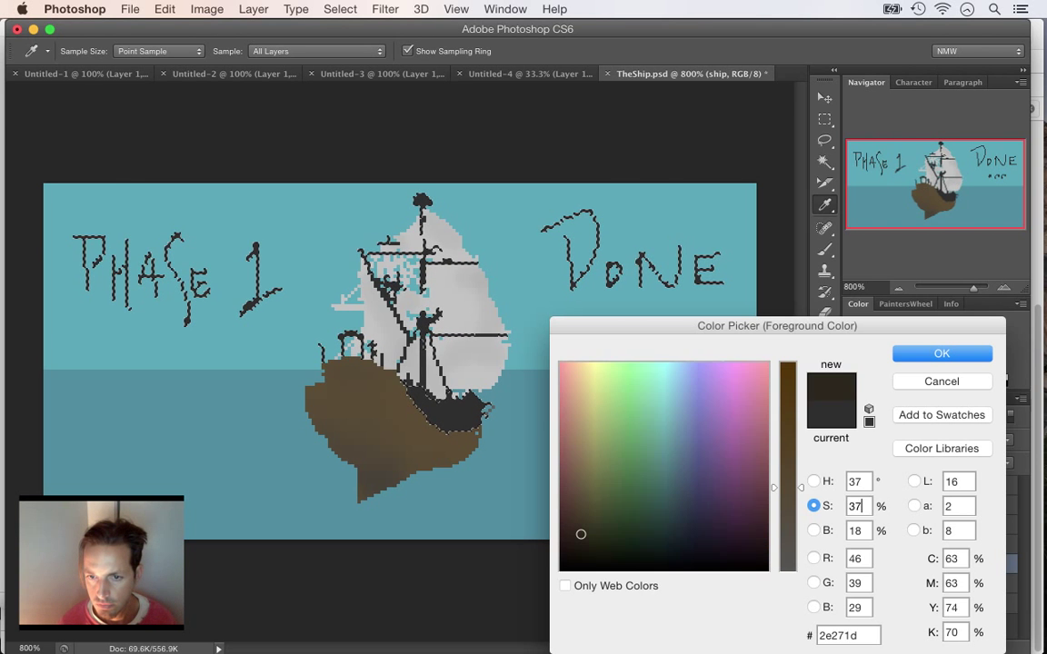
left_click_drag(787, 488, 788, 415)
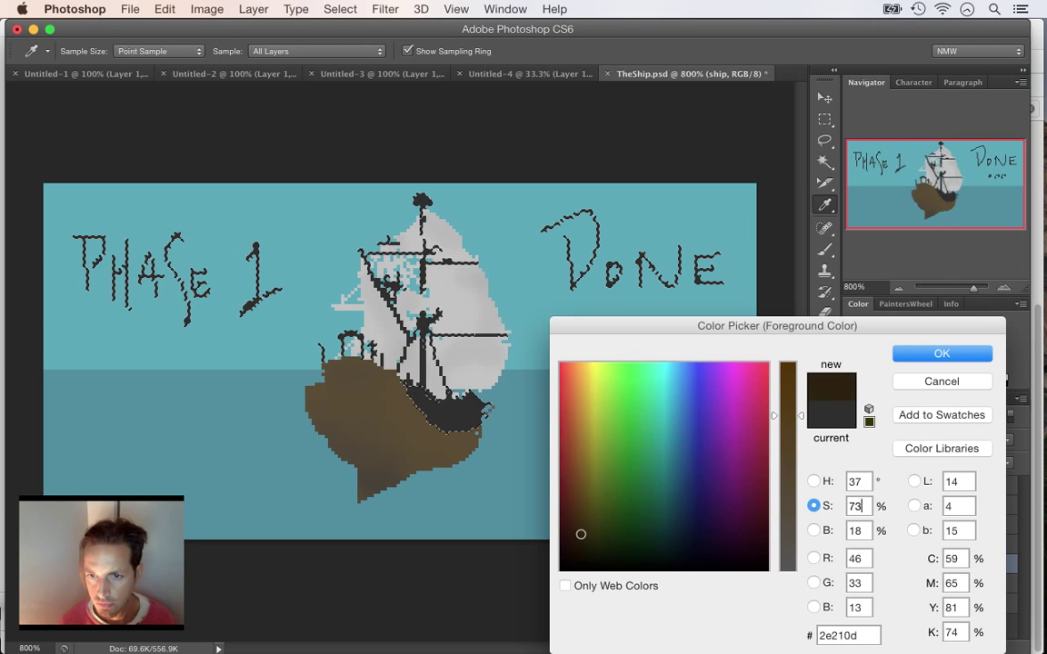
key("Down")
key("Down")
key("Down")
key("Down")
key("Down")
key("Down")
key("Down")
key("Down")
key("Down")
key("Down")
key("Down")
key("Down")
key("Down")
key("Down")
key("Down")
key("Down")
key("Down")
key("Down")
key("Down")
key("Down")
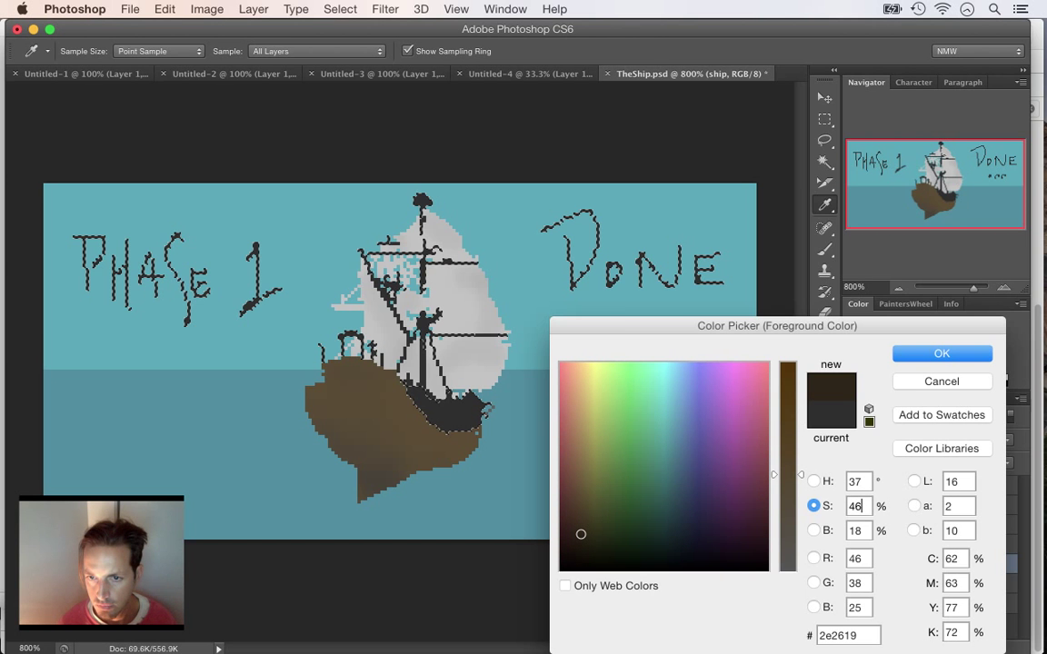
key("Return")
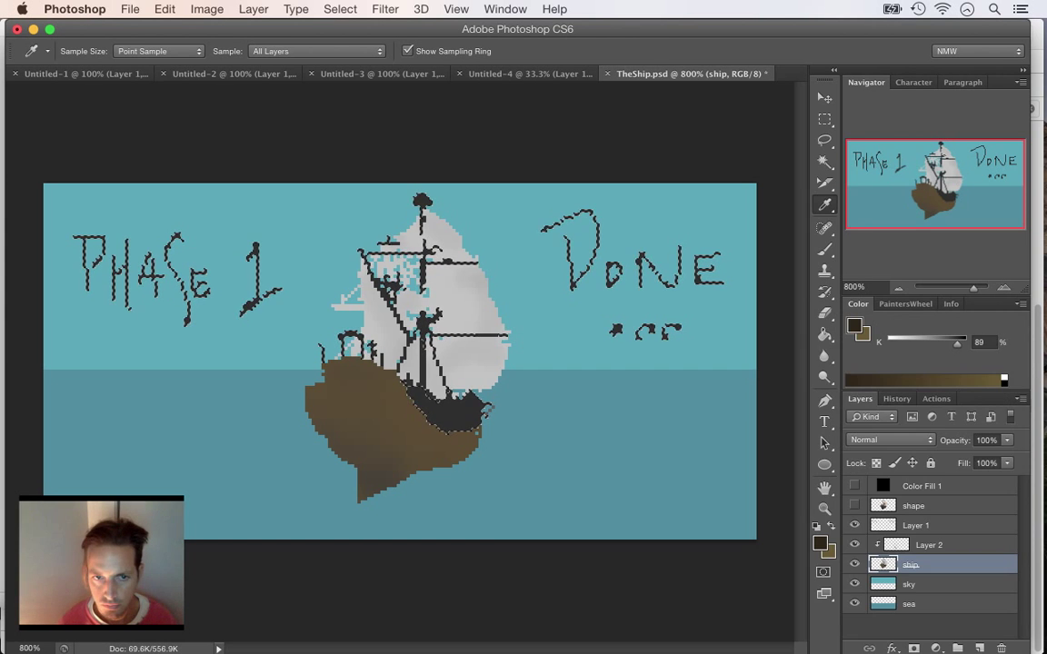
- Enlarge the Pencil to 70 px and paint the selected dark parts of the hull, masts and rigging dark brown
key("b")
key("bracketright")
key("bracketright")
key("bracketright")
key("bracketright")
key("bracketright")
key("bracketright")
key("bracketright")
key("bracketright")
key("bracketright")
key("bracketright")
key("bracketright")
key("bracketright")
key("bracketright")
key("bracketright")
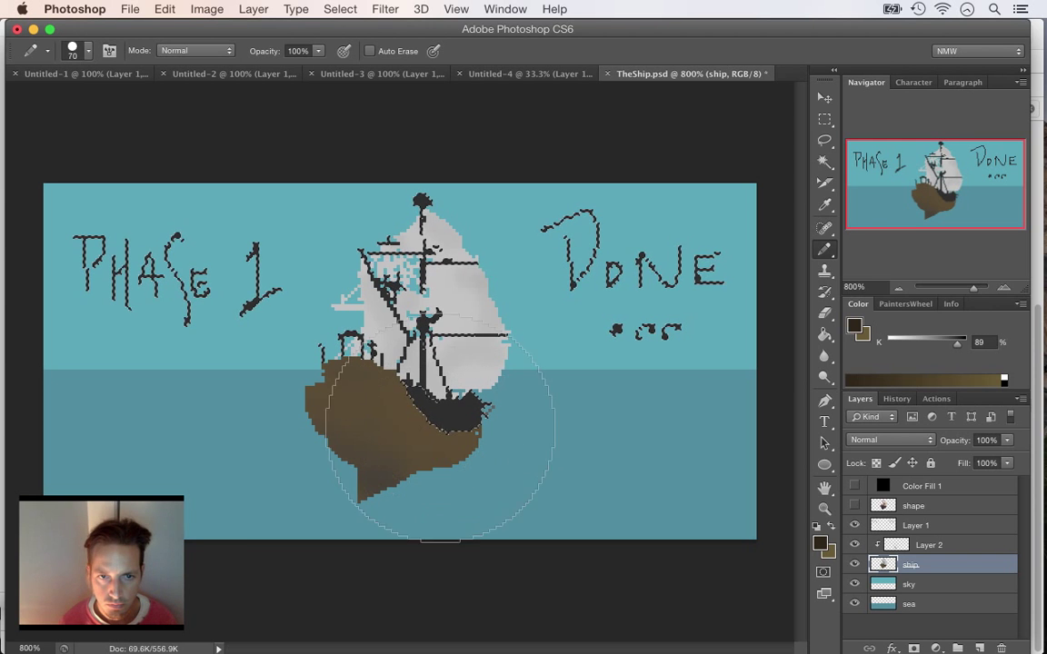
left_click_drag(440, 427, 422, 263)
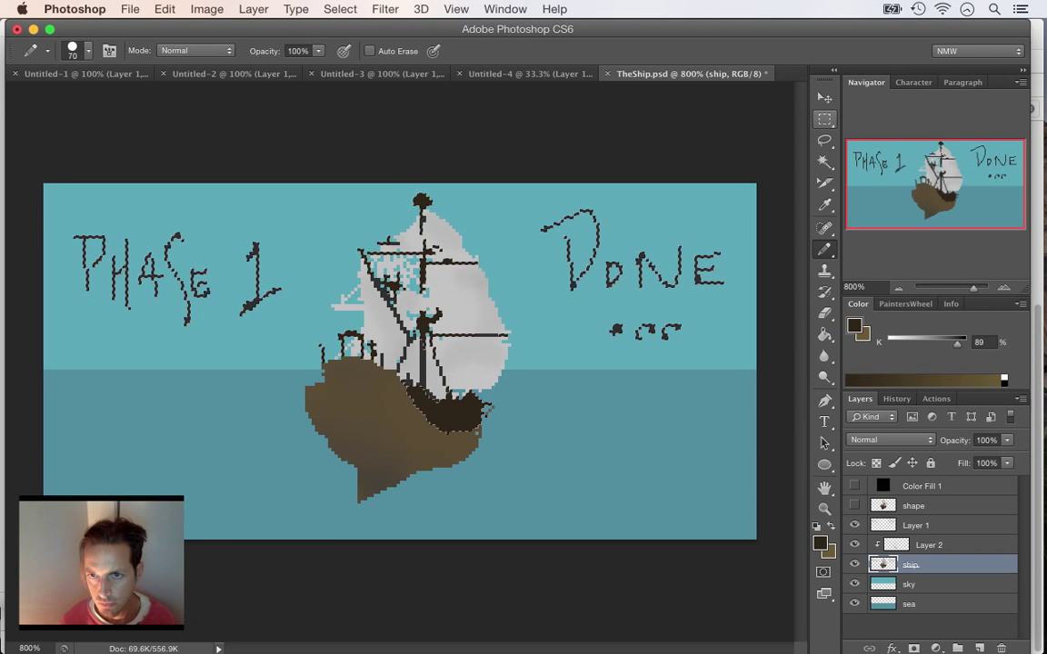
- Clear the selection, show the shape layer and raise its opacity to 100%
left_click(824, 119)
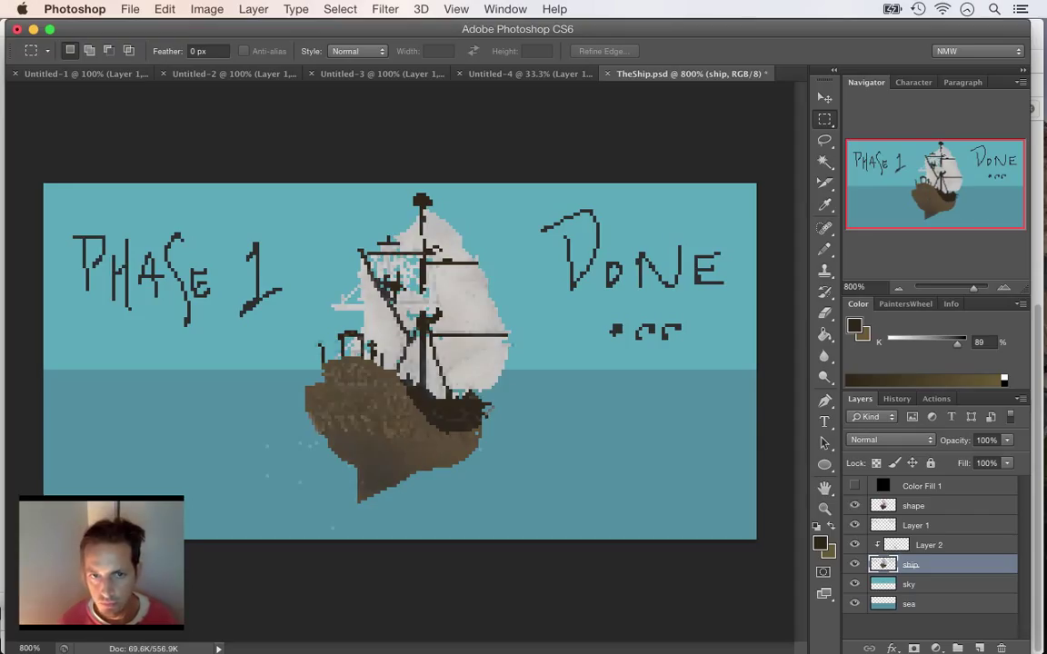
left_click(854, 505)
left_click(914, 507)
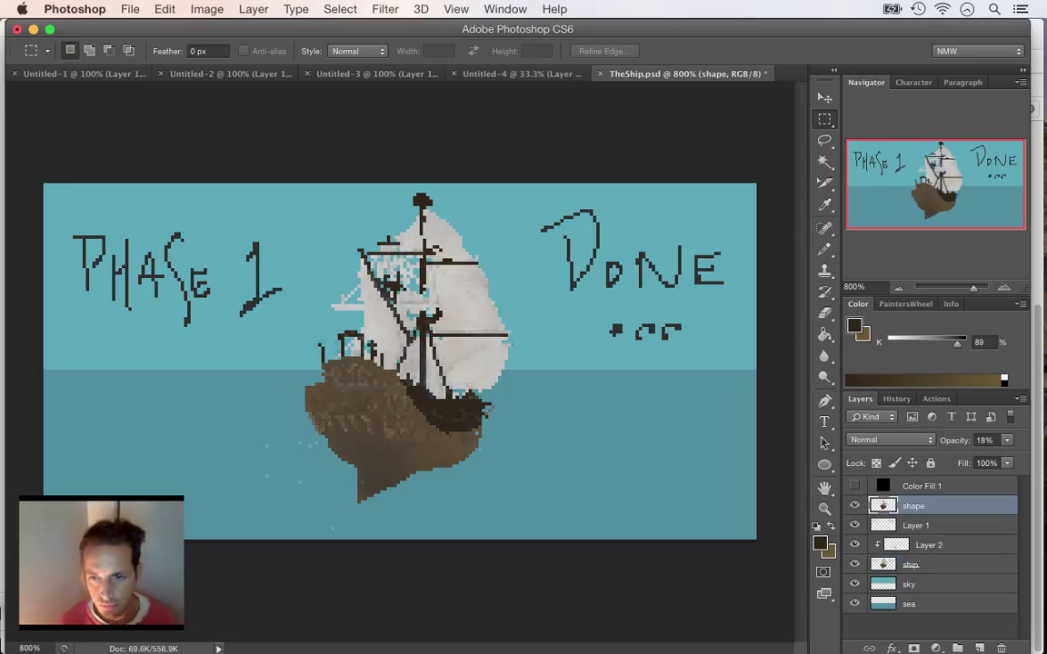
left_click(1006, 440)
left_click_drag(955, 455, 1020, 455)
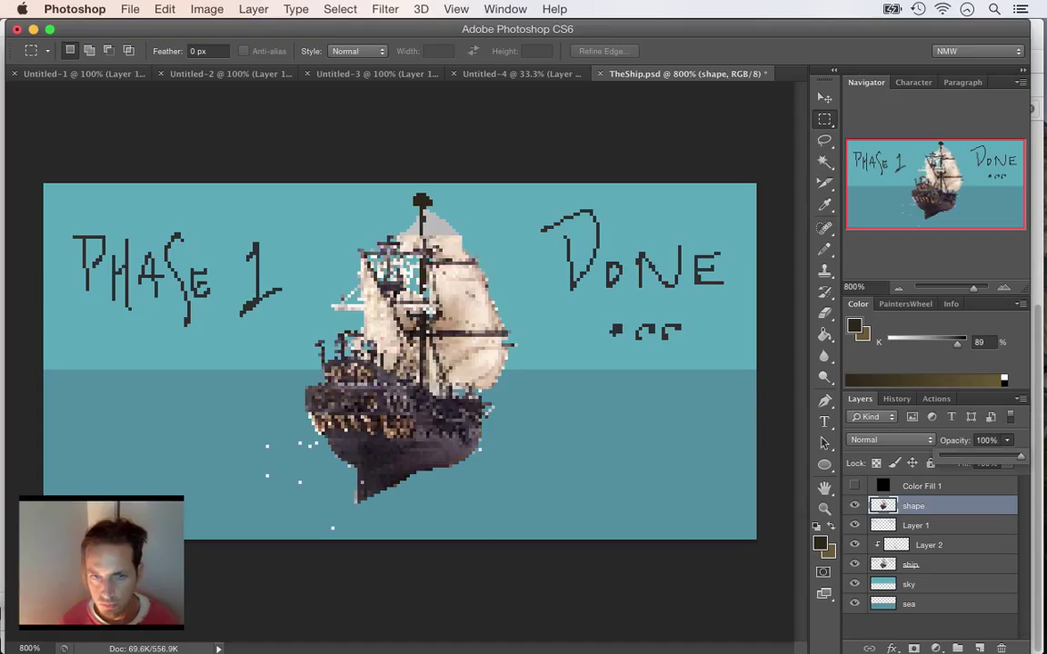
- Sample a cream tone from the reference sail, and return to the ship layer with the shape layer hidden
key("i")
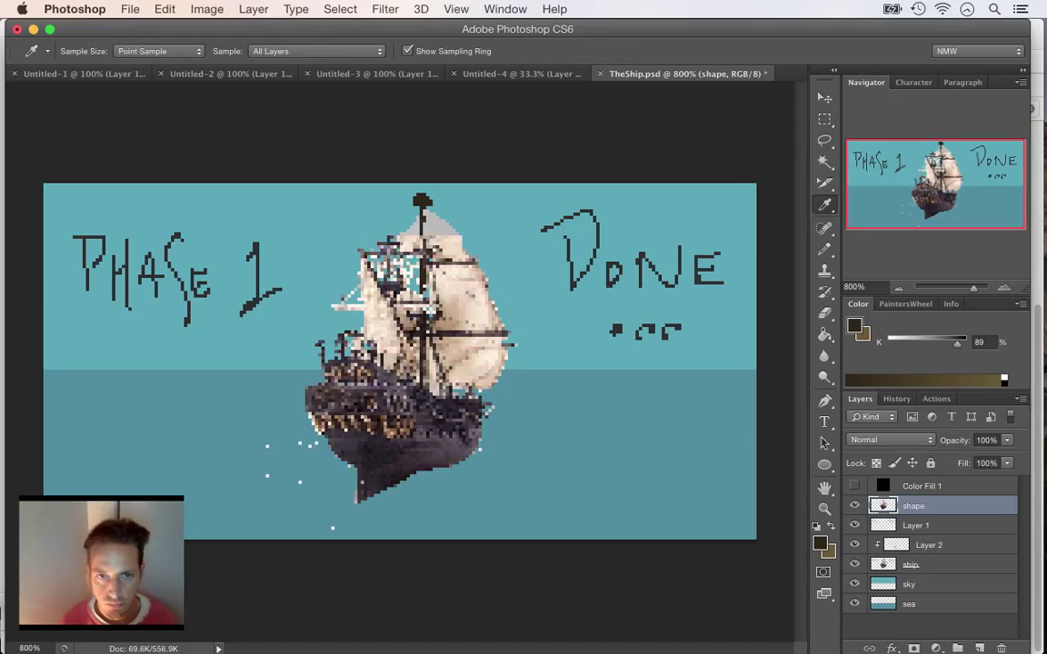
left_click(464, 291)
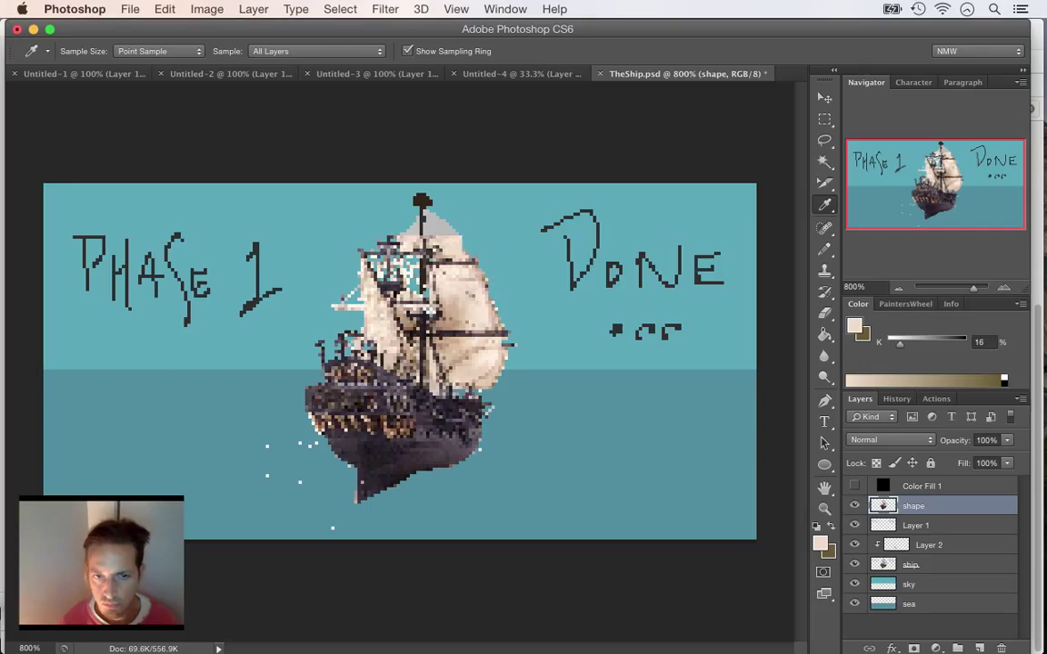
left_click(854, 505)
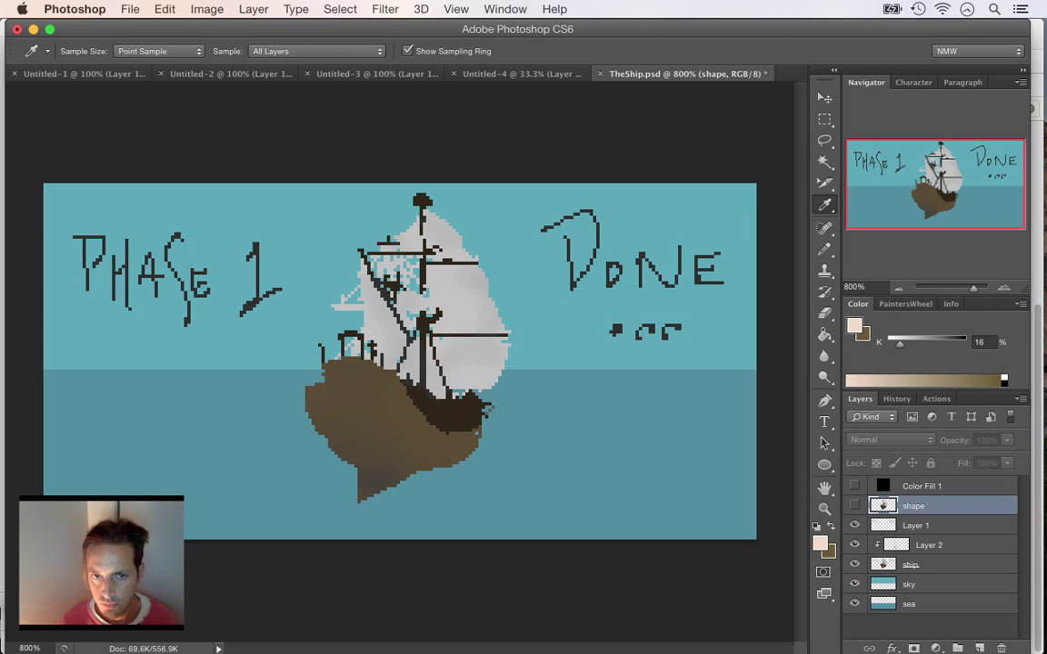
left_click(913, 565)
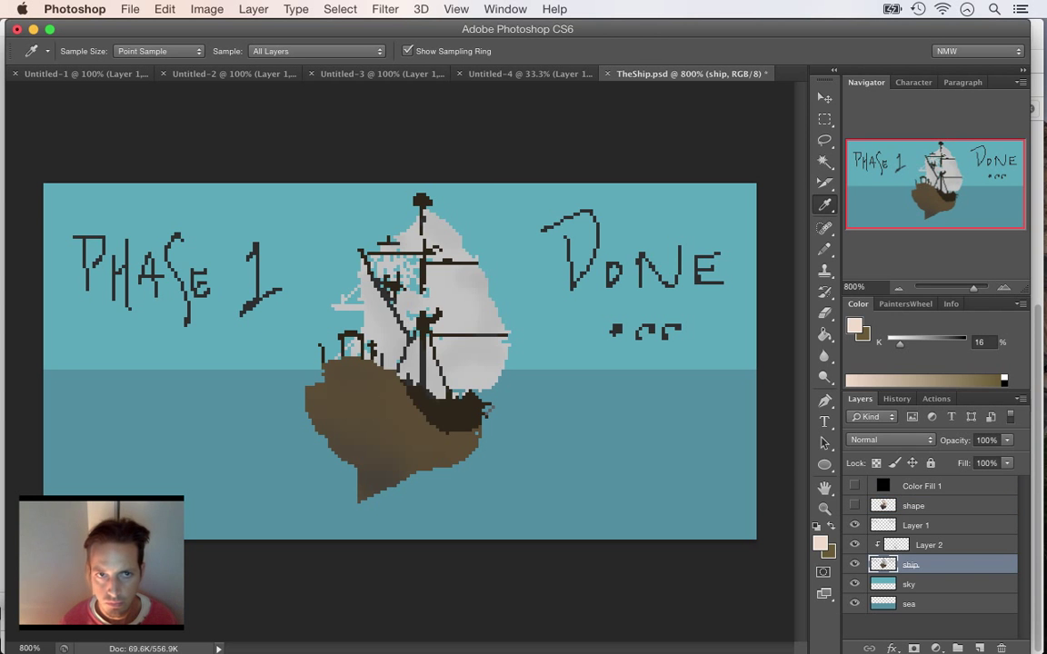
- Try to select the light grey sail pixels on the ship layer with Color Range, and clear the selection
left_click(340, 10)
left_click(364, 153)
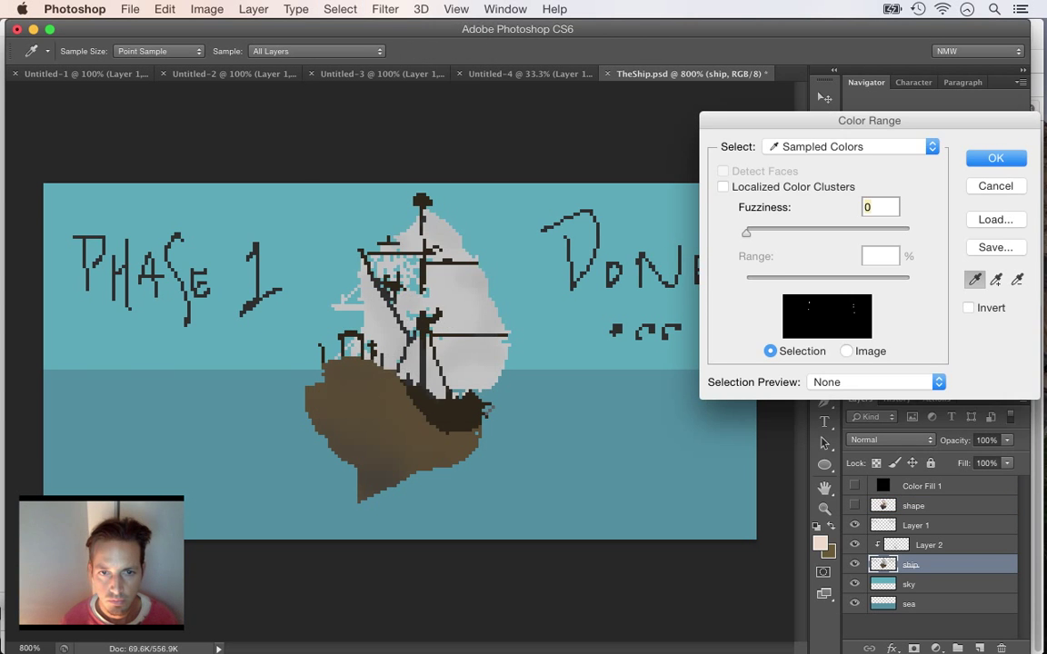
left_click(433, 256)
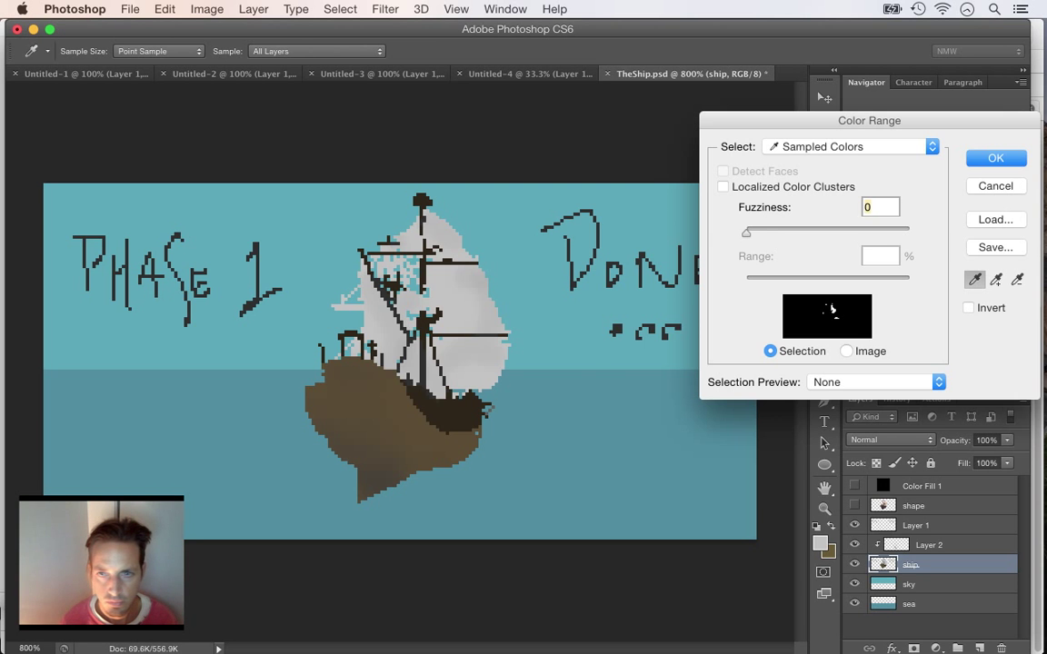
key("Return")
key("b")
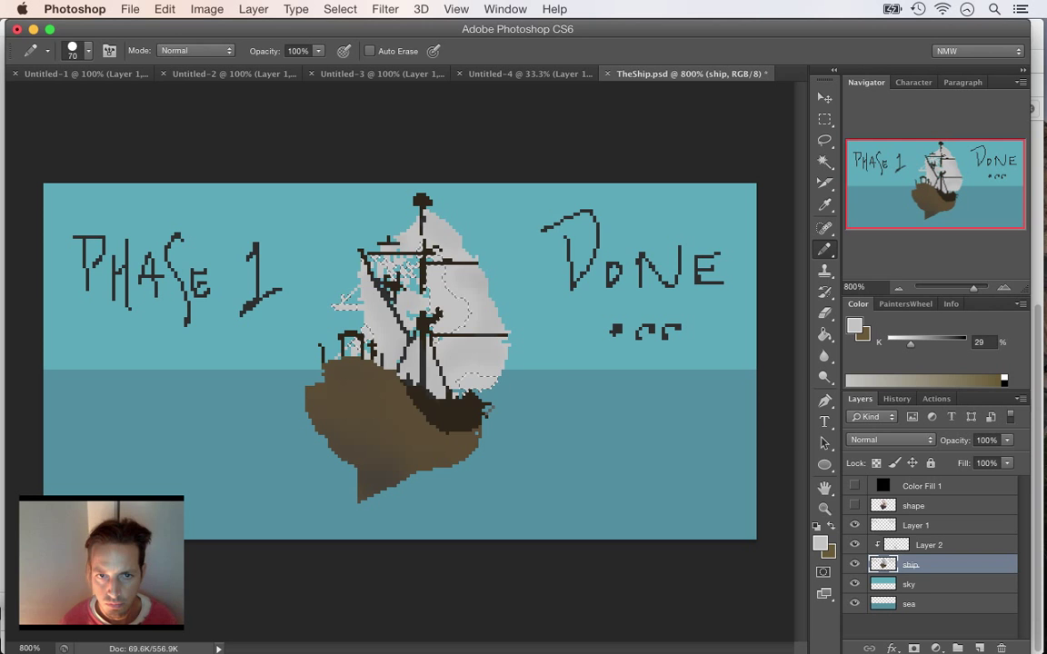
key("super+z")
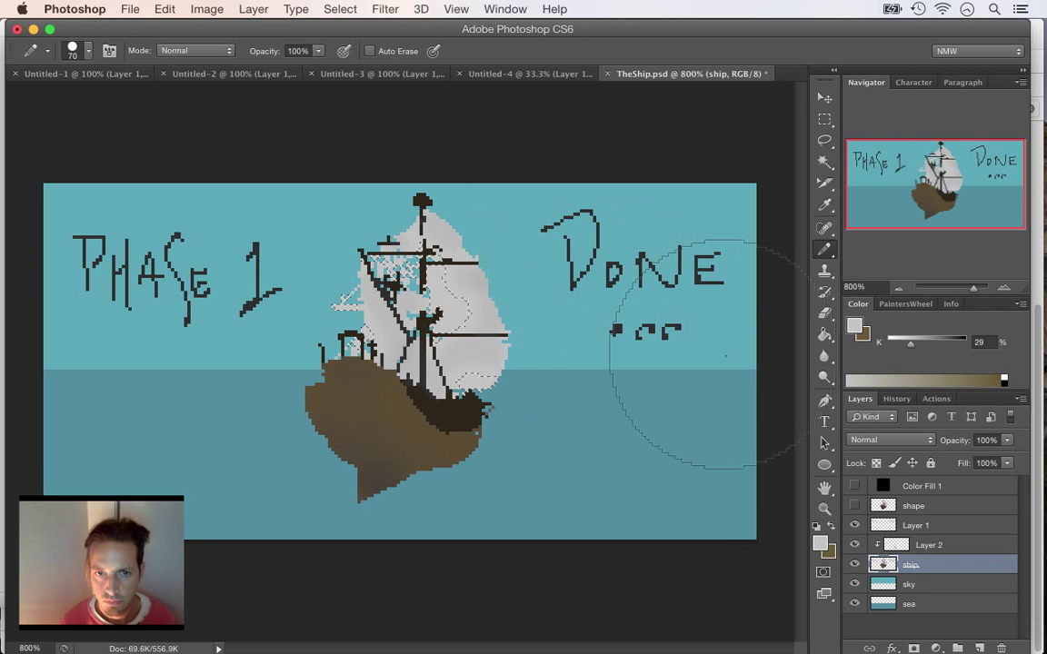
key("m")
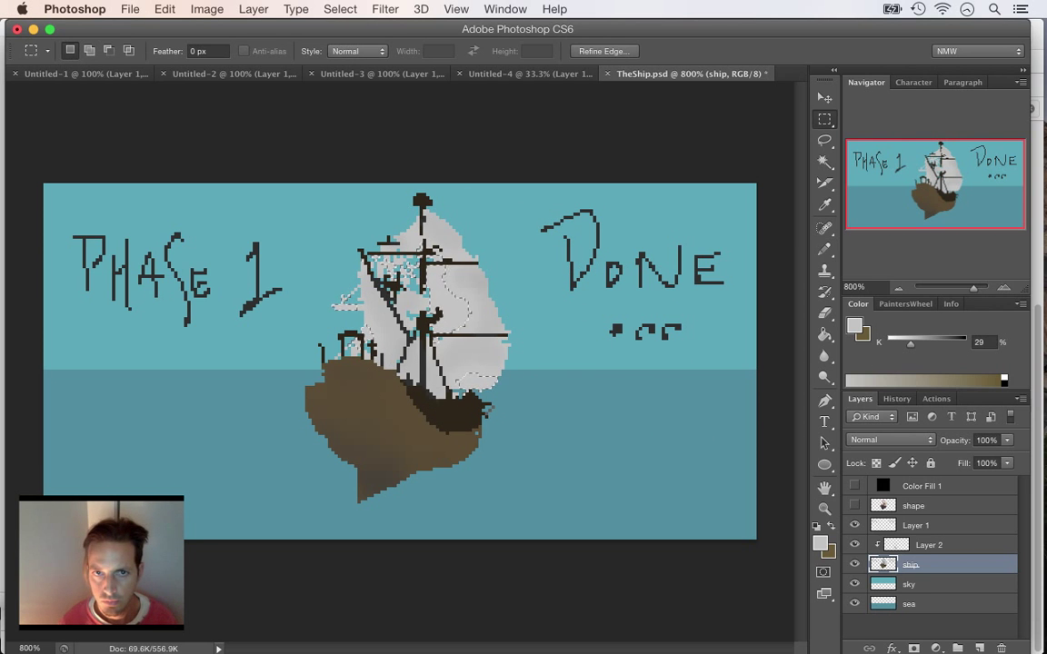
key("super+d")
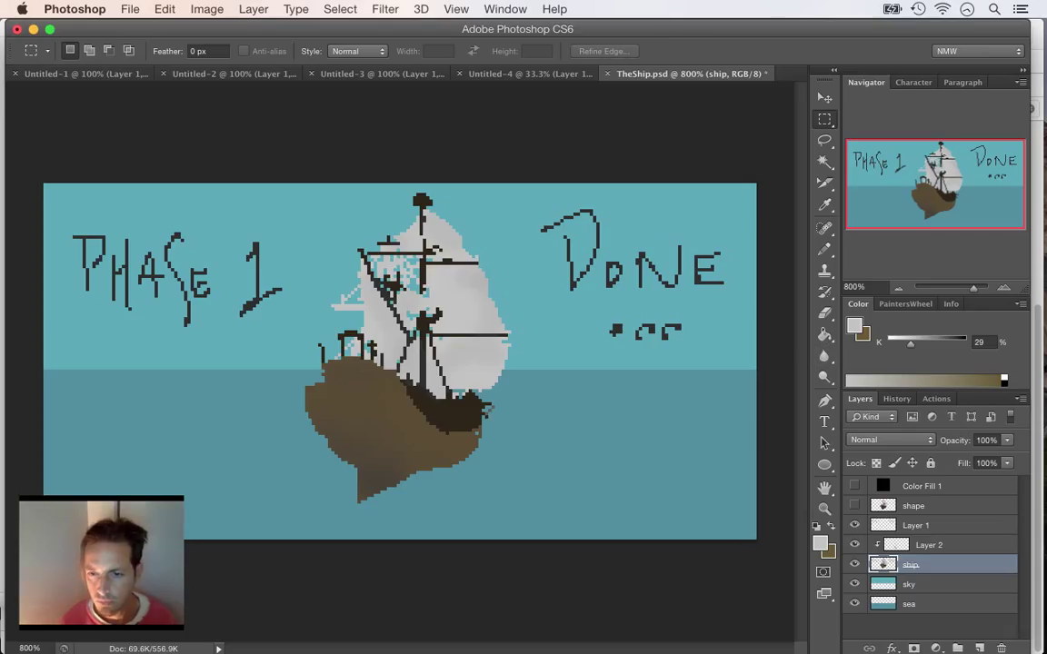
- Show the shape layer, sample a beige tone from its large sail as the foreground colour, and hide the layer again
left_click(854, 505)
key("i")
left_click(482, 297)
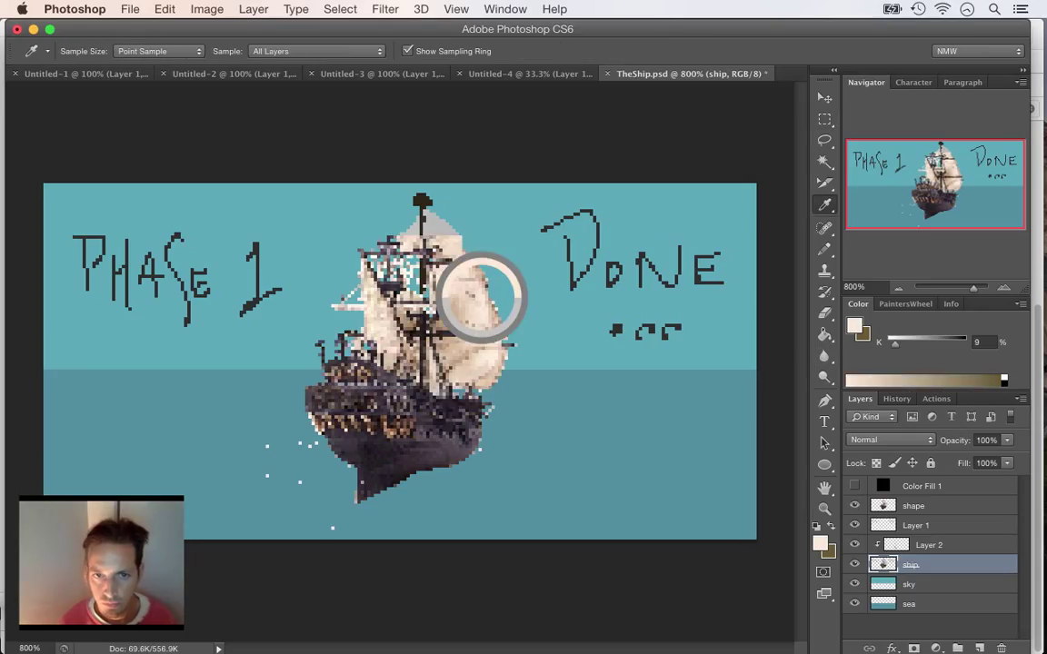
left_click_drag(482, 296, 462, 301)
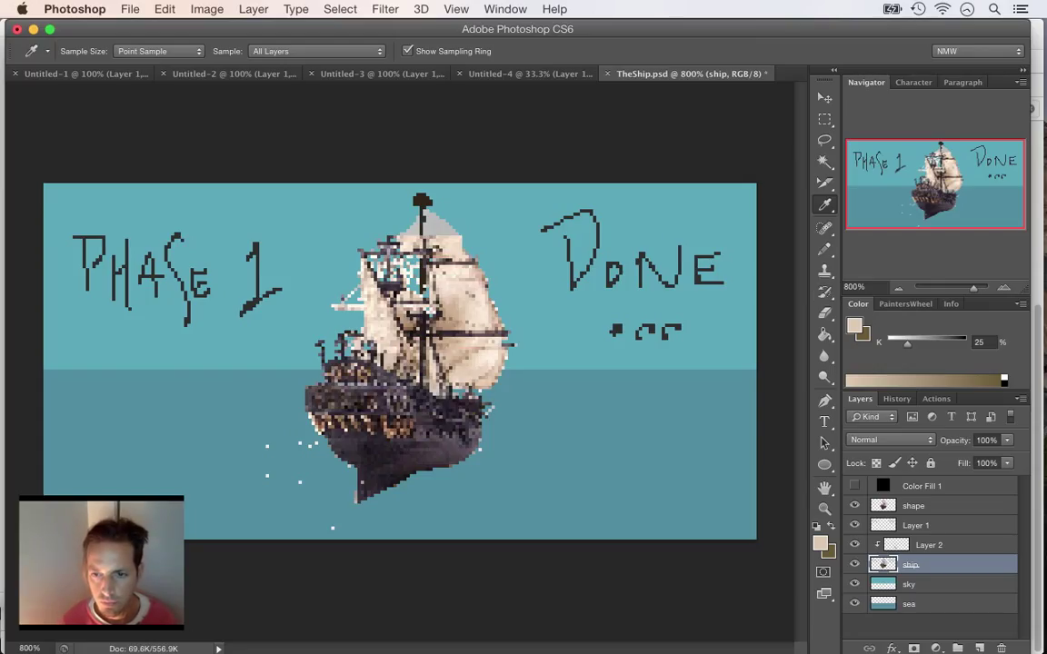
left_click(854, 506)
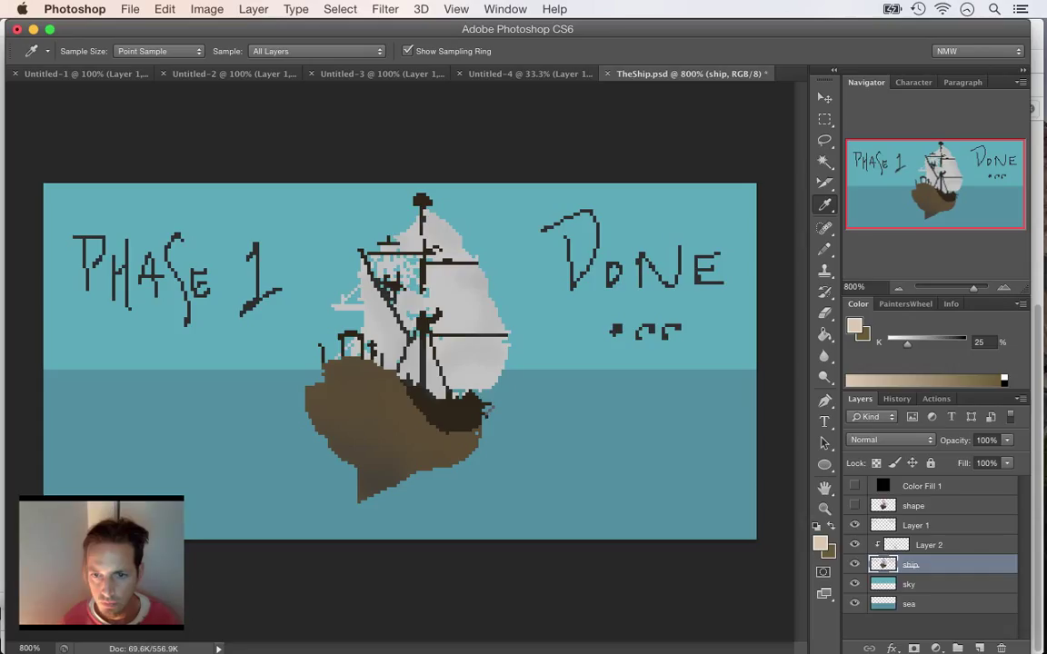
- Copy the hex code of the sampled beige foreground colour
left_click(821, 543)
key("super+c")
key("Return")
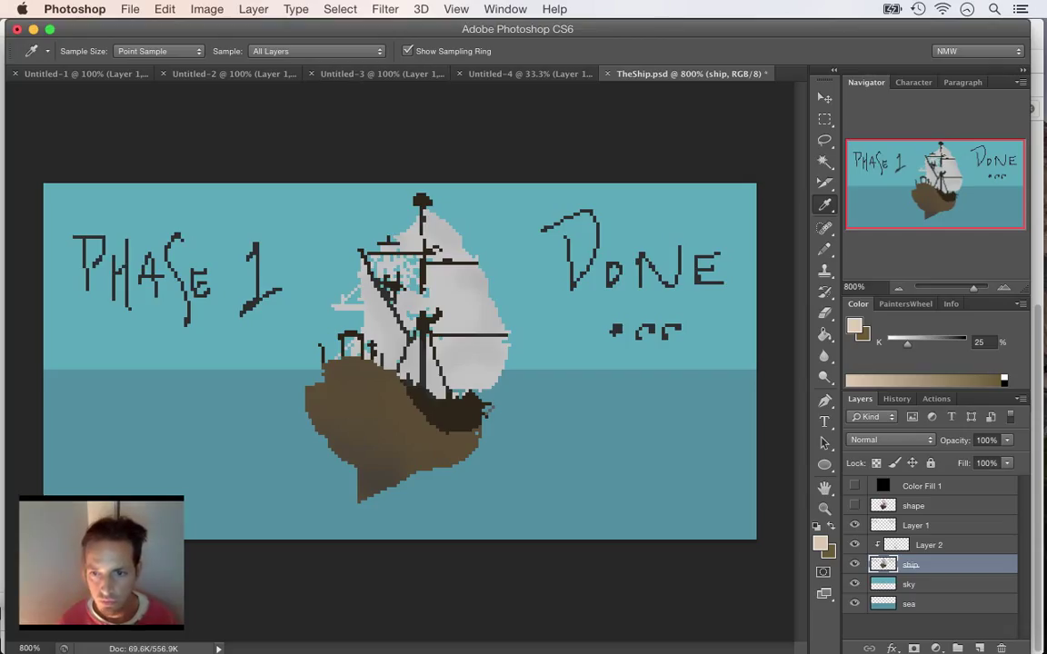
- Hide the clipped Layer 2 and select all the flat grey sail pixels on the ship layer with Color Range
left_click(854, 544)
left_click(340, 9)
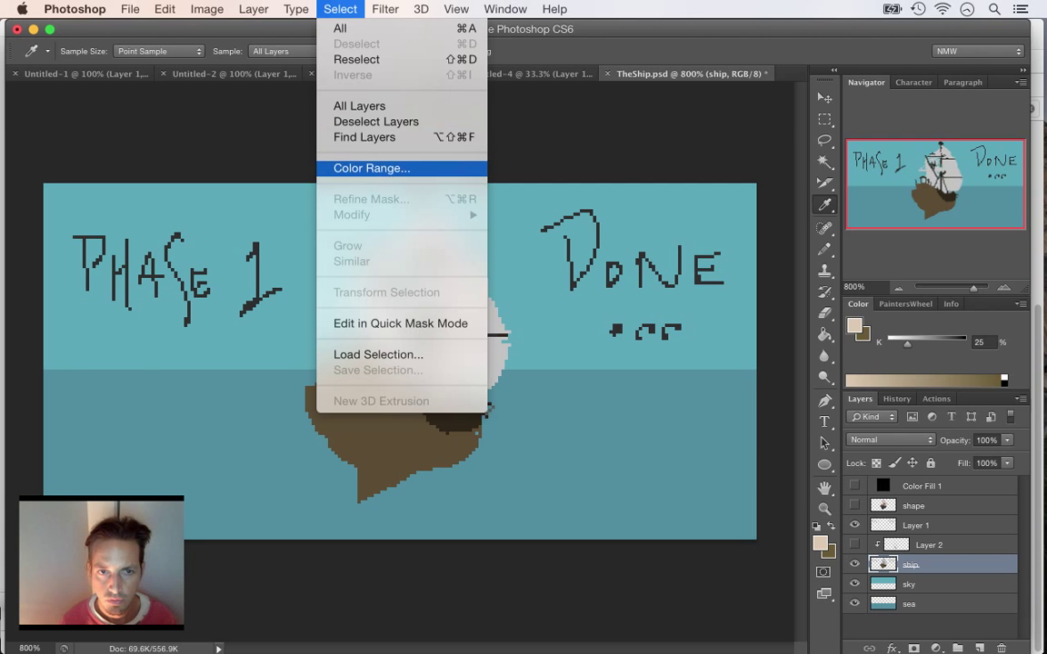
left_click(371, 168)
key("Return")
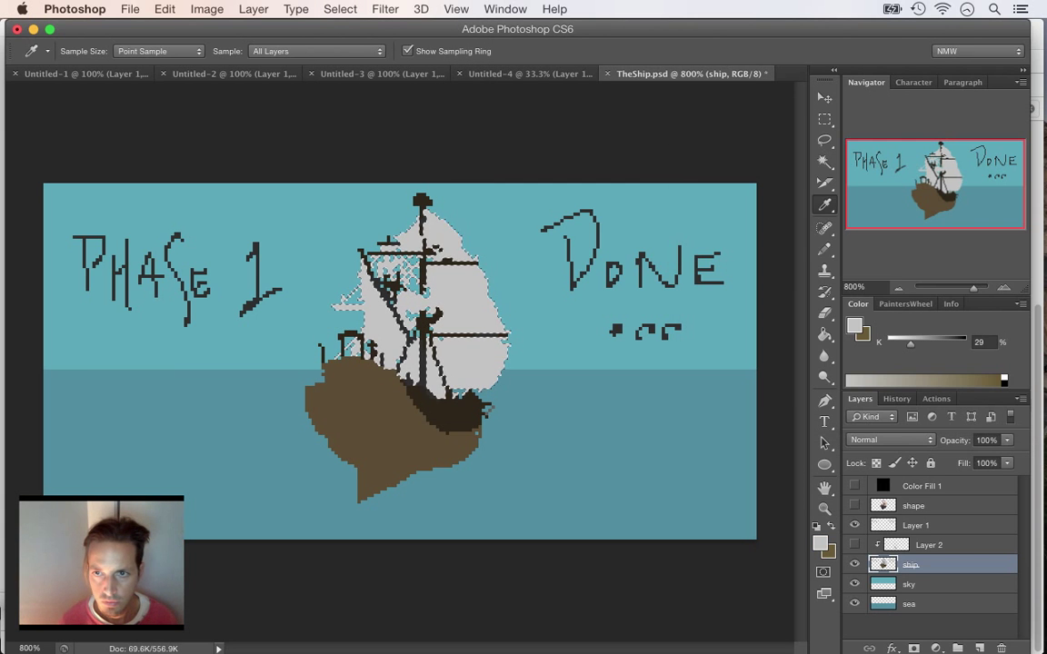
- Set the foreground colour to #dfc9b2 and paint over the selected sails with the Pencil
key("b")
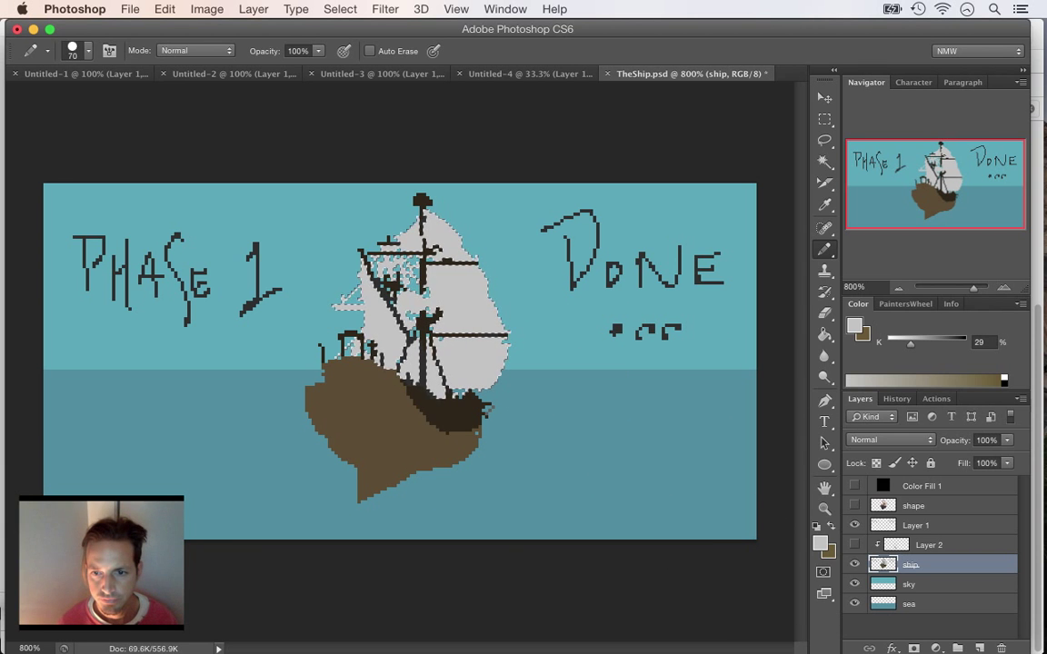
left_click(821, 543)
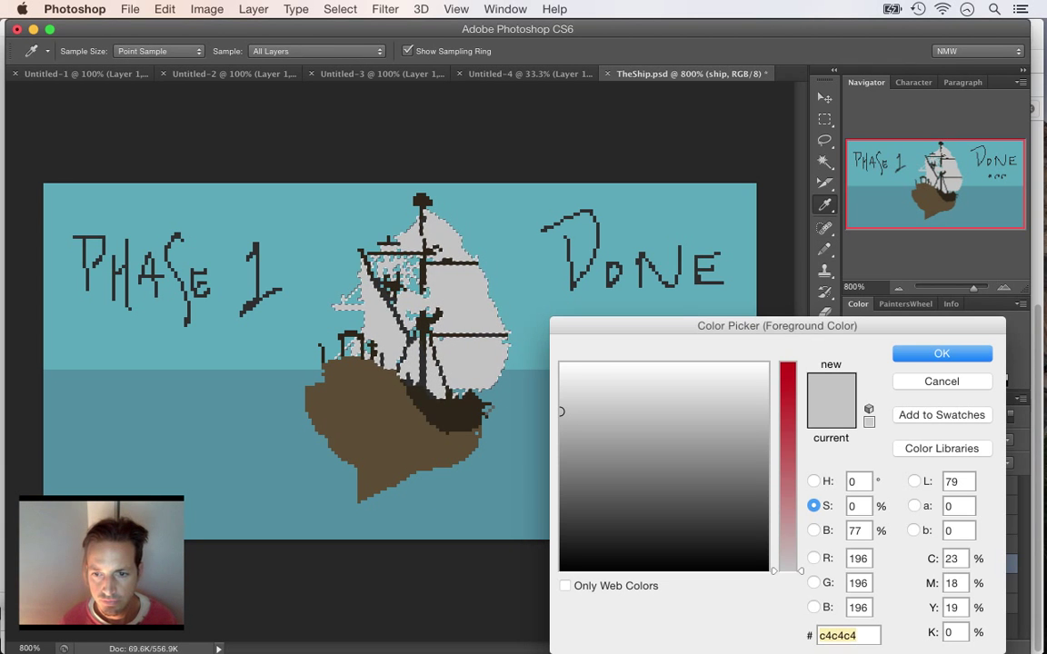
type("dfc9b2")
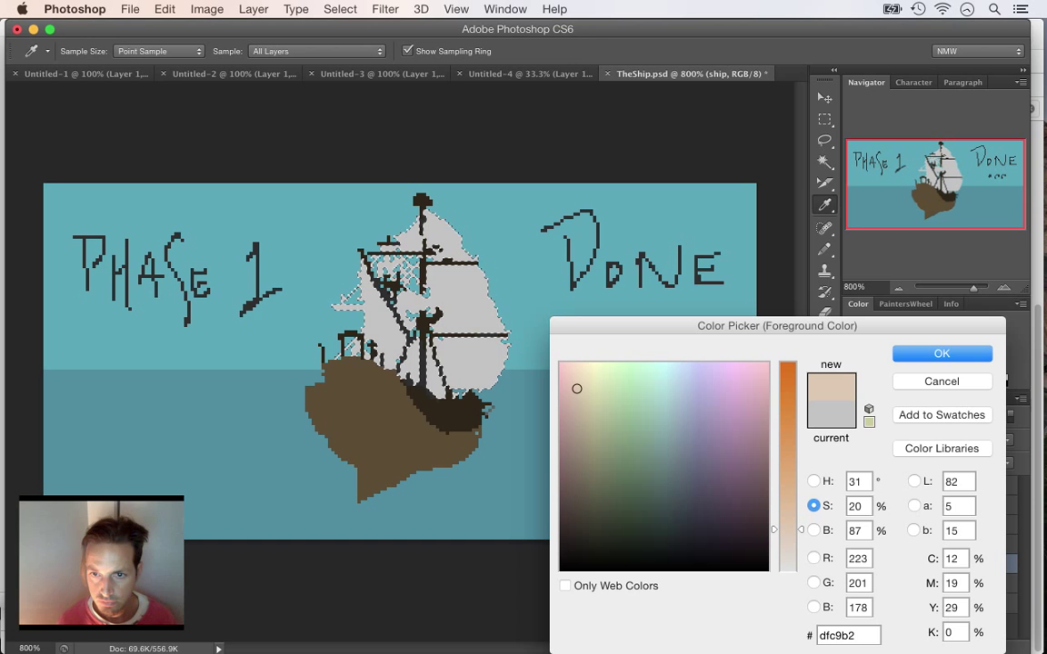
key("Return")
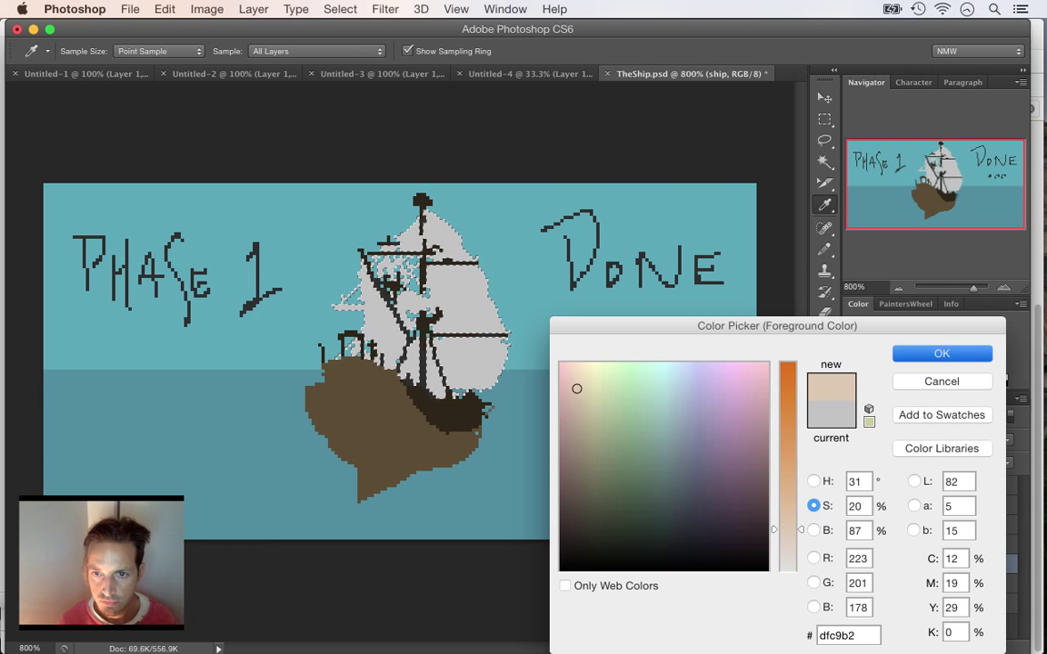
left_click(439, 354)
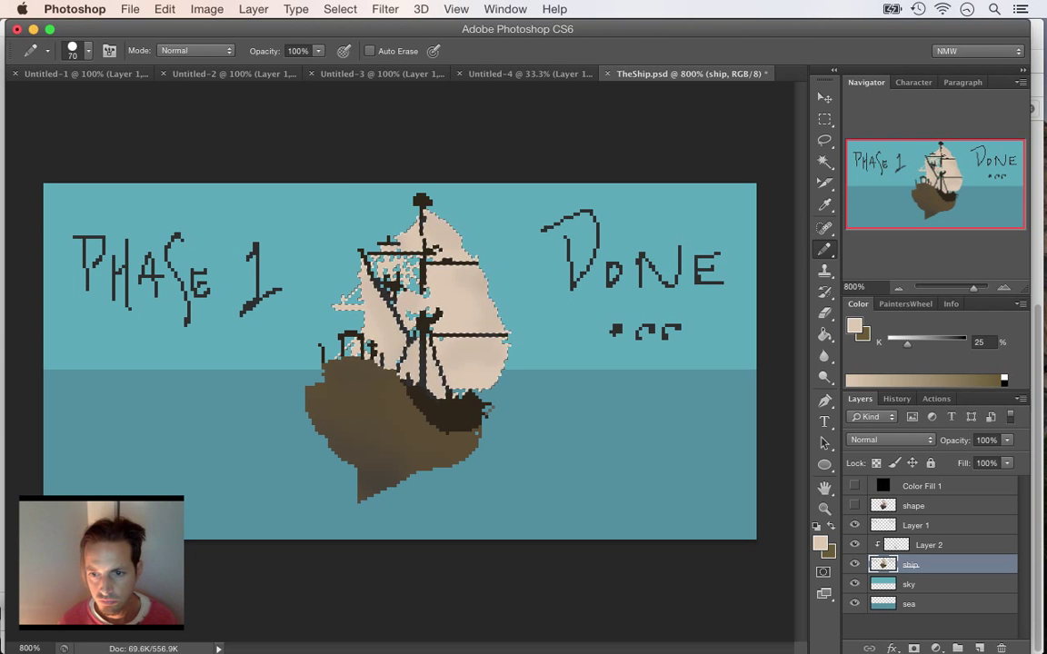
- Select the clipped Layer 2, try the Hard Mix blending mode on it, and clear the sail selection
left_click(854, 544)
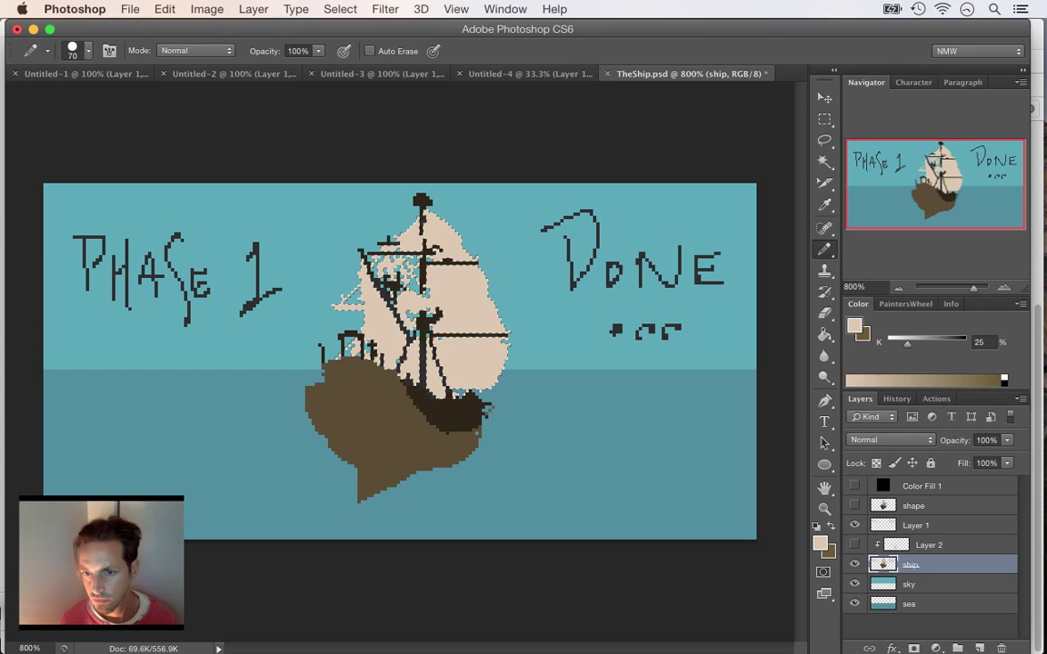
left_click(916, 525)
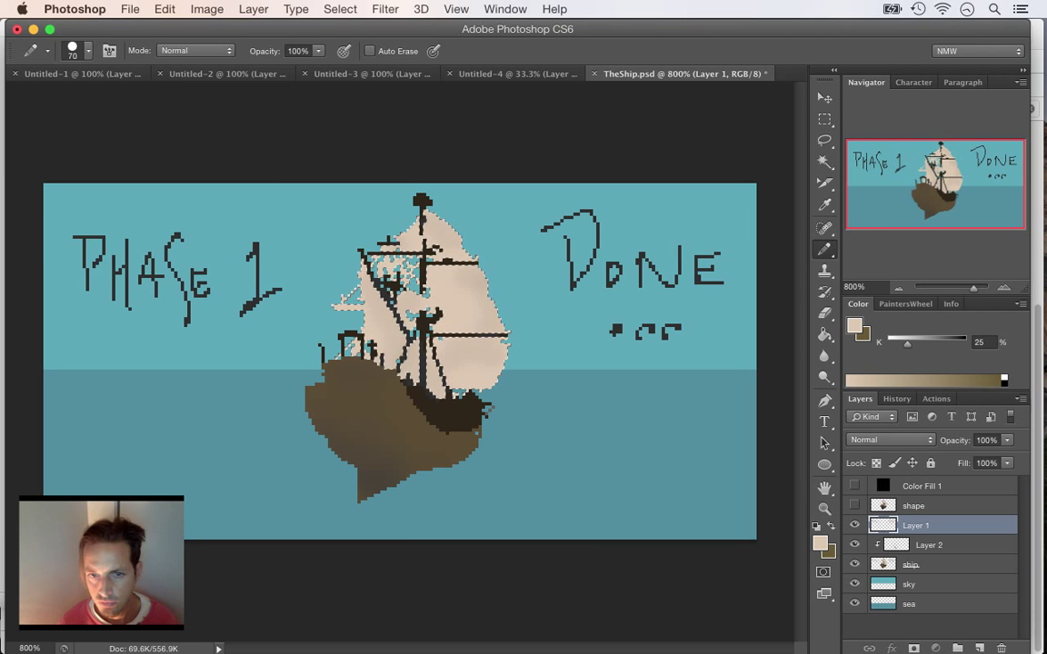
left_click(941, 545)
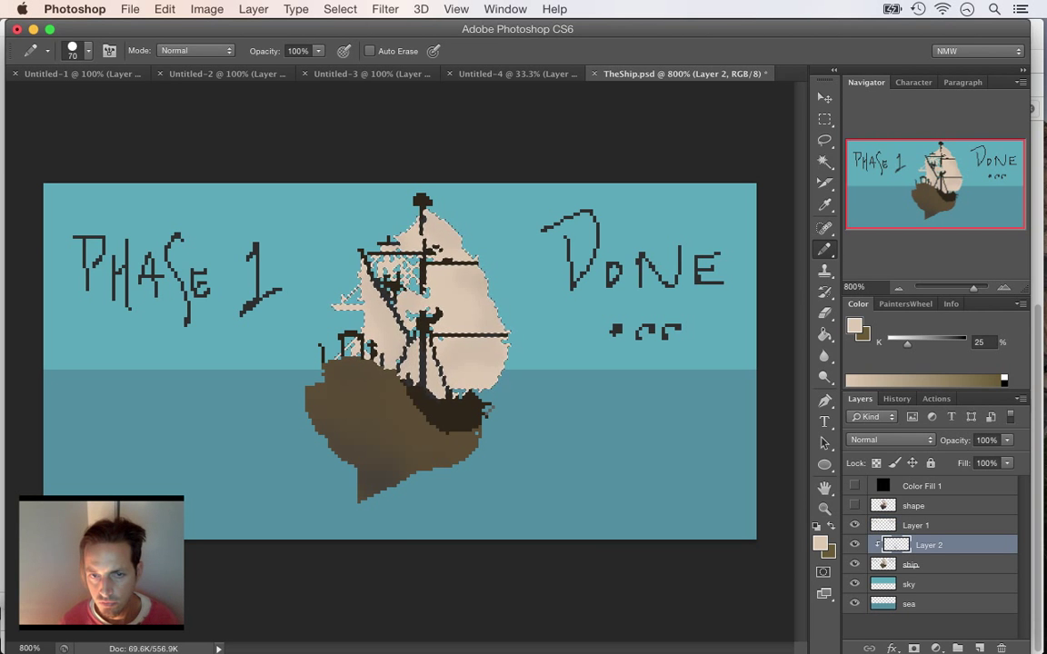
left_click(886, 440)
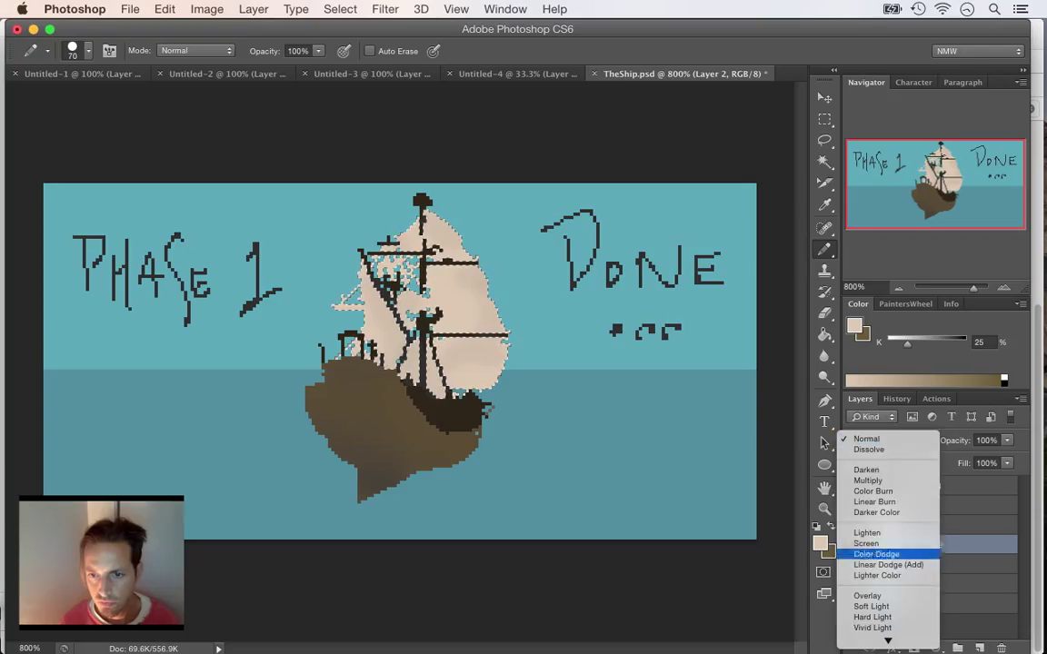
key("Down")
key("Down")
key("Down")
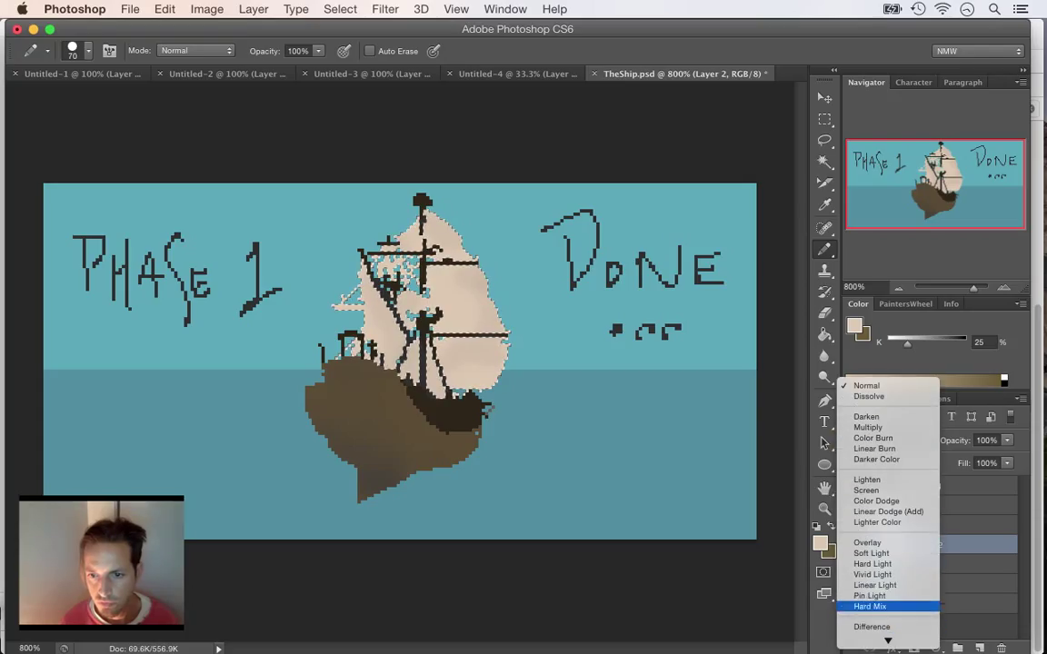
key("Return")
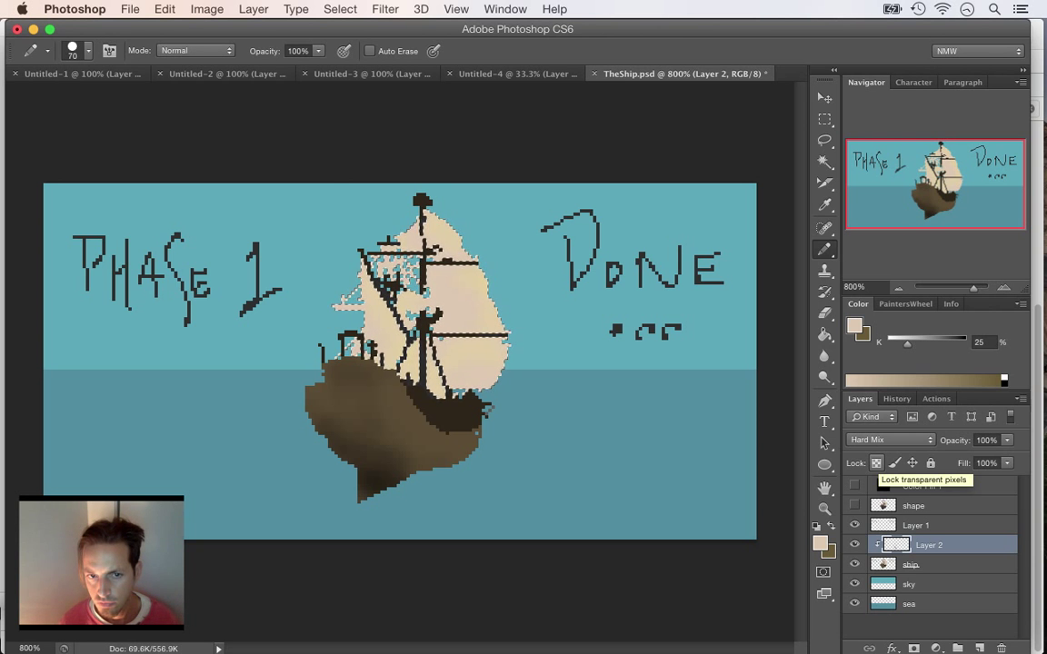
key("ctrl+d")
key("m")
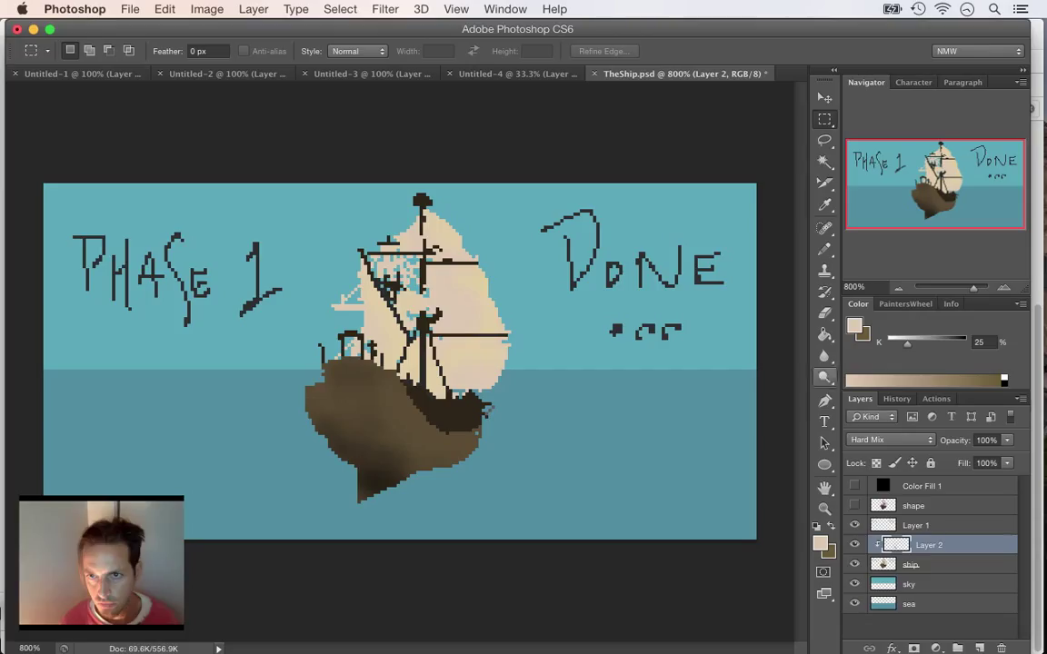
key("p")
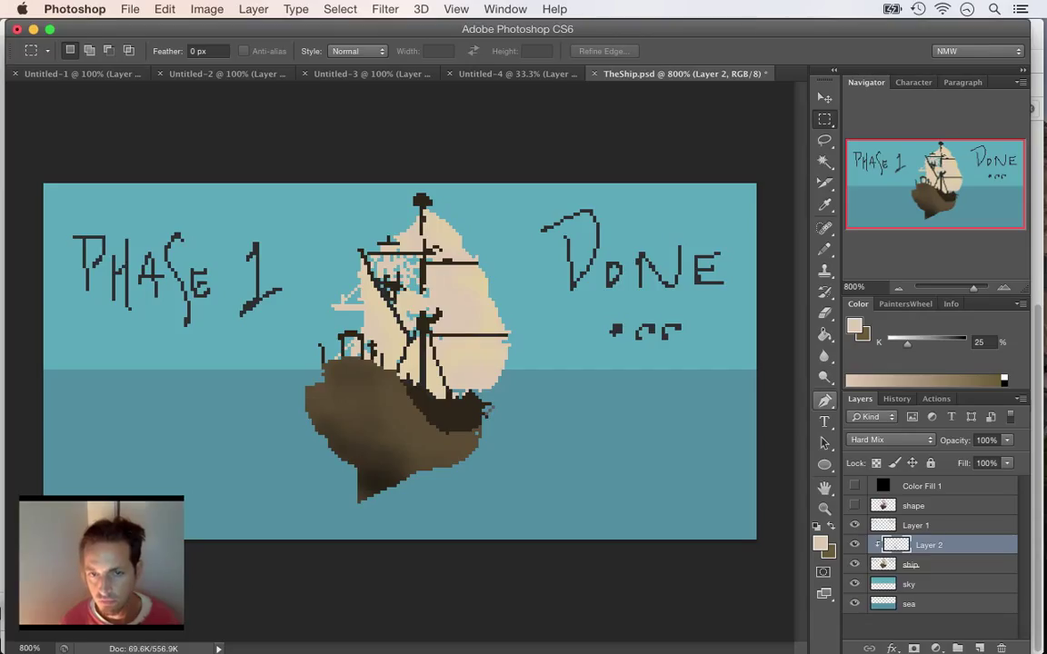
key("m")
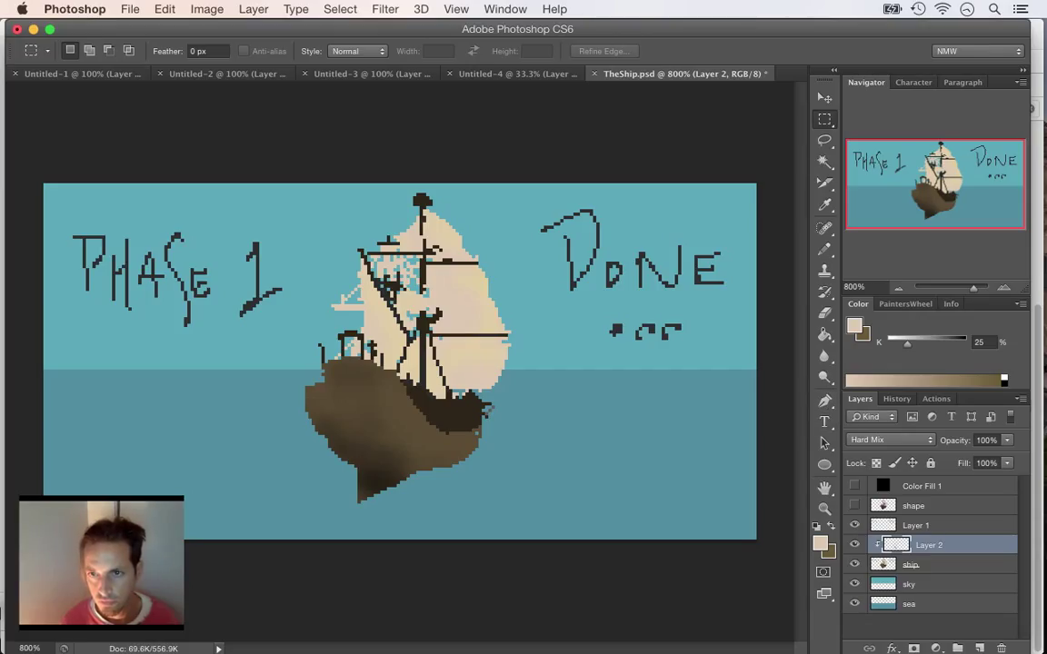
- Try the Difference, Linear Light and Soft Light blending modes on Layer 2
left_click(898, 440)
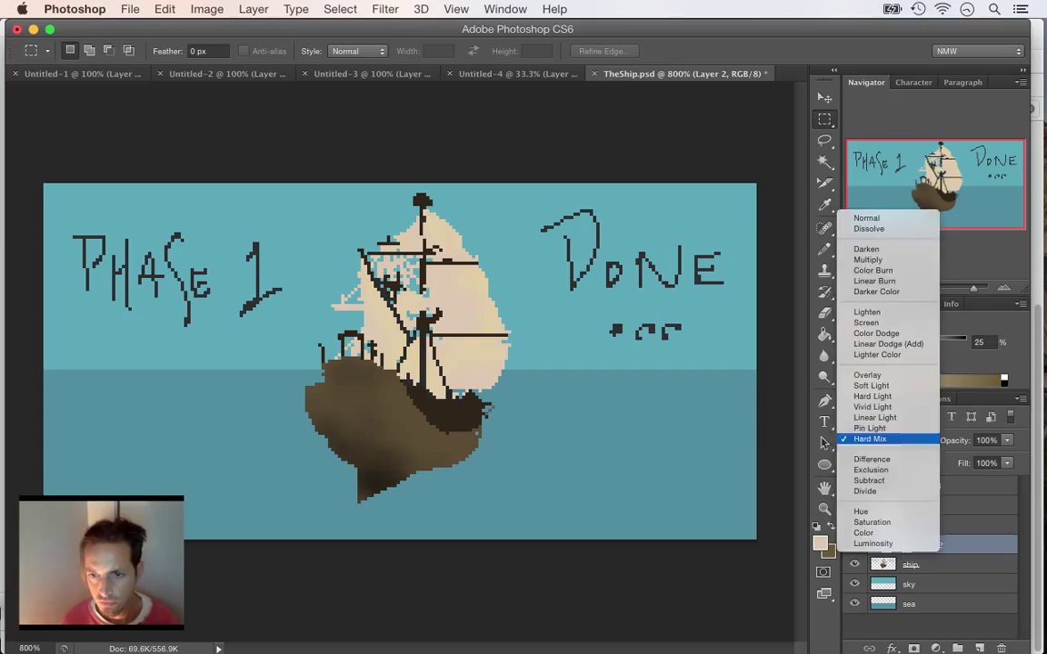
left_click(895, 459)
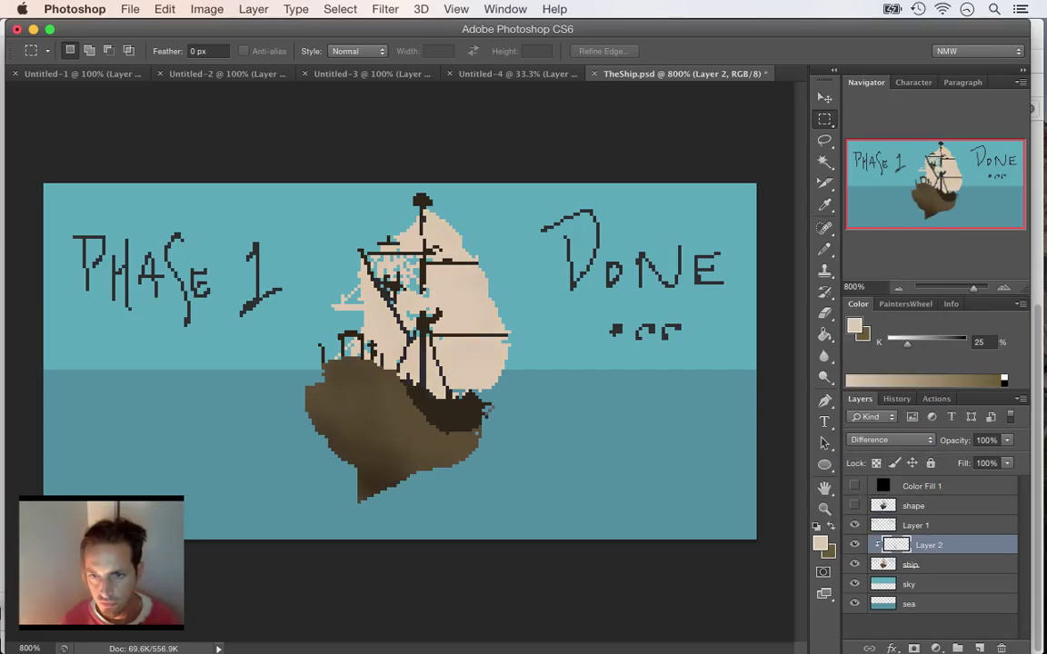
left_click(890, 440)
left_click(874, 398)
left_click(890, 440)
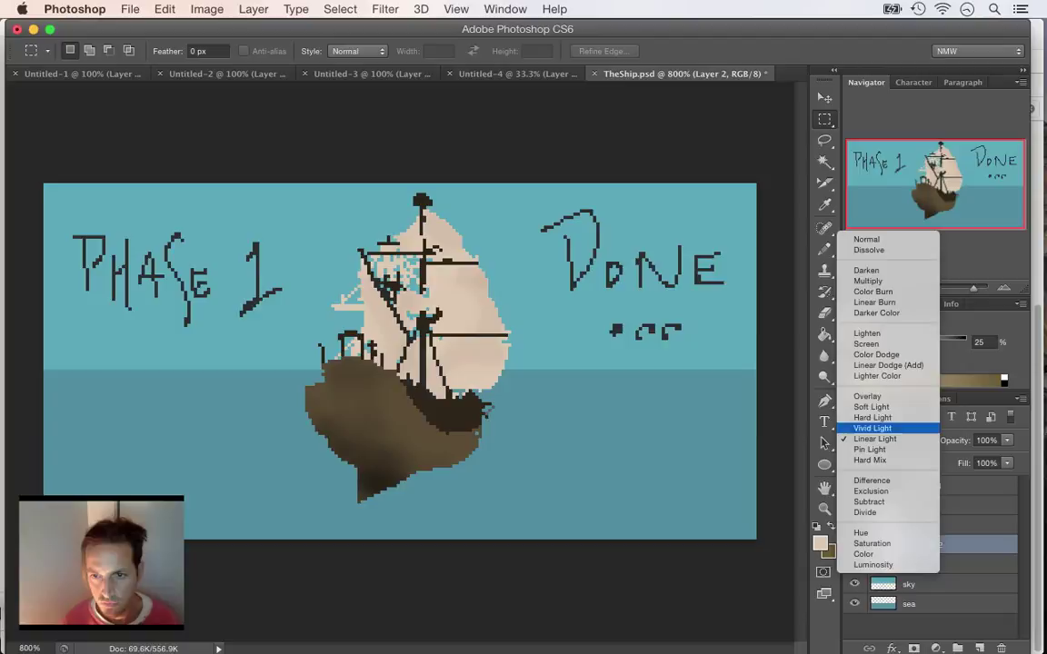
left_click(870, 407)
- Set Layer 2's blending mode to Overlay after comparing it with Normal, and save the document
left_click(891, 440)
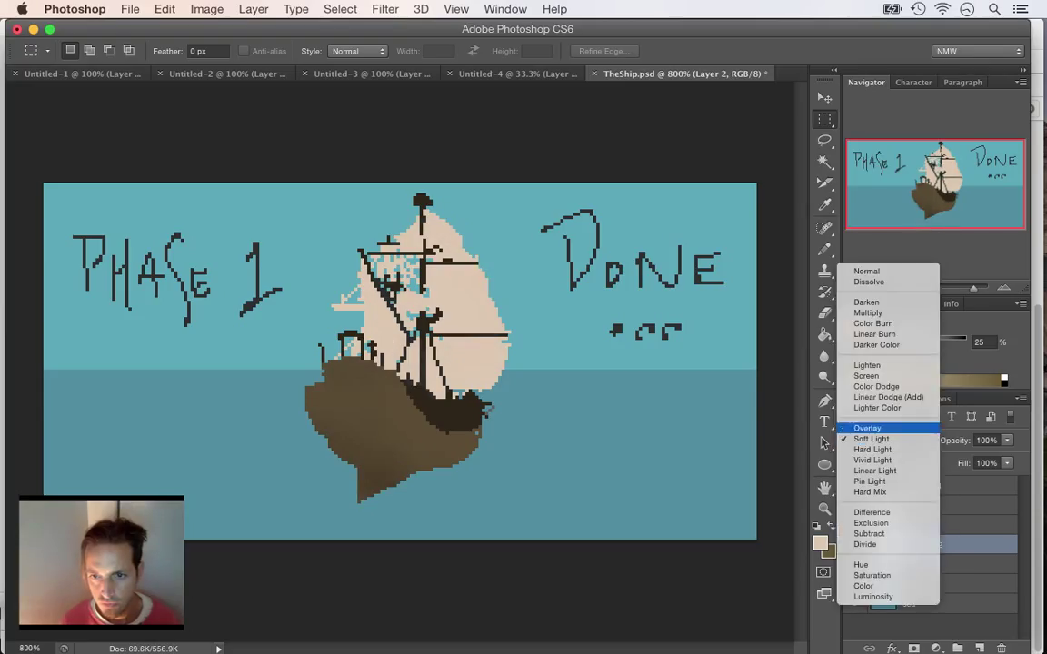
left_click(868, 428)
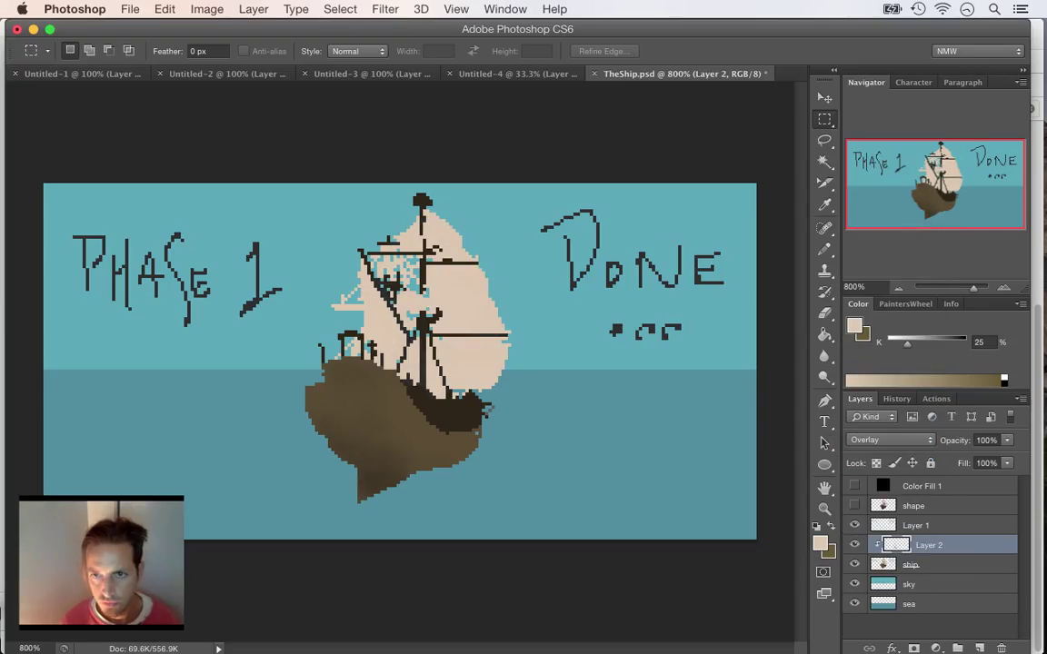
left_click(886, 440)
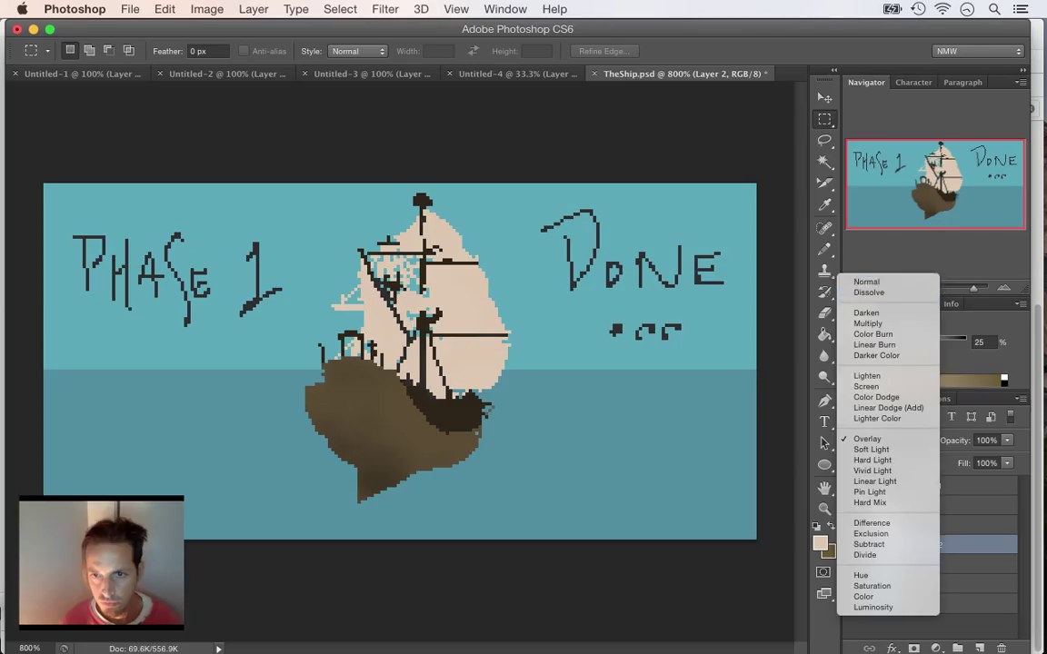
left_click(867, 291)
left_click(890, 439)
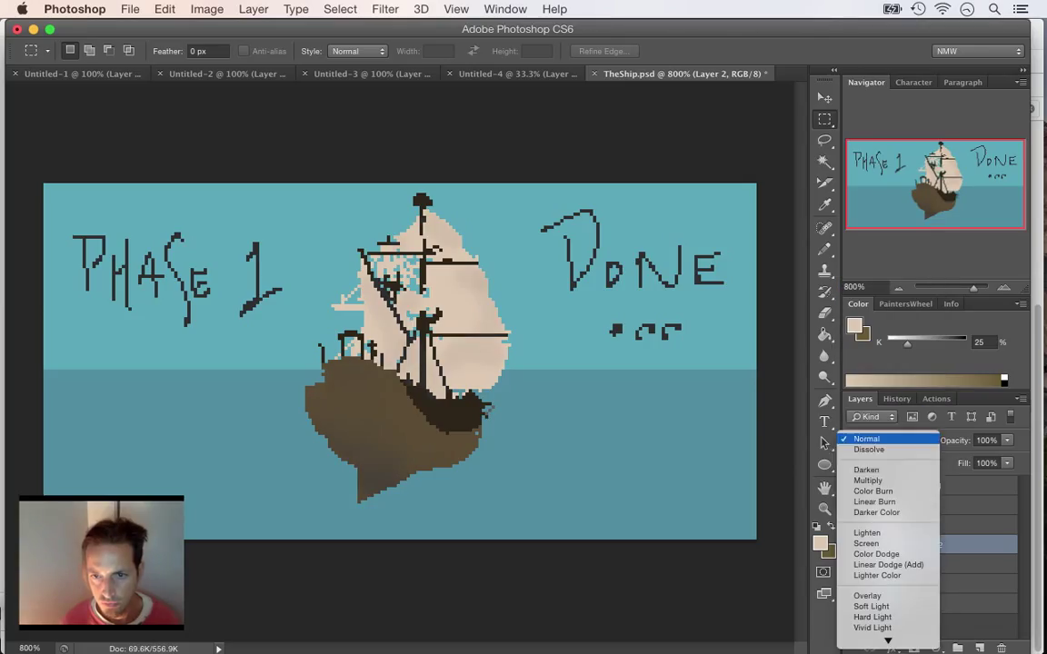
left_click(867, 568)
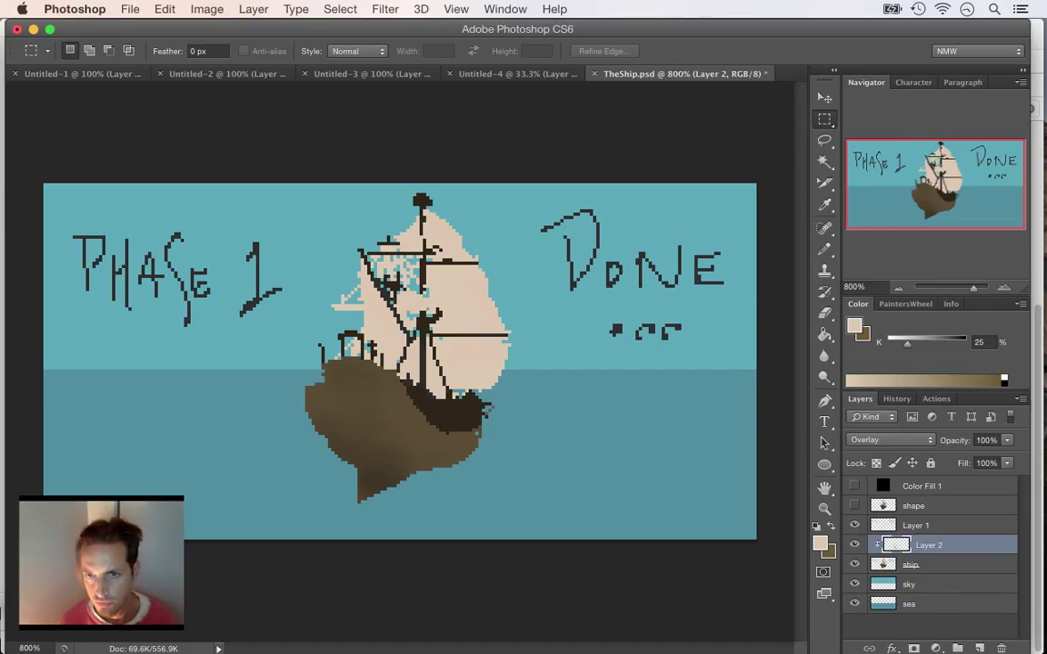
key("super+s")
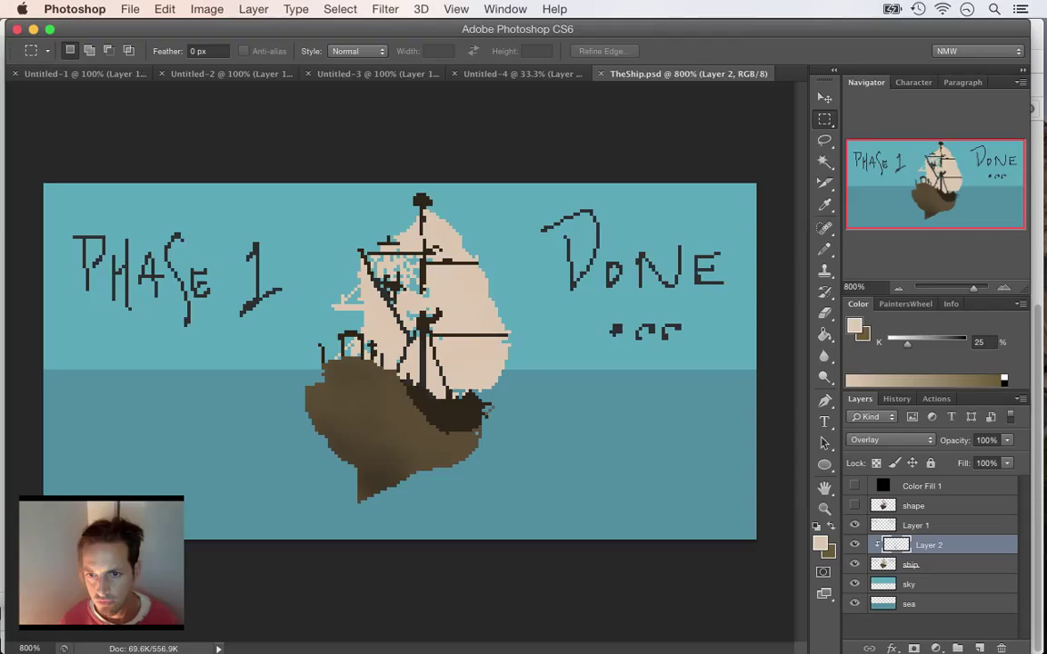
- Show the shape layer, sample a darker tan from its sail area as the foreground colour, and hide the layer again
left_click(855, 486)
left_click(855, 486)
left_click(854, 506)
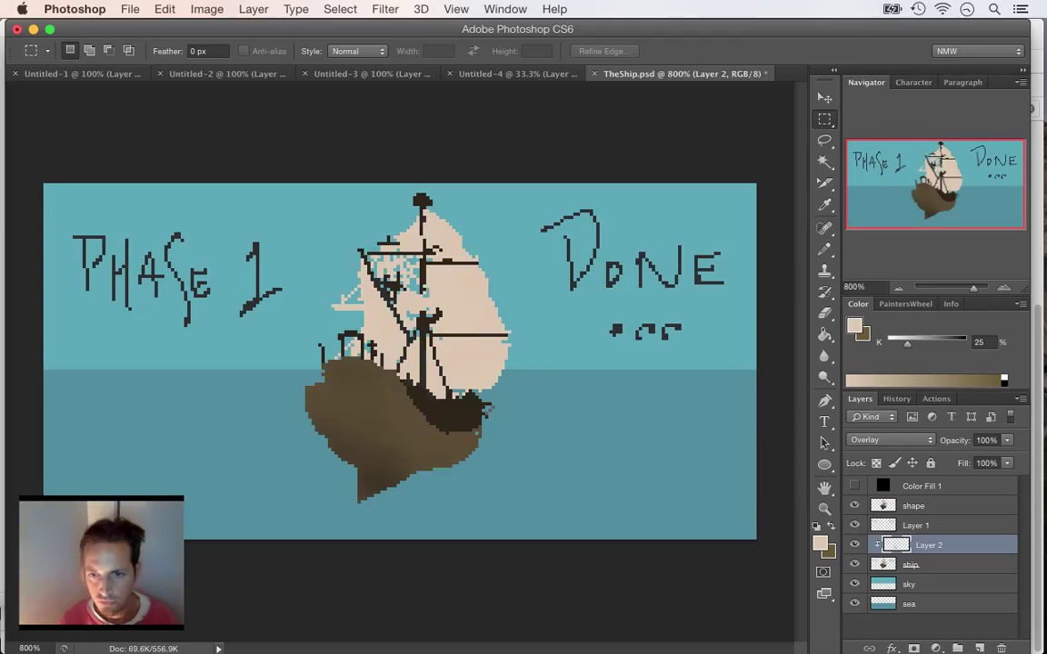
key("i")
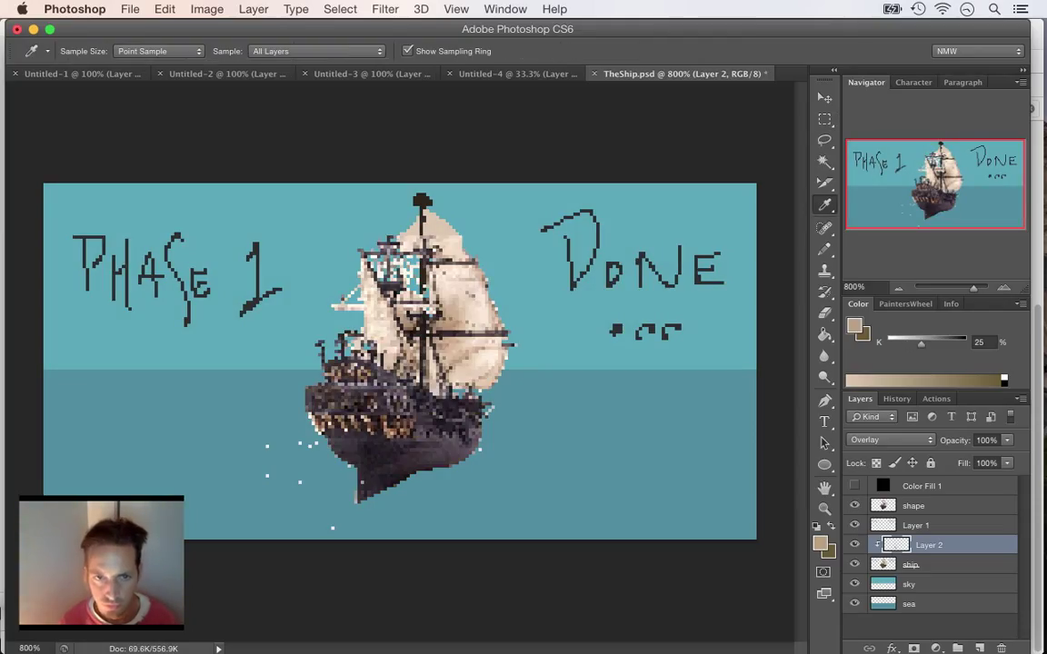
left_click(406, 292)
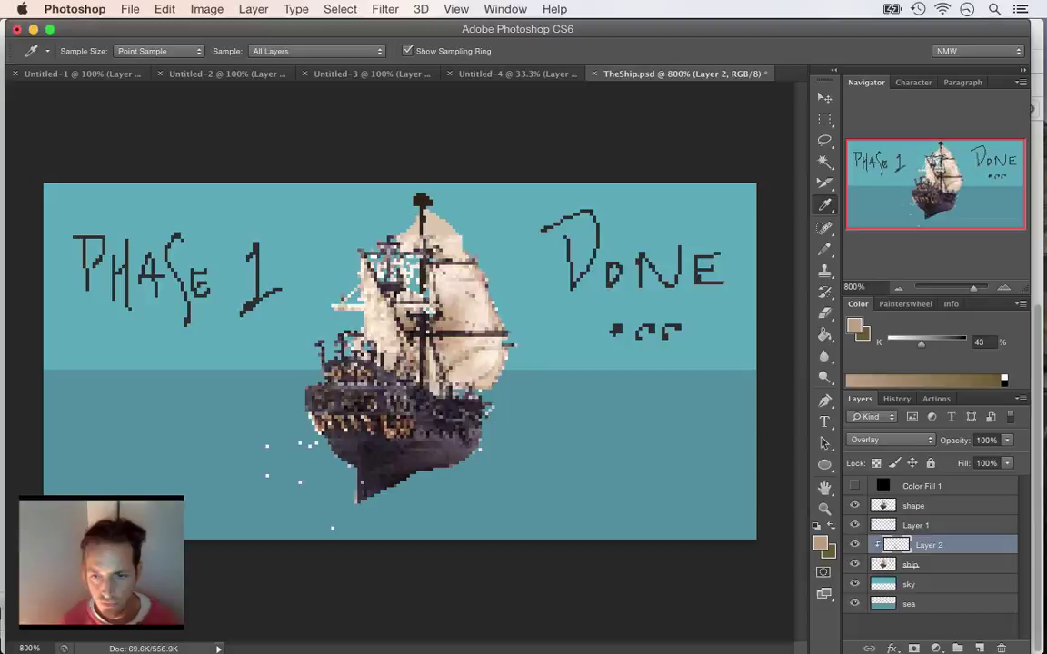
left_click(854, 505)
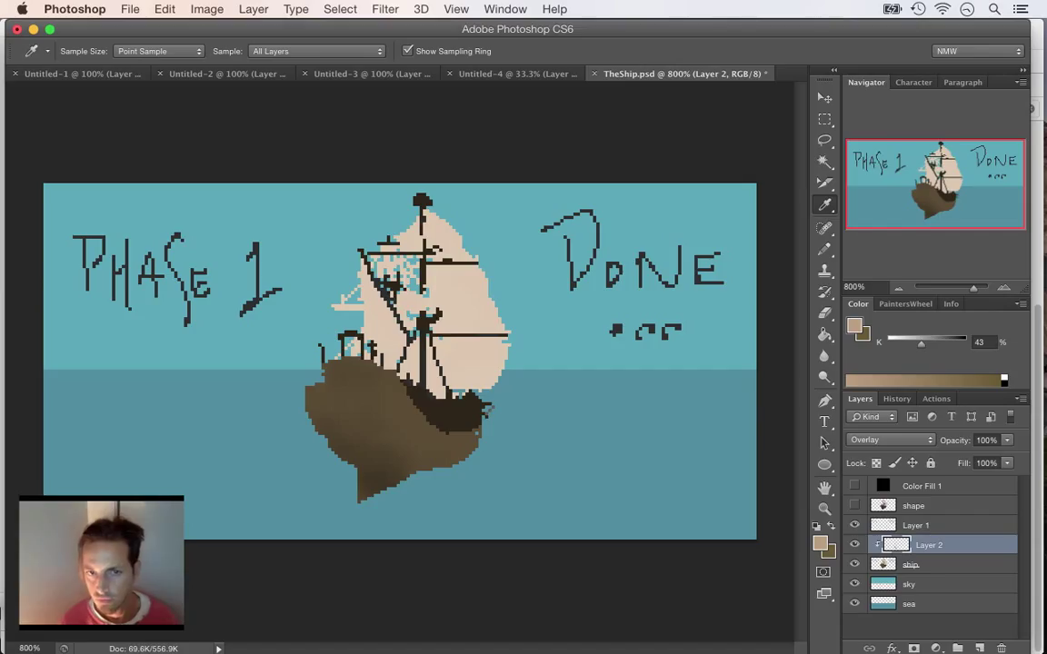
- Show the shape layer, sample a purple-grey tone from its hull as the foreground colour, and hide the layer again
left_click(854, 505)
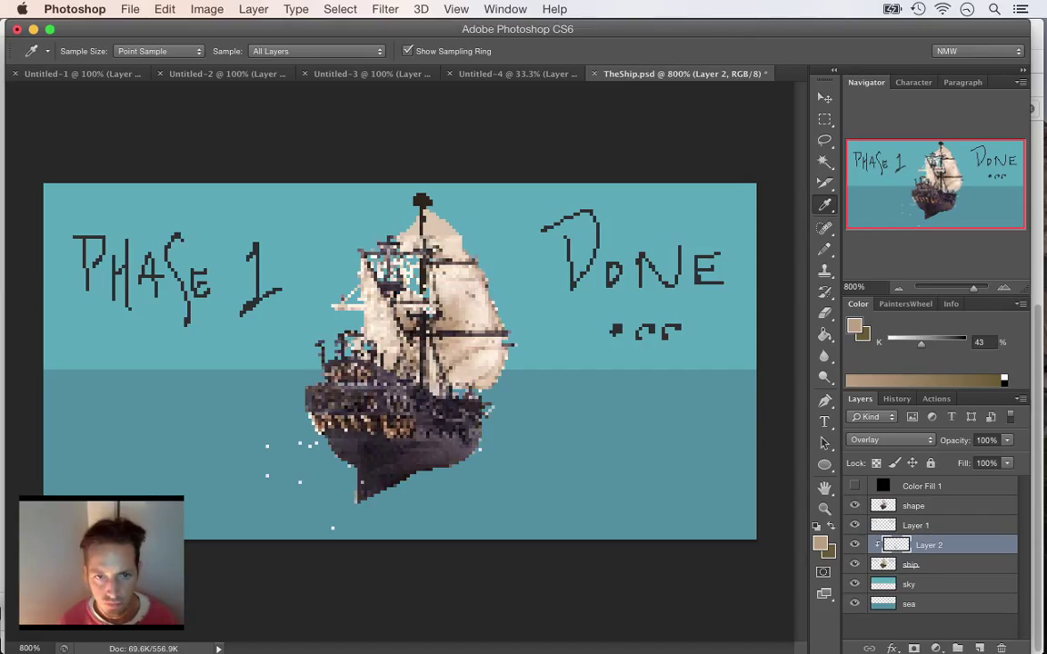
left_click_drag(455, 440, 451, 445)
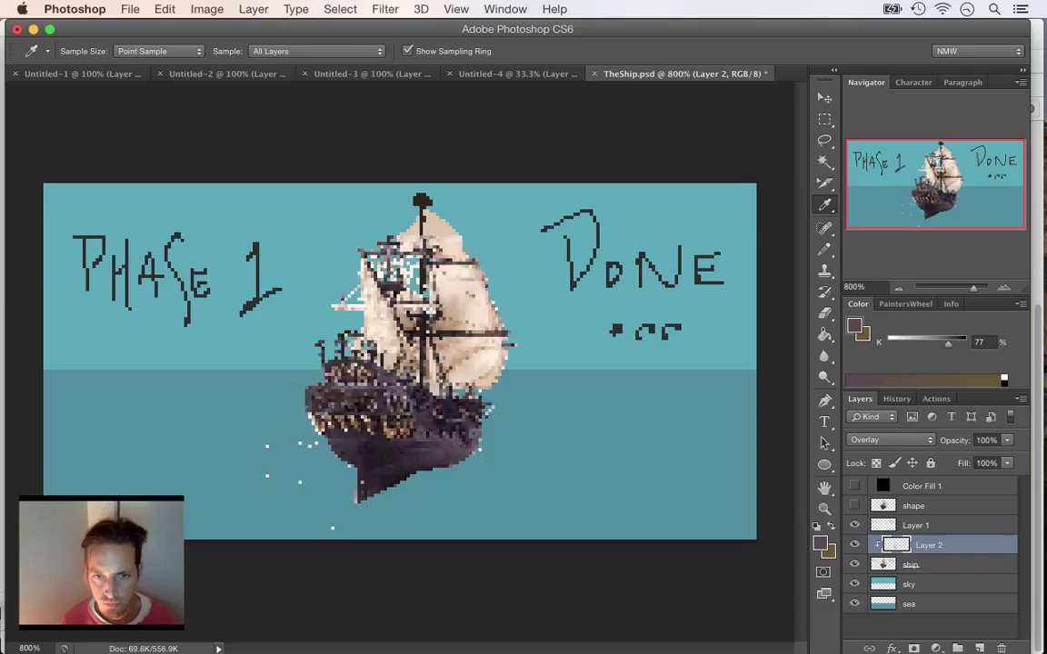
left_click(854, 505)
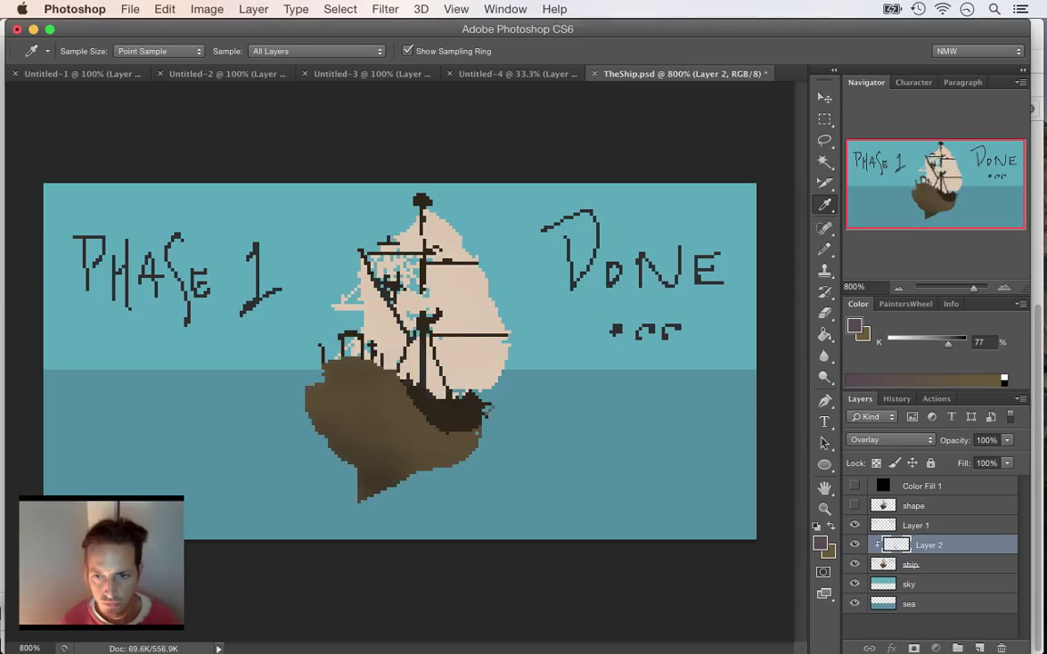
- Hide Layer 2 and fill the brown hull on the ship layer with the sampled purple-grey using the Paint Bucket
left_click(914, 506)
left_click(912, 564)
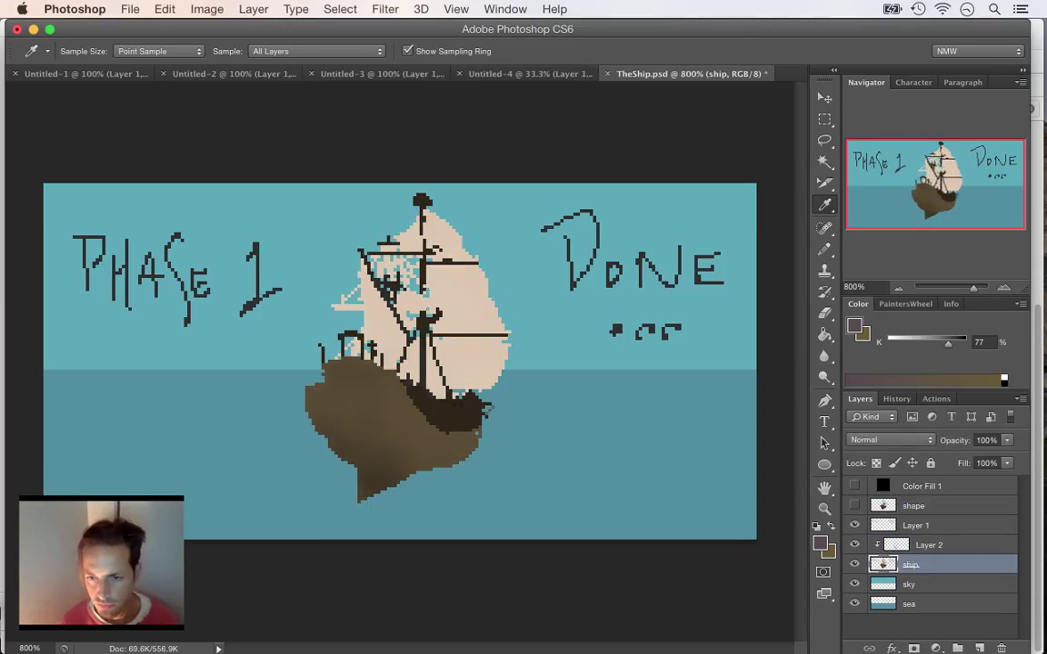
left_click(855, 545)
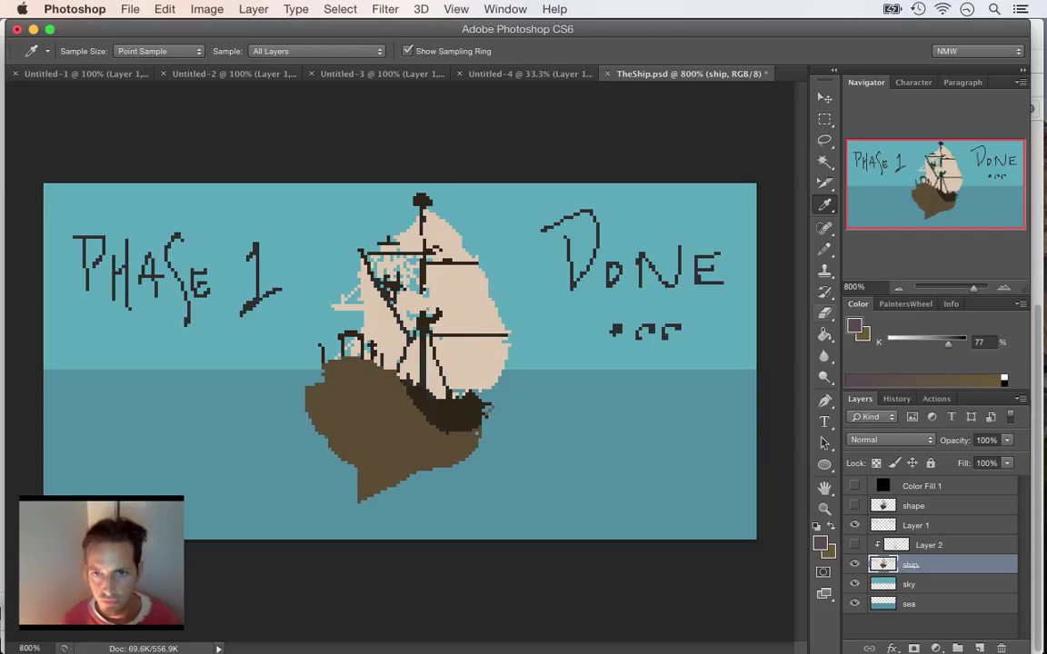
key("g")
left_click(475, 434)
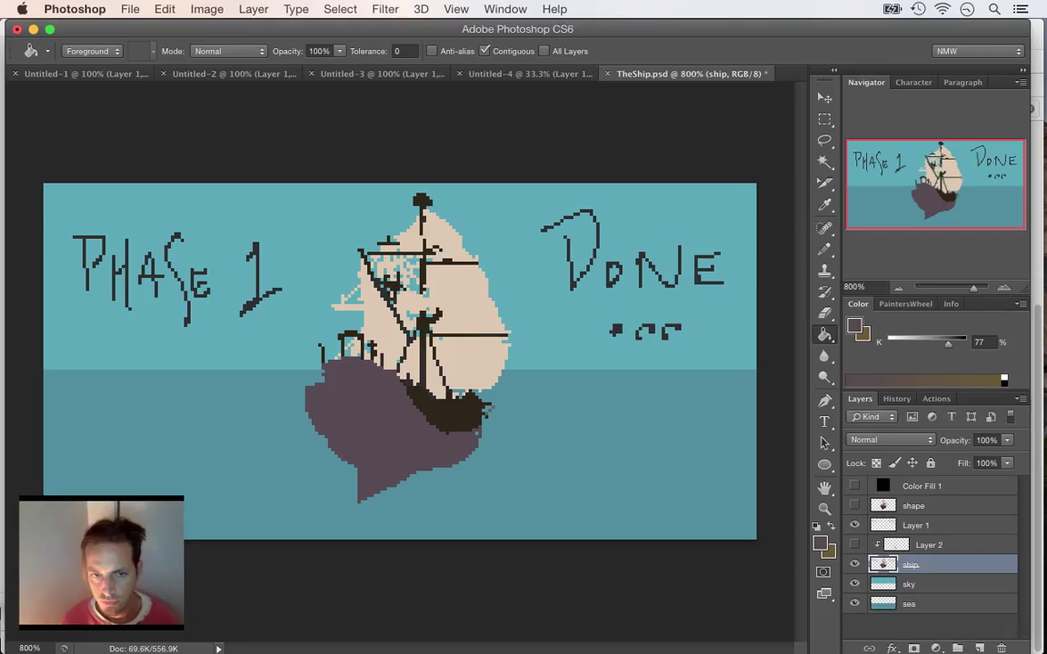
- Darken the foreground colour to 18% brightness (#2f292d) and copy its hex code
left_click(820, 542)
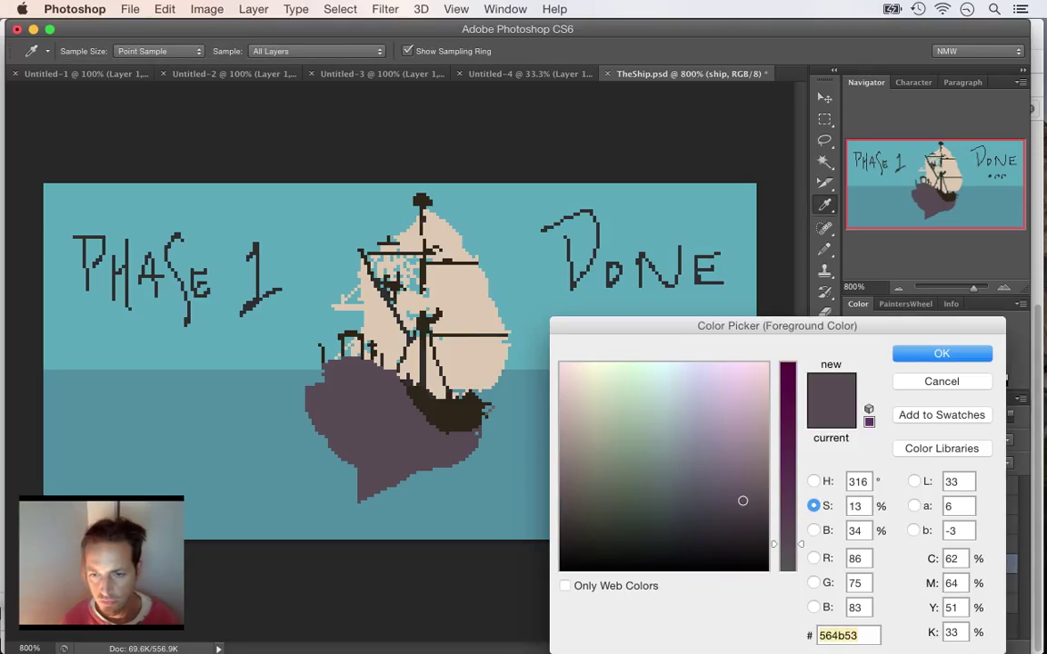
left_click(813, 530)
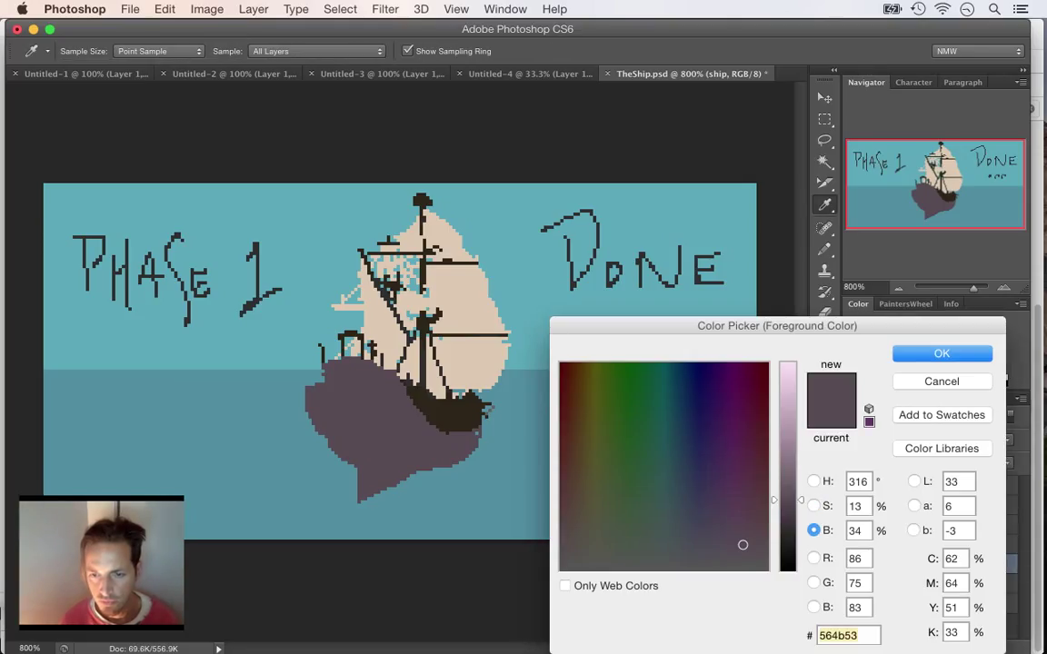
left_click_drag(800, 501, 787, 533)
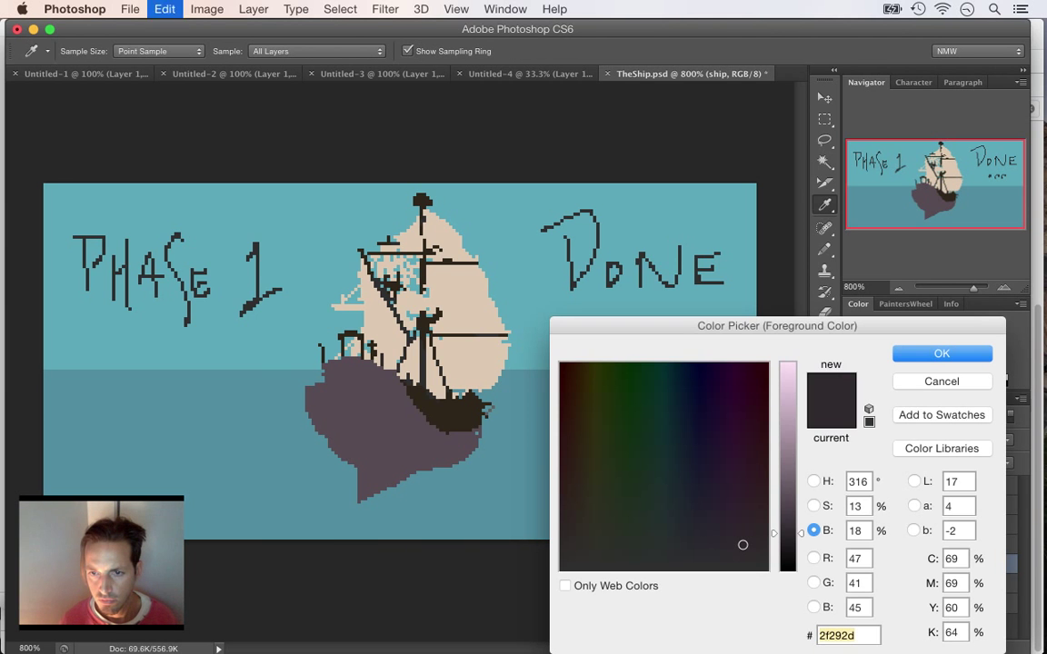
key("Return")
key("g")
- Select all the dark brown woodwork pixels on the ship layer with Color Range at fuzziness 0
left_click(340, 8)
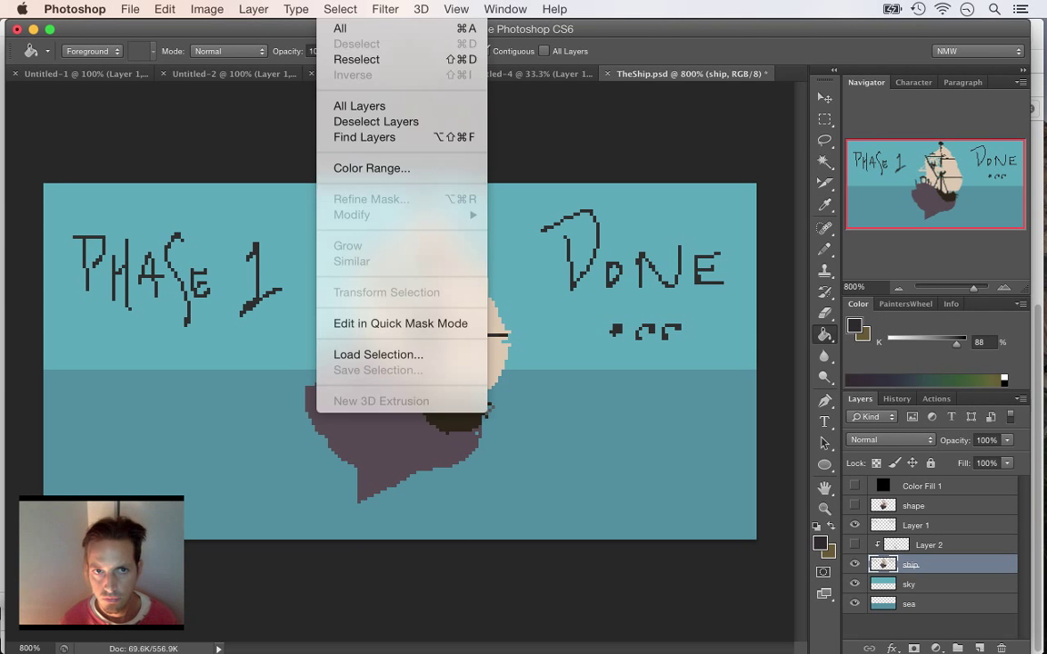
left_click(373, 168)
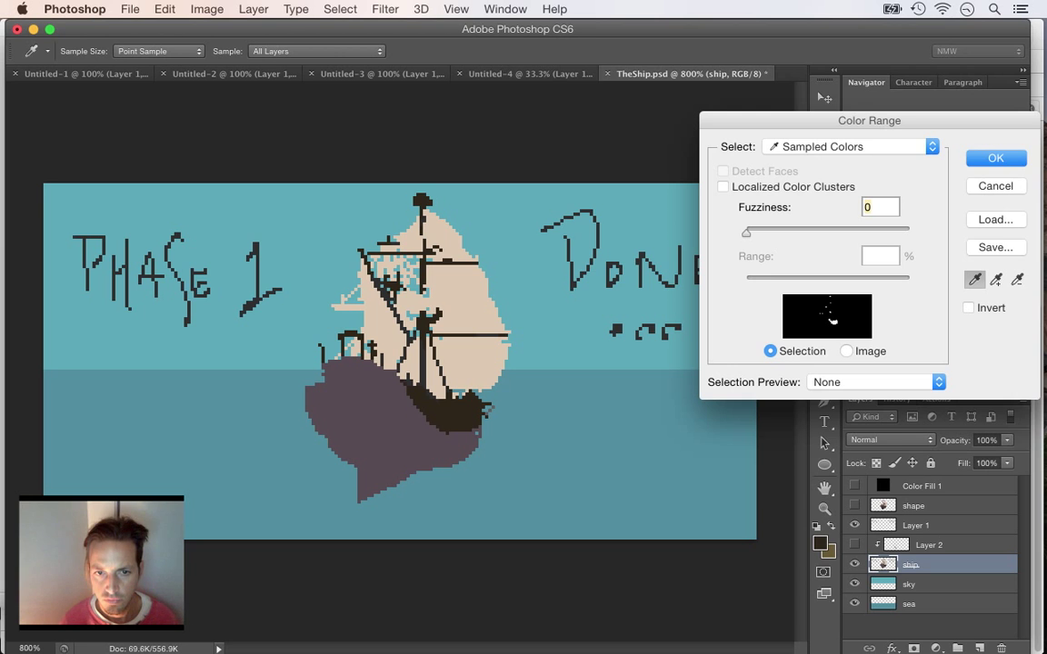
key("Return")
key("b")
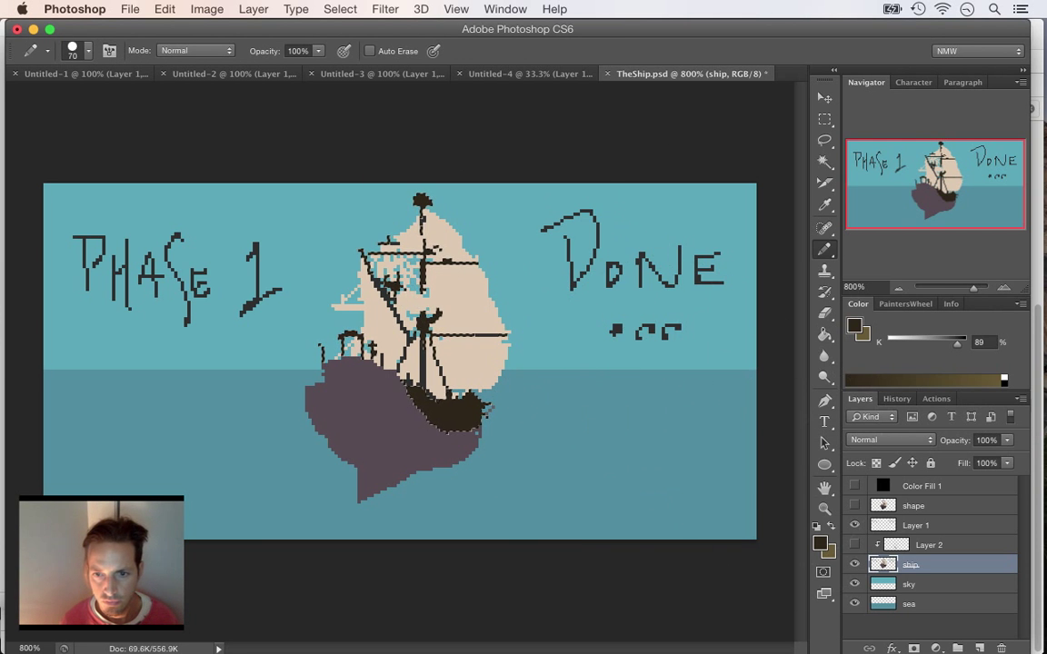
- Set the foreground colour to #2f292d and paint over the selected dark woodwork with the Pencil
left_click(821, 544)
type("2f292d")
key("Return")
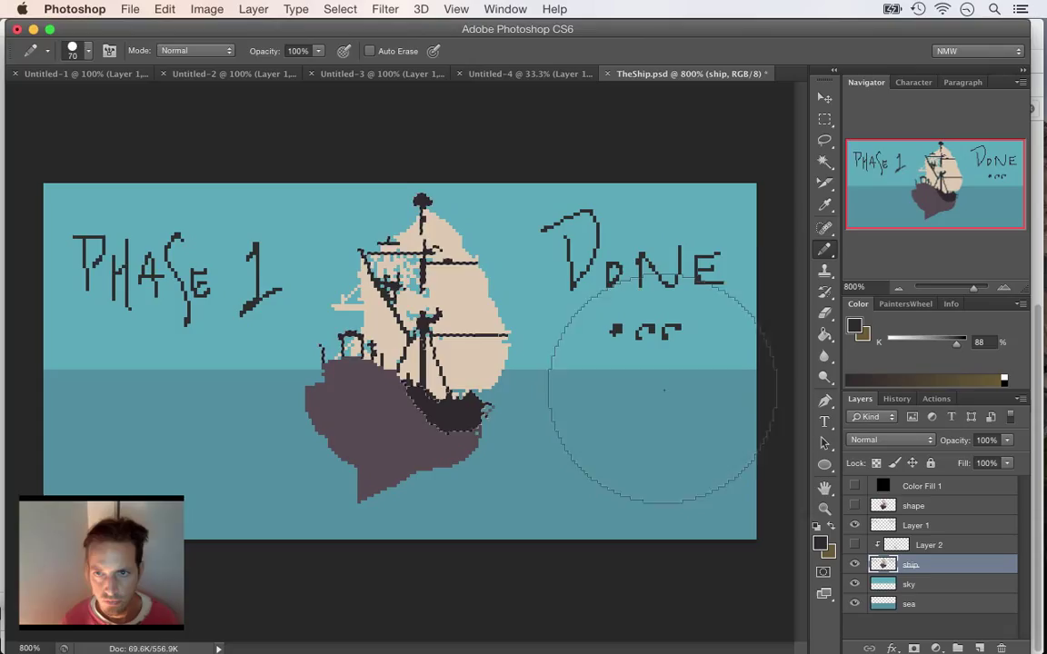
- Save the document and delete Layer 1
key("m")
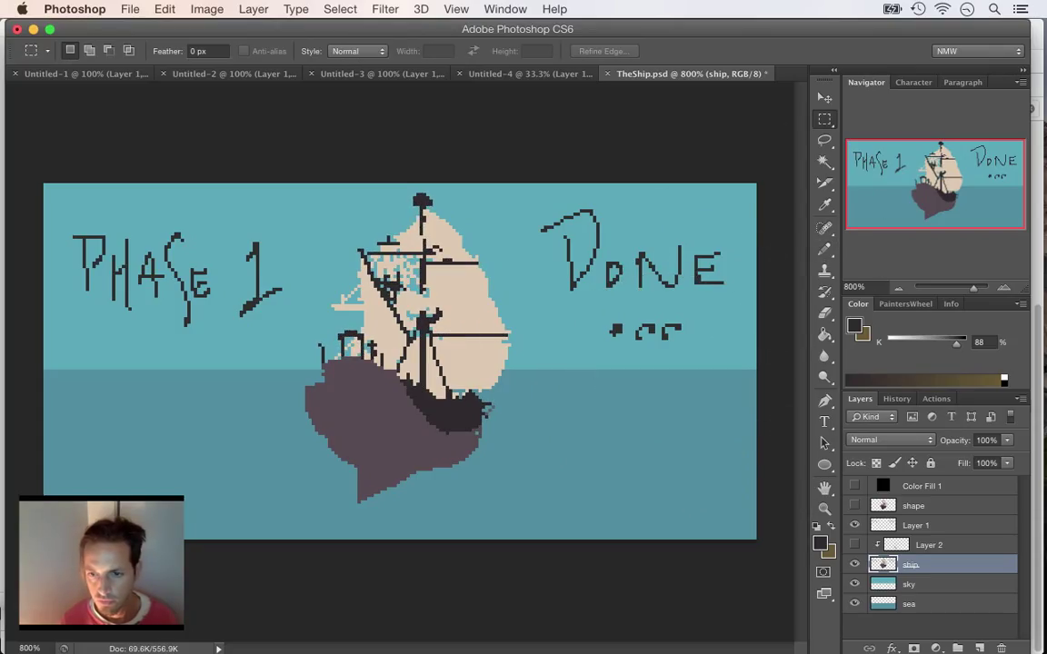
left_click(854, 525)
left_click(854, 525)
left_click(916, 525)
key("super+s")
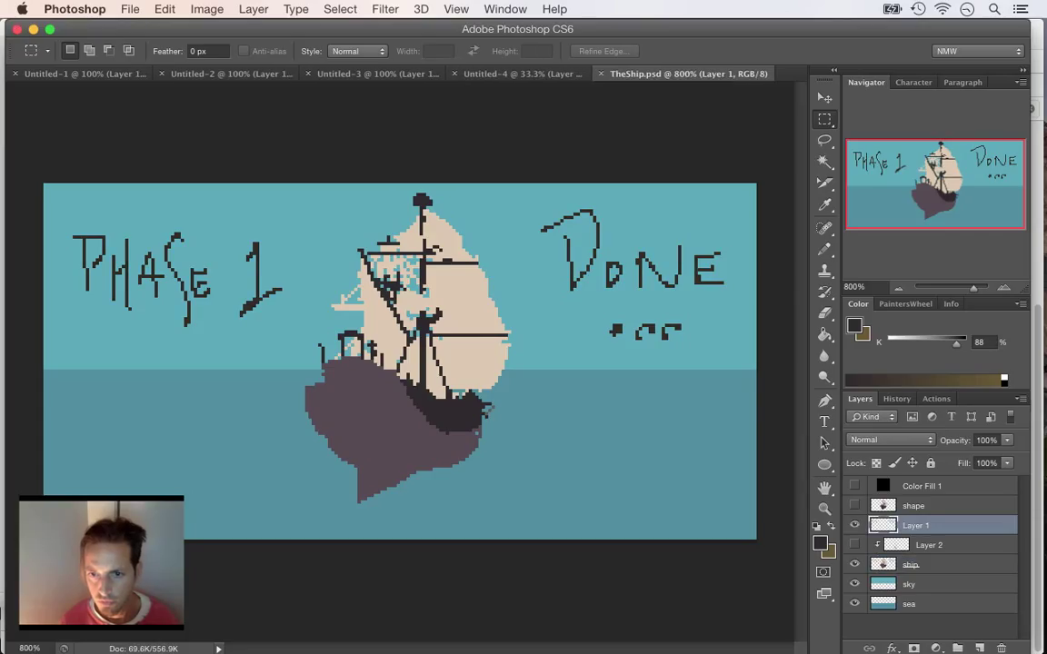
left_click(854, 525)
left_click(854, 525)
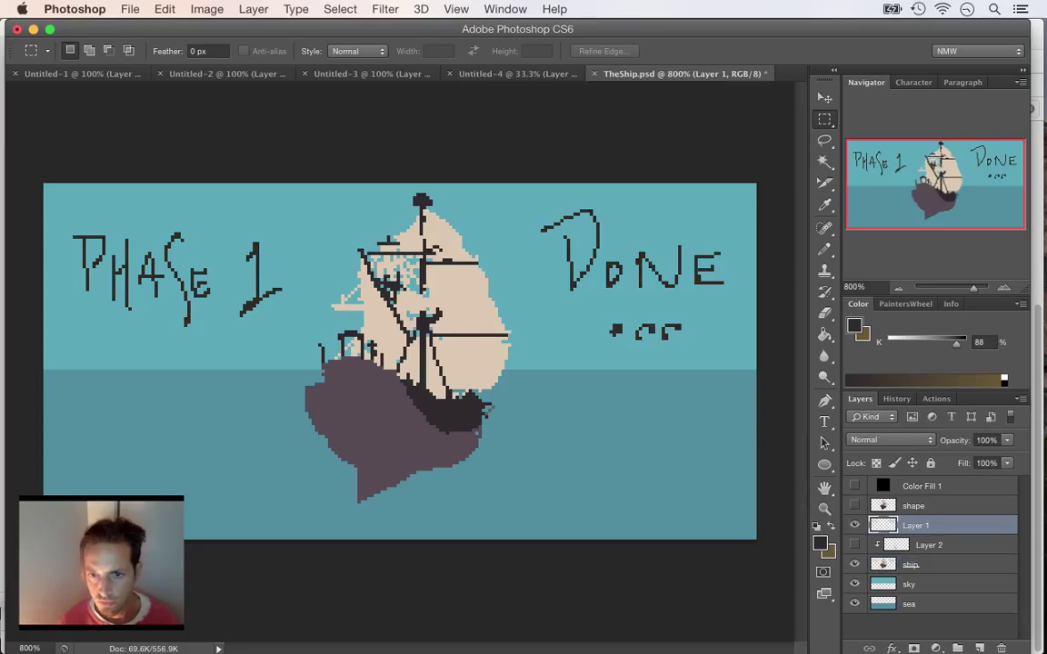
left_click(854, 526)
key("Delete")
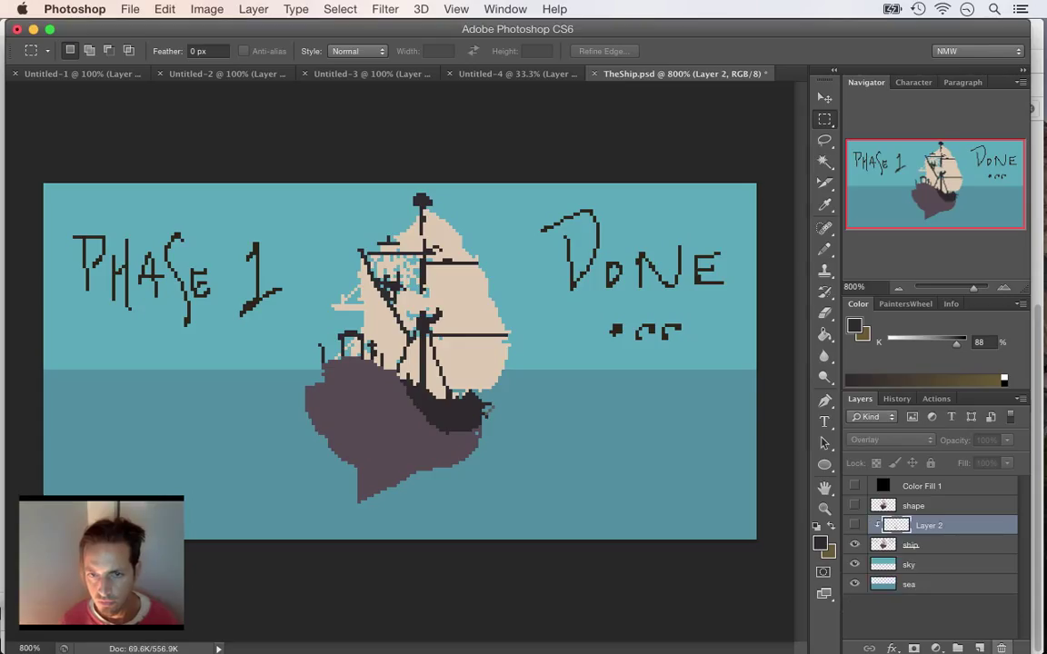
- Erase the handwritten notes on both sides of the ship from the ship layer and save the document
left_click(936, 545)
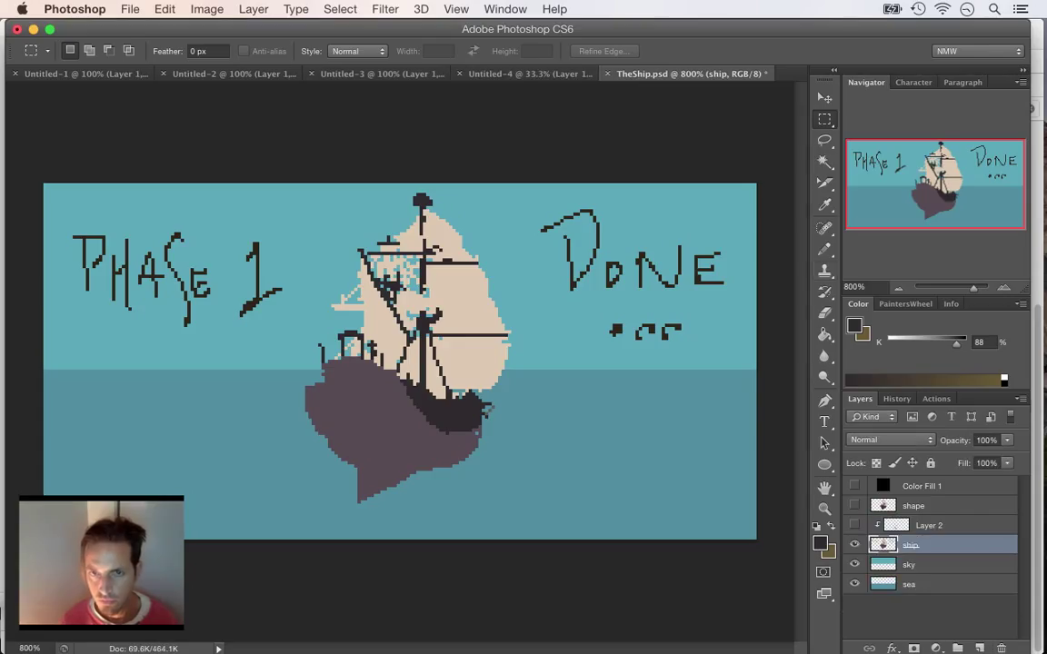
left_click_drag(521, 192, 752, 428)
key("Delete")
left_click_drag(53, 123, 294, 309)
key("Delete")
key("ctrl+d")
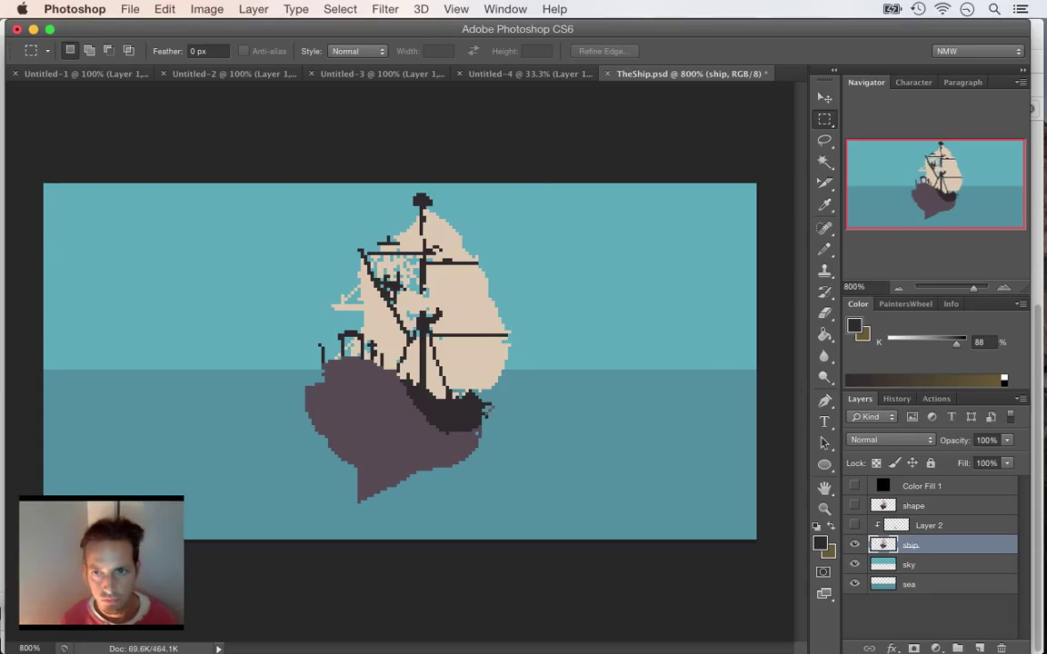
key("ctrl+s")
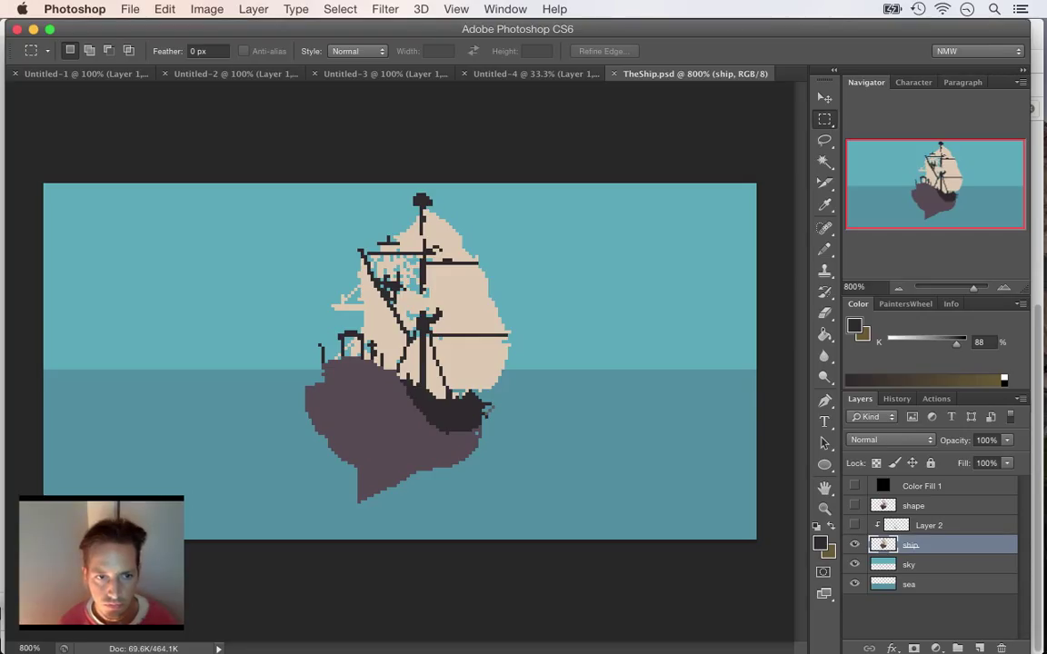
- Marquee-select a strip about 218 by 24 px along the canvas's lower edge and try painting the keel inside it with the Pencil
left_click_drag(41, 468, 763, 545)
left_click_drag(42, 461, 757, 565)
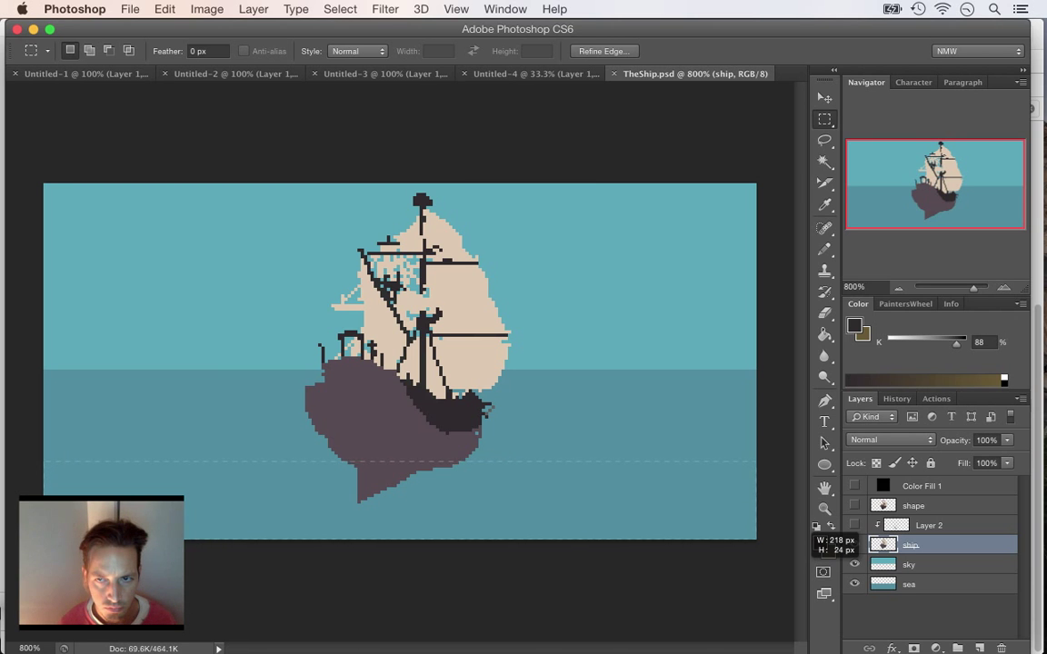
left_click_drag(811, 540, 811, 540)
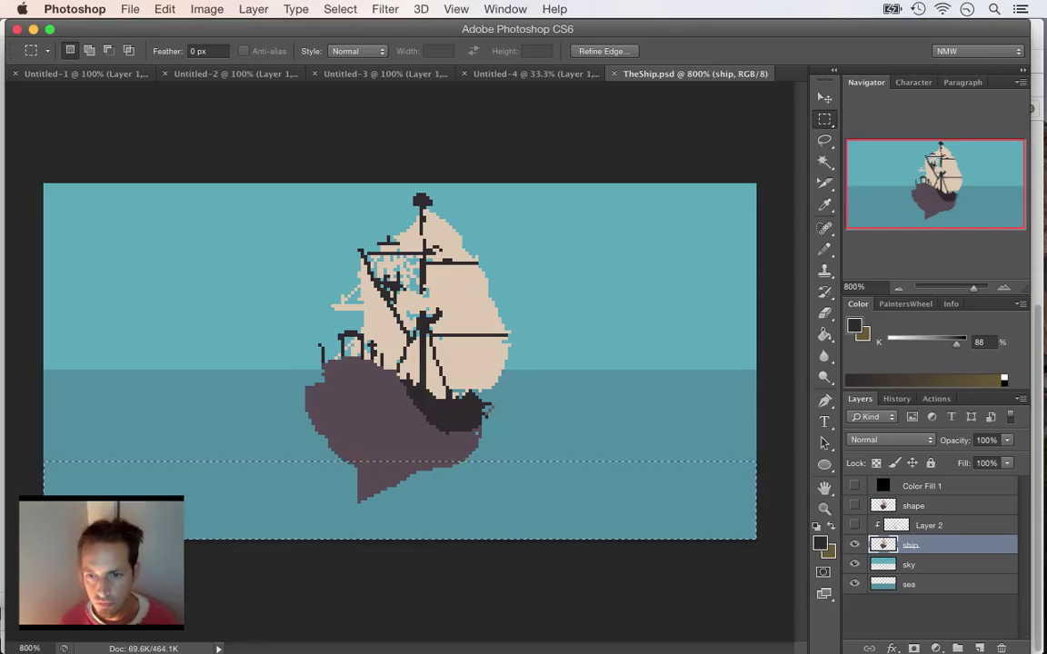
left_click(854, 525)
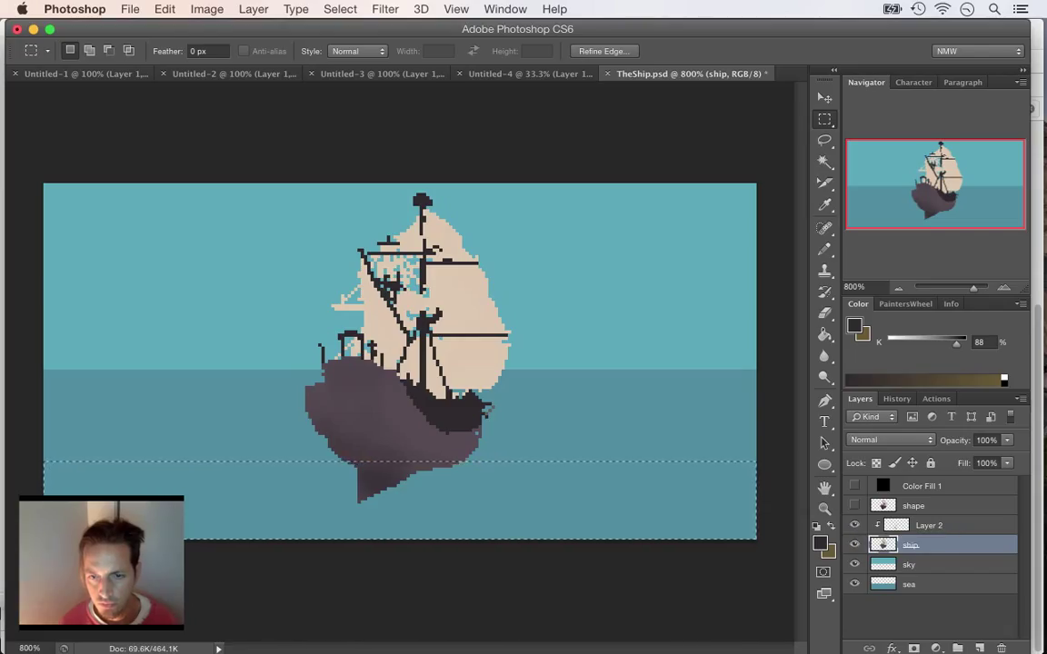
left_click(854, 526)
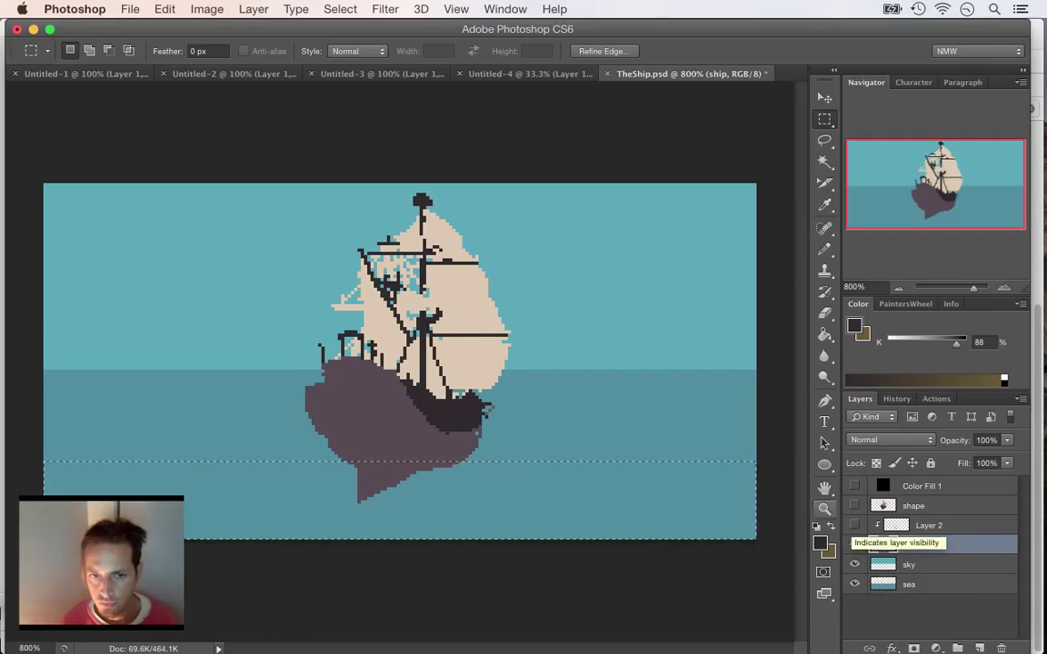
key("i")
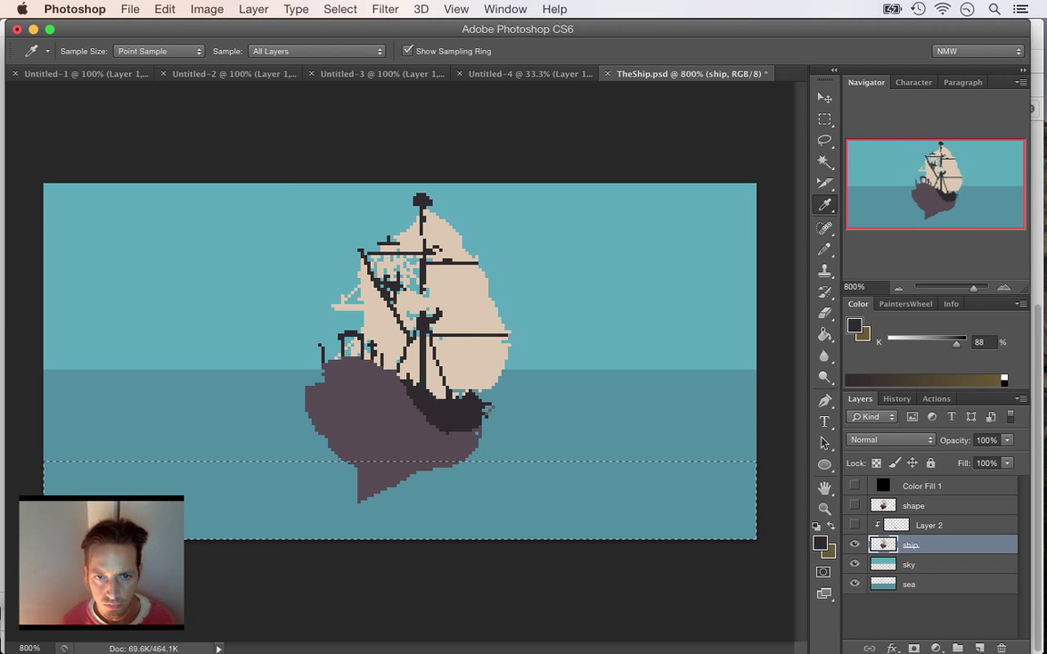
key("b")
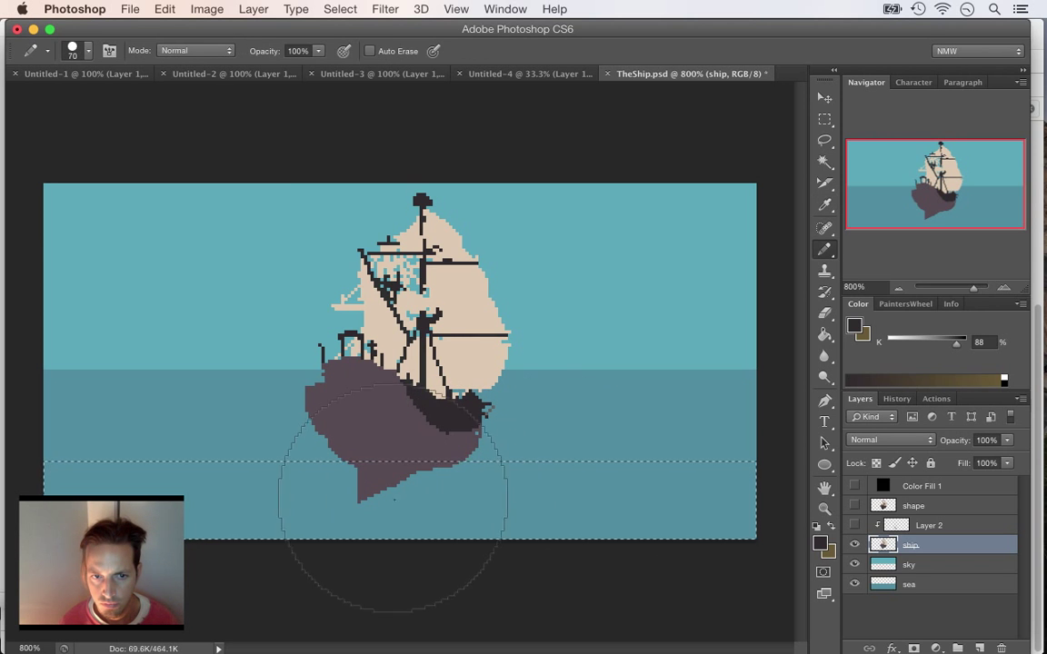
left_click(363, 498)
key("super+z")
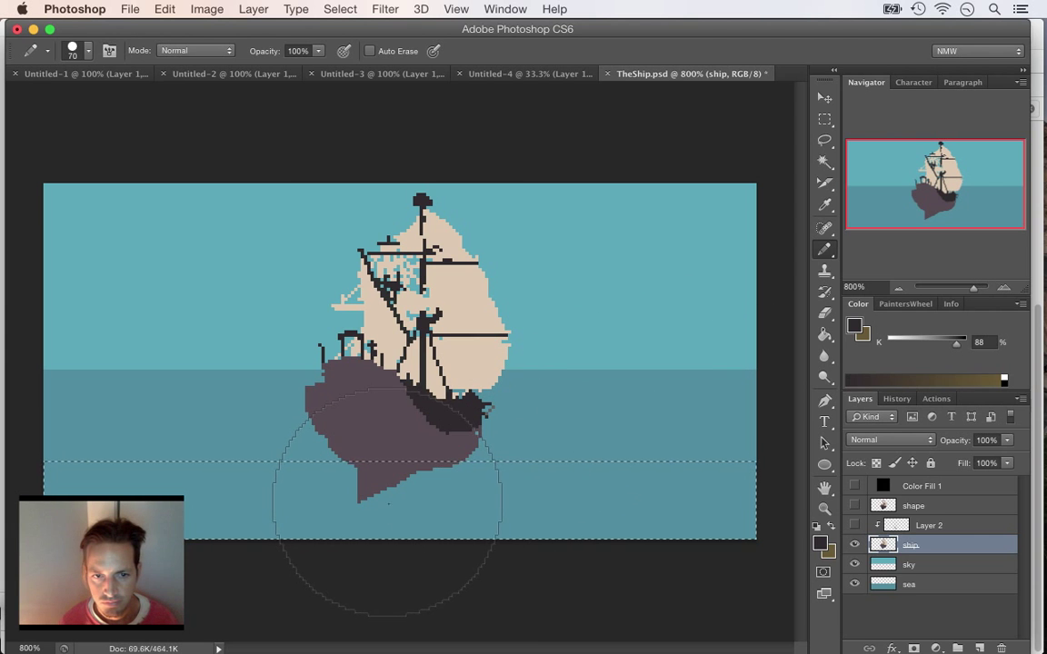
- Reduce the Pencil brush size to 10 px
key("bracketleft")
key("bracketleft")
key("bracketleft")
key("bracketleft")
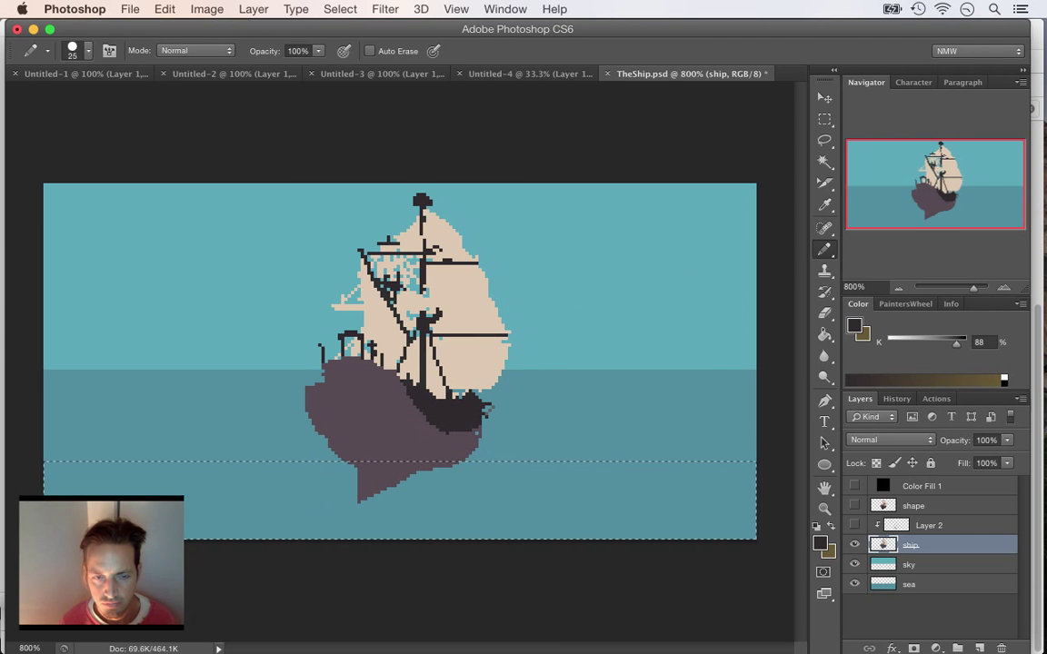
key("bracketleft")
key("bracketleft")
key("bracketleft")
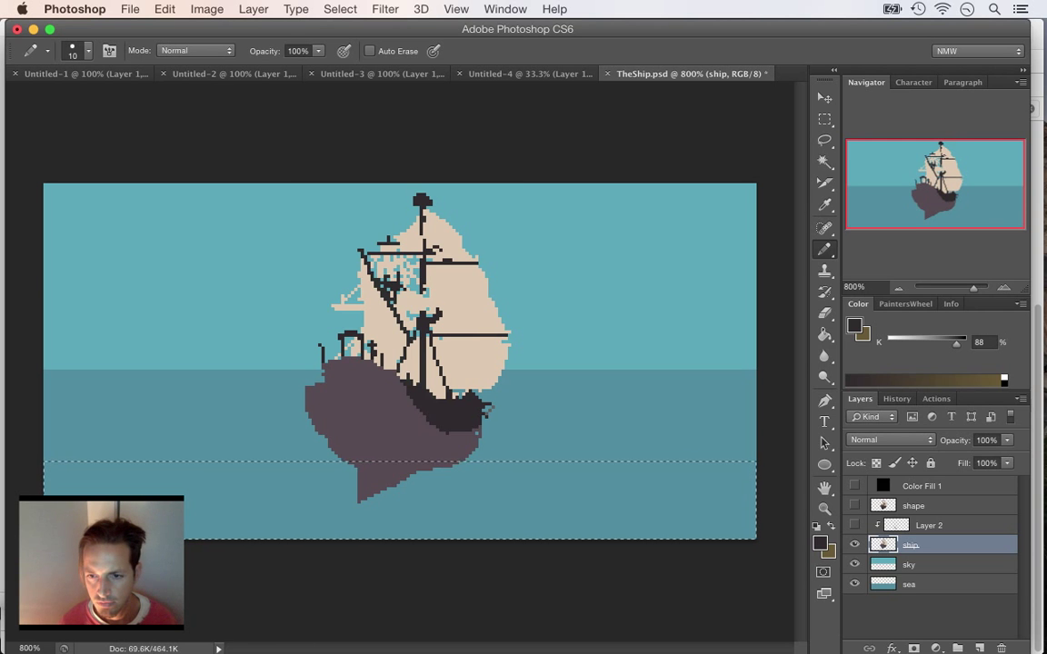
- Load the ship layer's pixels as a selection and subtract everything above the keel
left_click(884, 545, "super")
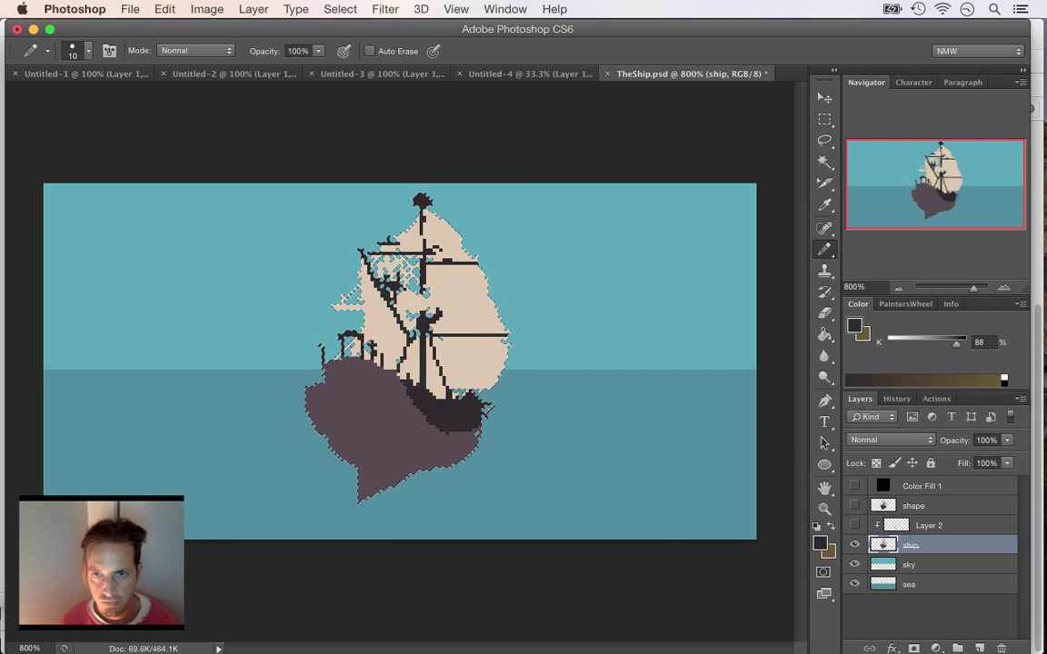
key("m")
left_click_drag(14, 161, 822, 460)
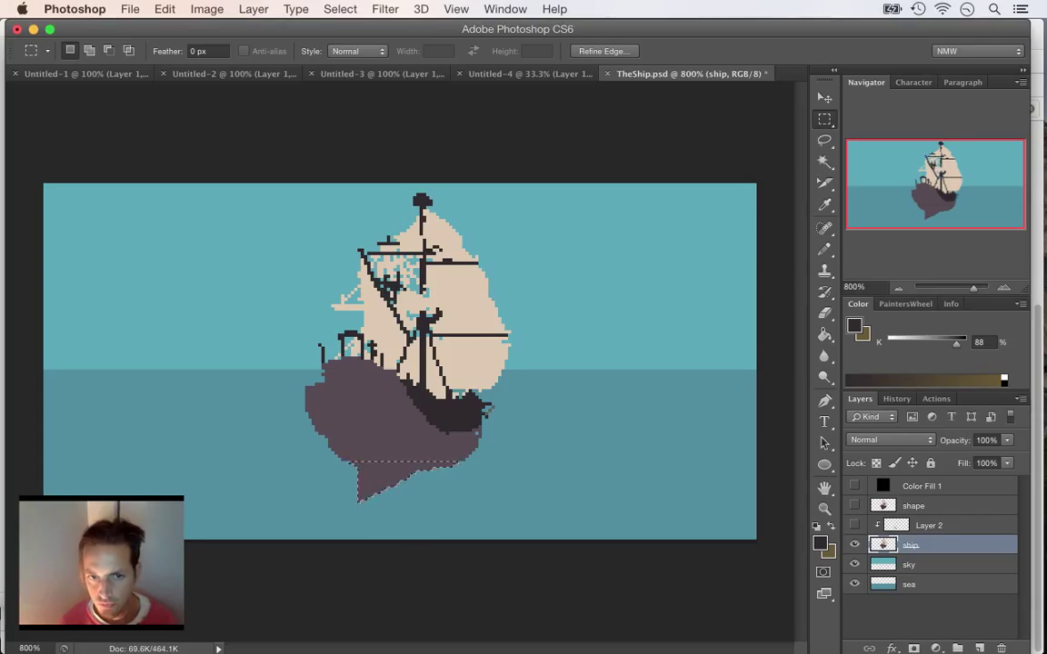
- Paint the selected keel on the ship layer with the dark foreground colour using the Pencil
key("b")
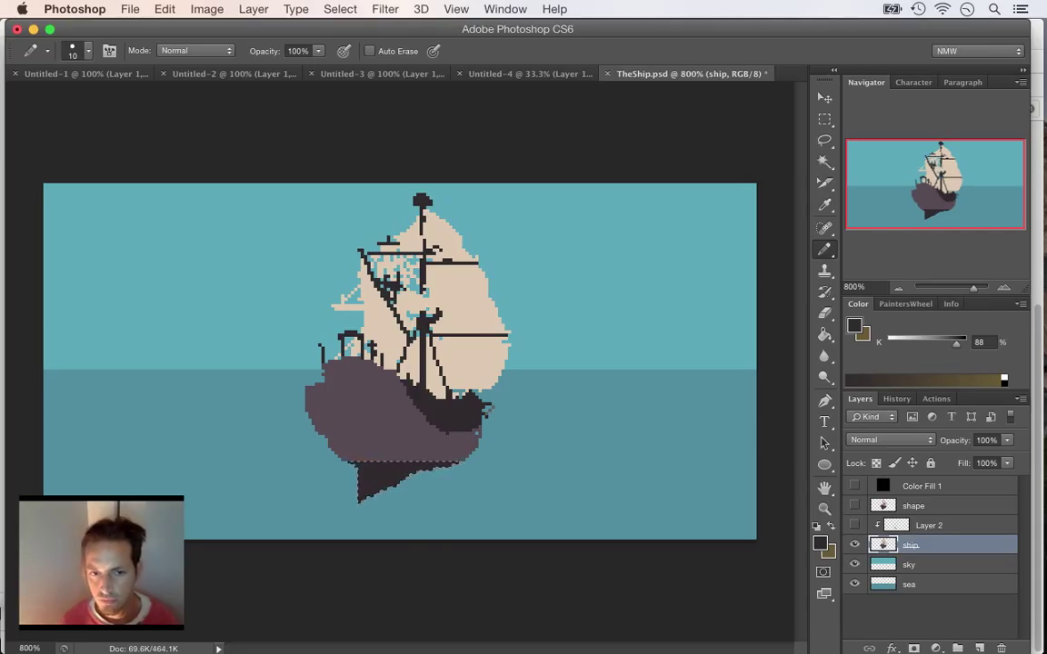
right_click(390, 468)
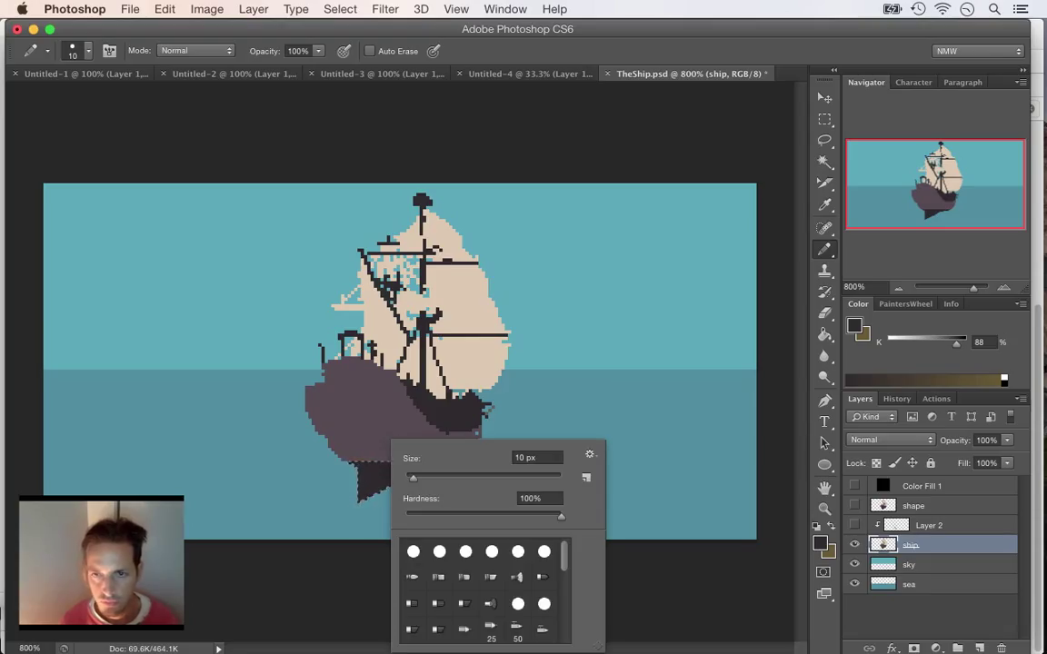
key("Return")
right_click(389, 442)
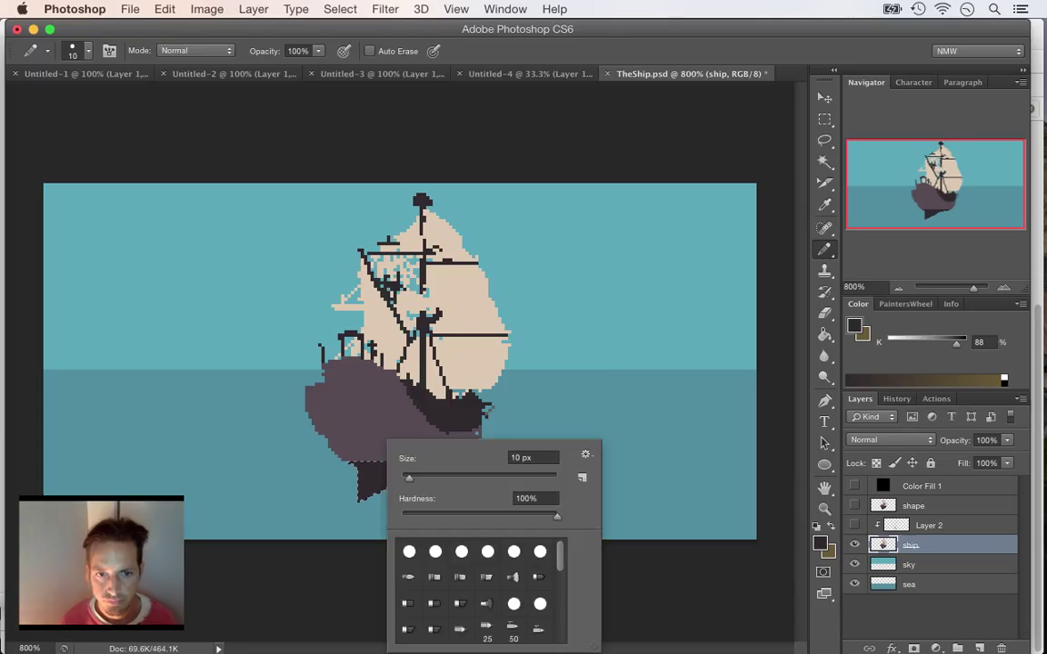
key("Escape")
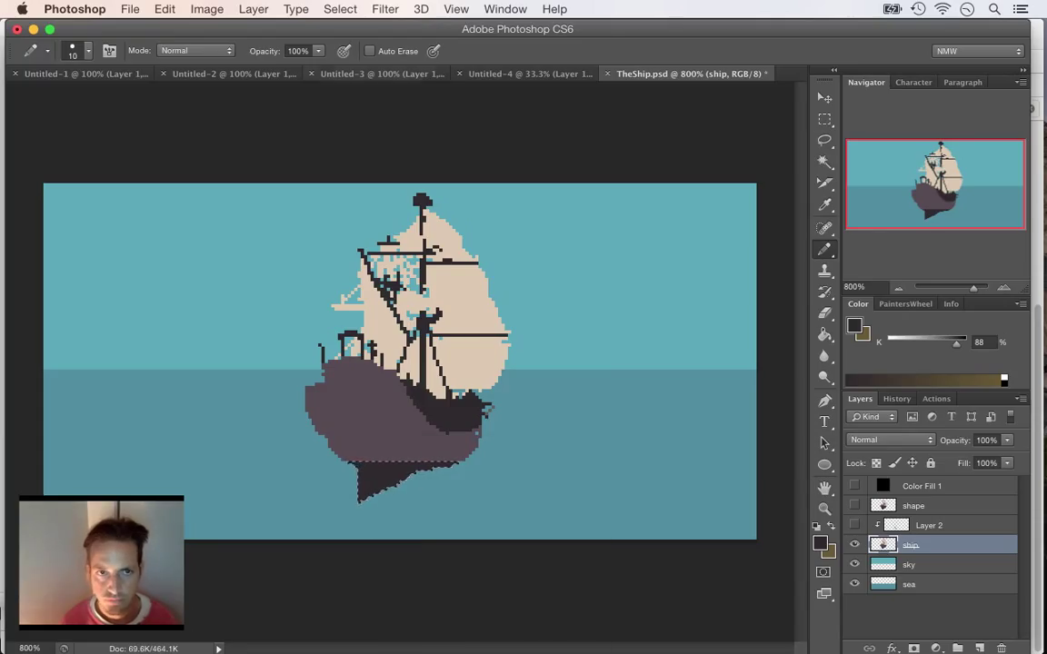
- Cut the selected keel to its own layer, lower that layer's opacity to 49% and save the document
left_click(253, 9)
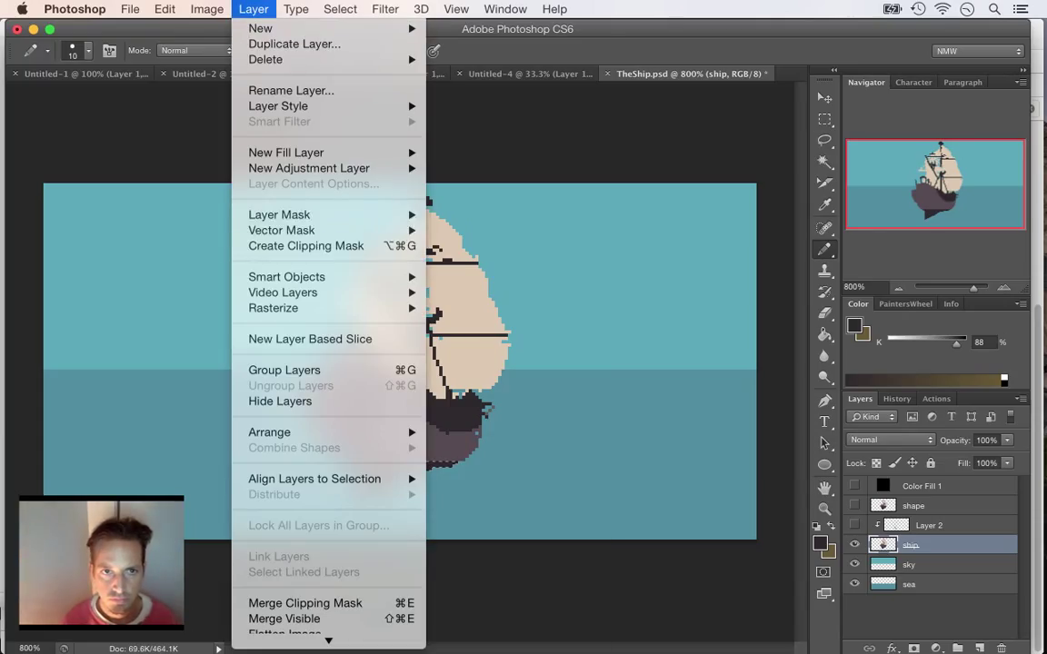
mouse_move(273, 29)
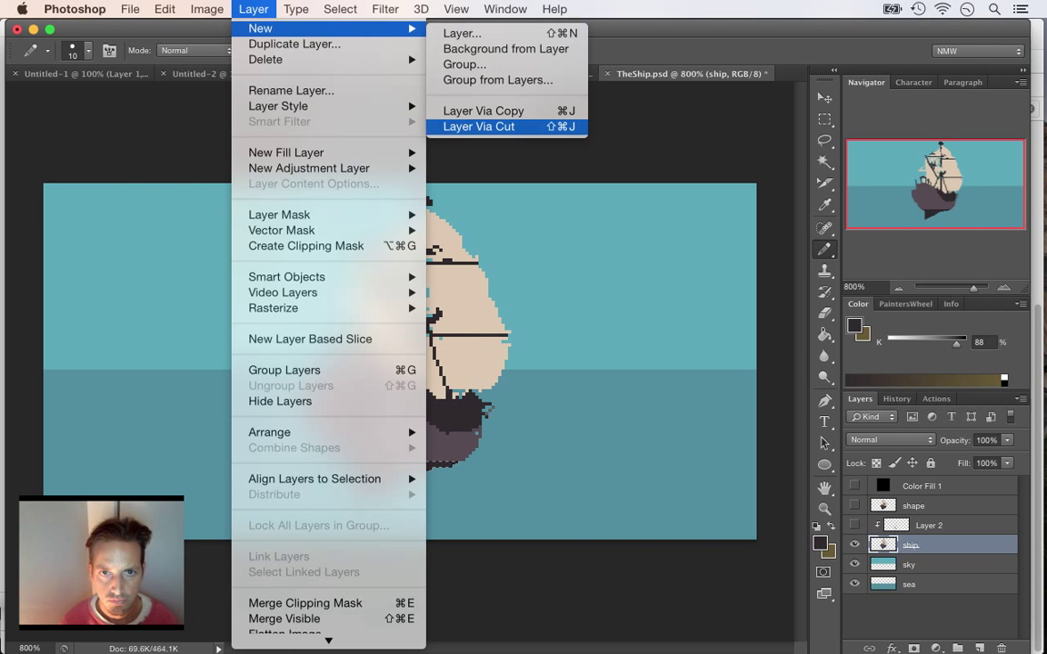
left_click(479, 126)
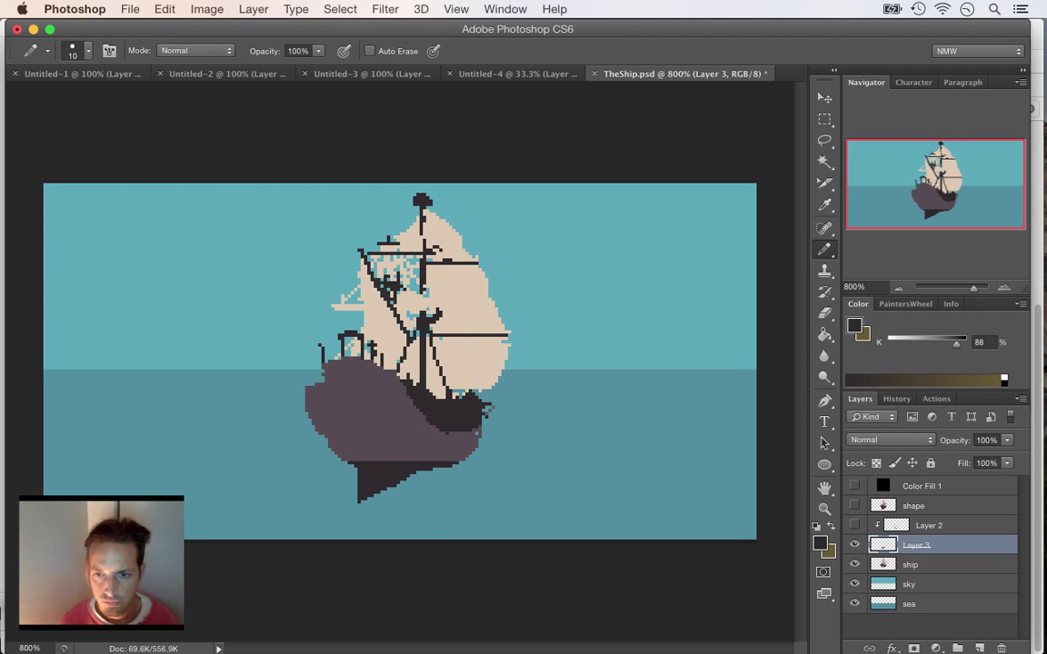
left_click(855, 544)
left_click(855, 544)
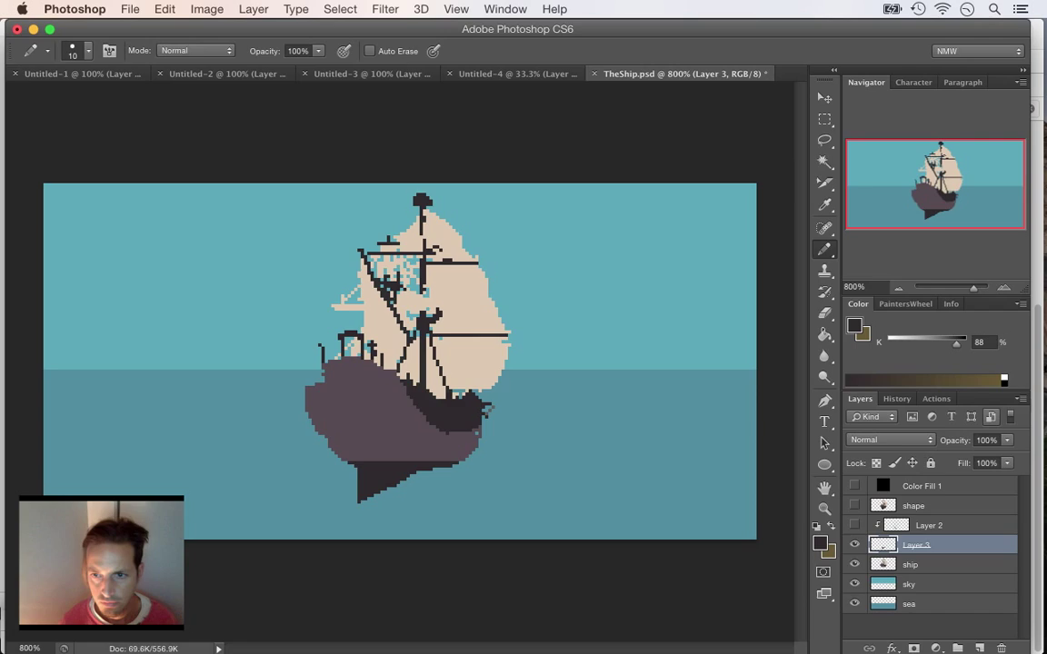
left_click_drag(1006, 439, 969, 455)
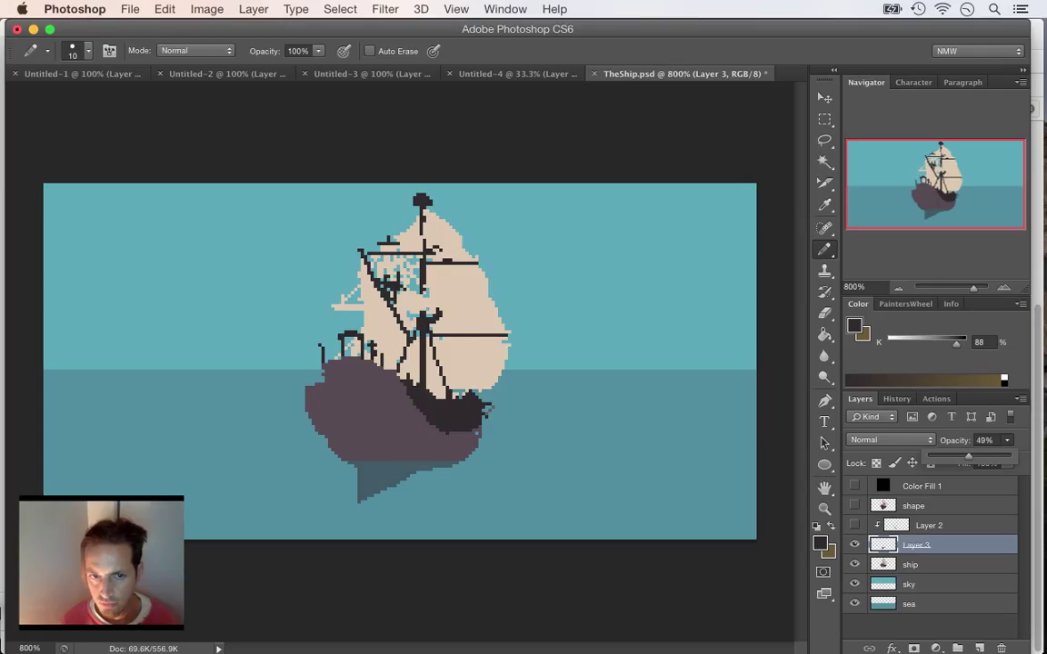
key("super+s")
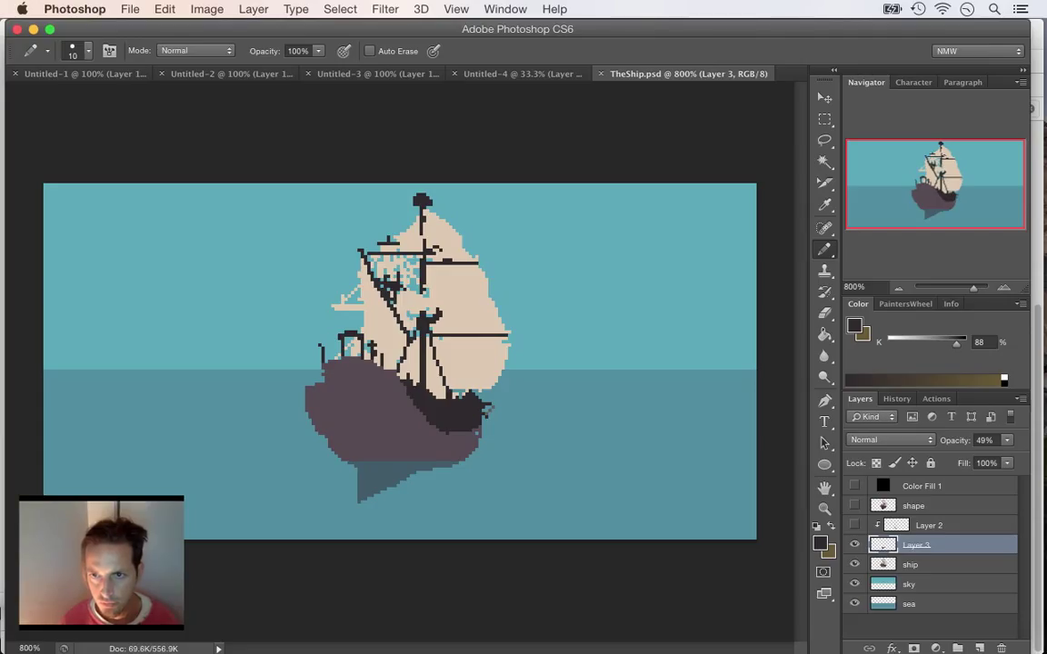
- Start a Surface Blur on the keel layer with a radius of 36 pixels
left_click(385, 10)
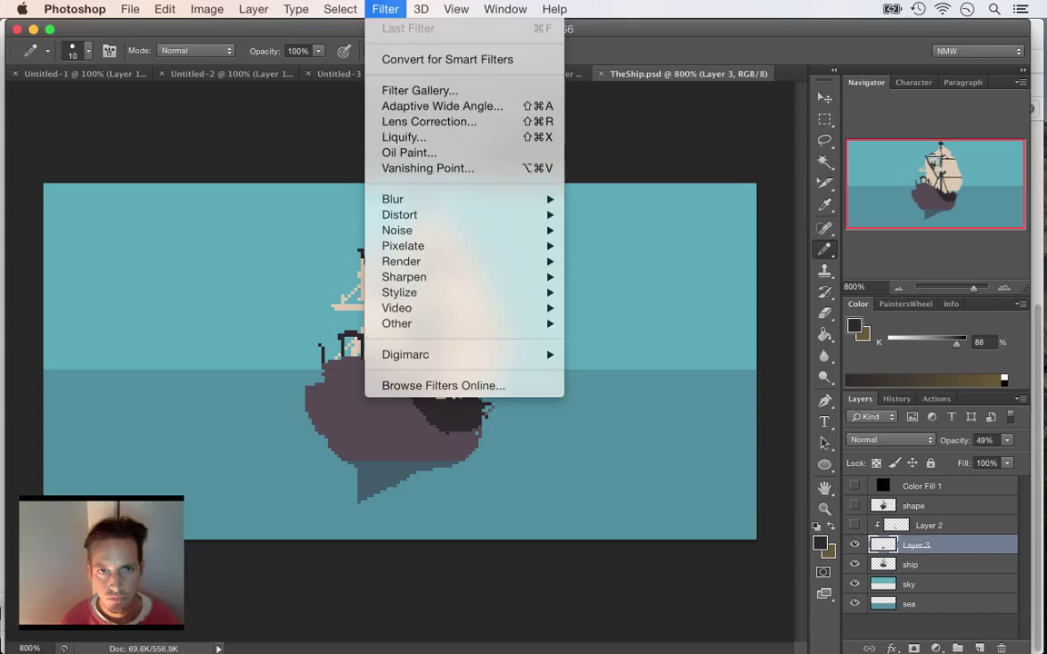
mouse_move(393, 199)
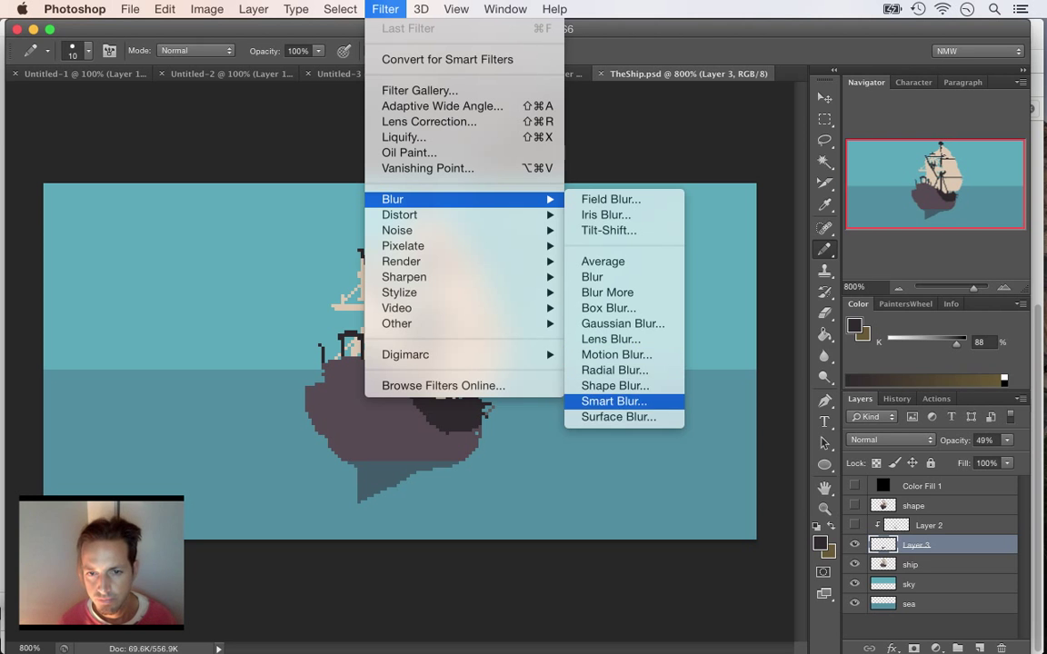
left_click(618, 417)
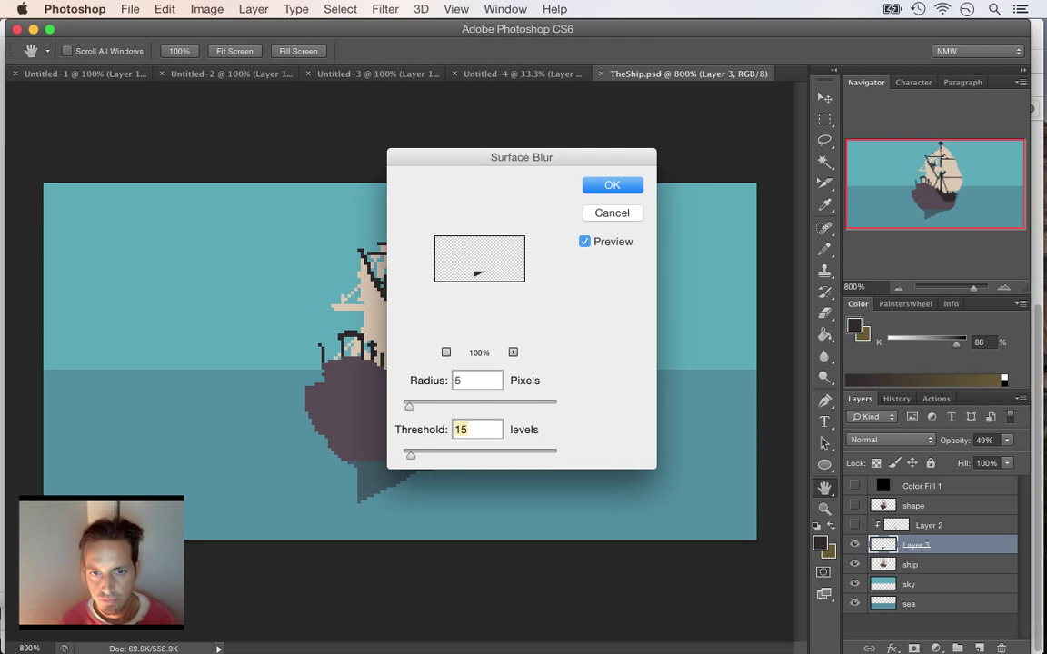
left_click_drag(564, 157, 677, 150)
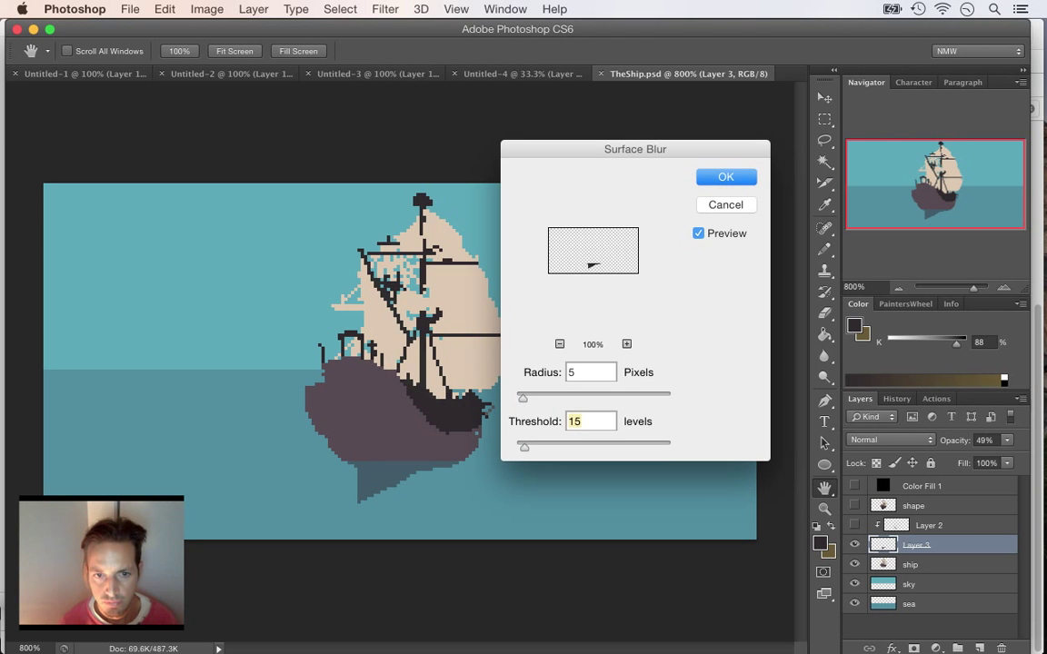
left_click_drag(523, 398, 570, 398)
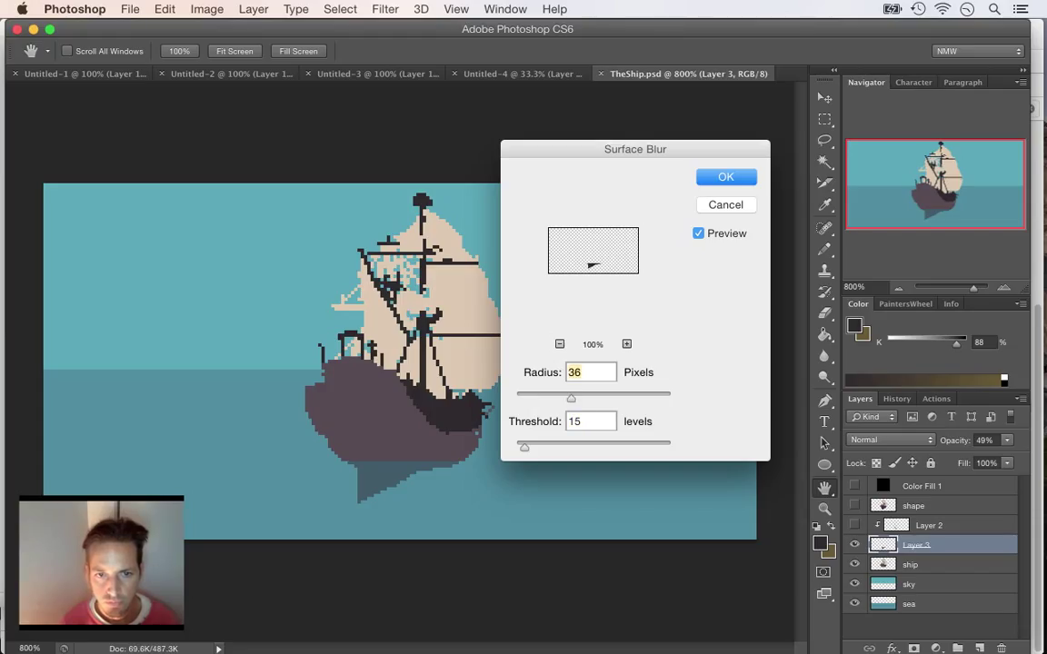
key("Tab")
key("shift+Up")
key("shift+Up")
key("shift+Up")
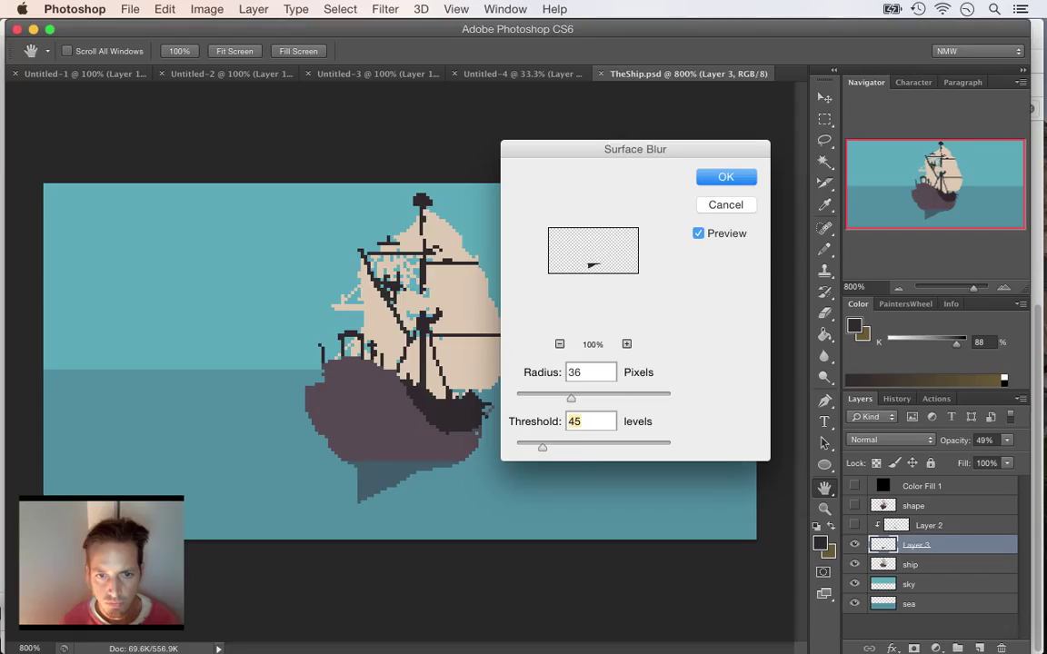
key("shift+Up")
key("shift+Up")
key("shift+Up")
key("shift+Up")
key("shift+Up")
key("shift+Up")
key("shift+Up")
key("shift+Up")
key("shift+Up")
key("Up")
key("Up")
key("Up")
key("Up")
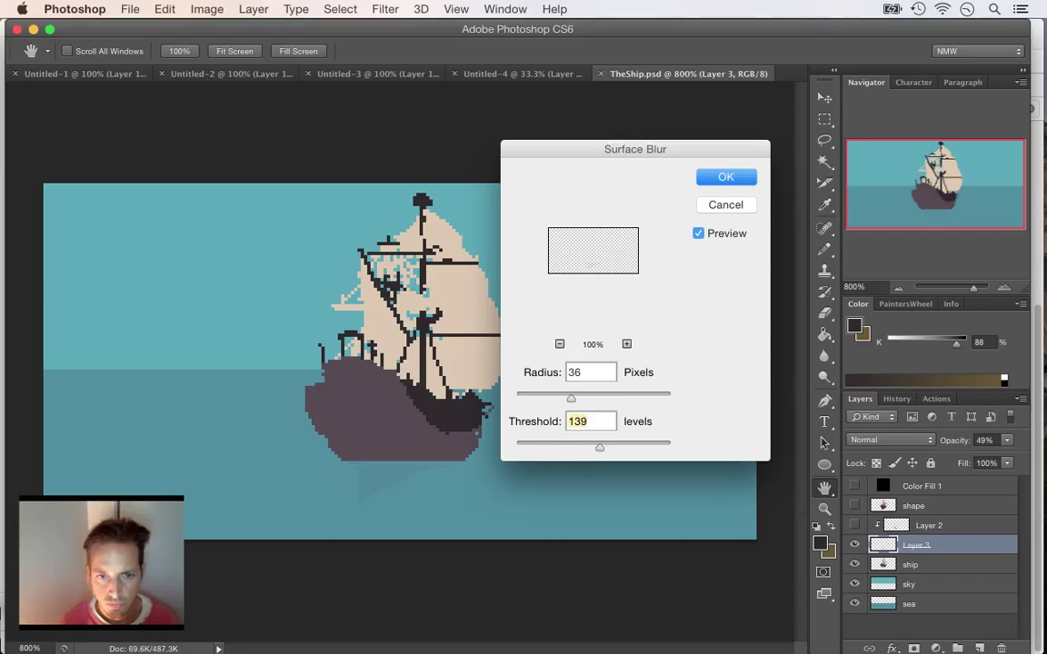
key("shift+Down")
key("shift+Down")
key("shift+Down")
key("shift+Down")
key("shift+Down")
key("shift+Down")
key("shift+Down")
key("shift+Down")
key("shift+Down")
key("shift+Down")
key("shift+Down")
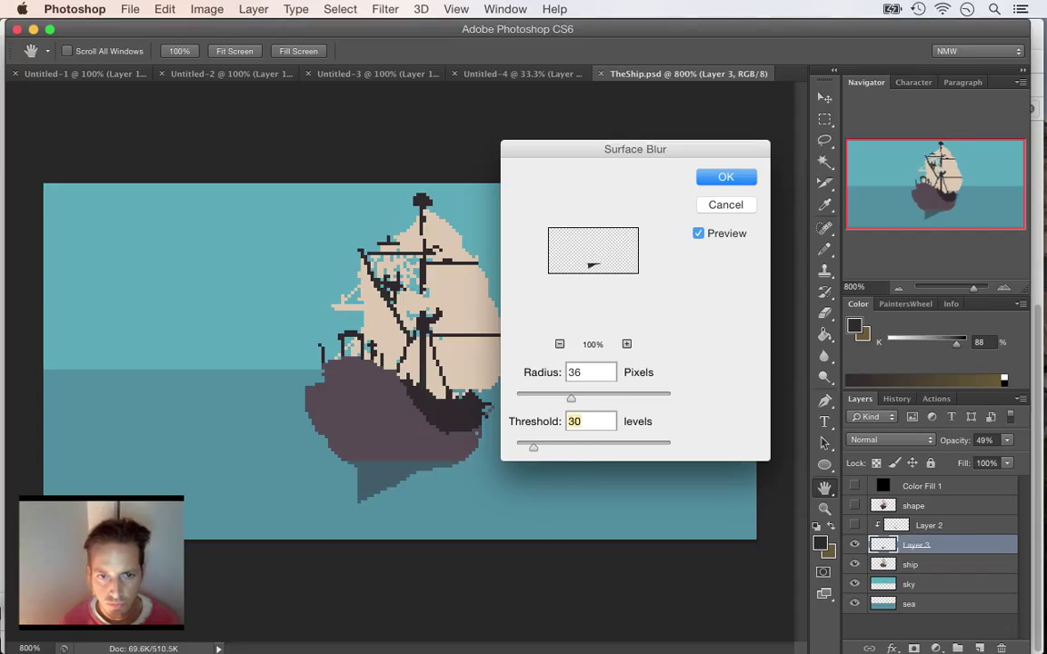
left_click_drag(570, 398, 614, 398)
left_click_drag(533, 447, 570, 447)
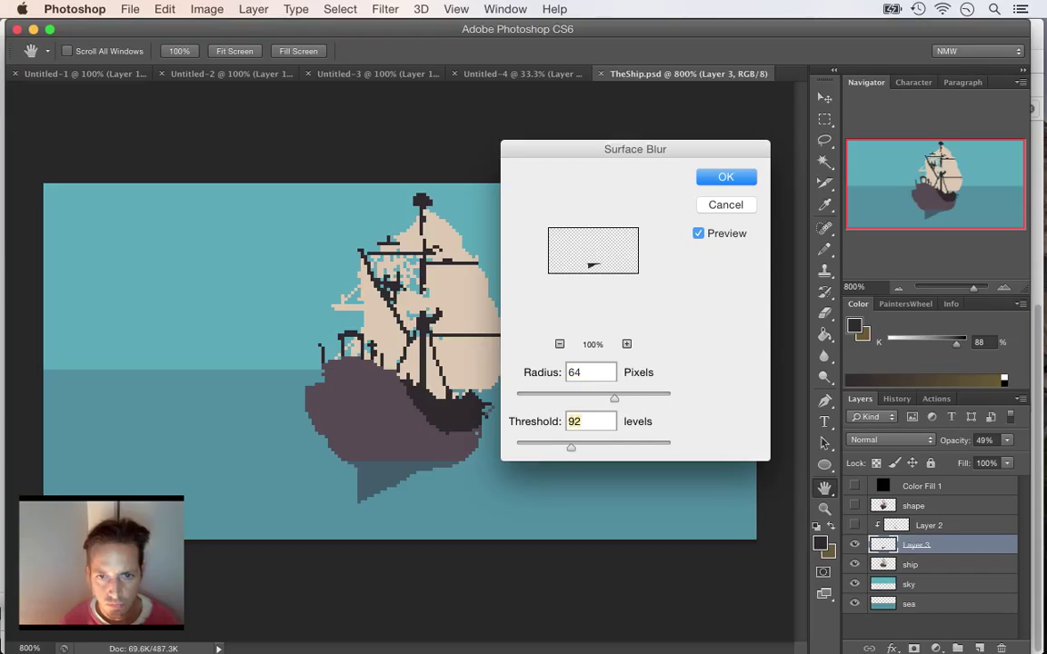
left_click_drag(614, 398, 522, 398)
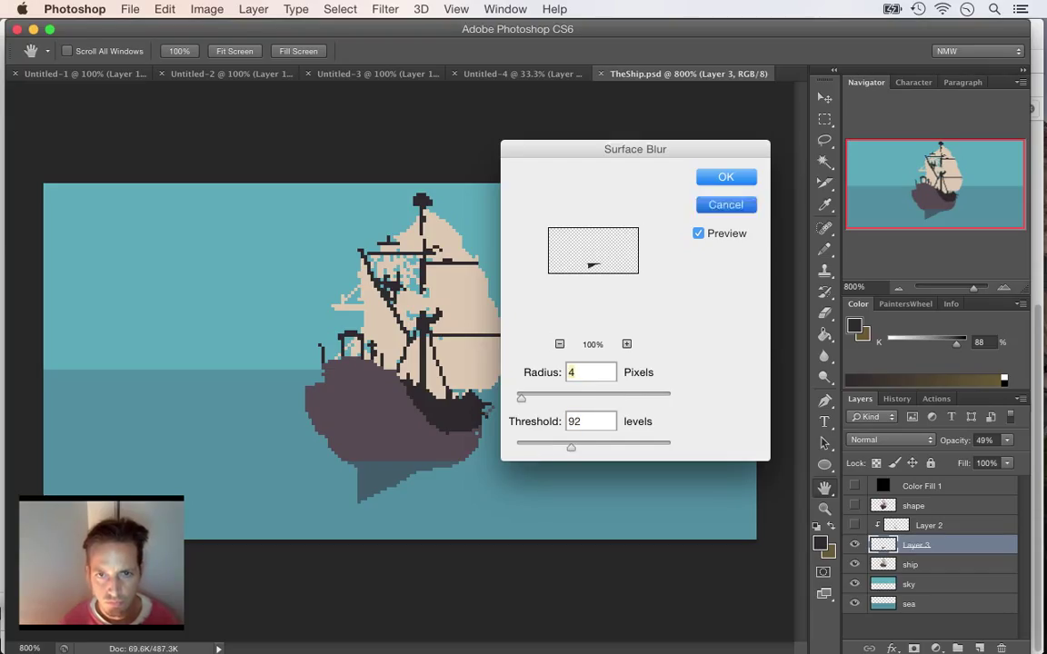
key("Return")
- Try a Lens Blur with a radius of 15 on the keel layer and undo it
left_click(385, 9)
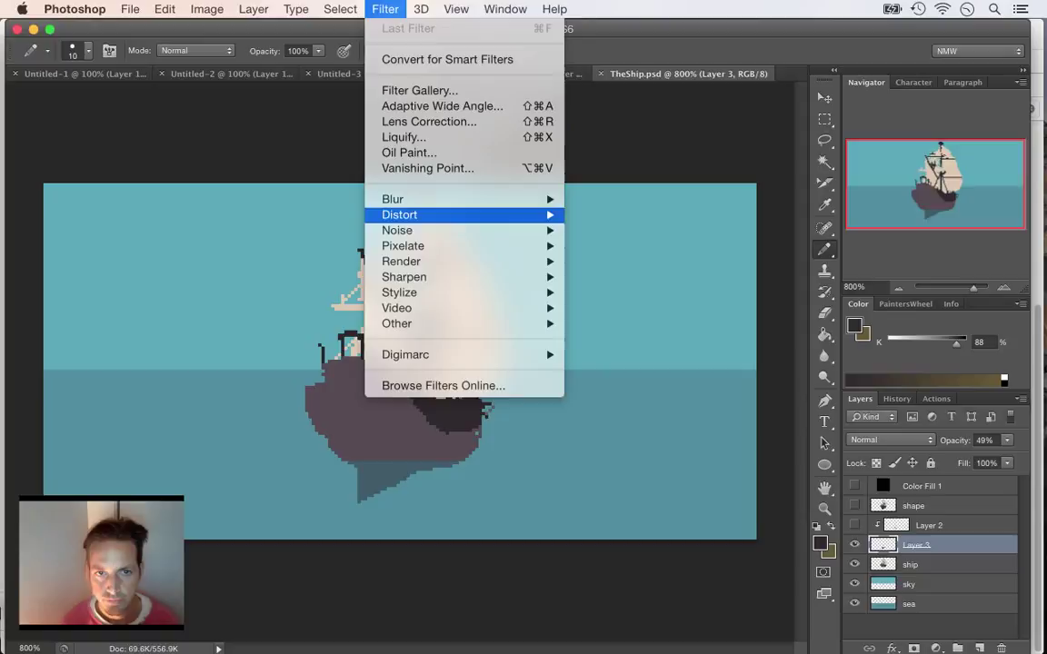
key("Right")
key("Down")
key("Down")
key("Down")
key("Down")
key("Down")
key("Down")
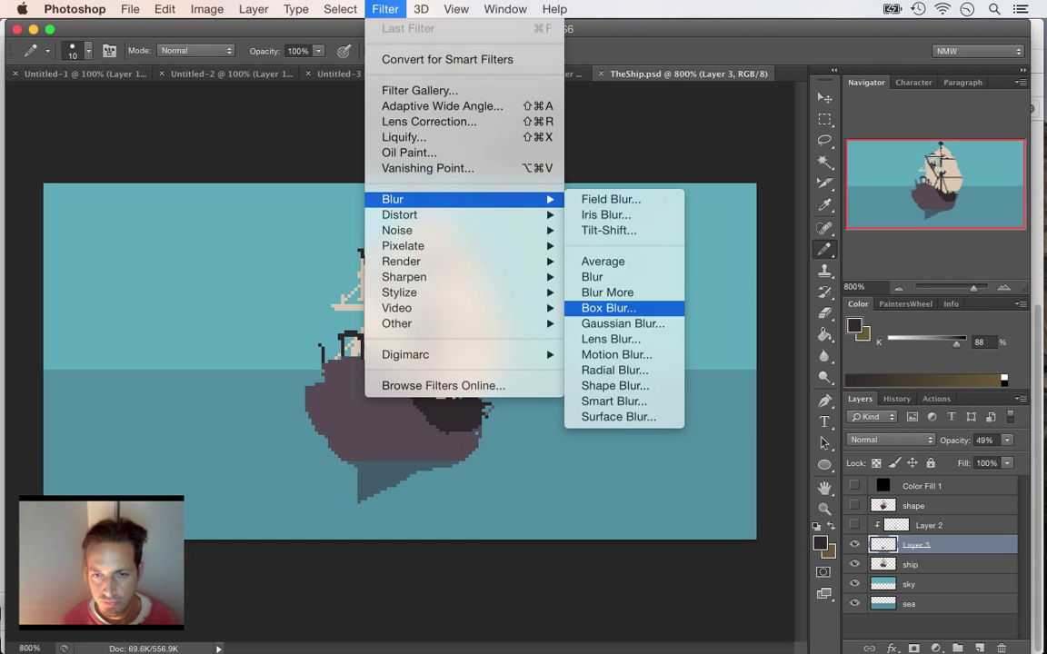
key("Down")
key("Down")
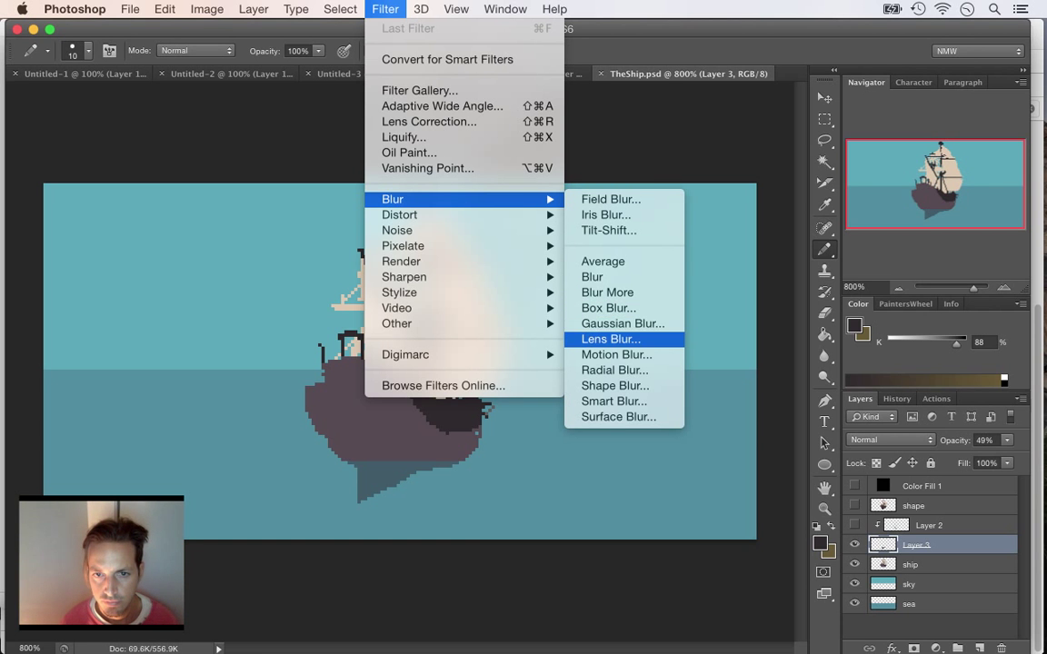
key("Return")
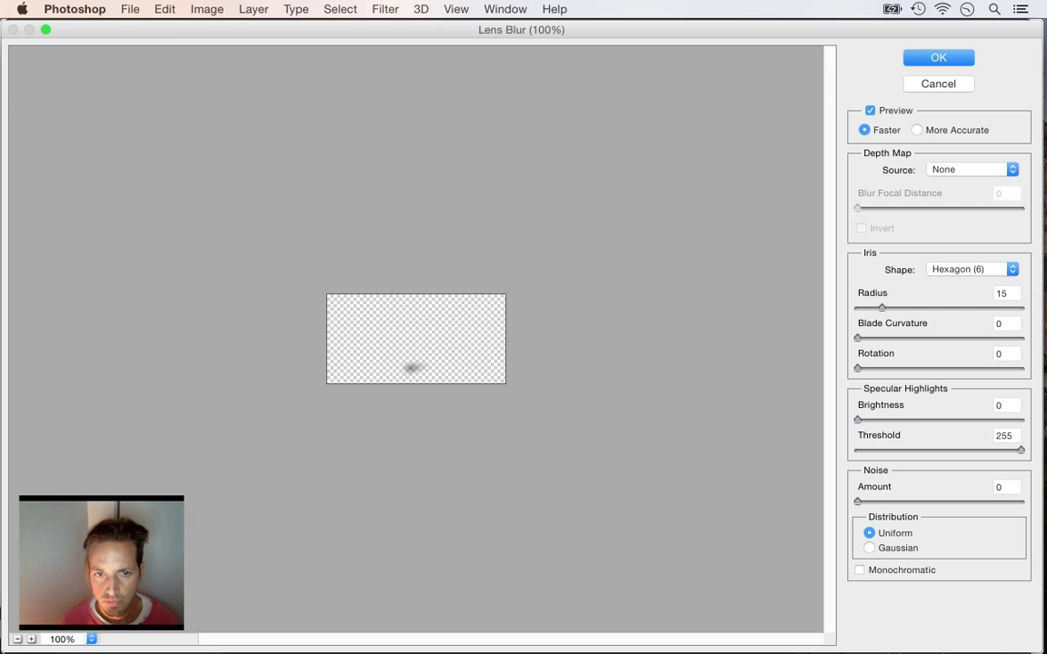
key("Return")
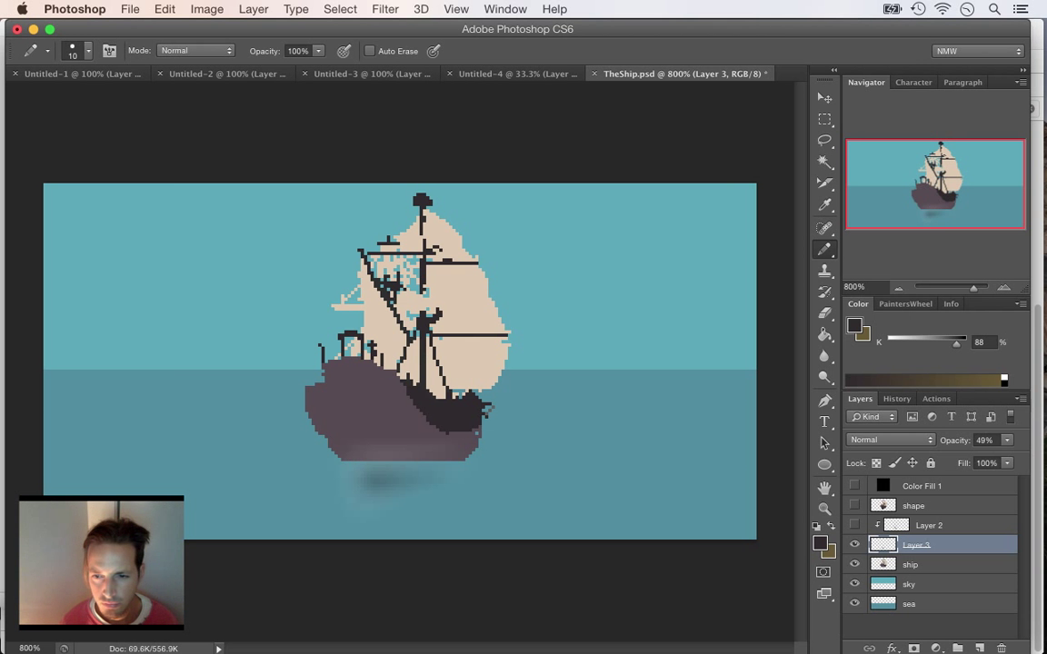
key("ctrl+z")
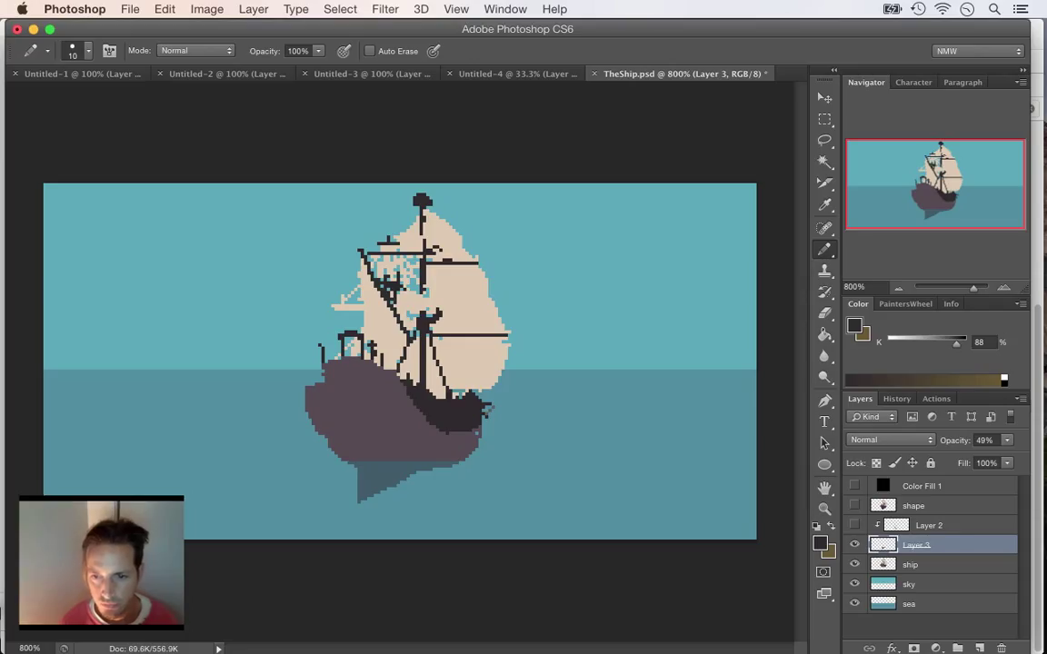
- Move the keel layer below the ship layer and start the Wave distortion filter on it
left_click_drag(936, 545, 936, 572)
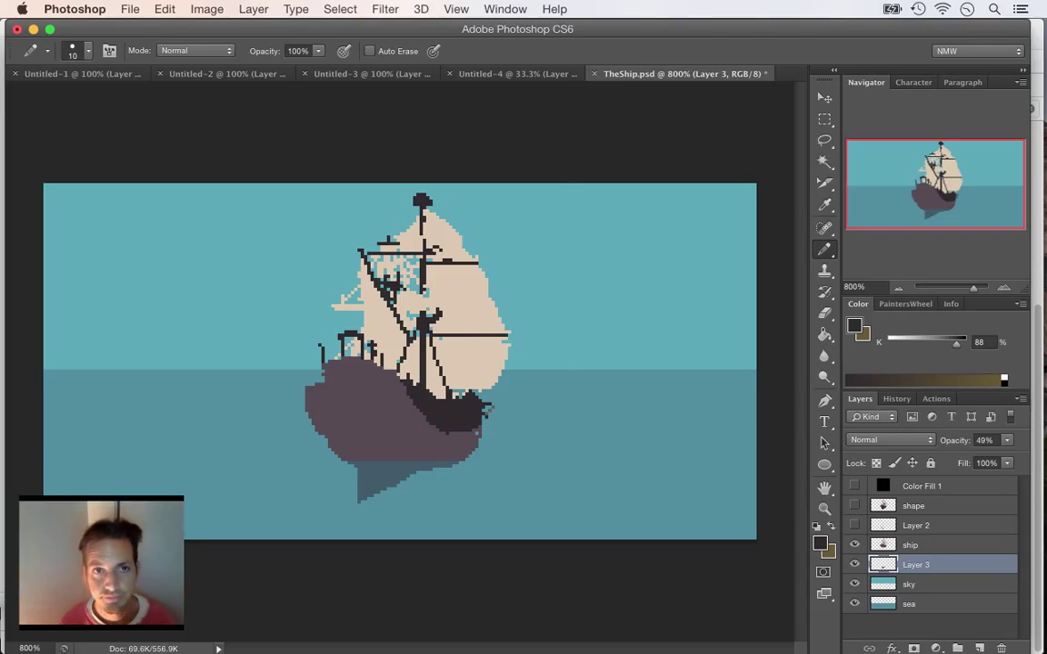
left_click(385, 9)
mouse_move(400, 214)
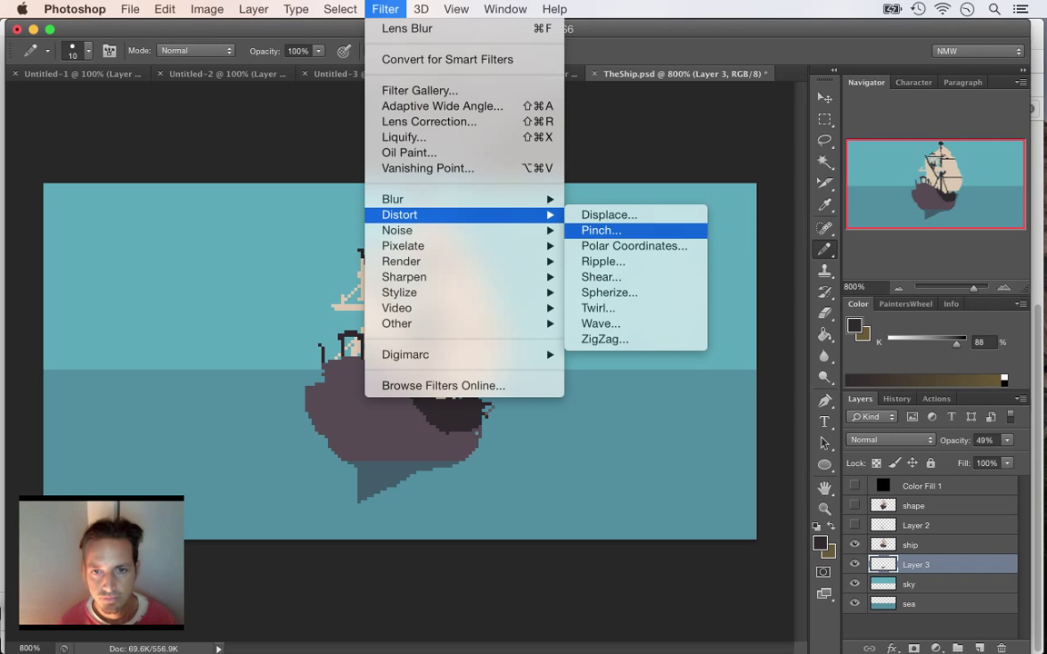
left_click(601, 323)
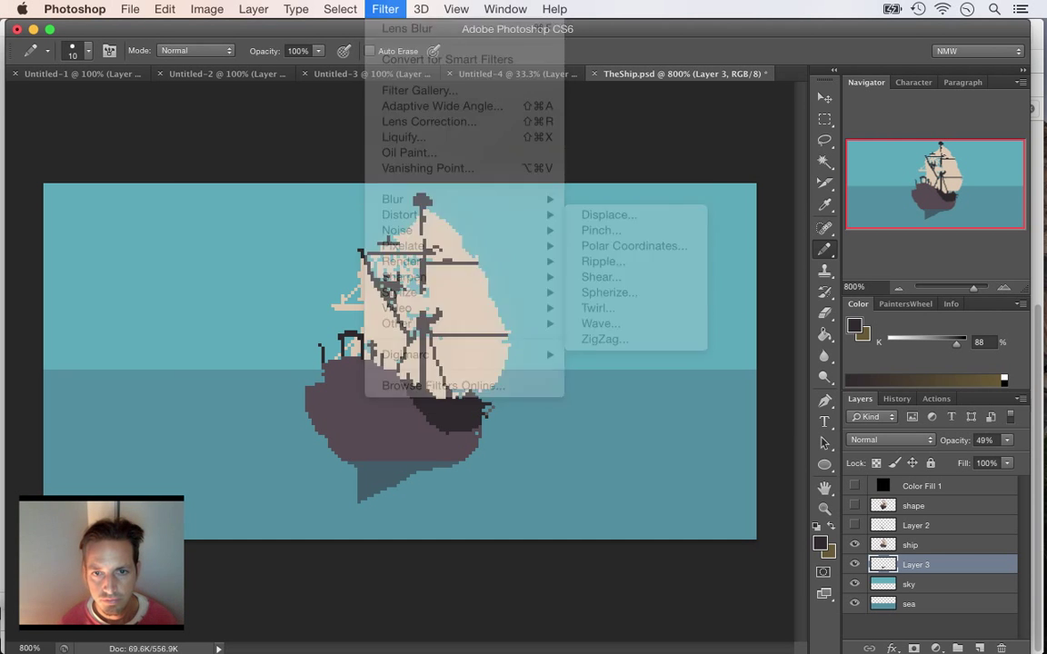
left_click_drag(521, 131, 697, 127)
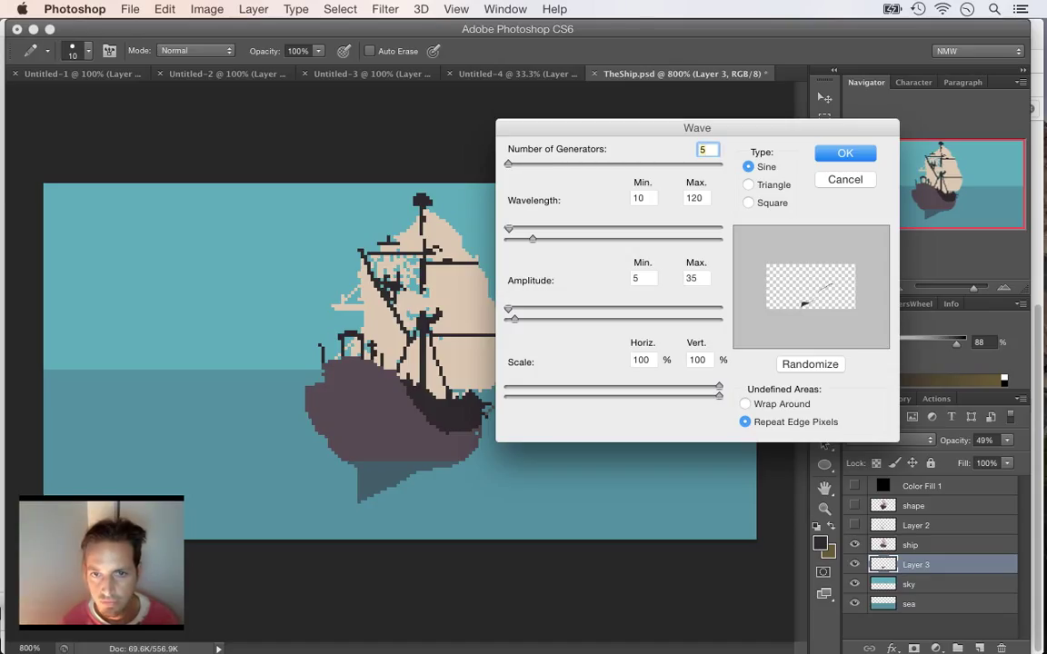
- Set the Wave filter's wavelength to a minimum of 1 and a maximum of 3
left_click_drag(509, 229, 507, 229)
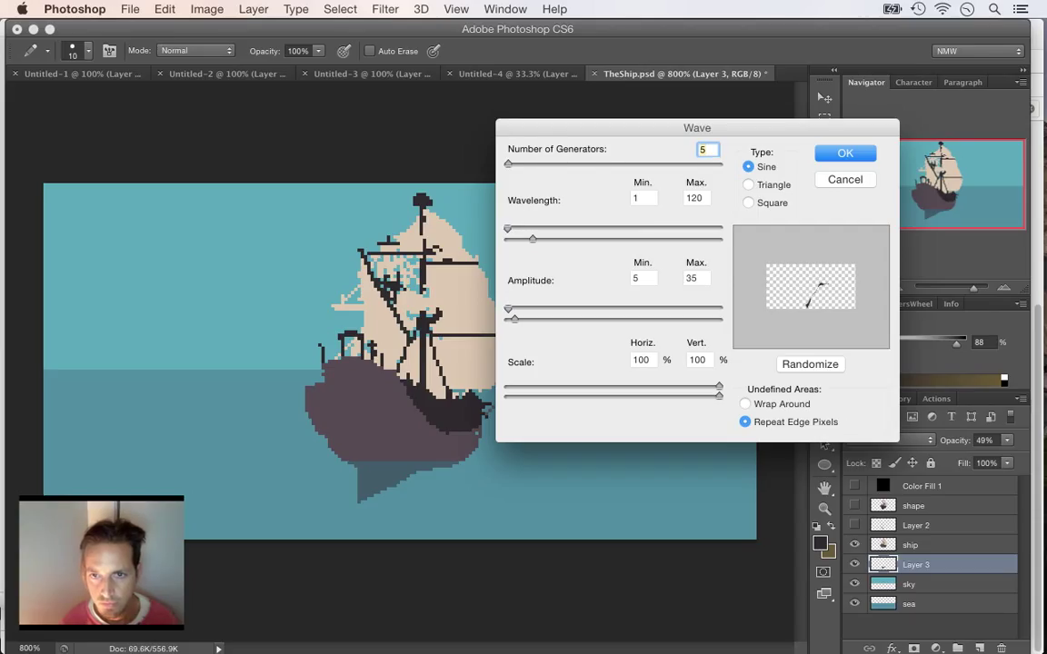
left_click_drag(697, 128, 712, 124)
left_click_drag(547, 236, 522, 236)
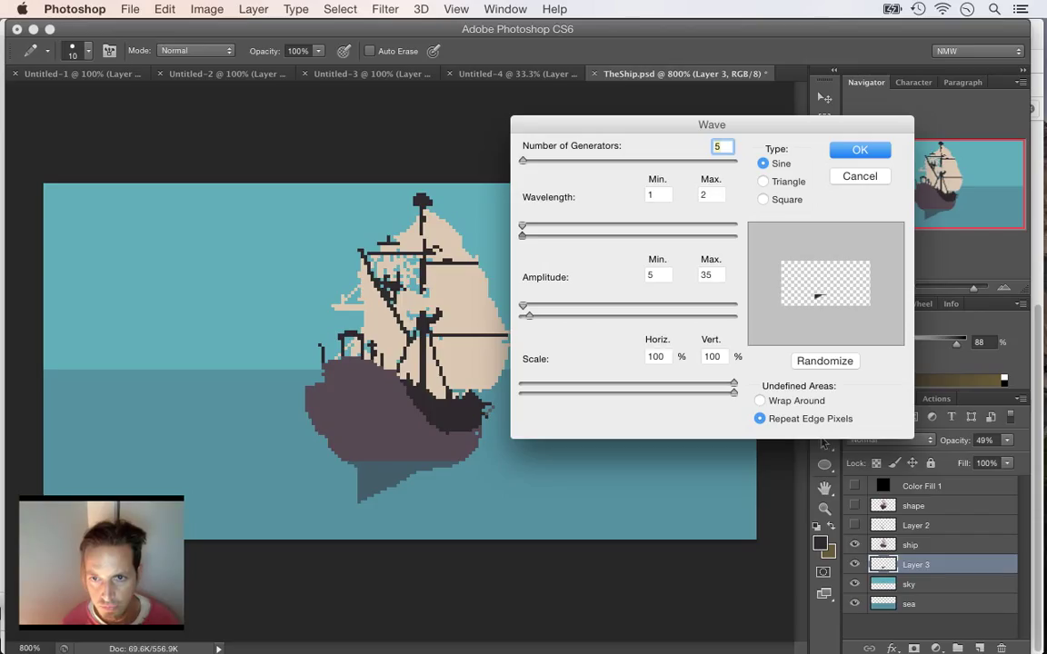
left_click_drag(521, 235, 522, 235)
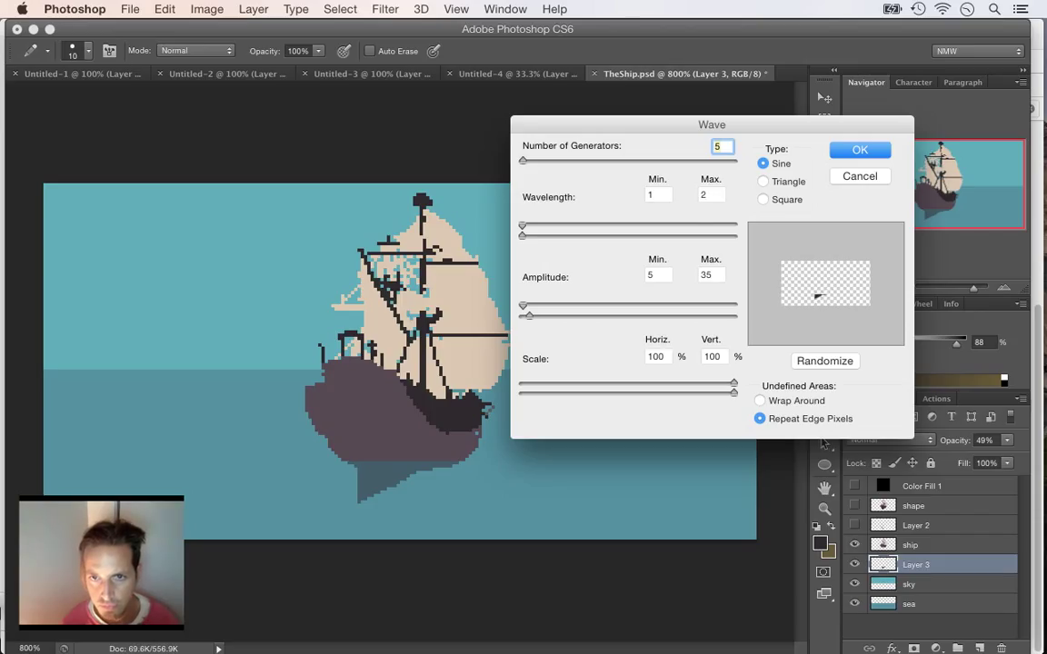
key("Tab")
key("Tab")
type("2")
key("BackSpace")
type("3")
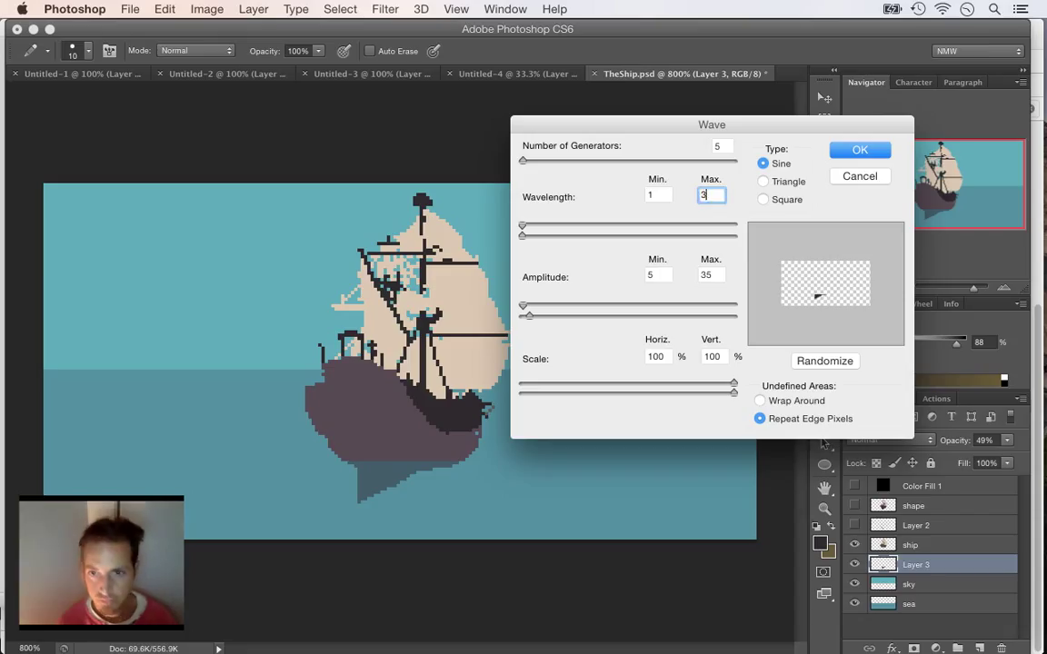
key("Tab")
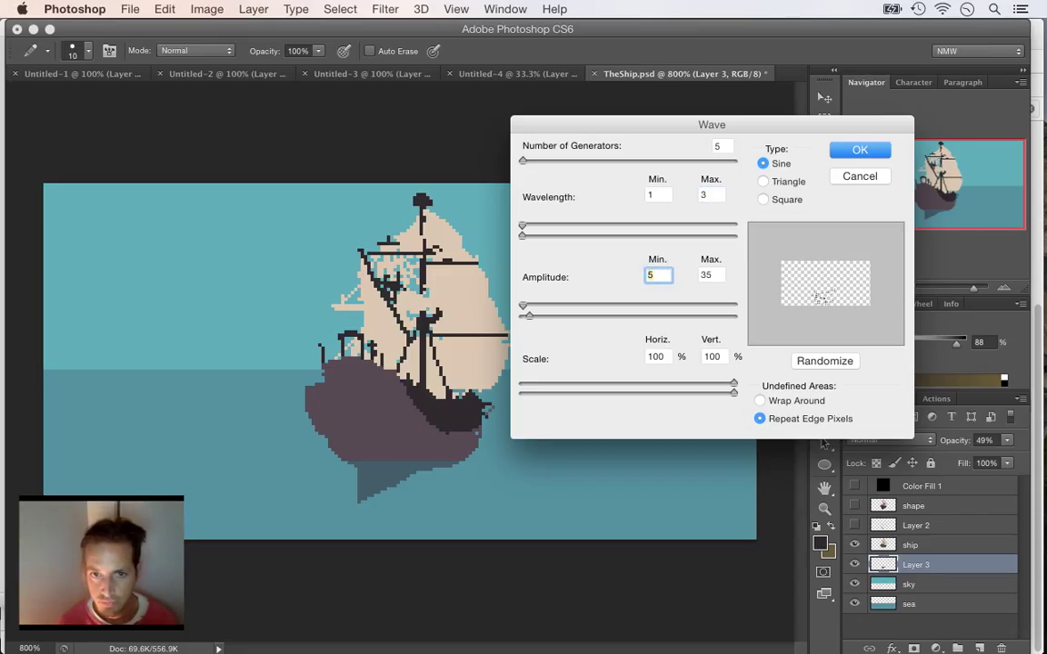
- Set the wave amplitude to a minimum of 1 and a maximum of 17, with a vertical scale of 1%
type("1")
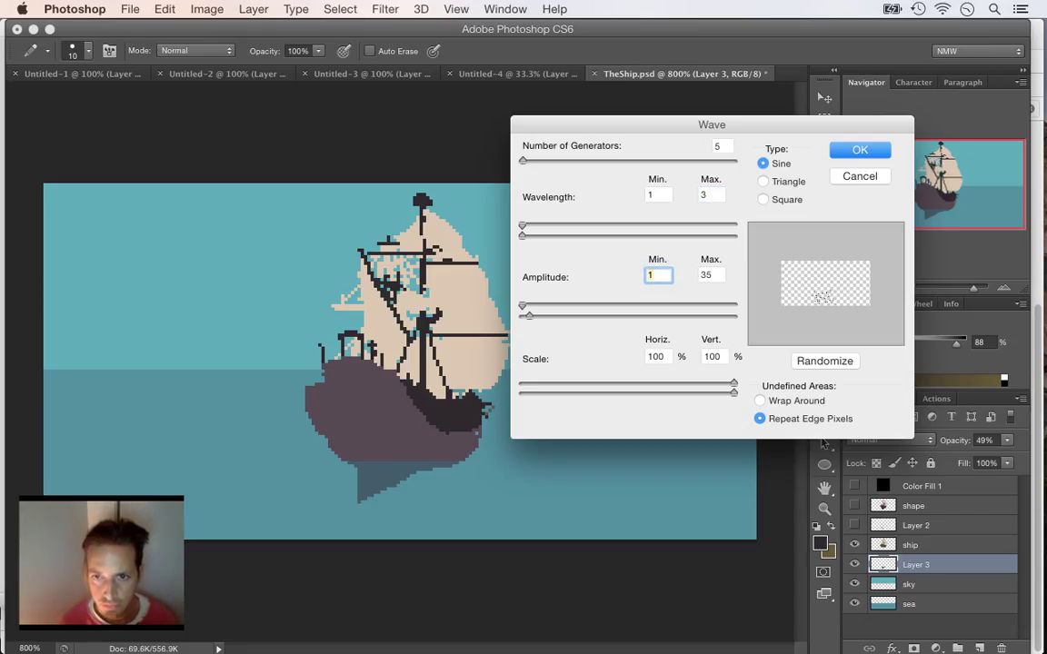
left_click_drag(528, 316, 523, 316)
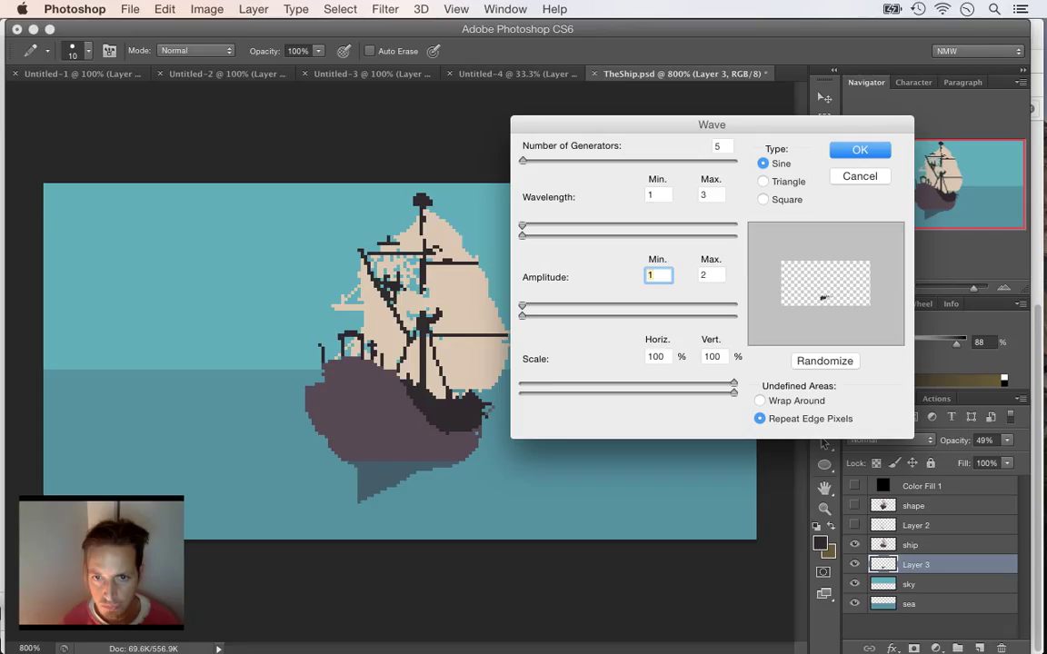
left_click_drag(734, 383, 522, 394)
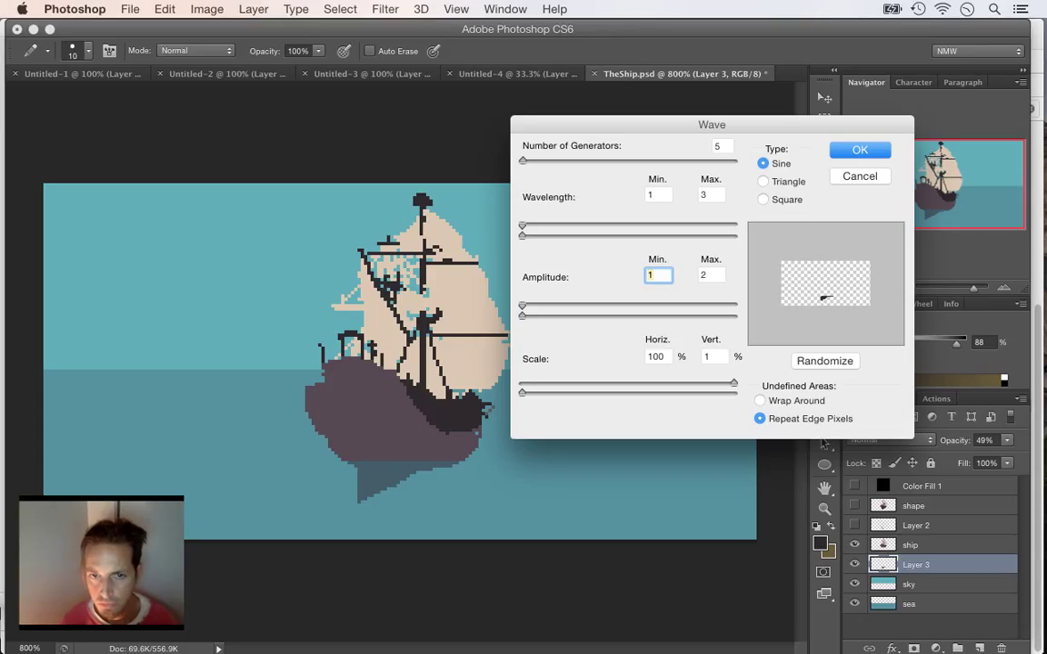
left_click_drag(522, 316, 525, 316)
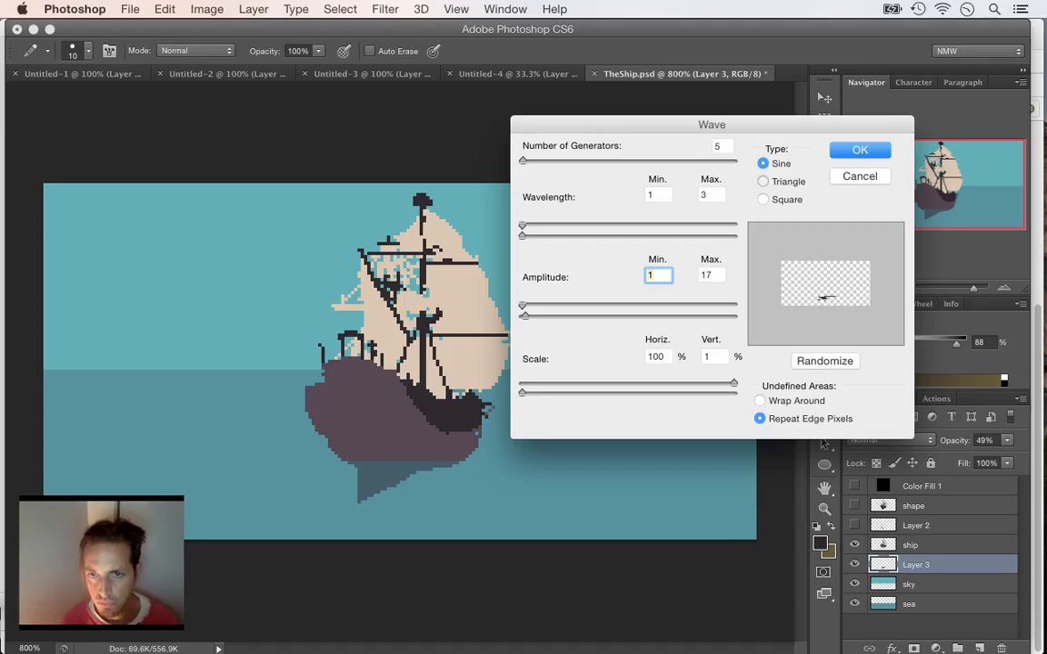
- Preview the Triangle and Square wave types, and apply the Wave filter to the keel with the Sine type
left_click(763, 182)
left_click(762, 199)
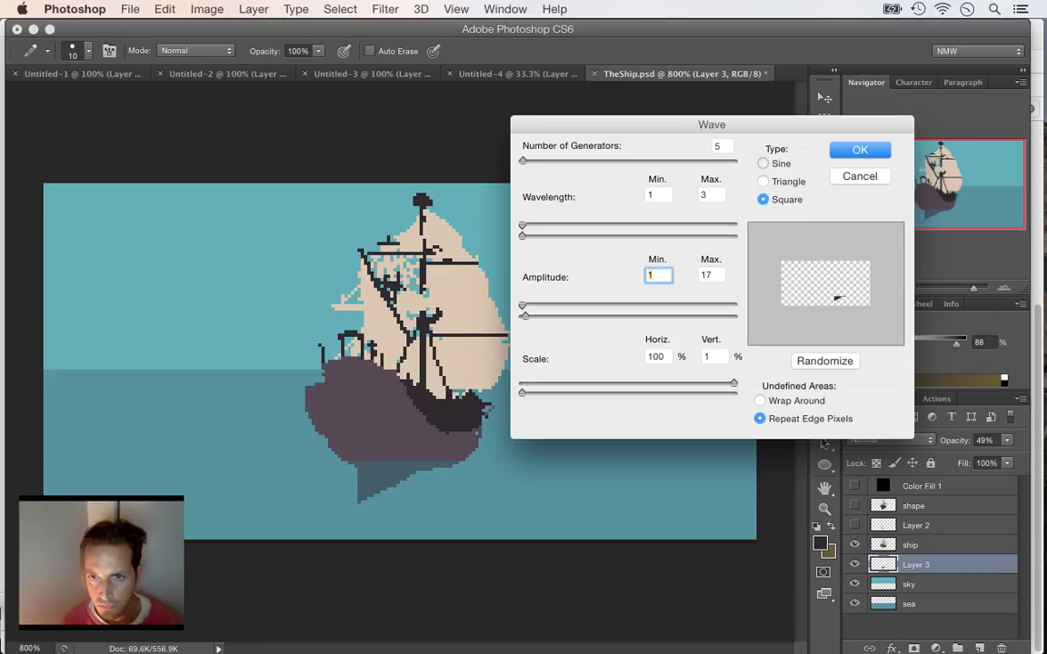
left_click(762, 163)
key("Return")
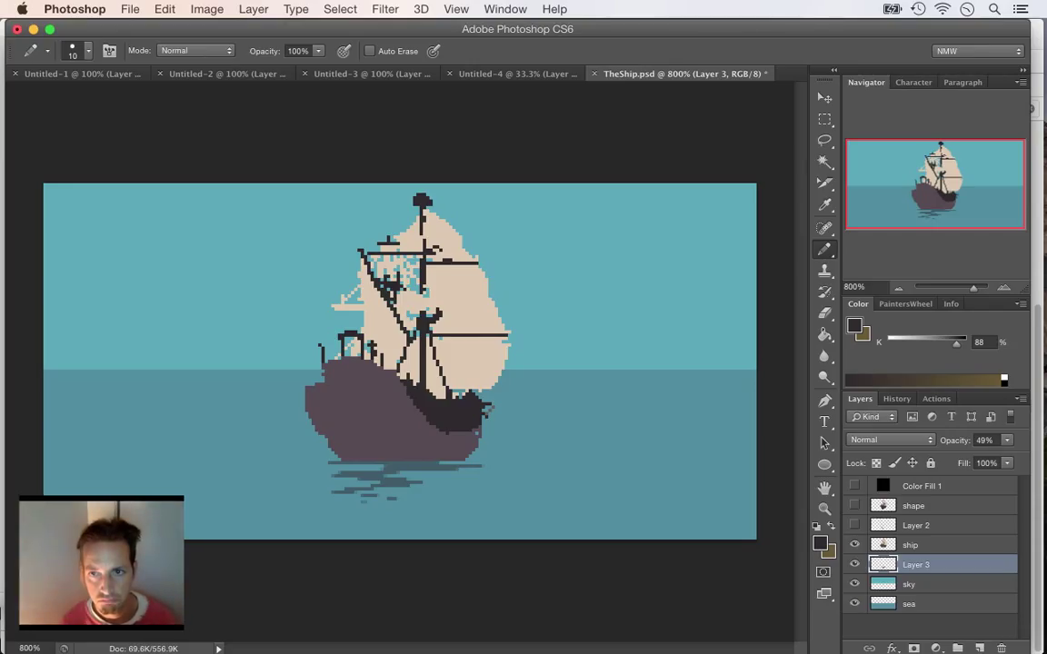
- Undo the Wave distortion on the keel layer and restore it
key("ctrl+z")
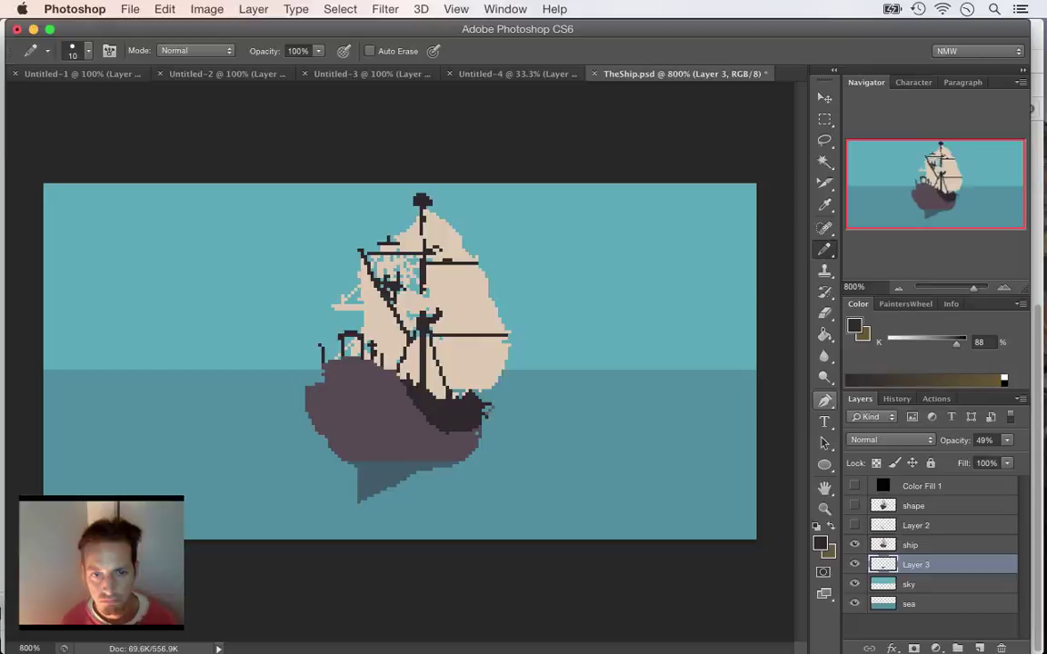
right_click(883, 564)
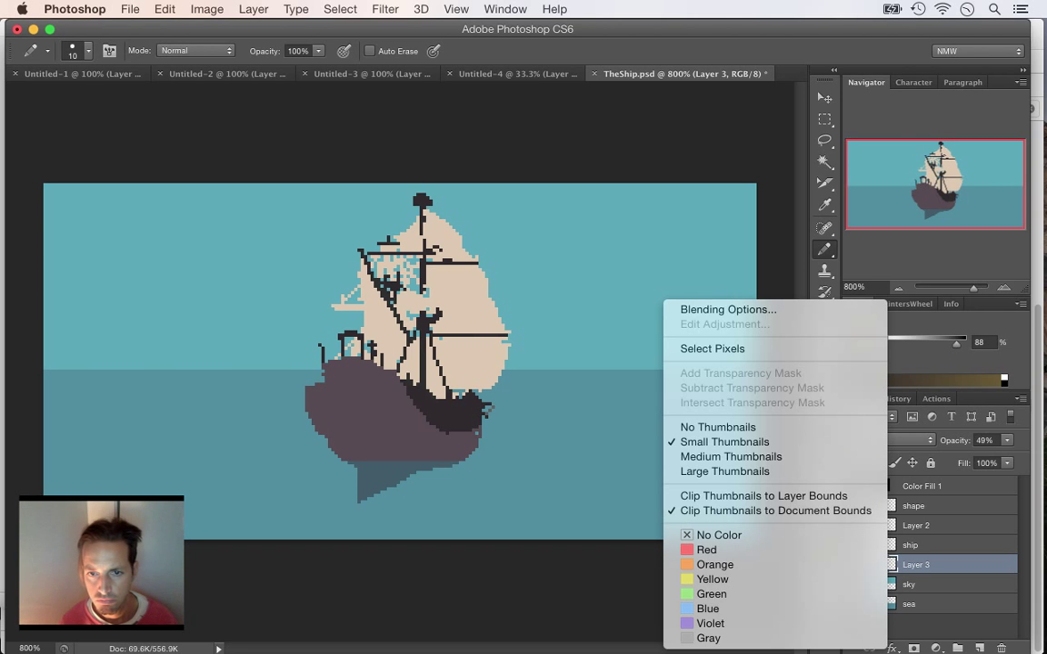
key("Escape")
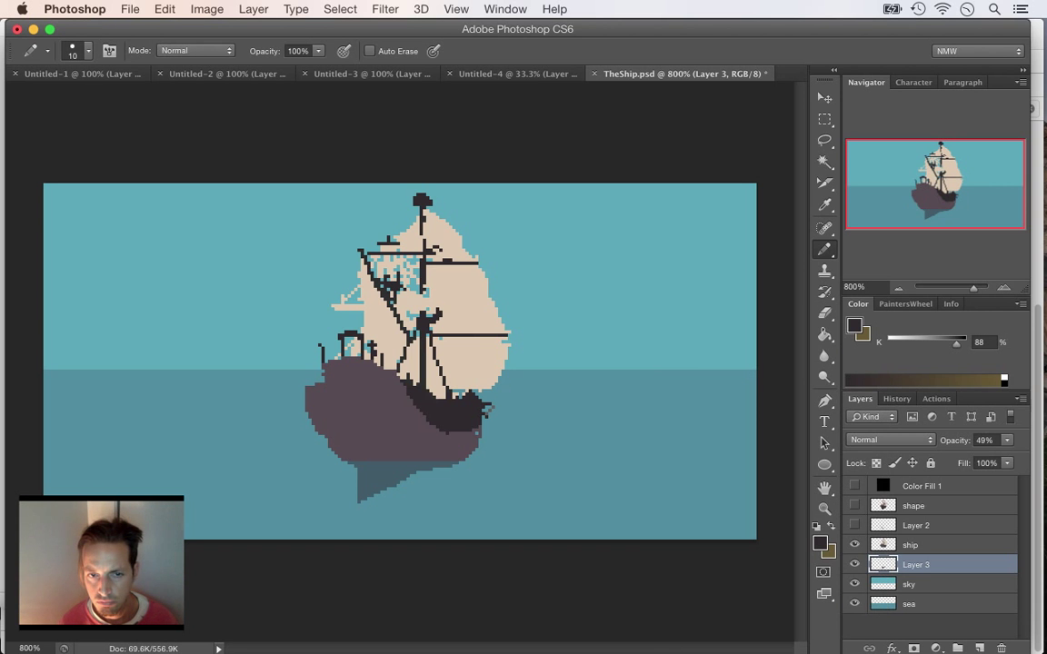
key("super+z")
- Copy the entire wave-distorted keel layer, and step back to the keel's undistorted shape
key("super+a")
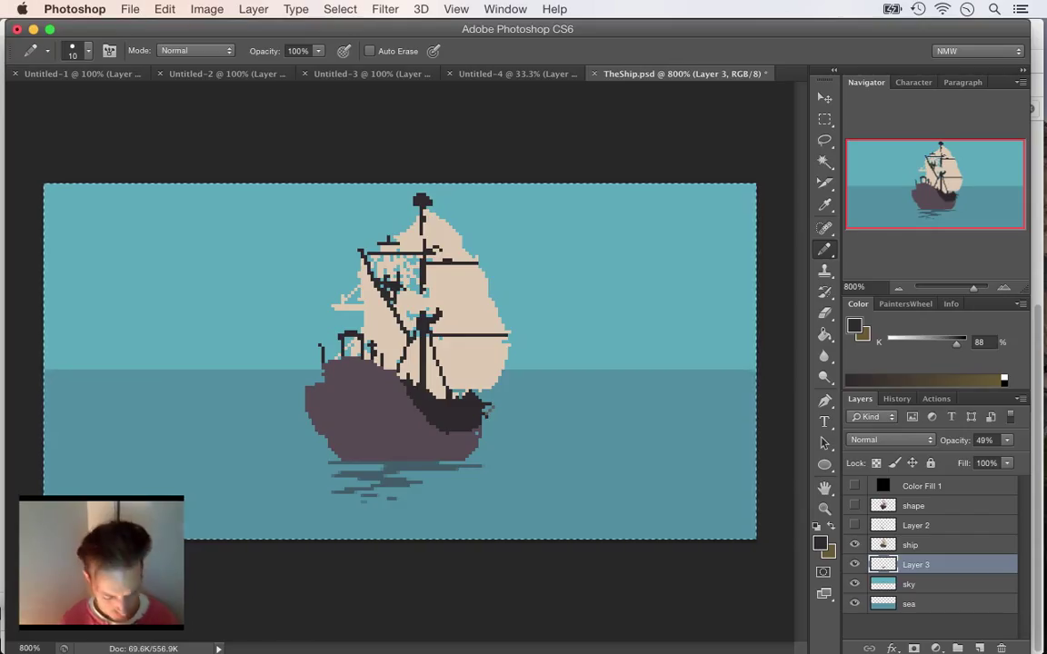
key("super+c")
key("super+alt+z")
key("super+alt+z")
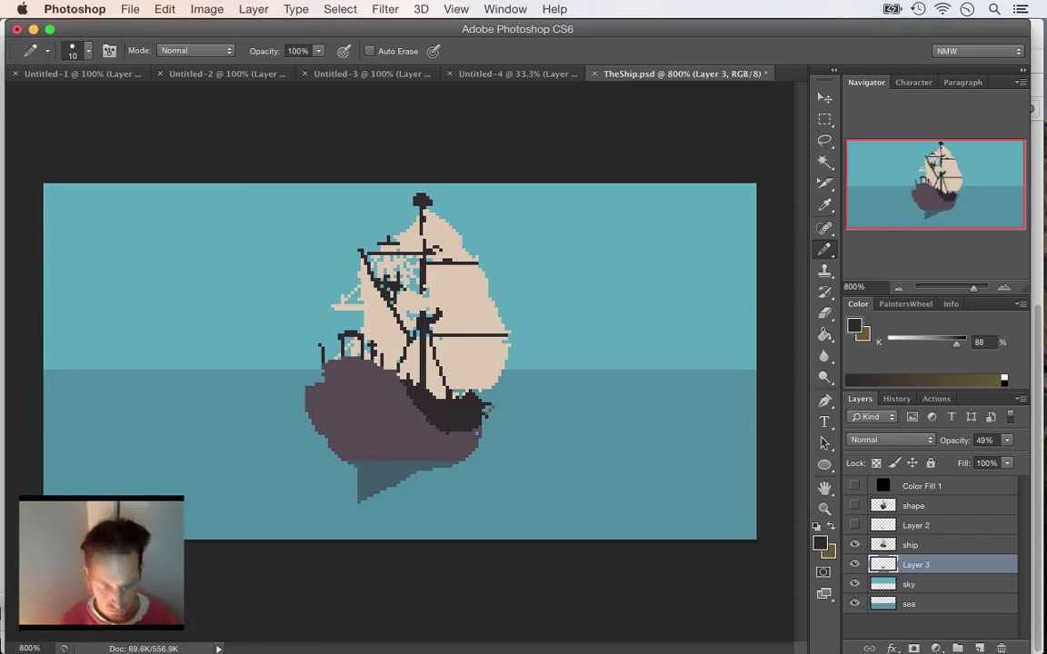
- Paste the copied wave lines as a new layer above the keel layer and move them down over the keel, just under the hull
key("super+n")
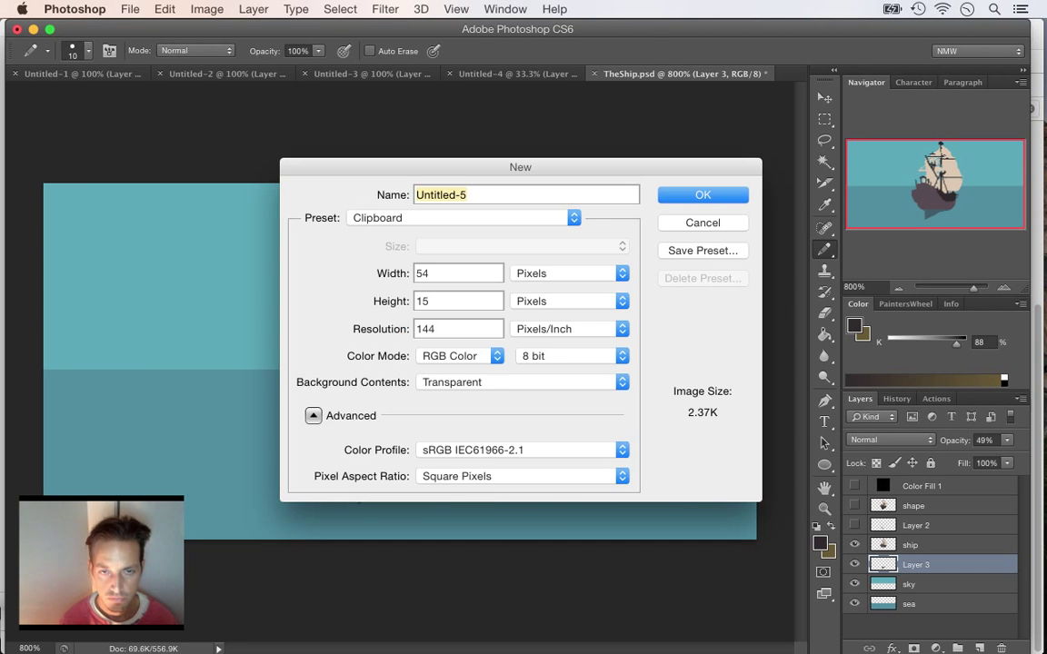
key("Escape")
key("super+alt+shift+n")
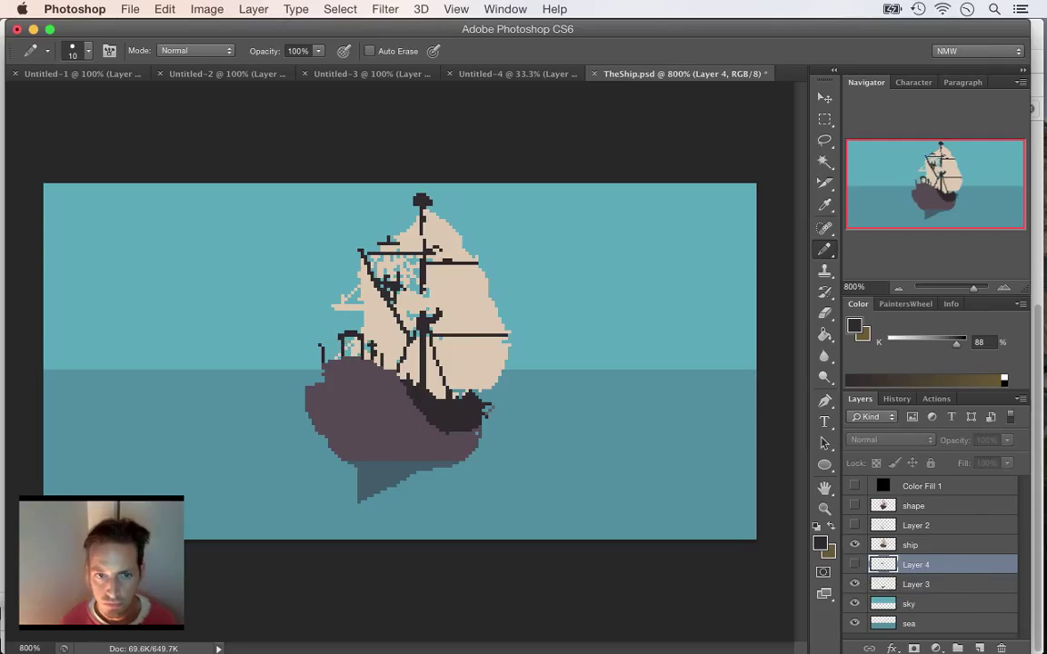
key("v")
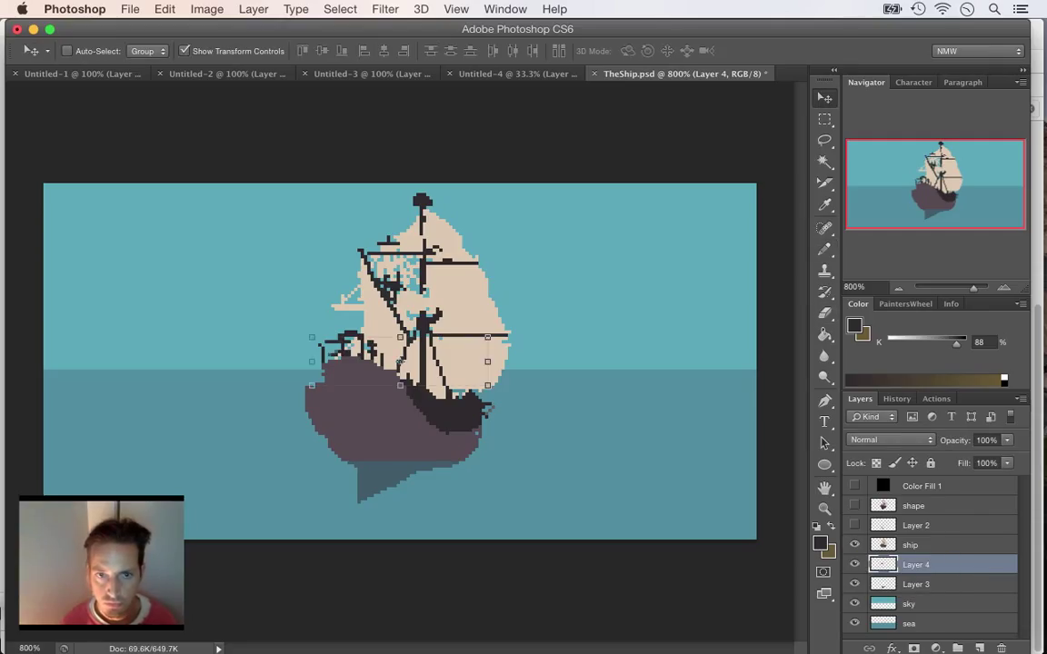
left_click_drag(447, 326, 447, 451)
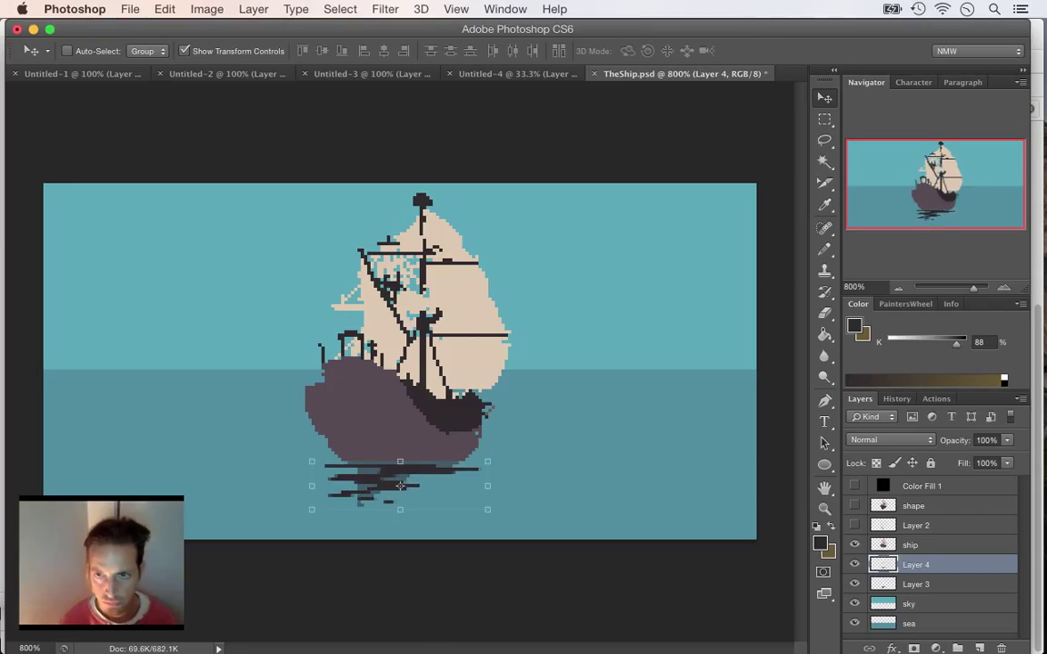
- Nudge the wave lines on Layer 4 up by one pixel and rename the layer "ripple"
key("Up")
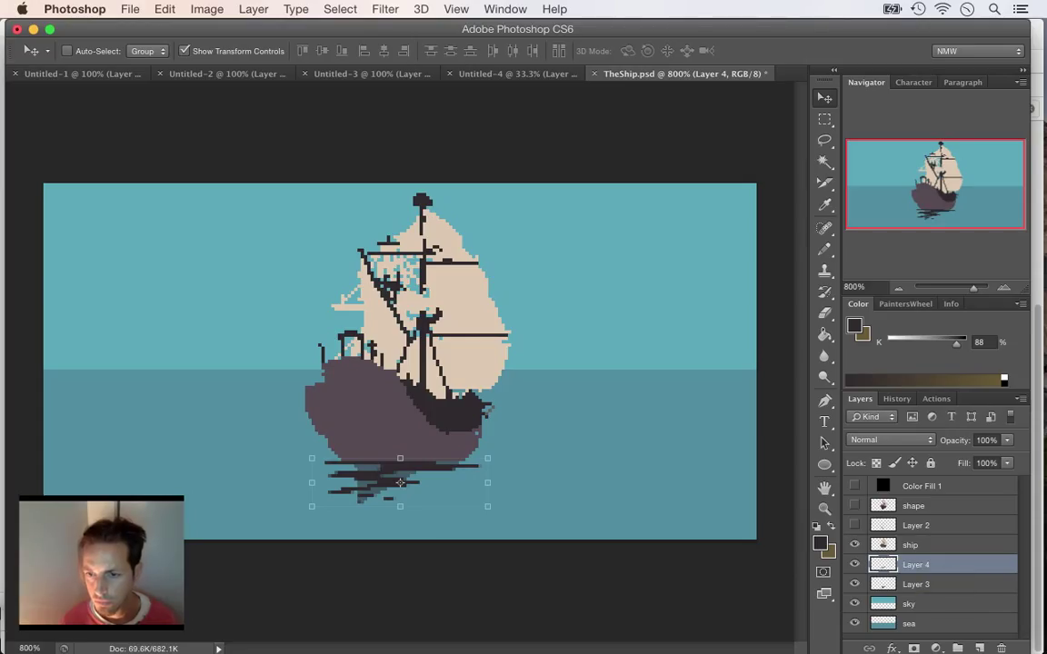
double_click(916, 565)
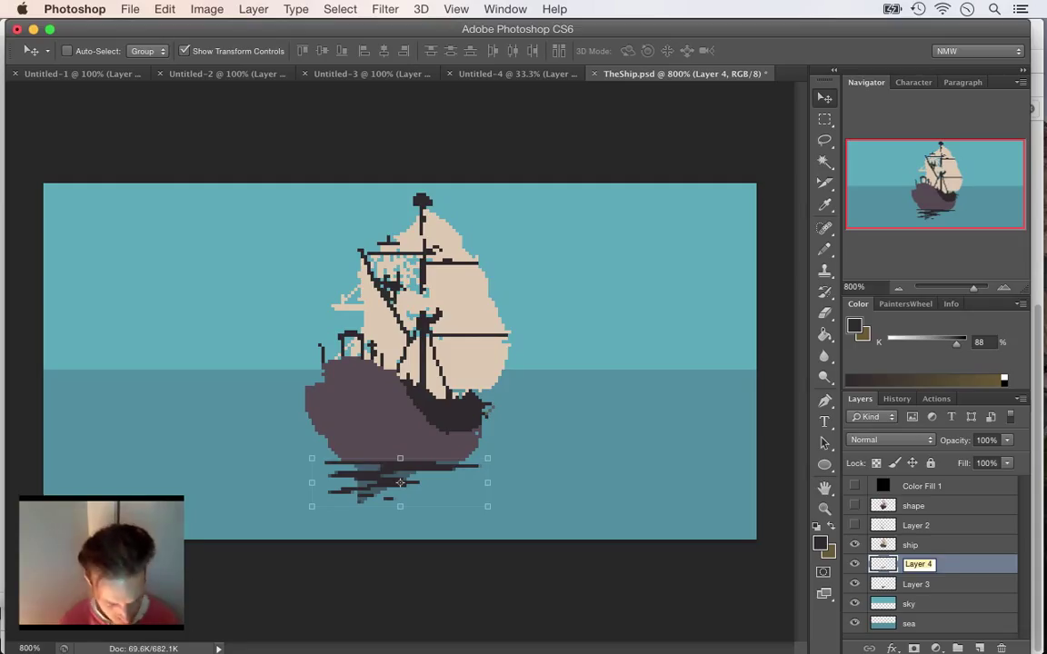
type("ripple")
key("Return")
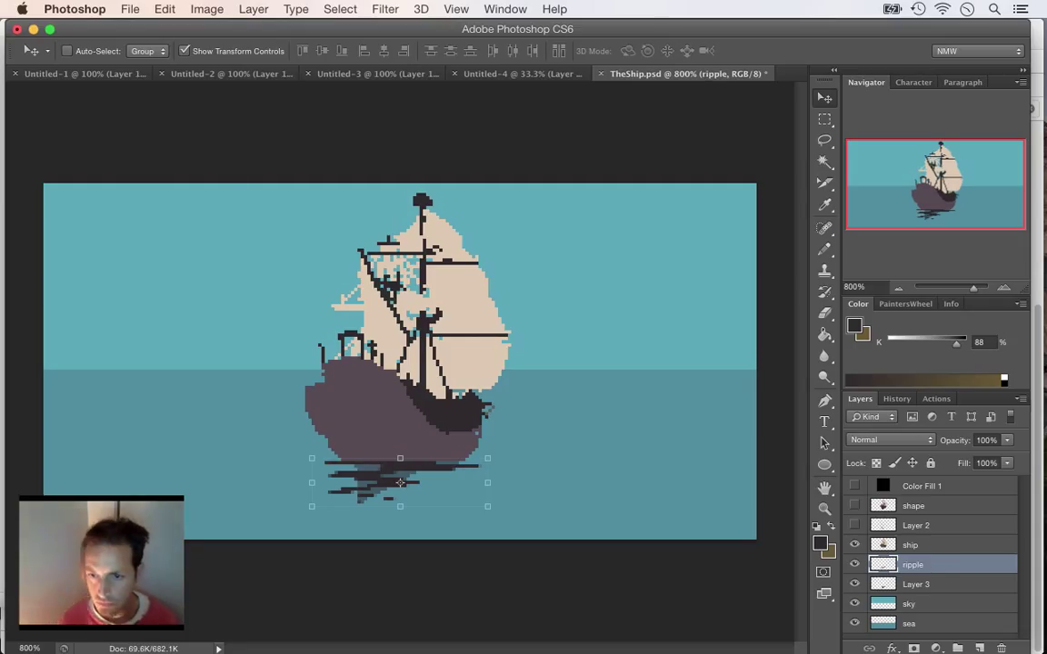
- Rename the keel layer below ripple, Layer 3, as "shad"
double_click(916, 584)
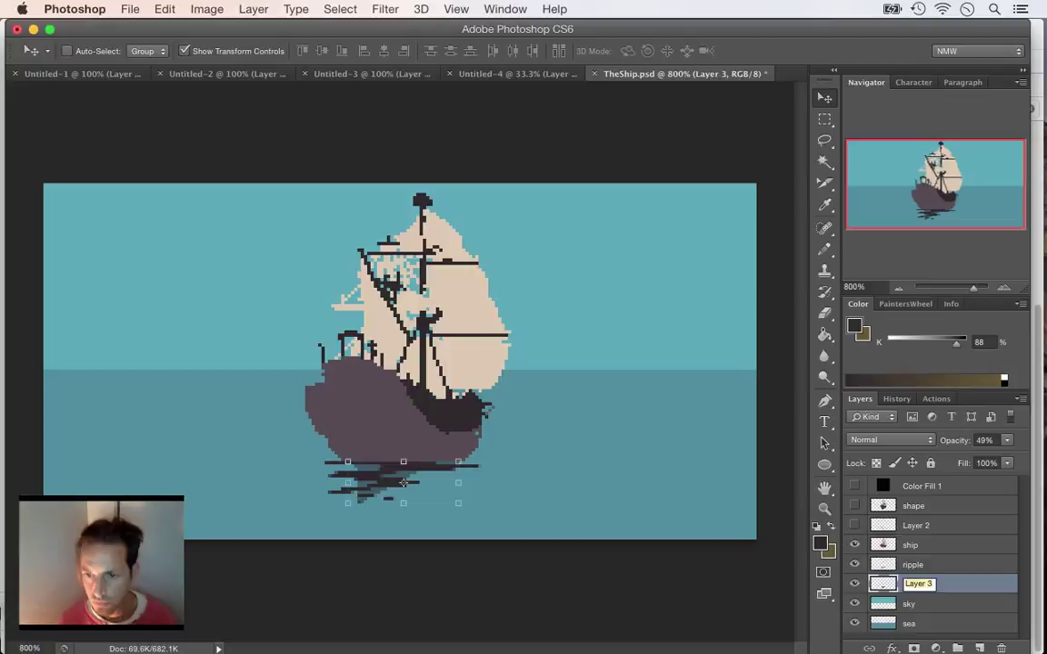
type("shad")
key("Return")
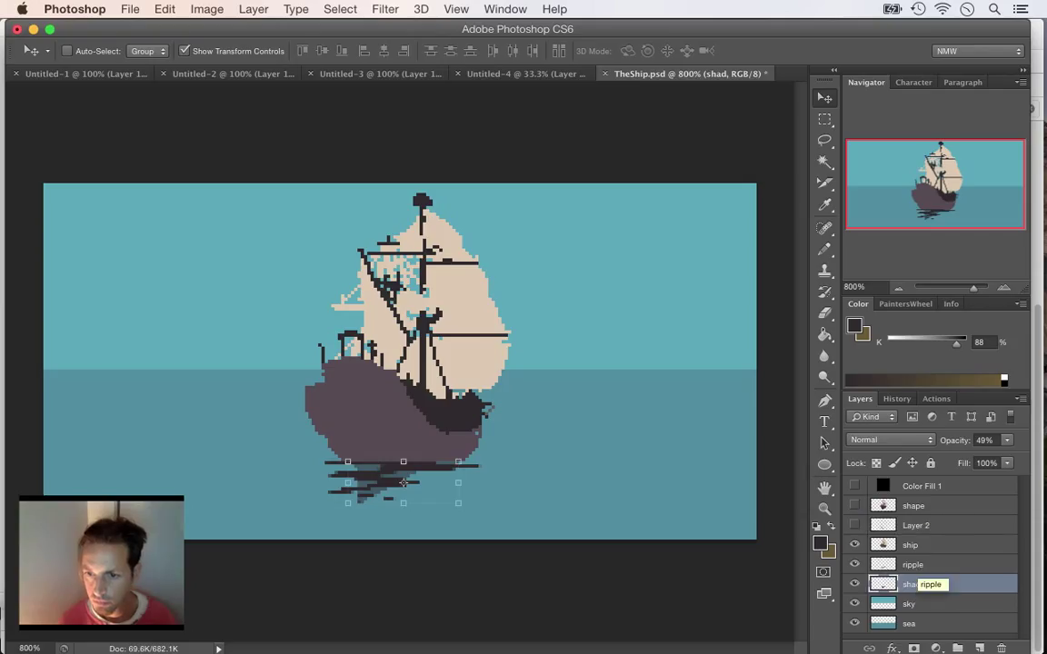
- Lower the ripple layer's opacity to 33% and save the document
left_click(913, 565)
key("super+s")
left_click(1007, 439)
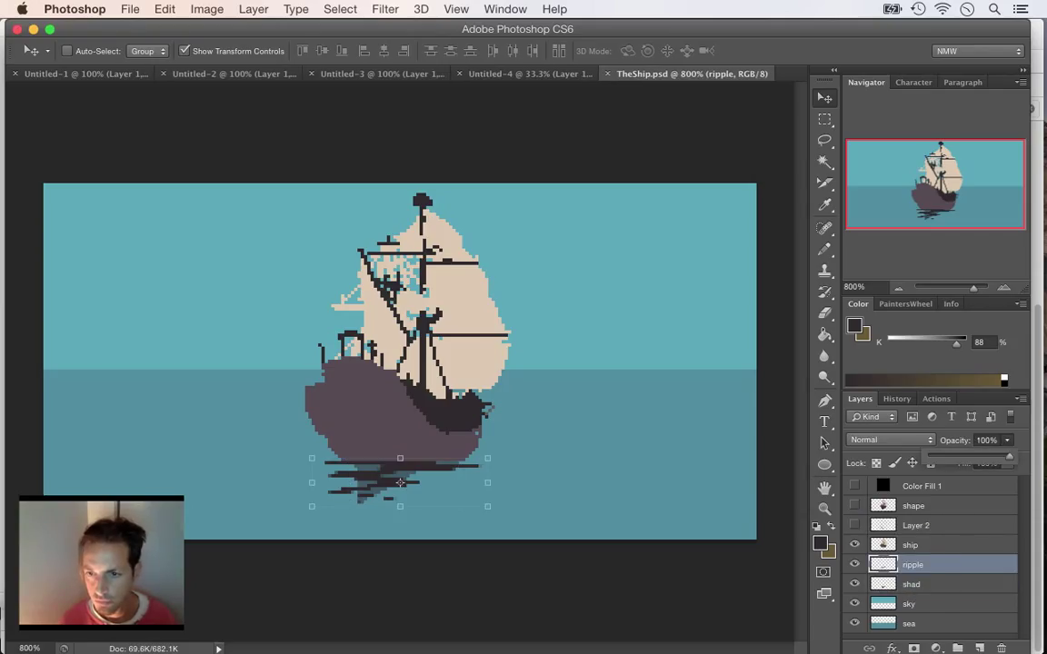
left_click_drag(1009, 456, 955, 455)
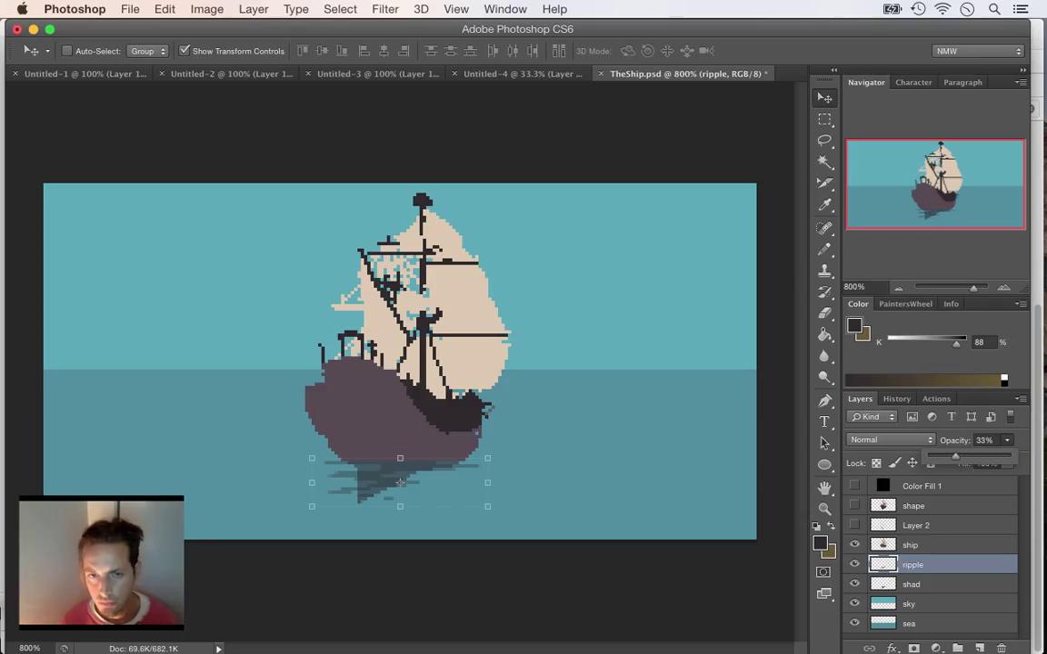
left_click(130, 9)
key("super+s")
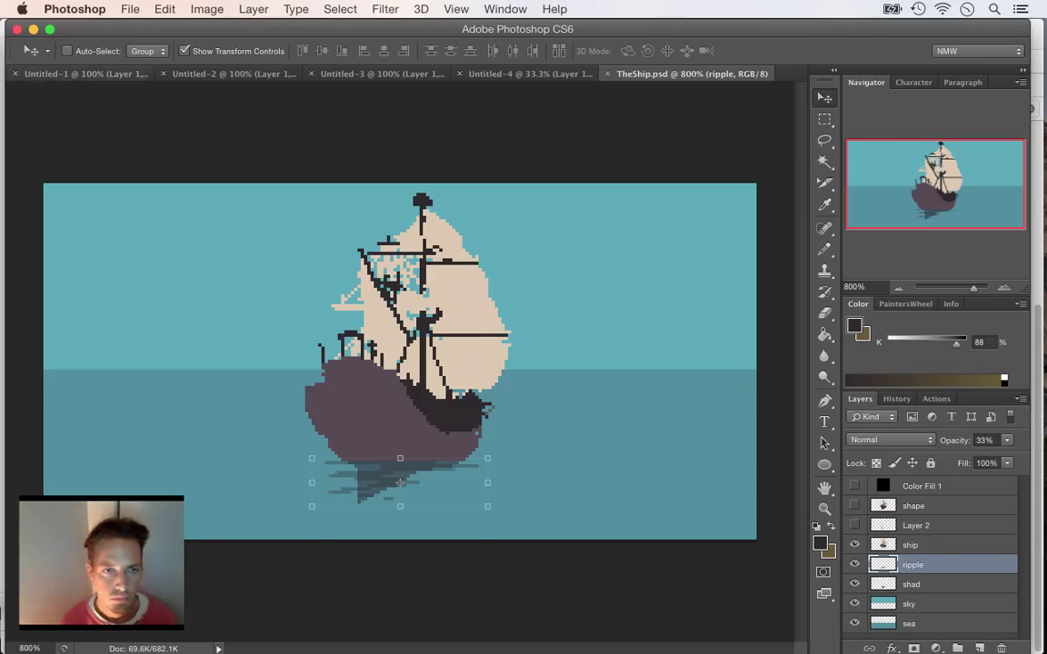
- Look through the boat reference images and sample a pale cream from the glow near the horizon in the Untitled-4 sunset photo
left_click(85, 73)
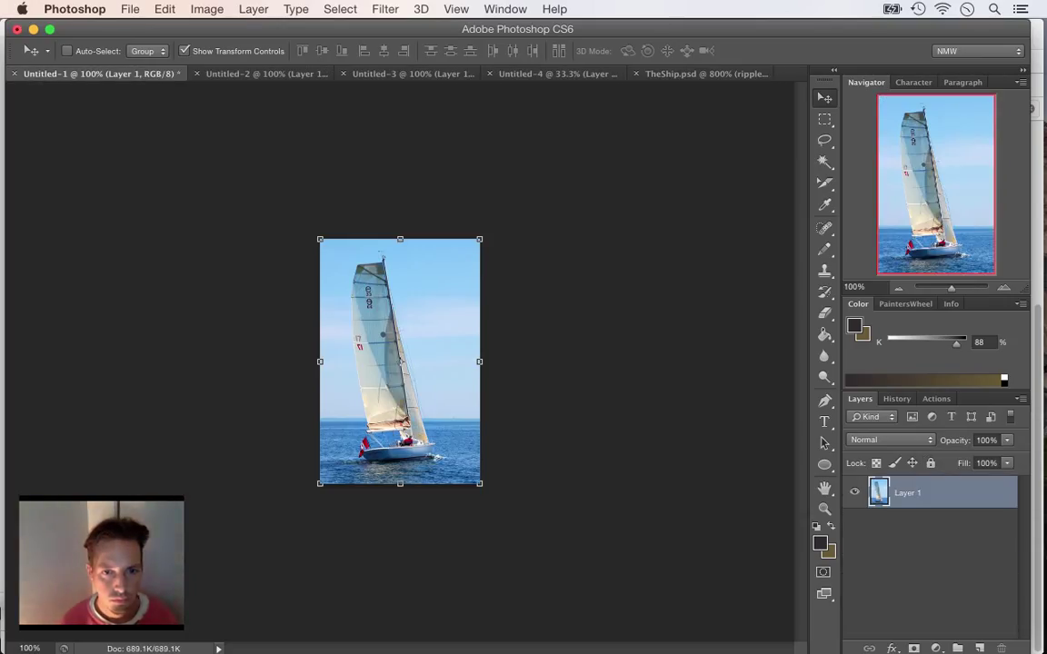
key("ctrl+Tab")
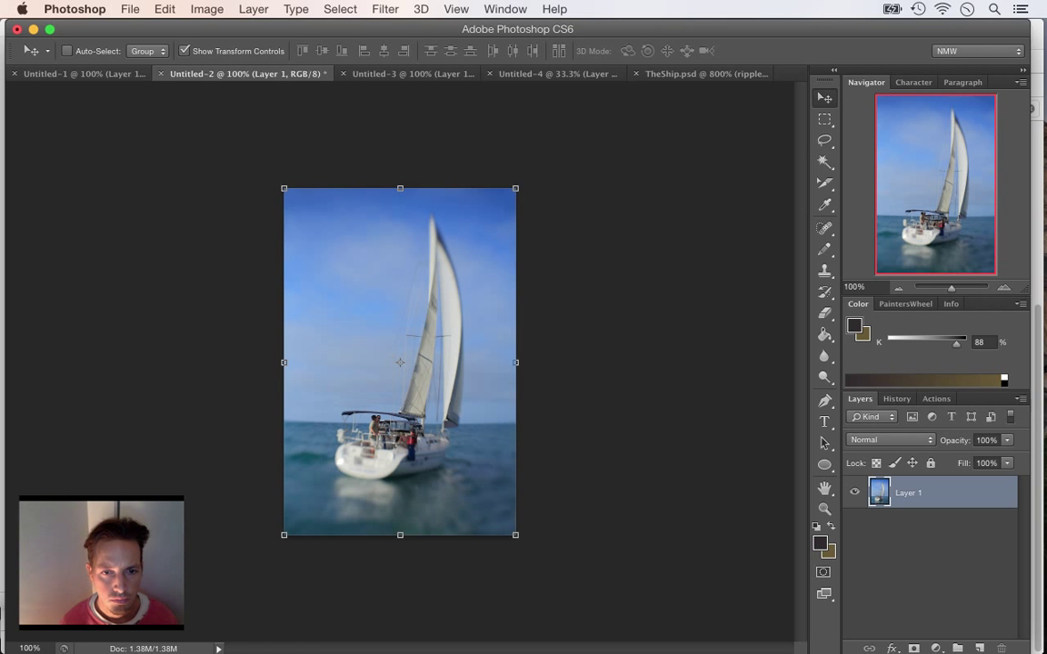
key("ctrl+Tab")
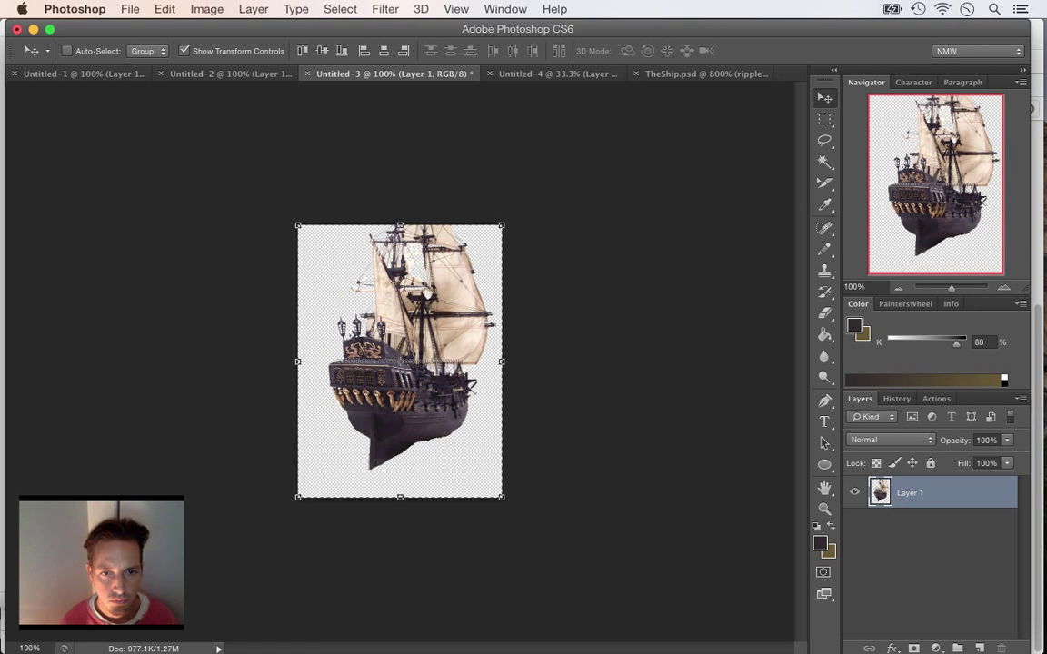
left_click(532, 73)
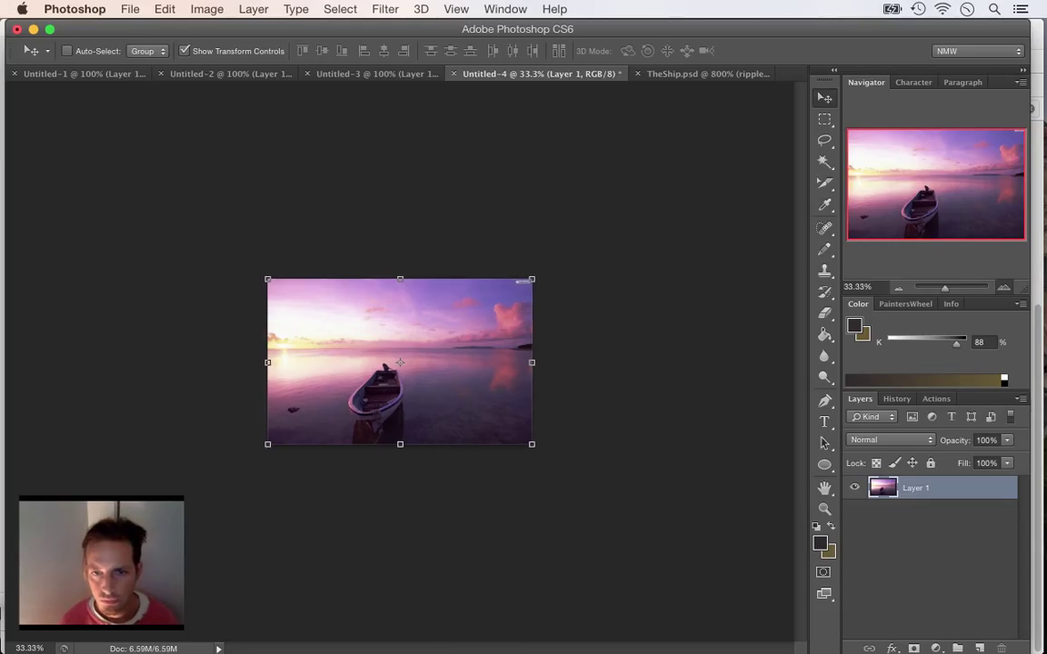
key("super+equal")
key("super+equal")
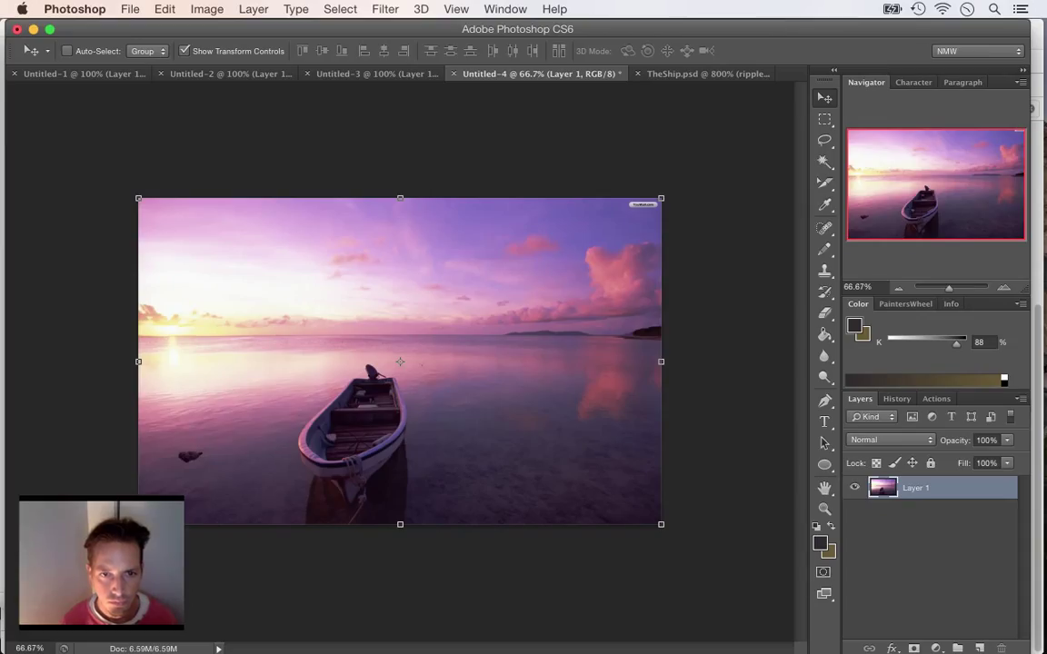
key("i")
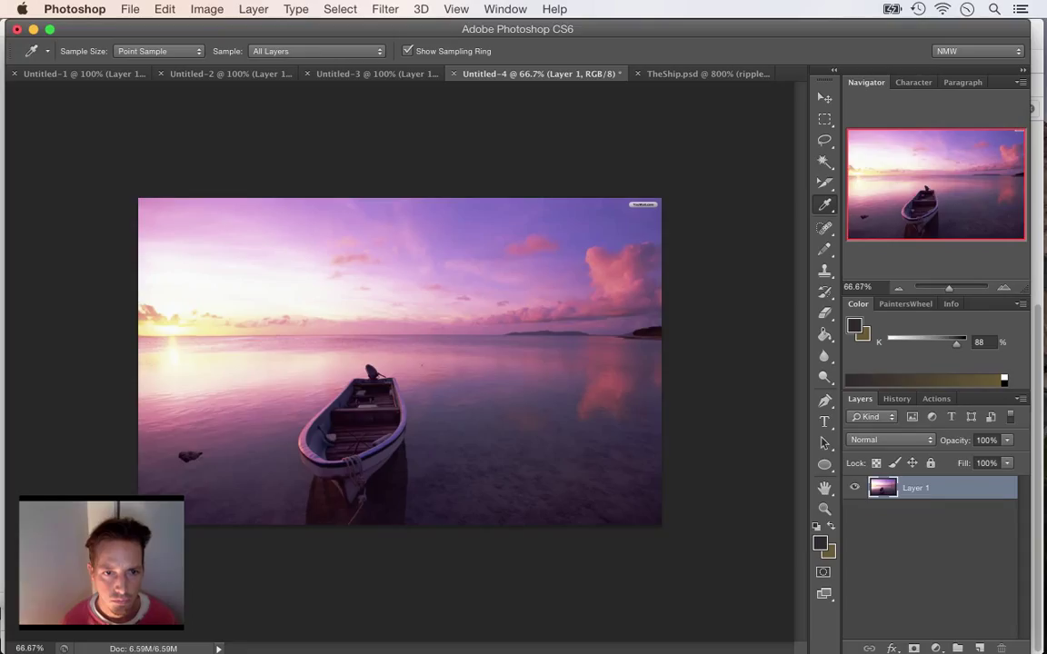
left_click(205, 325)
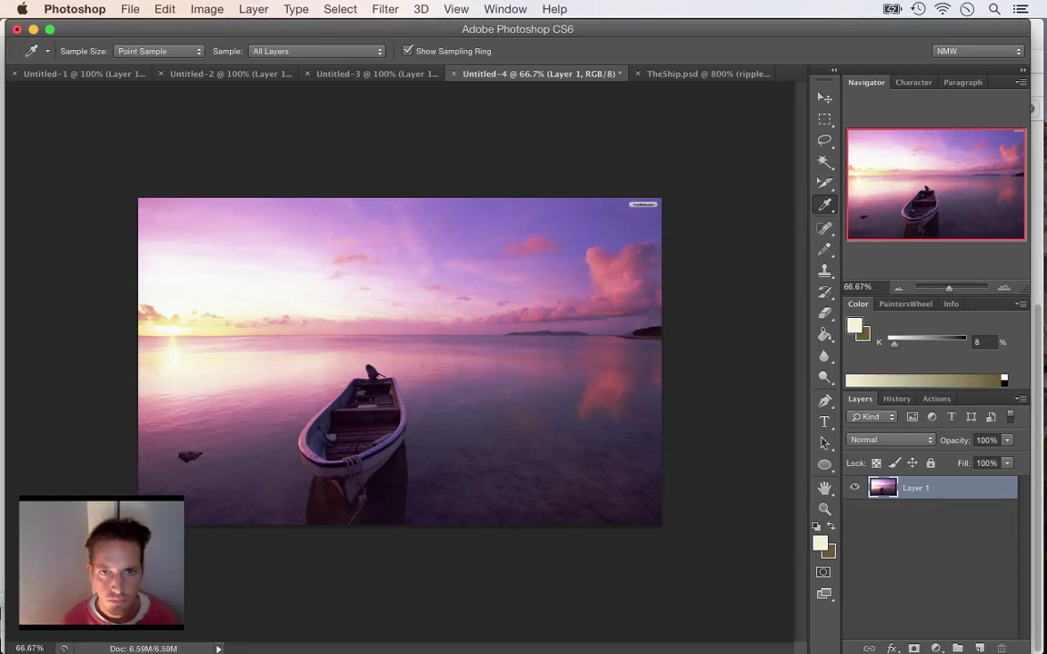
- In TheShip.psd, add a new layer directly above the sea layer and clip it to the sea
key("ctrl+Tab")
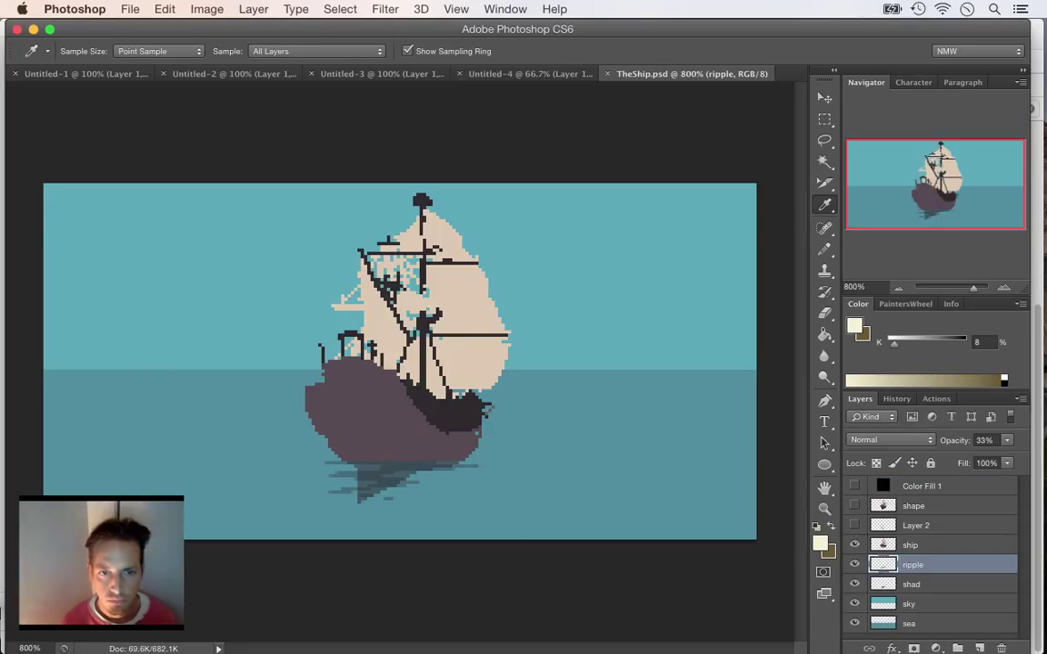
left_click(910, 623)
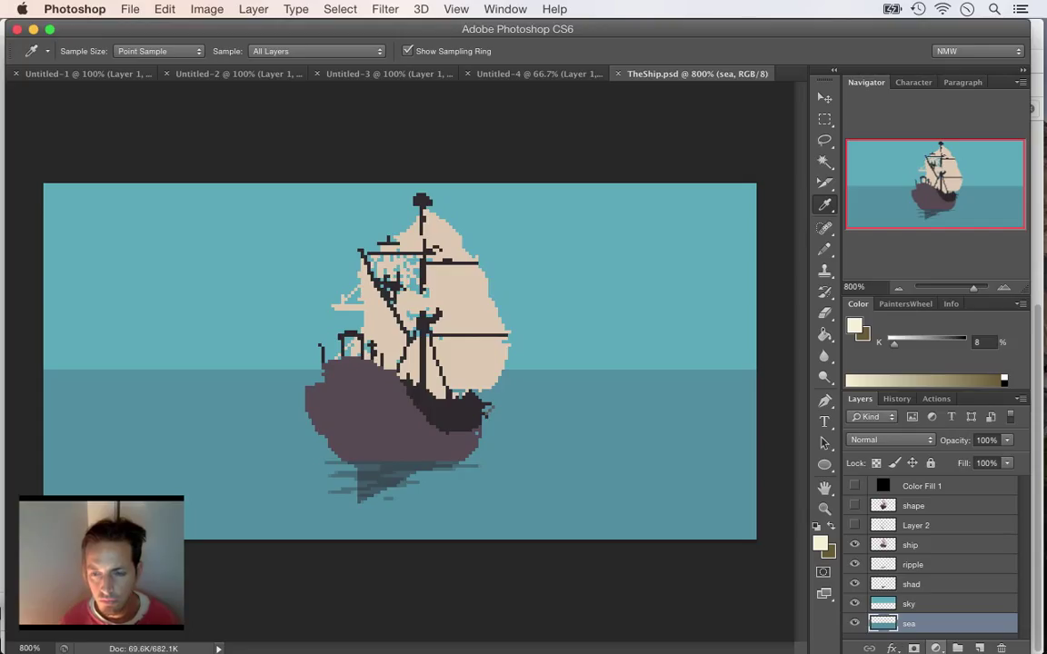
left_click(979, 648)
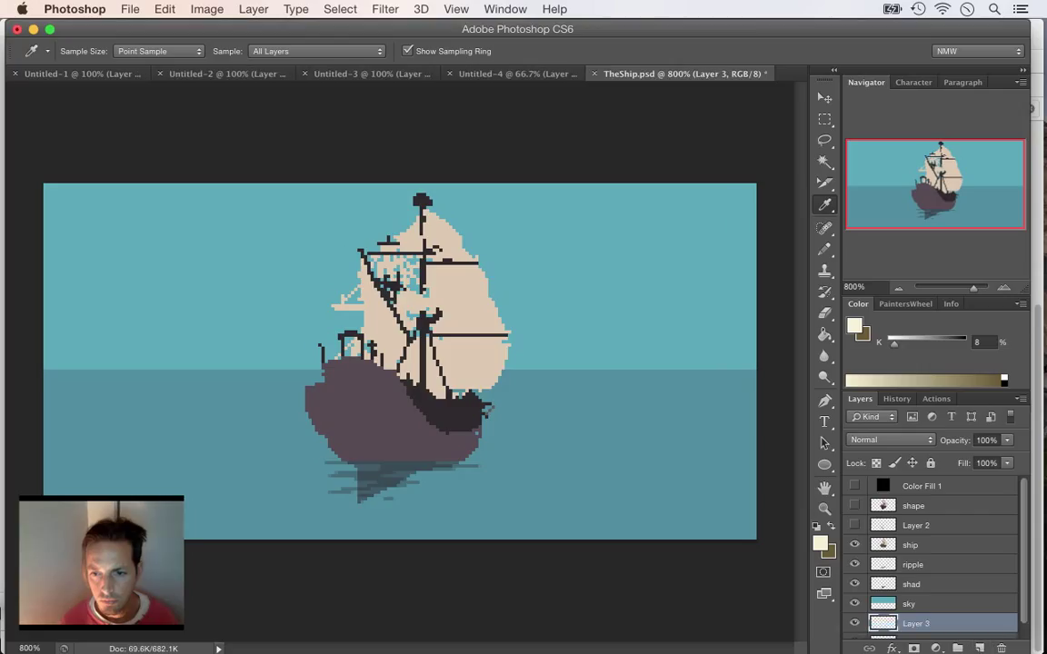
left_click(940, 634, "alt")
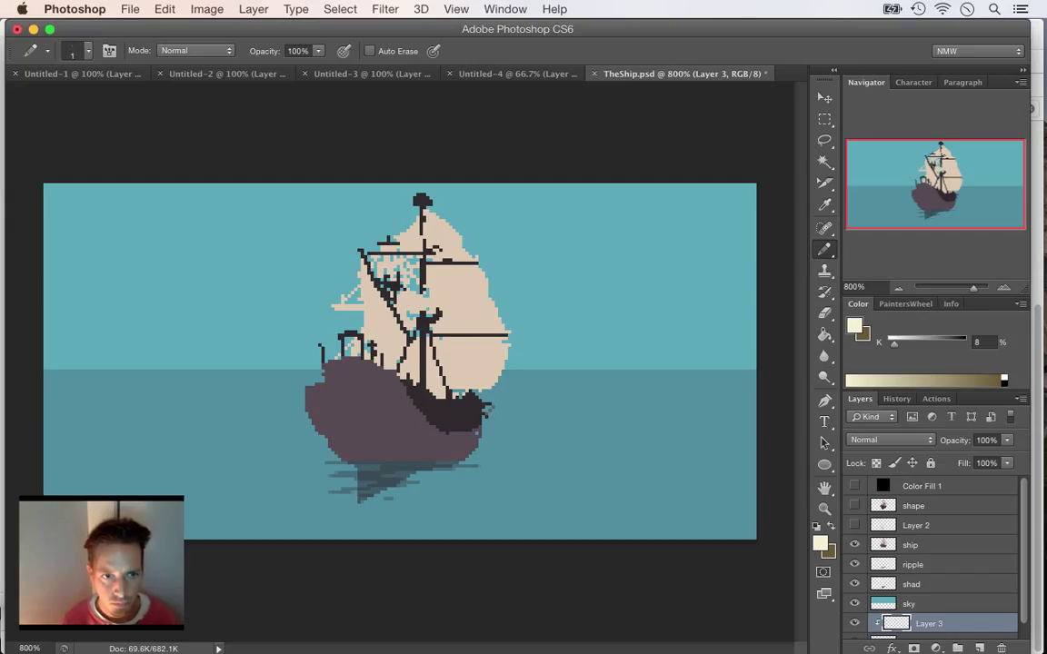
- Enlarge the Pencil to 9 px and paint a straight cream band across the full width of the sea, slightly below the horizon
key("bracketright")
key("bracketright")
key("bracketright")
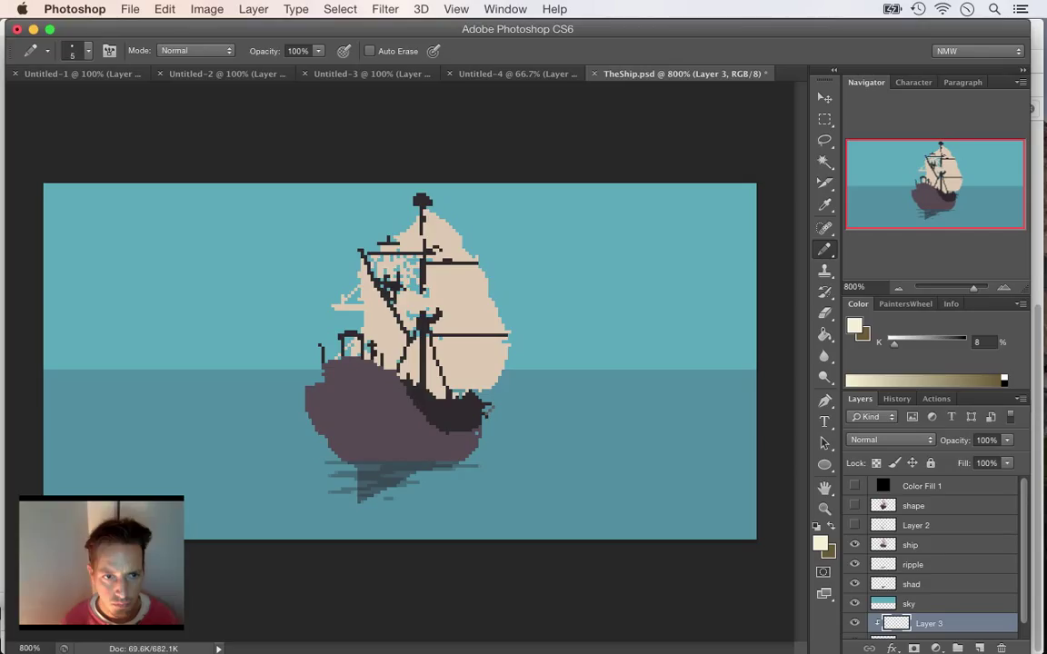
left_click(35, 397)
left_click_drag(46, 397, 763, 397)
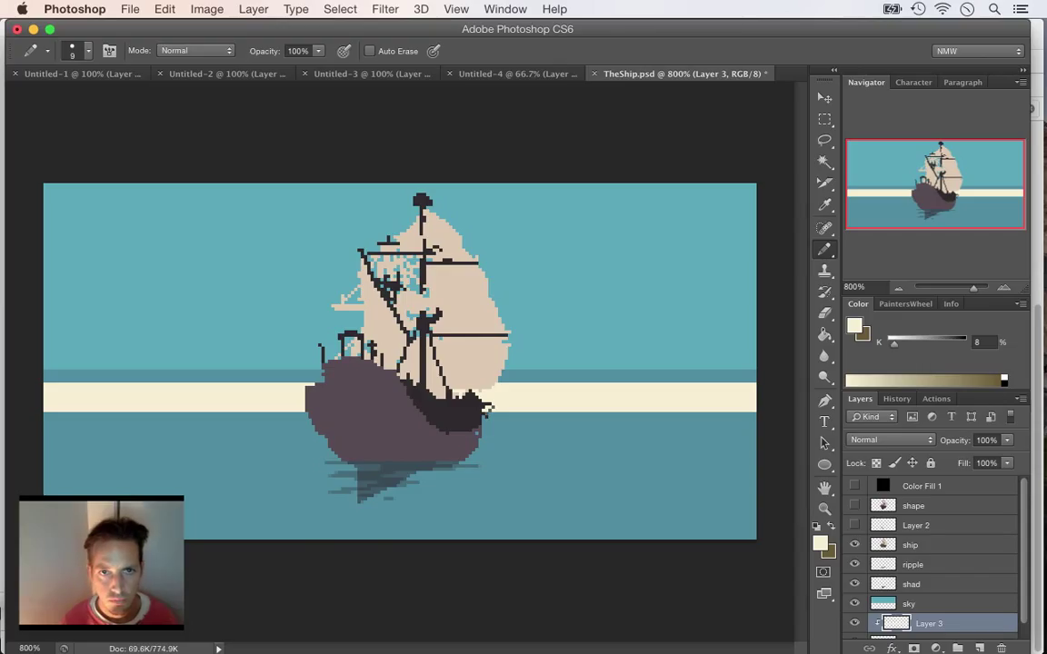
- Sample a pale pink from the sunset photo's water and paint a 7 px band across the sea directly below the cream band
left_click(516, 74)
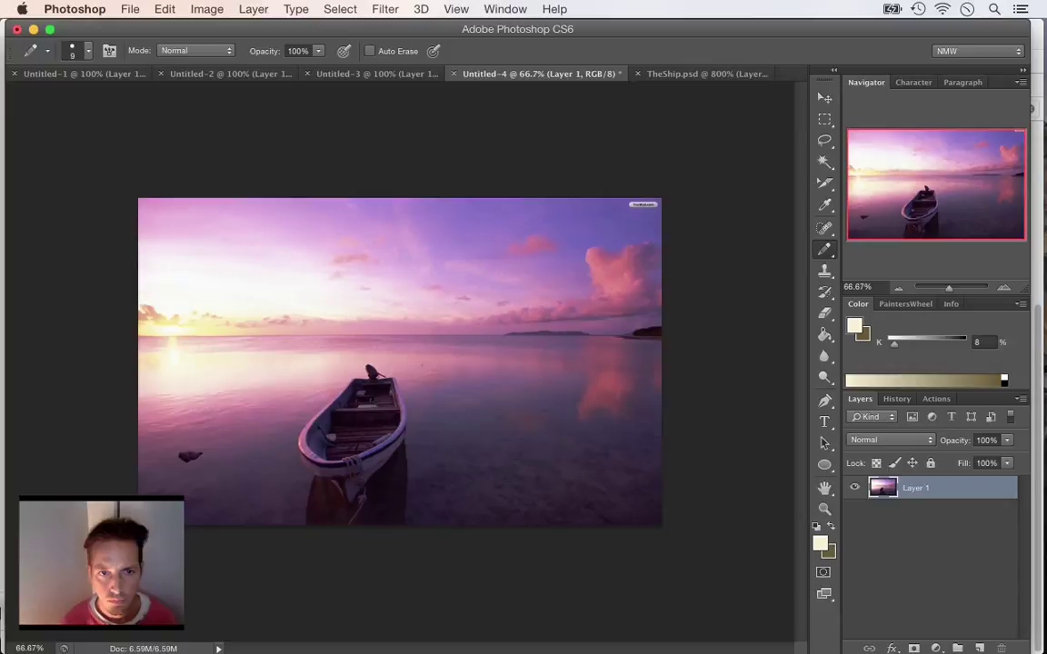
key("i")
left_click_drag(274, 375, 275, 373)
left_click(700, 74)
key("b")
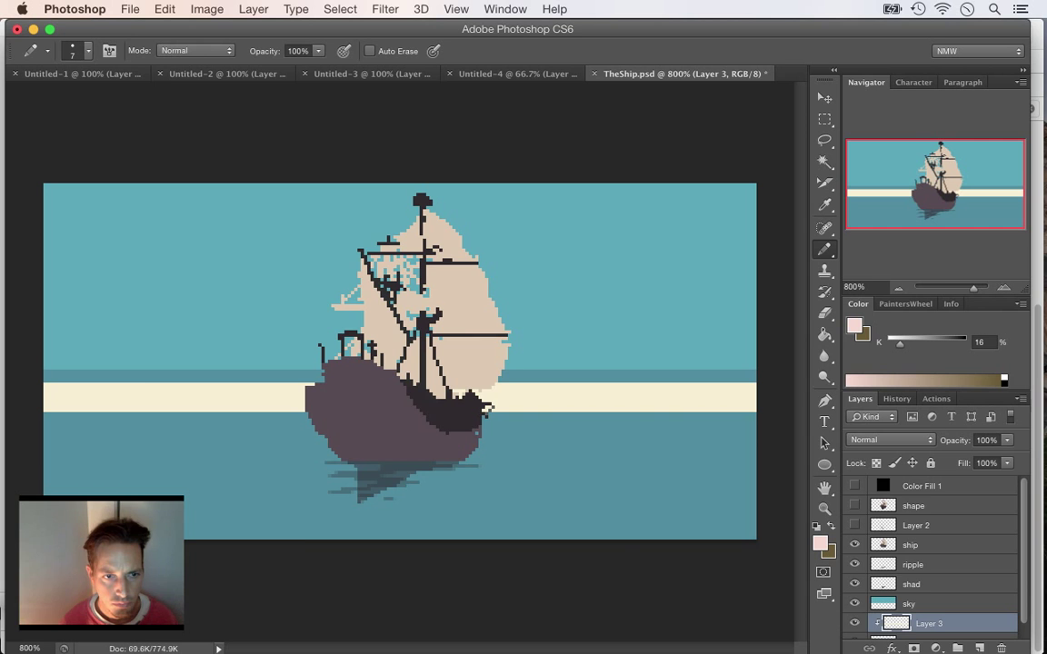
left_click(518, 75)
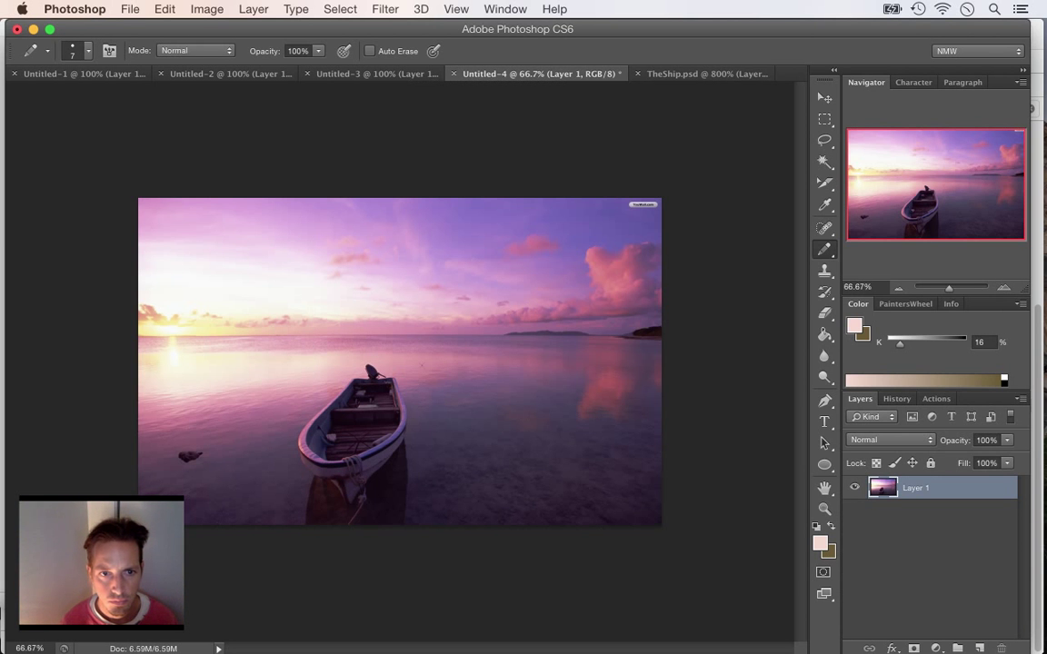
key("ctrl+Tab")
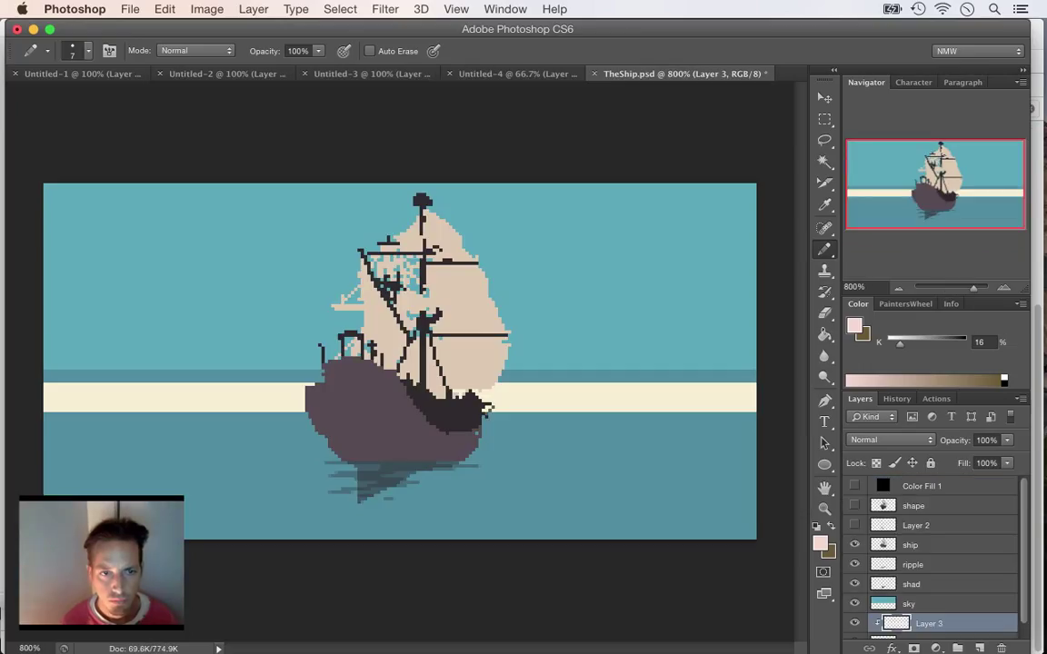
left_click_drag(41, 424, 759, 424)
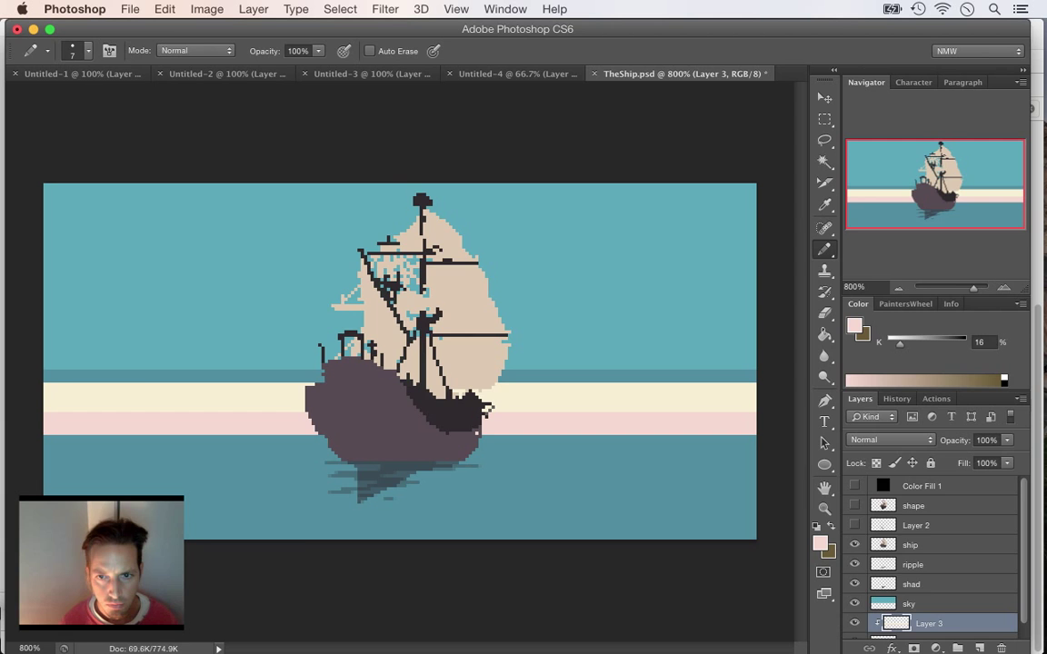
- Sample a deeper pink near the sunset photo's horizon and draw a 1 px line along the upper edge of the cream band
key("ctrl+shift+Tab")
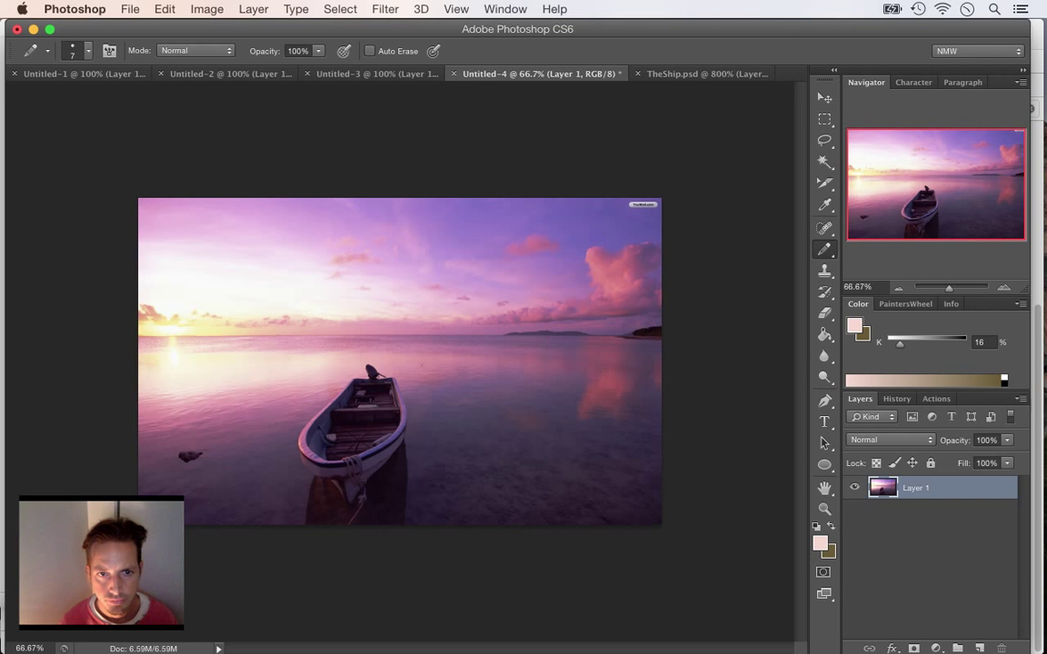
key("i")
left_click(300, 318)
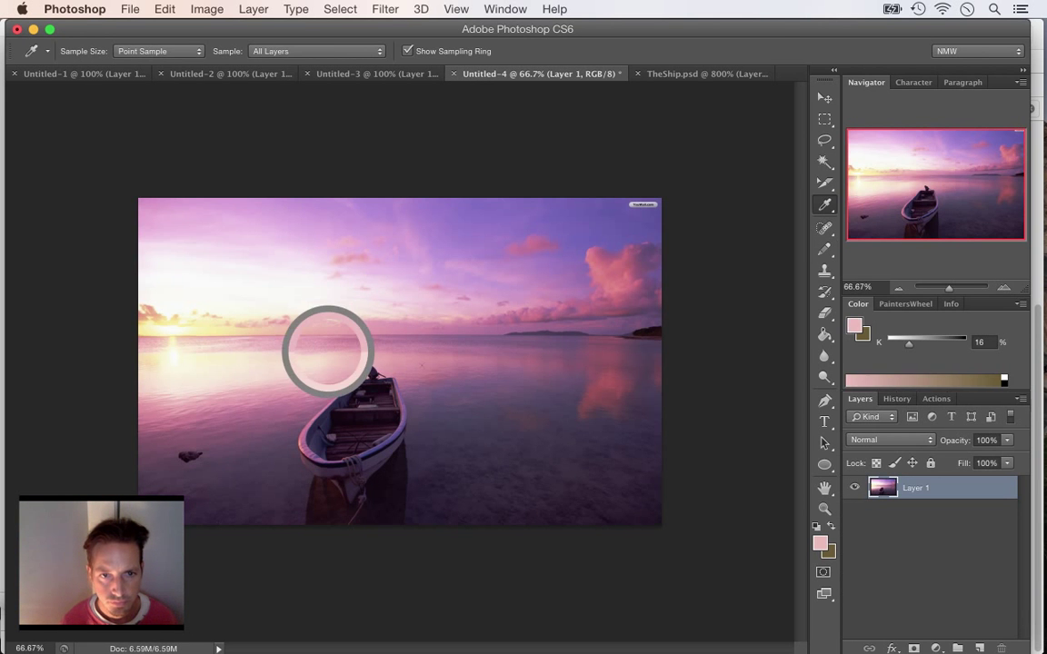
key("ctrl+Tab")
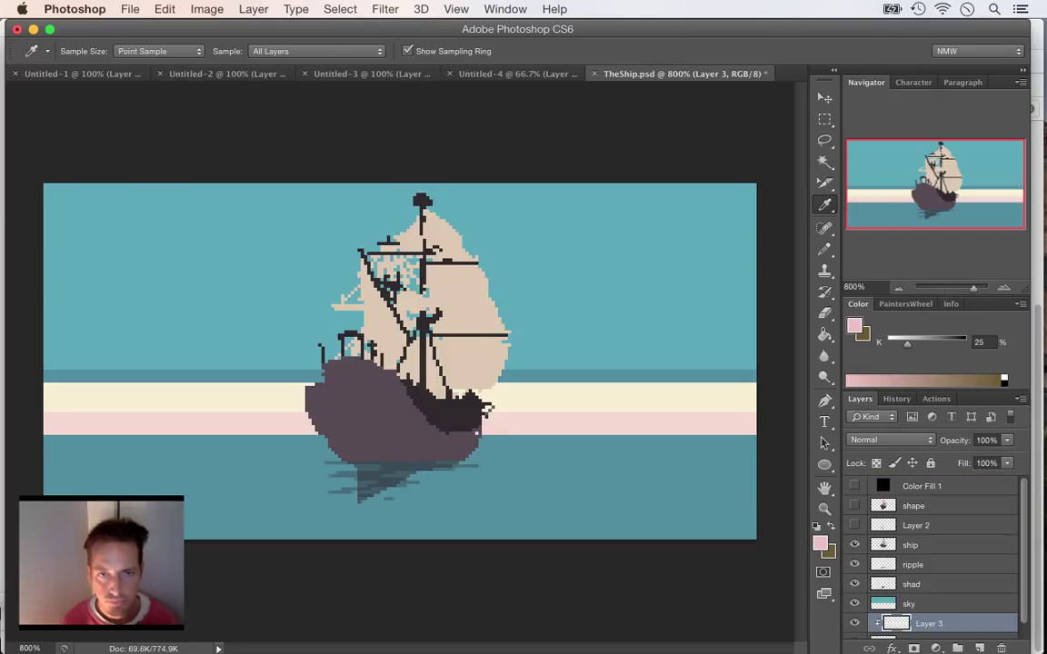
key("b")
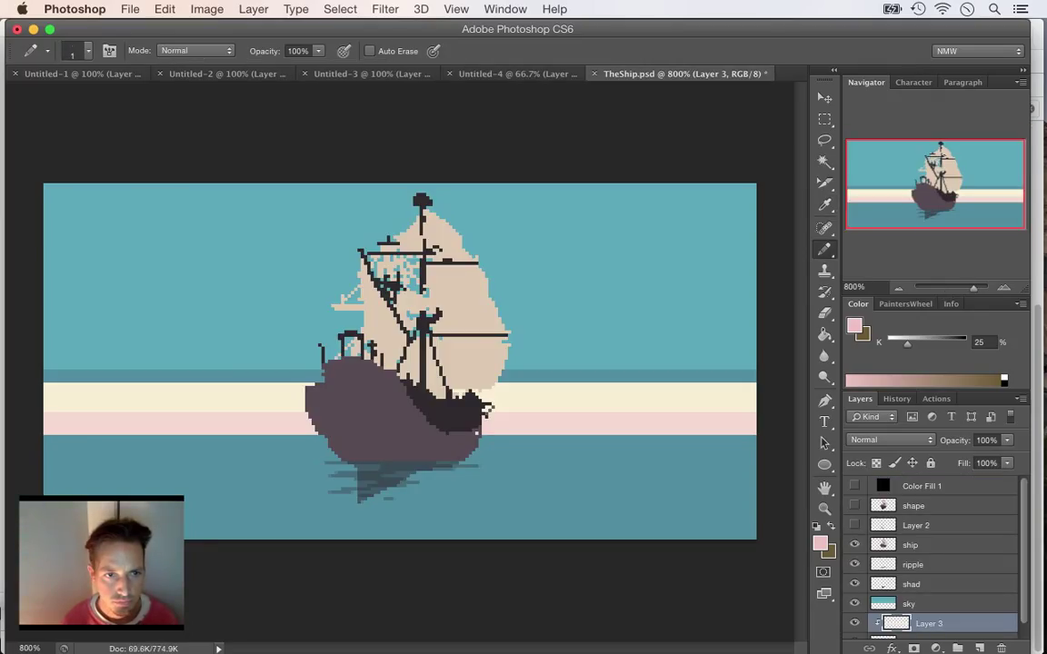
key("super+z")
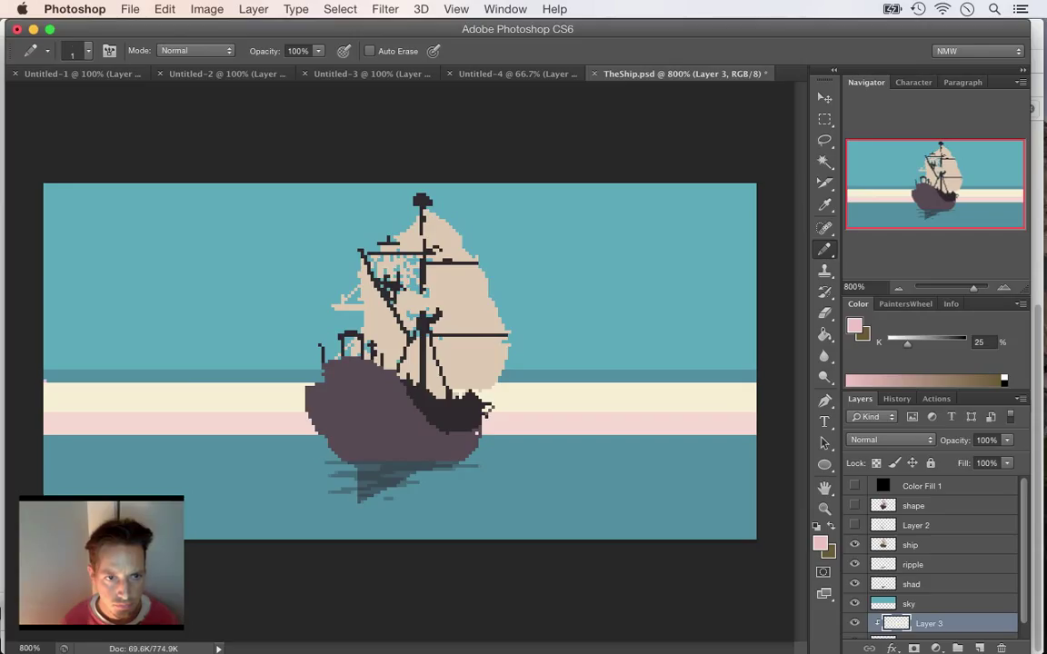
left_click_drag(46, 381, 757, 380)
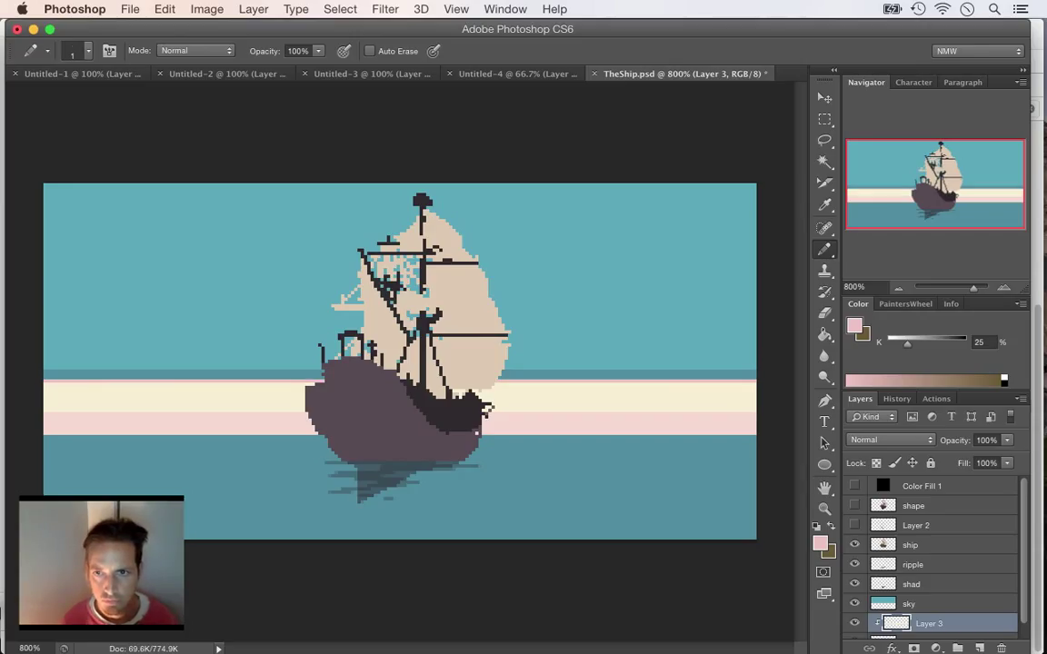
- Sample a mauve near the horizon in the Untitled-4 sunset photo and return to TheShip.psd
key("ctrl+shift+Tab")
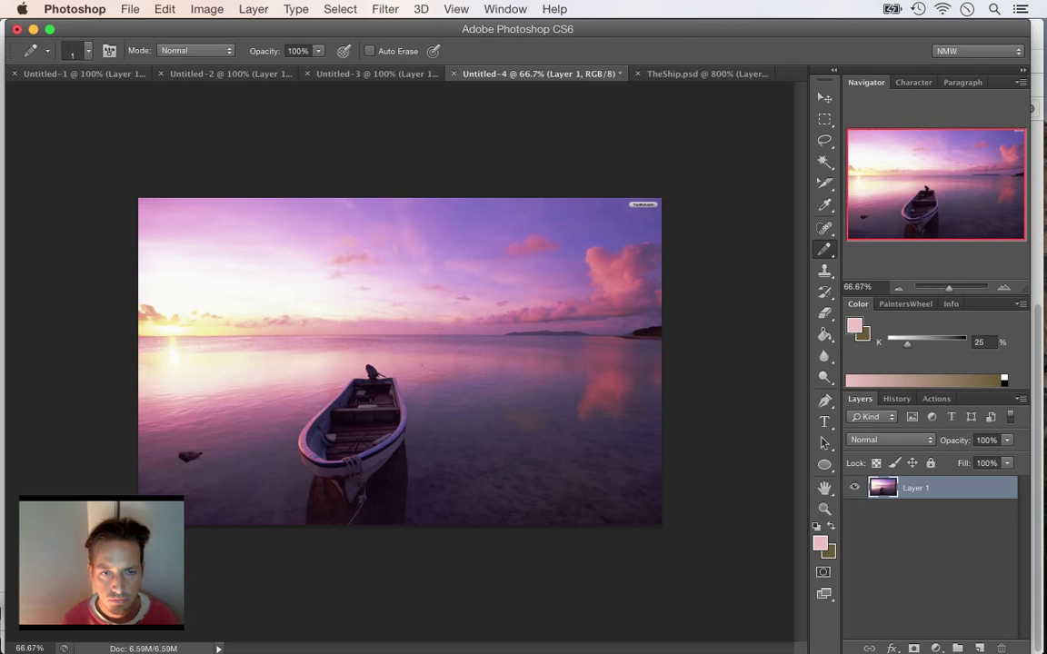
key("i")
left_click(399, 327)
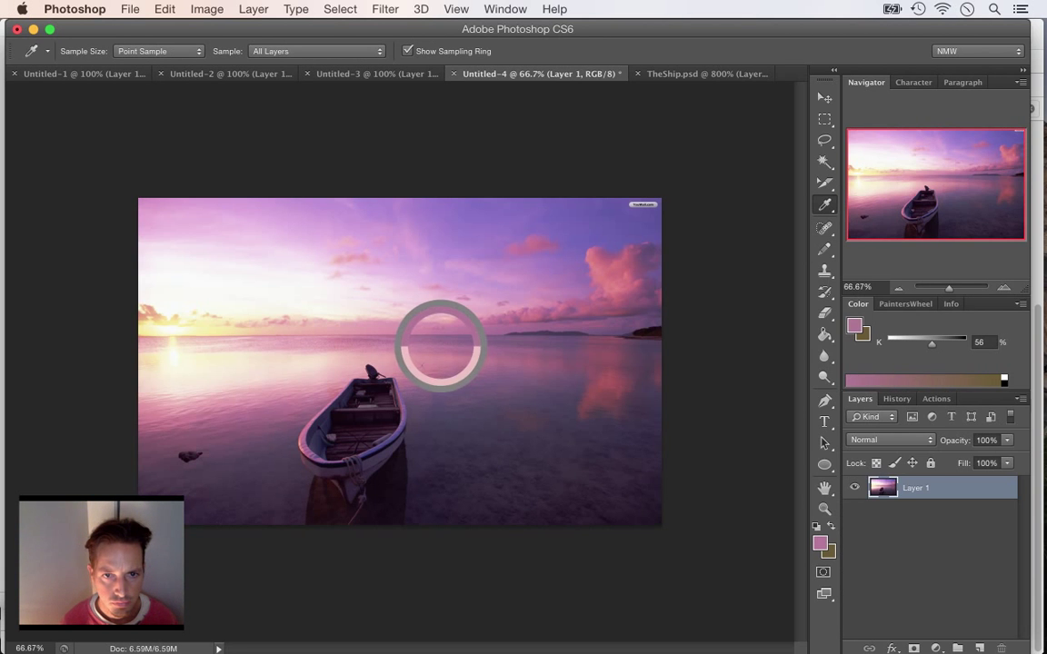
key("ctrl+Tab")
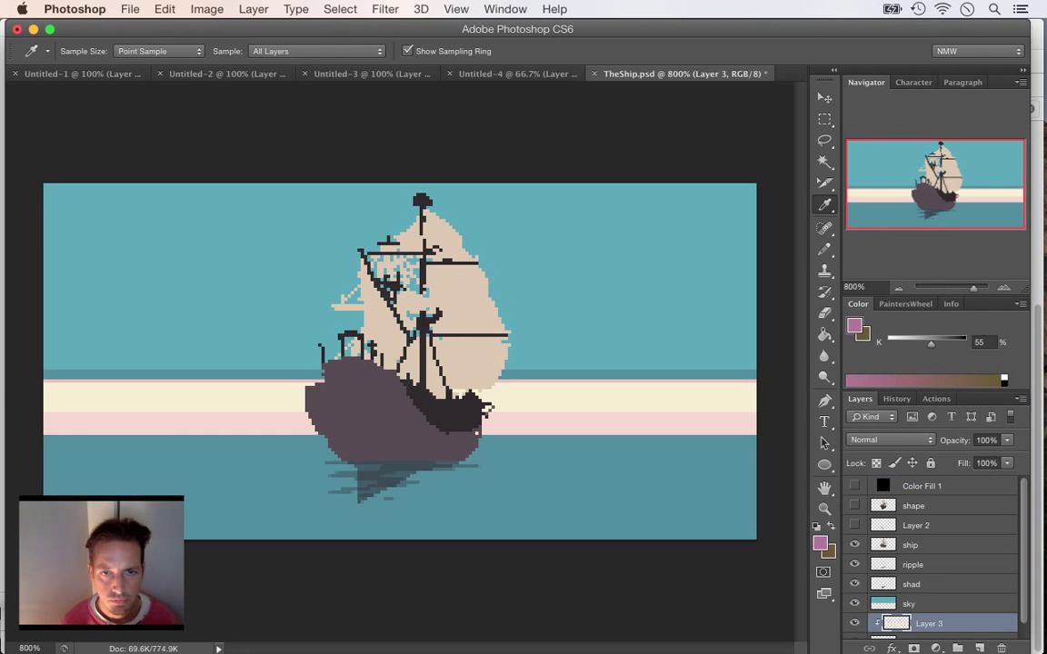
- Draw a 1 px mauve line above the pink line, and a 1 px purple line sampled near the sunset photo's horizon directly above it
key("b")
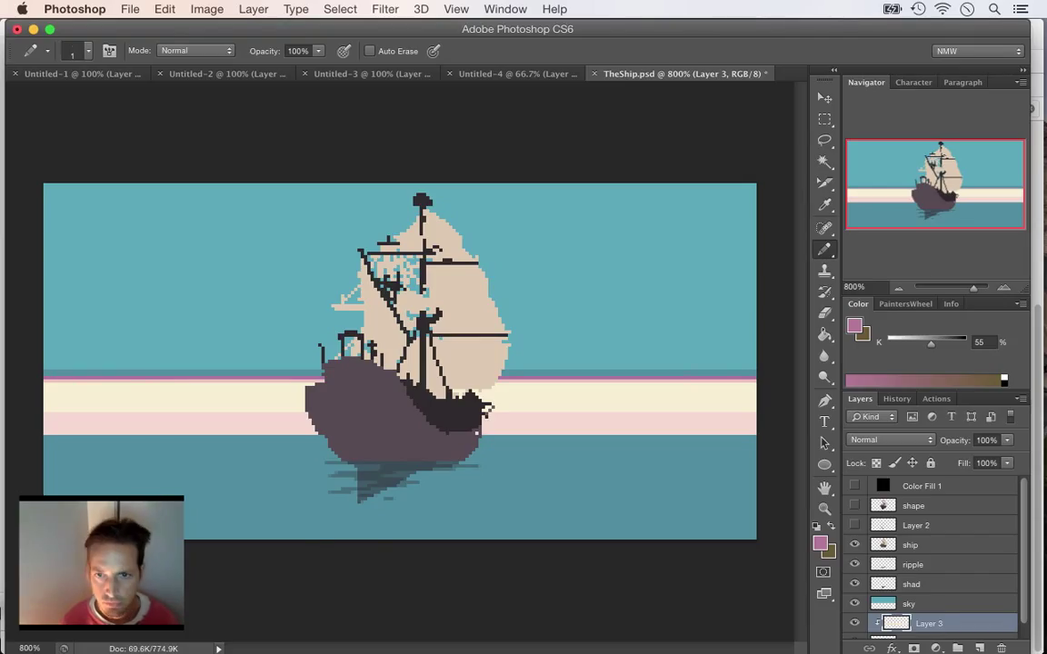
key("ctrl+shift+Tab")
key("i")
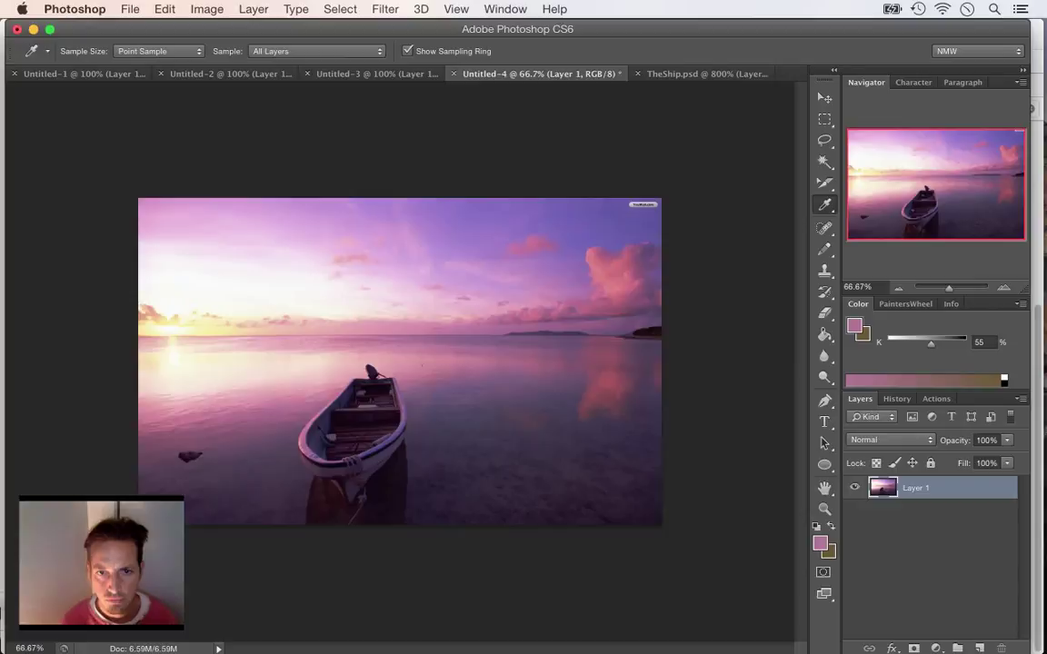
left_click_drag(454, 314, 498, 335)
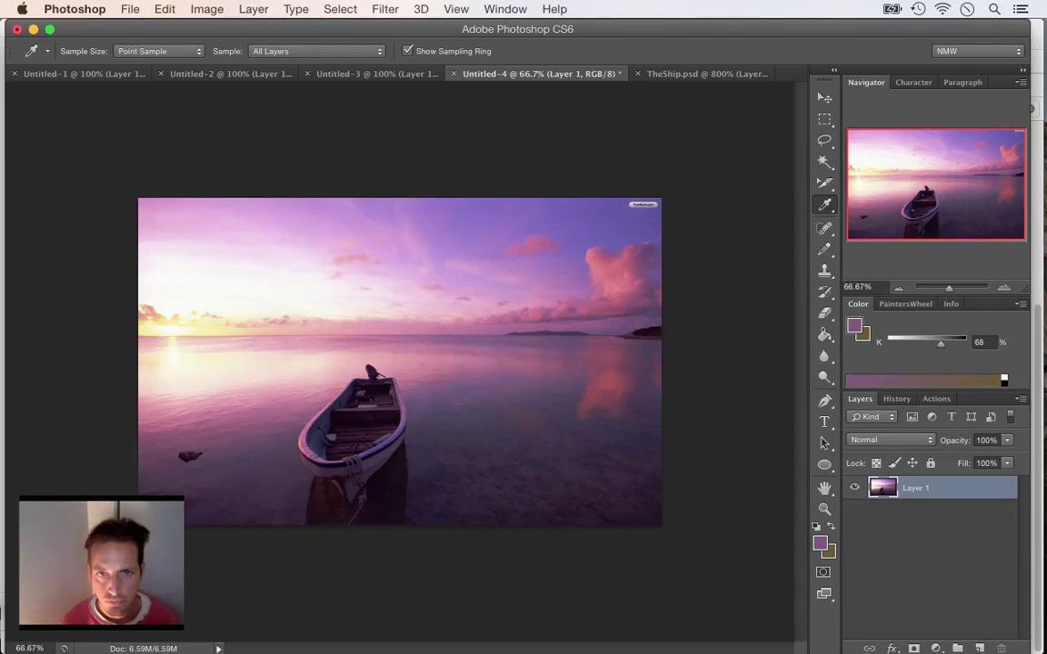
key("ctrl+Tab")
key("b")
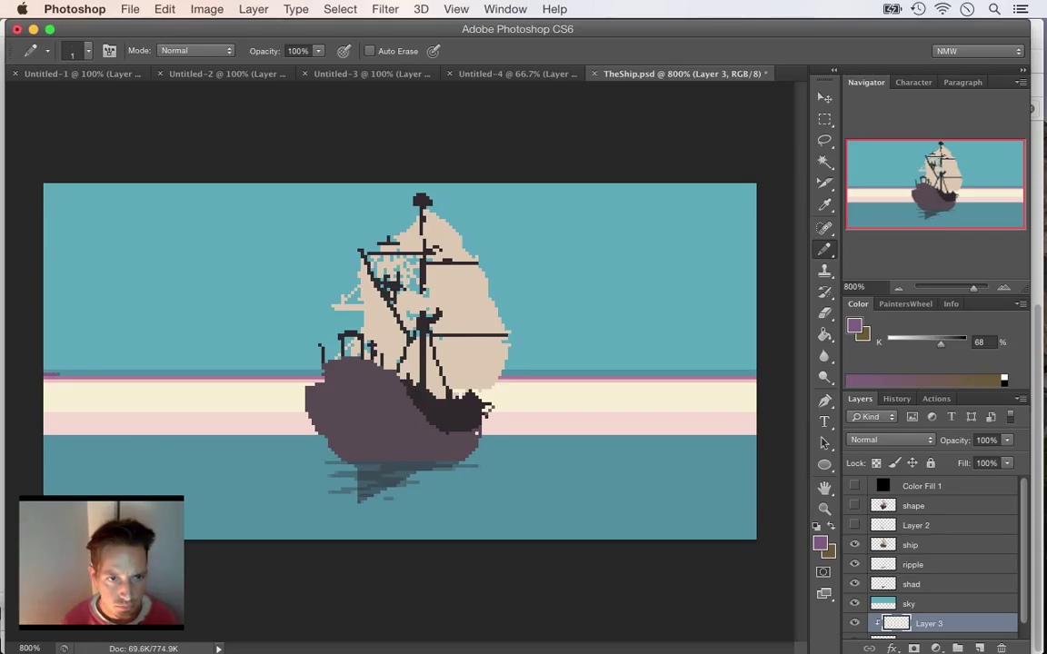
left_click_drag(60, 375, 757, 374)
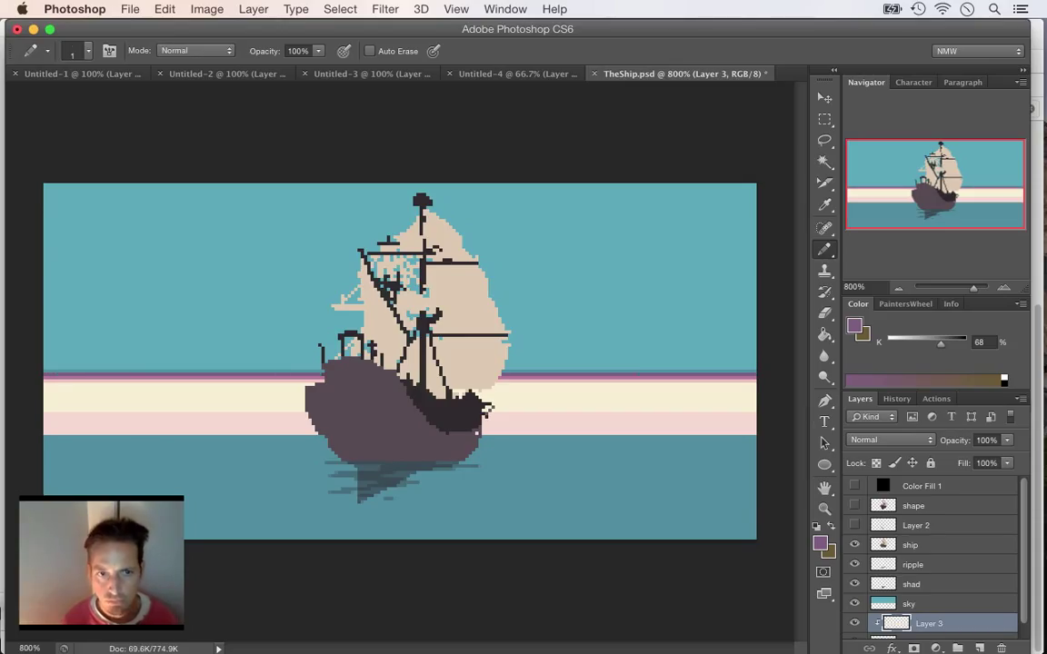
- Sample a salmon tone at the far left of the sunset photo's horizon and draw a 1 px line along the sea's upper edge
key("ctrl+shift+Tab")
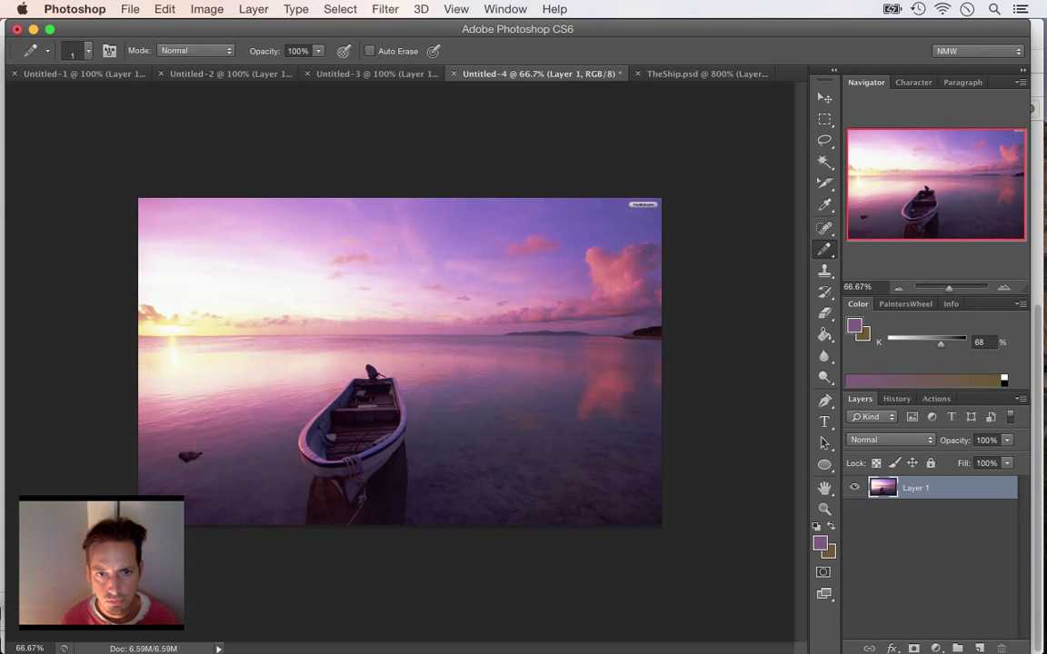
key("i")
left_click(411, 332)
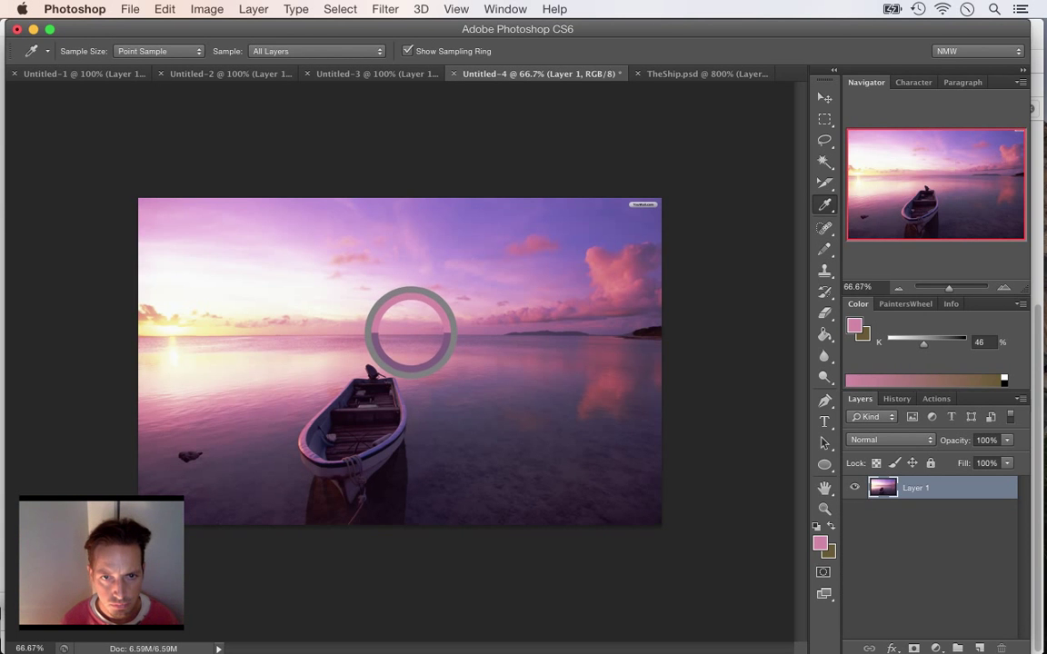
left_click_drag(411, 332, 412, 335)
left_click_drag(147, 334, 144, 334)
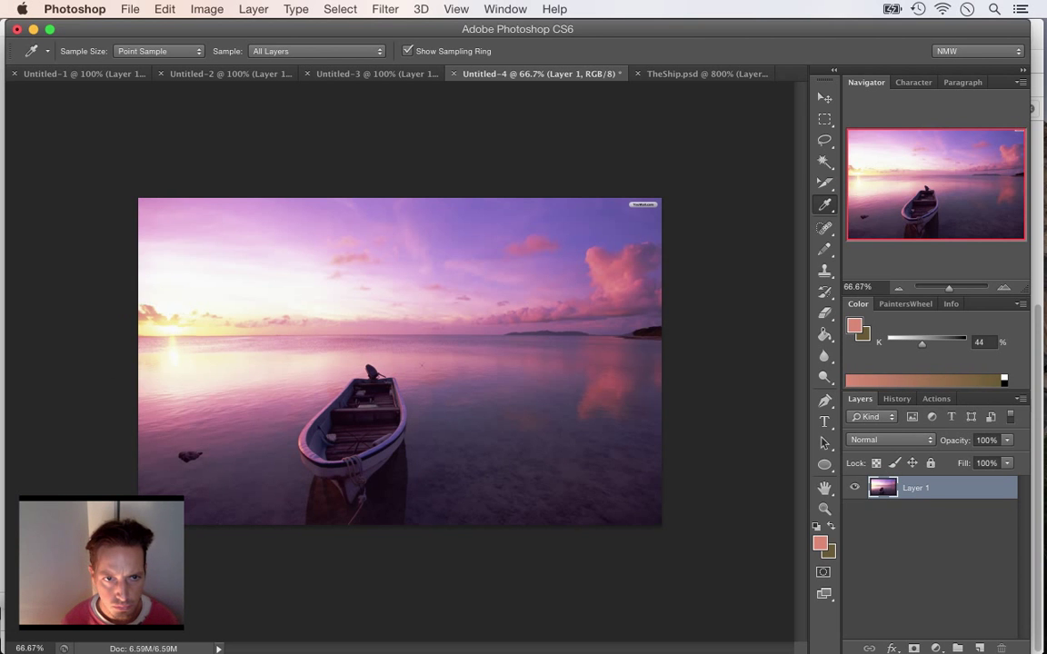
key("ctrl+Tab")
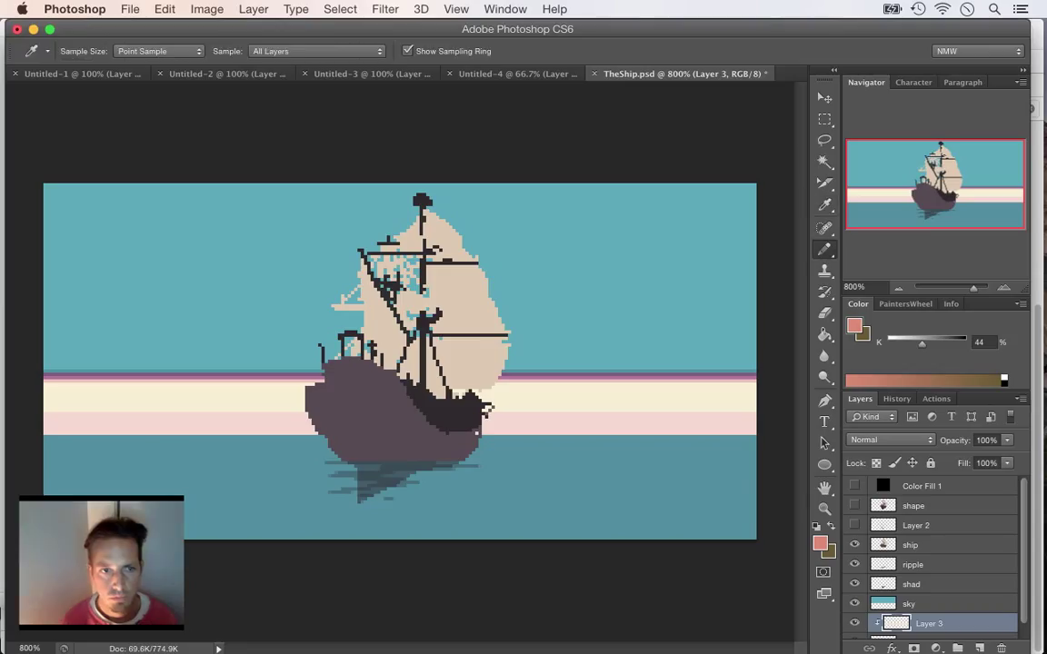
key("b")
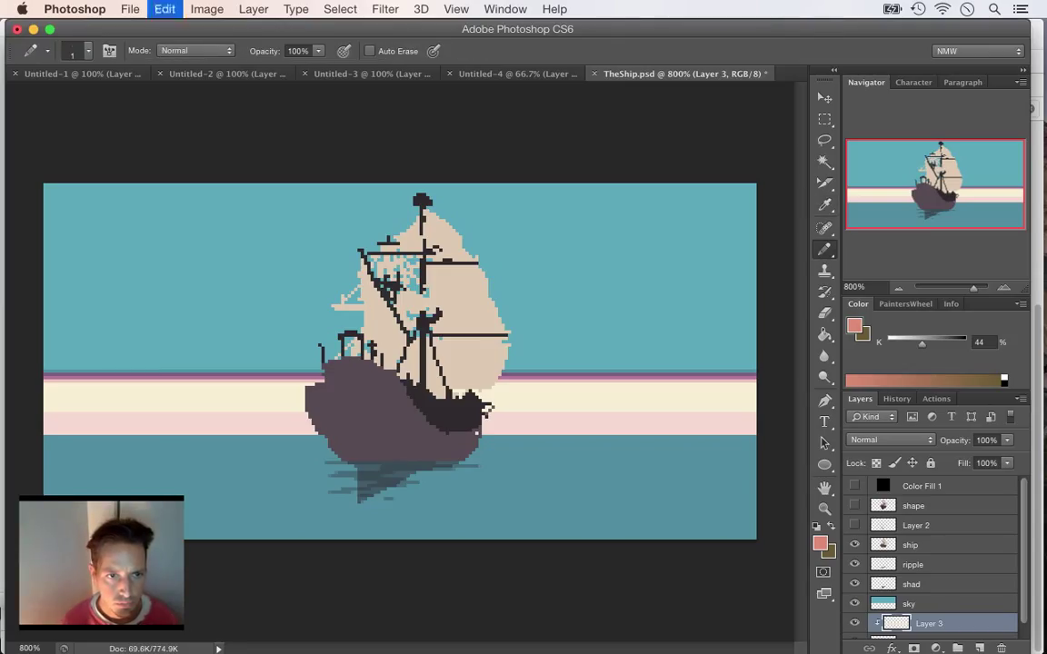
left_click_drag(48, 372, 756, 371)
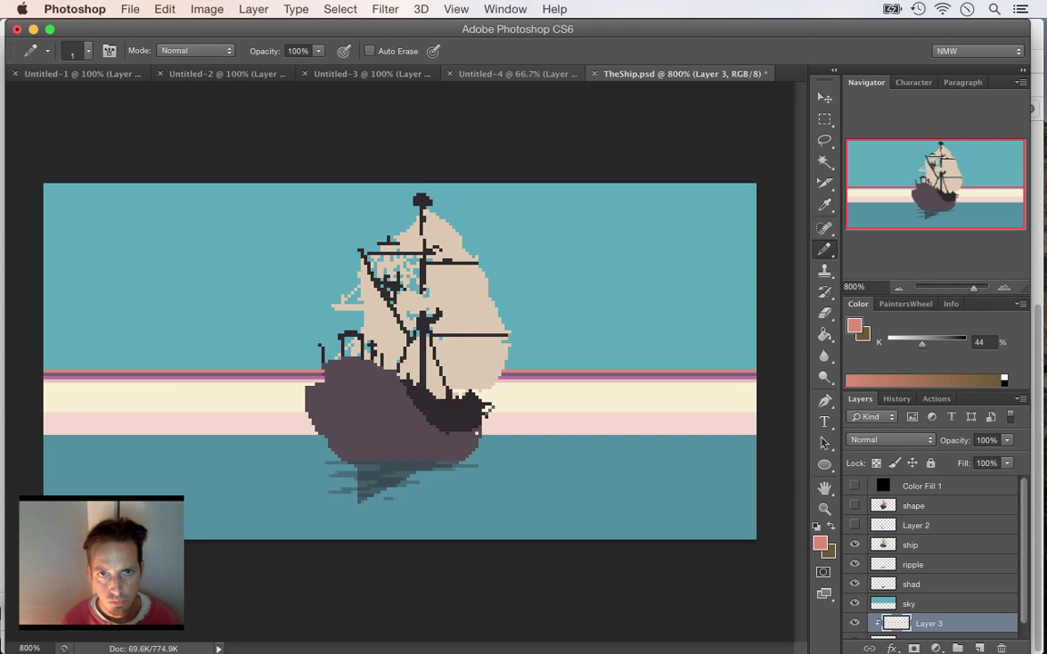
- Sample a purple from the water beside the boat's bow in the sunset photo and paint a 2 px band directly below the pale pink band
key("ctrl+shift+Tab")
key("i")
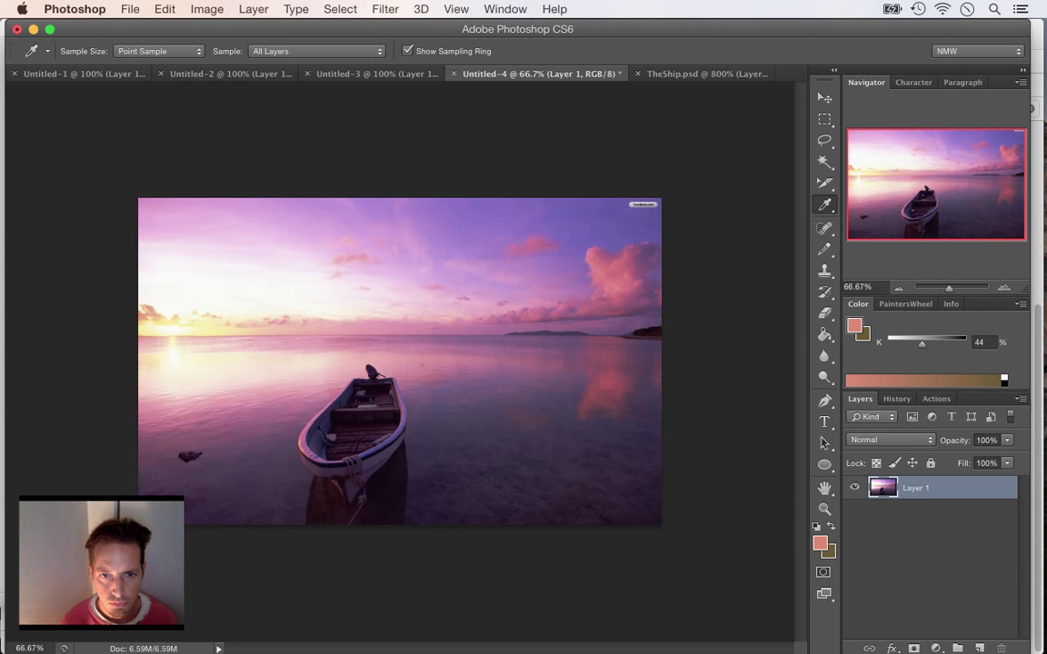
left_click(458, 368)
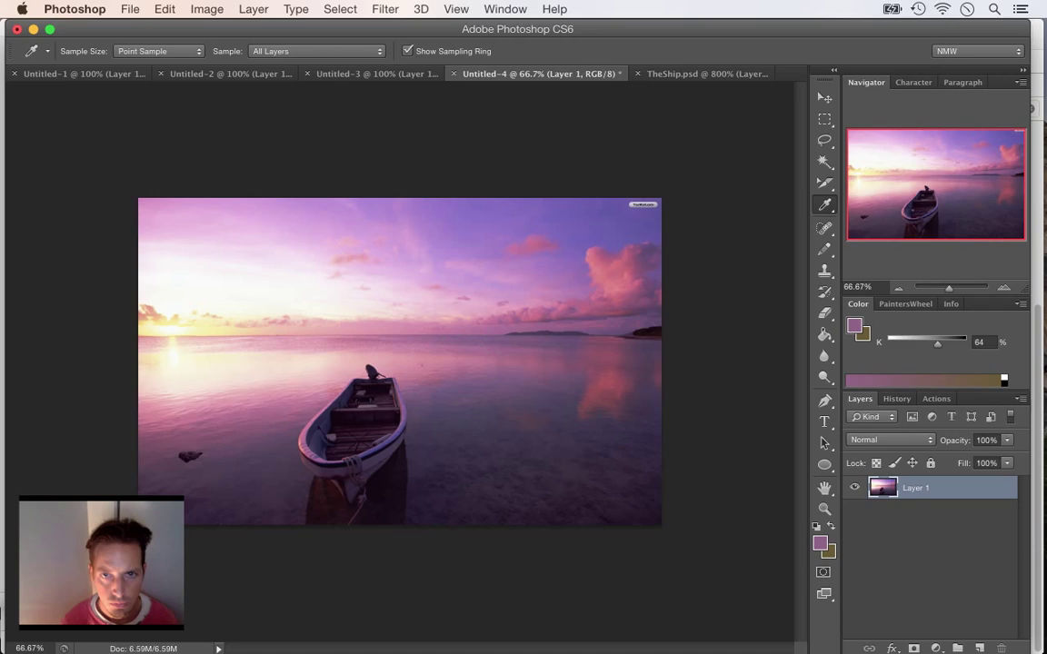
key("ctrl+Tab")
key("b")
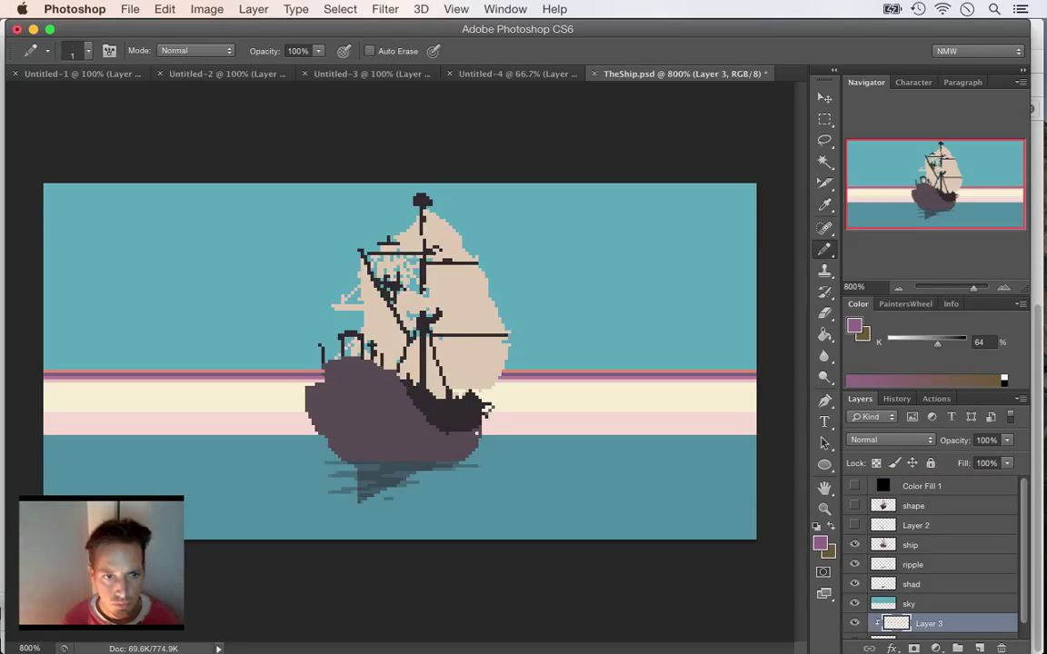
left_click_drag(45, 437, 755, 437)
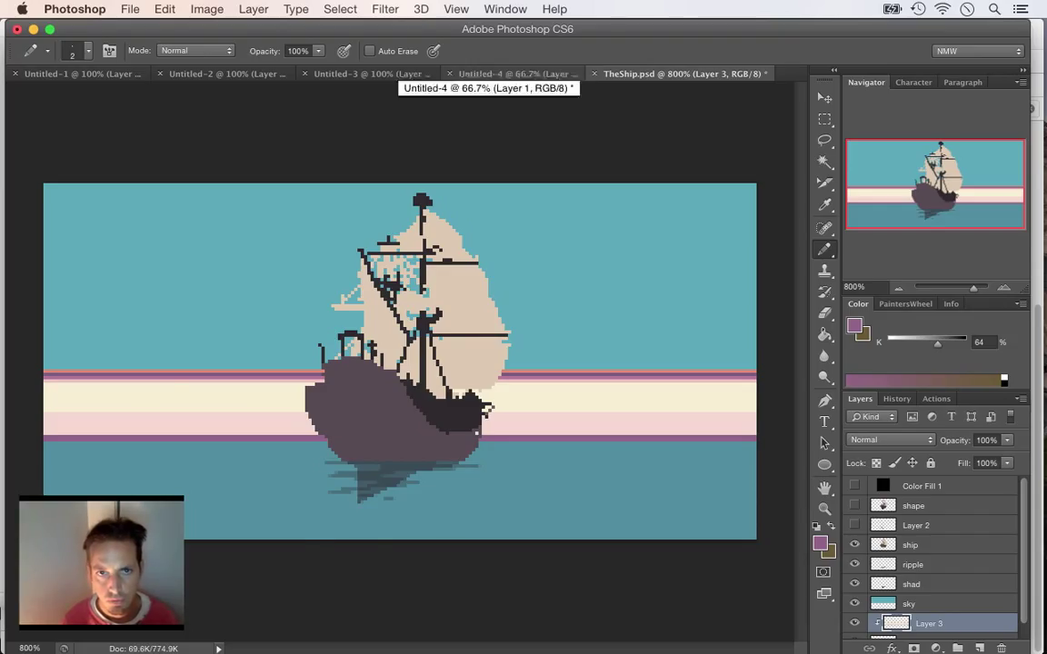
- Sample a darker violet from the water just below the sunset photo's horizon and paint a 2 px band directly under the purple one
left_click(513, 74)
key("i")
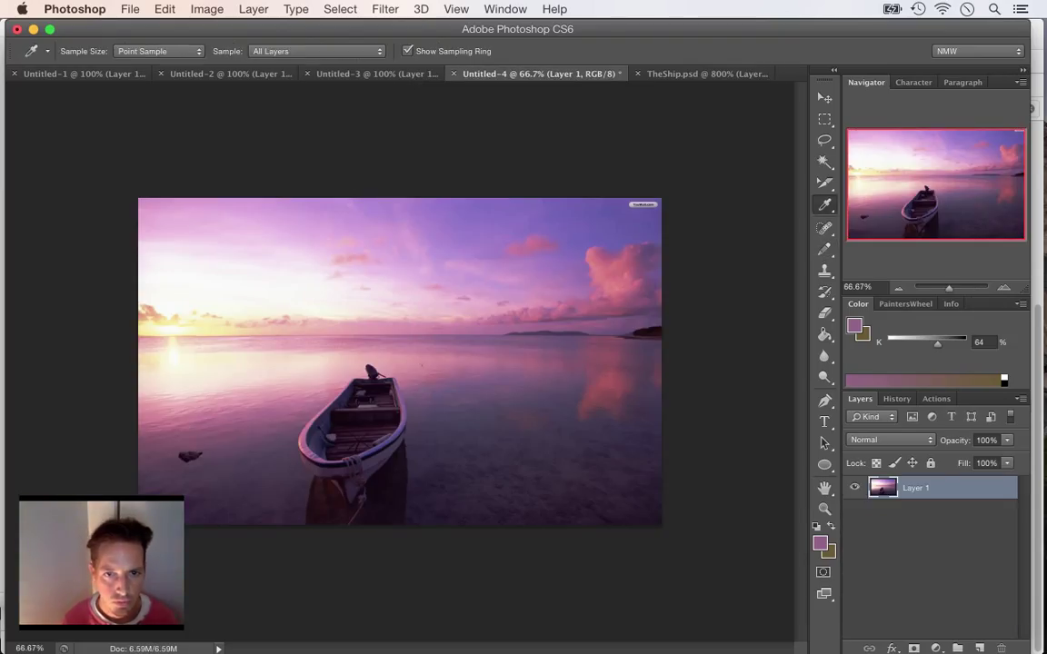
left_click(414, 355)
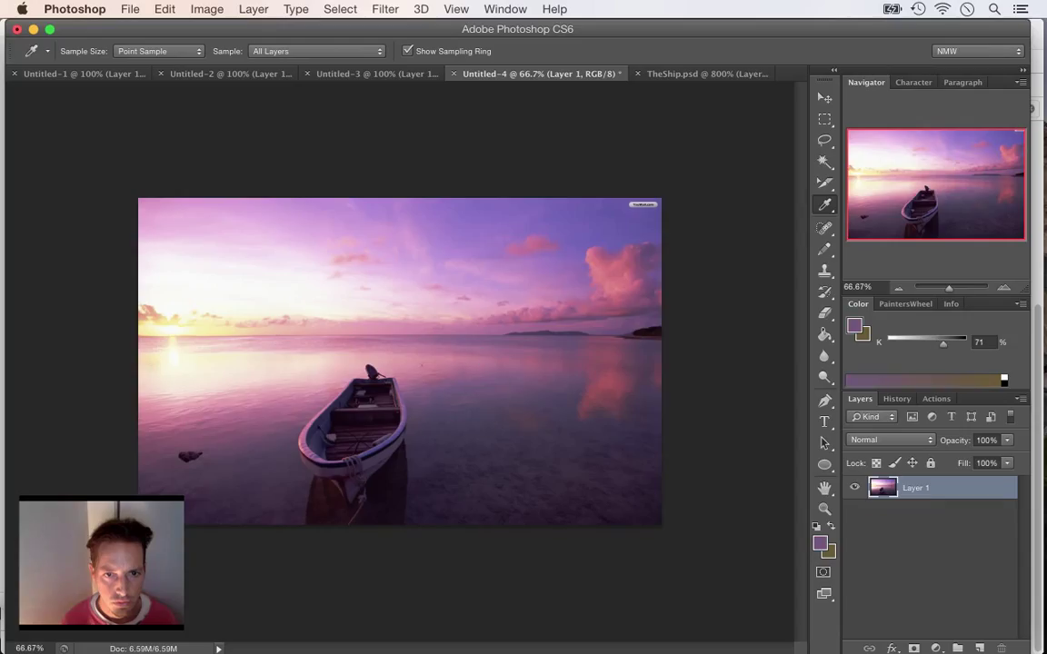
left_click(693, 74)
key("b")
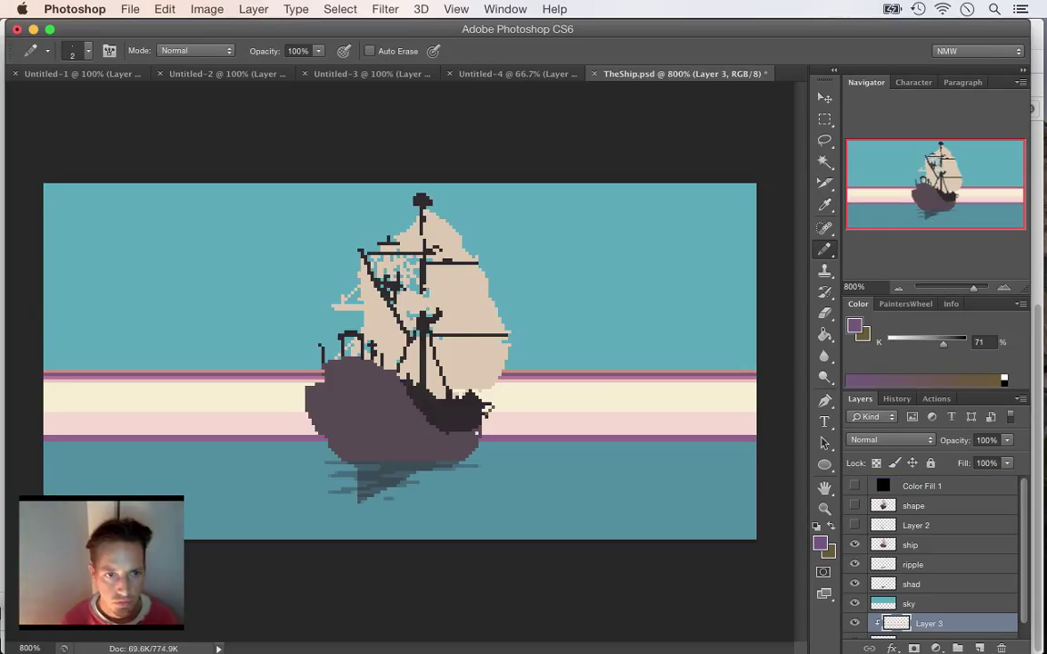
left_click(46, 447)
key("super+z")
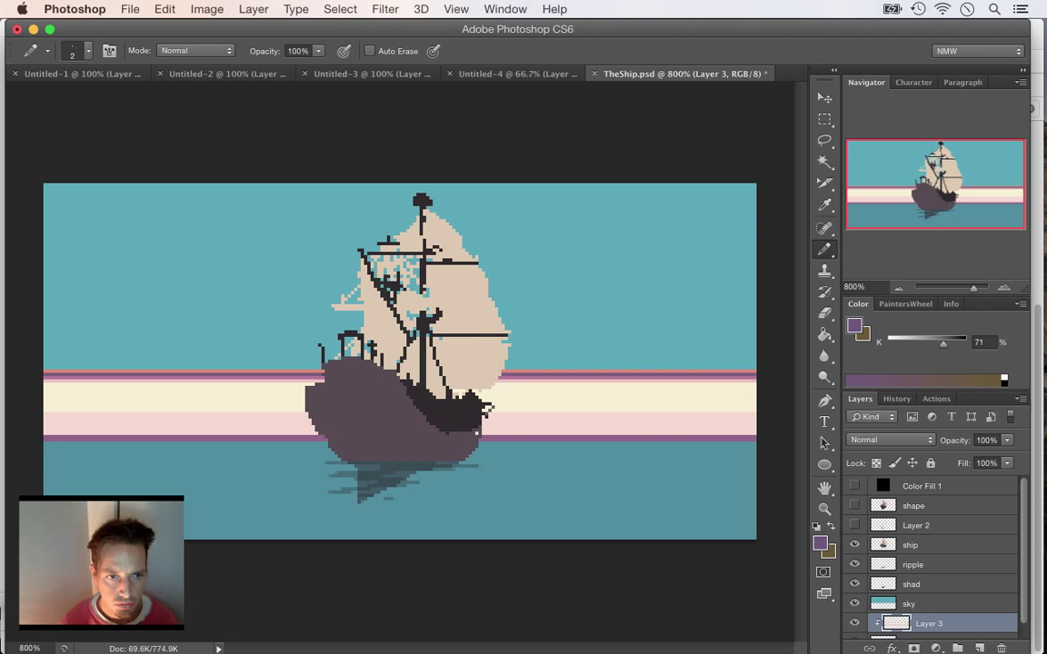
left_click_drag(45, 444, 756, 445)
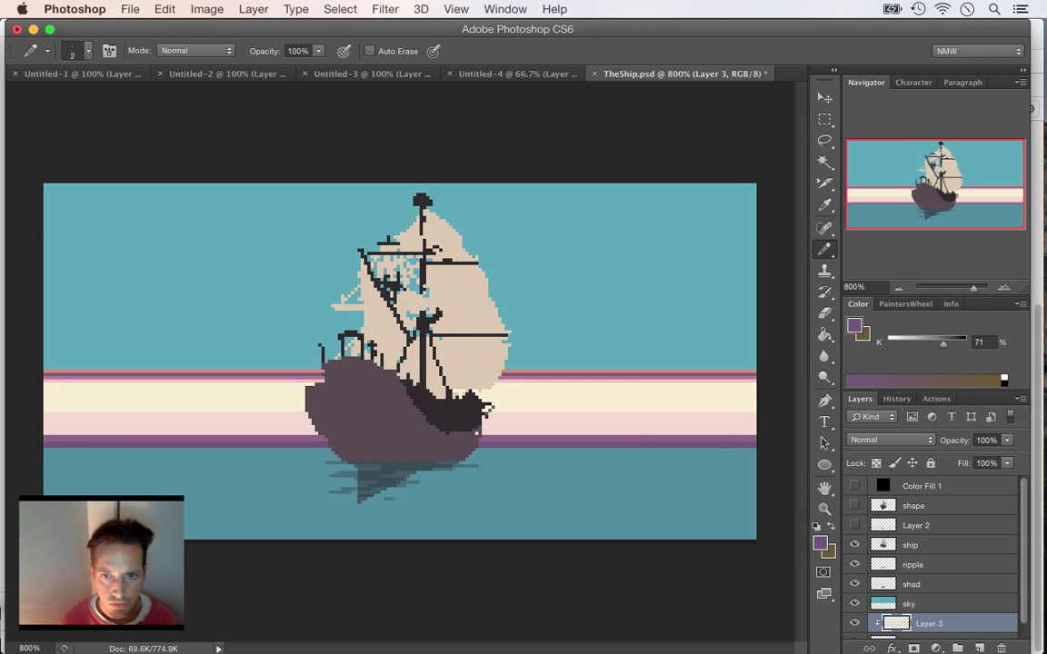
- Sample a dark indigo from the water right of the photo's boat and paint a 9 px Pencil band across the sea below the violet band
left_click(518, 73)
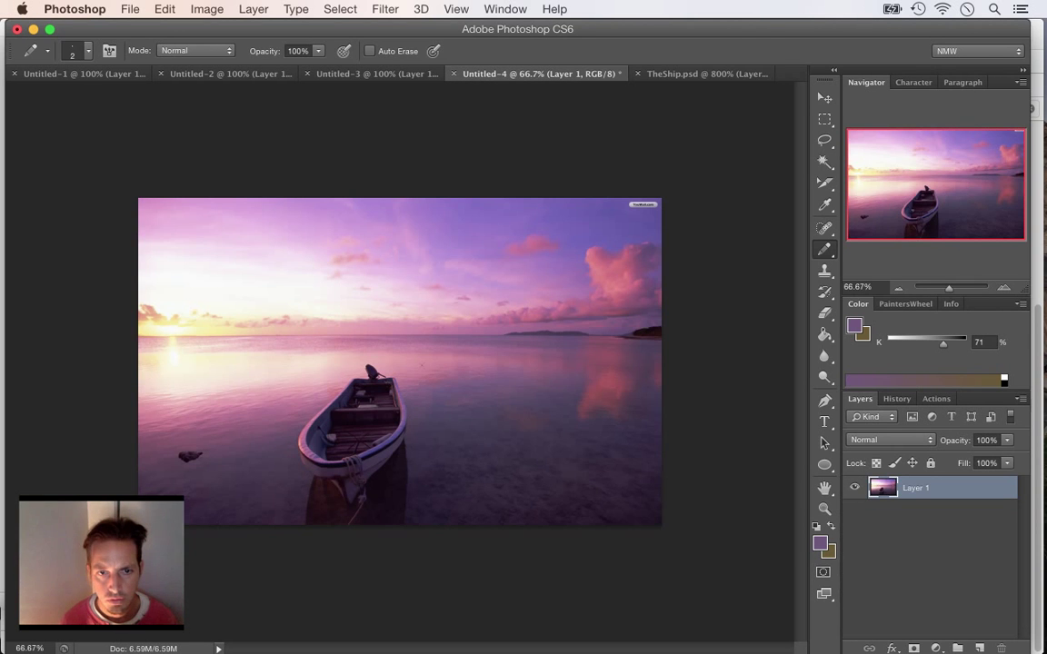
key("i")
left_click(460, 418)
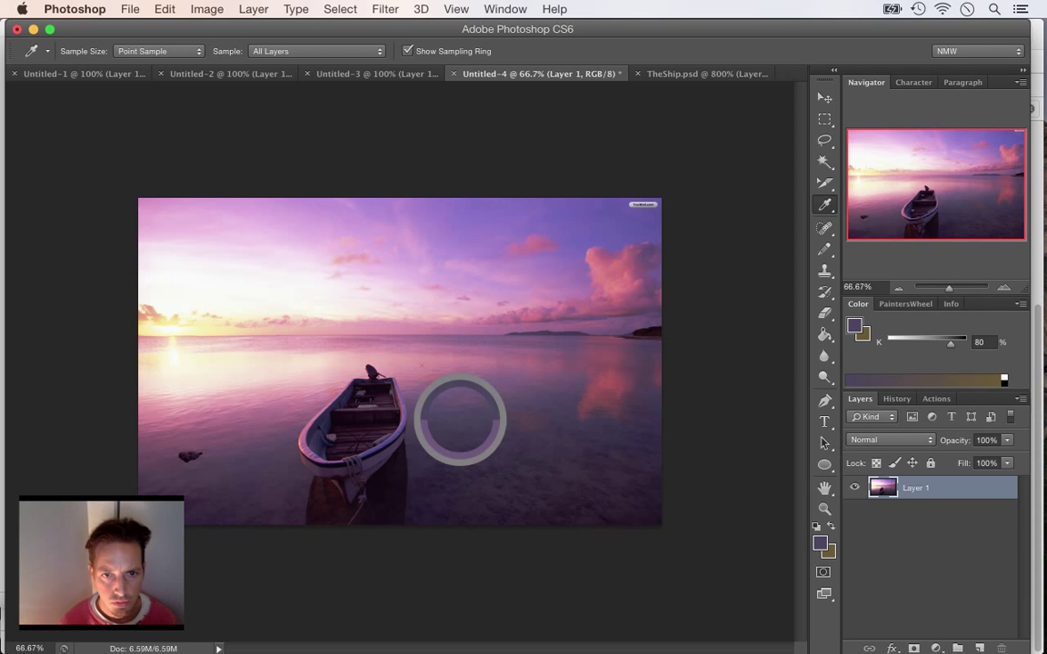
key("ctrl+Tab")
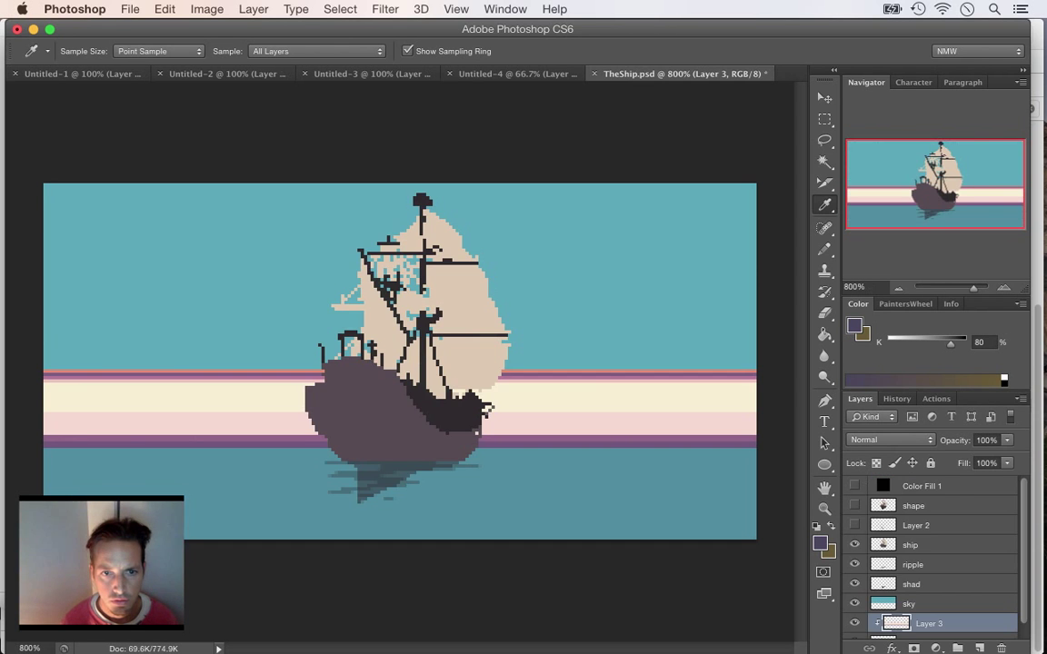
key("b")
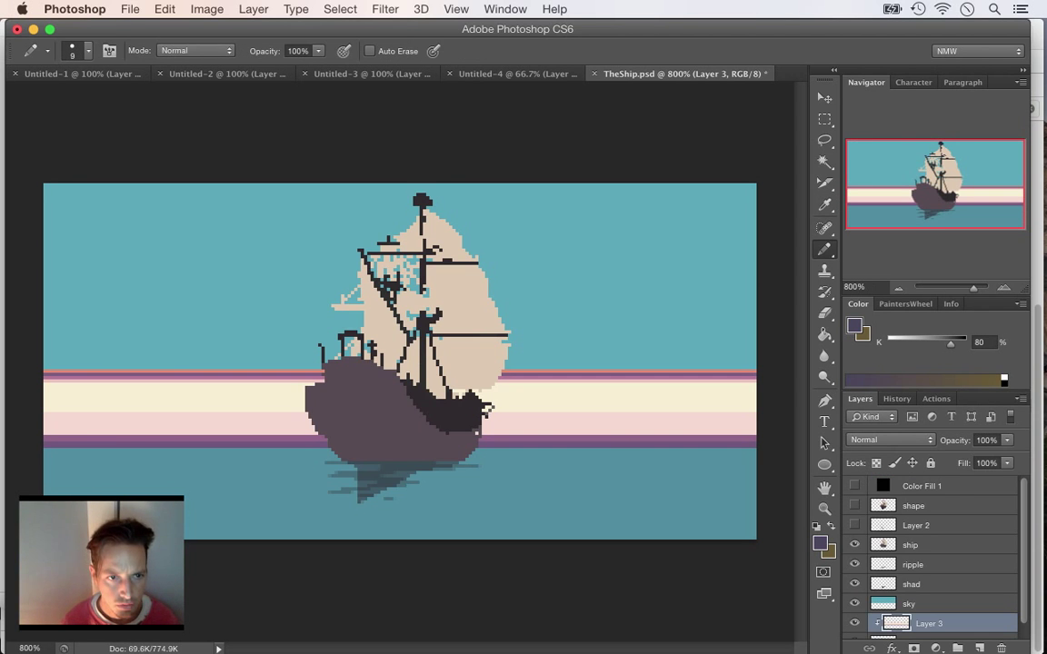
left_click_drag(44, 462, 763, 461)
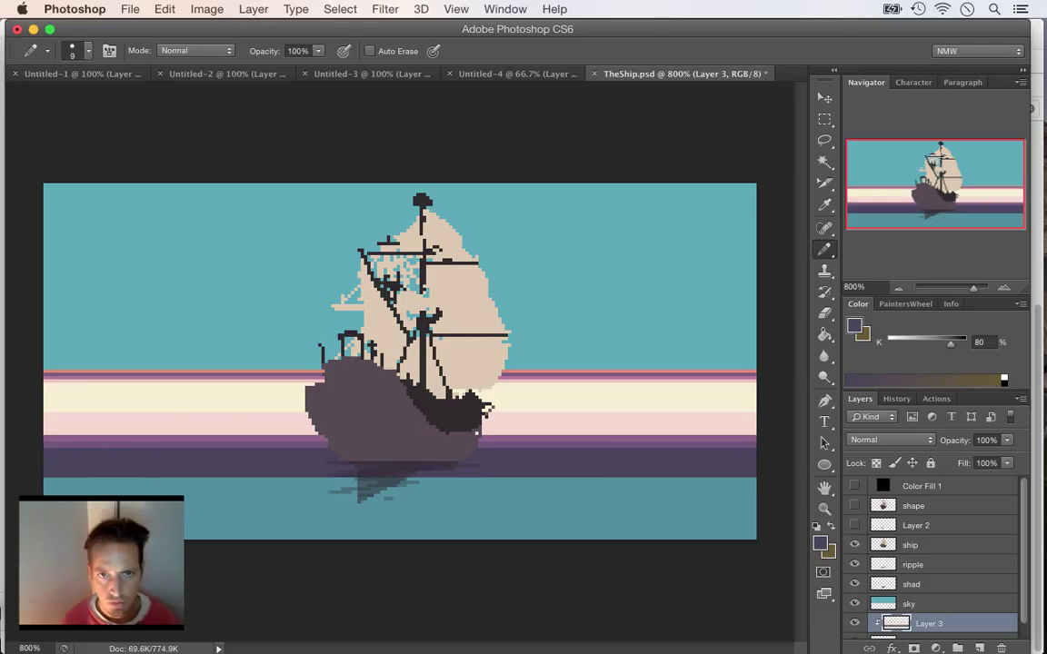
- Sample a dark plum from the sunset photo's lower-left water and paint an 8 px Pencil band across the sea below the indigo band
key("ctrl+shift+Tab")
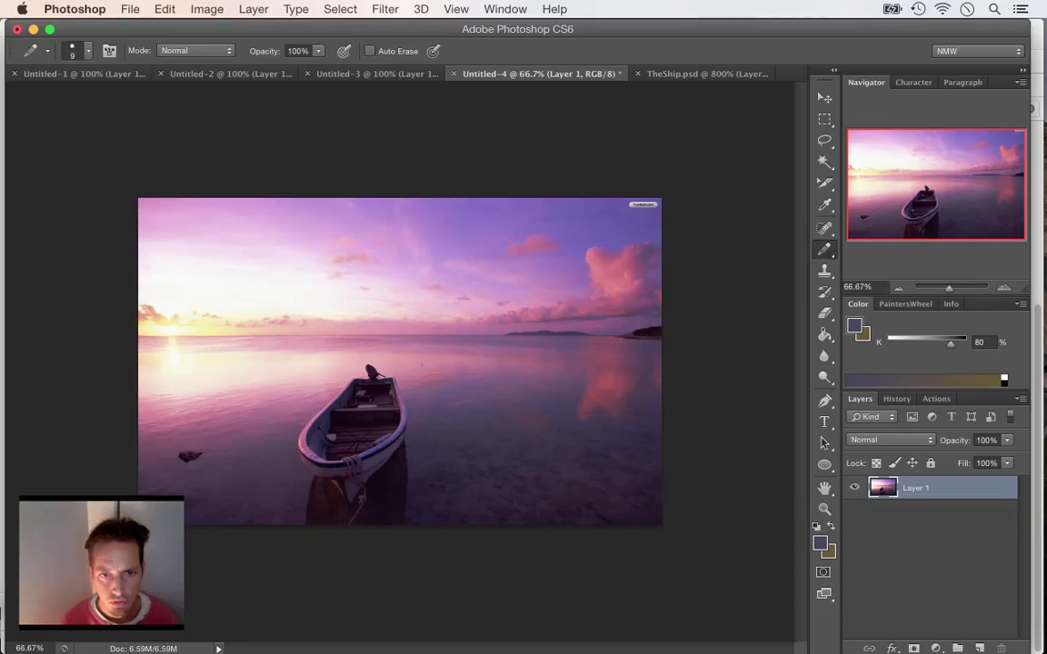
key("i")
left_click_drag(190, 488, 192, 493)
key("ctrl+Tab")
key("b")
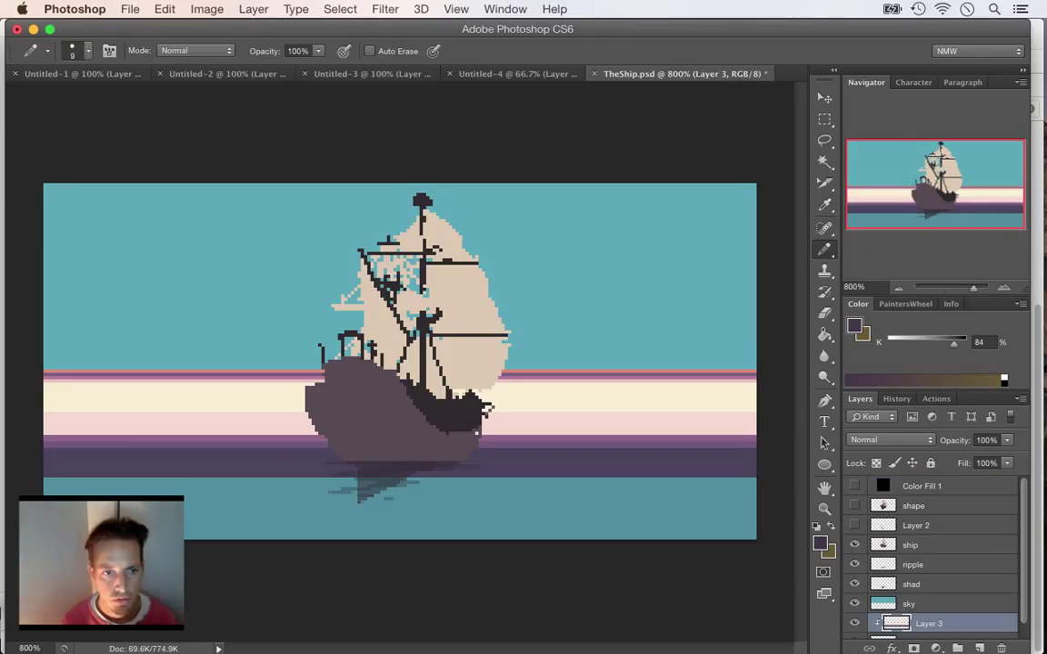
left_click(52, 484)
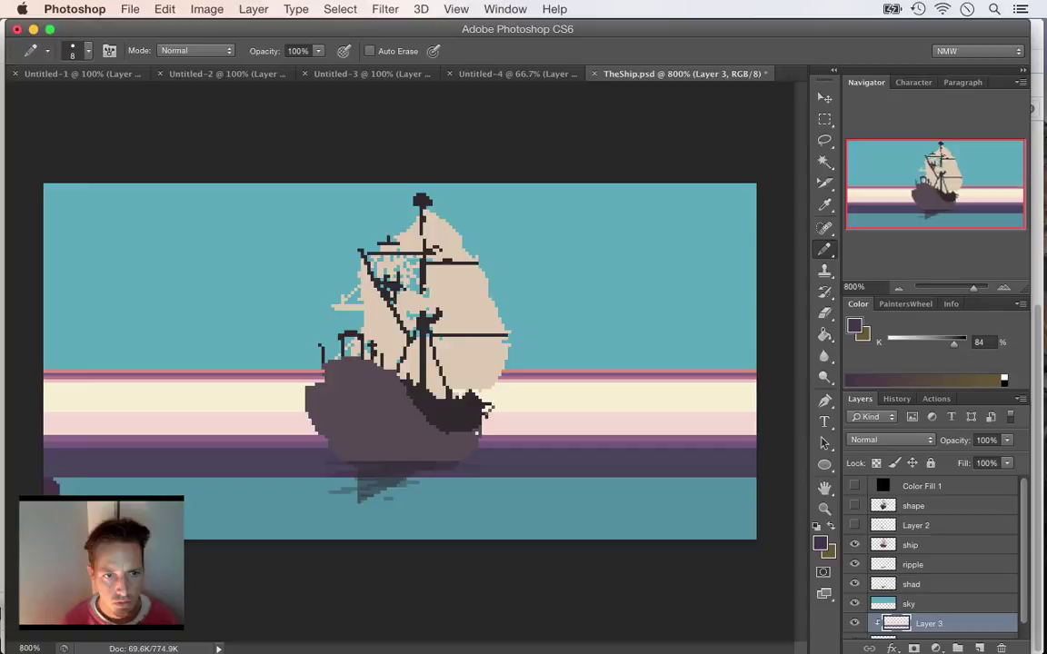
left_click_drag(53, 491, 759, 490)
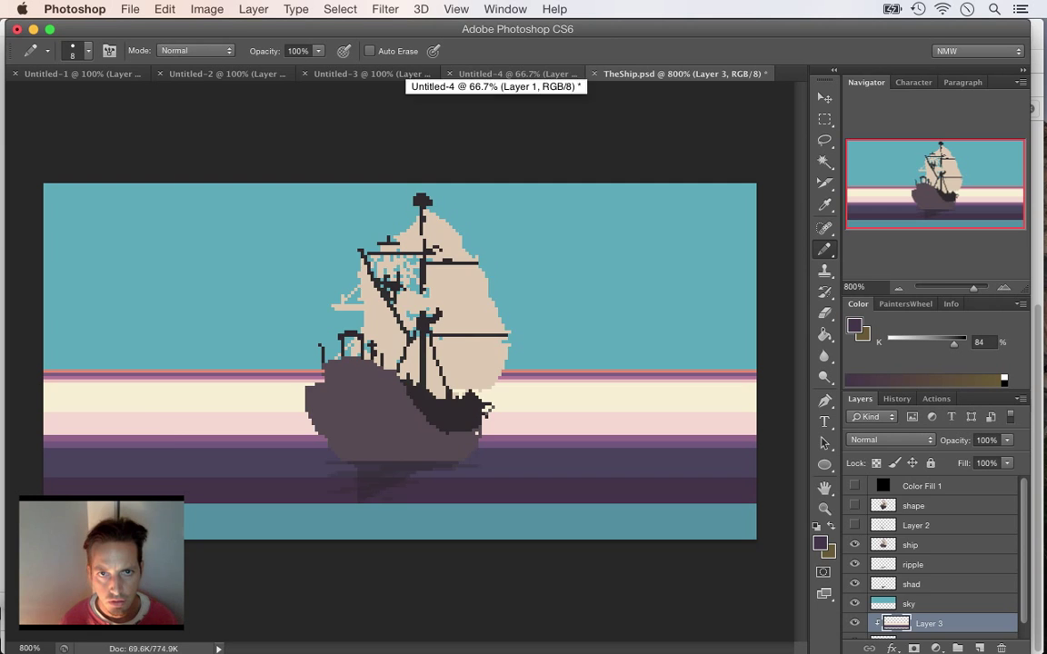
- Sample a deeper plum from the dark water left of the boat's stem and paint a 6 px Pencil band below the previous plum band
left_click(495, 74)
key("i")
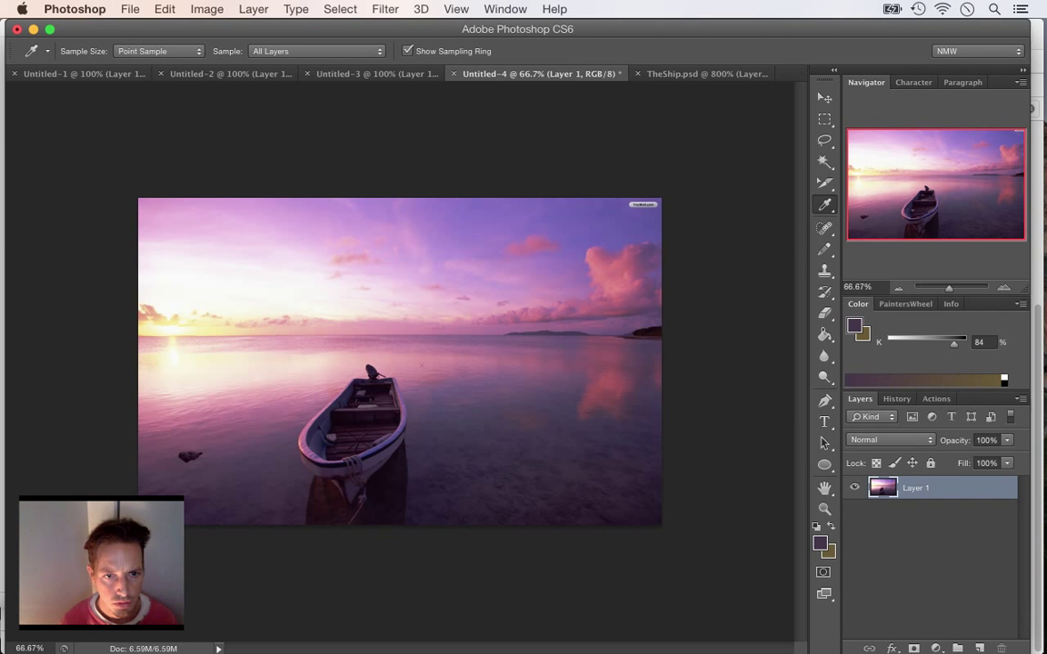
left_click(268, 486)
left_click(700, 73)
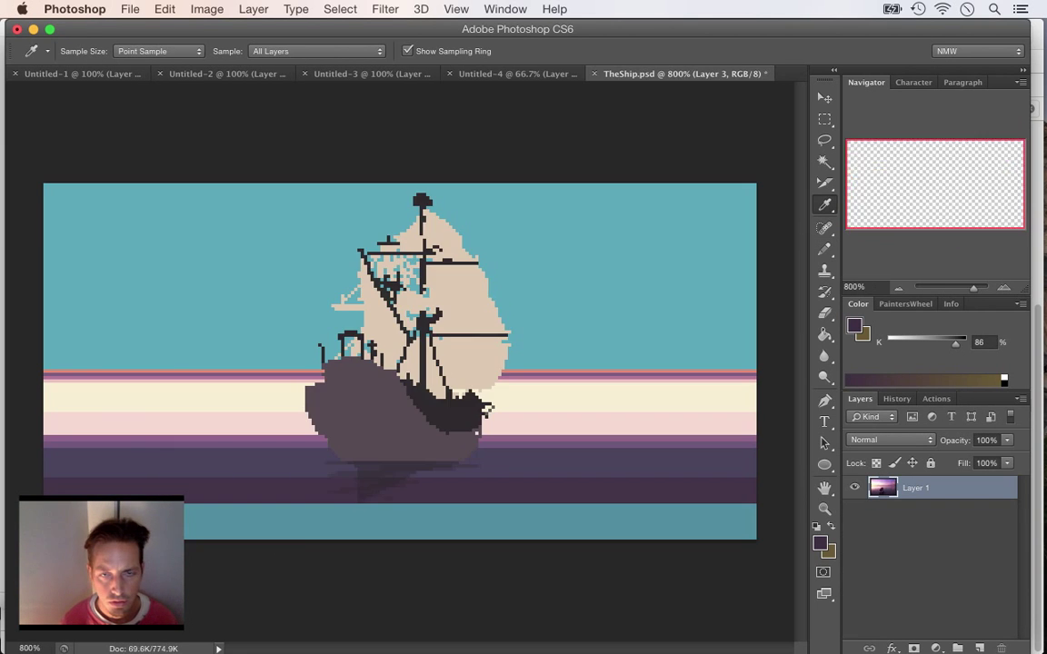
key("b")
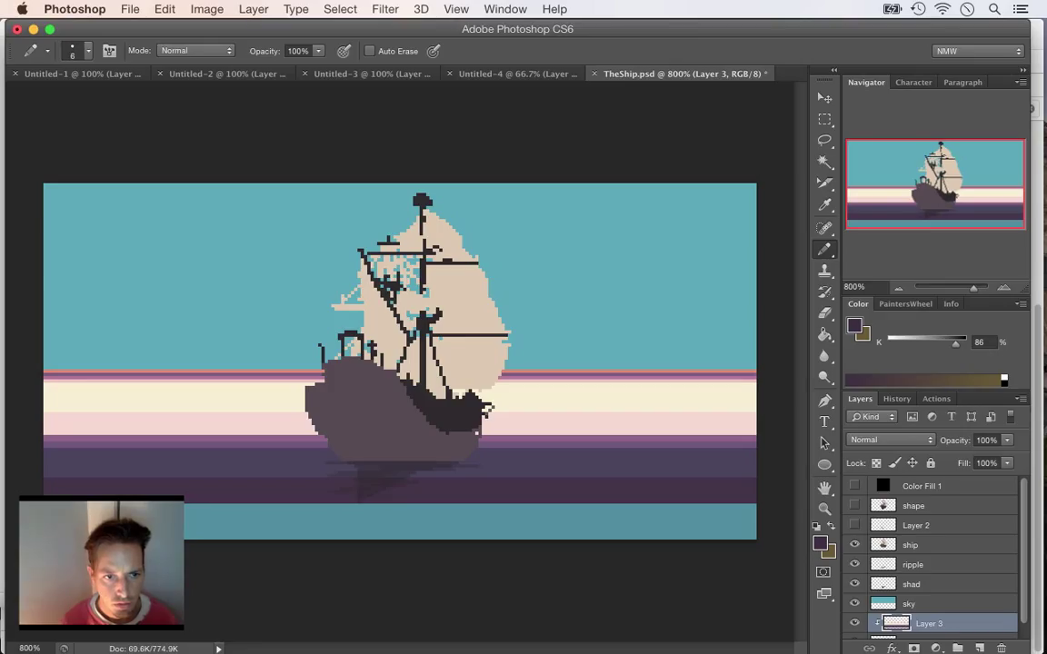
left_click_drag(40, 512, 761, 512)
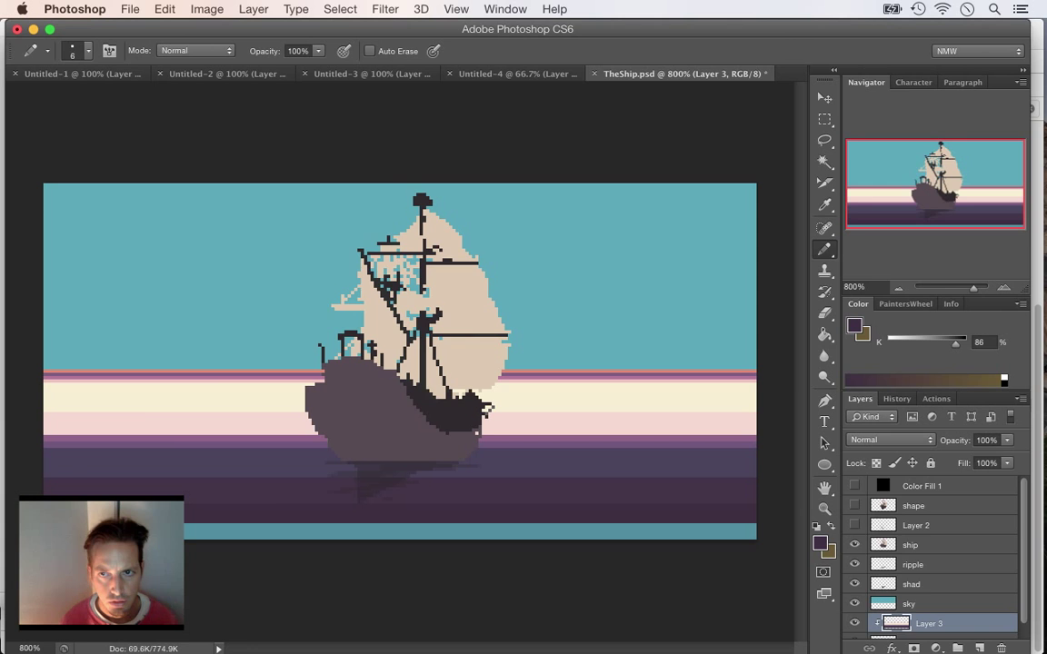
- Sample a muted purple from the sunset photo's water left of the boat and paint a 6 px Pencil band along the sea's bottom edge
left_click(517, 73)
key("i")
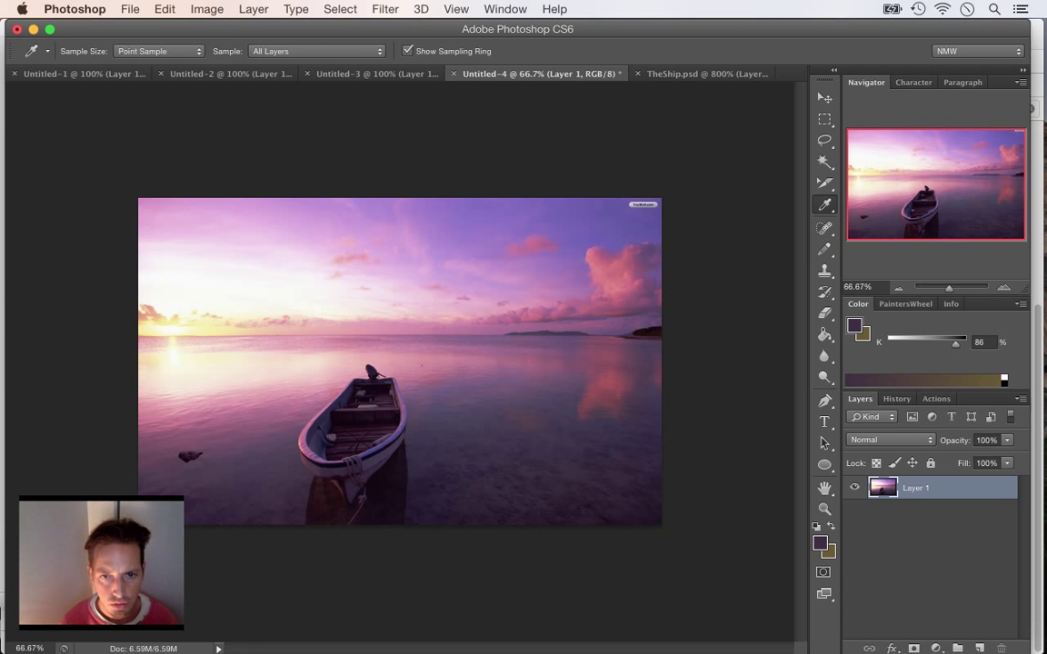
left_click_drag(239, 427, 237, 429)
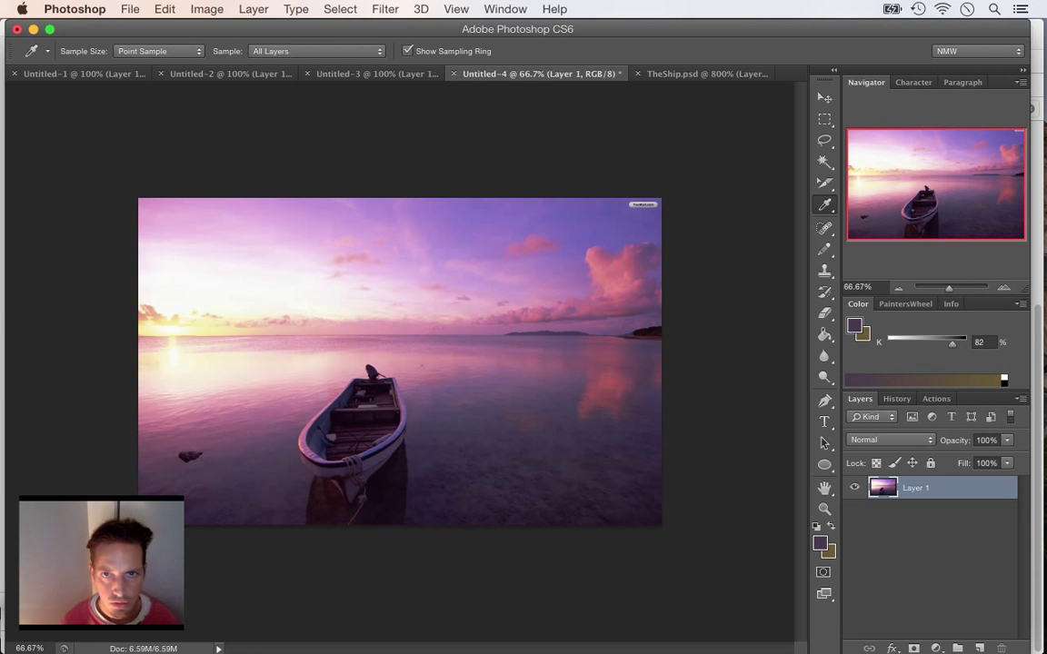
key("ctrl+Tab")
key("b")
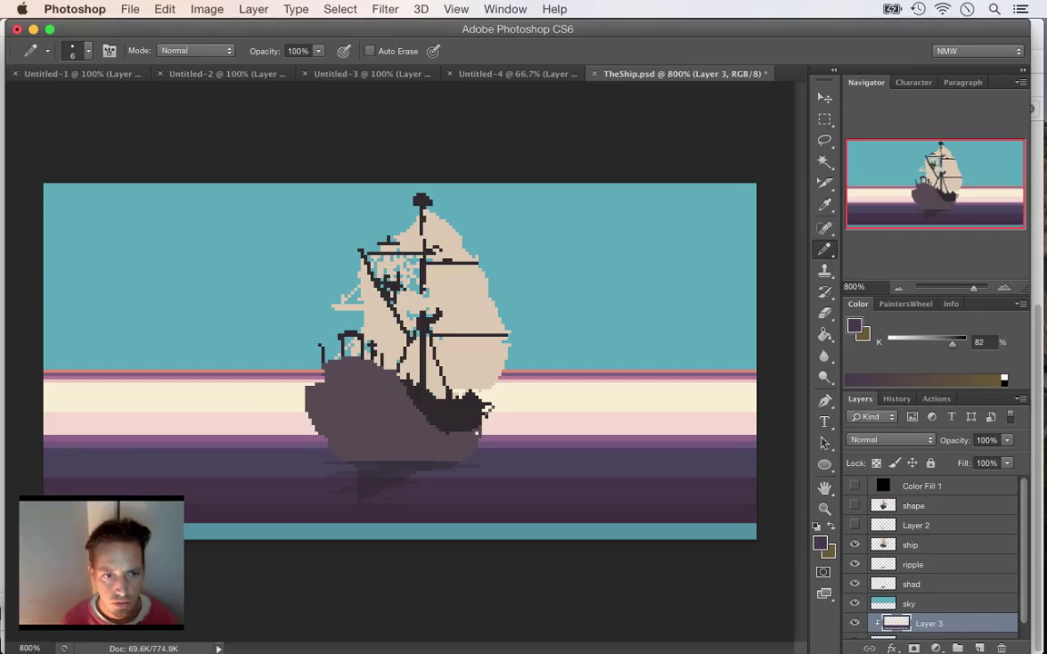
left_click_drag(45, 535, 762, 535)
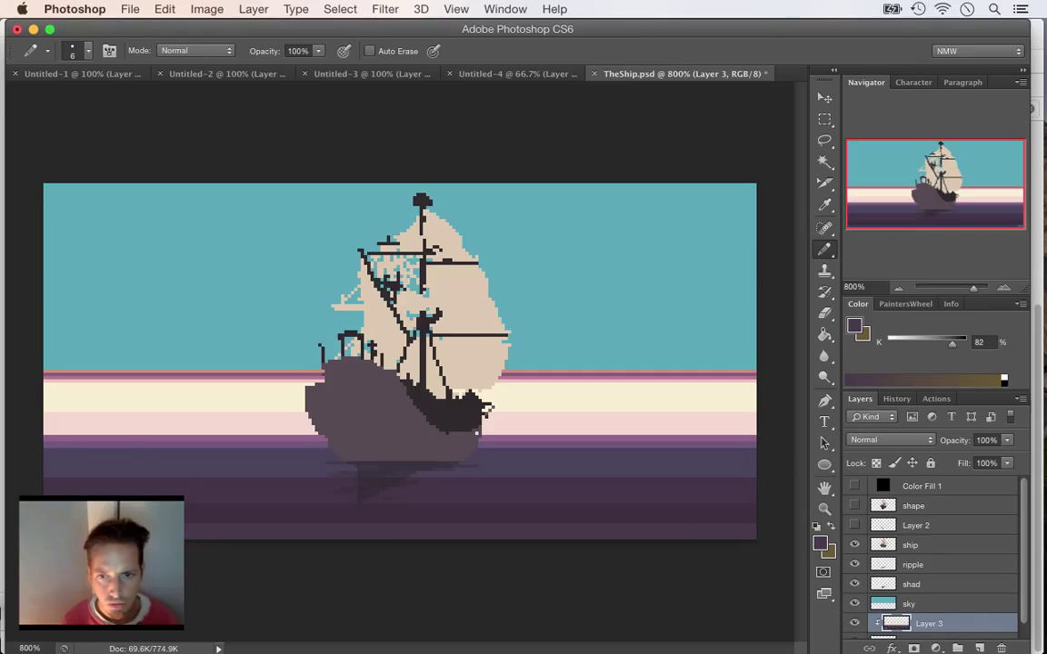
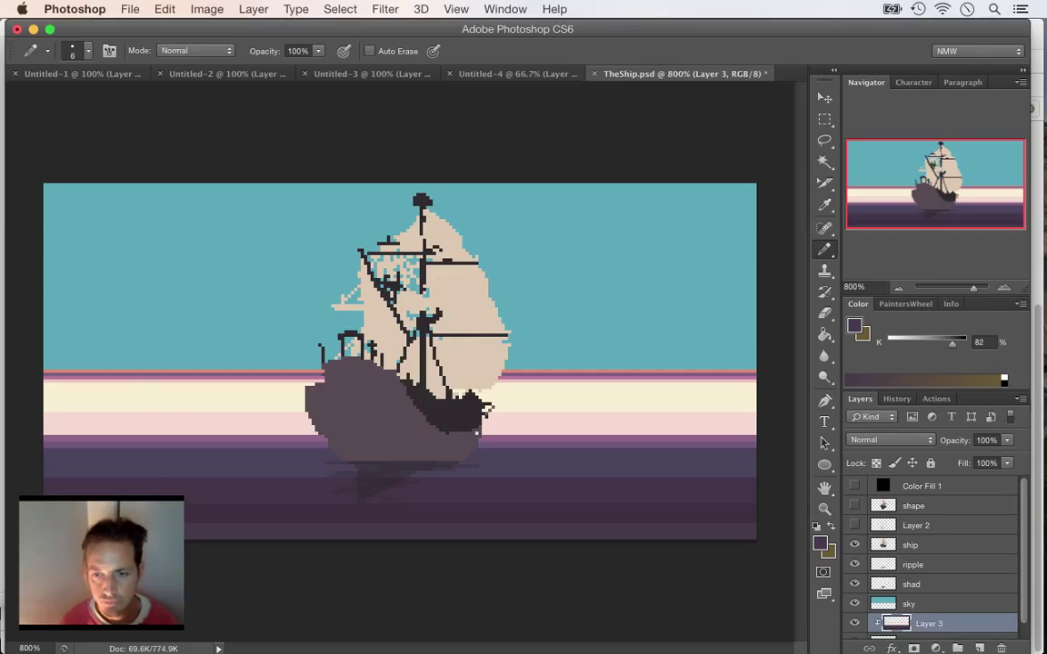
- Add a new layer above the sky layer, clip it to the sky, and save the file
left_click(913, 604)
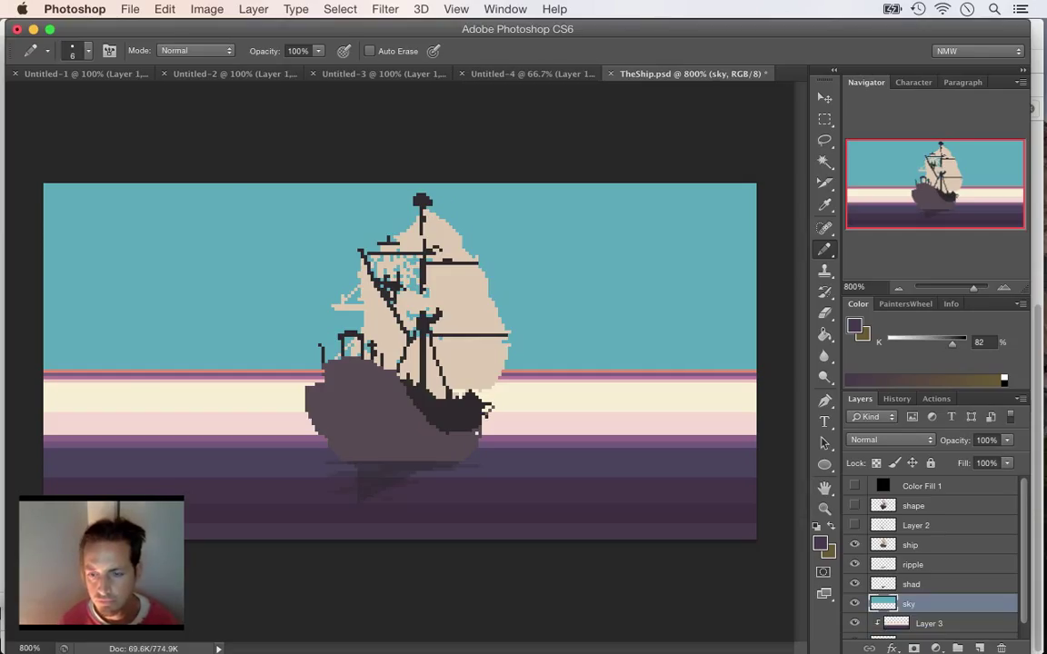
left_click(979, 647)
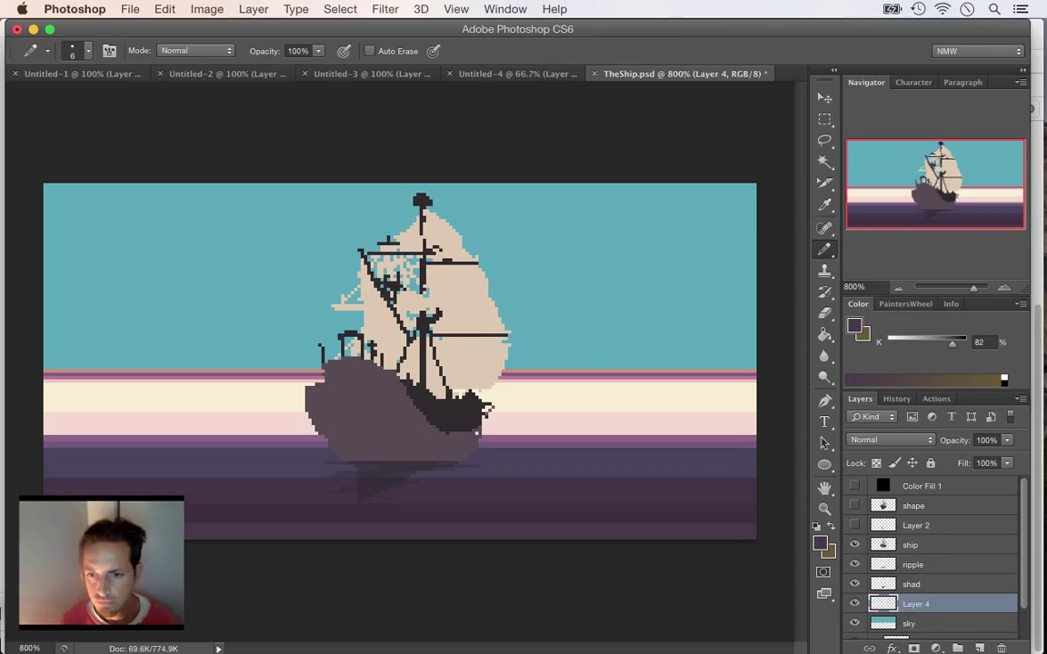
key("alt+super+g")
key("super+s")
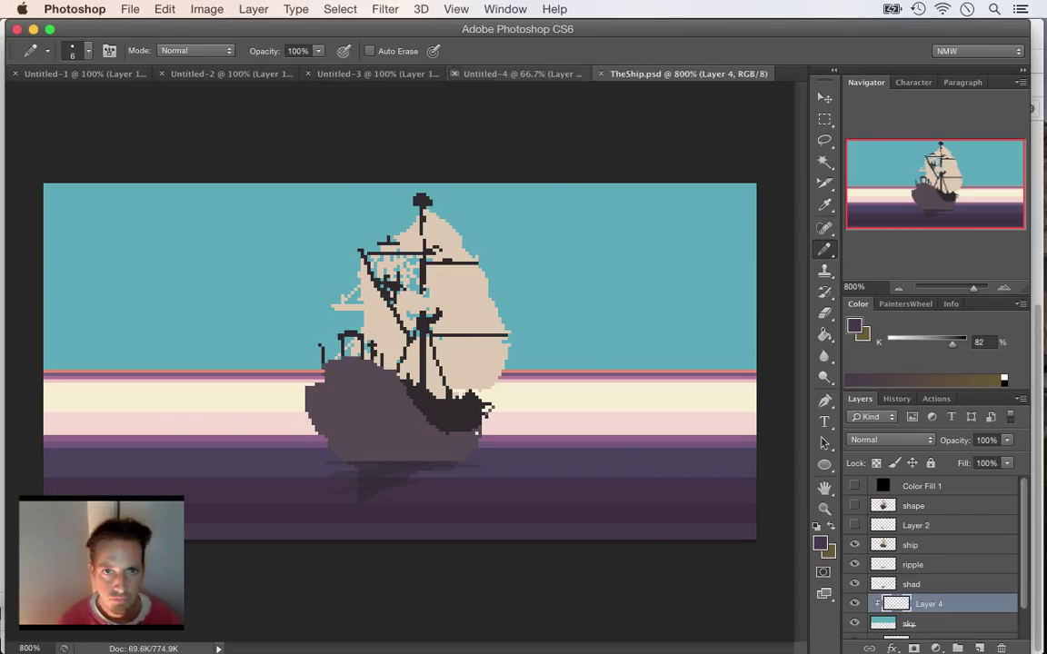
- Sample a strong pink from the sunset photo's sky and paint a 4 px Pencil band across the sky just above the horizon
key("ctrl+shift+Tab")
key("i")
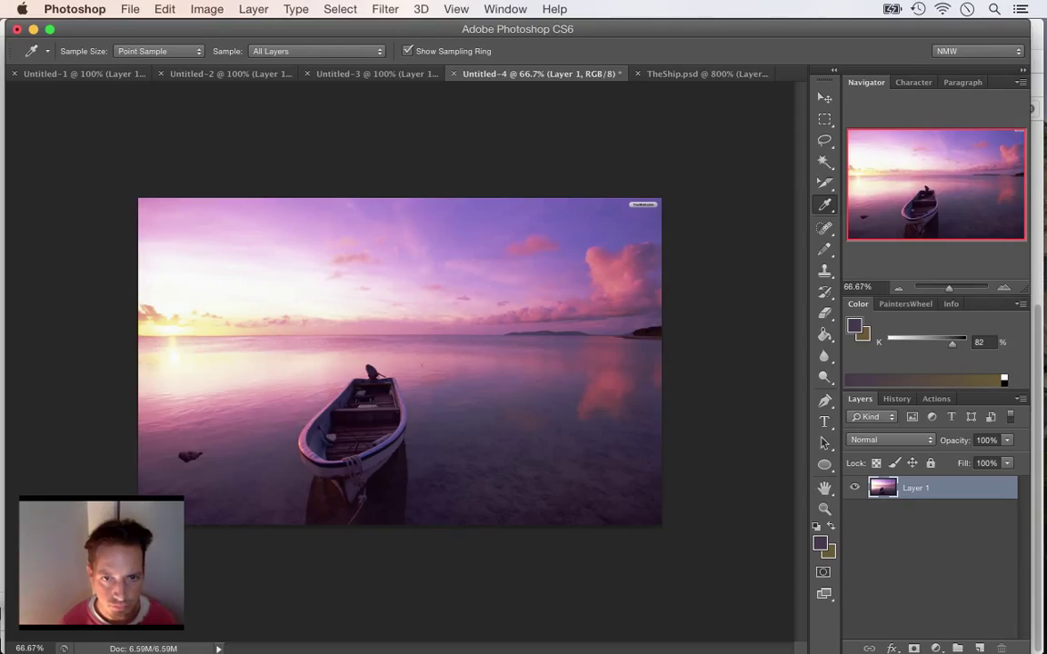
left_click(384, 297)
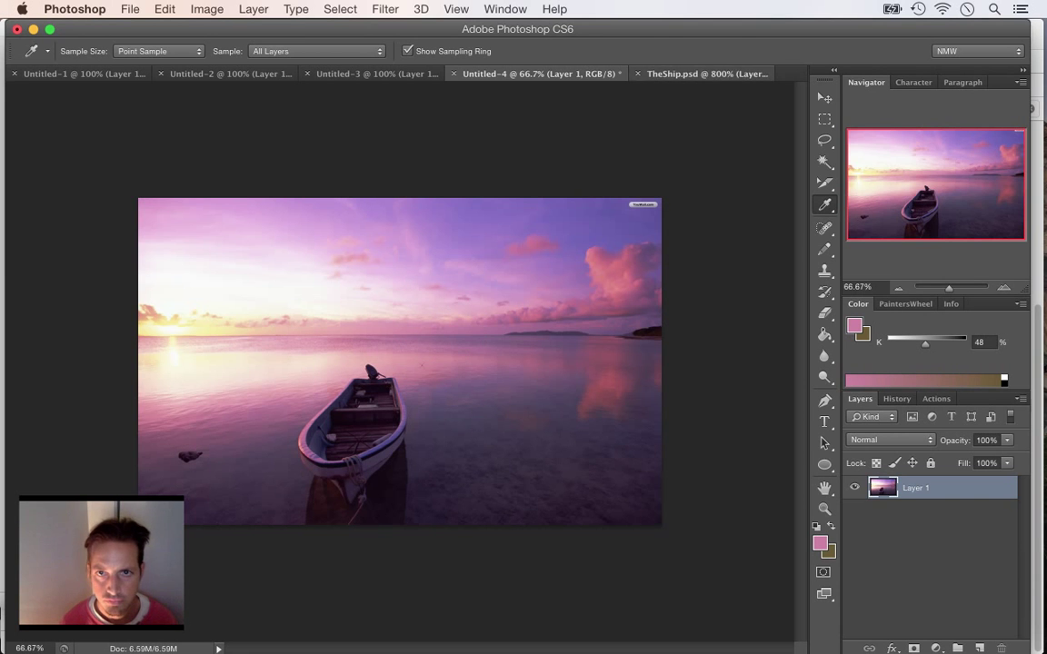
key("ctrl+Tab")
key("ctrl+shift+Tab")
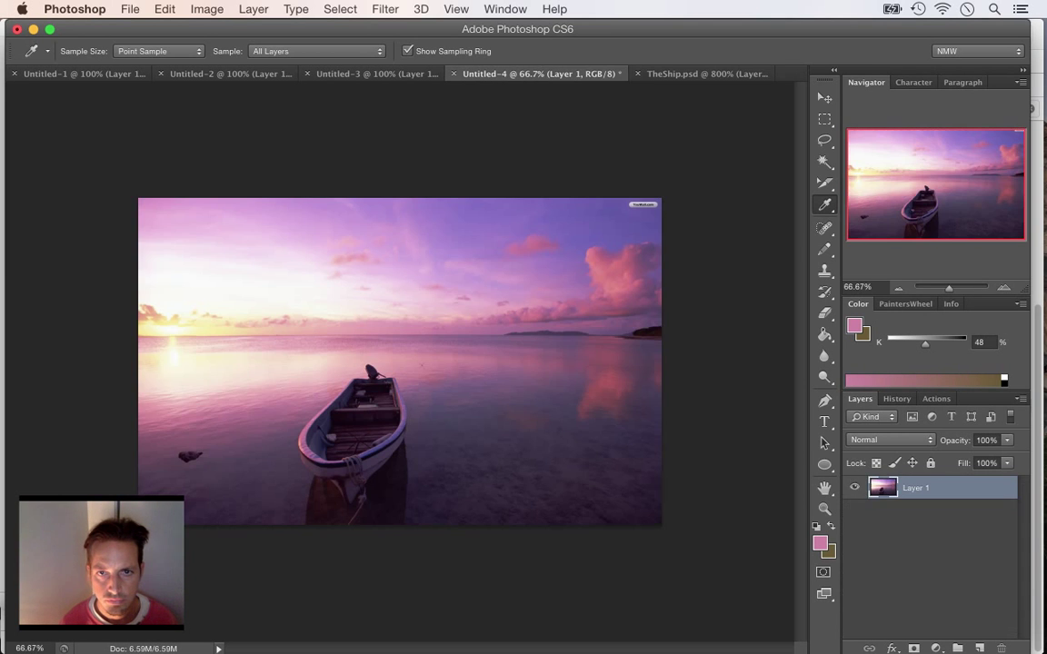
key("ctrl+Tab")
key("b")
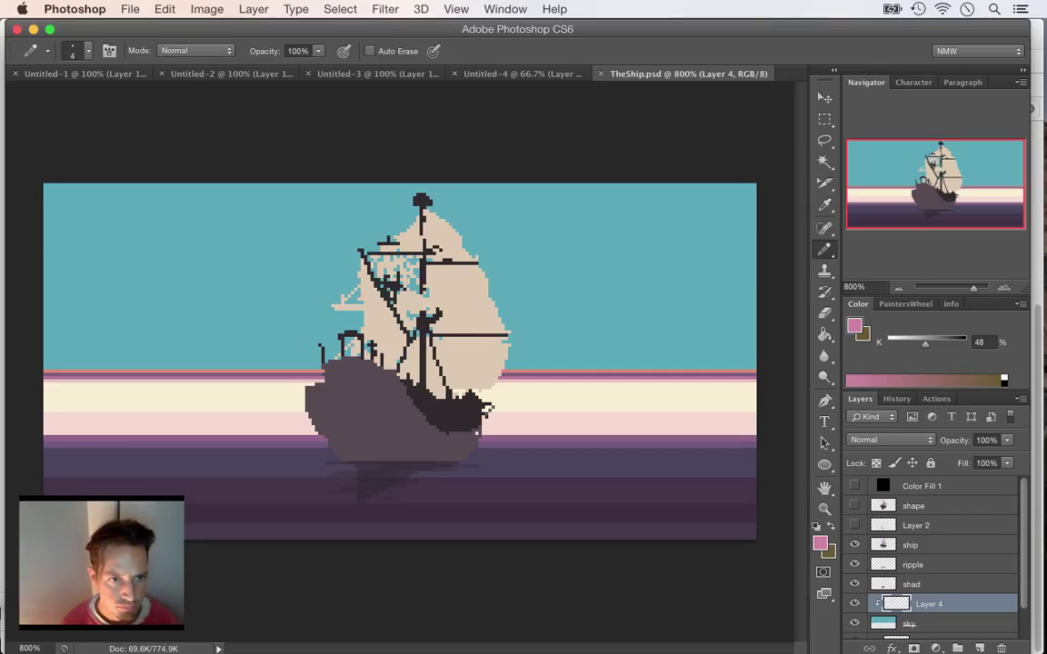
left_click(50, 363)
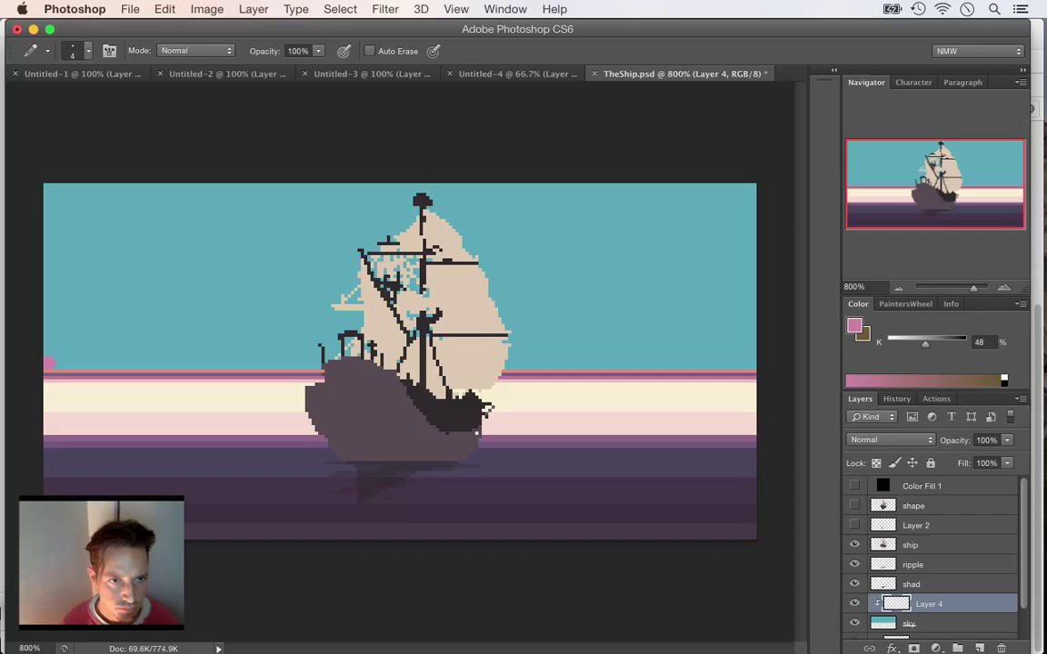
left_click(752, 364, "shift")
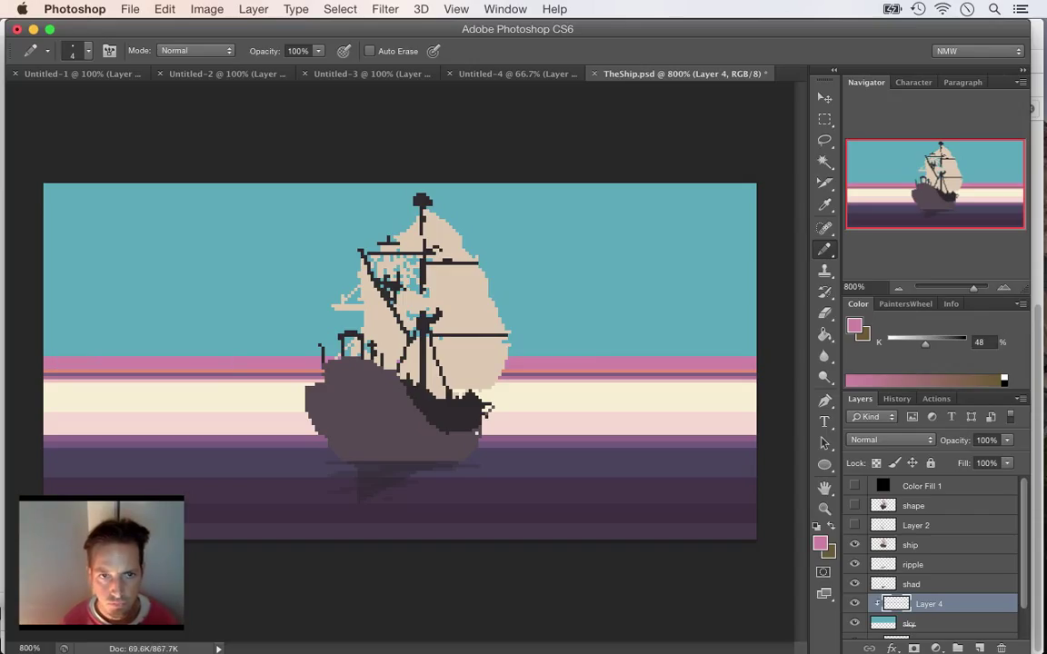
- Sample a lighter pink from the sky just above the photo's horizon and paint a 3 px Pencil band above the strong pink band
left_click(517, 73)
key("i")
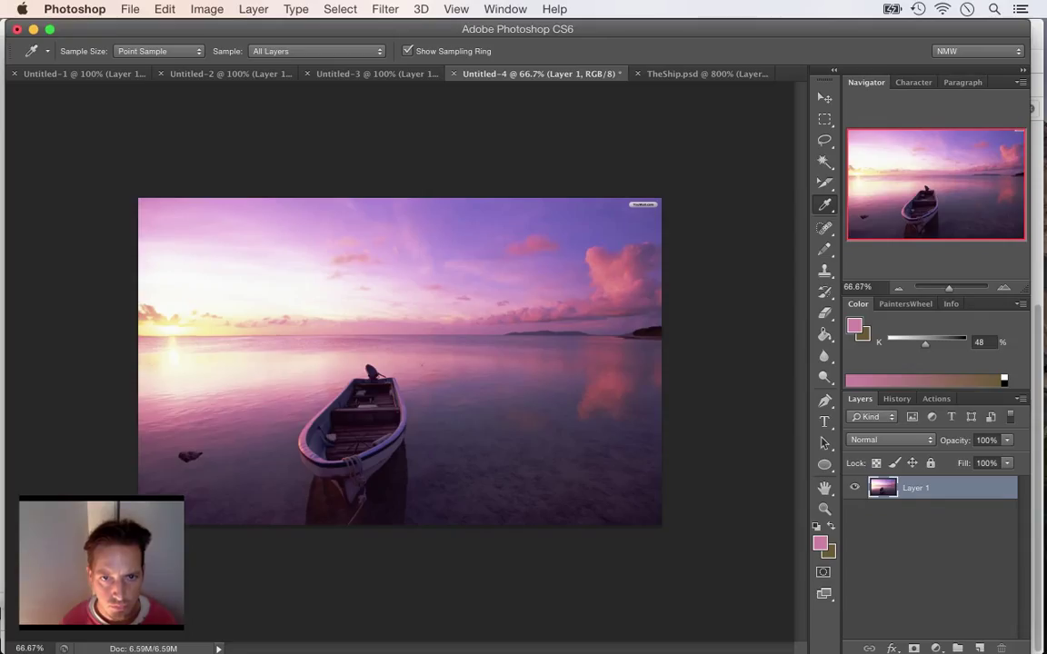
left_click_drag(437, 315, 438, 317)
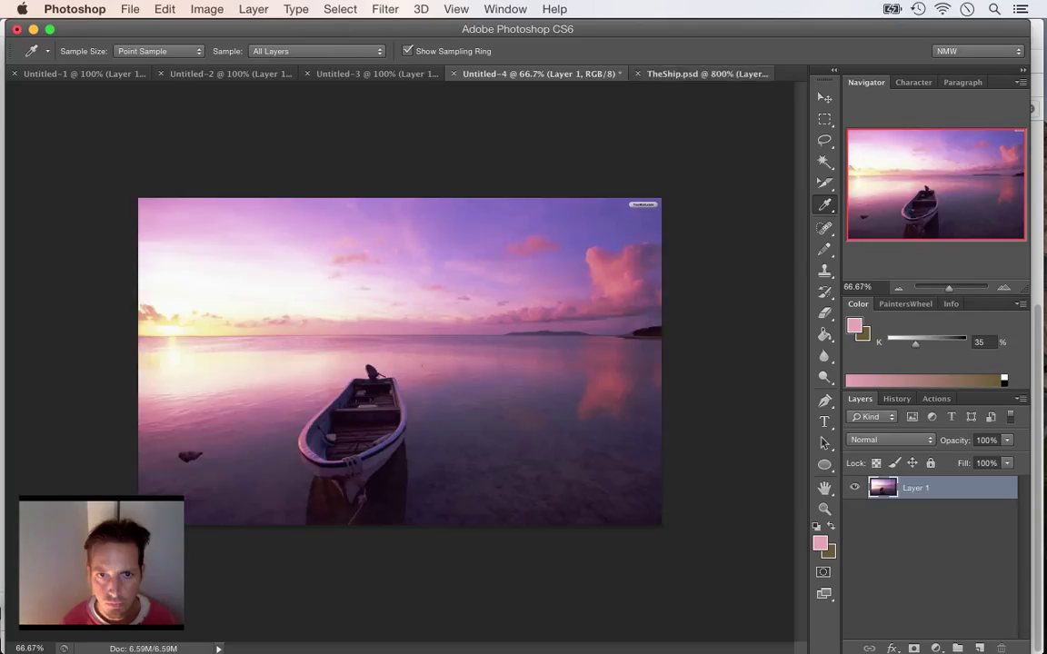
key("ctrl+Tab")
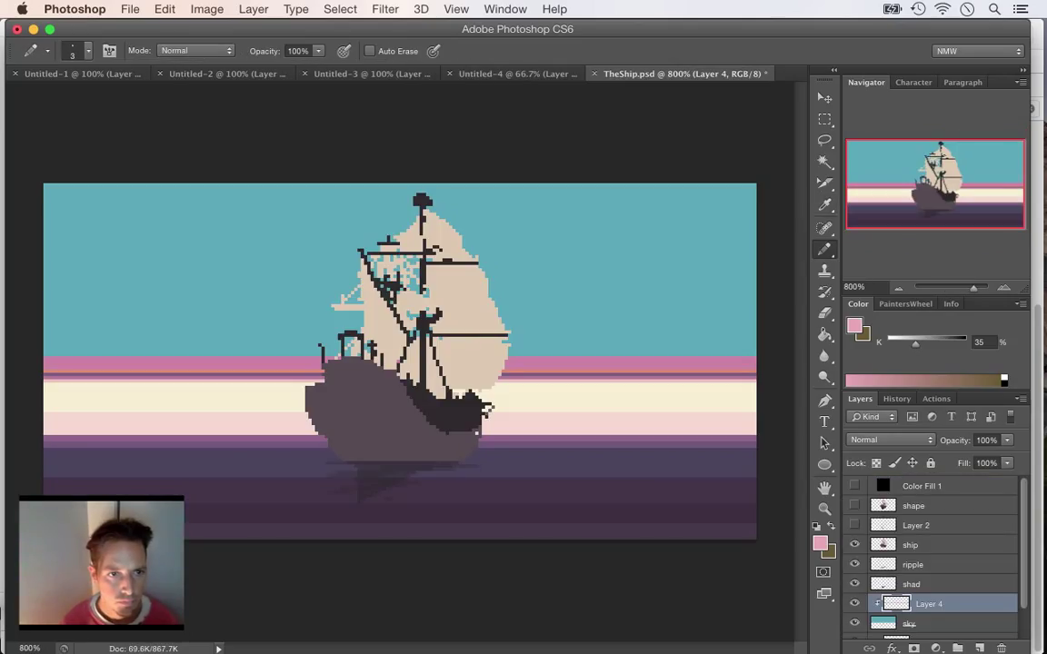
left_click(48, 348)
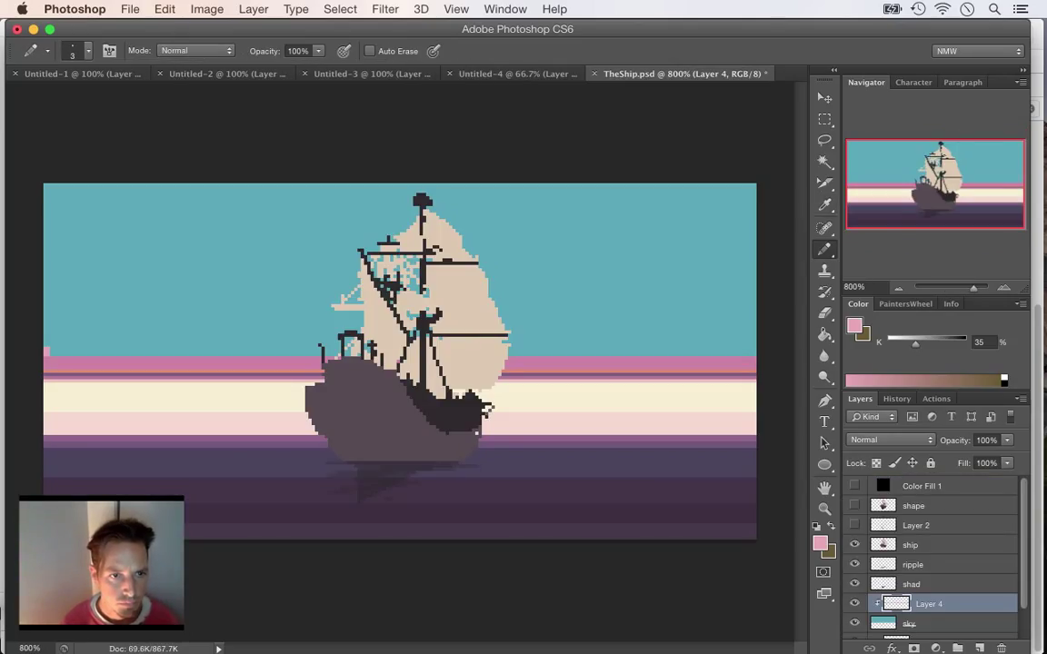
left_click_drag(48, 350, 758, 351)
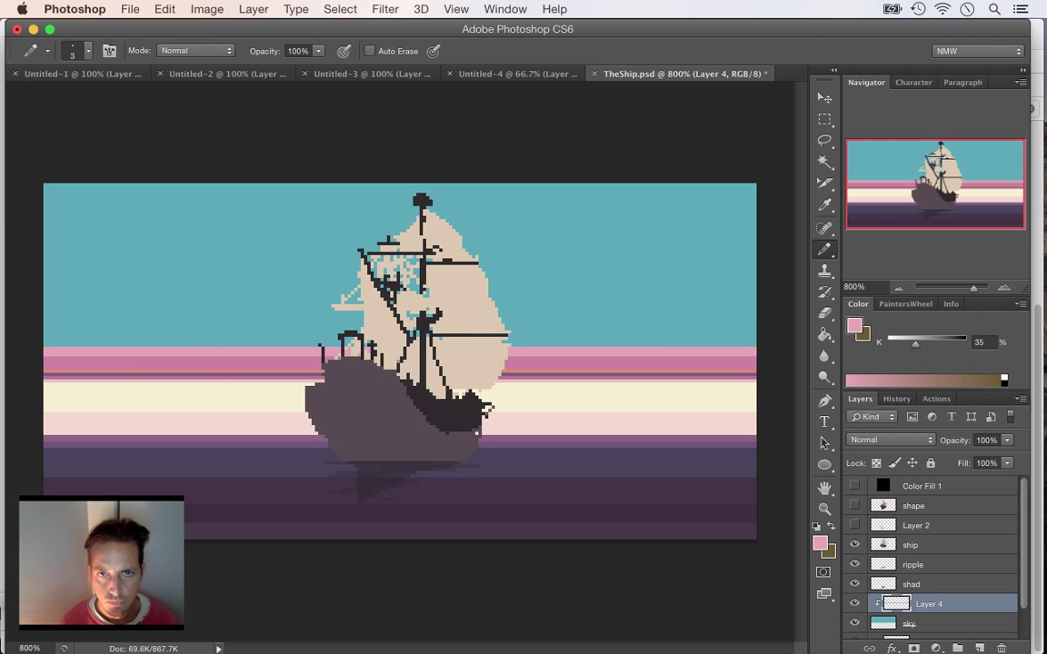
- Try a 2 px band in another pink sampled near the photo's horizon above the light pink band, then undo it
left_click(516, 75)
key("i")
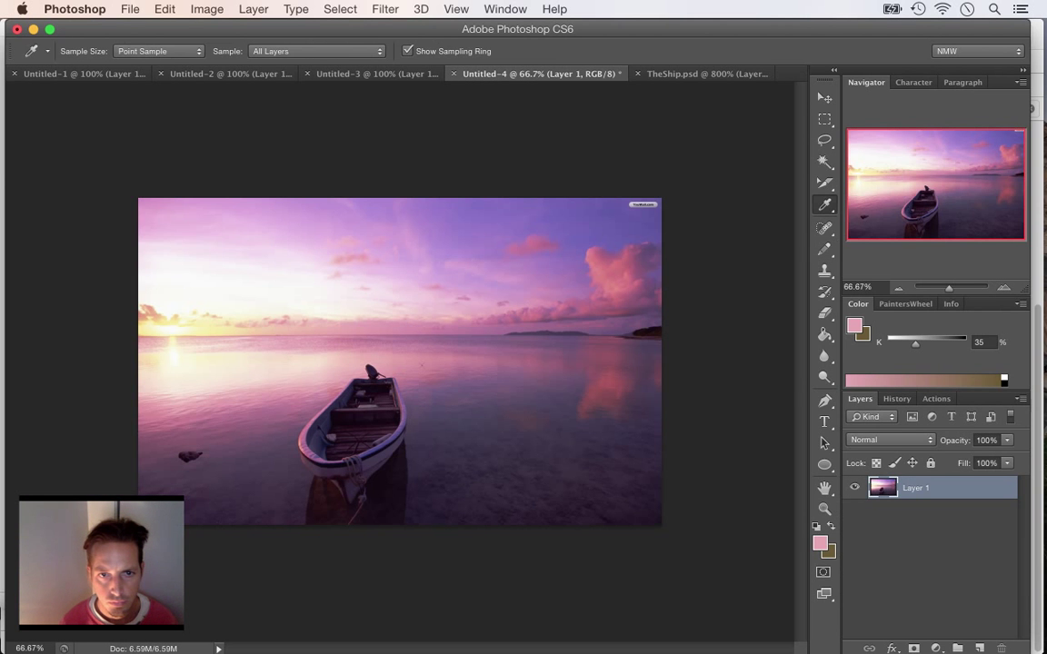
left_click_drag(407, 289, 442, 317)
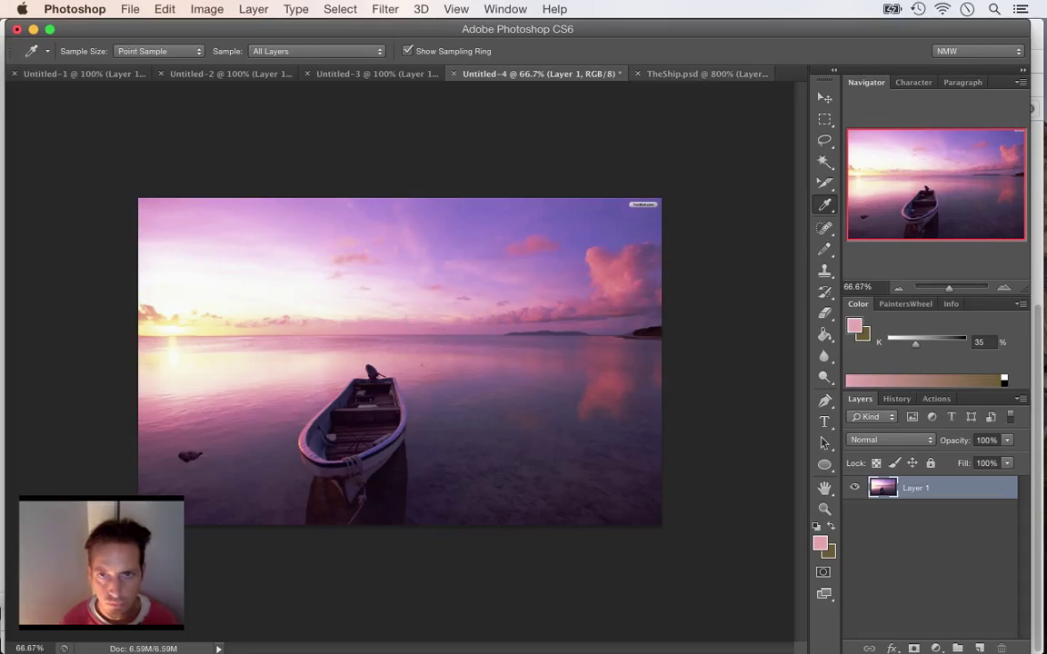
left_click(707, 74)
key("b")
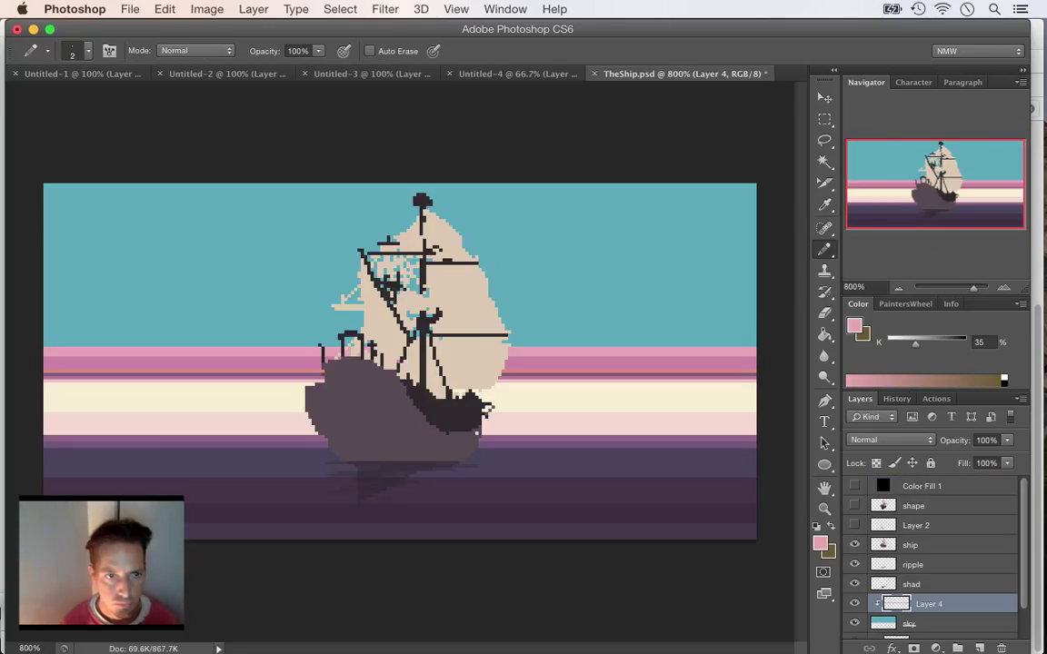
left_click_drag(45, 344, 550, 345)
key("super+z")
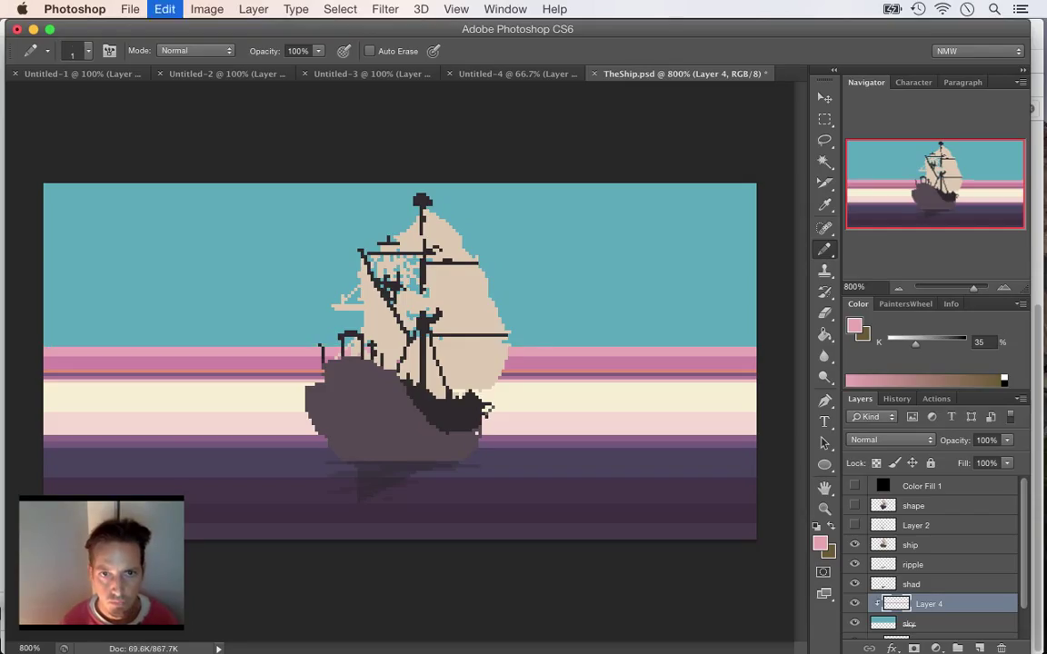
- Sample a pale cream from the bright sky above the photo's horizon and paint a 2 px Pencil band above the light pink band
key("ctrl+Tab")
key("i")
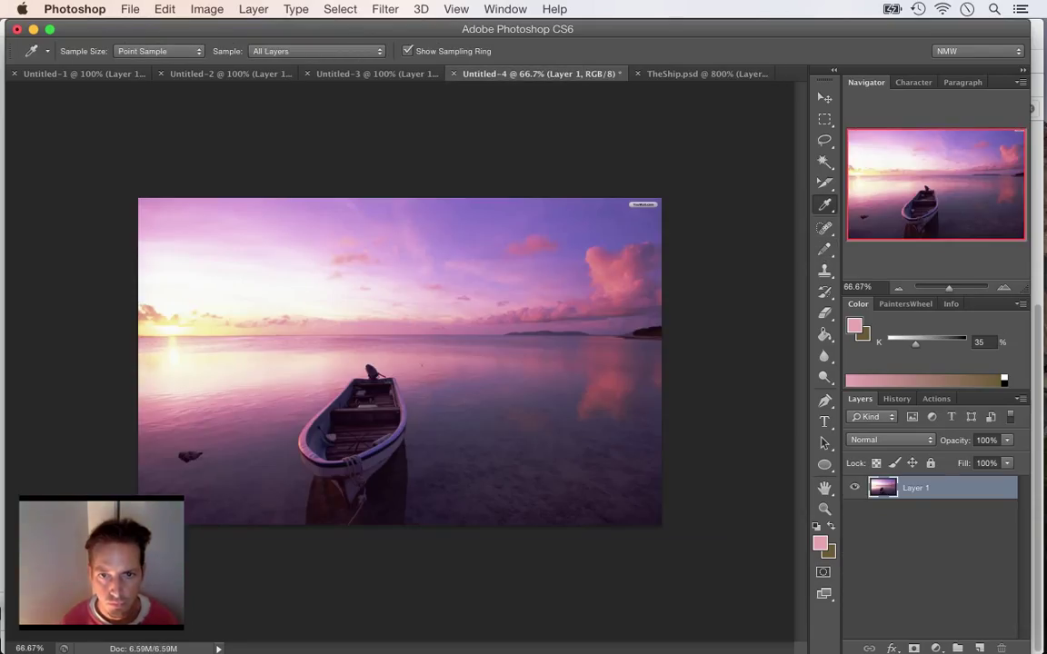
left_click_drag(338, 320, 333, 306)
key("ctrl+Tab")
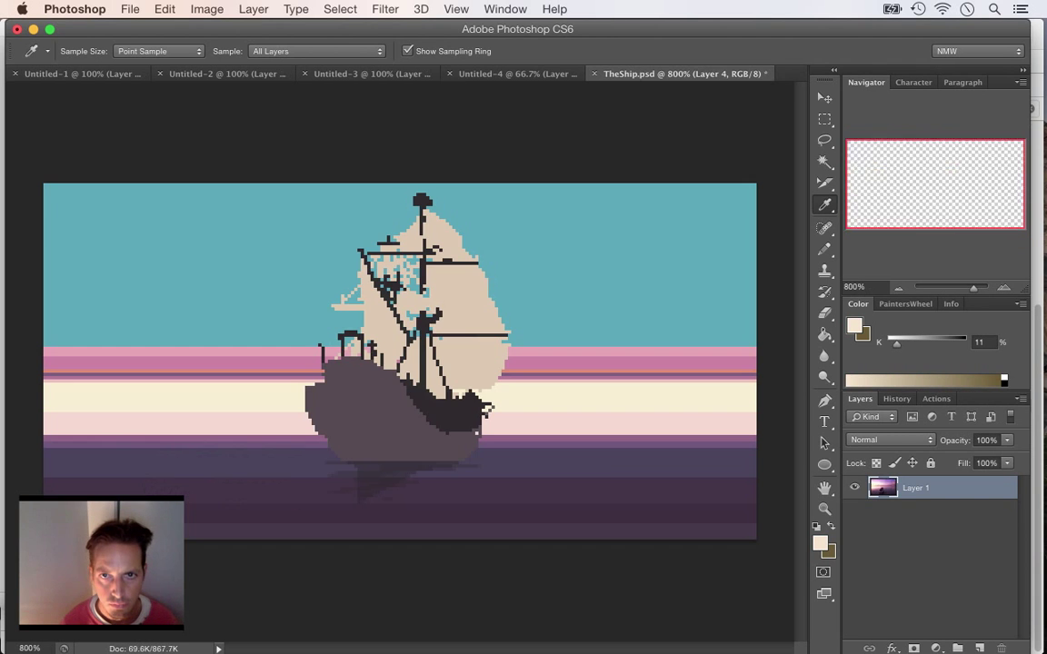
key("b")
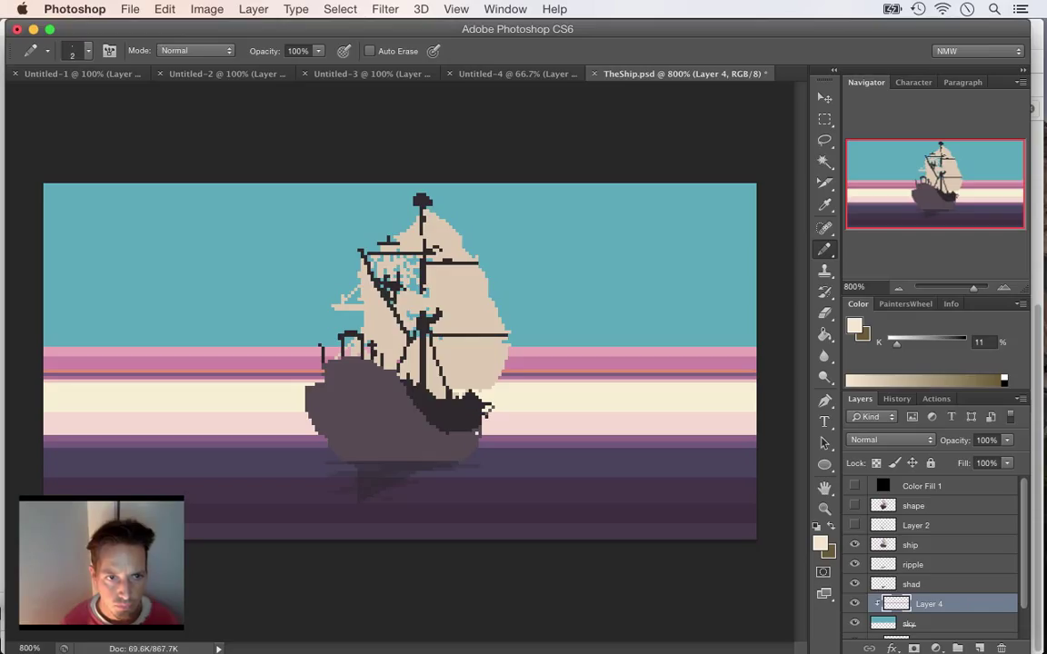
left_click(46, 343)
left_click_drag(46, 344, 756, 344)
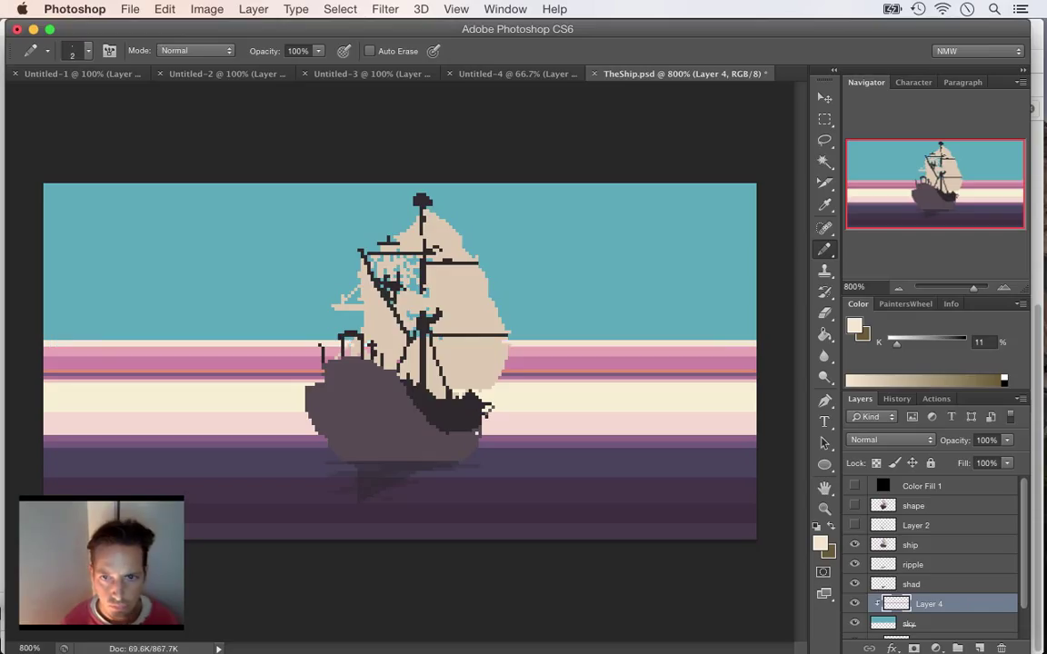
- Sample a warm near-white from the photo's glowing sky and paint an 8 px Pencil band across the sky above the cream band
left_click(517, 74)
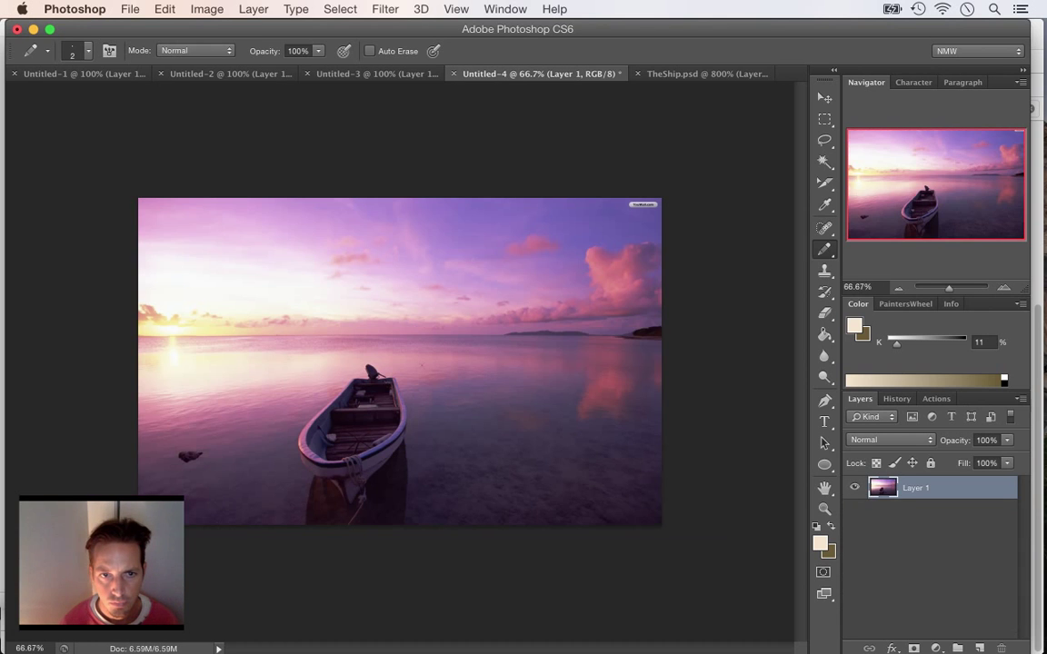
key("i")
left_click(323, 307)
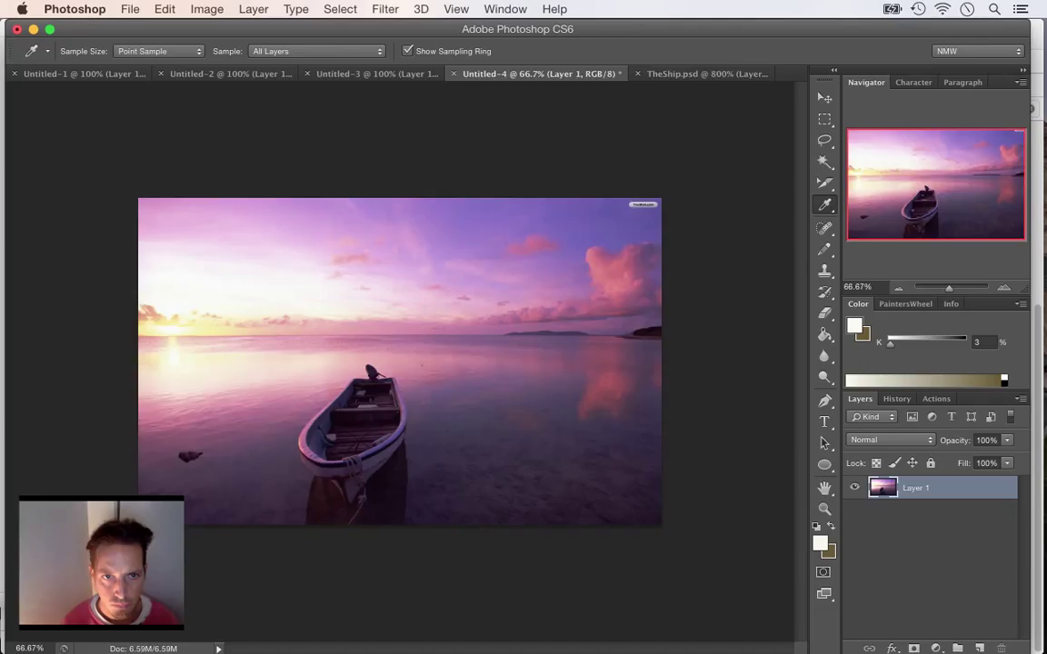
key("ctrl+Tab")
key("b")
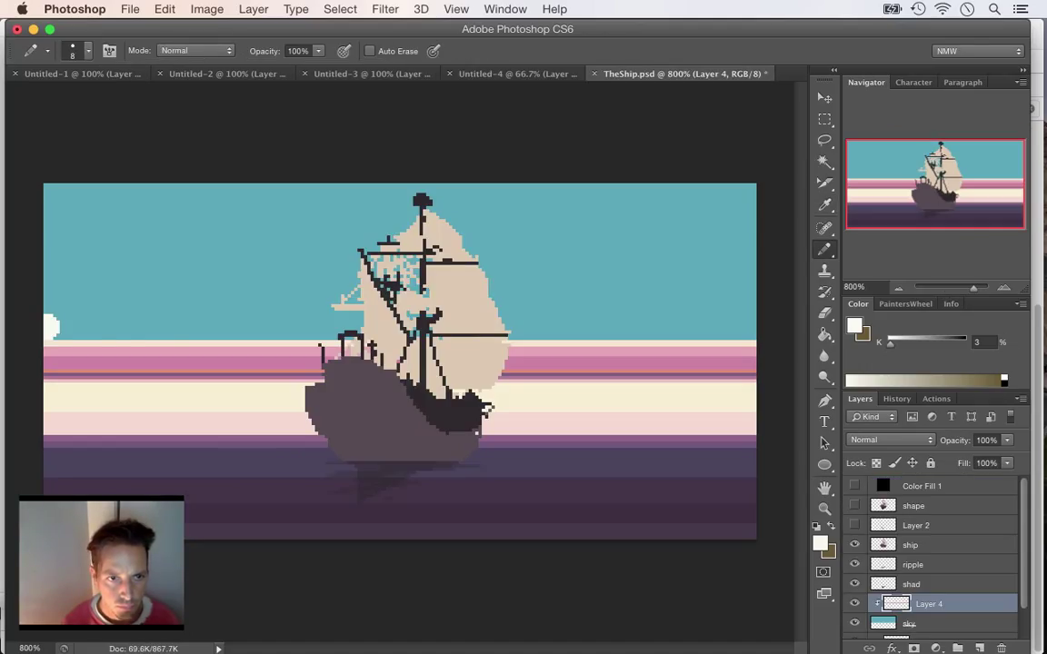
left_click_drag(52, 327, 763, 327)
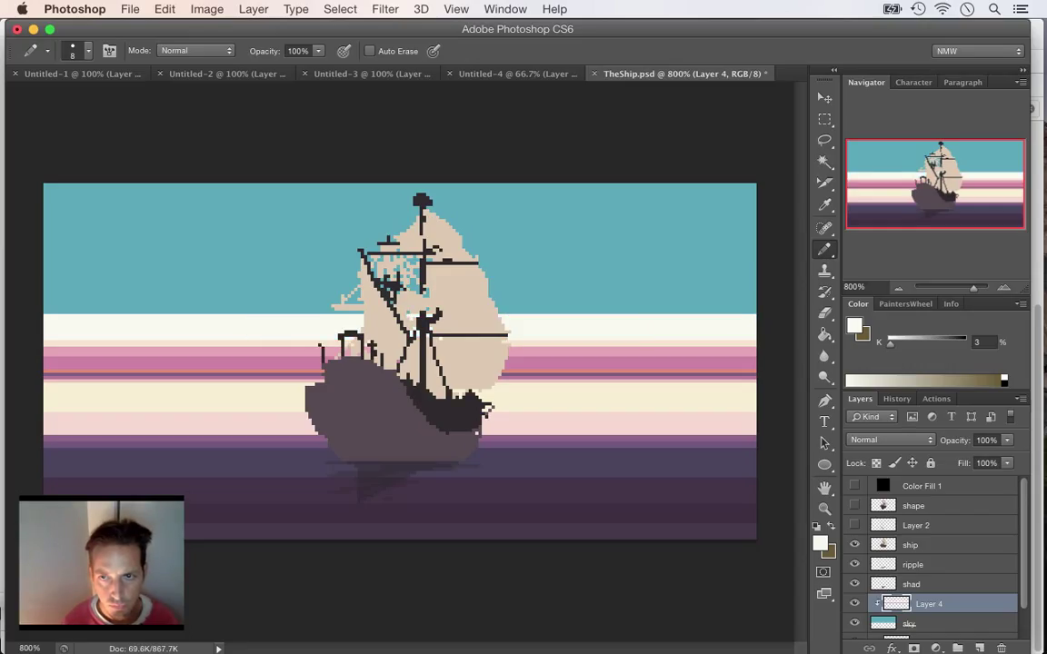
- Sample a cooler near-white from the photo's bright sky and paint a 6 px Pencil band across the sky above the warm near-white band
left_click(517, 74)
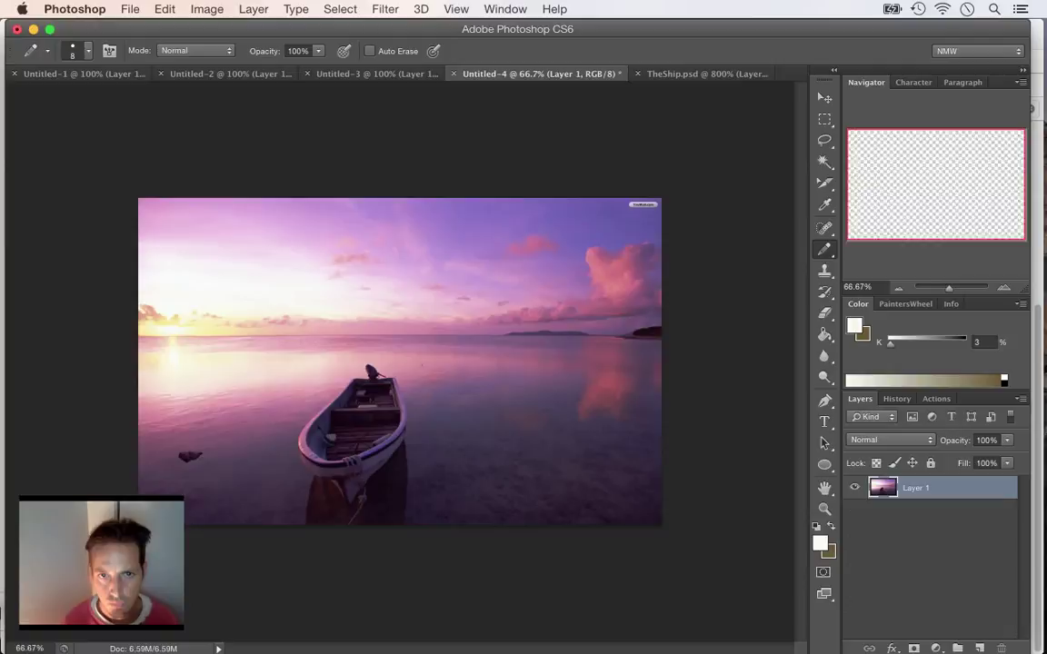
key("i")
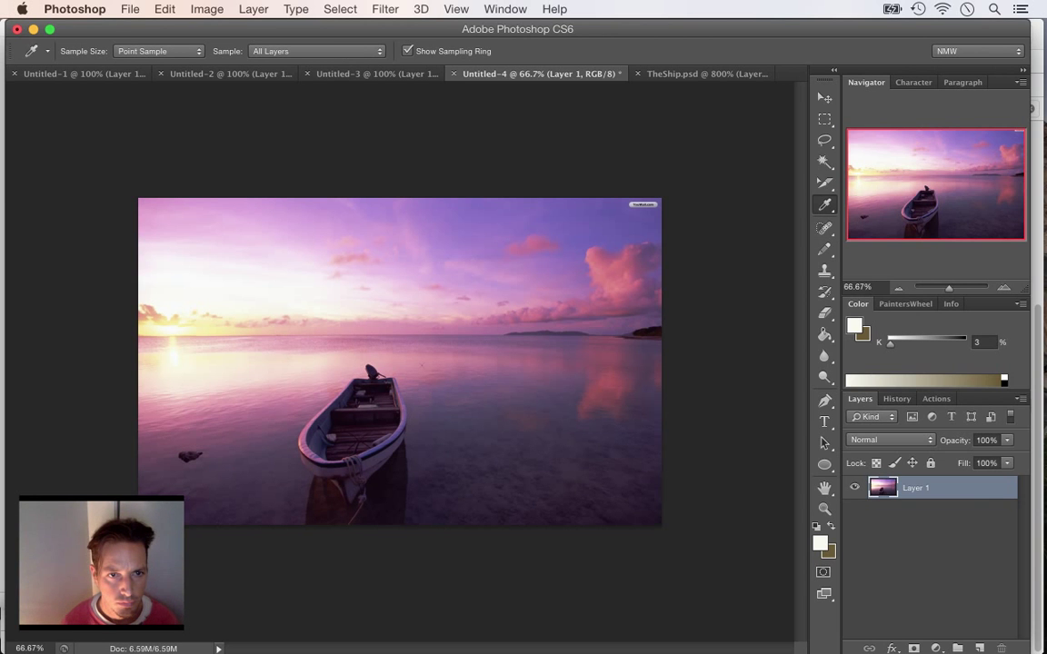
left_click_drag(233, 252, 259, 277)
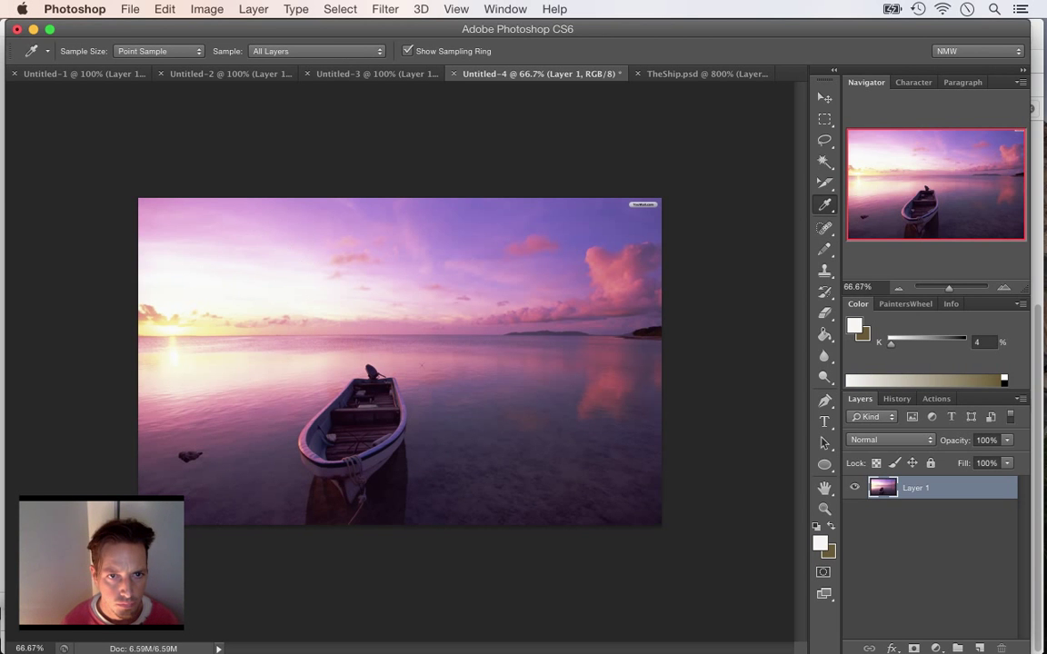
key("ctrl+Tab")
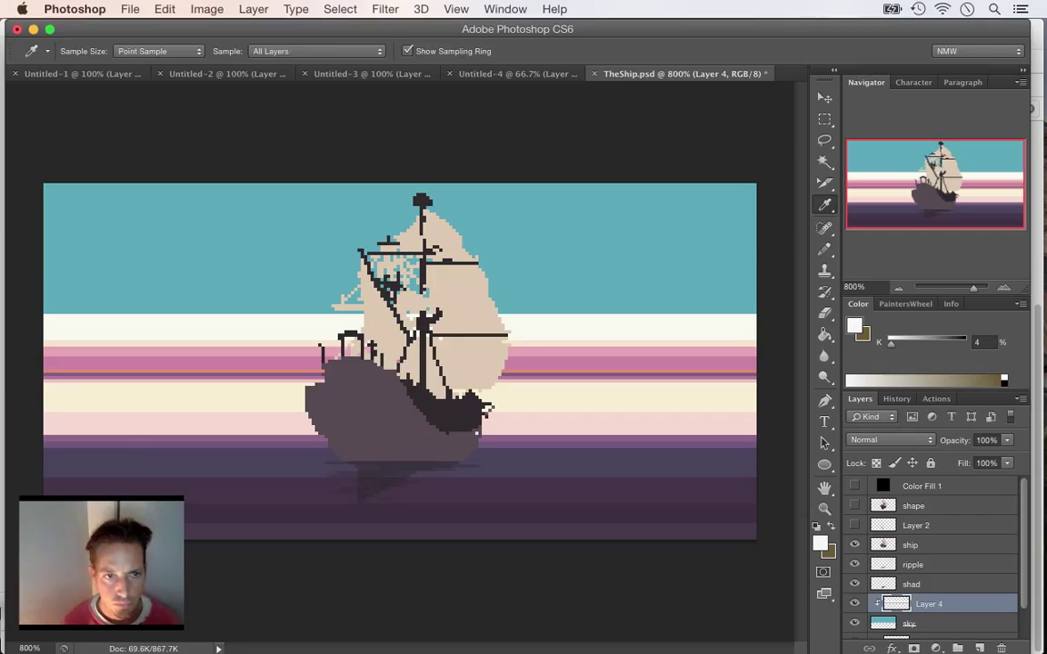
key("b")
left_click_drag(46, 304, 225, 307)
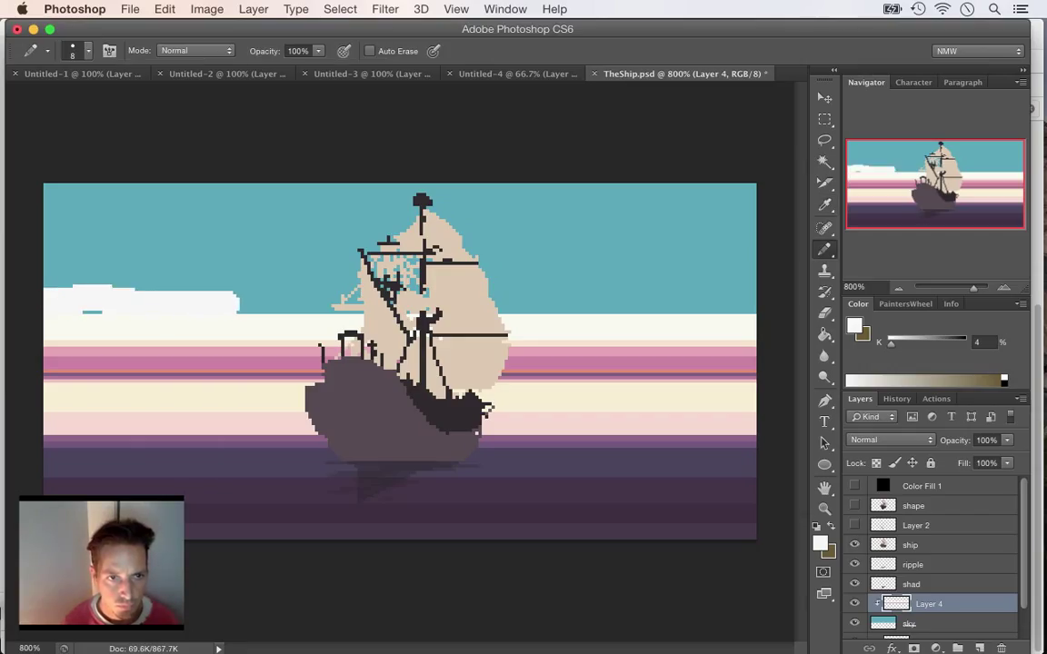
key("super+z")
left_click(51, 303)
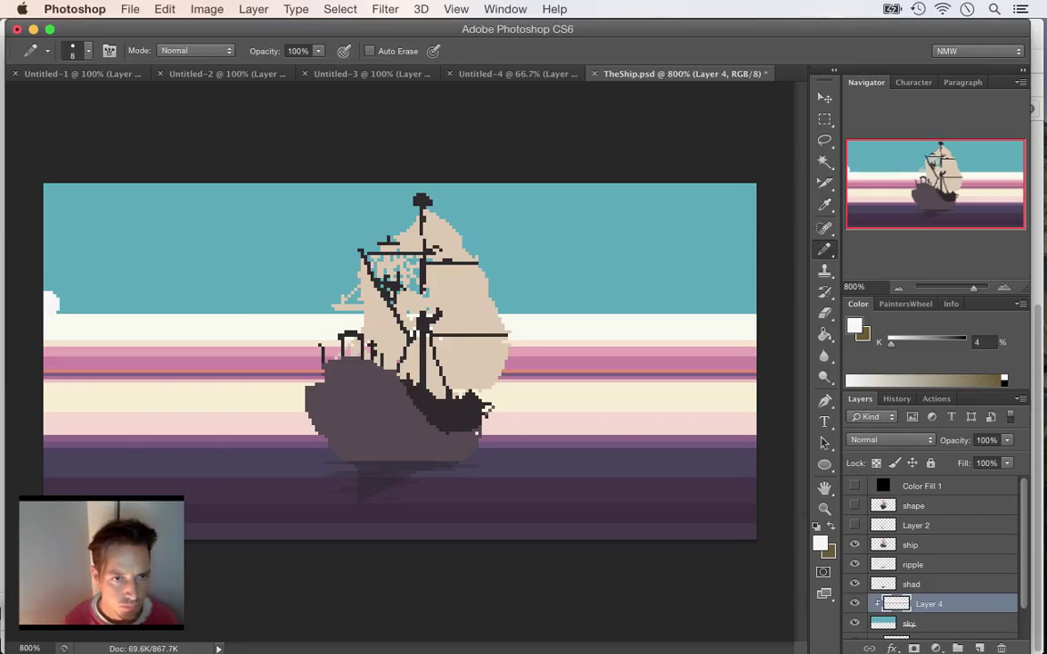
key("bracketleft")
key("bracketleft")
left_click_drag(51, 304, 754, 303)
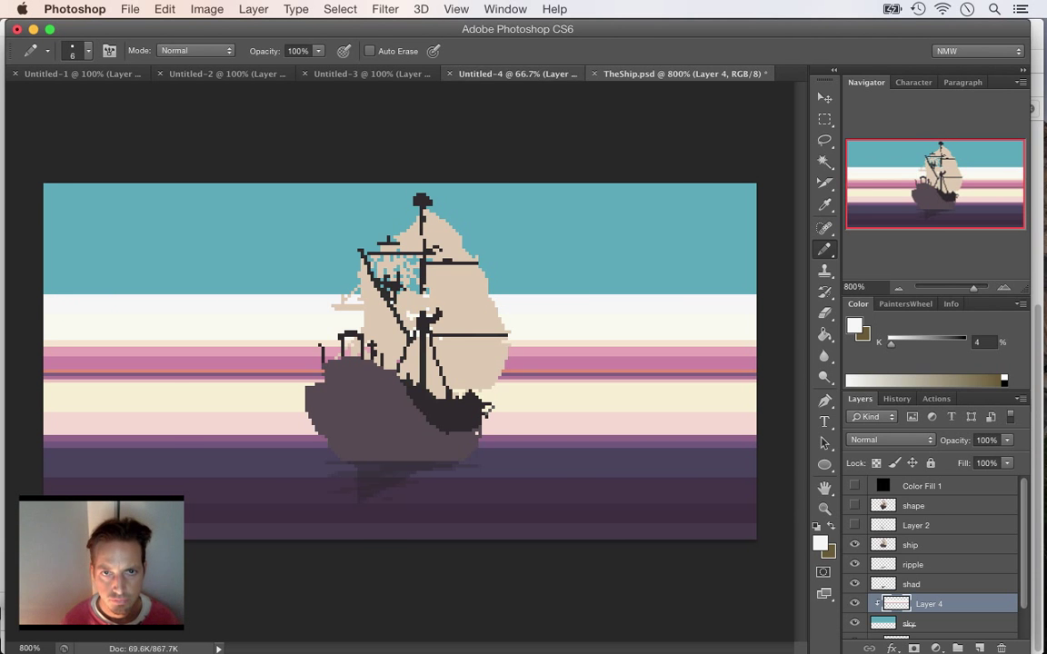
- Sample a pale lilac from the middle of the photo's sky and paint a 10 px Pencil band above the near-white bands
left_click(514, 73)
key("i")
left_click(269, 264)
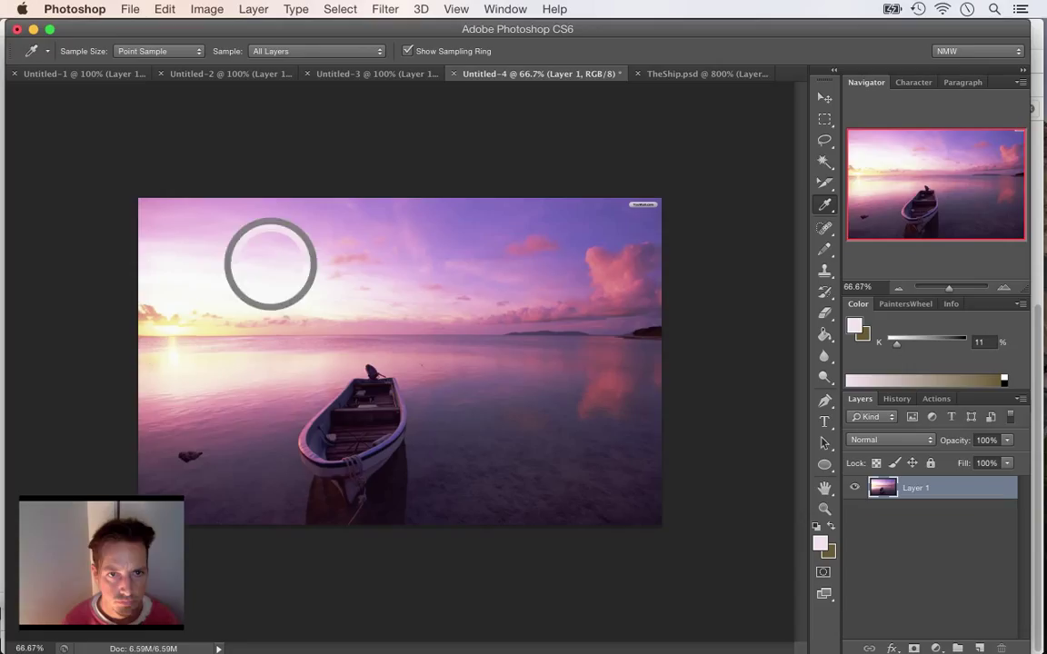
left_click(257, 235)
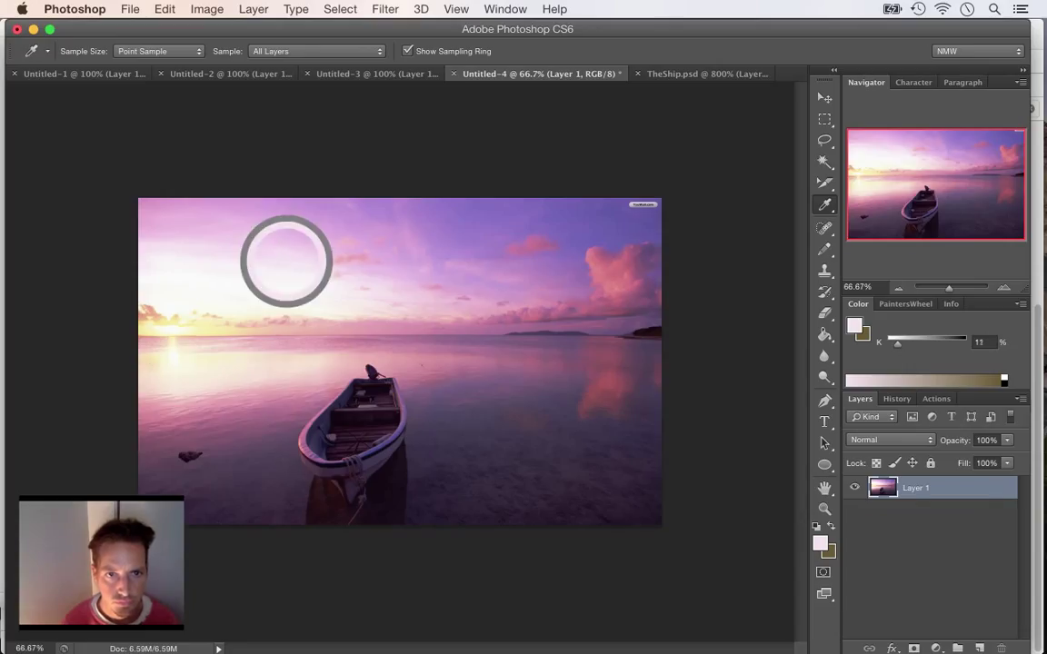
left_click(357, 251)
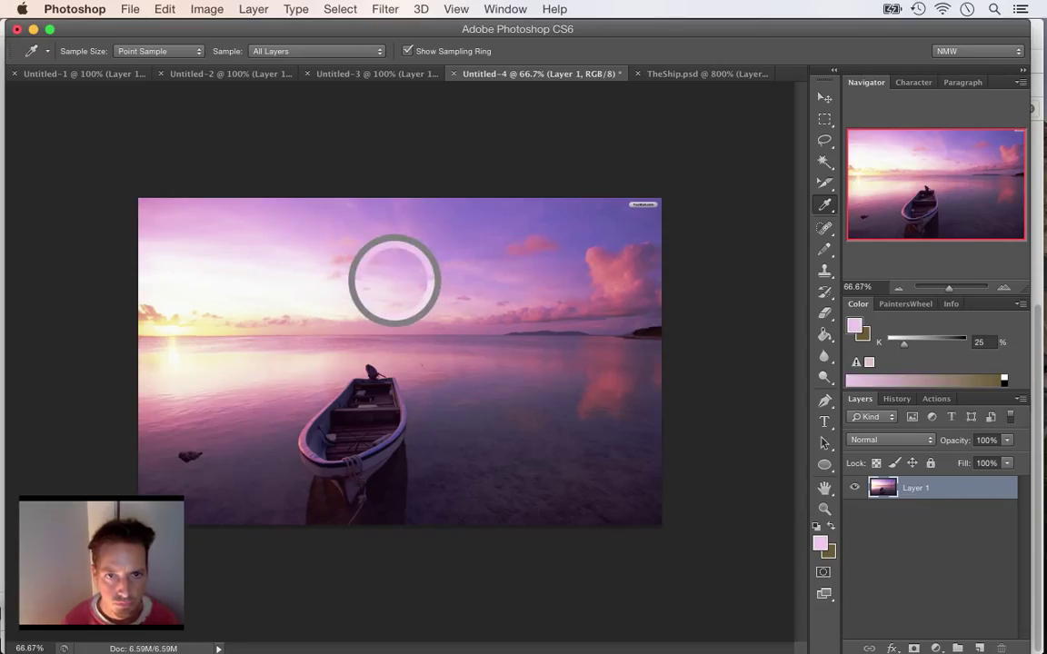
mouse_move(393, 290)
left_mouse_down()
mouse_move(412, 280)
mouse_move(392, 277)
left_mouse_up()
left_click(699, 74)
key("b")
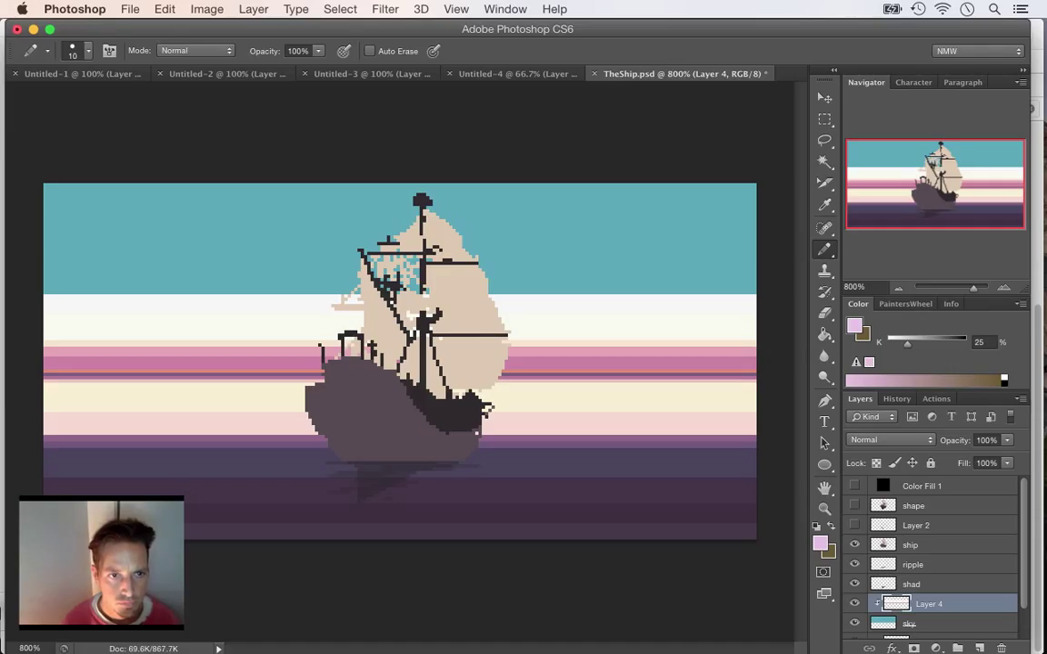
left_click_drag(45, 278, 758, 278)
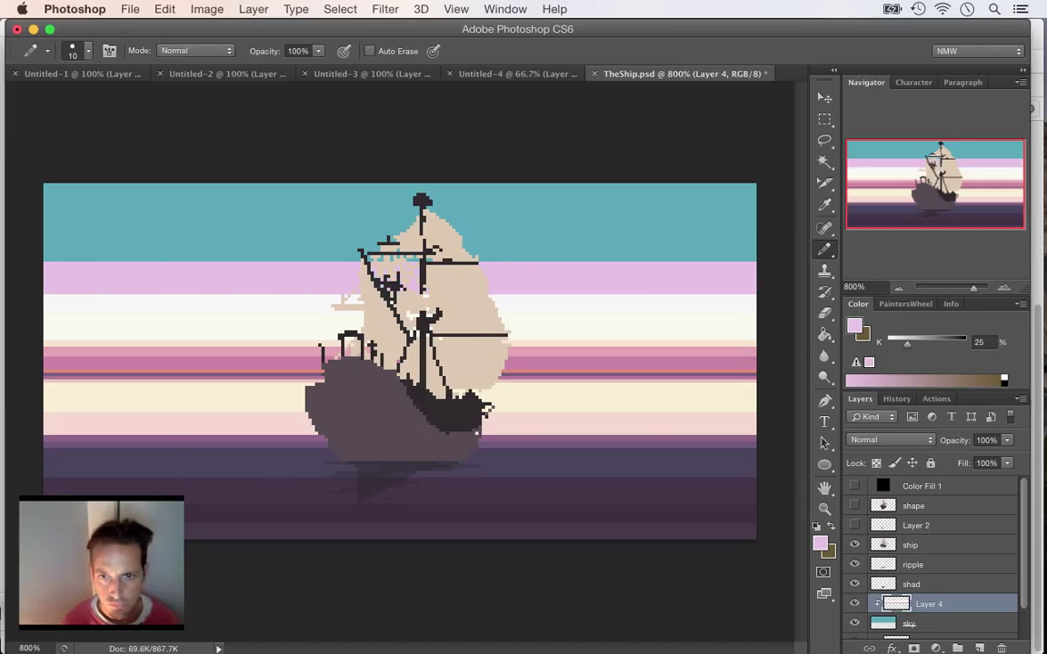
- Sample a pinker lilac from the photo's upper-left sky corner and paint a 9 px Pencil band above the pale lilac band
left_click(517, 73)
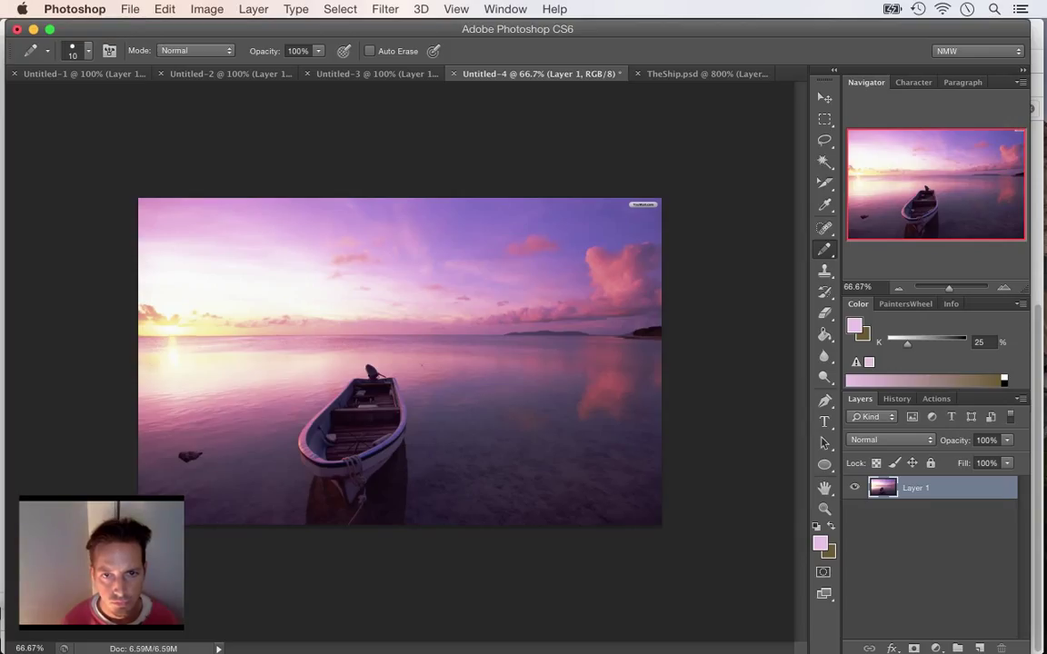
key("i")
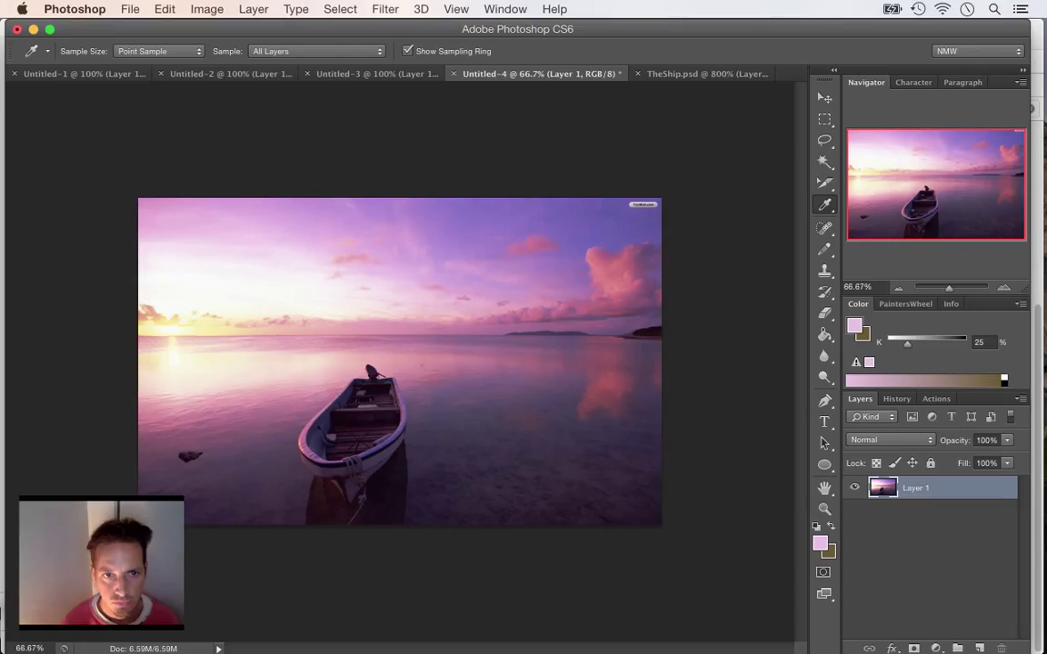
left_click_drag(251, 229, 257, 243)
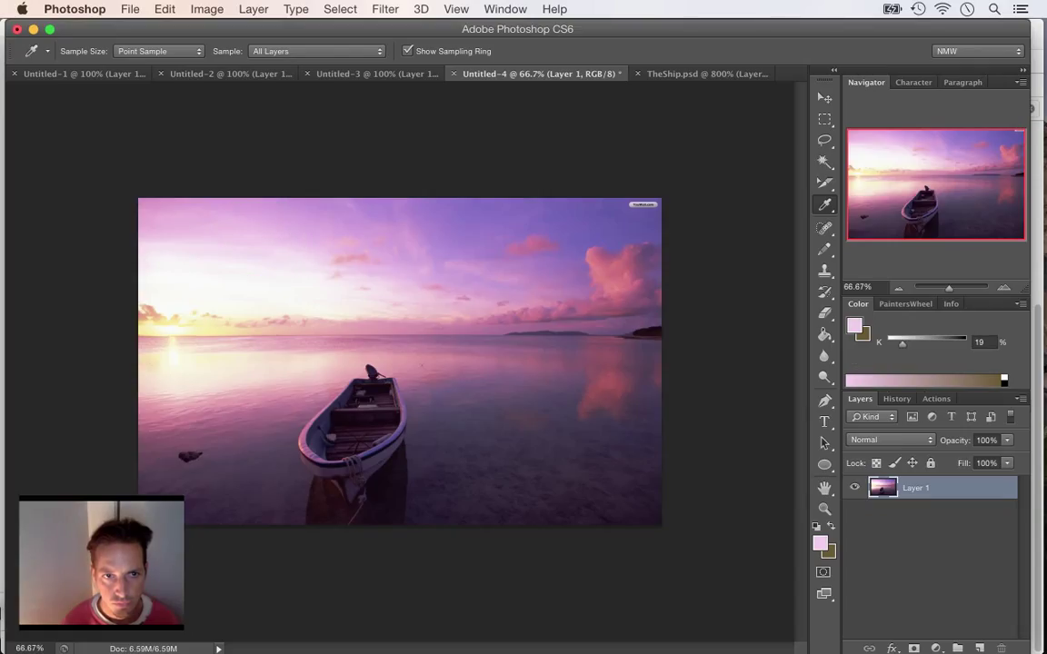
left_click_drag(163, 212, 163, 208)
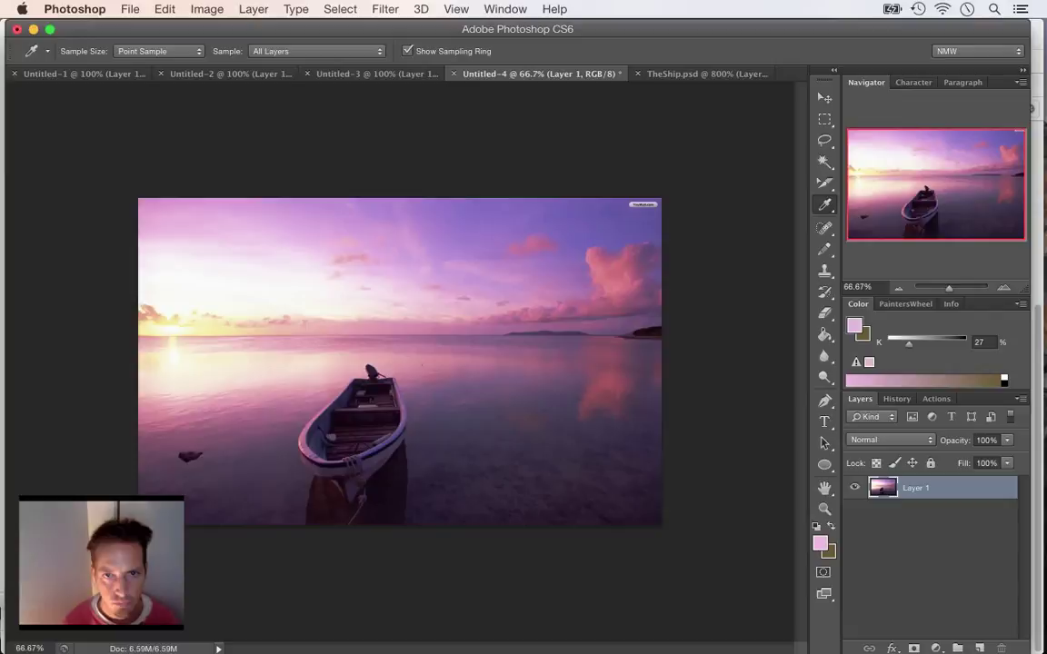
key("ctrl+Tab")
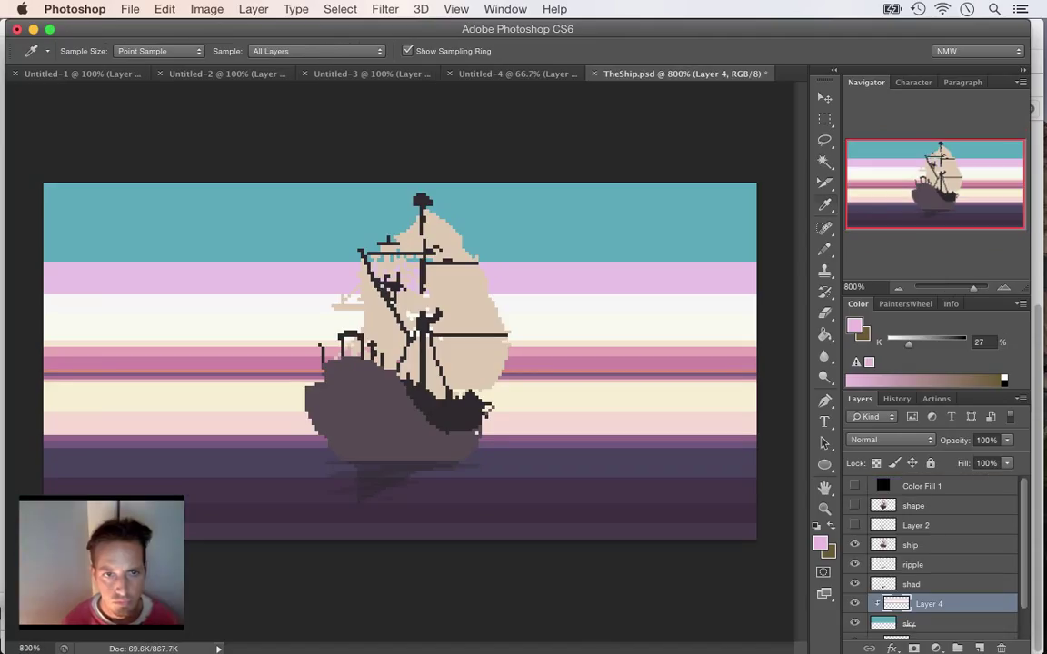
key("b")
left_click_drag(38, 248, 759, 248)
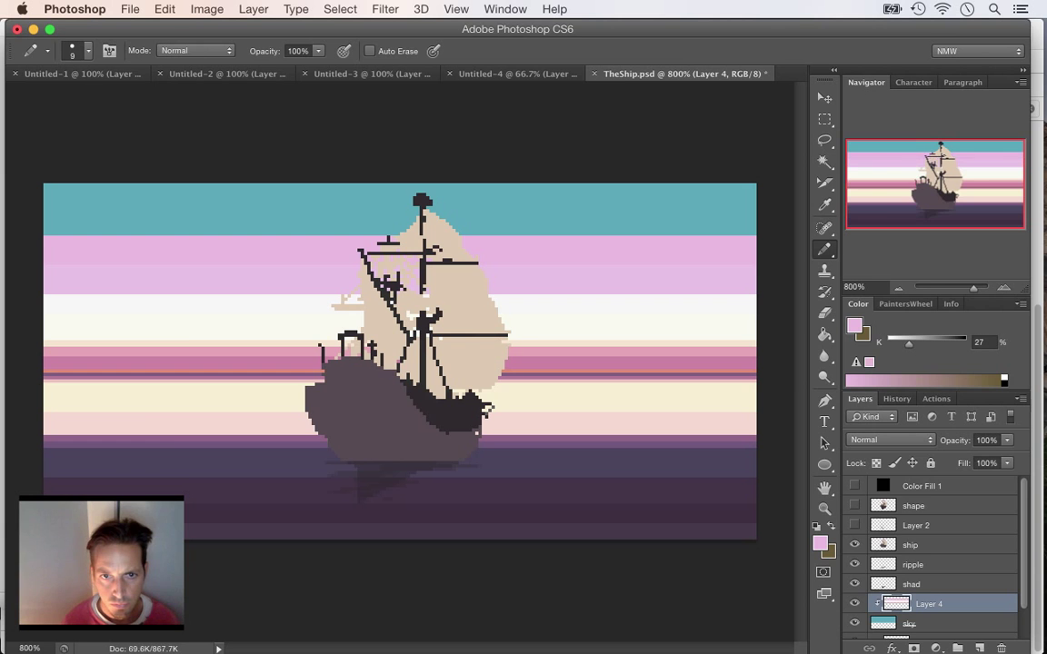
- Sample a purple from the photo's upper-right sky and paint an 8 px Pencil band directly above the pink-lilac band, without overlapping it
key("ctrl+shift+Tab")
key("i")
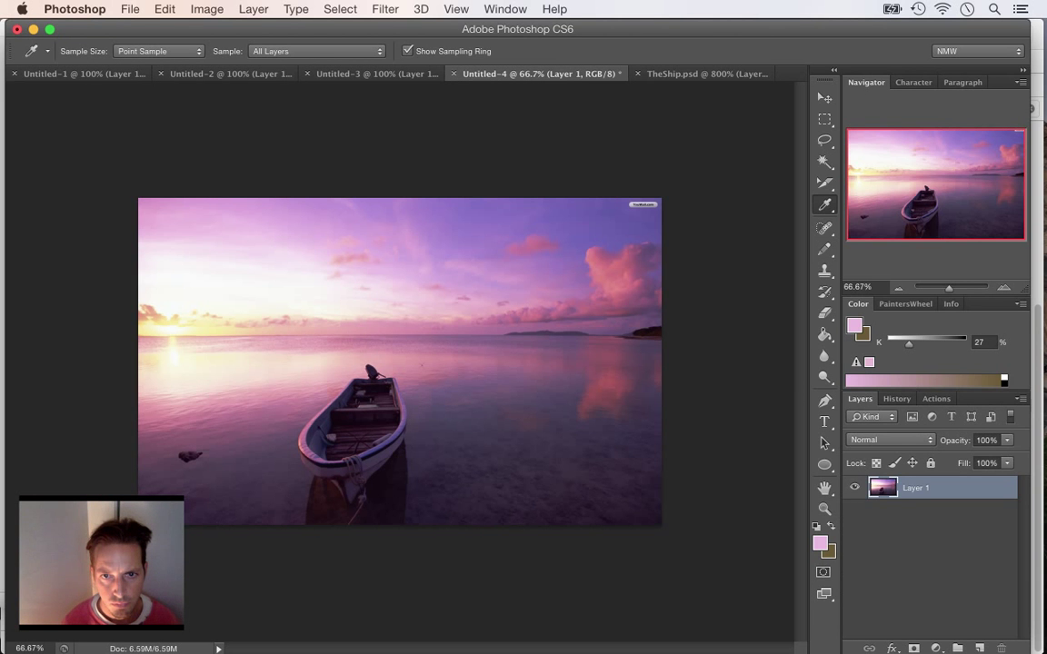
left_click(522, 223)
key("ctrl+Tab")
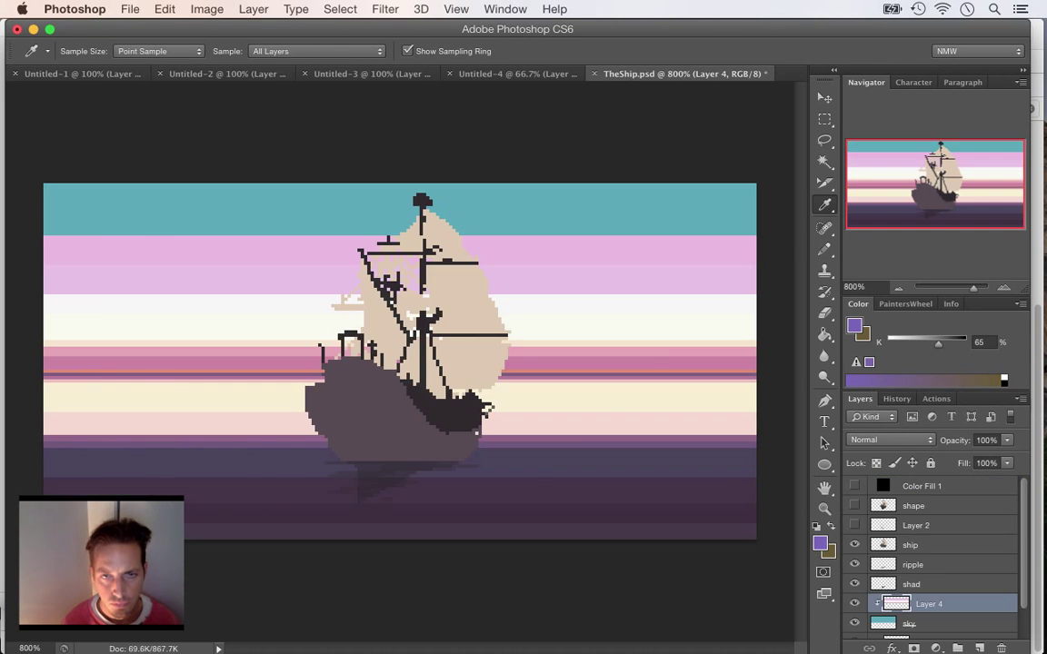
key("b")
left_click(50, 225)
left_click_drag(51, 226, 756, 225)
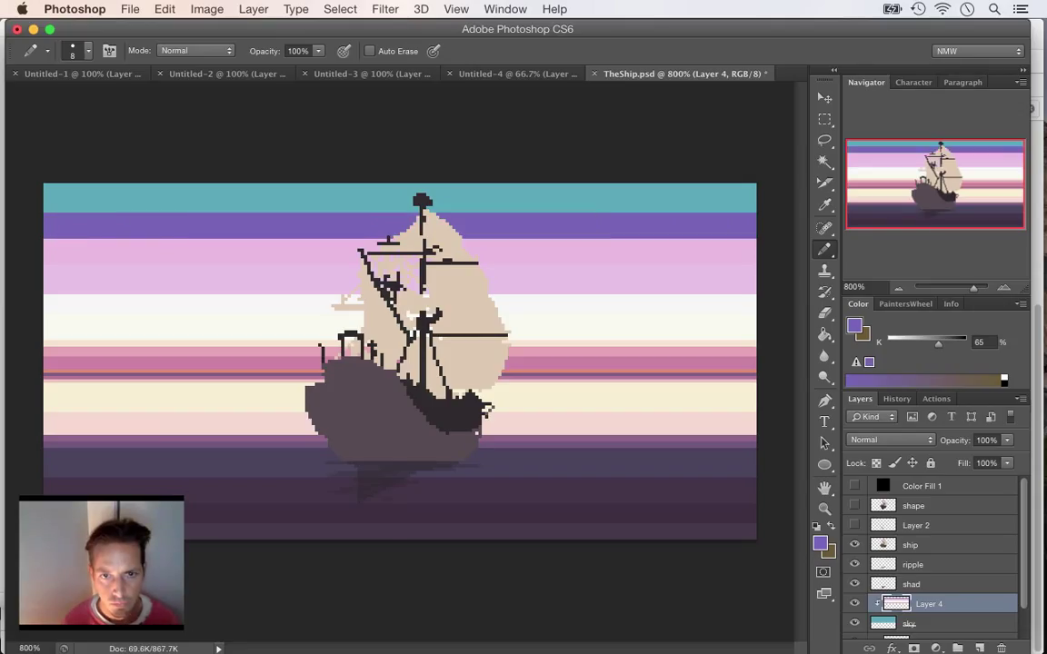
key("super+z")
left_click(51, 223)
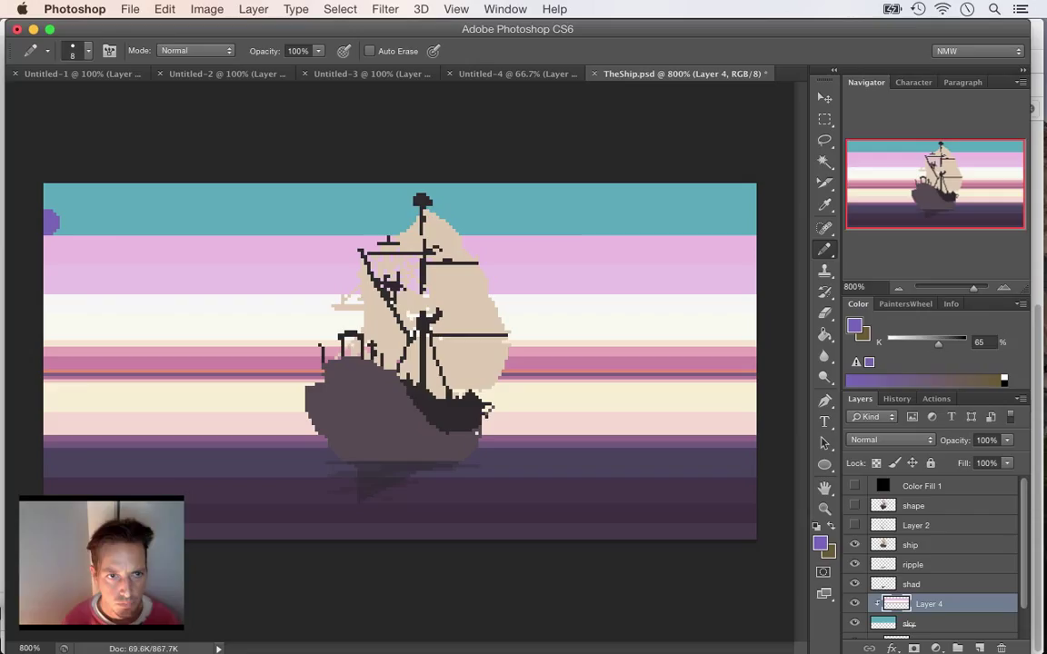
left_click_drag(51, 223, 756, 222)
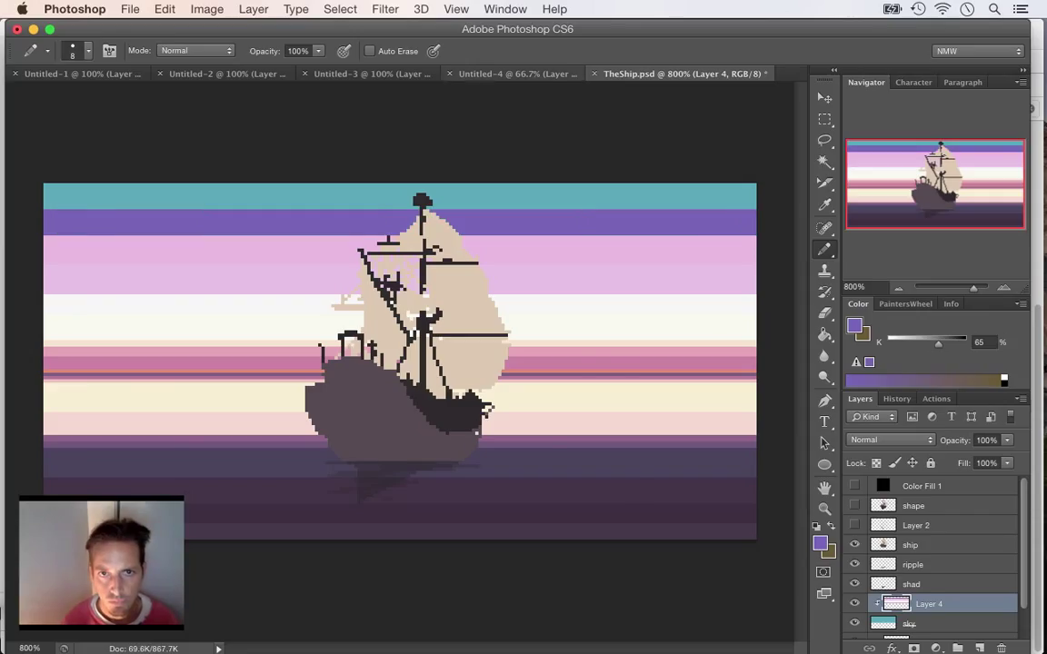
- Sample a deeper violet from the photo's top-right sky, cover the remaining teal sky with a 9 px Pencil band, and save TheShip.psd
left_click(518, 73)
key("i")
left_click(621, 204)
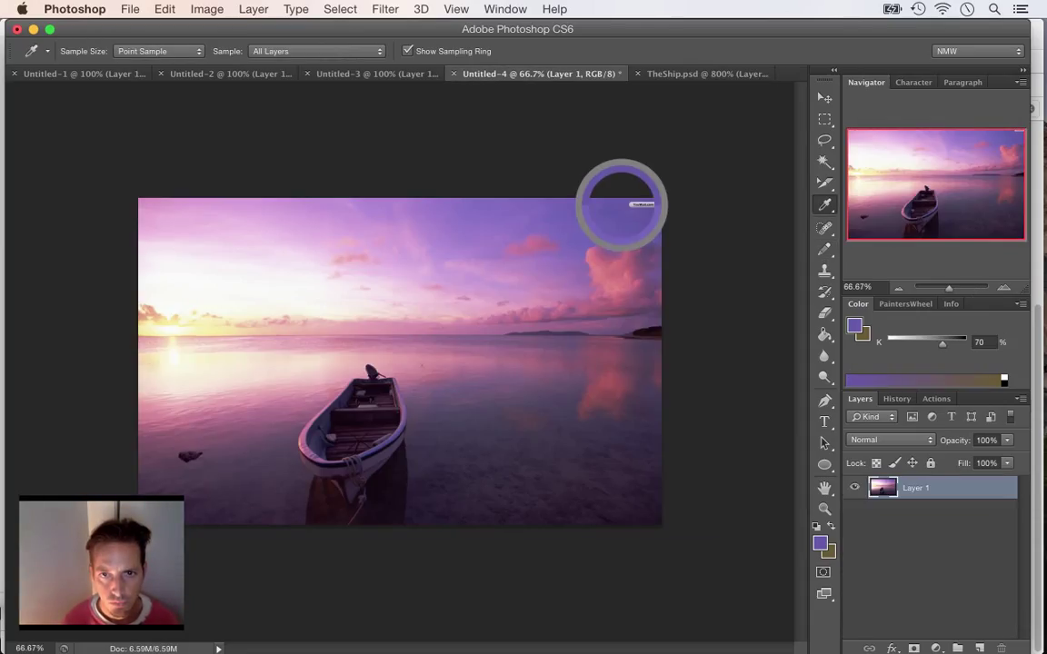
left_click(700, 74)
key("b")
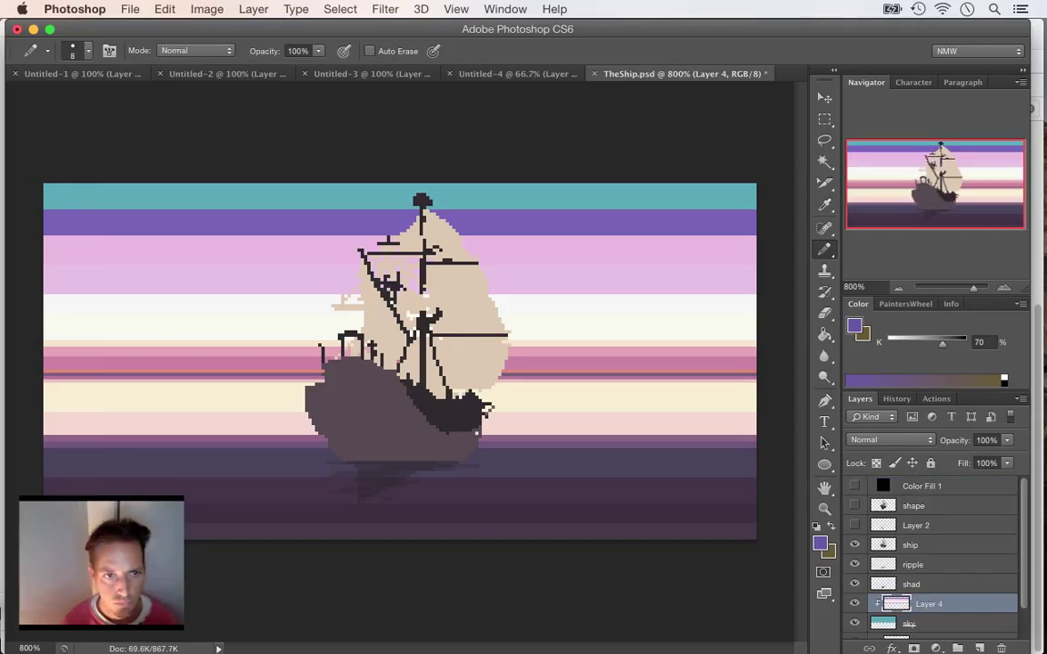
left_click(52, 194)
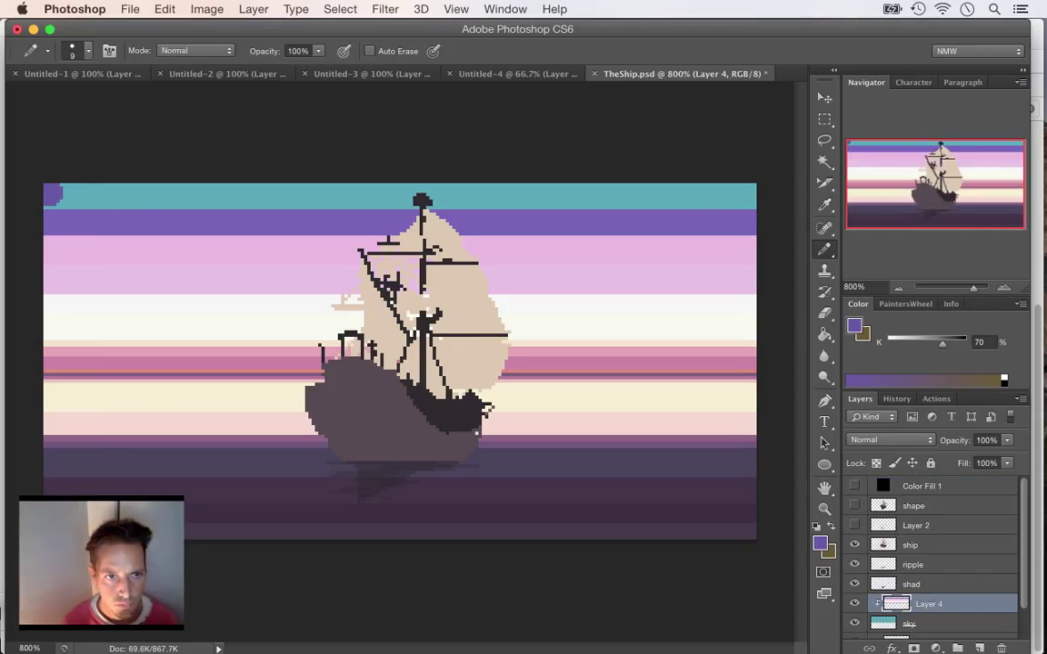
left_click(50, 196)
left_click_drag(52, 195, 757, 195)
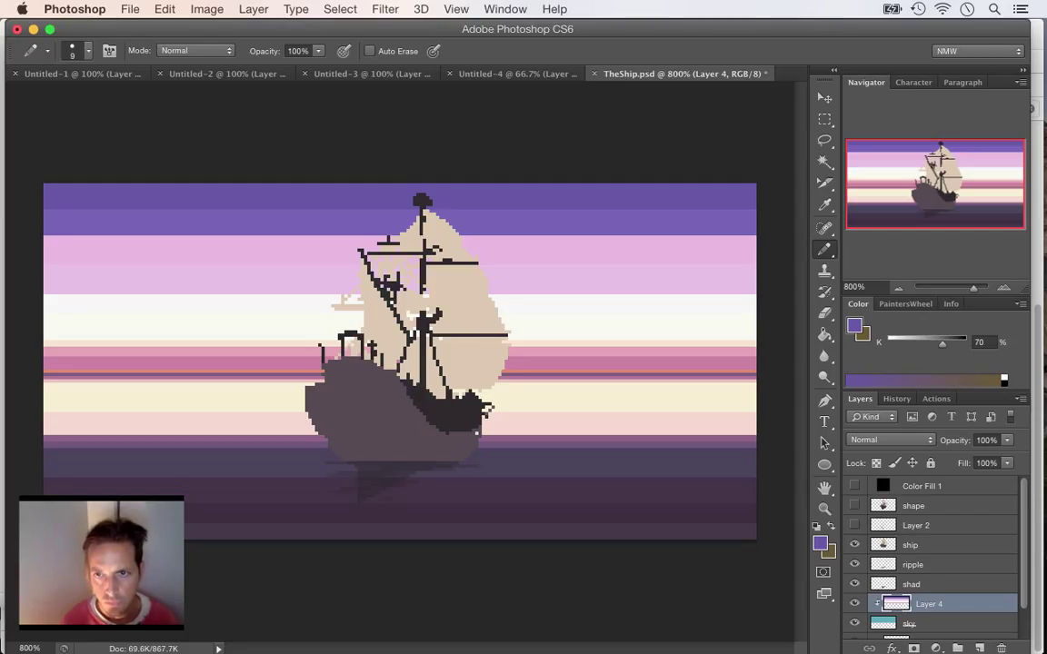
key("ctrl+s")
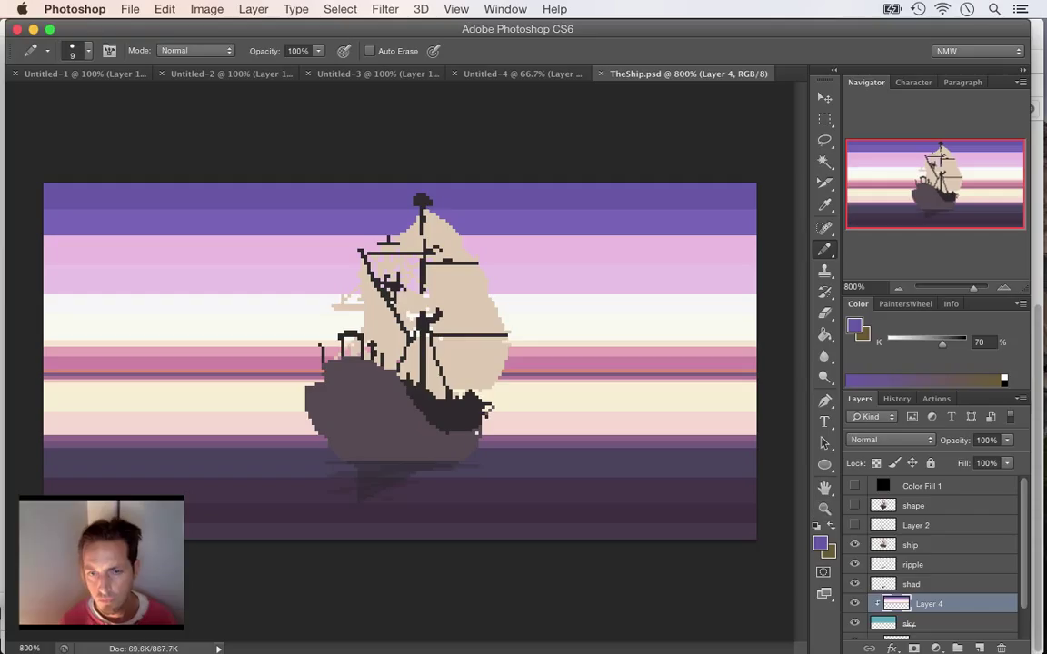
- Apply the Wave distortion to the sea bands on Layer 3 with the scale set to 87% horizontal and 5% vertical
scroll(932, 556, "down", 2)
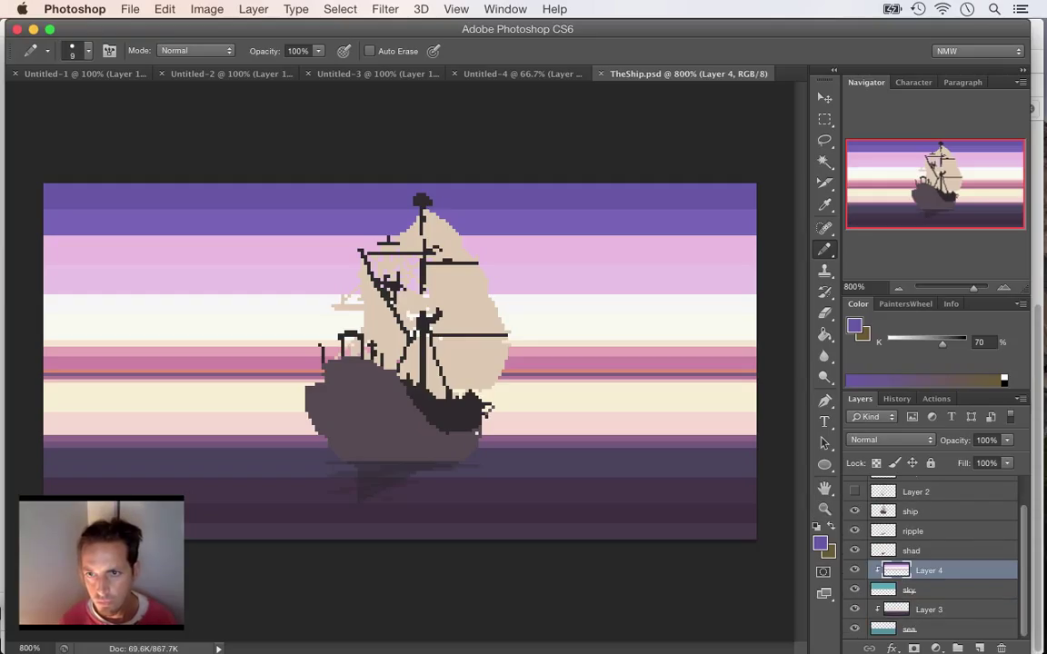
left_click(928, 609)
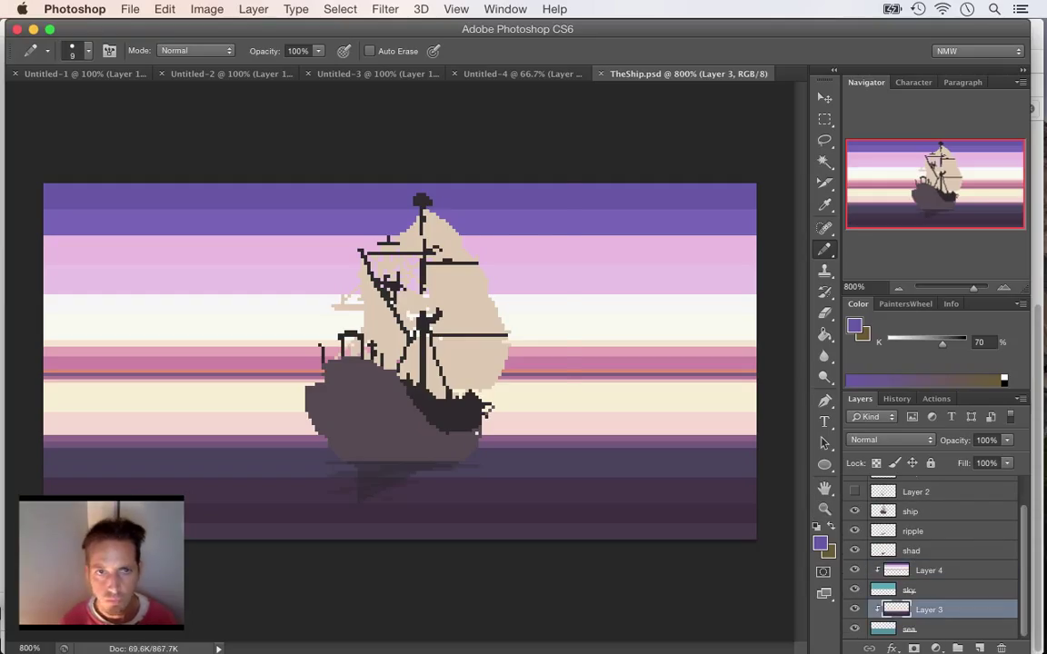
left_click(385, 9)
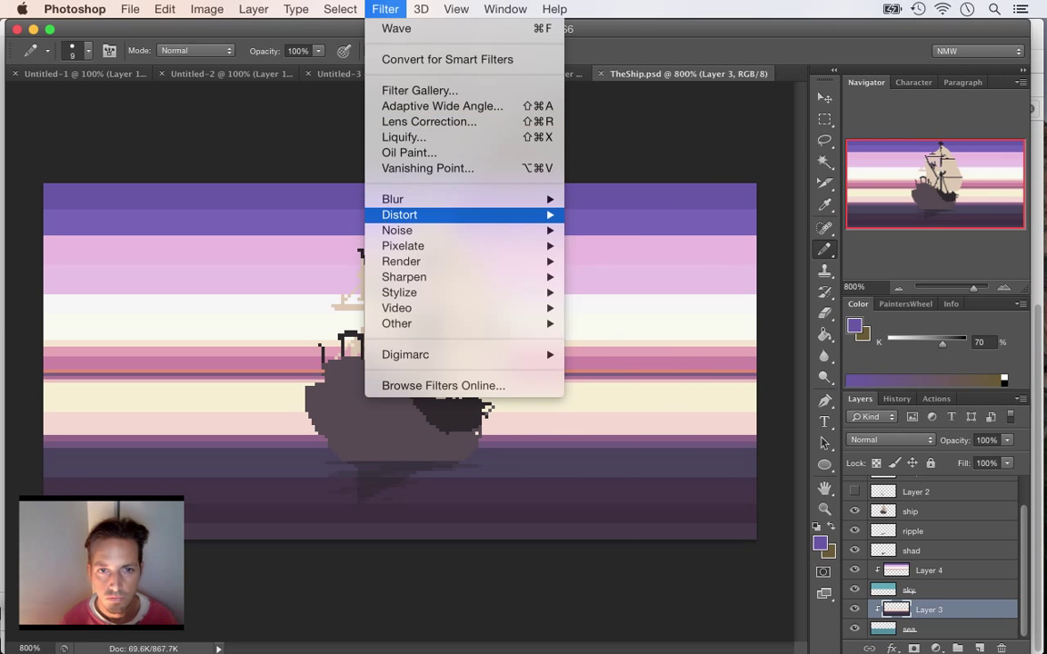
mouse_move(400, 215)
left_click(601, 324)
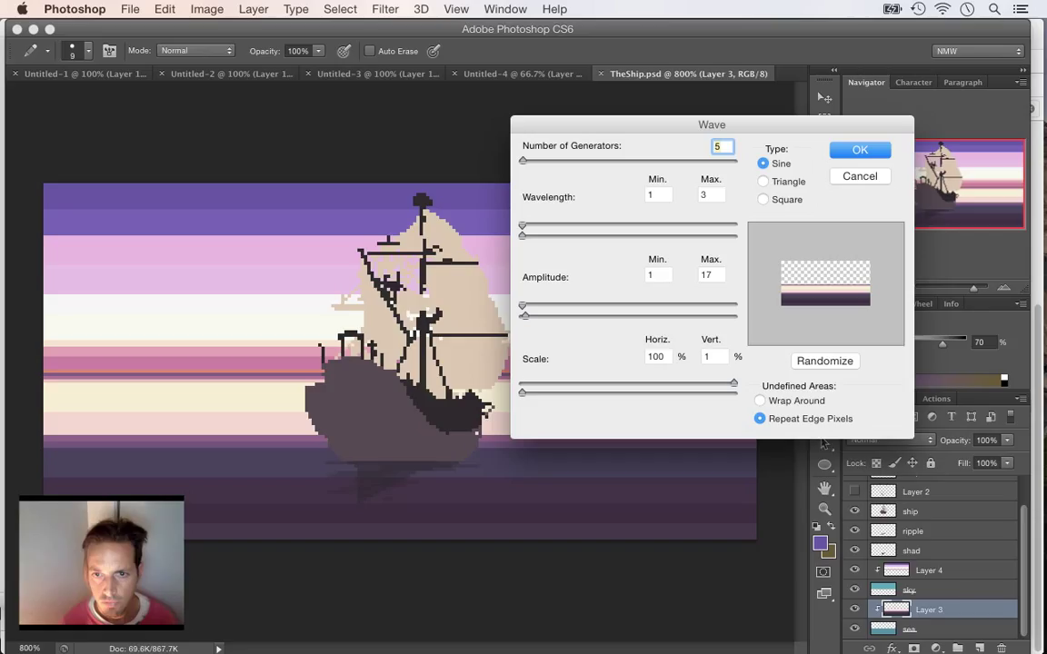
mouse_move(522, 393)
left_mouse_down()
mouse_move(565, 392)
mouse_move(530, 392)
left_mouse_up()
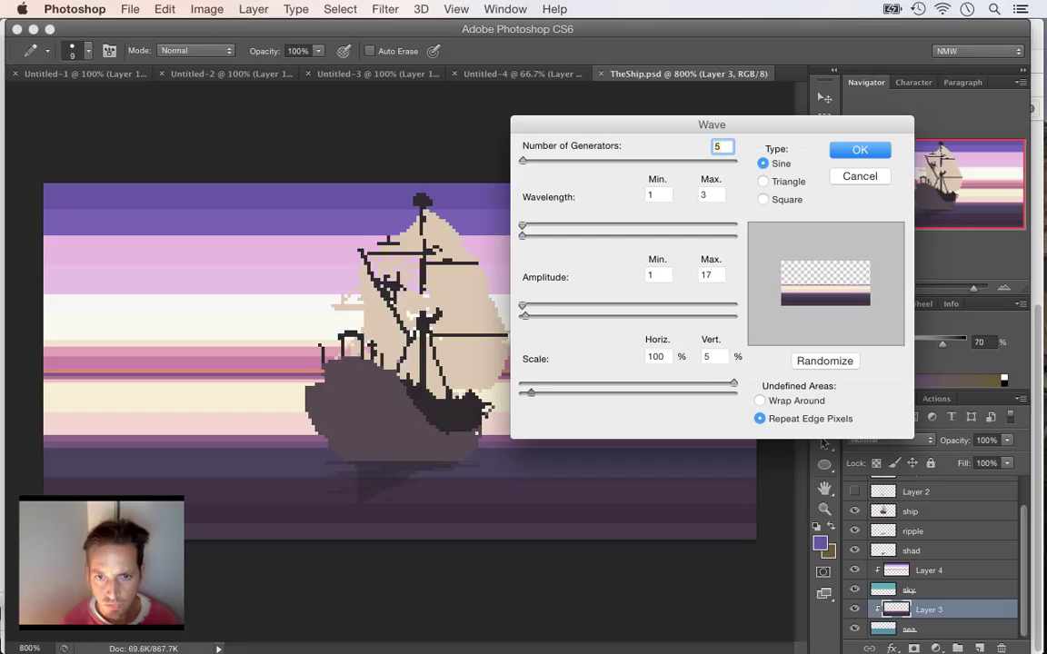
left_click_drag(734, 383, 706, 384)
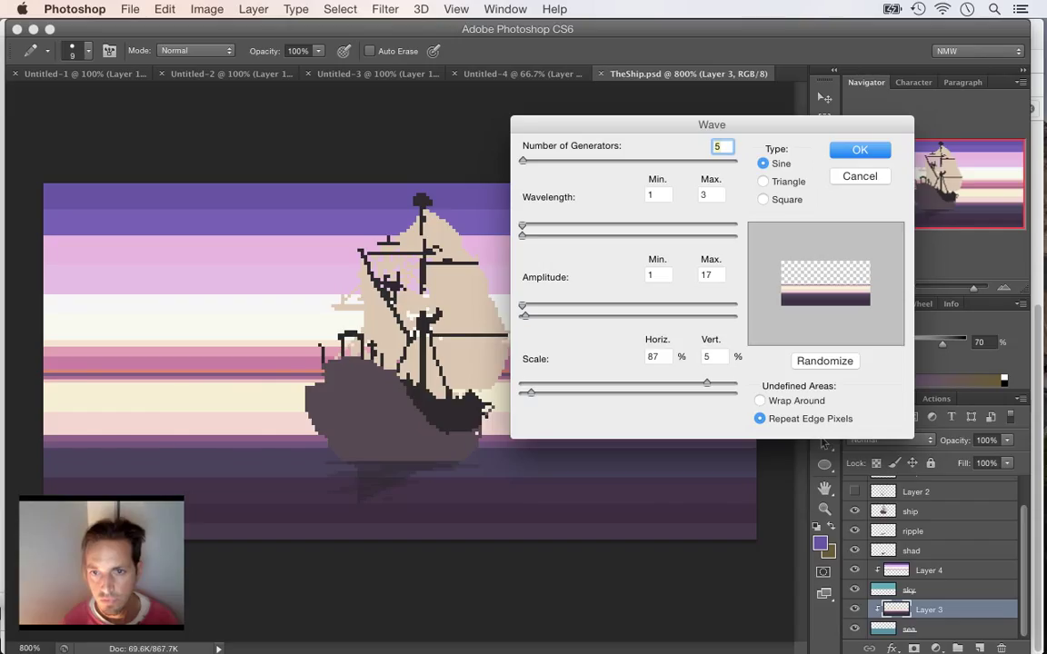
key("Return")
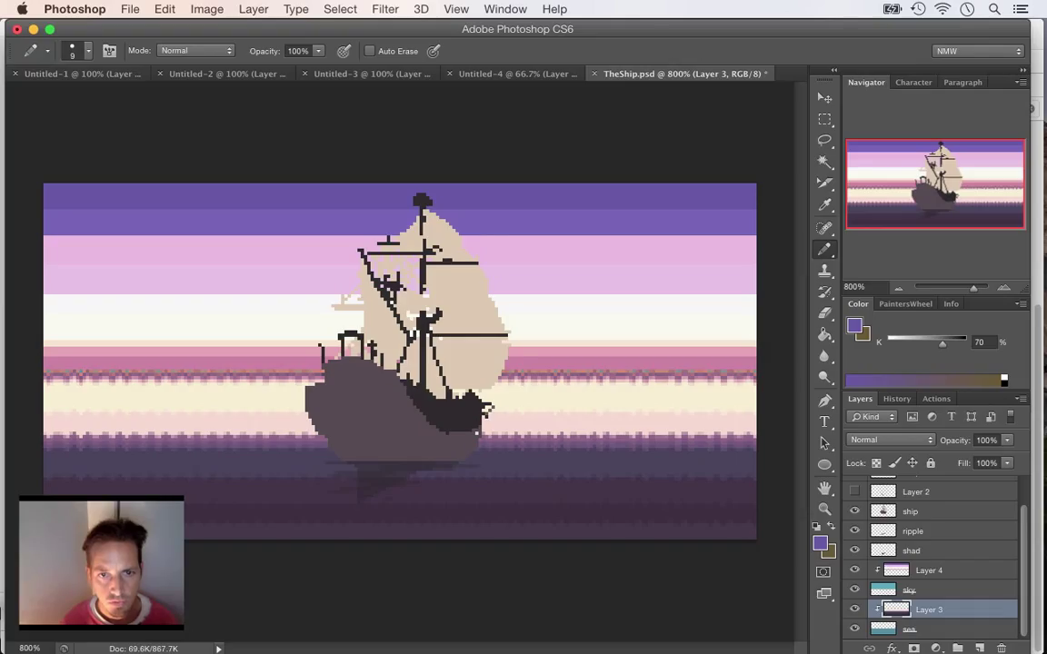
left_click(929, 570)
left_click(386, 8)
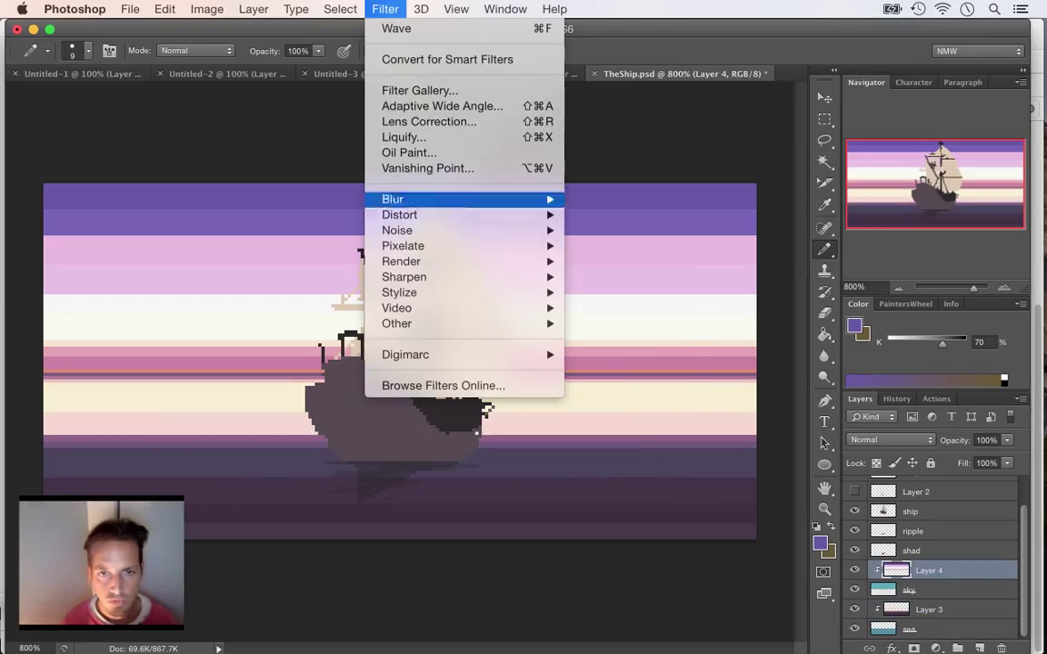
mouse_move(400, 291)
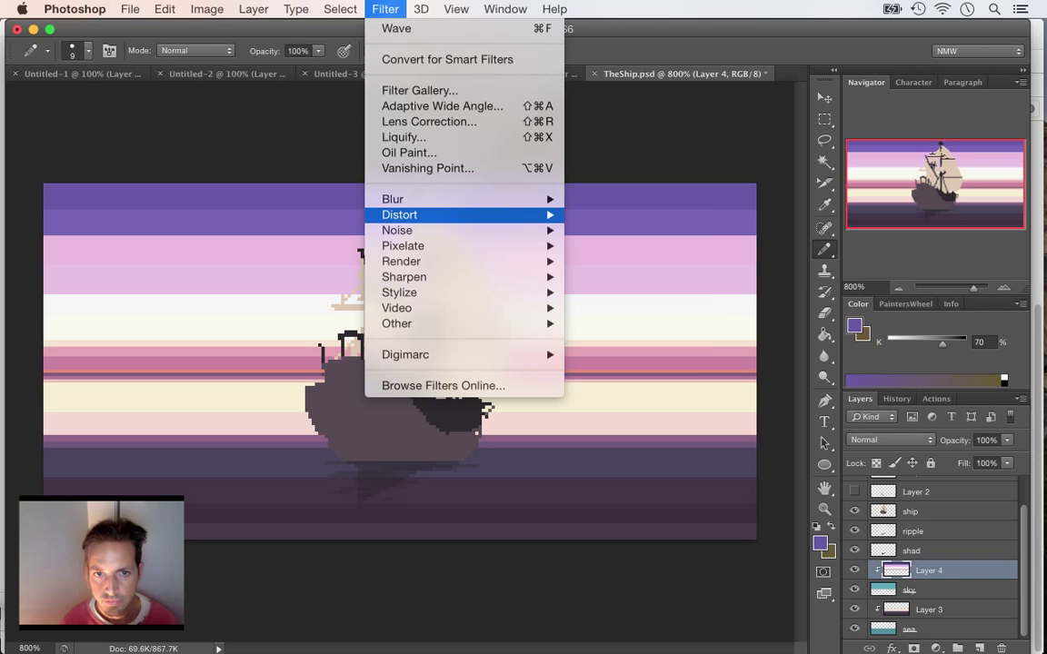
mouse_move(400, 215)
left_click(601, 323)
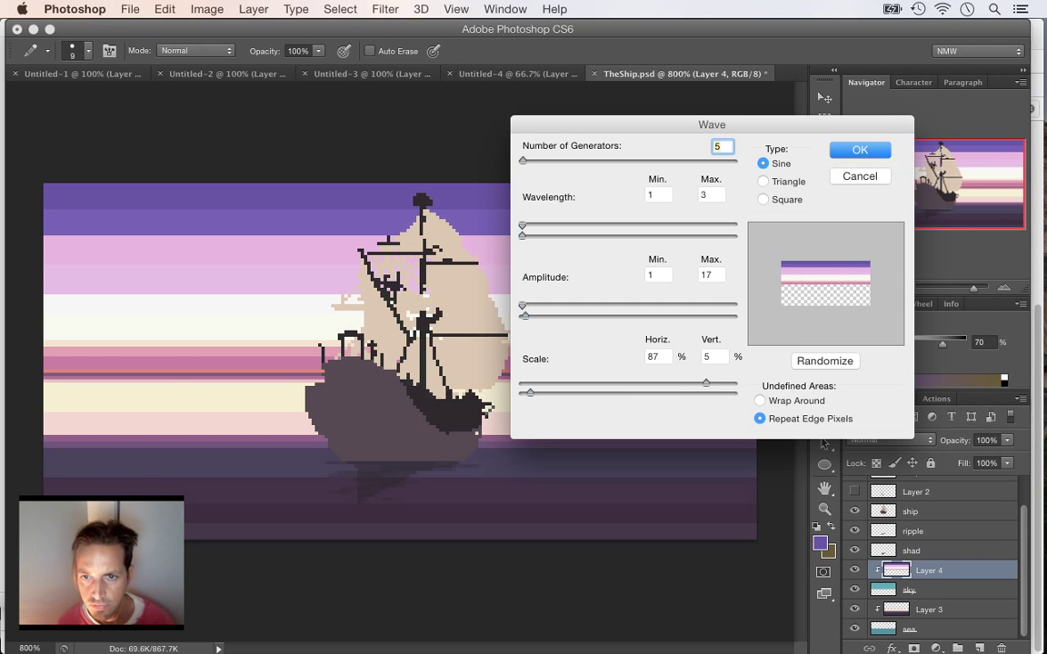
key("Escape")
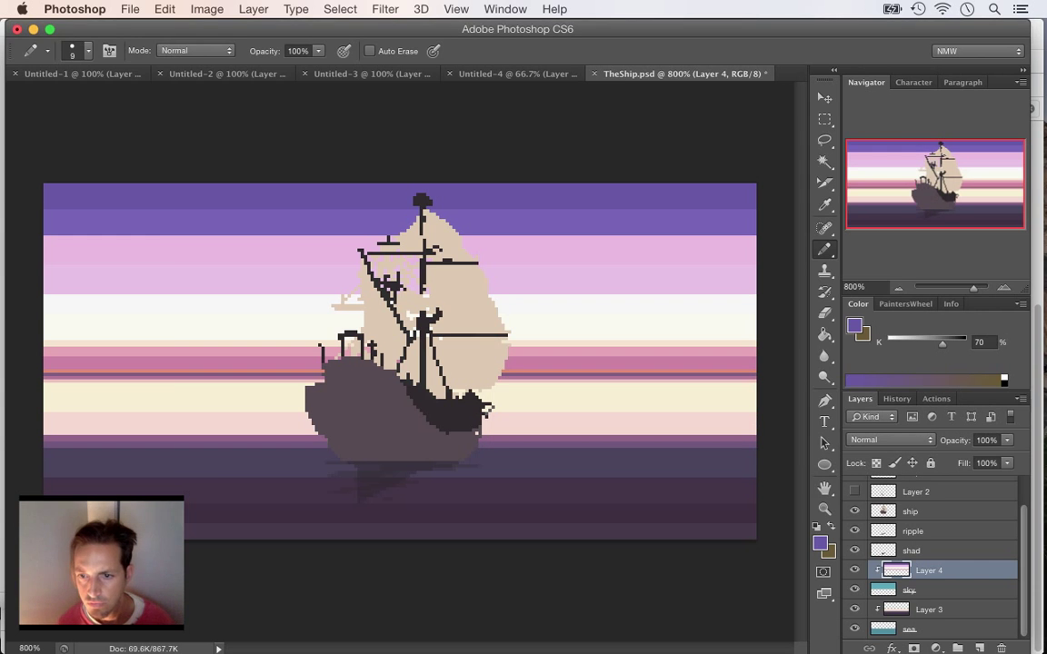
- Lower the opacity of the sea bands on Layer 3 to 69%
left_click(928, 610)
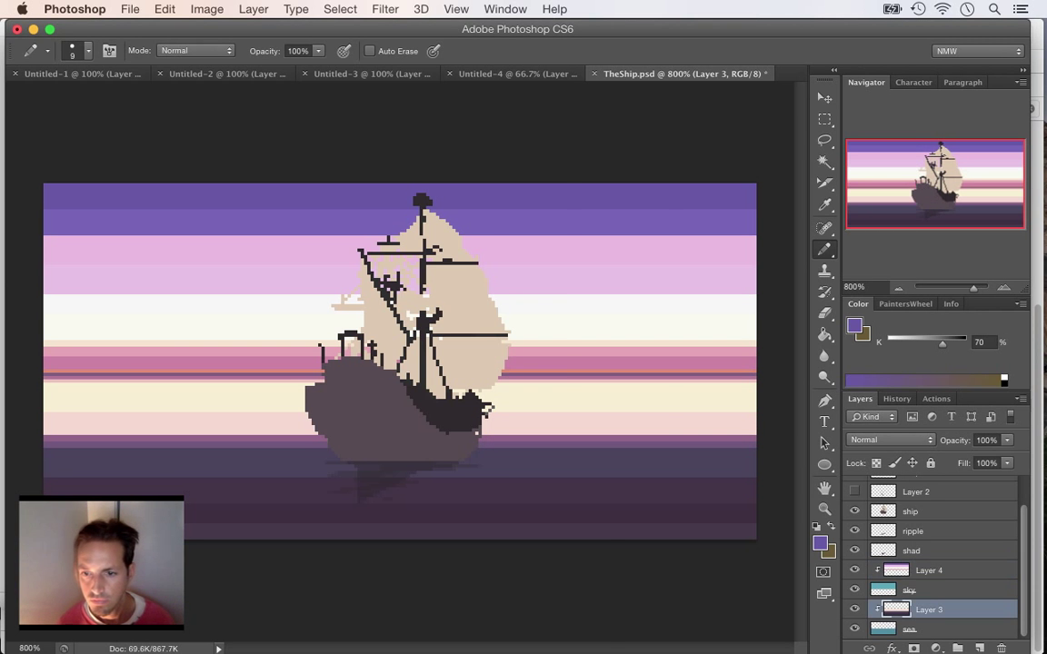
left_click(386, 9)
key("Escape")
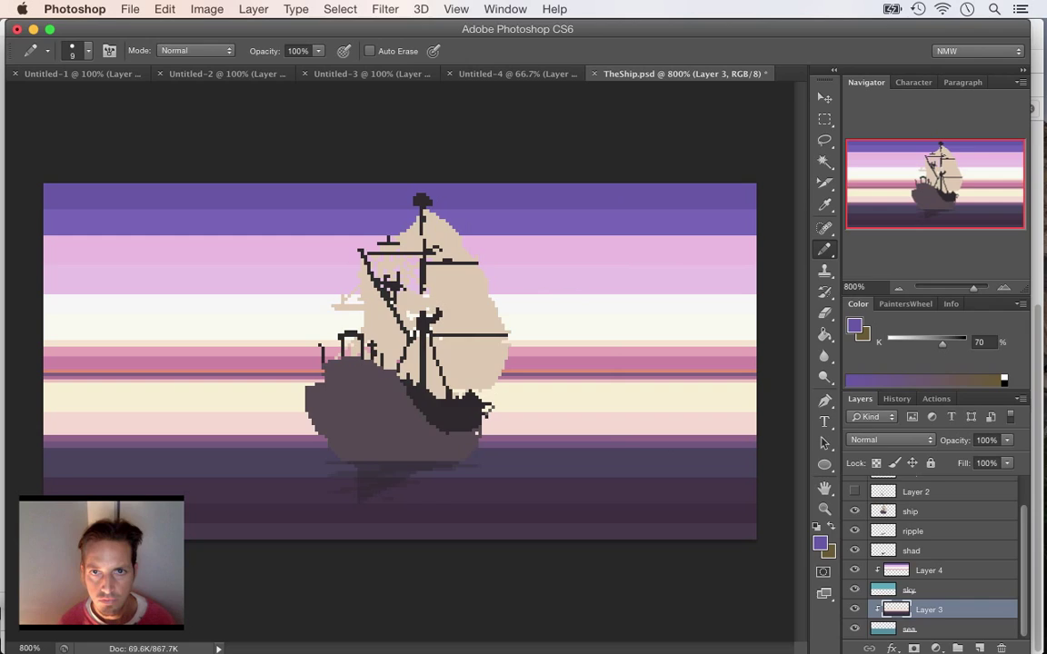
left_click(1007, 440)
left_click_drag(1011, 457, 979, 456)
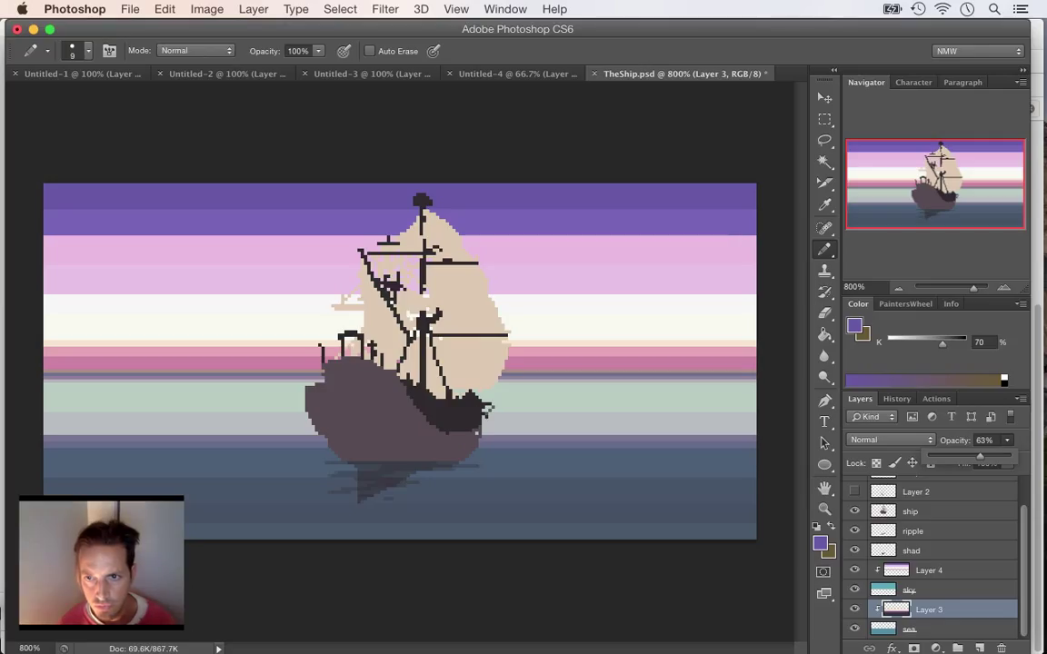
left_click_drag(979, 456, 984, 456)
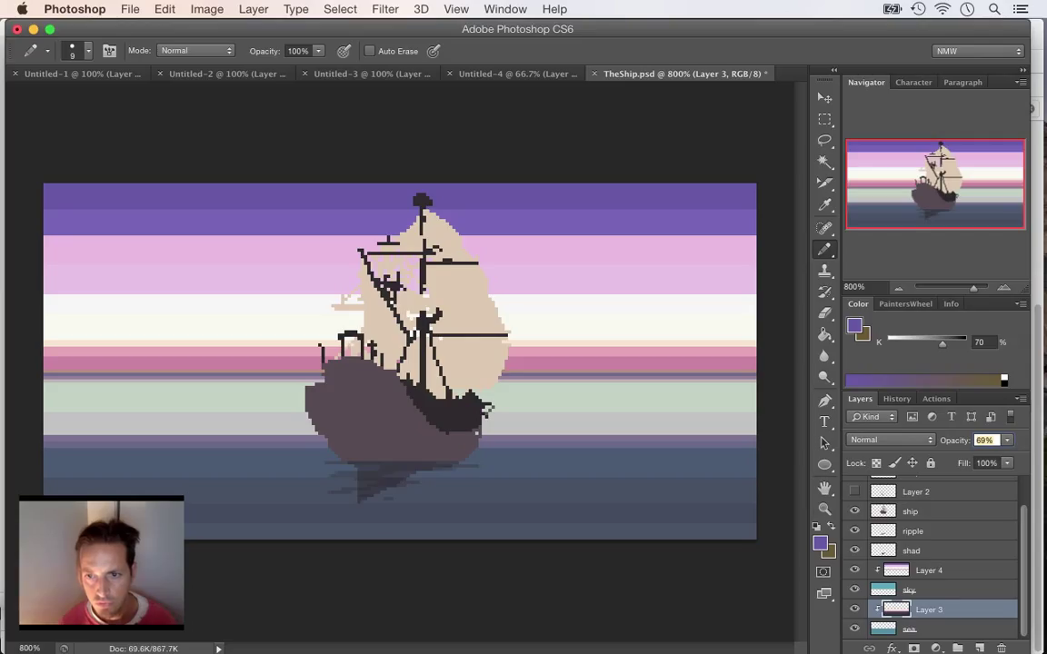
- Try a lower opacity on the sky bands in Layer 4, then return it to 100%
left_click(929, 571)
left_click(1007, 441)
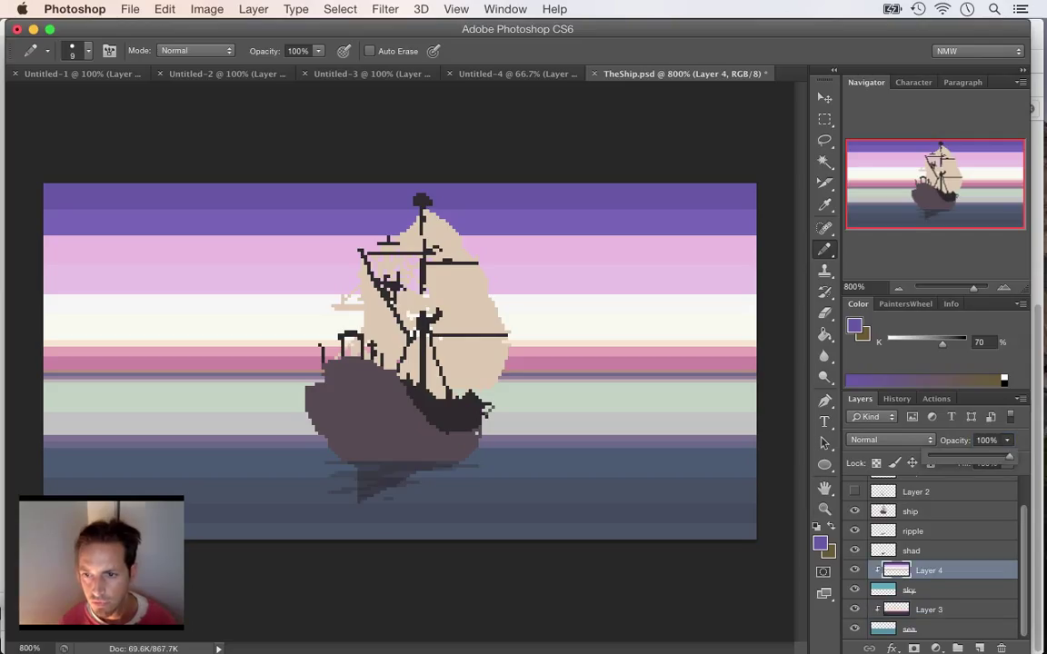
mouse_move(1009, 457)
left_mouse_down()
mouse_move(981, 456)
mouse_move(997, 456)
left_mouse_up()
left_click_drag(998, 456, 1011, 456)
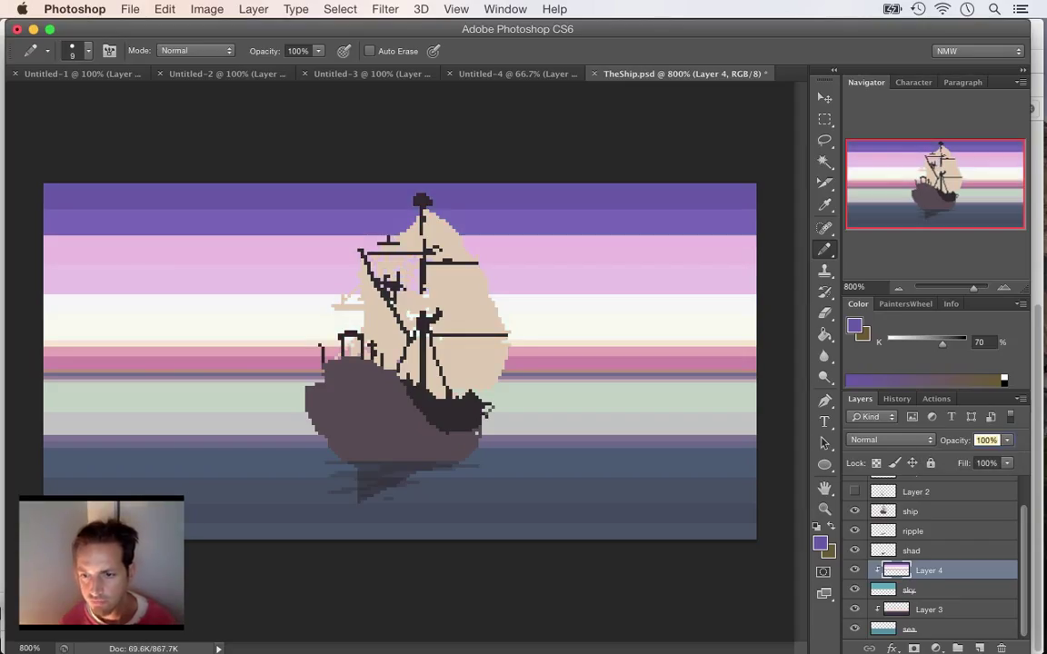
- Reselect Layer 3 and save TheShip.psd
left_click(929, 609)
left_click(1007, 440)
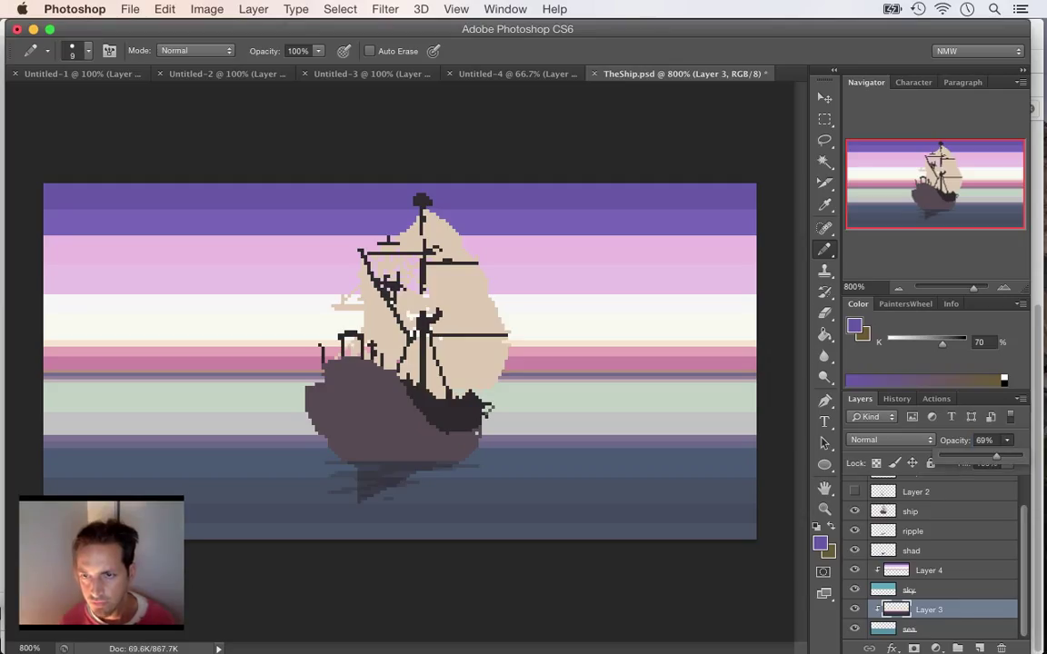
left_click(986, 440)
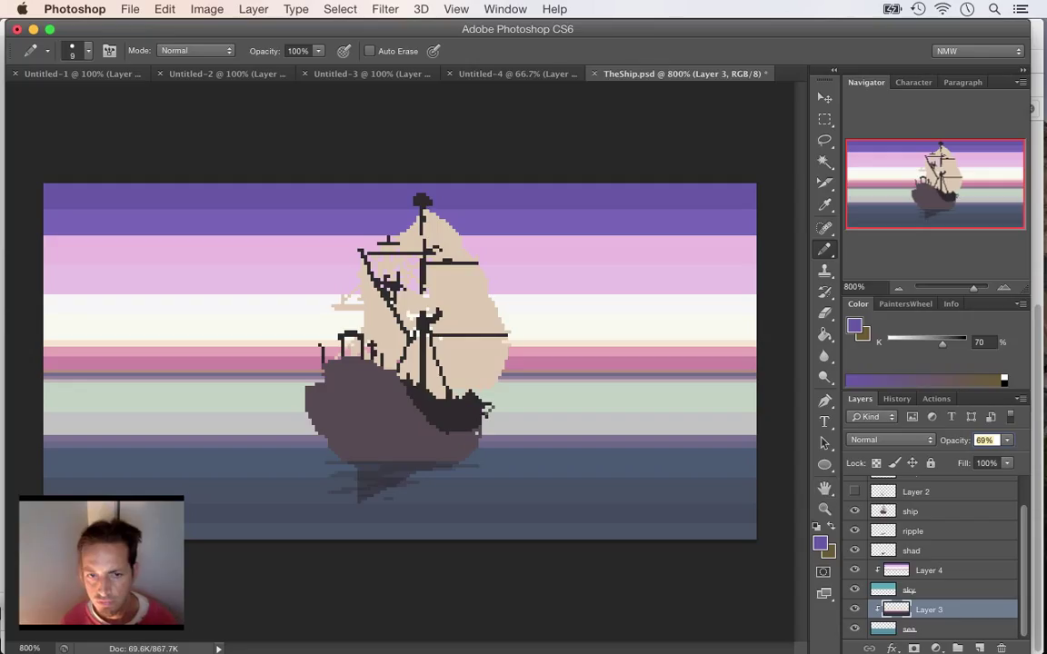
key("super+s")
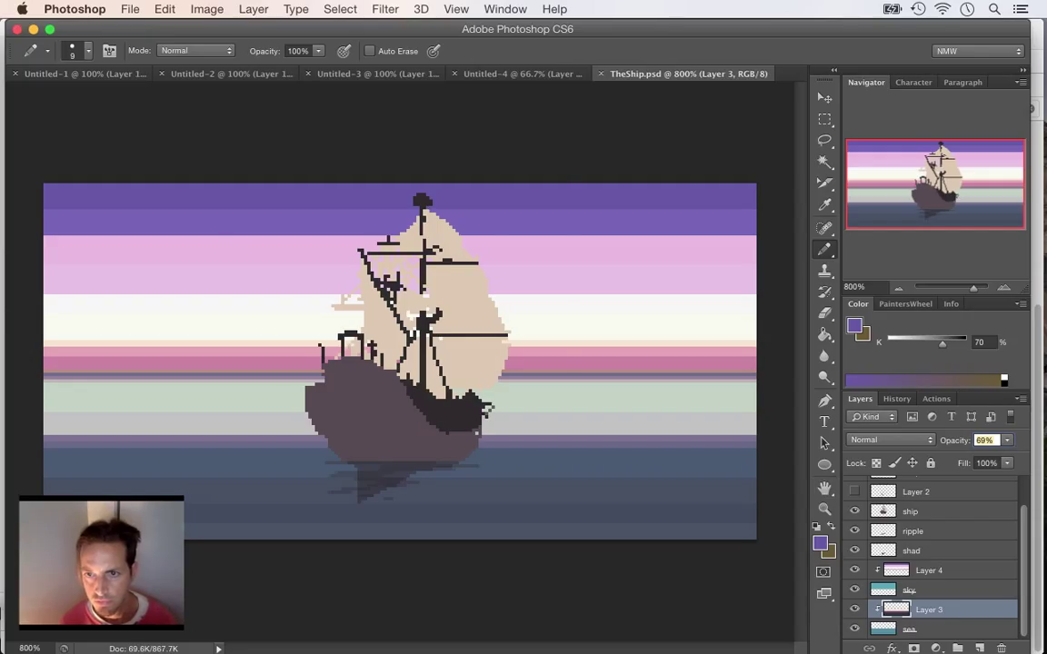
- Apply the Wave distortion to the sea bands on Layer 3 with wavelength 5 to 17 and maximum amplitude 6
left_click(385, 9)
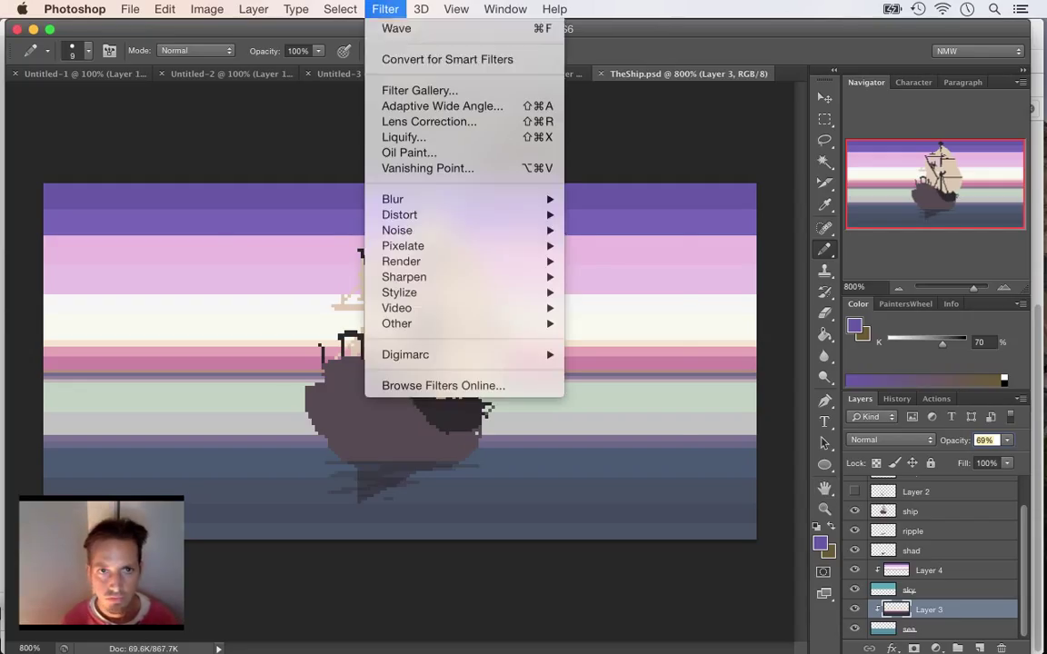
mouse_move(392, 199)
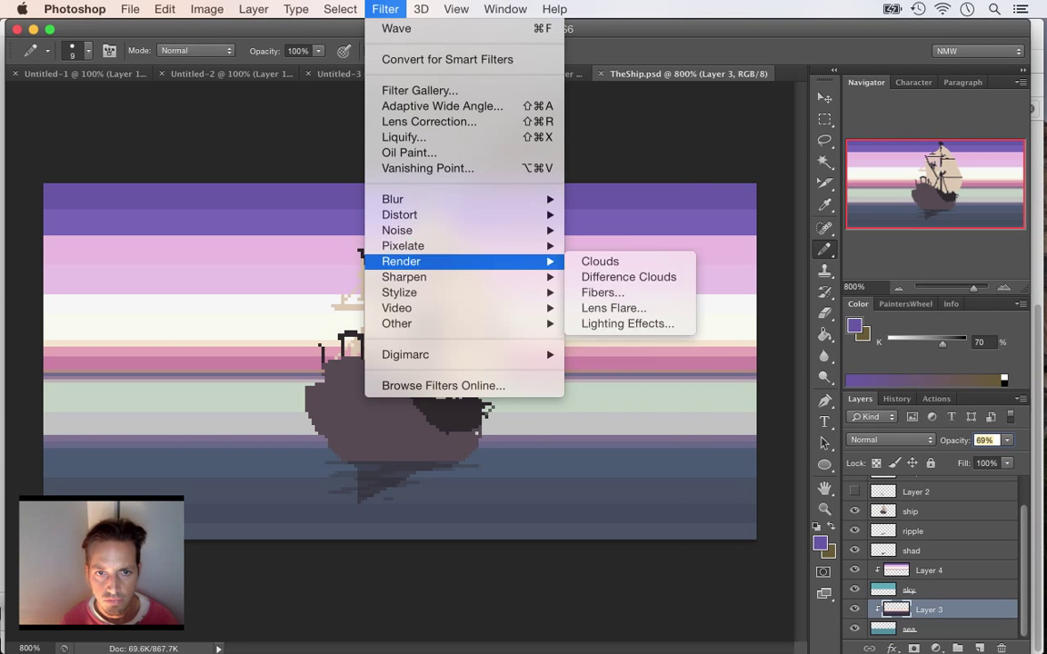
left_click(601, 324)
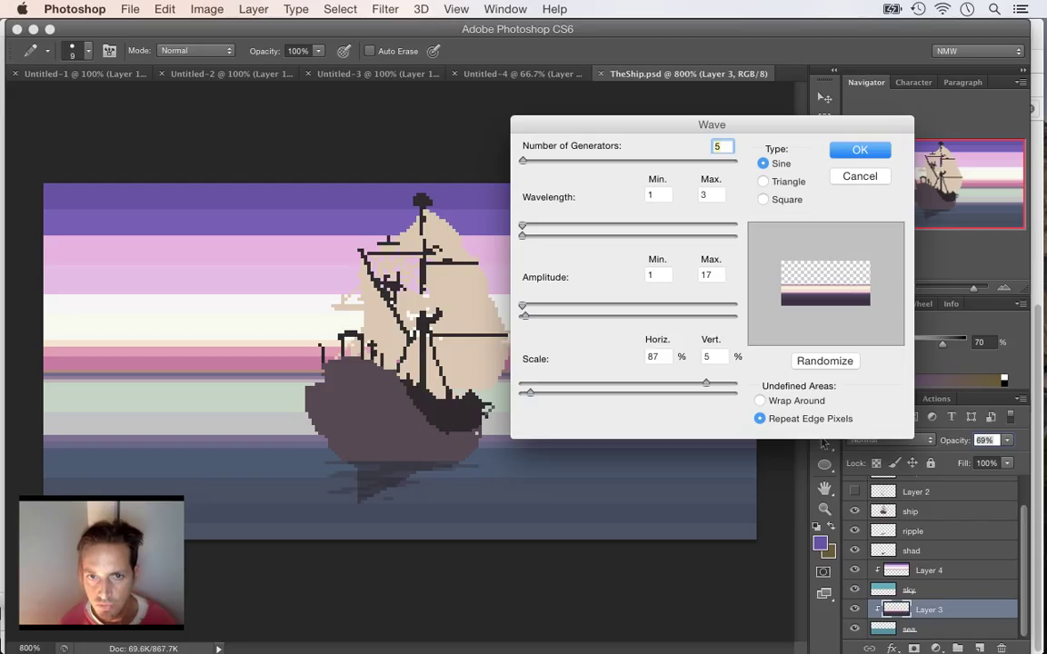
left_click_drag(522, 225, 522, 226)
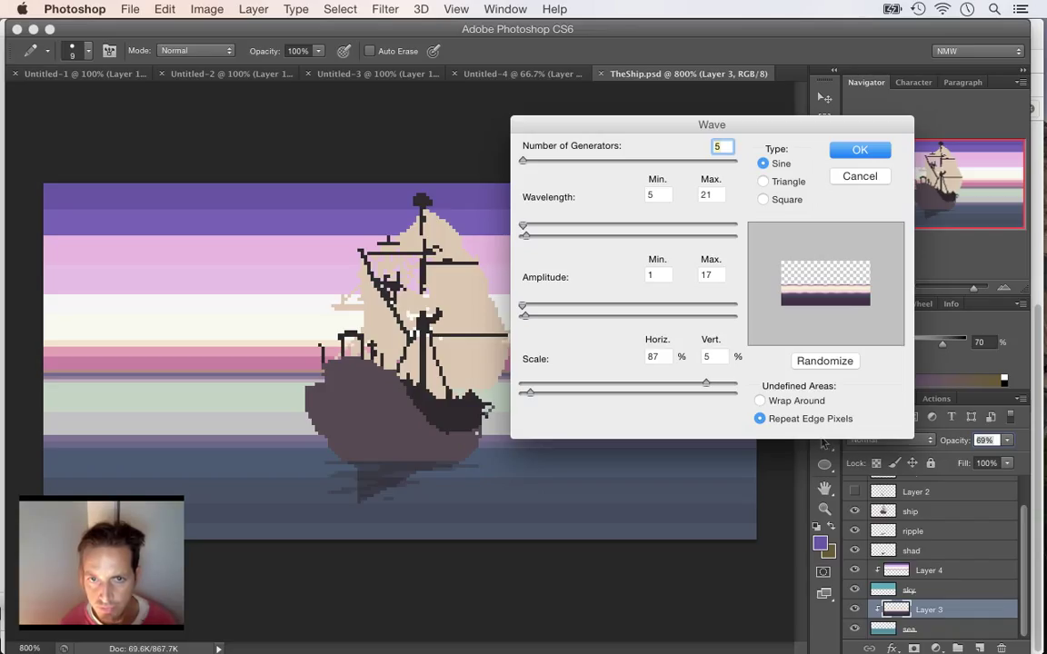
left_click_drag(525, 235, 525, 235)
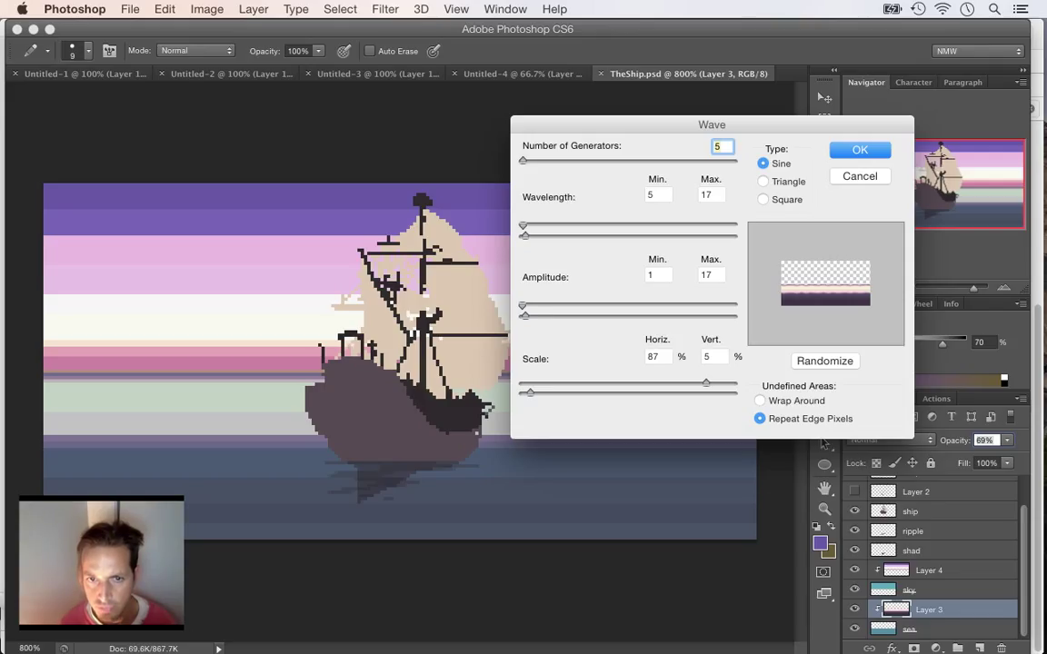
left_click_drag(526, 316, 522, 316)
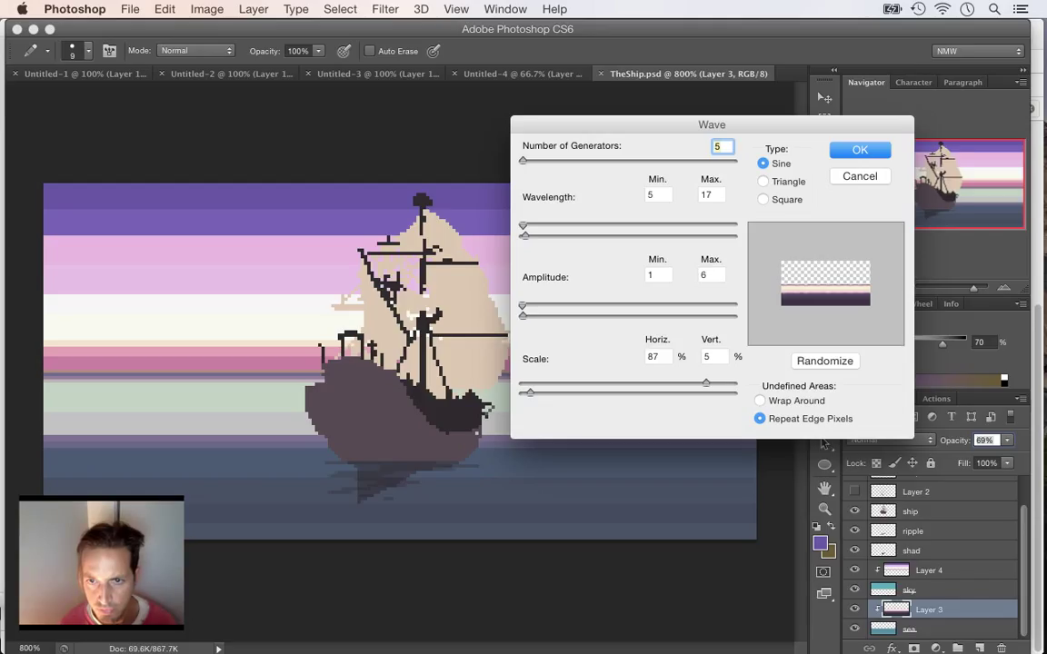
key("Return")
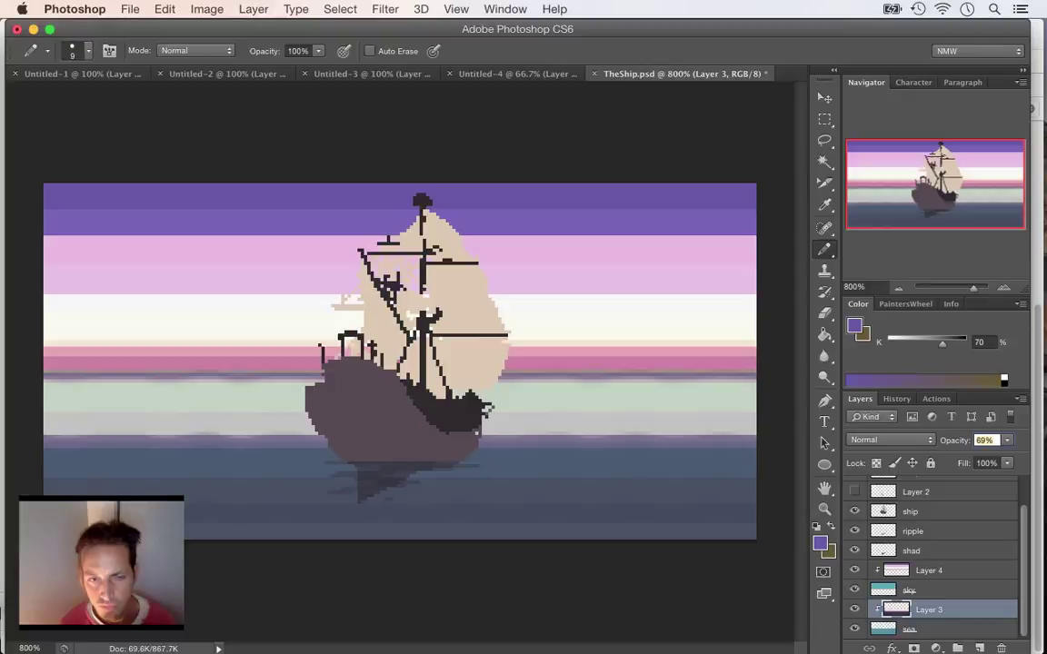
- Restore the opacity of the sea bands on Layer 3 to 100%
left_click(386, 10)
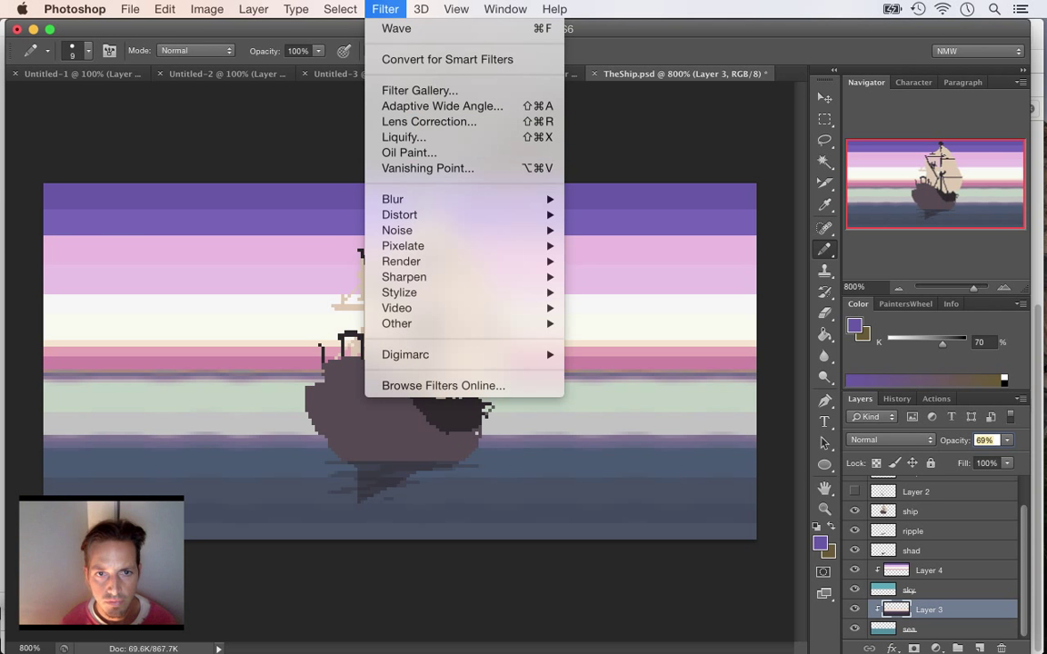
mouse_move(393, 199)
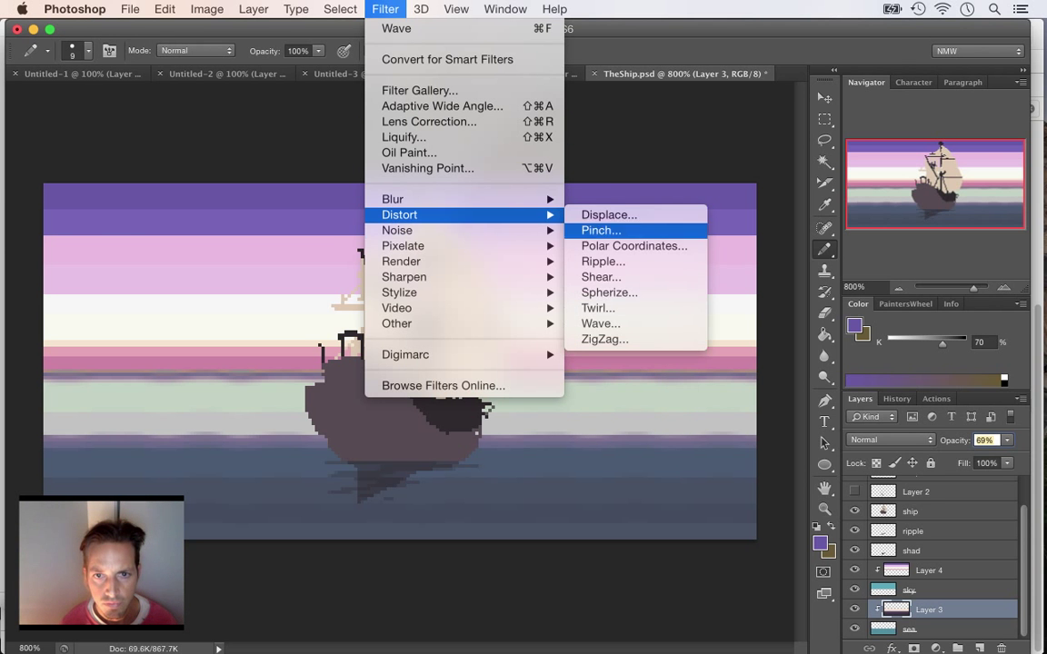
key("Escape")
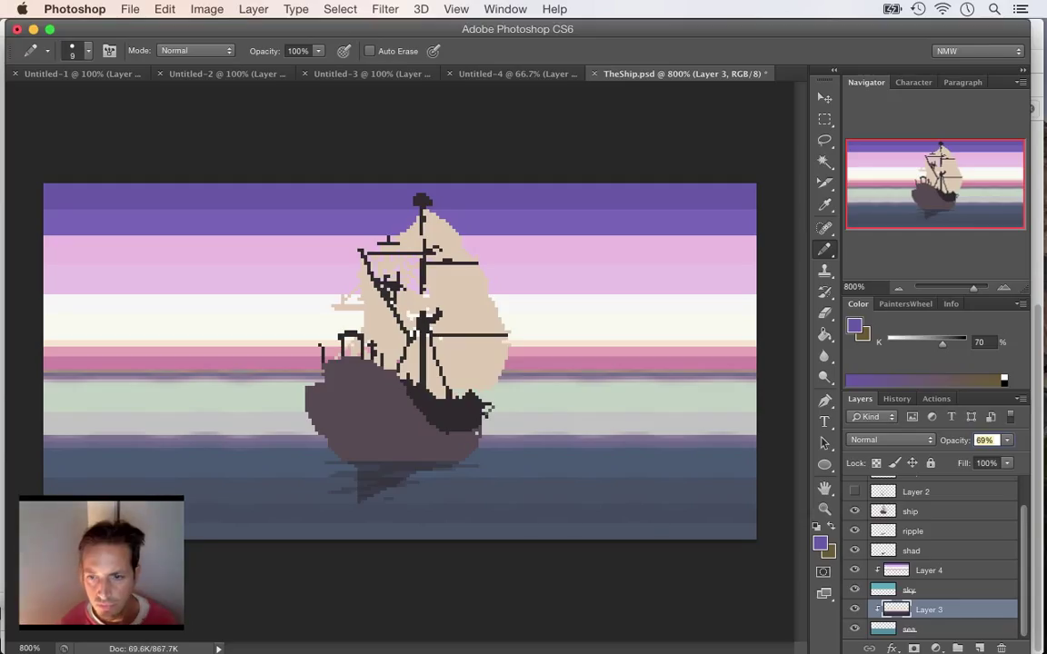
left_click_drag(1007, 441, 1022, 456)
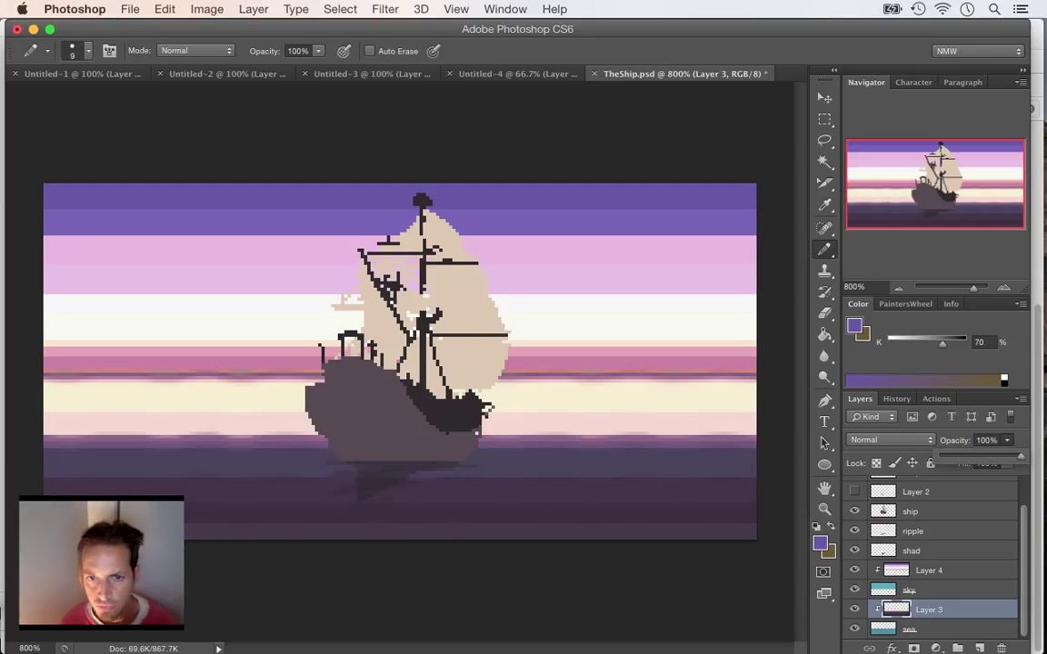
key("Return")
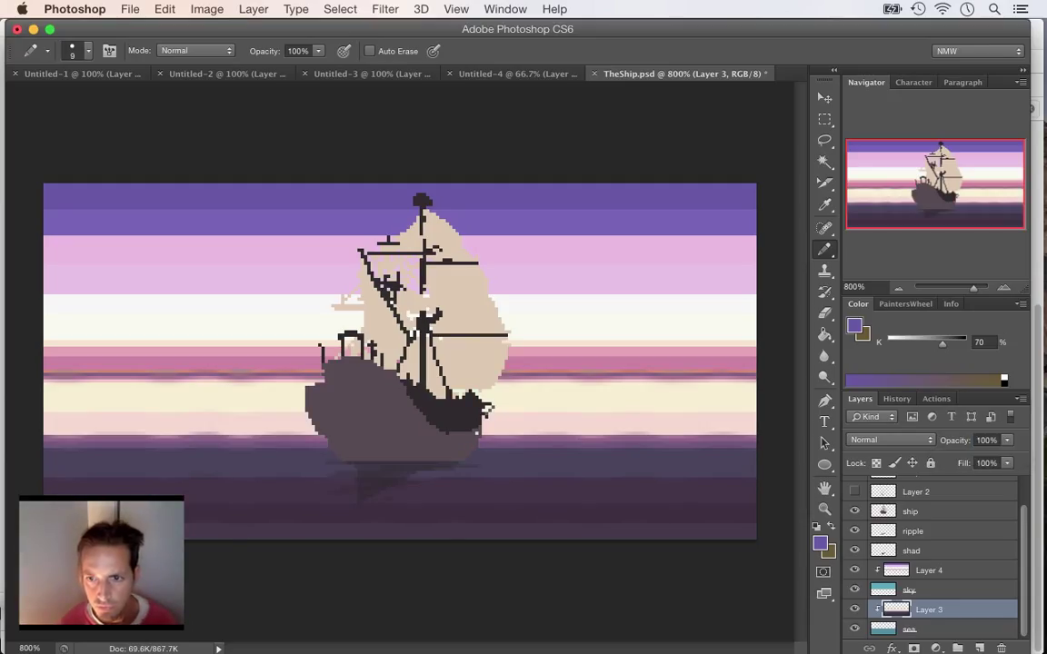
- Start another Wave distortion on Layer 3 with wavelength 5 to 6 and maximum amplitude 14
left_click(386, 9)
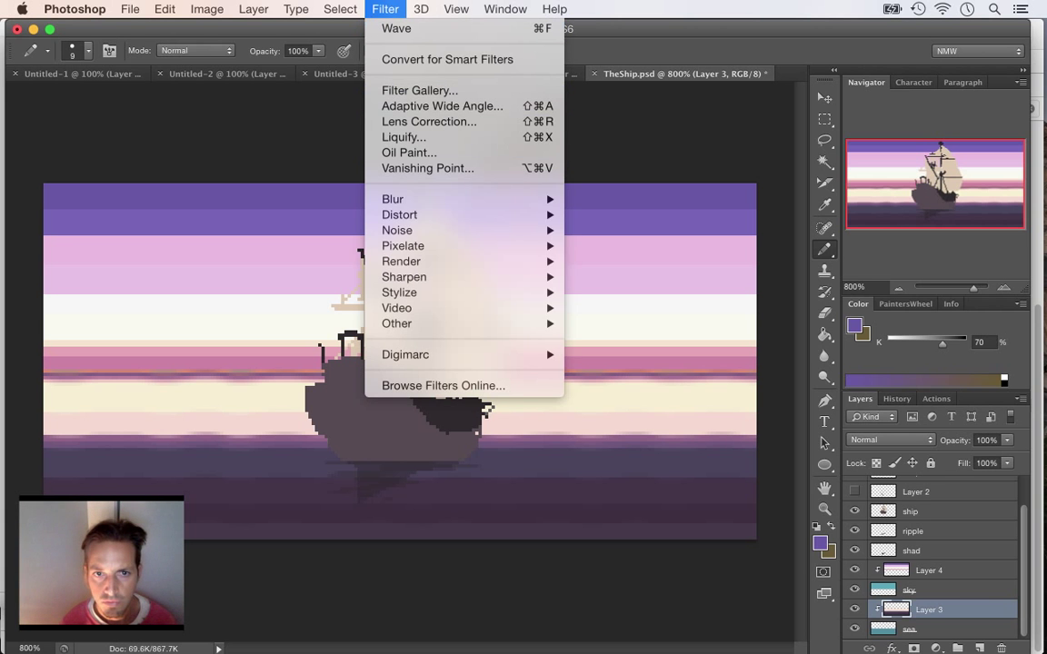
mouse_move(400, 215)
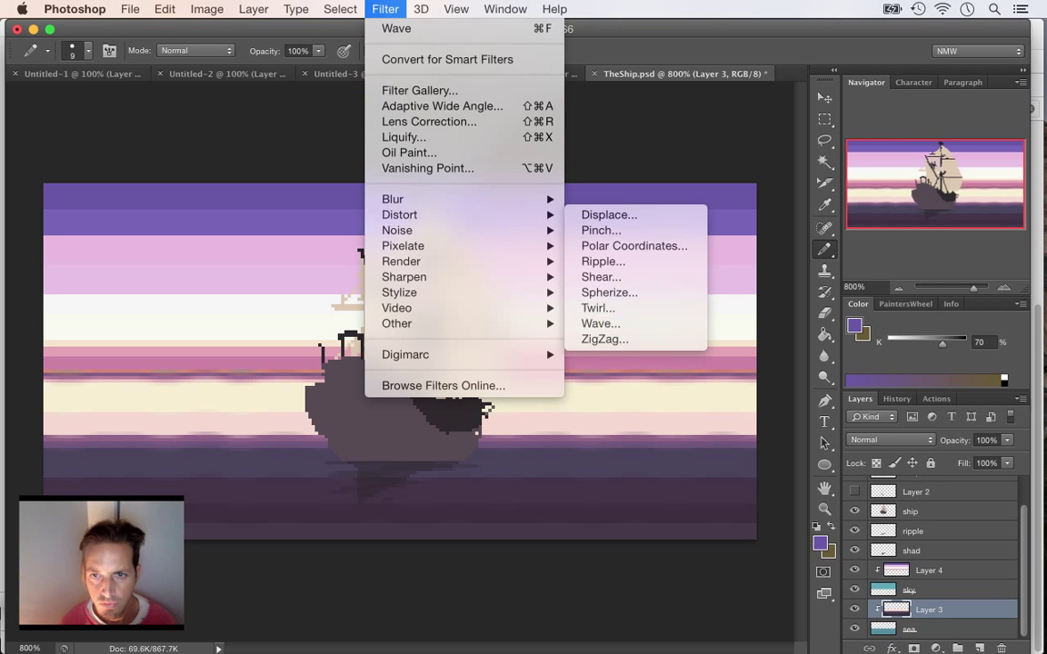
left_click(600, 324)
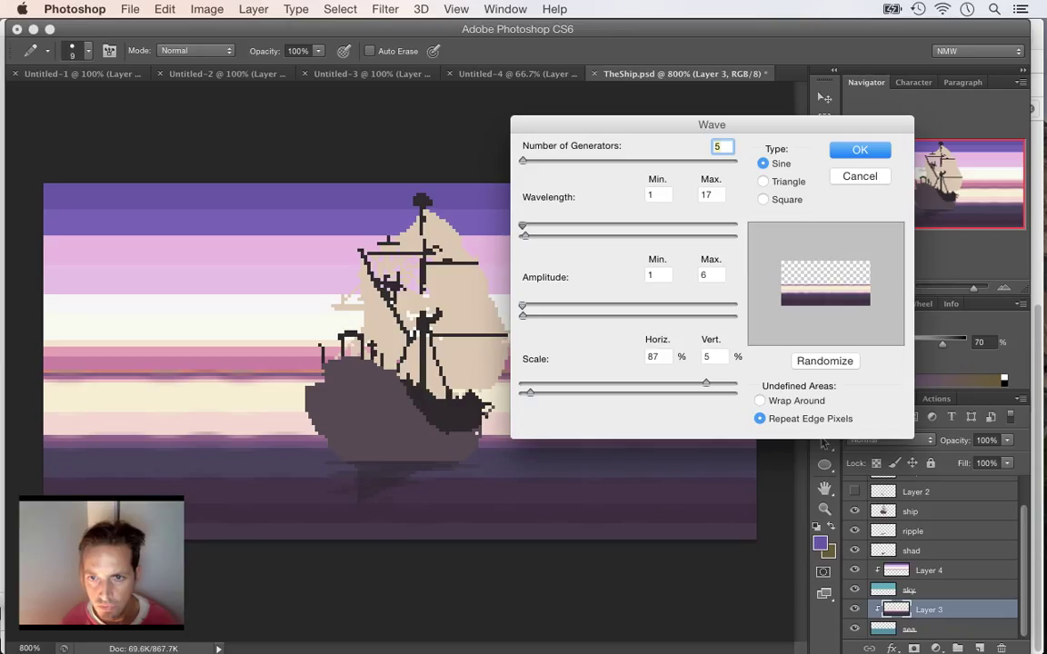
left_click_drag(522, 227, 523, 235)
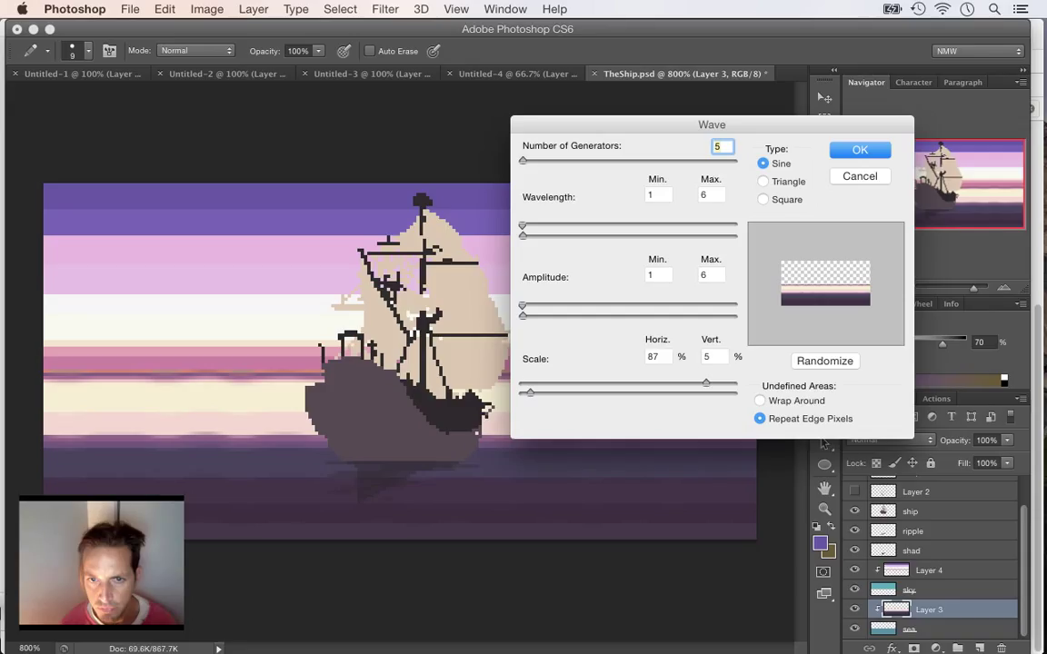
mouse_move(523, 315)
left_mouse_down()
mouse_move(528, 305)
mouse_move(523, 315)
left_mouse_up()
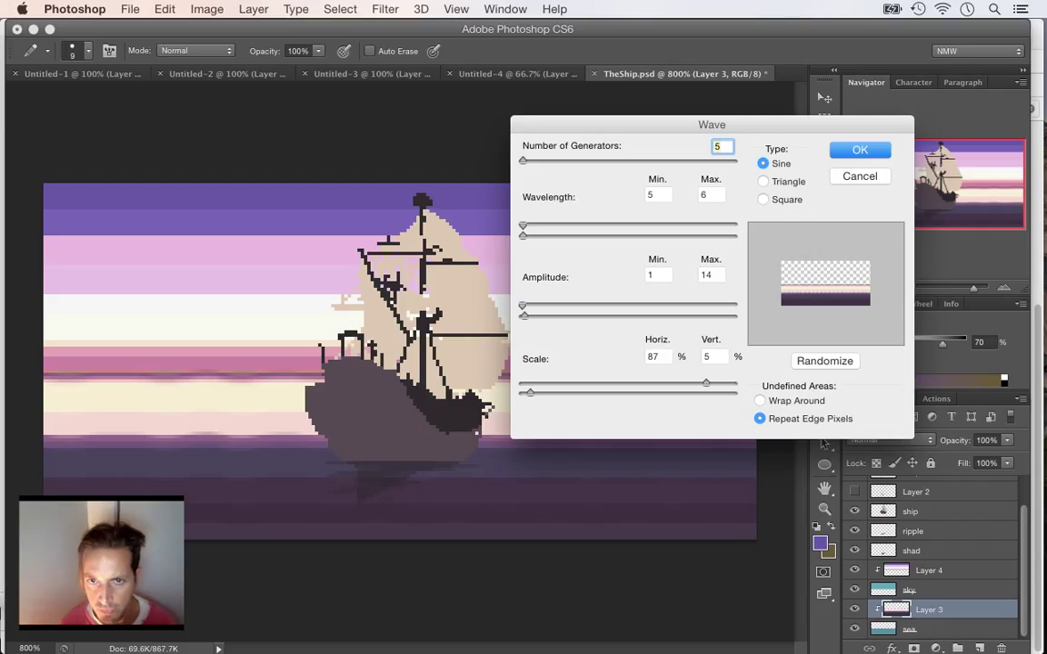
key("Tab")
type("2")
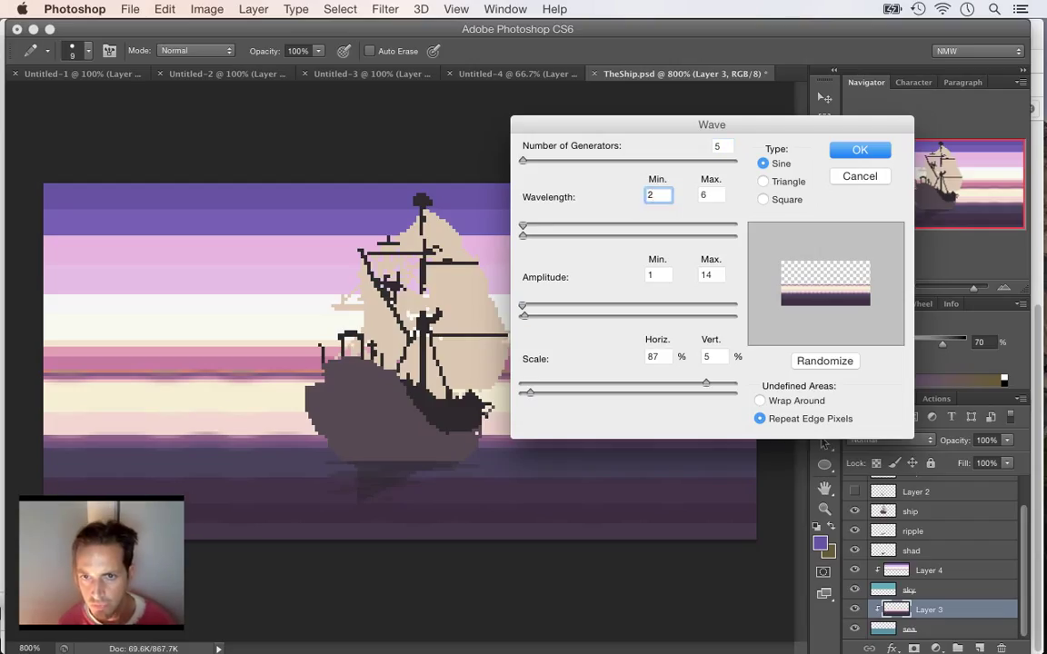
key("Tab")
type("6")
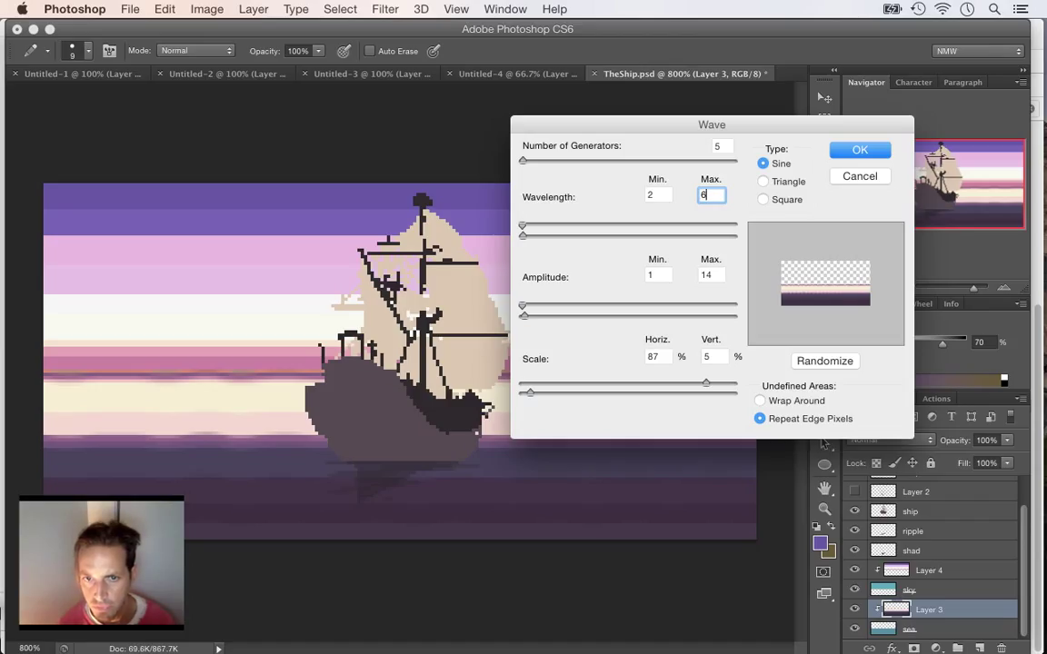
key("Tab")
key("Tab")
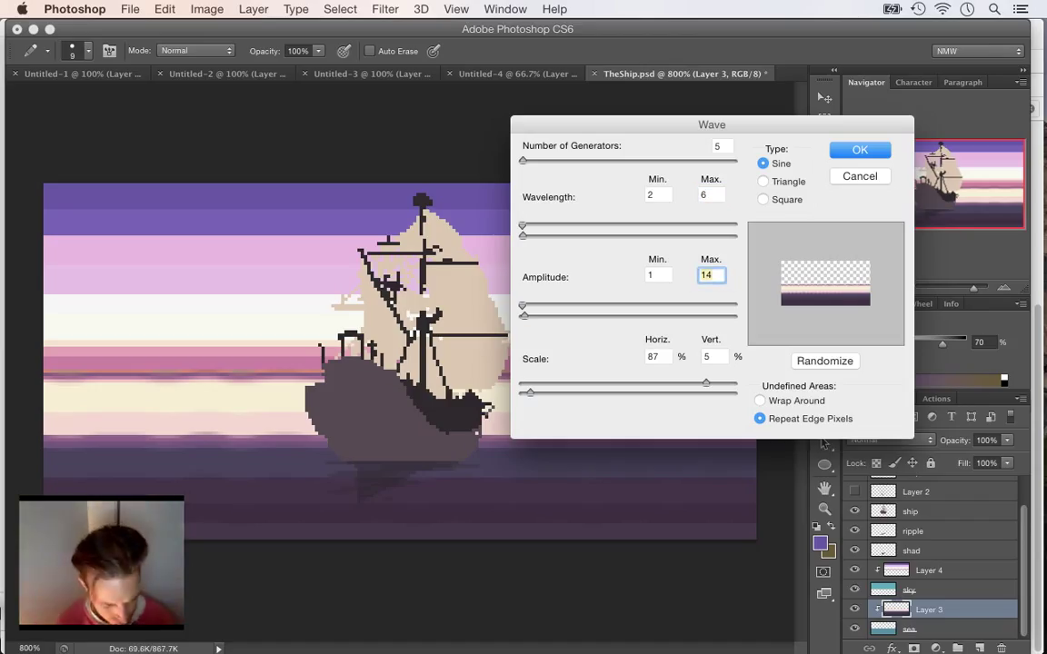
type("7")
left_click_drag(712, 124, 636, 122)
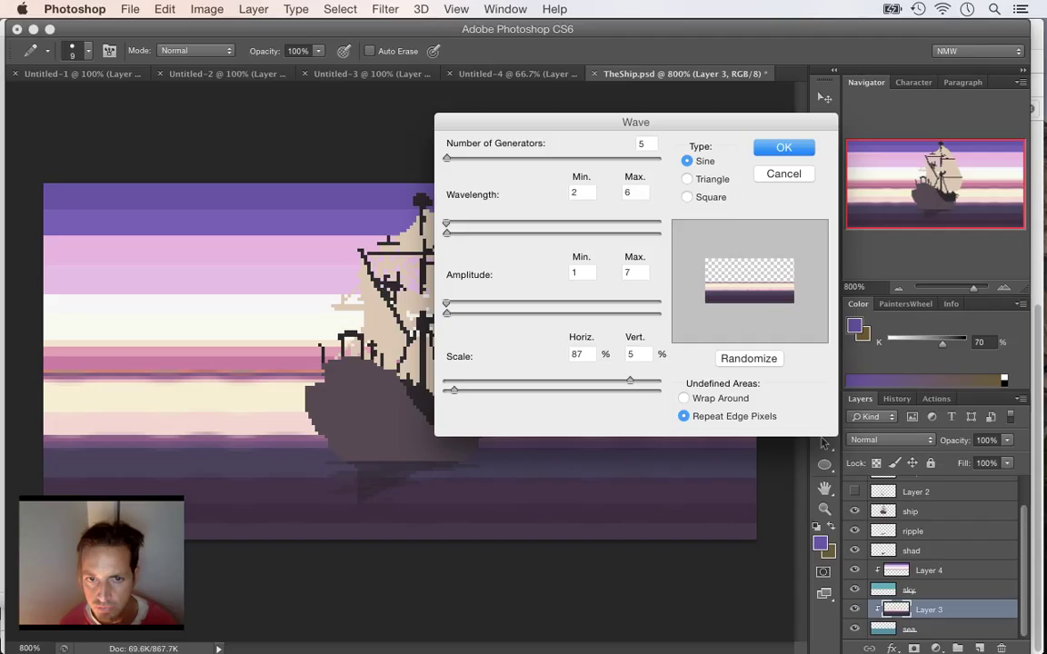
left_click_drag(454, 391, 539, 390)
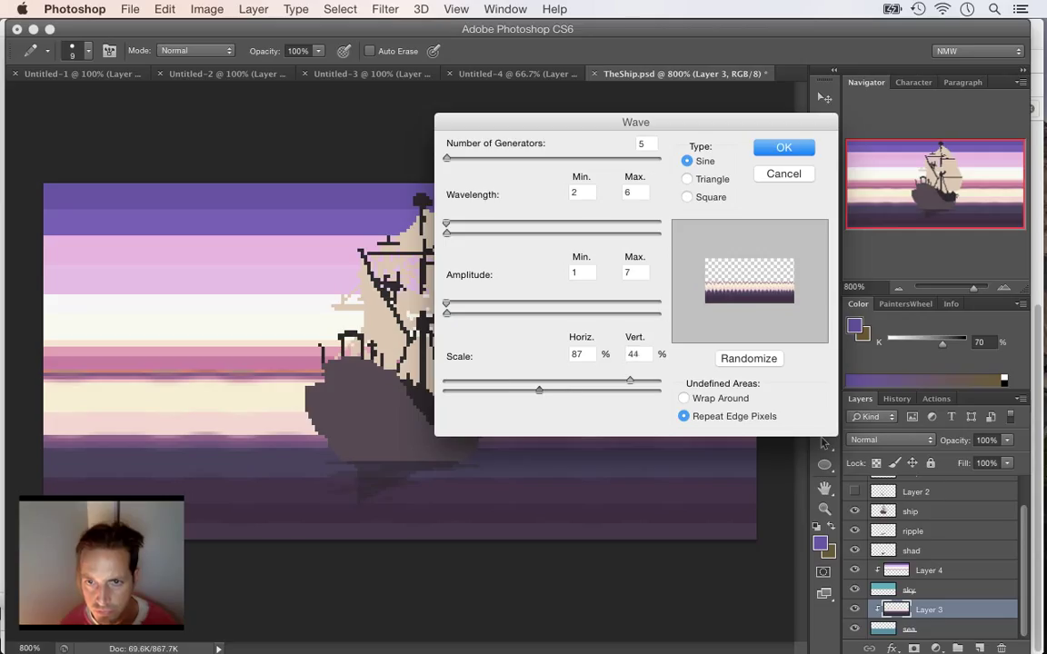
mouse_move(630, 381)
left_mouse_down()
mouse_move(536, 380)
mouse_move(641, 381)
left_mouse_up()
left_click_drag(539, 390, 657, 390)
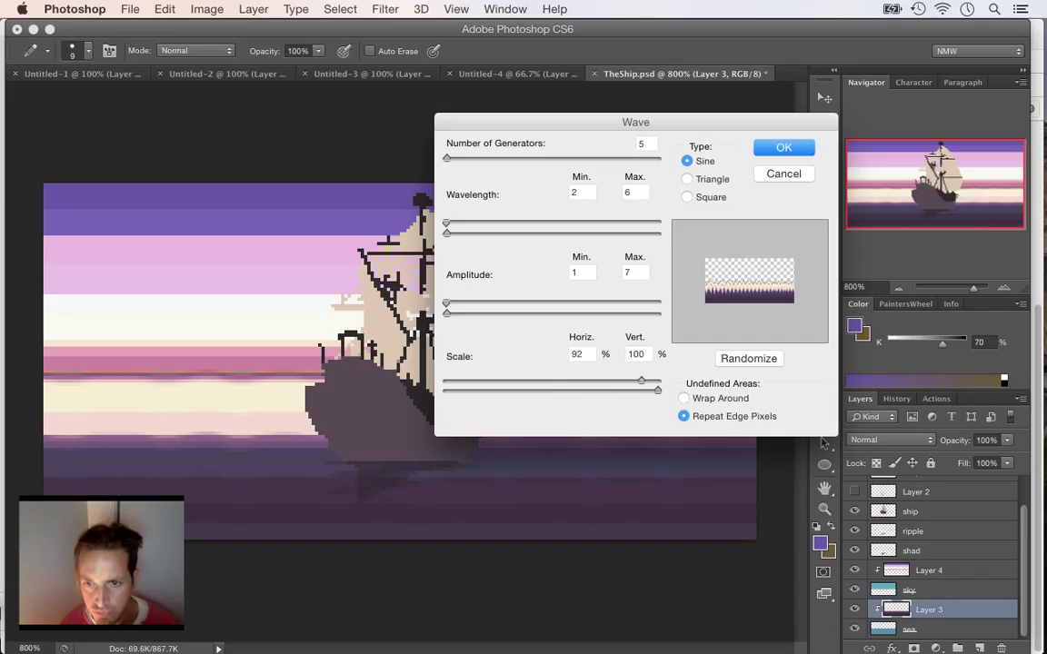
key("Return")
- Duplicate Layer 3 within TheShip.psd as Layer 3 copy
right_click(896, 610)
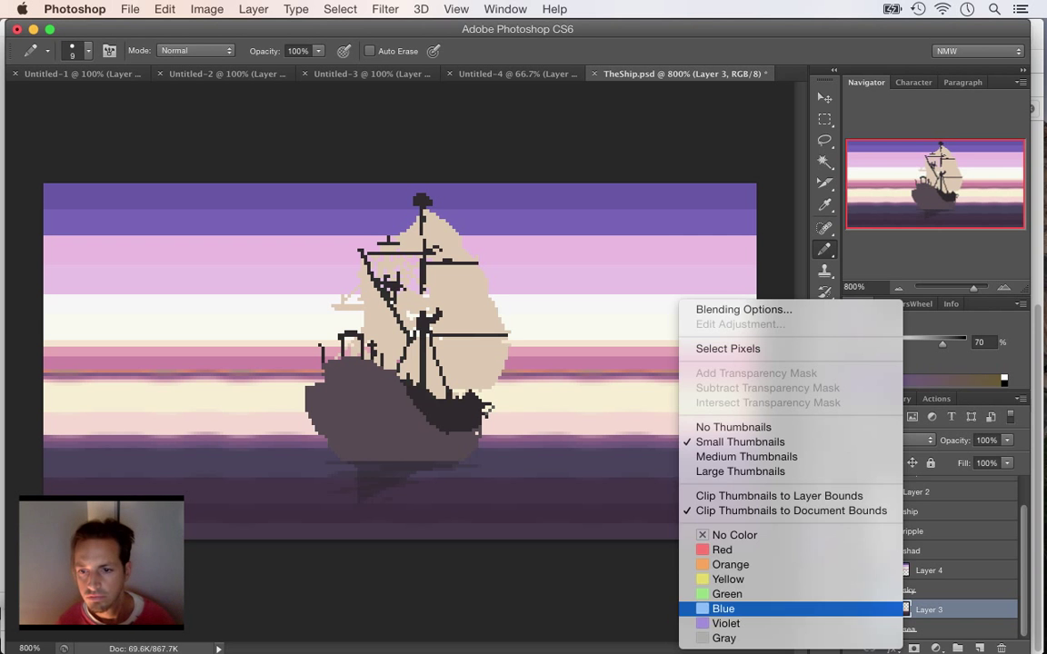
right_click(976, 610)
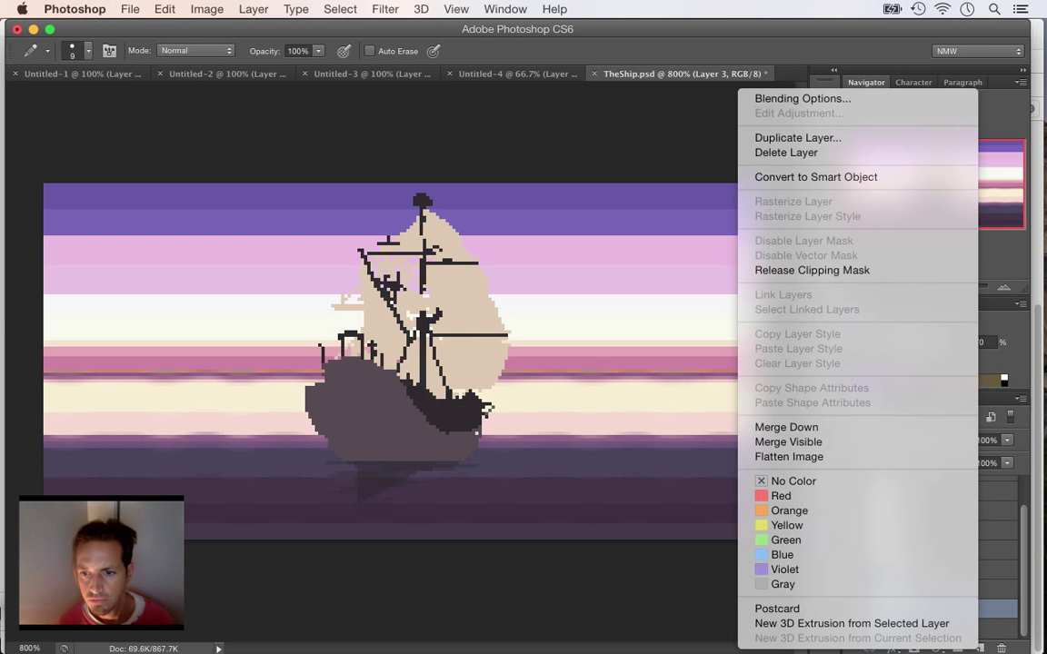
left_click(798, 138)
left_click(798, 137)
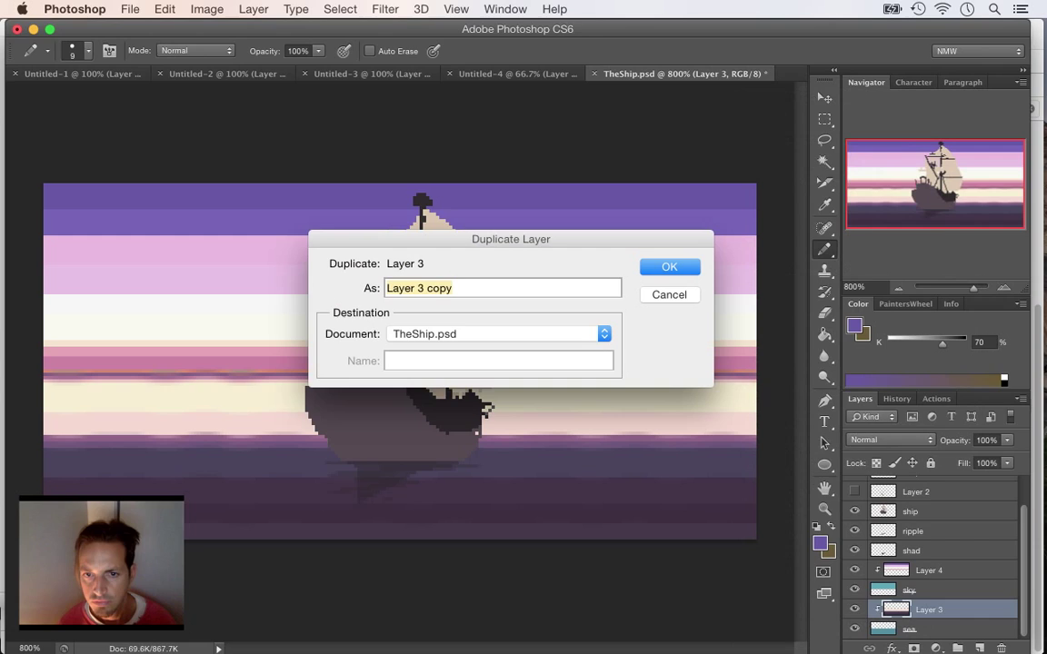
key("Return")
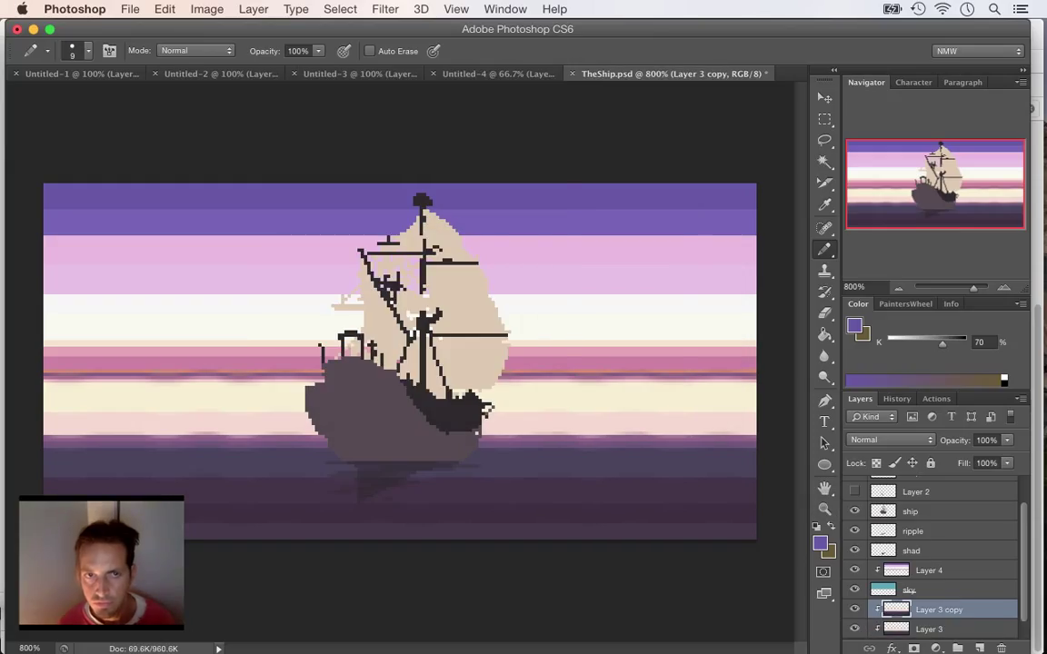
- Apply the Wave distortion to Layer 3 copy with wavelength 5 to 17, amplitude 1 to 6, horizontal scale 89% and vertical scale 57%
left_click(386, 9)
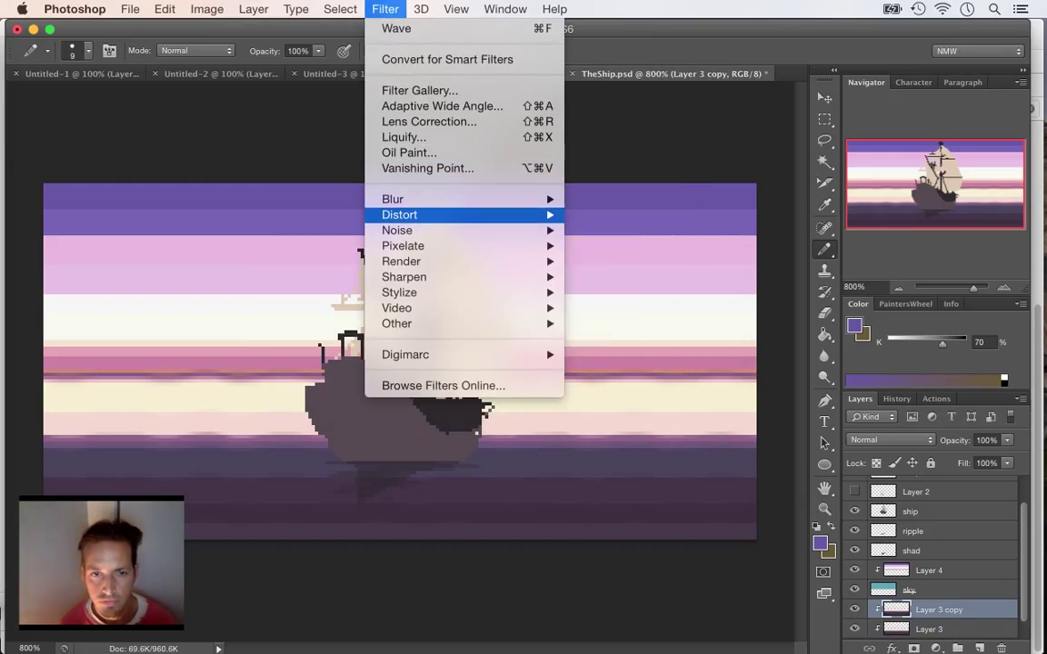
mouse_move(400, 214)
left_click(600, 323)
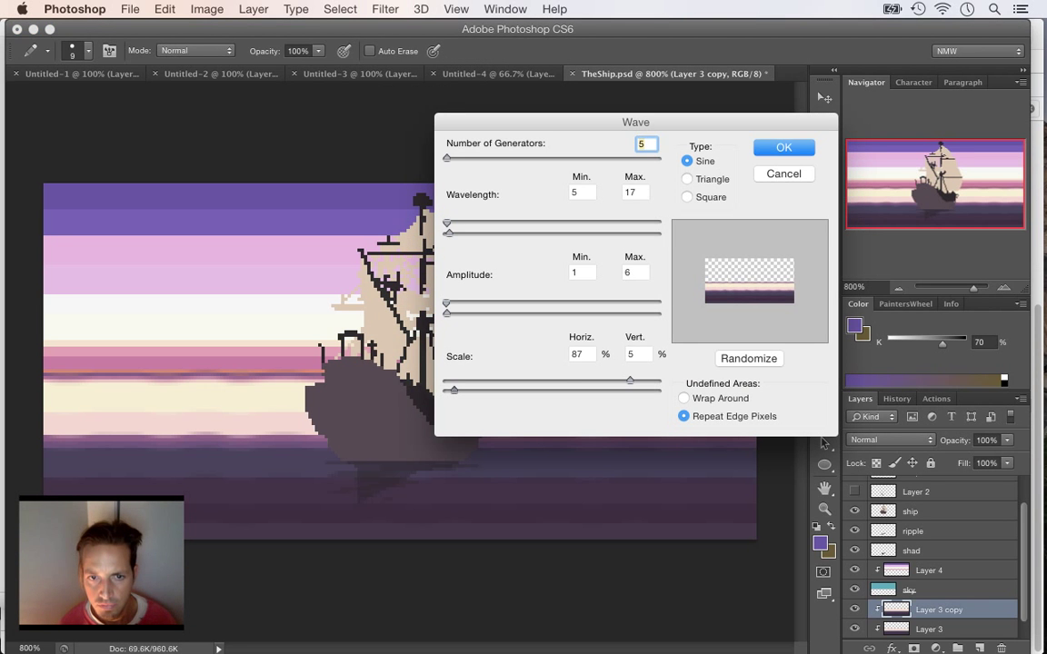
left_click_drag(454, 389, 566, 389)
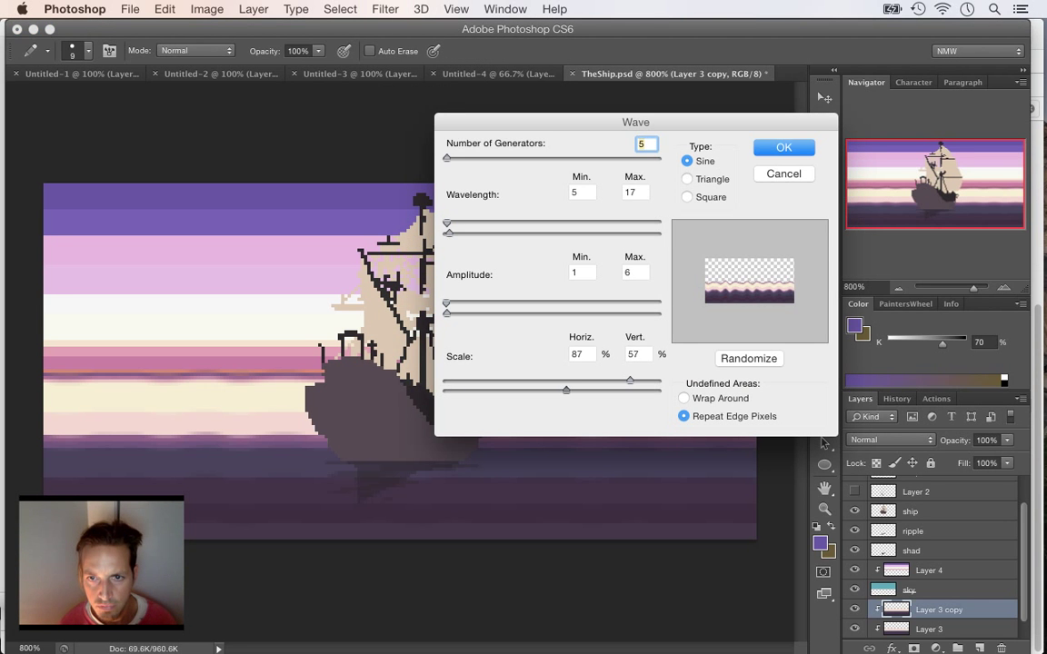
mouse_move(630, 380)
left_mouse_down()
mouse_move(620, 380)
mouse_move(637, 380)
left_mouse_up()
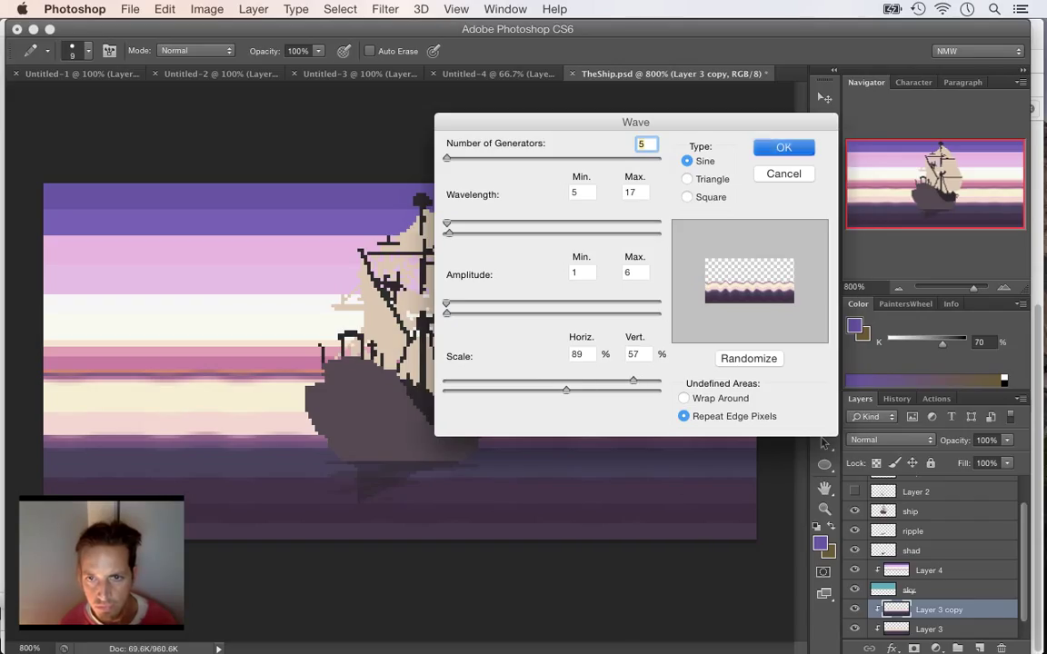
key("Return")
- Distort Layer 3 copy again with Wave, using maximum amplitude 160, horizontal scale 100% and vertical scale 1%
left_click(385, 8)
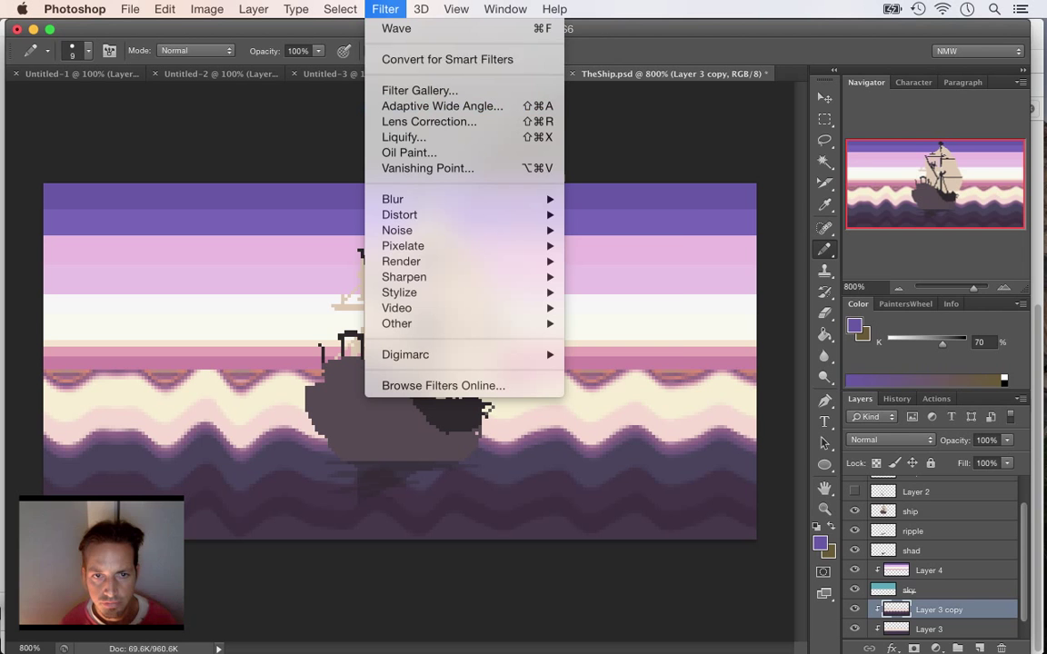
mouse_move(427, 199)
mouse_move(400, 215)
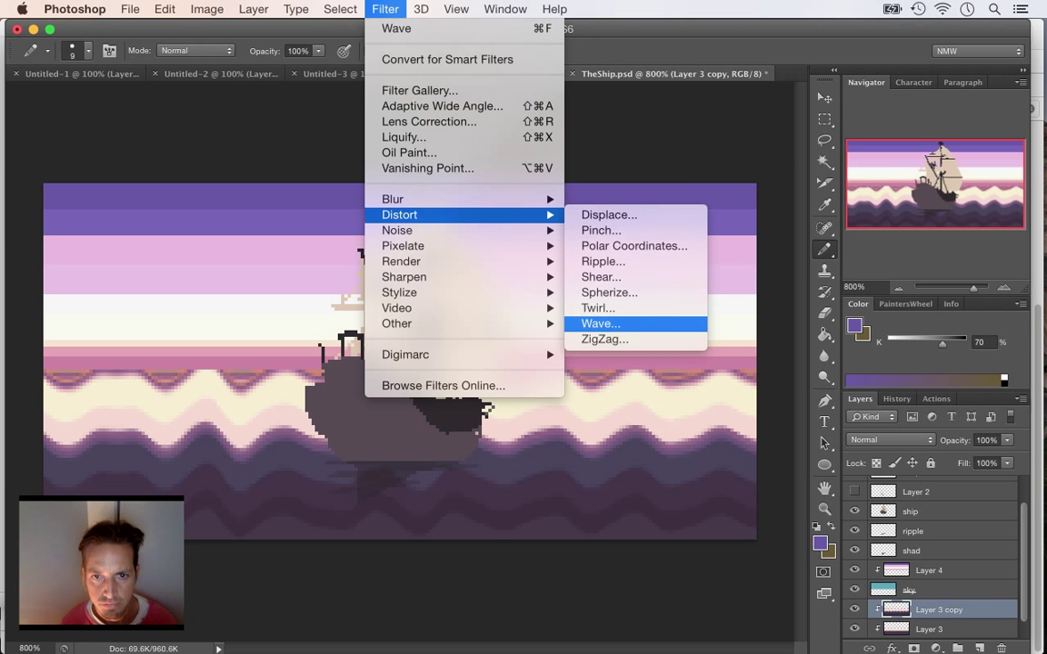
left_click(581, 325)
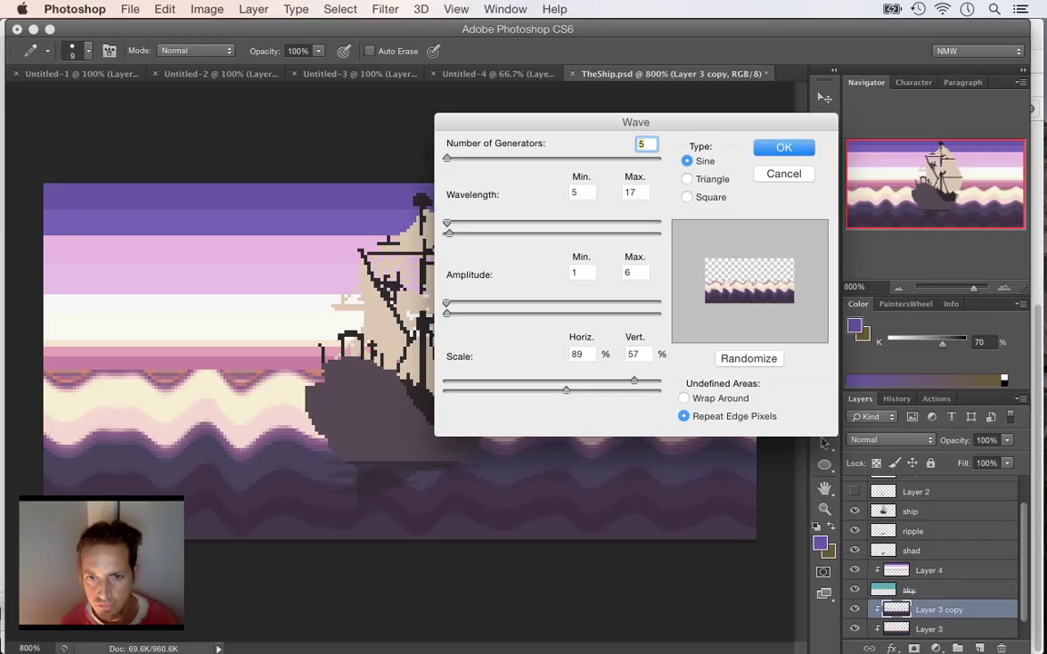
left_click_drag(633, 380, 657, 381)
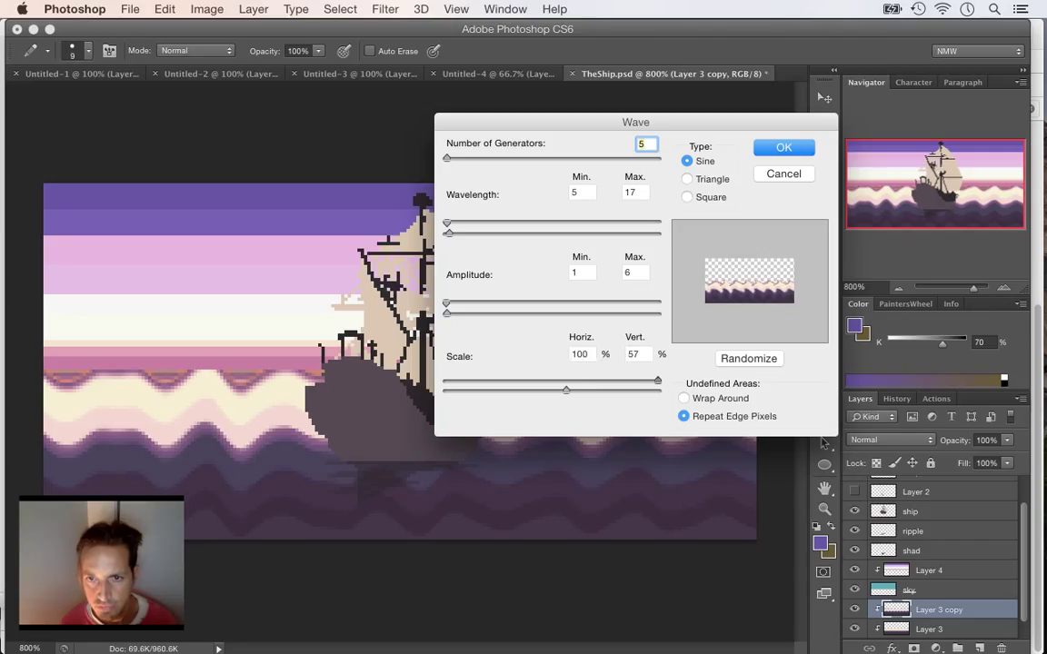
left_click_drag(566, 390, 404, 390)
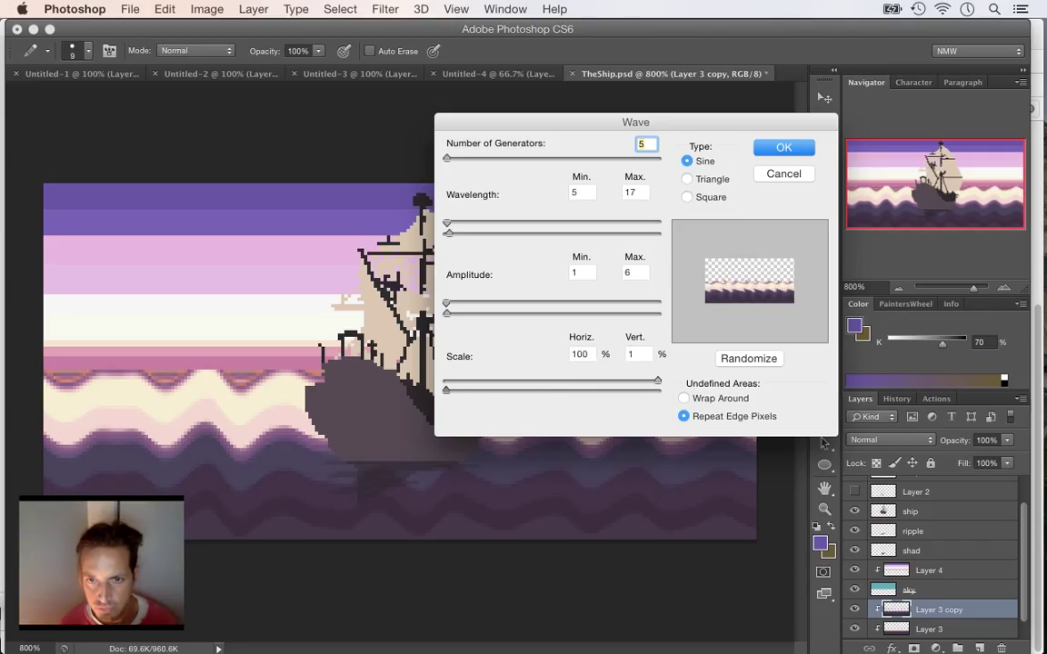
left_click_drag(446, 313, 479, 313)
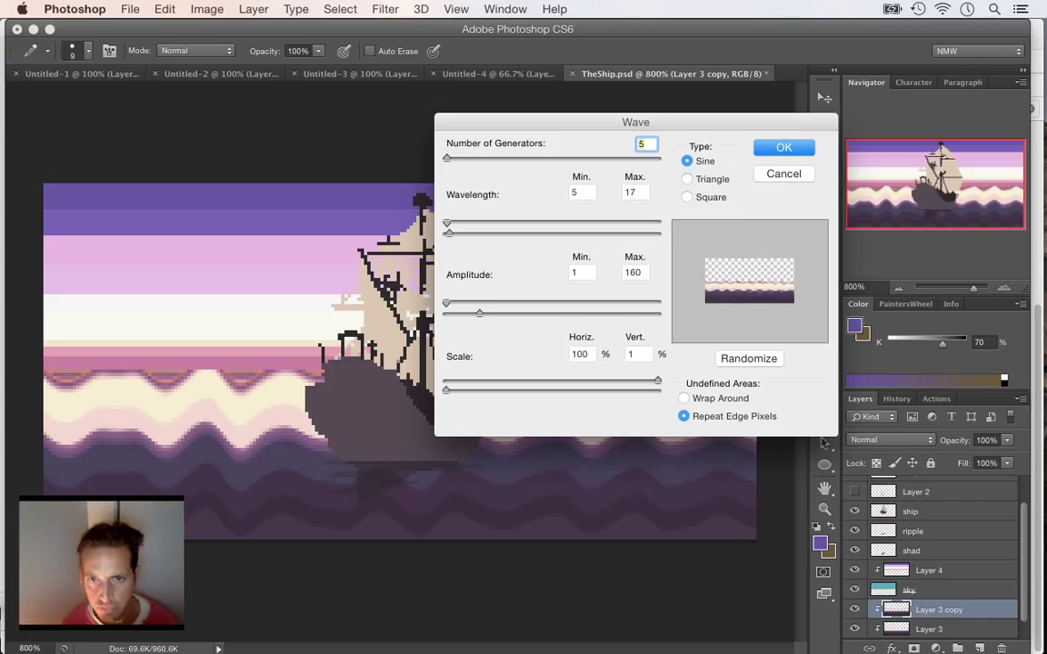
key("Return")
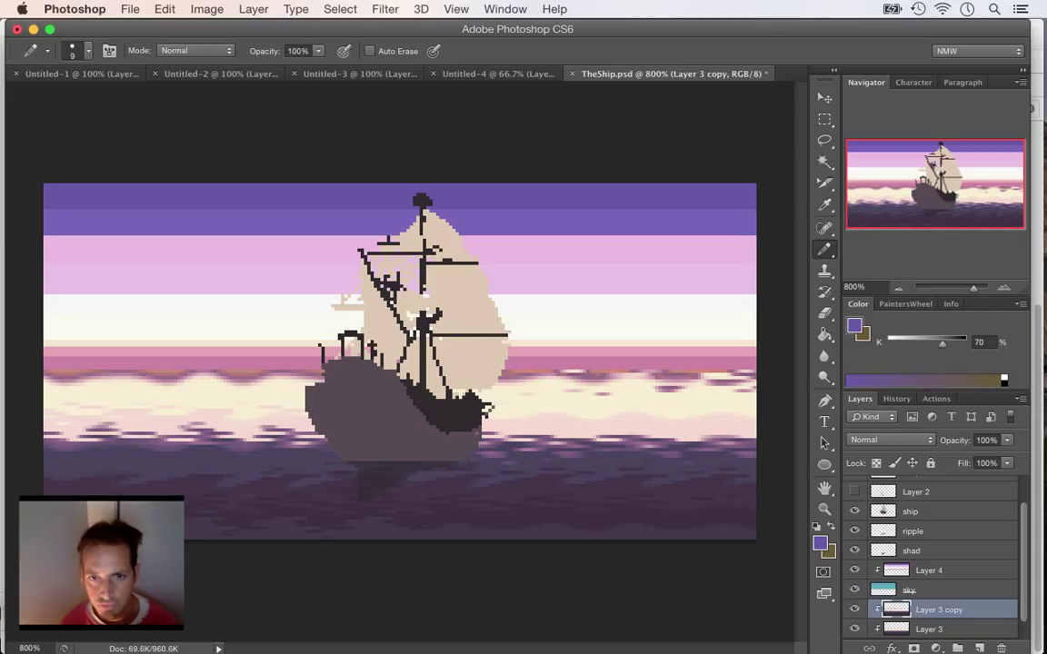
- Hide and show Layer 3 copy and Layer 3 in turn to compare the rippled and flat sea bands
left_click(854, 609)
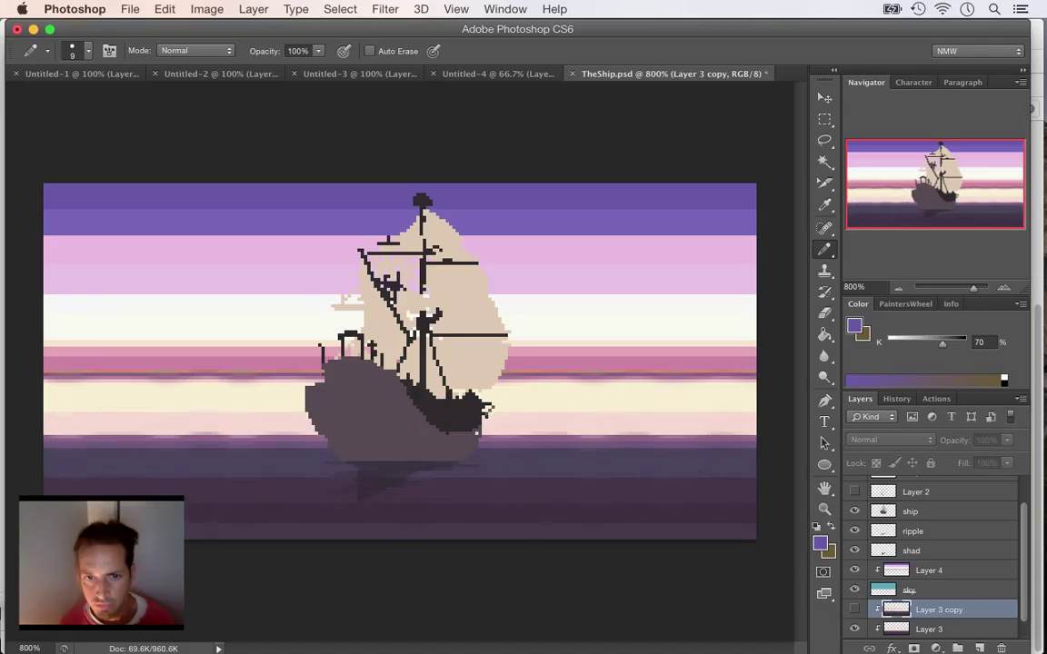
key("super+comma")
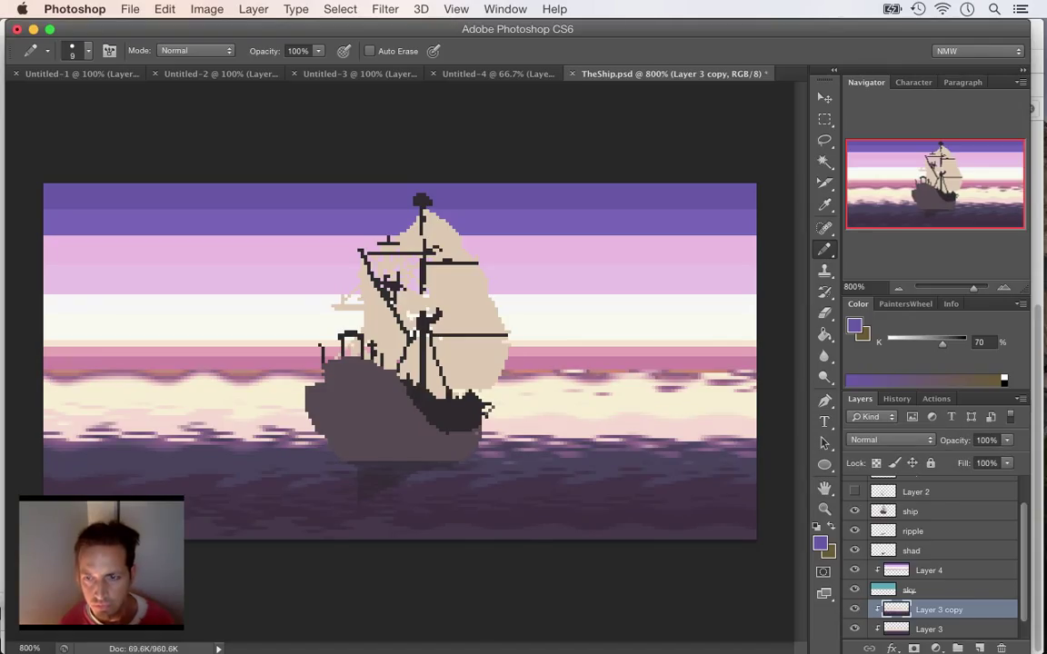
scroll(936, 559, "down", 1)
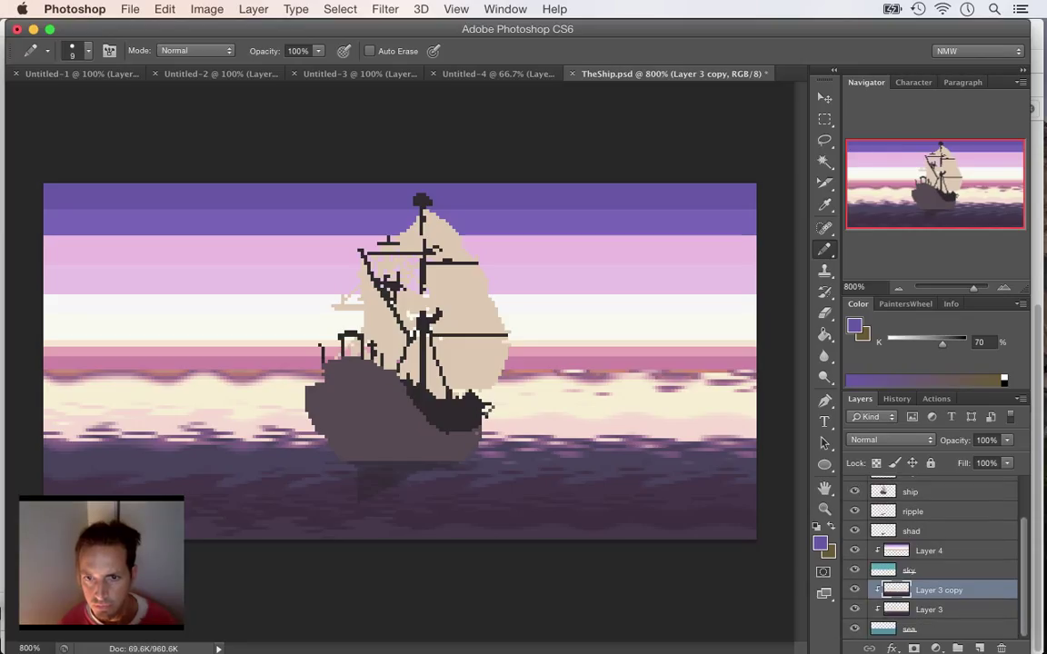
left_click(854, 610)
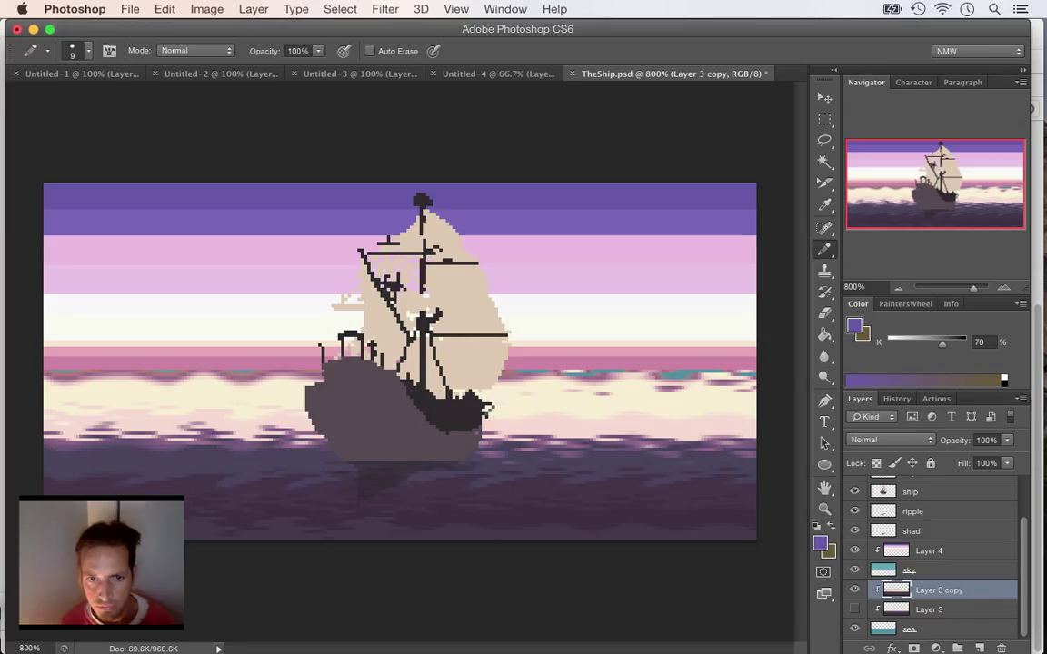
left_click(854, 609)
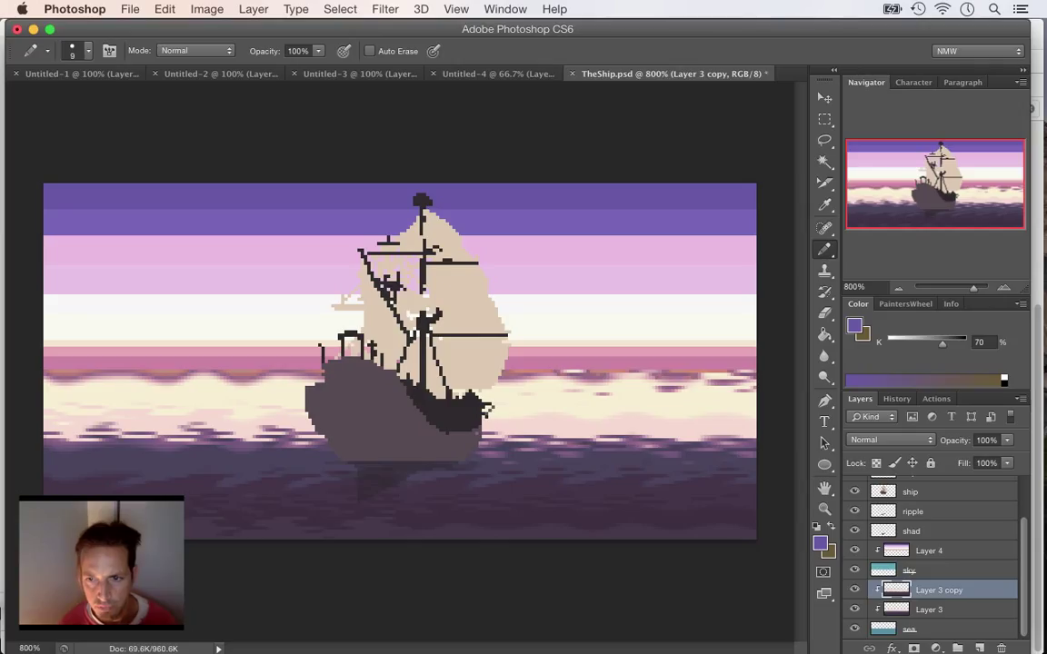
- Erase the distorted strip along the horizon on Layer 3 copy with the 2-pixel eraser and save TheShip.psd
left_click(928, 609)
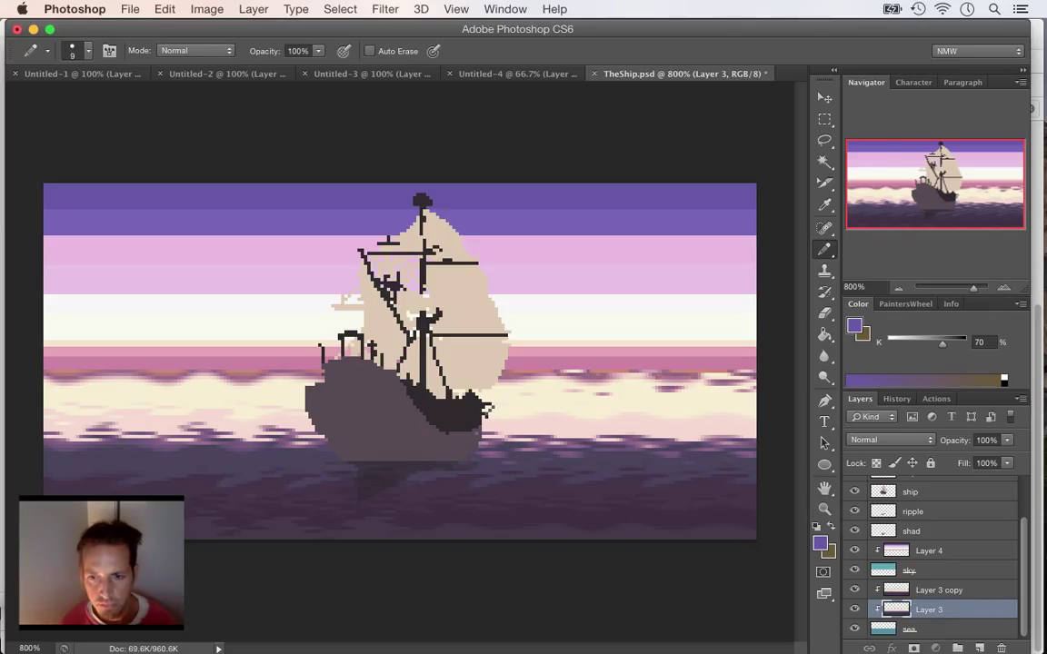
left_click(908, 590)
key("e")
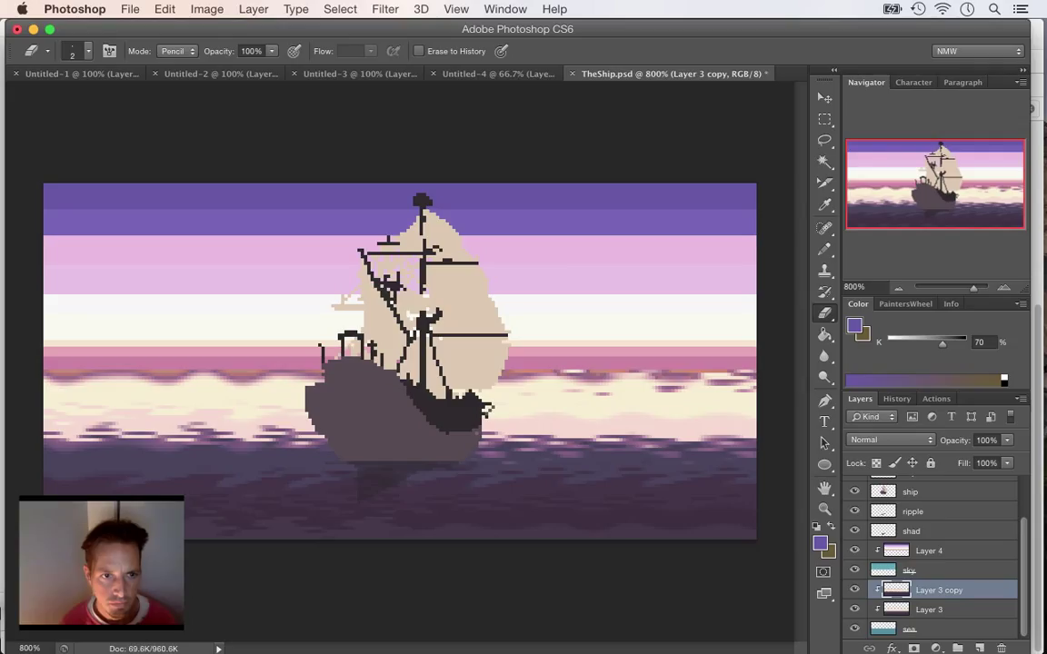
left_click_drag(46, 373, 314, 372)
left_click_drag(283, 336, 531, 336)
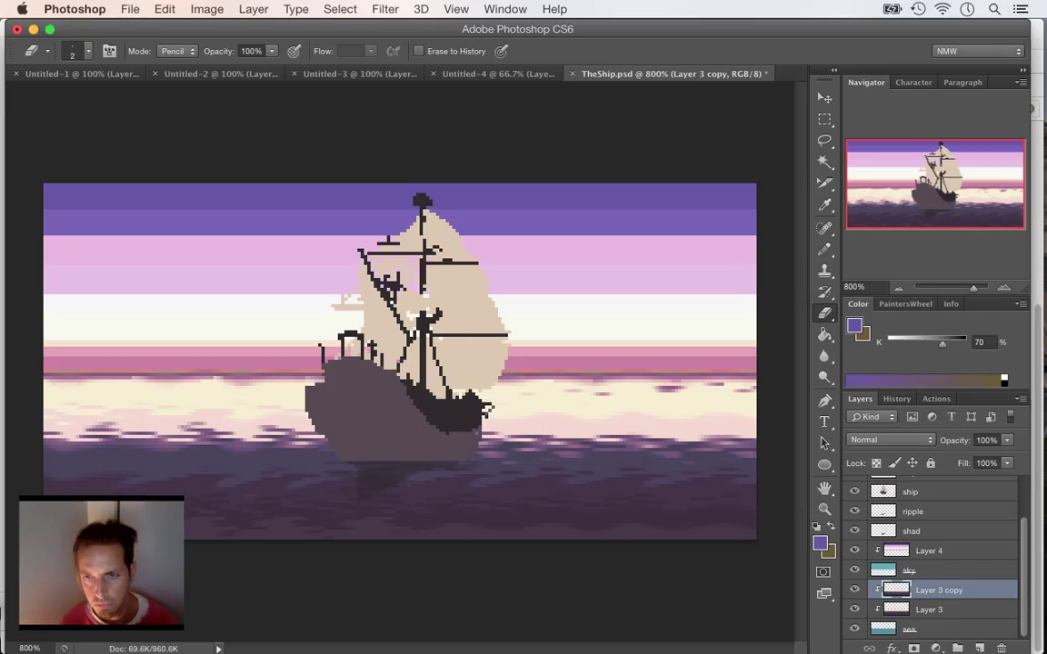
key("super+s")
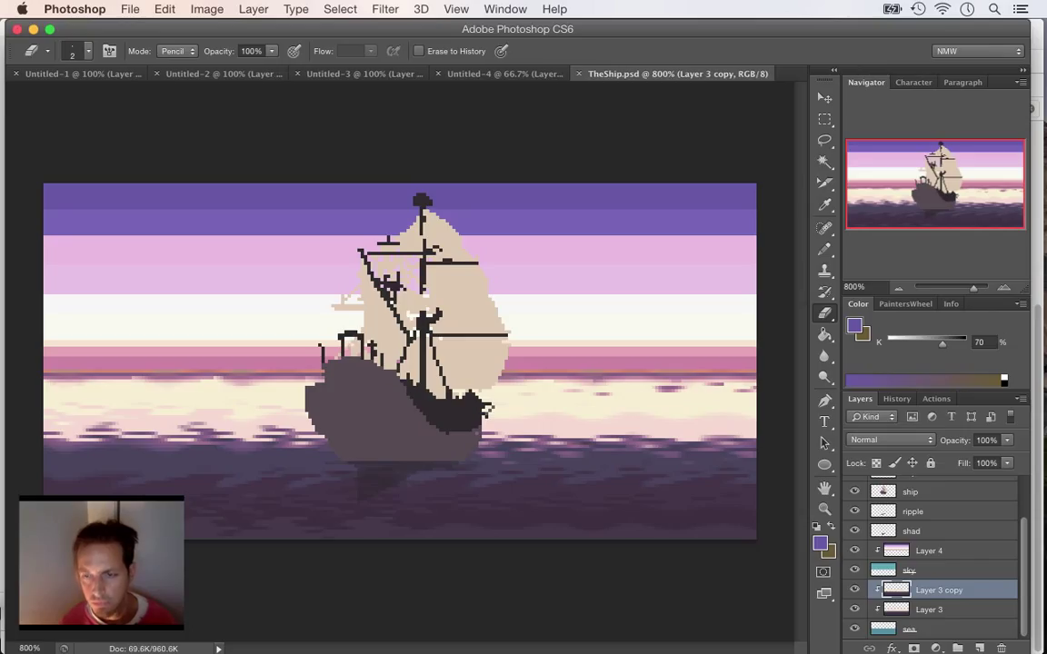
- Show the shape reference layer and sample the copper-brown of the trim along the stern
scroll(931, 558, "up", 3)
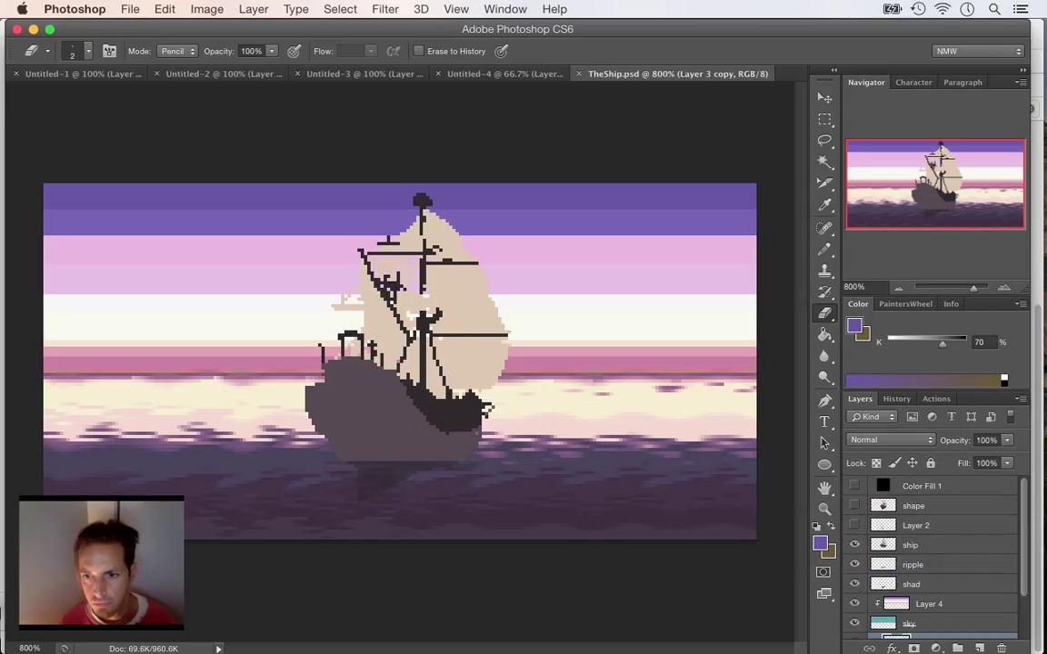
left_click(854, 506)
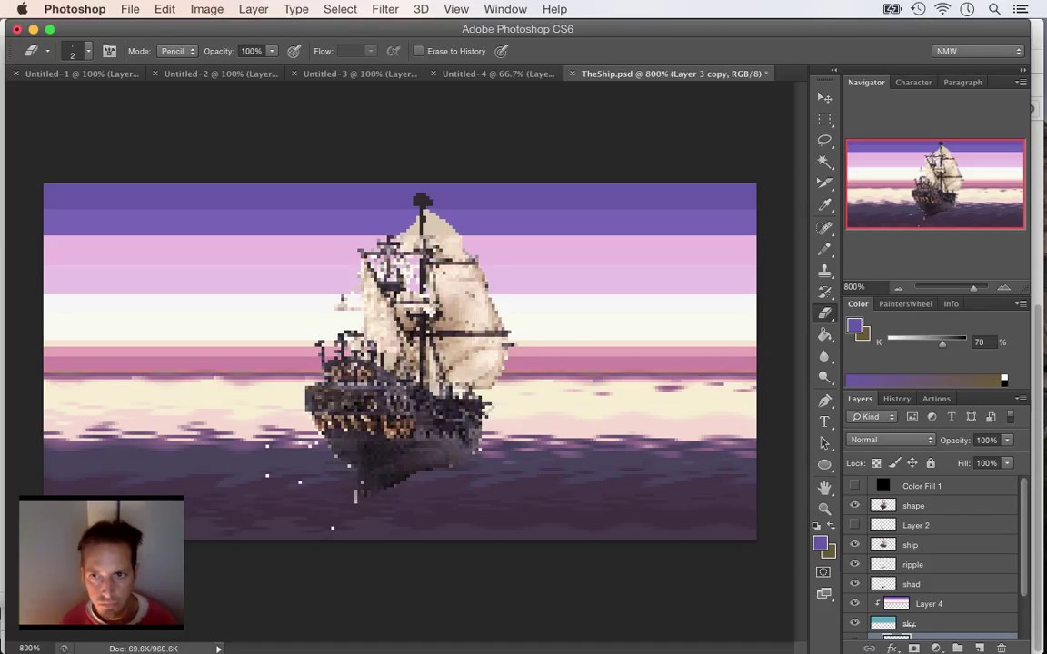
left_click(854, 506)
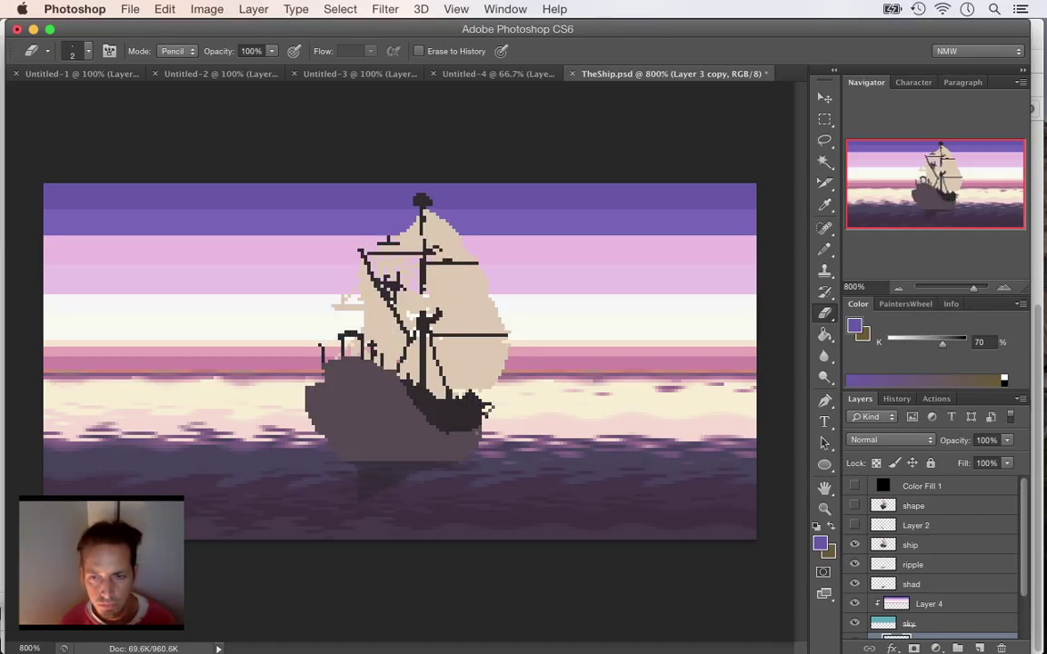
left_click(926, 506)
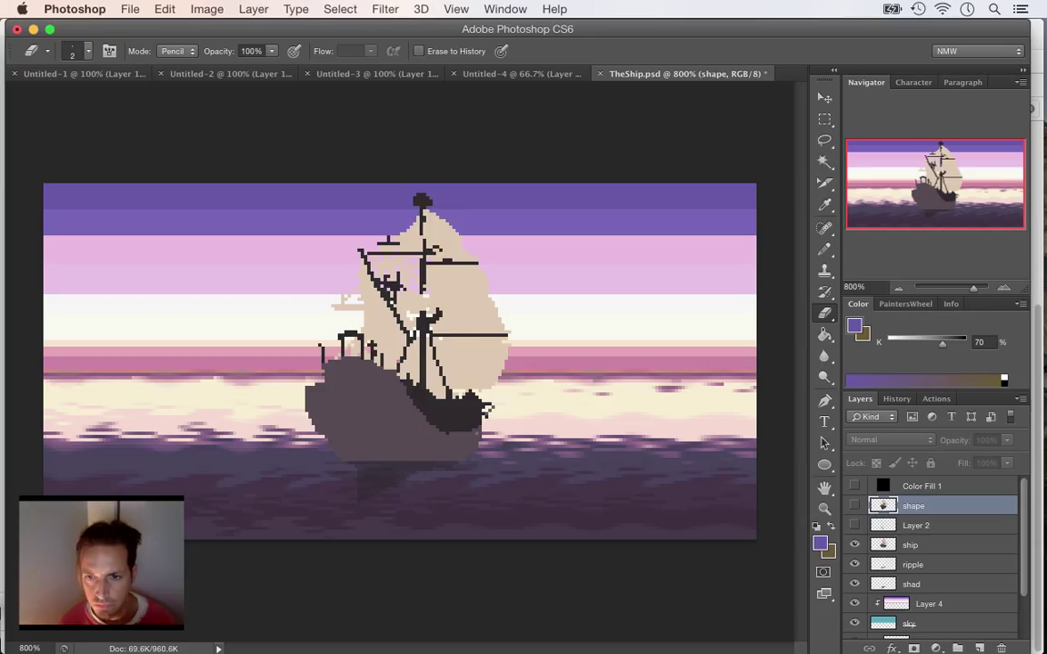
left_click(854, 505)
key("i")
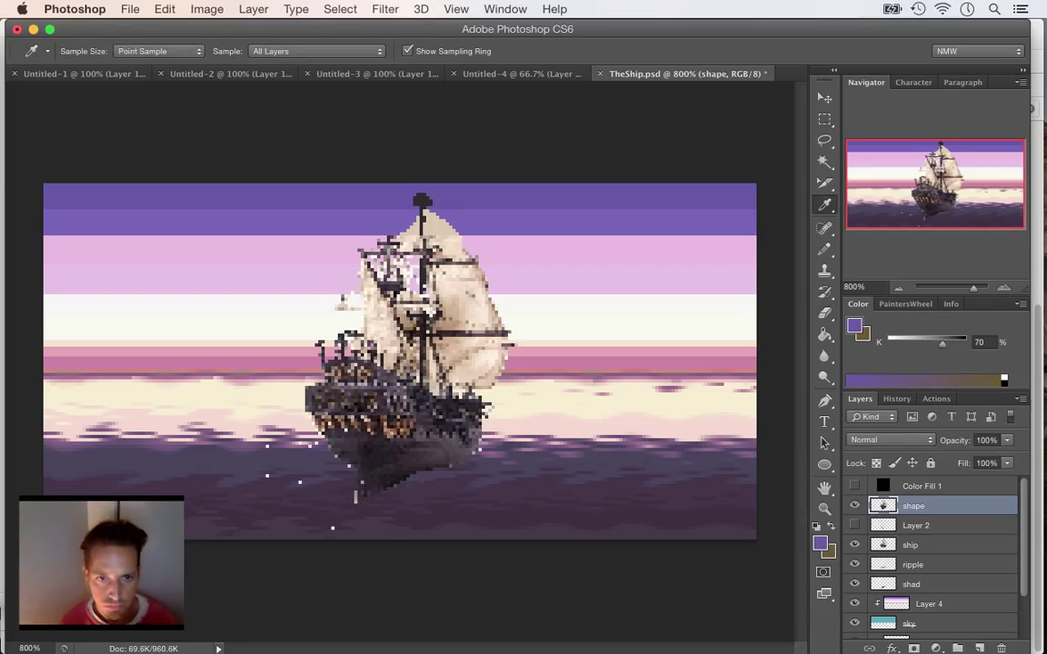
left_click(390, 429)
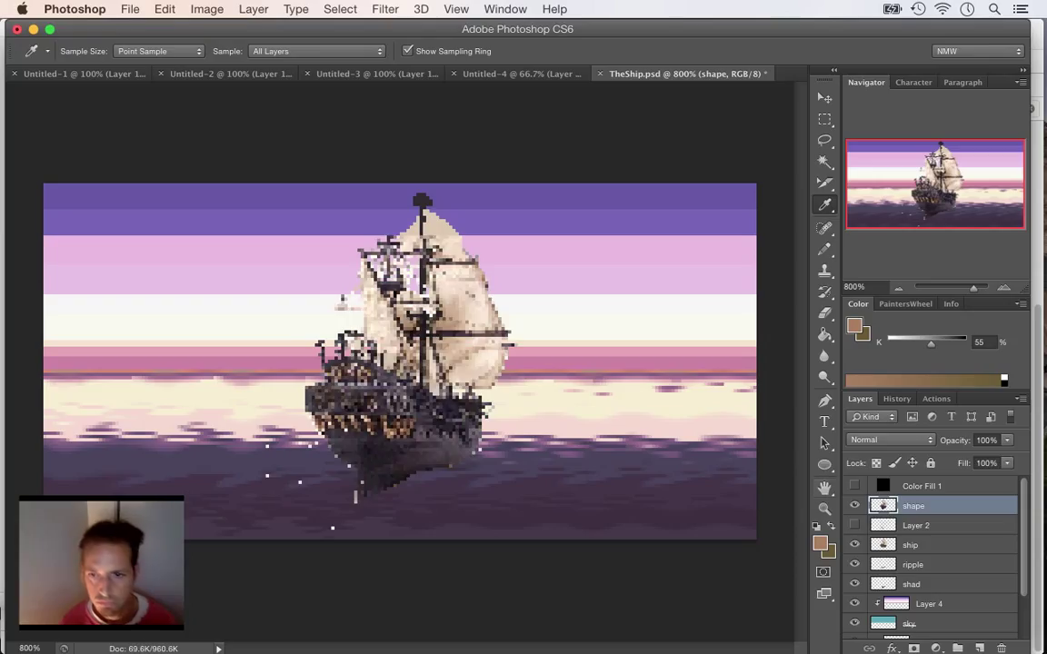
- Set the shape layer's opacity to 40% so it overlays the flat ship as a tracing guide
left_click(854, 505)
left_click(910, 546)
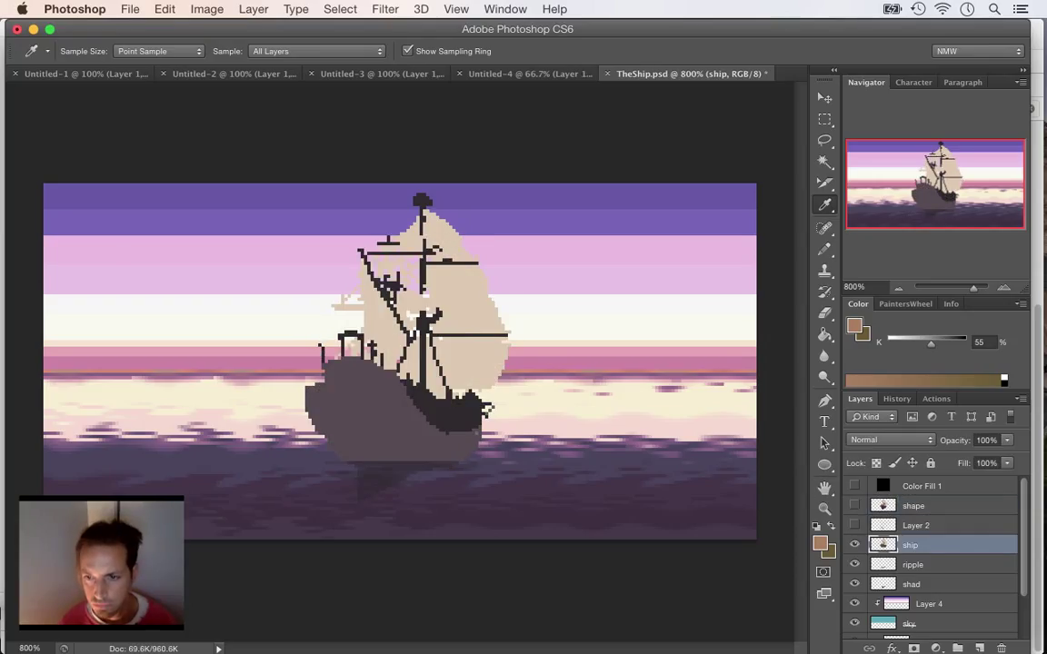
left_click(914, 507)
left_click(855, 505)
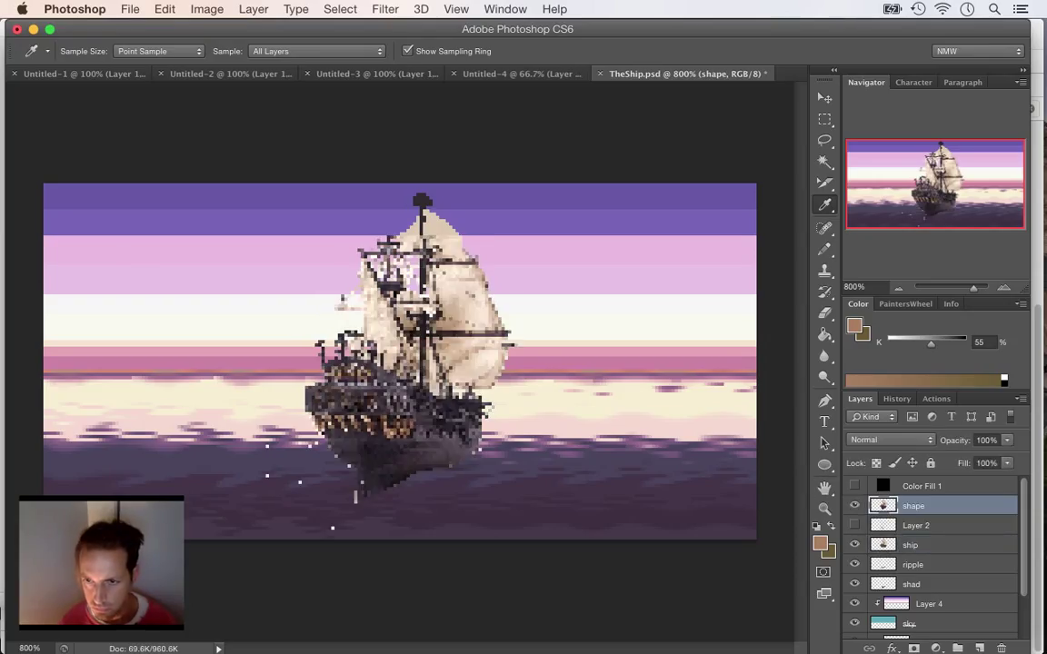
left_click(1007, 441)
left_click_drag(1009, 458, 961, 457)
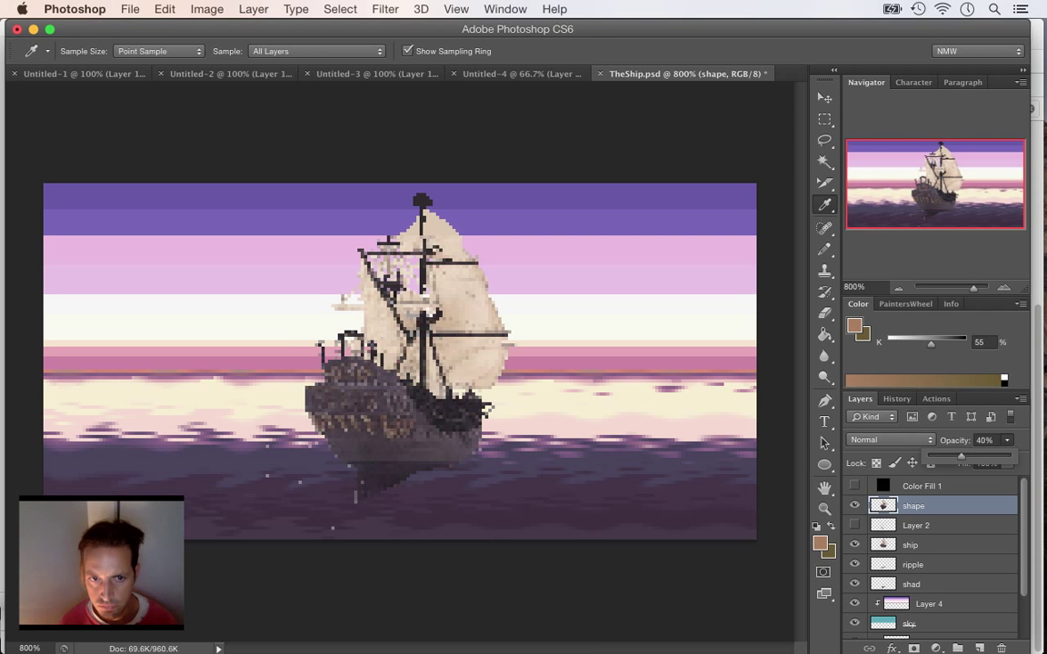
- Draw the copper-brown scroll at the right end of the lower hull trim on the ship layer with a 1-pixel pencil
key("super+equal")
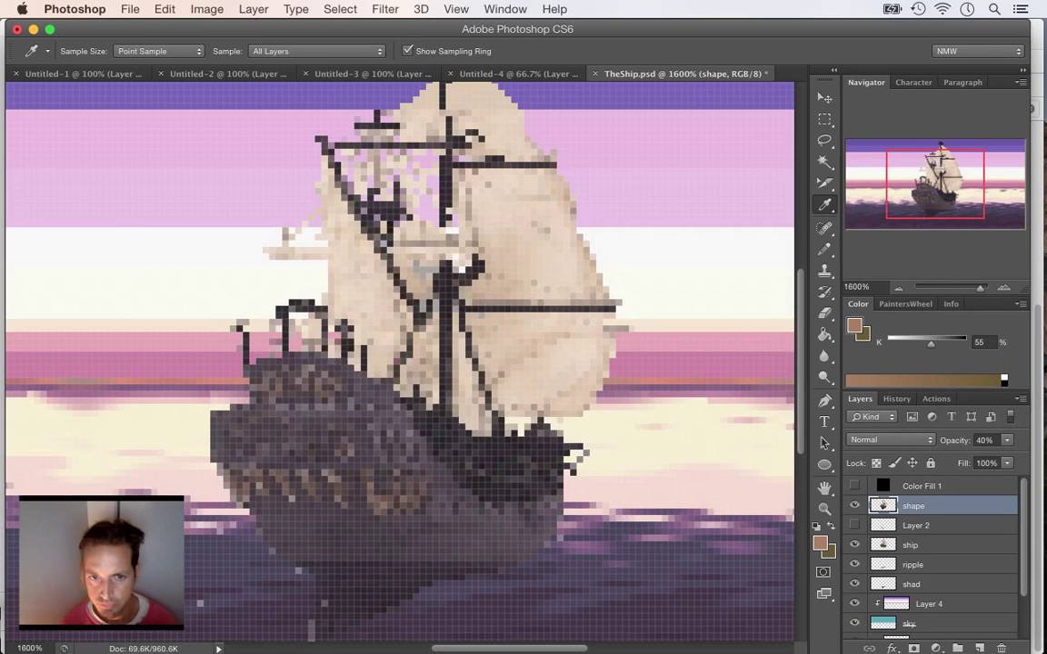
left_click_drag(400, 364, 479, 287)
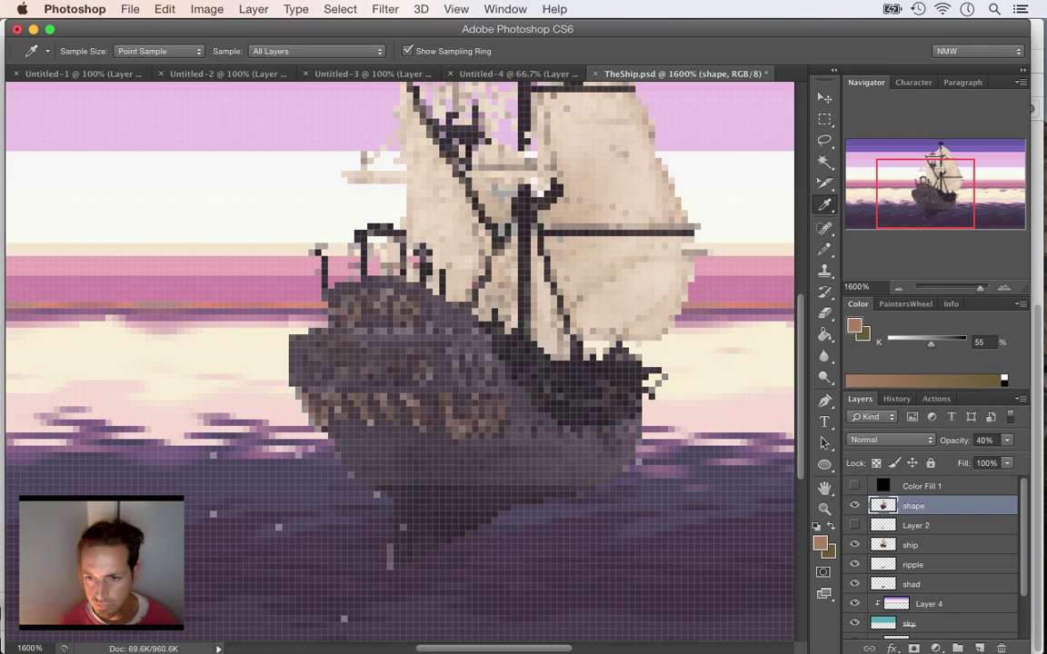
left_click(910, 545)
key("b")
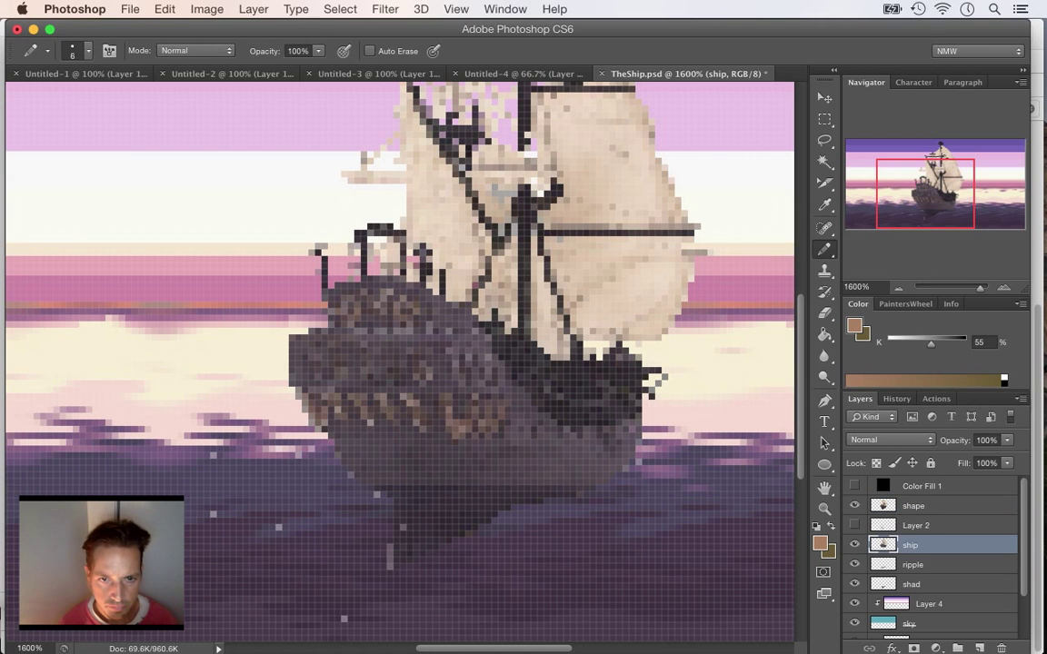
left_click(500, 409)
left_click(501, 416)
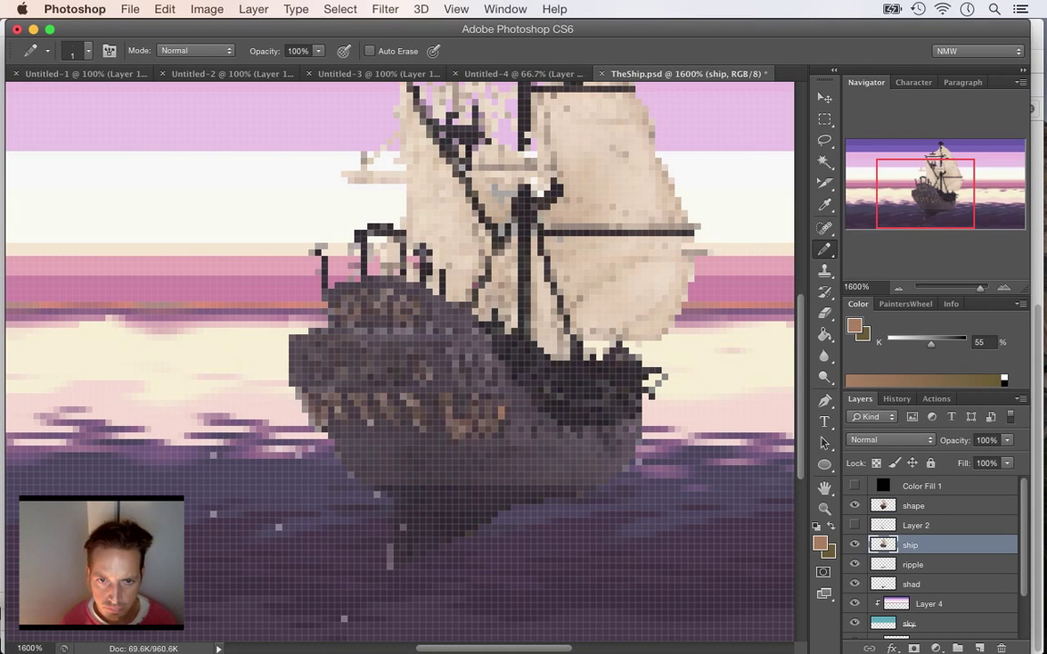
left_click(494, 423)
left_click(495, 429)
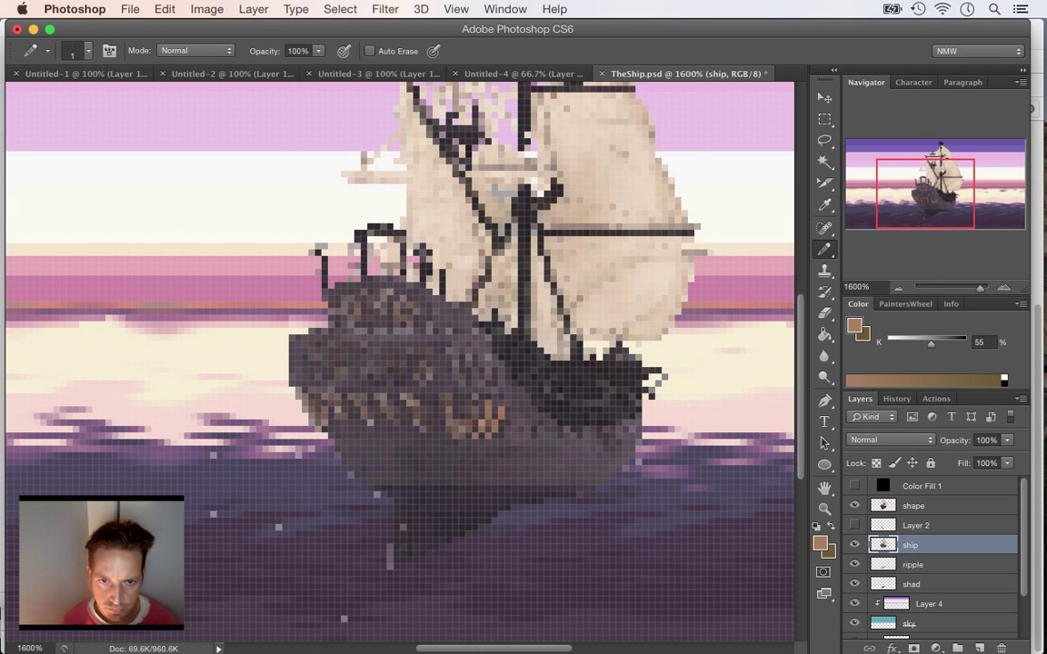
left_click(469, 423)
left_click(469, 429)
left_click(463, 430)
left_click(462, 436)
left_click(456, 436)
left_click(449, 423)
left_click(449, 410)
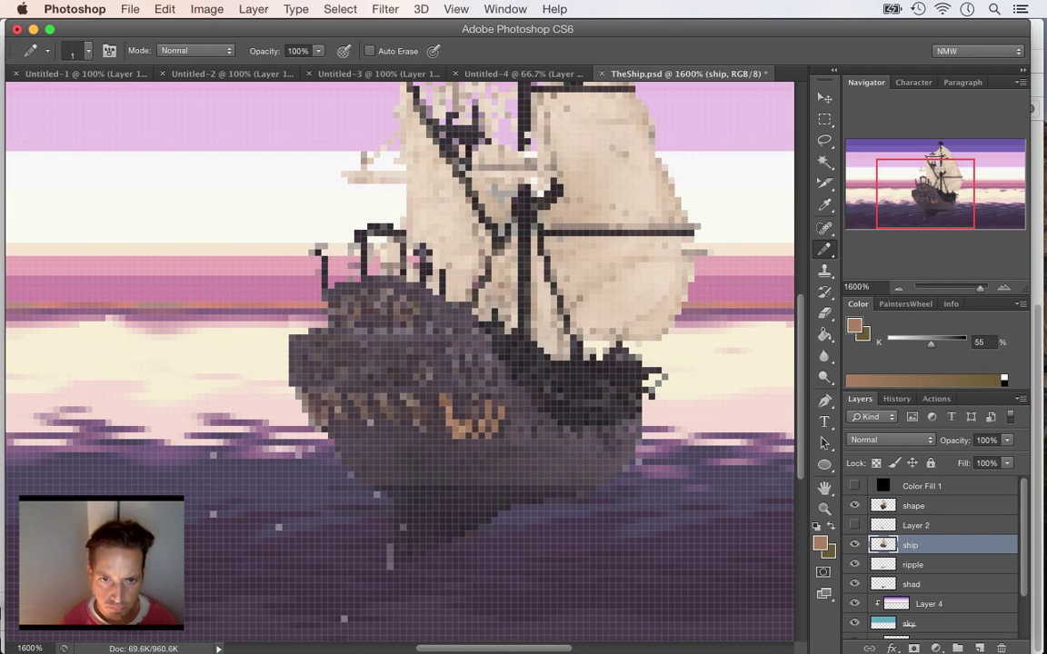
- Draw short slanted copper-brown strokes along the hull's lower trim, continuing leftward from the scroll
left_click_drag(403, 396, 416, 417)
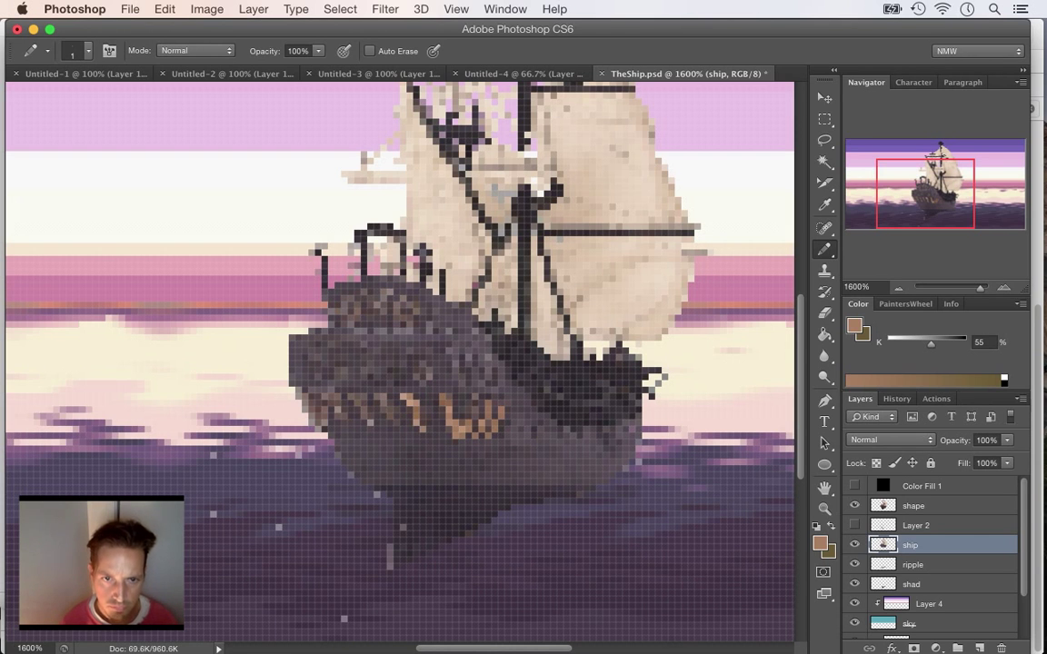
left_click_drag(383, 397, 396, 417)
left_click(349, 366)
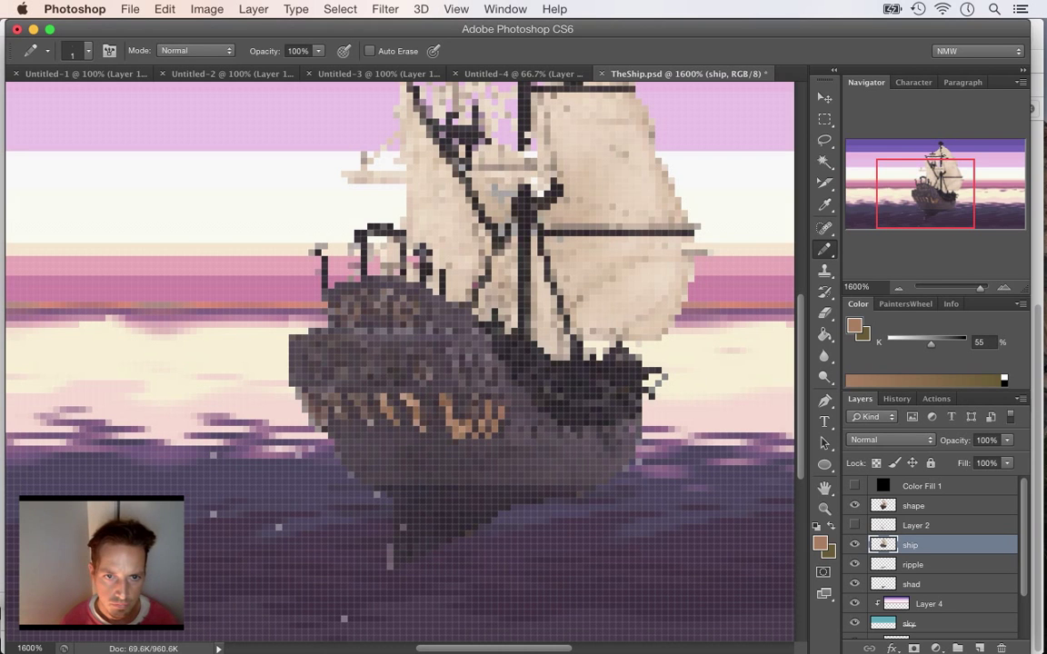
left_click_drag(352, 398, 365, 416)
left_click(334, 380)
key("e")
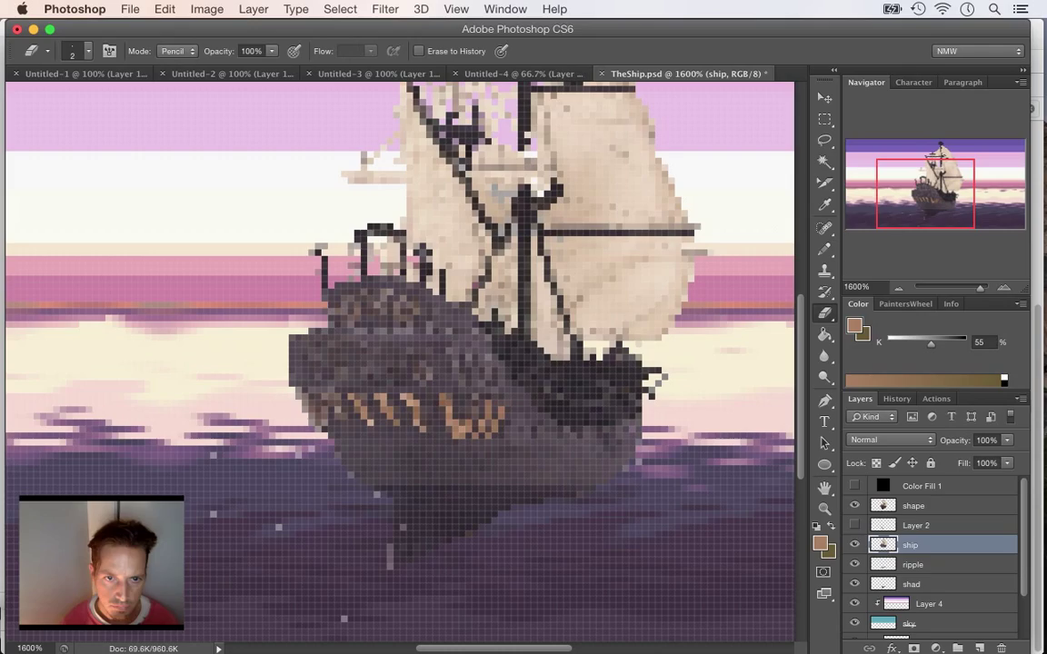
left_click_drag(319, 365, 319, 373)
key("super+z")
- Complete the left end of the lower trim and pencil the copper-brown ornament across the upper stern
key("b")
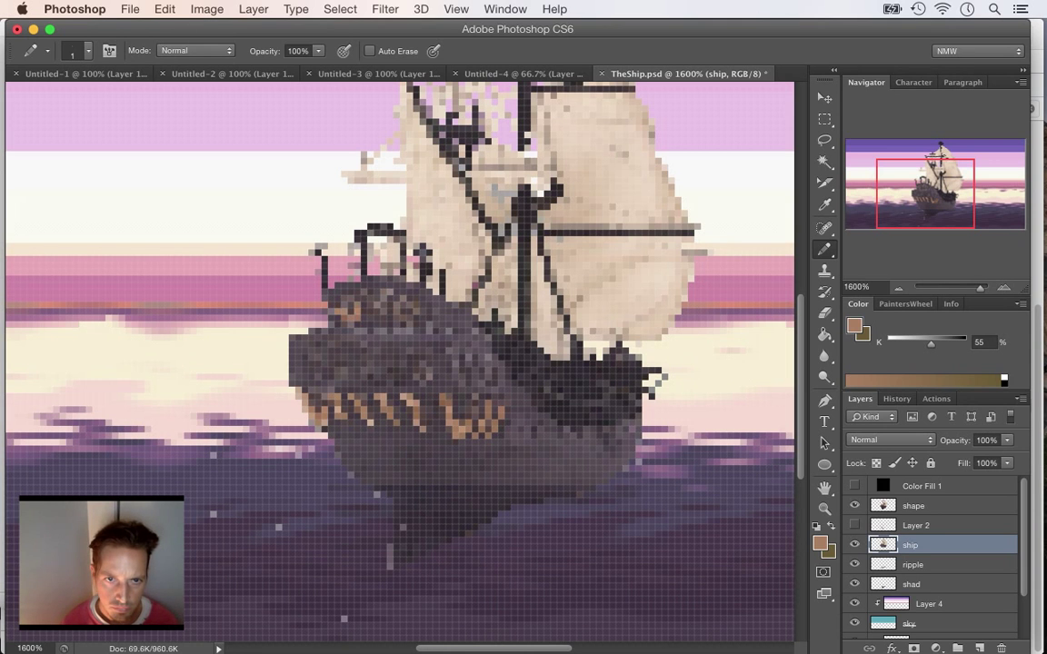
mouse_move(345, 297)
left_mouse_down()
mouse_move(365, 295)
mouse_move(374, 311)
mouse_move(389, 291)
mouse_move(407, 319)
mouse_move(415, 308)
left_mouse_up()
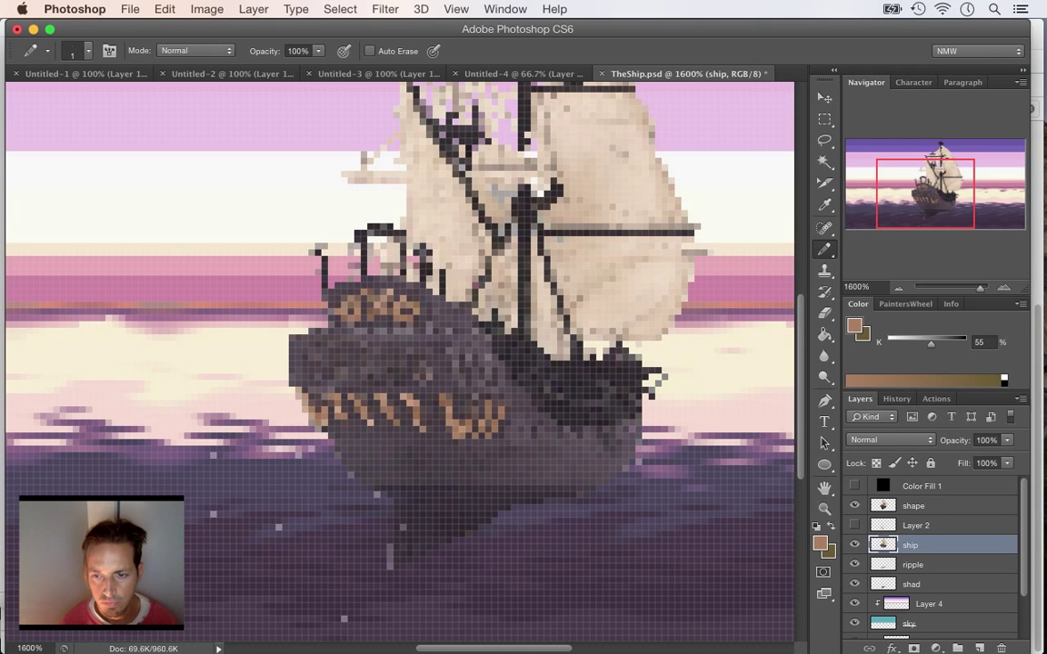
- Make Layer 2 visible and clip it to the ship layer
left_click(855, 525)
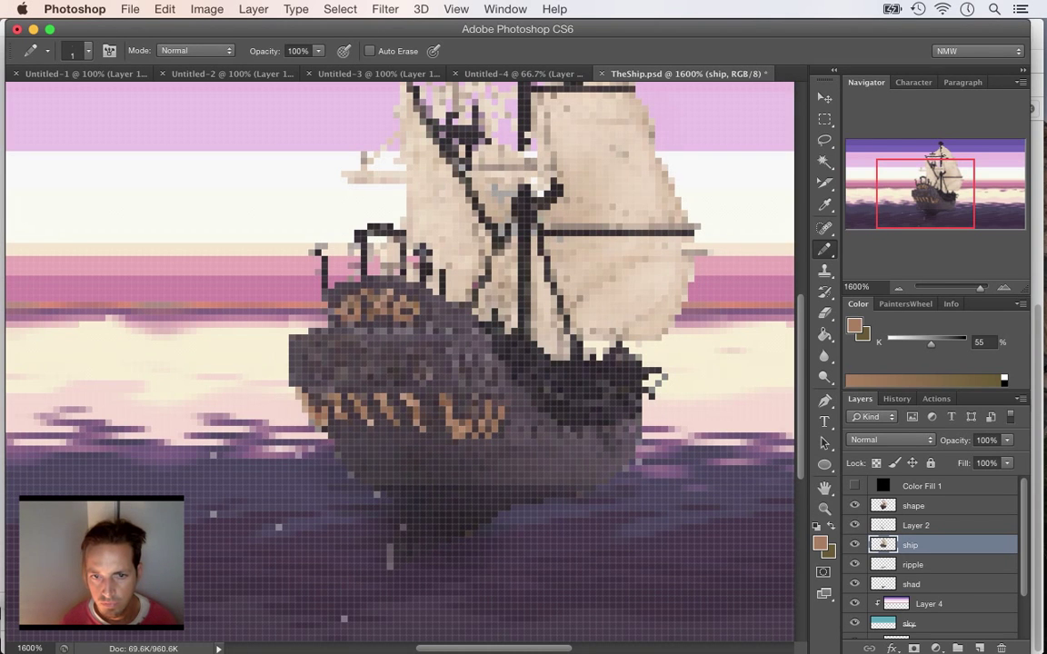
left_click(854, 526)
left_click(855, 525)
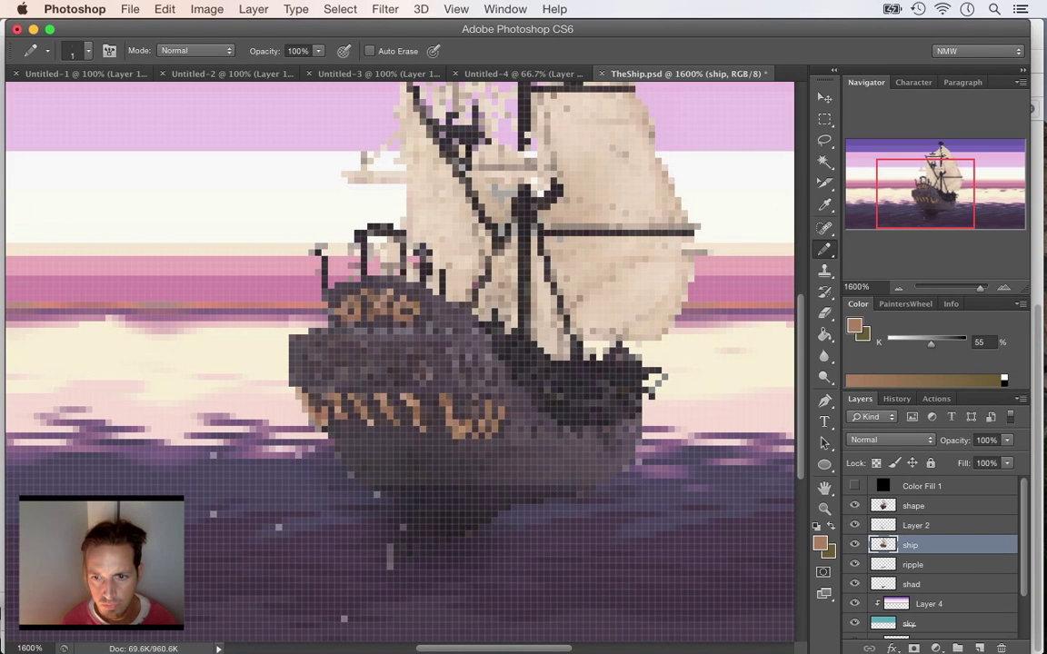
left_click(909, 535, "alt")
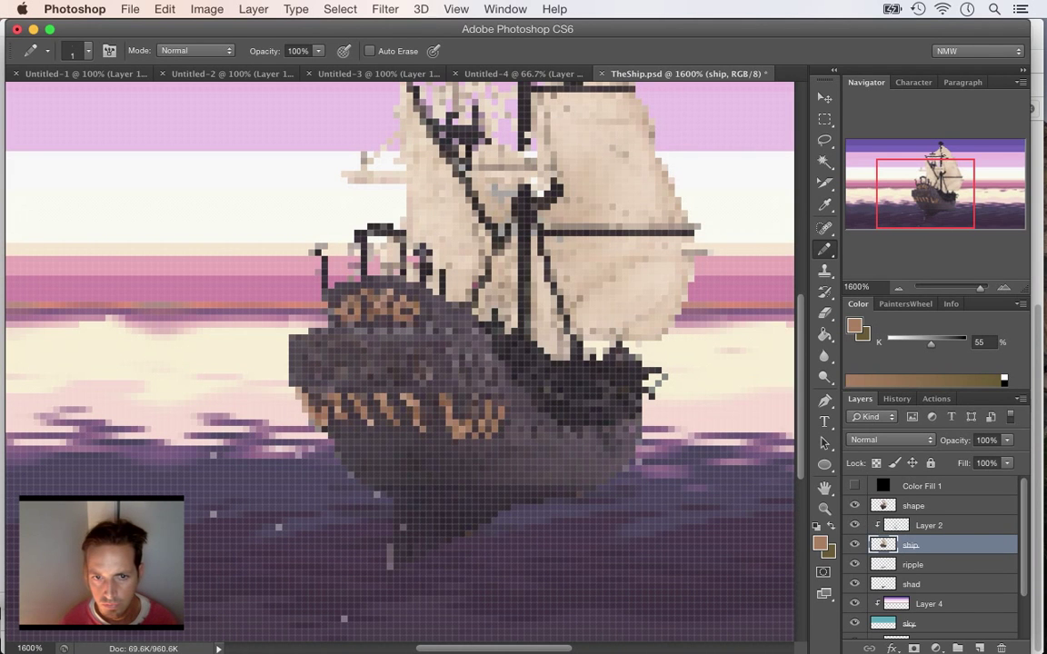
- Hide the shape reference layer to review the whole scene with the new hull trim and save TheShip.psd
left_click(854, 506)
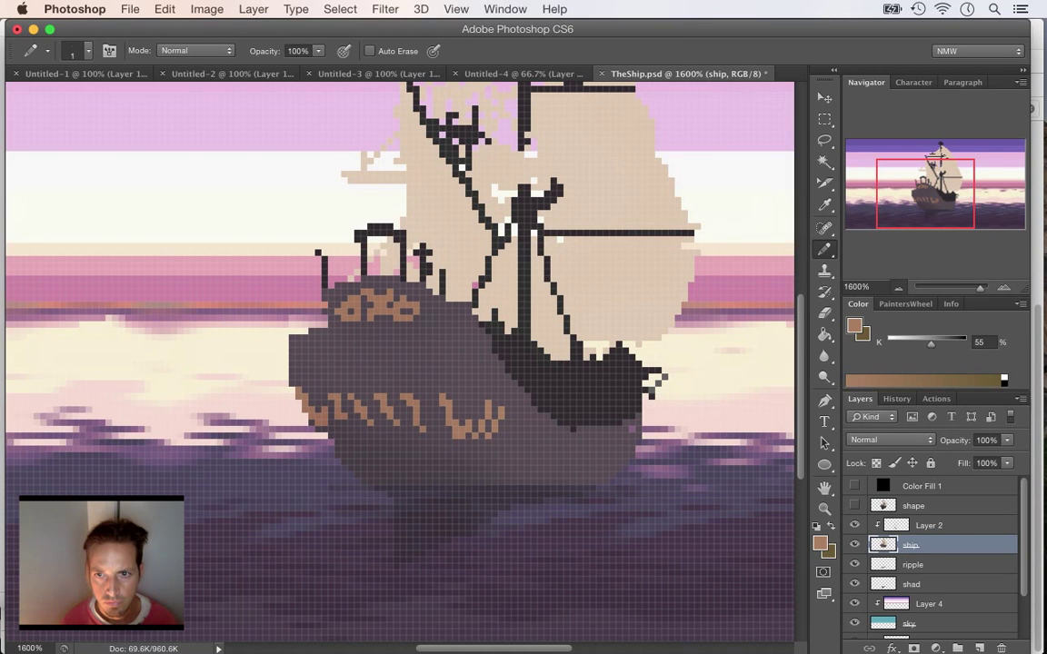
key("super+minus")
key("super+minus")
key("super+minus")
key("super+minus")
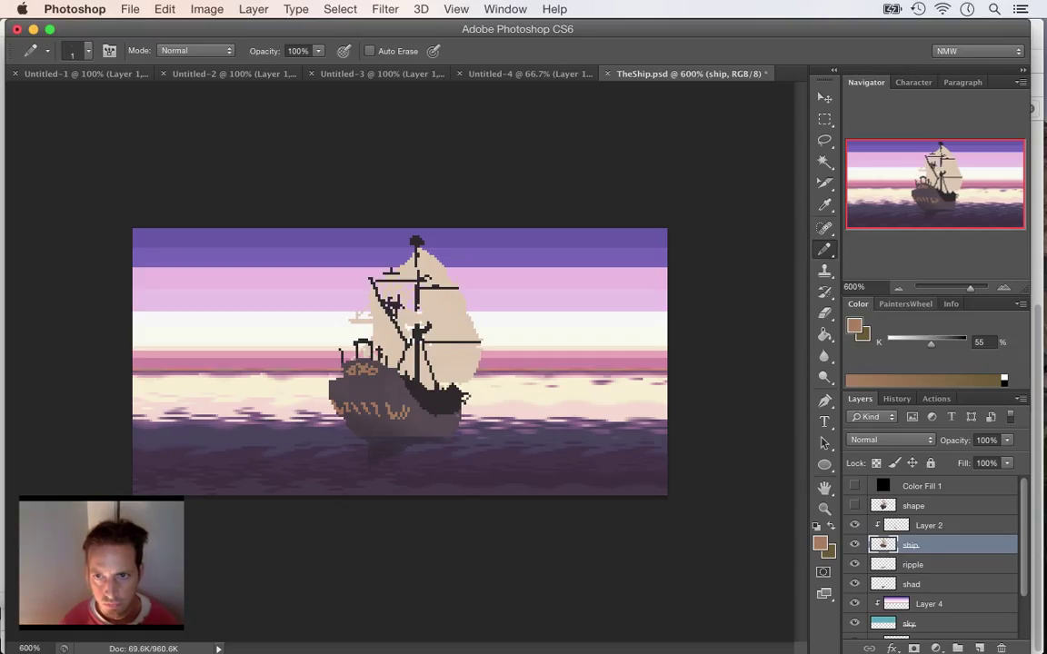
key("super+s")
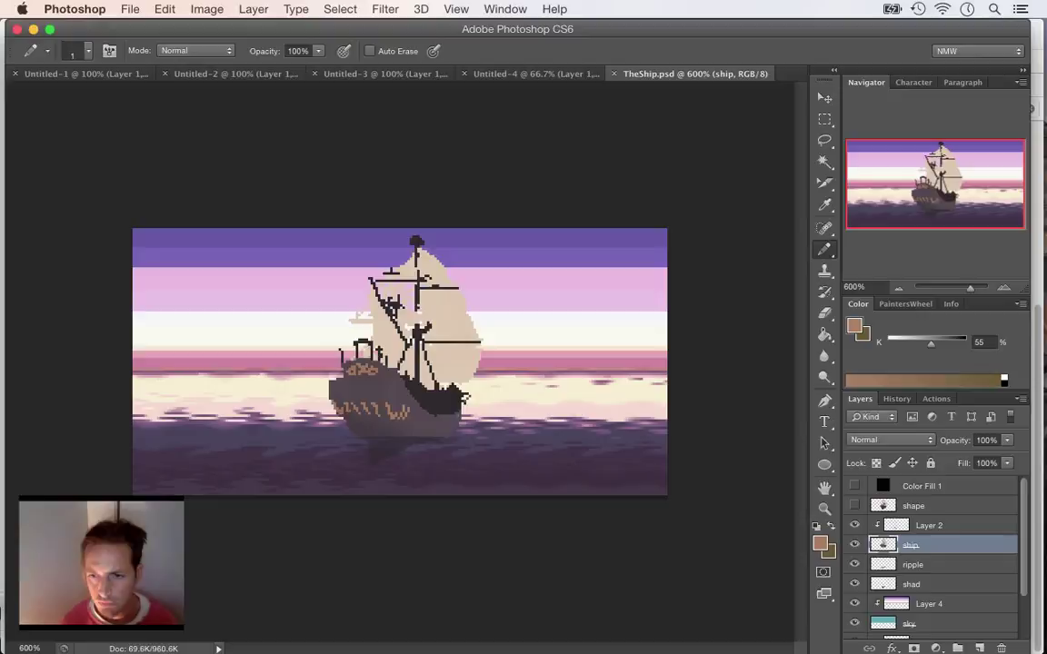
- Show the shape layer at 100% opacity and ready the Eyedropper over an enlarged view of the ship
left_click(854, 505)
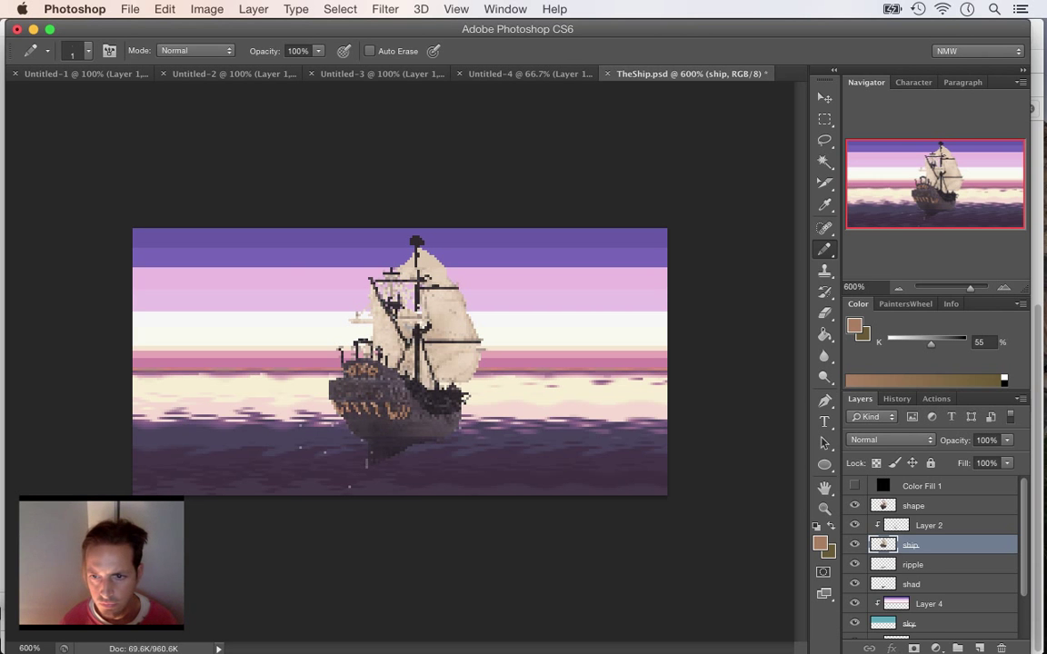
left_click(926, 506)
left_click_drag(1007, 440, 1020, 456)
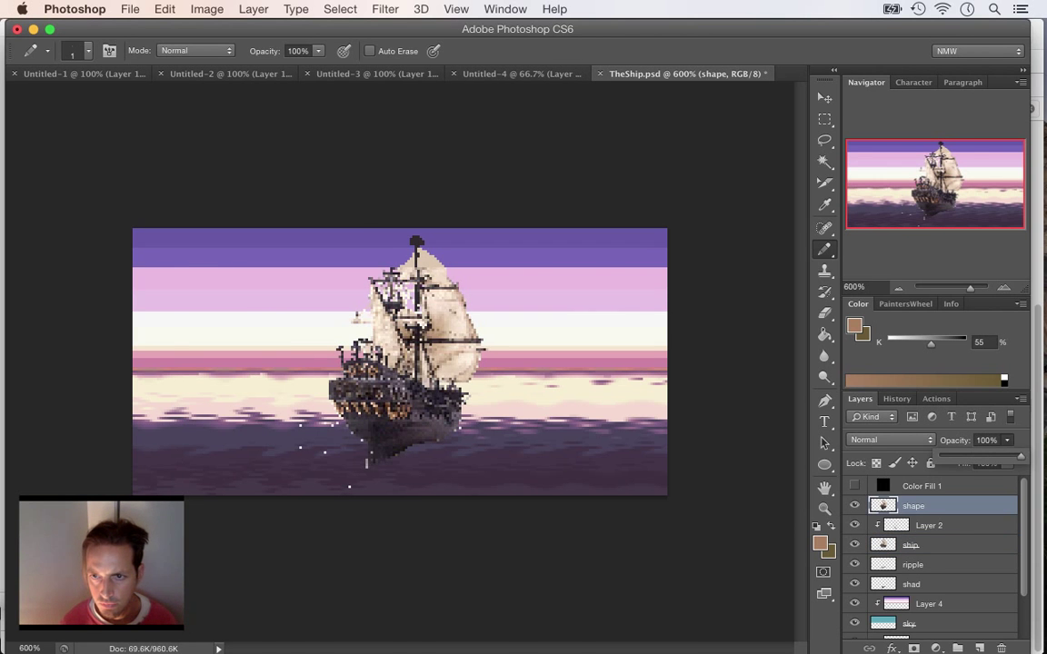
left_click(982, 288)
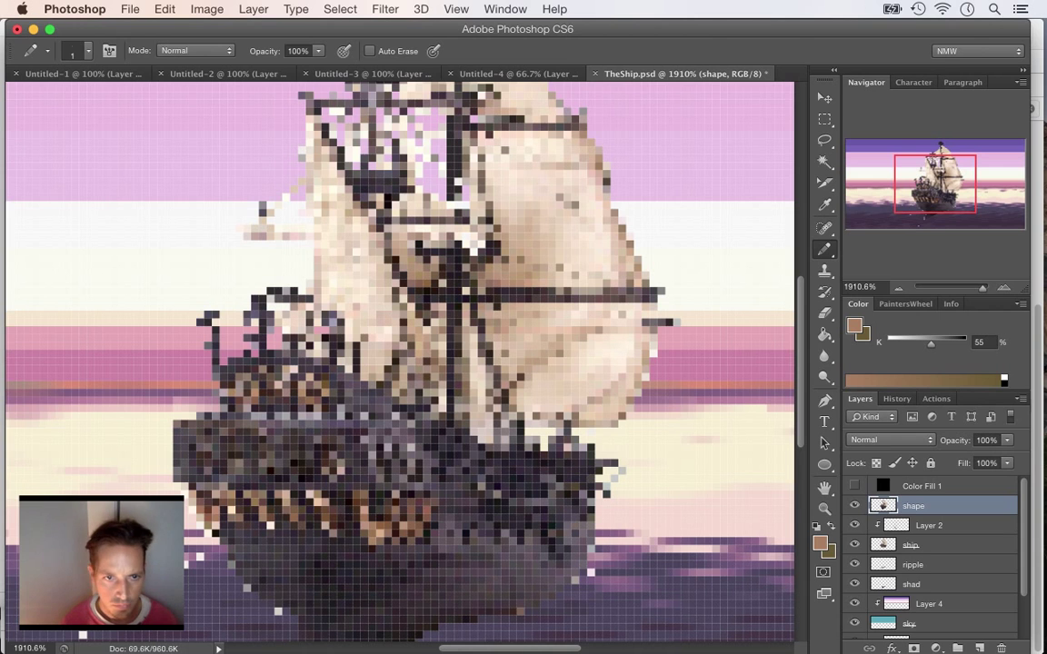
key("i")
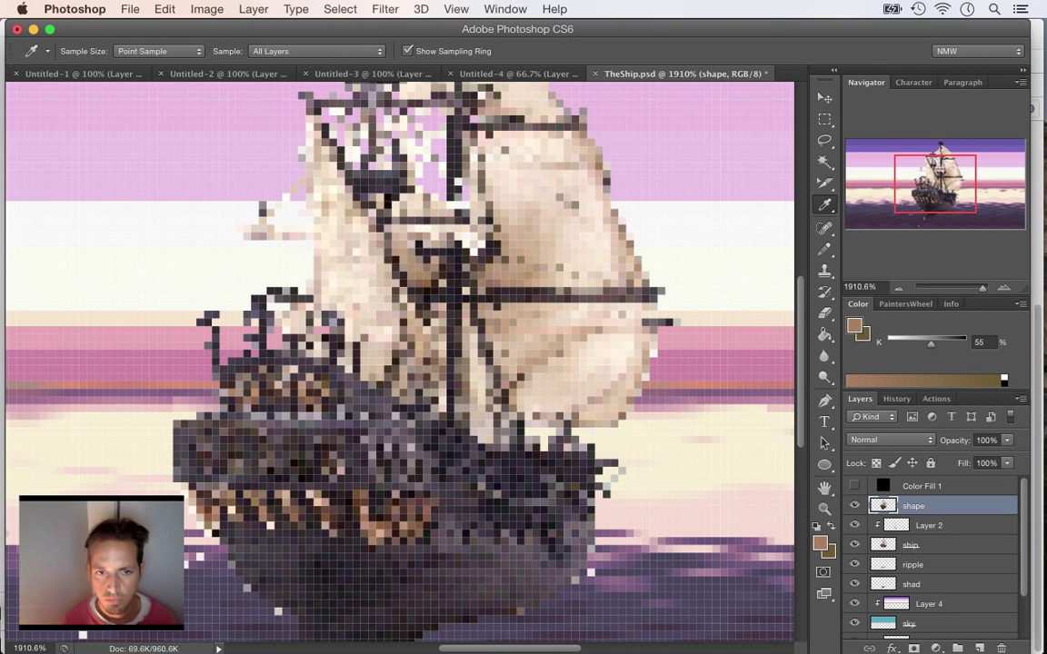
- Hide the shape layer and Layer 2, sample the hull color, and darken it to 29% brightness
left_click(854, 505)
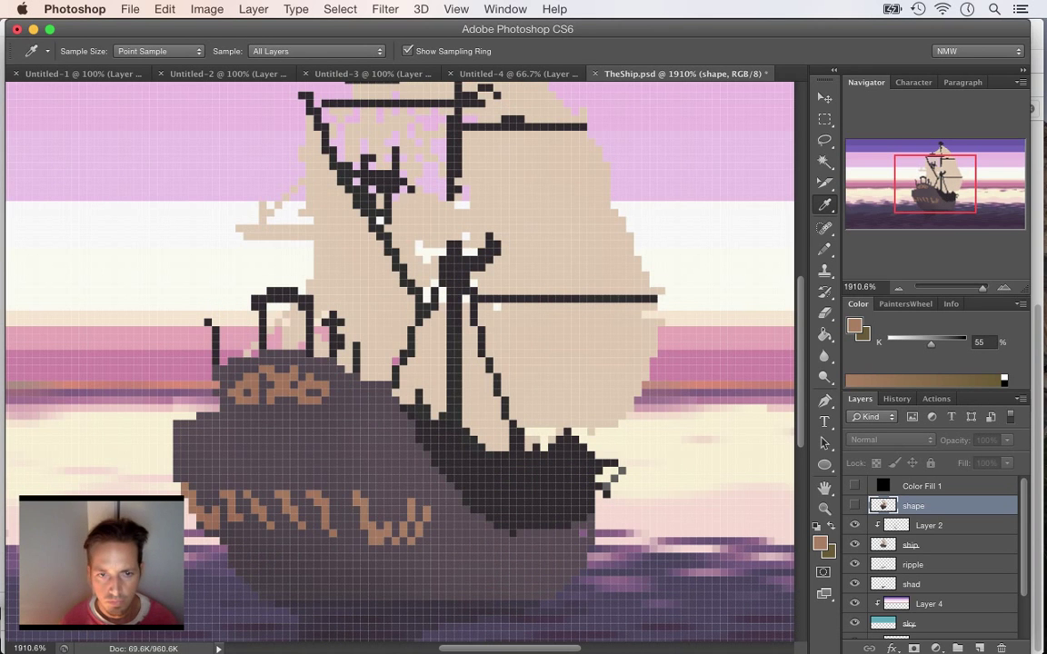
left_click(854, 525)
left_click(254, 414)
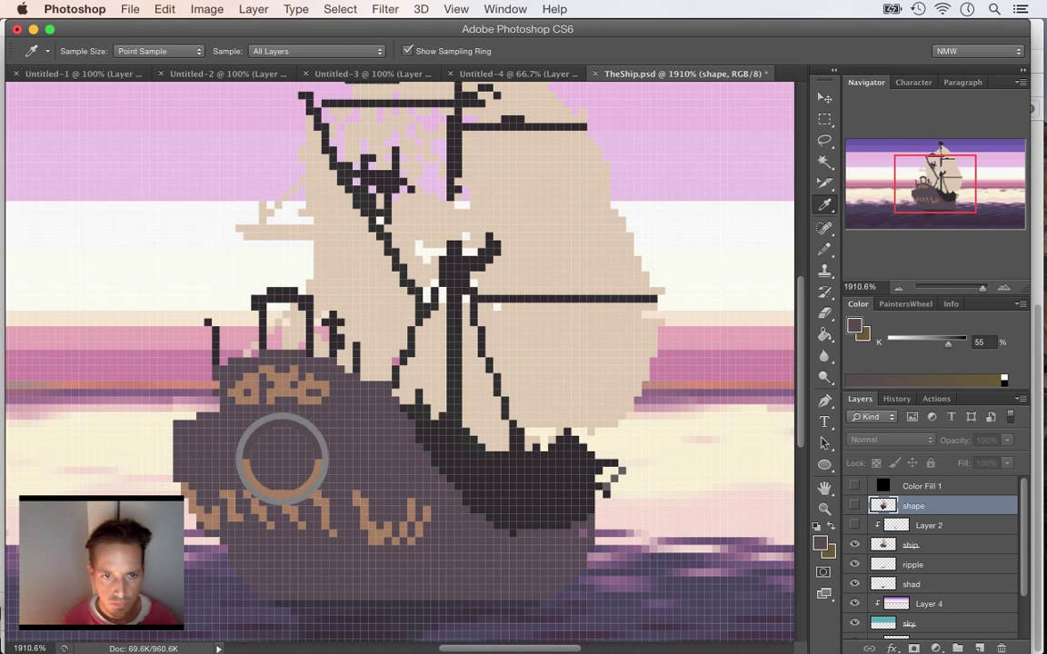
left_click(820, 544)
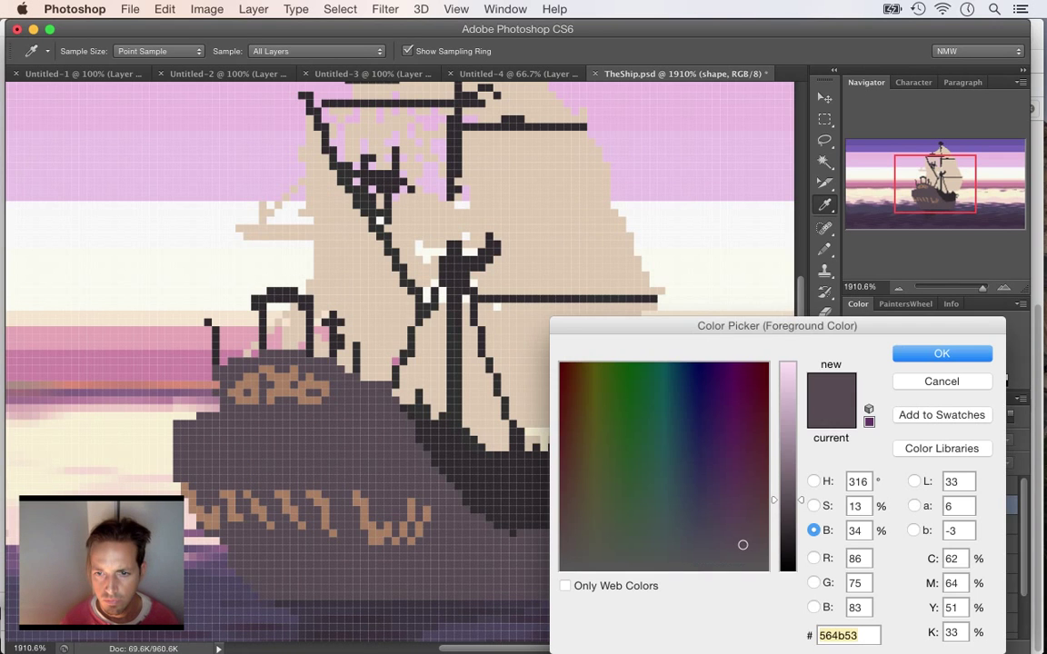
left_click_drag(799, 500, 800, 510)
key("Down")
key("Return")
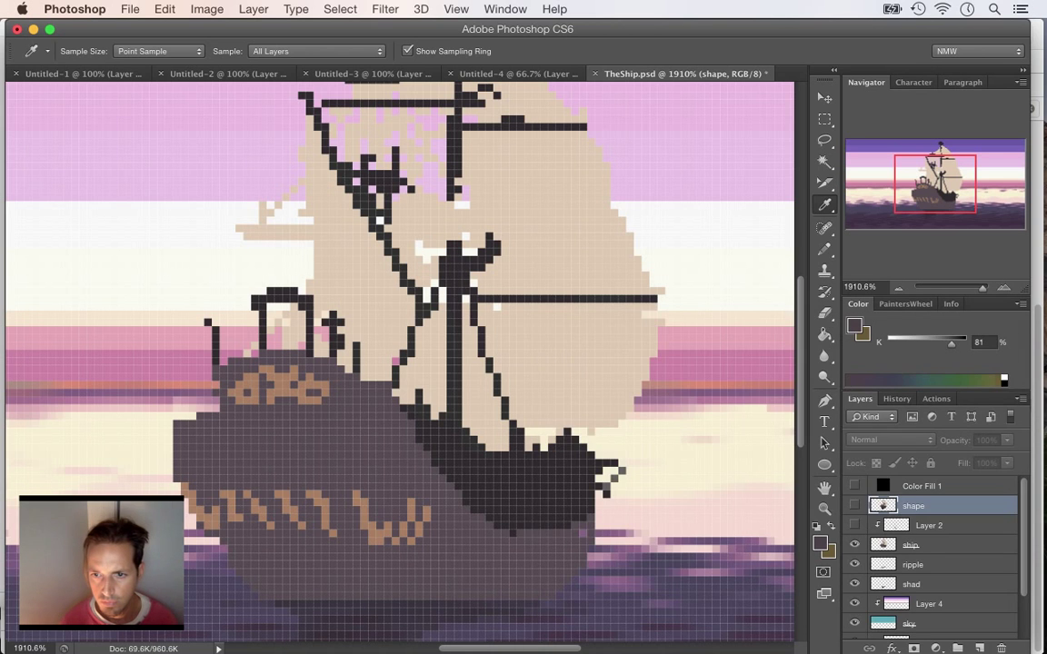
- Show the shape reference layer over the ship and set its opacity to 24%
left_click(854, 505)
left_click(1007, 440)
left_click_drag(1007, 457, 949, 456)
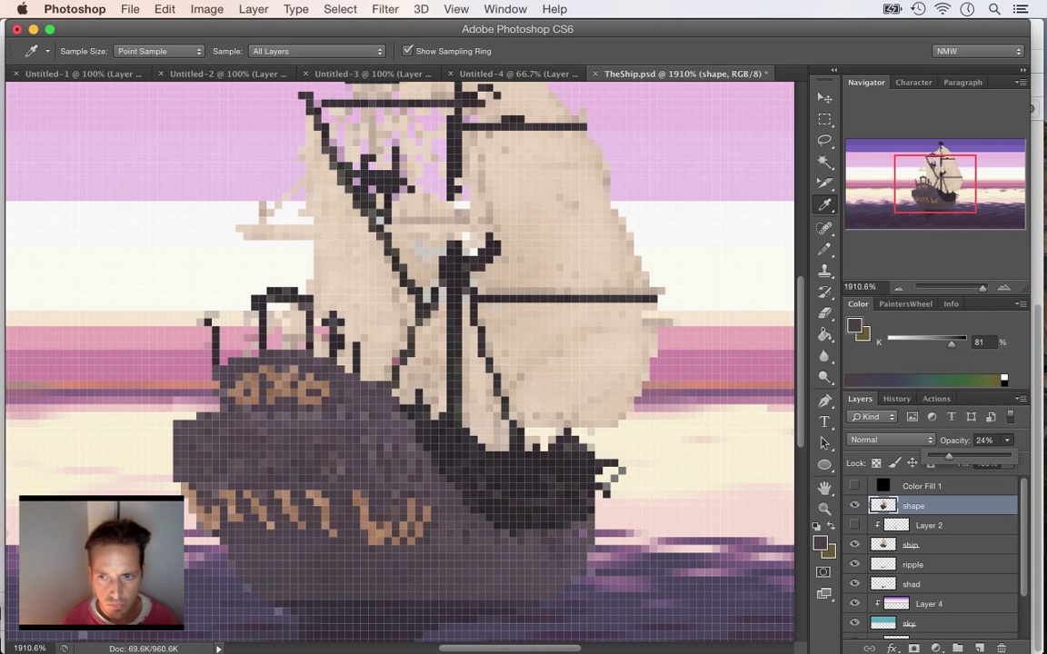
- Shift the foreground color's hue to 332° and pencil darker pixels across the hull on the ship layer
key("b")
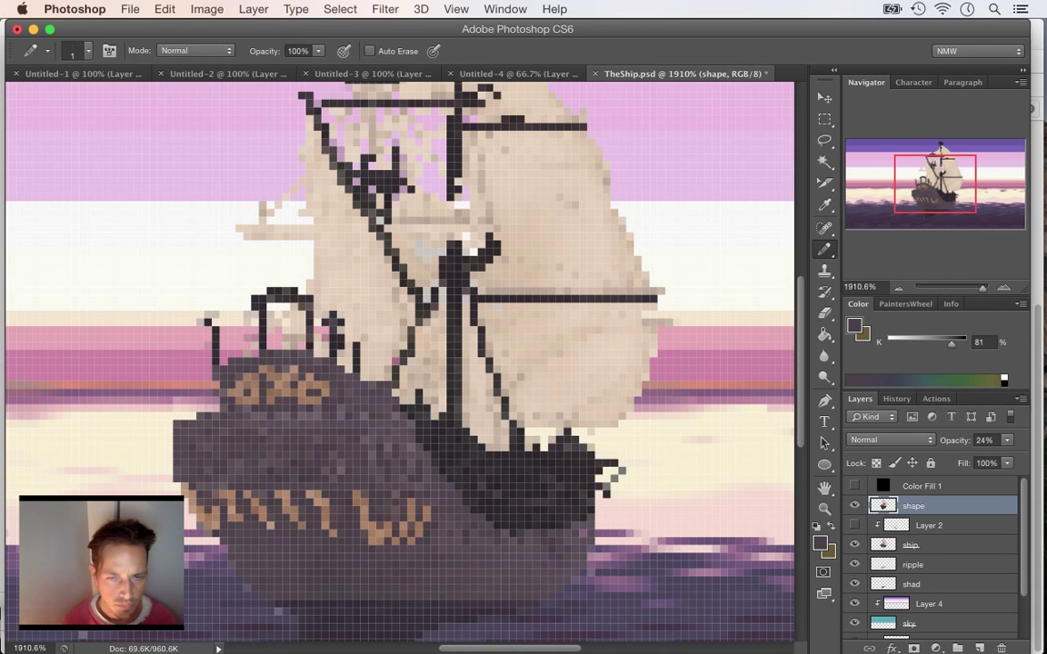
left_click(820, 544)
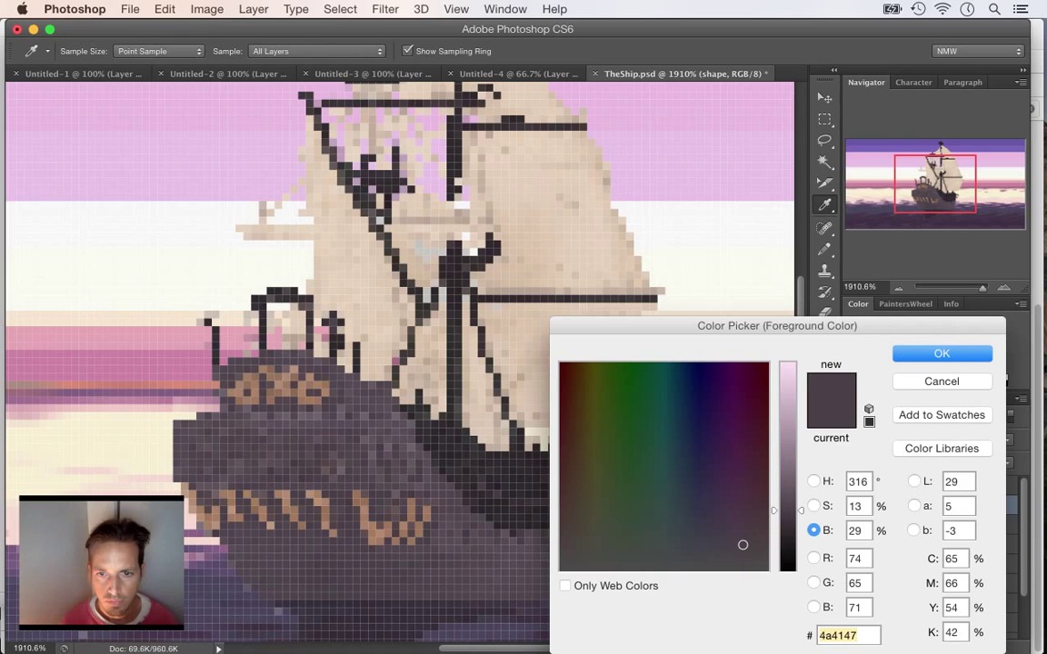
left_click(813, 481)
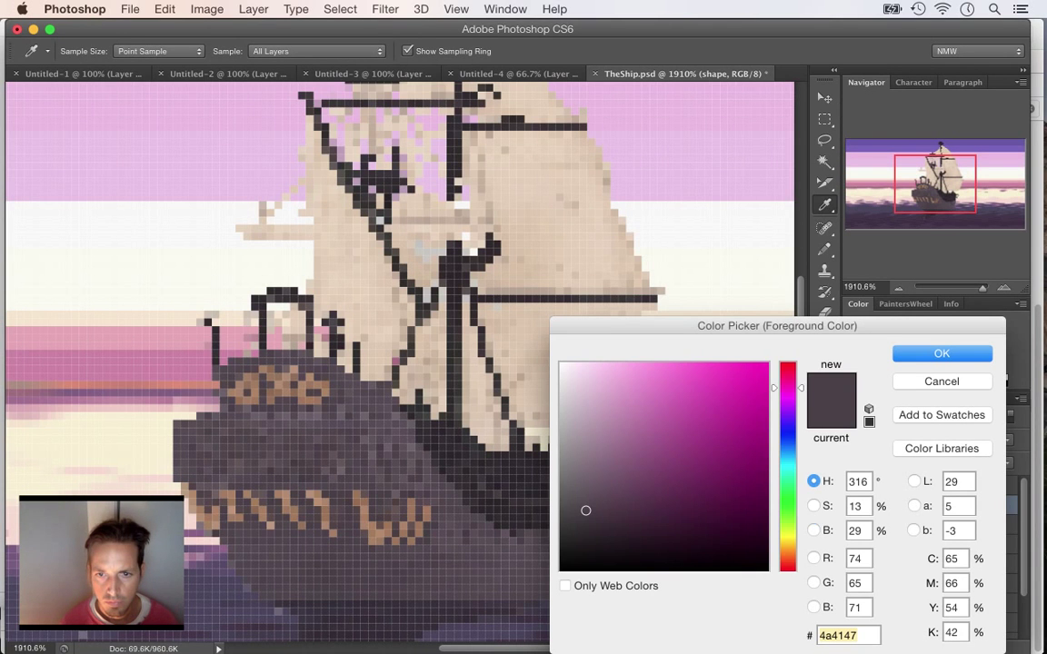
left_click_drag(787, 388, 788, 378)
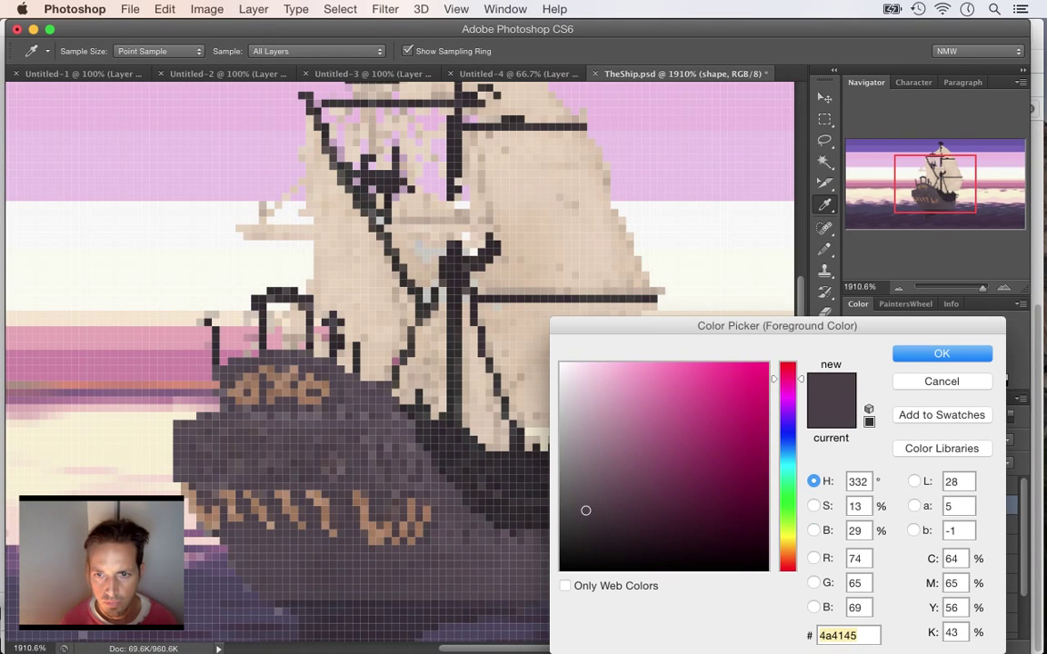
left_click(941, 354)
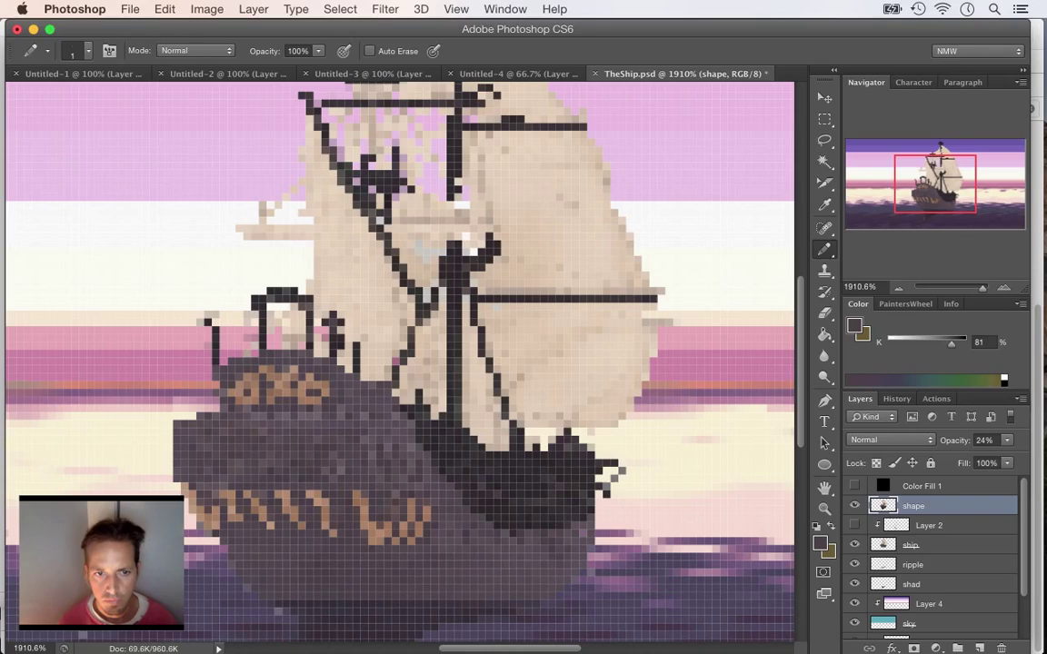
left_click(936, 545)
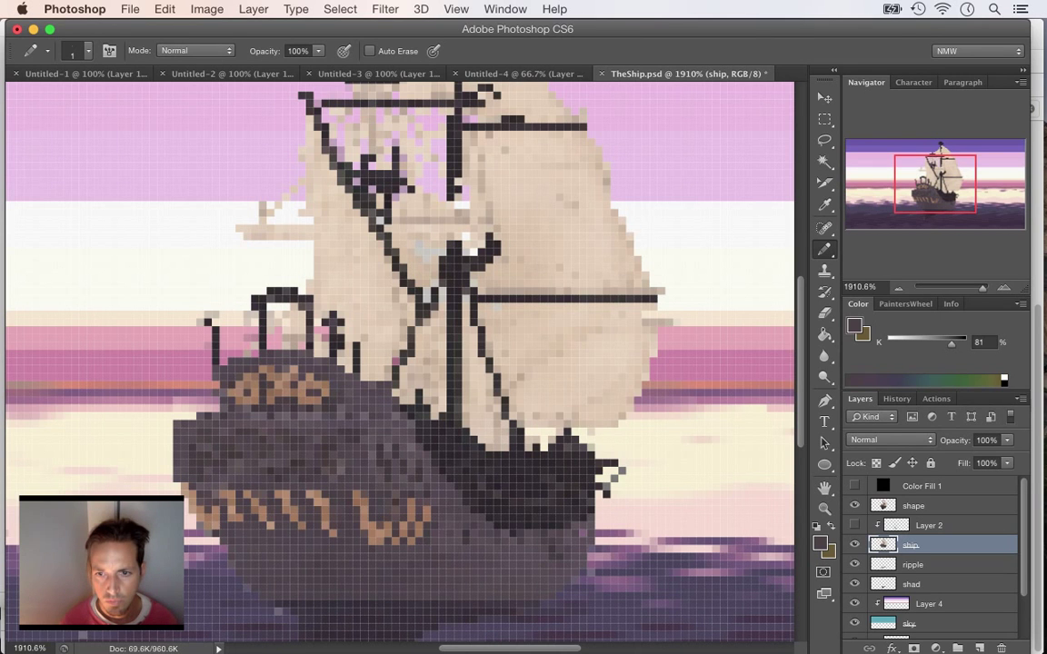
- Sample the base hull color without the shape overlay, lighten it to 38% brightness, and pencil lighter pixels on the hull
left_click(855, 505)
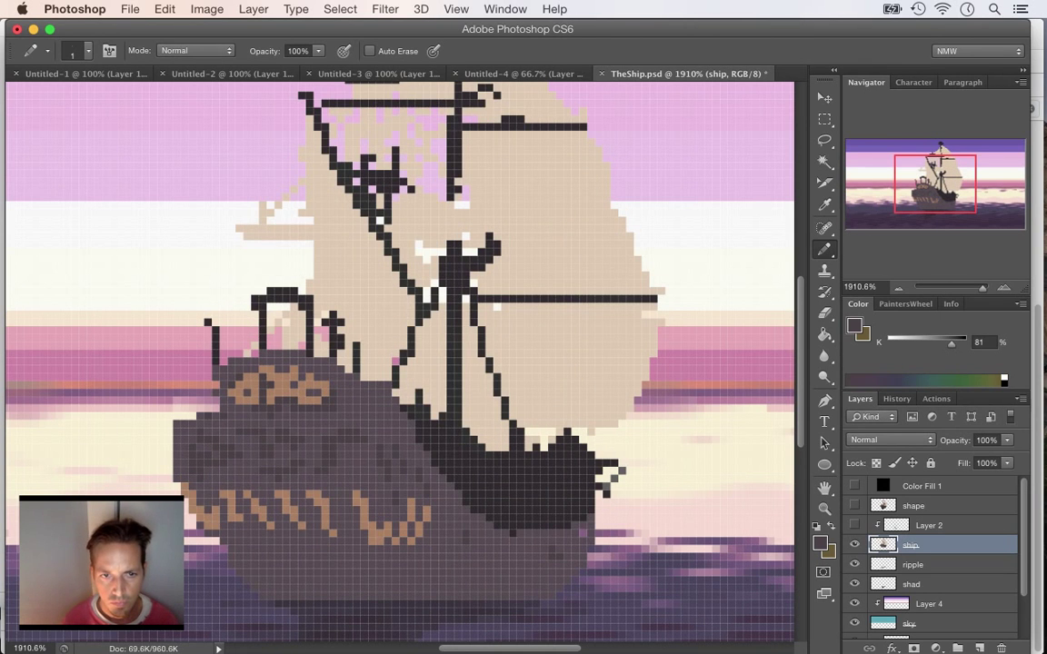
key("i")
left_click(324, 414)
left_click(821, 543)
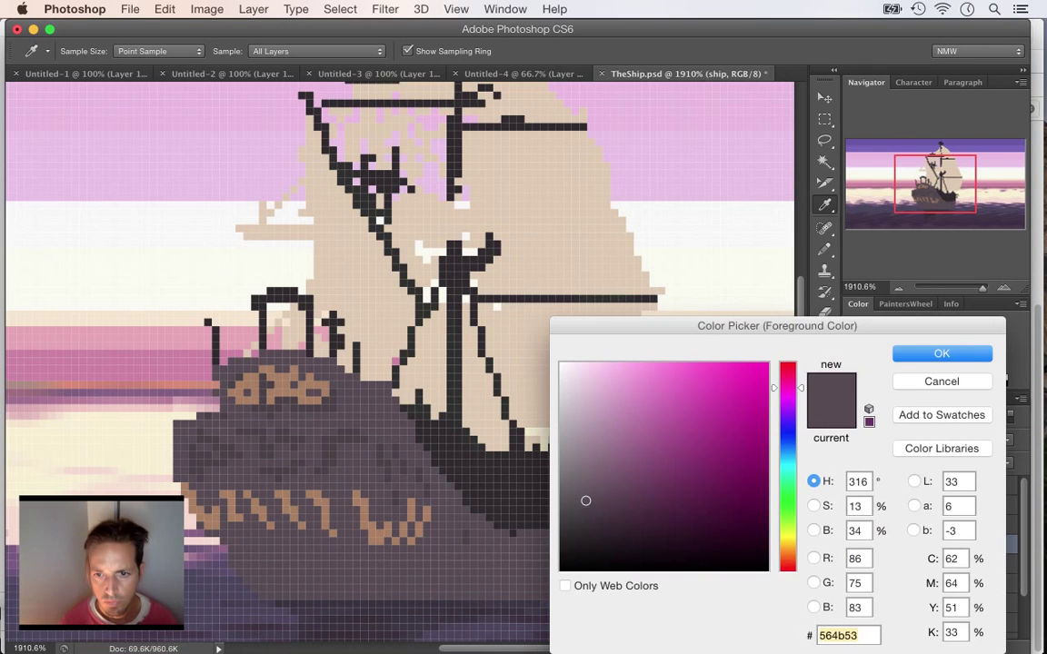
left_click(813, 506)
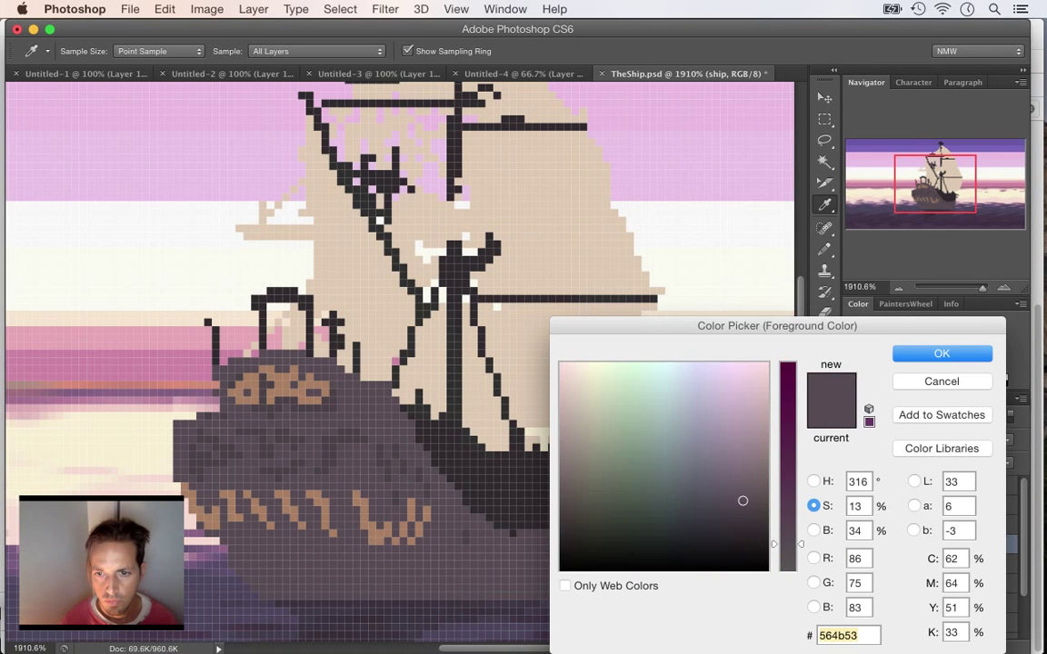
left_click(813, 530)
left_click_drag(789, 501, 789, 492)
left_click(814, 506)
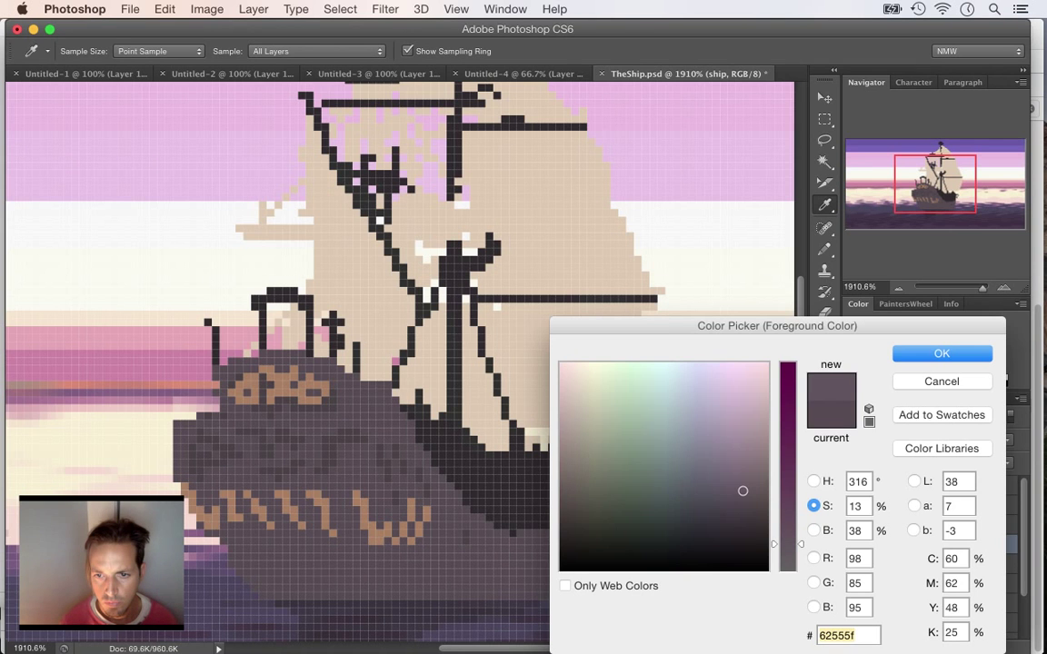
left_click_drag(789, 544, 789, 543)
key("Return")
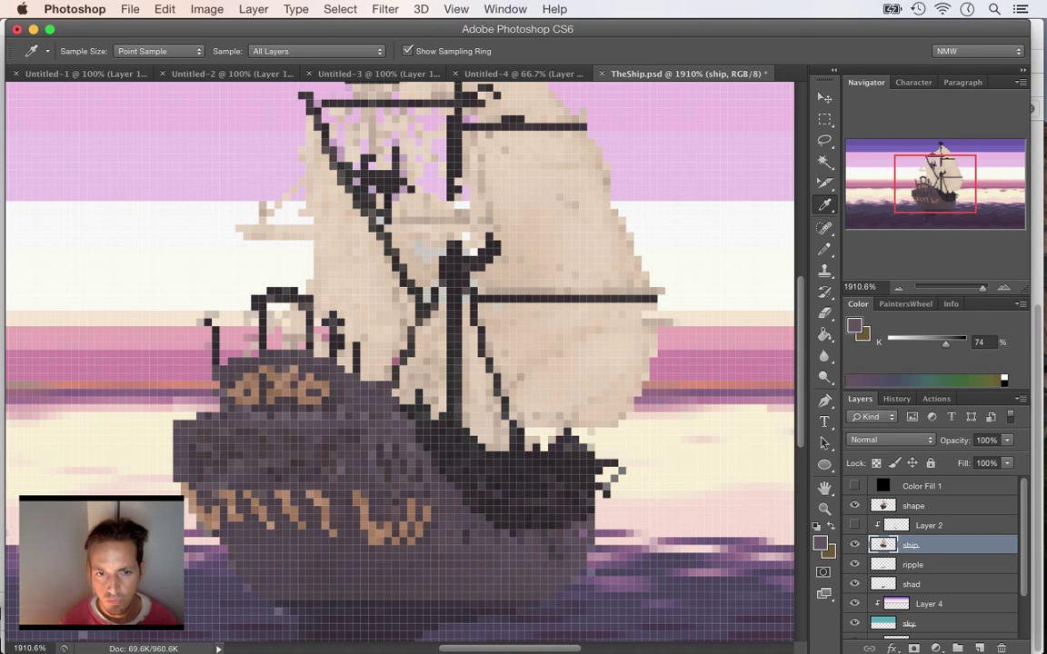
key("b")
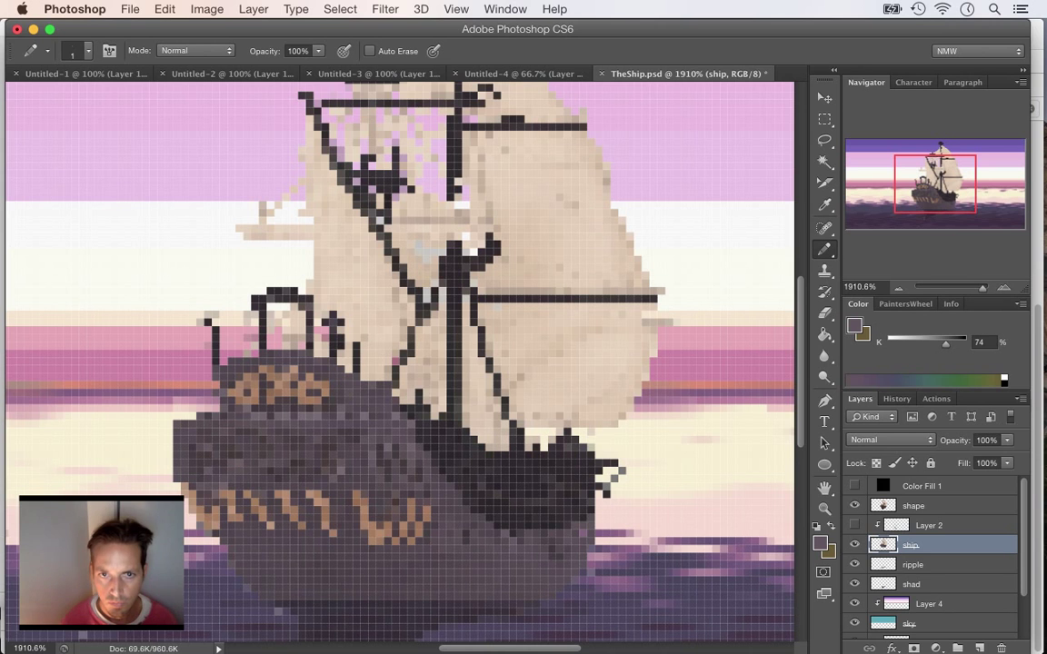
- Hide the shape reference, show Layer 2 over the ship, and save the document
left_click(854, 545)
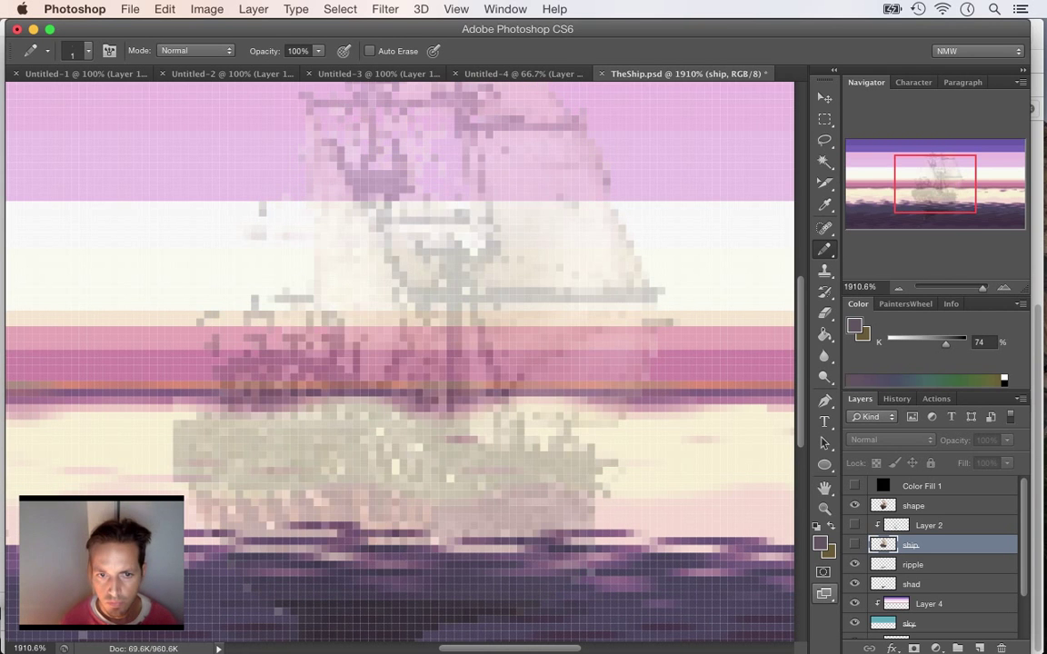
key("super+comma")
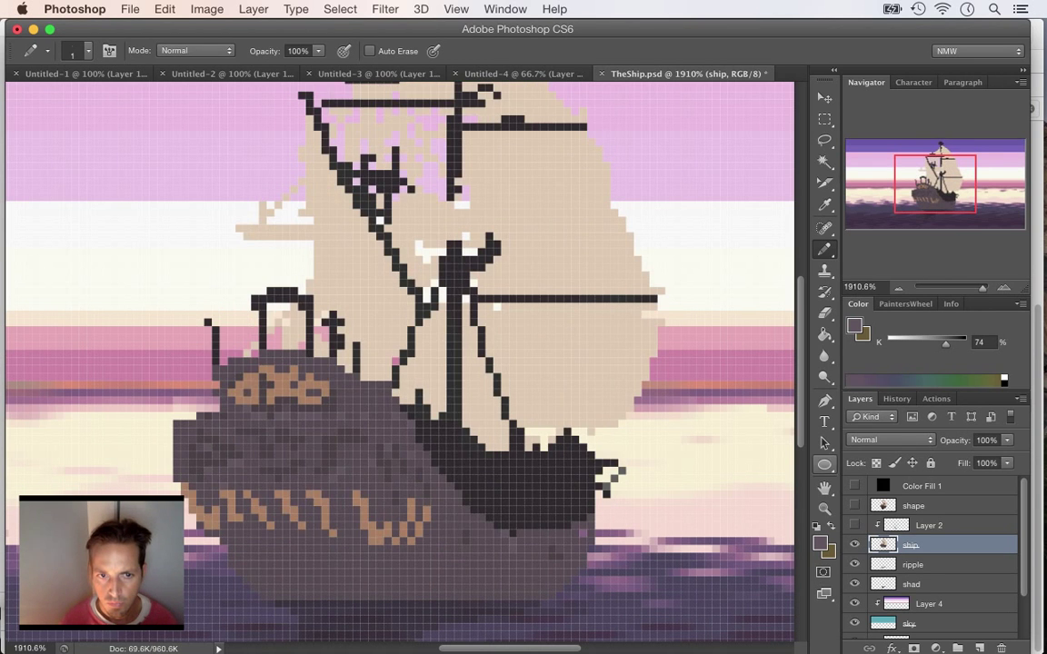
left_click(854, 525)
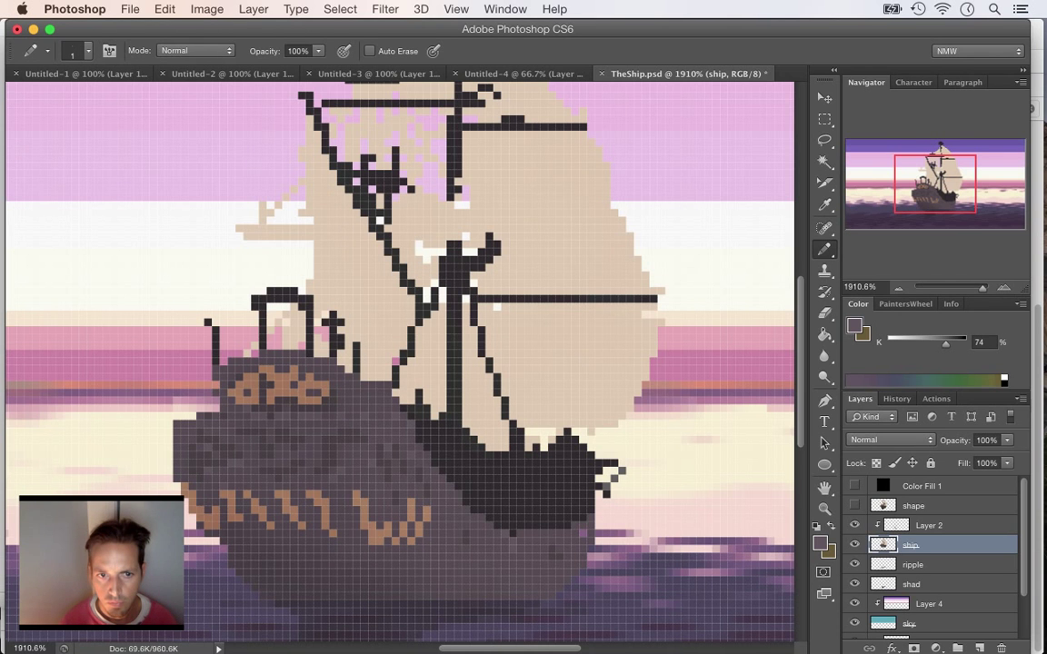
key("super+minus")
key("super+minus")
key("super+minus")
key("super+minus")
key("super+minus")
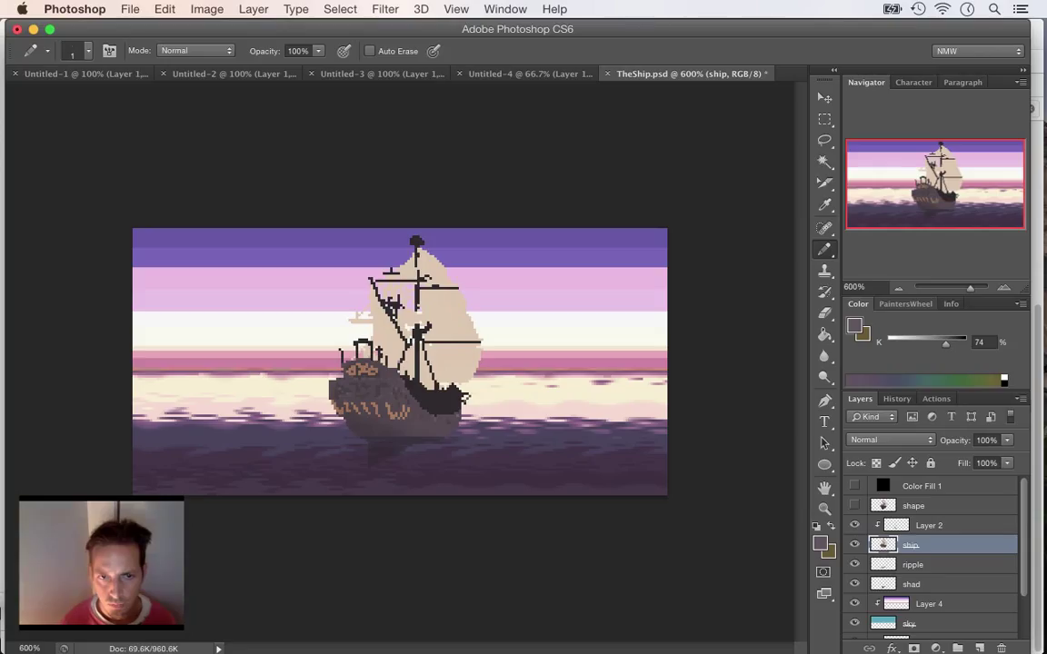
key("super+s")
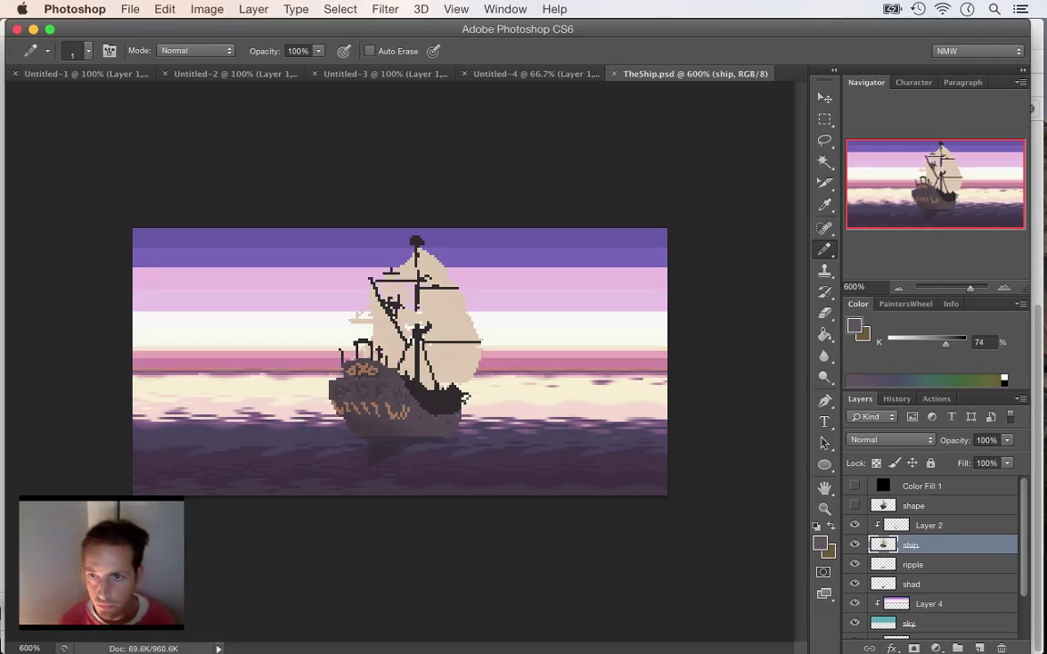
- Hide Layer 2, turn the shape reference layer back on, and set its opacity to 100%
key("super+equal")
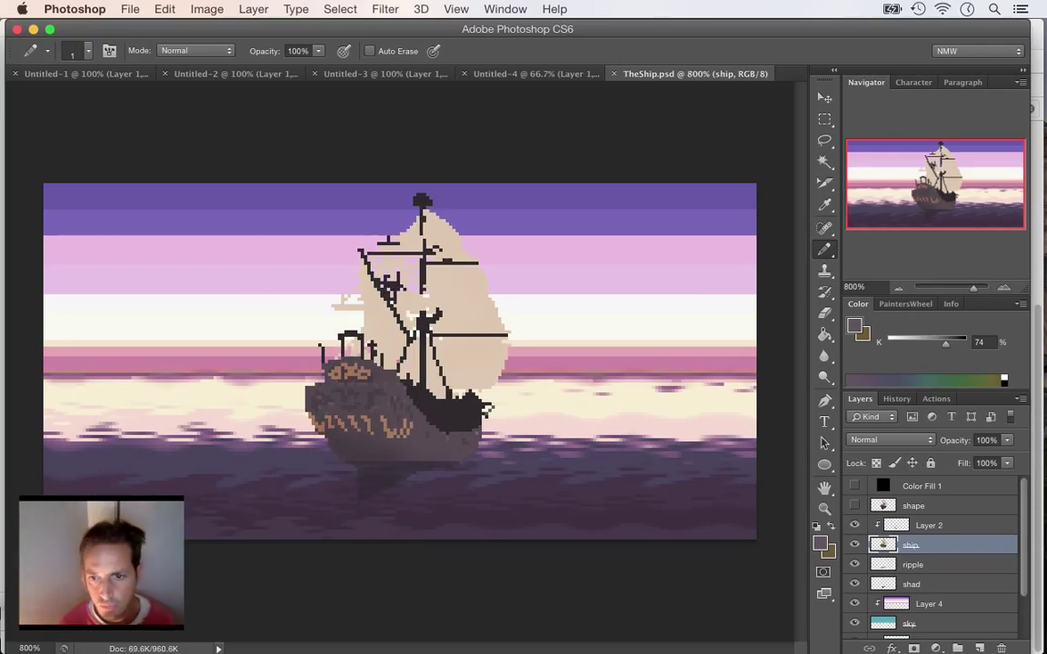
left_click(854, 525)
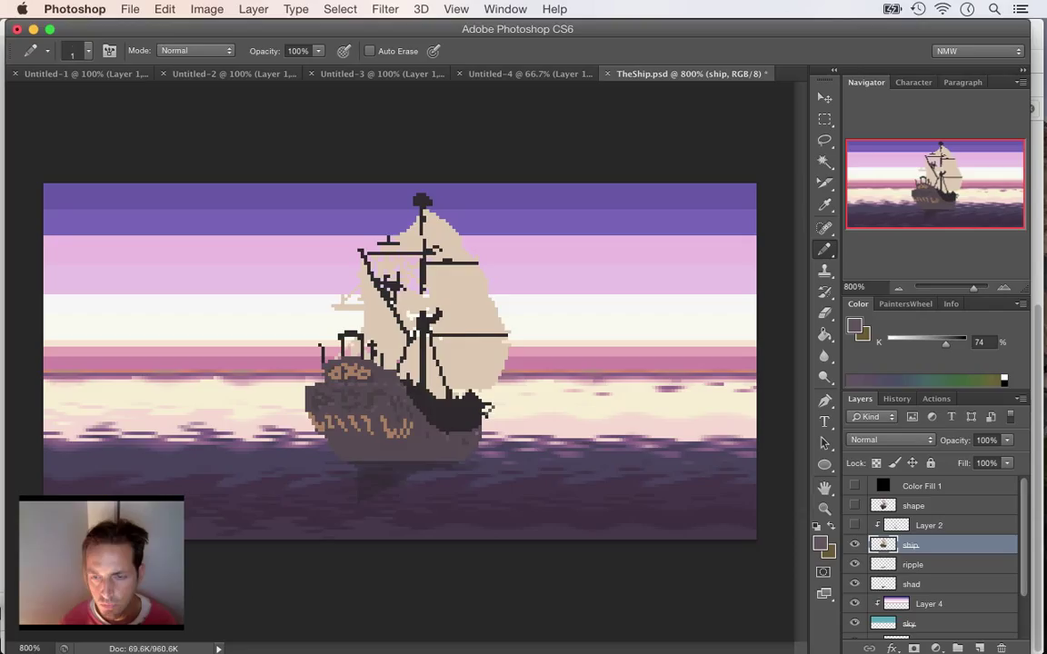
left_click(854, 505)
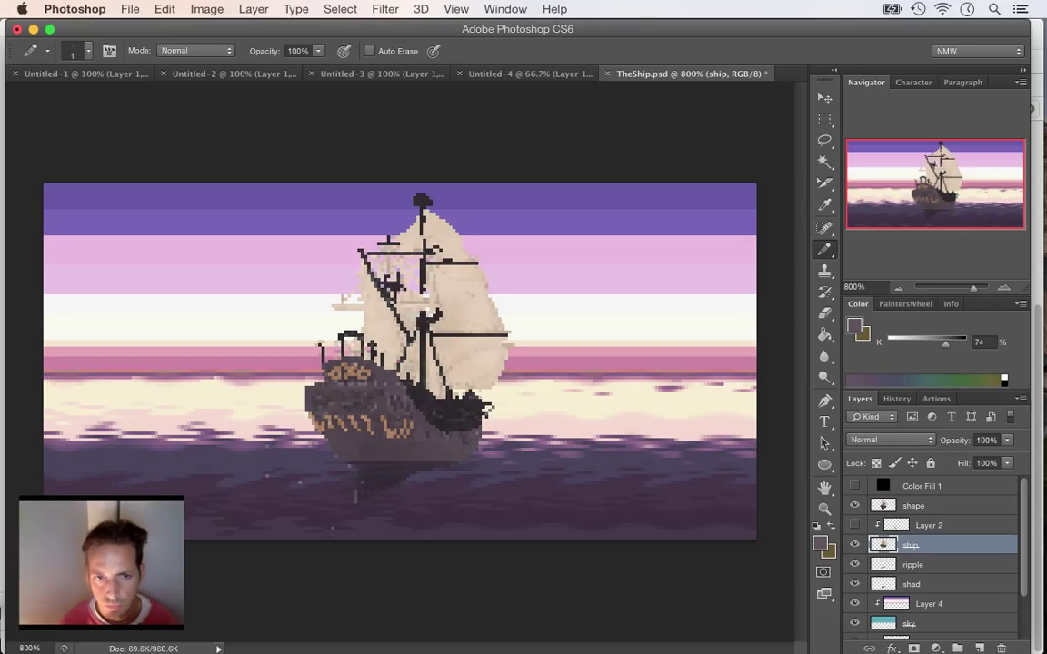
left_click(854, 505)
left_click(854, 505)
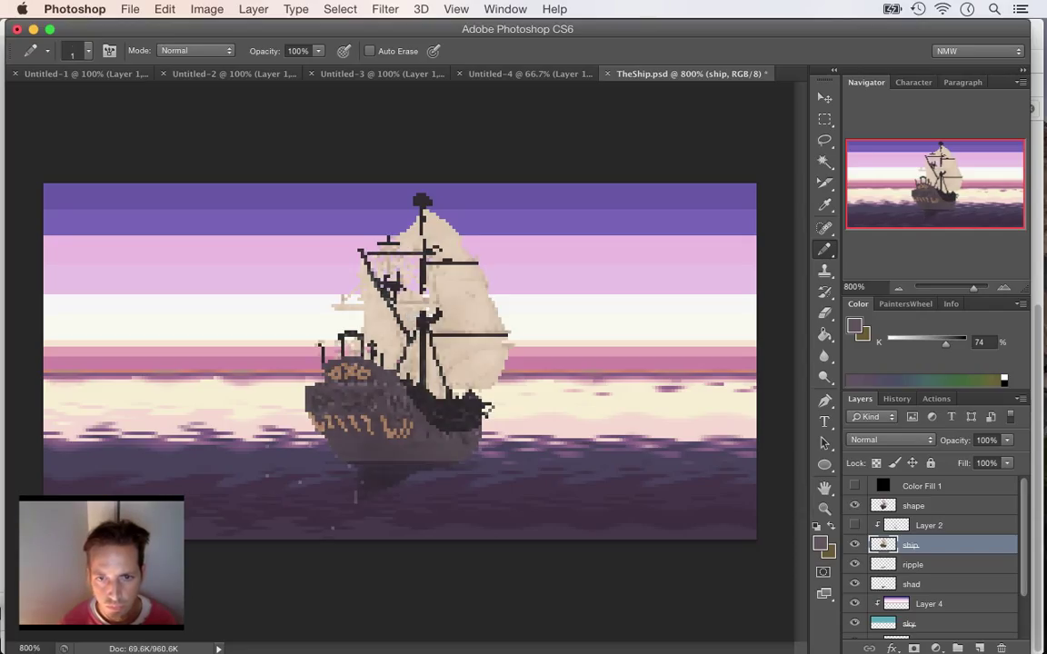
left_click(914, 506)
left_click(1007, 440)
left_click_drag(1013, 456, 1022, 456)
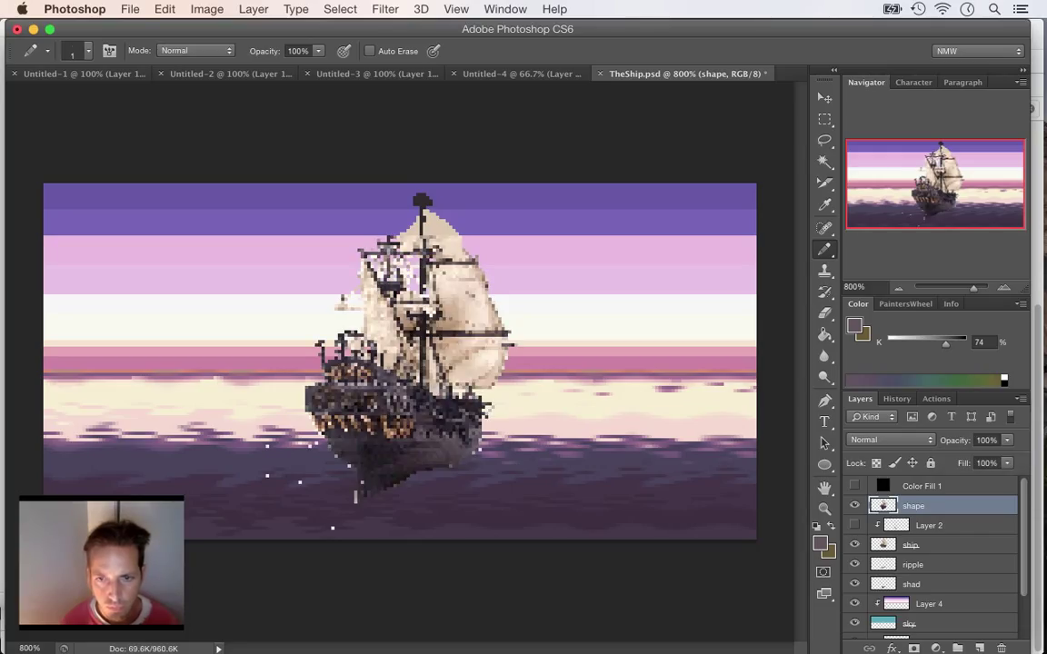
- Sample the dark lower hull color from the shape reference and hide that layer
key("i")
left_click(375, 450)
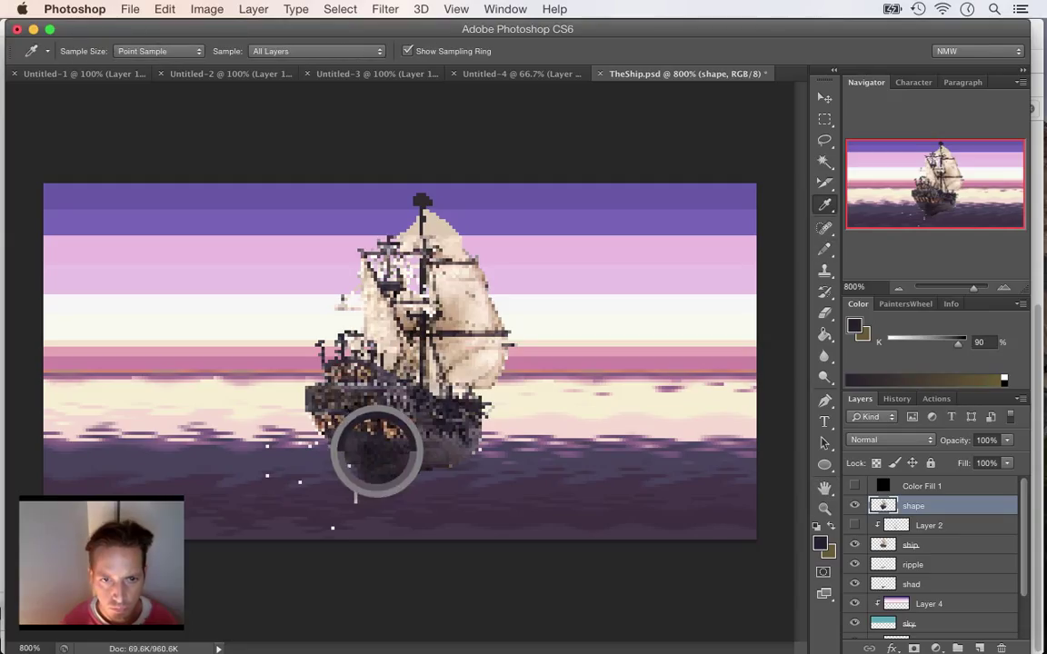
left_click(854, 505)
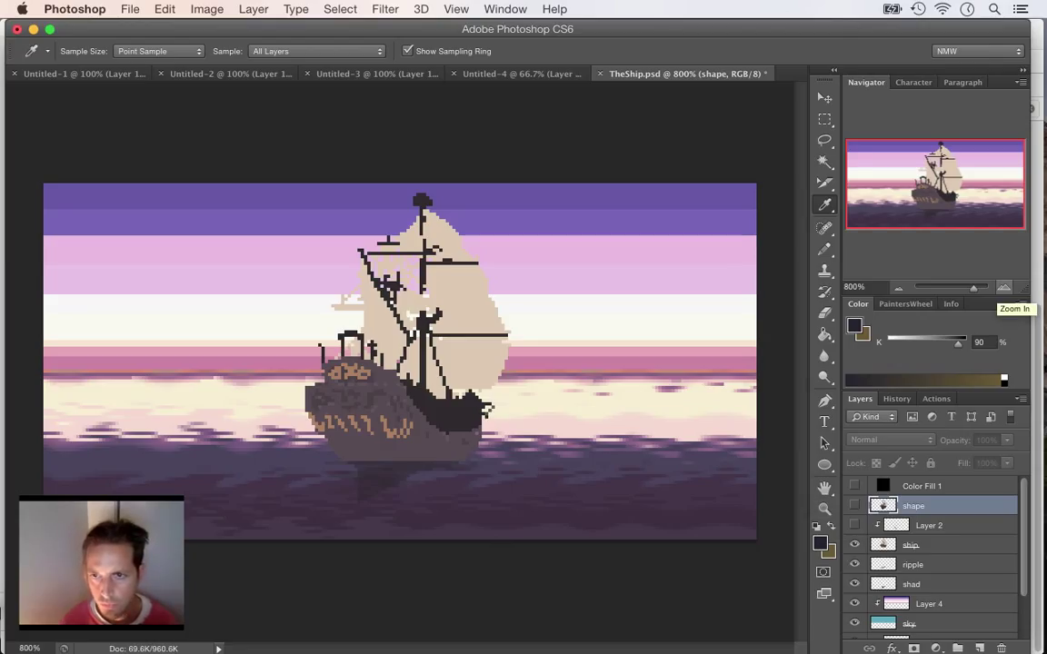
- Sample the lower hull color and pencil a row of pixels along the hull's bottom edge on the ship layer
left_click(1004, 288)
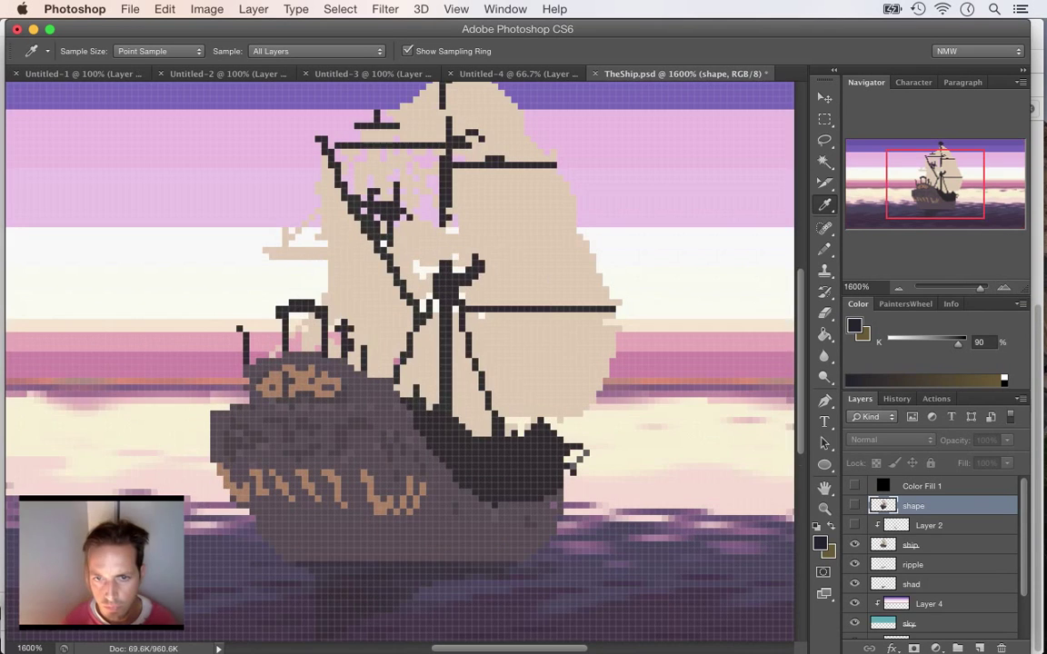
left_click_drag(941, 147, 942, 156)
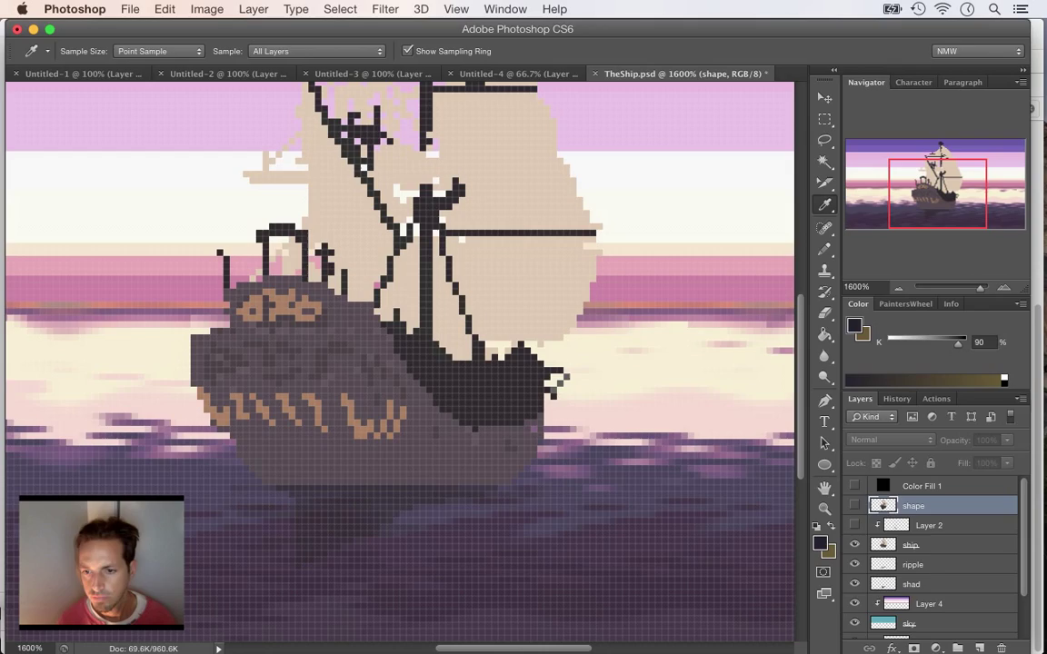
key("alt+bracketleft")
key("alt+bracketleft")
key("alt+bracketleft")
key("alt+bracketleft")
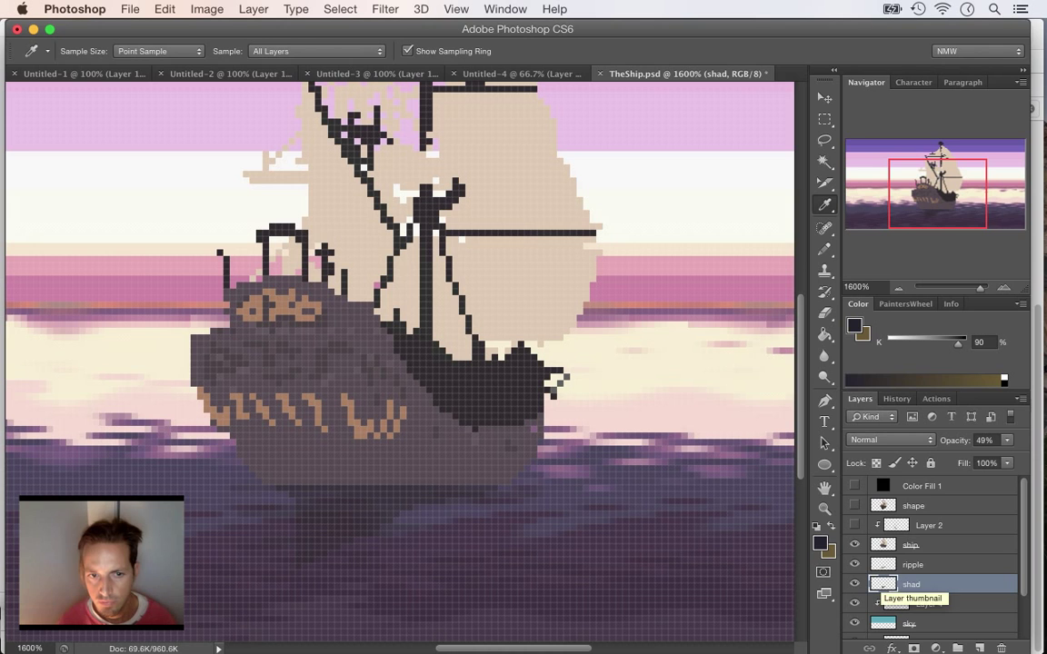
left_click(882, 543)
left_click(331, 426)
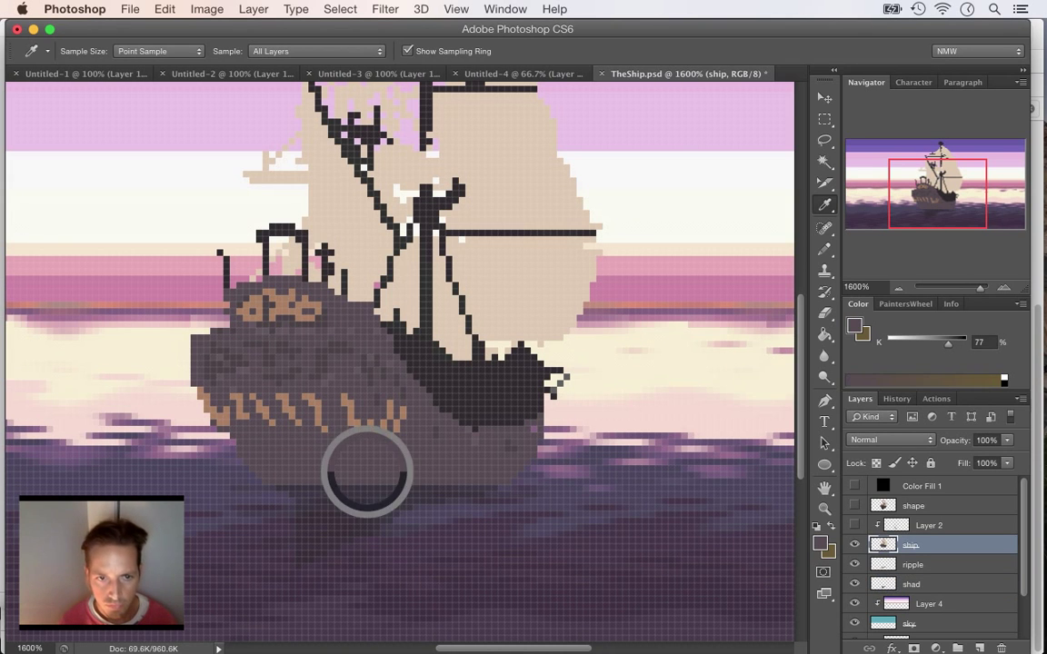
key("b")
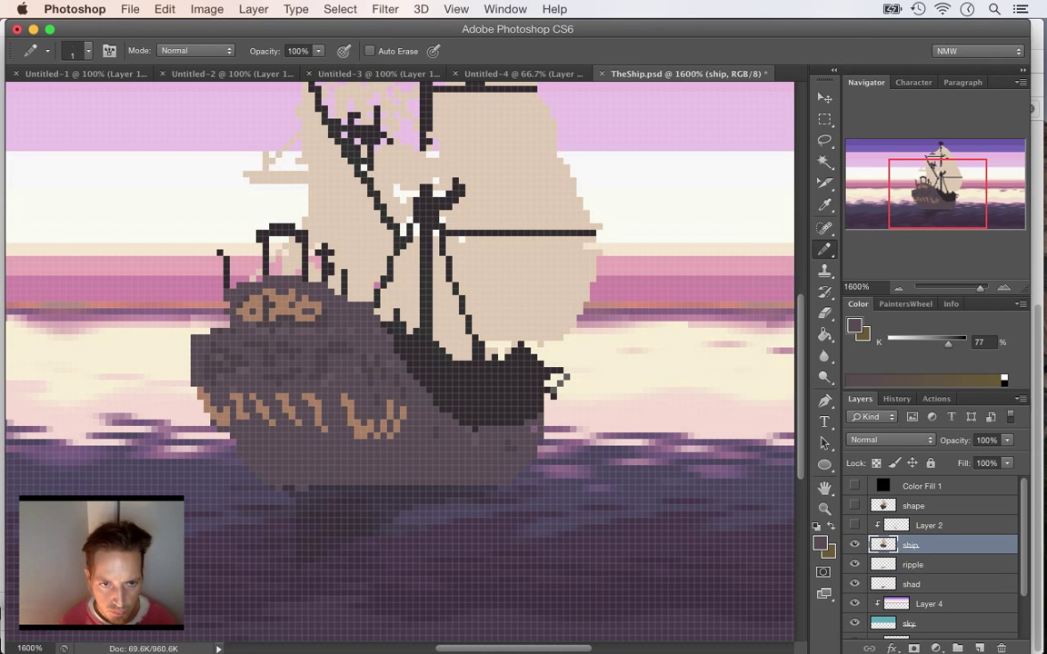
left_click_drag(276, 439, 449, 440)
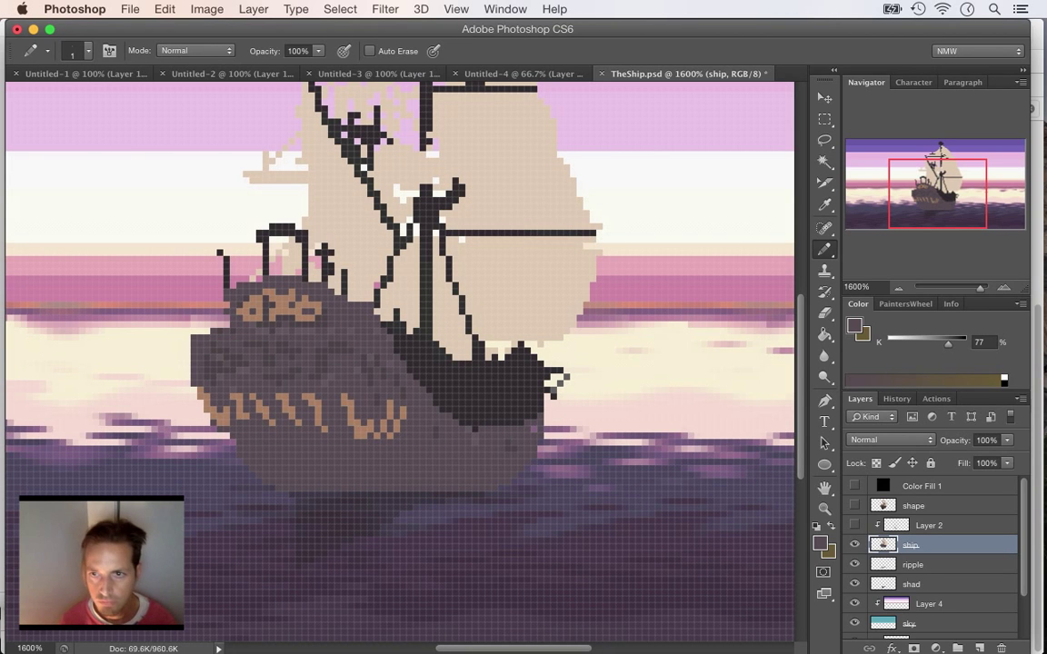
- Save the document and compare the hull's bottom edge by undoing and restoring the last pencil edit
key("super+s")
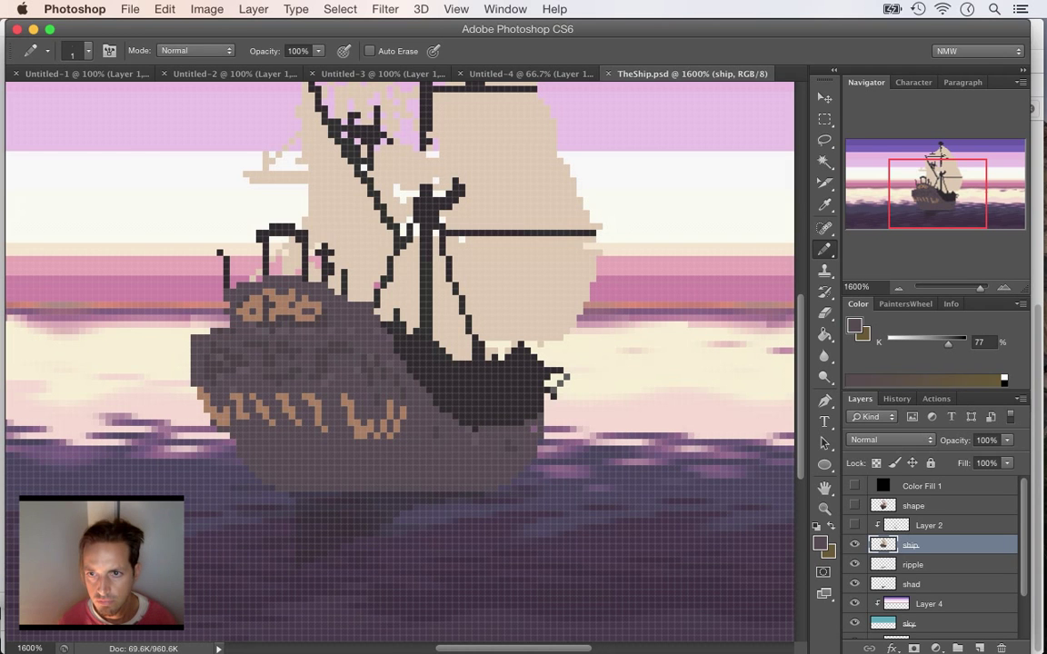
key("super+z")
key("super+z")
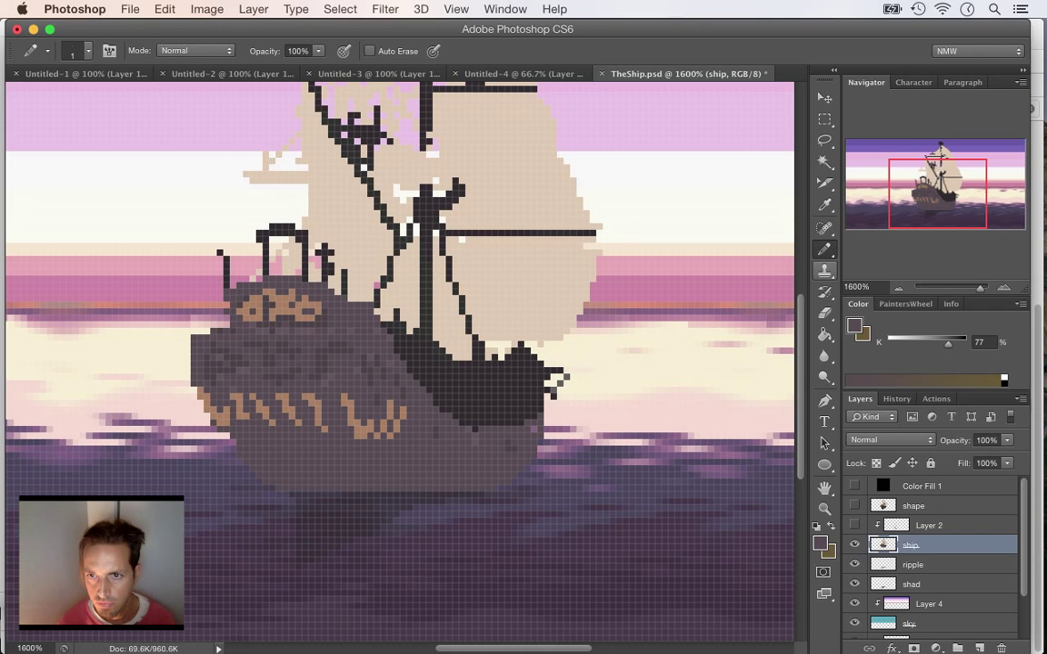
key("super+z")
key("super+z")
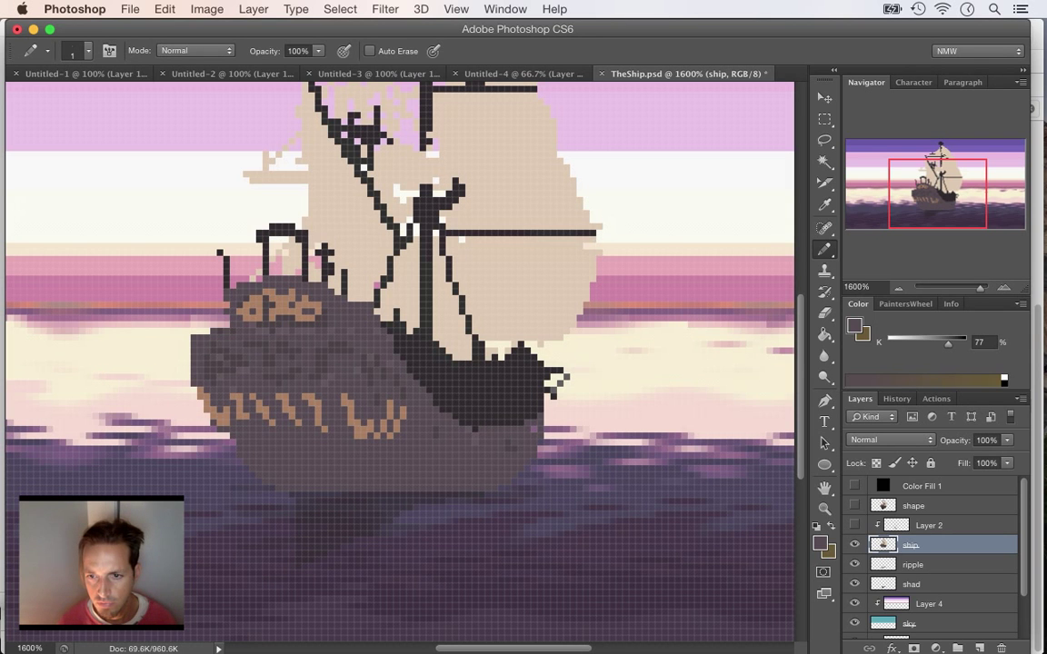
- Show the shape reference, sample the dark shadow color from its lower hull, and hide the layer
left_click(855, 506)
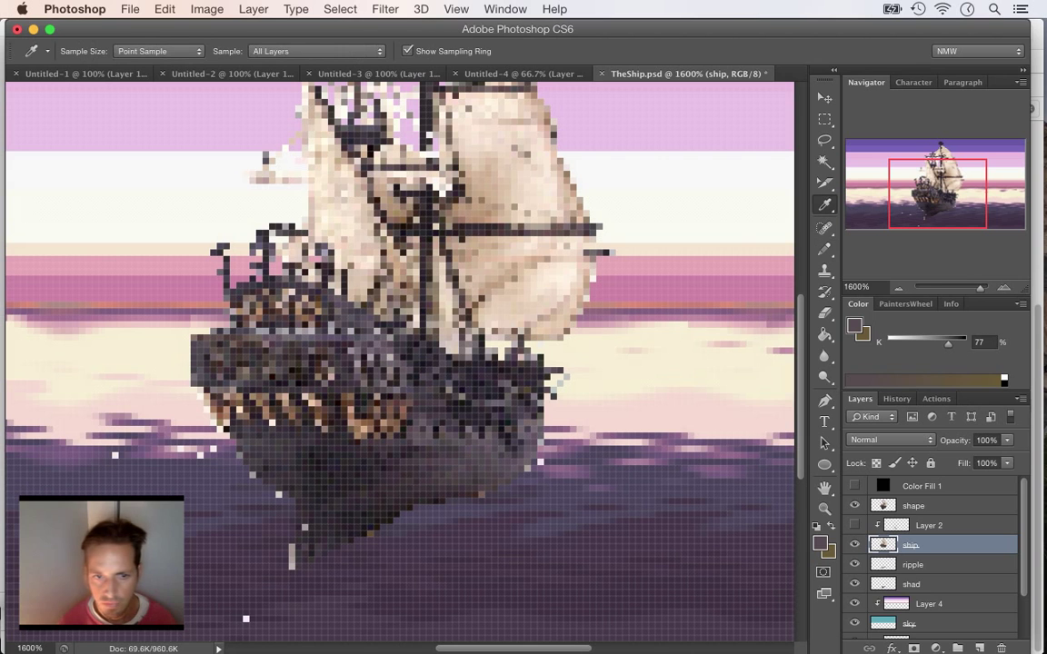
left_click(361, 465, "alt")
left_click_drag(360, 465, 343, 440)
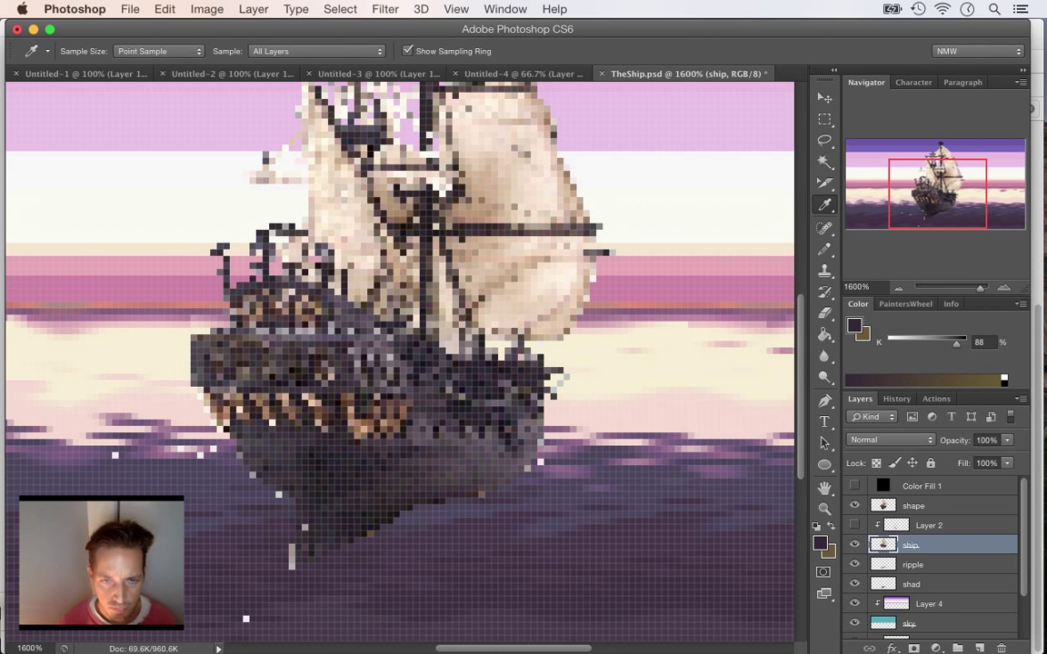
key("super+z")
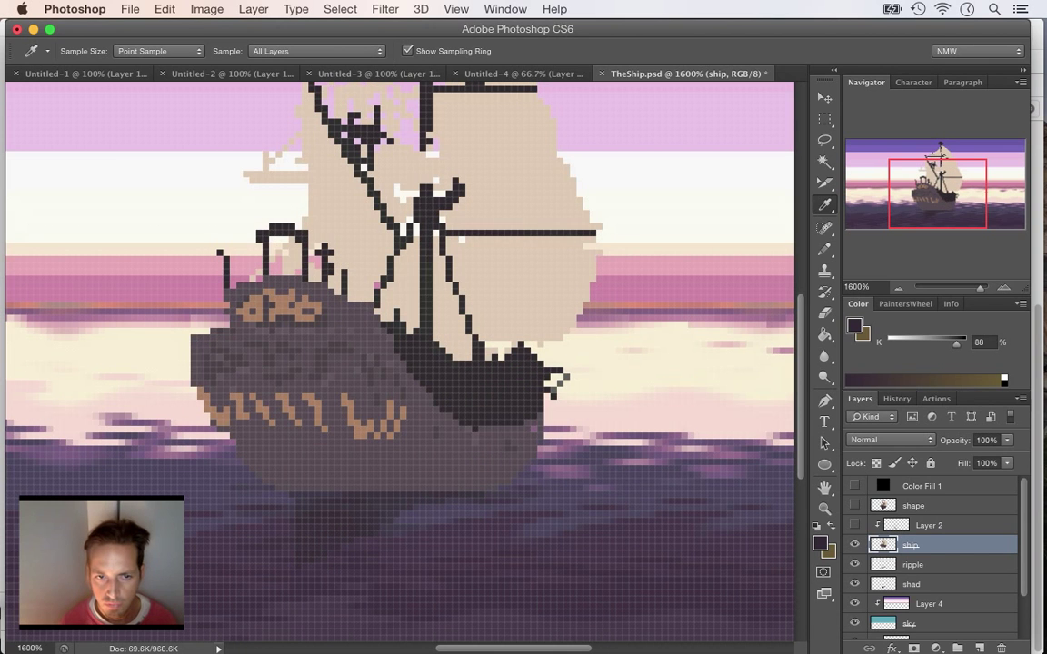
- Show the shape reference layer over the ship and set its opacity to 49%
left_click(854, 506)
left_click(926, 507)
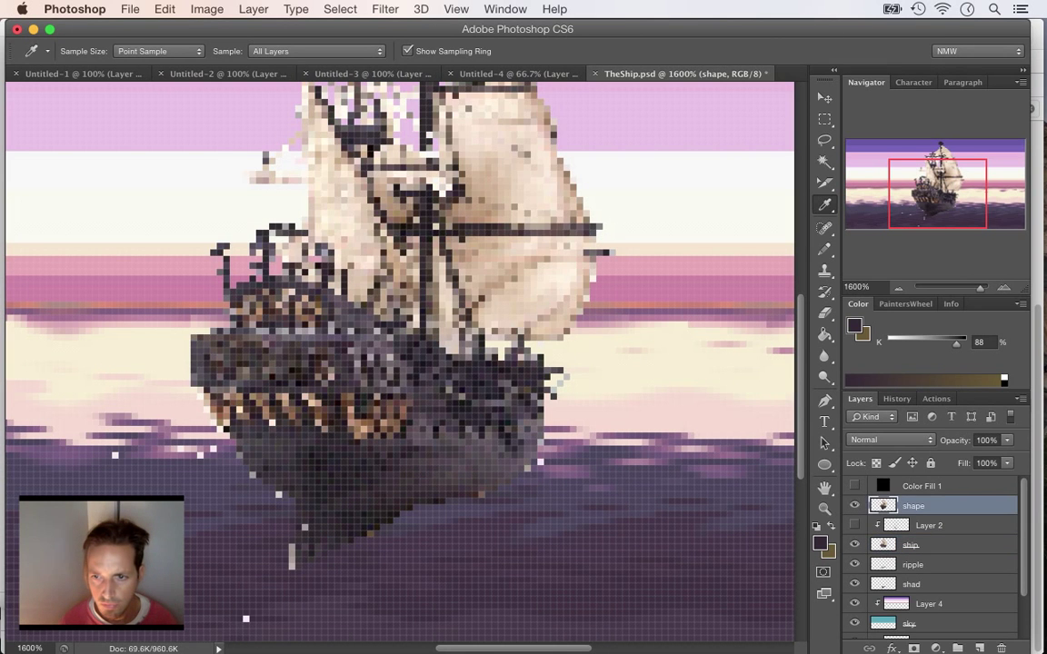
left_click(1006, 440)
key("4")
key("9")
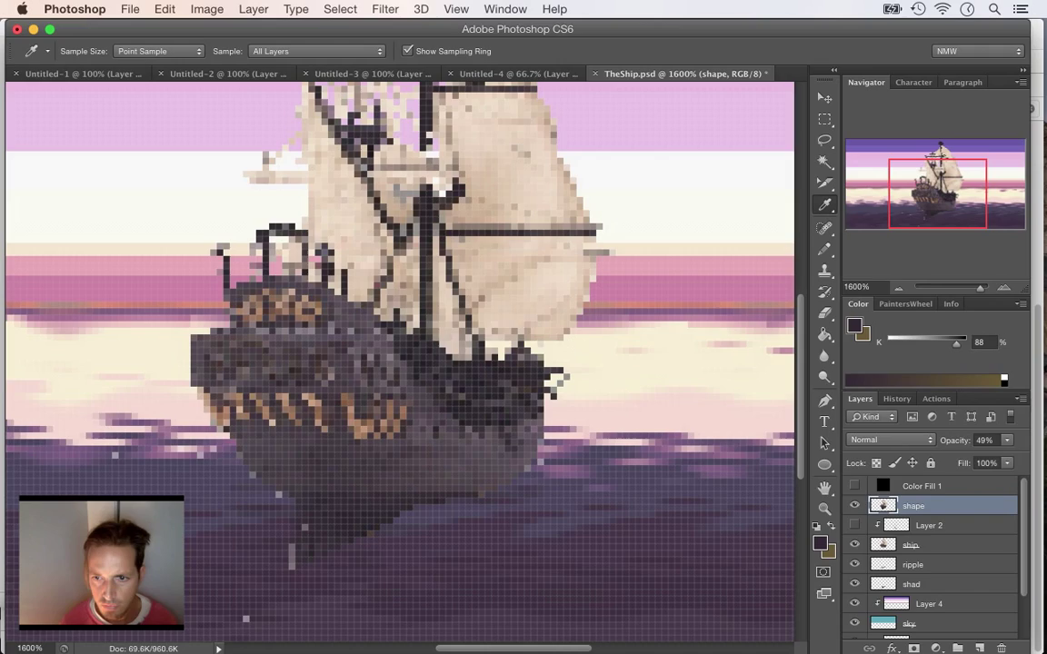
- Pencil a dark shadow patch at the middle of the lower hull on the ship layer, extending it toward the bow
left_click(927, 546)
key("b")
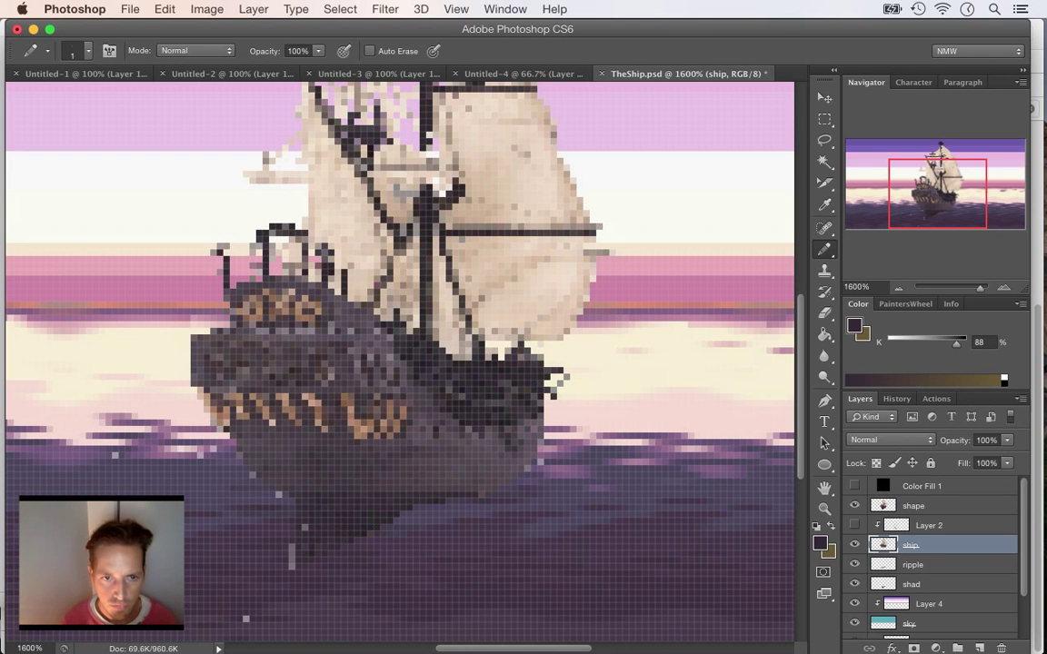
mouse_move(312, 455)
left_mouse_down()
mouse_move(319, 476)
mouse_move(333, 457)
mouse_move(345, 476)
mouse_move(375, 475)
left_mouse_up()
left_click_drag(321, 439, 327, 440)
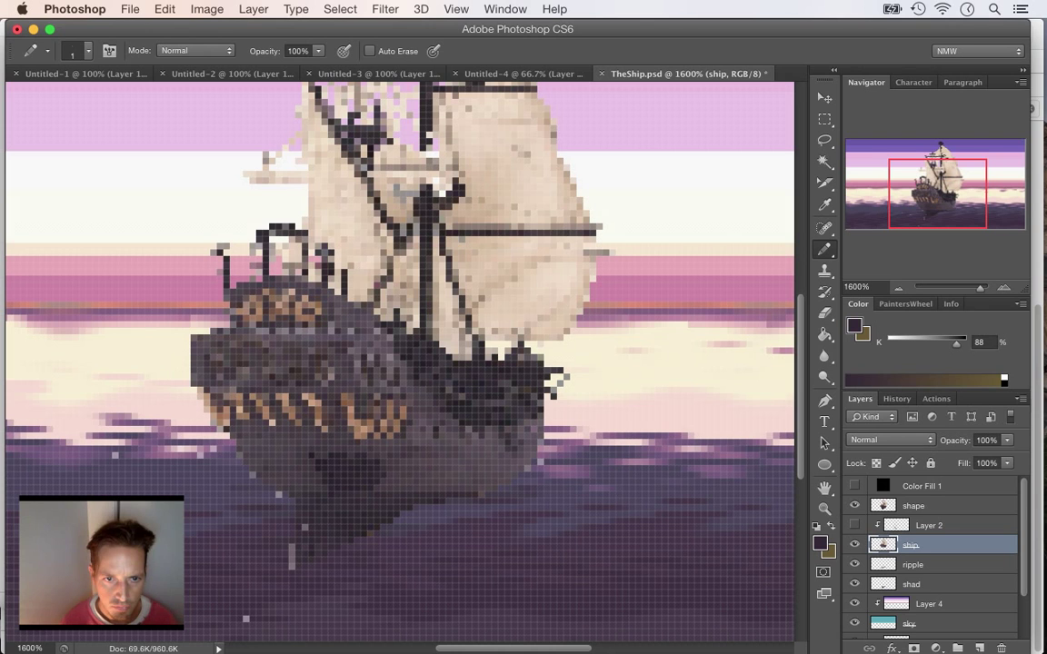
left_click_drag(382, 462, 411, 454)
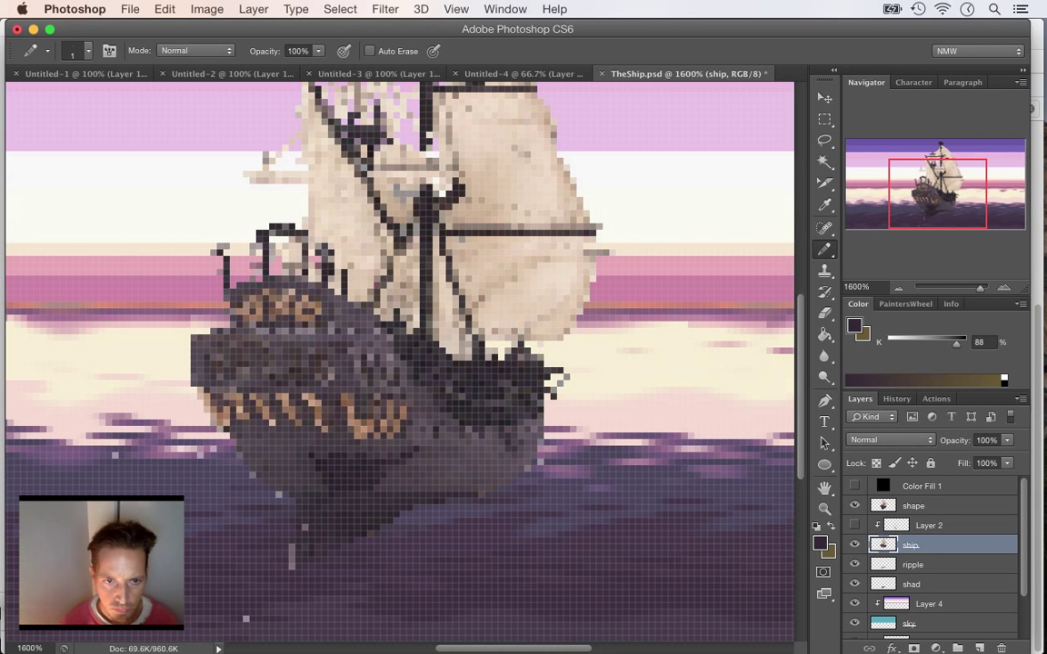
- Pencil scattered dark detail pixels across the hull and its gold trim, following the reference
left_click_drag(254, 440, 406, 438)
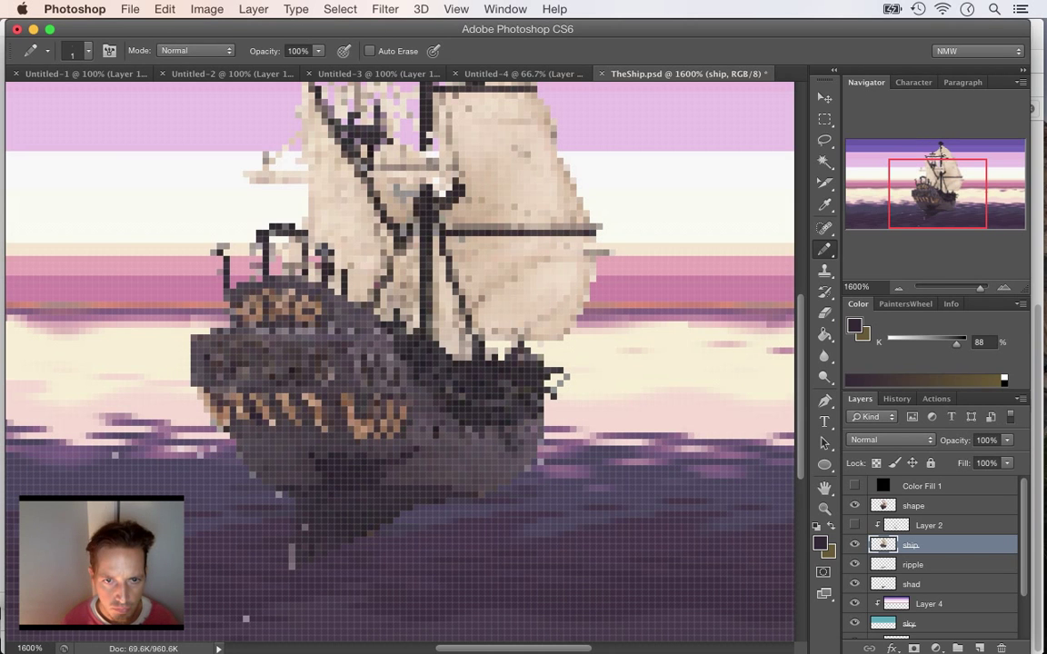
left_click(400, 432)
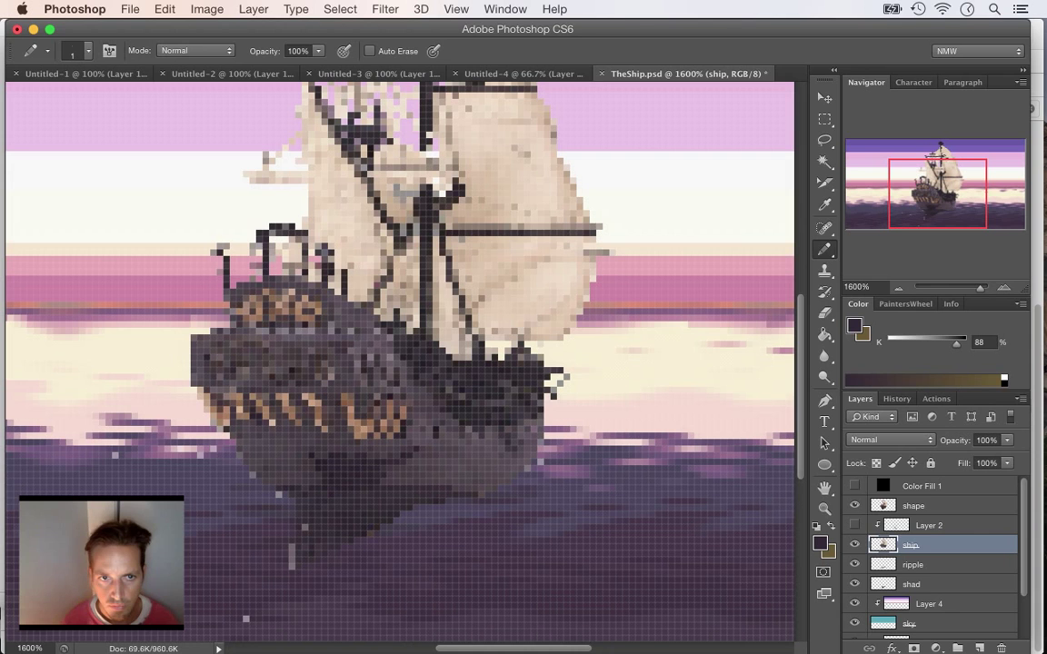
key("super+z")
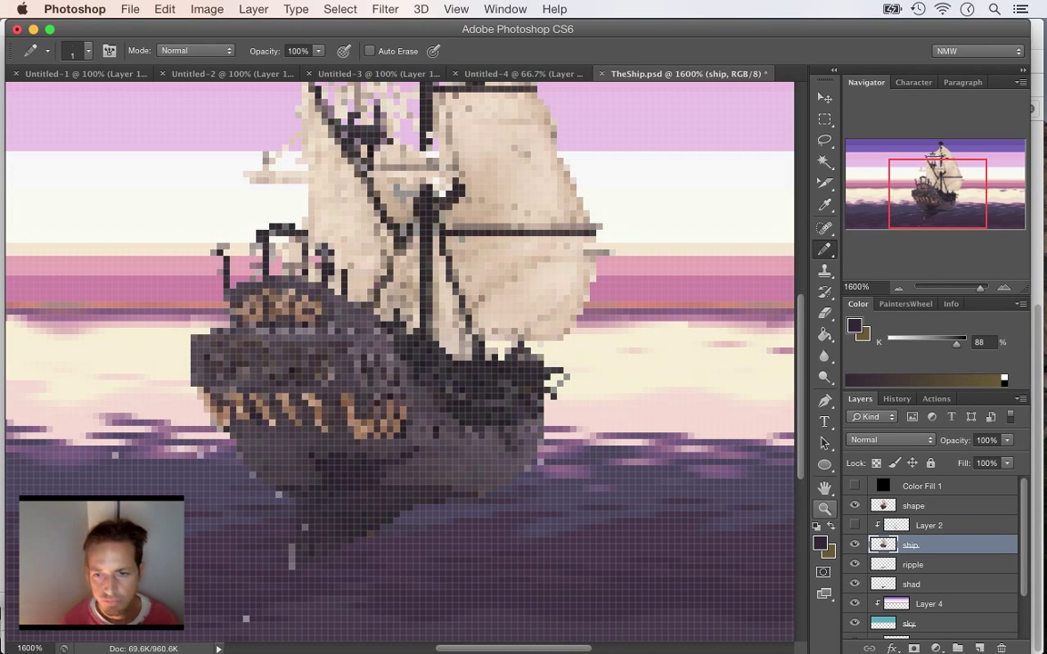
- Hide the shape reference, sample the base hull color, and darken it to 27% brightness (#443b42)
left_click(854, 506)
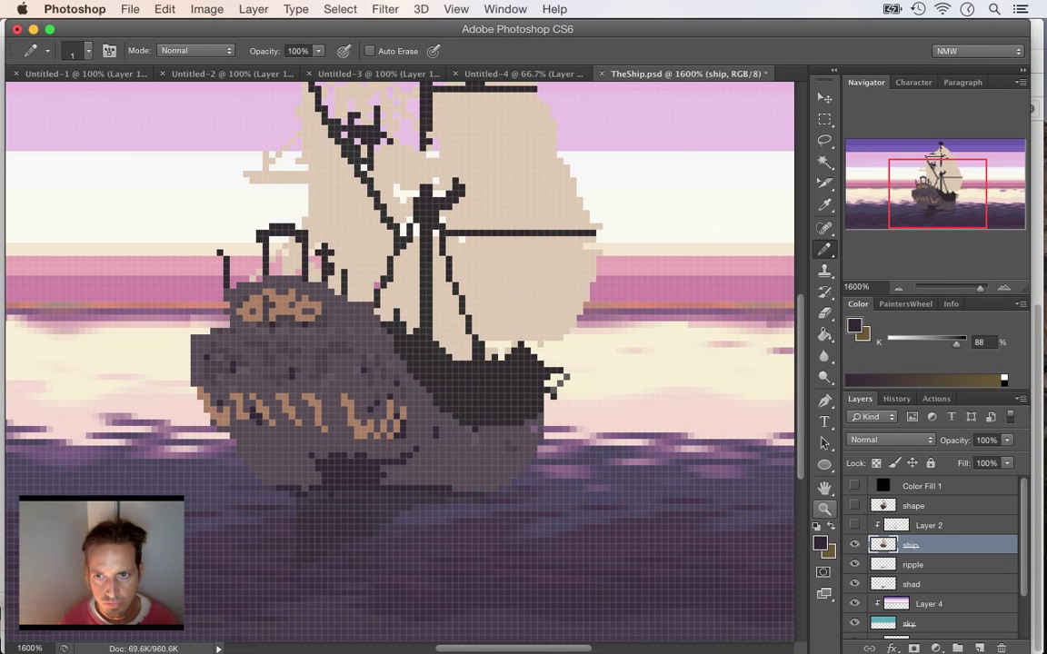
key("i")
left_click(384, 430)
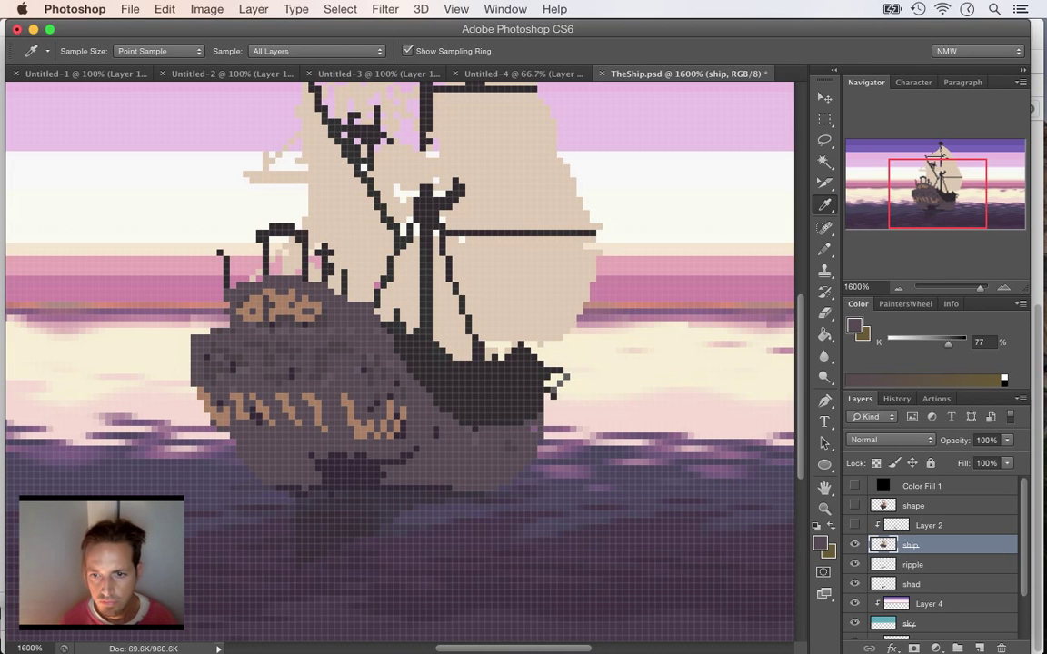
left_click(820, 544)
left_click(813, 531)
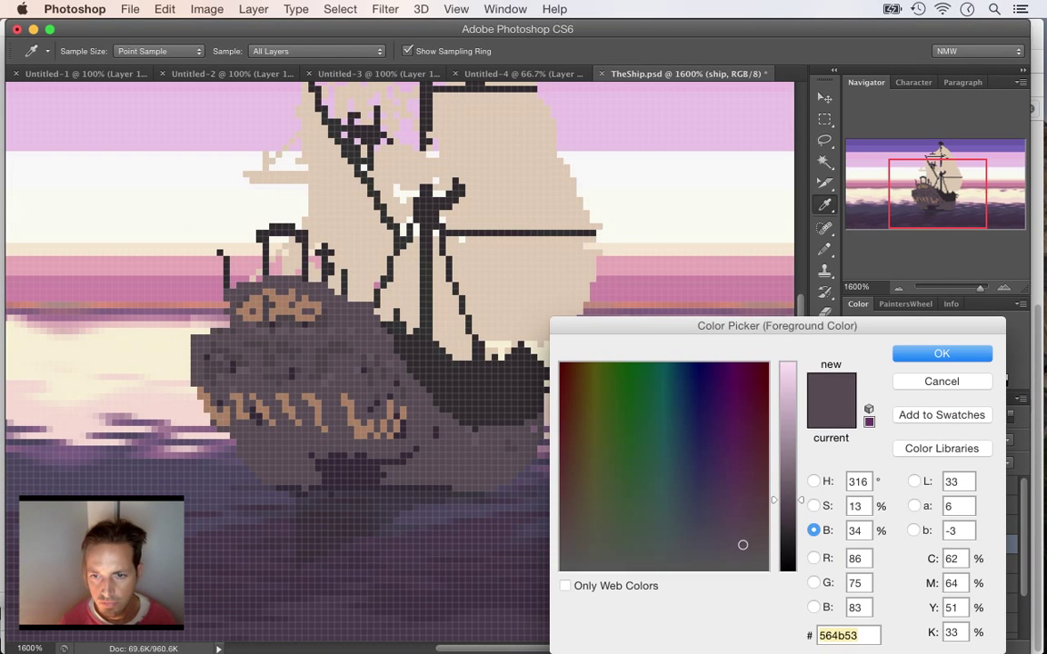
left_click_drag(794, 500, 794, 516)
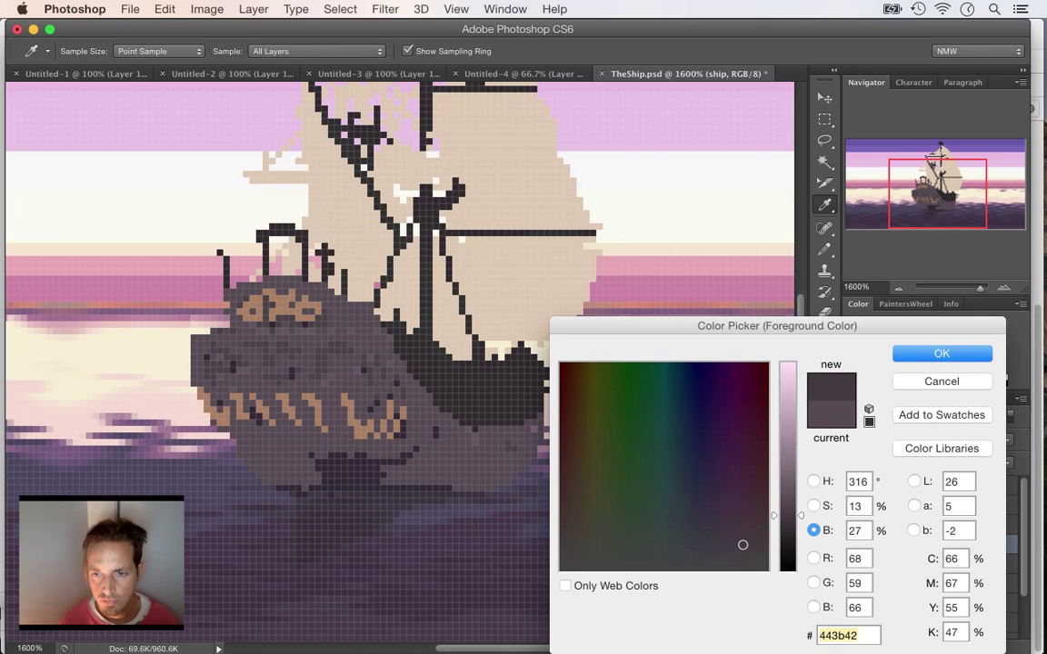
key("Return")
- Fill the dark shadow patch on the lower hull with the new shade using the Paint Bucket
key("g")
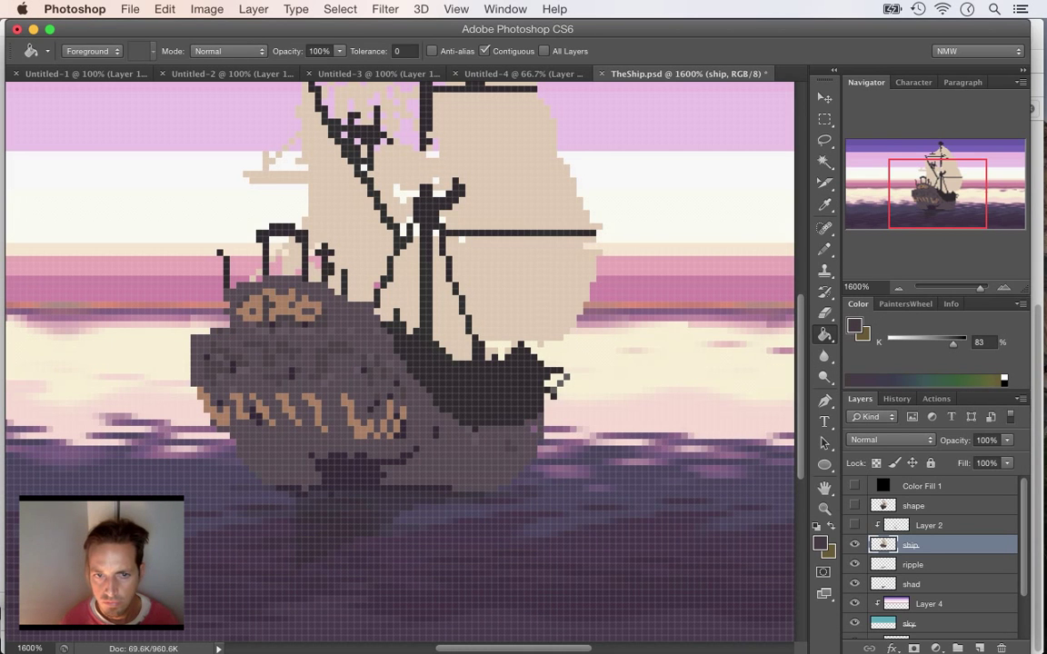
left_click(351, 473)
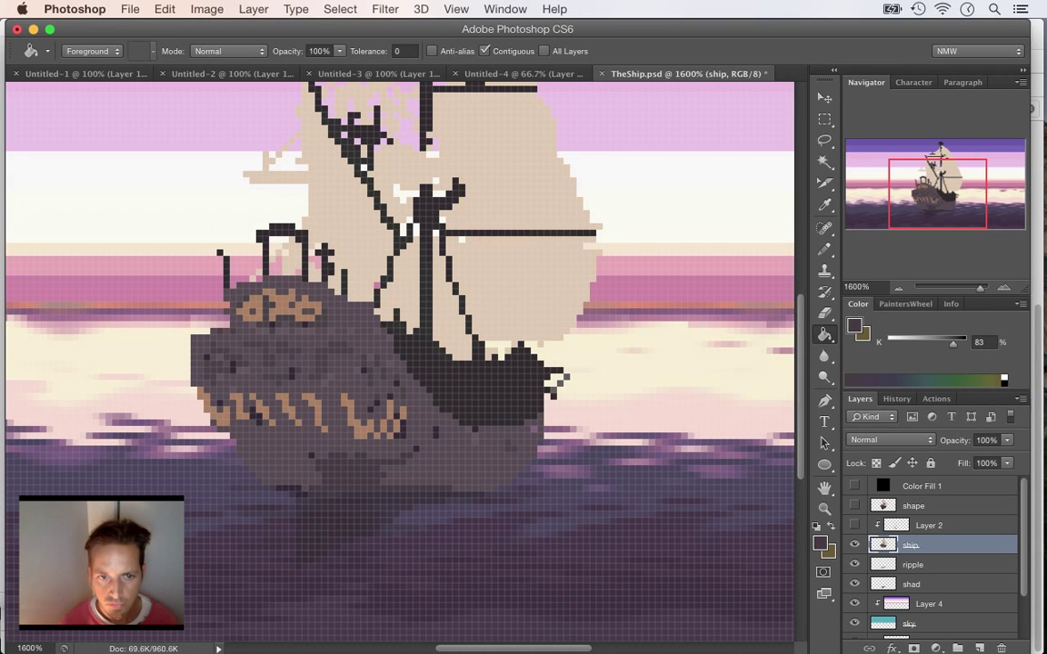
left_click(262, 442)
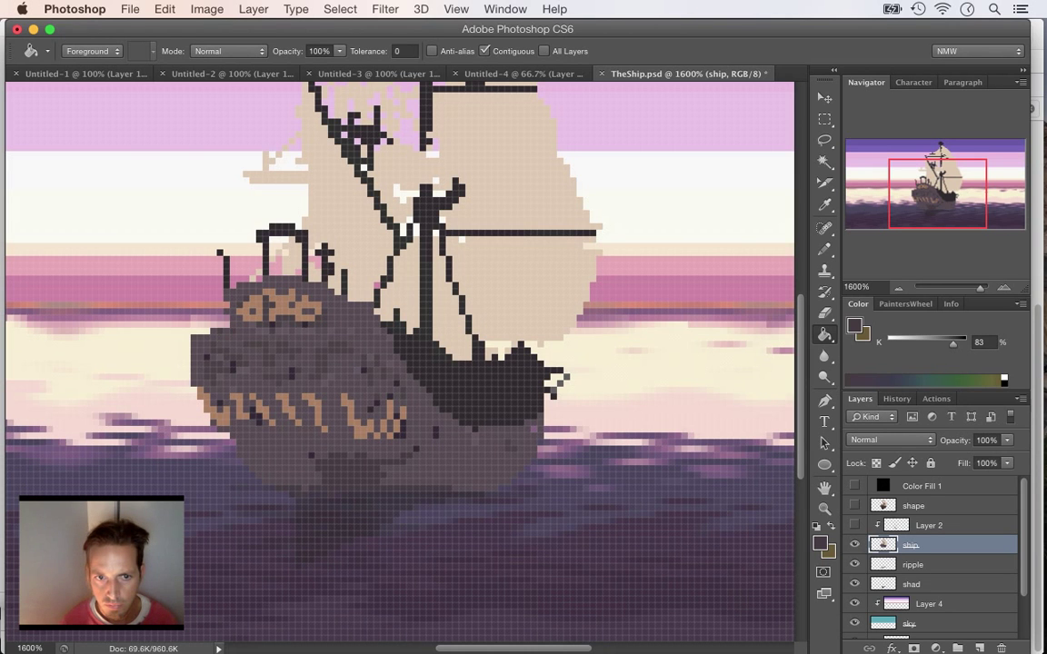
- Sample the base hull color and darken it slightly to 80% K for the pencil
key("i")
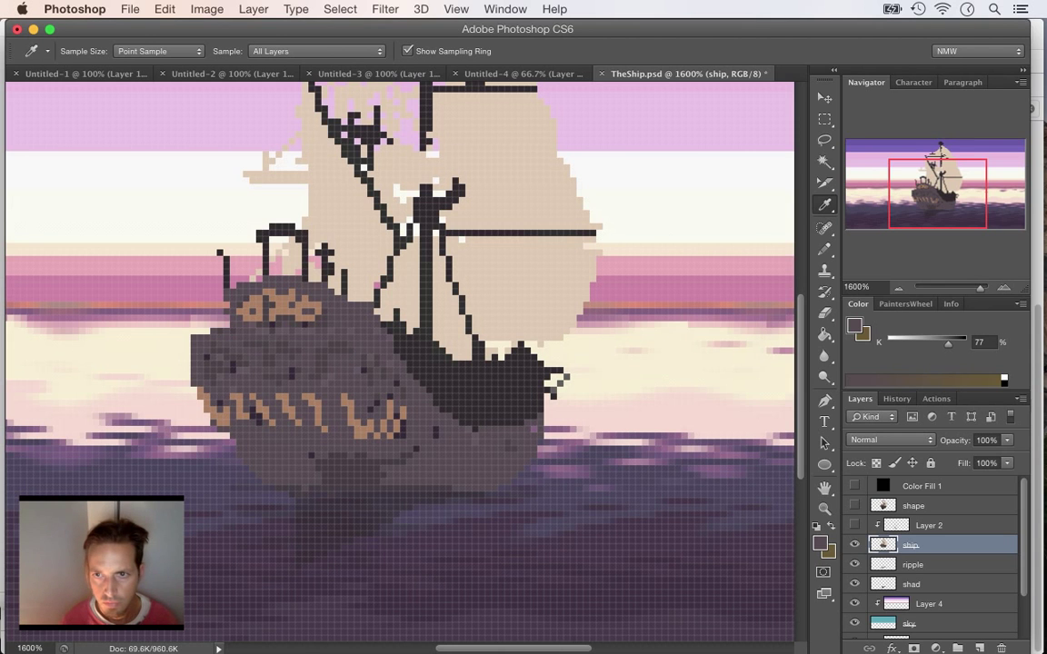
left_click(821, 544)
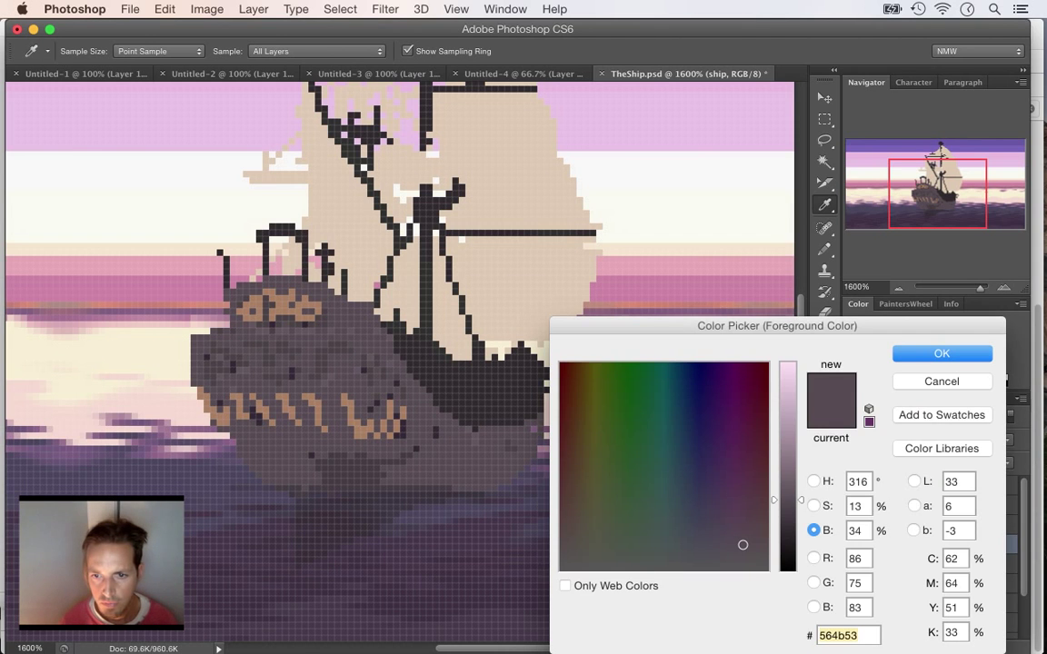
left_click_drag(800, 500, 800, 508)
key("Return")
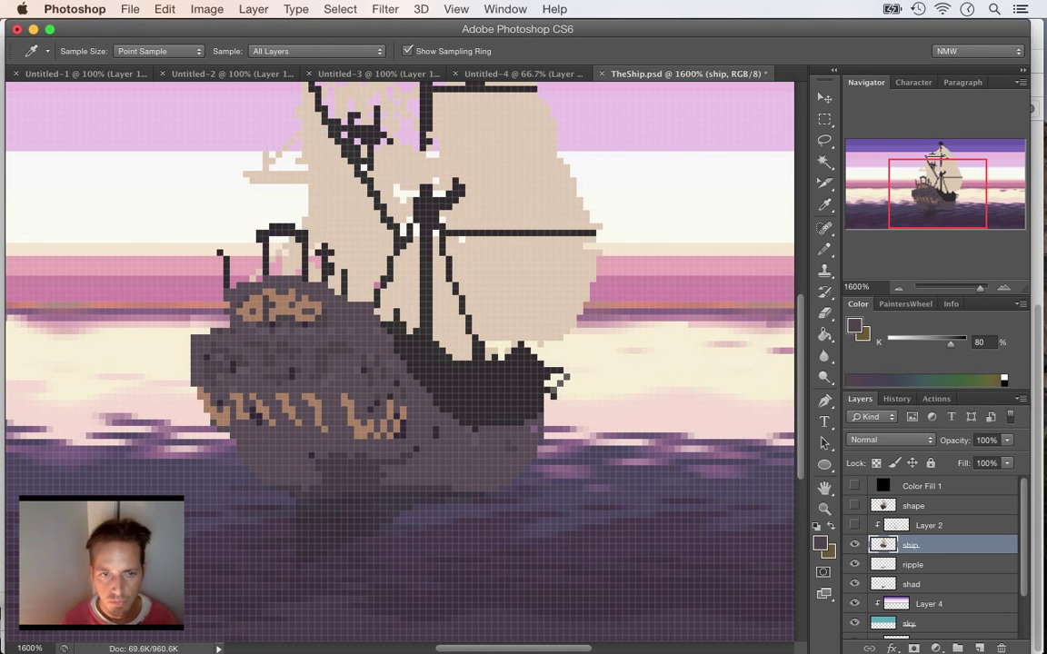
key("b")
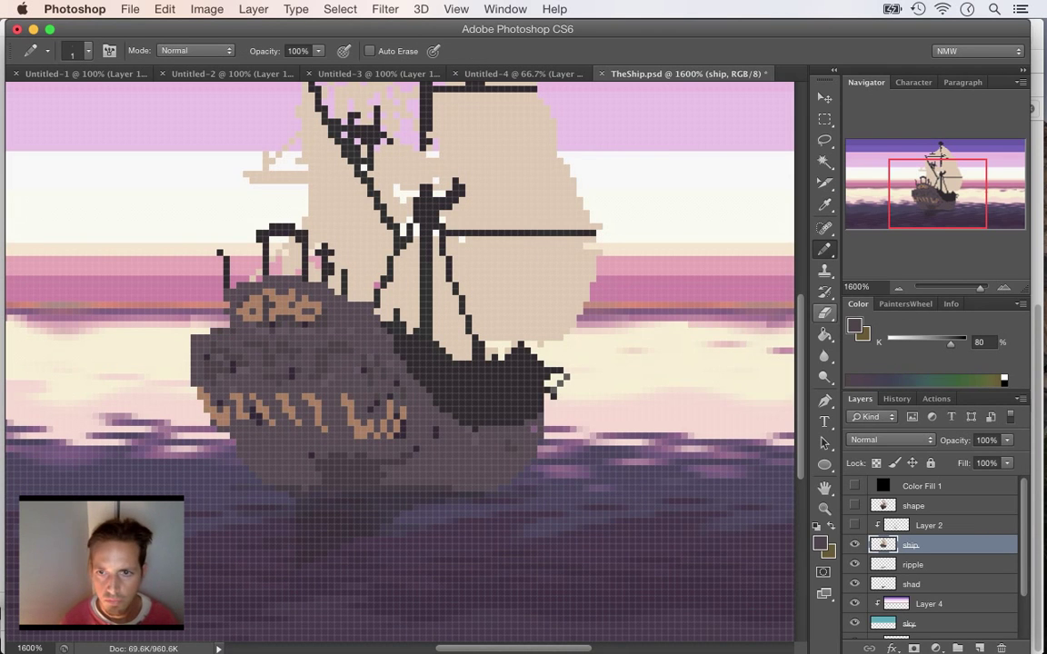
- Select all base-colored hull pixels on the ship layer with Color Range at fuzziness 0
left_click(824, 161)
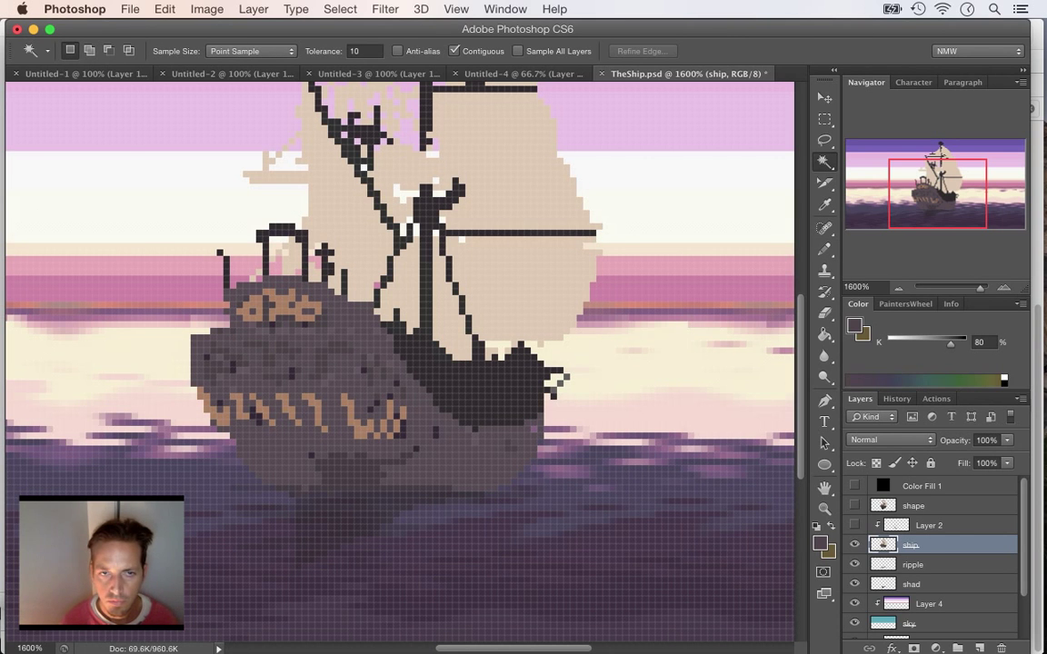
left_click(340, 9)
left_click(361, 166)
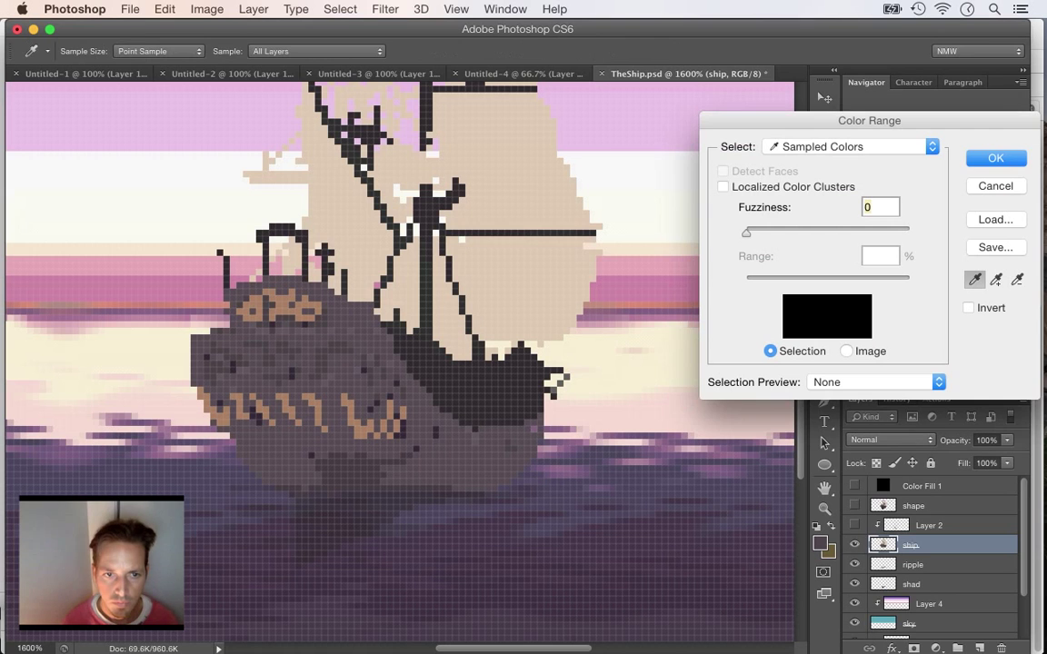
left_click(996, 158)
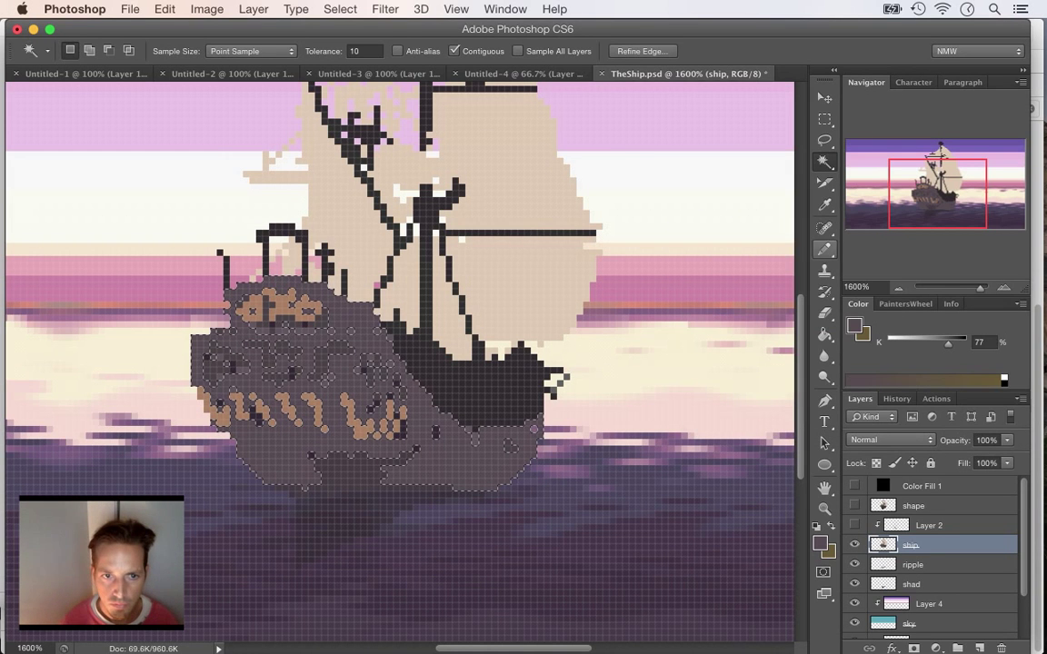
key("b")
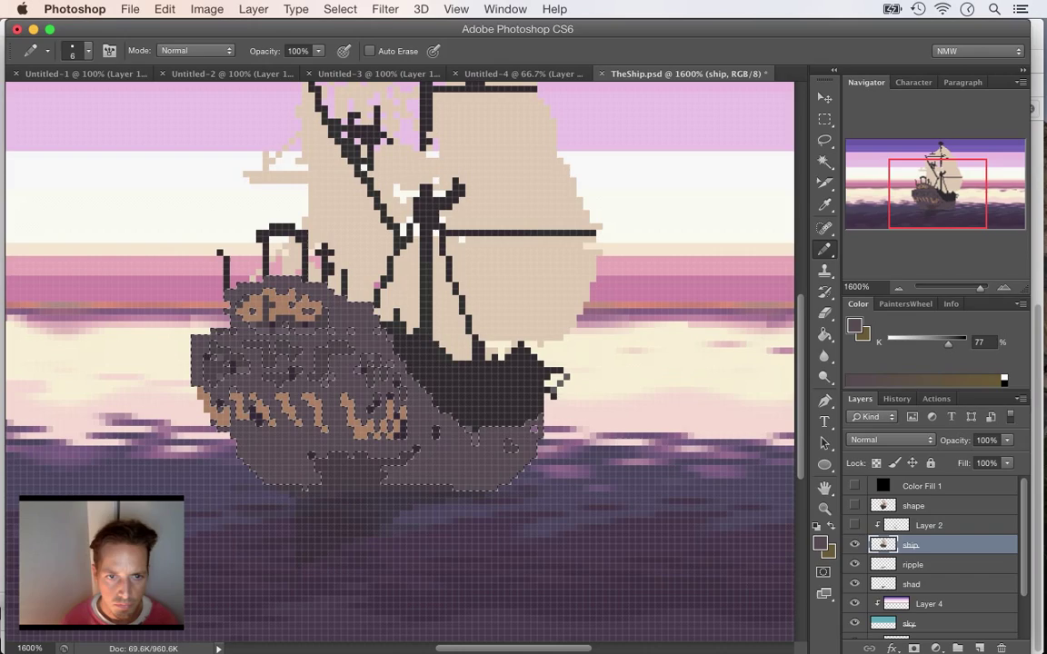
- Darken the base hull color to 31% brightness (#4e444b) as the foreground color
key("i")
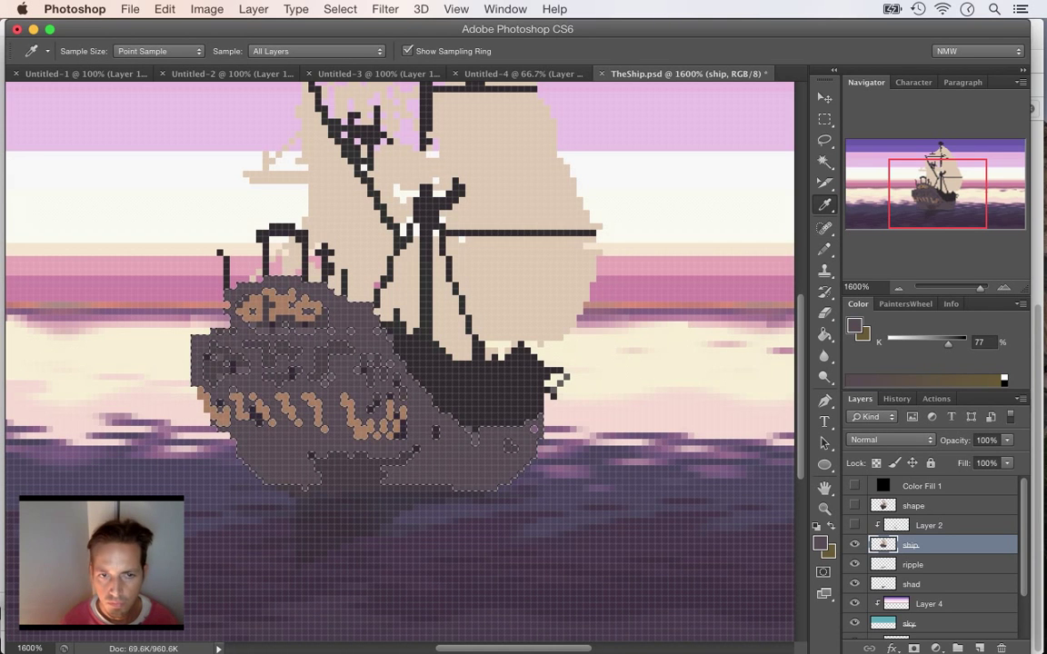
left_click(820, 543)
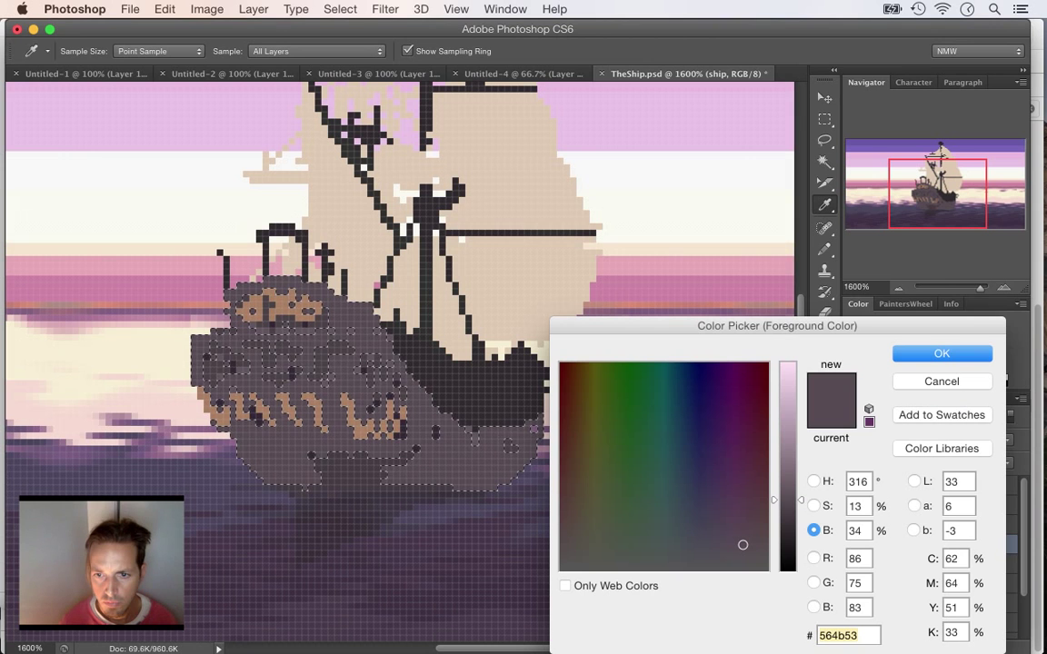
left_click_drag(789, 501, 789, 508)
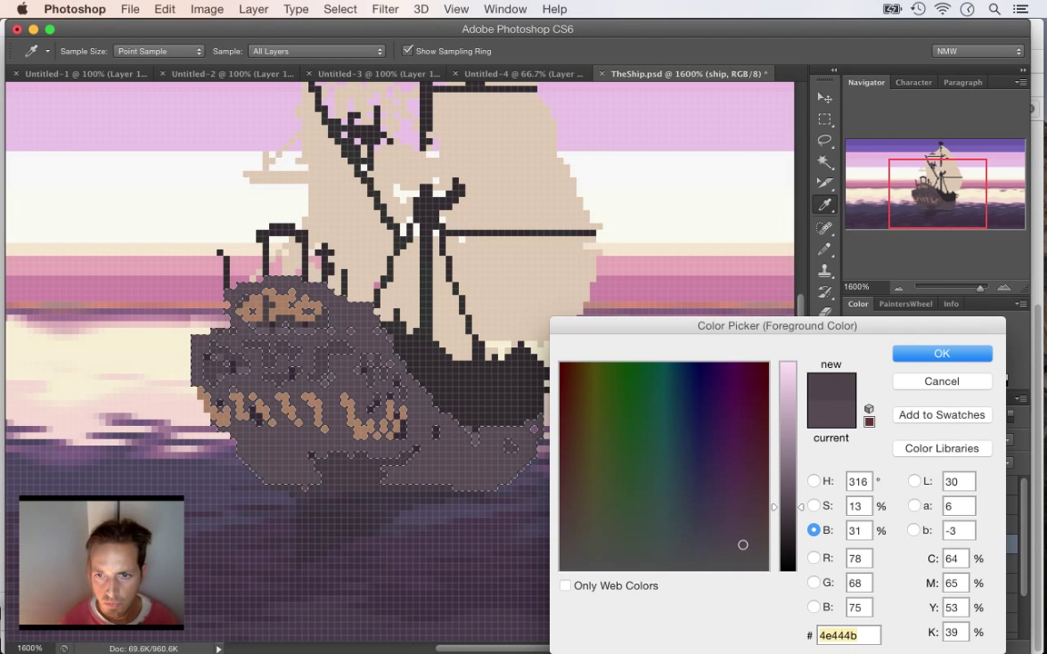
key("Return")
- Shade the stern side of the selected hull with the 6 px pencil and clear the selection
key("b")
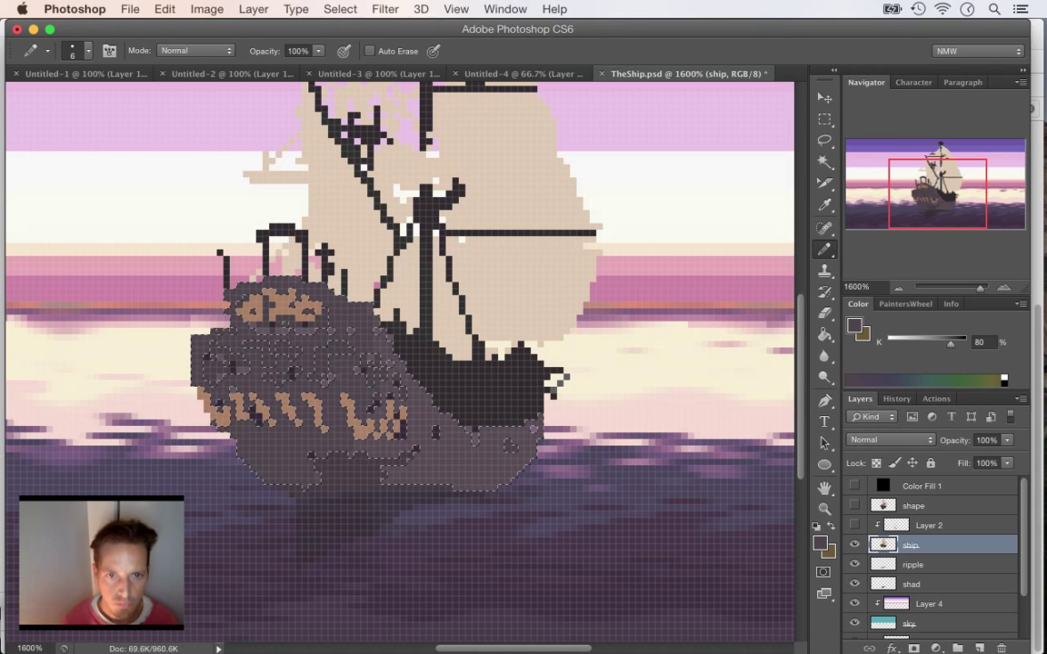
key("super+d")
key("m")
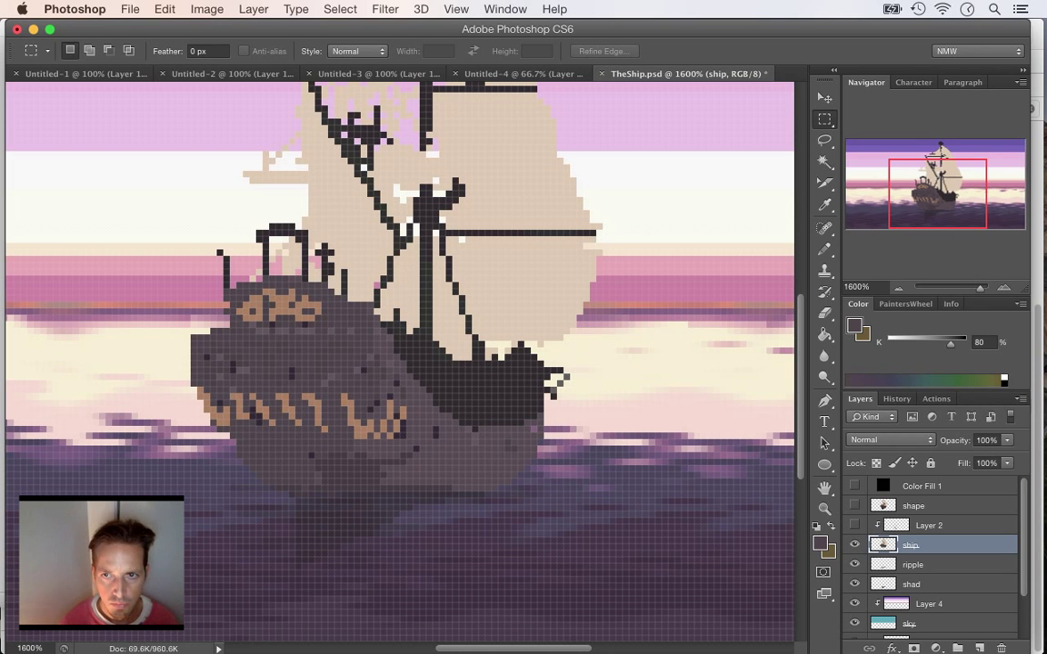
key("i")
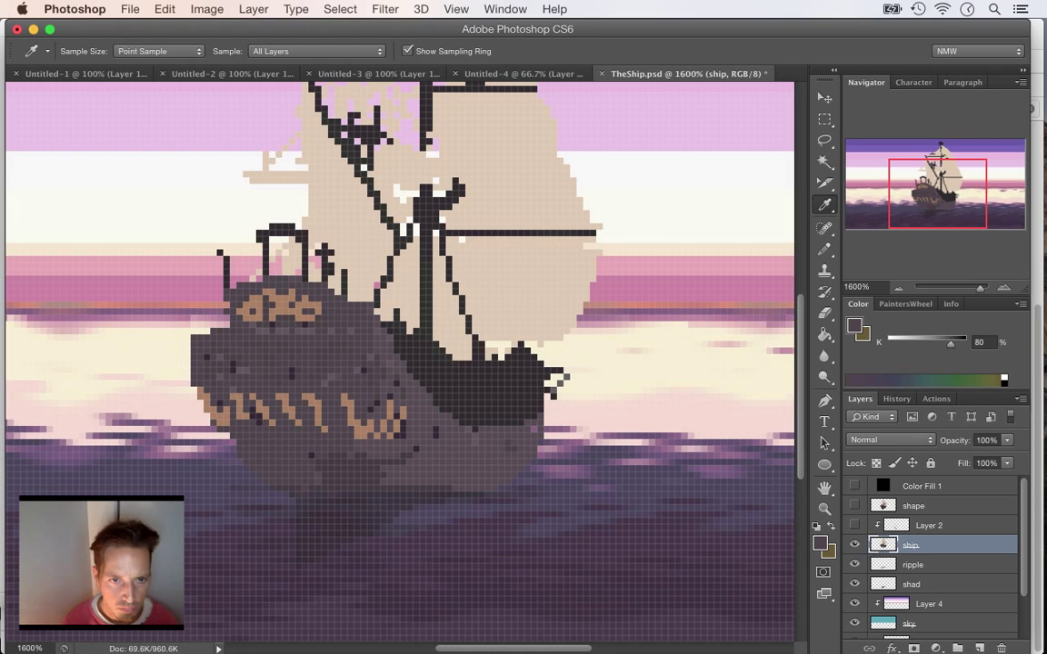
- Dot single pixels of the darker hull tone (83% K) along the stern side with the 1 px pencil
key("b")
key("bracketleft")
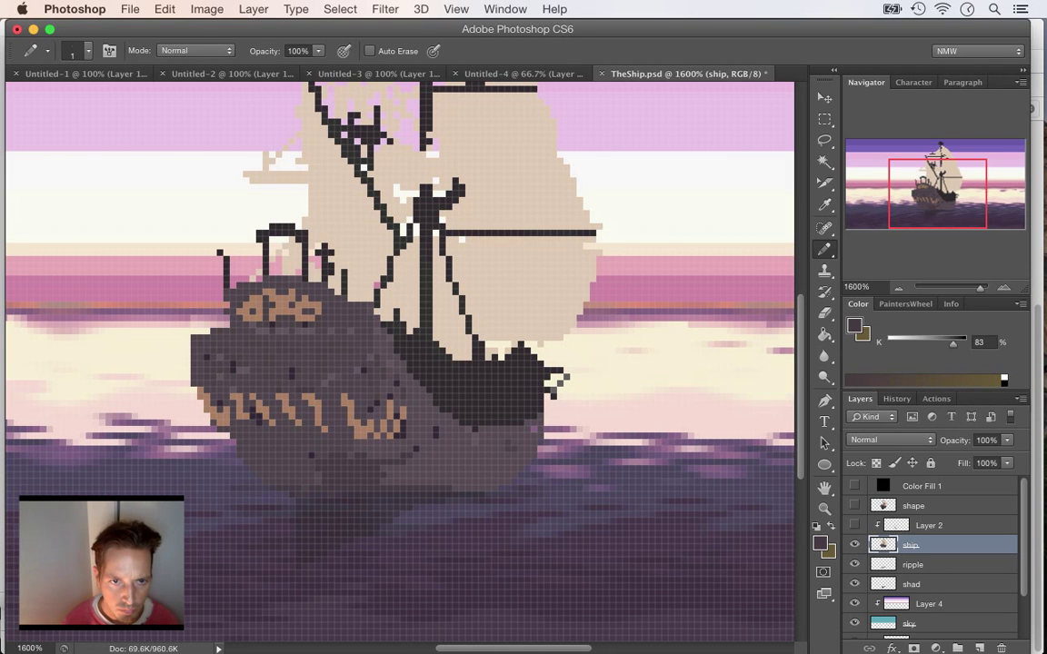
left_click(232, 389)
left_click(210, 352)
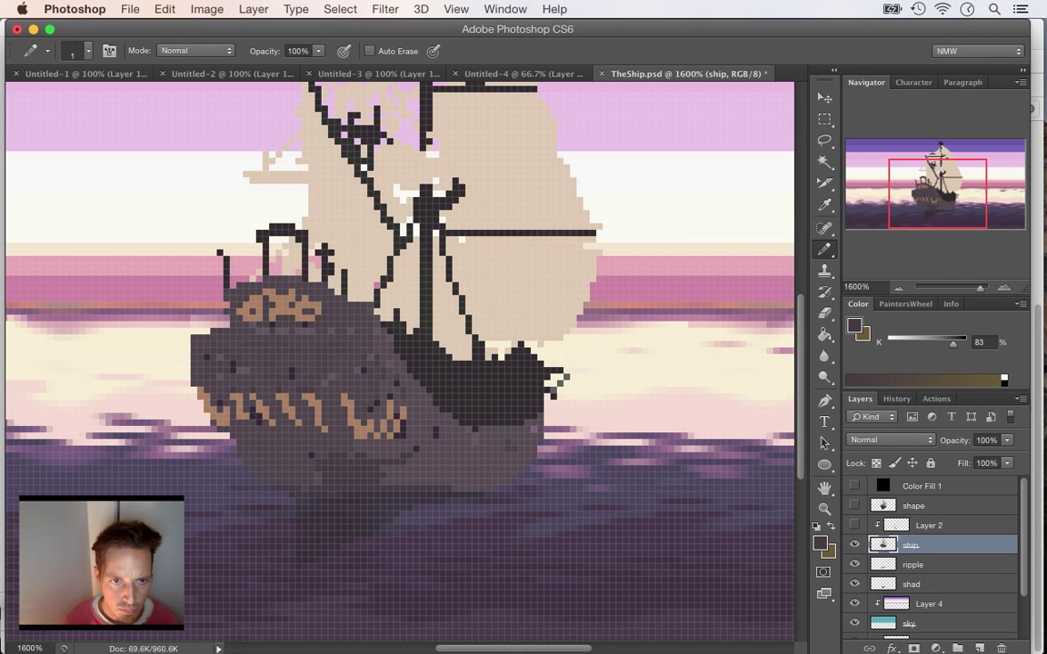
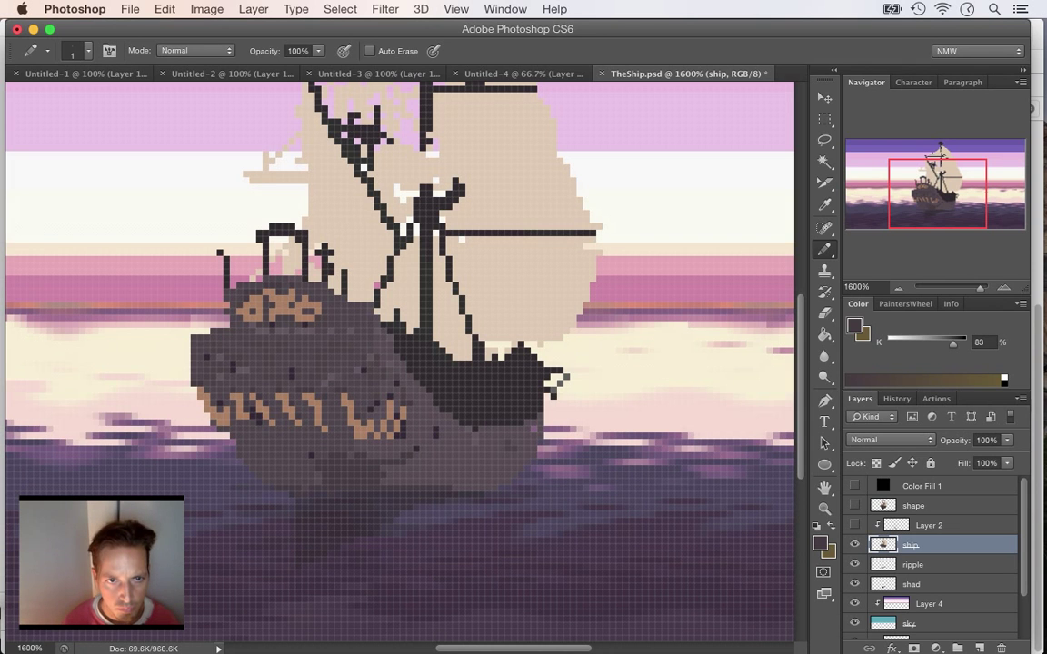
left_click(304, 298)
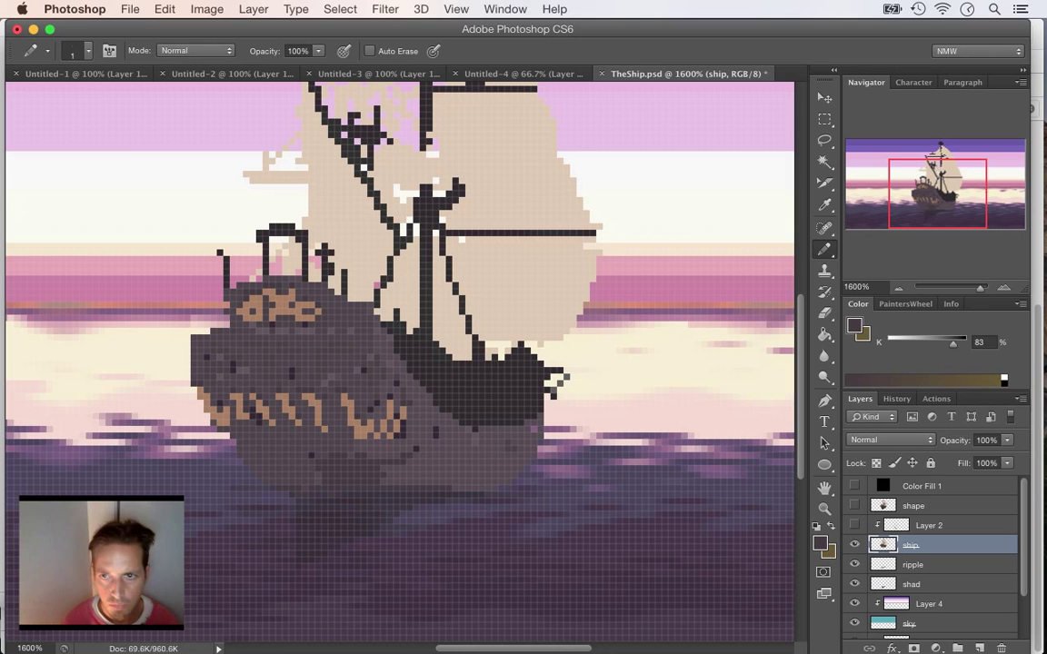
key("alt+super+z")
key("alt+super+z")
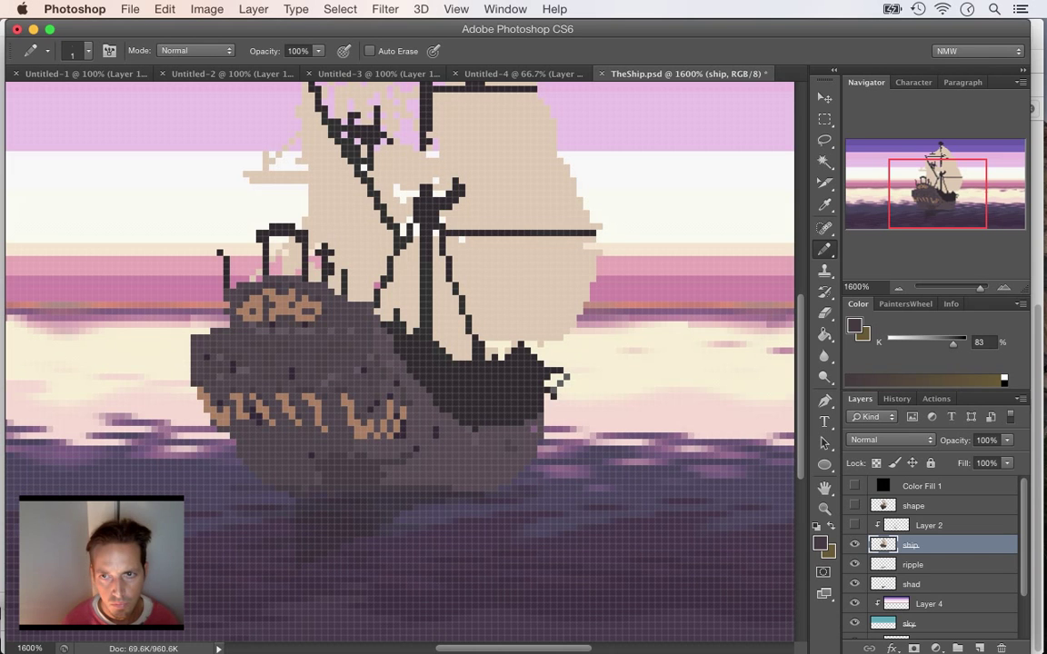
- Save the artwork and briefly compare the hull against the shape reference layer
key("super+s")
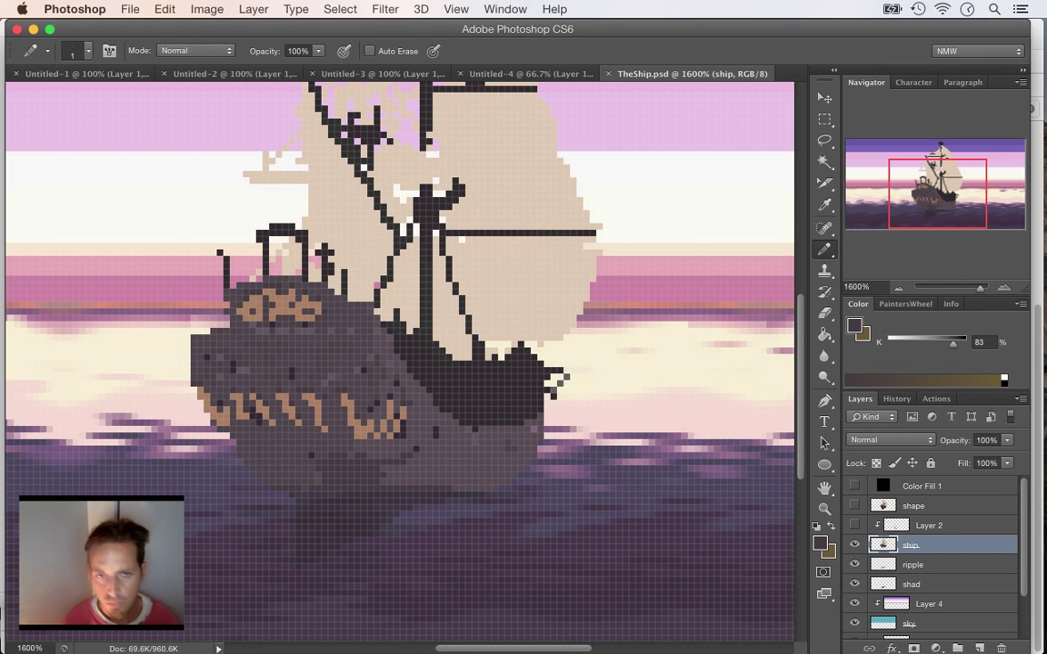
left_click(854, 505)
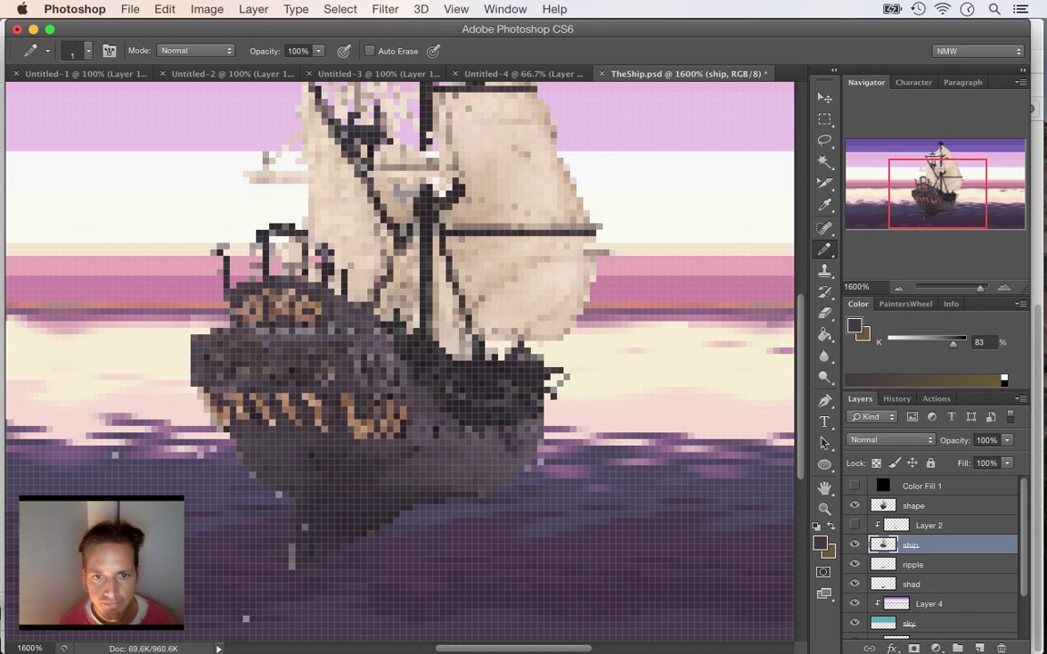
left_click(854, 506)
key("super+alt+z")
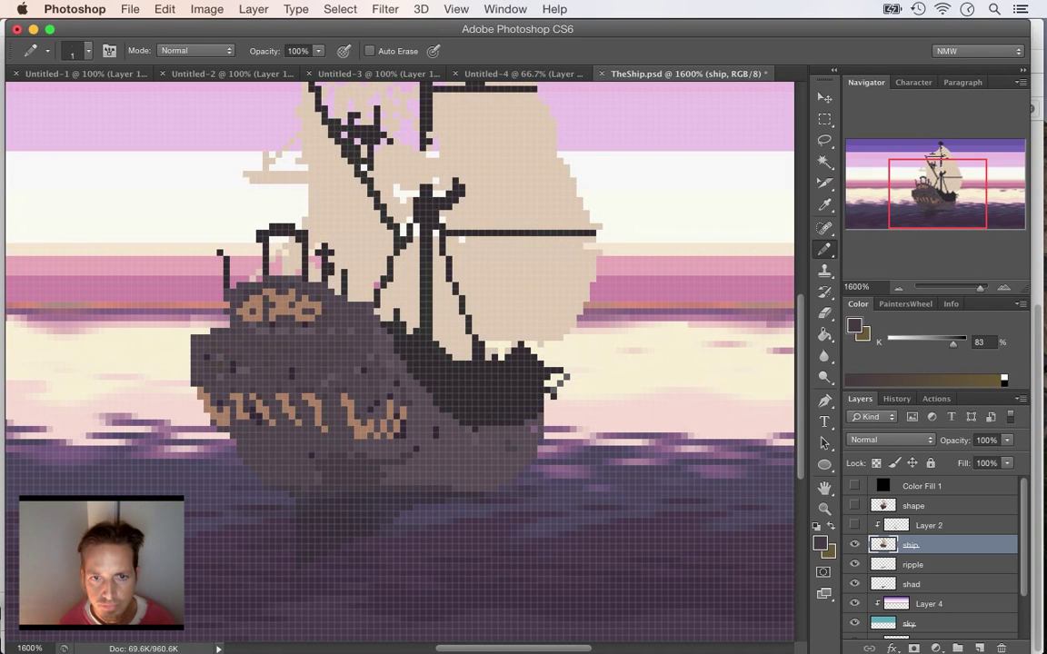
- Sample the darkest hull color and adjust it to hue 318, saturation 12% and brightness 25% (#3f373d) as the foreground color
key("i")
left_click(449, 360)
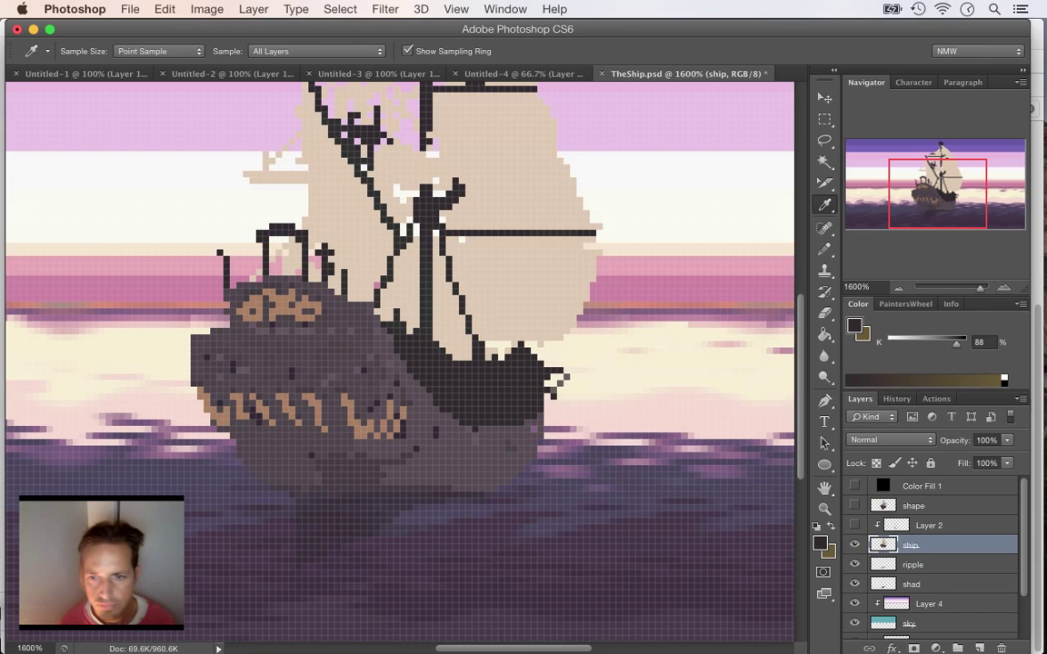
left_click(820, 544)
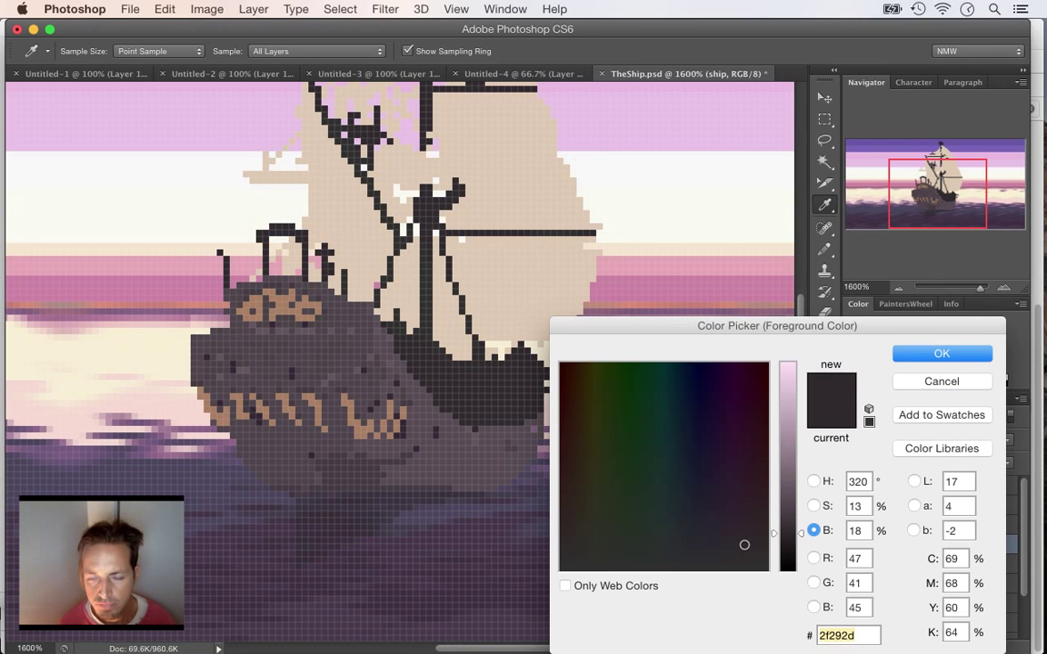
left_click_drag(789, 533, 789, 519)
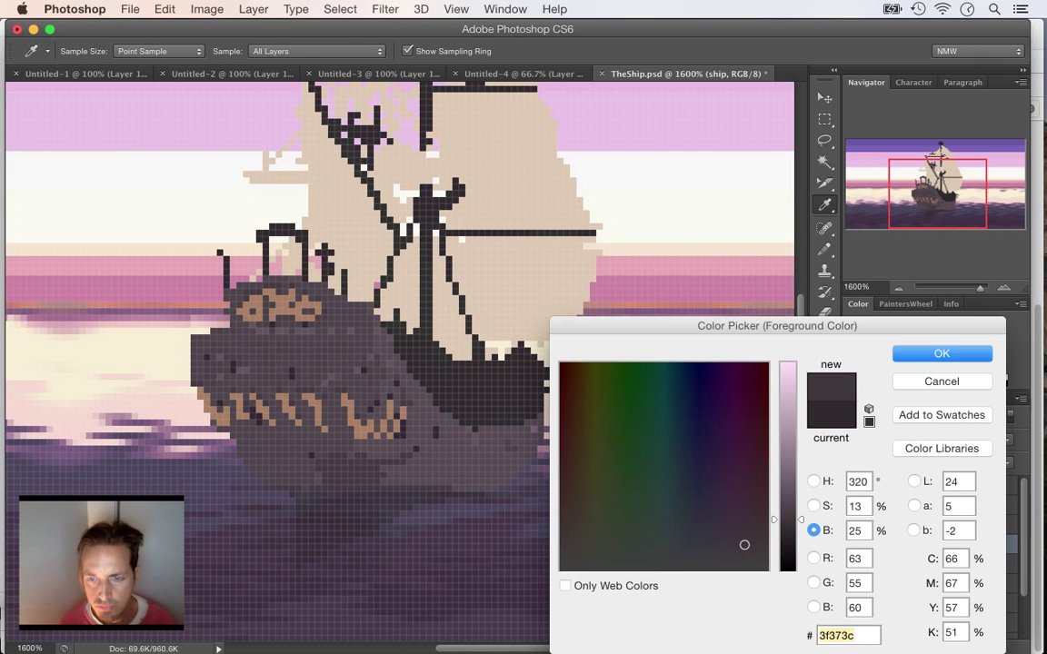
left_click(813, 506)
left_click_drag(790, 544, 789, 546)
left_click(813, 481)
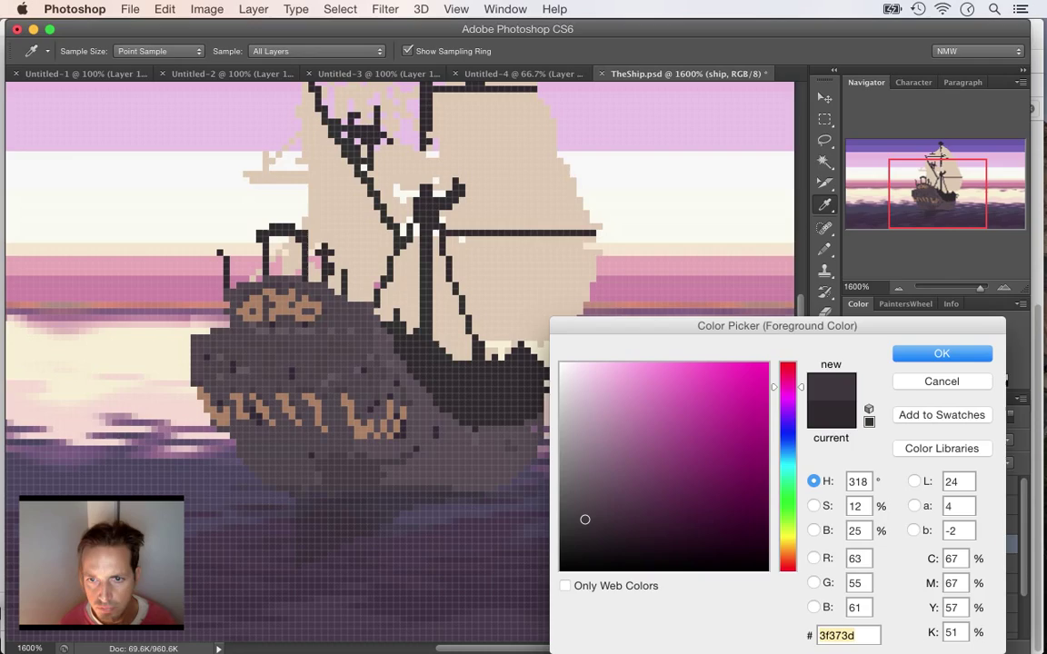
key("Return")
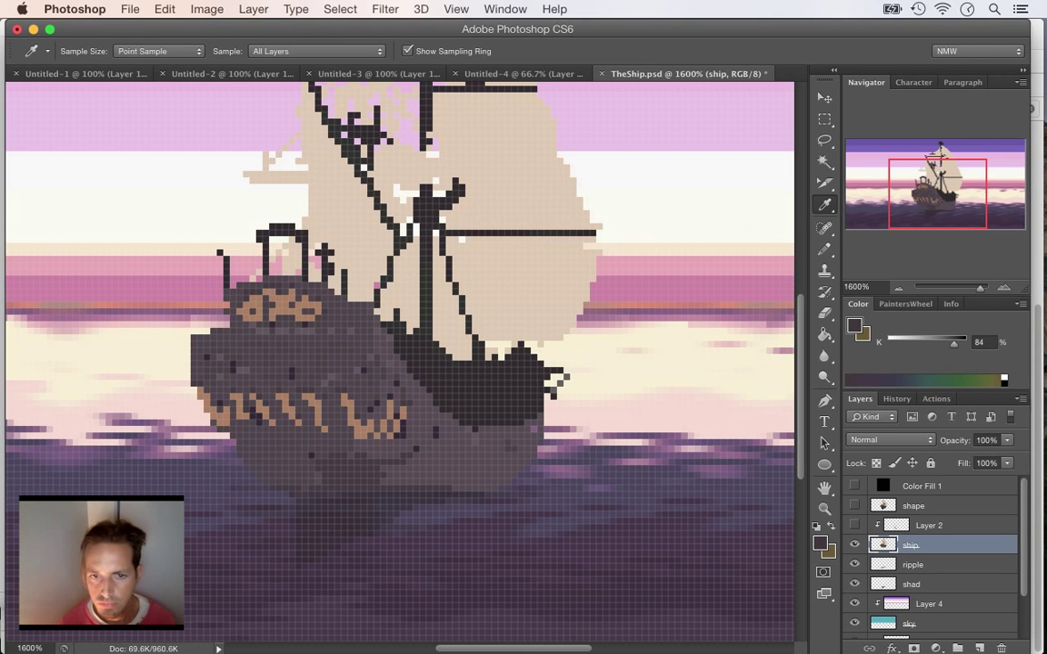
- Add lighter pencil pixels to the dark bow section on the ship layer, following the shape reference, and hide the reference
left_click(854, 505)
key("b")
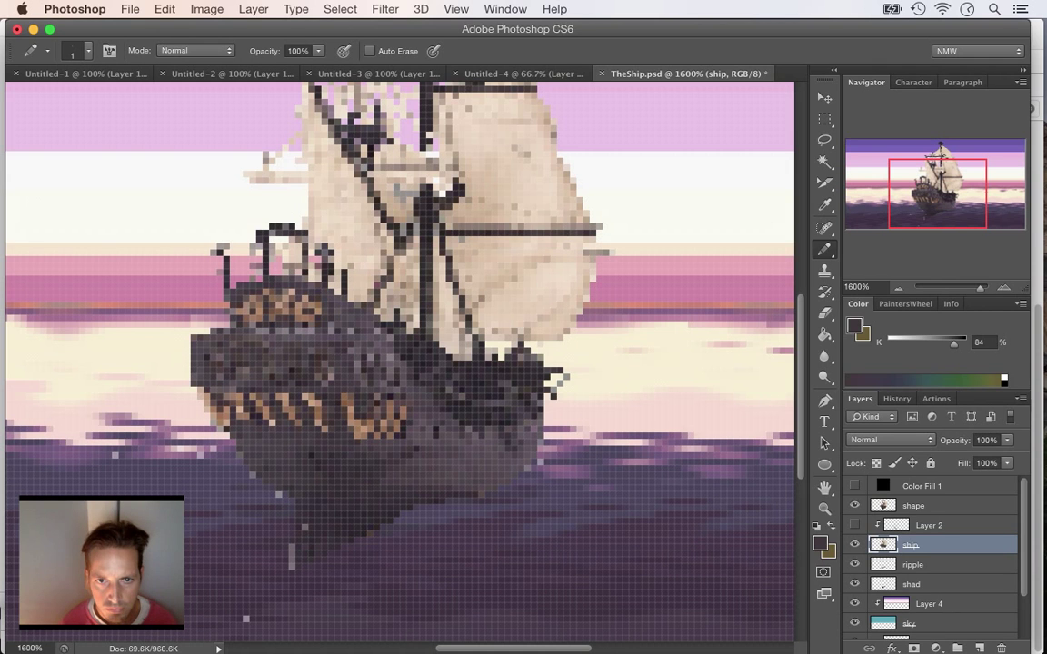
left_click(540, 356)
left_click(487, 322)
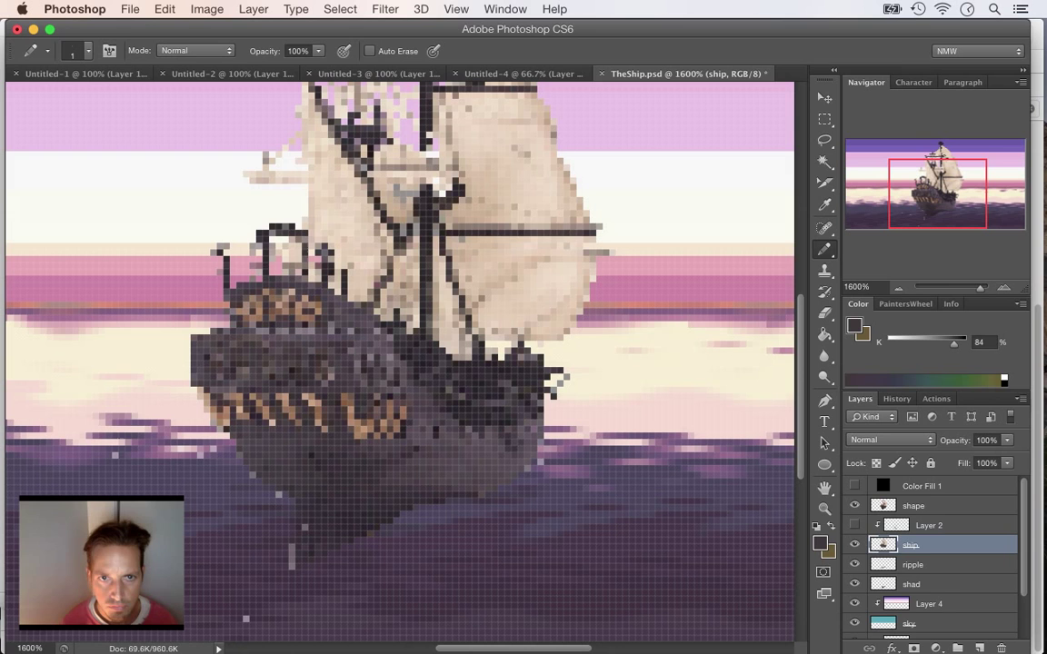
left_click(854, 506)
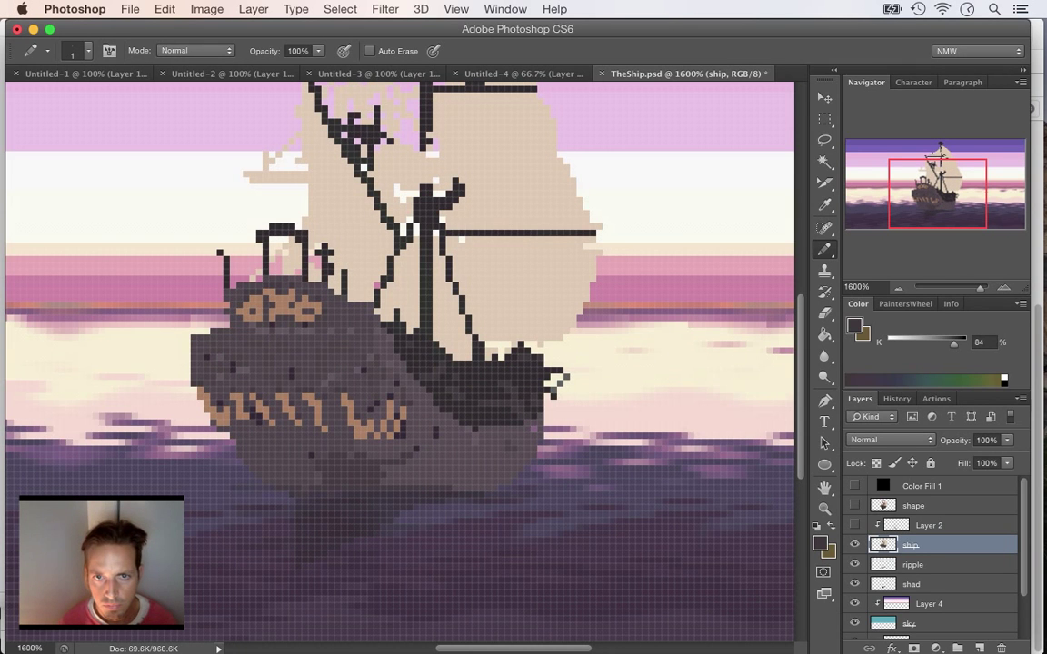
- Show the shape reference layer and sample the main sail's beige tones (29% and 27% K) for the 1 px pencil
scroll(399, 364, "up", 5)
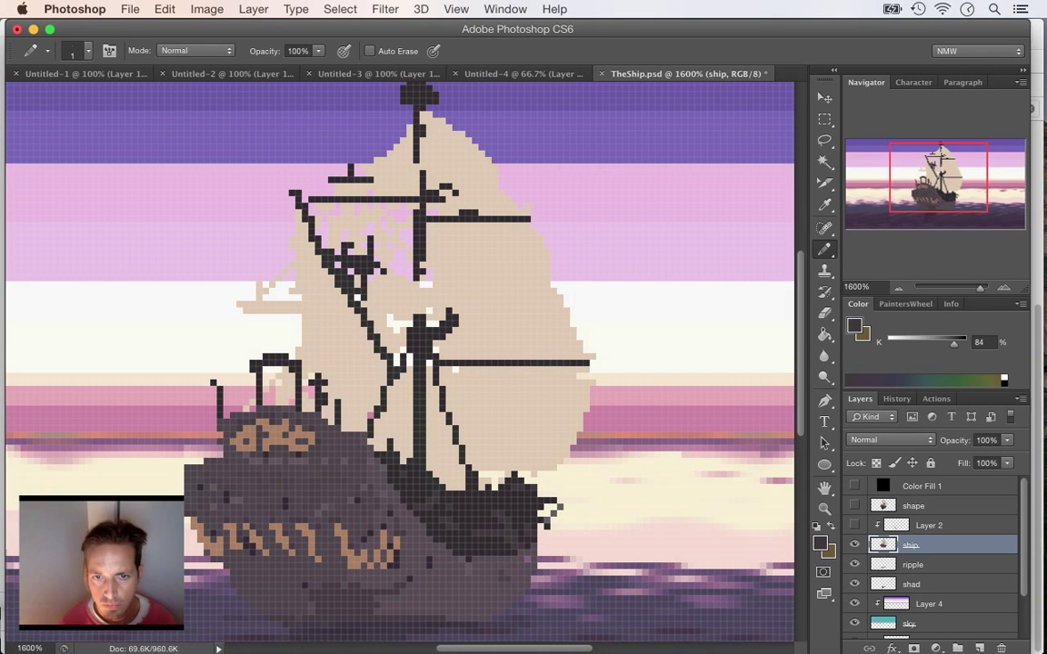
left_click(854, 505)
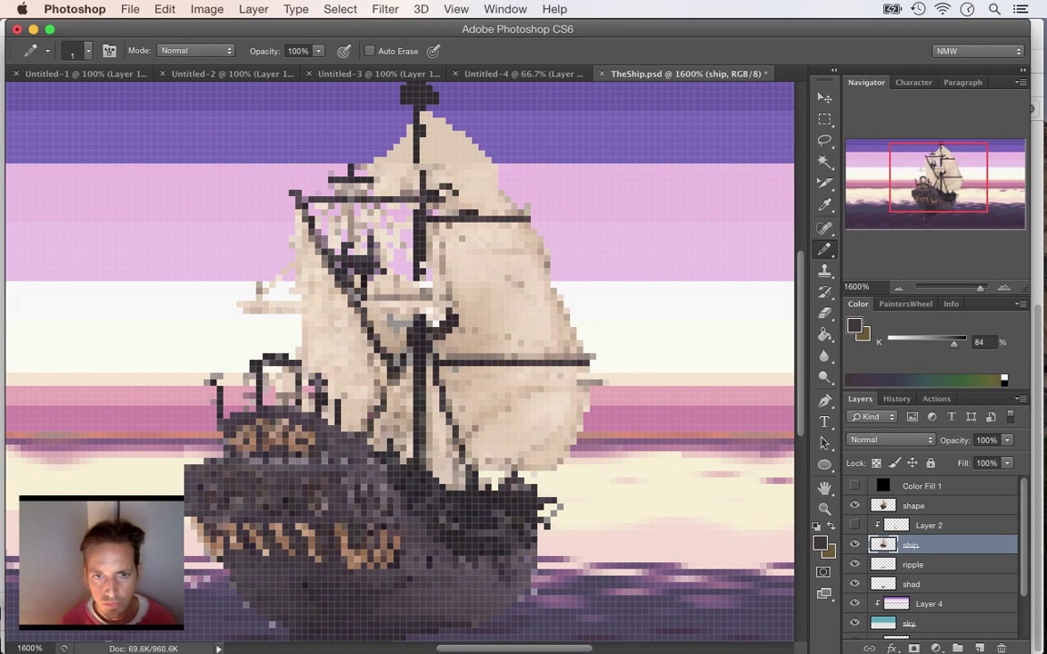
key("i")
left_click(435, 288)
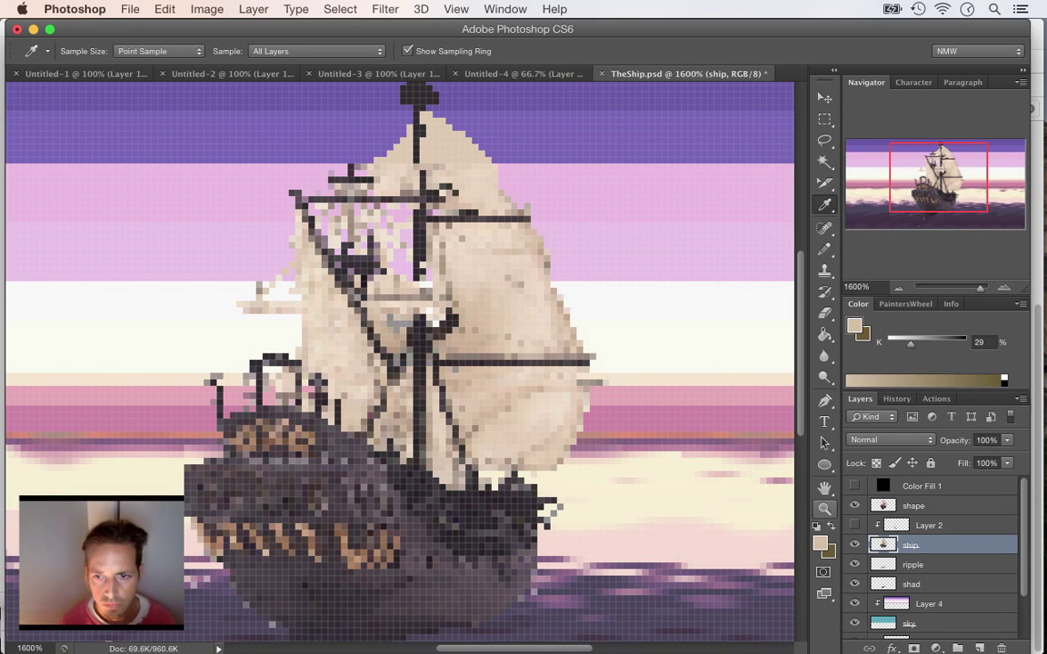
key("b")
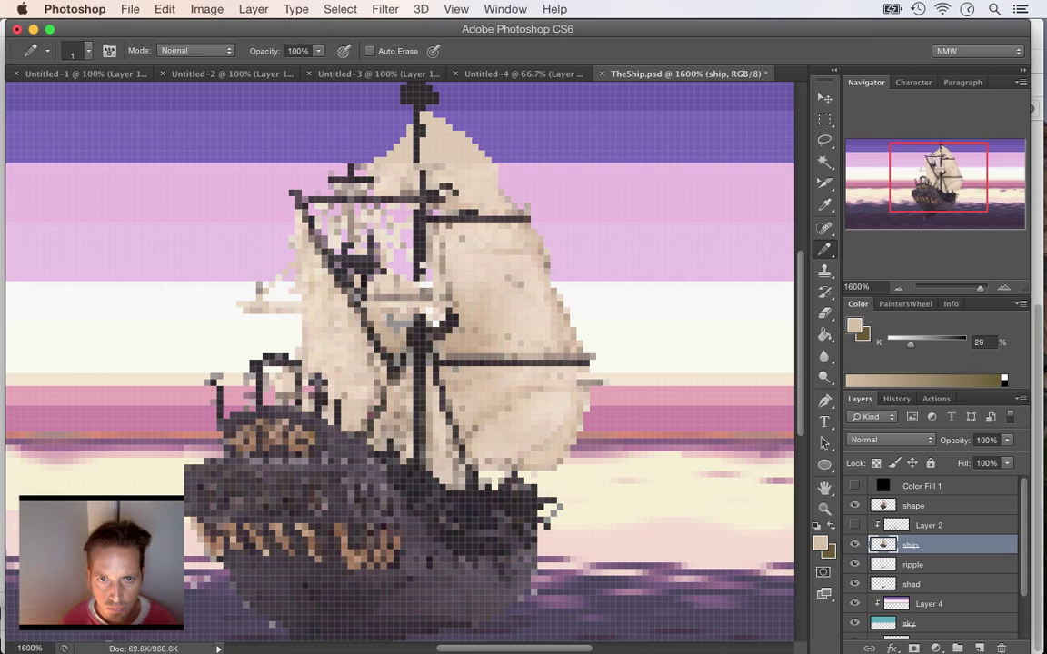
key("i")
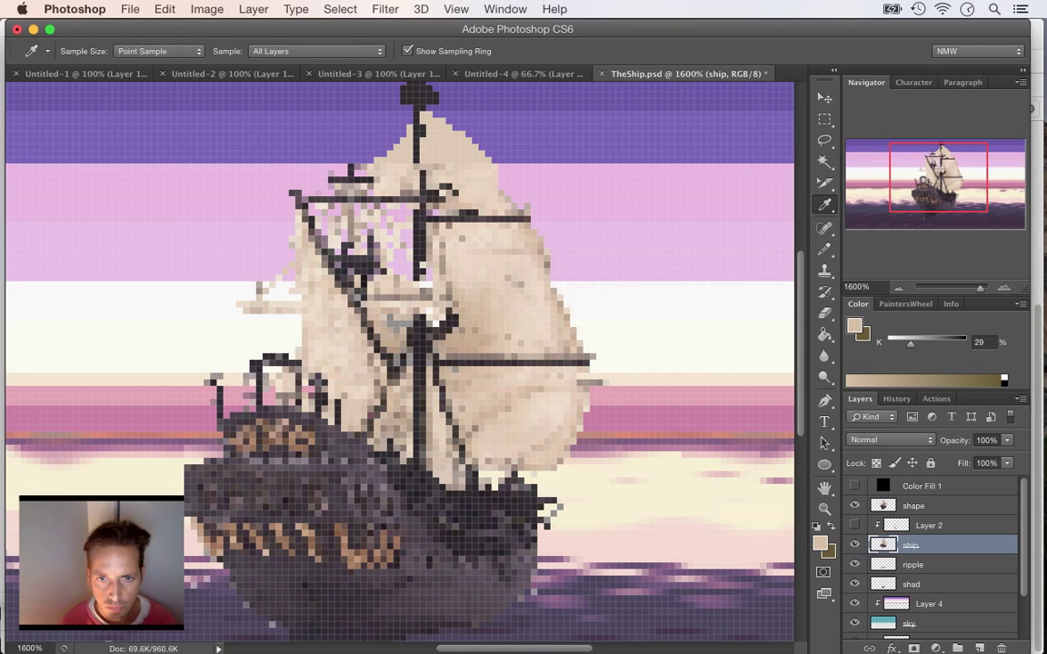
left_click(502, 295)
key("b")
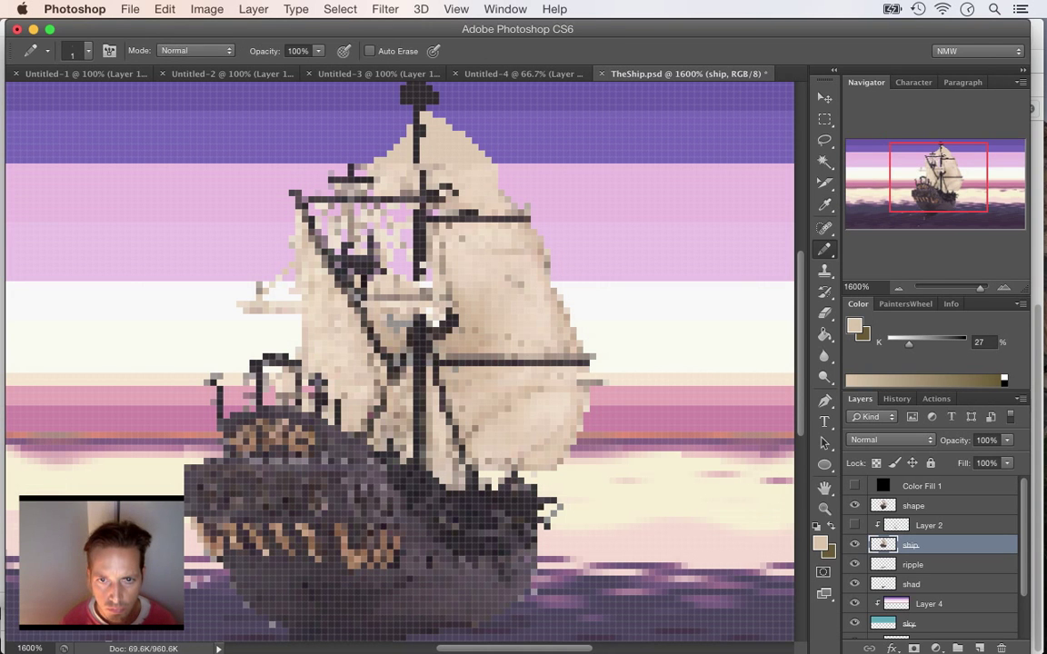
- Sample the main sail's brown shadow tone (43% K) and the upper sail's light tone (20% K) for the pencil
key("i")
left_click(513, 312)
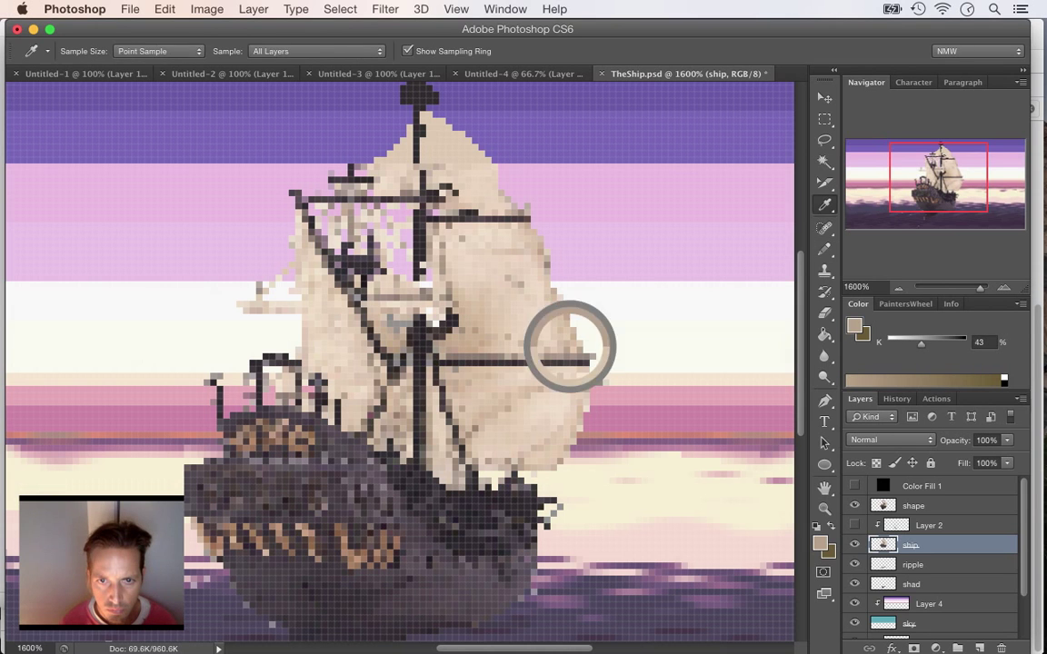
key("b")
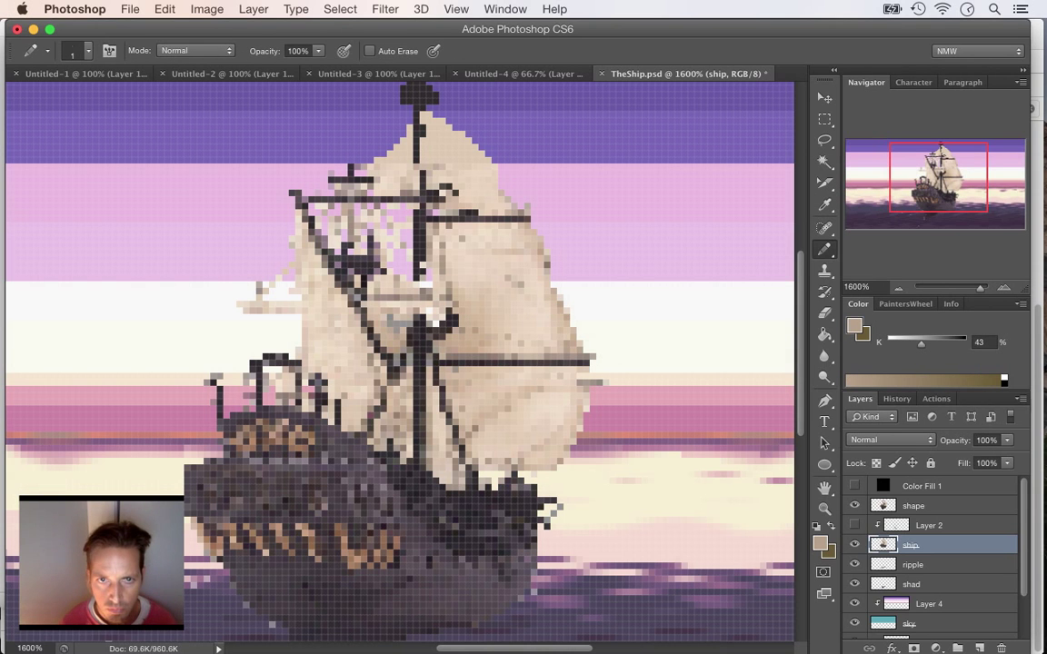
key("i")
left_click(419, 177)
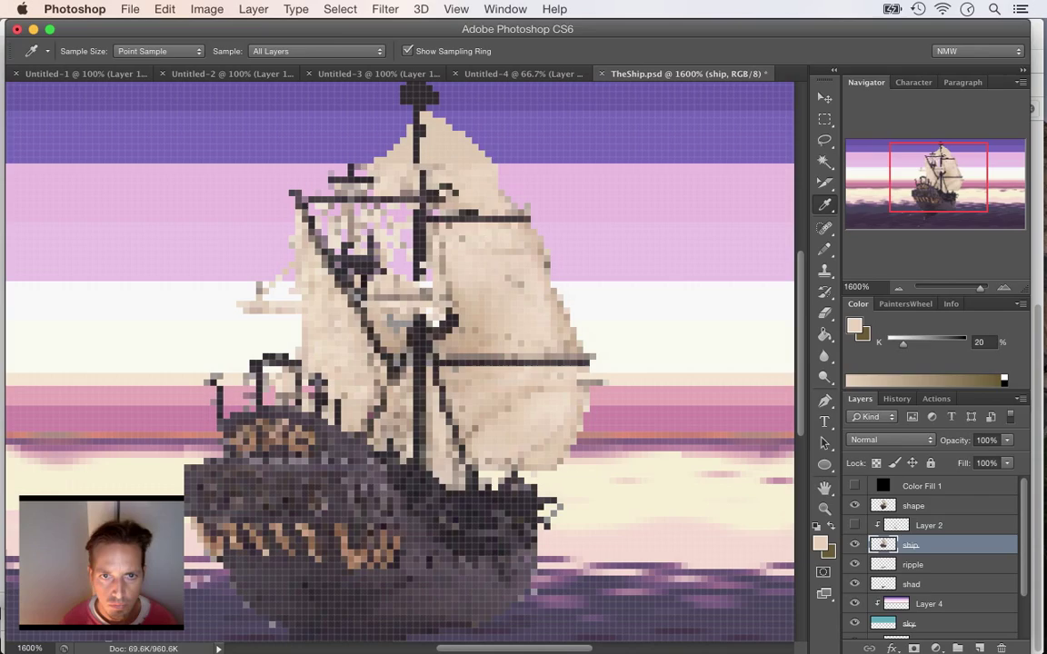
key("b")
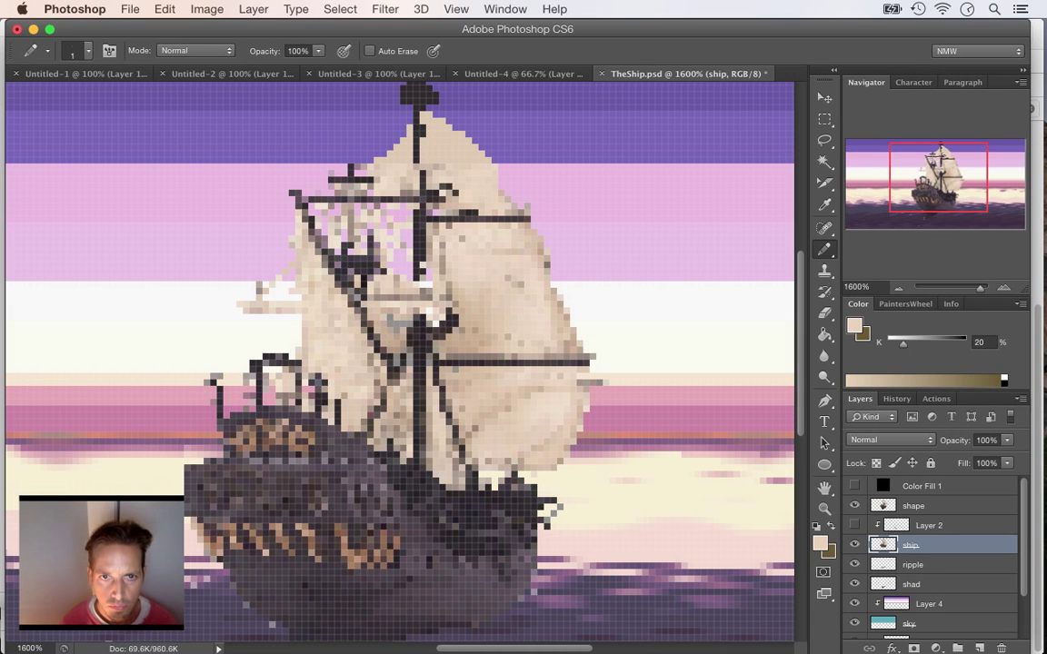
- Sample sail highlight tones of 18% and 13% K and paint a short vertical highlight on the front sail with the pencil
key("i")
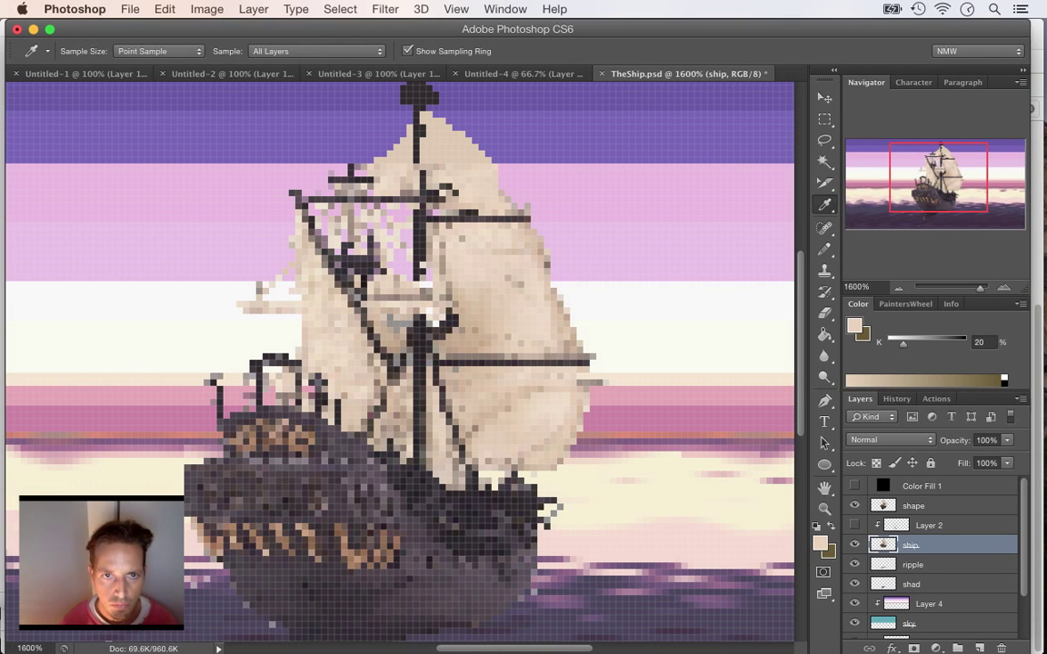
left_click(361, 154)
key("b")
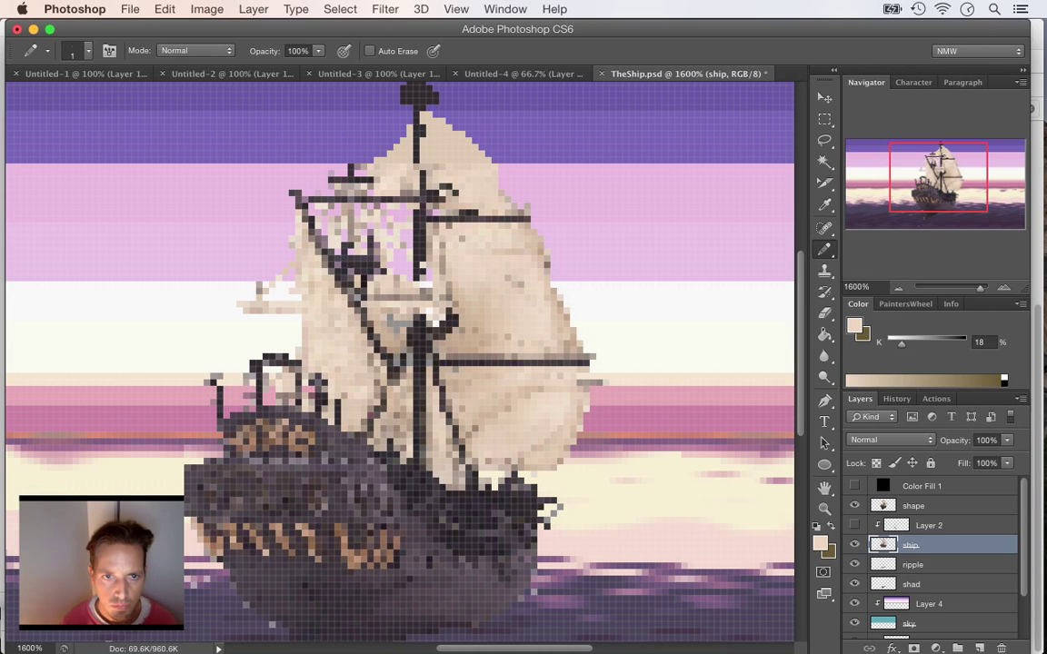
key("i")
left_click(289, 247)
key("b")
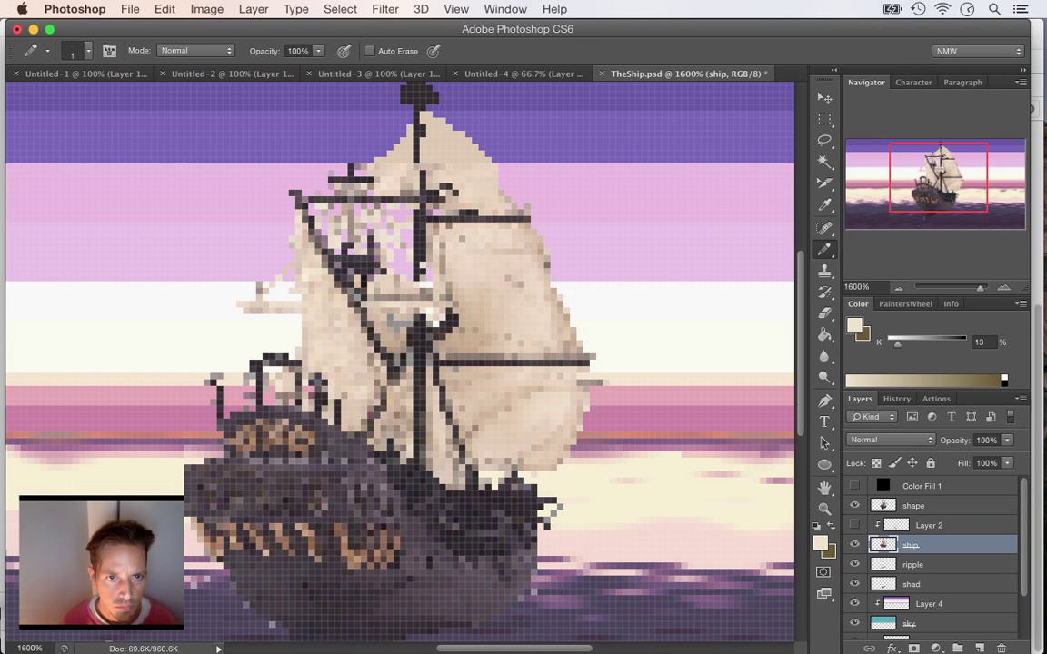
left_click_drag(318, 272, 318, 309)
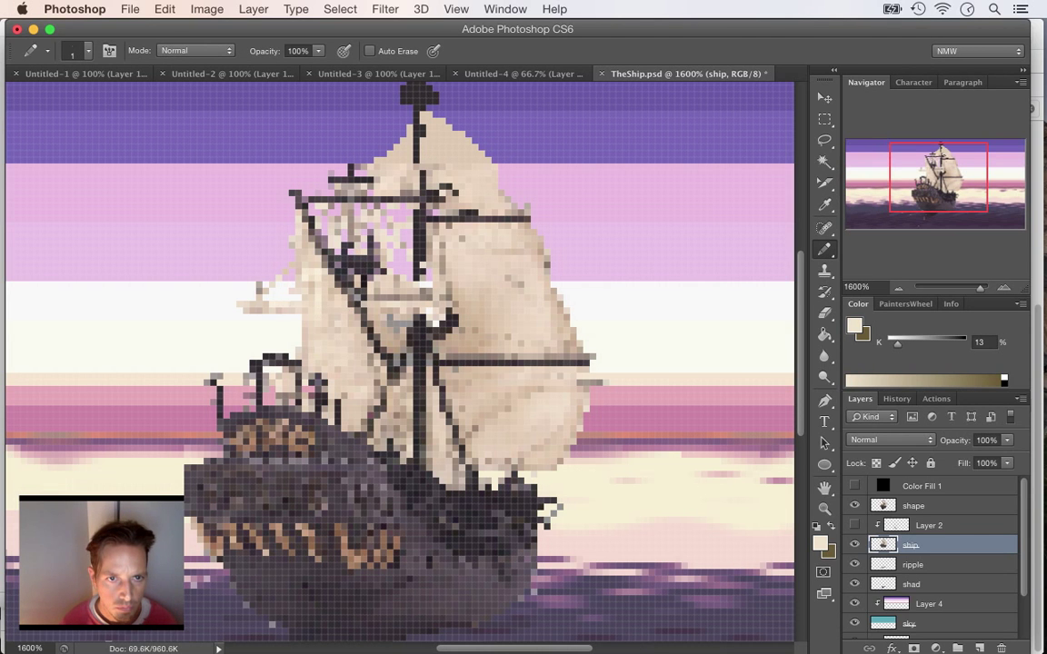
- Sample the front sail's tones of 21%, 45% and 26% K from the visible reference for the 1 px pencil
key("i")
left_click(318, 313)
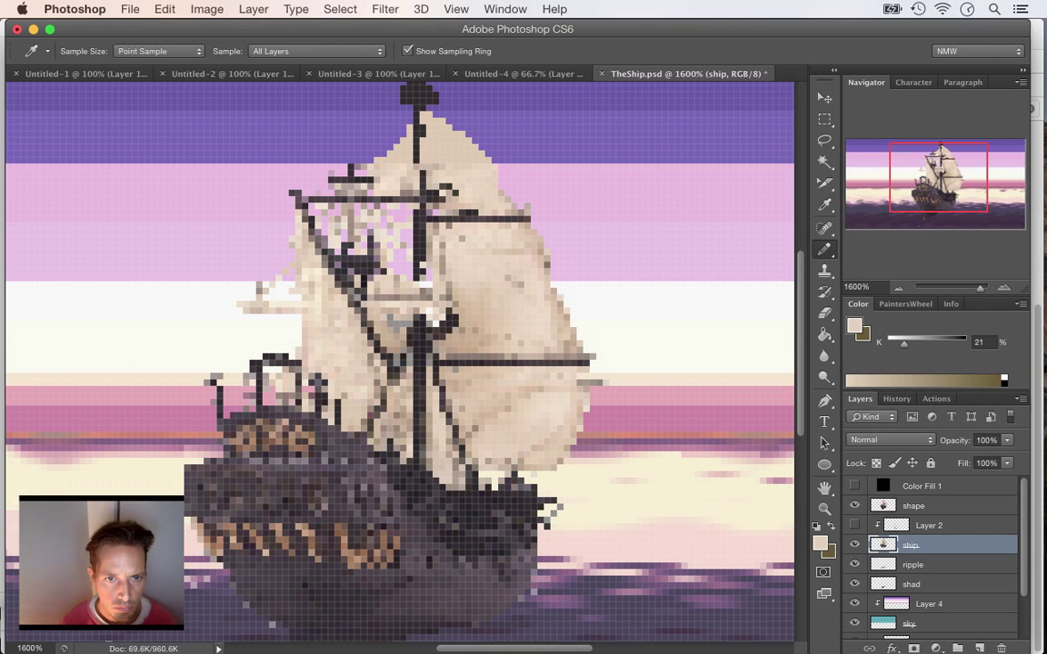
key("b")
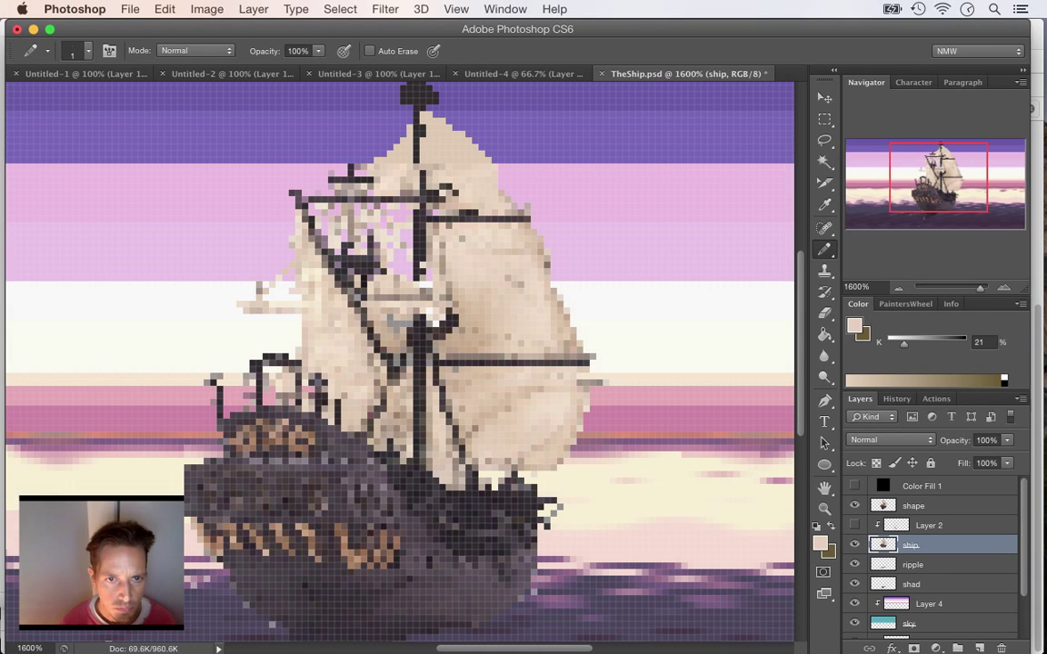
key("i")
left_click(365, 377)
key("b")
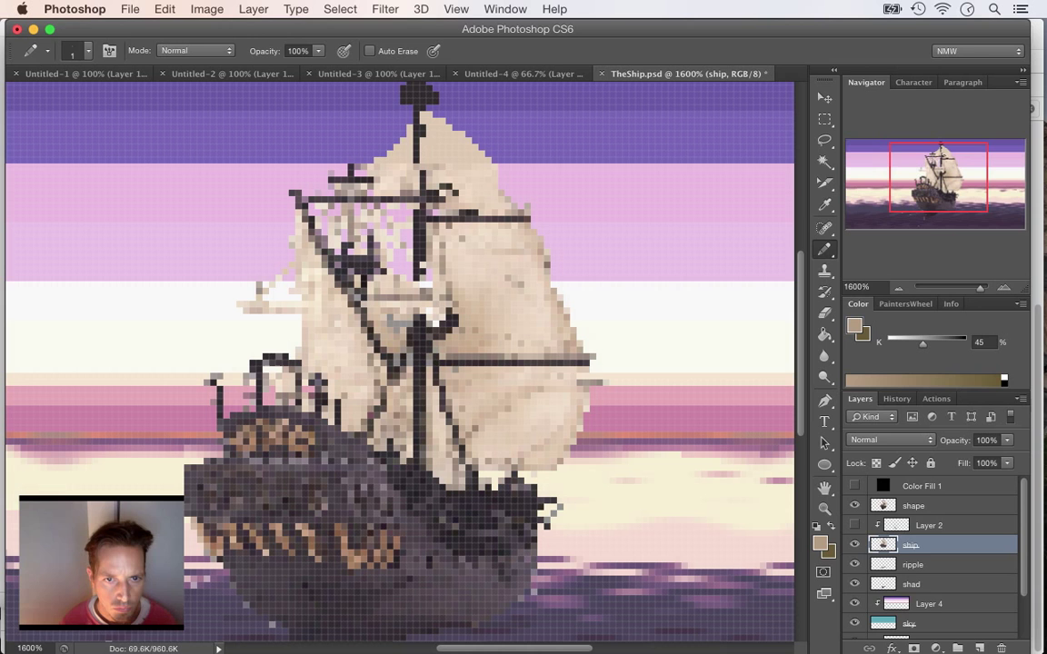
key("i")
left_click(354, 408)
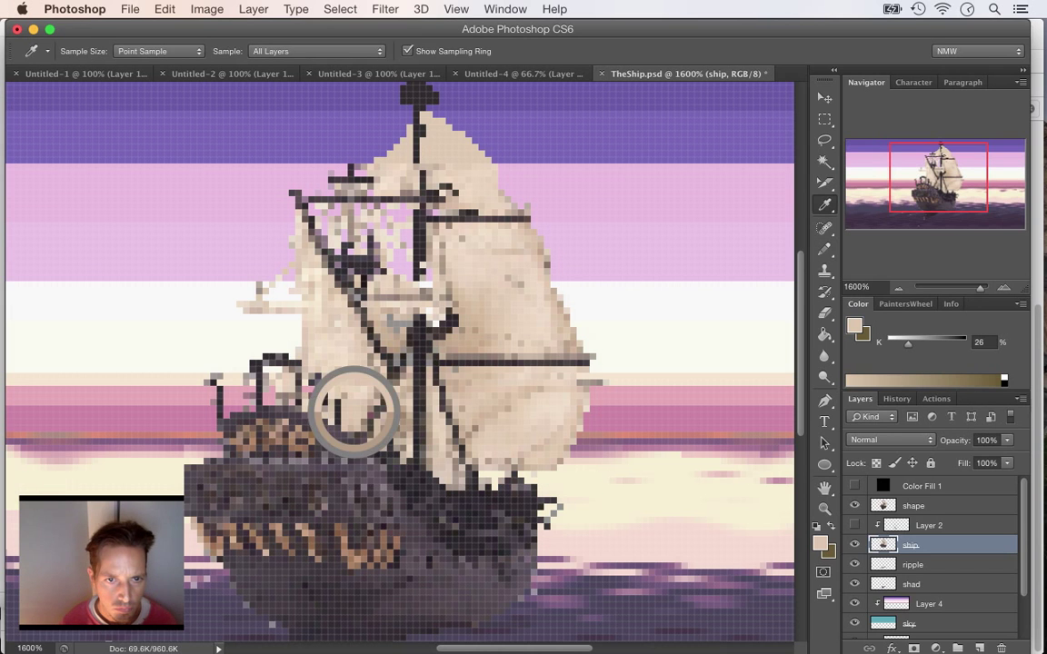
key("b")
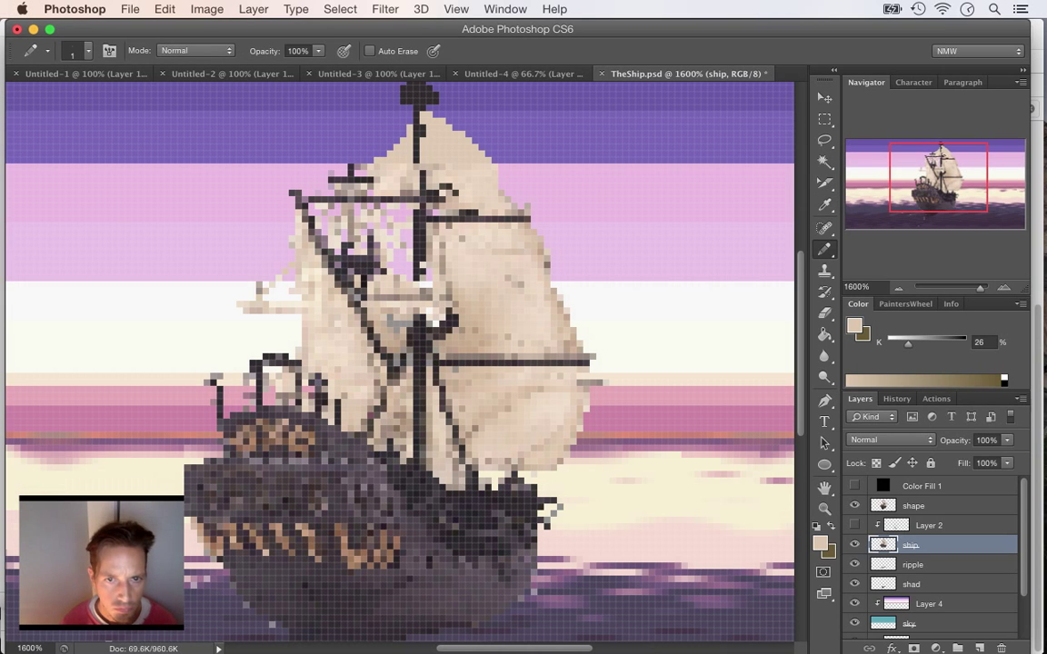
- Sample the sail tones beside the mast, 24% and 27% K, for the pencil
key("i")
left_click(455, 400)
key("b")
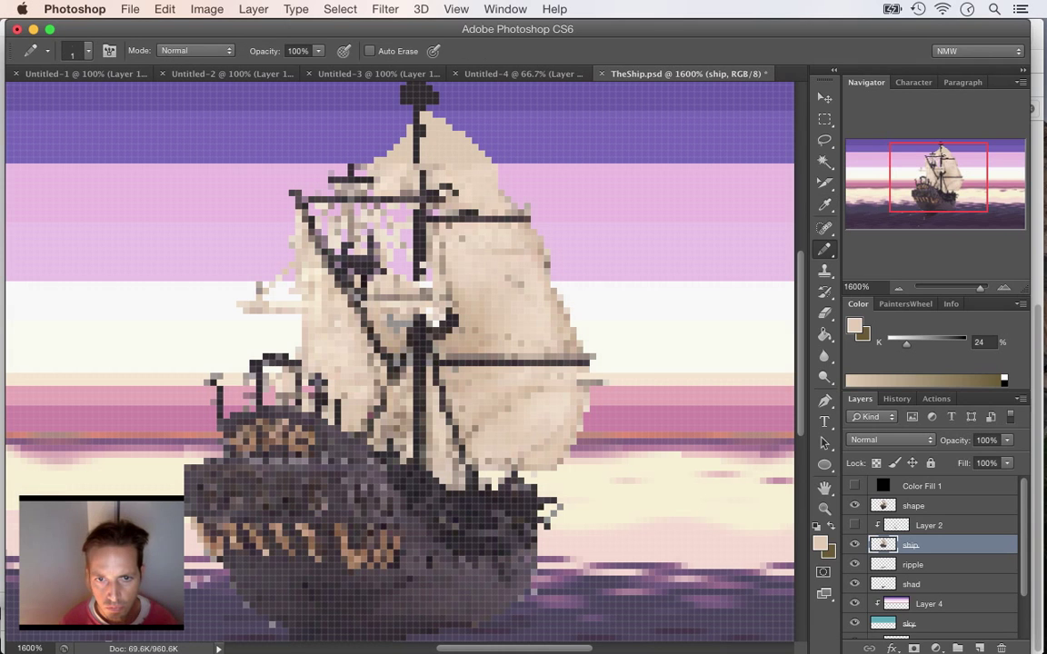
key("i")
left_click(431, 362)
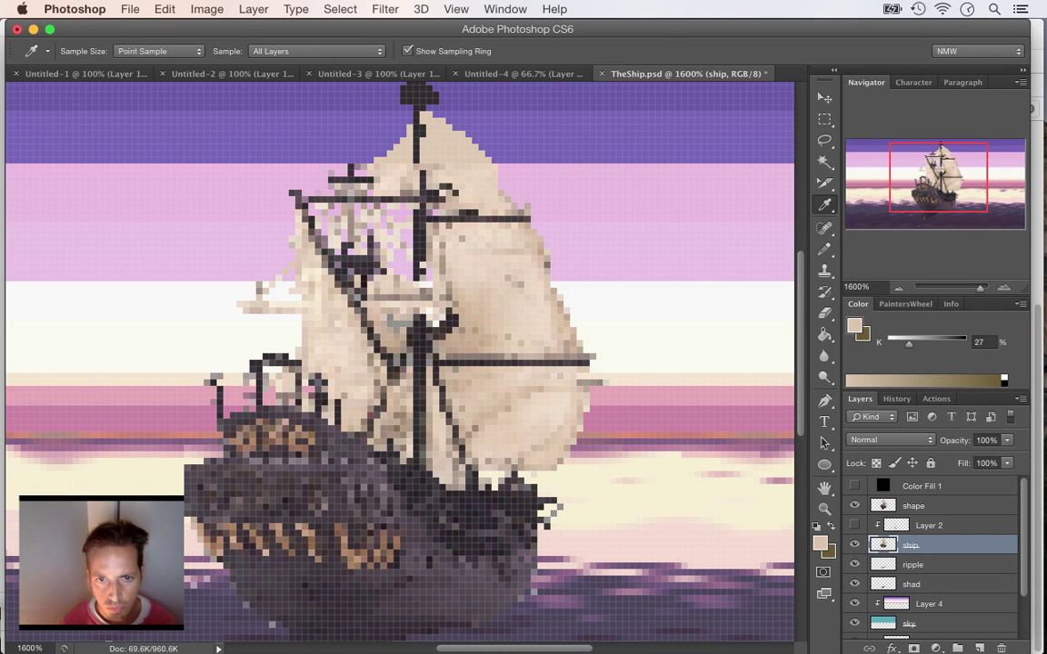
key("b")
- Sample the lower main sail's fold tones of 34%, 30% and 26% K for the pencil
left_click(491, 401)
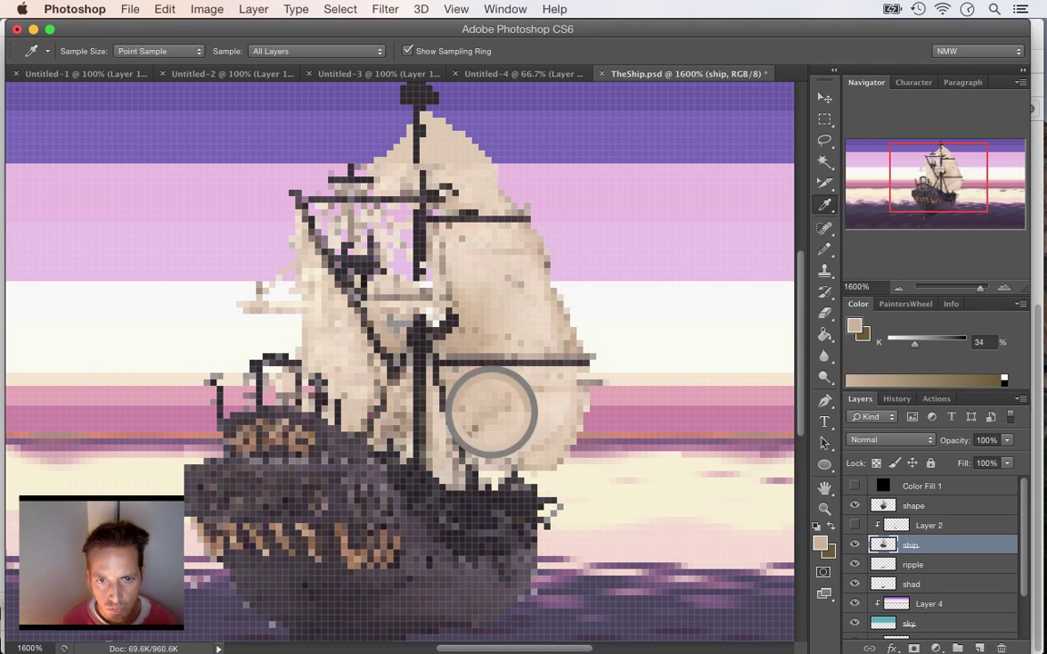
key("b")
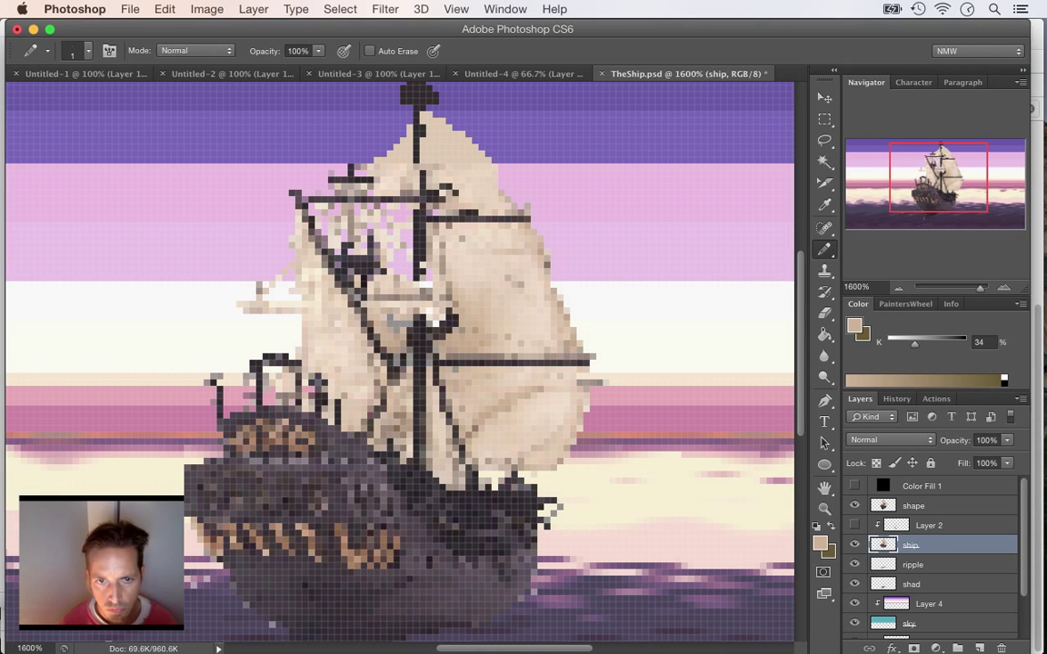
key("i")
left_click(491, 395)
key("b")
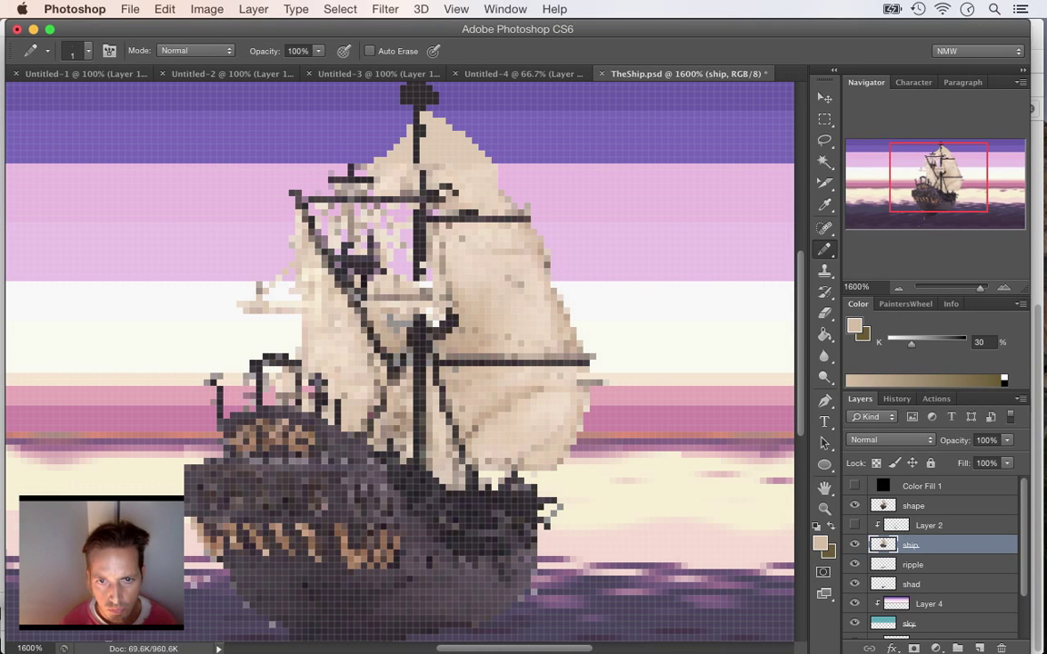
key("i")
left_click(495, 412)
key("b")
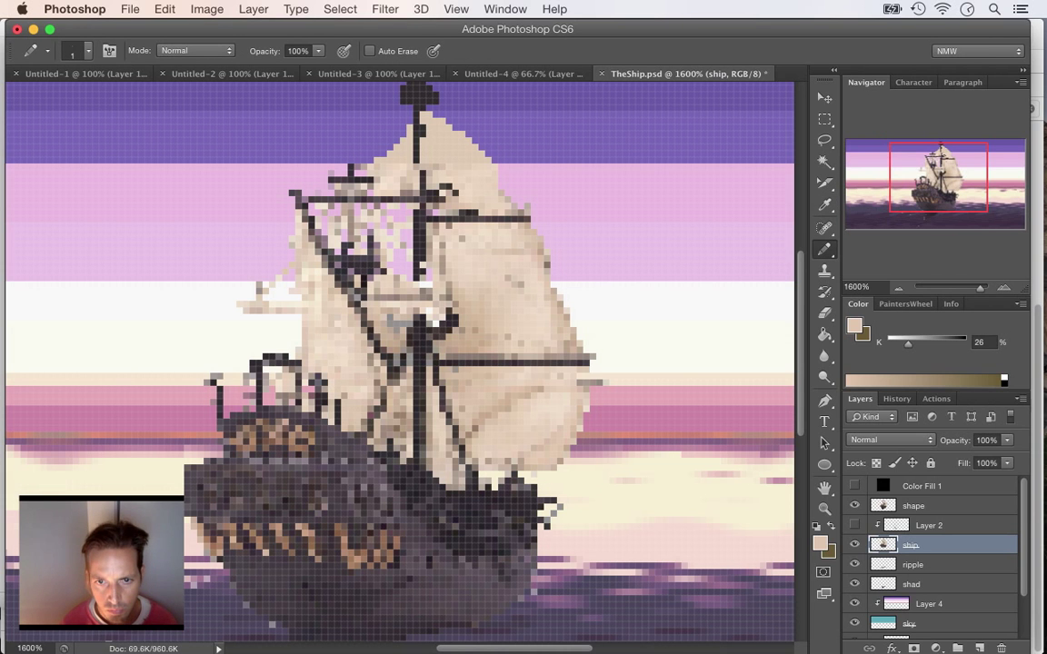
- Hide the shape reference layer, check the whole picture at a smaller scale, and save the document
left_click(854, 506)
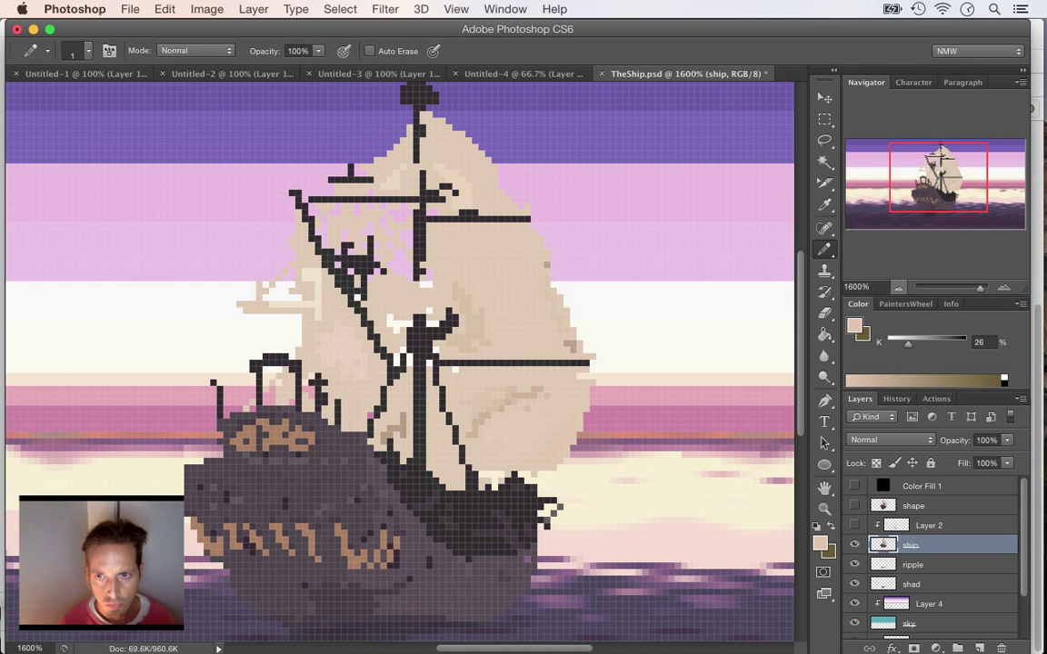
key("super+minus")
key("super+minus")
key("super+minus")
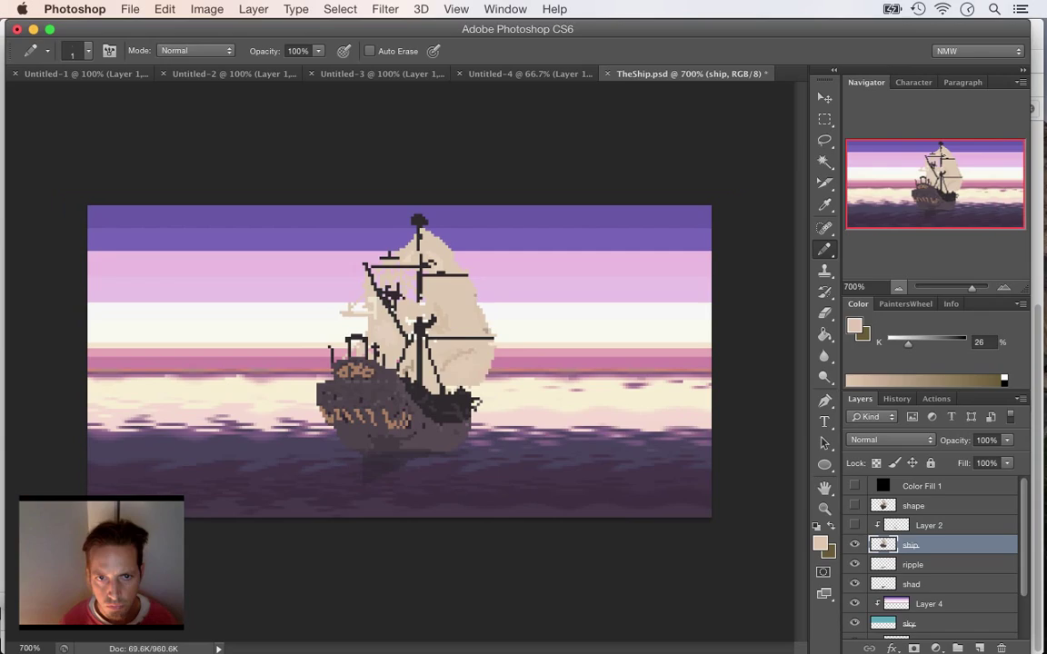
key("super+minus")
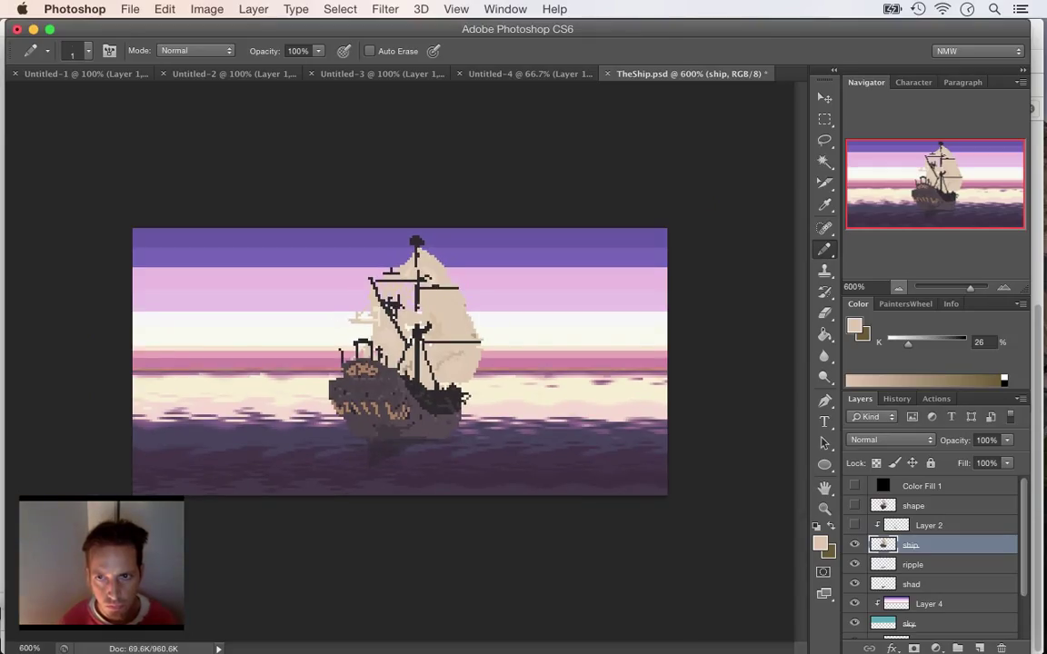
key("super+s")
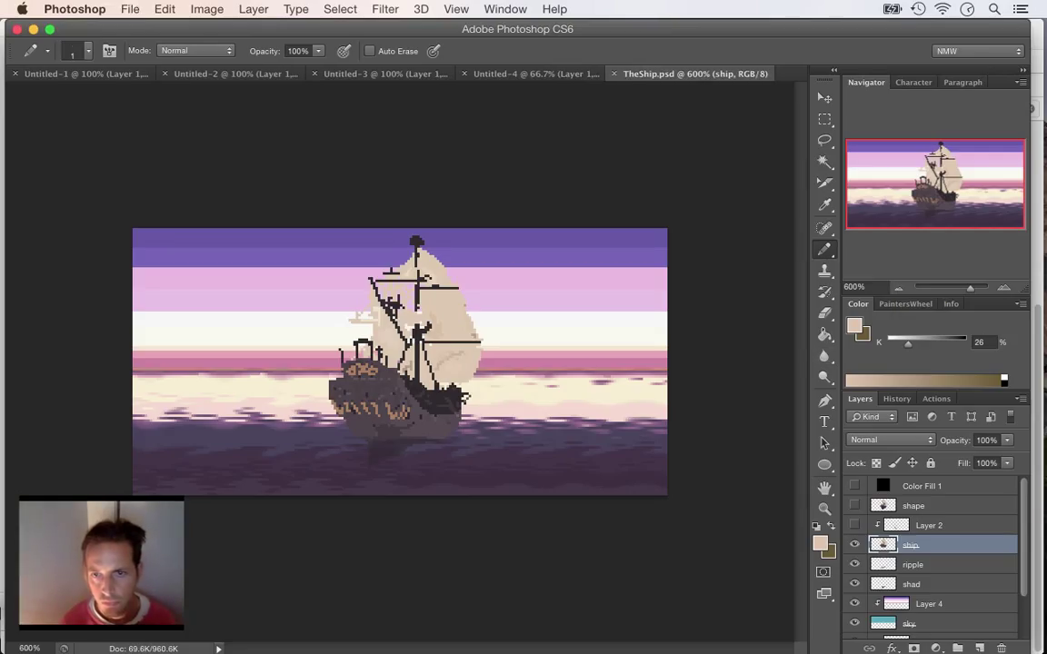
key("super+equal")
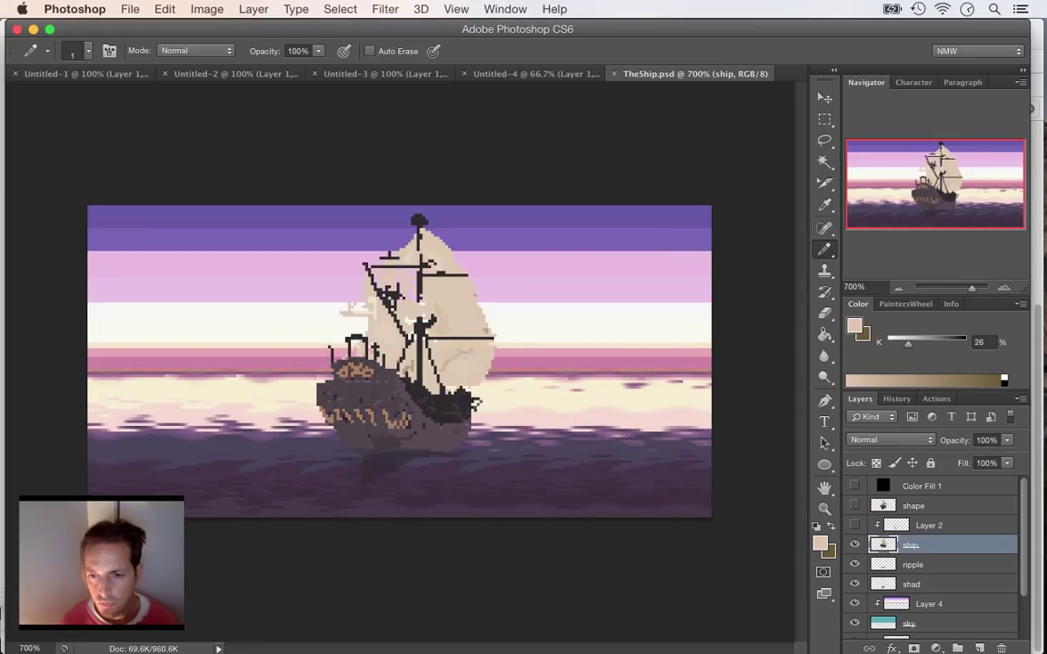
left_click(929, 604)
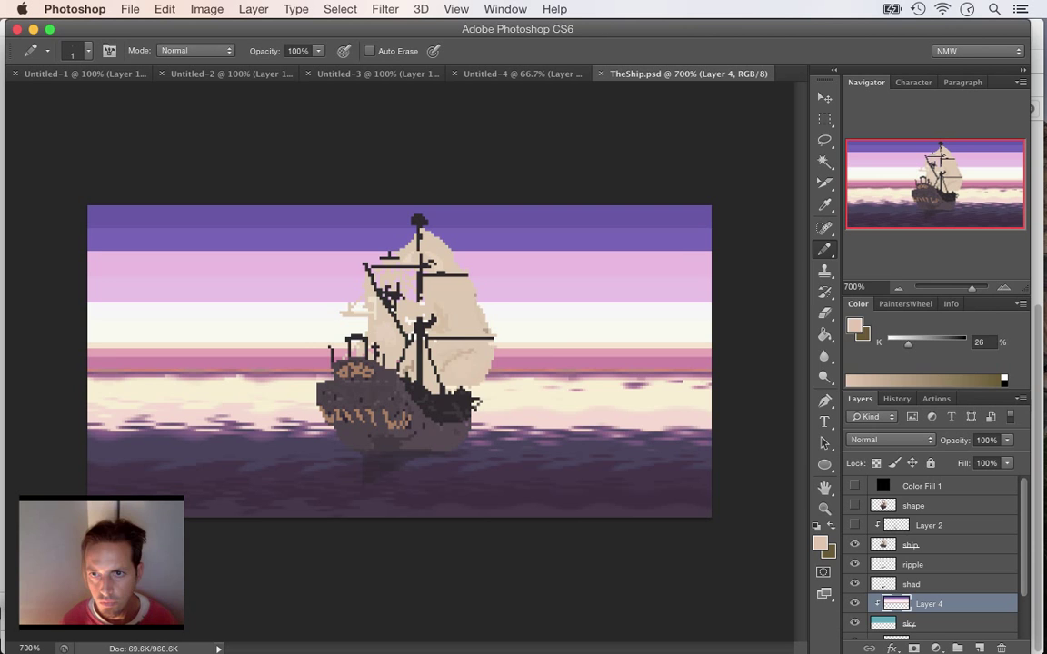
key("super+Tab")
key("super+Tab")
key("super+shift+Tab")
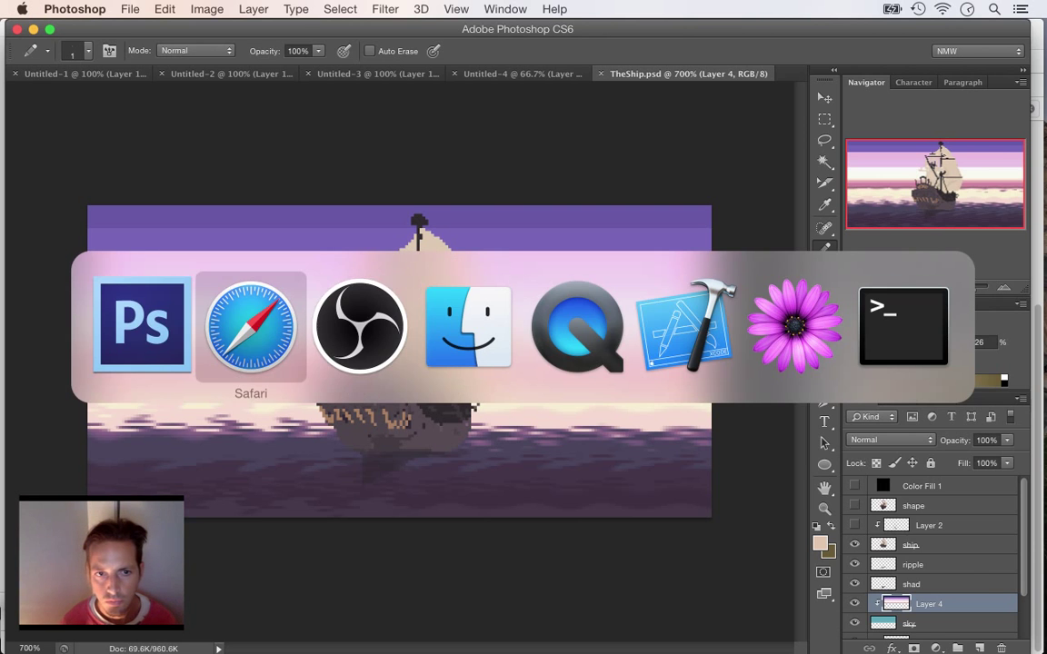
key("super+Tab")
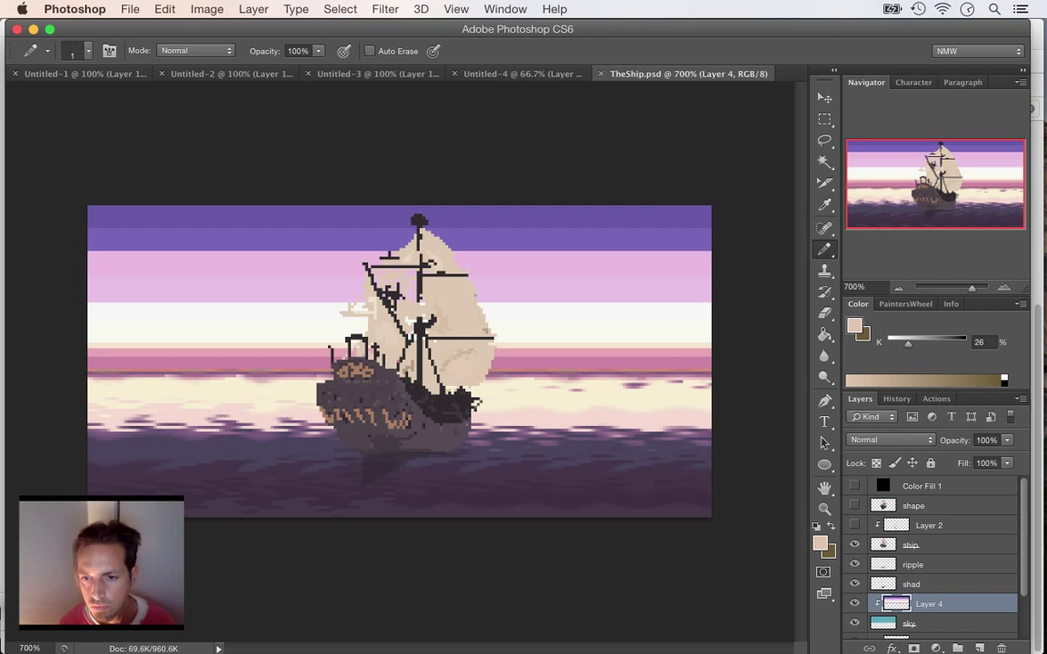
- Duplicate Layer 4 within TheShip.psd, keeping the name Layer 4 copy
right_click(896, 603)
left_click(917, 603)
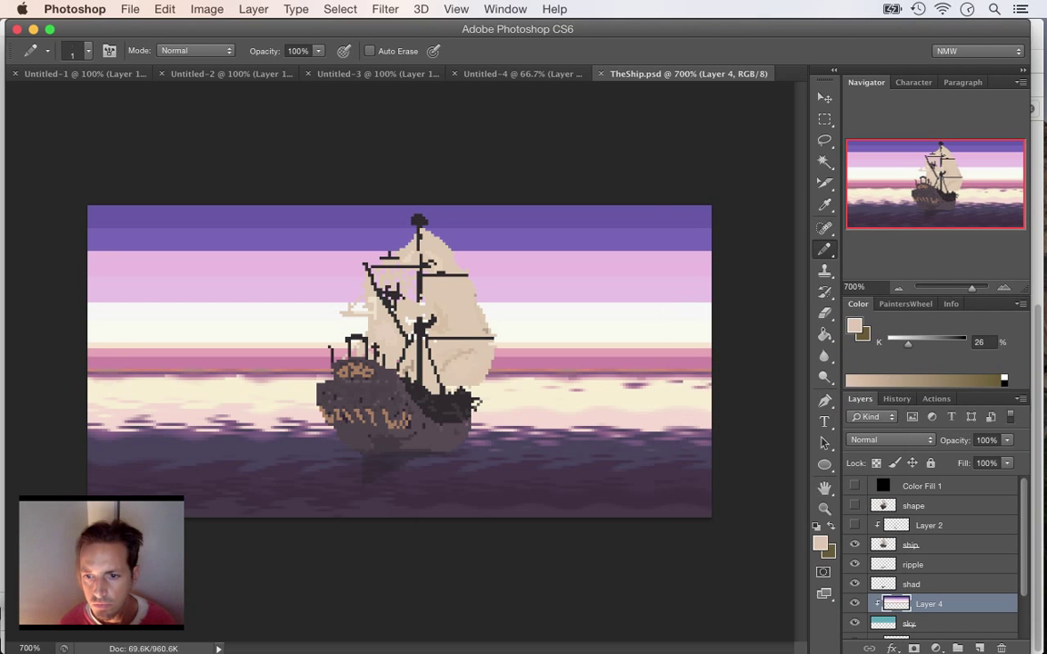
right_click(894, 603)
left_click(992, 604)
right_click(993, 604)
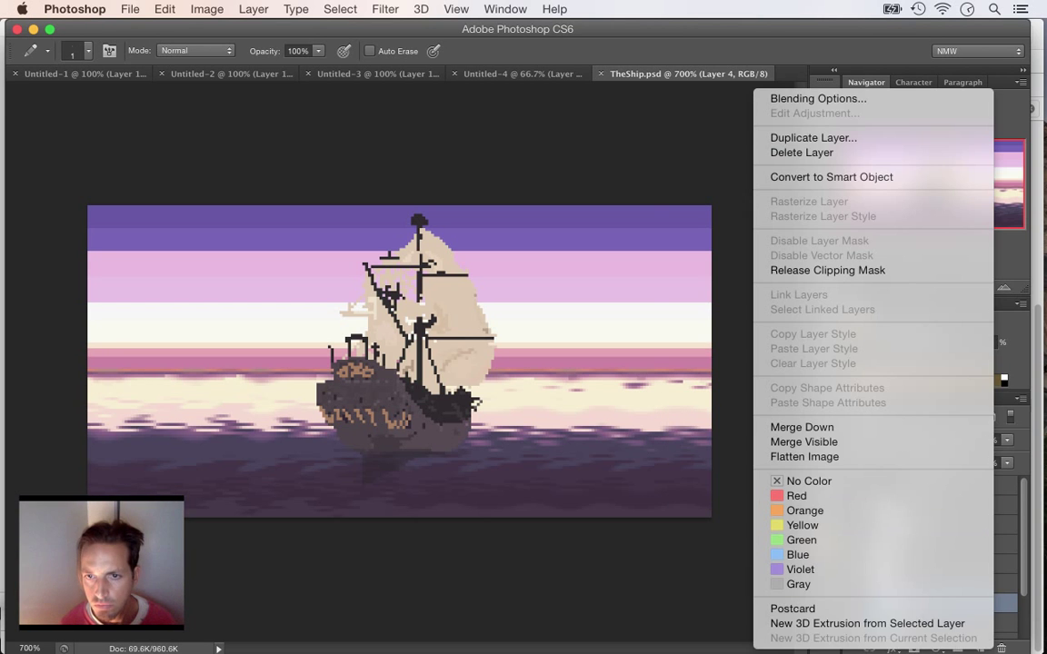
left_click(813, 137)
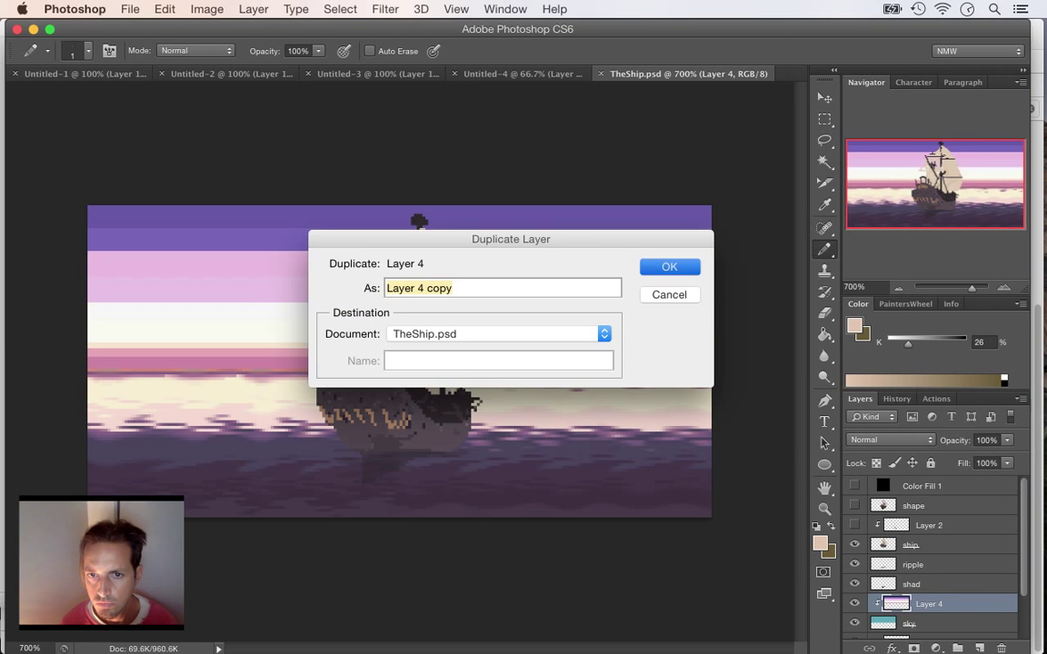
key("Return")
- Try a Wave distortion on Layer 4 copy, setting the wavelength to a minimum of 43 and a maximum of 60
left_click(385, 9)
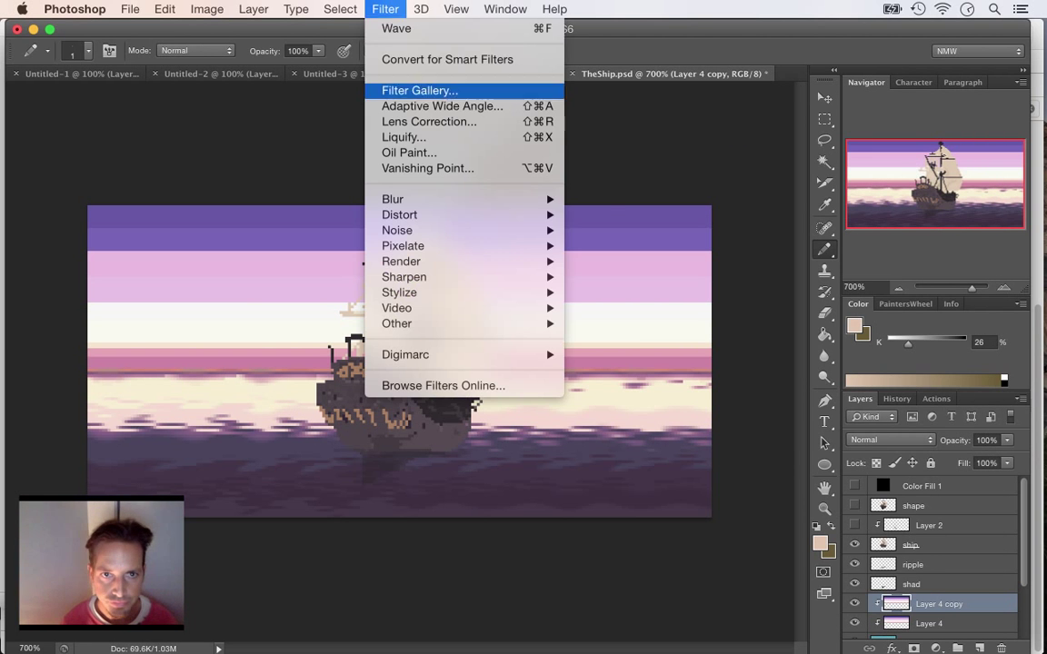
mouse_move(427, 199)
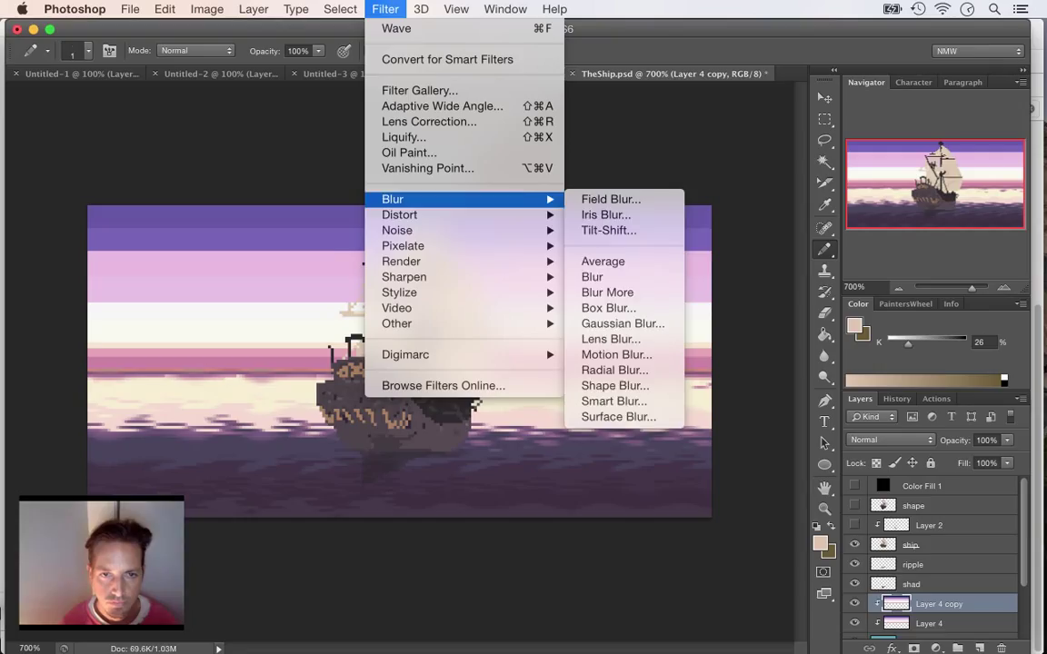
mouse_move(340, 9)
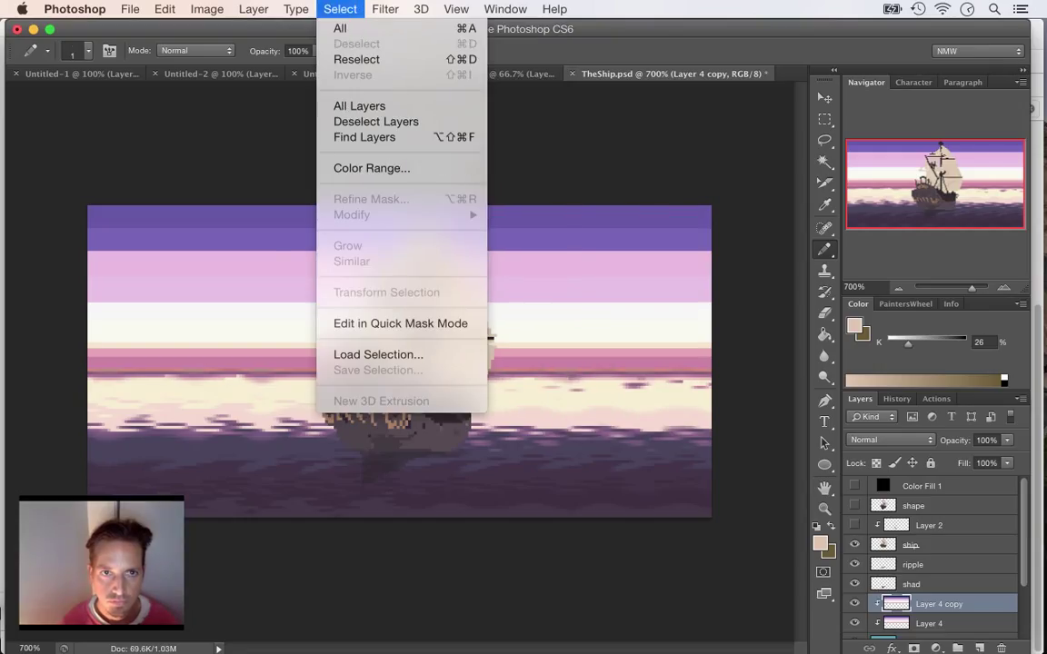
mouse_move(295, 9)
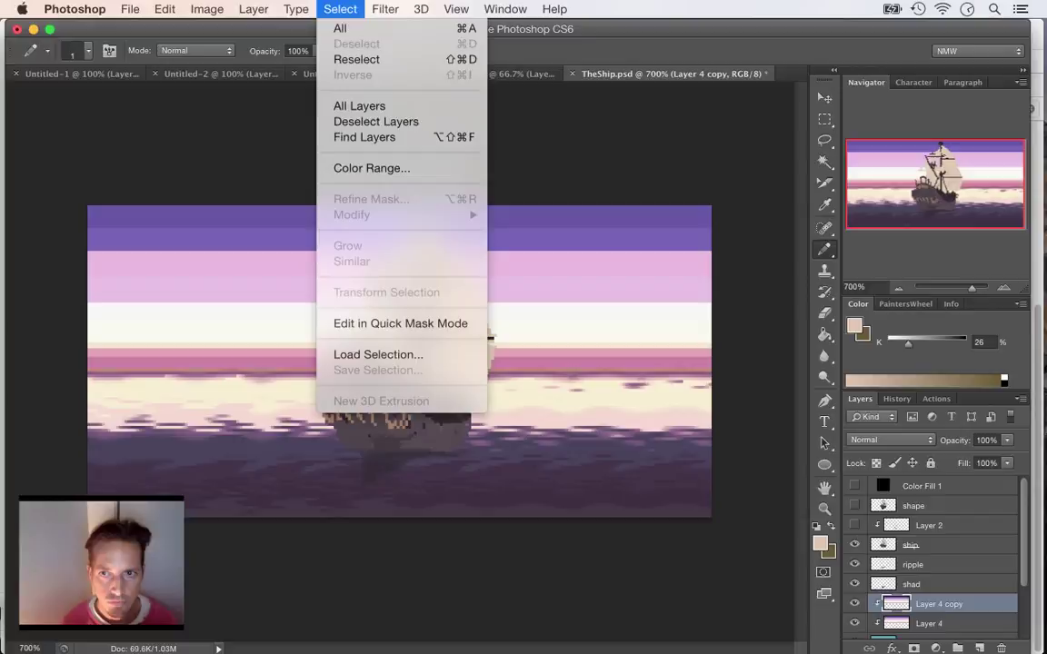
mouse_move(385, 9)
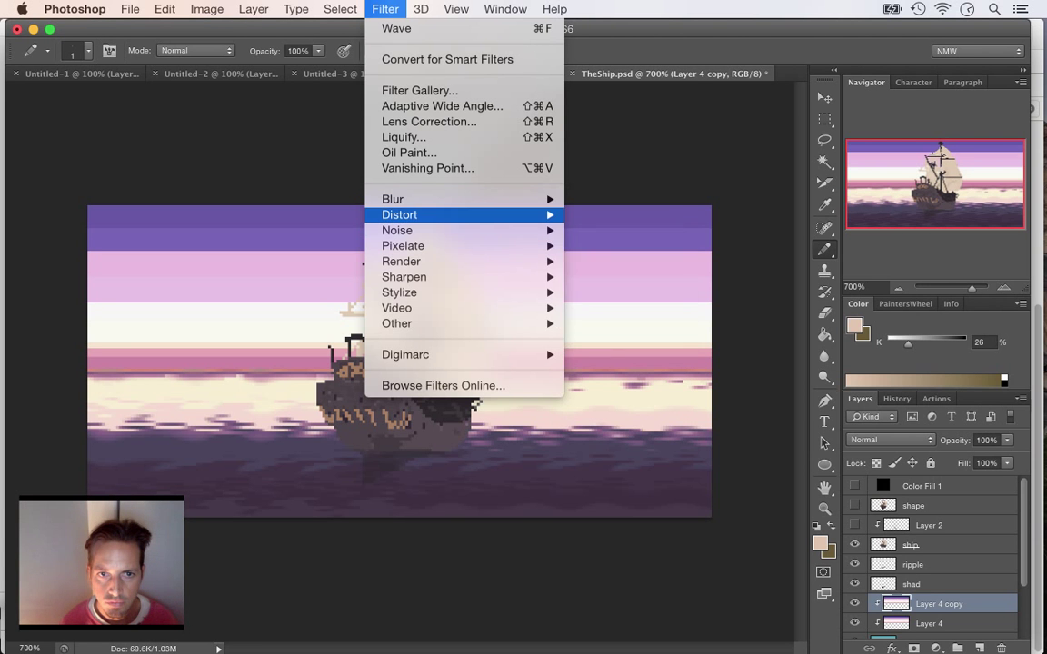
left_click(599, 323)
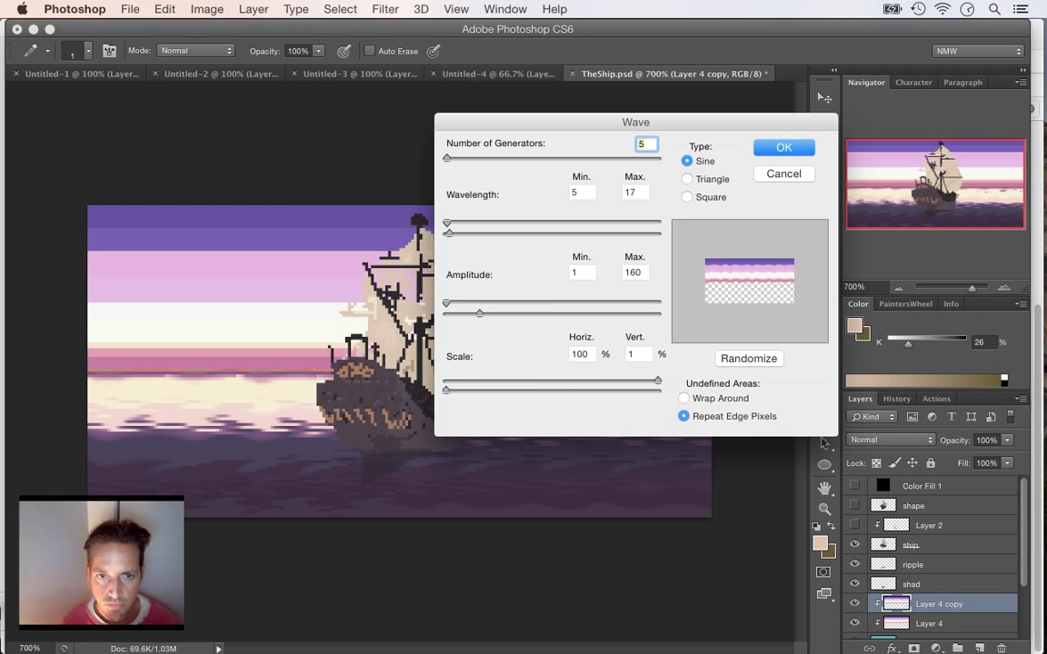
left_click_drag(642, 122, 805, 299)
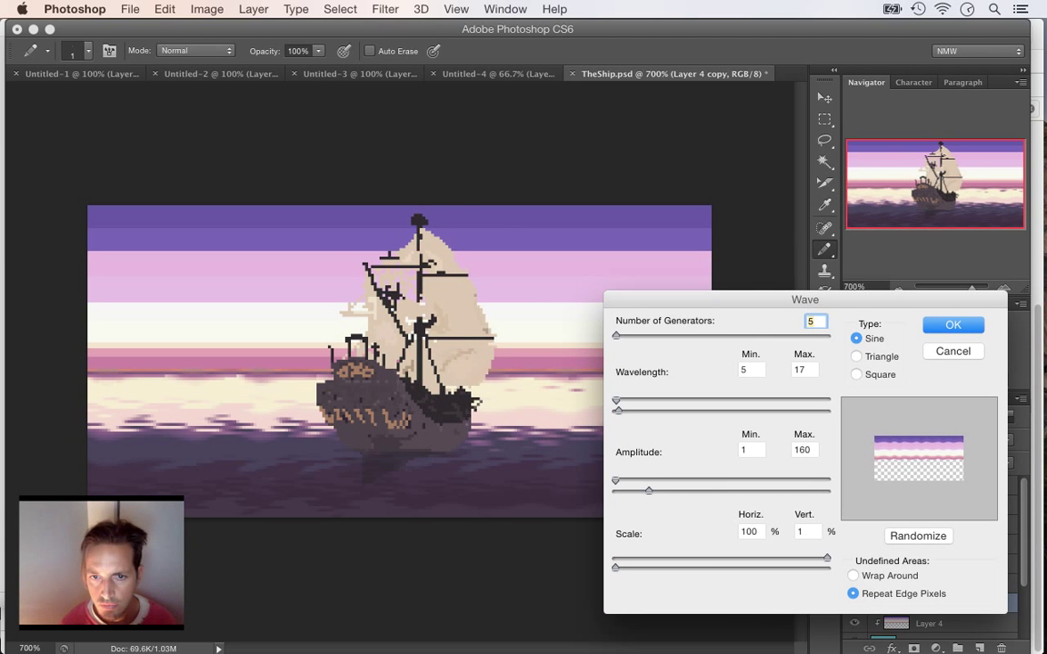
left_click_drag(618, 412, 615, 411)
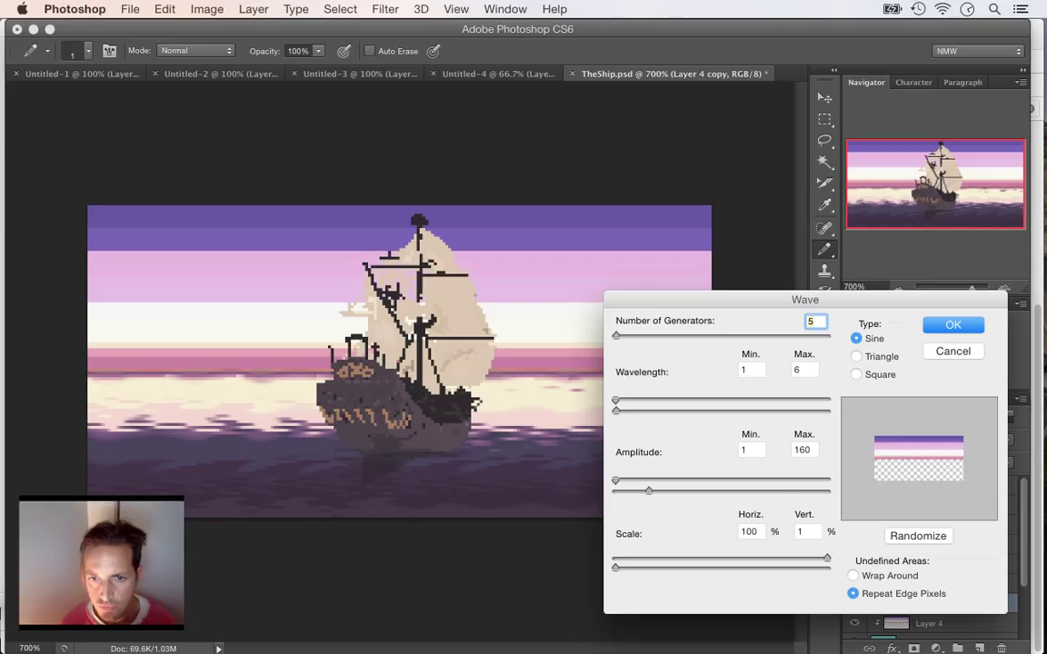
left_click_drag(615, 401, 628, 411)
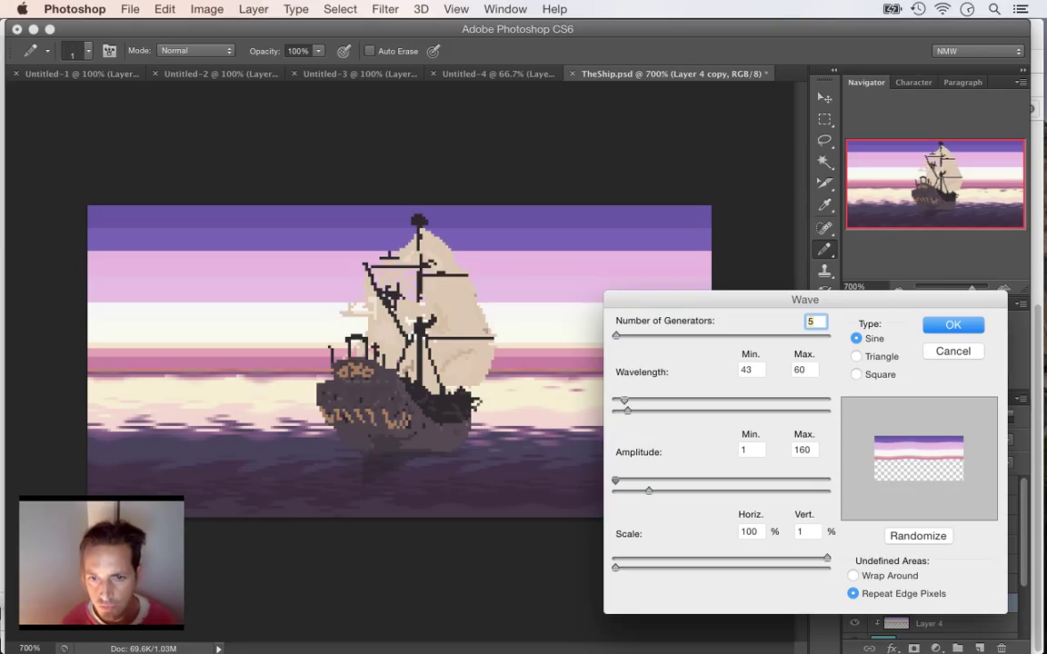
- Try the Wave filter with a maximum amplitude of 75 on Layer 4 copy, and undo it
mouse_move(615, 480)
left_mouse_down()
mouse_move(708, 480)
mouse_move(615, 480)
left_mouse_up()
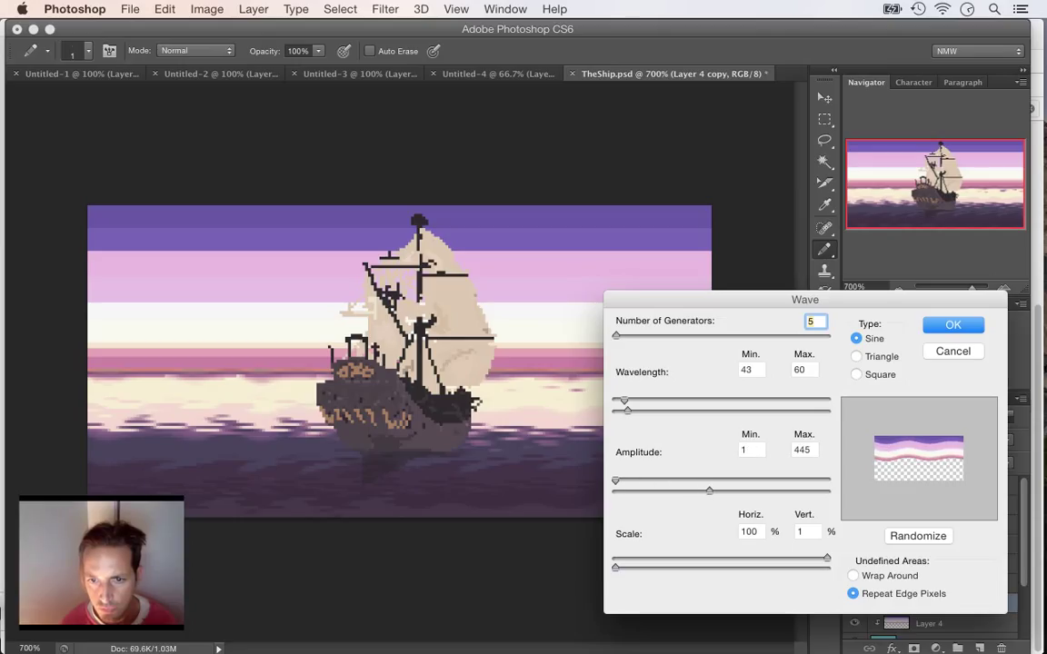
left_click_drag(709, 491, 631, 491)
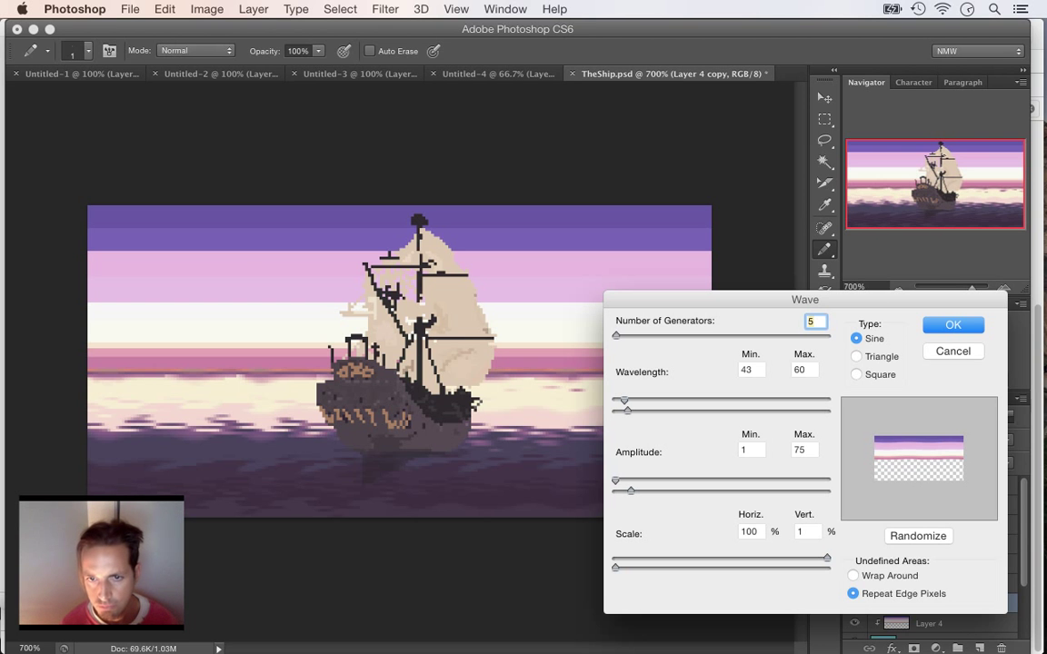
key("Return")
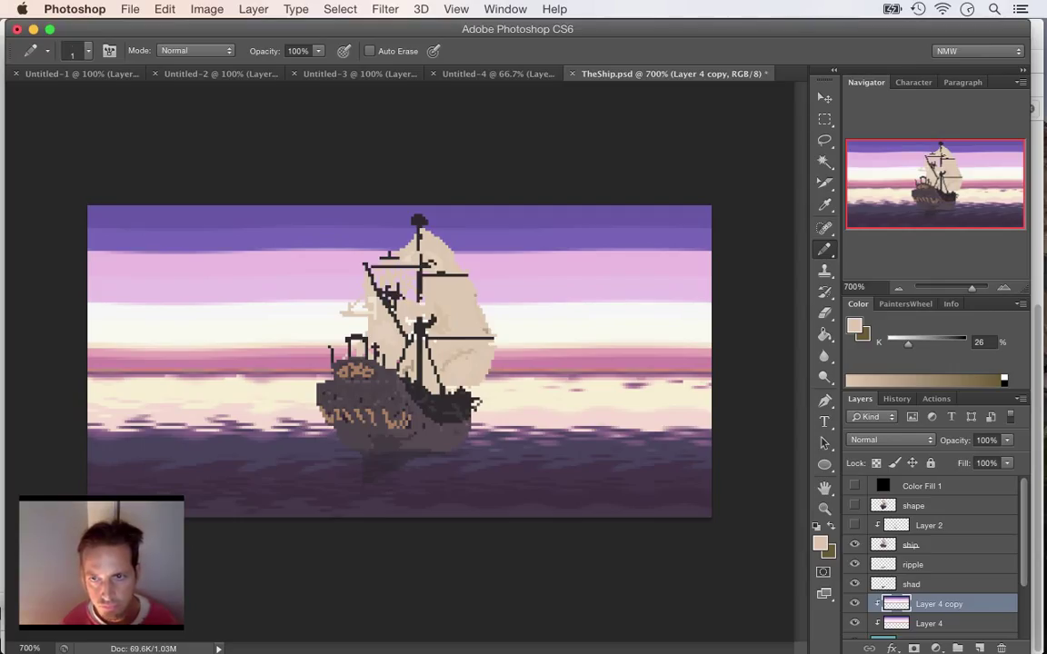
key("super+z")
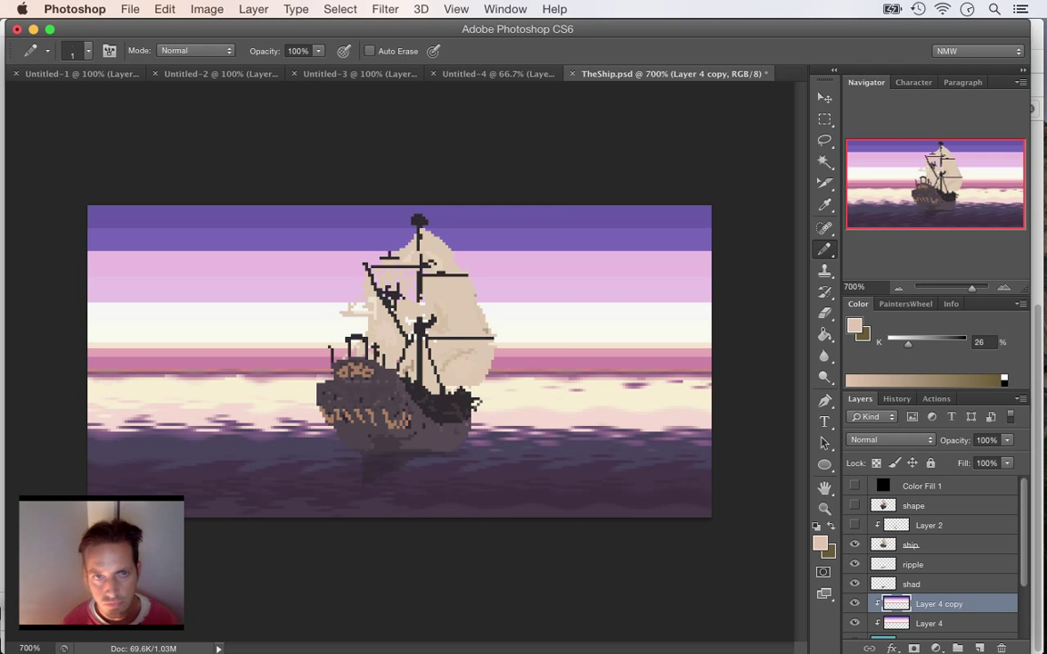
- Try a Gaussian Blur on Layer 4 copy, raising the radius to 6.8 pixels
left_click(385, 9)
mouse_move(392, 199)
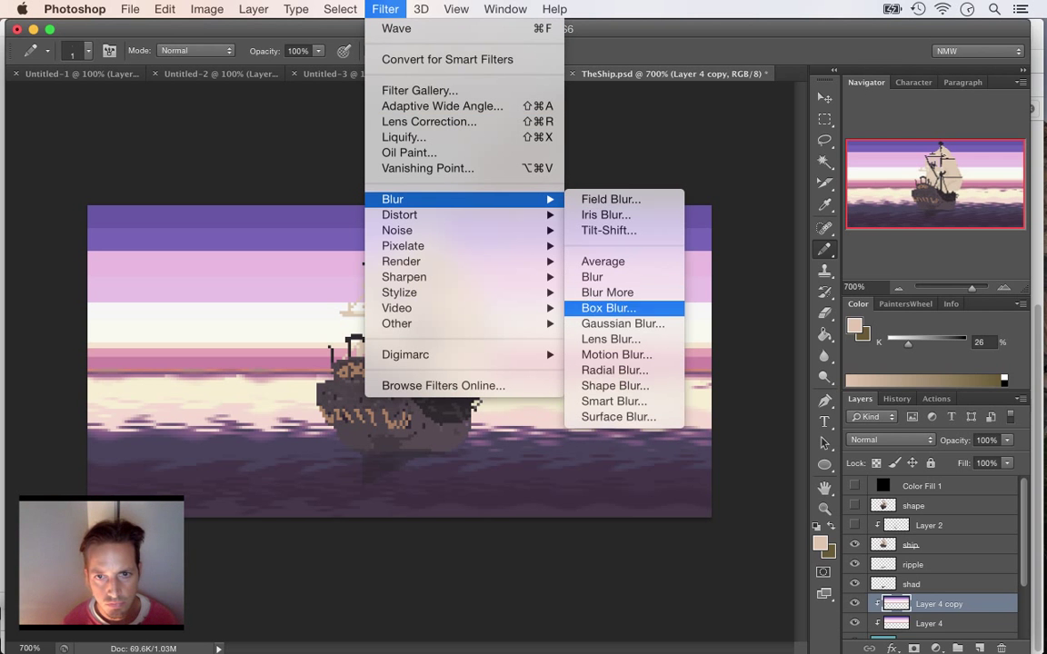
left_click(622, 324)
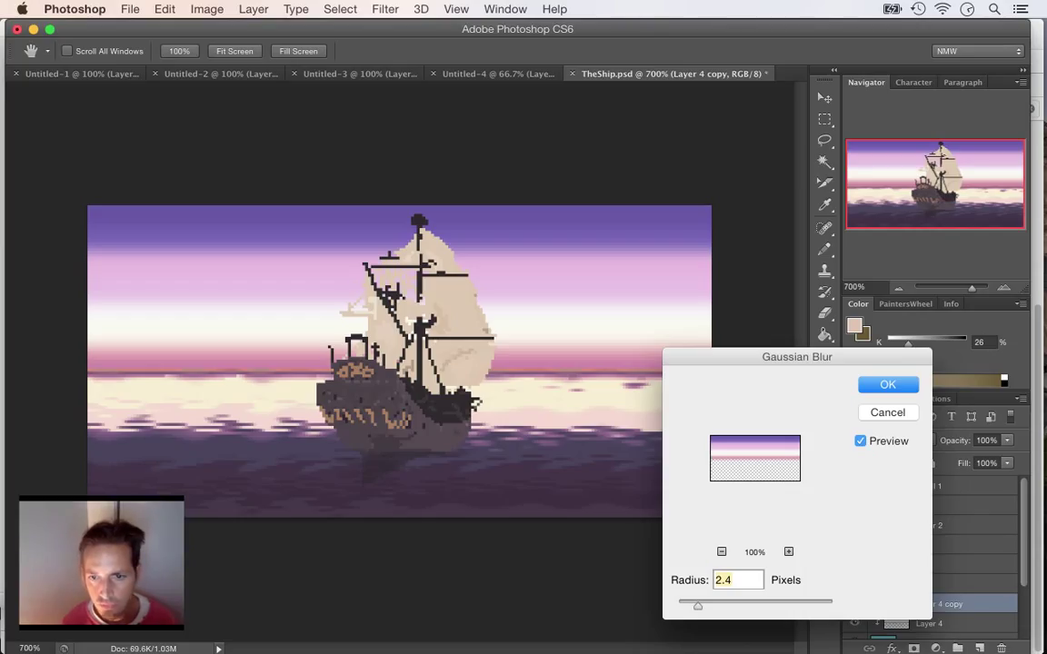
key("Up")
key("Up")
key("Up")
key("Up")
key("Up")
key("Up")
key("Up")
key("Up")
key("Up")
key("Up")
key("Up")
key("Up")
key("Up")
key("Up")
key("Up")
key("Up")
key("Up")
key("Up")
key("Up")
key("Up")
key("Up")
key("Up")
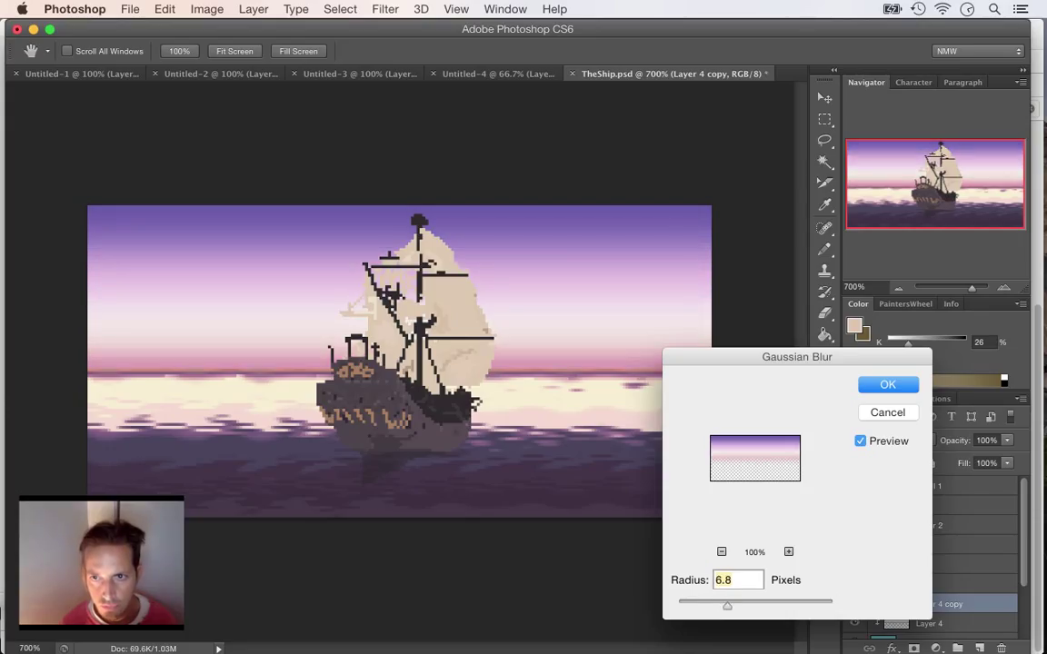
- Lower the Gaussian Blur radius gradually to 0.1 pixels to compare weaker softening of the sky bands
key("Down")
key("Down")
key("Down")
key("Down")
key("Down")
key("Down")
key("Down")
key("Down")
key("Down")
key("Down")
key("Down")
key("Down")
key("Down")
key("Down")
key("Down")
key("Down")
key("Down")
key("Down")
key("Down")
key("Down")
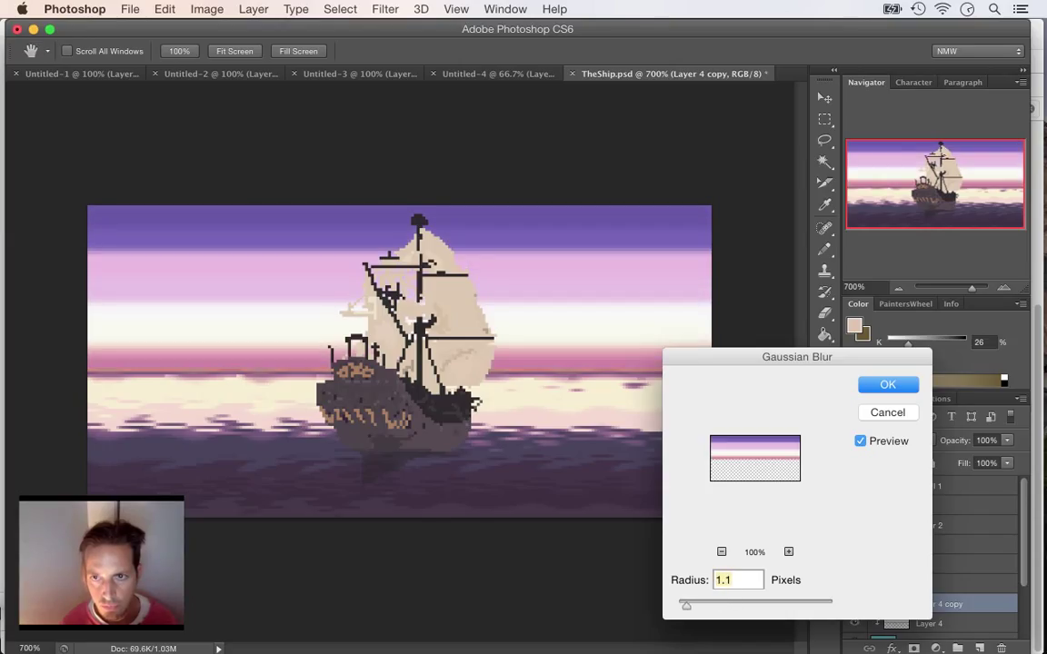
key("Up")
key("Up")
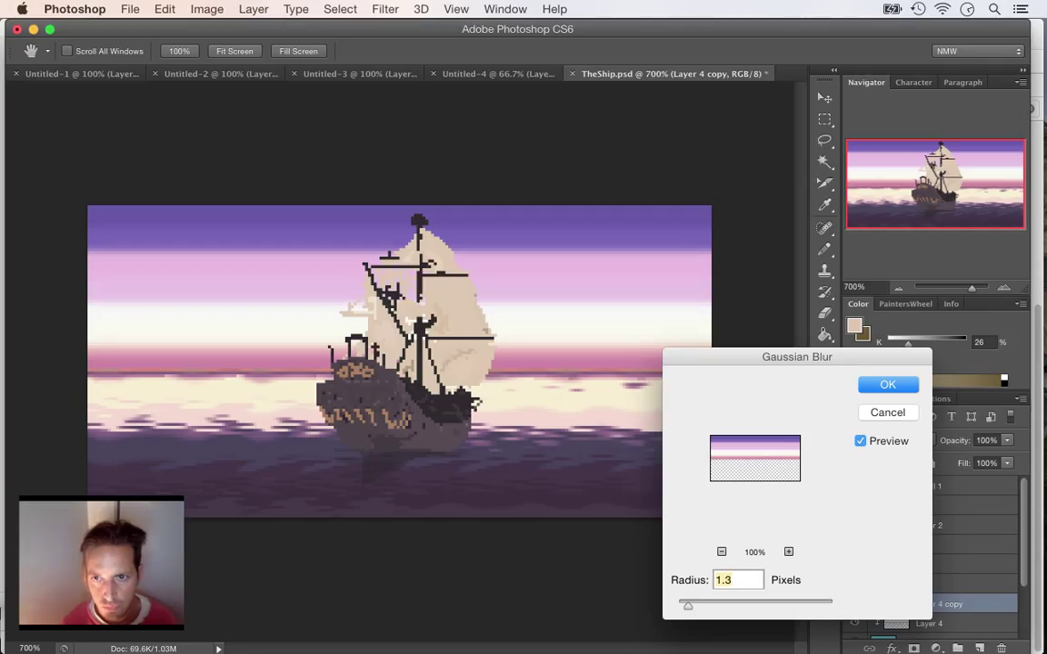
key("Down")
key("Down")
key("Down")
key("Down")
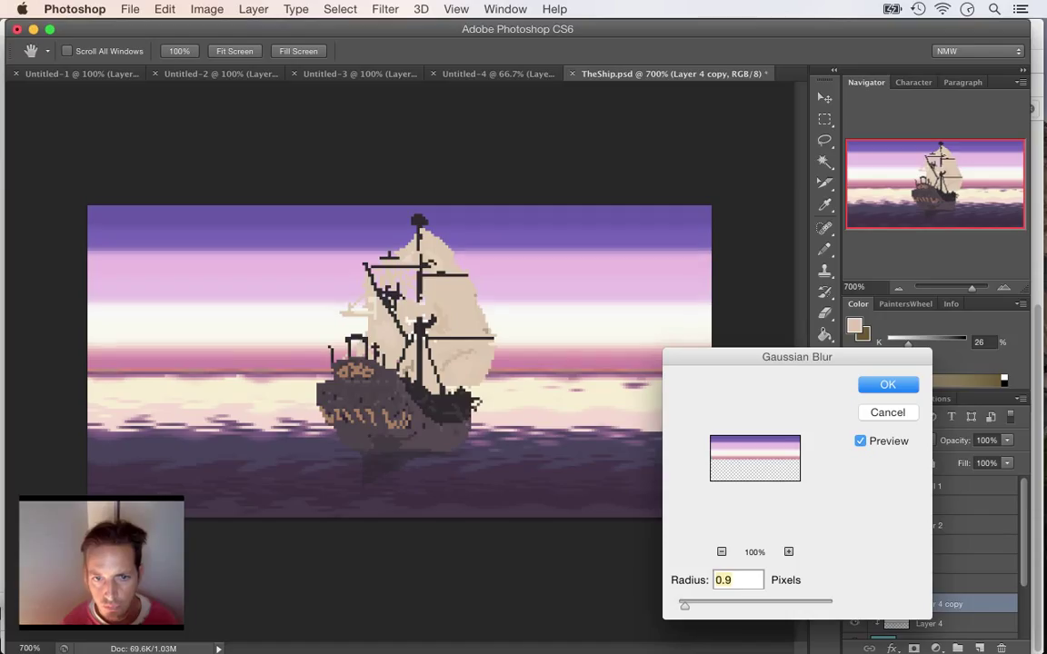
key("Down")
key("Down")
key("Down")
key("Down")
key("Up")
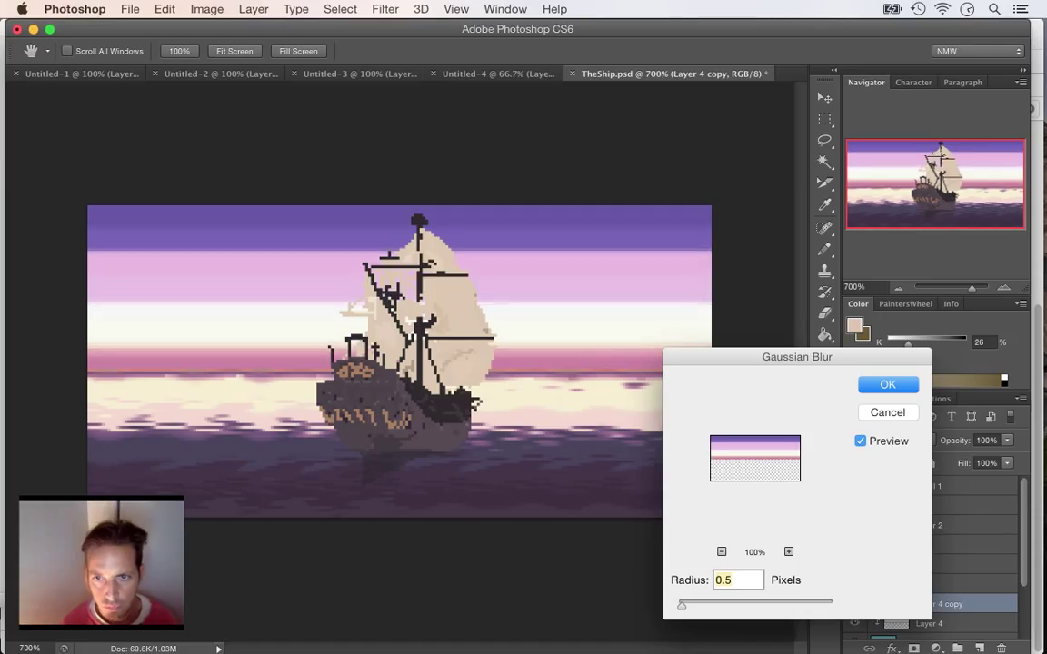
key("Down")
key("Down")
key("Down")
key("Down")
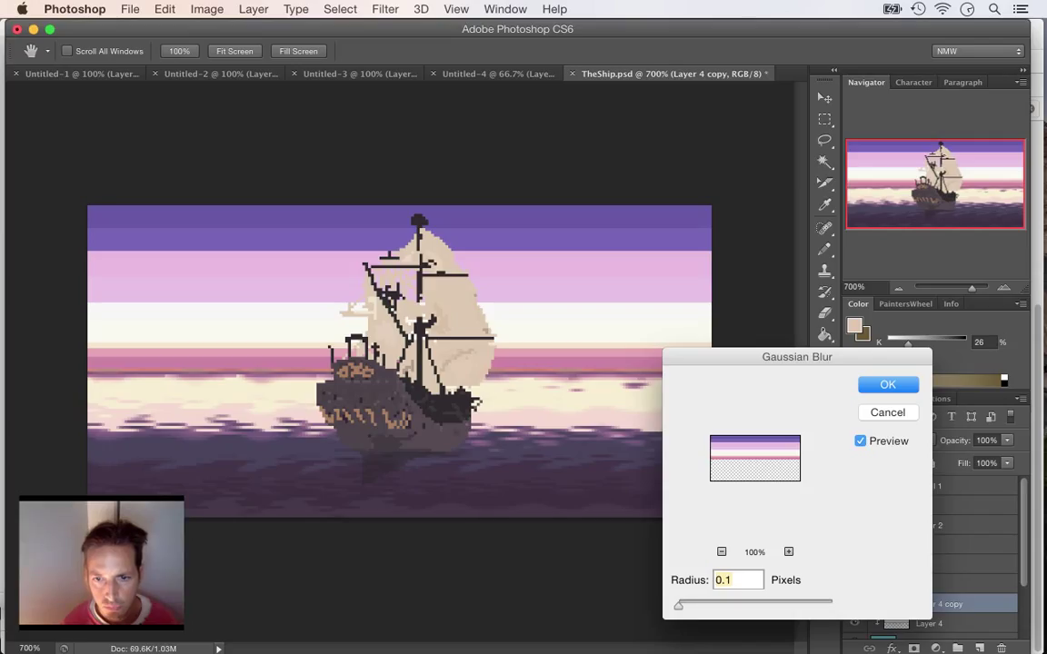
- Try a Gaussian Blur radius of 3.4 pixels on the sky bands and cancel the filter
key("Up")
key("Up")
key("Up")
key("Up")
key("Up")
key("Up")
key("Up")
key("Up")
key("Up")
key("Up")
key("Up")
key("Up")
key("Up")
key("Up")
key("Up")
key("Up")
key("Up")
key("Up")
key("Up")
key("Up")
key("Up")
key("Up")
key("Up")
key("Up")
key("Up")
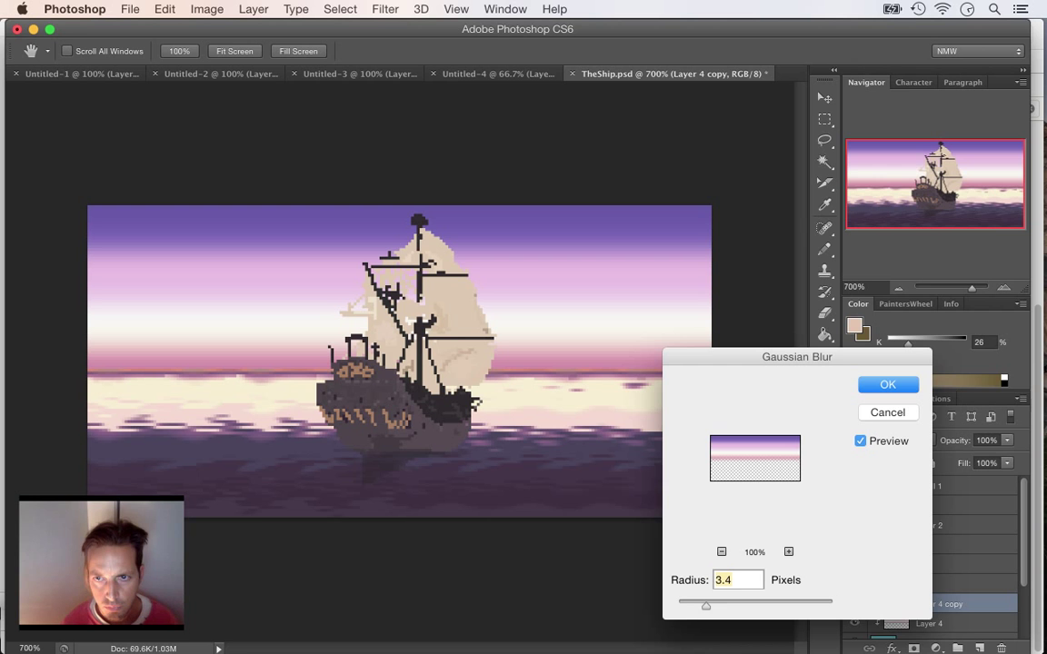
key("Escape")
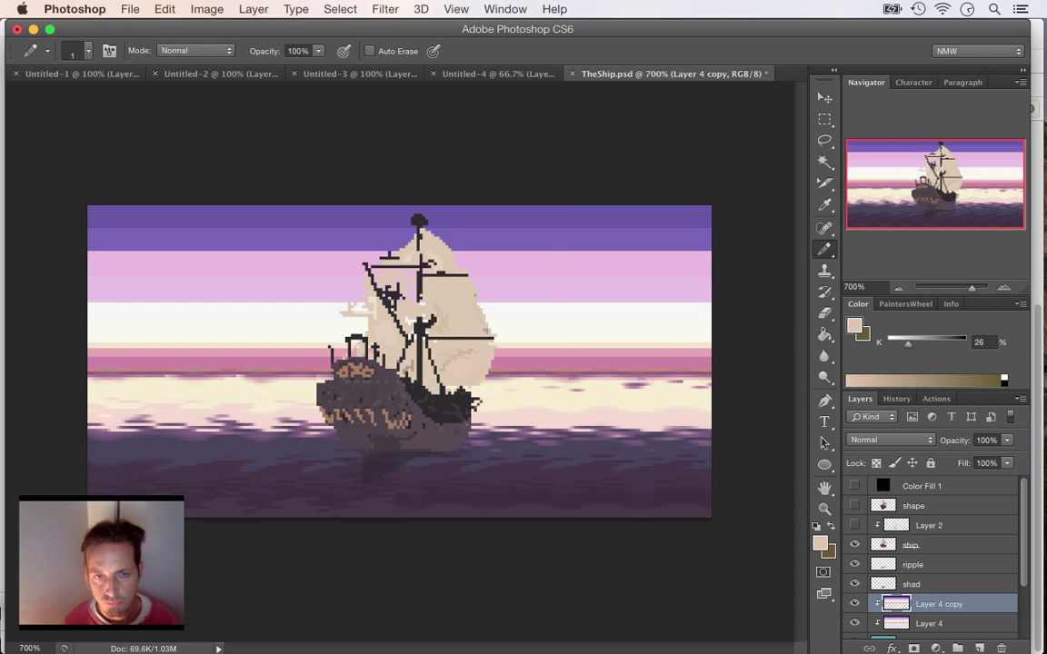
- Try a Smart Blur on Layer 4 copy with radius 36.6 and threshold 54.7, and cancel it
left_click(385, 9)
mouse_move(400, 199)
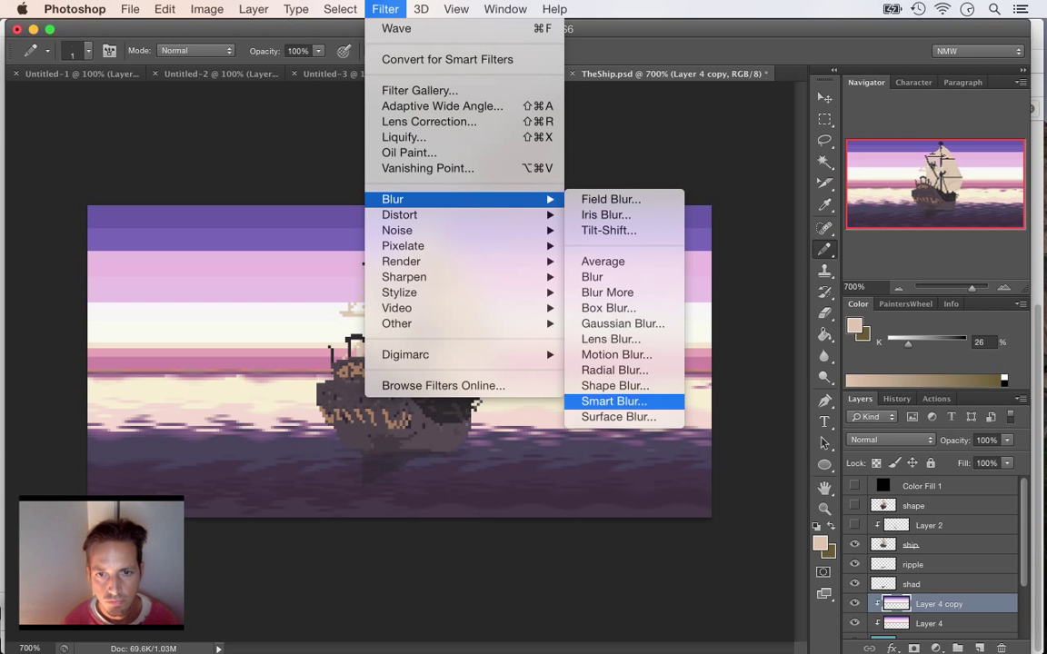
left_click(614, 401)
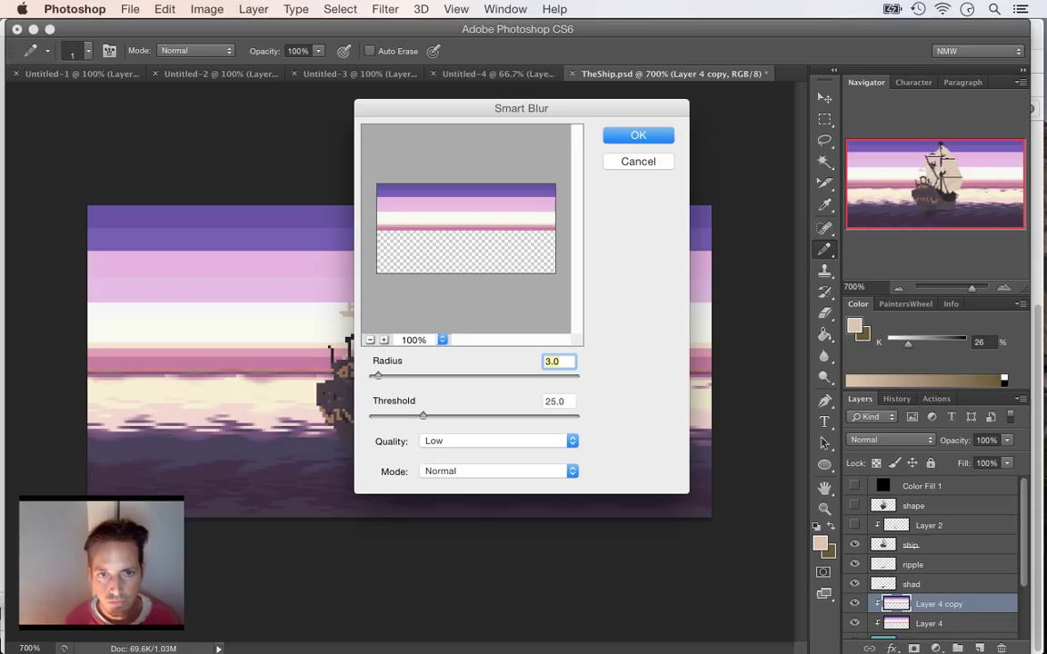
left_click_drag(378, 375, 446, 375)
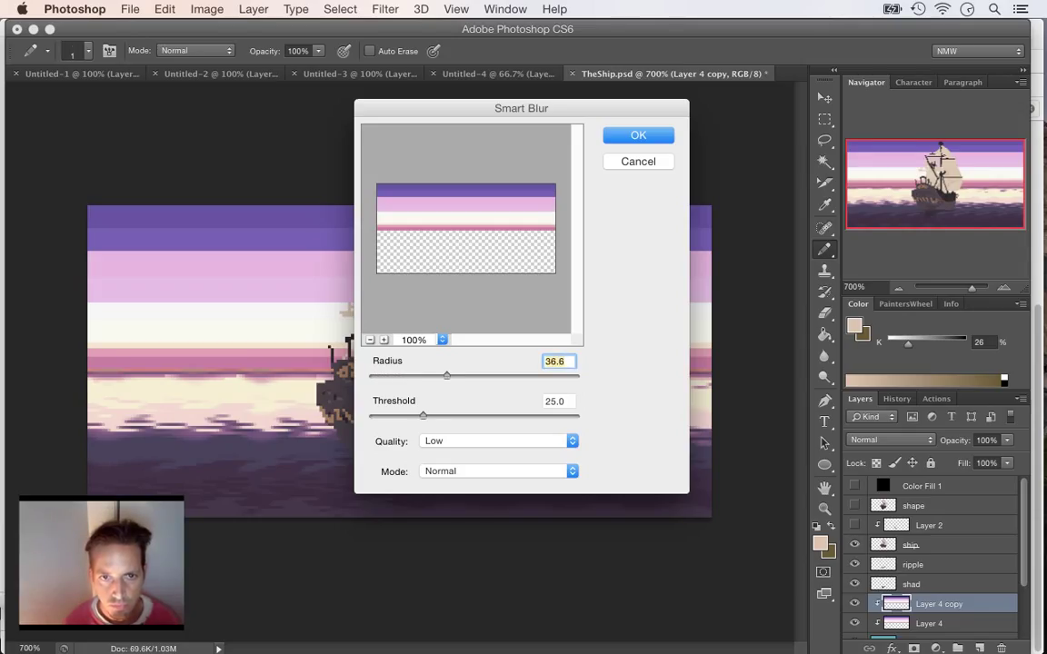
left_click_drag(423, 415, 483, 415)
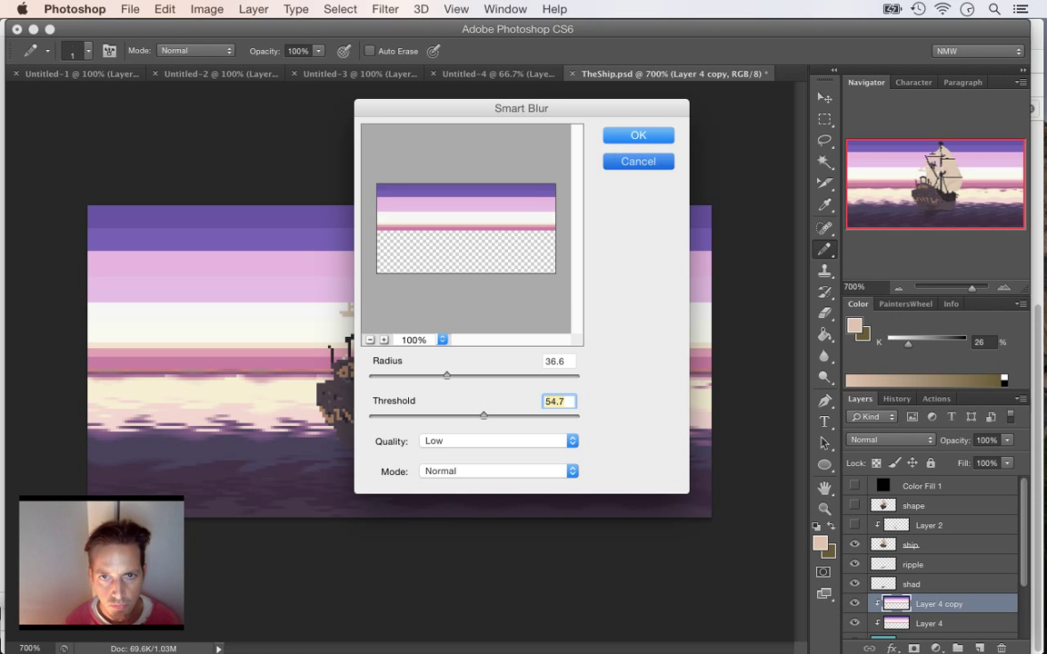
left_click(638, 162)
left_click(385, 9)
mouse_move(409, 199)
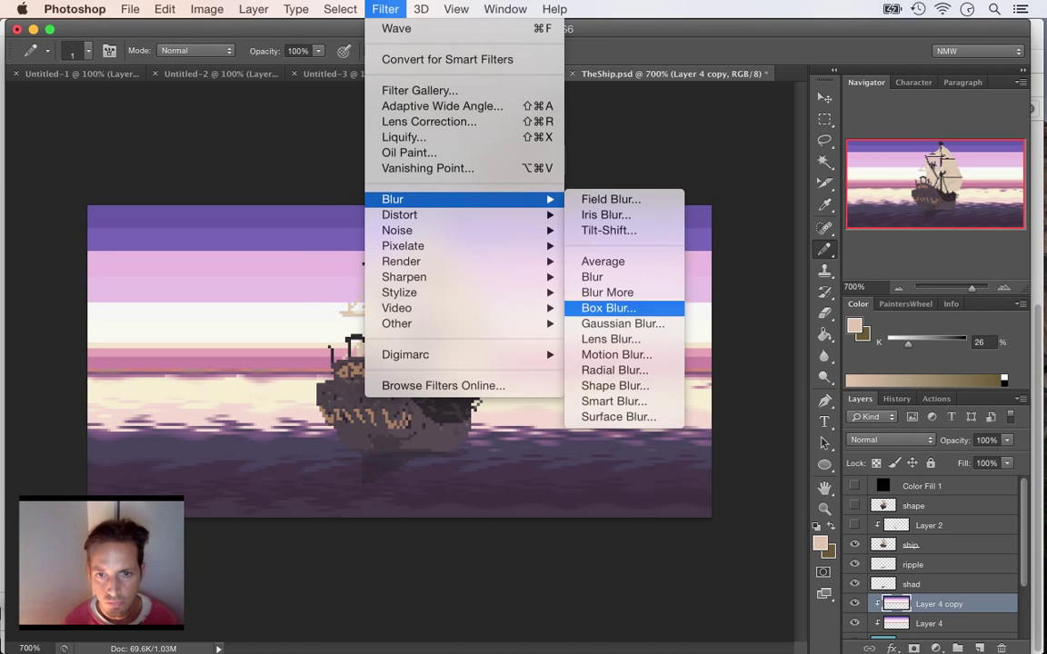
left_click(622, 323)
key("Escape")
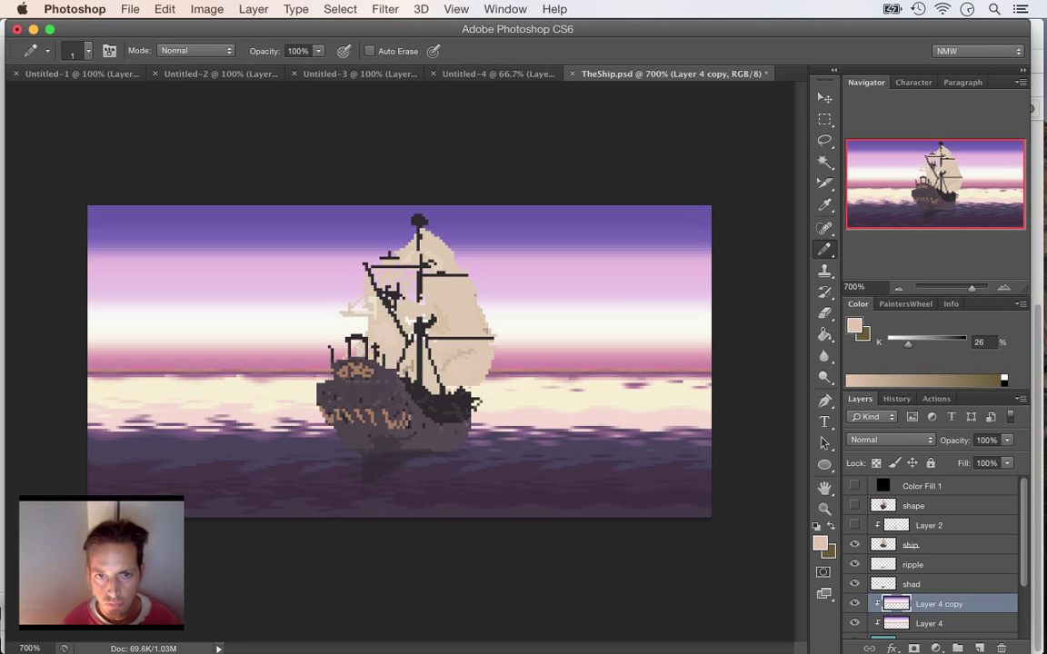
- Try a Box Blur on Layer 4 copy, testing a radius of 10 pixels and then 5 pixels
left_click(385, 9)
mouse_move(393, 199)
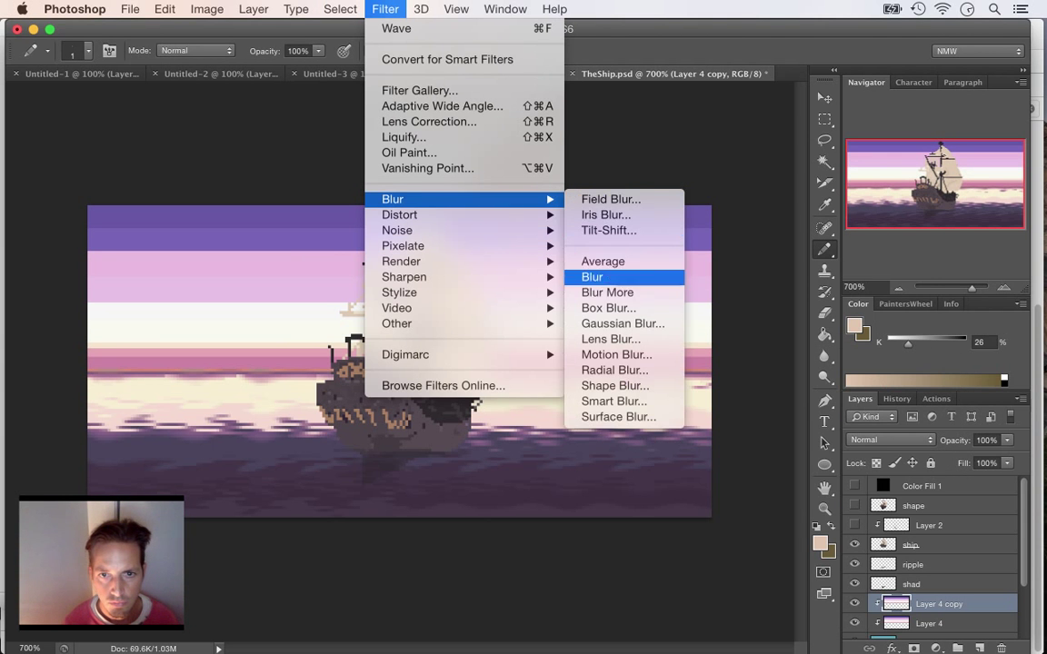
left_click(618, 308)
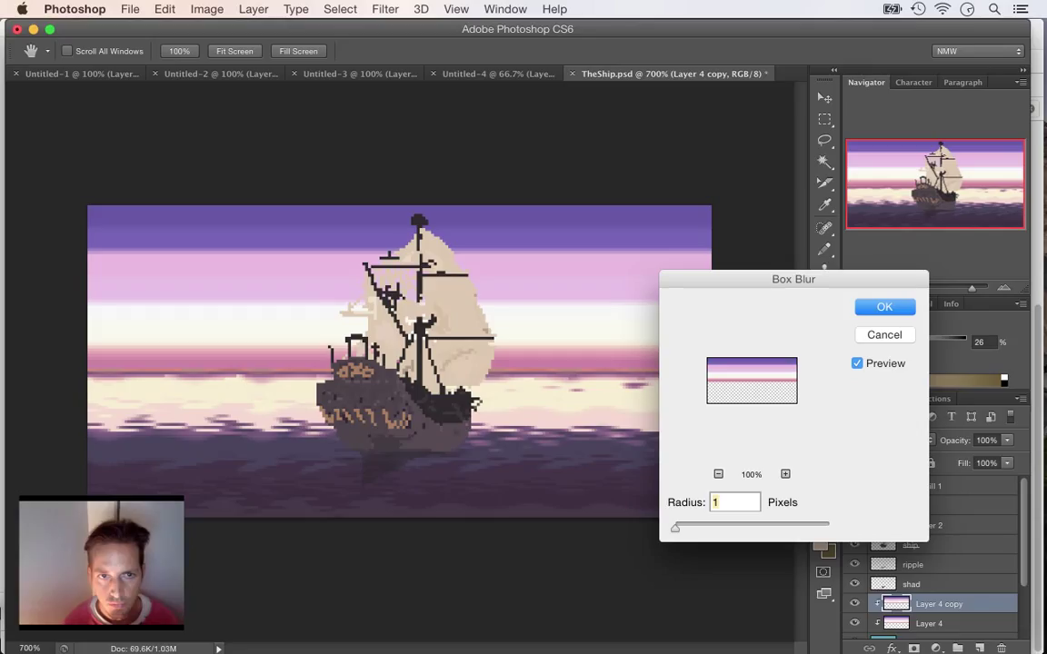
type("10")
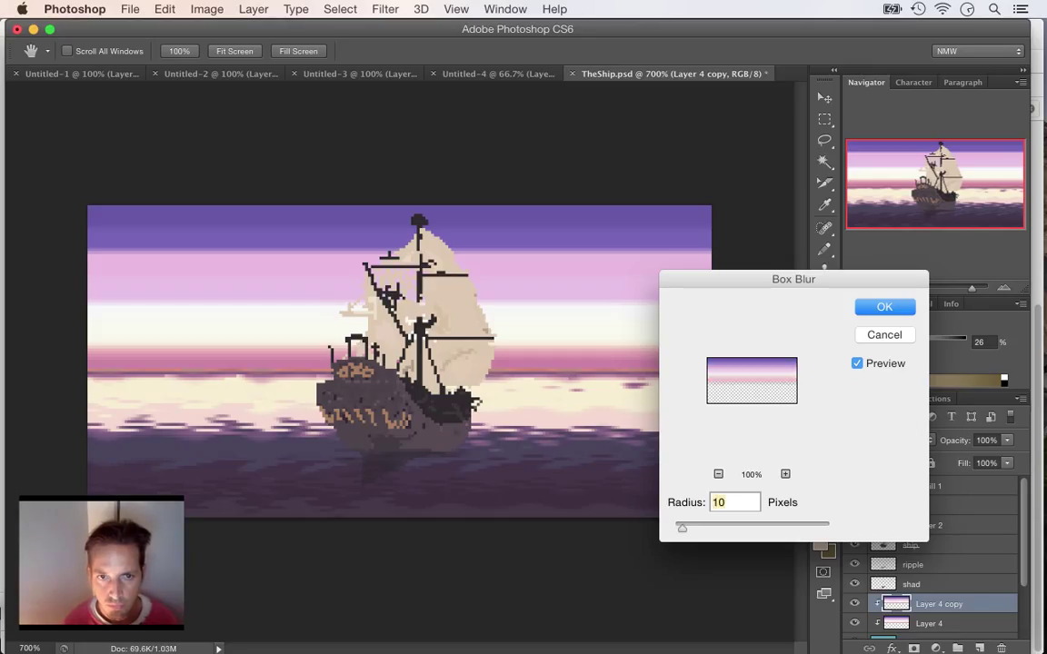
key("Down")
key("Down")
key("Down")
key("Down")
key("Down")
key("Down")
key("Down")
key("Down")
key("Down")
key("Up")
key("Up")
key("Up")
key("Up")
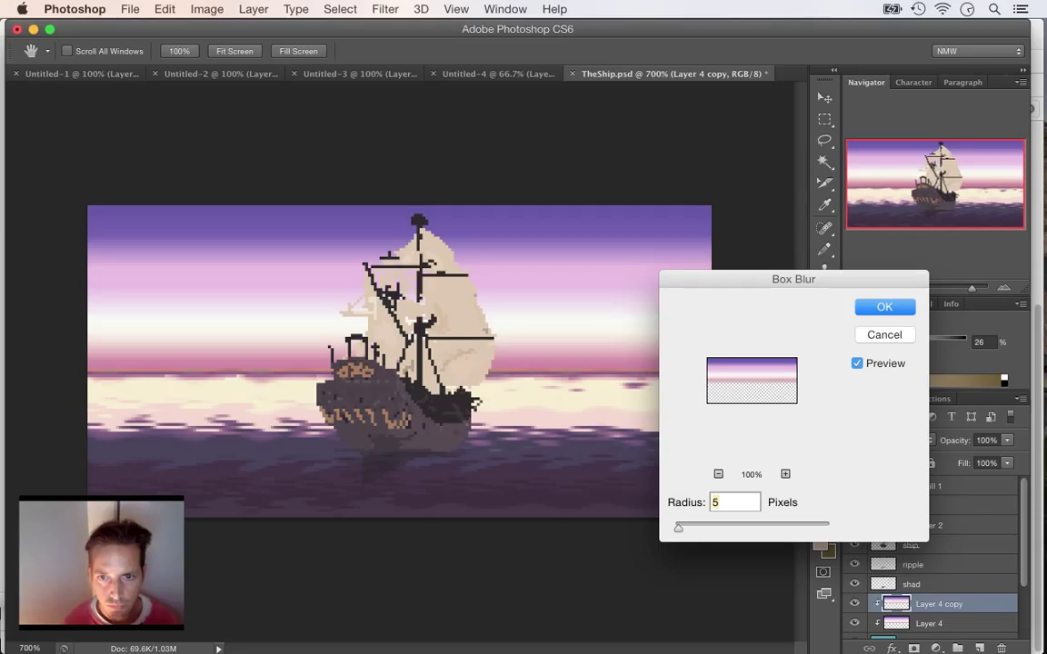
- Compare Box Blur radii of 2, 3, 4 and 5 pixels on the sky bands, and cancel the filter
key("BackSpace")
type("2")
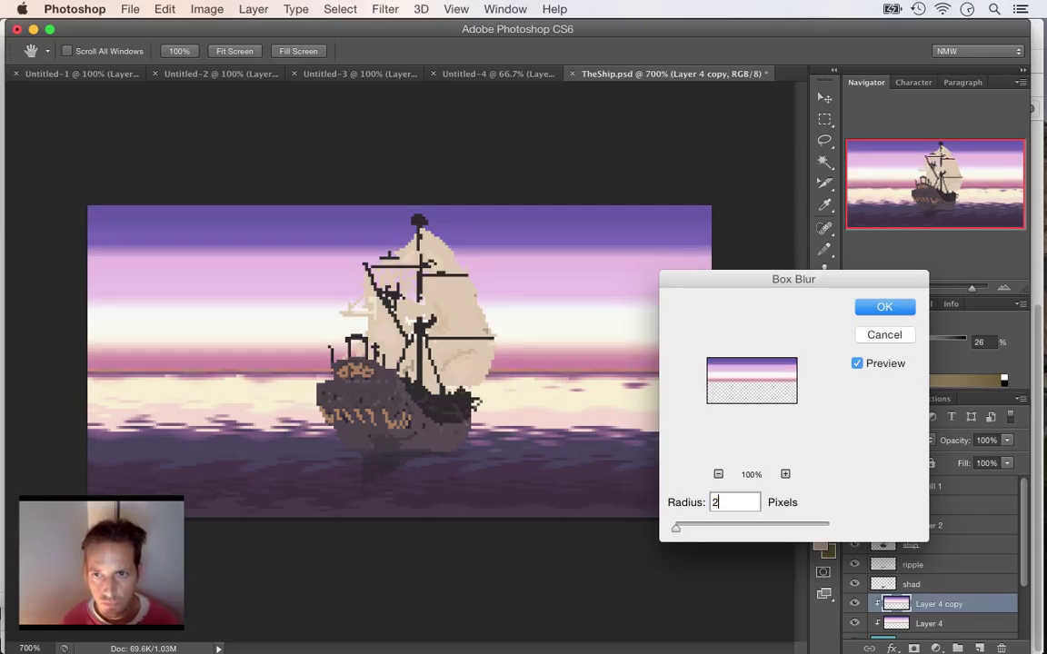
key("BackSpace")
type("3")
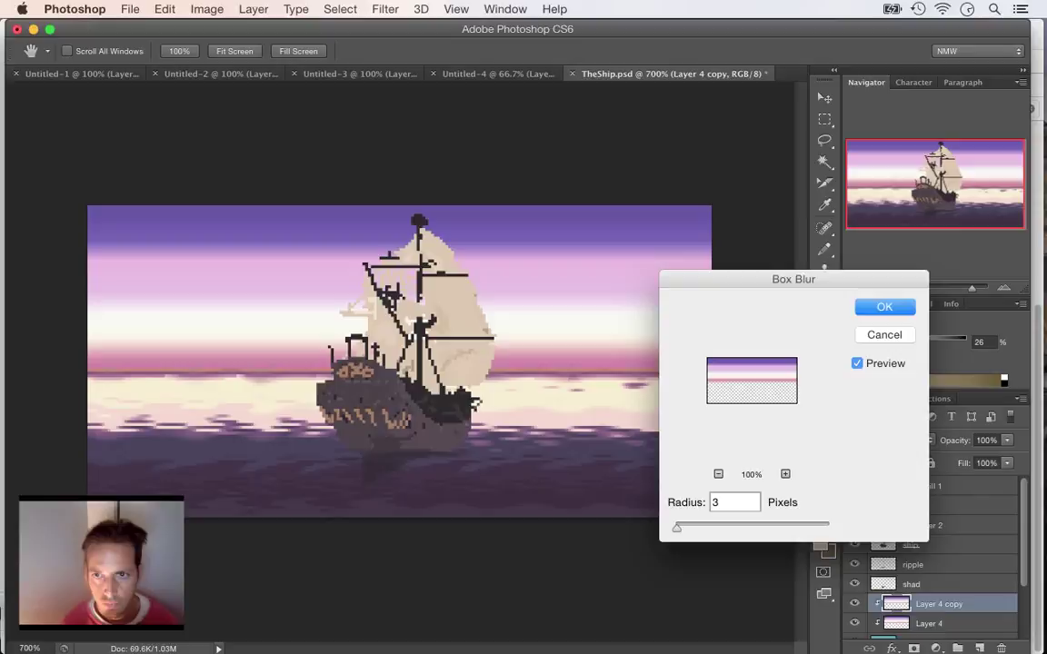
key("BackSpace")
type("4")
key("BackSpace")
type("5")
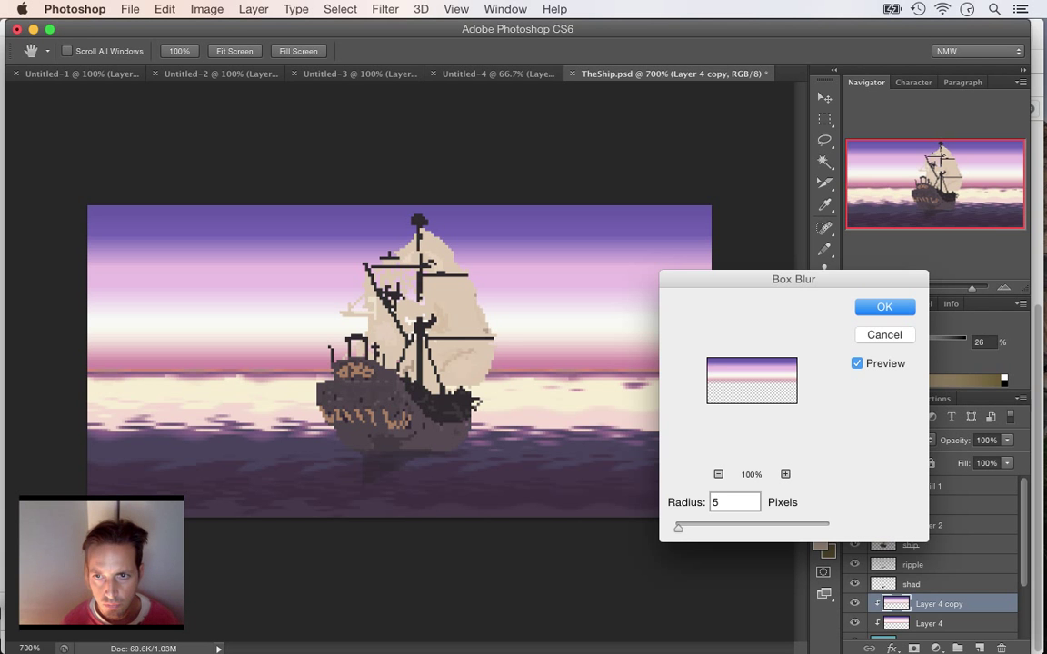
key("Escape")
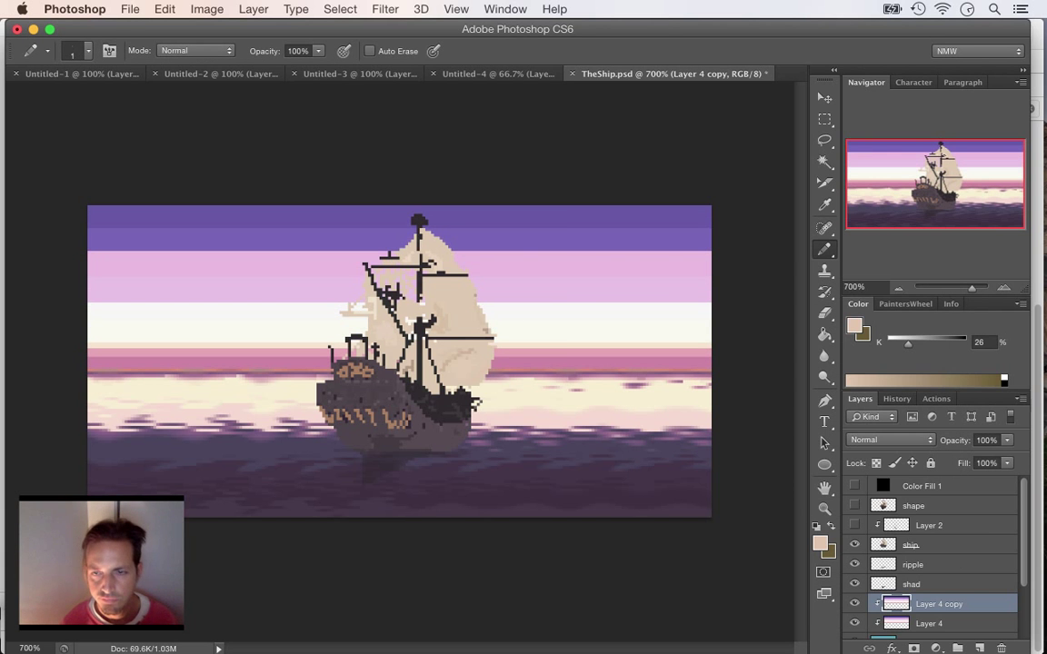
- Apply a Gaussian Blur with a 6.0 pixel radius to Layer 4 copy
left_click(340, 9)
mouse_move(400, 199)
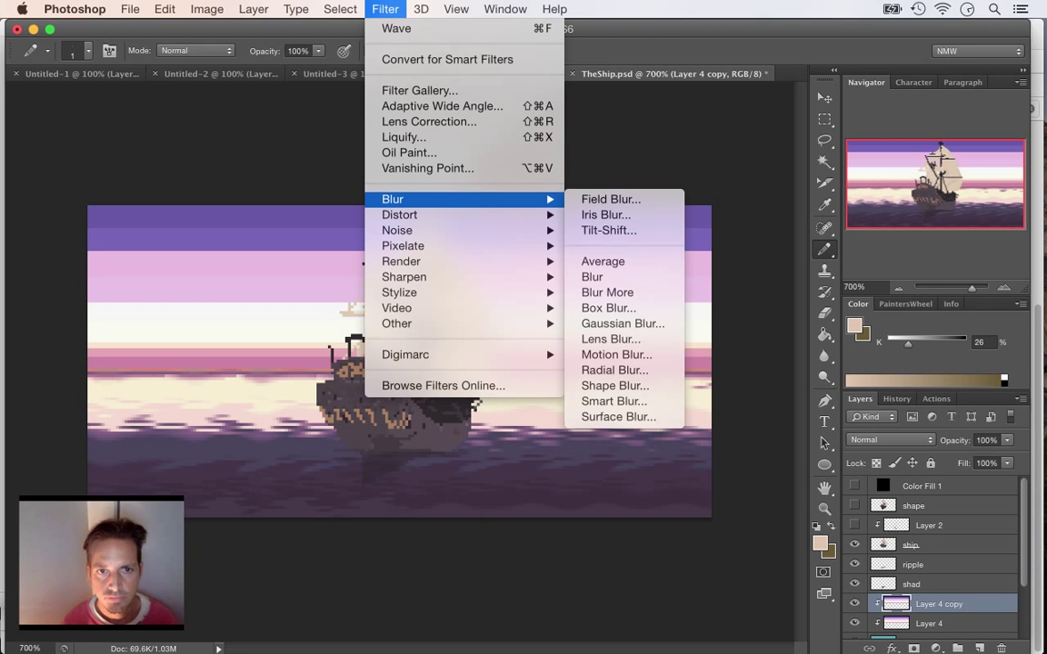
left_click(610, 303)
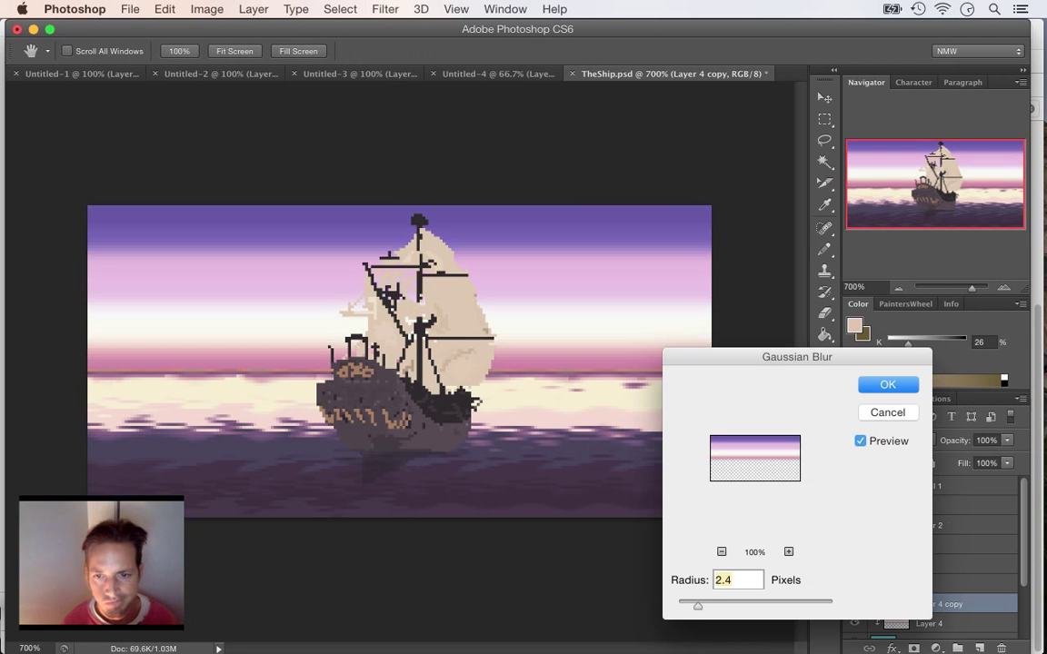
left_click_drag(698, 606, 724, 605)
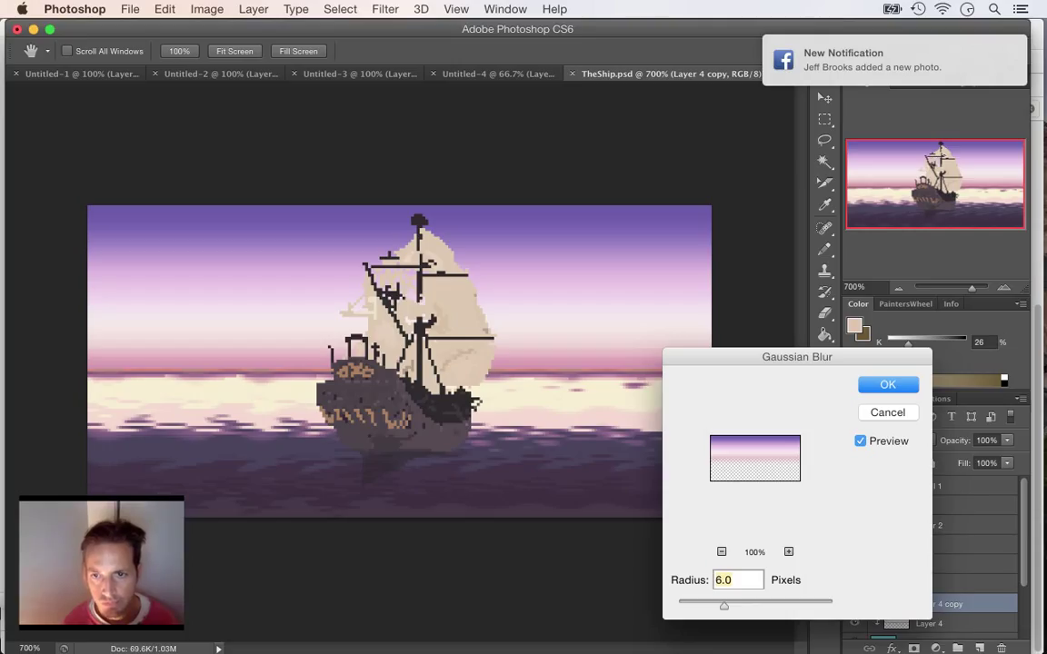
key("Return")
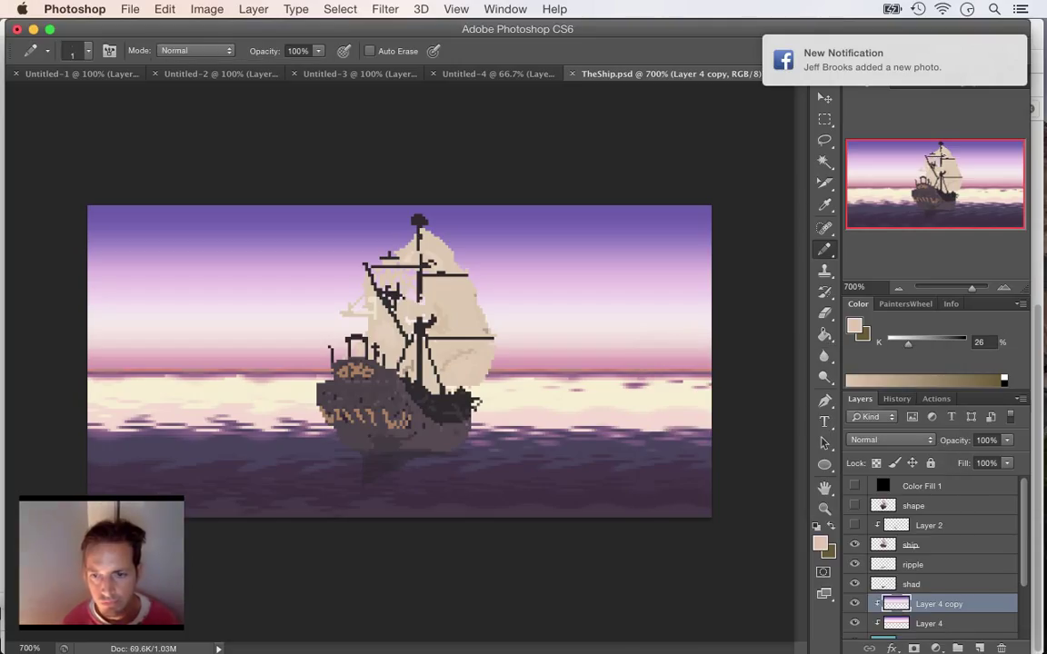
- Set the opacity of Layer 4 copy to 57% and hide the layer
left_click(1006, 440)
left_click_drag(1008, 456, 975, 456)
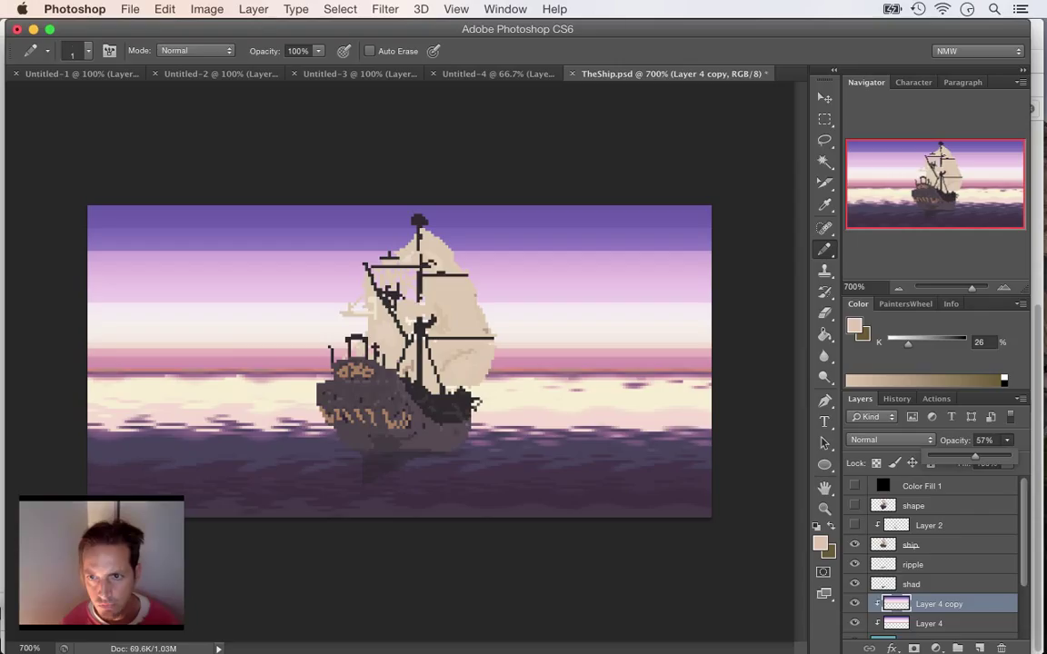
key("Return")
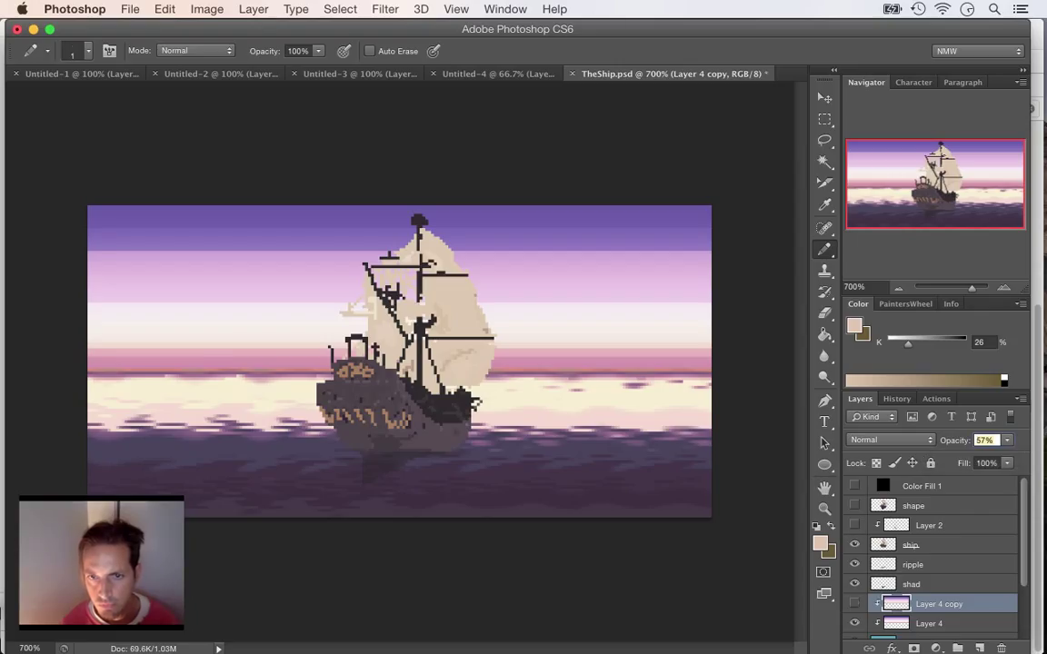
left_click(854, 603)
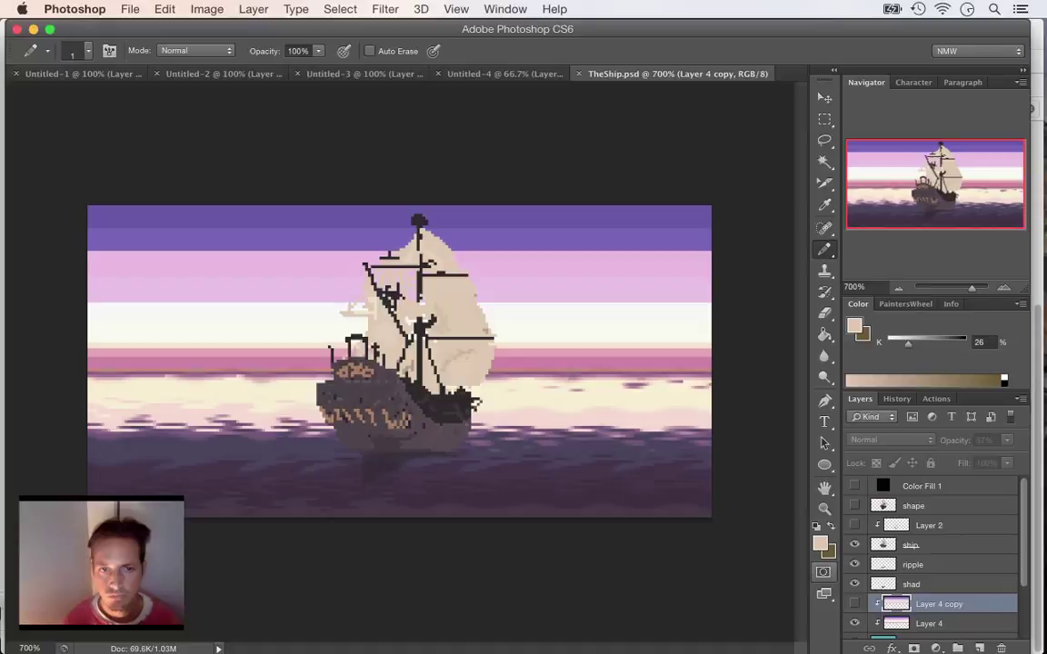
- Duplicate Layer 4, keeping the name Layer 4 copy 2
right_click(896, 623)
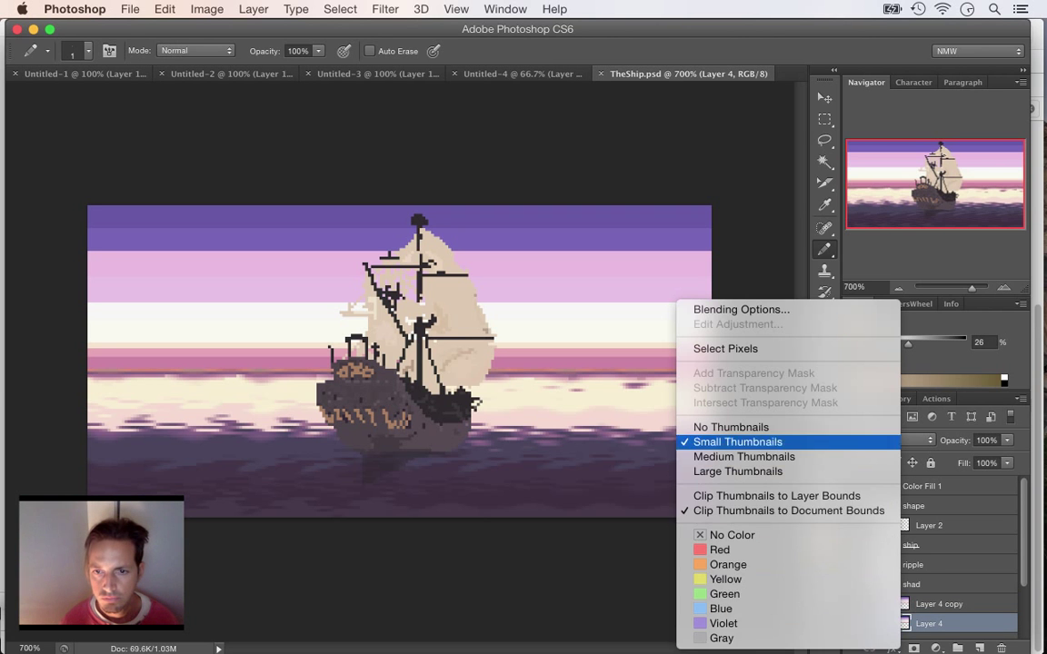
left_click(989, 623)
right_click(989, 624)
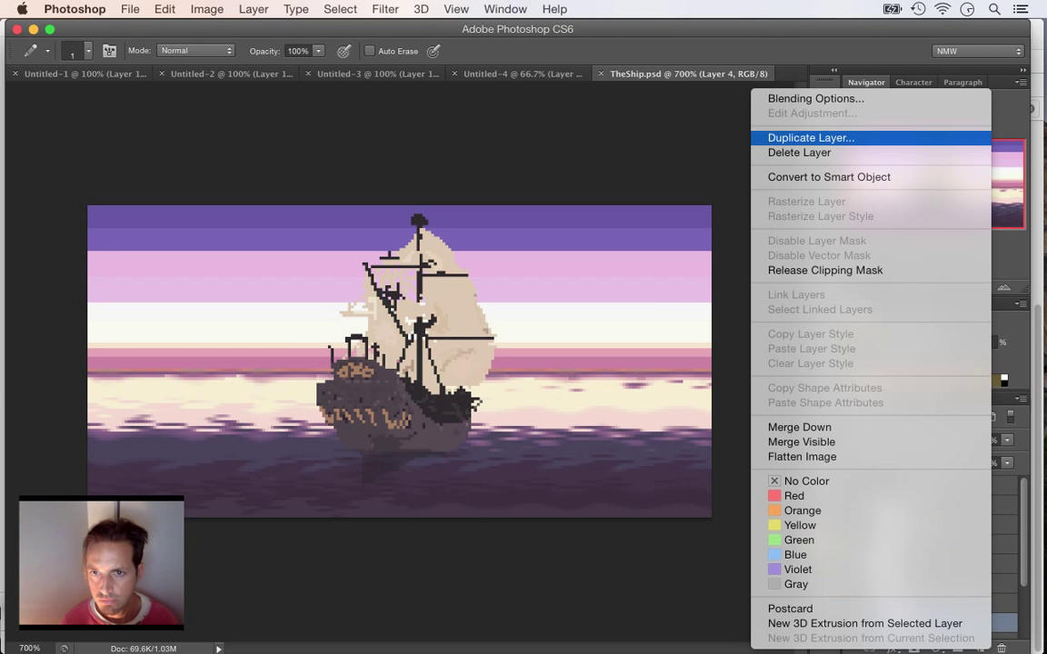
left_click(810, 138)
key("Return")
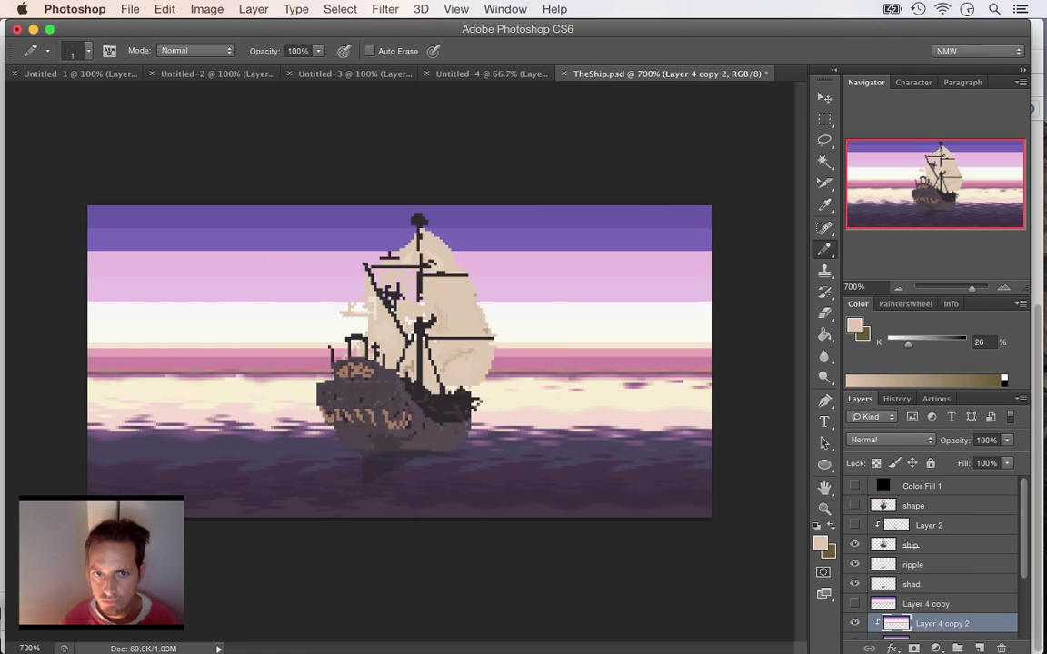
- Try the Wave distortion on Layer 4 copy 2 with a 43 to 60 wavelength, and undo it
left_click(385, 9)
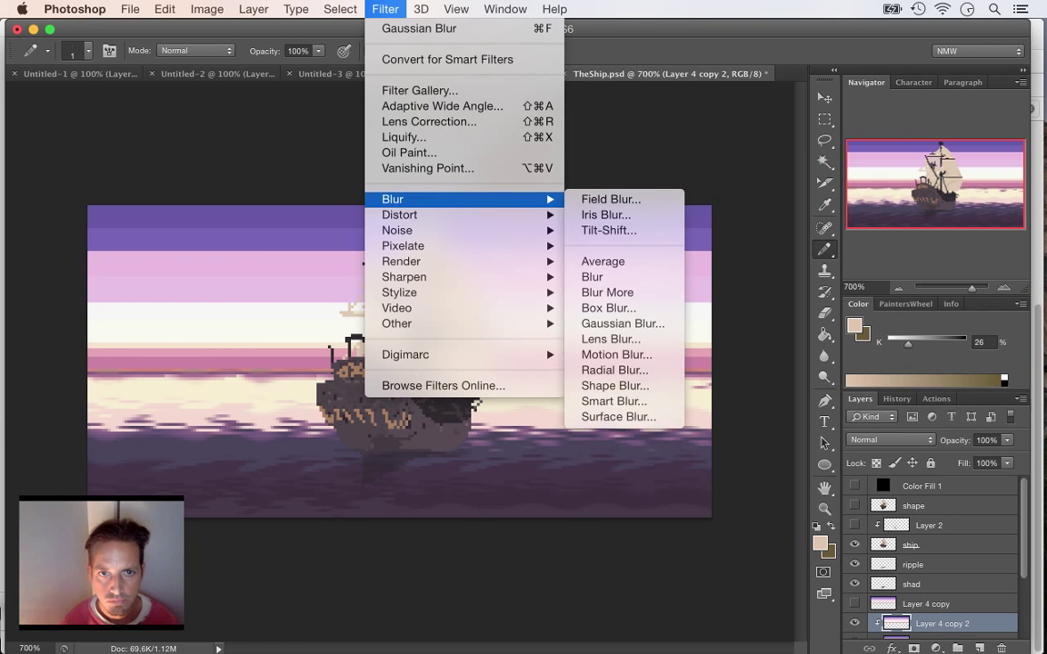
mouse_move(392, 199)
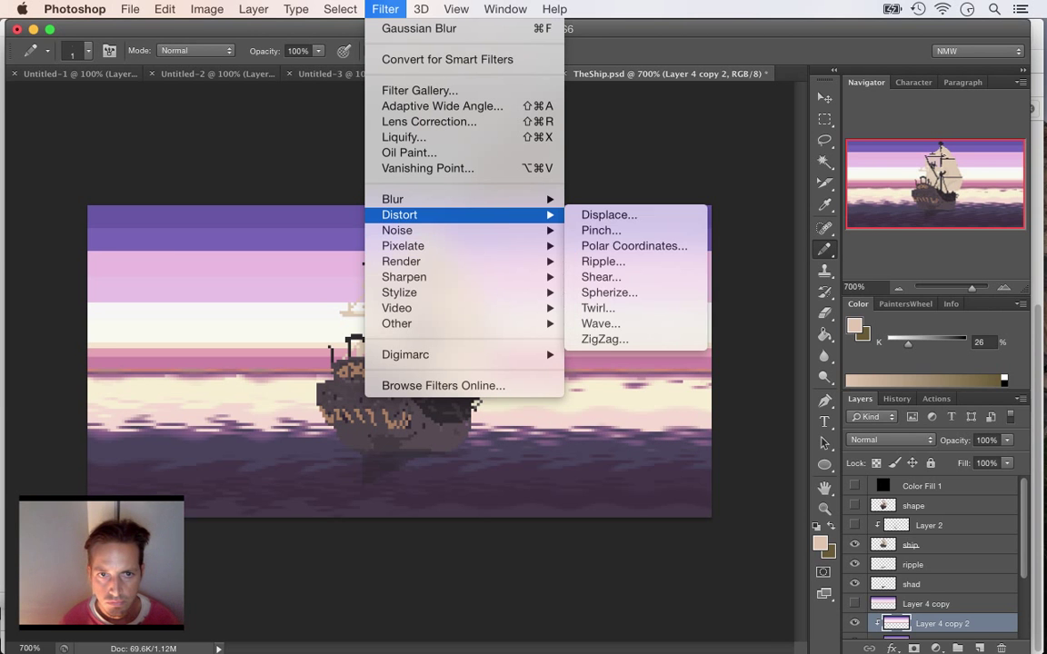
left_click(600, 324)
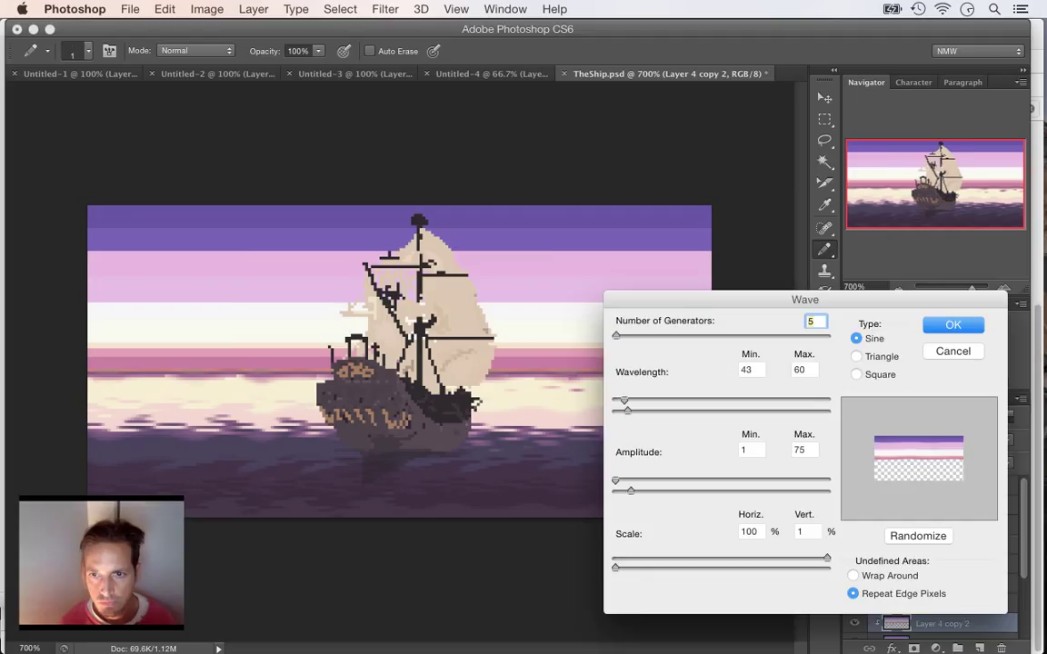
key("Return")
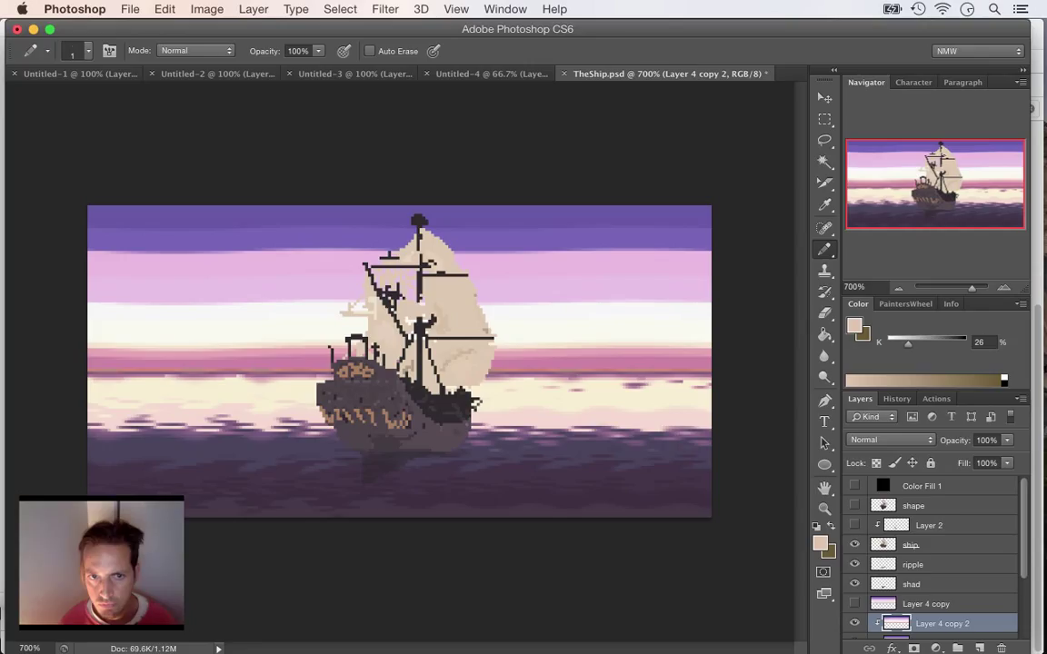
key("super+z")
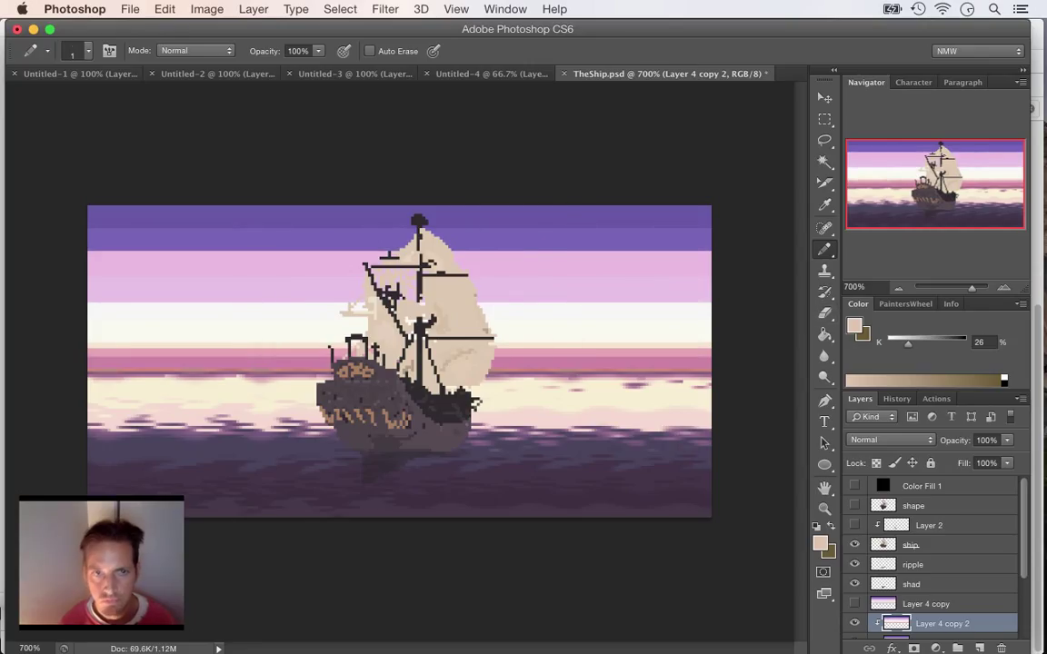
- Apply the Wave distortion to Layer 4 copy 2 with the maximum wavelength set to 194
left_click(386, 9)
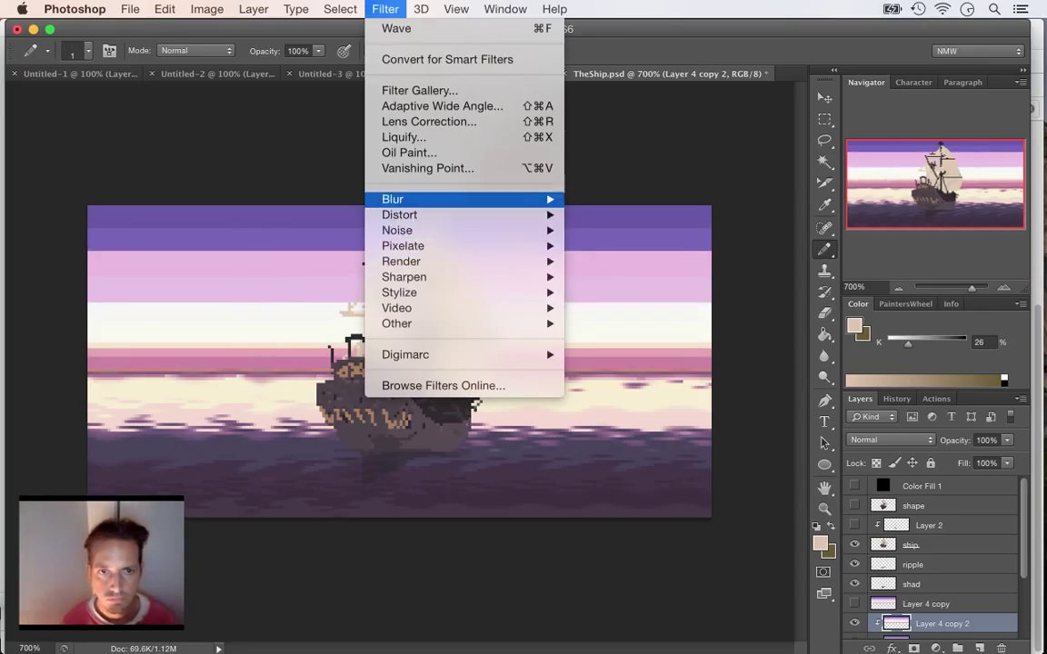
mouse_move(418, 214)
left_click(600, 324)
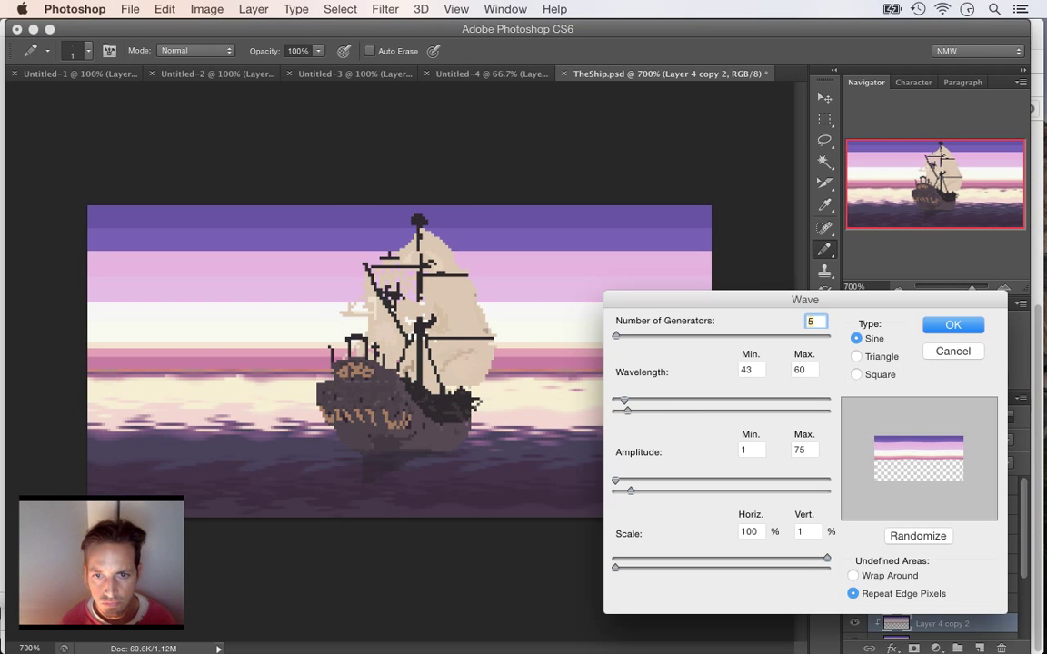
left_click_drag(627, 411, 656, 411)
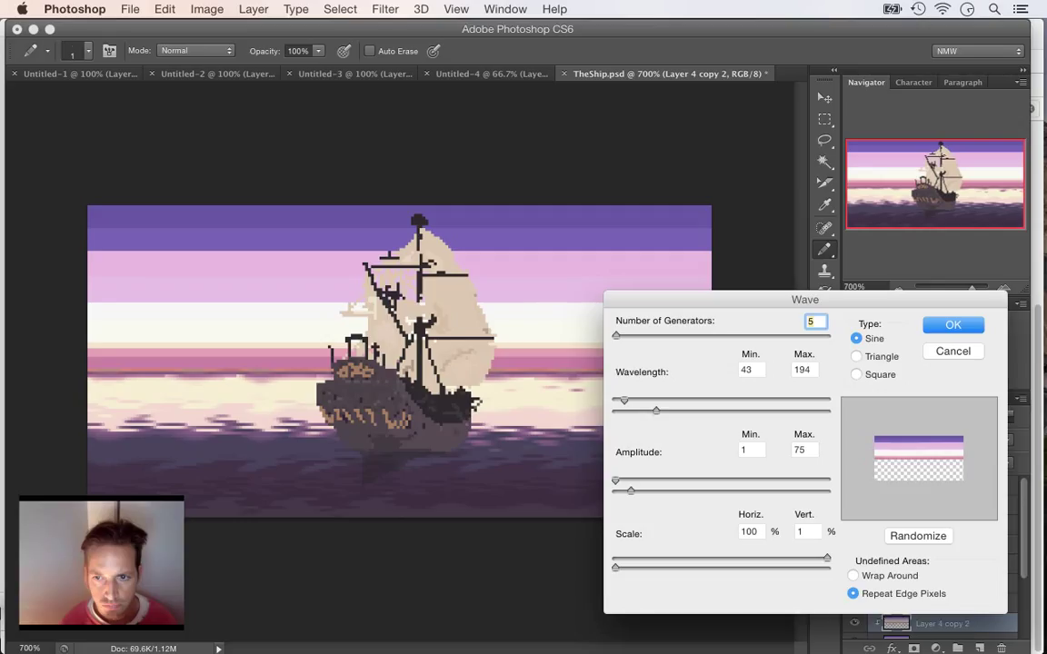
key("Return")
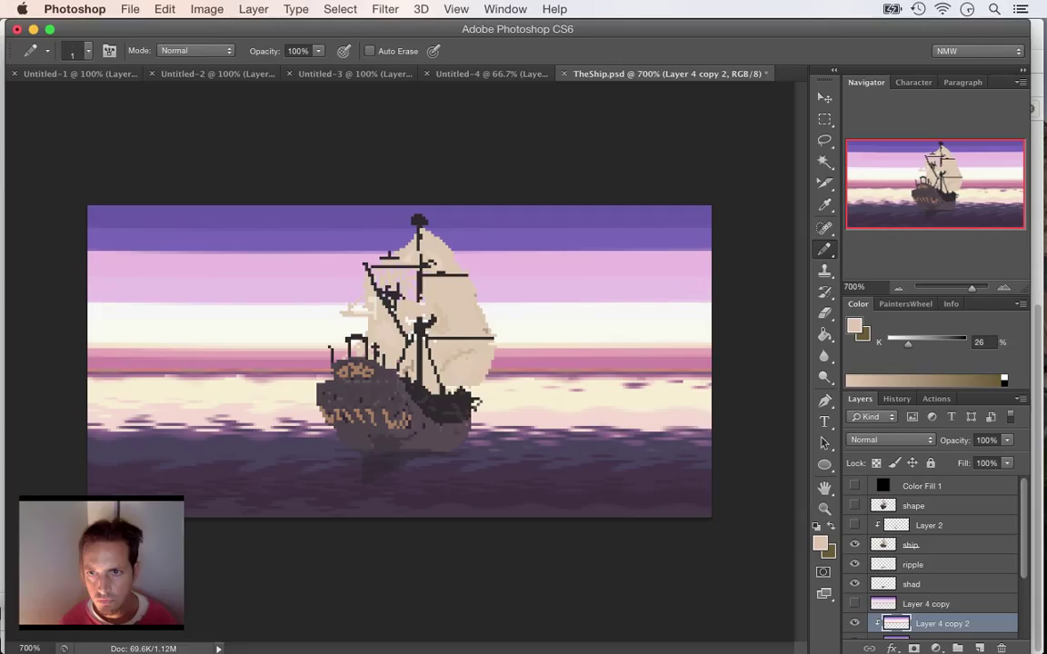
- Add a new layer above Layer 4 copy 2 and set the foreground colour to white (ffffff)
key("super+alt+shift+n")
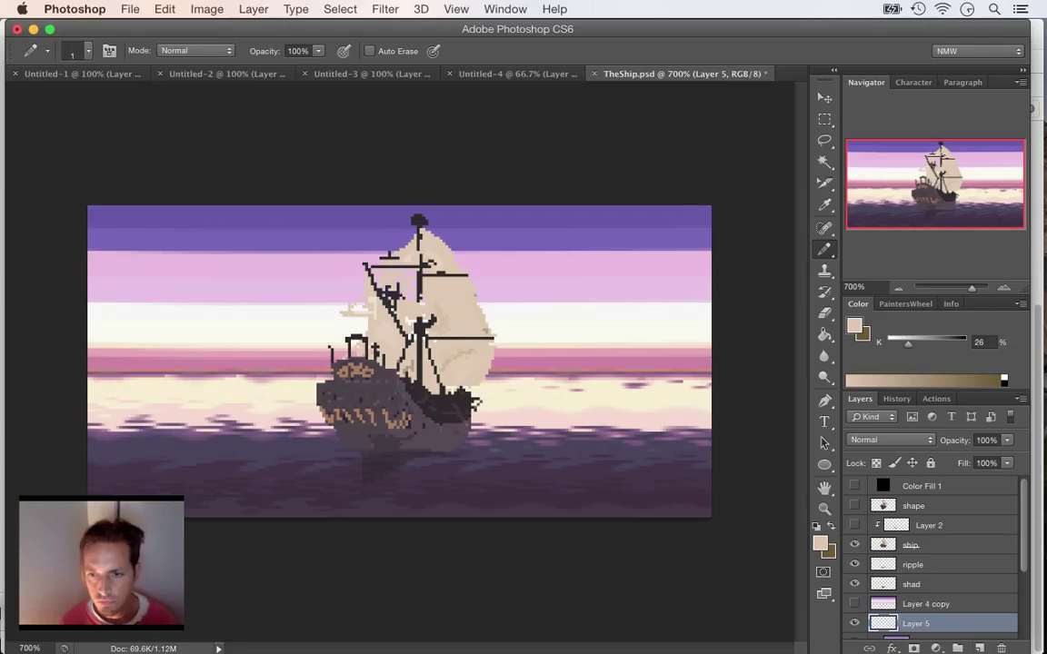
scroll(936, 565, "down", 2)
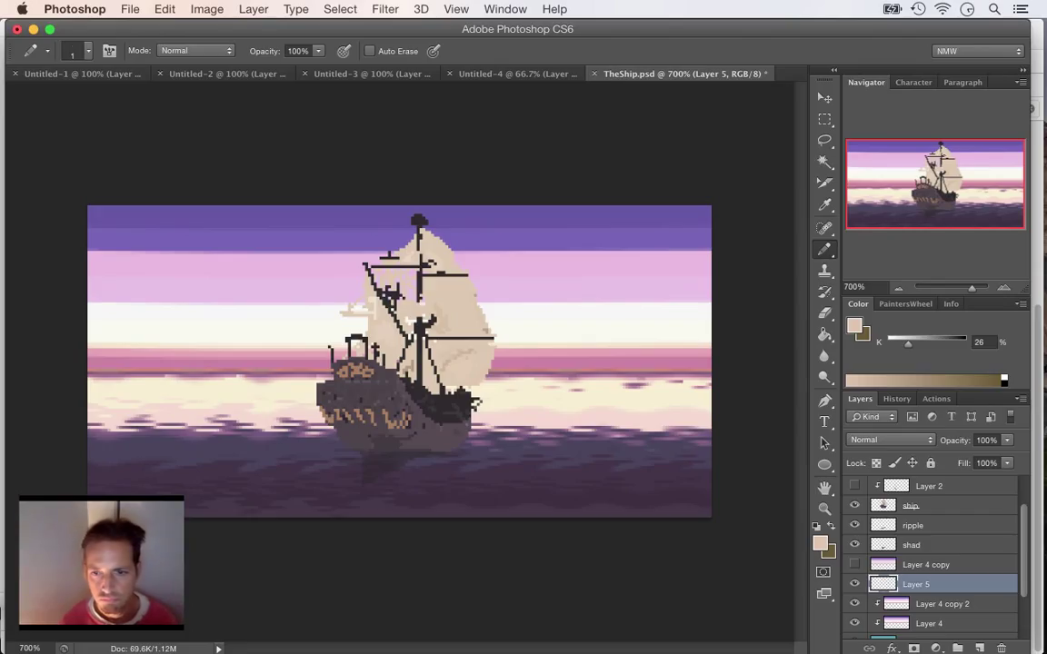
left_click(820, 544)
left_click(813, 506)
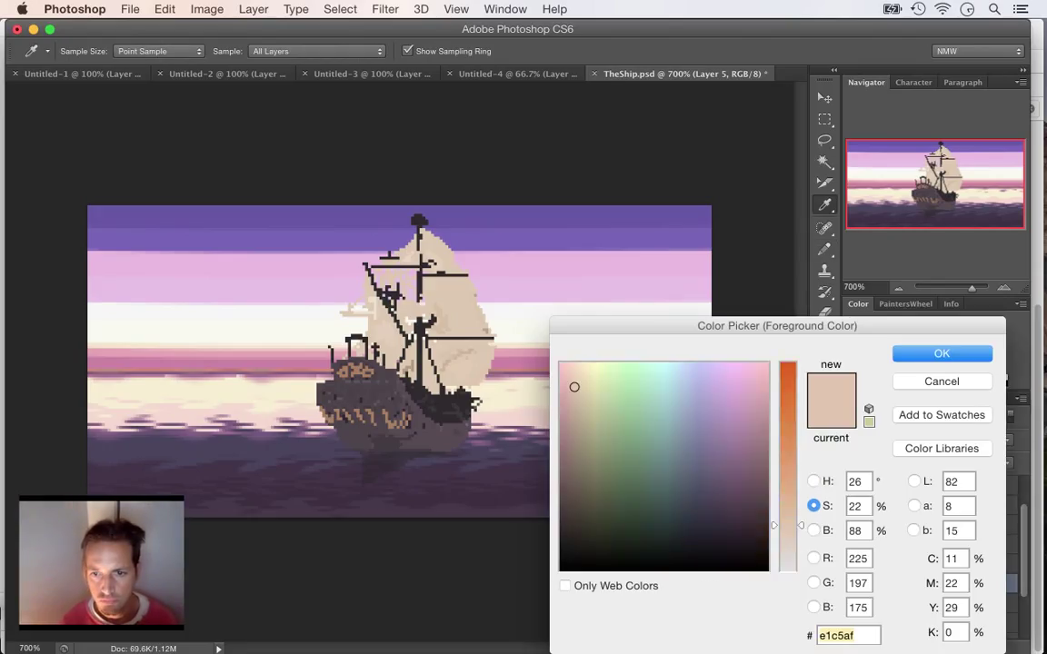
left_click_drag(788, 528, 788, 571)
left_click(813, 530)
left_click(788, 464)
type("ffffff")
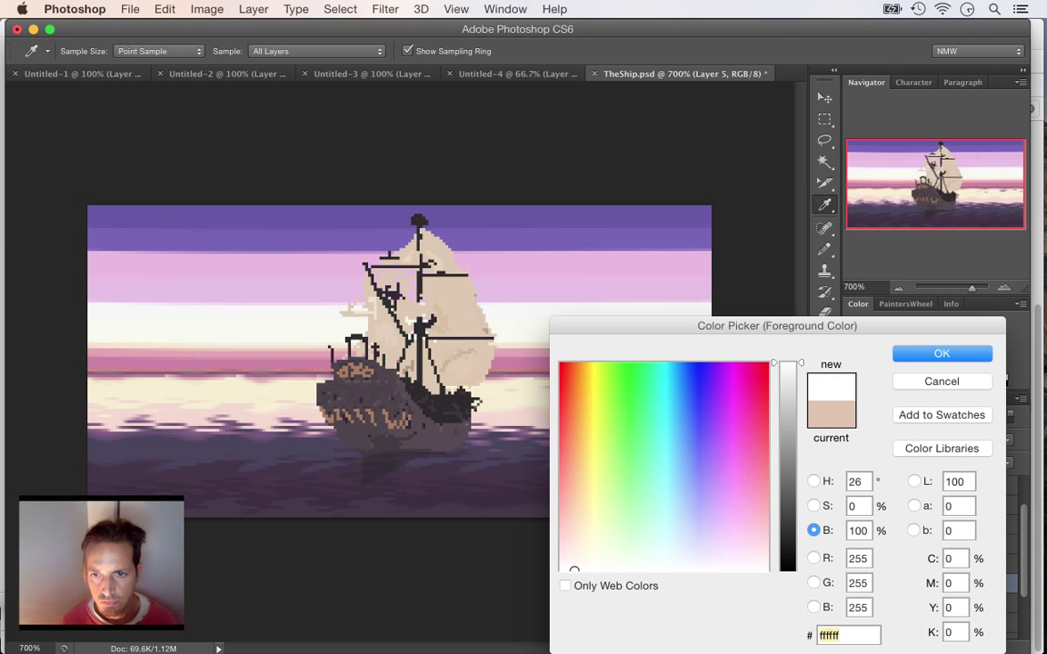
key("Return")
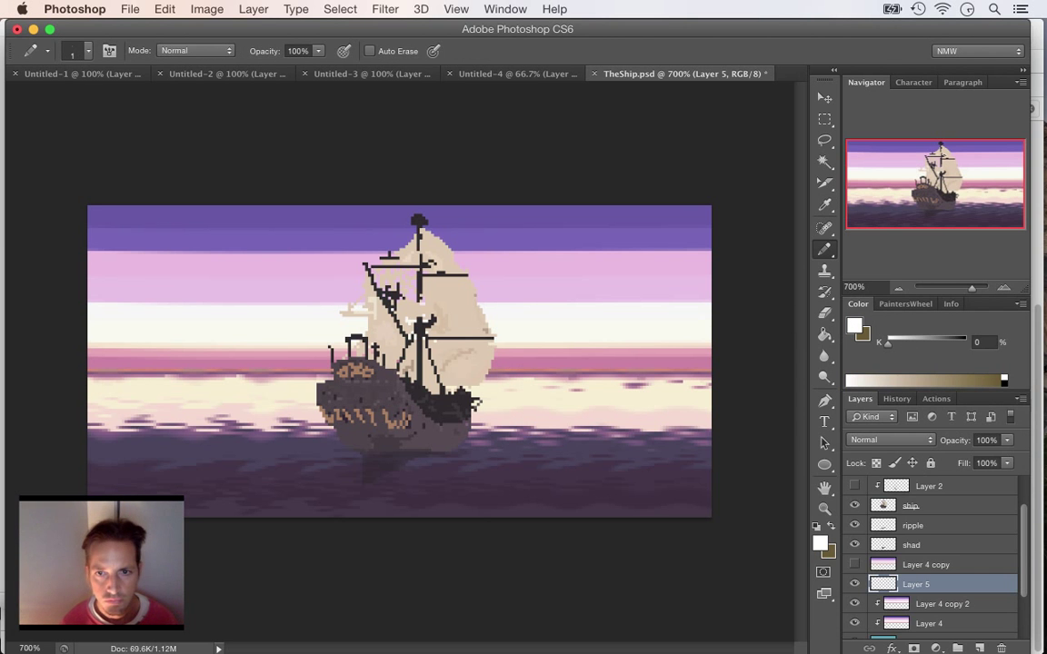
- Switch to the Brush tool and pick the 45 px textured, cloud-like tip
left_click(824, 250)
left_click(892, 244)
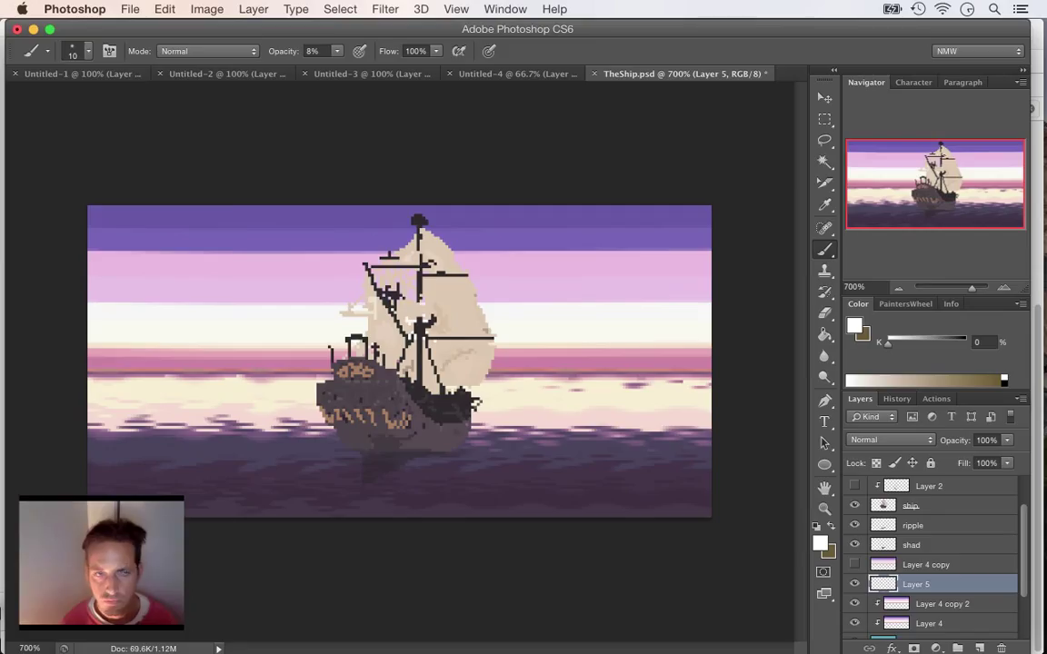
left_click(88, 51)
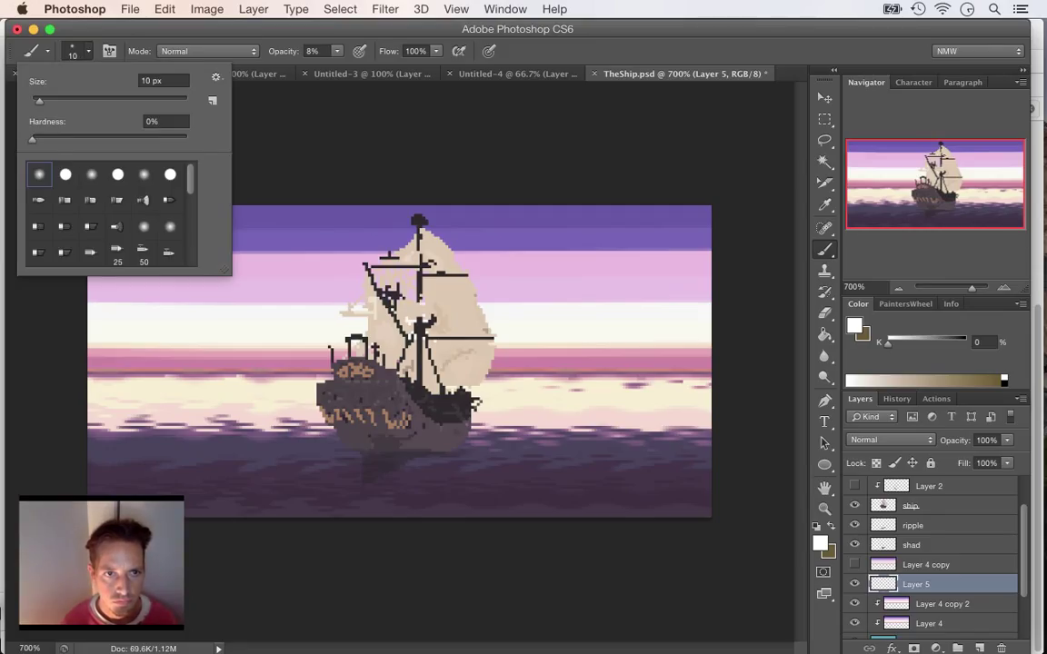
scroll(109, 213, "down", 10)
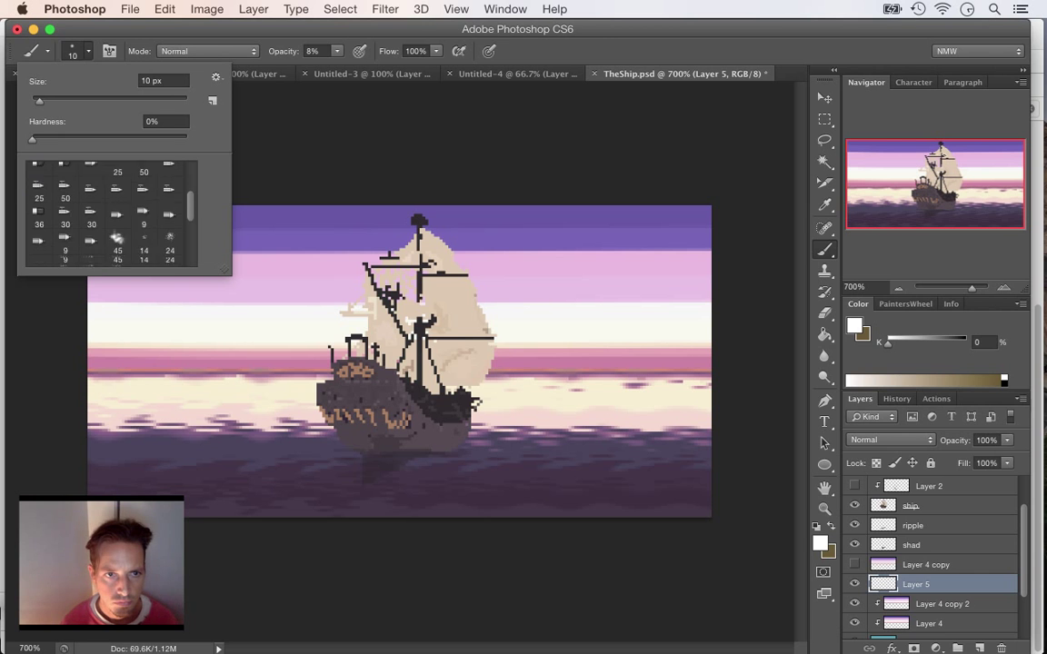
scroll(109, 214, "down", 2)
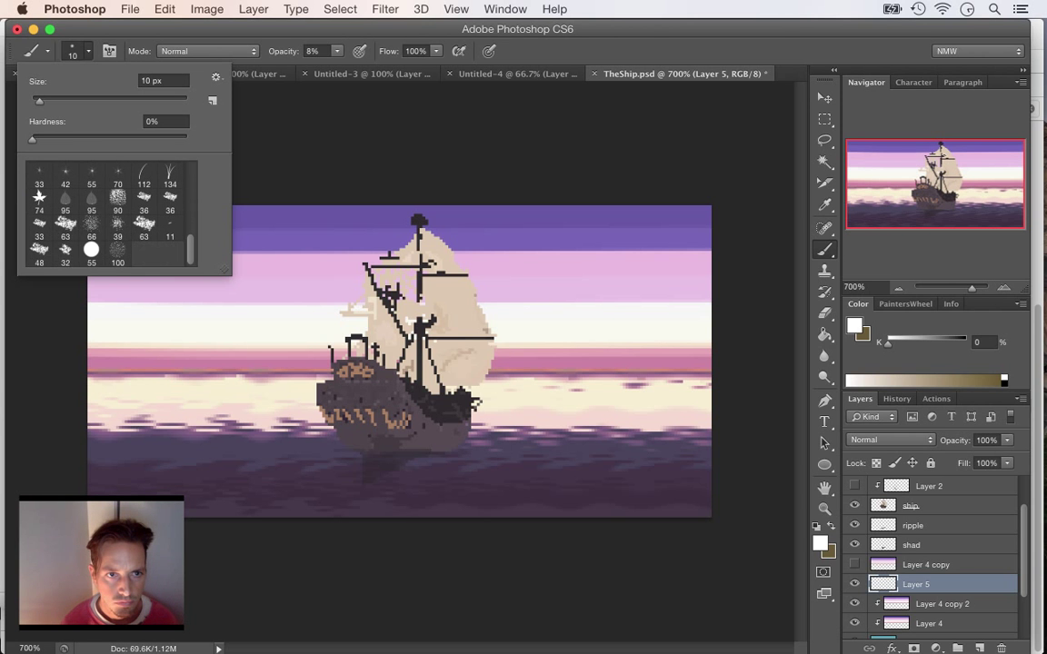
scroll(109, 214, "up", 4)
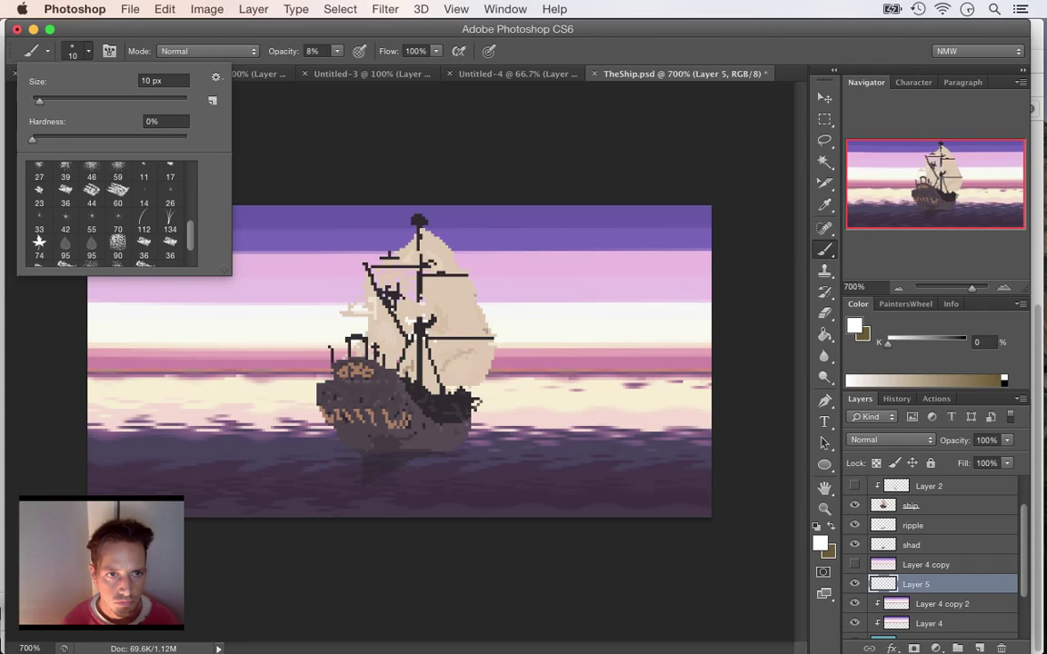
scroll(109, 213, "up", 5)
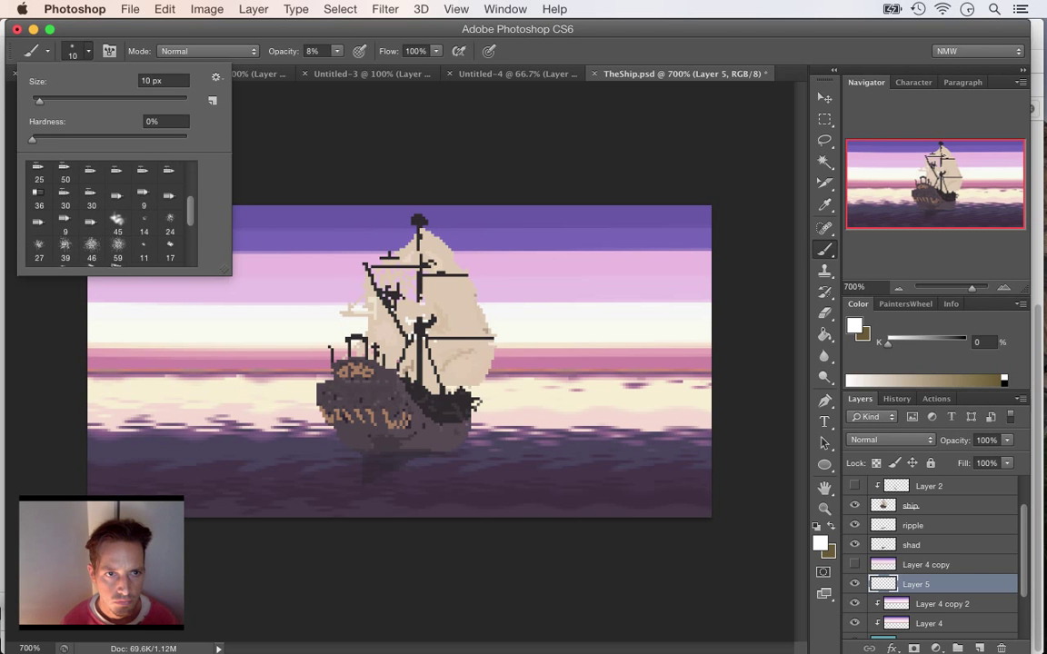
scroll(109, 213, "up", 5)
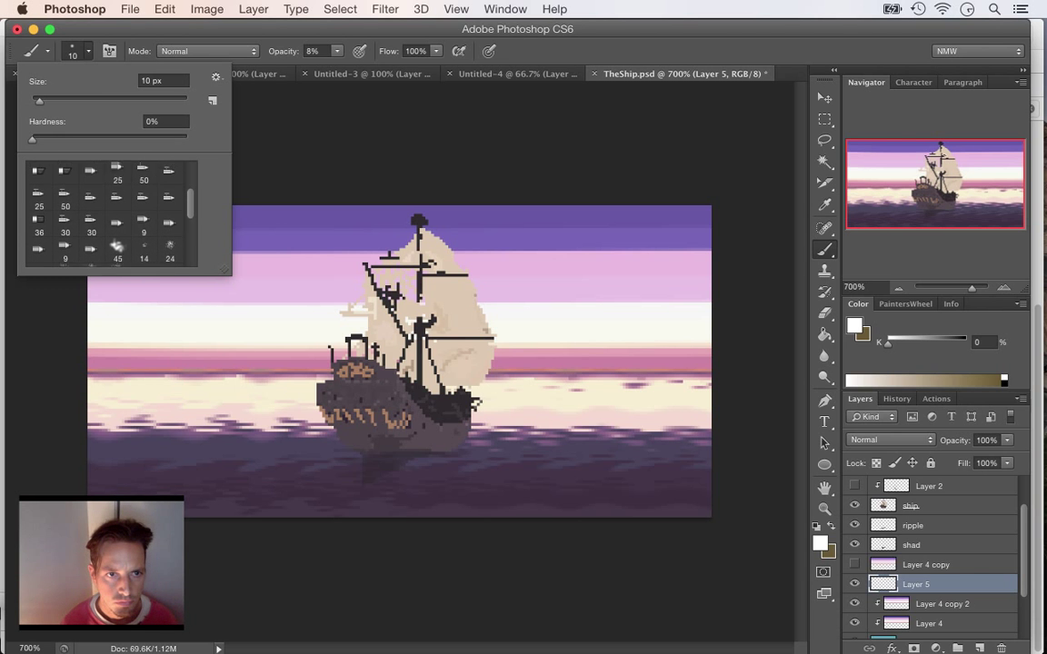
scroll(109, 214, "down", 3)
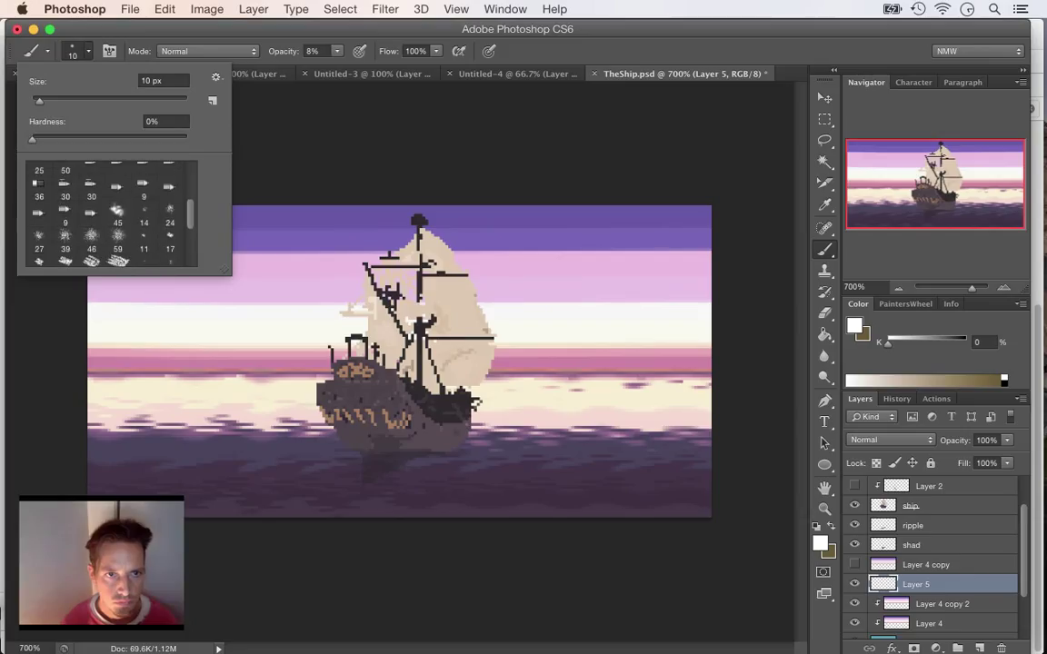
left_click(118, 211)
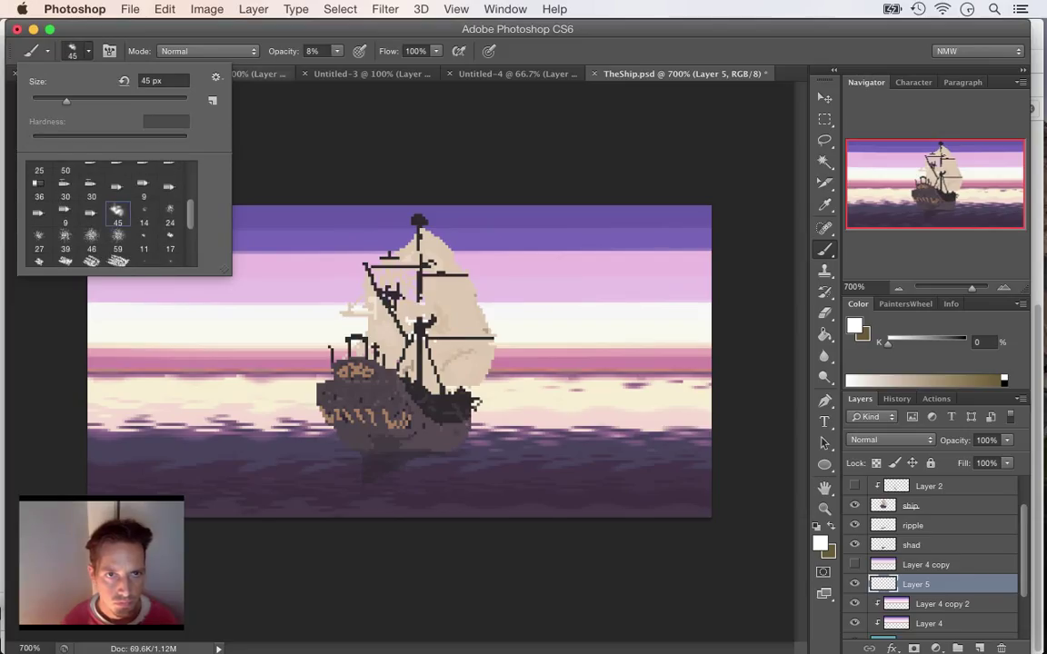
key("Return")
- Reduce the brush size to 20 px and paint a faint smudge in the pale sky band beside the ship
key("bracketleft")
key("bracketleft")
key("bracketleft")
key("bracketleft")
key("bracketleft")
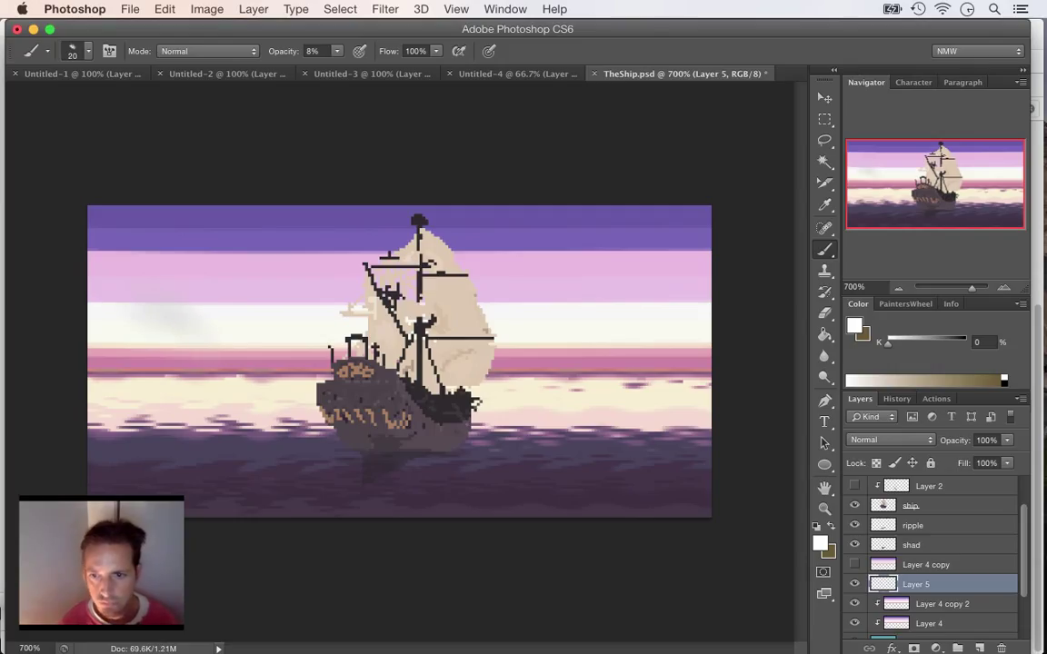
- Move Layer 5 above Layer 2, released from the clipping mask, and switch to the Pencil tool
left_click_drag(917, 584, 919, 496)
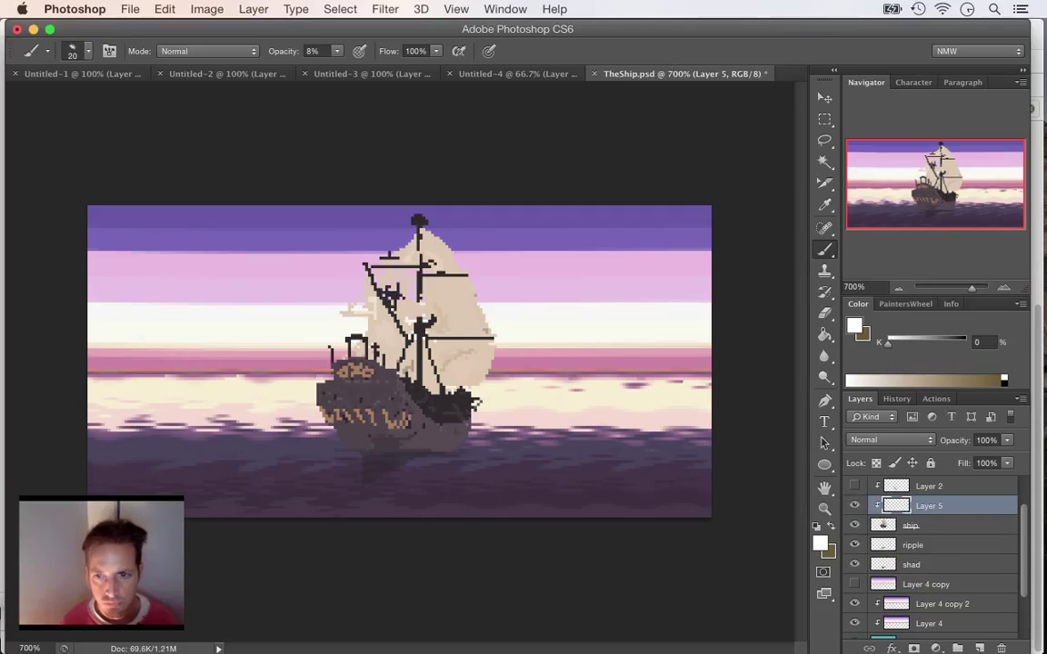
key("super+alt+g")
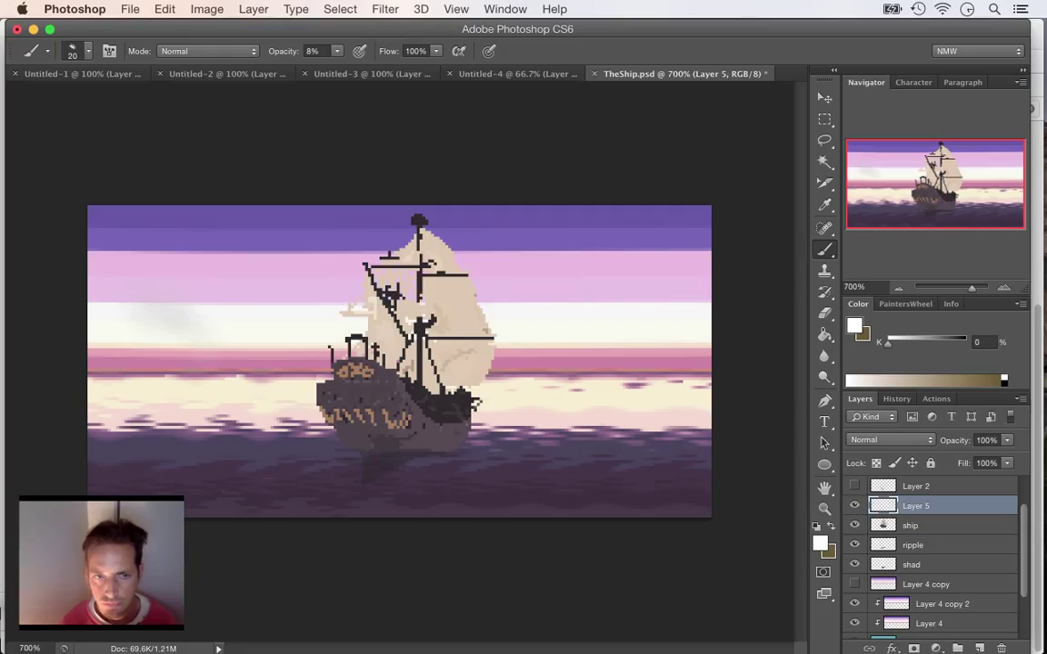
key("super+z")
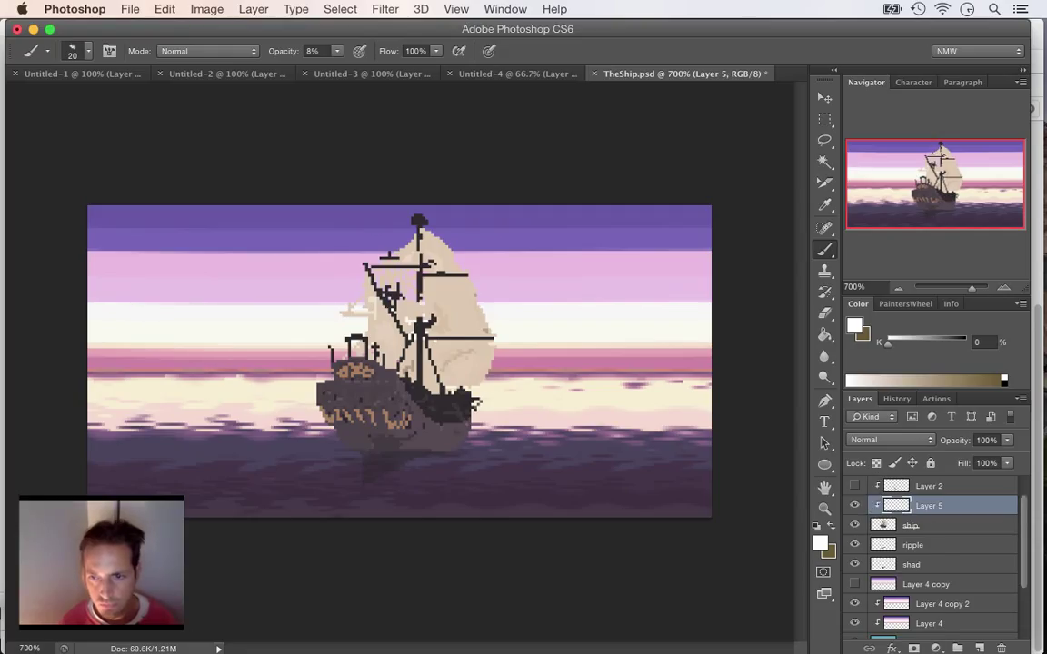
key("super+bracketright")
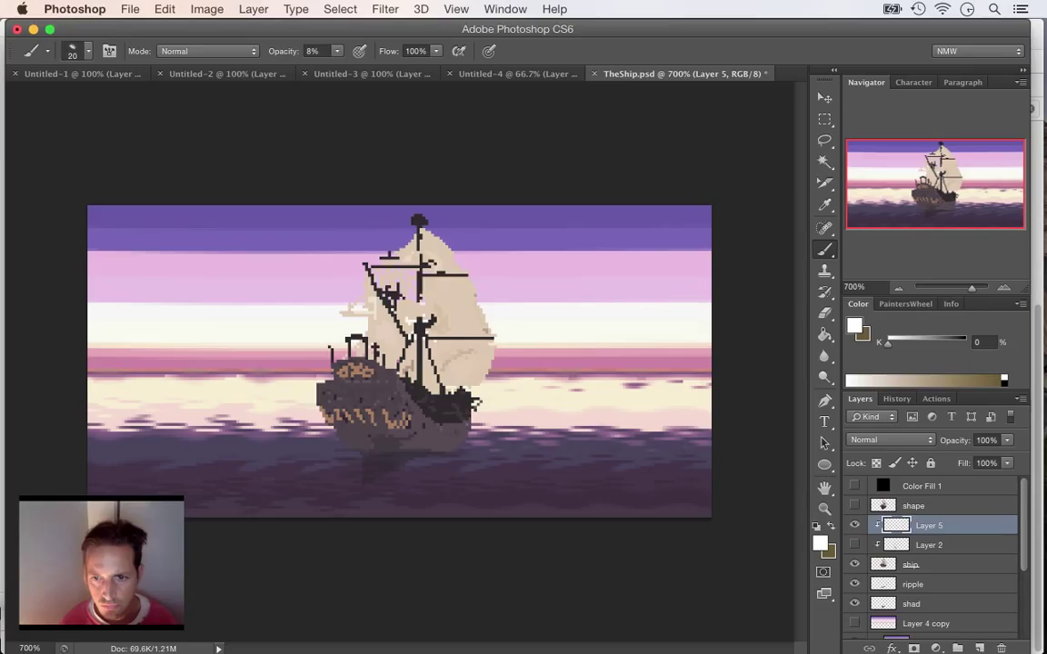
key("super+alt+g")
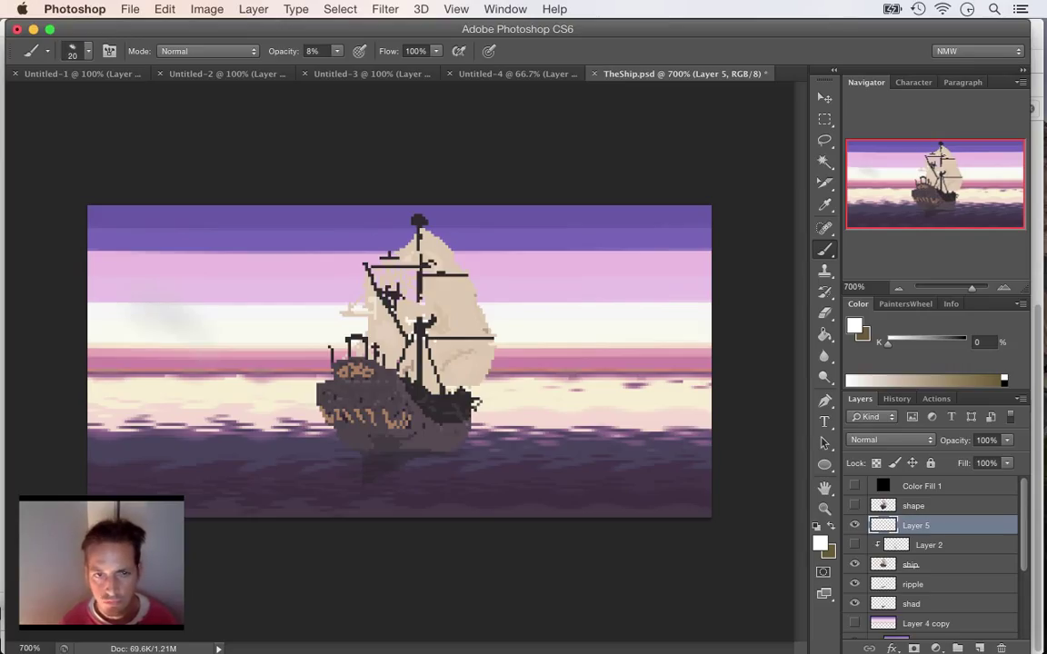
key("shift+b")
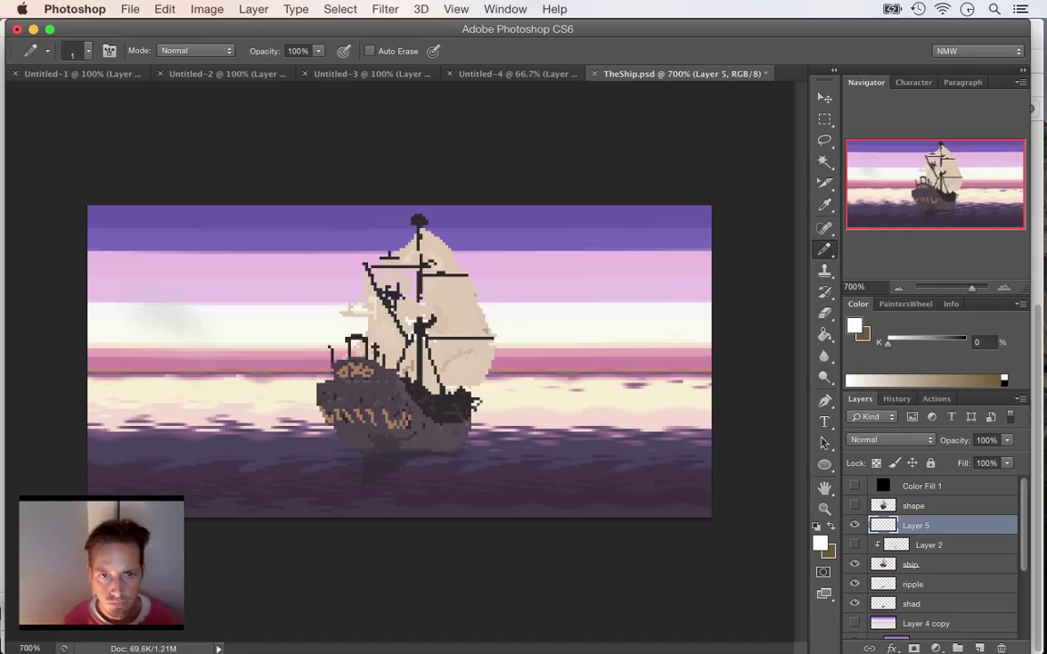
- Try a white zigzag pencil stroke across the sky beside the ship, undo it, and release Layer 5 from the clipping mask again
mouse_move(380, 308)
left_mouse_down()
mouse_move(366, 335)
mouse_move(321, 304)
mouse_move(170, 319)
left_mouse_up()
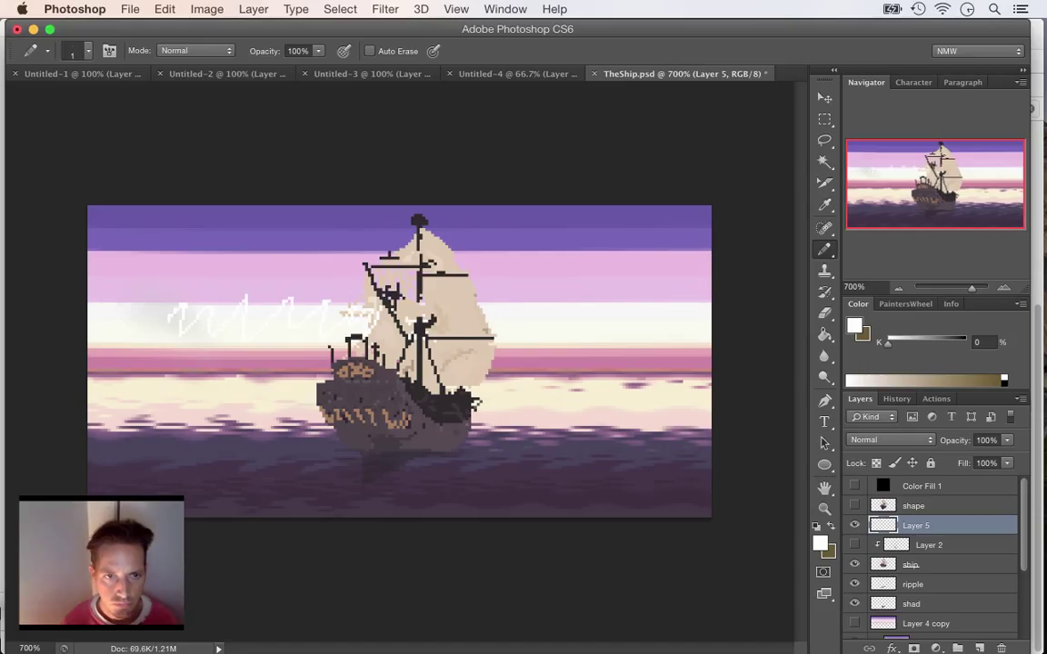
key("super+alt+z")
key("super+alt+z")
key("super+alt+z")
key("super+alt+z")
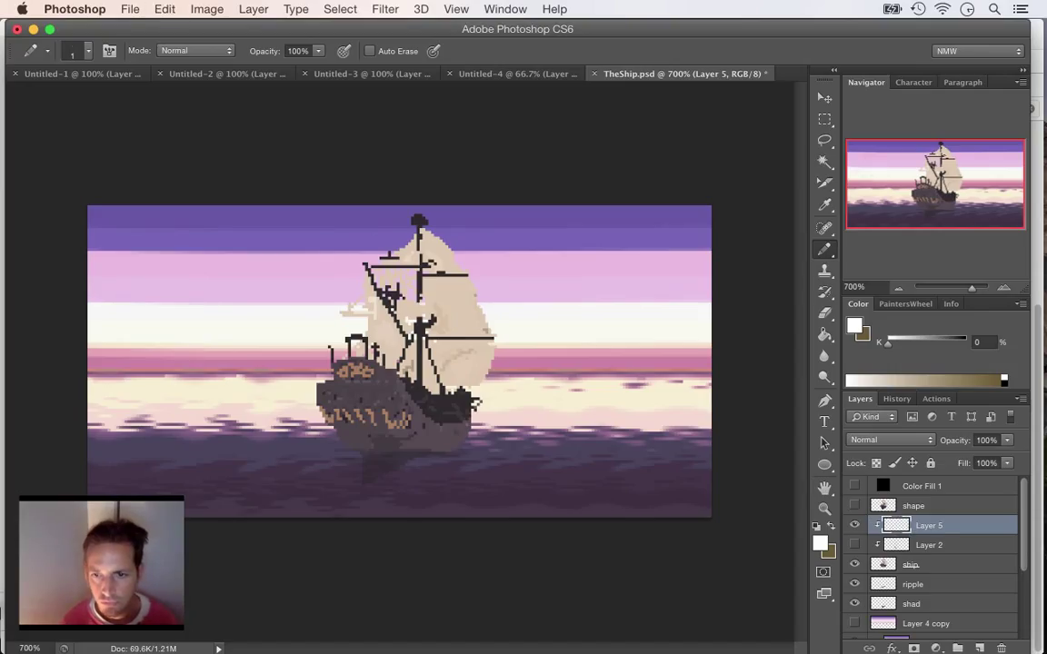
key("super+alt+g")
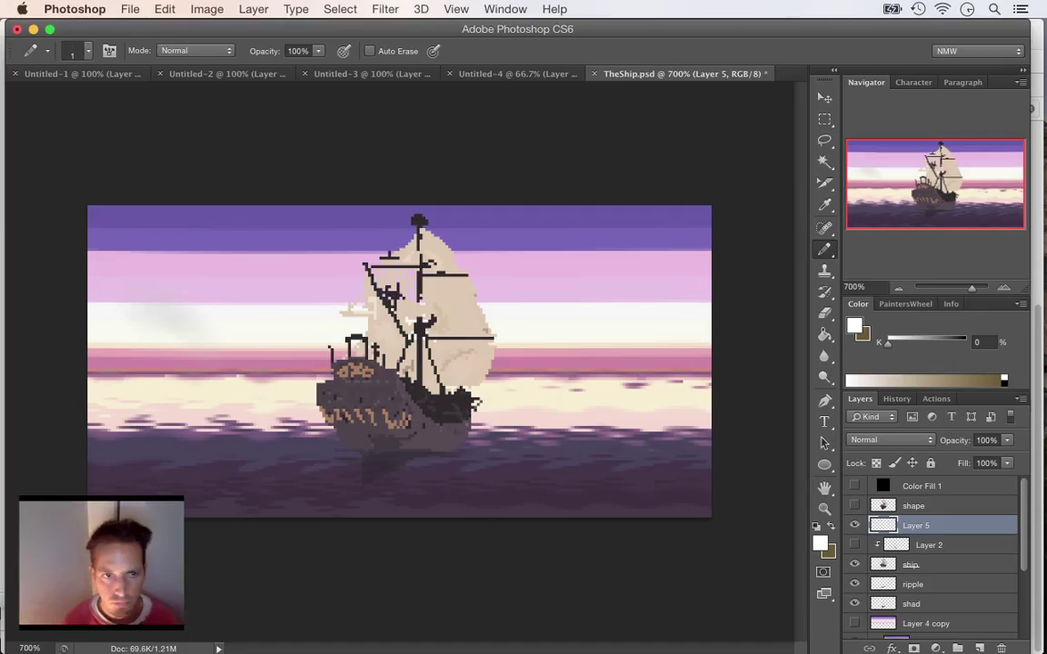
- Draw jagged white cloud edges on Layer 5 with the pencil, just above the pink horizon band on both sides of the ship
mouse_move(181, 349)
left_mouse_down()
mouse_move(216, 355)
mouse_move(144, 346)
mouse_move(256, 351)
left_mouse_up()
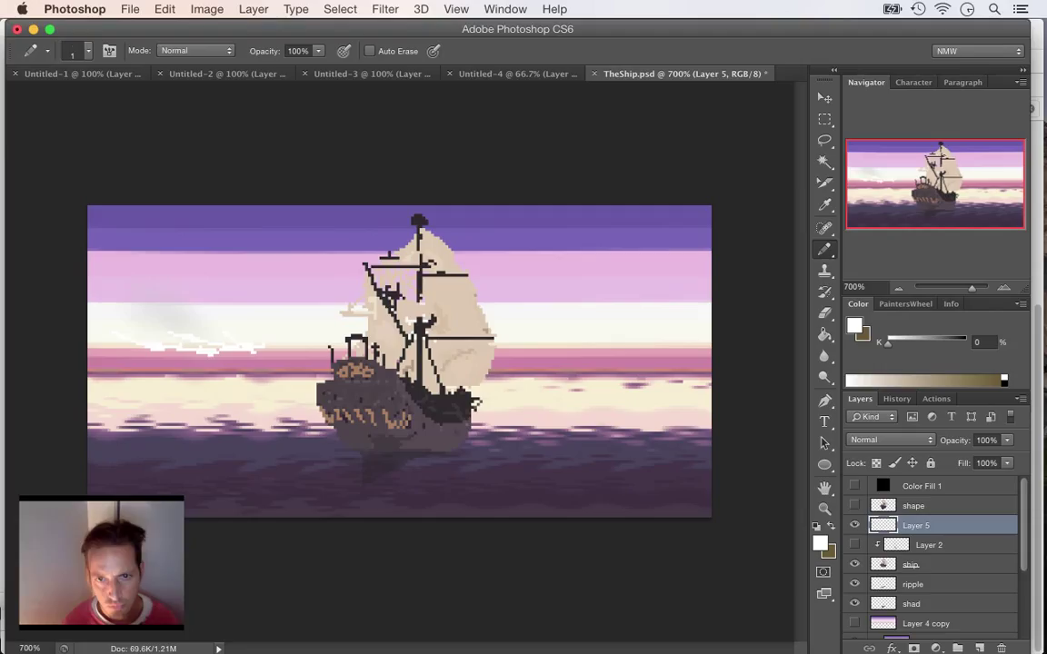
left_click_drag(618, 343, 681, 345)
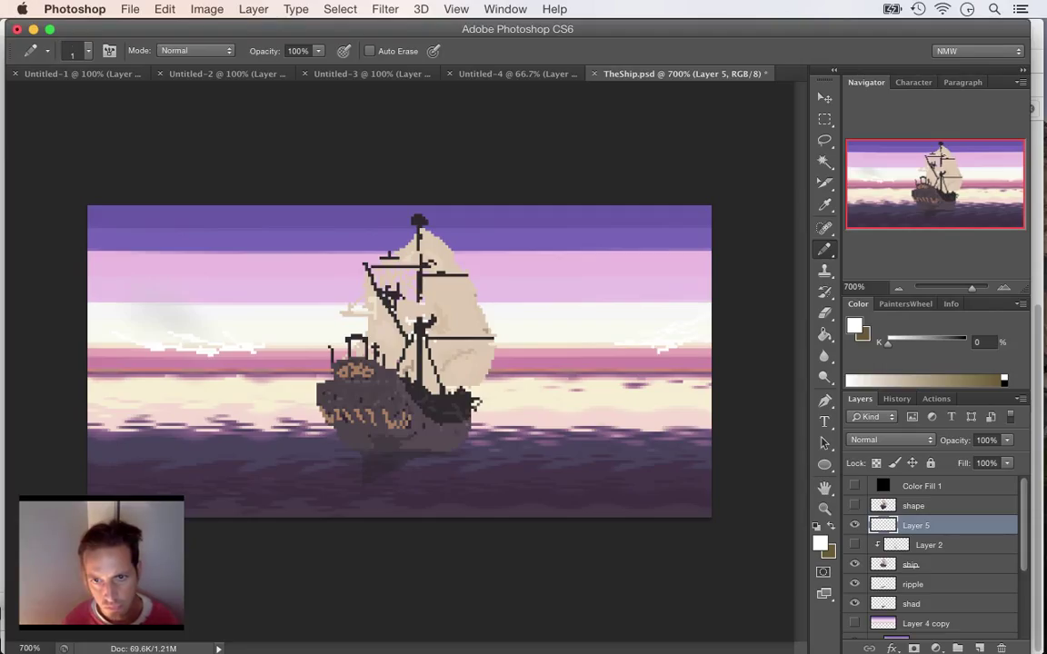
- Draw diagonal white pencil streaks rising through the pink and purple sky to the right of the ship, plus short dashes near the horizon
left_click_drag(668, 303, 709, 265)
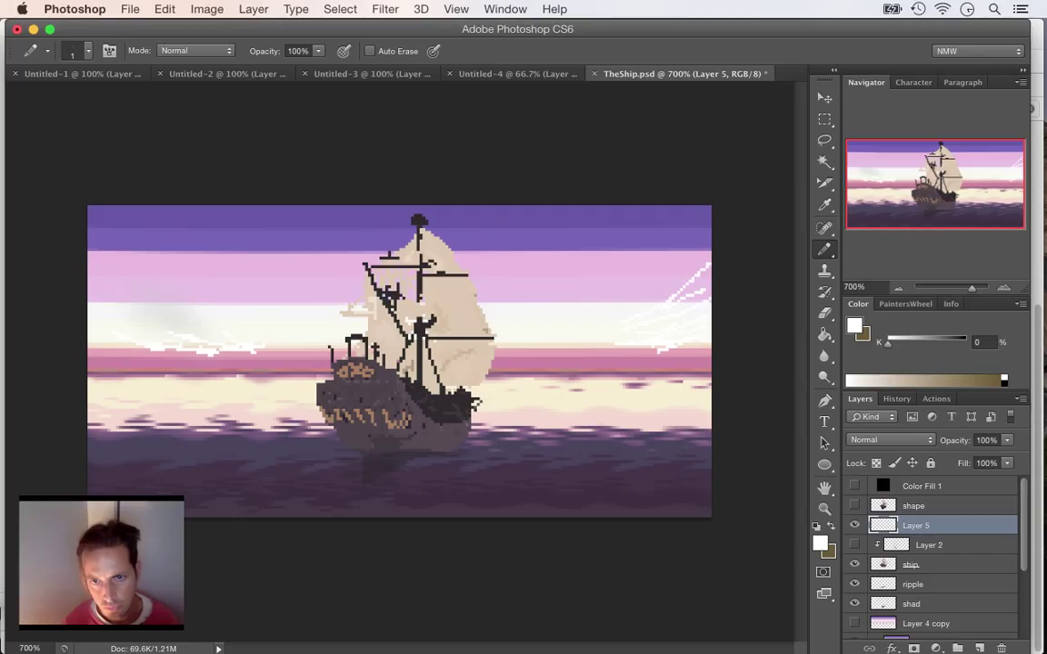
left_click_drag(683, 352, 694, 349)
left_click_drag(612, 349, 641, 353)
mouse_move(557, 347)
left_mouse_down()
mouse_move(599, 351)
mouse_move(573, 347)
left_mouse_up()
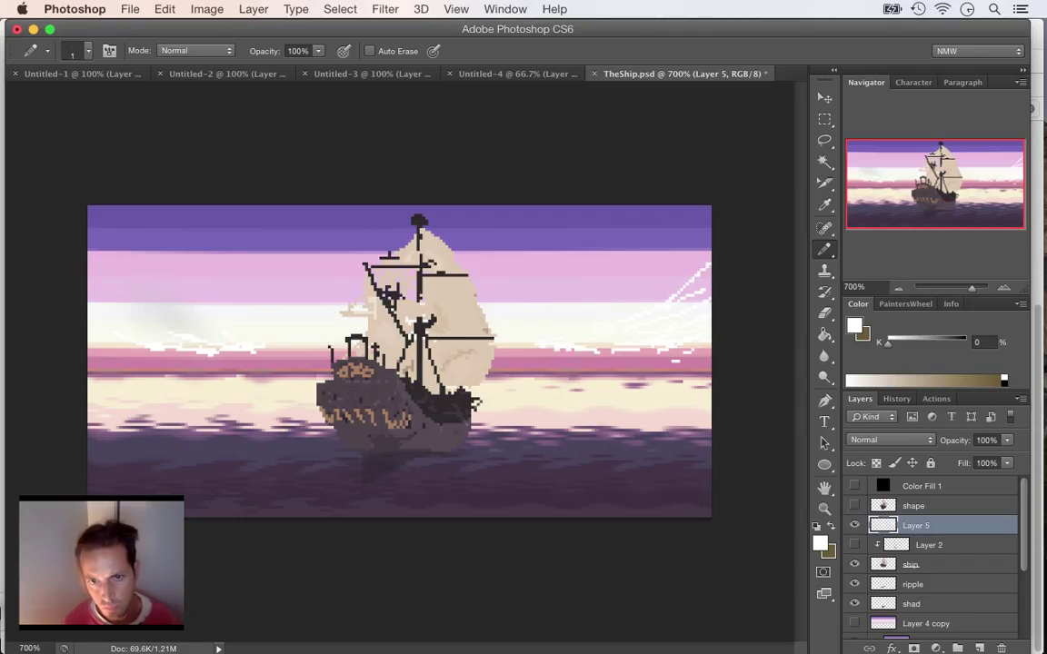
left_click_drag(634, 300, 673, 269)
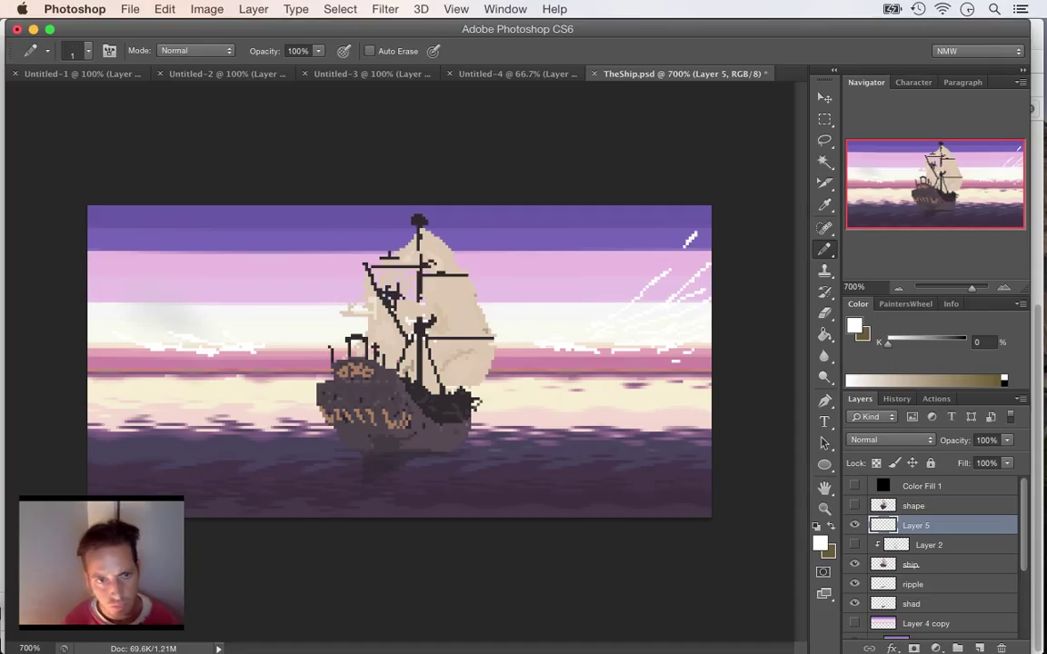
- Add short white cloud streaks in the pale and pink sky bands to the left of the ship and save the file
left_click_drag(168, 320, 111, 306)
left_click_drag(100, 263, 113, 275)
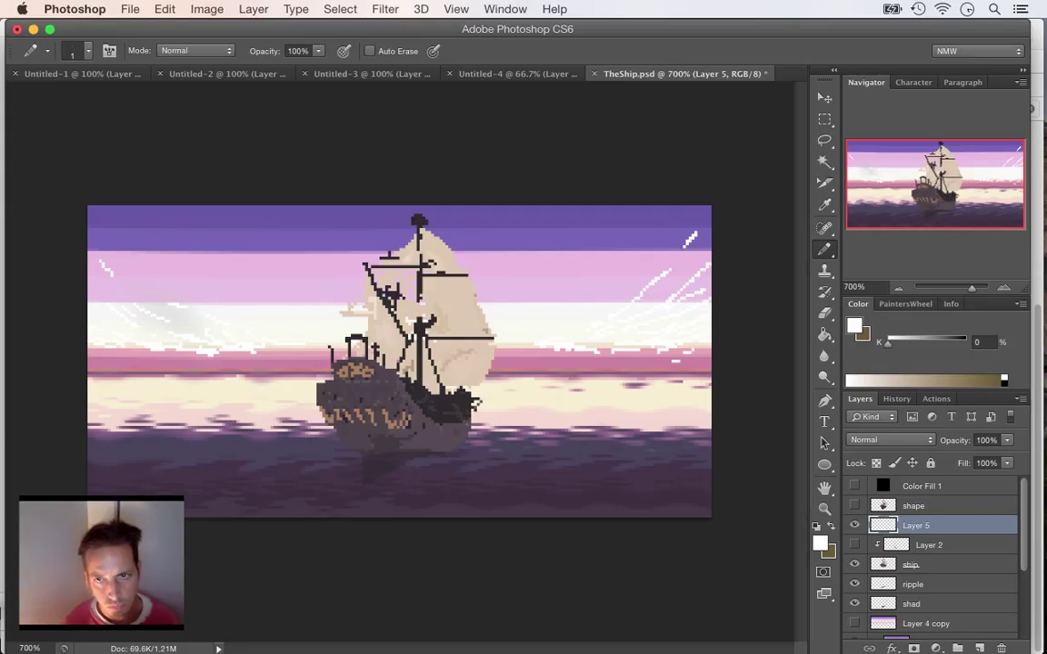
left_click_drag(145, 283, 158, 286)
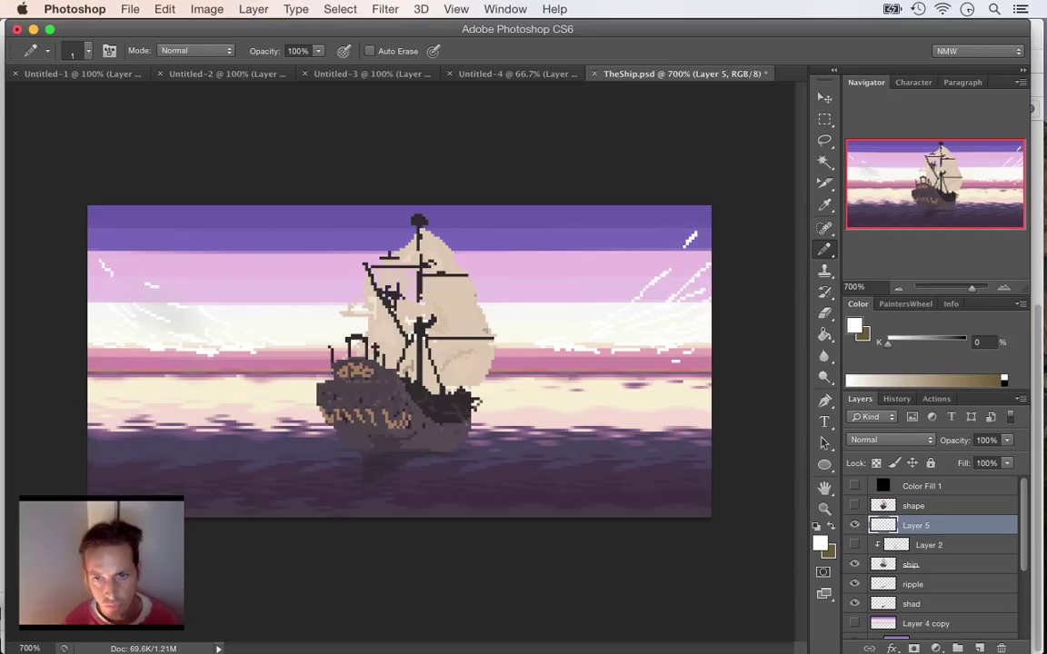
key("super+s")
- Try a duplicate of Layer 5, compare the sky with it shown and hidden, and delete the copy
right_click(979, 525)
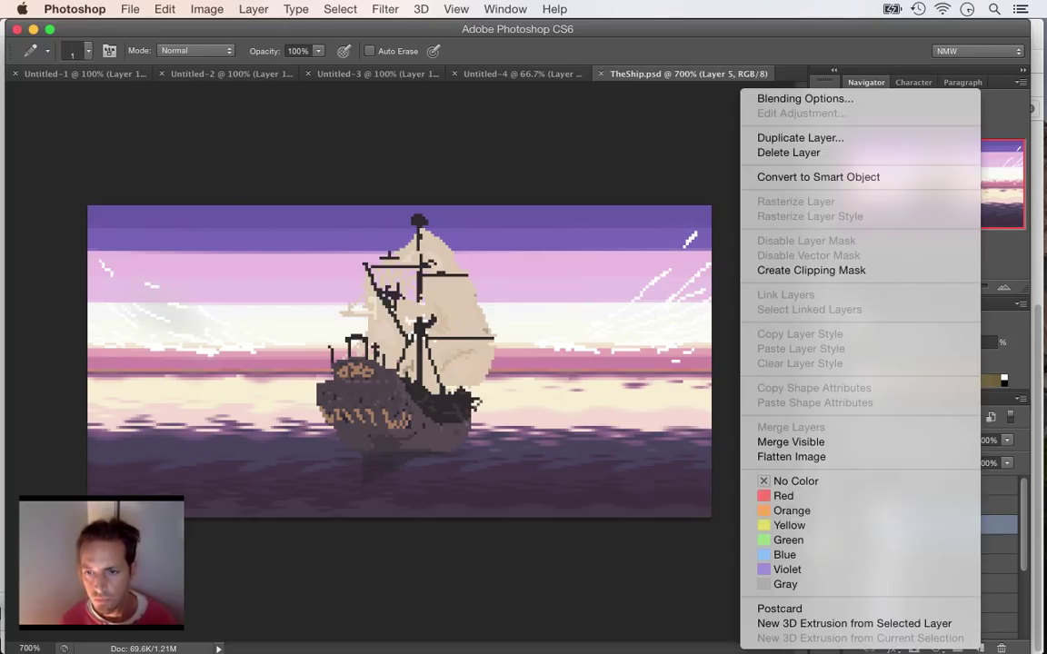
left_click(799, 138)
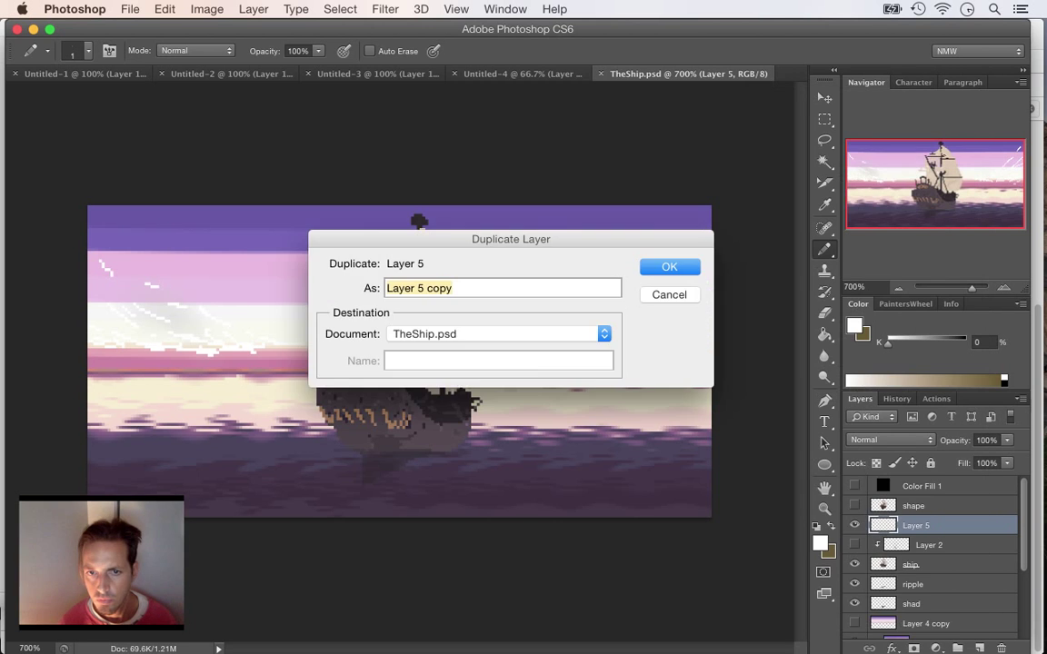
key("Return")
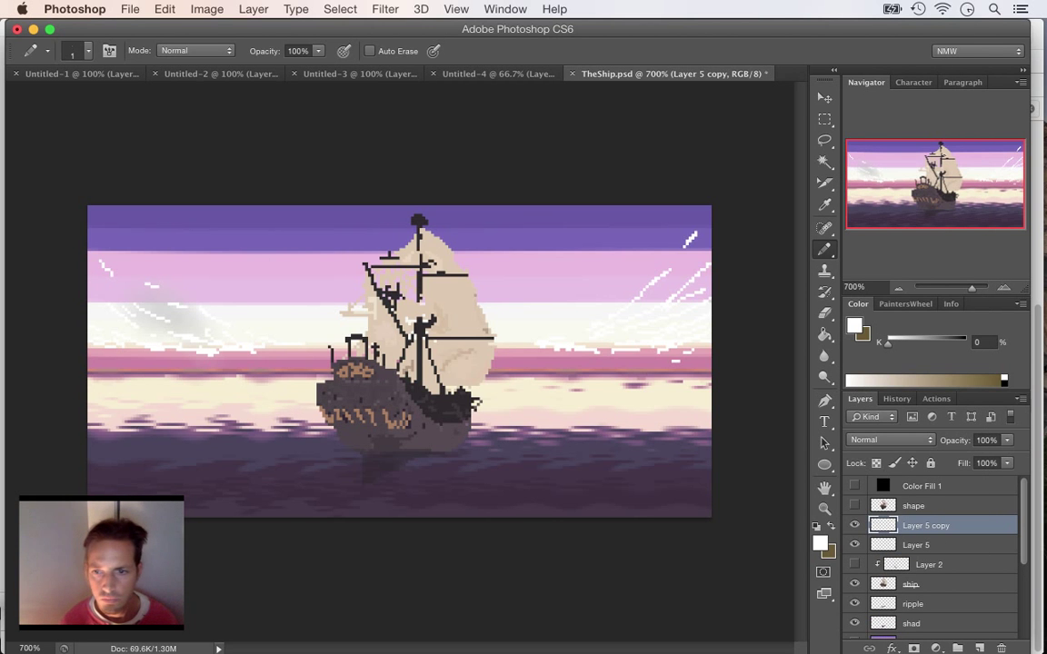
left_click(854, 525)
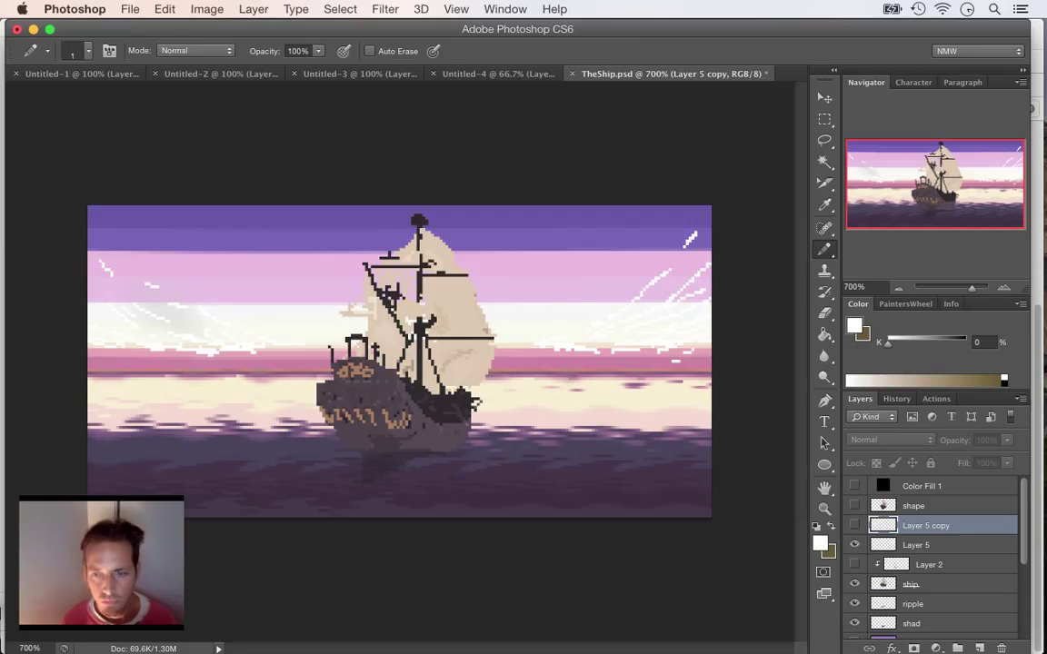
left_click(916, 546)
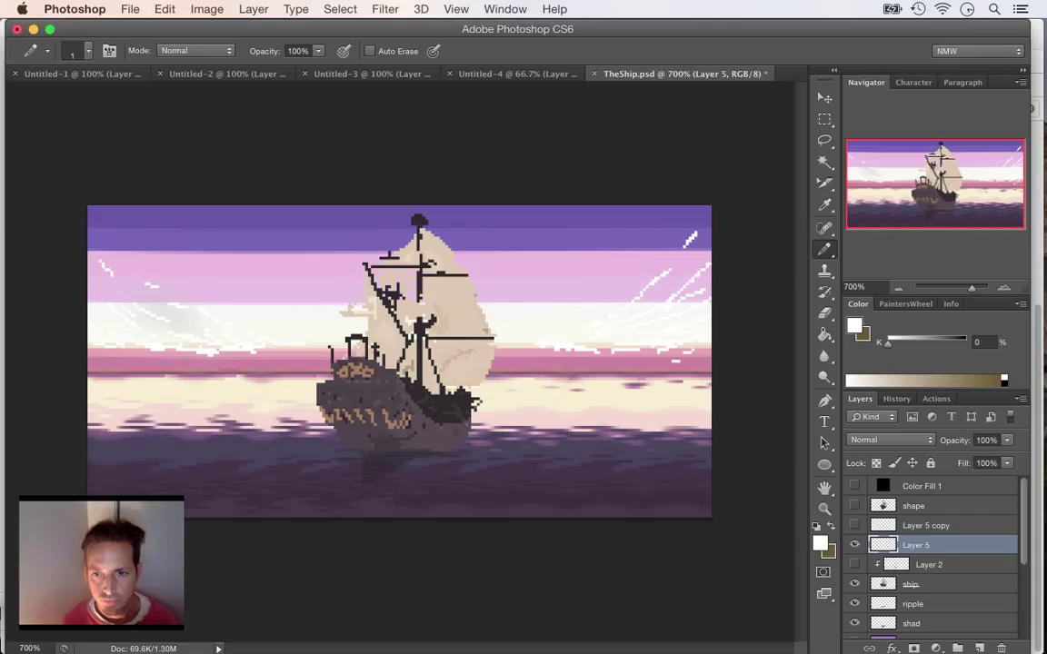
left_click(854, 525)
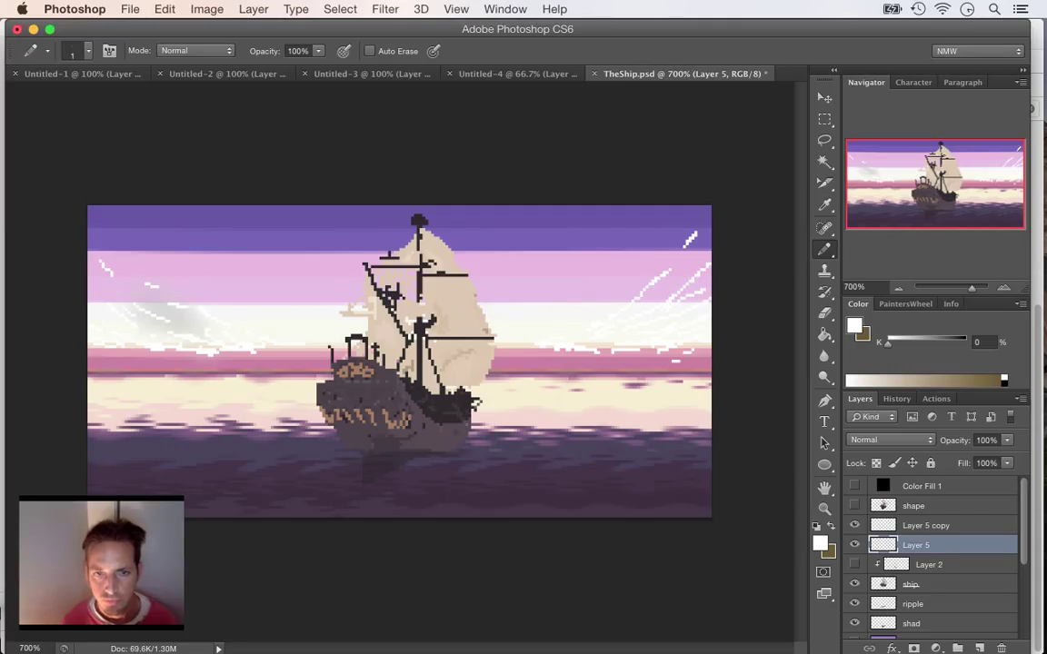
left_click(854, 525)
left_click(926, 525)
left_click(1001, 648)
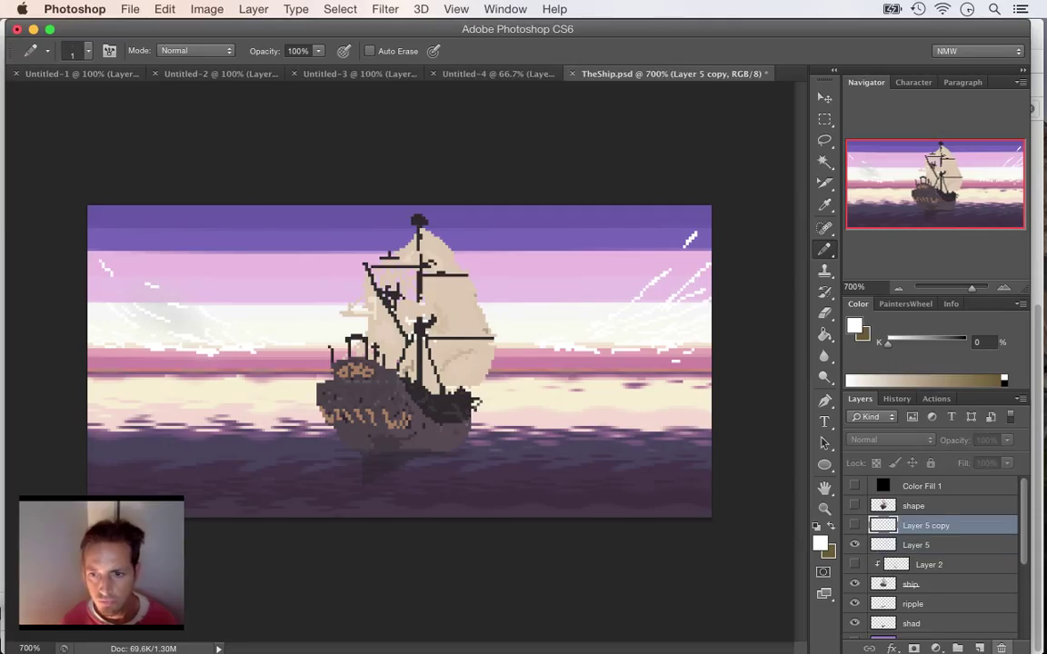
- Rename Layer 5 as clouds
double_click(917, 525)
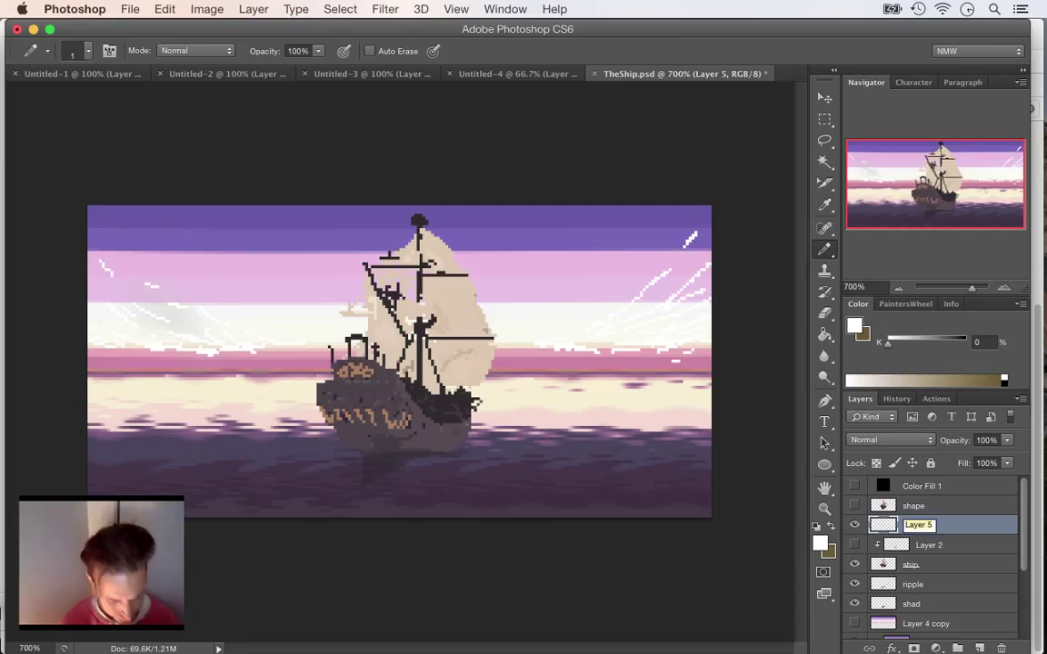
type("clouds")
key("Return")
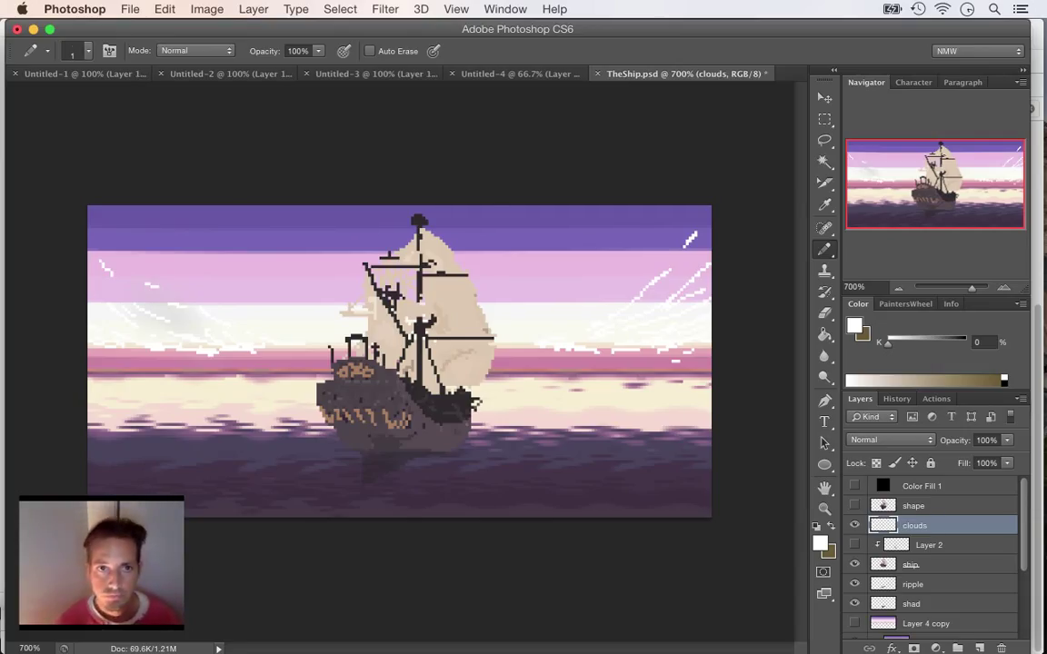
- Isolate the white strokes with Color Range at fuzziness 0, clear the grey smudge around them from the clouds layer, and save
left_click(340, 8)
left_click(364, 163)
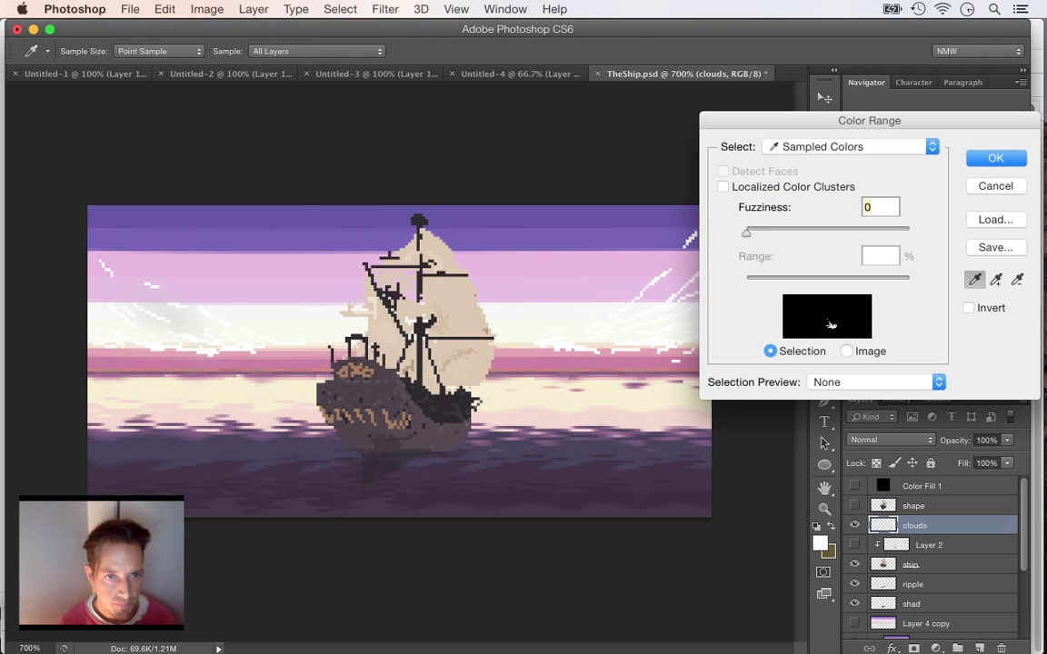
left_click(561, 346)
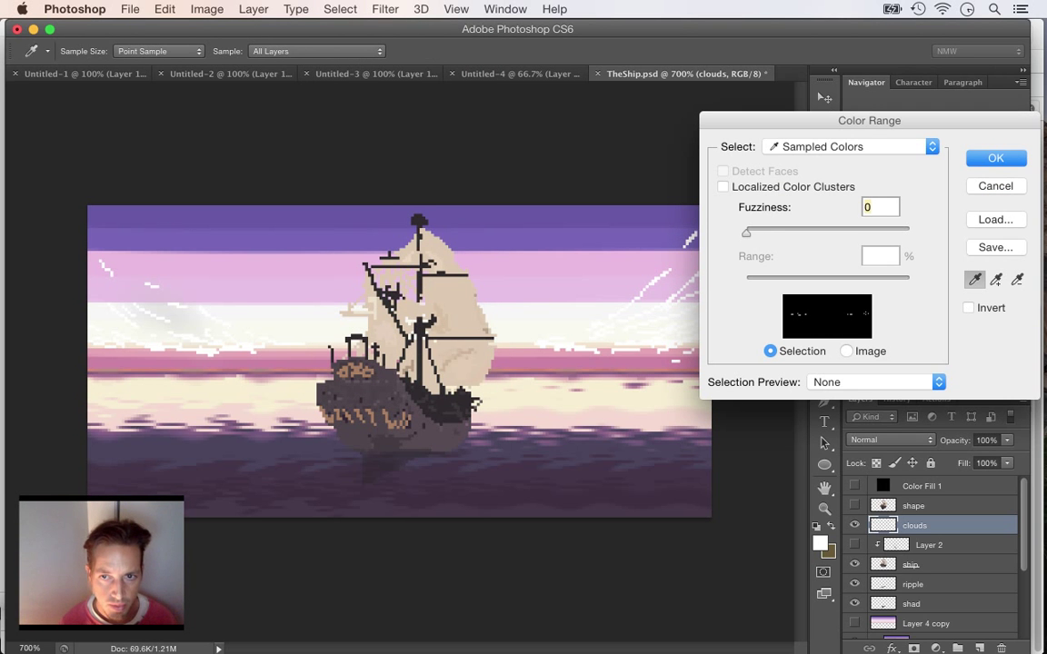
key("Return")
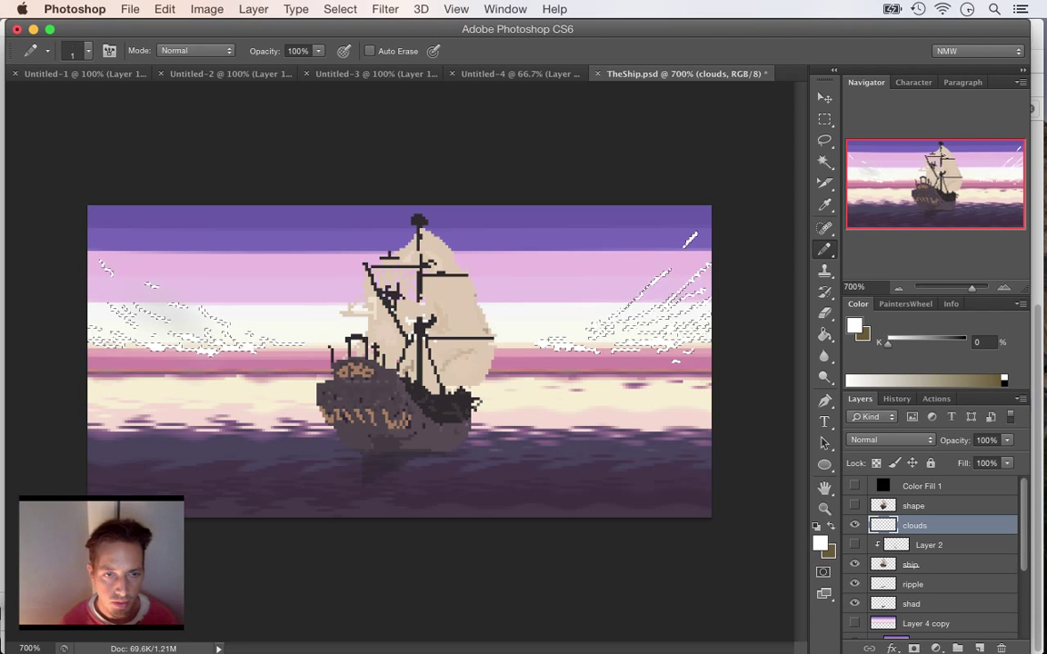
key("super+d")
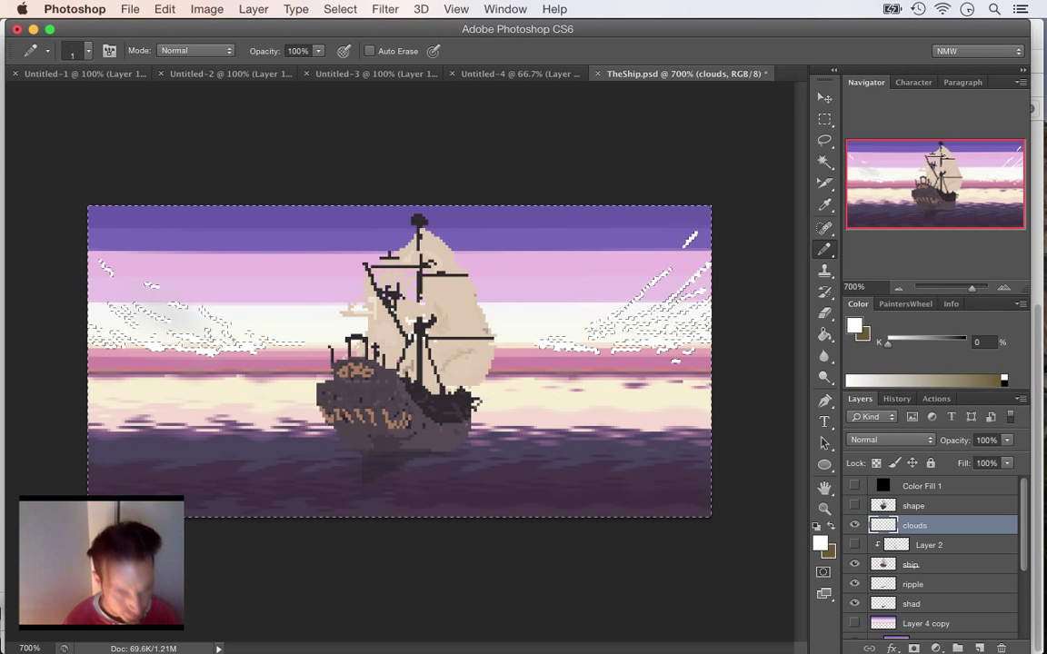
key("super+s")
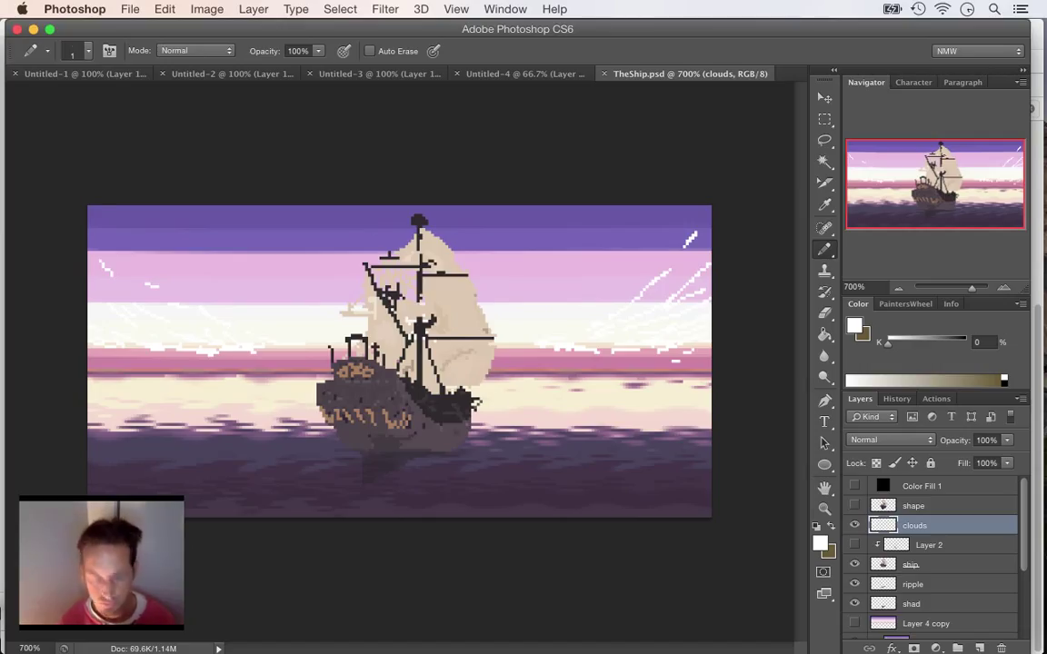
- Try steeper white pencil streaks in the sky to the left of the ship and undo them
left_click_drag(142, 302, 97, 208)
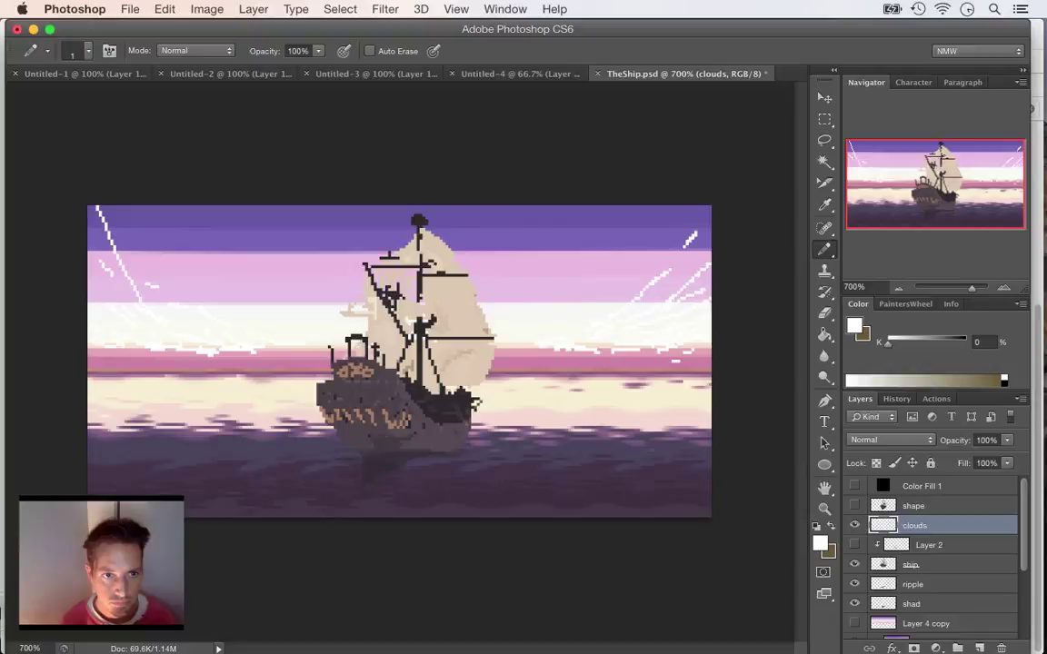
key("super+z")
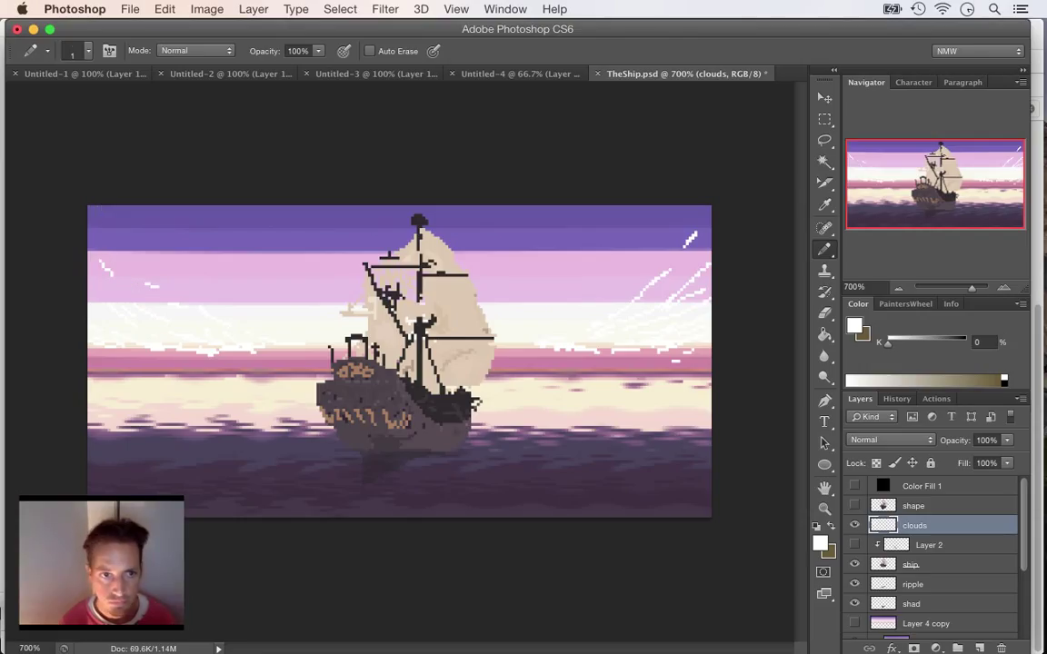
left_click_drag(109, 301, 89, 258)
left_click_drag(139, 289, 122, 264)
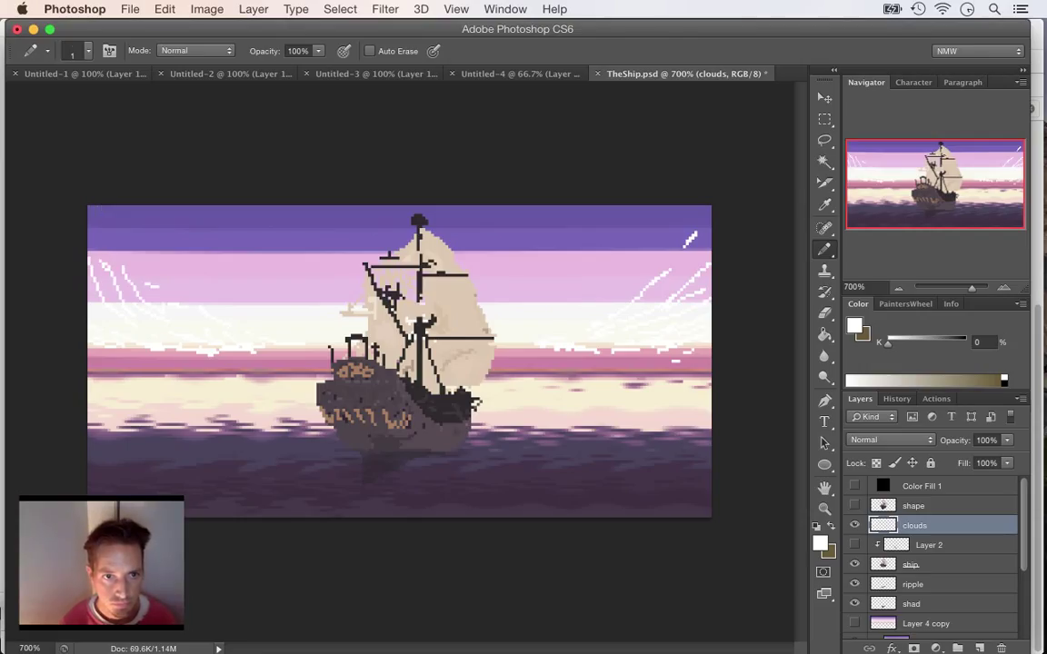
key("super+z")
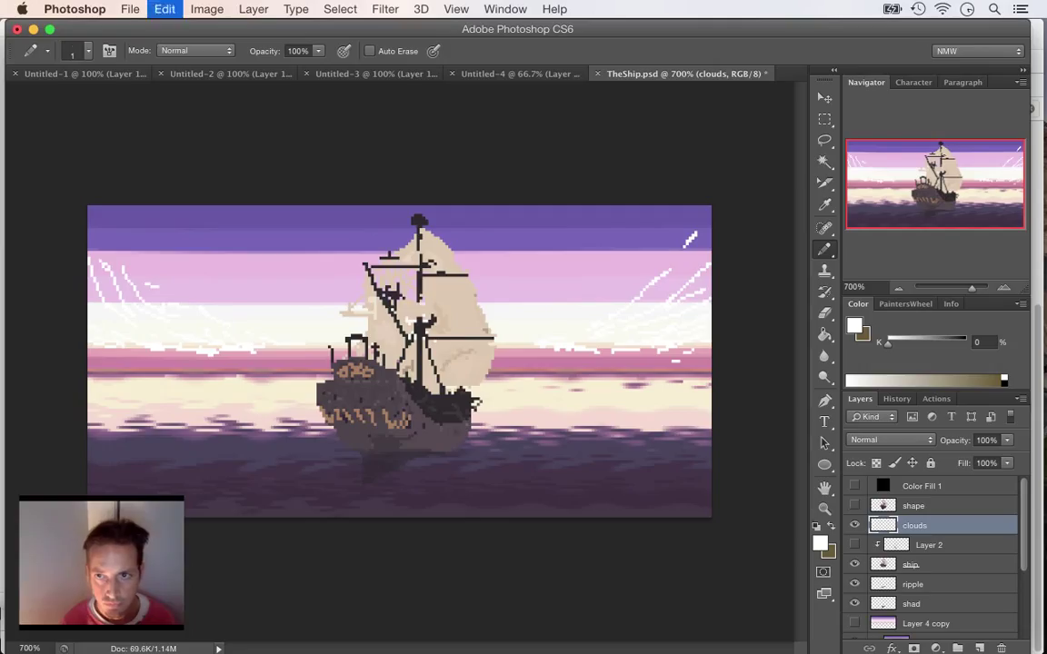
key("super+z")
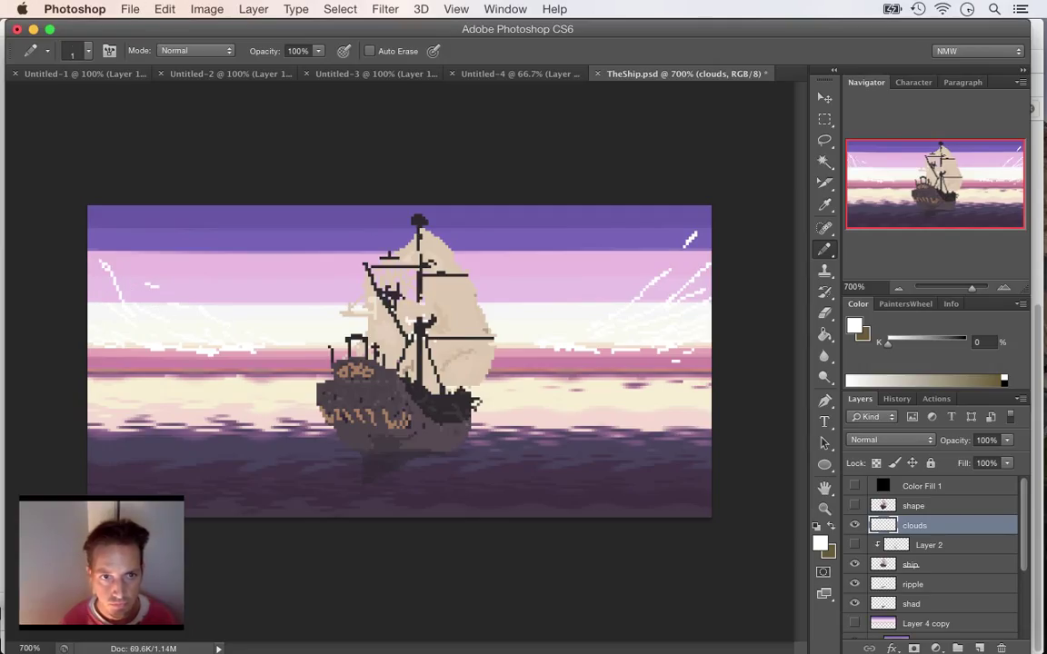
key("super+z")
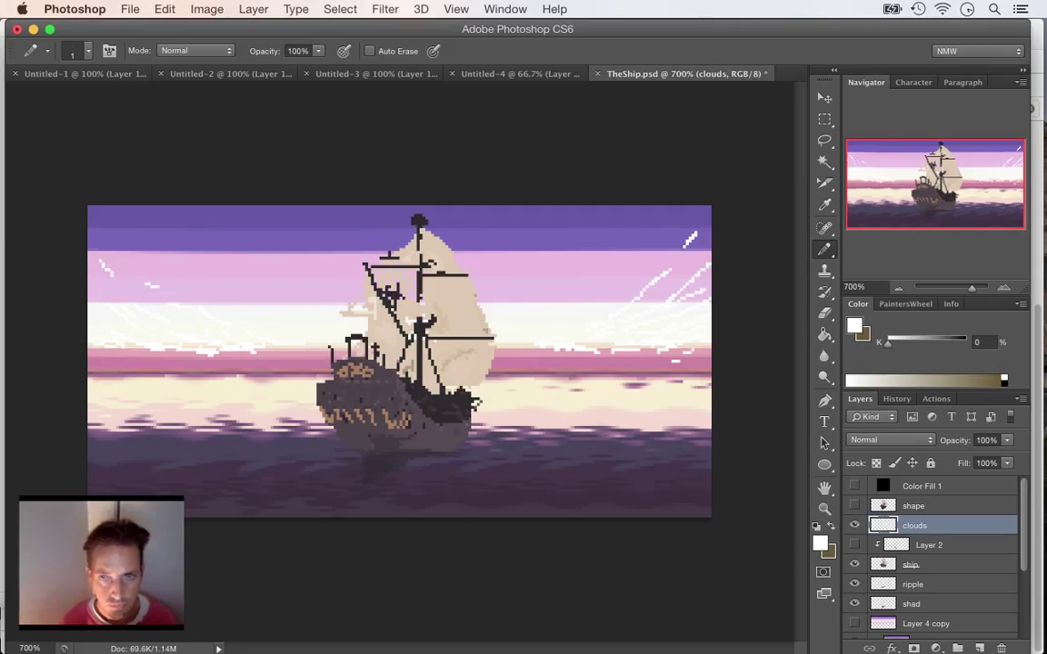
- Draw curved white wisps descending through the pink sky to the left of the ship and save the file
mouse_move(126, 250)
left_mouse_down()
mouse_move(147, 301)
mouse_move(191, 304)
left_mouse_up()
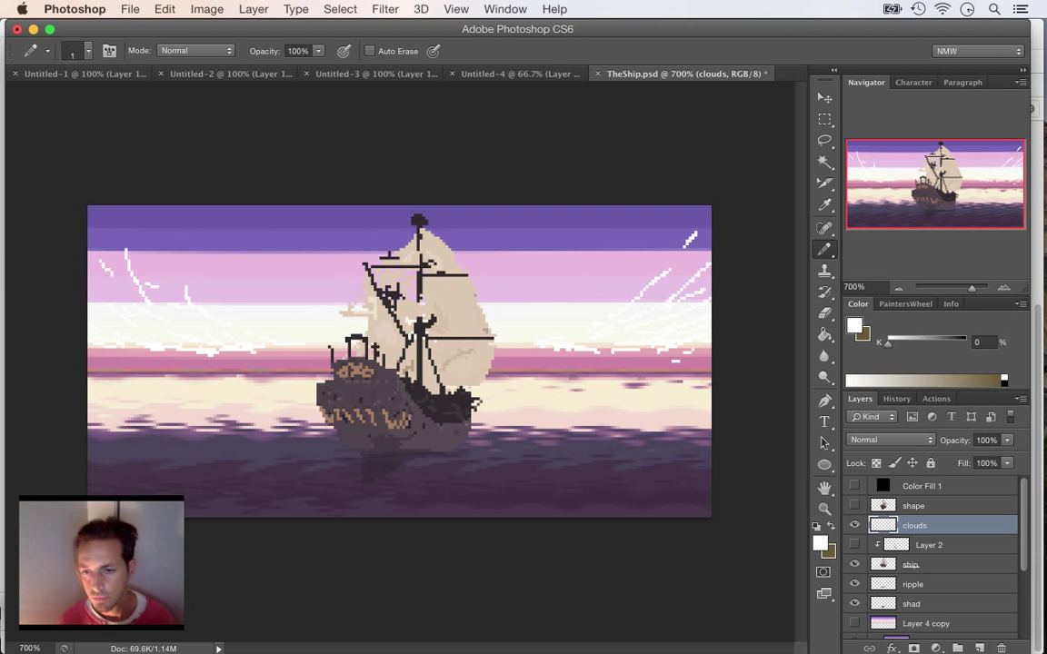
key("super+s")
- Duplicate the clouds layer as clouds copy
right_click(995, 525)
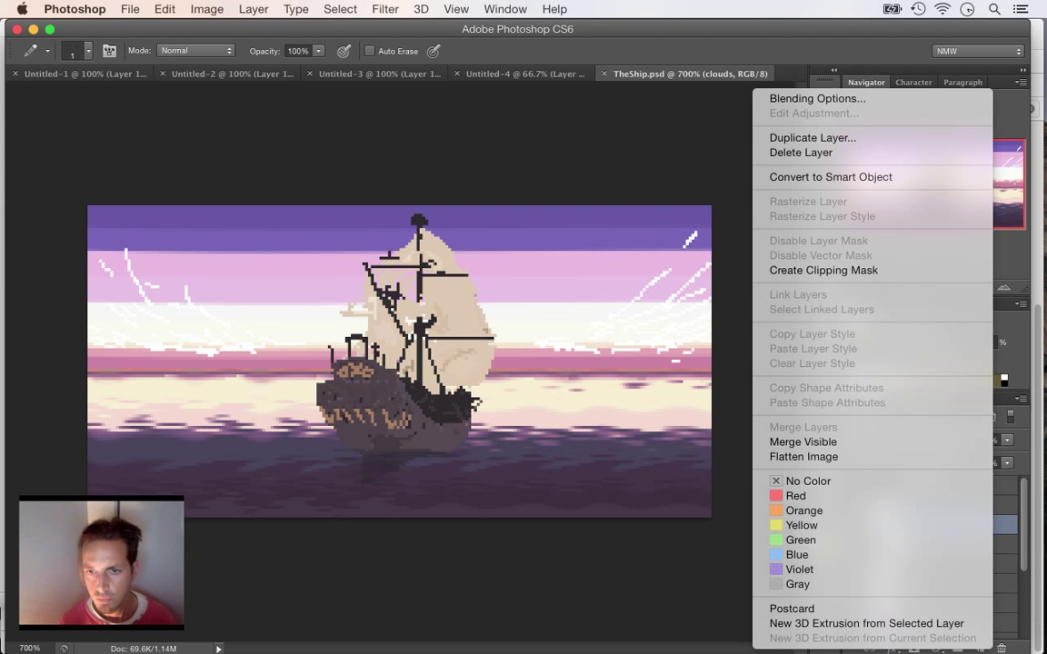
left_click(813, 137)
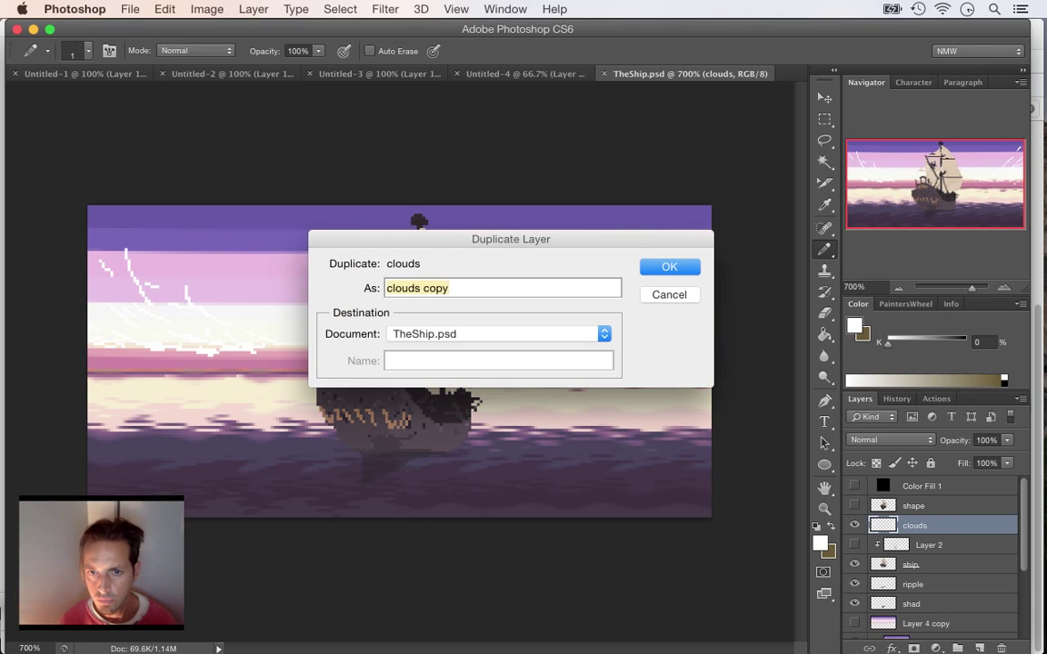
key("Return")
- Try a Gaussian Blur on clouds copy, previewing radii such as 1.6 and 2.6 pixels, and cancel the filter
left_click(386, 9)
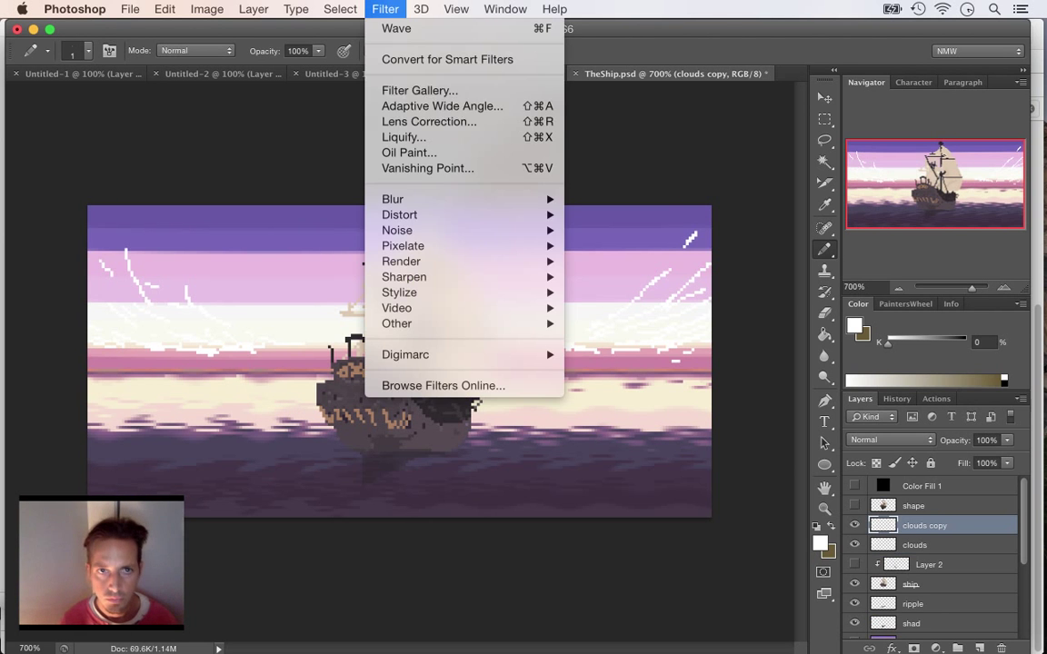
mouse_move(393, 199)
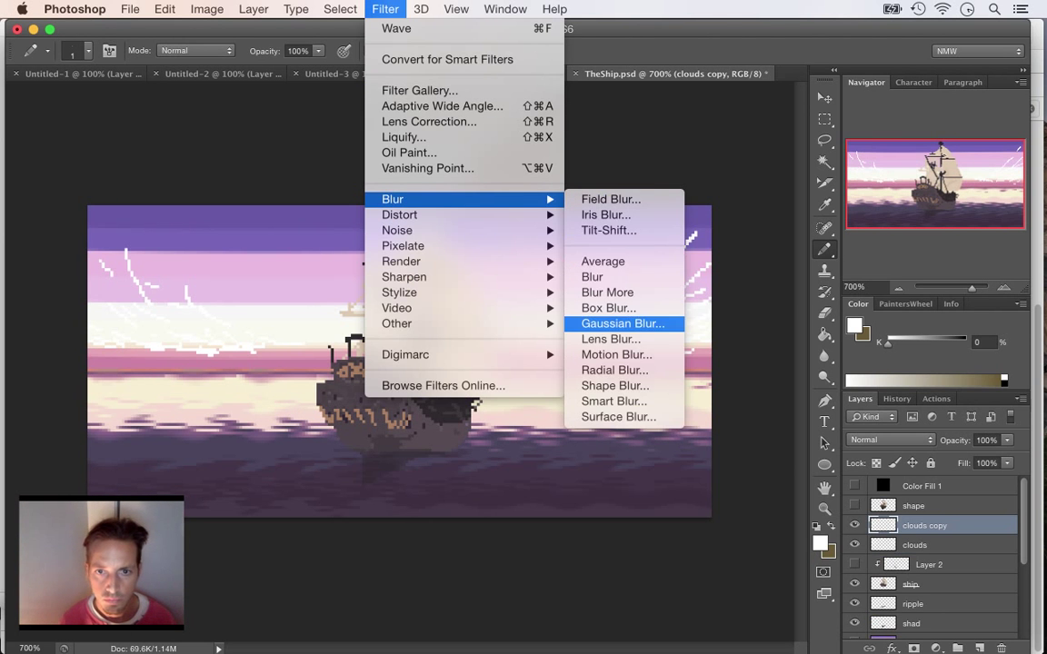
left_click(622, 324)
left_click_drag(782, 355, 727, 310)
left_click_drag(673, 559, 639, 559)
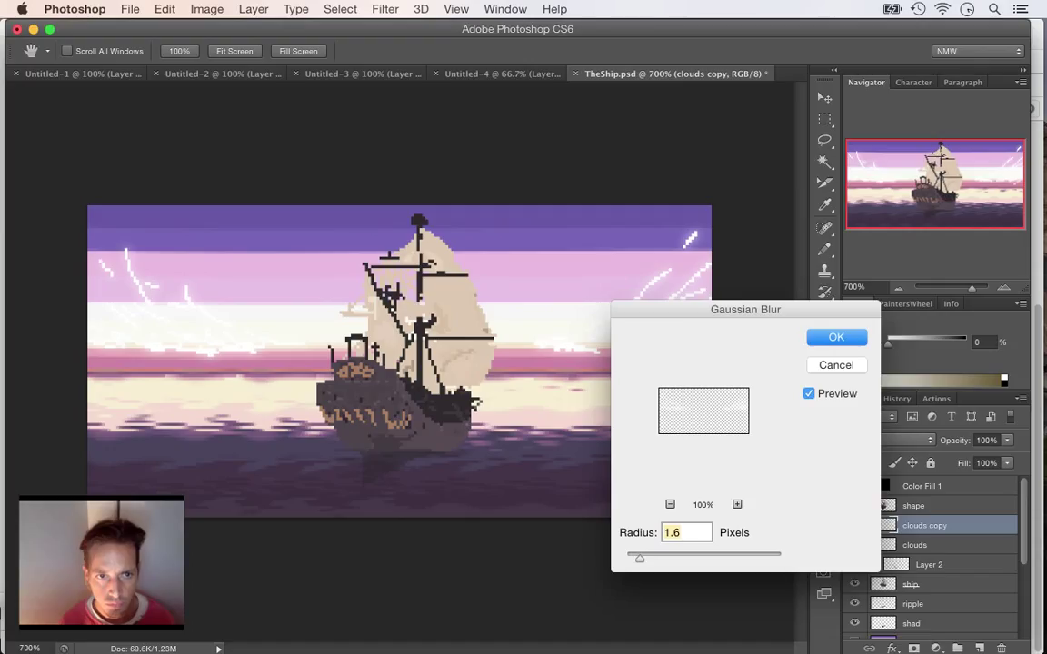
key("Up")
key("Up")
key("Up")
key("Up")
key("Up")
key("Up")
key("Up")
key("Up")
key("Up")
key("Up")
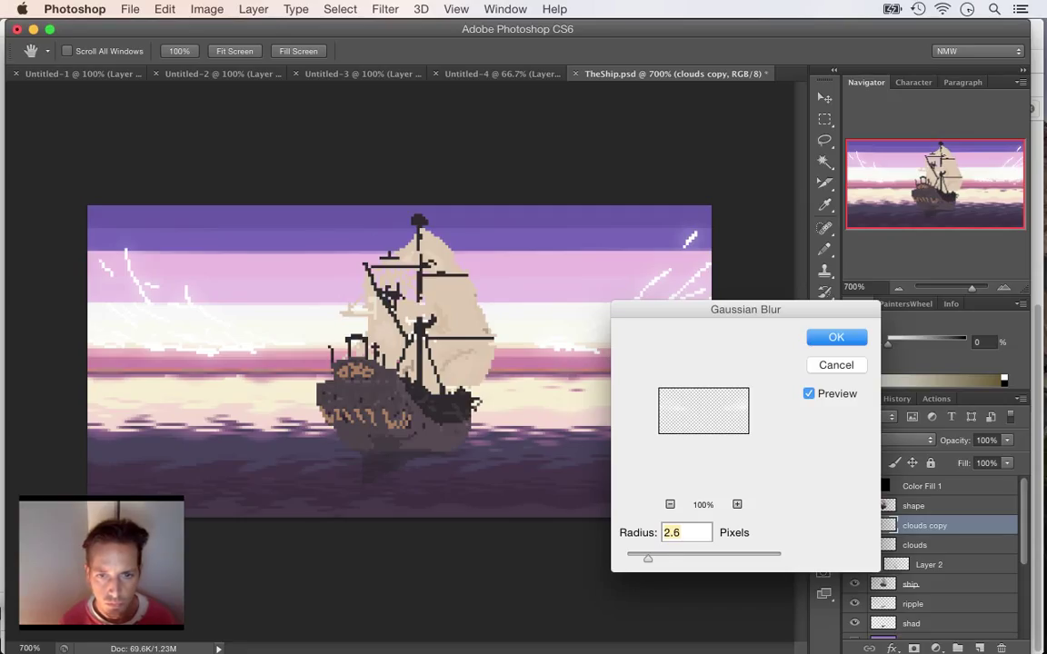
key("Up")
key("Up")
key("Up")
key("Up")
key("Up")
key("Up")
key("Up")
key("Up")
key("Up")
key("Up")
left_click_drag(656, 559, 630, 559)
key("Escape")
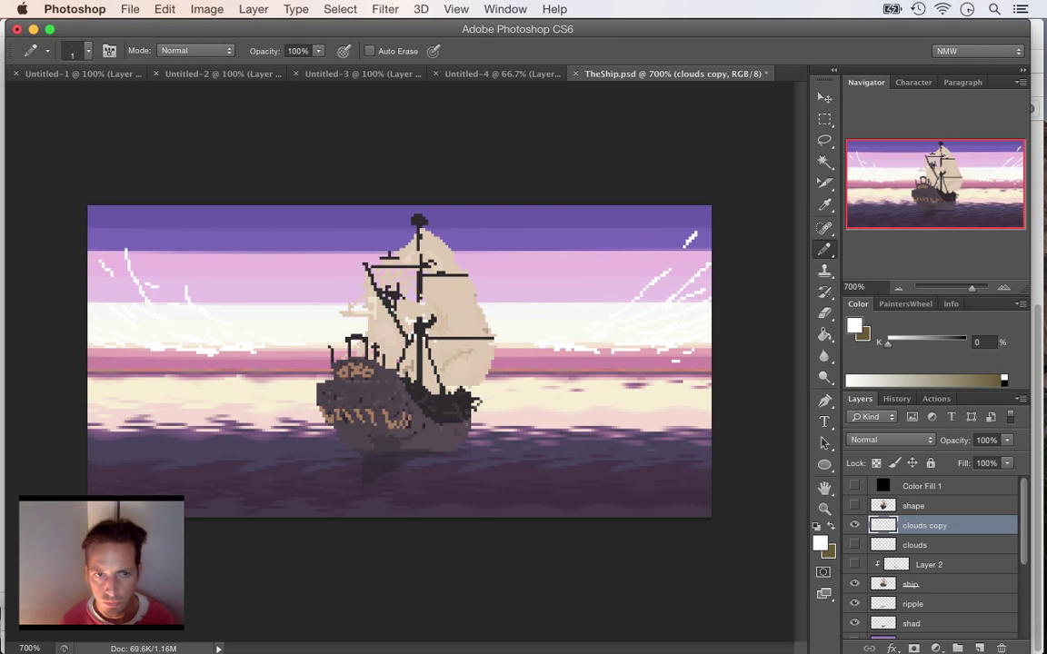
- With the original clouds layer hidden, apply the basic Blur filter to clouds copy
left_click(385, 9)
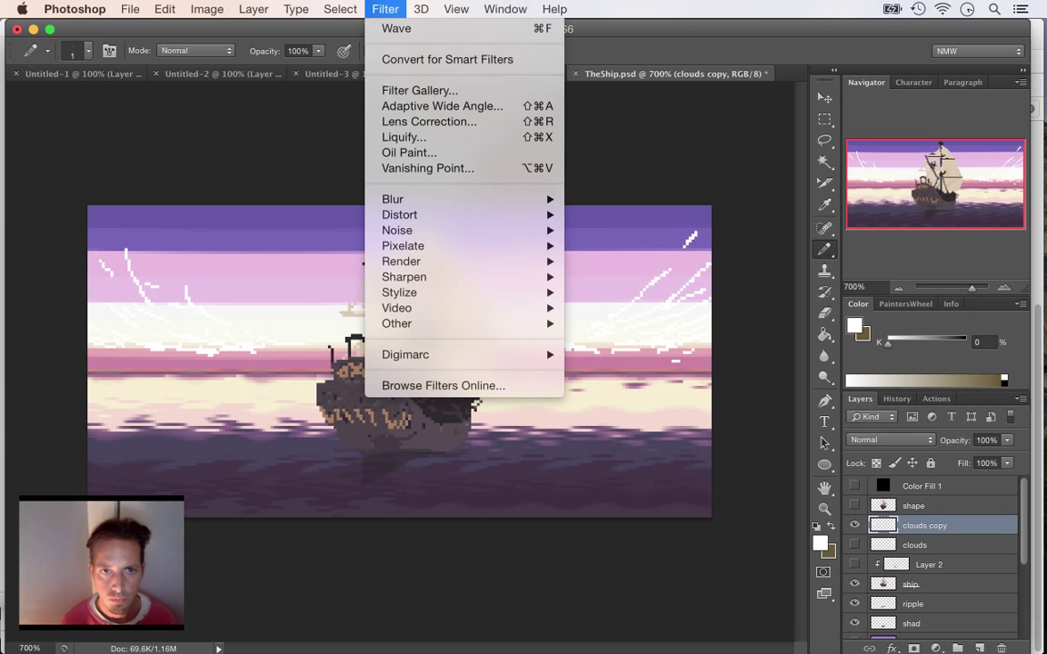
mouse_move(392, 199)
left_click(591, 276)
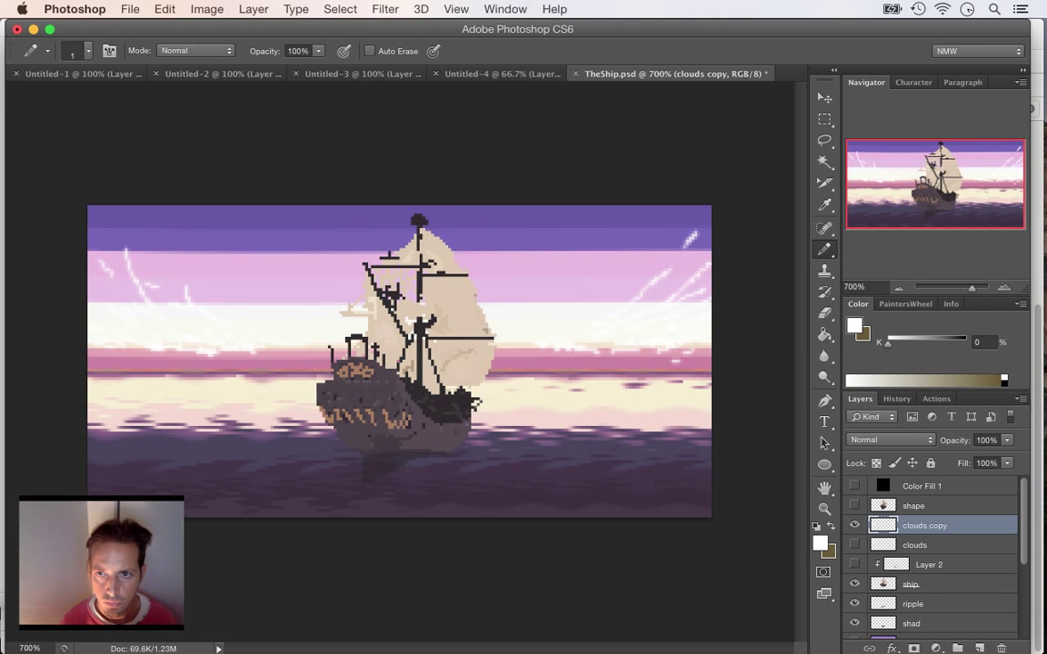
- Undo the basic Blur on clouds copy
key("super+z")
- Try a Lens Blur with a hexagonal iris and radius 15 on clouds copy, and undo it
left_click(385, 9)
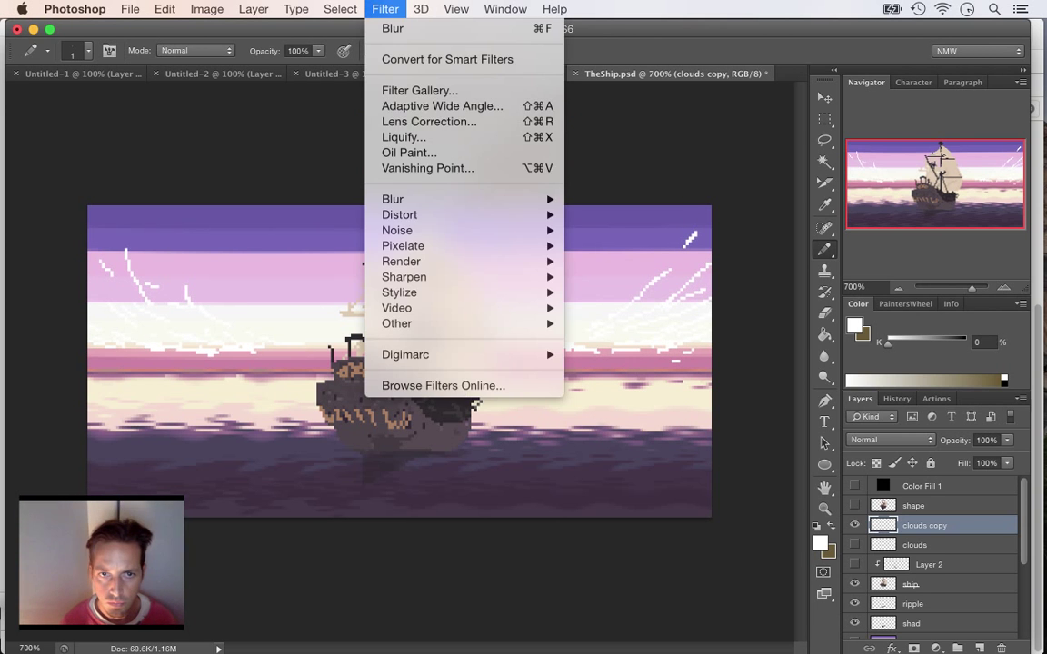
mouse_move(392, 199)
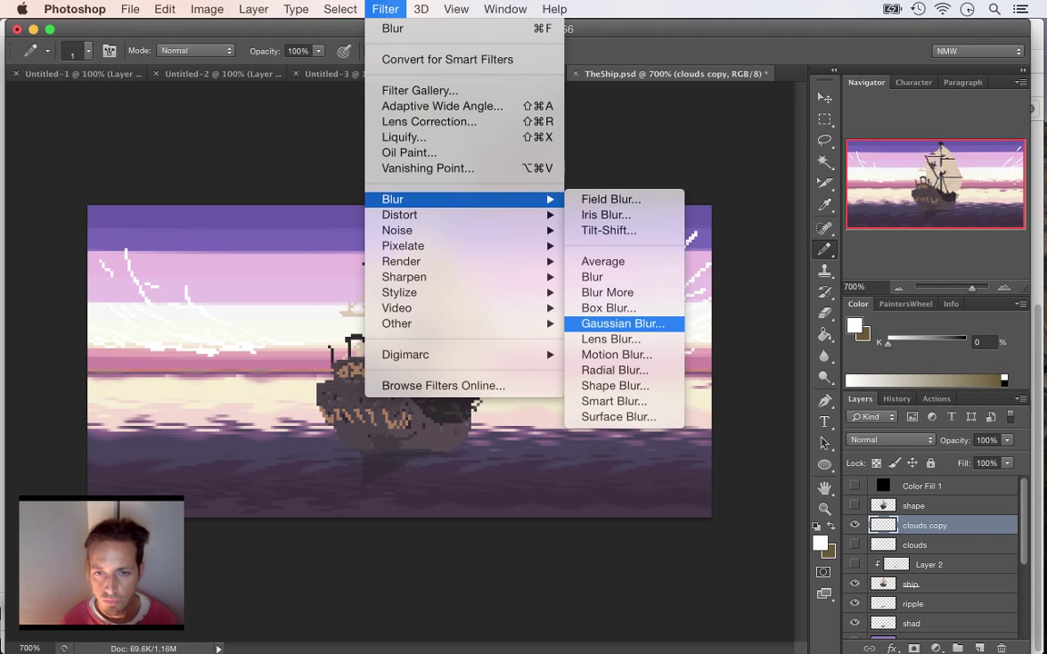
left_click(611, 339)
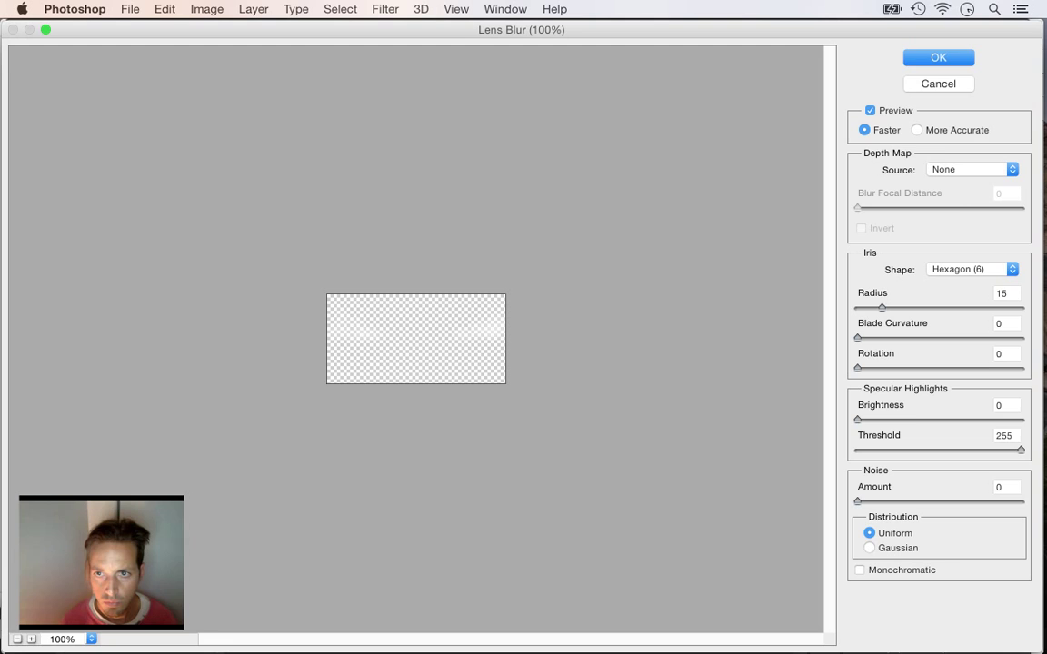
key("Return")
key("super+z")
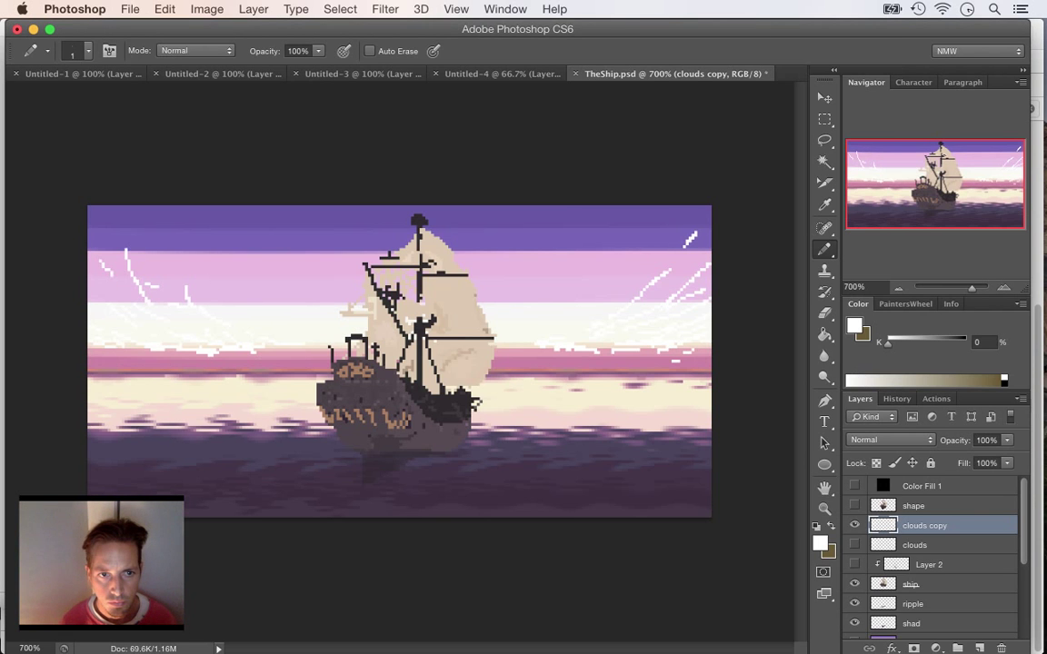
- Try a Motion Blur at a 56° angle and 23 pixels distance on the entire clouds copy layer
left_click(421, 9)
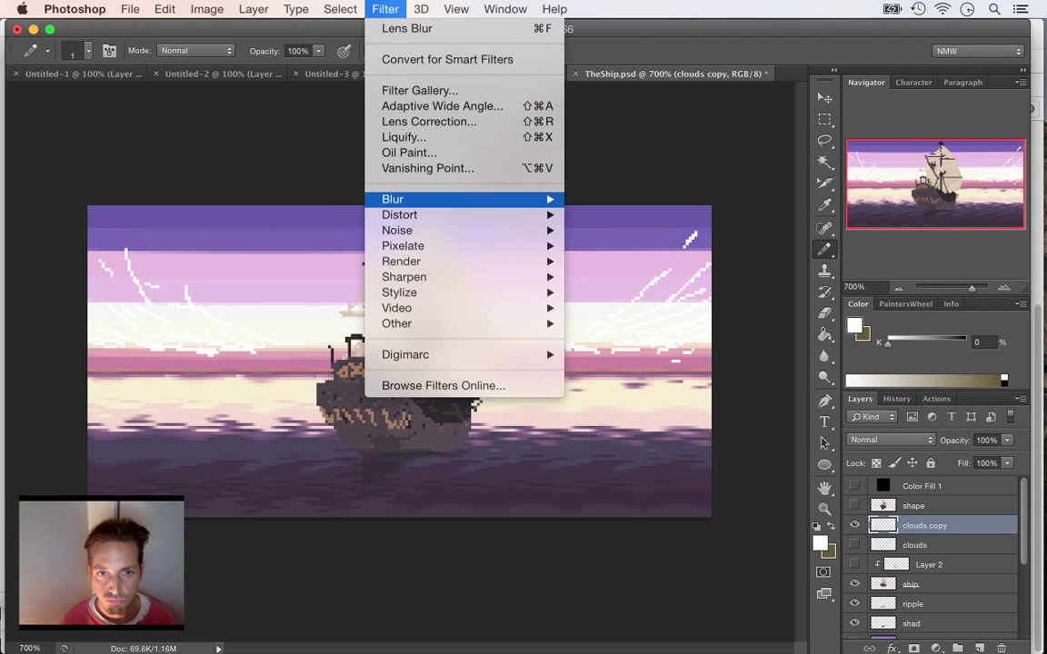
mouse_move(472, 199)
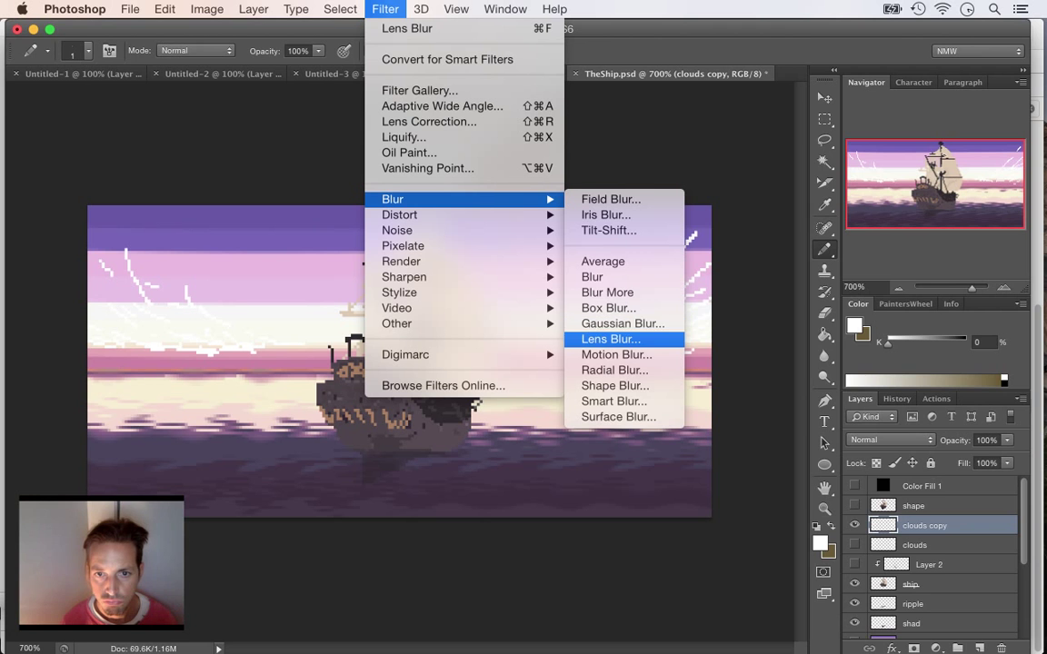
left_click(616, 354)
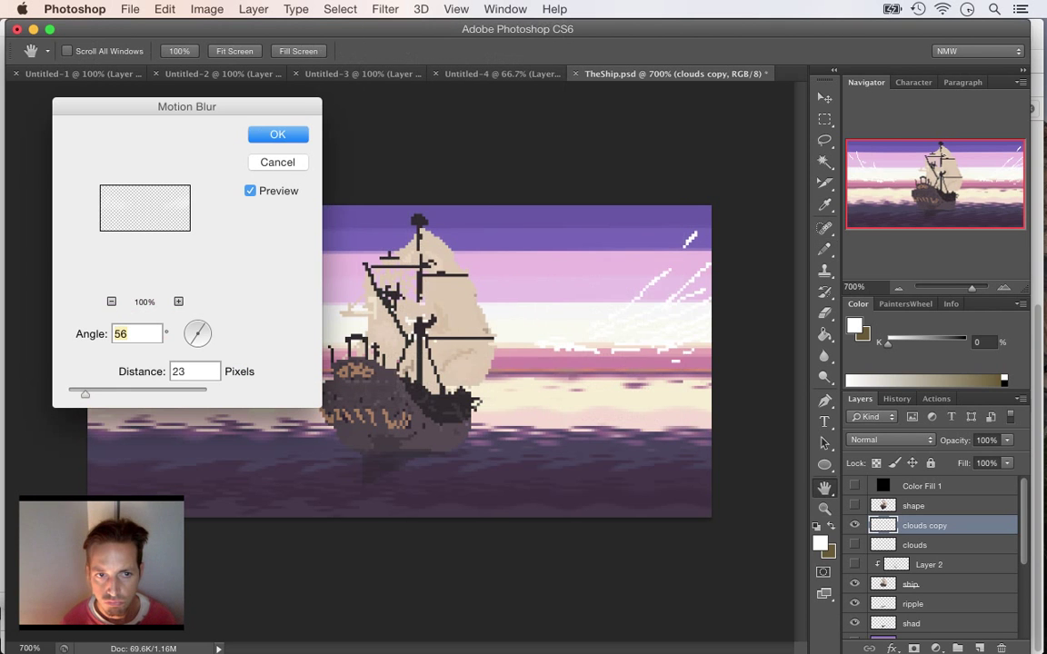
left_click_drag(187, 106, 502, 161)
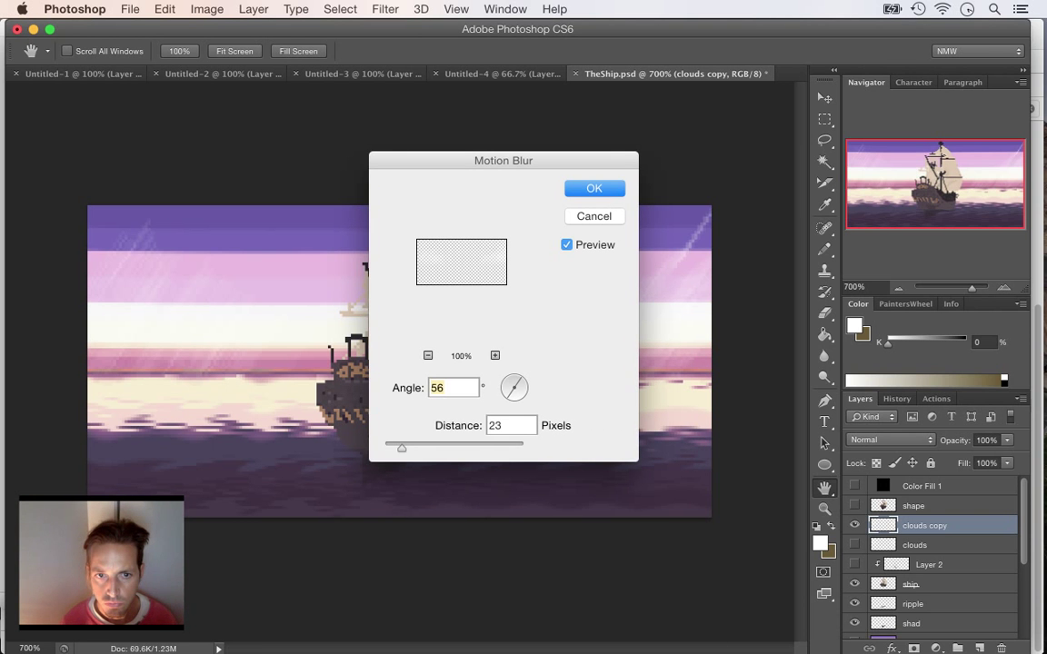
left_click(594, 188)
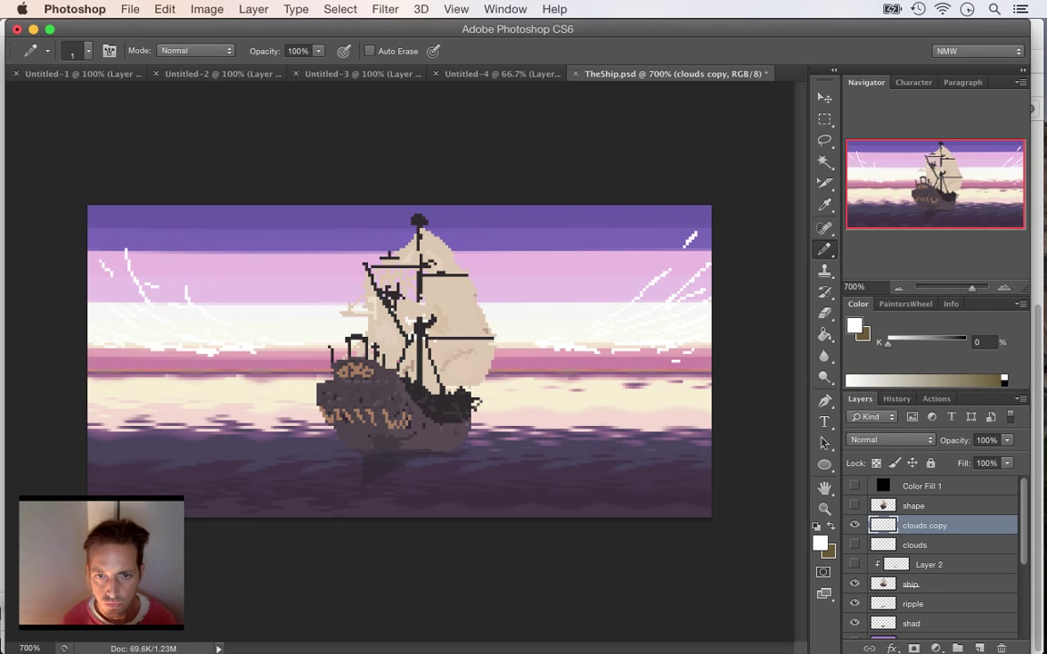
- Select a rectangle around the clouds to the right of the ship and start a Motion Blur with a distance of 5 pixels
key("m")
left_click_drag(491, 202, 729, 397)
left_click(421, 10)
mouse_move(385, 9)
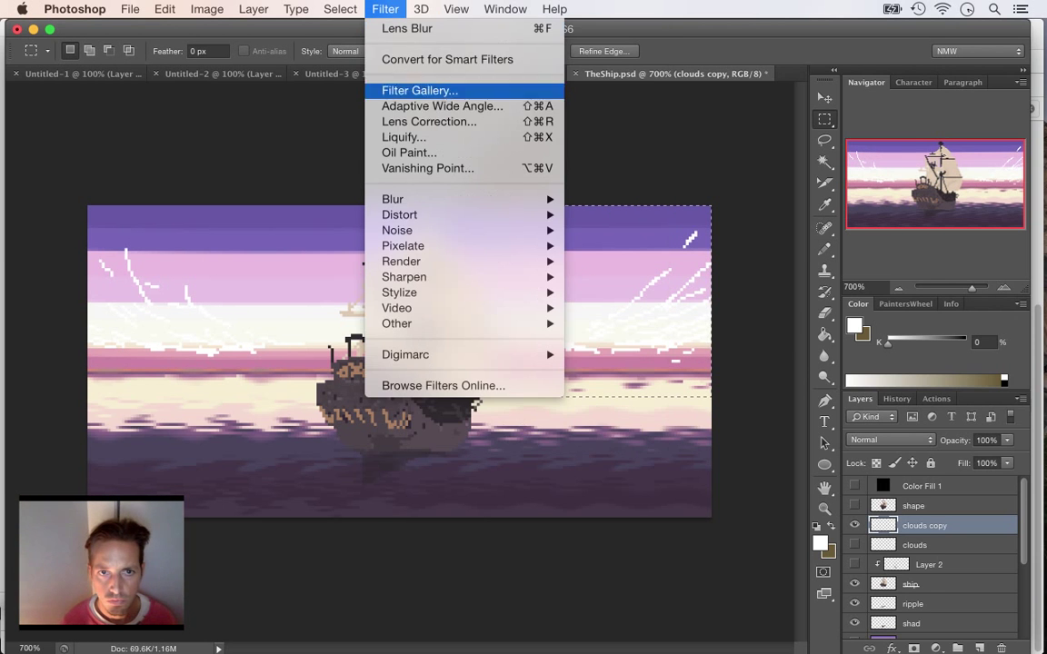
mouse_move(392, 199)
left_click(616, 355)
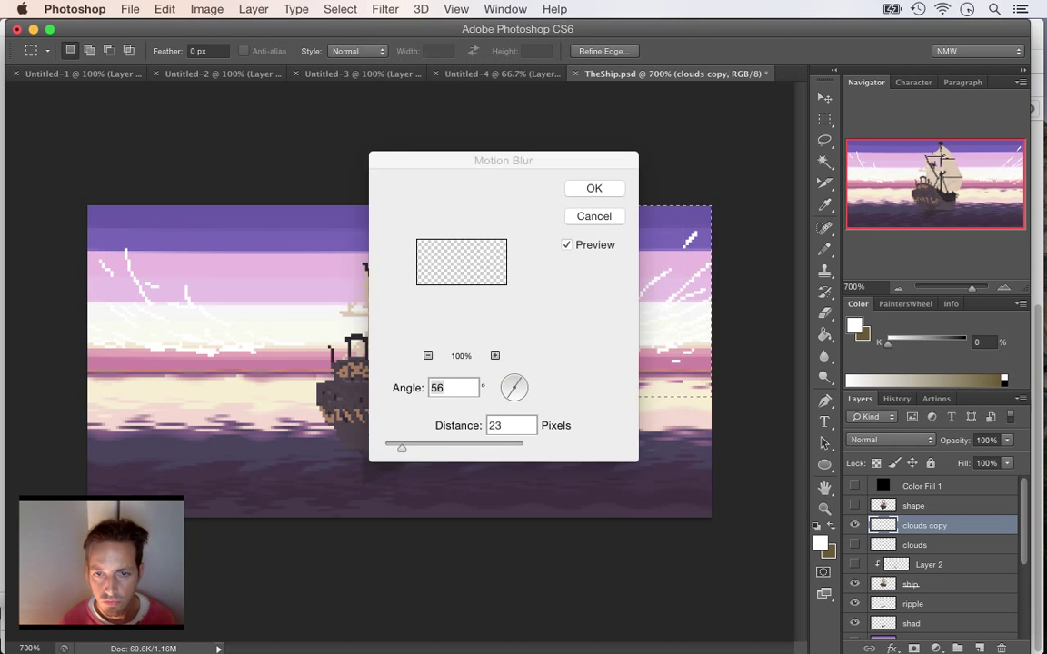
left_click_drag(466, 160, 242, 163)
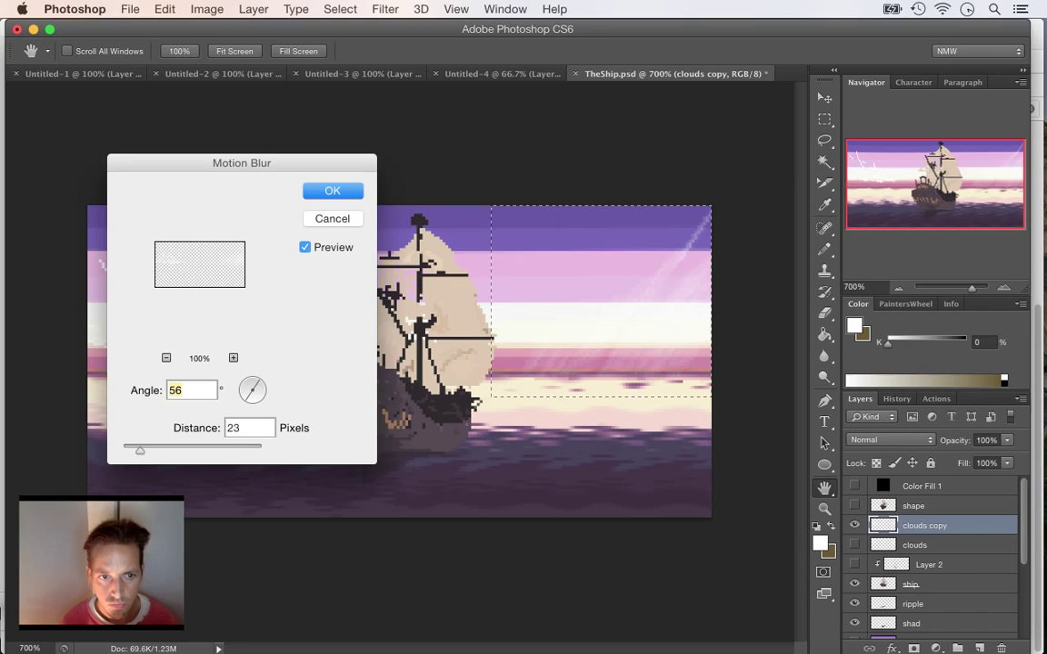
key("Tab")
type("5")
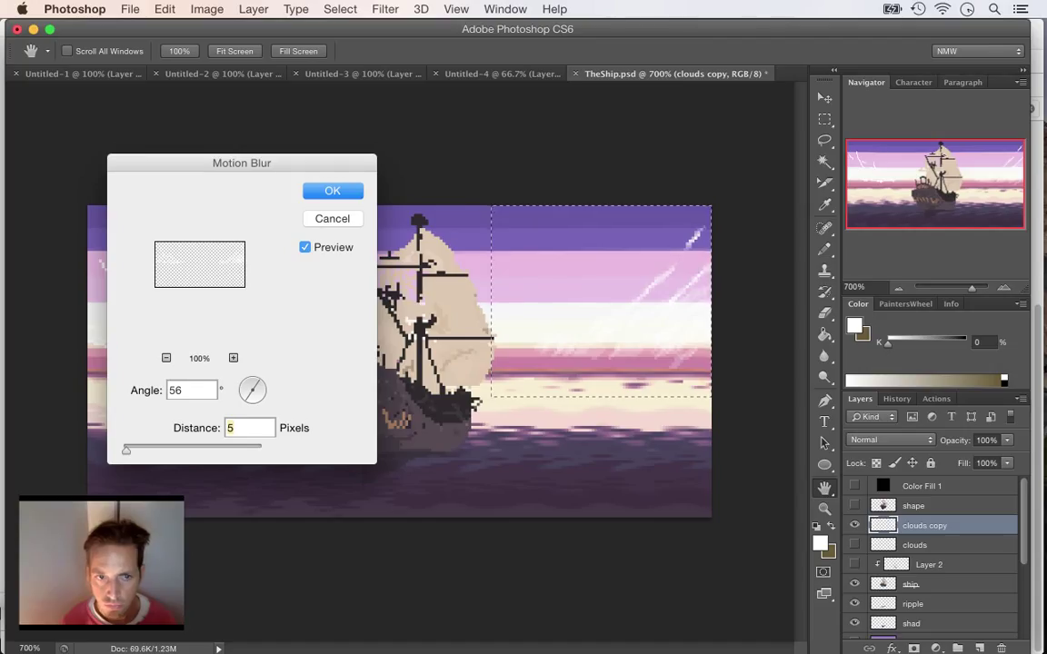
- Preview different Motion Blur directions on the selected clouds, such as 90°, 56° and 0°, and set the angle to 9°
left_click_drag(260, 382, 252, 380)
key("Down")
key("Down")
key("Down")
key("Down")
key("Down")
key("Down")
key("Down")
key("Down")
key("Down")
key("Down")
key("Down")
key("Down")
key("Down")
key("Down")
key("Down")
key("Down")
key("Down")
key("Down")
key("Down")
key("Down")
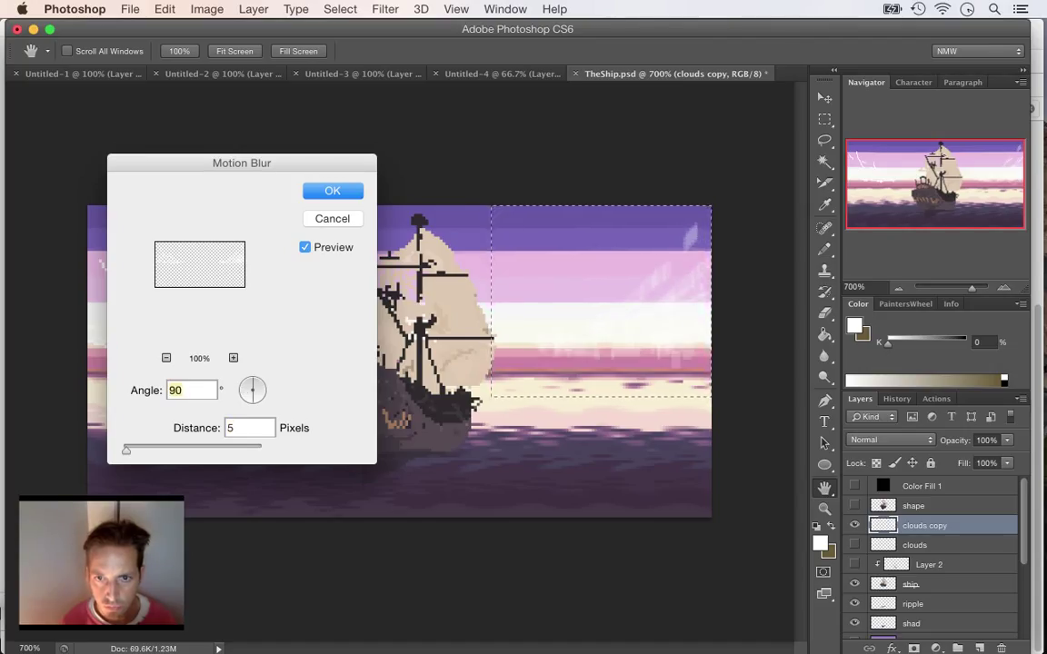
key("Down")
key("Down")
key("Down")
key("Down")
key("Down")
key("Down")
key("Down")
key("Down")
key("Down")
key("Down")
key("Down")
key("Down")
key("Down")
key("Down")
key("Down")
key("Down")
key("Down")
key("Down")
key("Down")
key("Down")
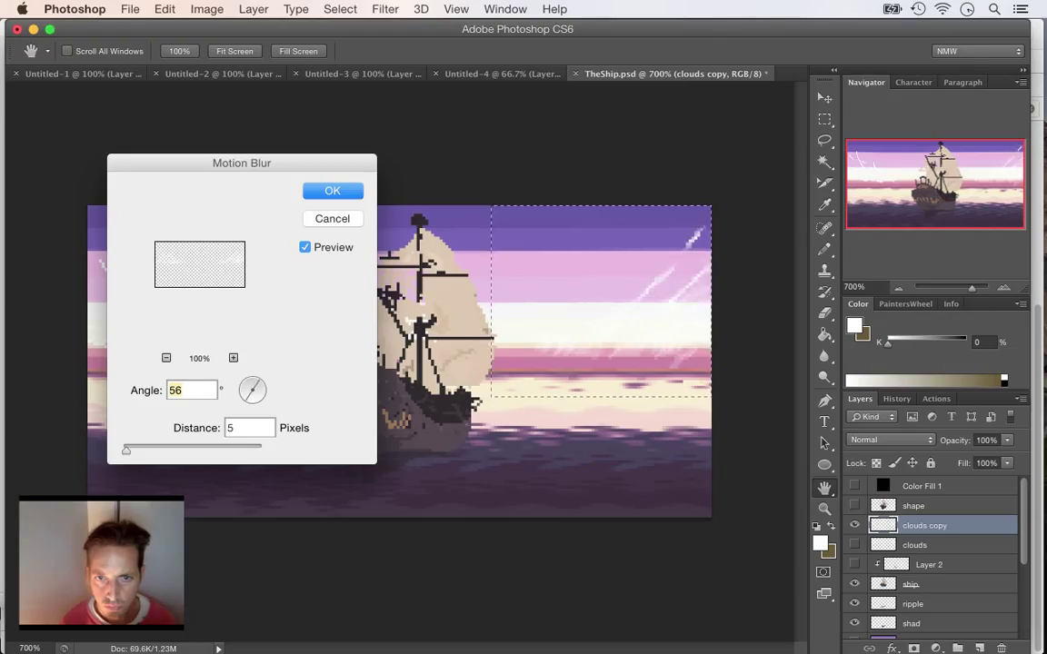
key("Down")
key("Down")
key("Down")
key("Down")
key("Down")
key("Down")
key("Down")
key("Down")
key("Down")
key("Down")
key("Down")
key("Down")
key("Down")
key("Down")
key("Down")
key("Down")
key("Down")
key("Down")
key("Down")
key("Down")
key("Down")
key("Down")
key("Down")
key("Down")
key("Down")
key("Down")
key("Down")
key("Down")
key("Down")
key("Down")
key("Down")
key("Down")
key("Down")
key("Down")
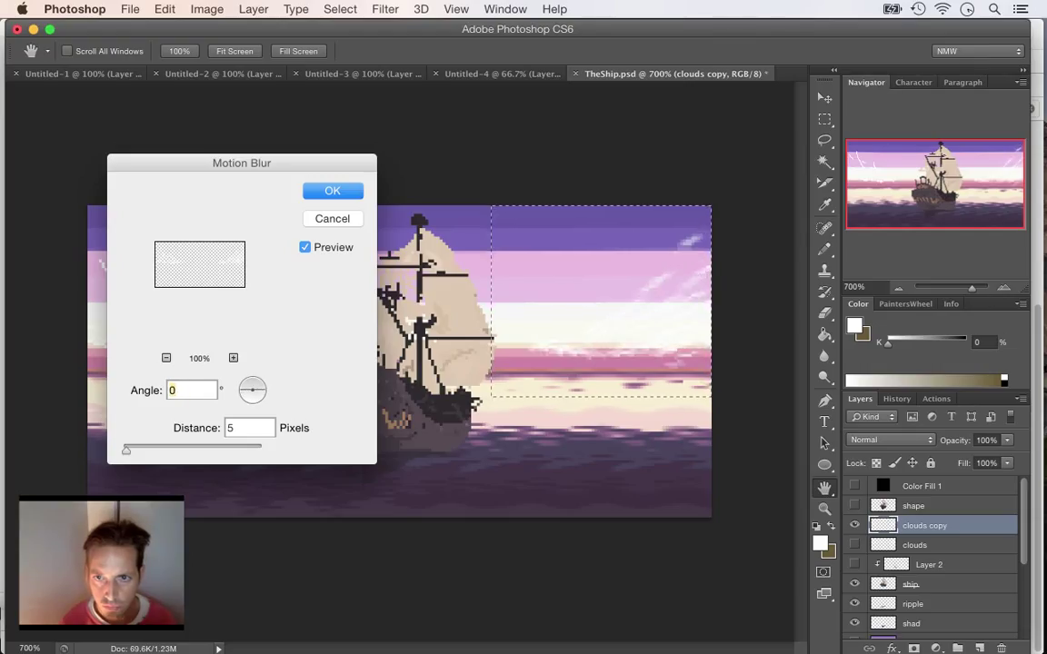
key("Up")
key("Up")
key("Up")
key("Up")
key("Up")
key("Up")
key("Up")
key("Up")
key("Up")
key("Up")
key("Up")
key("Up")
key("Up")
key("Up")
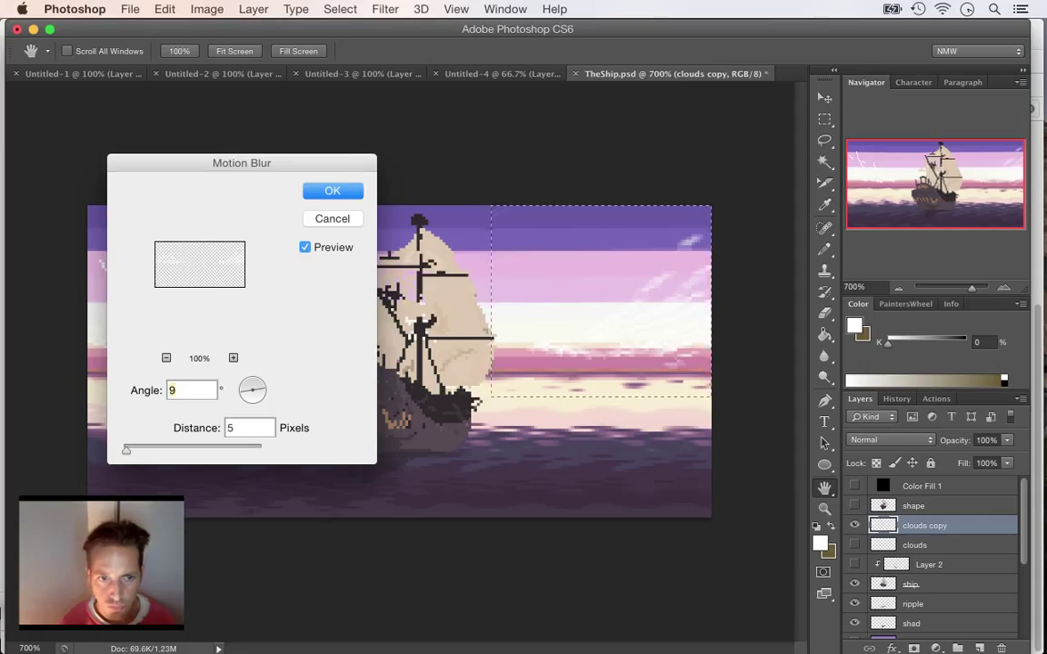
- Compare blur distances from 1 to 6 pixels, apply the Motion Blur at 4 pixels and clear the selection
left_click_drag(126, 450, 123, 450)
key("Tab")
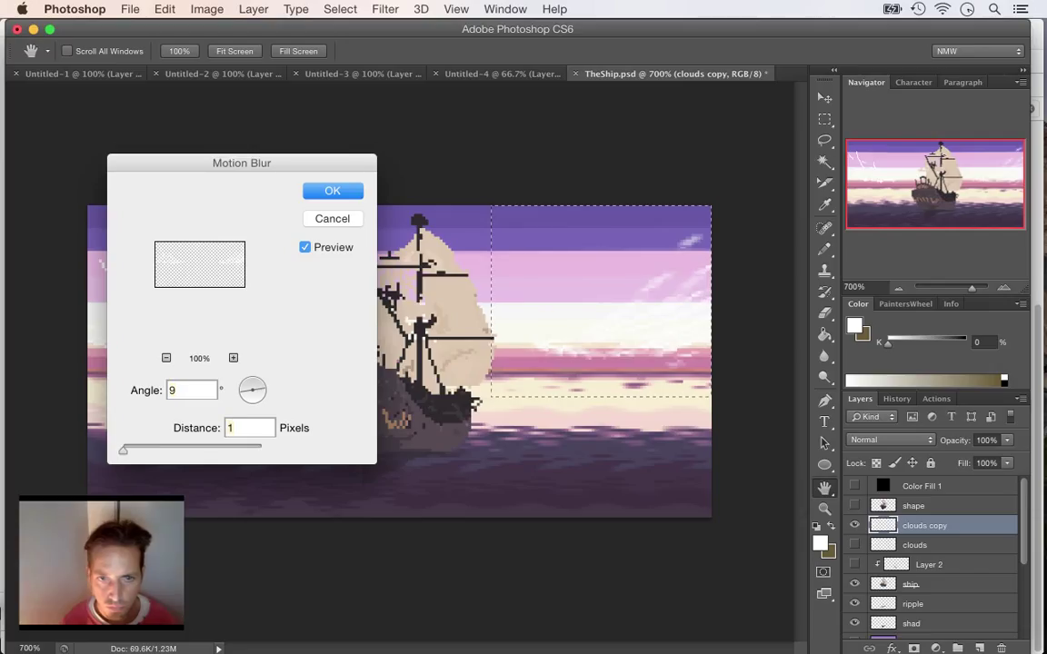
key("Up")
key("Up")
key("Up")
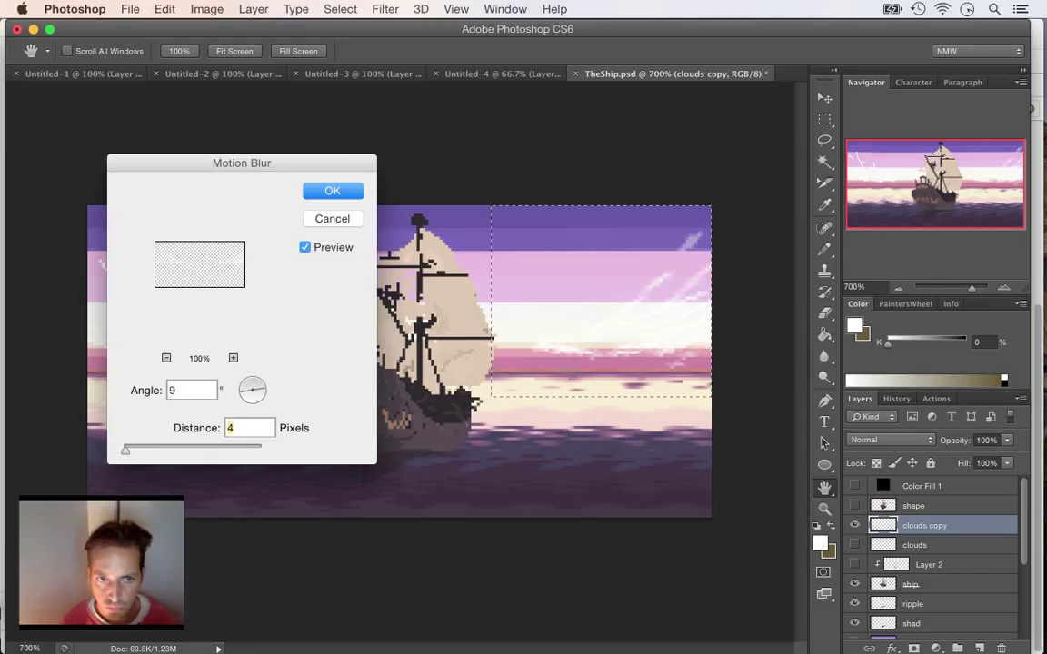
key("Down")
key("Down")
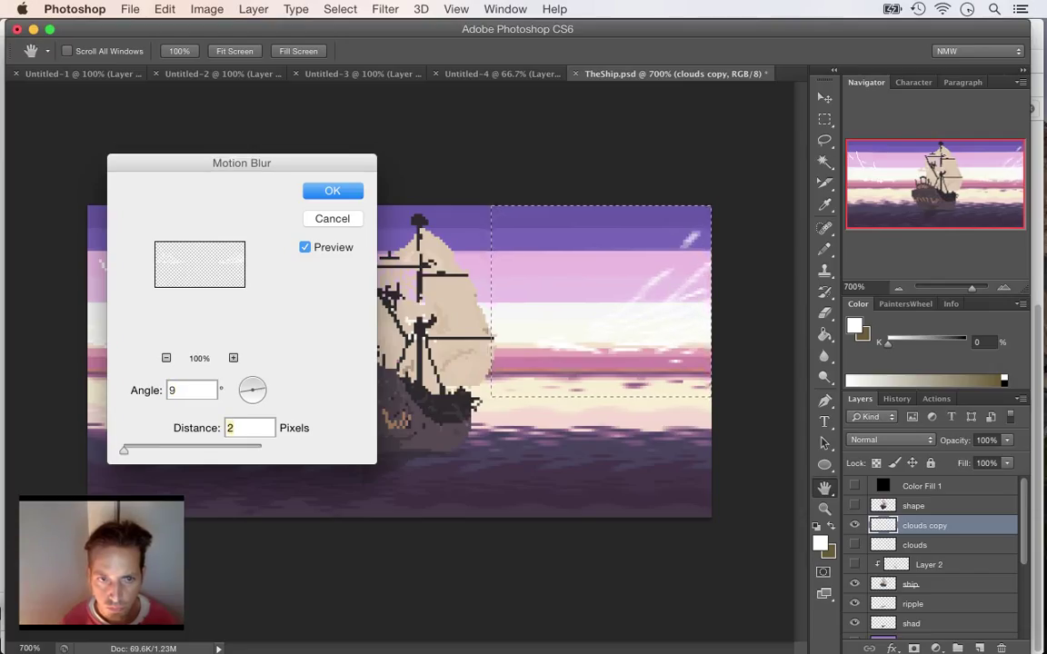
key("Up")
key("Up")
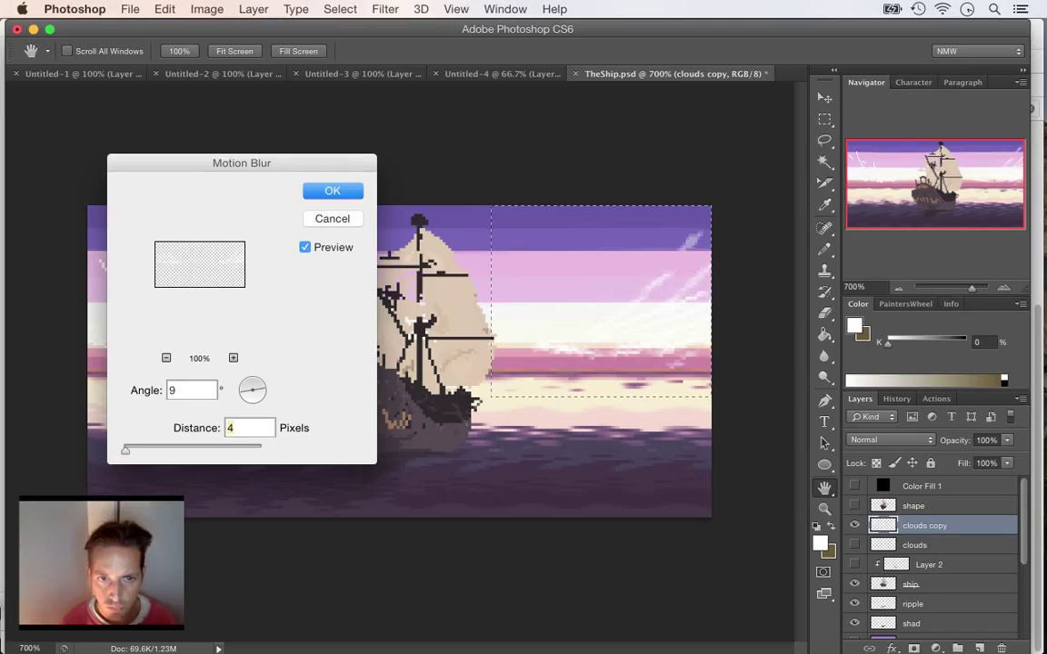
key("Down")
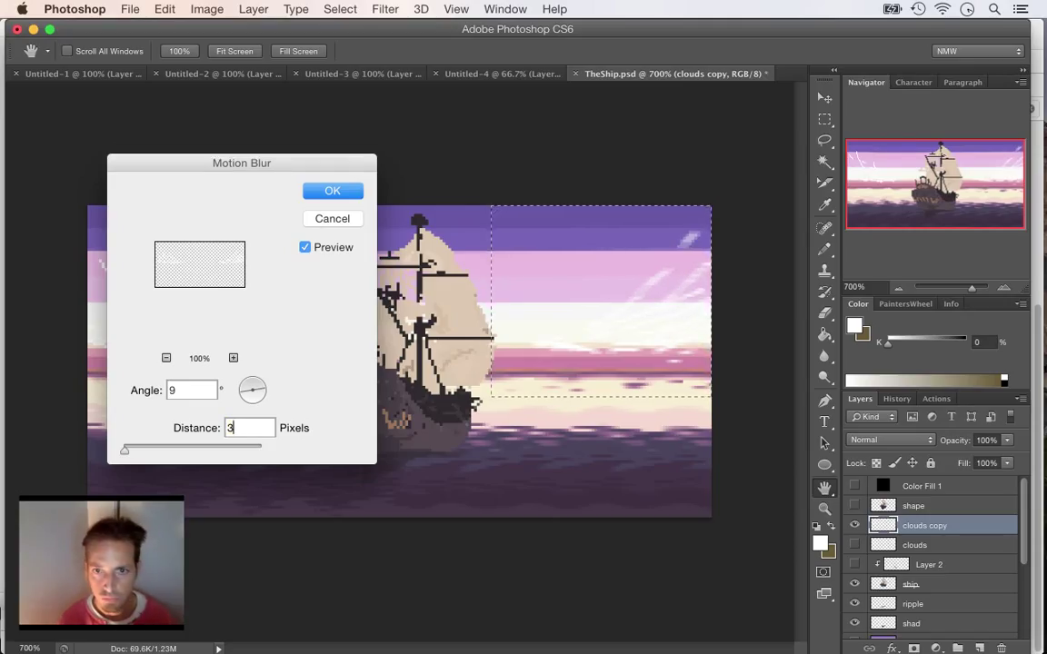
key("Up")
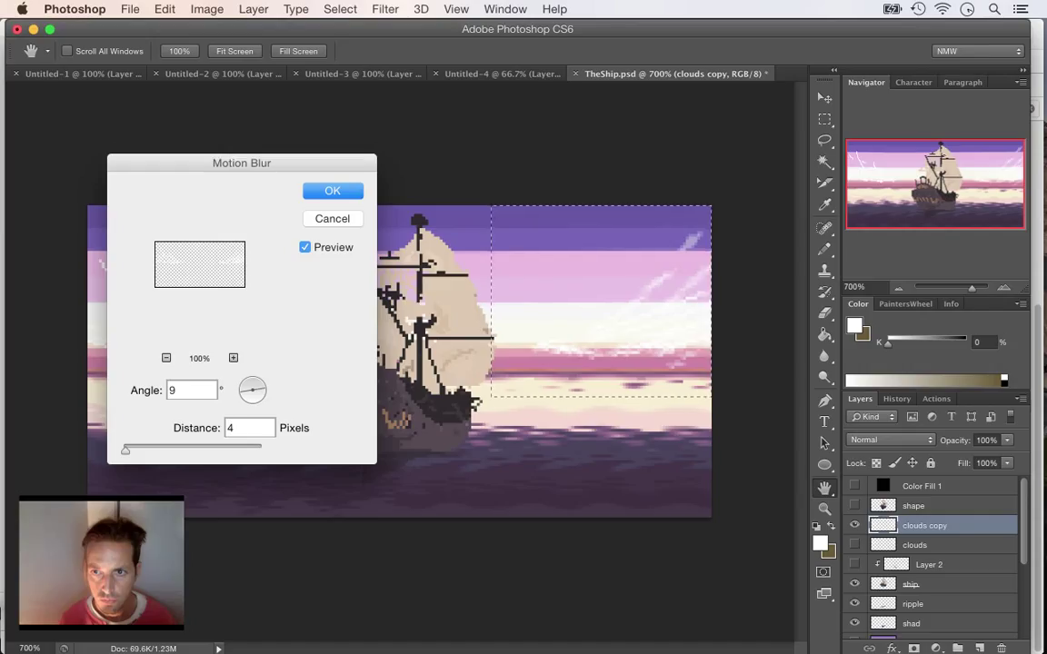
key("Up")
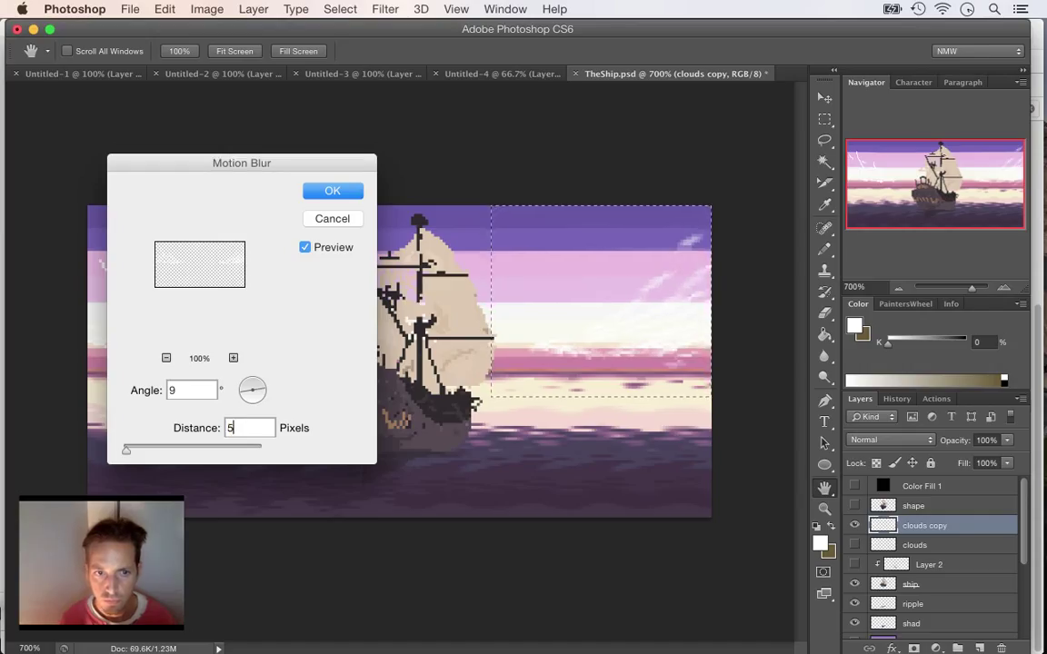
key("Down")
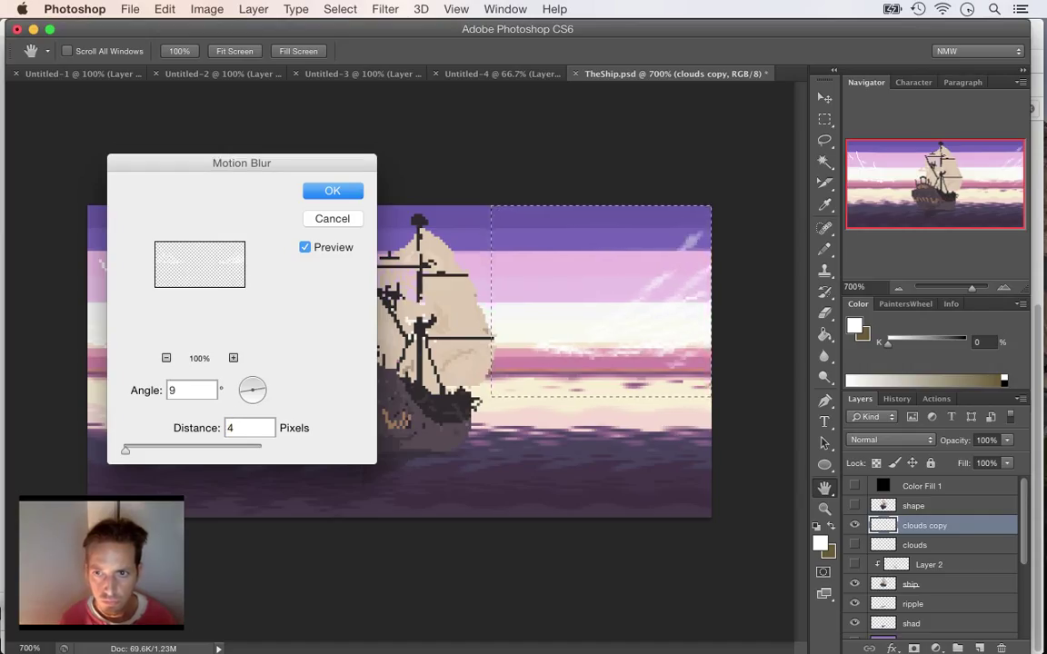
key("Up")
key("Up")
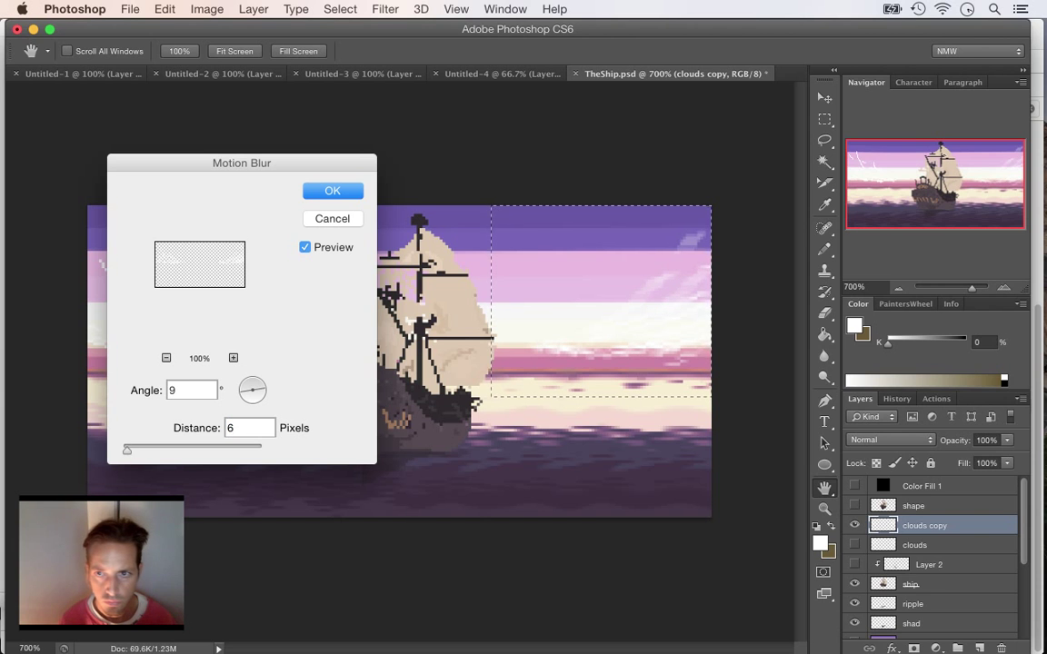
type("4")
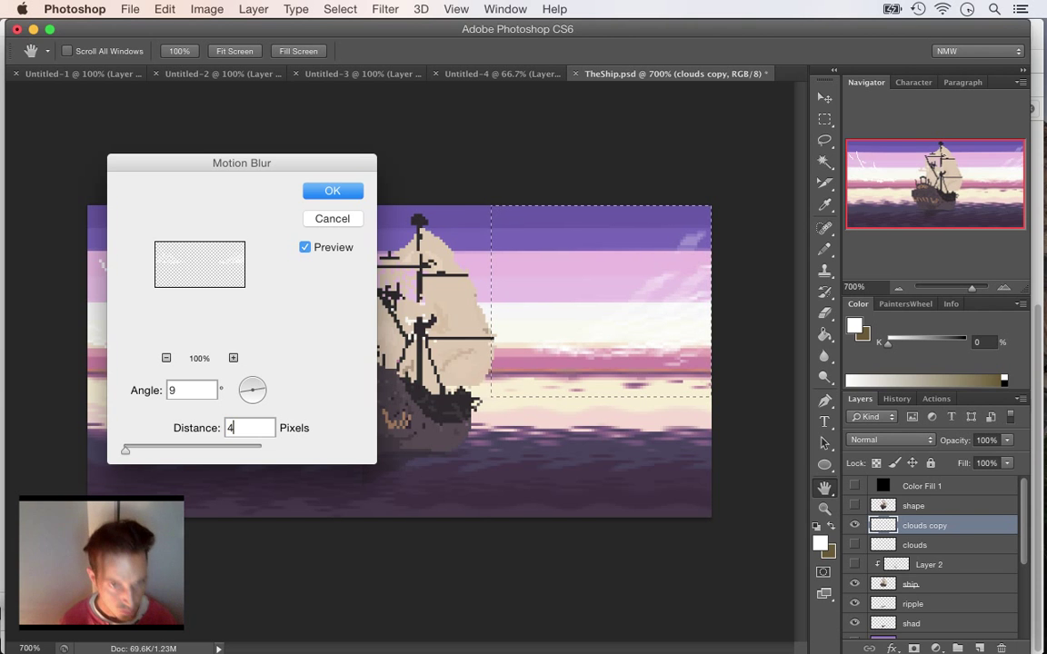
key("Return")
key("m")
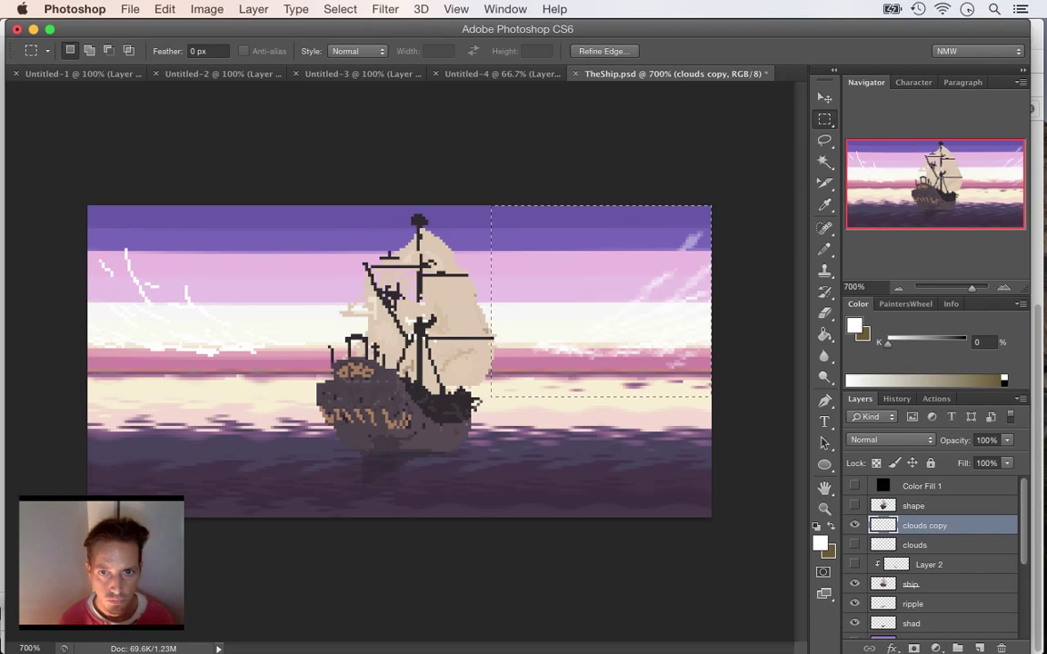
key("super+d")
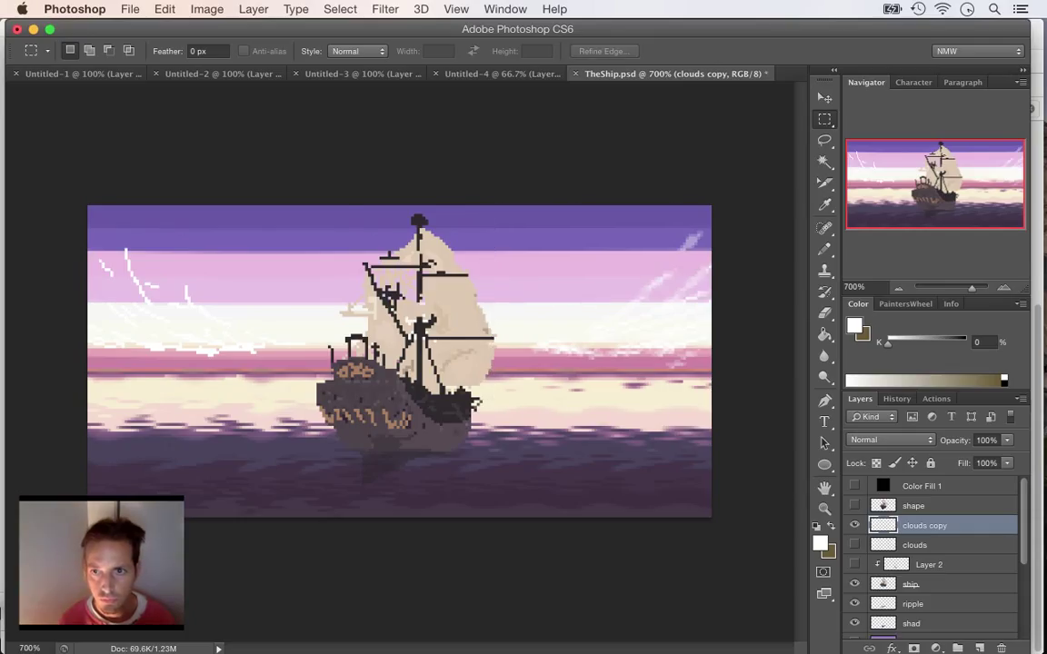
- Select a rectangle around the clouds to the left of the ship and start a Motion Blur on it
left_click_drag(334, 202, 11, 379)
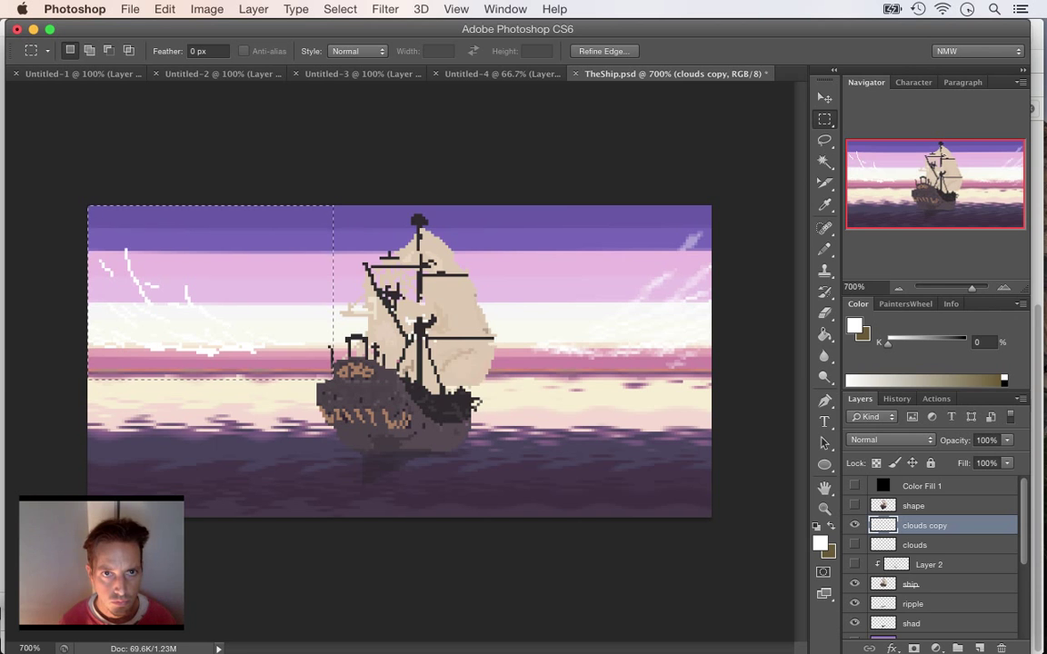
left_click(385, 9)
mouse_move(427, 199)
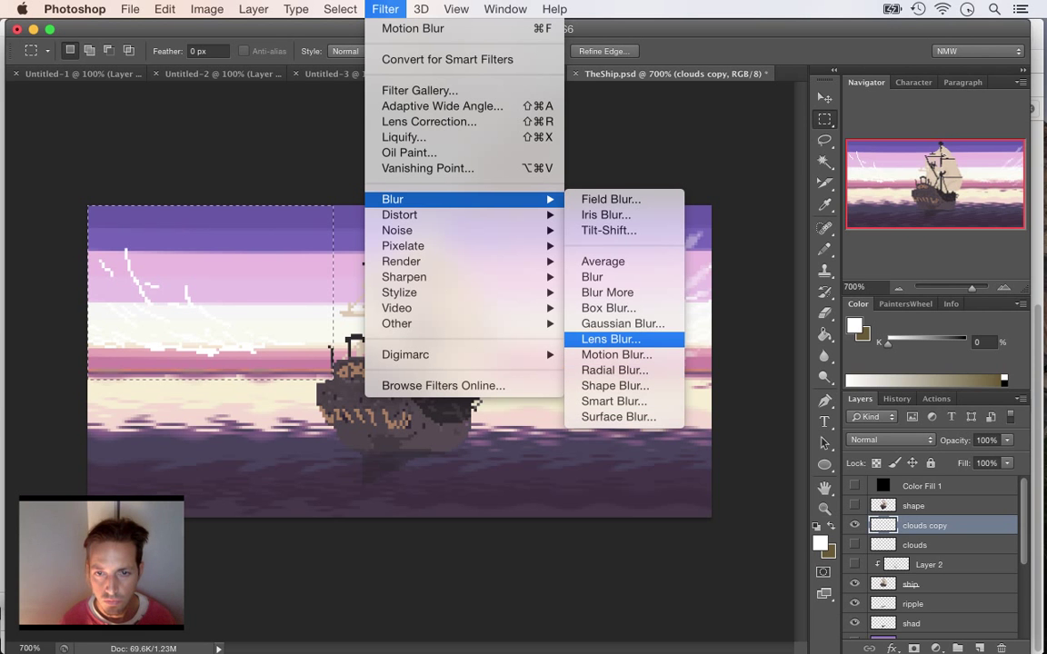
left_click(616, 354)
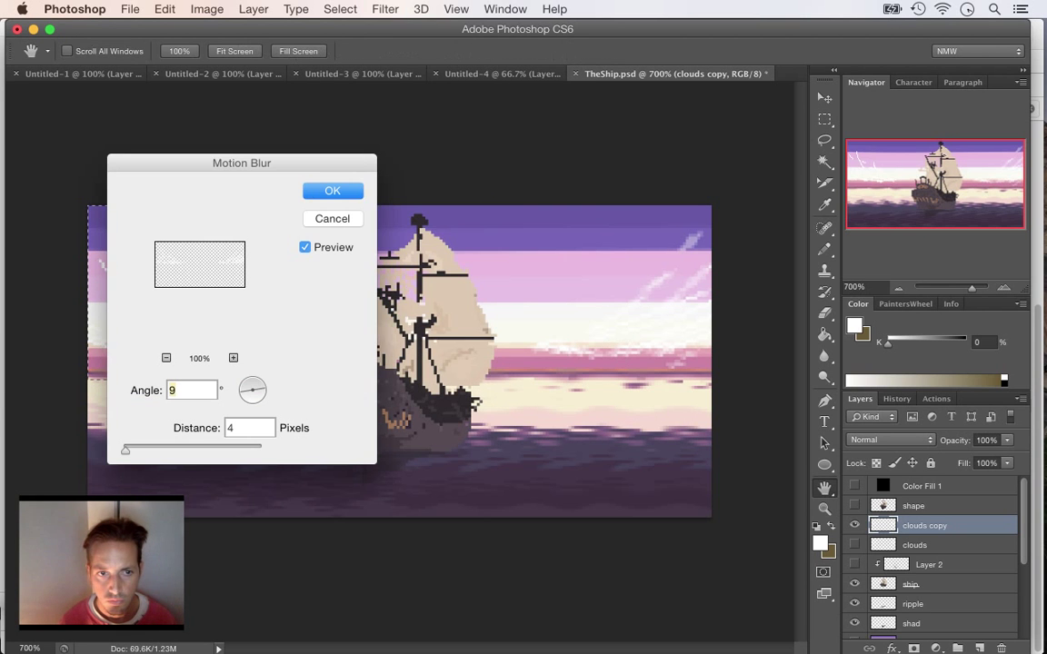
left_click_drag(272, 163, 560, 144)
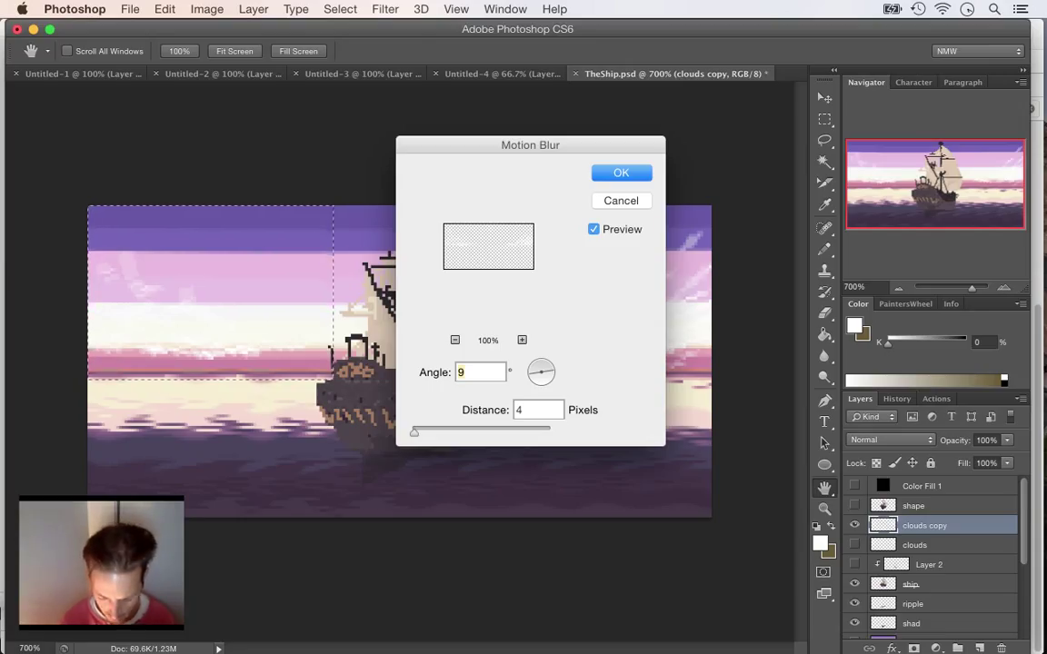
- Preview Motion Blur angles such as -11°, 0° and 20° on the selected clouds to the left of the ship
type("9")
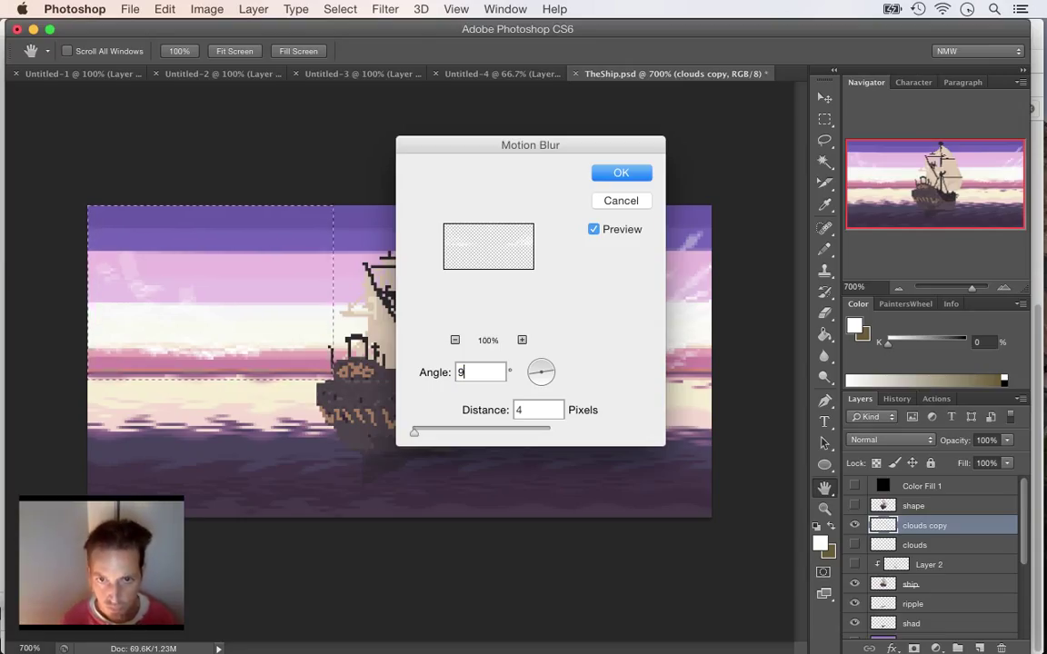
key("Down")
key("Down")
key("Down")
key("Down")
key("Down")
key("Down")
key("Down")
key("Down")
key("Down")
key("Down")
key("Down")
key("Down")
key("Down")
key("Down")
key("Down")
key("Down")
key("Down")
key("Down")
key("Down")
key("Down")
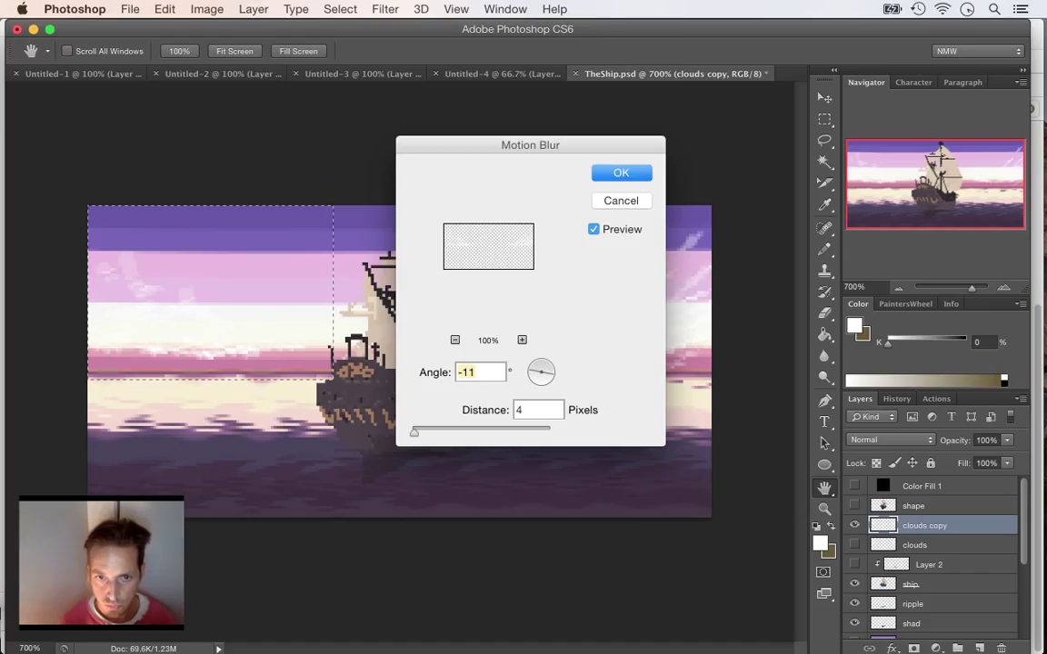
key("Up")
key("Up")
key("Up")
key("Down")
key("Down")
key("Down")
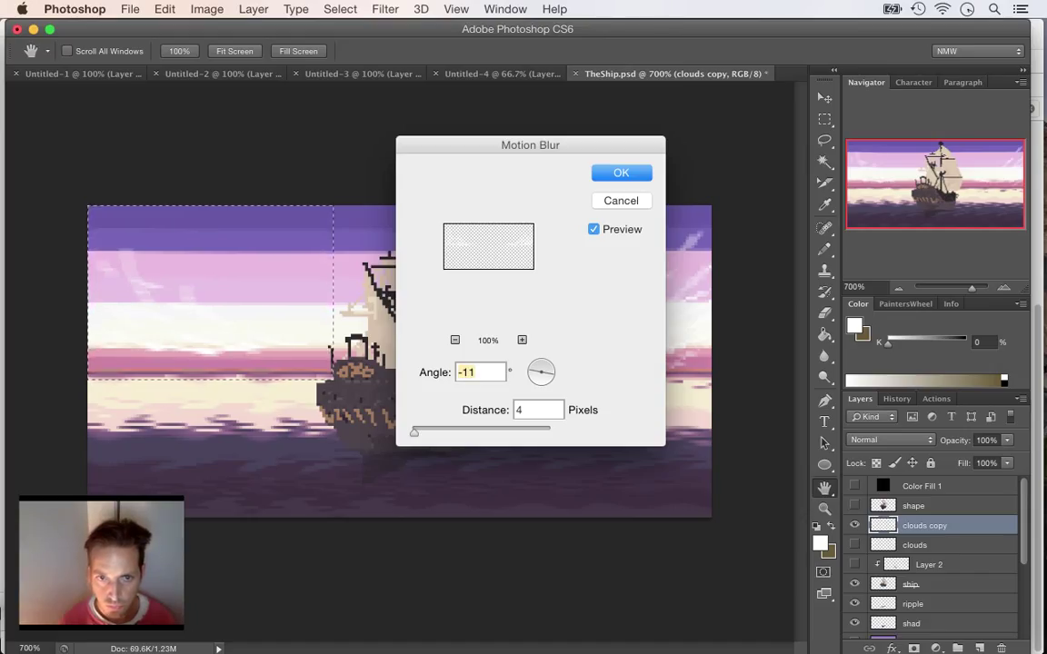
key("Up")
key("Up")
key("Up")
key("Up")
key("Up")
key("Up")
key("Up")
key("Up")
key("Up")
key("Up")
key("Up")
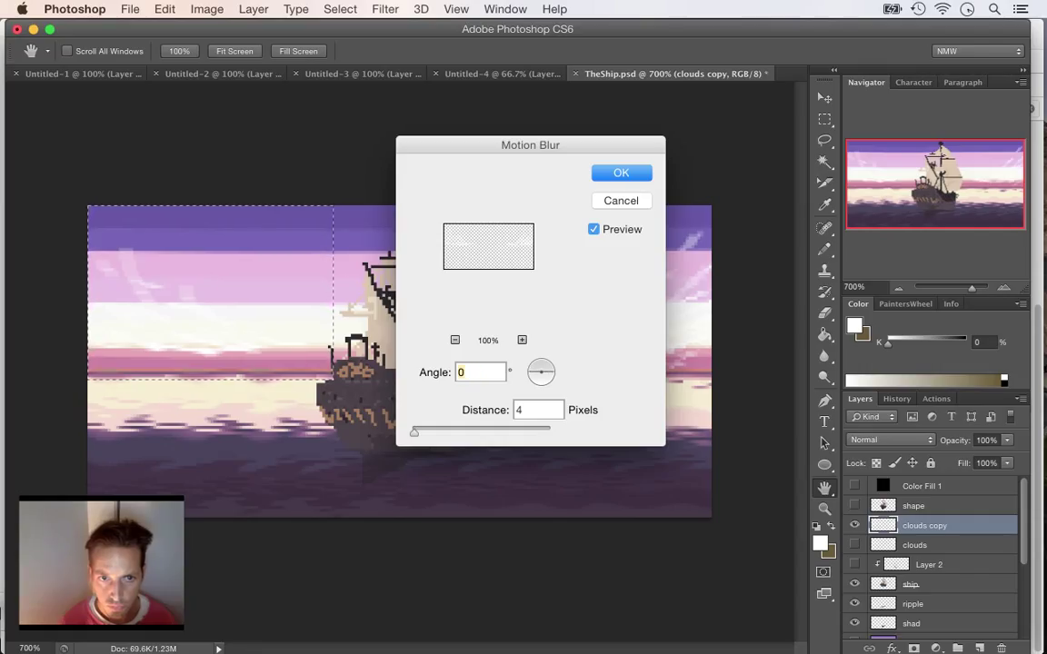
key("shift+Up")
key("shift+Up")
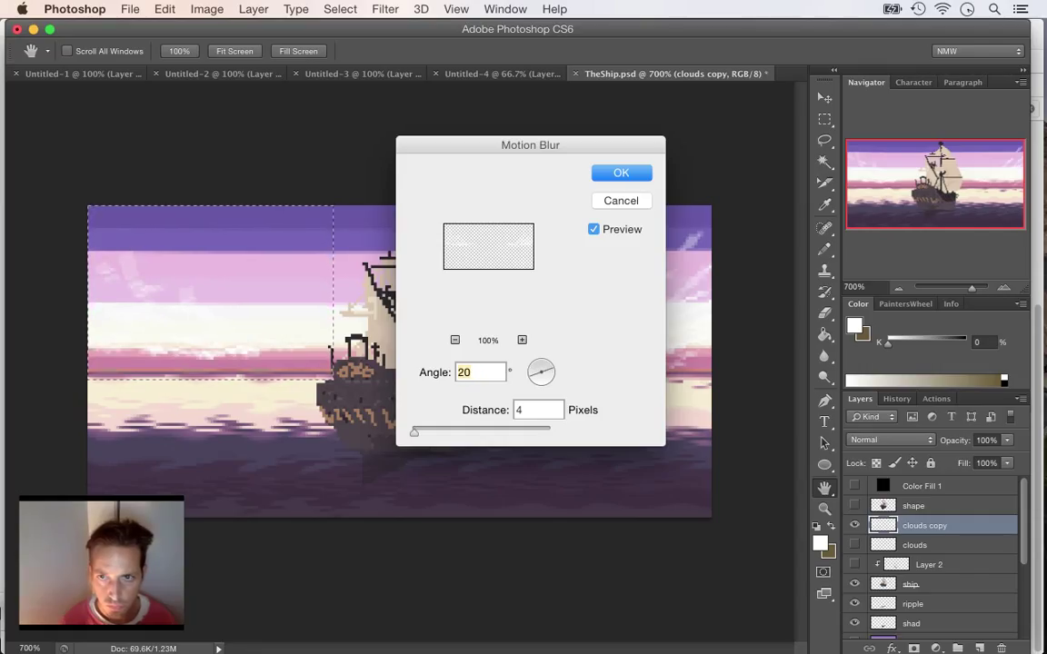
- Readjust the Motion Blur direction, apply the blur to the clouds left of the ship and clear the selection
left_click_drag(550, 368, 548, 380)
key("shift+Up")
key("shift+Up")
key("shift+Up")
key("shift+Up")
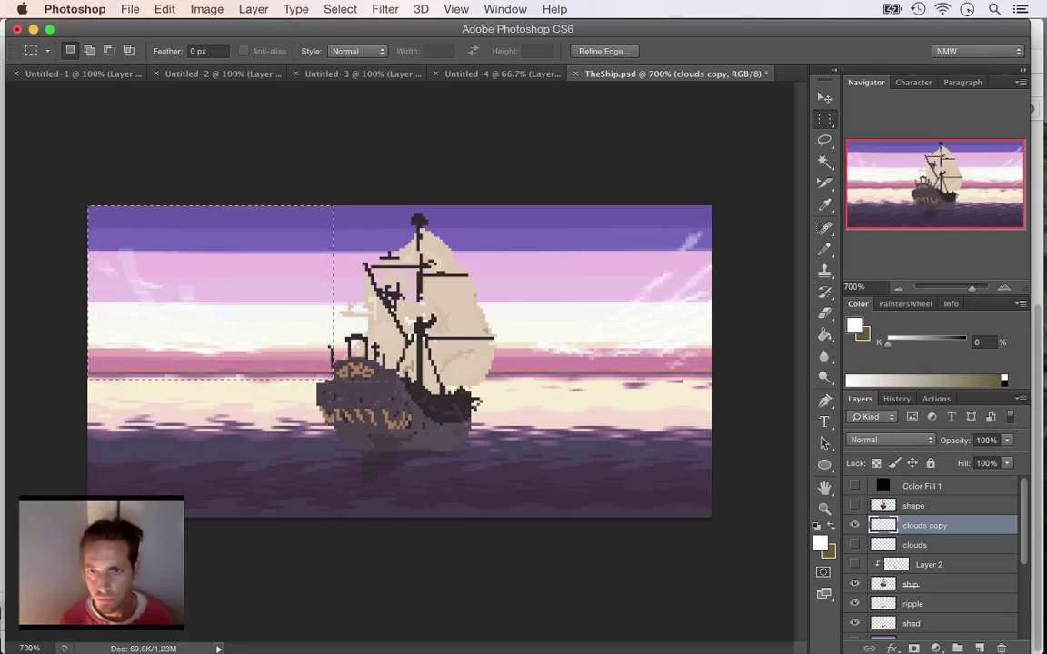
key("super+d")
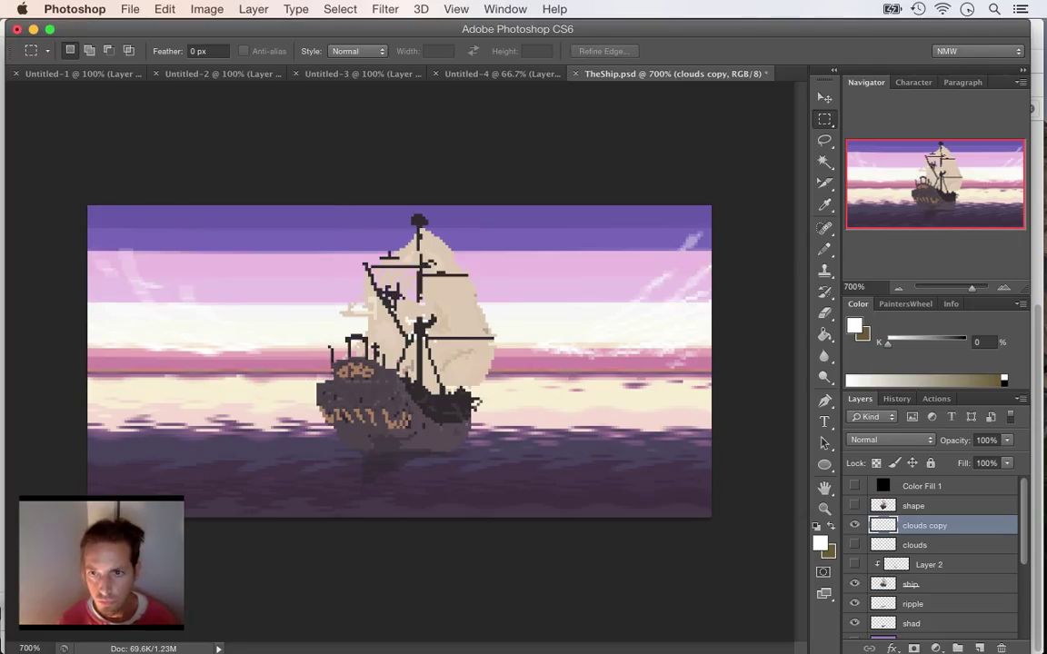
- Duplicate the clouds copy layer and shift the duplicate slightly down and to the right
right_click(927, 525)
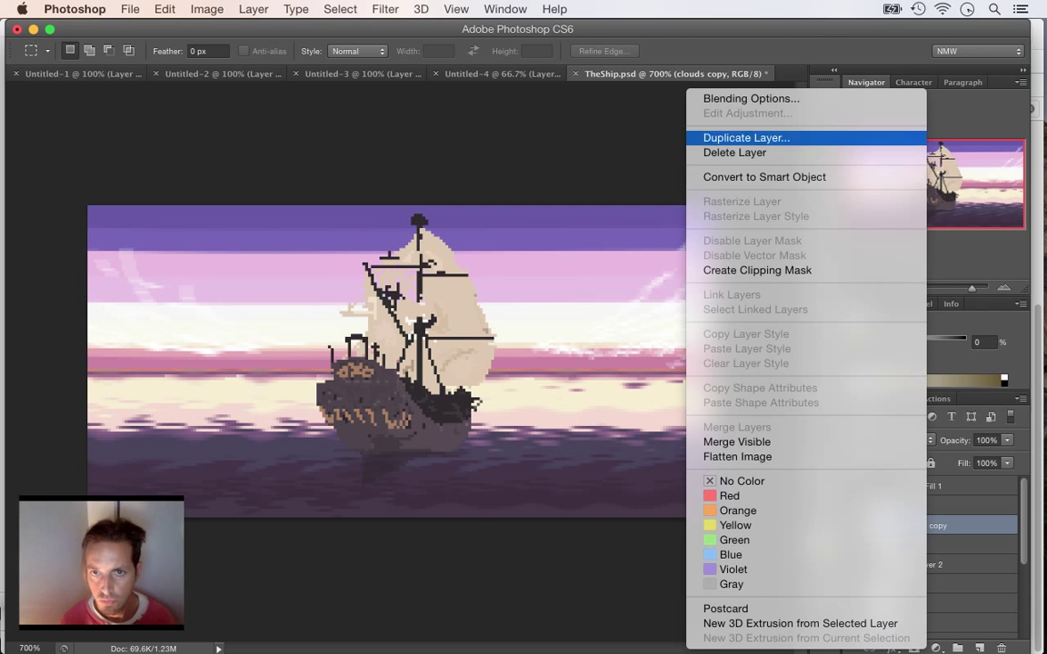
left_click(718, 134)
key("Return")
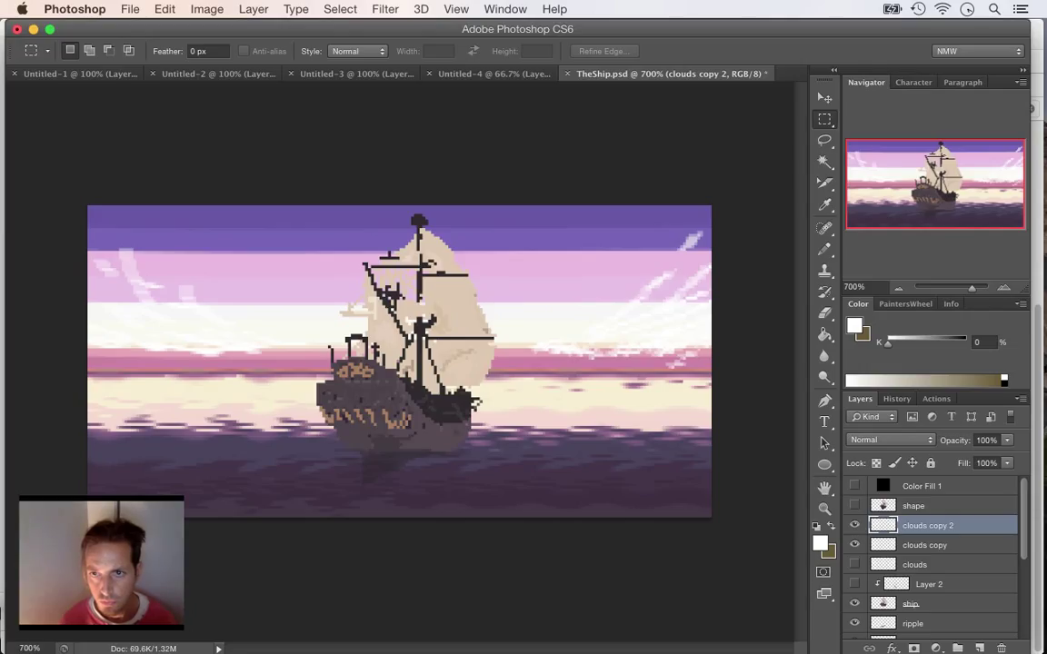
key("v")
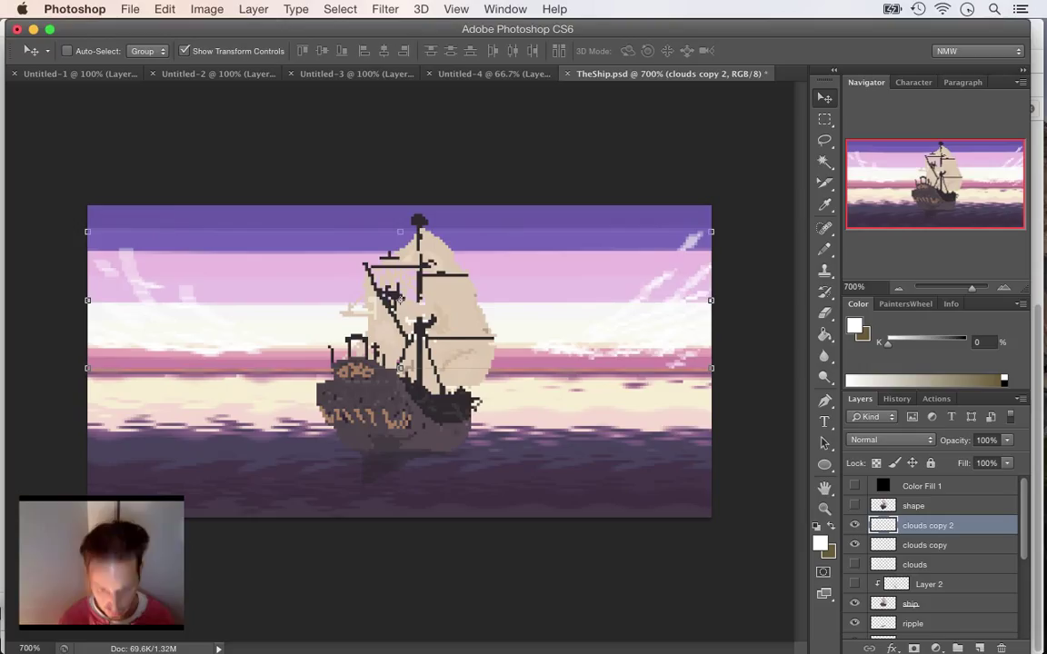
left_click_drag(401, 295, 401, 301)
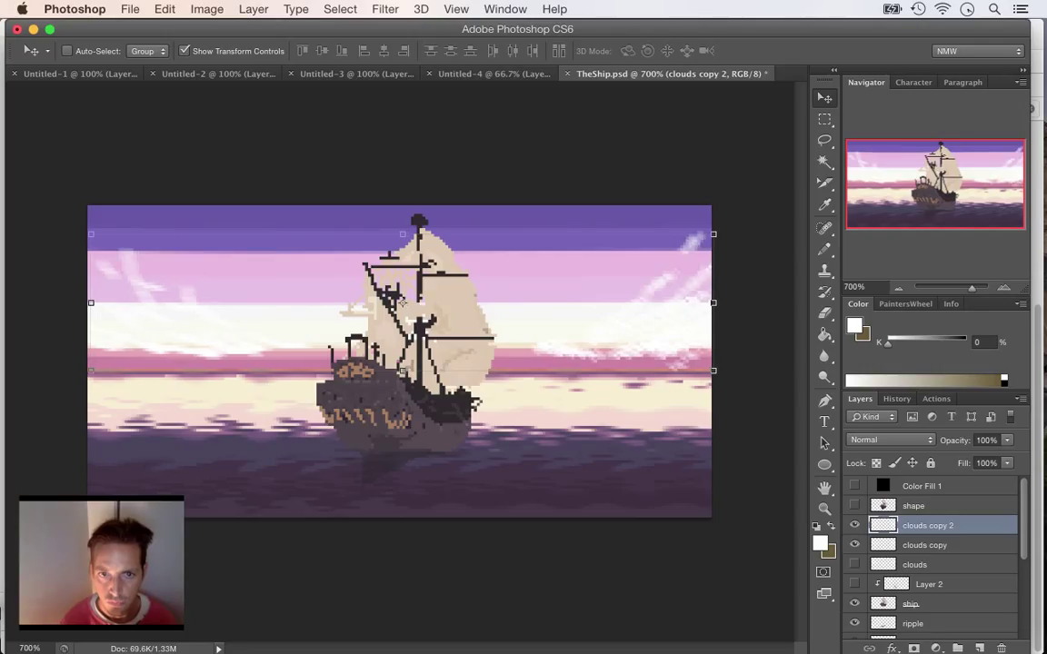
- Merge the clouds copy 2 and clouds copy layers into one layer
key("m")
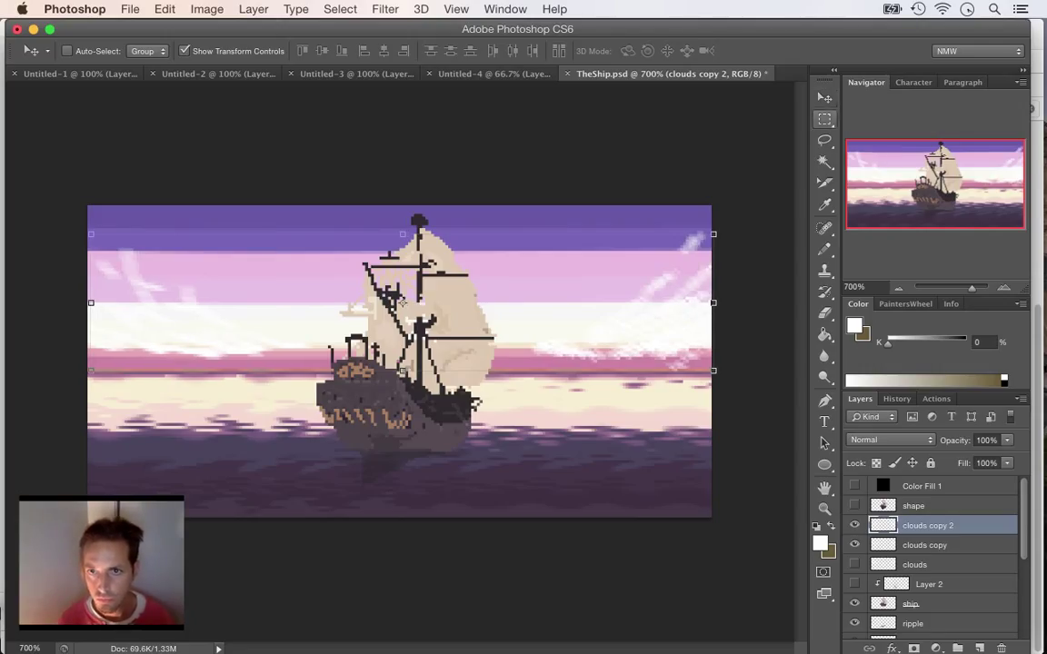
left_click(925, 545, "shift")
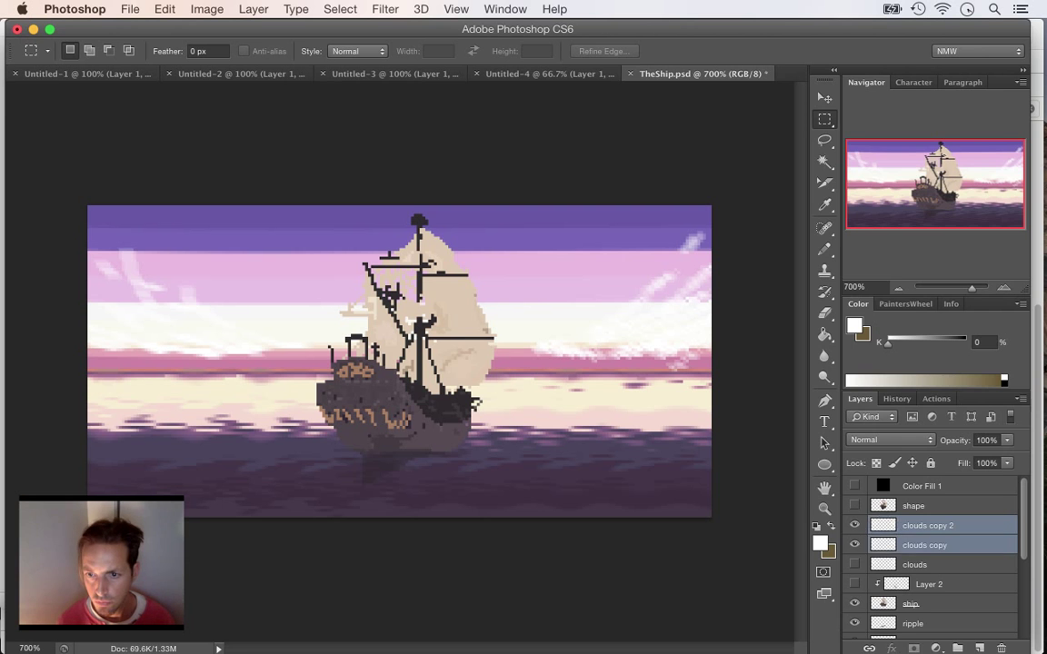
right_click(924, 544)
left_click(804, 427)
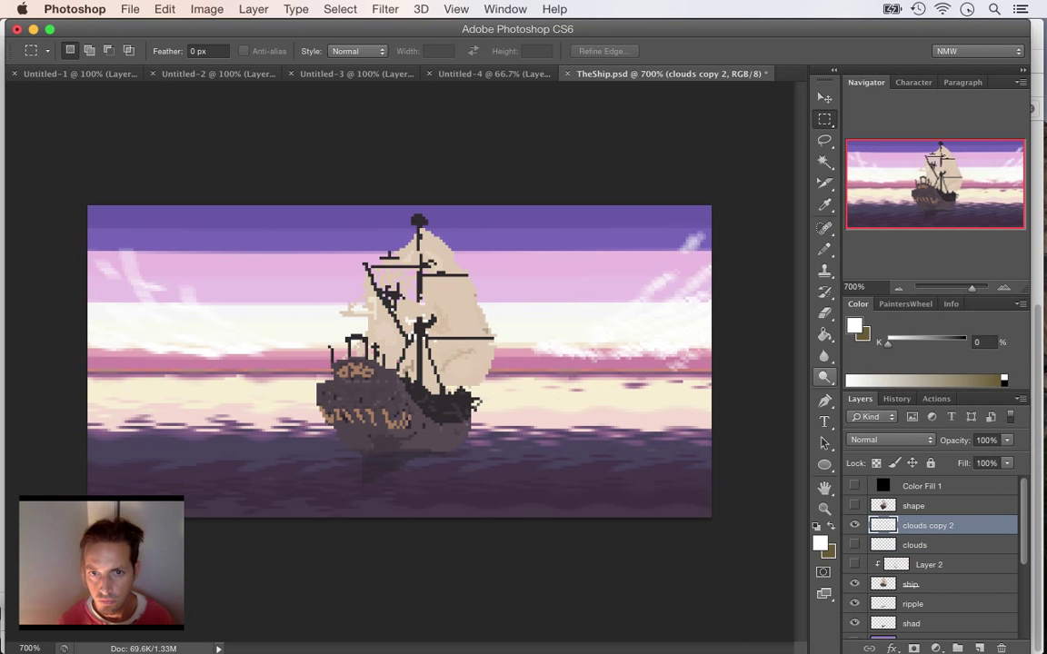
- Lower the opacity of the merged cloud layer to 72%
left_click(1006, 441)
left_click_drag(1011, 457, 987, 455)
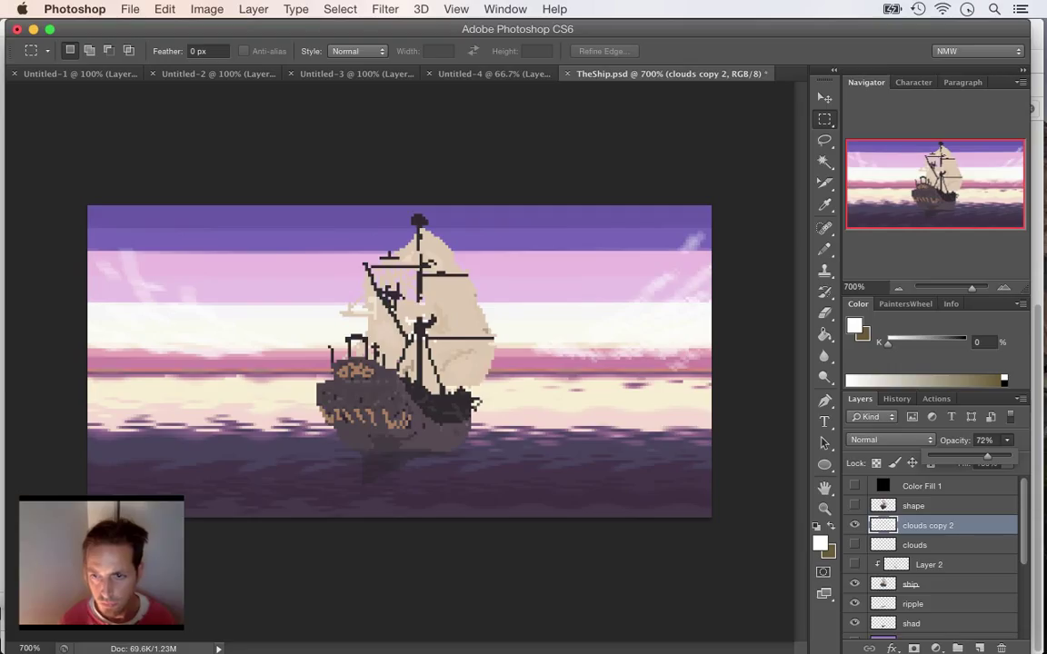
key("Return")
- Try the Overlay, Hard Light, Linear Light and Hard Mix blend modes on the merged cloud layer
left_click(891, 440)
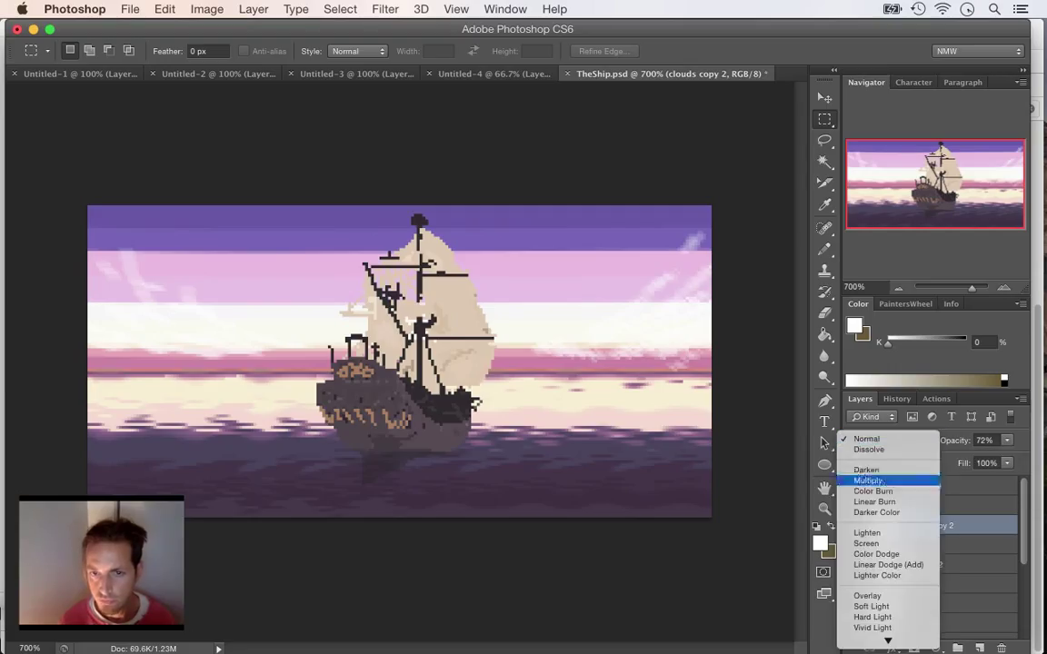
left_click(869, 532)
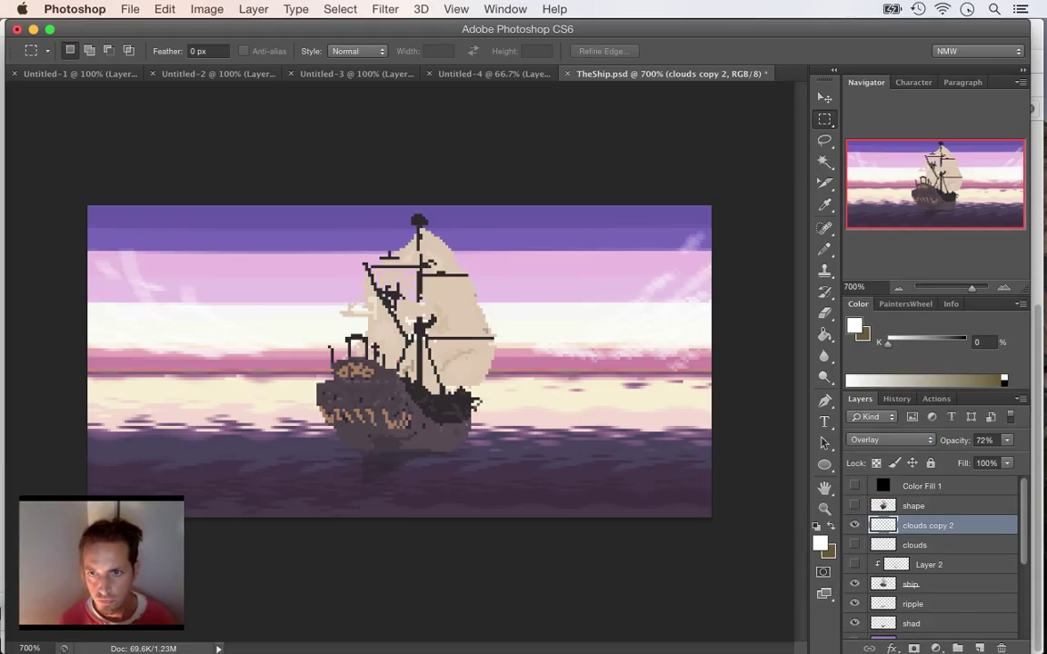
left_click(890, 439)
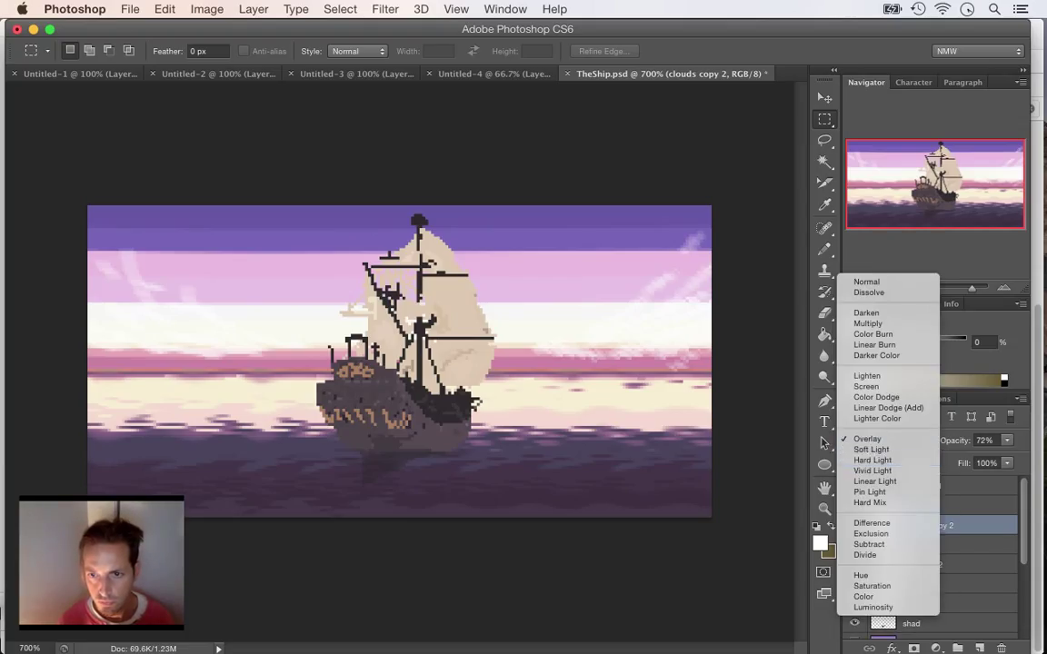
key("Up")
key("Return")
left_click(890, 440)
key("Down")
key("Down")
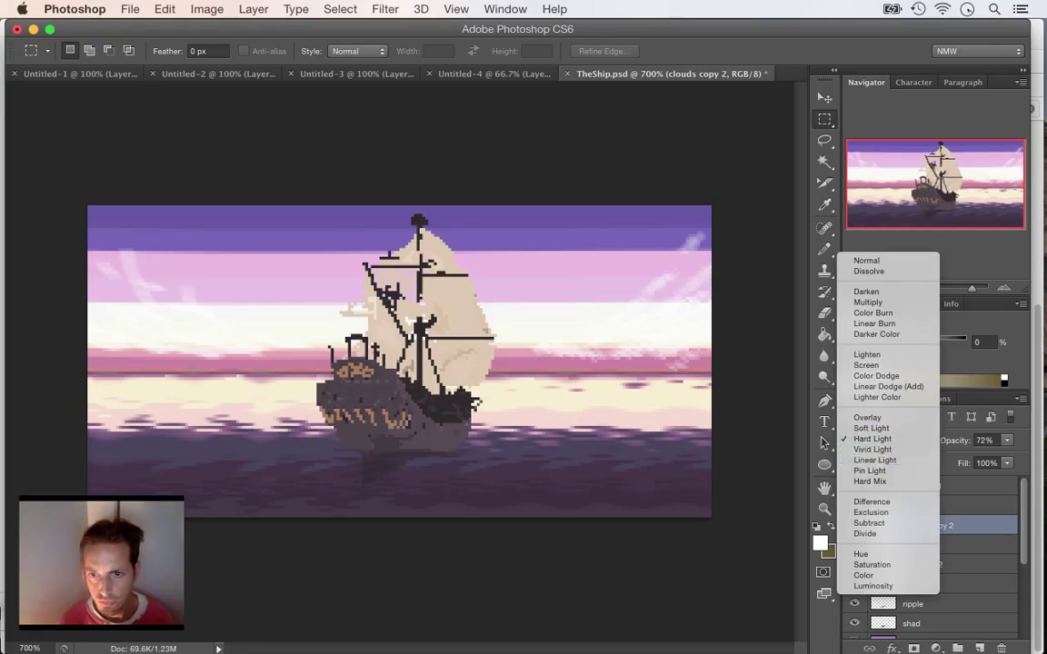
key("Return")
left_click(891, 440)
key("Up")
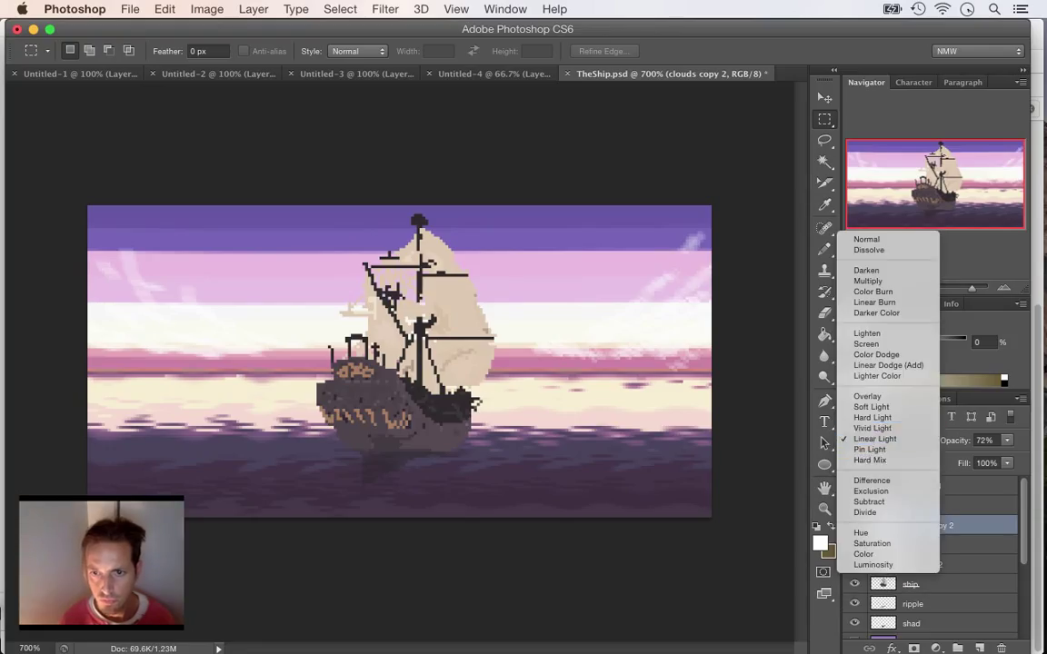
key("Return")
left_click(890, 439)
key("Down")
key("Down")
key("Down")
key("Return")
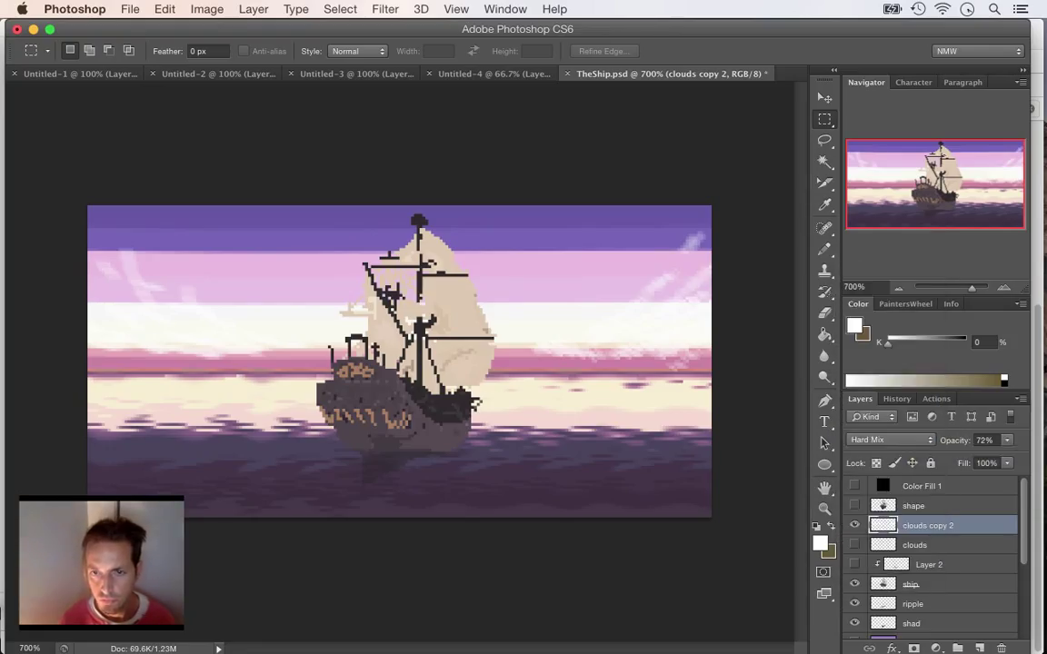
- Try the Difference, Exclusion, Subtract and Divide blend modes on the cloud layer
left_click(891, 439)
key("Up")
key("Return")
left_click(891, 440)
key("Down")
key("Down")
key("Return")
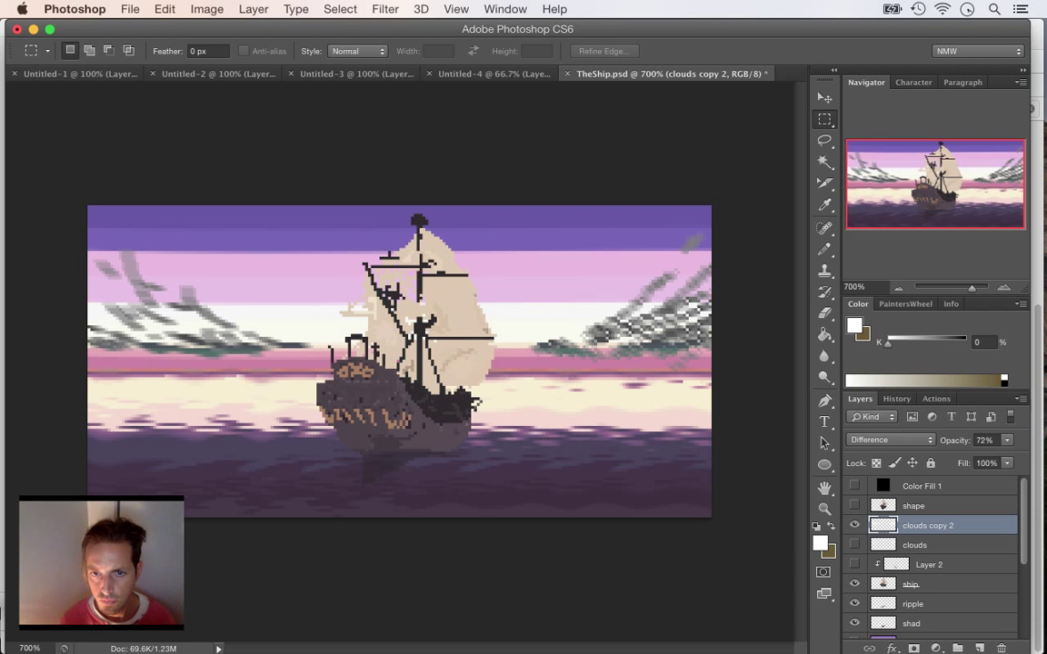
left_click(890, 440)
key("Down")
key("Return")
left_click(891, 440)
key("Down")
key("Return")
left_click(891, 440)
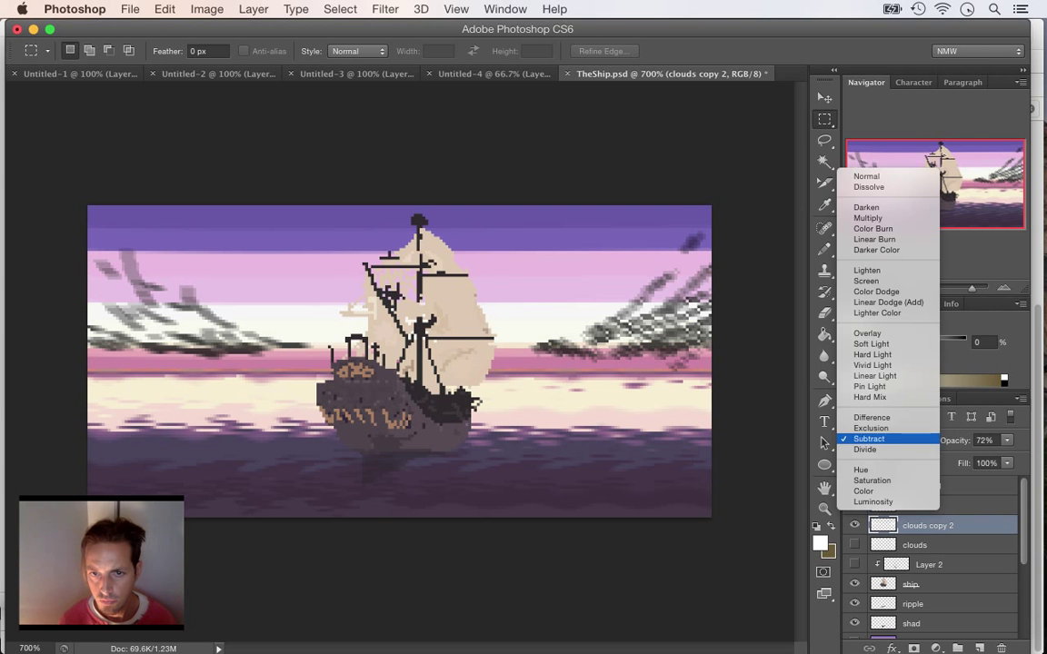
key("Return")
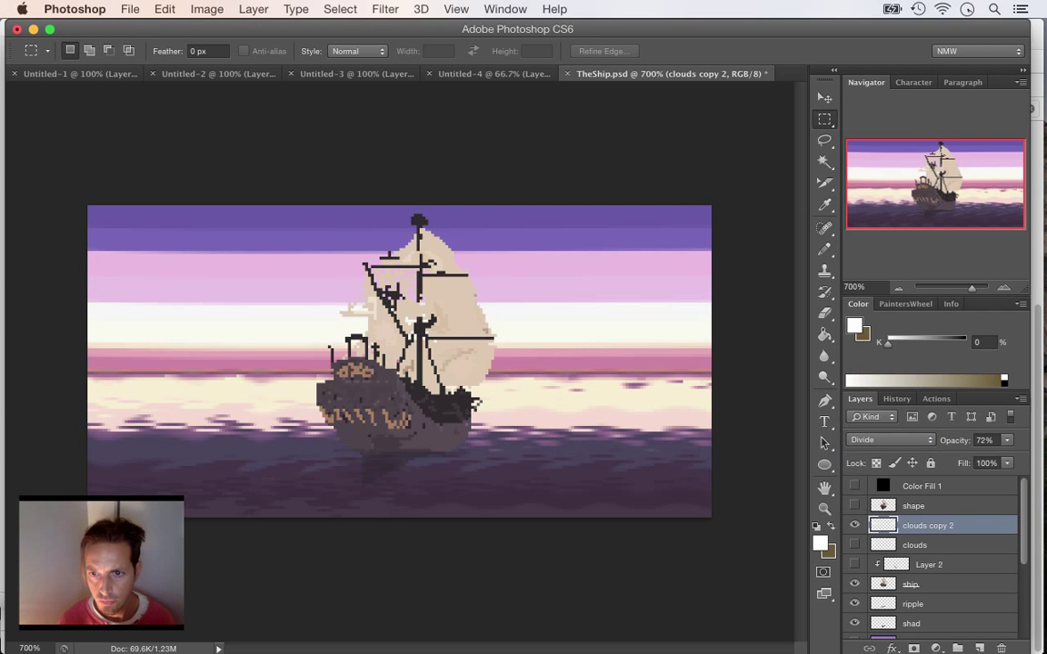
- Try the Hue, Color and Luminosity blend modes on the cloud layer
left_click(891, 440)
key("Down")
key("Return")
left_click(890, 439)
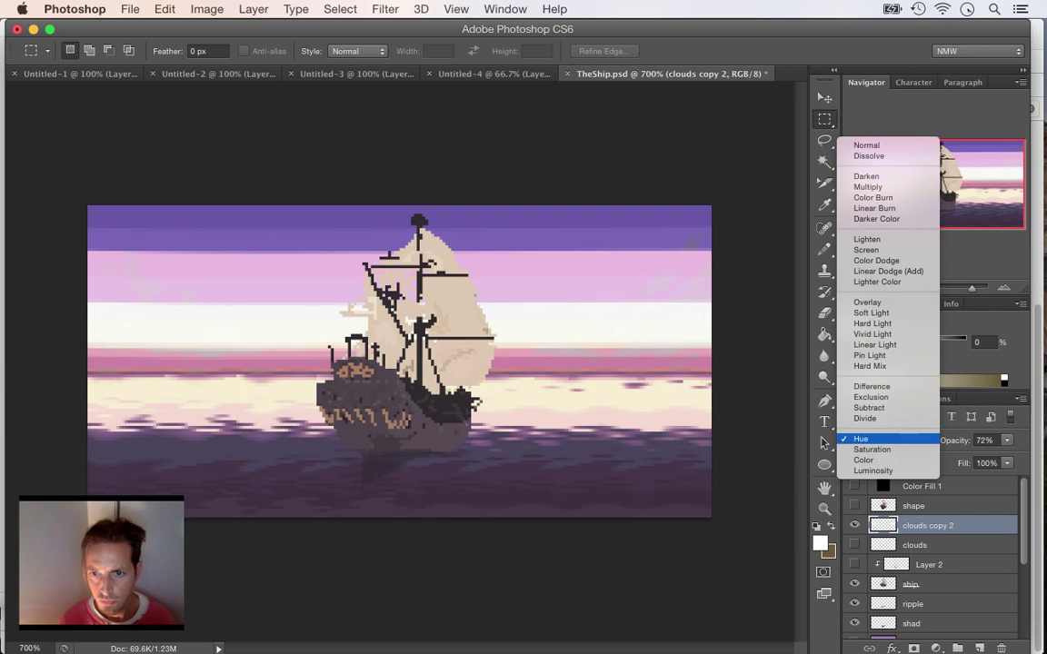
key("Down")
key("Down")
key("Return")
left_click(890, 440)
key("Down")
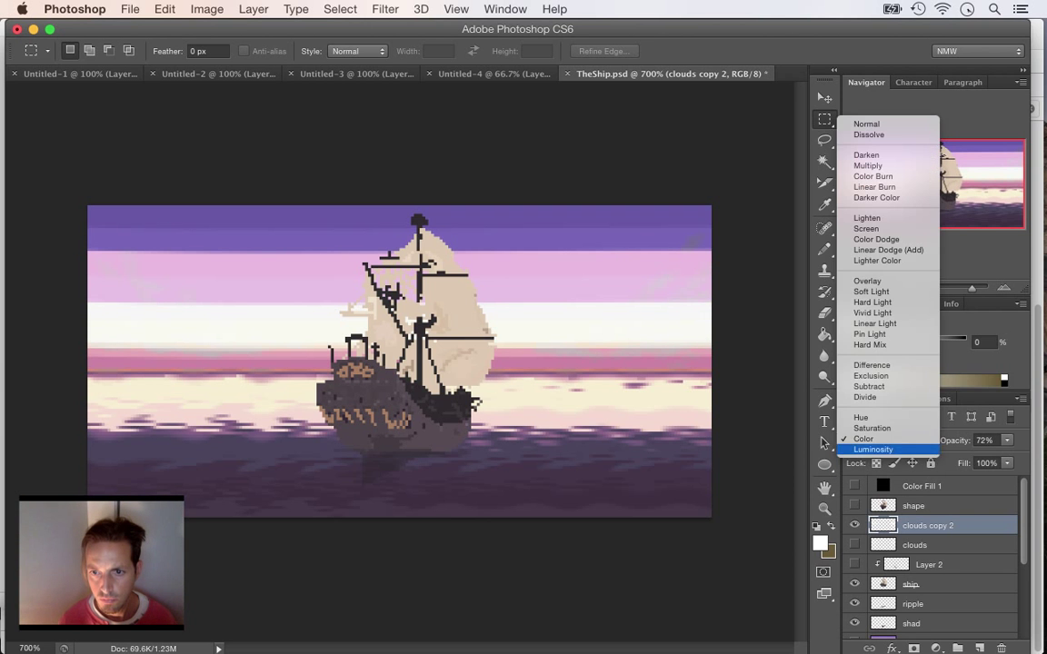
key("Return")
- Switch the cloud layer's blend mode back to Exclusion and on to Lighter Color for comparison
left_click(891, 440)
key("Up")
key("Up")
key("Up")
key("Up")
key("Up")
key("Up")
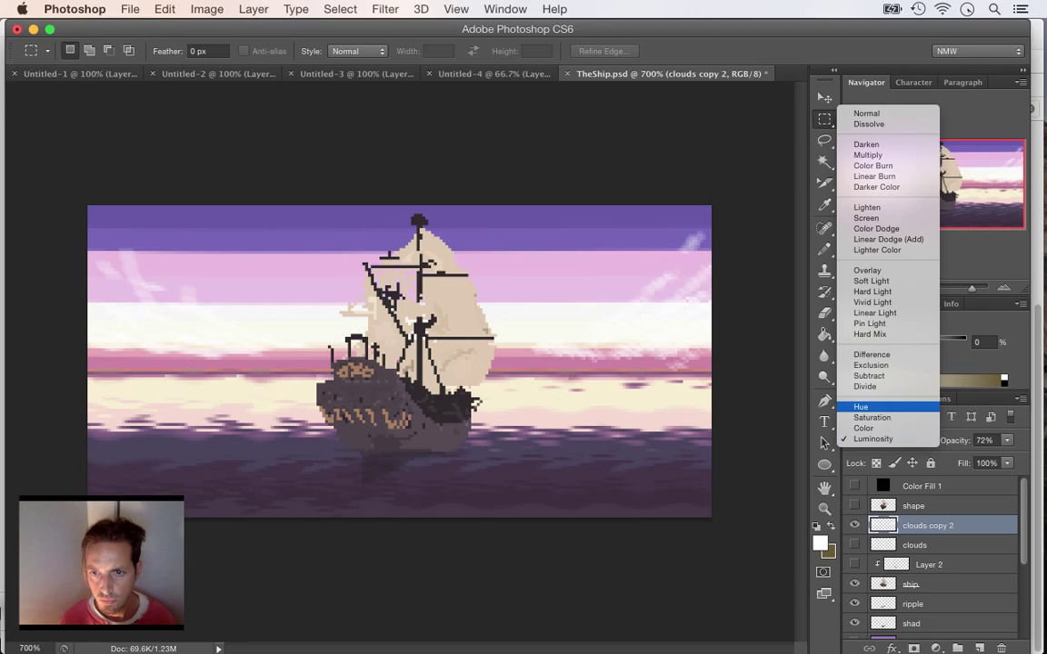
key("Return")
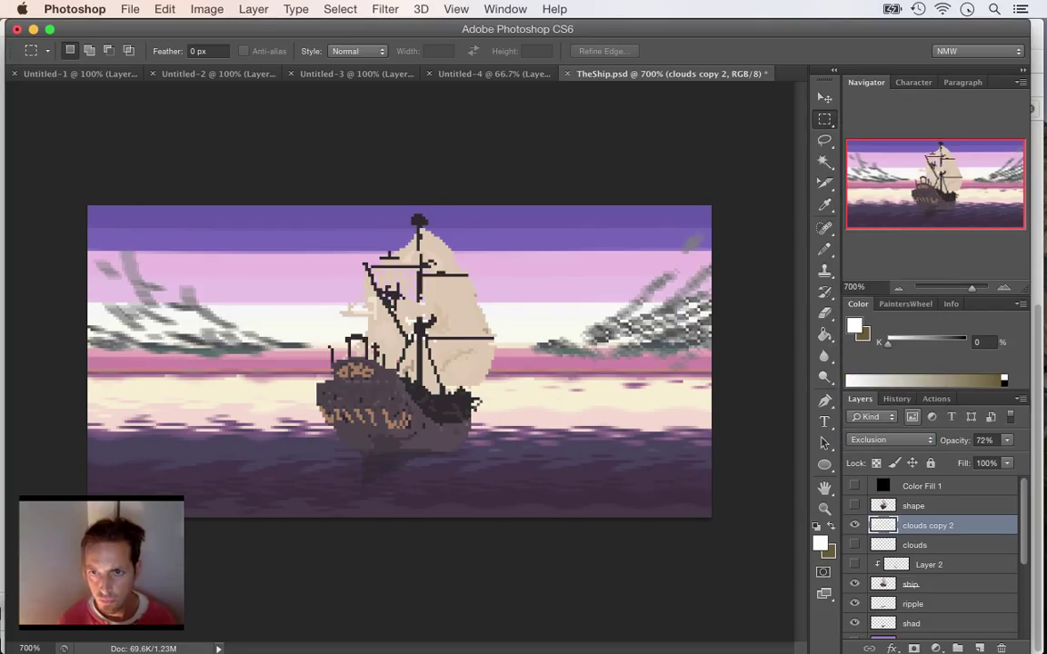
left_click(891, 440)
key("Up")
key("Up")
key("Up")
key("Up")
key("Up")
key("Up")
key("Up")
key("Up")
key("Up")
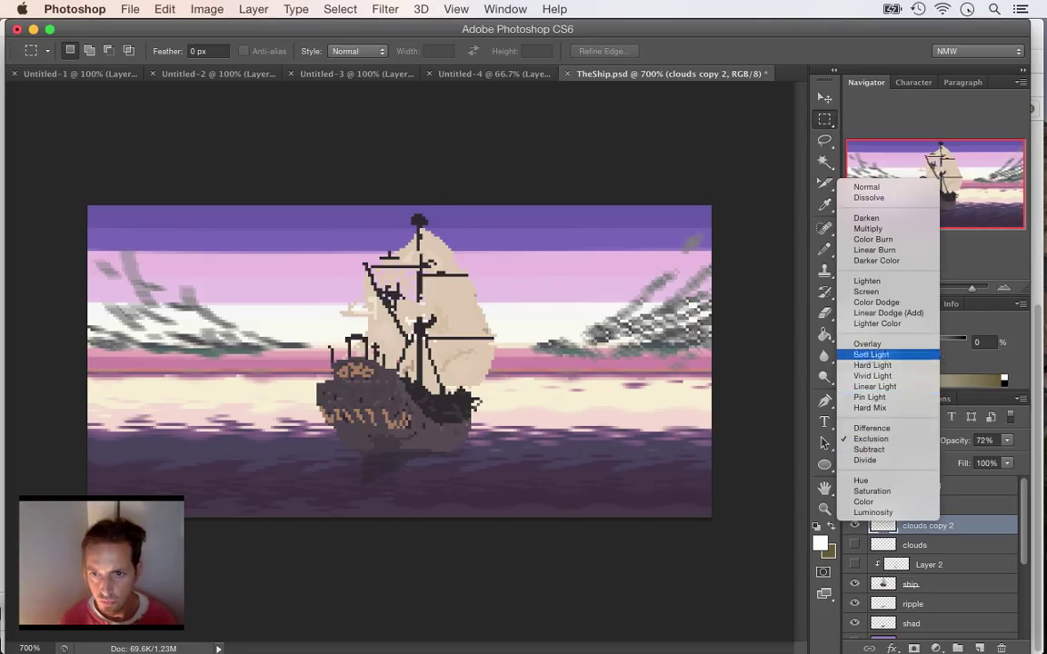
key("Return")
- Try darkening blend modes such as Linear Burn, Color Burn and Darken on the cloud layer
left_click(891, 440)
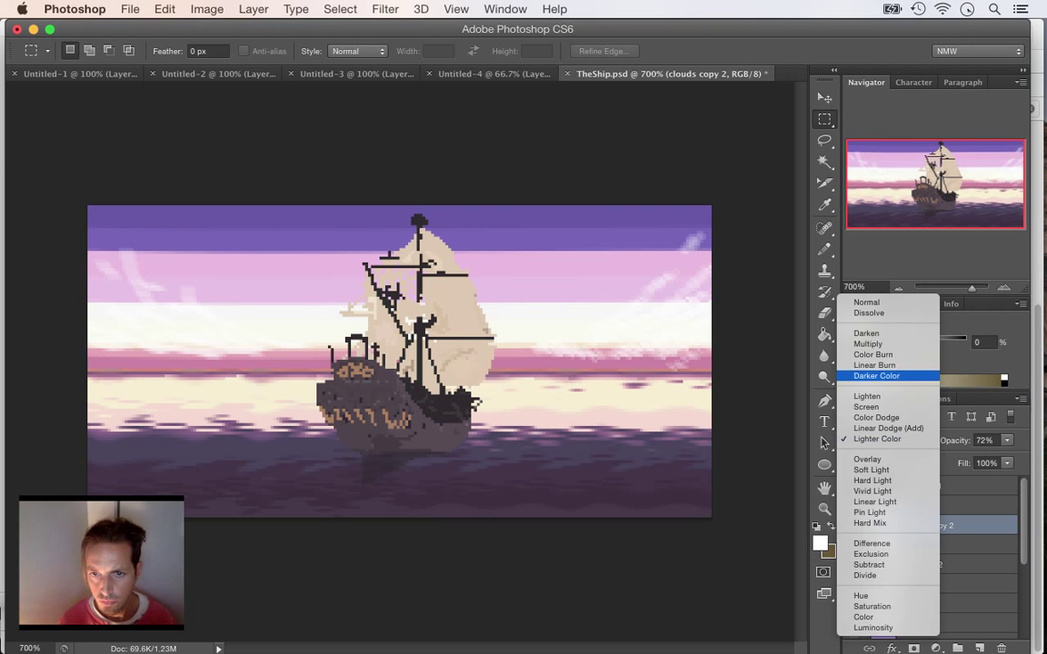
left_click(876, 382)
left_click(890, 440)
left_click(876, 429)
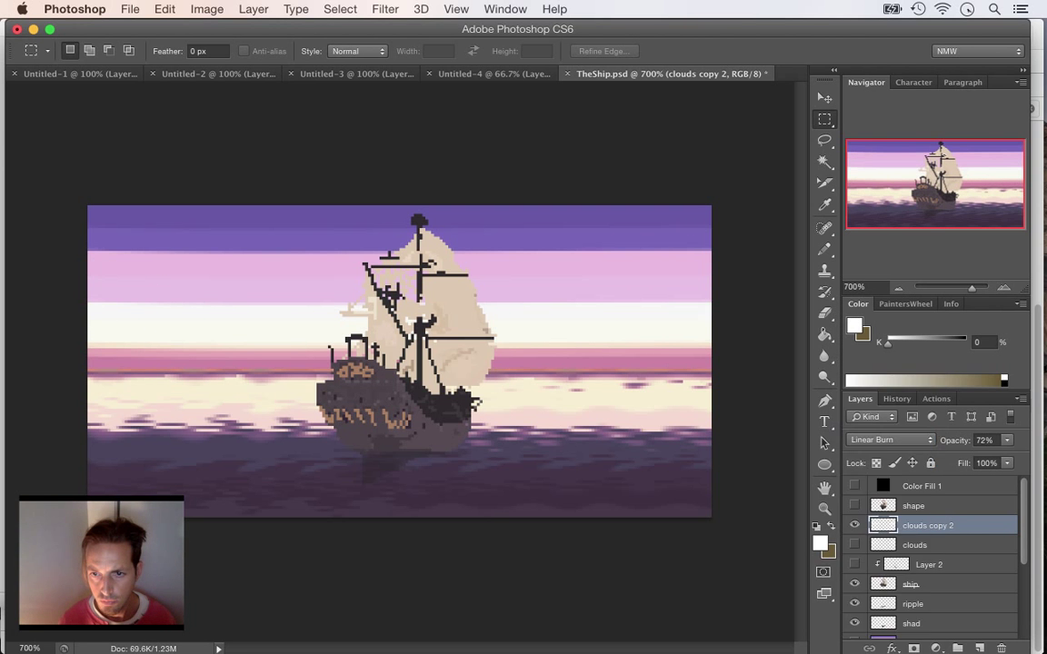
left_click(890, 440)
key("Return")
left_click(891, 439)
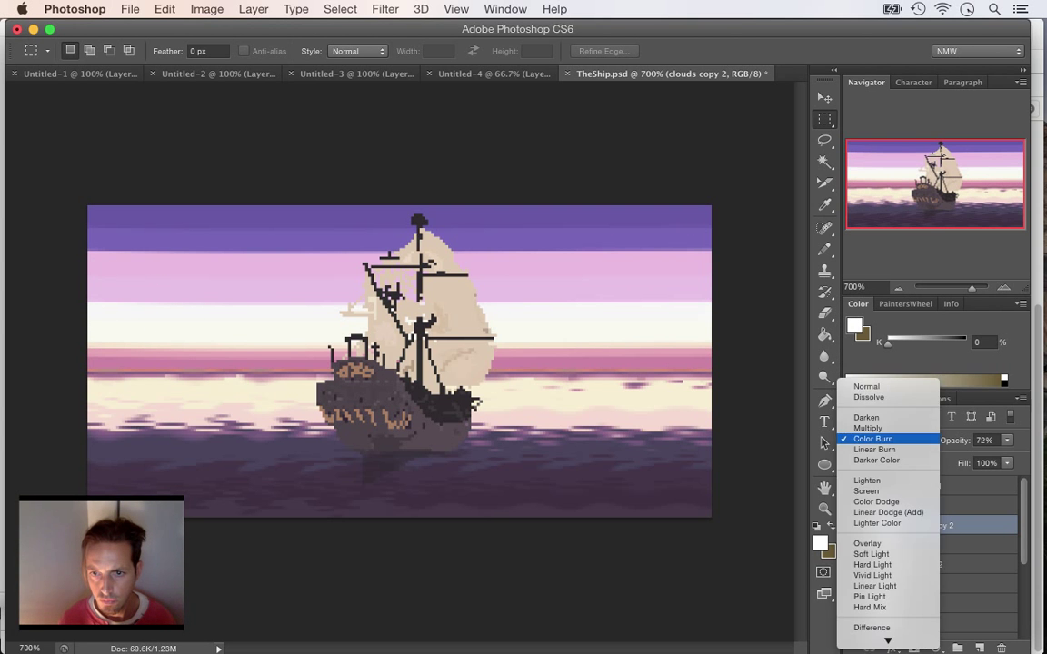
key("Up")
key("Return")
left_click(890, 440)
key("Up")
key("Return")
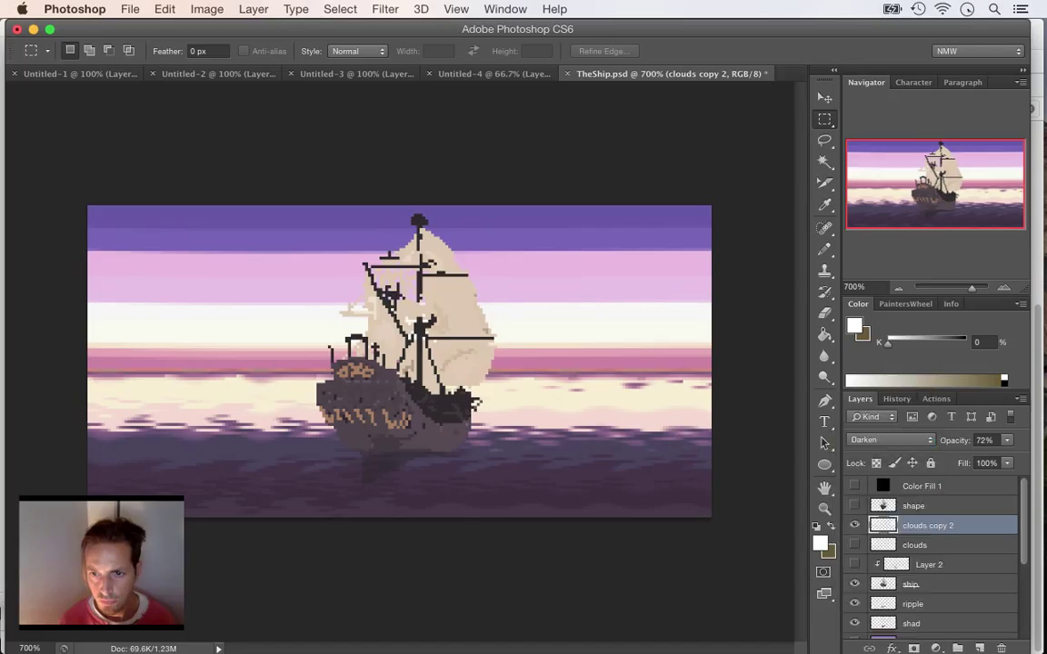
- Try the Screen and Color Dodge blend modes on the cloud layer
left_click(890, 440)
key("Down")
key("Down")
key("Down")
key("Down")
key("Down")
key("Down")
key("Return")
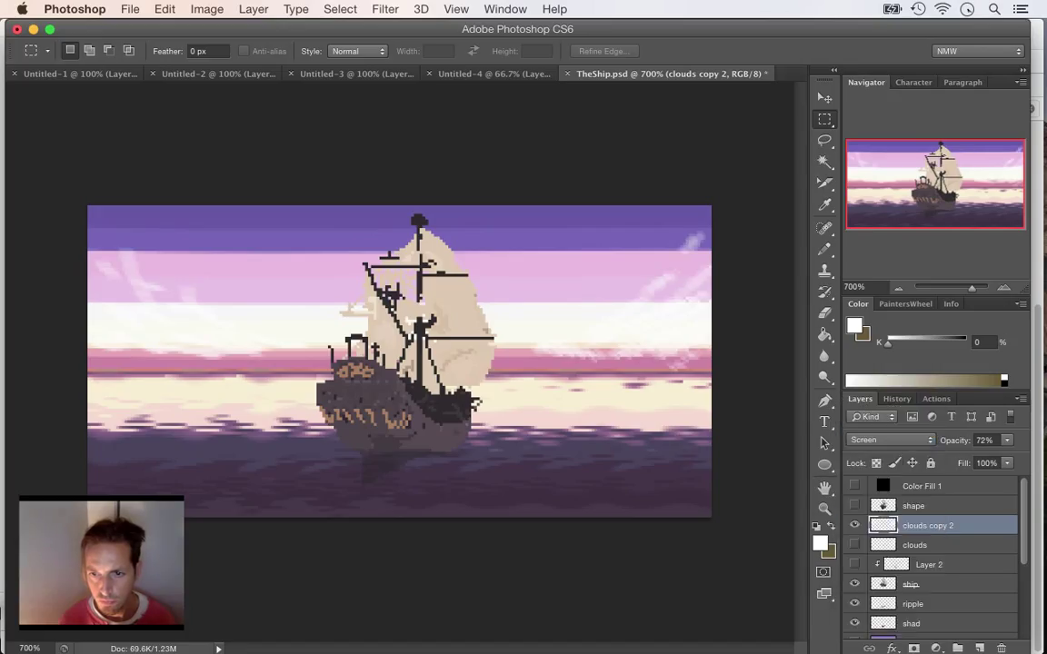
left_click(891, 439)
key("Down")
key("Return")
- Set the cloud layer's blend mode to Overlay
left_click(890, 440)
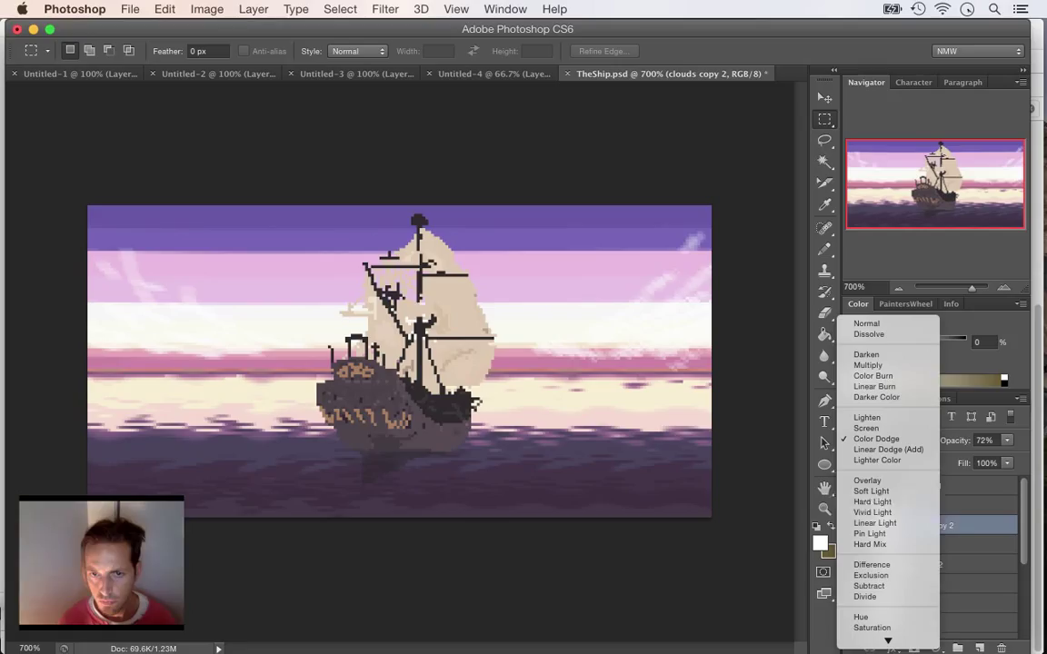
key("Down")
key("Down")
key("Down")
key("Down")
key("Down")
key("Down")
key("Up")
key("Up")
key("Up")
key("Return")
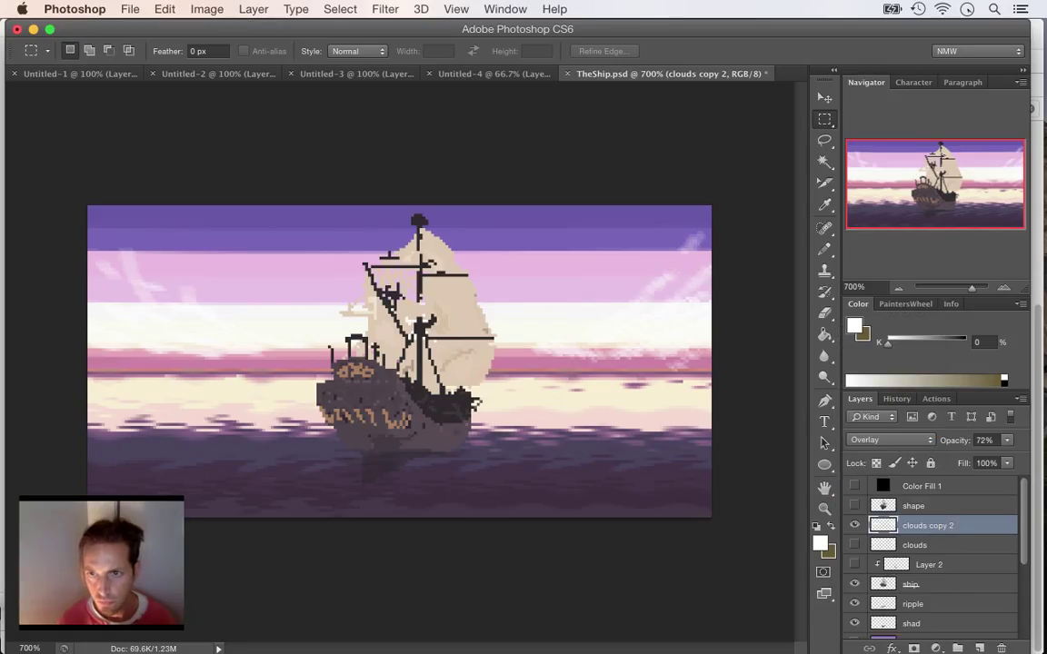
- Reduce the cloud layer's opacity to 67% and save the document
left_click(1006, 440)
left_click_drag(999, 455, 994, 456)
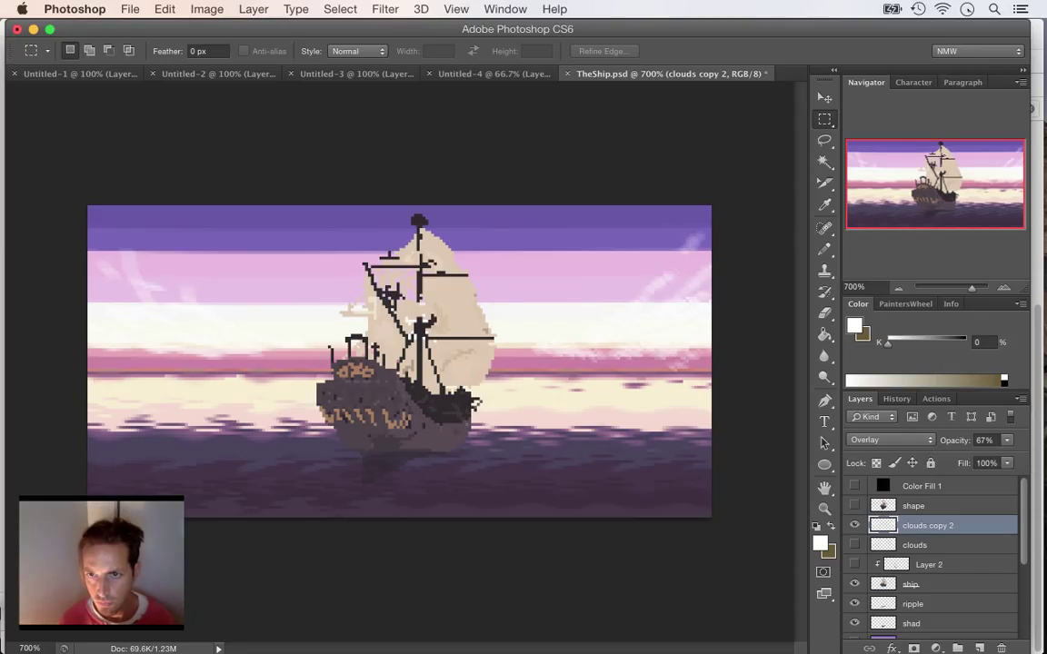
key("super+s")
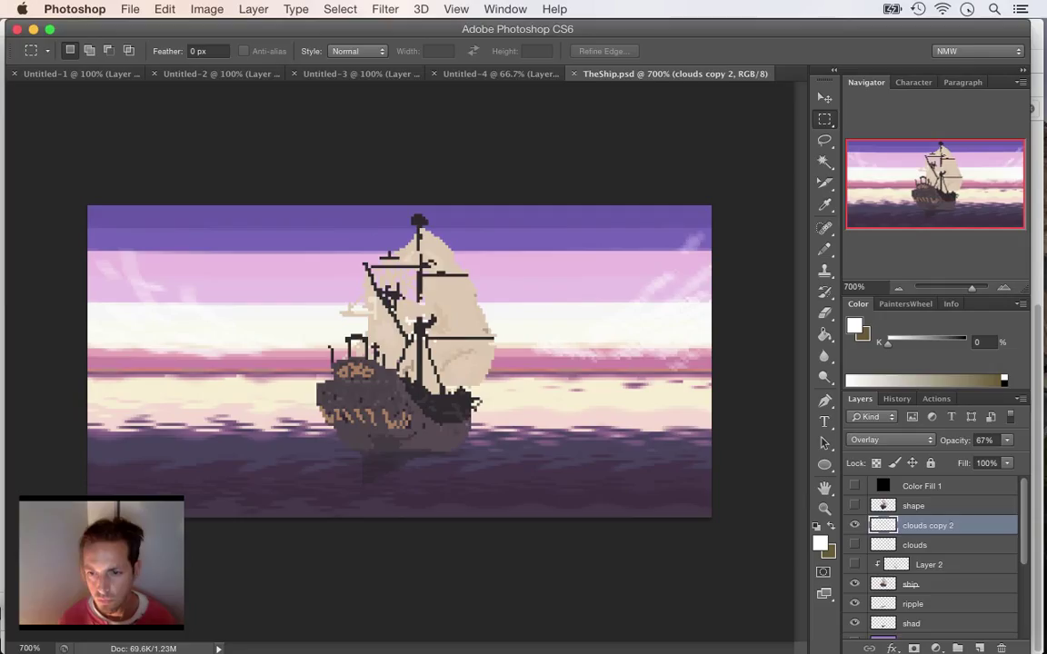
- On the ship layer, make a rectangular selection around the masts and sails down to the deck
left_click(945, 584)
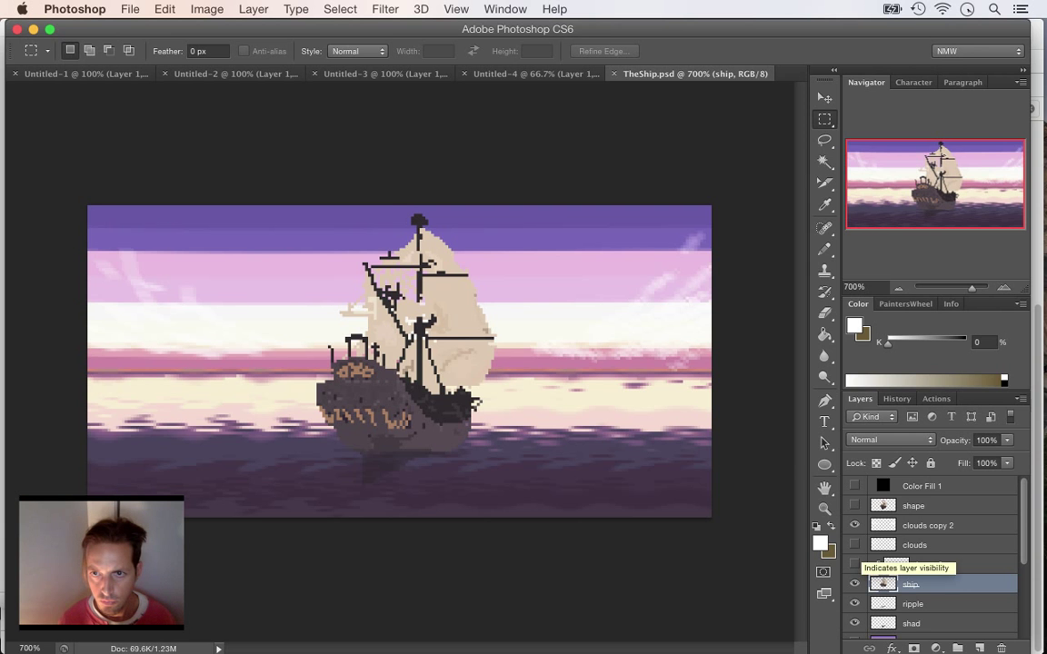
left_click(207, 8)
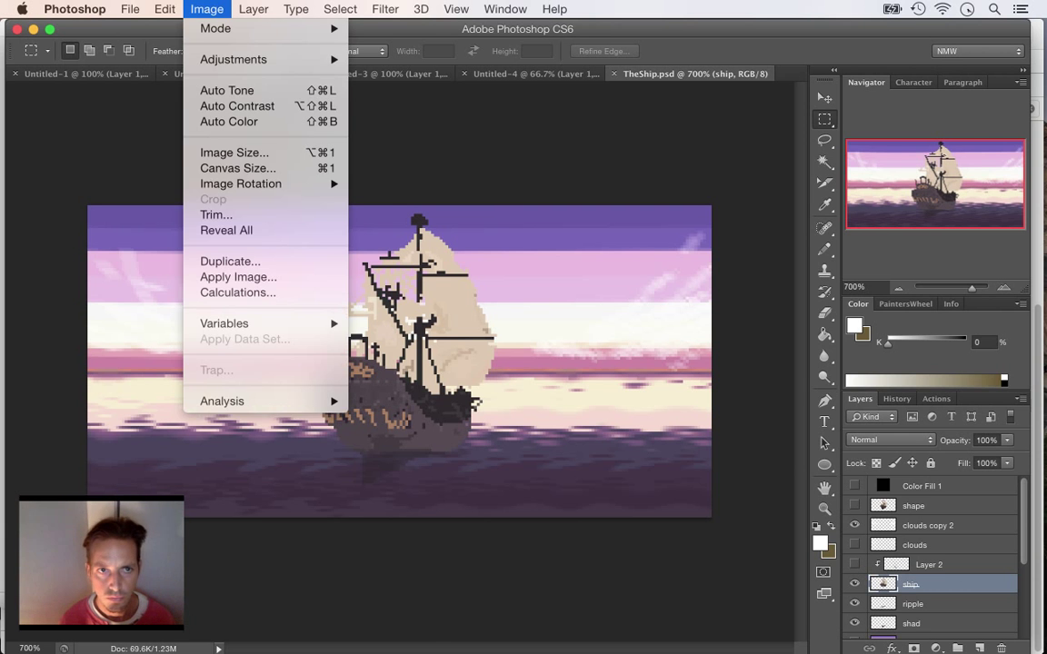
left_click(340, 9)
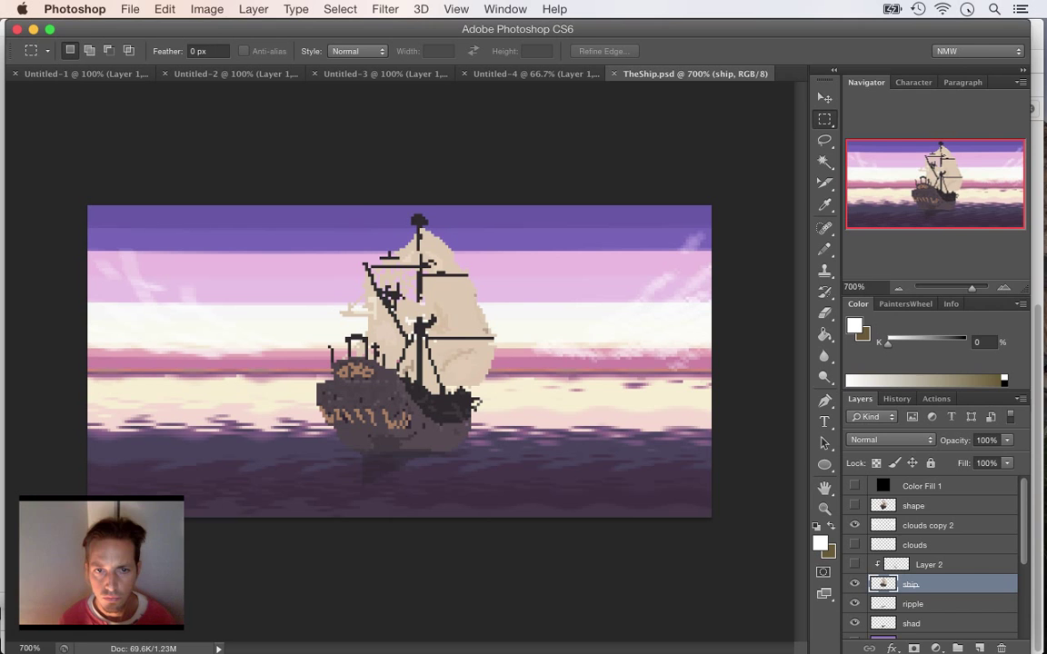
left_click_drag(308, 207, 545, 394)
- Subtract the hull and stern areas from the selection with the Magic Wand and Rectangular Marquee, keeping the sails and rigging
key("w")
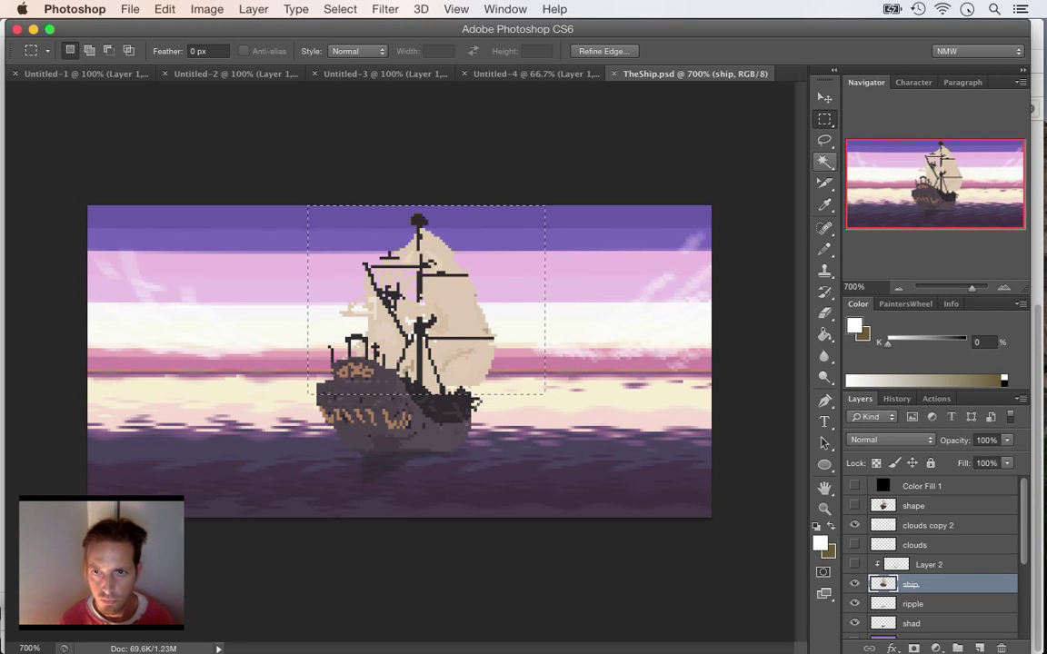
key("alt")
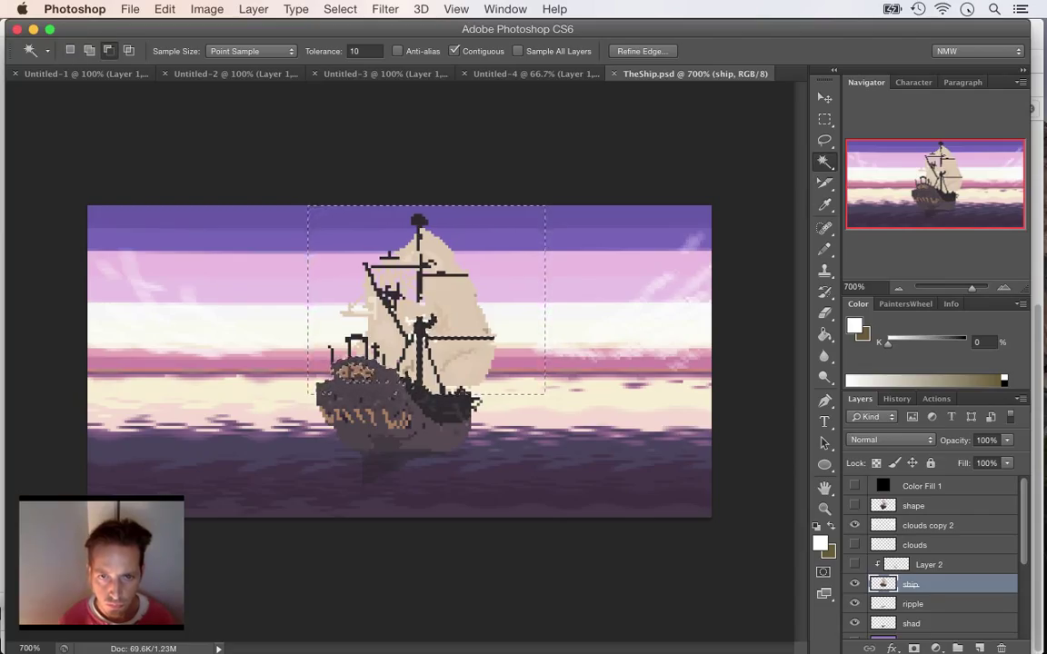
key("m")
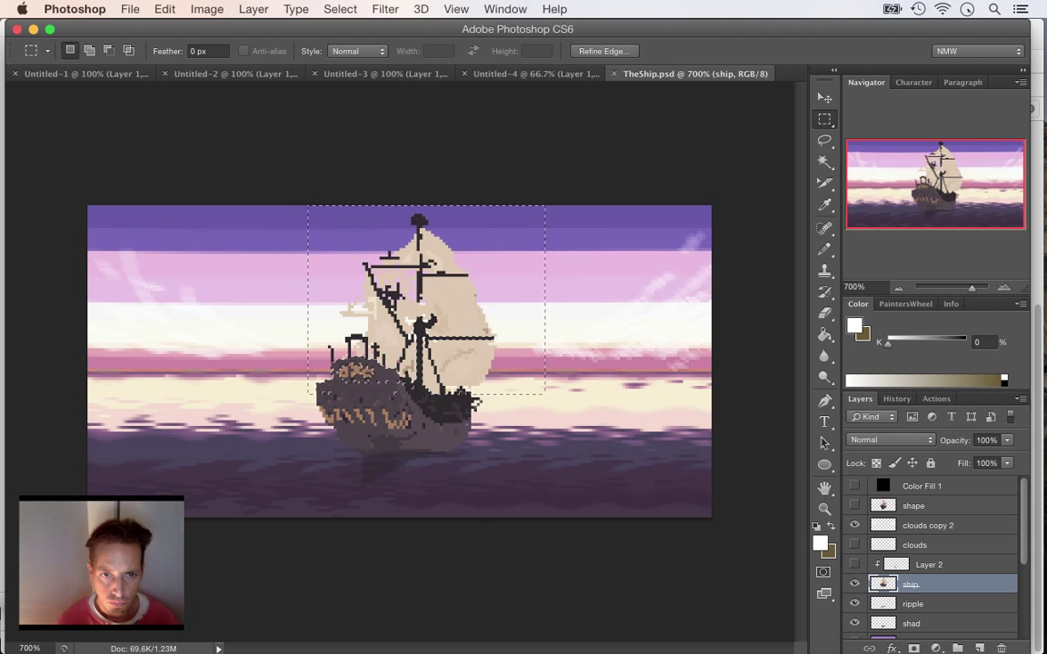
key("alt")
left_click_drag(294, 421, 401, 343)
key("alt")
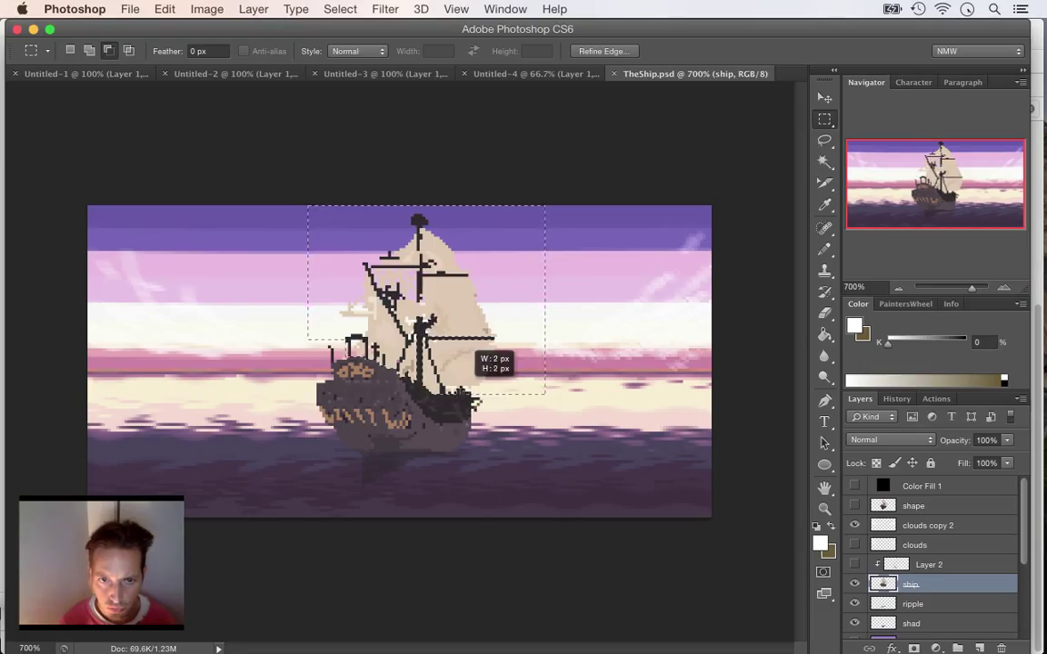
key("shift")
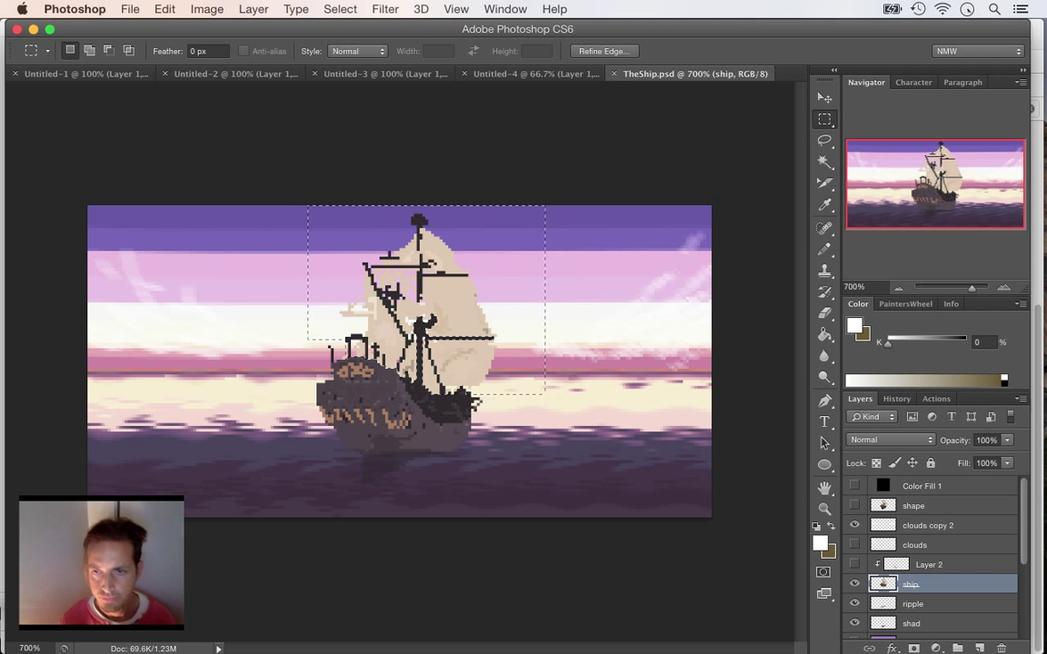
- Darken the selected sails and rigging with a Brightness/Contrast adjustment, setting the brightness to -79
left_click(208, 9)
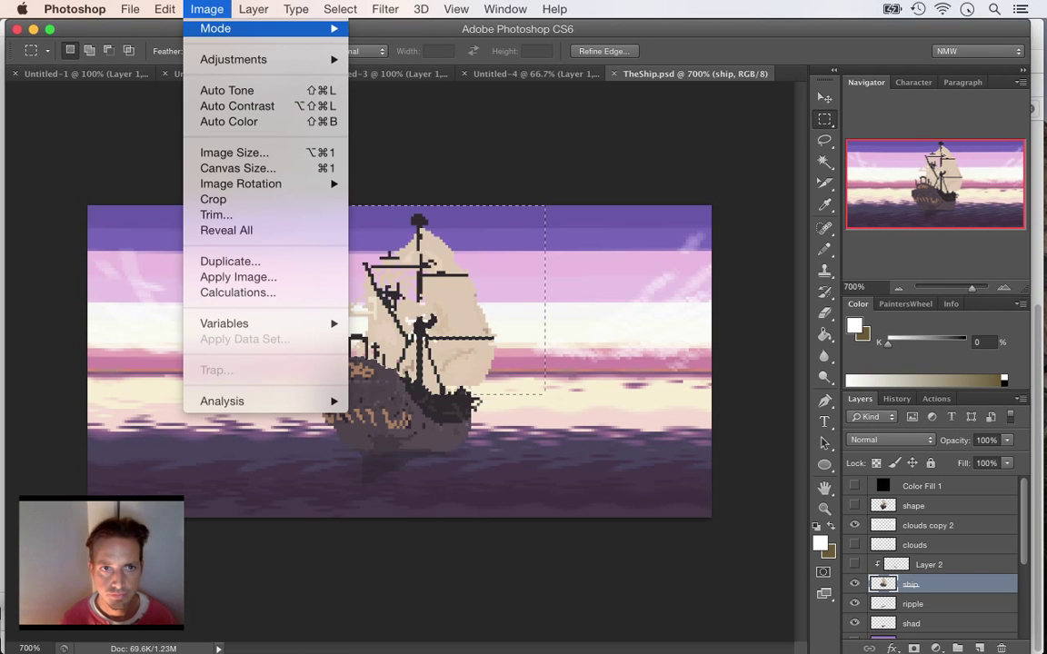
mouse_move(234, 59)
left_click(390, 52)
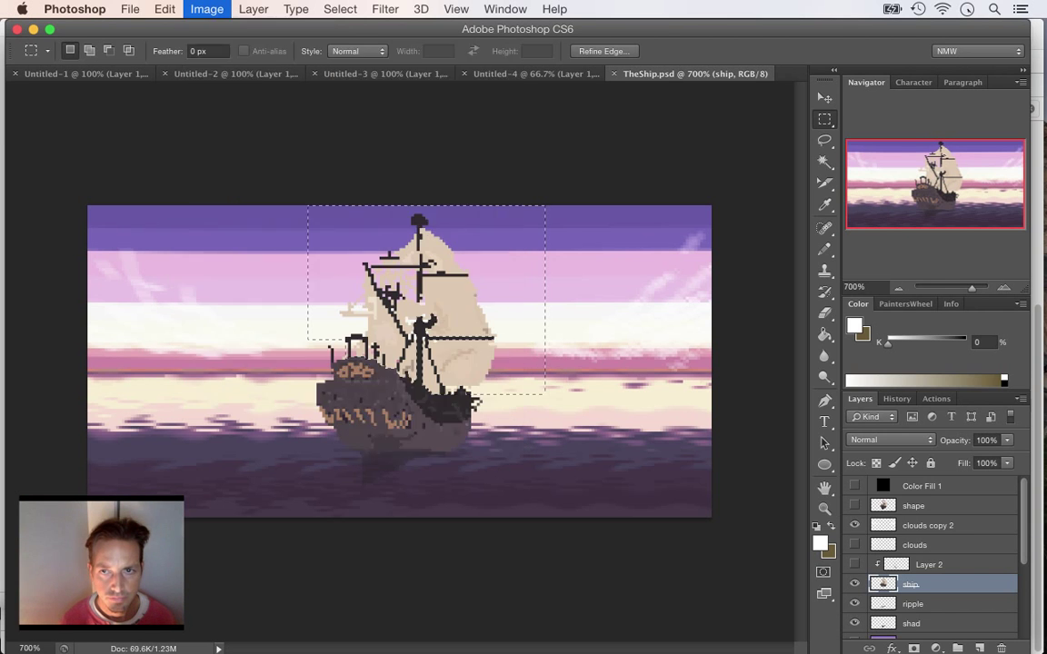
left_click_drag(799, 357, 821, 312)
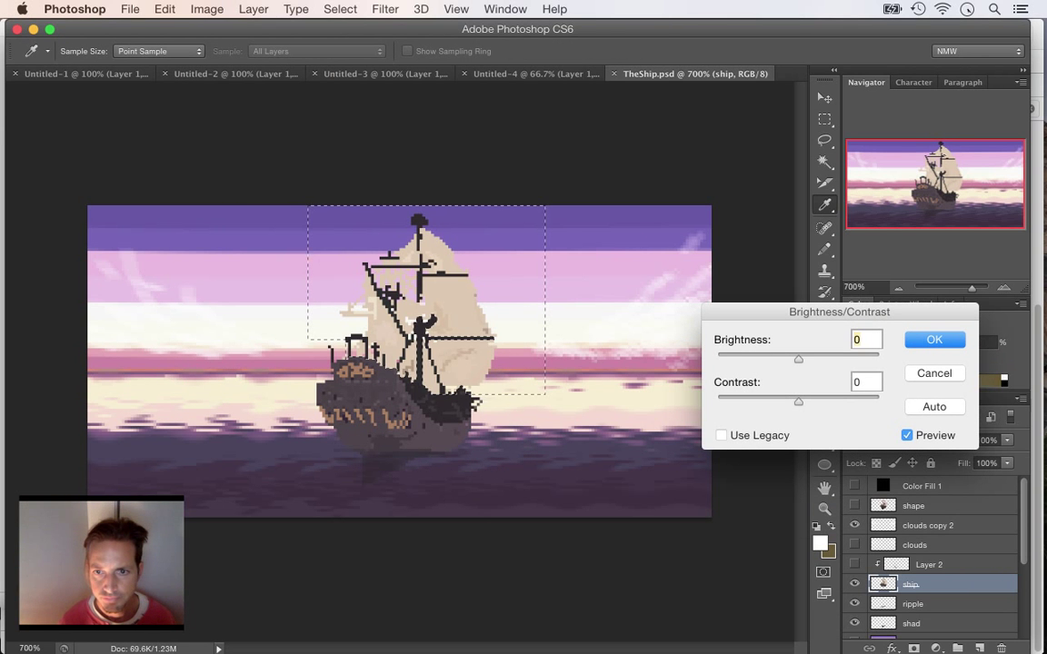
left_click_drag(798, 359, 754, 359)
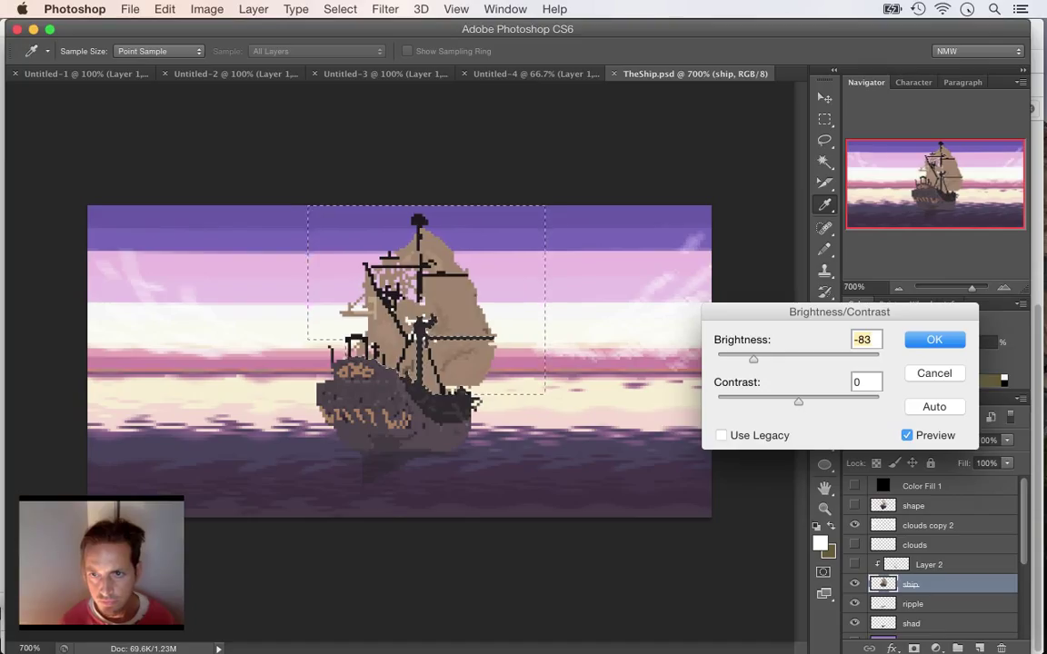
left_click_drag(753, 359, 727, 359)
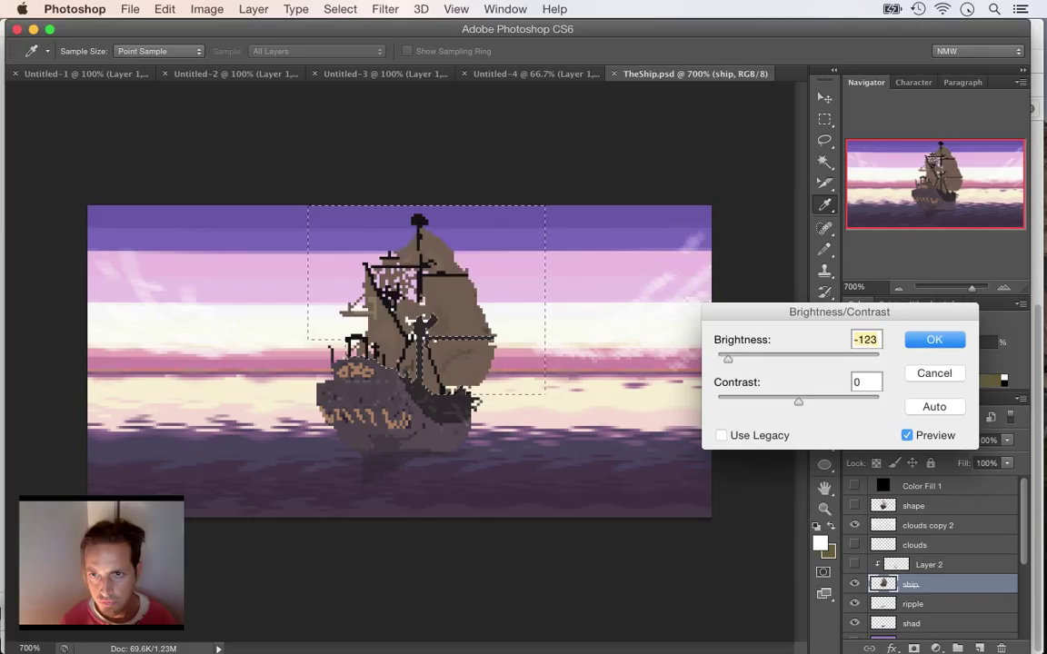
left_click_drag(727, 358, 756, 359)
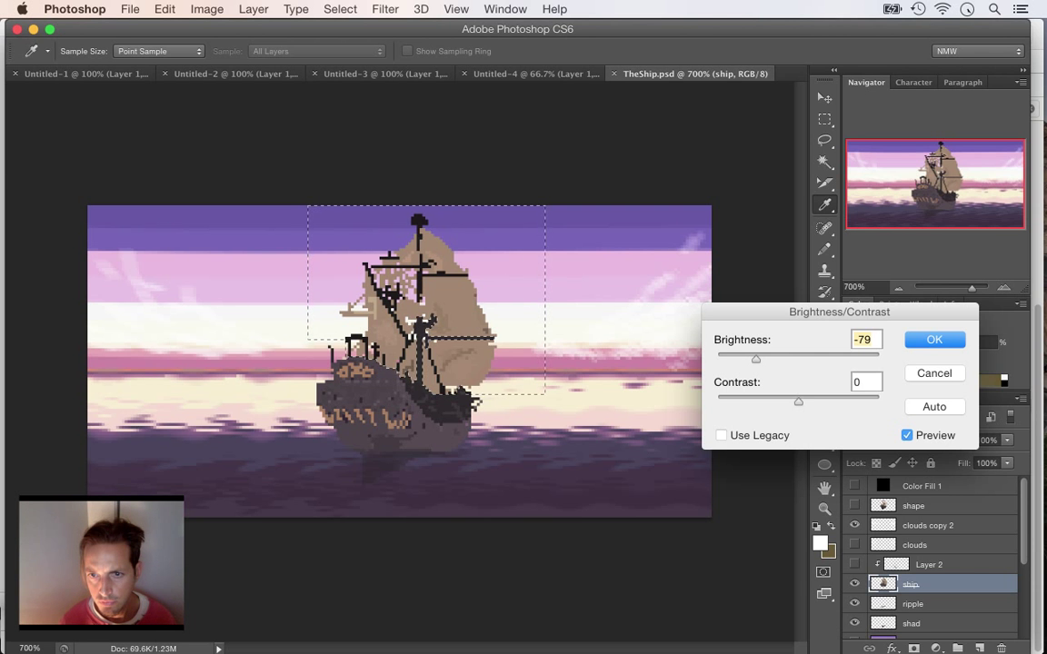
key("Return")
key("m")
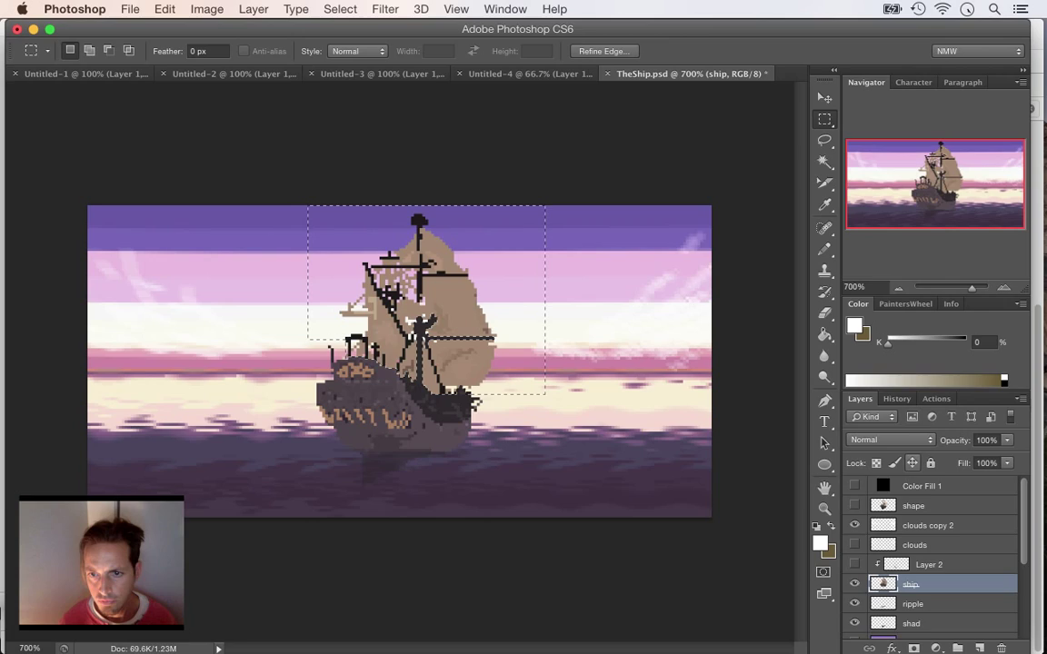
- Toggle the Color Fill 1 layer on and off to compare the darkened sails' values in grayscale and in color
left_click(854, 486)
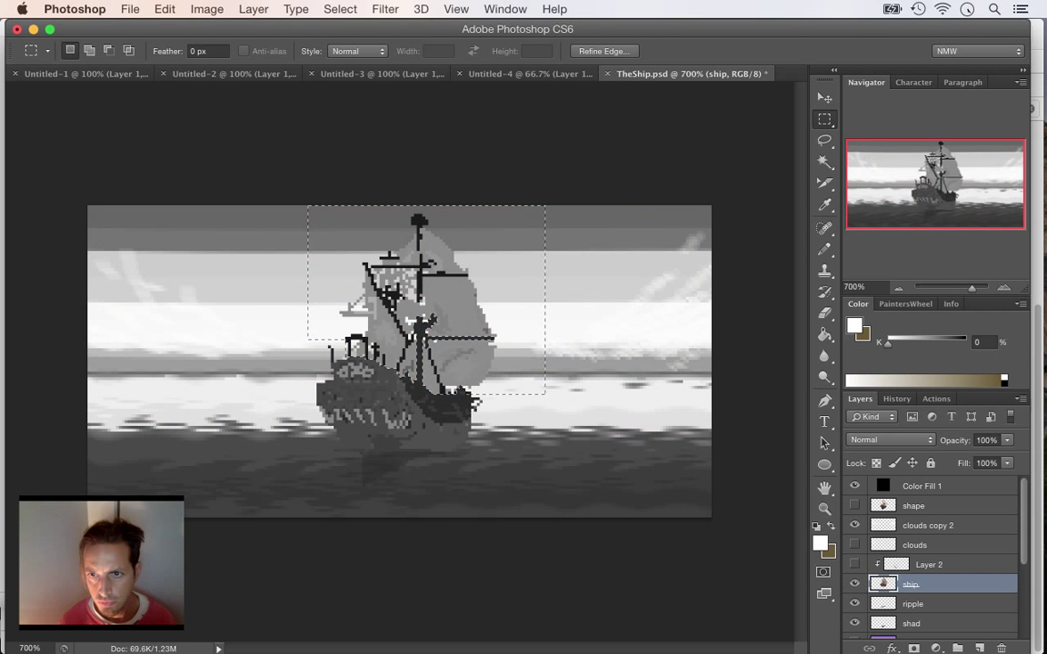
left_click(854, 486)
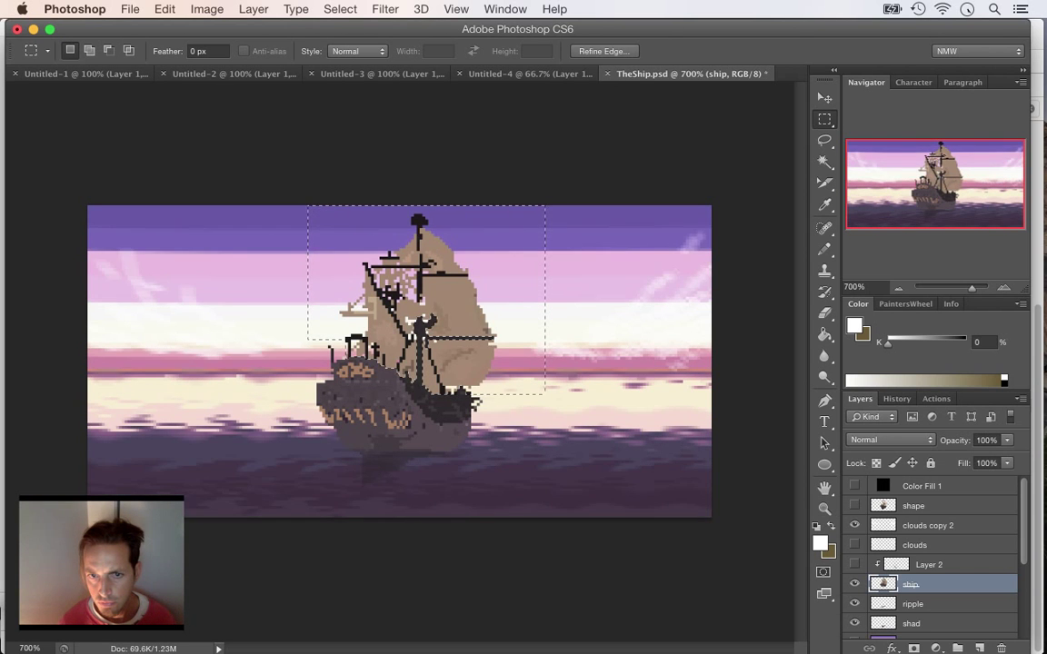
left_click(854, 486)
left_click(854, 486)
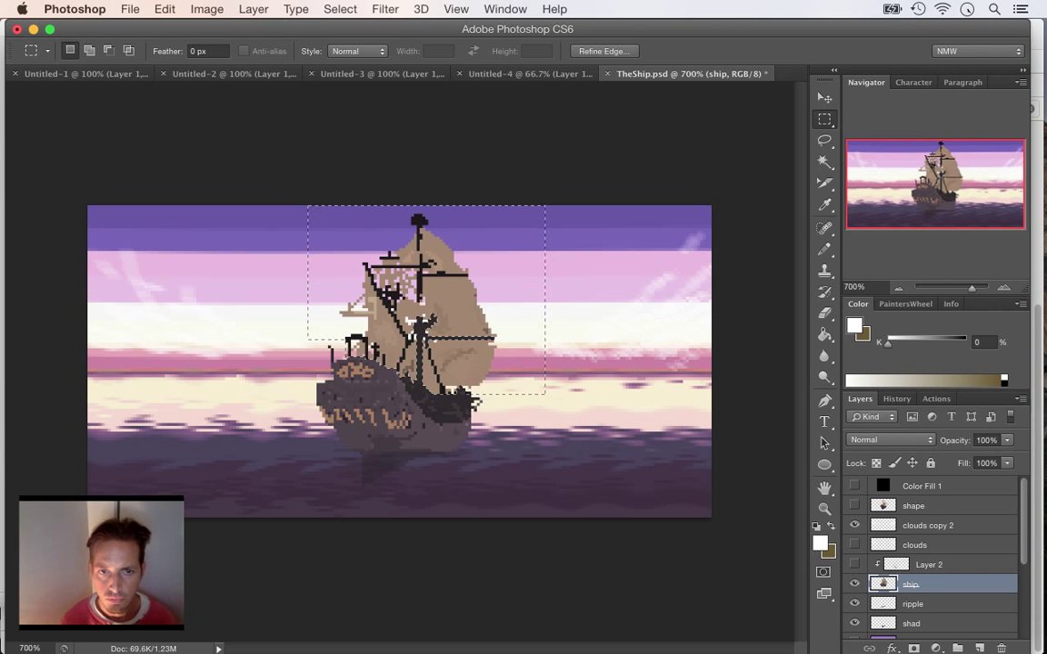
- Store the selection as a new channel named "sail", save the document and deselect
left_click(339, 9)
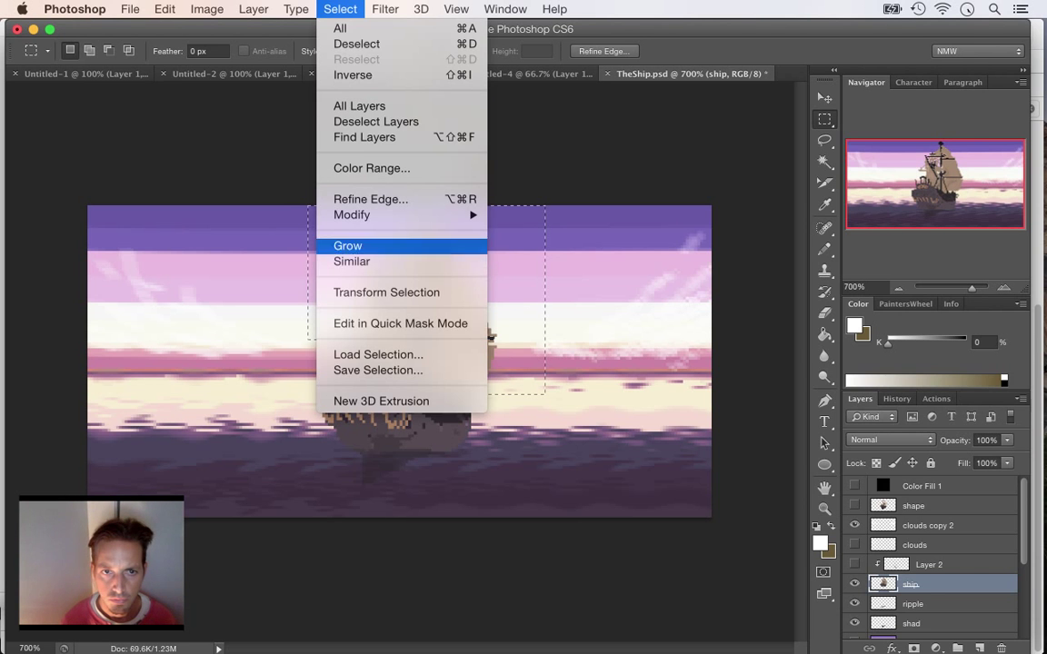
key("Escape")
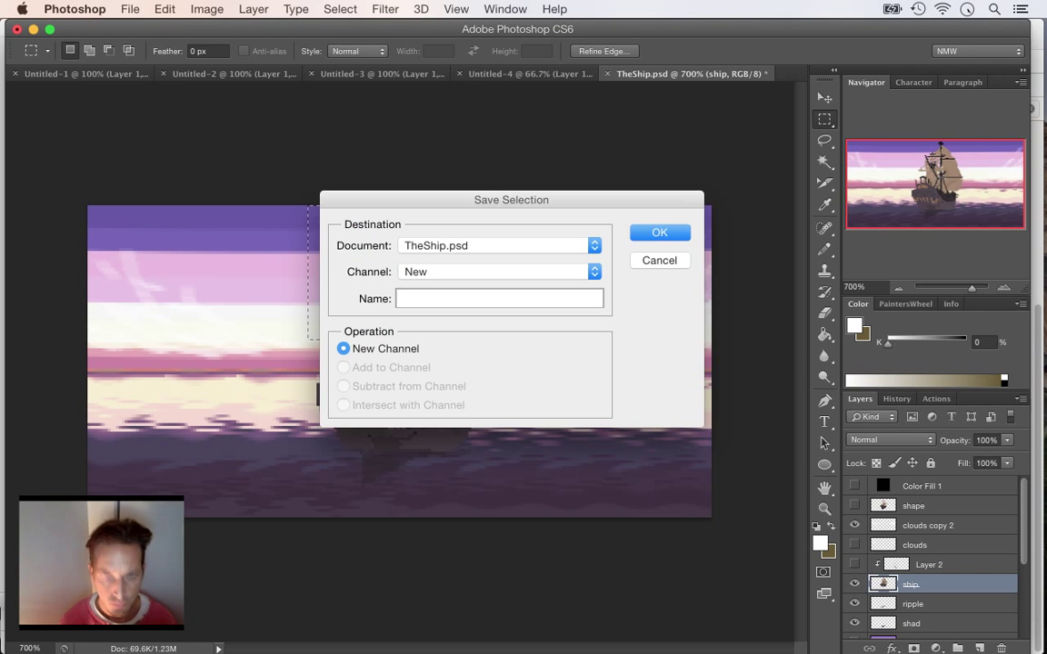
type("sail")
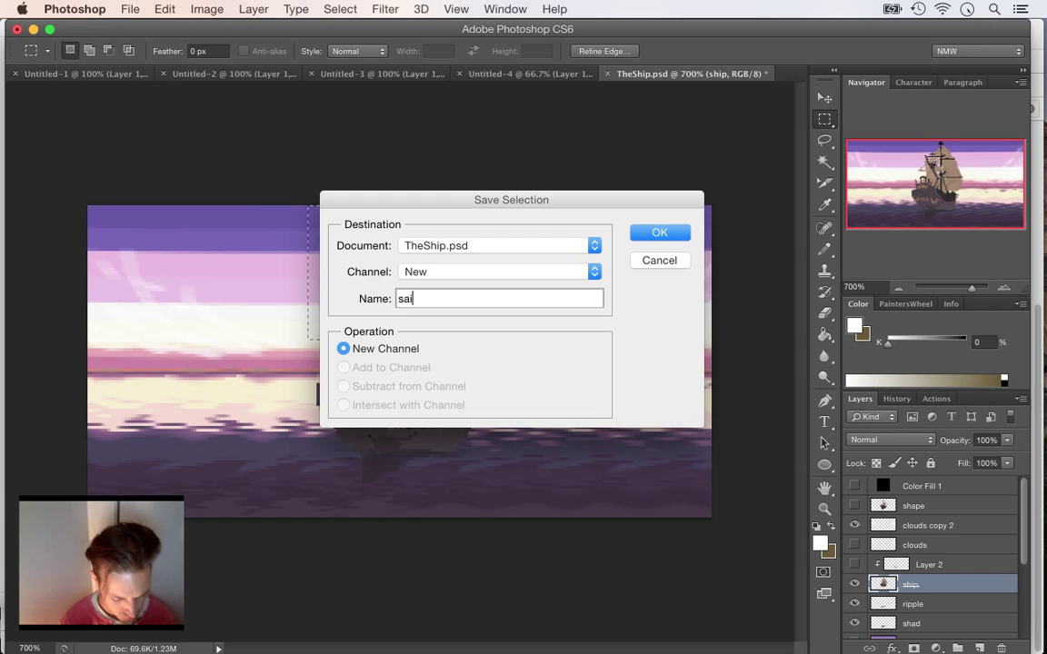
key("Return")
key("cmd+s")
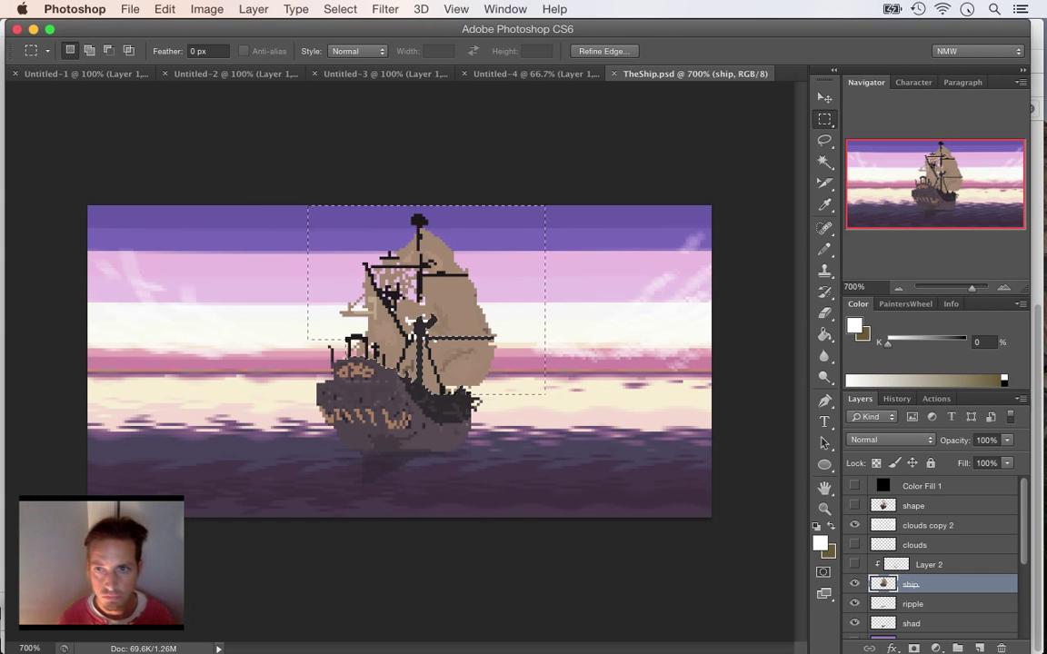
key("cmd+d")
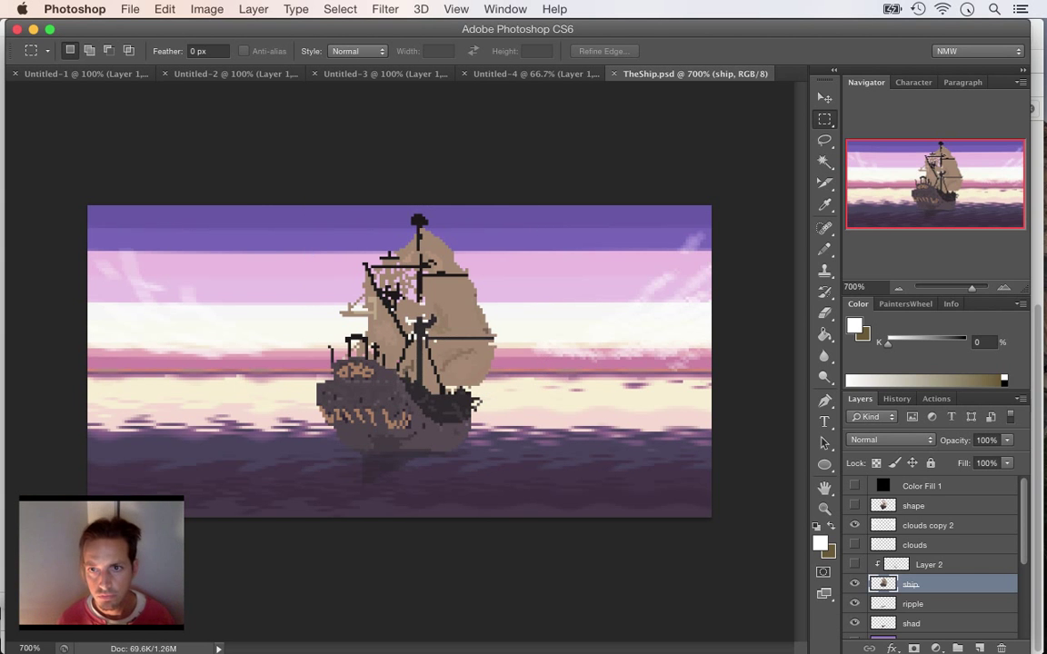
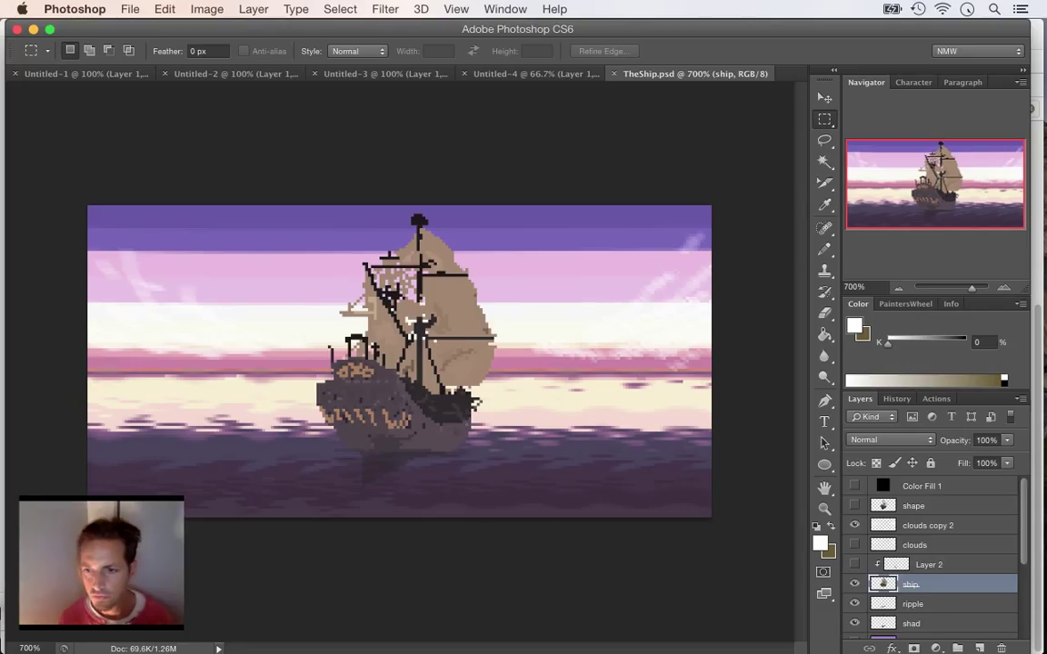
scroll(936, 555, "down", 5)
scroll(936, 554, "down", 3)
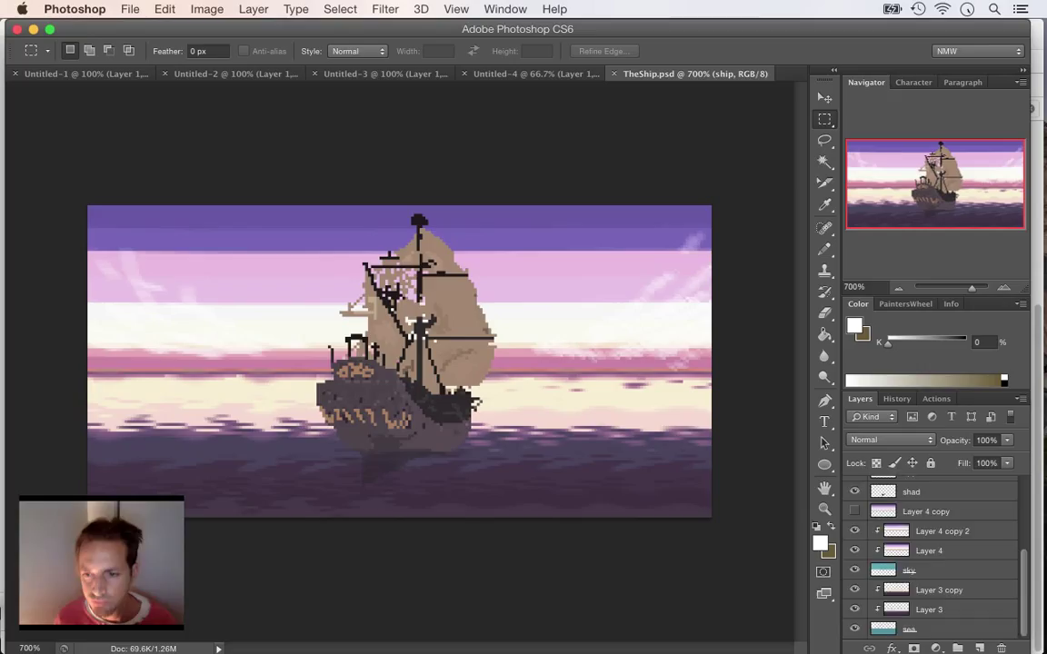
scroll(936, 554, "up", 4)
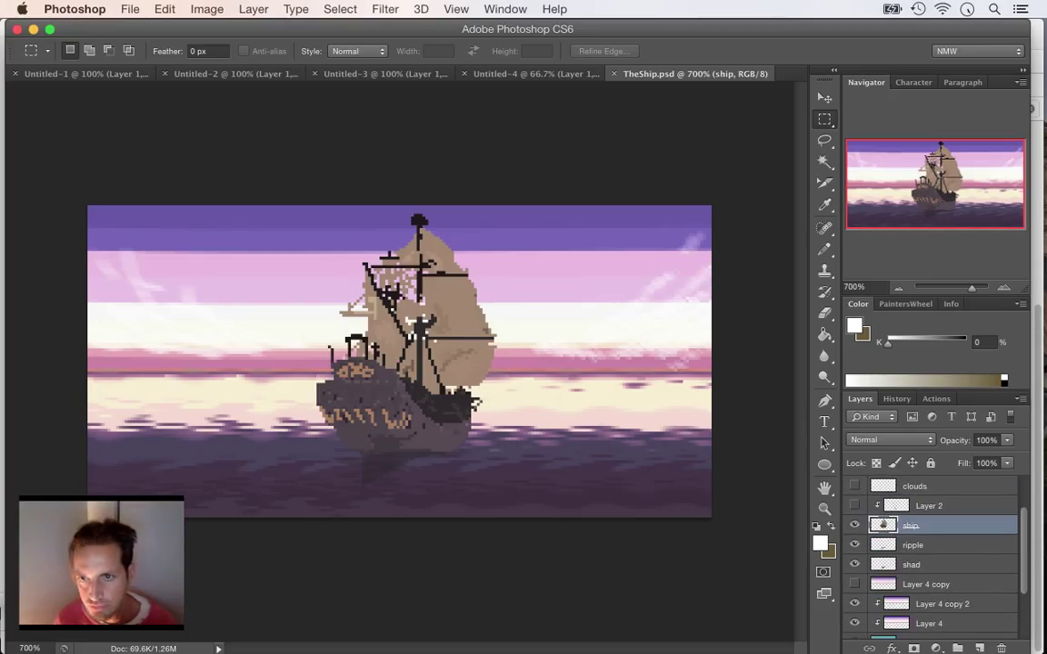
scroll(936, 555, "down", 3)
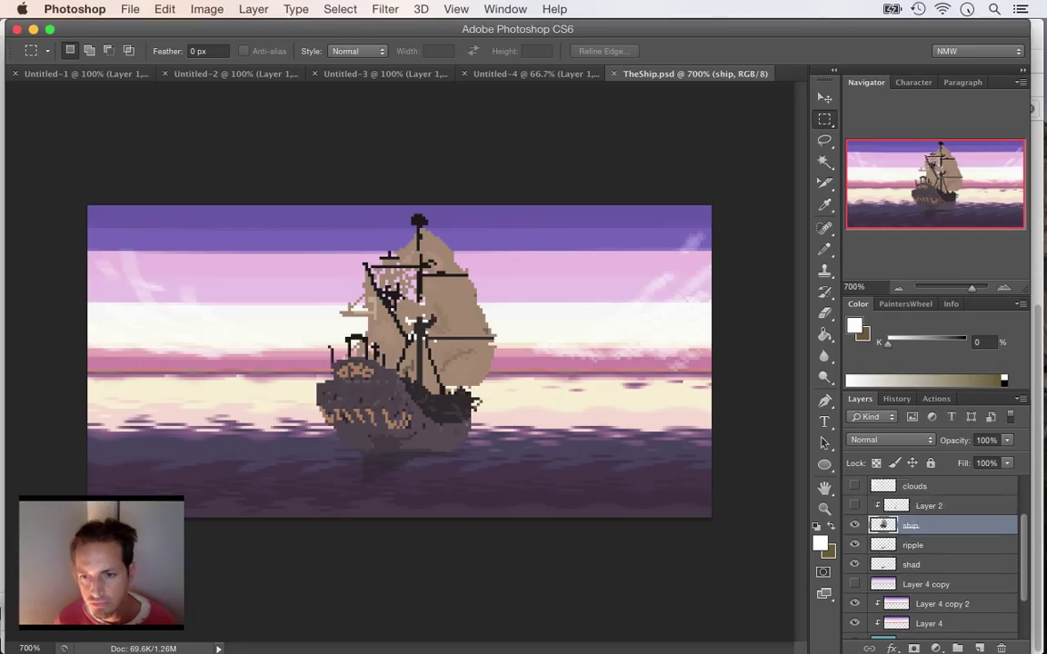
scroll(936, 554, "down", 2)
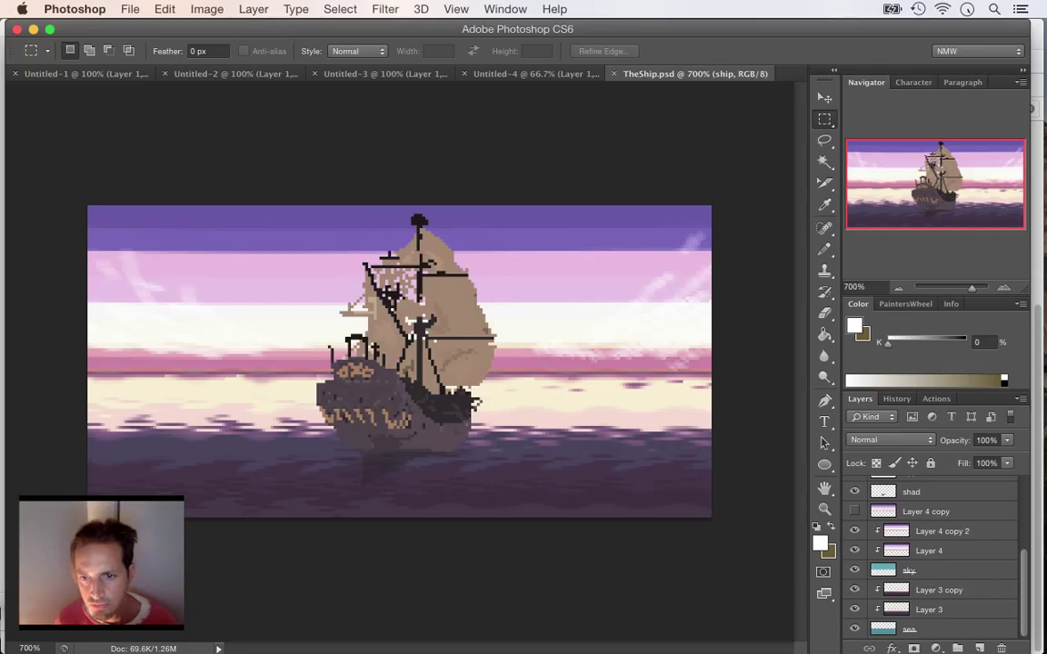
left_click(981, 591)
left_click(985, 627, "shift")
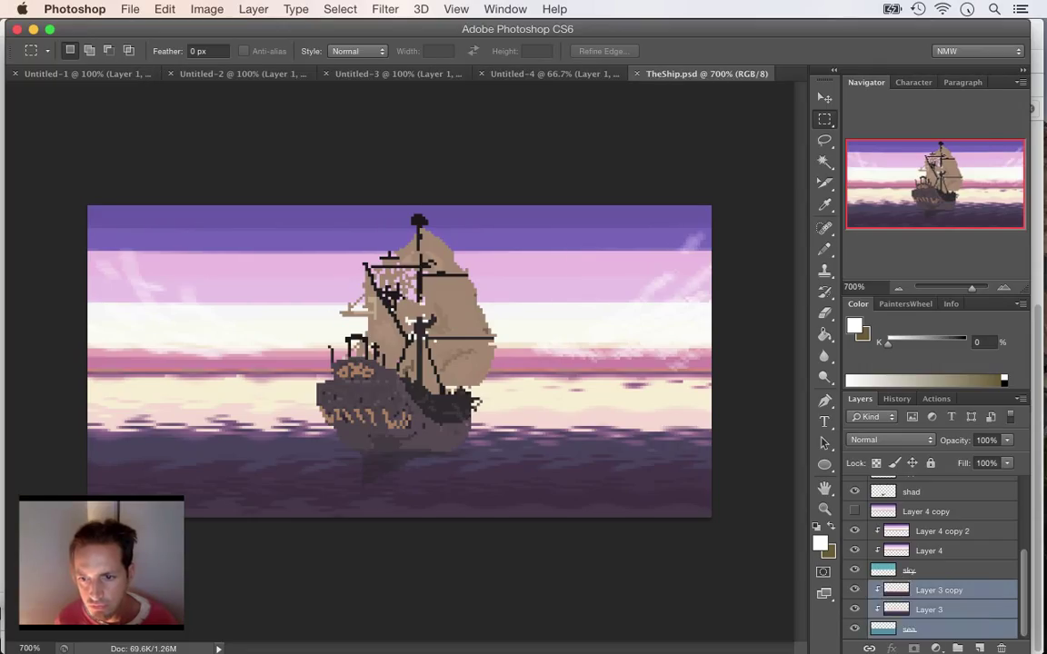
right_click(986, 627)
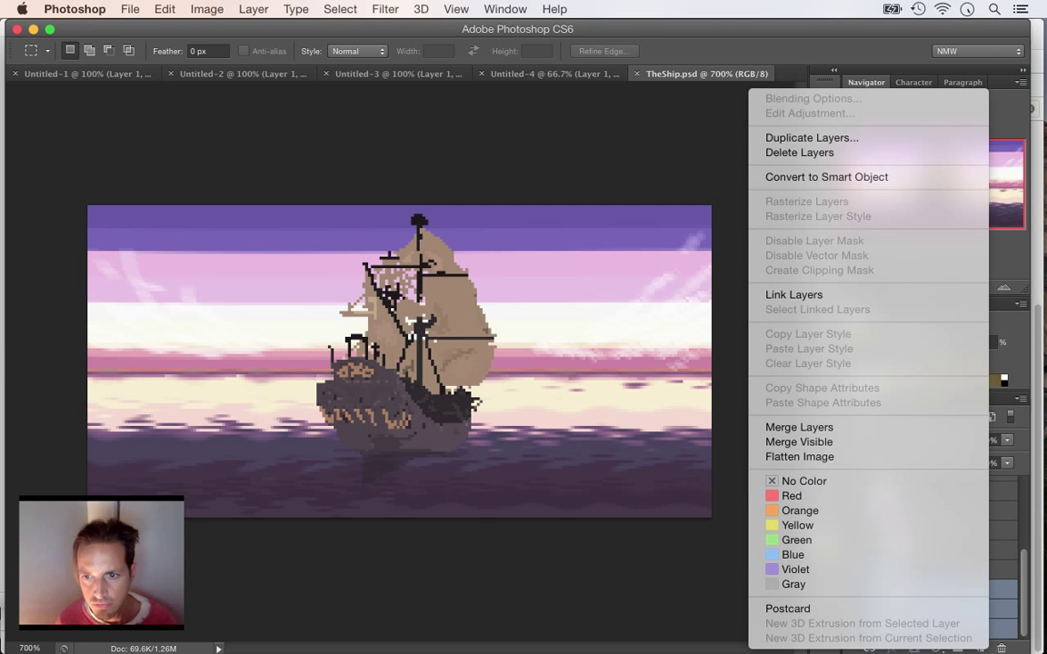
key("Escape")
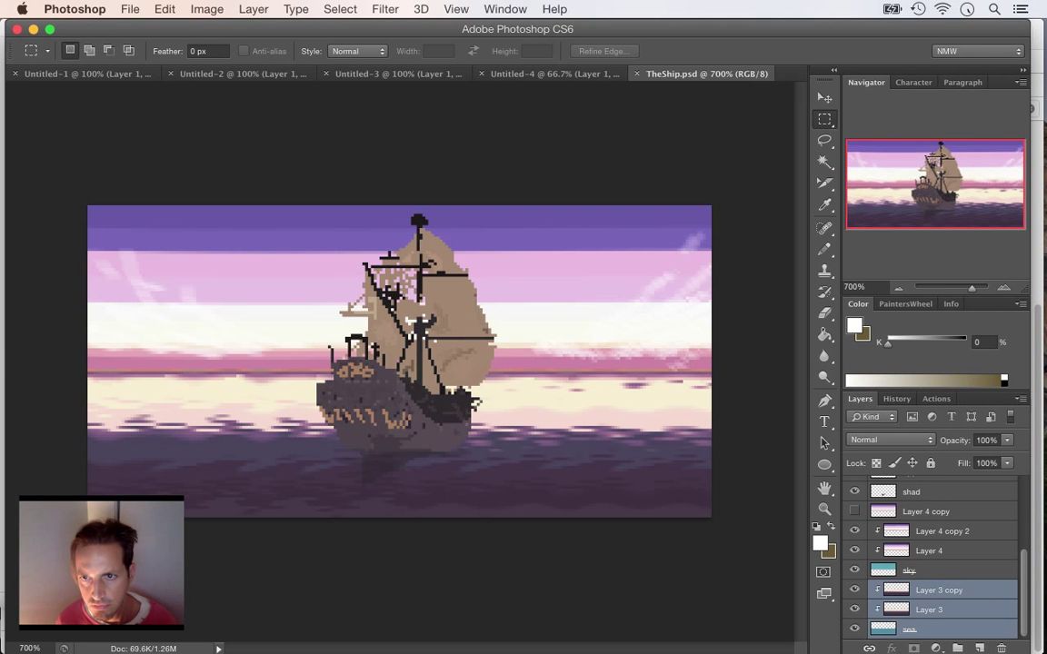
- Lower the opacity of the Layer 3 copy layer above the sea to 72% and save the document
left_click(950, 628)
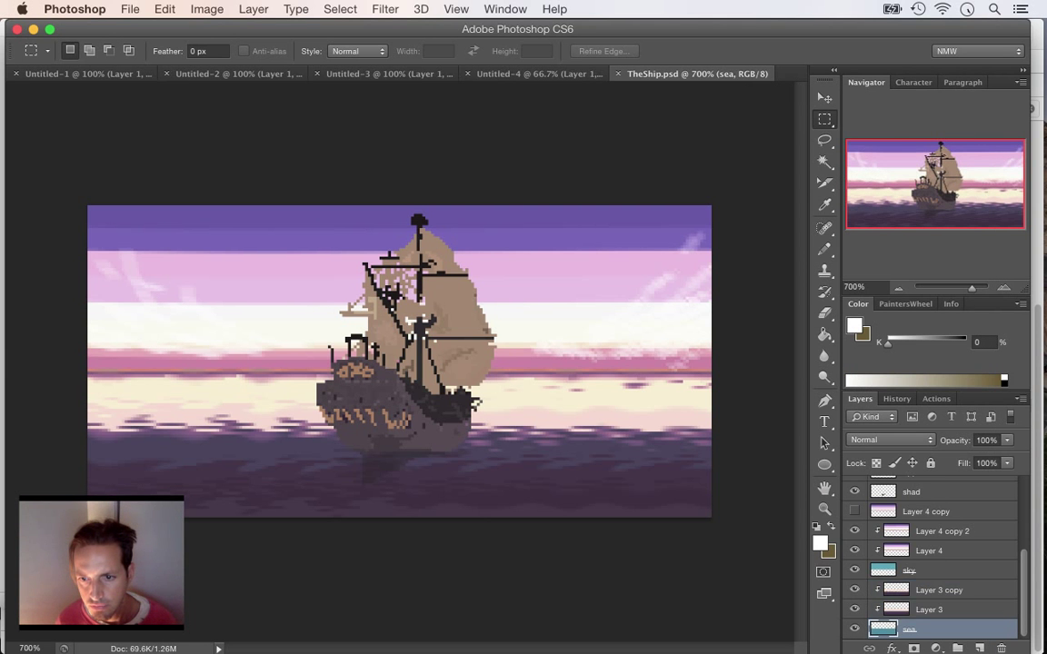
left_click(949, 609)
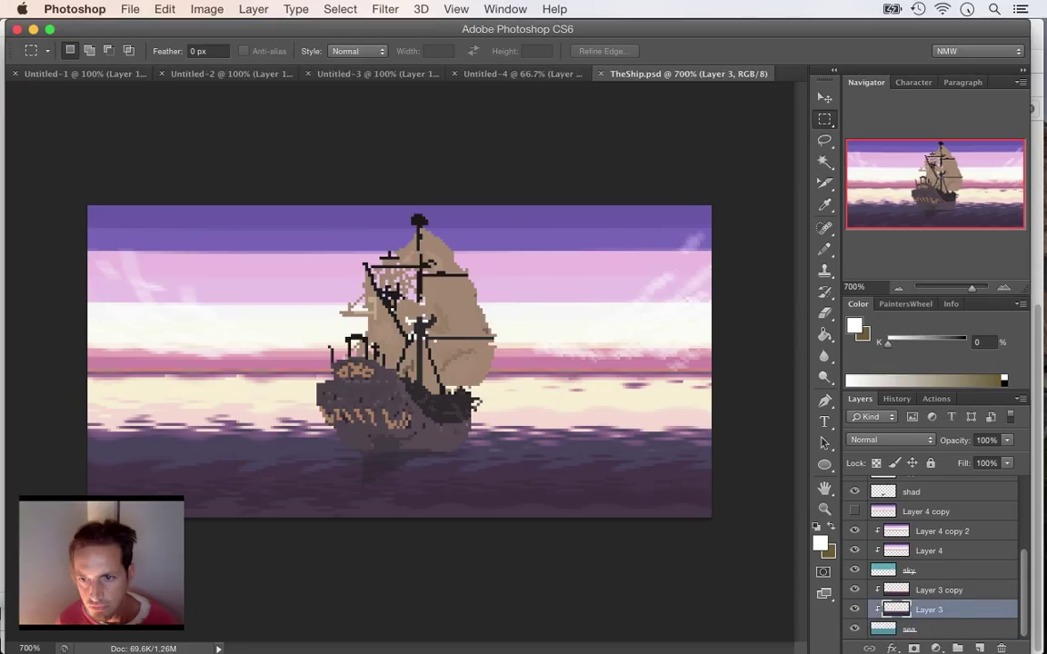
left_click(945, 590)
left_click(945, 610)
left_click(1007, 463)
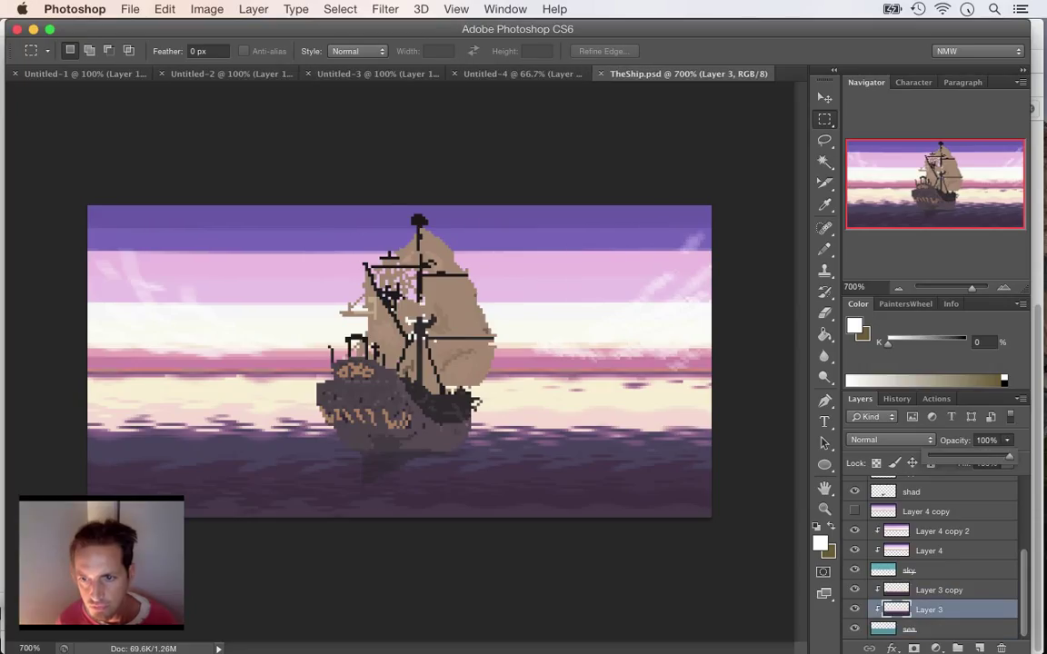
left_click_drag(1008, 455, 986, 455)
left_click(945, 589)
left_click(1007, 439)
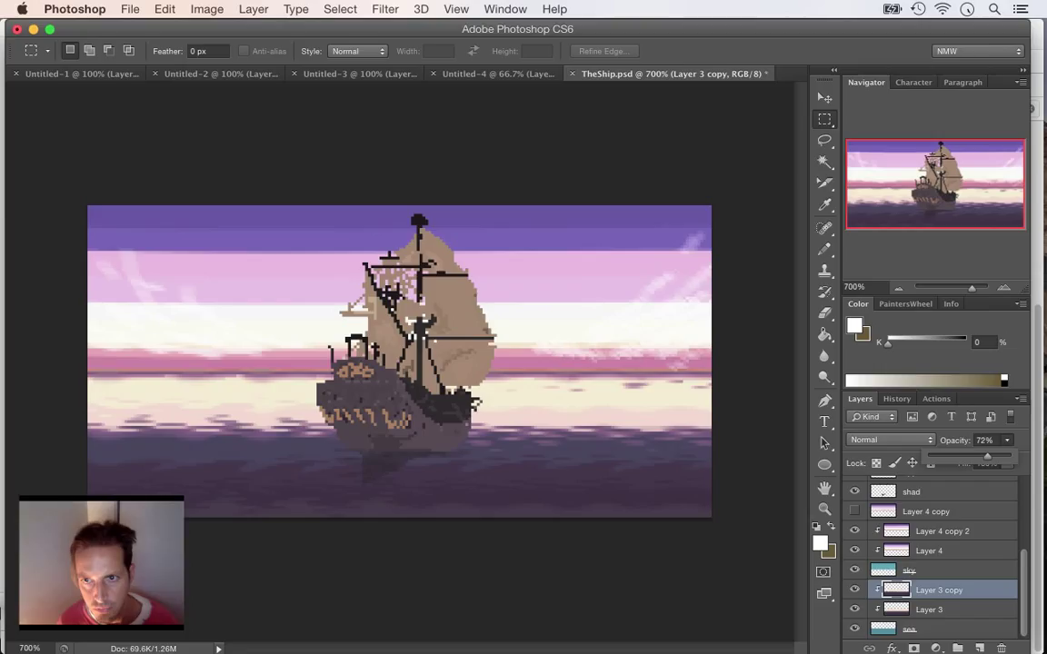
key("Return")
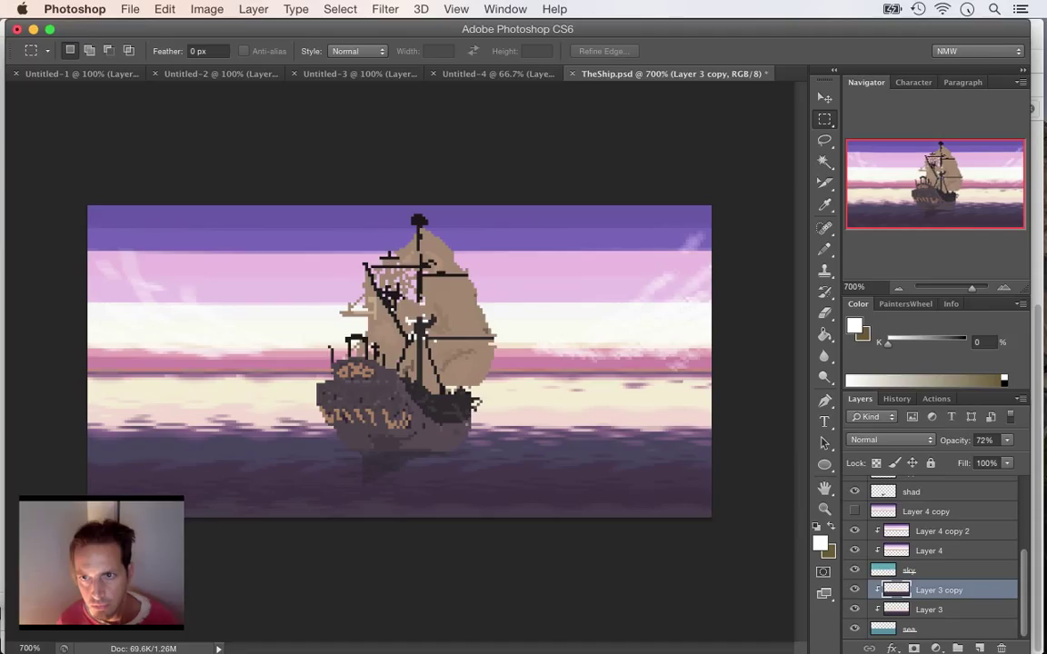
key("super+s")
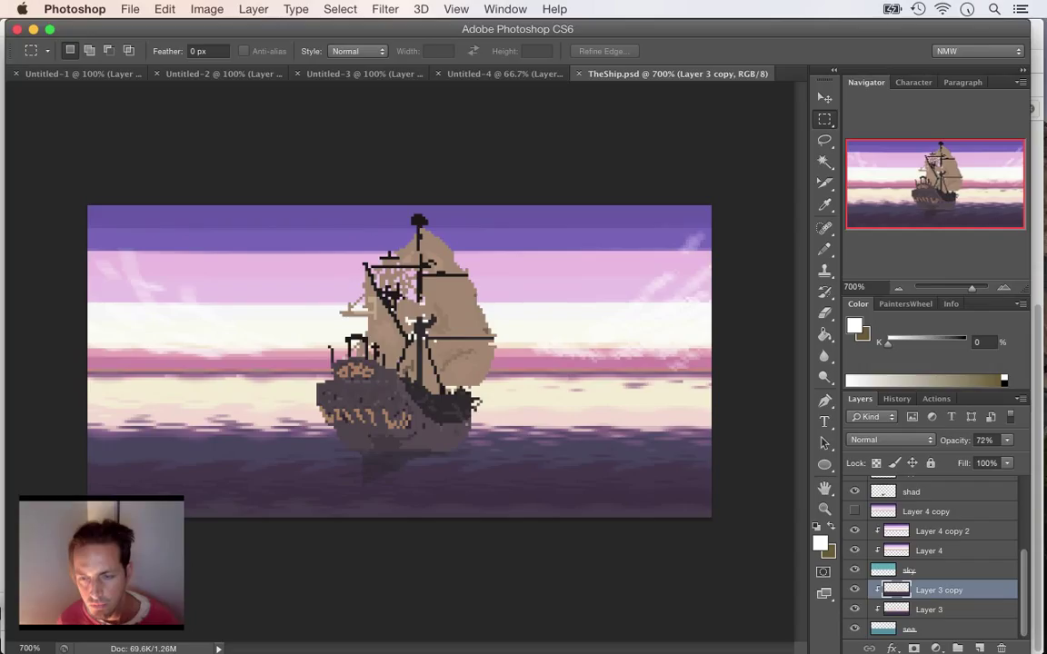
- Merge the Layer 3 copy, Layer 3 and sea layers, then select the whole canvas and copy the merged sea
left_click(940, 629, "shift")
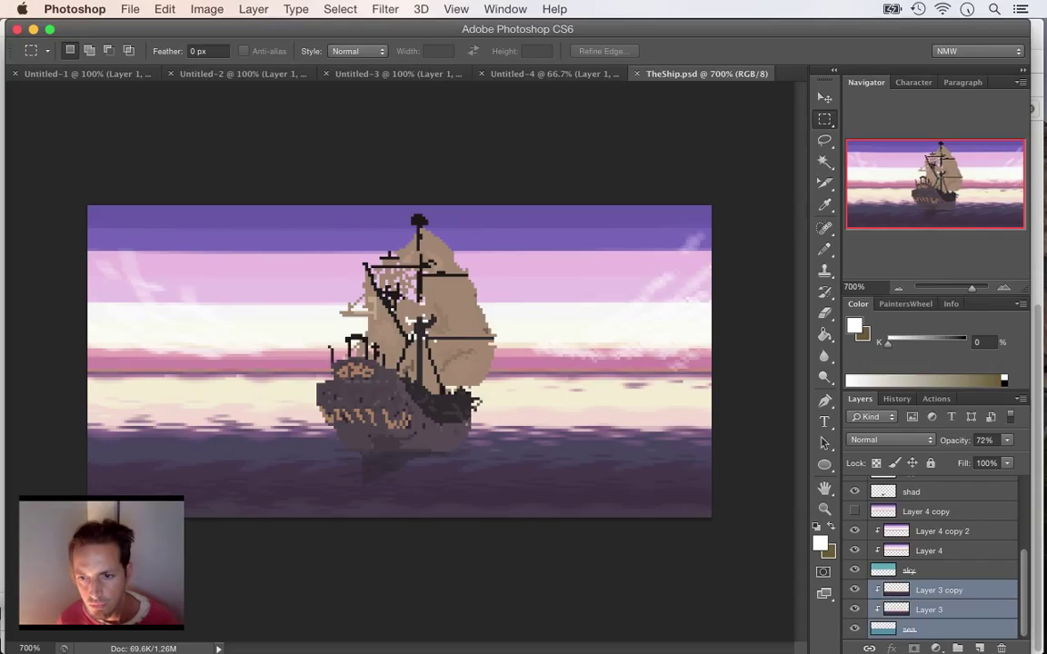
right_click(960, 610)
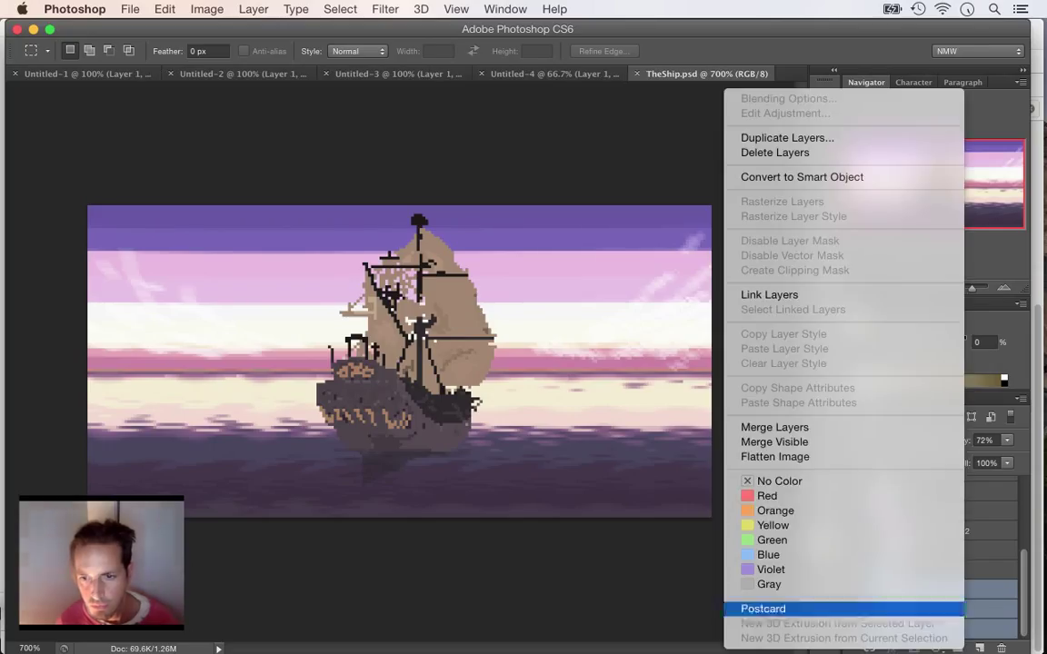
left_click(864, 428)
key("super+e")
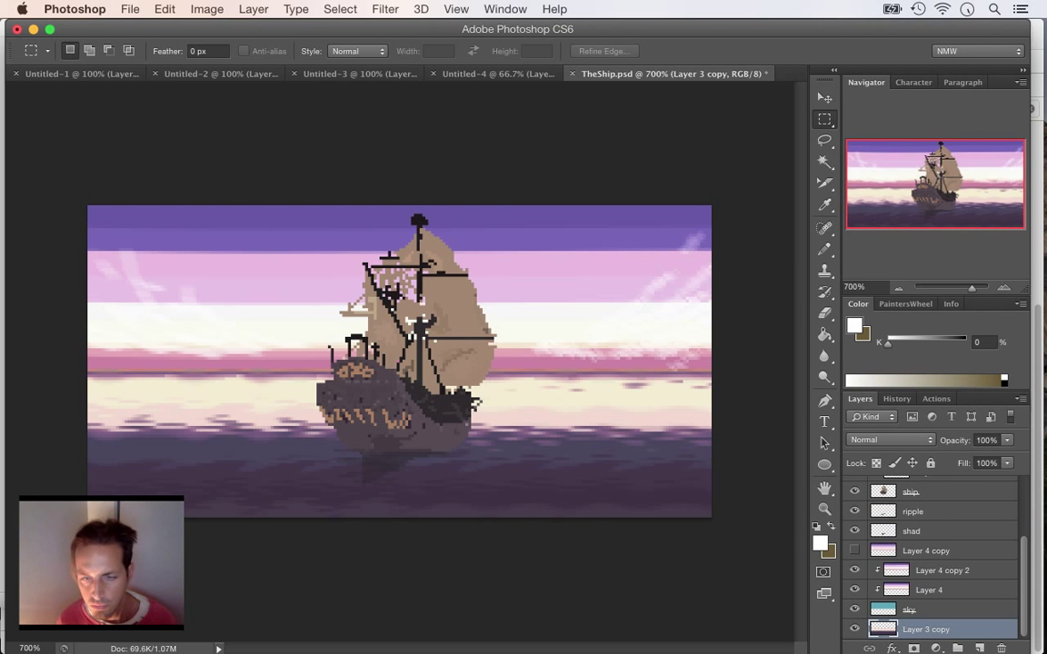
key("super+a")
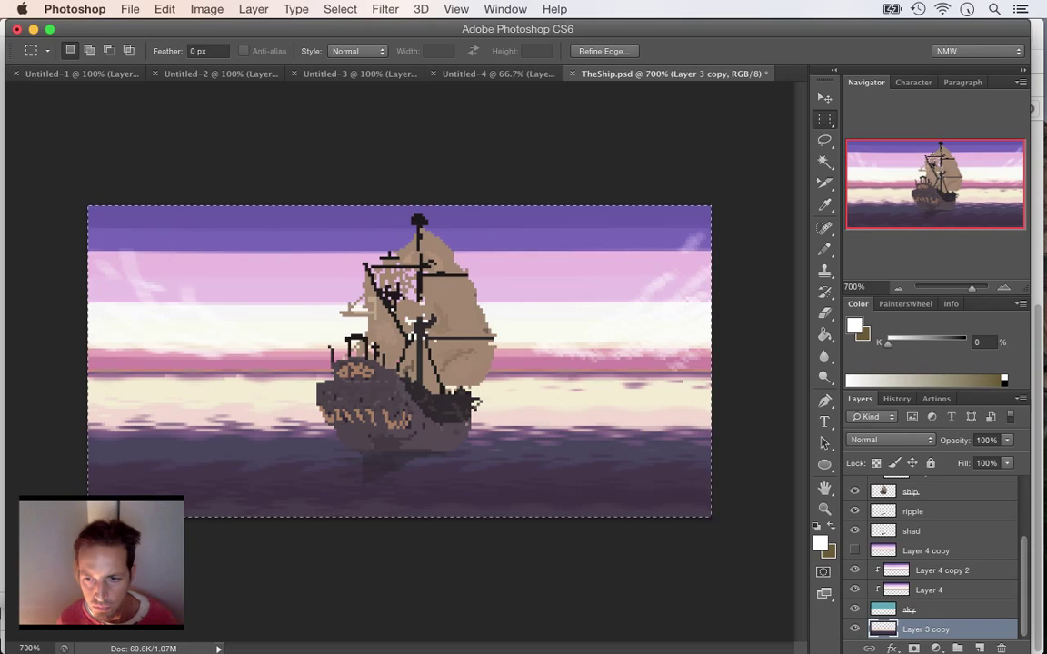
- Undo the selection and the layer merge, and paste the copied sea as a new layer above Layer 3 copy
key("alt+super+z")
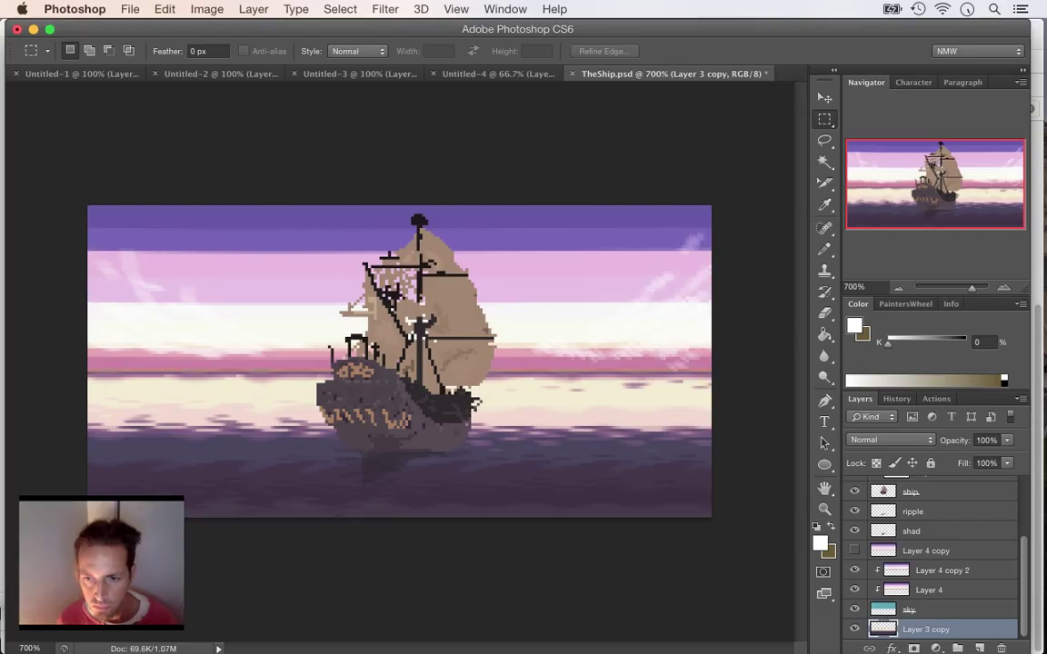
key("alt+super+z")
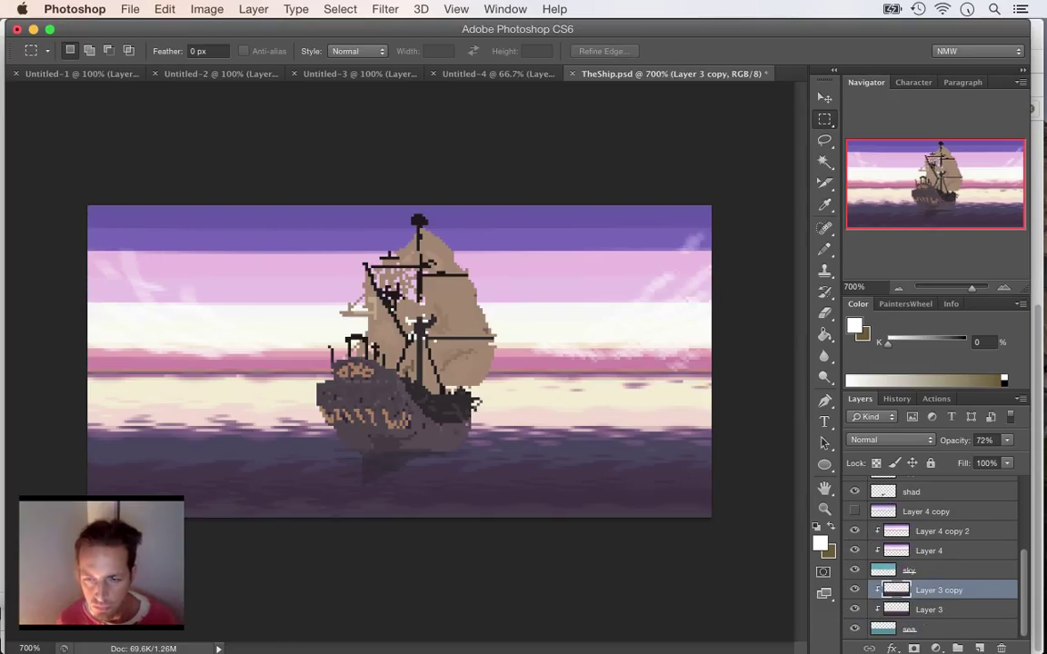
key("super+v")
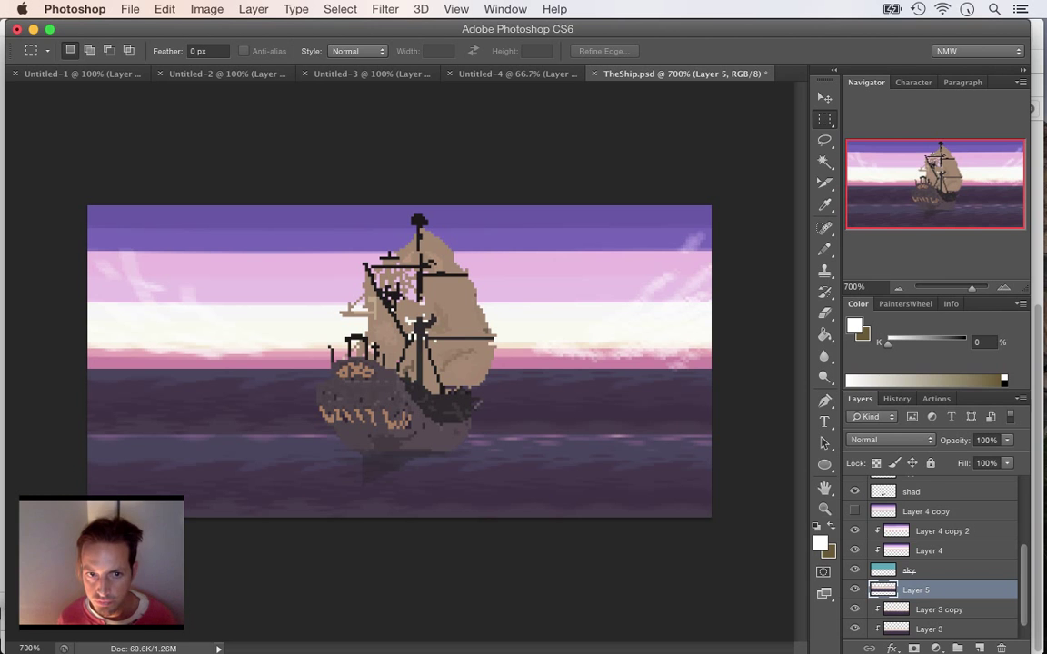
- Move the pasted sea layer down until it lines up with the original sea below the horizon
key("v")
left_click_drag(592, 347, 596, 416)
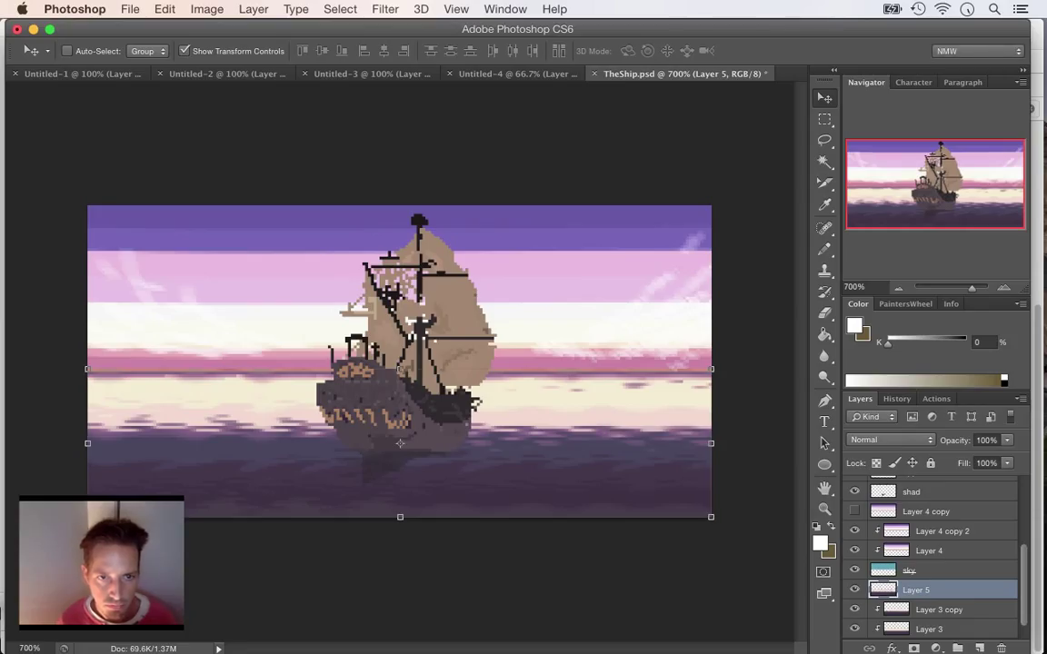
key("m")
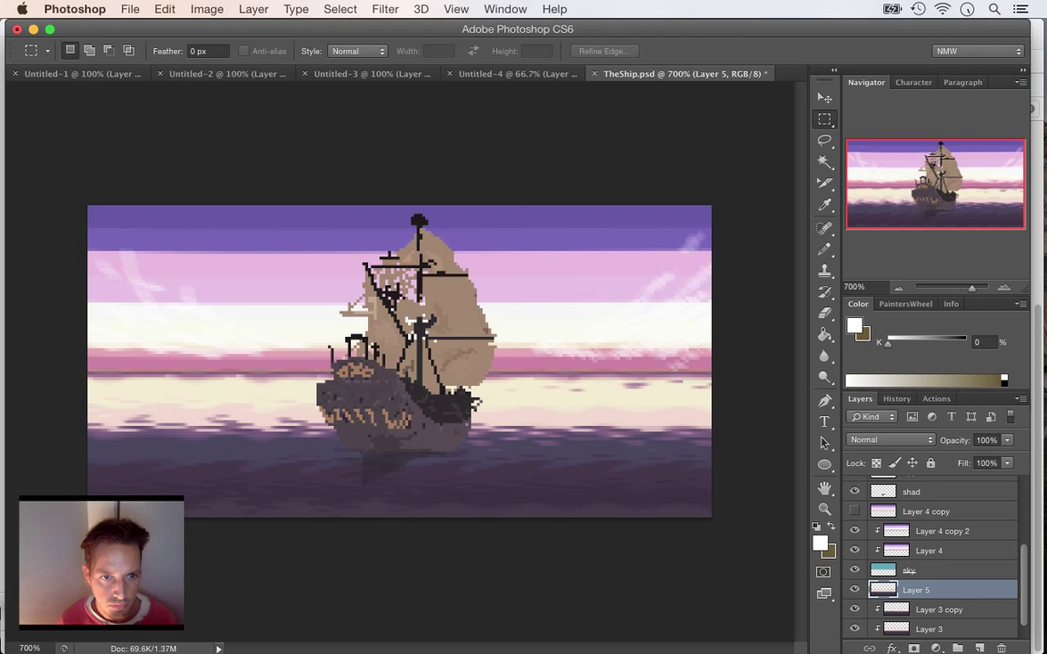
- Flip a full-width strip of dark water about 23 px high along the bottom of Layer 5 horizontally, and clear the selection
left_click_drag(87, 459, 763, 600)
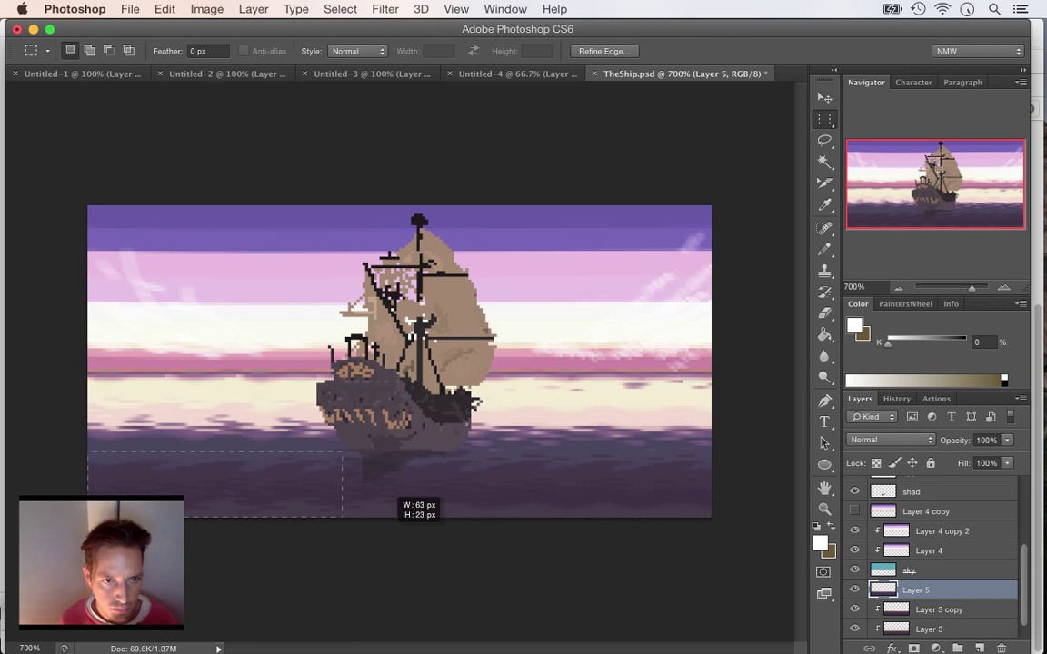
left_click_drag(383, 532, 756, 587)
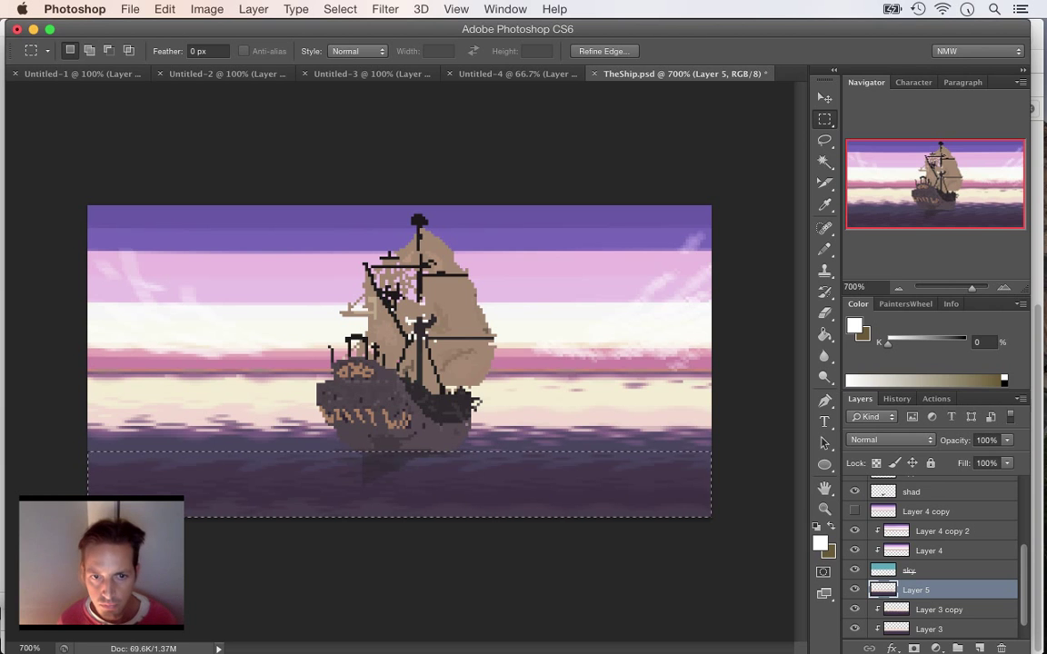
key("v")
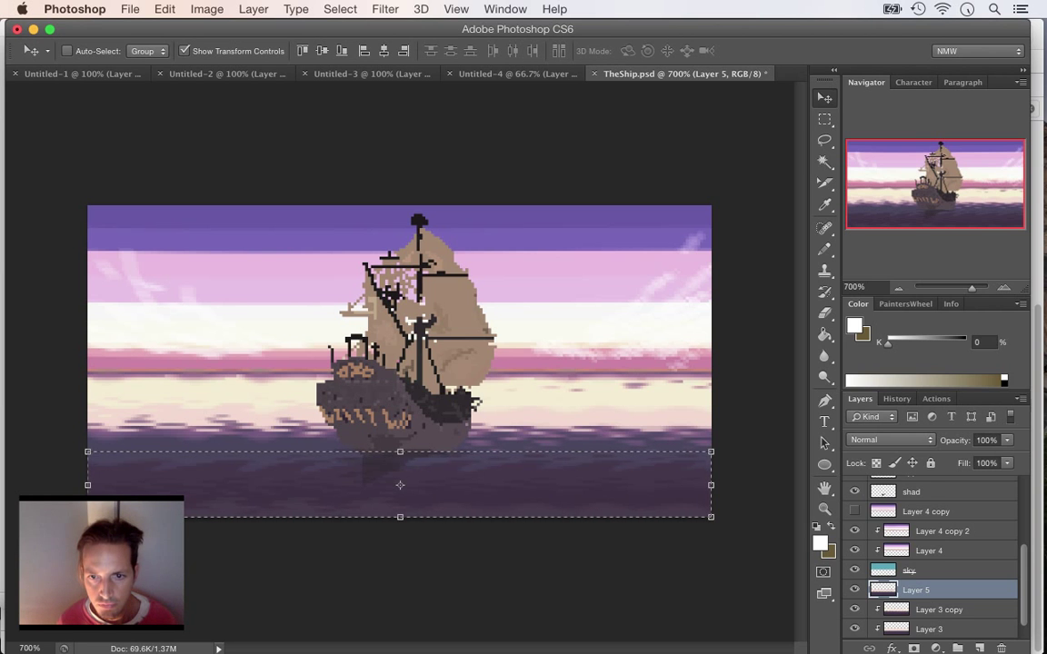
key("super+t")
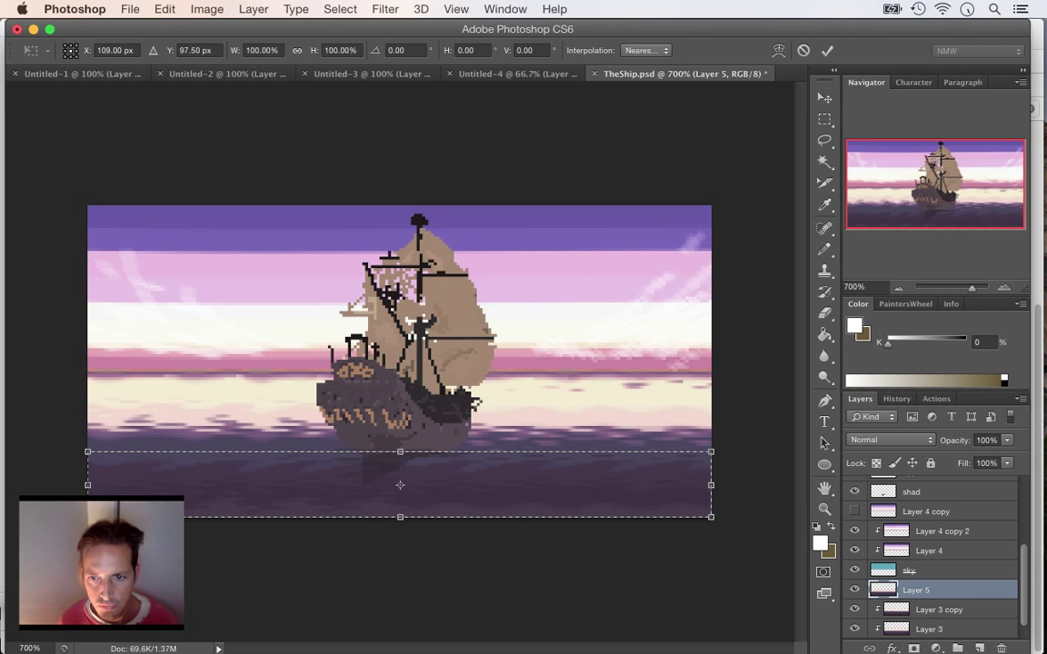
right_click(677, 406)
left_click(717, 624)
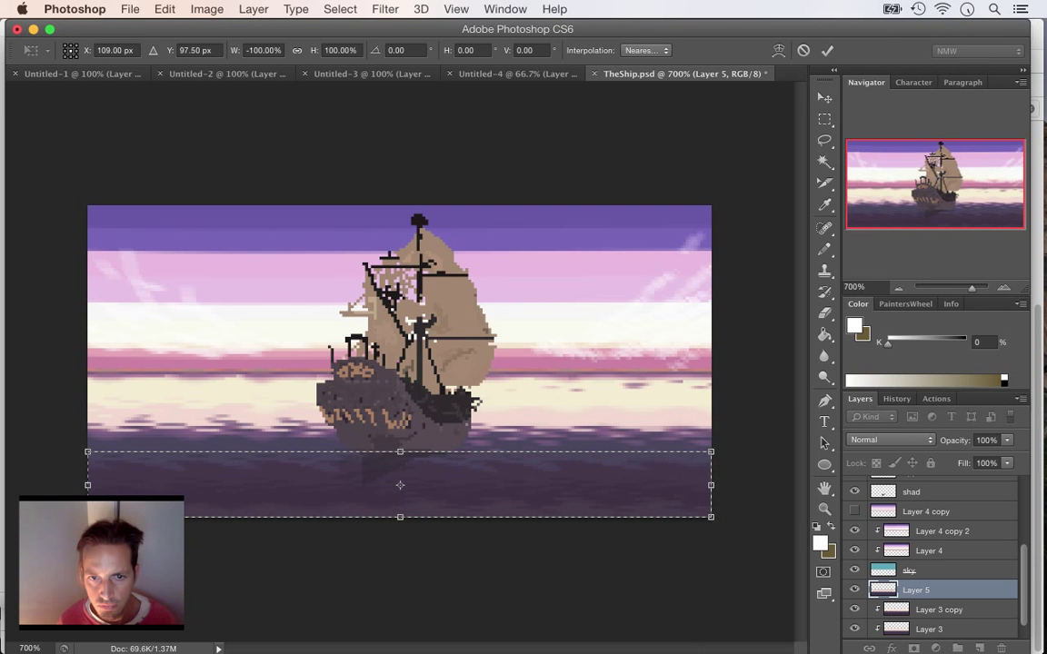
key("Return")
key("m")
key("super+d")
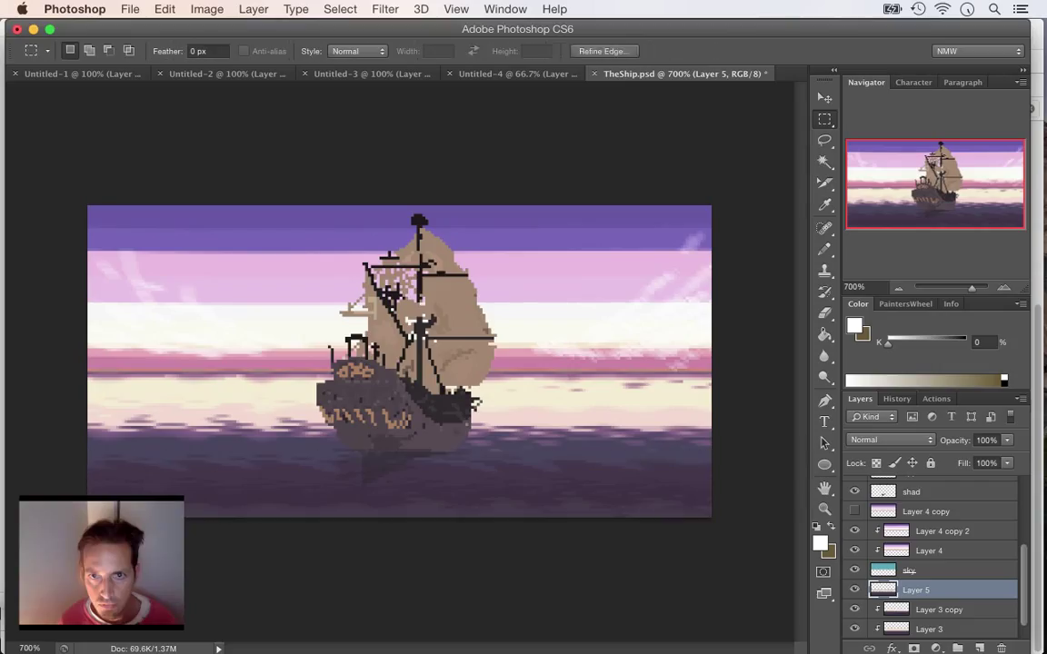
- Compare the water with Layer 5 shown and hidden, leave that layer hidden, and save TheShip.psd
left_click(854, 589)
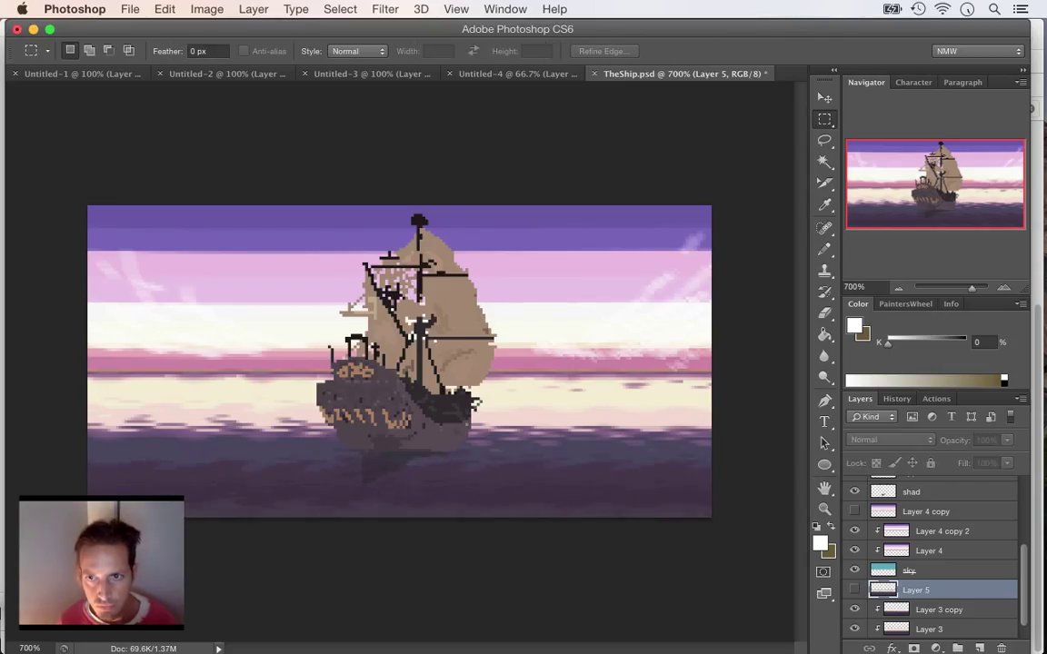
left_click(854, 590)
left_click(854, 590)
left_click(855, 590)
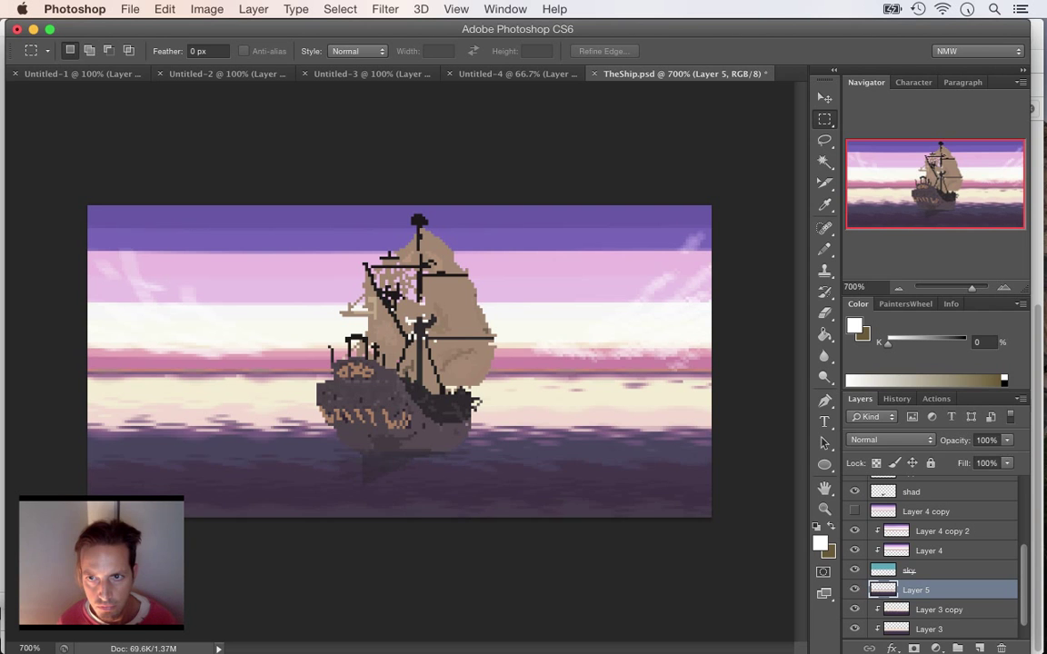
left_click(854, 590)
left_click(854, 571)
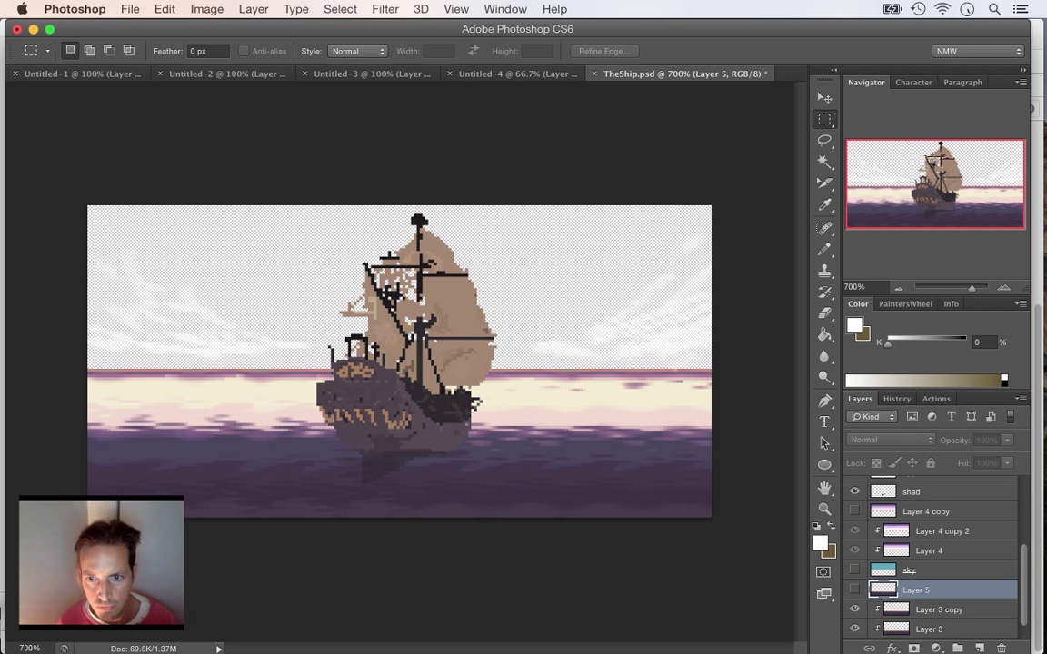
left_click(854, 571)
left_click(854, 590)
left_click(855, 590)
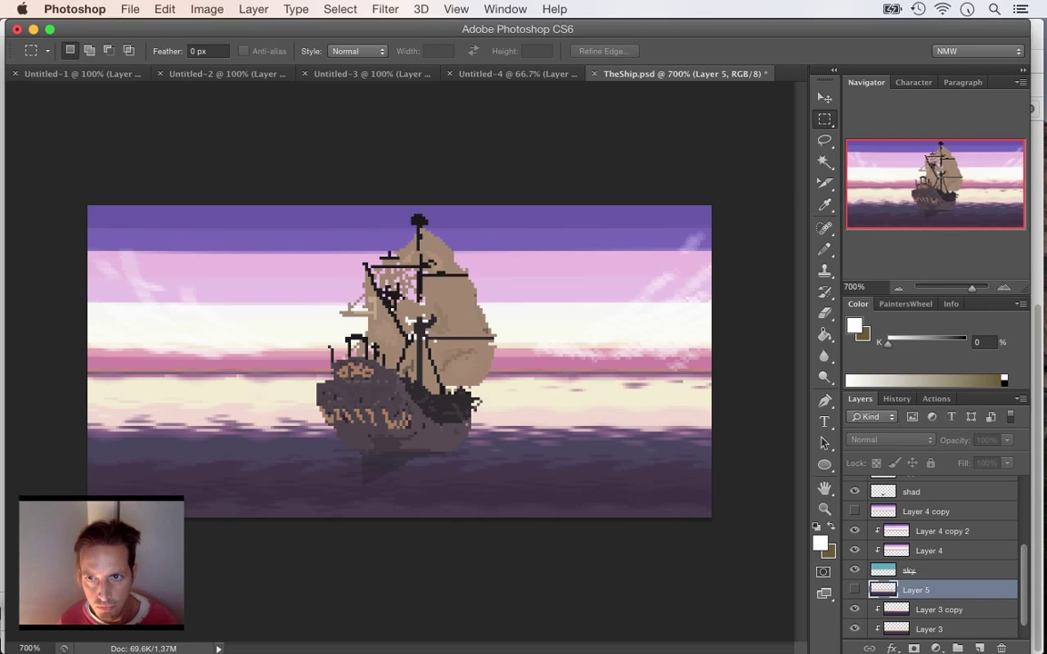
left_click(854, 590)
left_click(854, 590)
key("super+s")
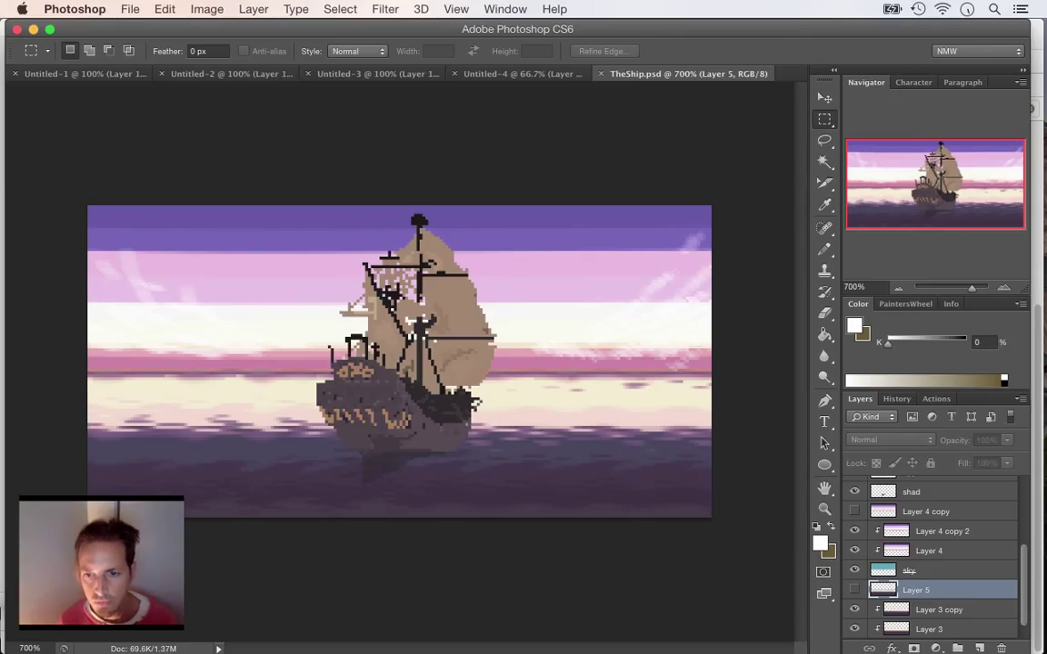
- Select the ship layer and make Layer 2, which is clipped to it, visible
scroll(931, 559, "up", 4)
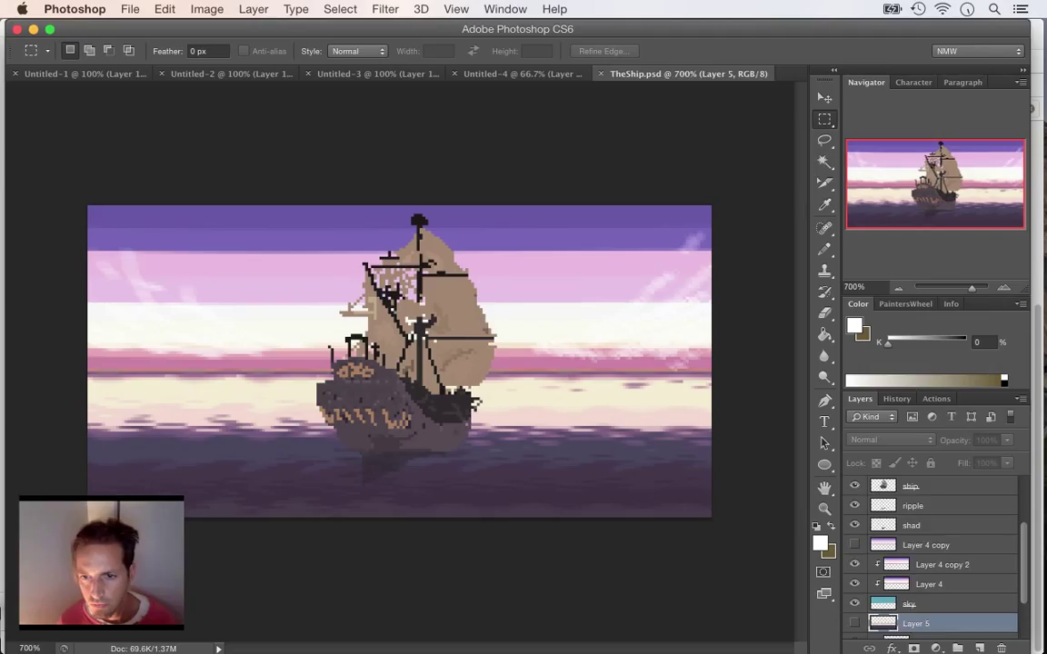
scroll(931, 559, "up", 1)
left_click(917, 526)
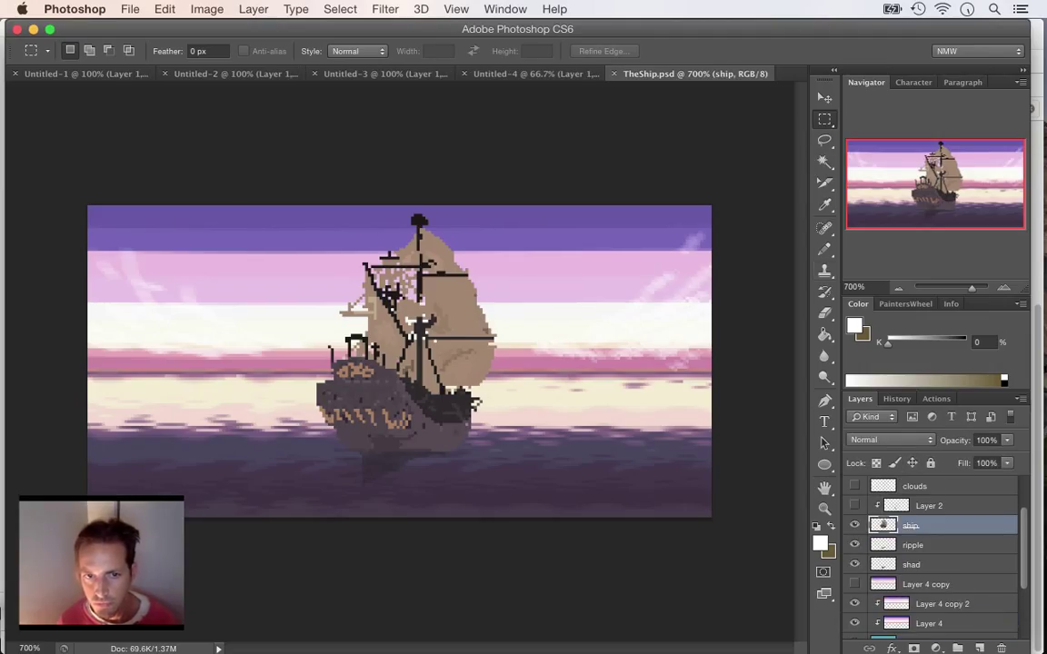
key("s")
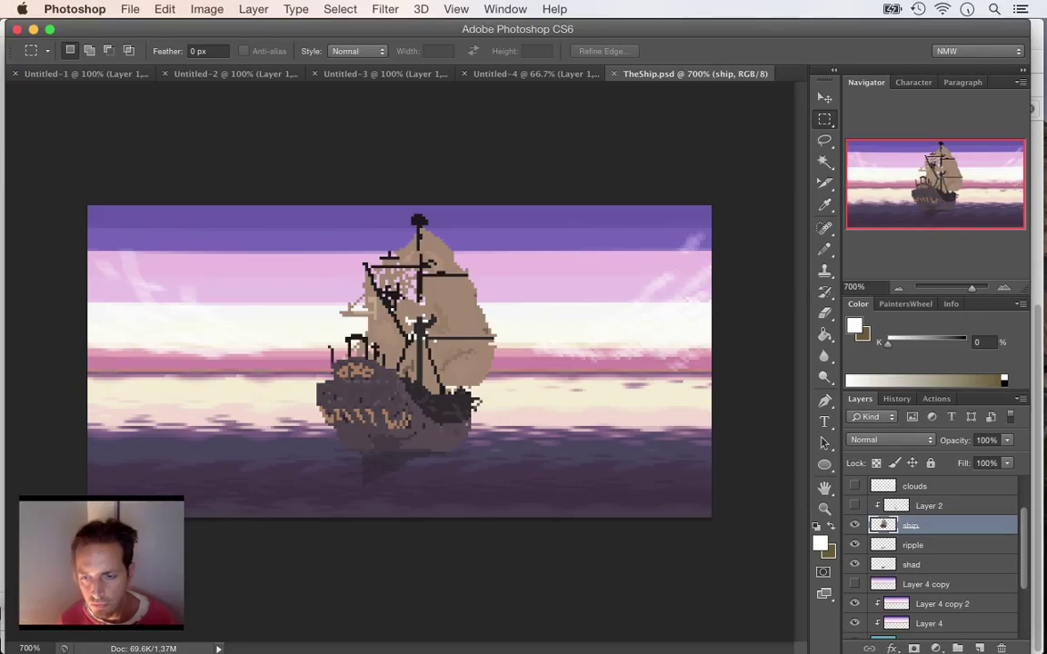
left_click(854, 505)
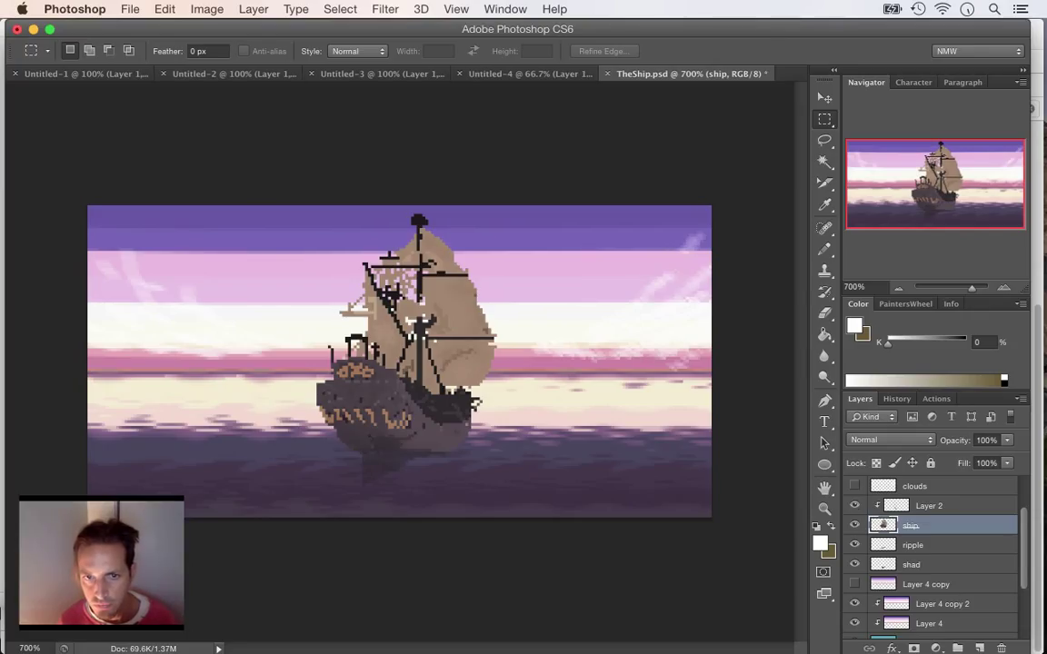
left_click(855, 506)
left_click(854, 505)
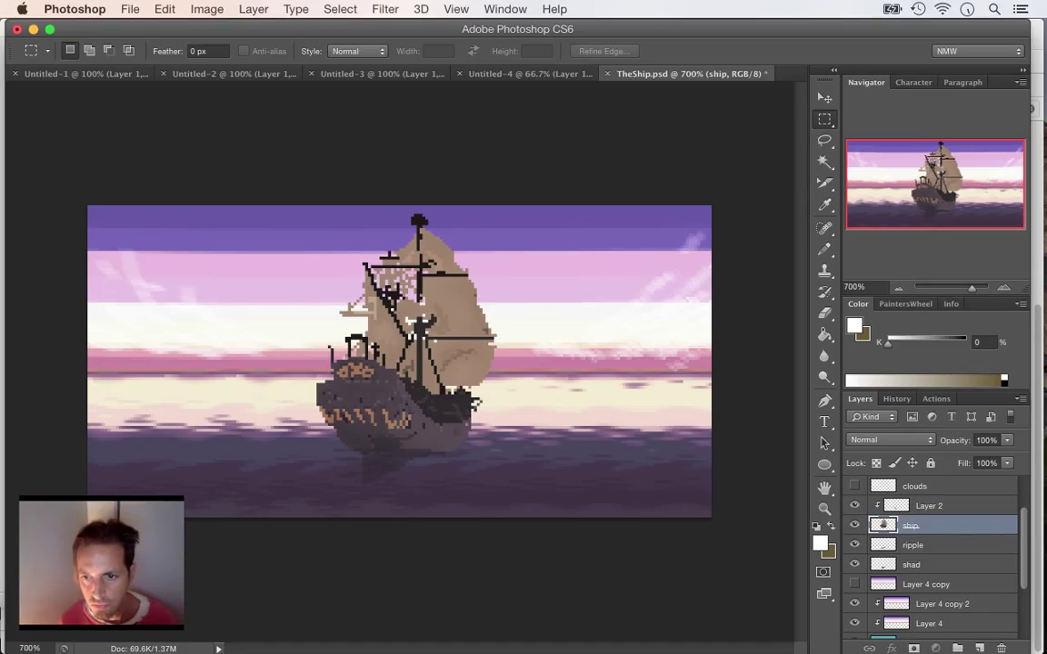
- Merge Layer 2 with the ship layer, copy the entire merged ship artwork, and undo the merge
left_click(928, 506, "shift")
right_click(929, 506)
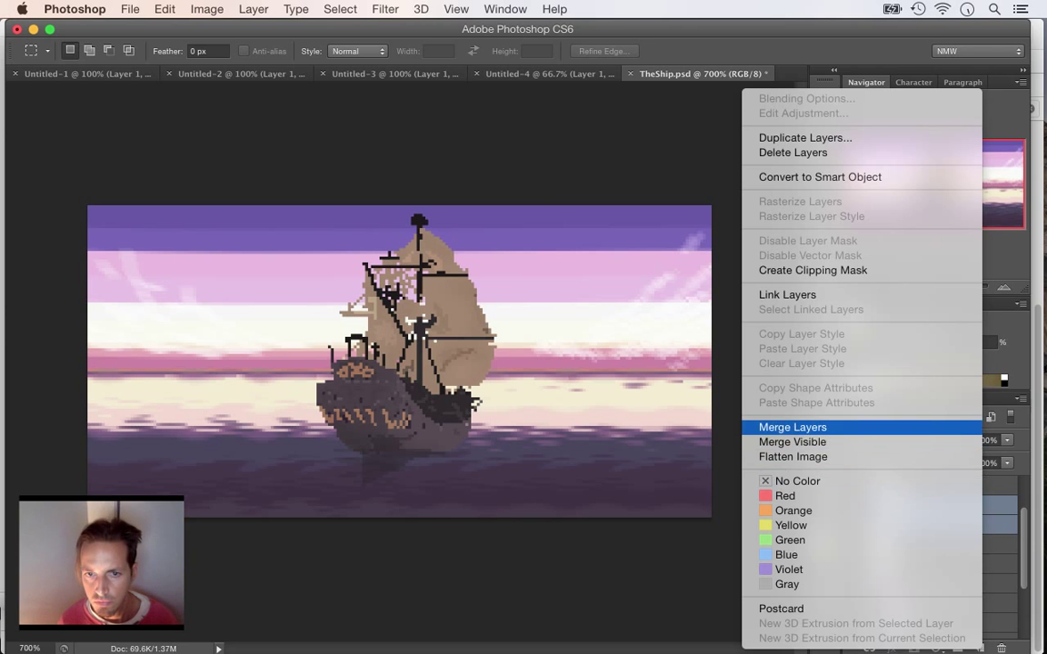
left_click(781, 423)
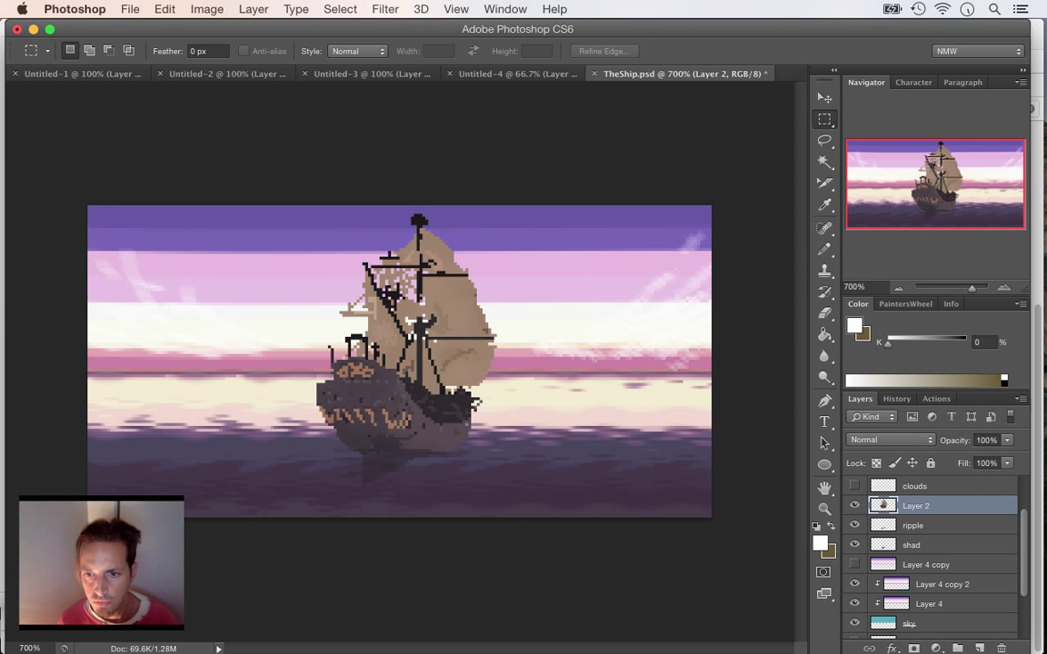
key("super+a")
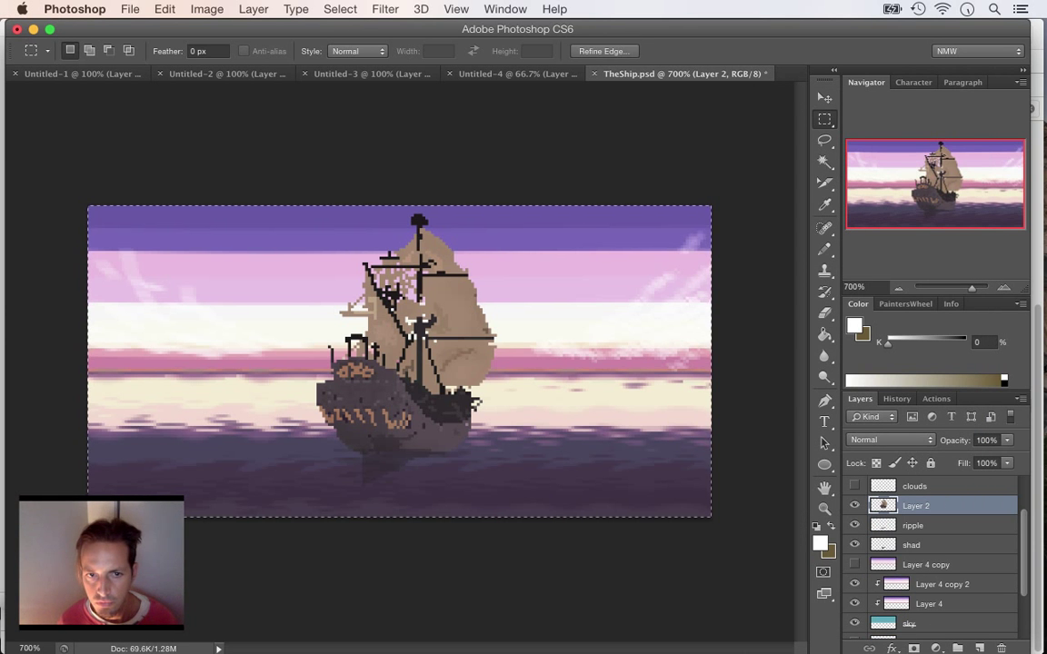
key("alt+super+z")
key("alt+super+z")
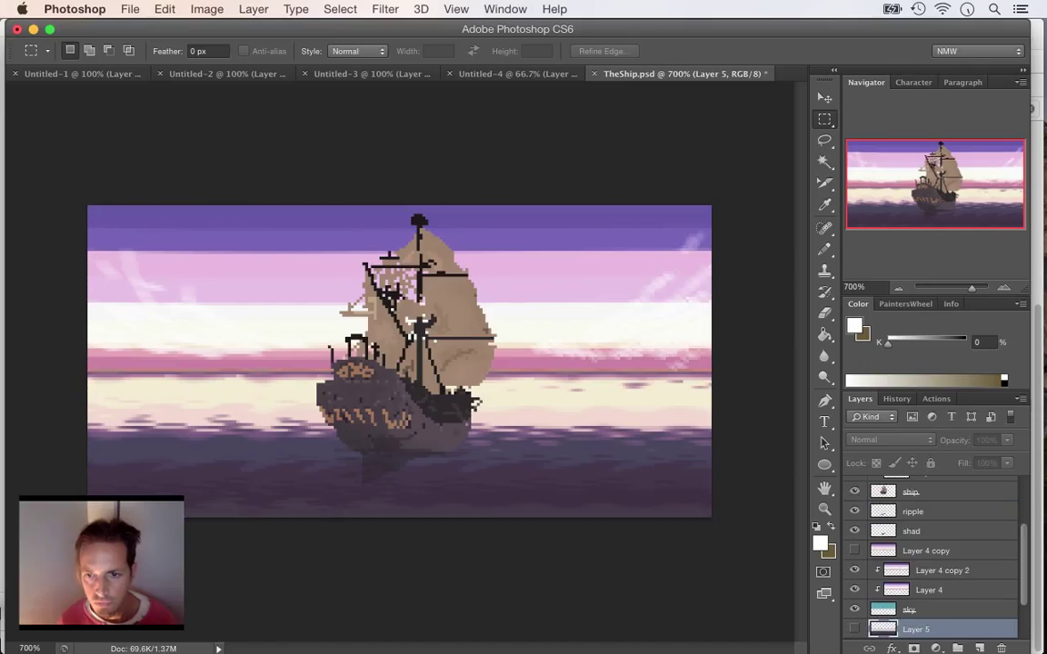
- Paste the copied ship as a new layer directly above Layer 2 and below the clouds layer
scroll(936, 559, "up", 3)
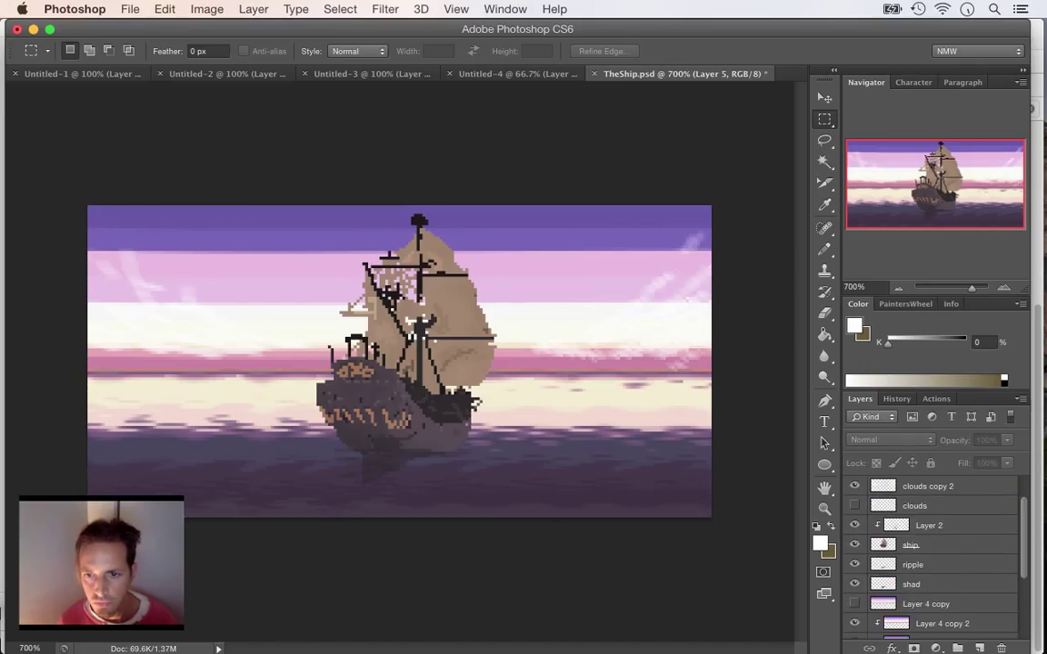
left_click(936, 506)
key("super+v")
left_click_drag(936, 506, 909, 529)
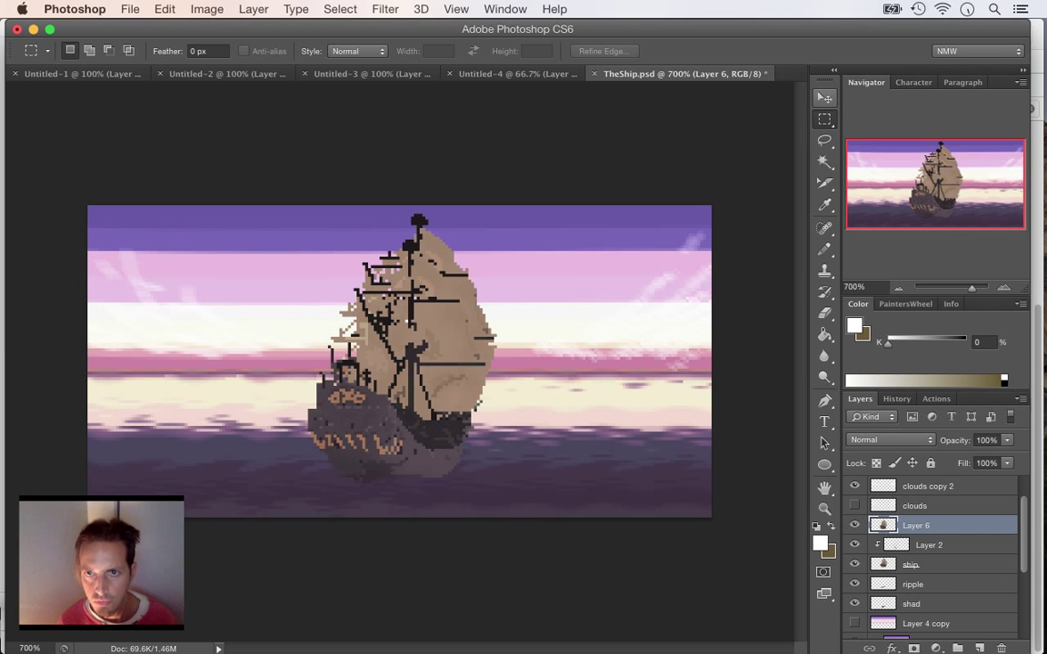
- Align the pasted ship with the original ship and offset it about one pixel downward
key("v")
left_click_drag(398, 361, 406, 336)
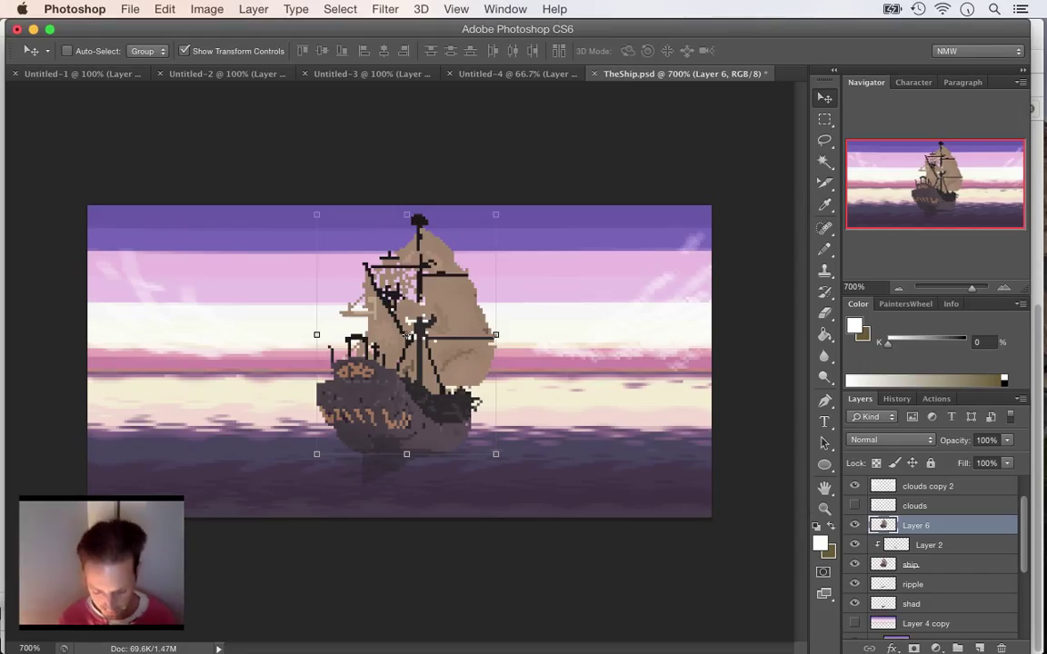
left_click_drag(407, 335, 406, 338)
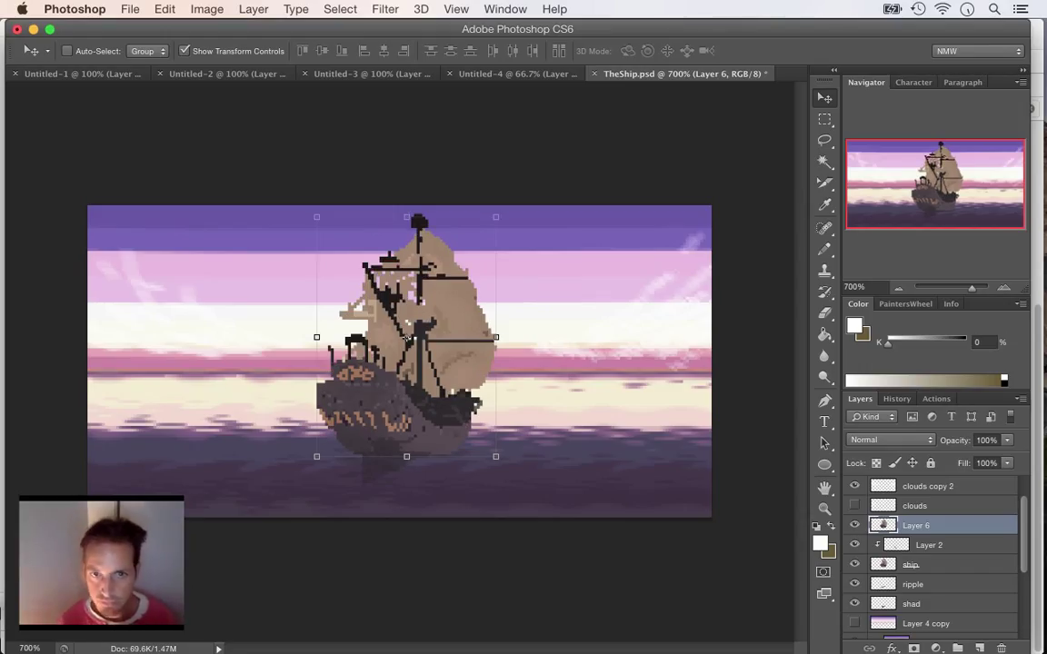
key("m")
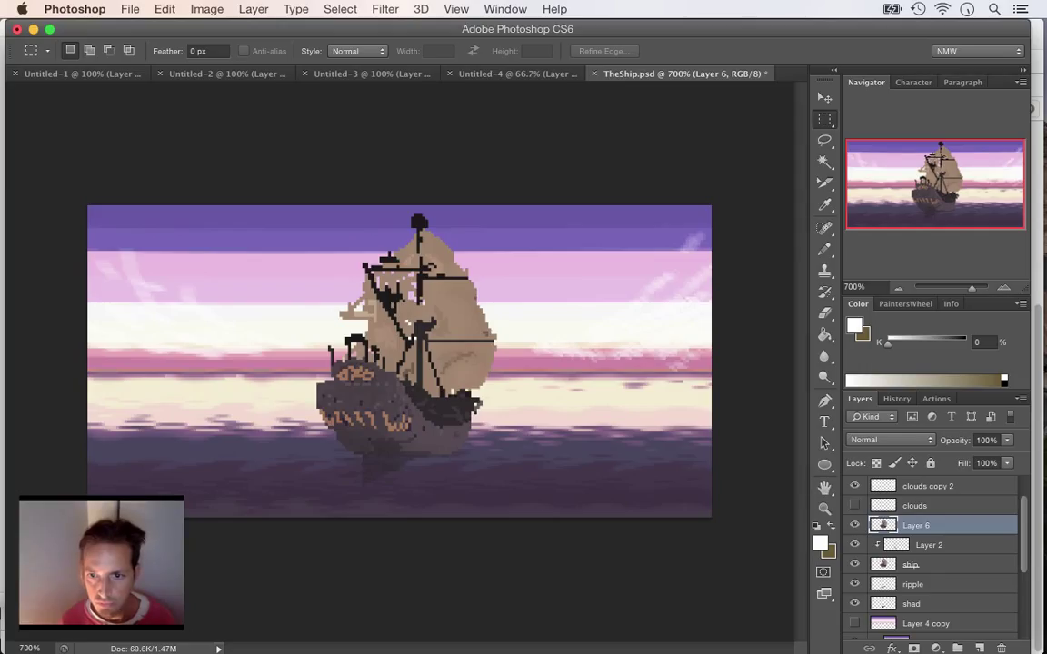
- Alternate the visibility of Layer 6 and the ship layer to preview the bobbing, leave only Layer 6 hidden, and save the file
left_click(854, 525)
left_click(854, 525)
left_click(854, 525)
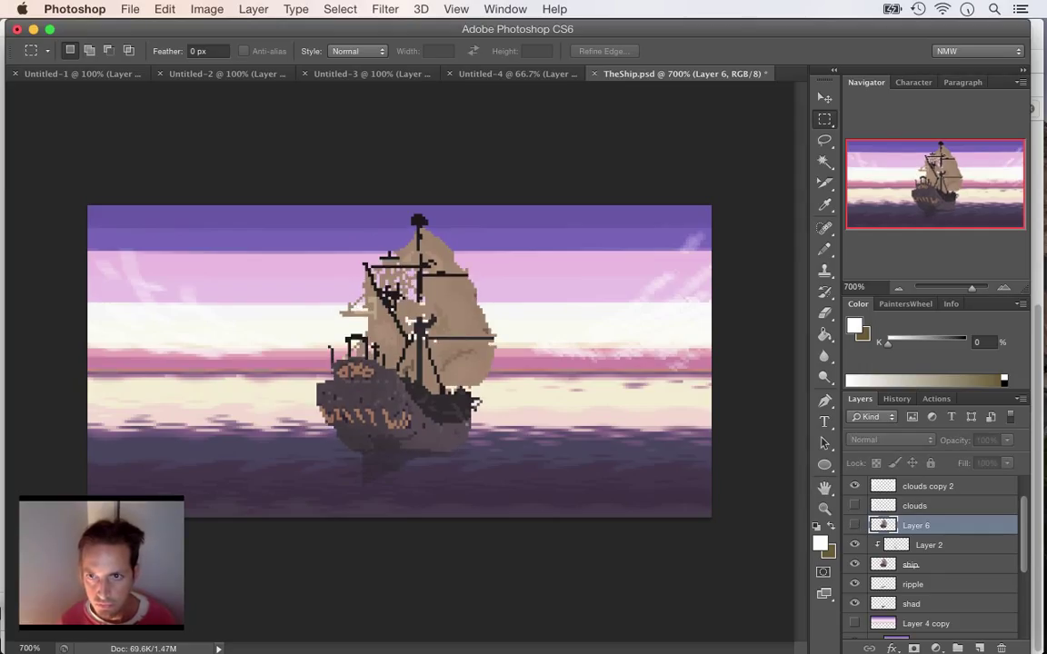
key("ctrl+comma")
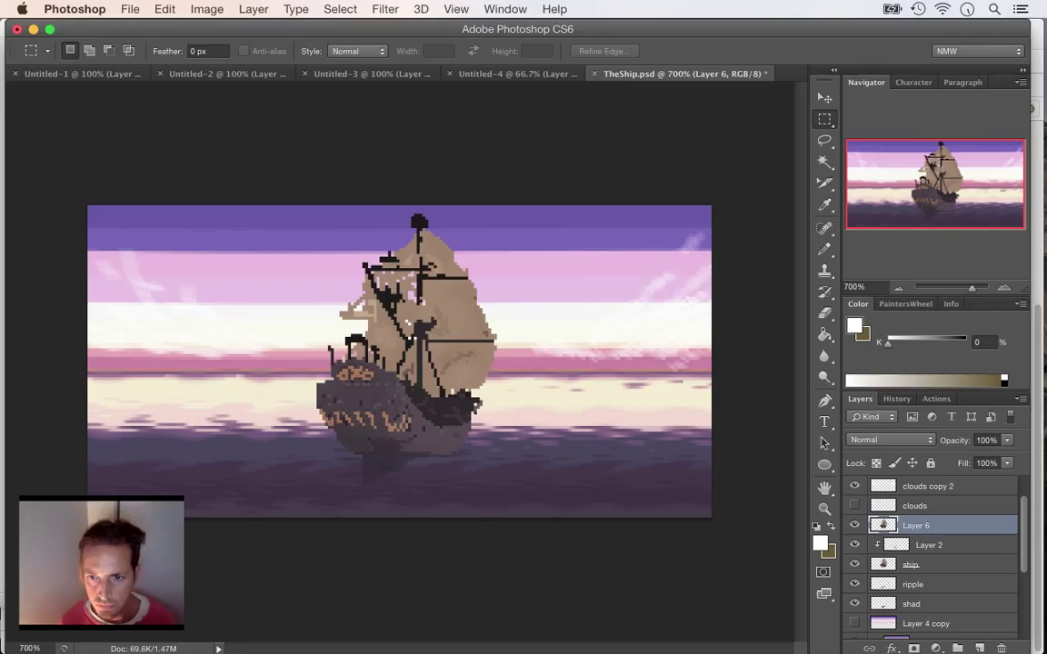
left_click(854, 565)
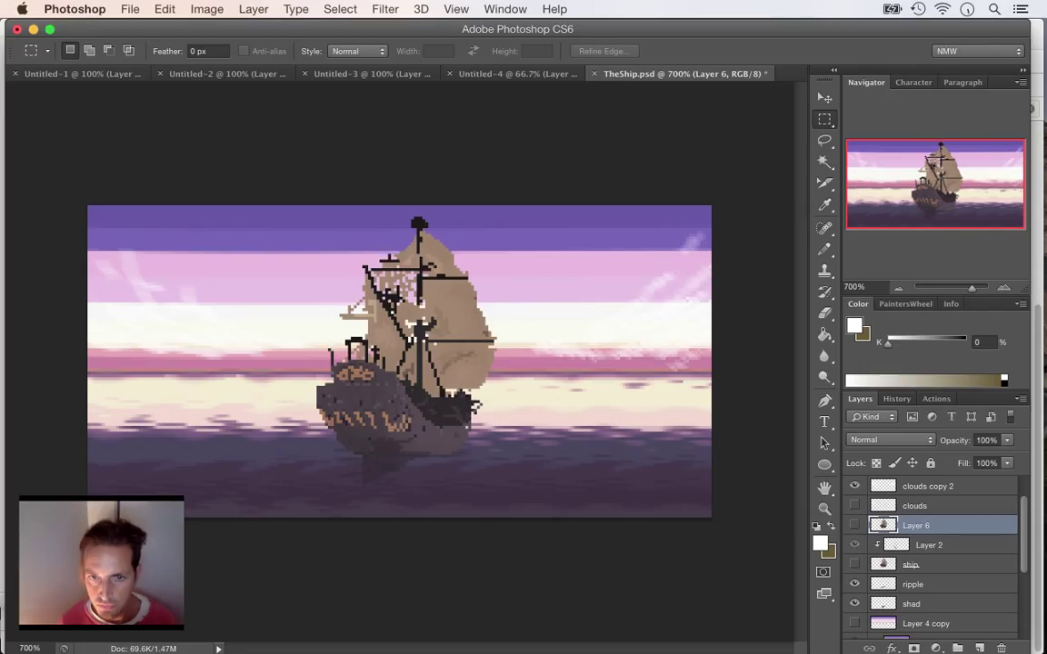
key("ctrl+comma")
key("ctrl+comma")
key("ctrl+comma")
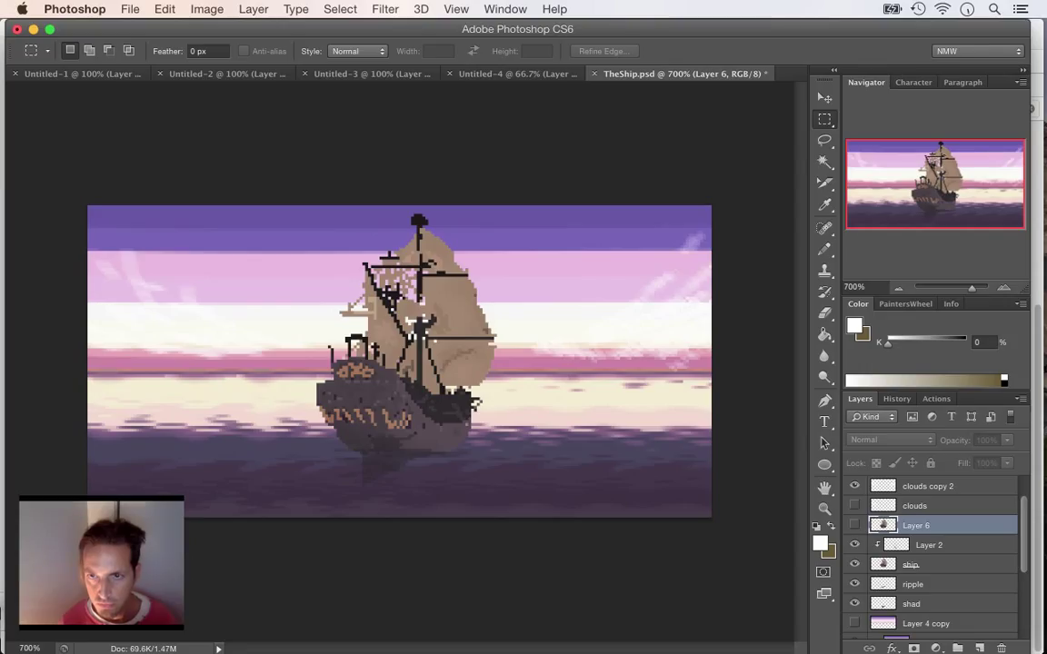
key("ctrl+comma")
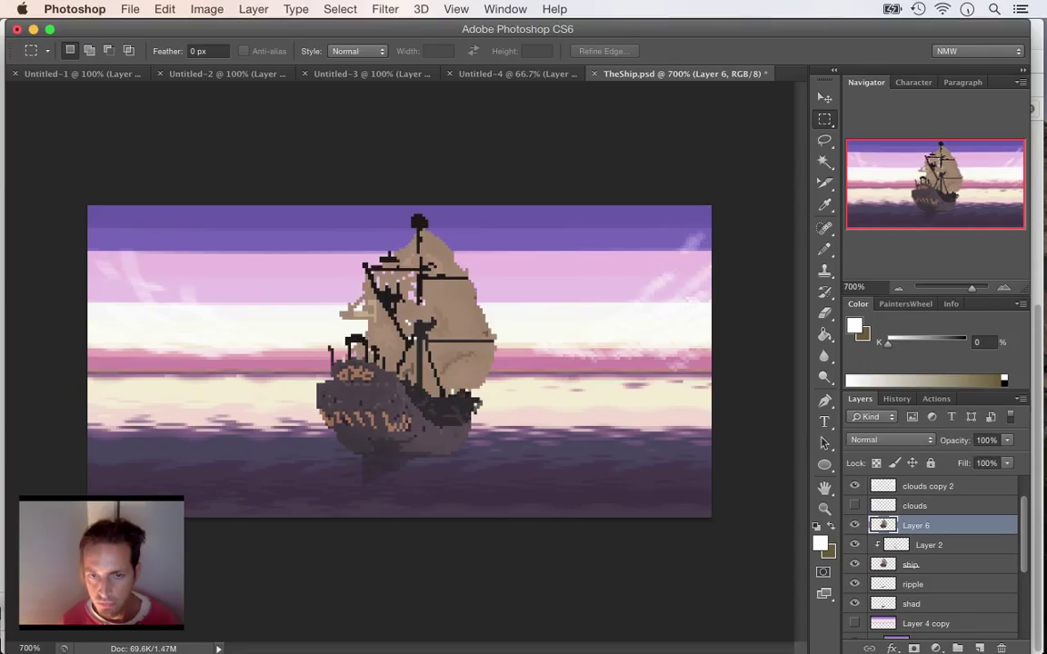
key("super+comma")
key("super+s")
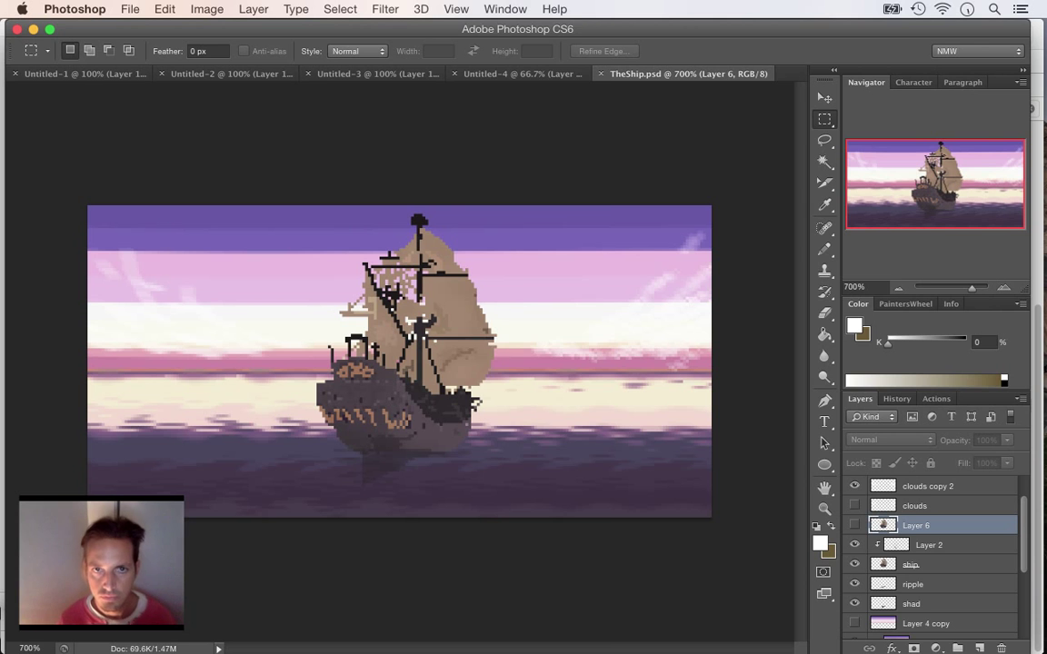
- Create a video timeline for the ship scene and convert it to a frame animation
left_click(505, 10)
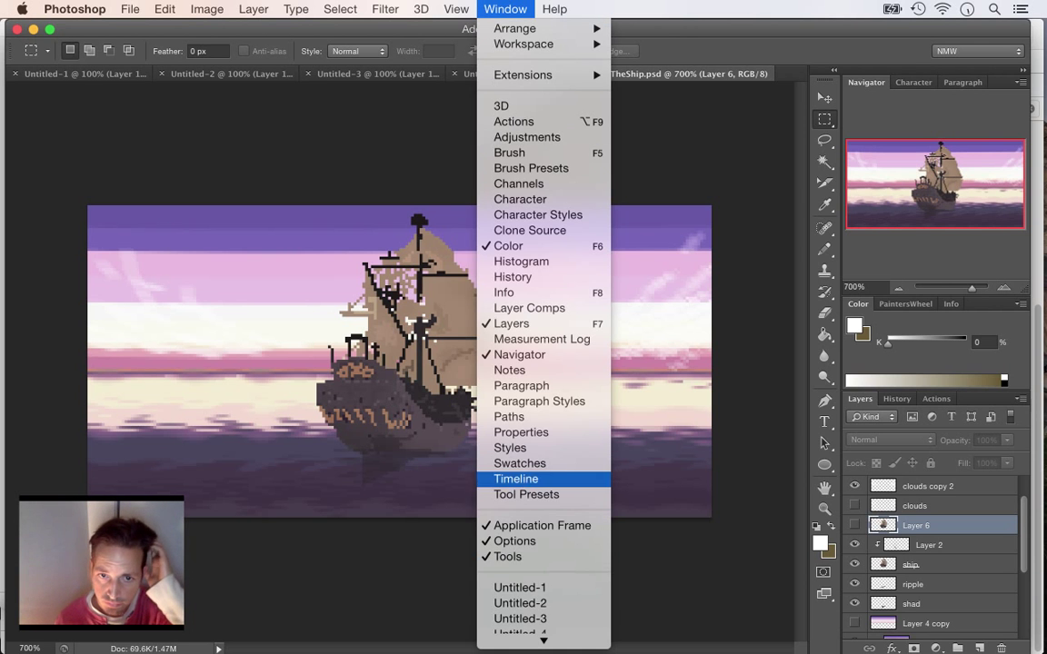
left_click(515, 479)
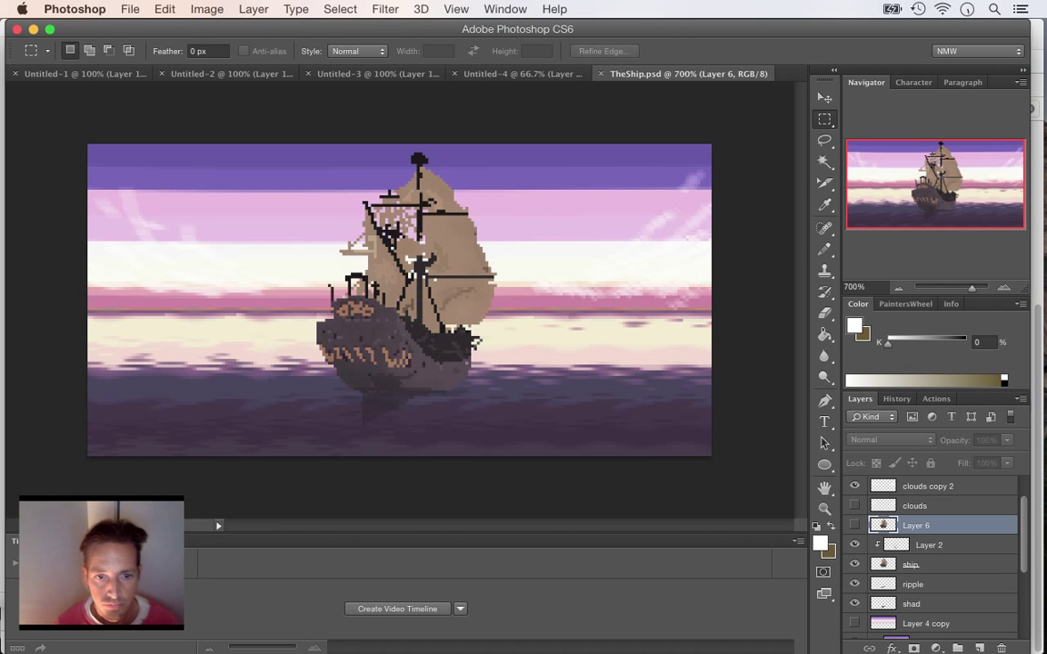
left_click(397, 609)
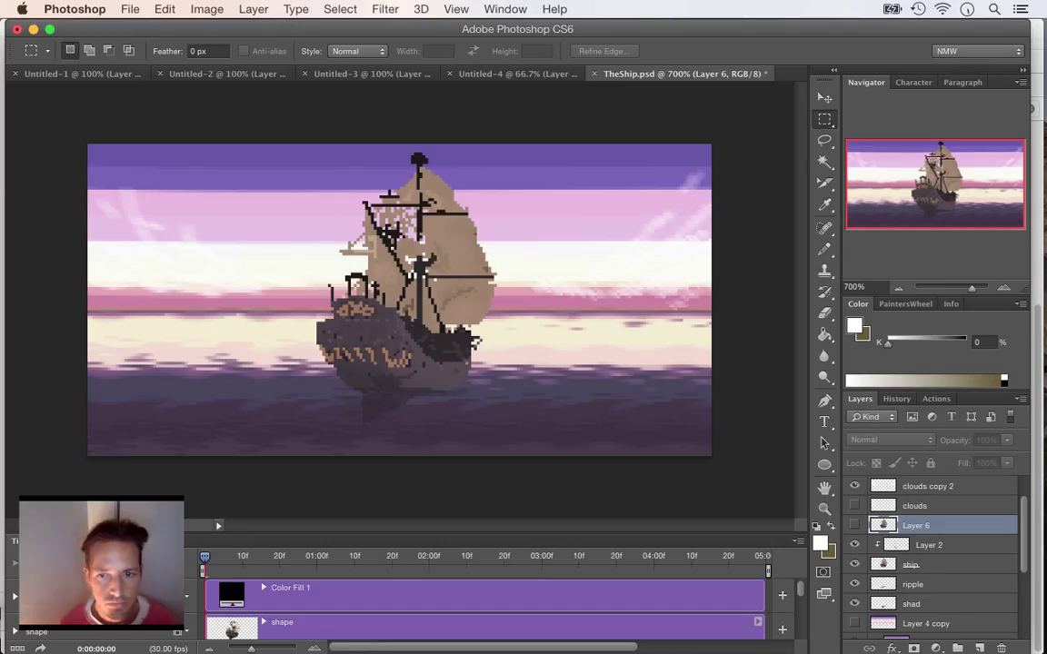
left_click(797, 541)
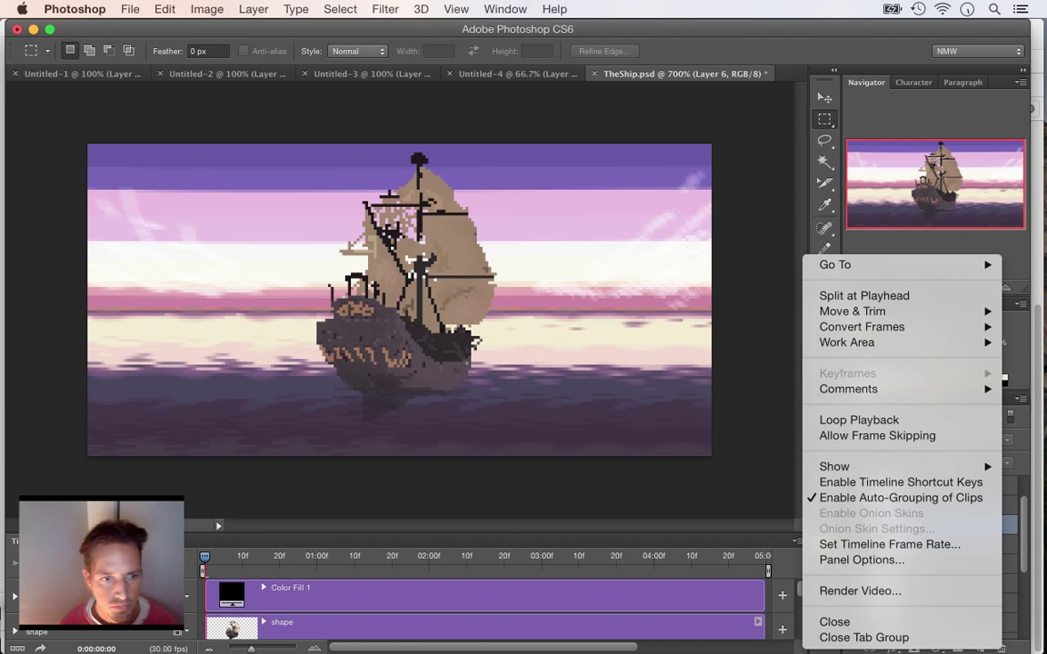
key("Escape")
left_click(16, 649)
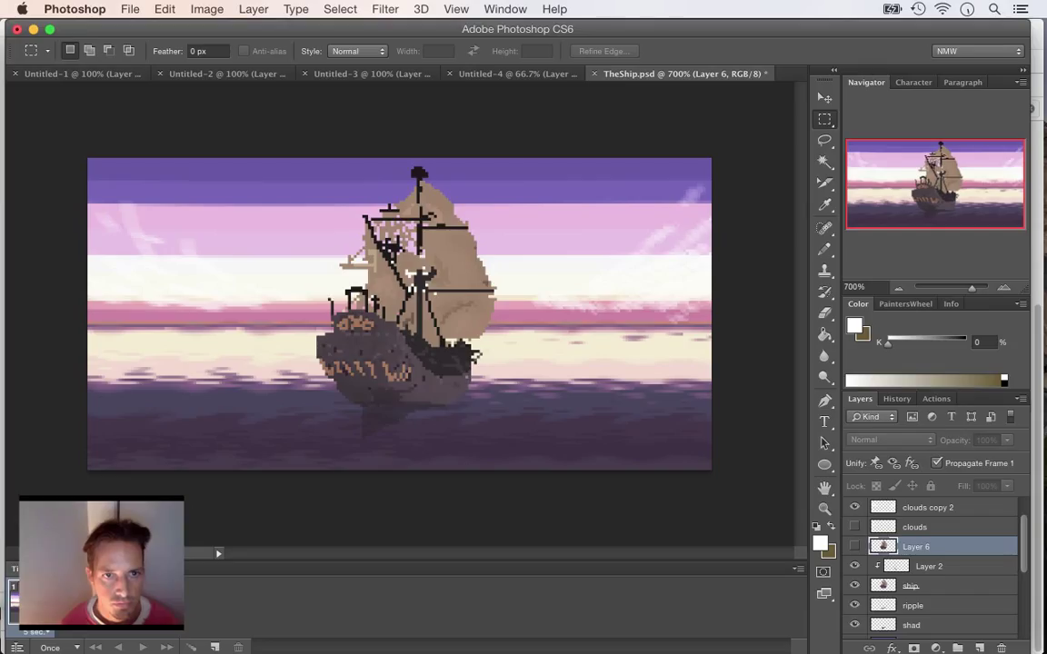
- Set the delay of the first animation frame to 1 second
left_click(37, 633)
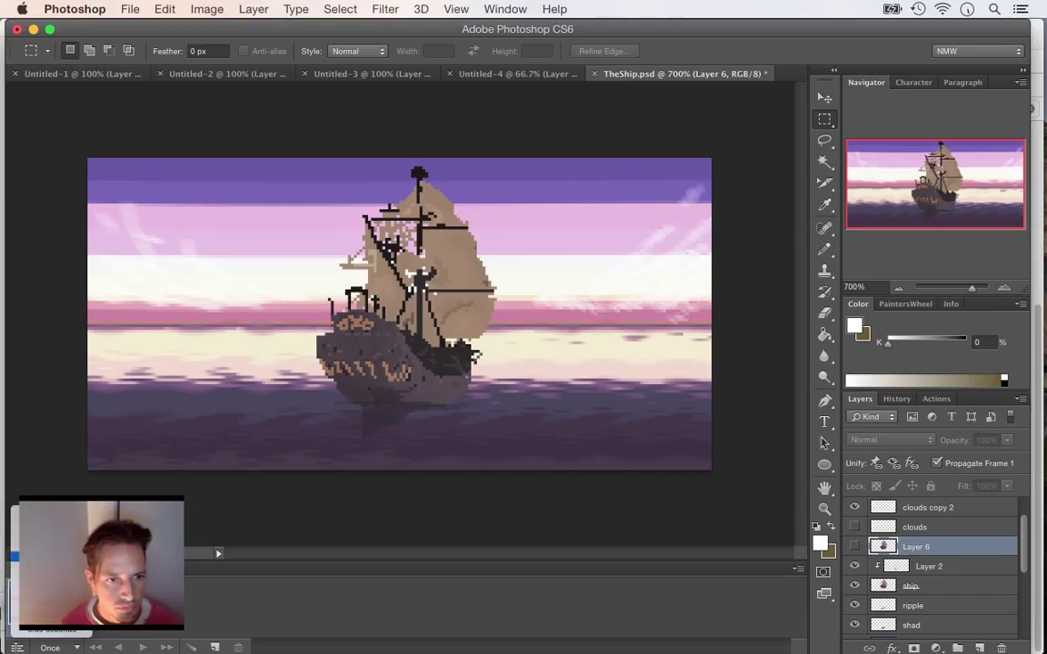
left_click(41, 567)
right_click(38, 602)
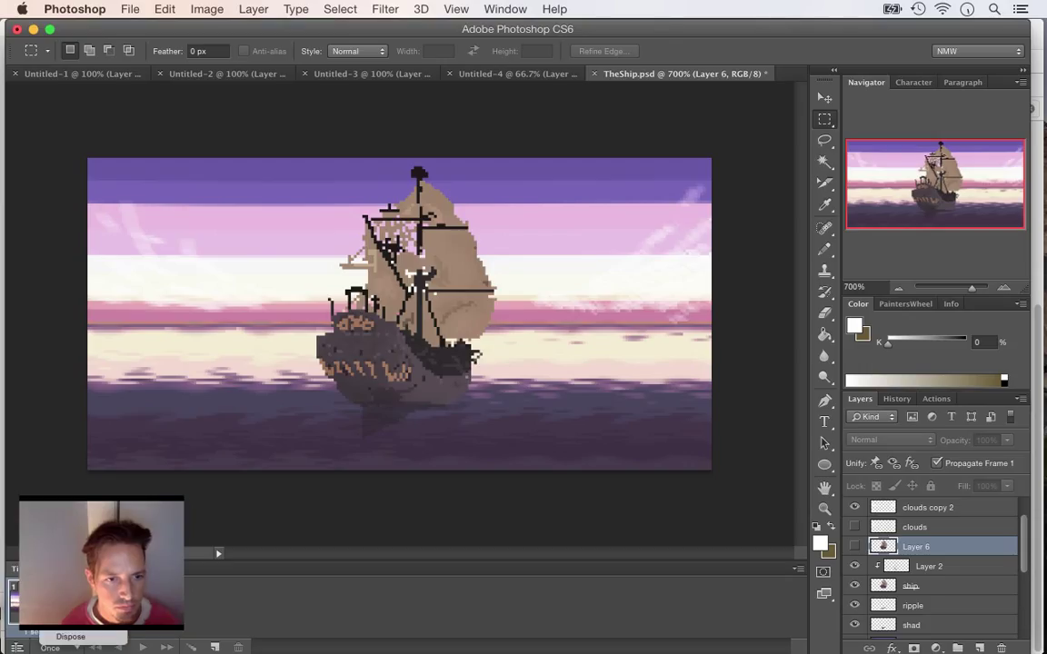
left_click(73, 621)
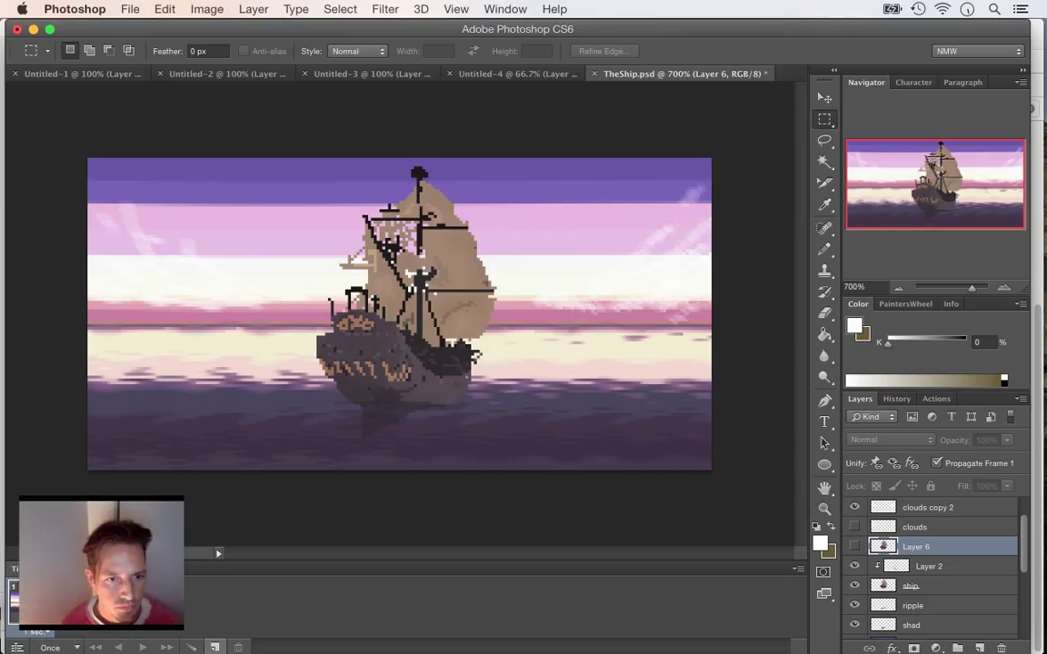
- Add a second animation frame with Layer 5 visible and Layer 6 hidden
left_click(214, 648)
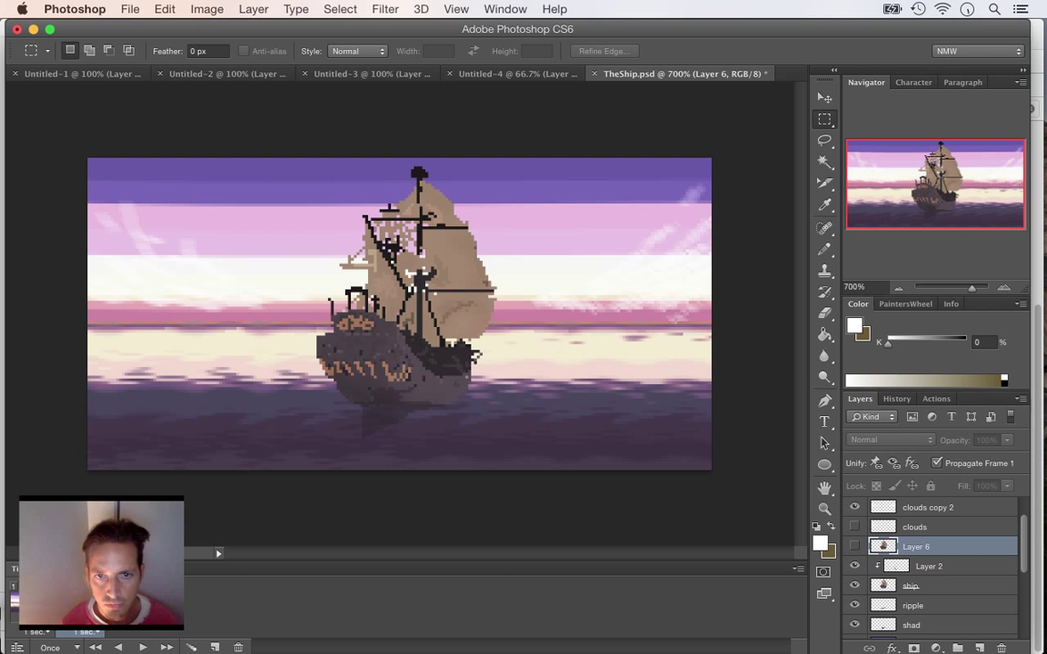
left_click(797, 568)
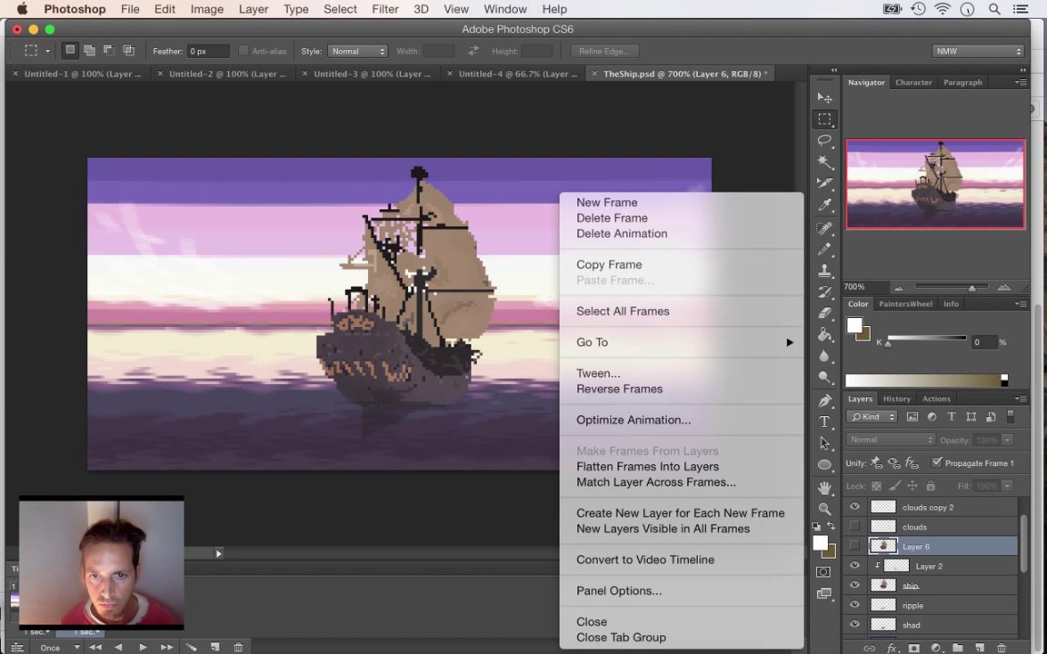
key("Escape")
left_click(855, 546)
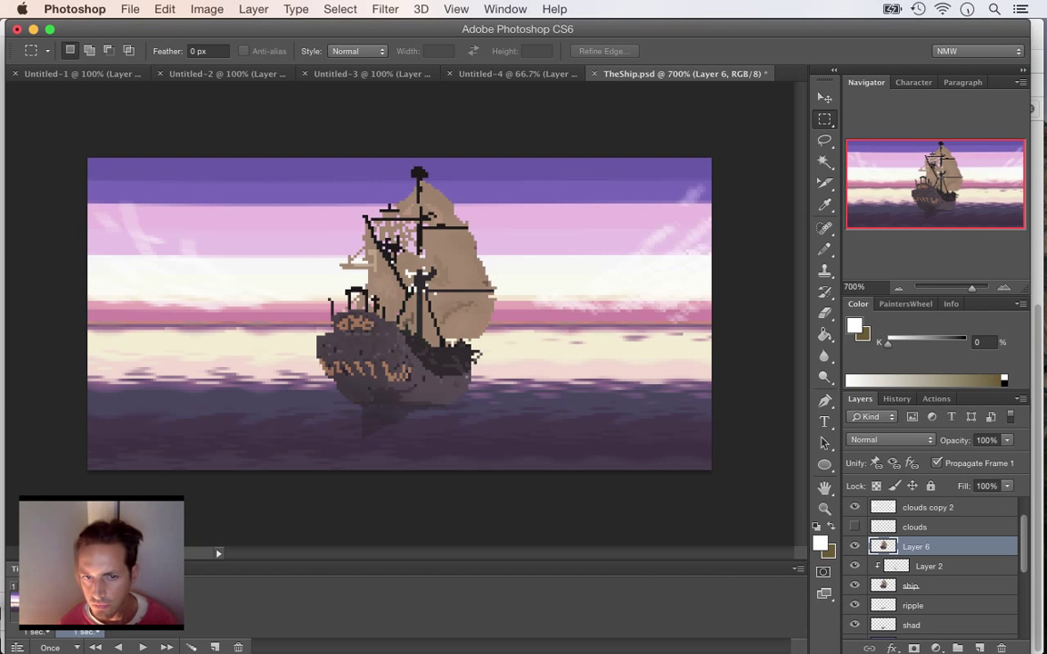
left_click(854, 546)
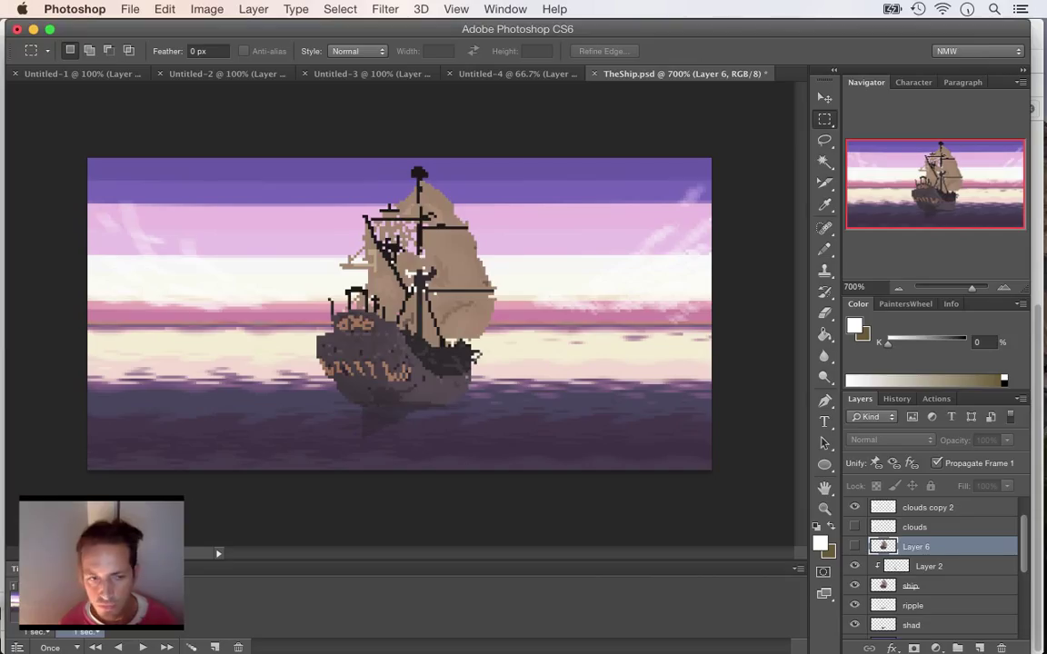
scroll(936, 568, "down", 10)
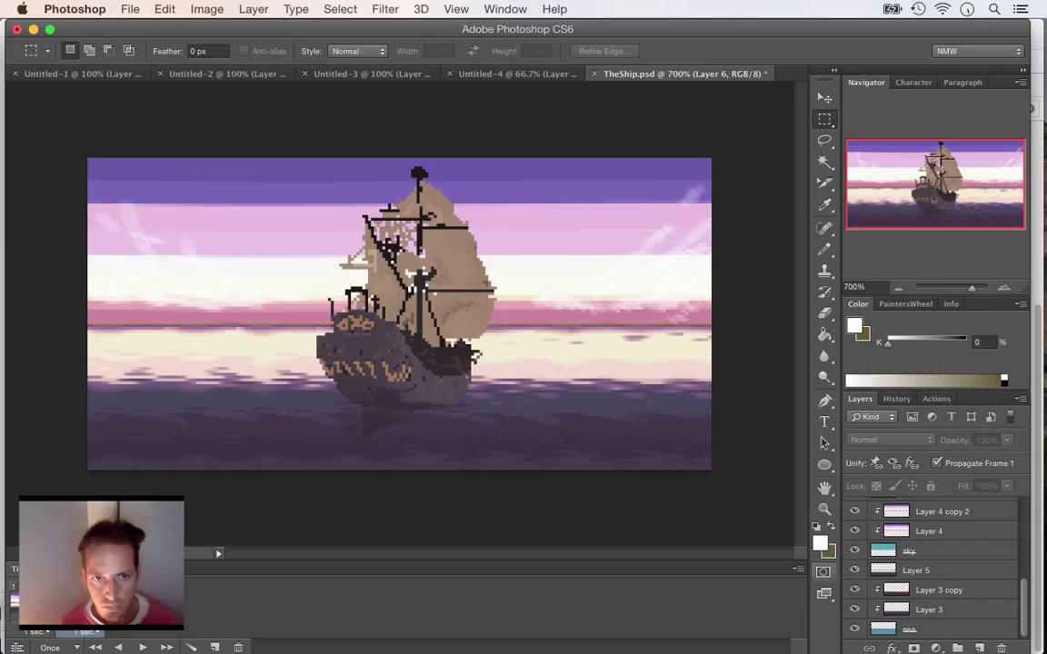
right_click(90, 594)
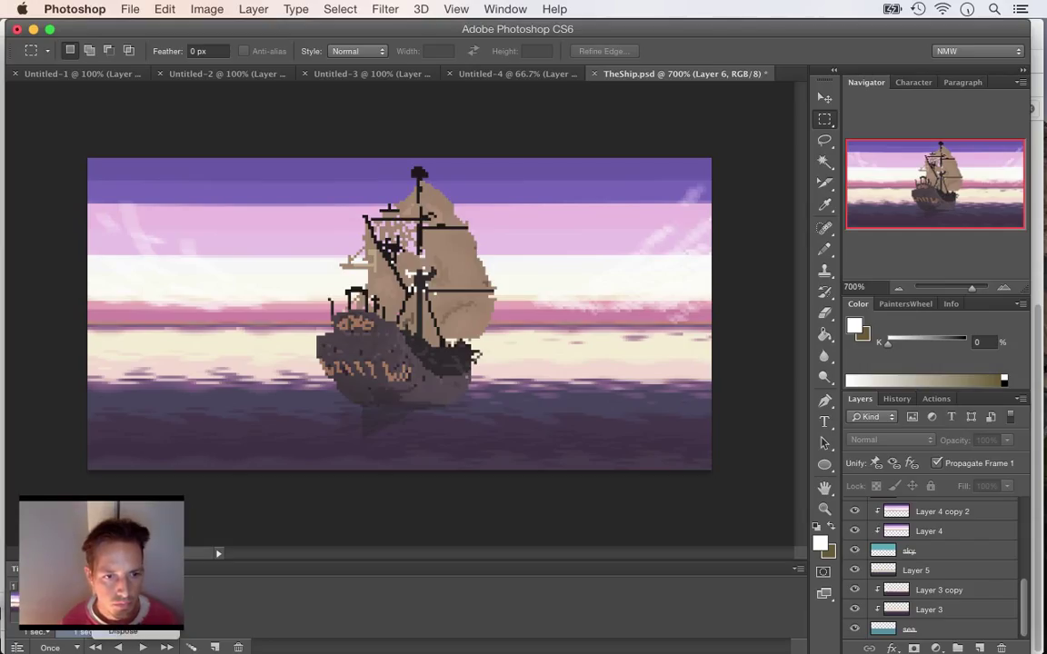
- Add a third frame with Layer 6 visible and Layer 5, Layer 2 and the ship layer hidden
left_click(215, 648)
left_click(214, 648)
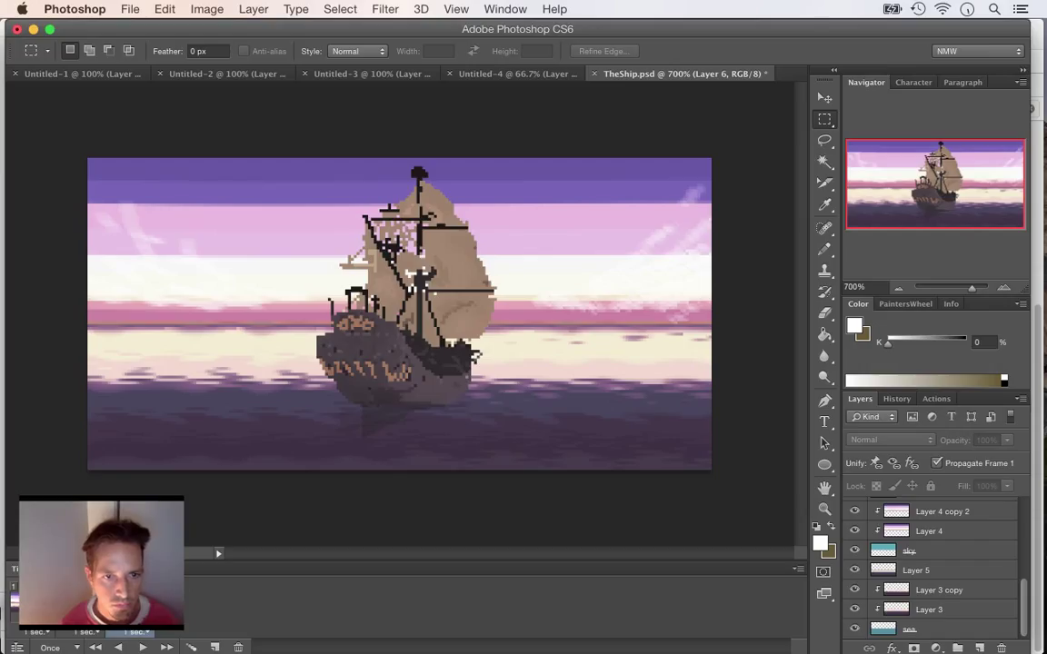
left_click(854, 570)
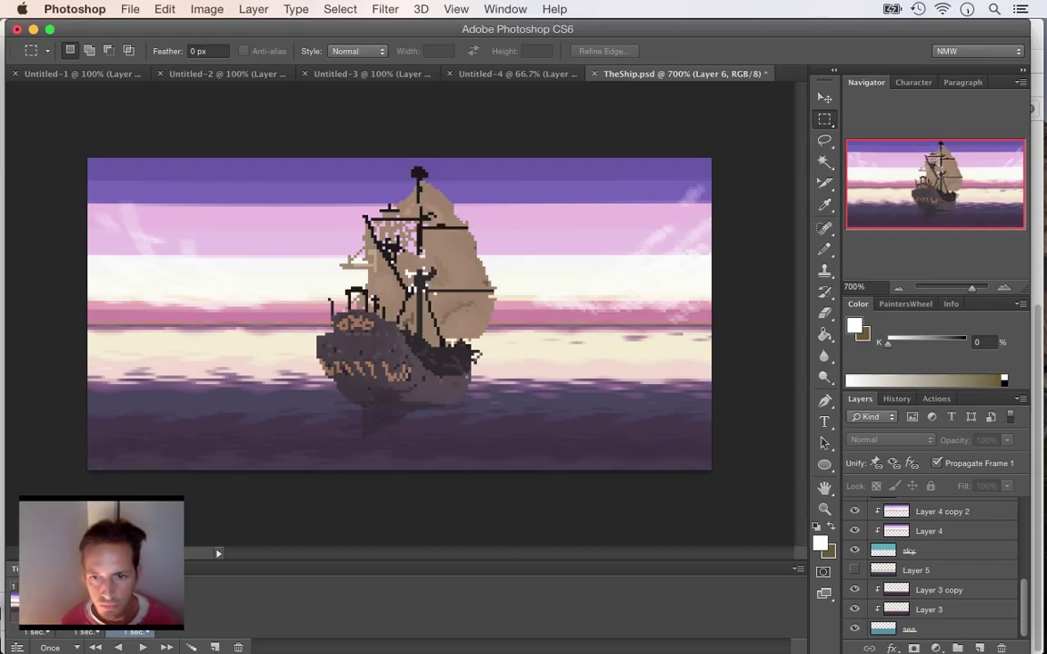
scroll(936, 564, "up", 8)
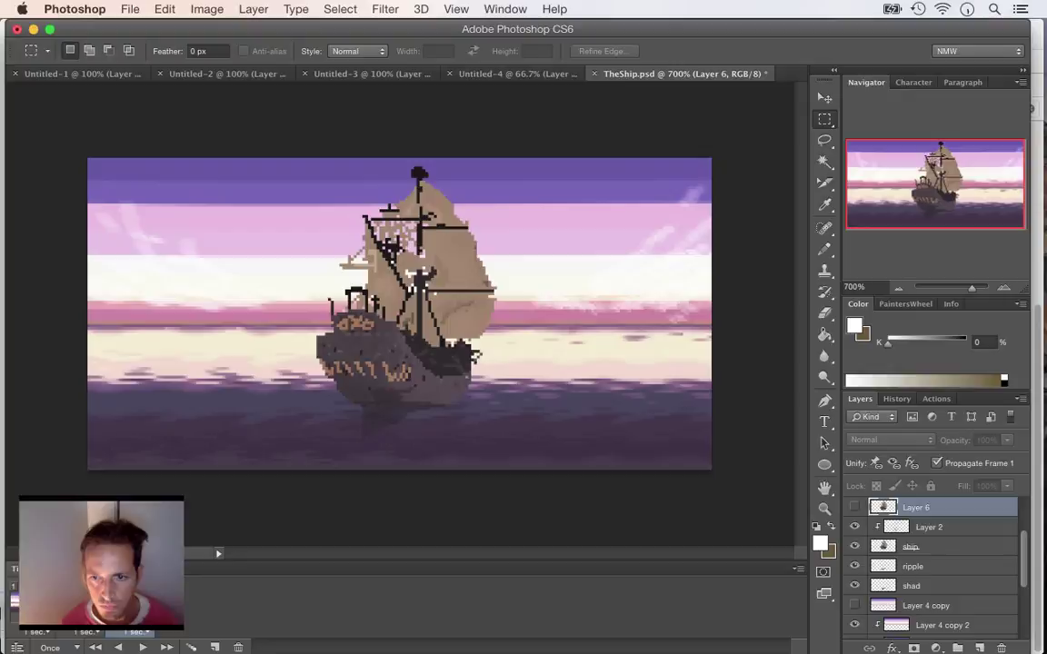
left_click(854, 546)
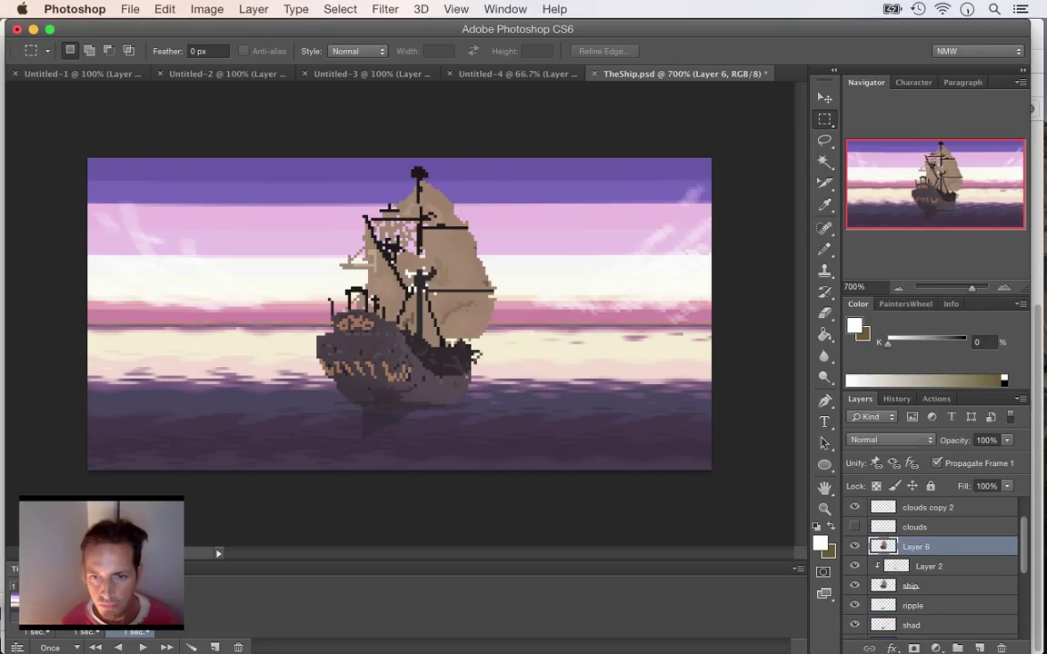
left_click(854, 566)
left_click(854, 586)
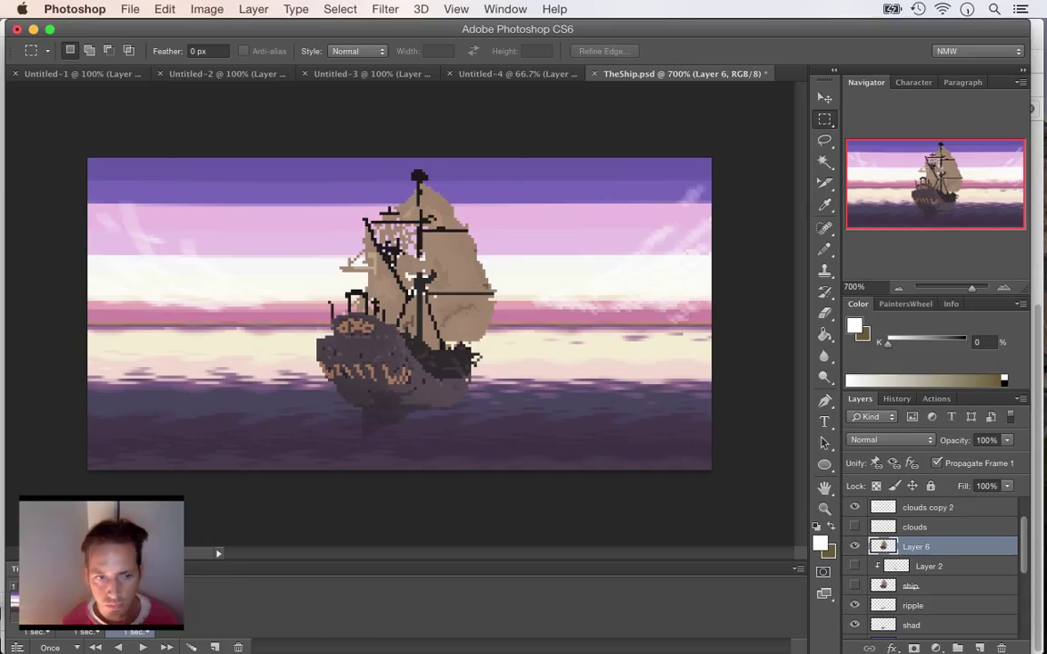
- Add a fourth frame that shows Layer 5 together with Layer 6
left_click(214, 647)
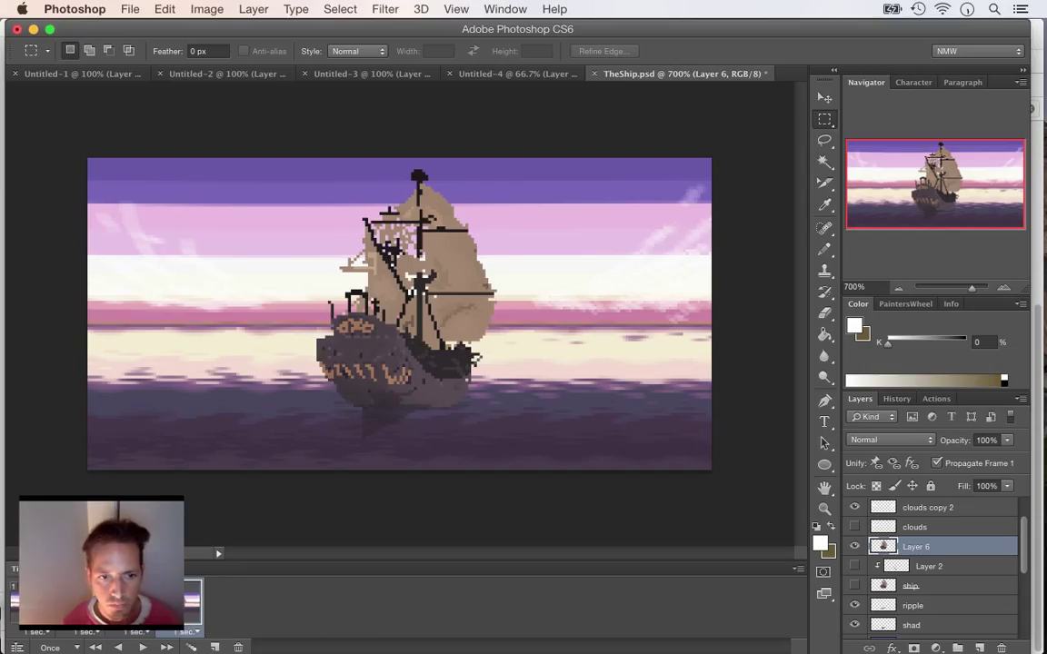
scroll(936, 568, "down", 5)
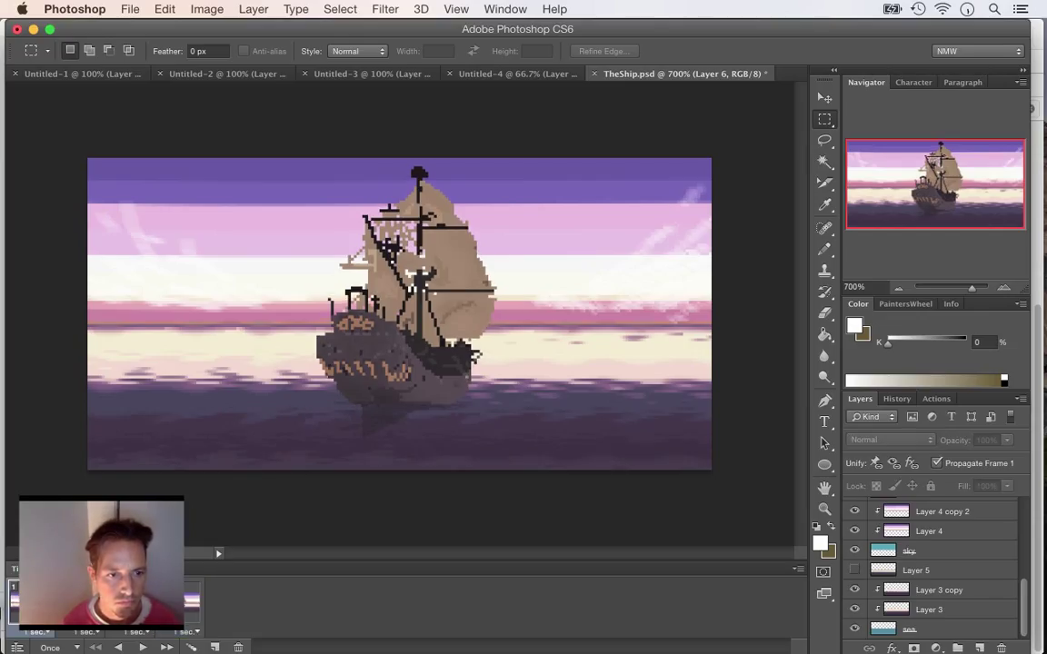
- Save the file with the animation looping Forever, and preview the playback
key("super+s")
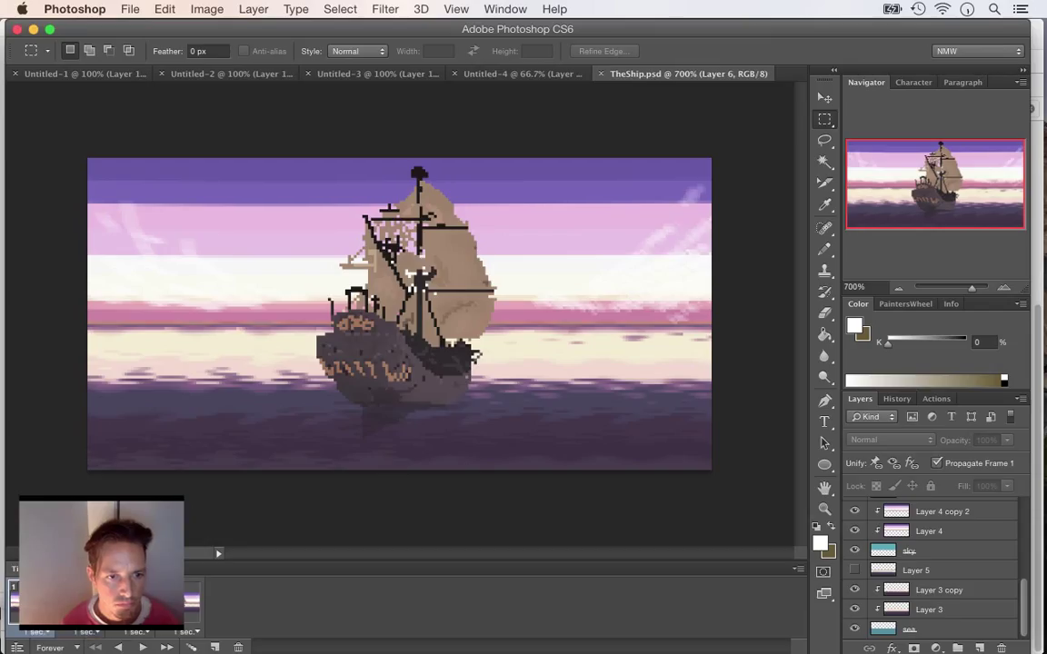
key("space")
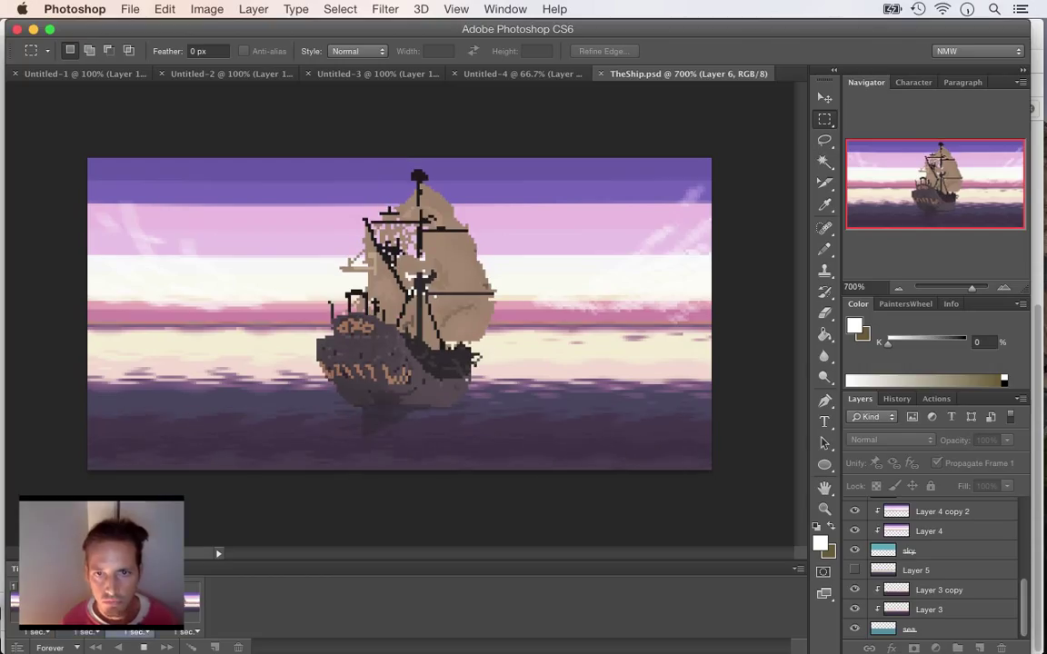
key("space")
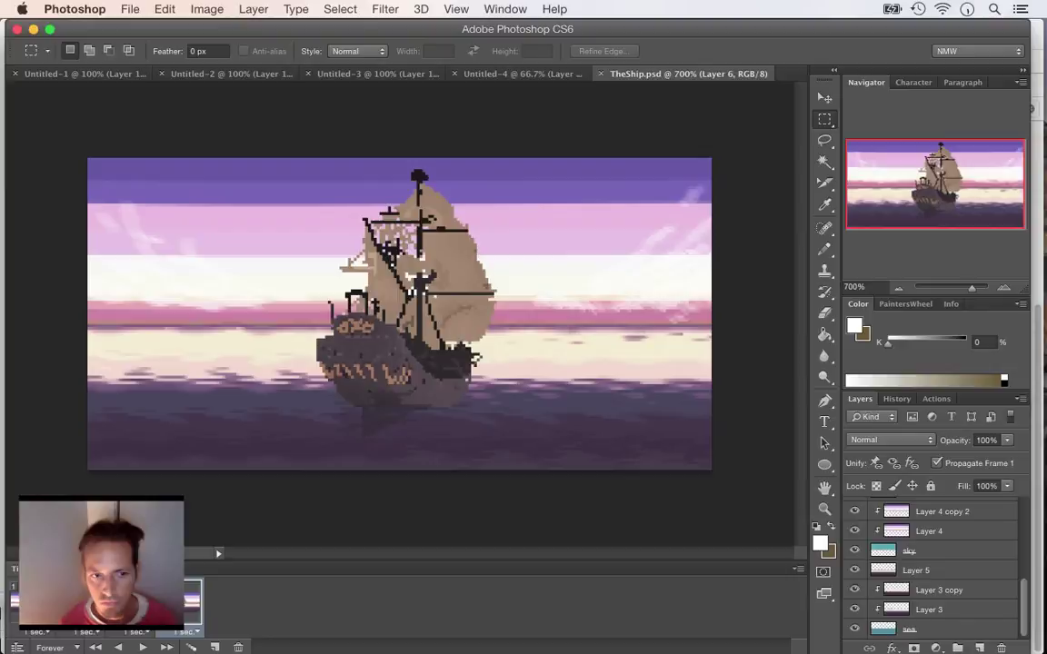
- With the first frame selected, duplicate Layer 5 as Layer 5 copy and make the copy visible
left_click(32, 606)
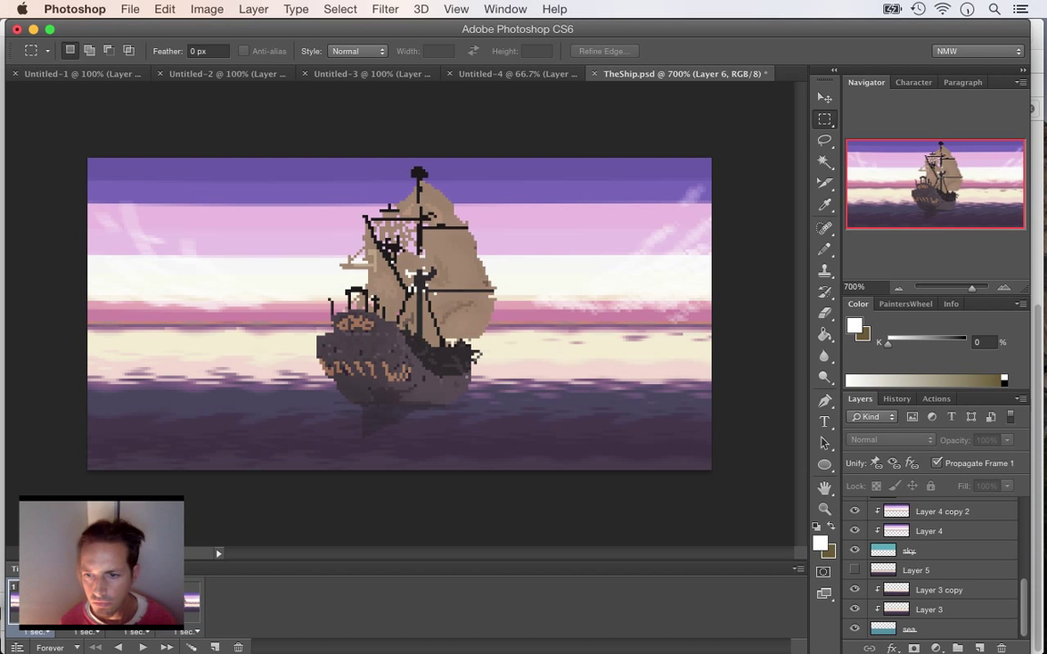
left_click(918, 569)
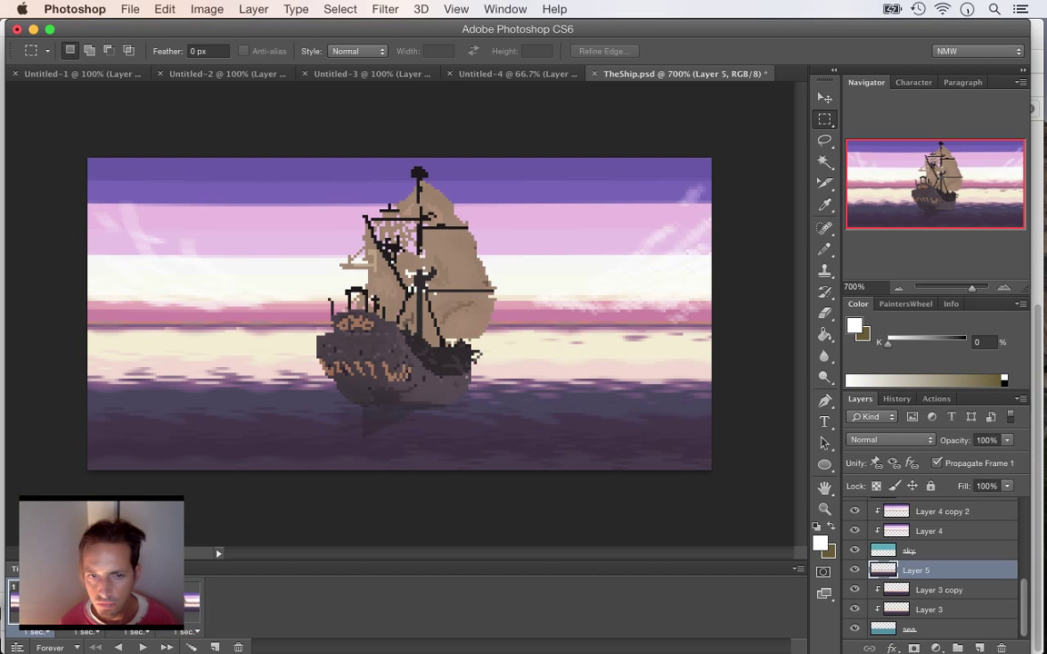
right_click(886, 569)
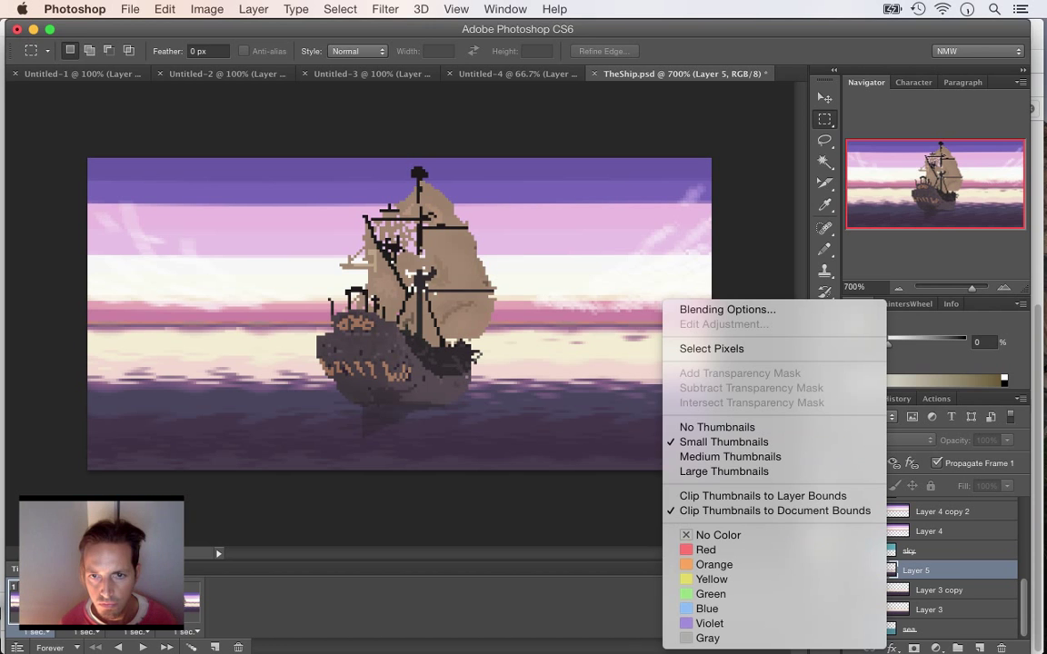
key("Escape")
right_click(954, 570)
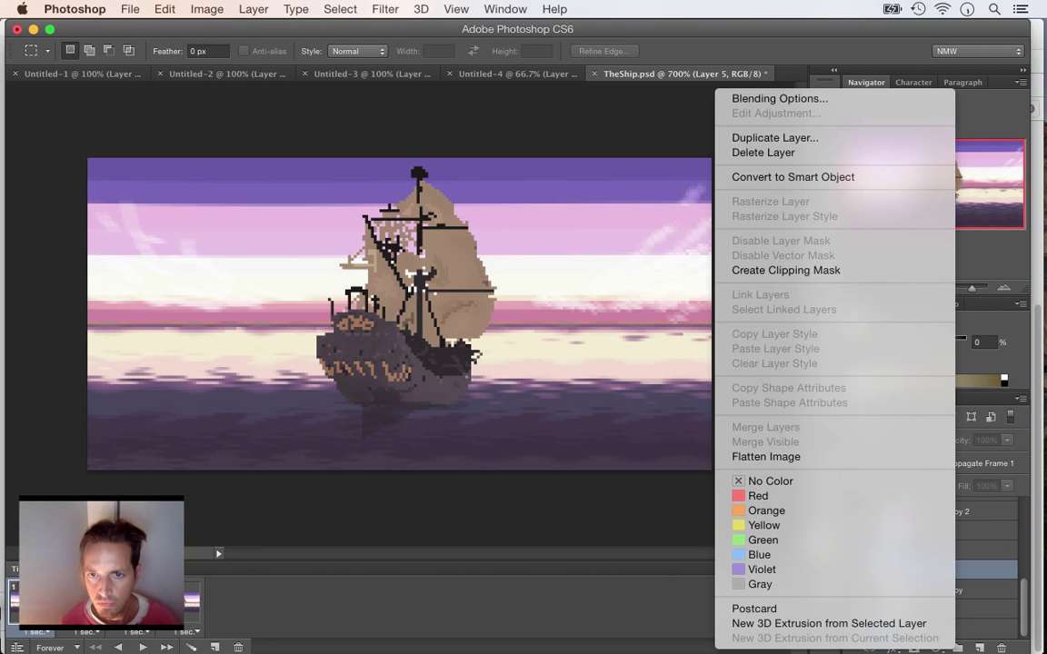
left_click(774, 137)
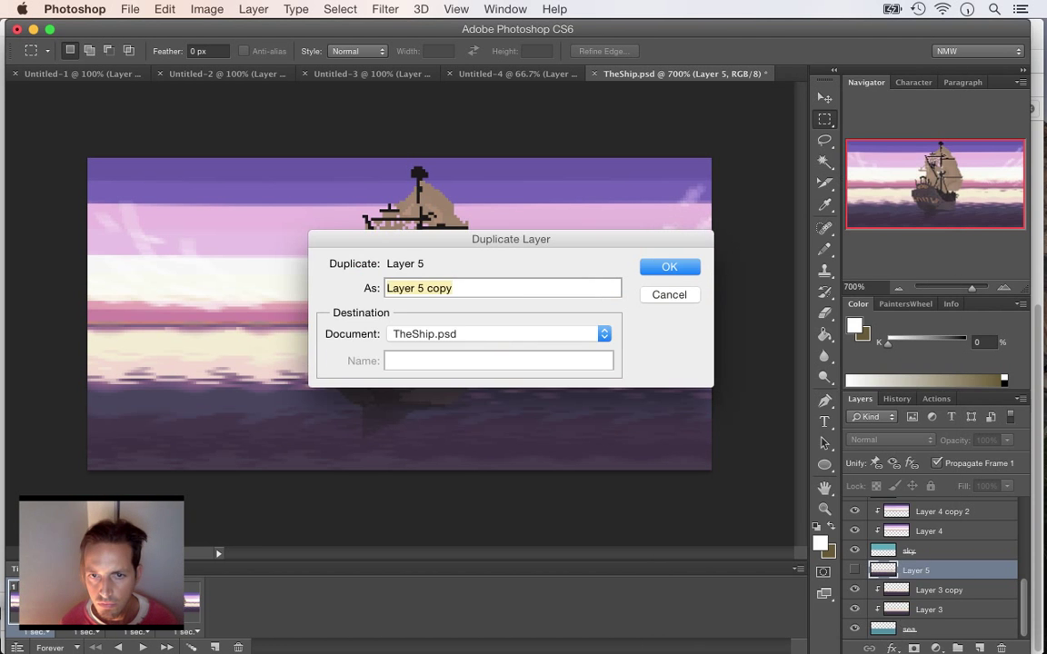
key("Return")
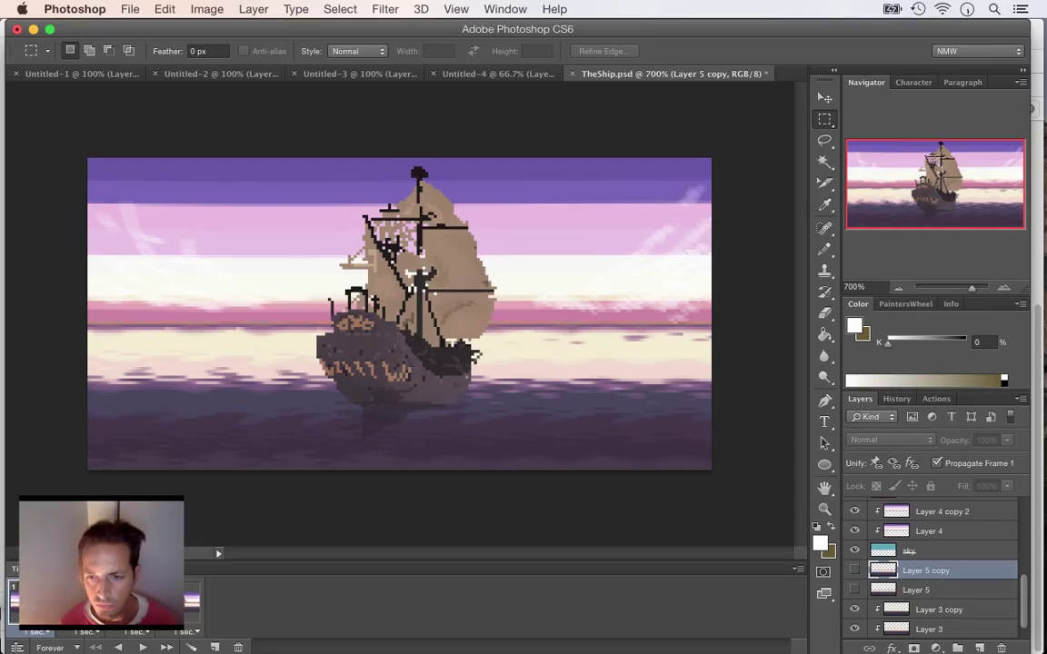
left_click(854, 570)
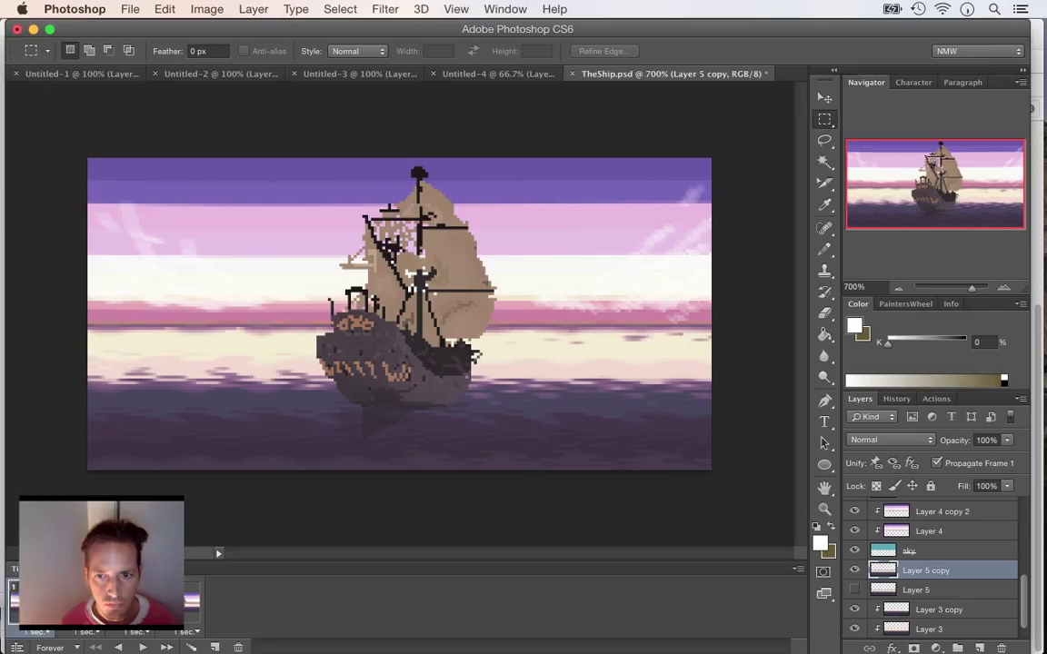
left_click(82, 607)
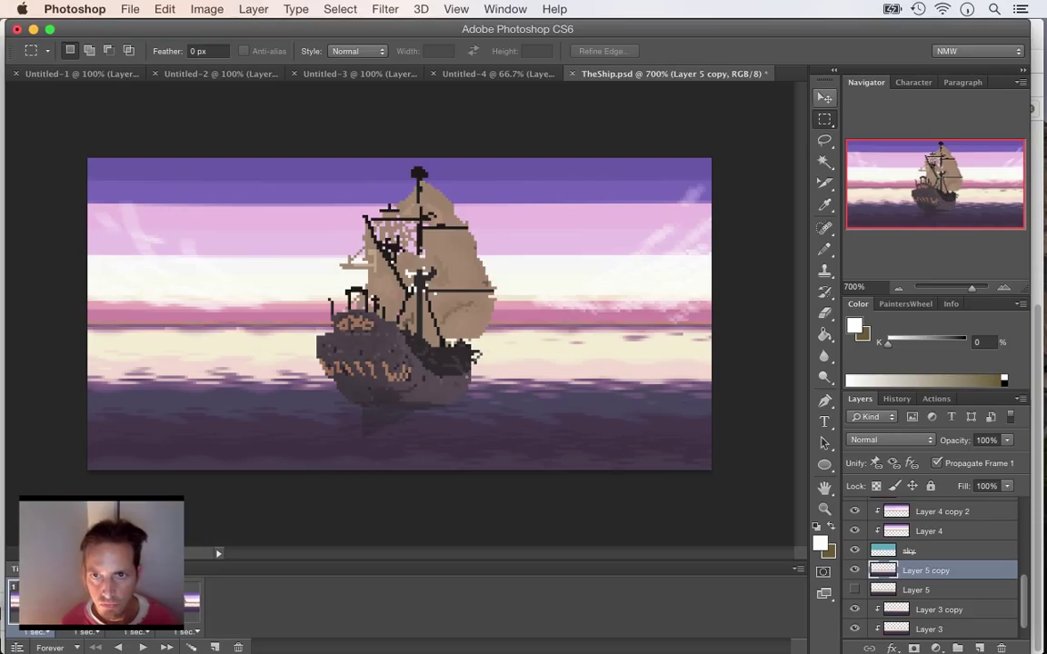
left_click(824, 98)
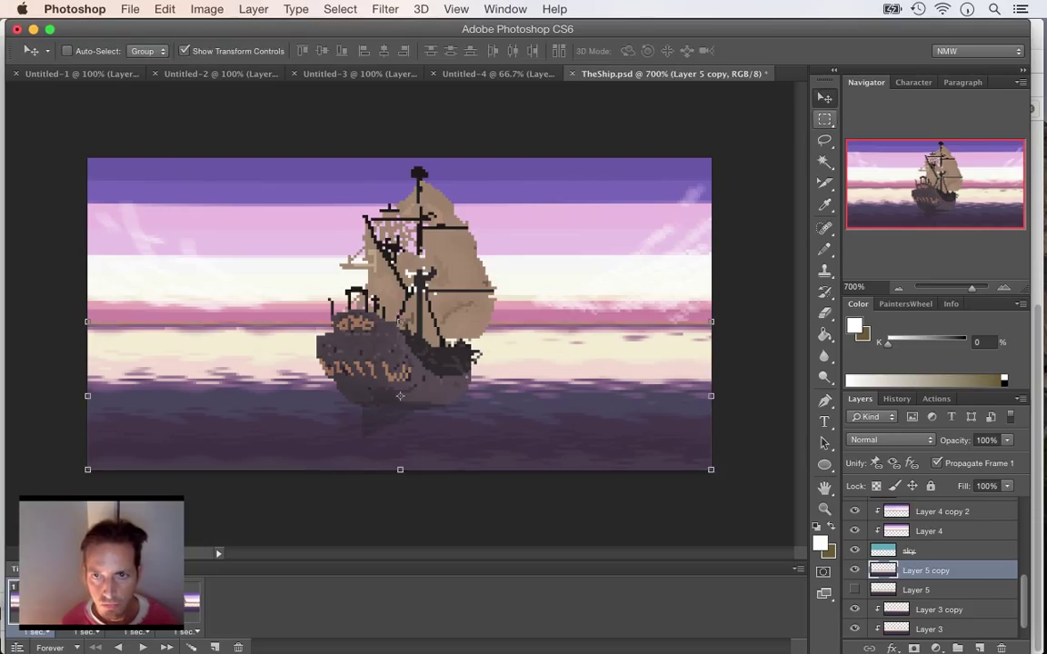
left_click(824, 120)
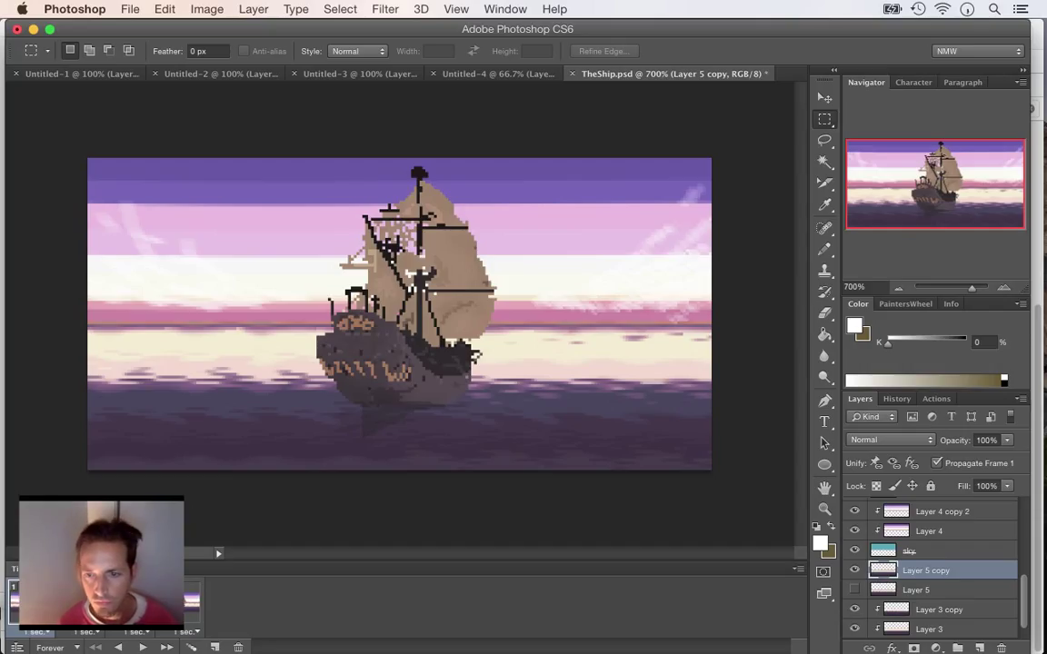
right_click(886, 590)
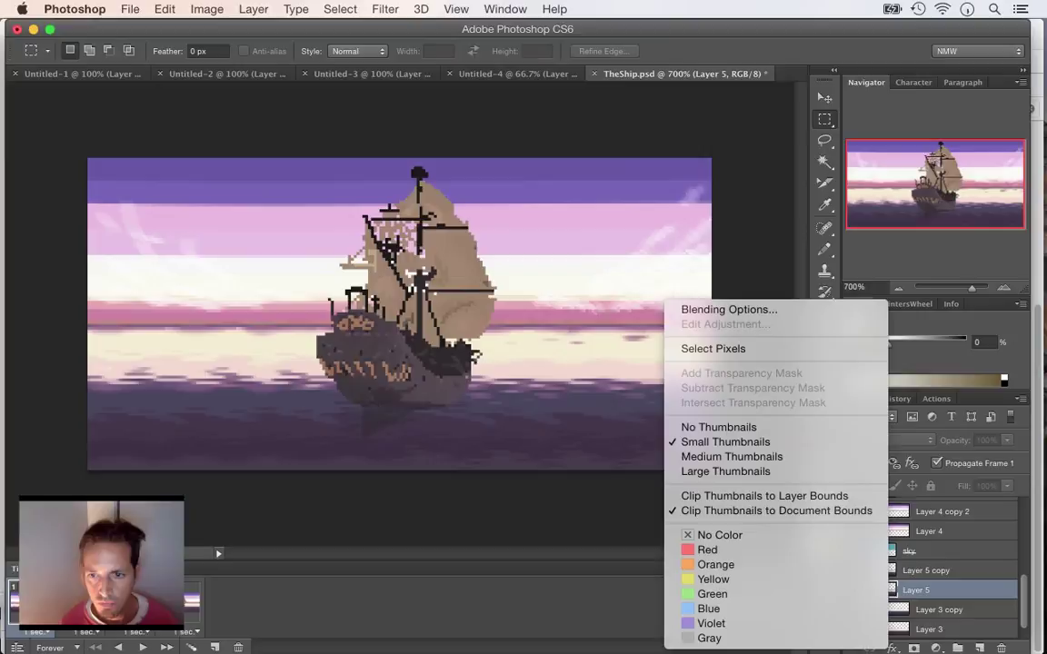
key("Escape")
right_click(918, 590)
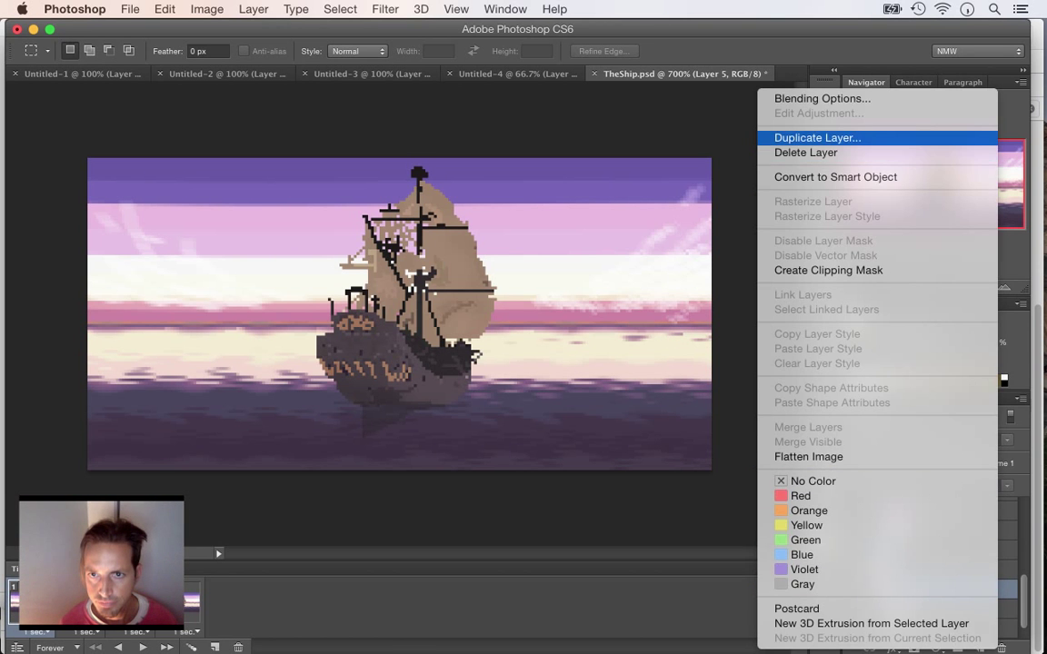
left_click(799, 136)
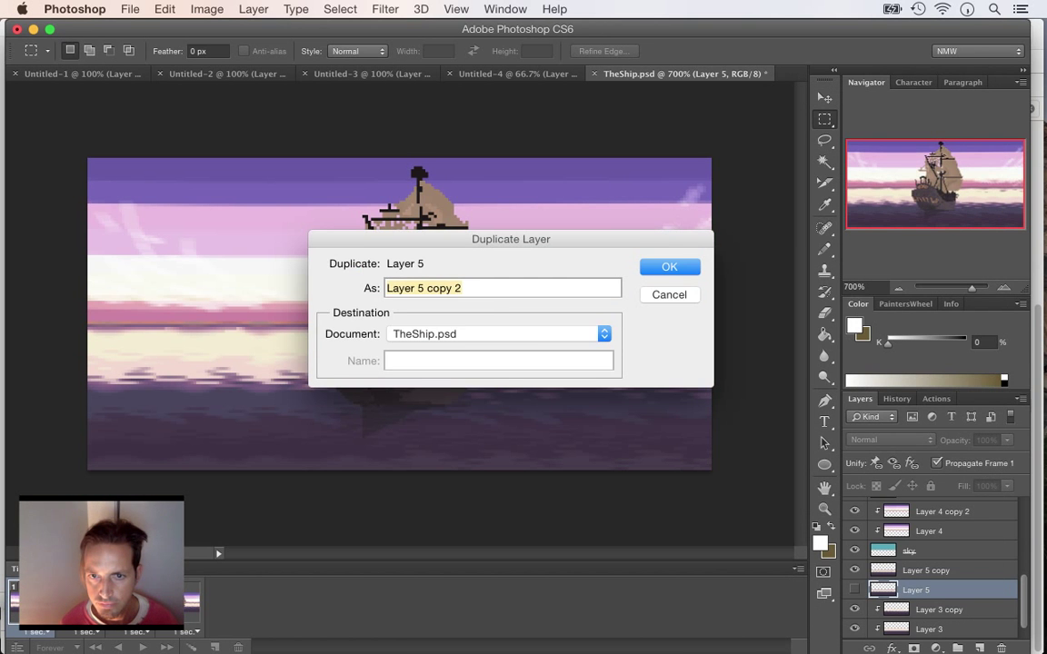
key("Escape")
- Merge the Layer 3 copy, Layer 3 and sea layers into one layer
scroll(936, 568, "down", 1)
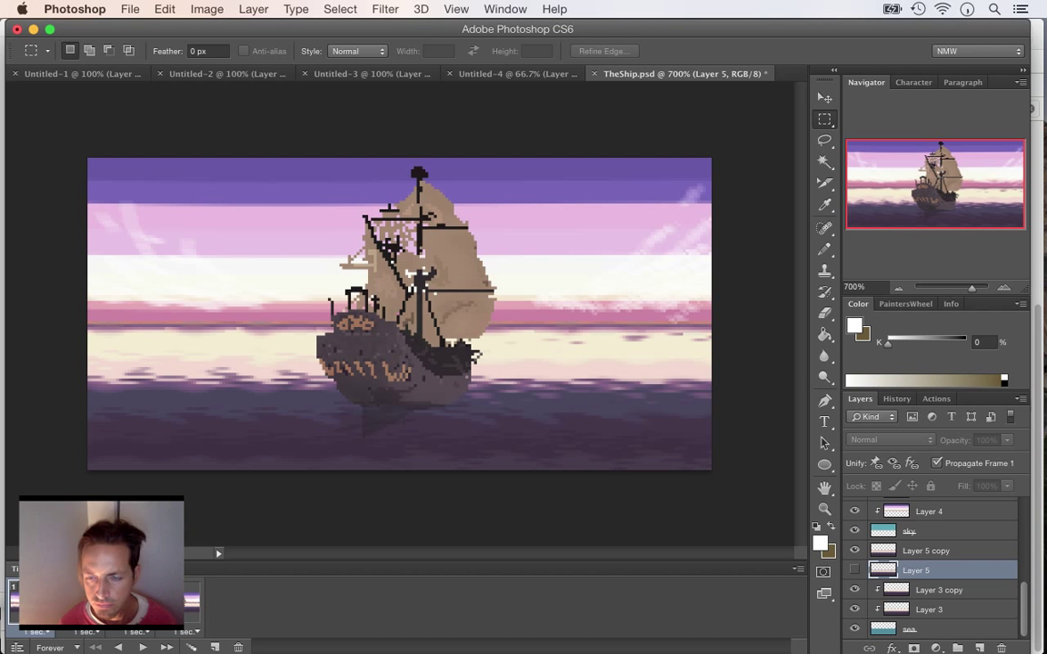
left_click(936, 628)
left_click(938, 590, "shift")
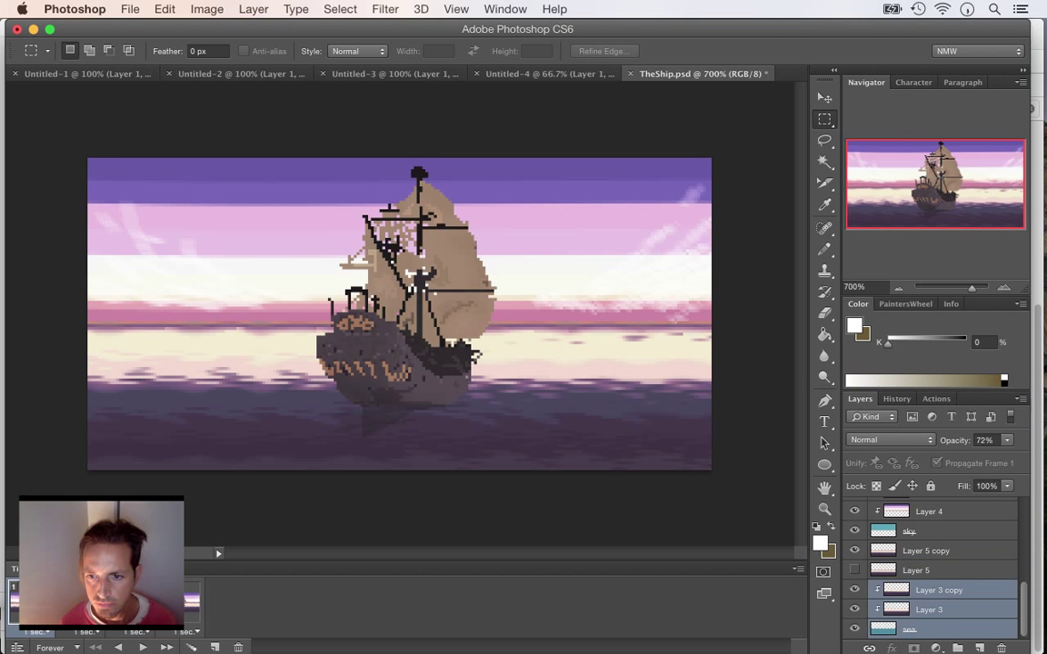
right_click(938, 590)
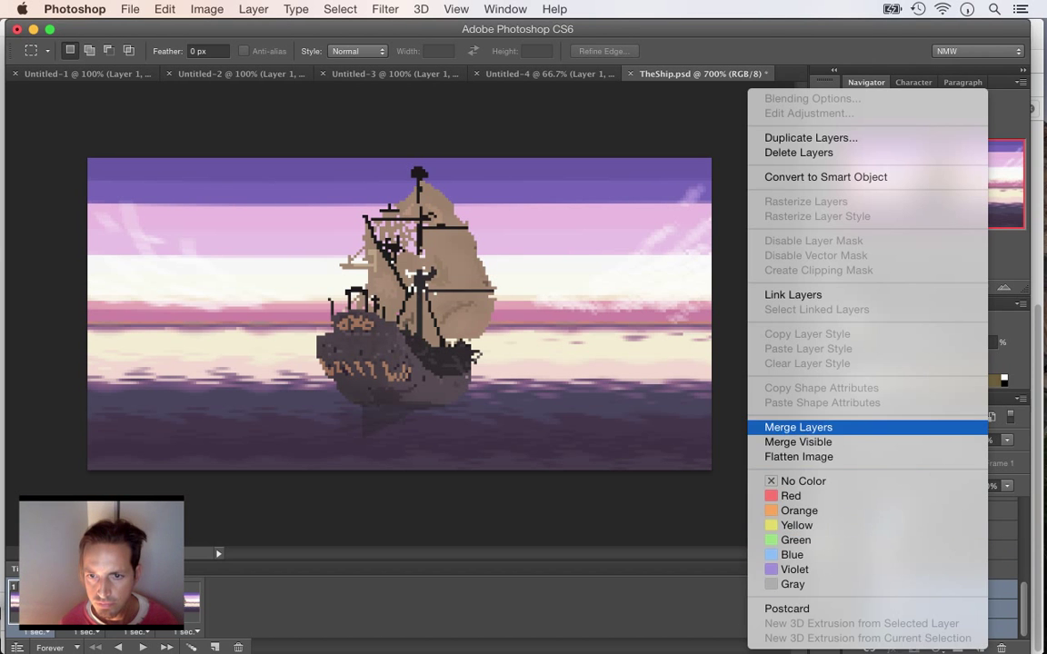
left_click(795, 428)
- Copy the full content of the merged water layer, deselect, and undo the layer merge
key("super+a")
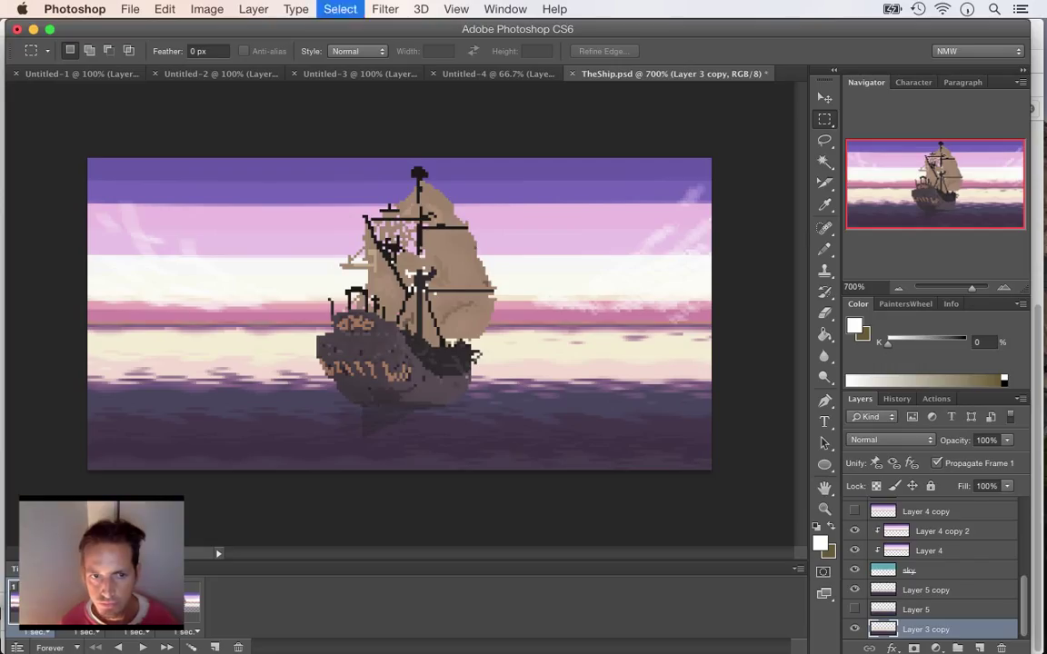
key("super+c")
key("super+c")
key("super+d")
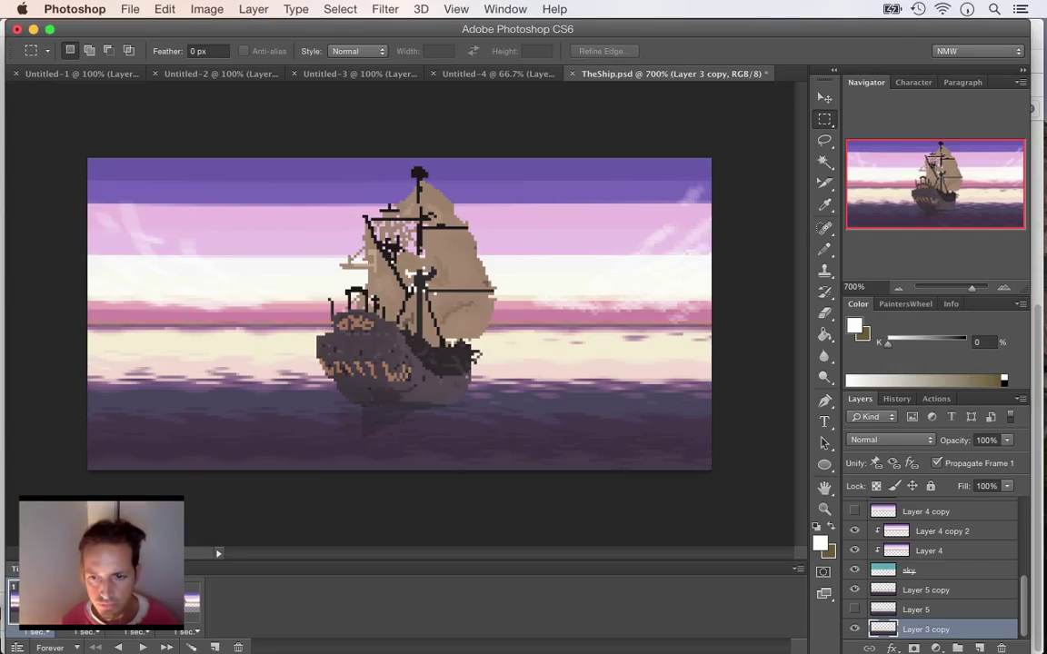
key("super+alt+z")
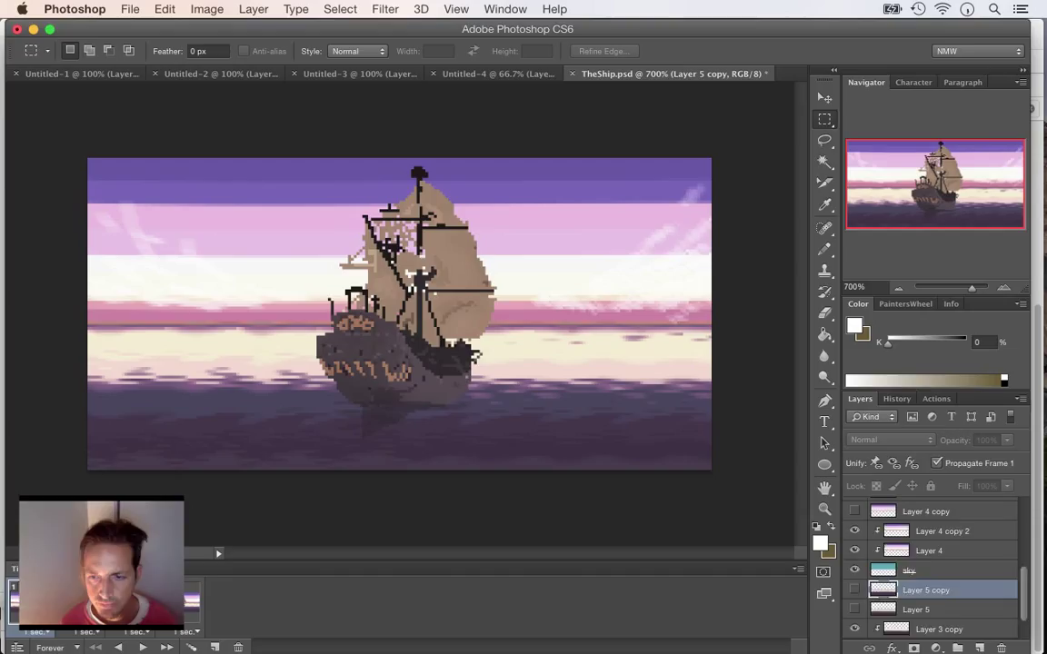
scroll(929, 571, "down", 2)
- In the first frame, paste the copied water directly above Layer 5 and move it down to cover the sea area
left_click(84, 606)
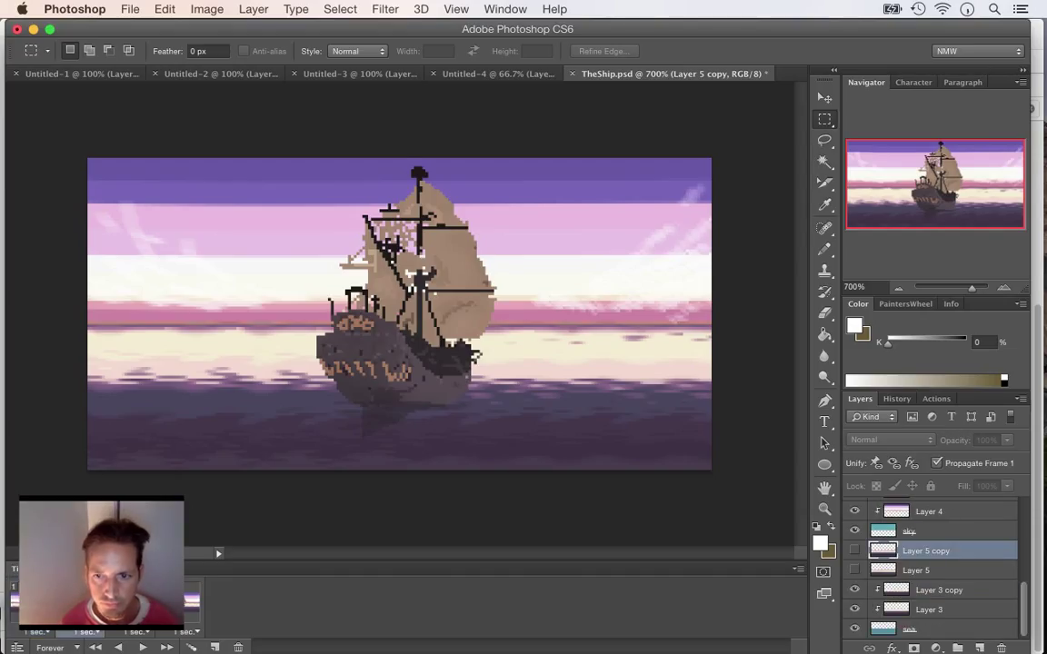
left_click(135, 606)
left_click(186, 606)
left_click(36, 606)
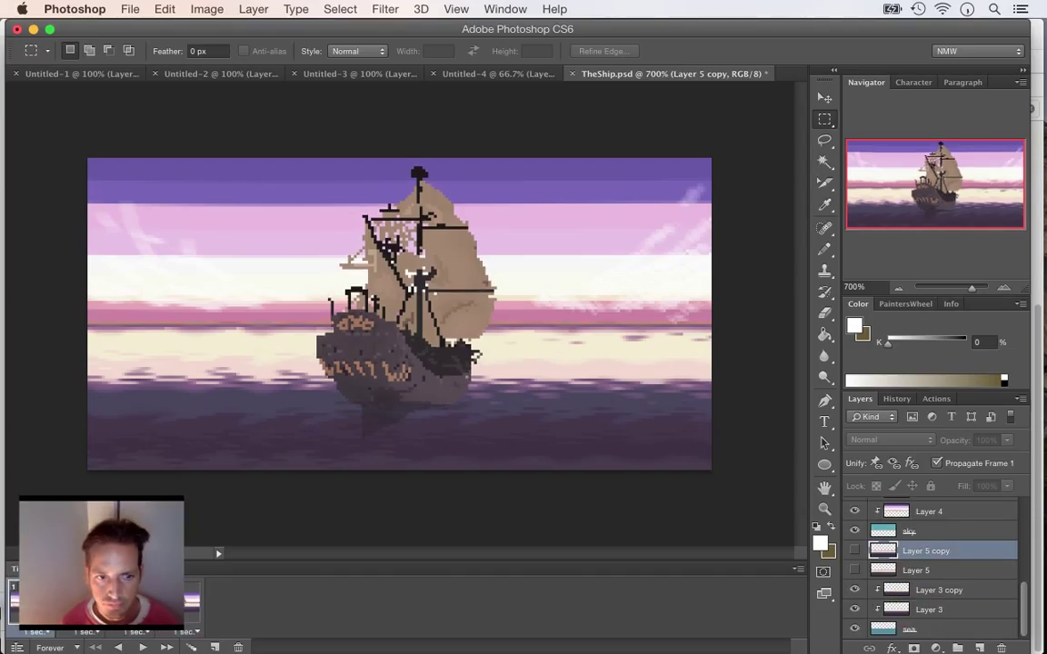
key("alt+bracketleft")
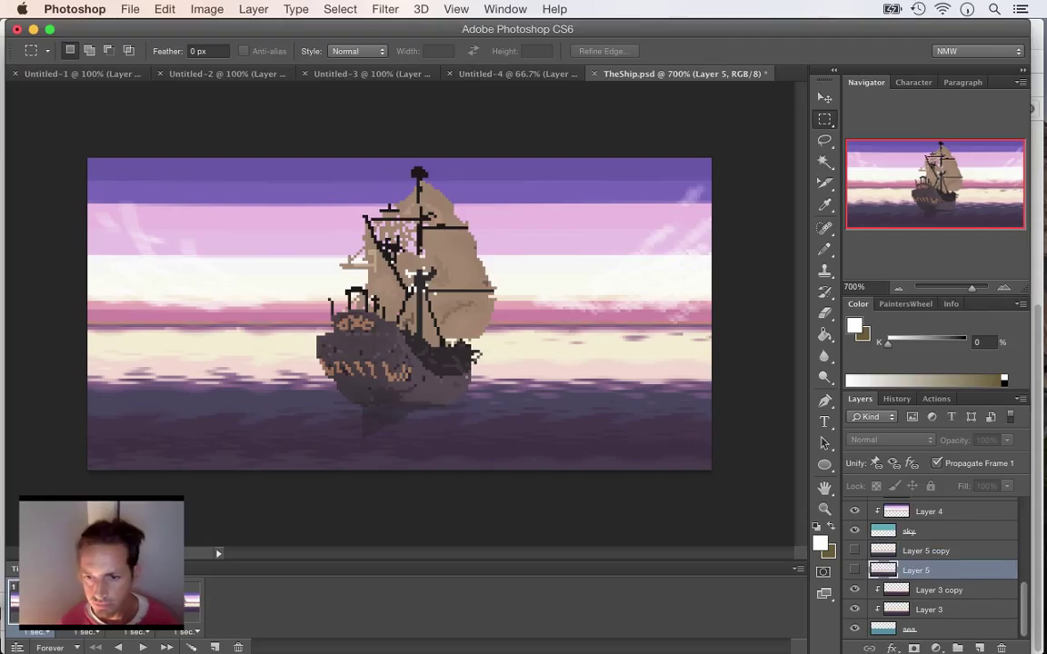
key("ctrl+v")
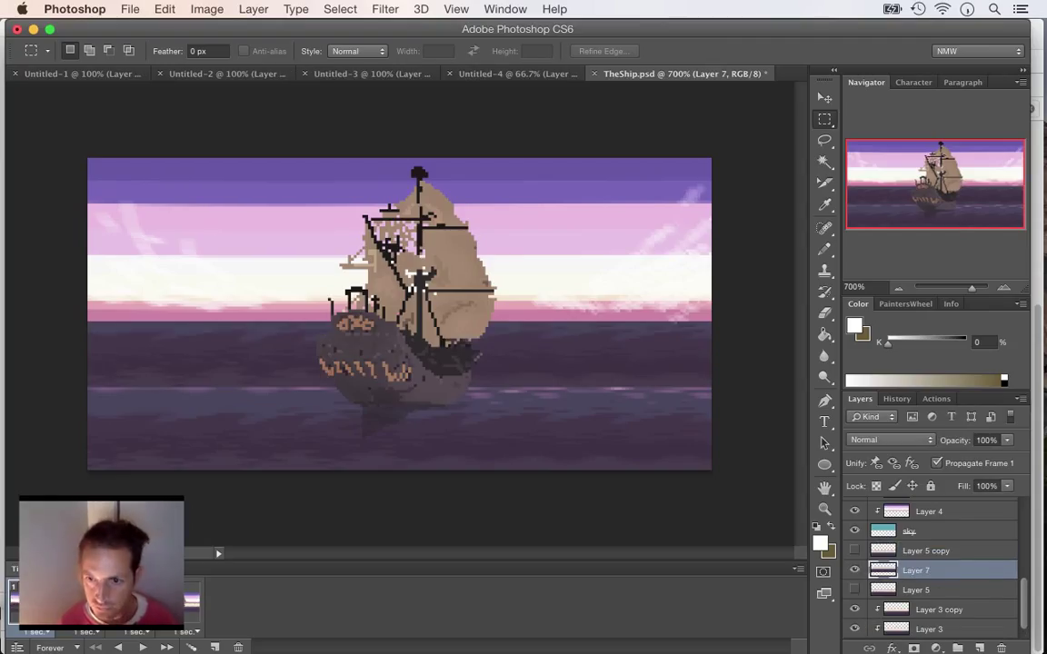
key("v")
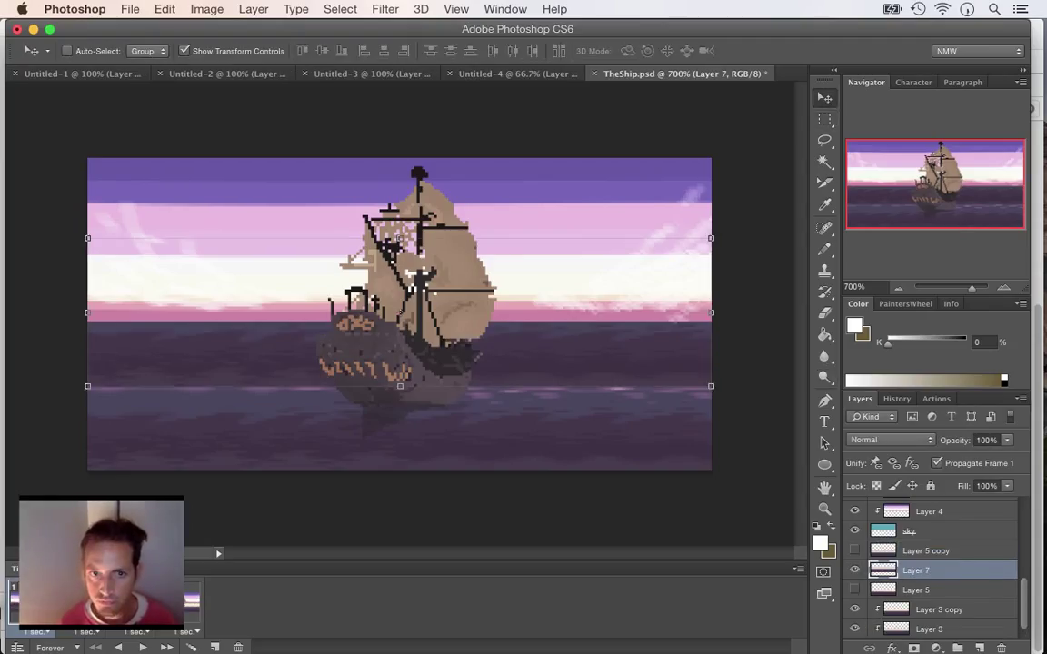
left_click_drag(602, 326, 603, 363)
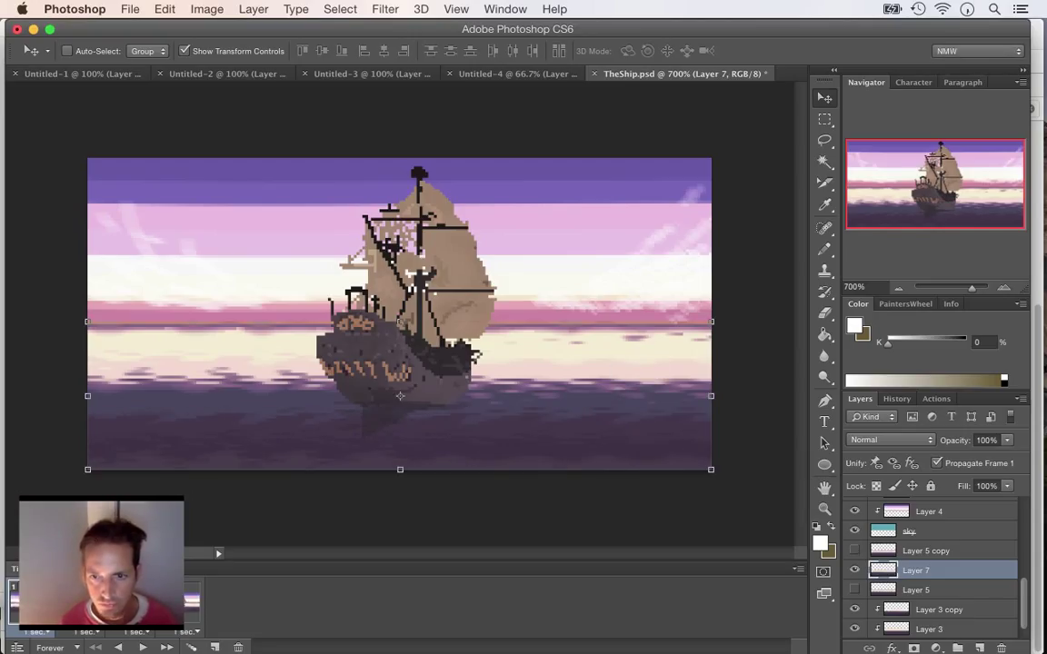
- Make Layer 5 copy visible at 46% opacity and merge it with the pasted water layer below it
left_click(854, 551)
left_click(927, 551)
left_click(1006, 441)
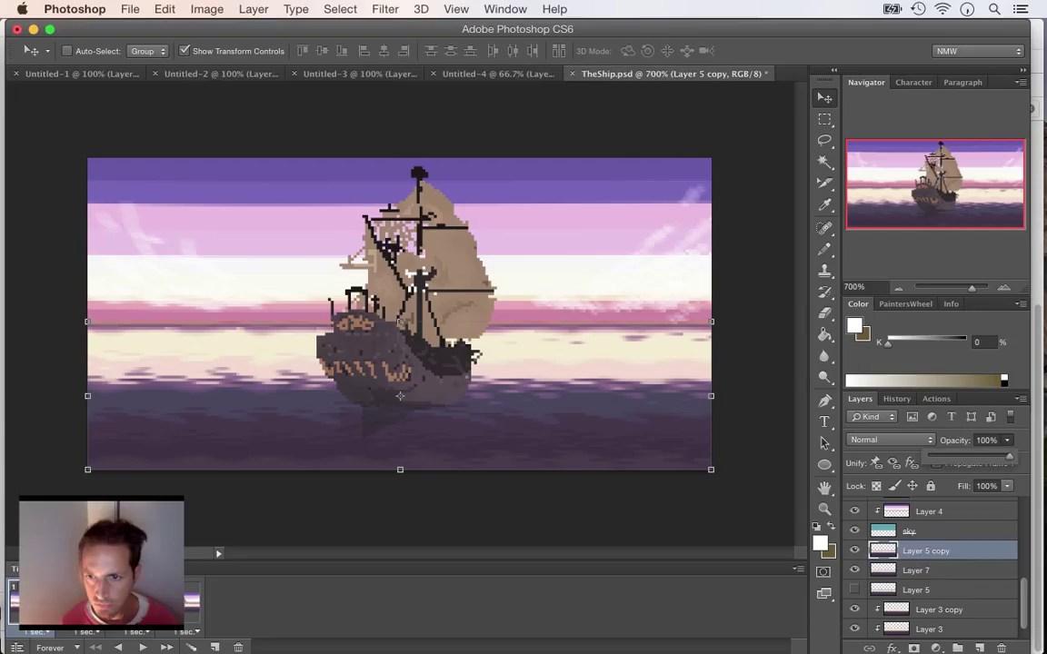
left_click_drag(1009, 455, 965, 455)
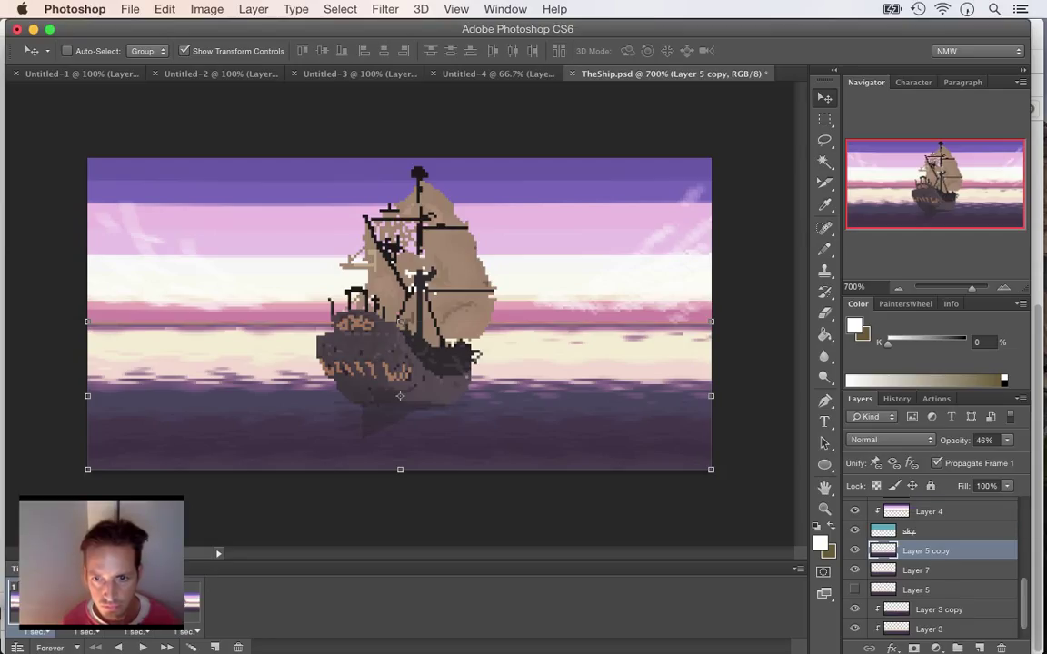
left_click(976, 569, "shift")
right_click(982, 570)
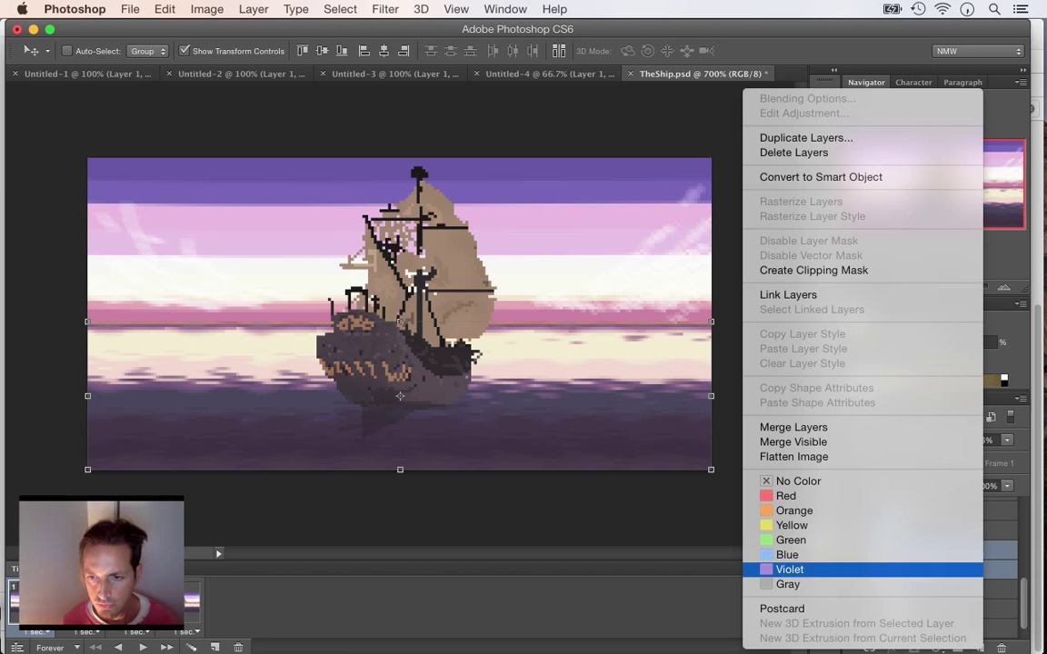
left_click(793, 427)
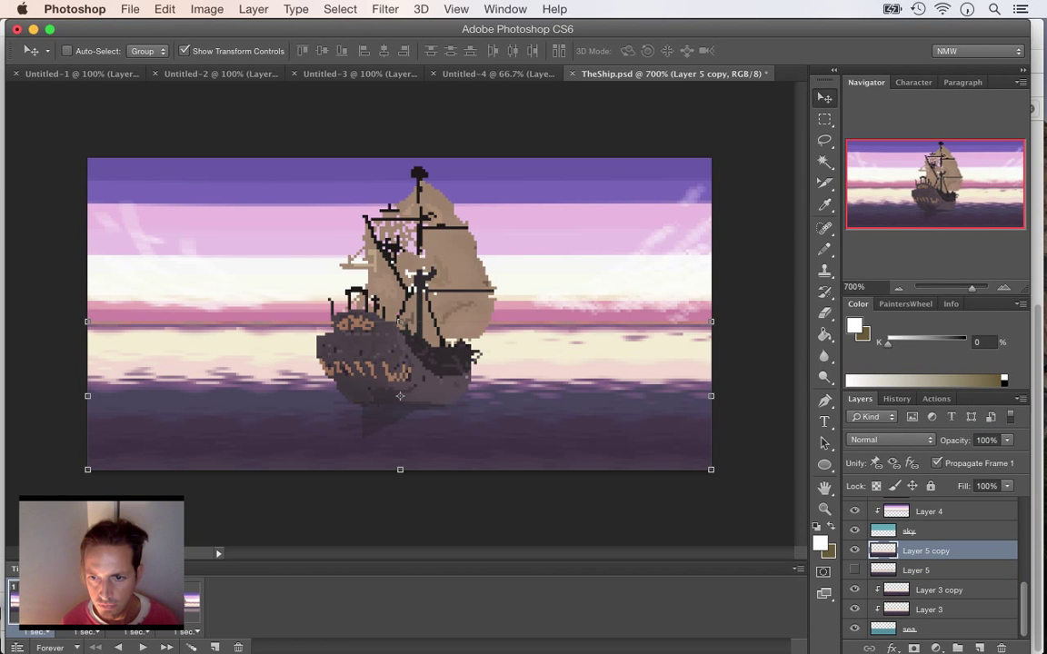
- Rename Layer 5 as water2 and Layer 5 copy as water3
double_click(917, 571)
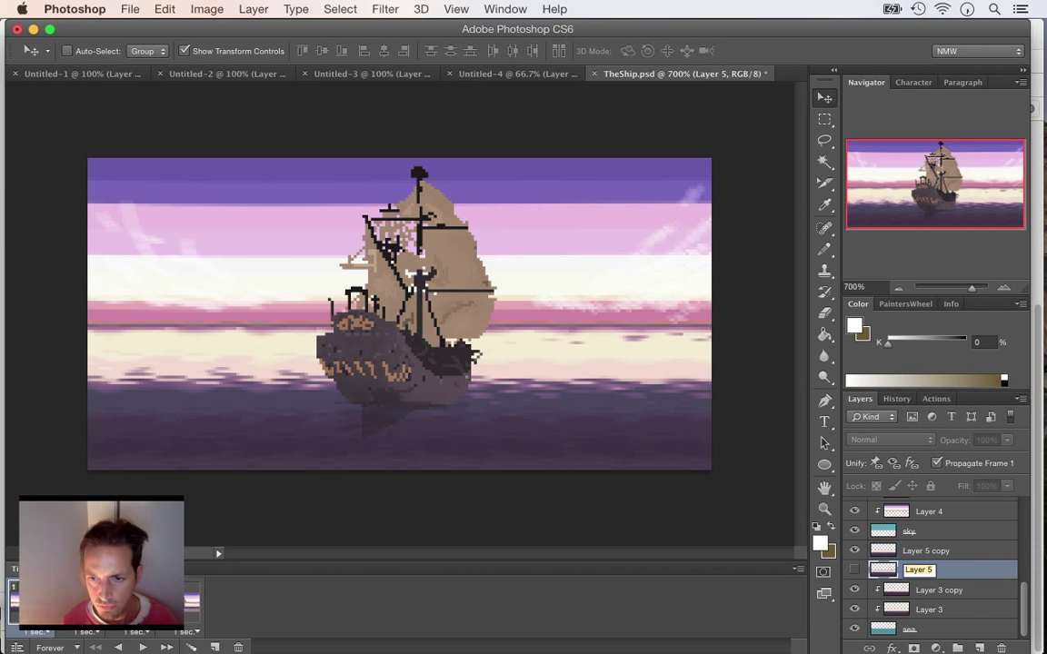
type("water2")
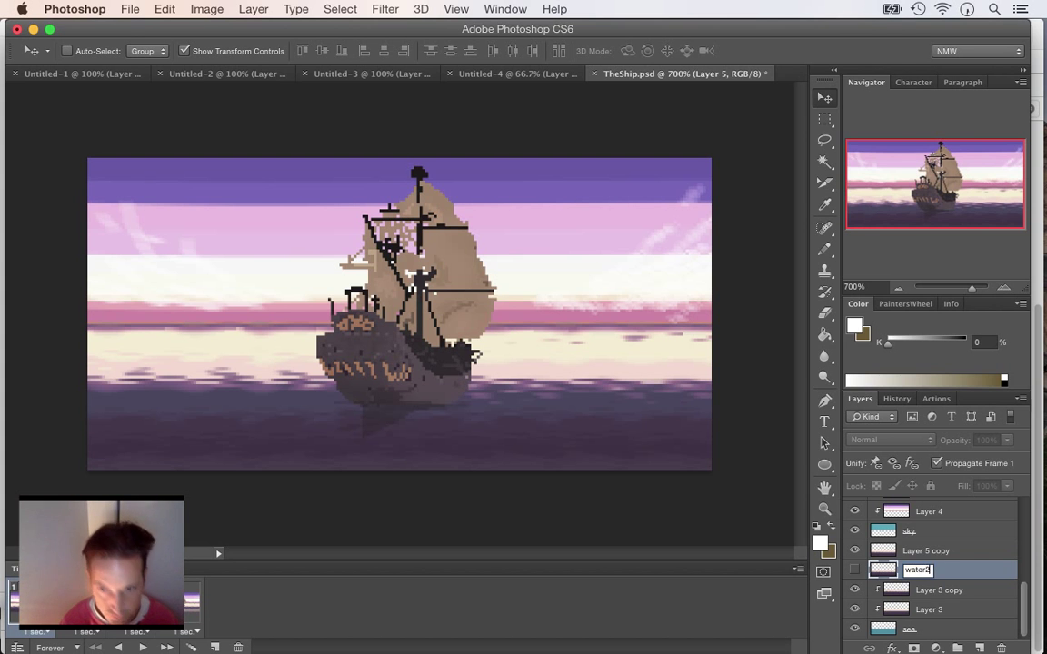
key("Return")
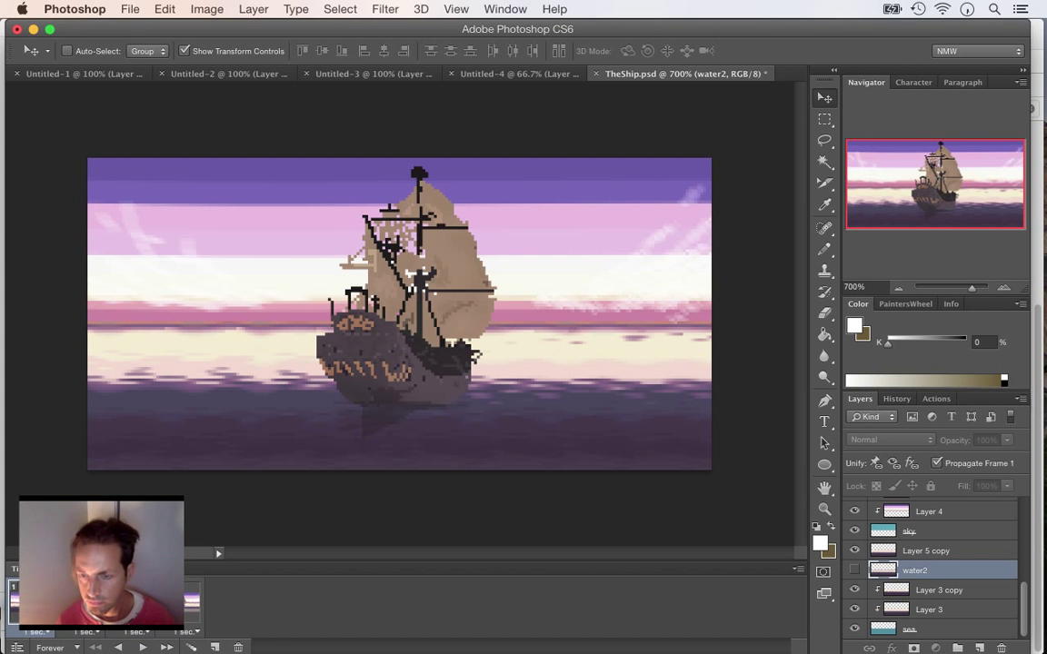
double_click(926, 551)
type("water3")
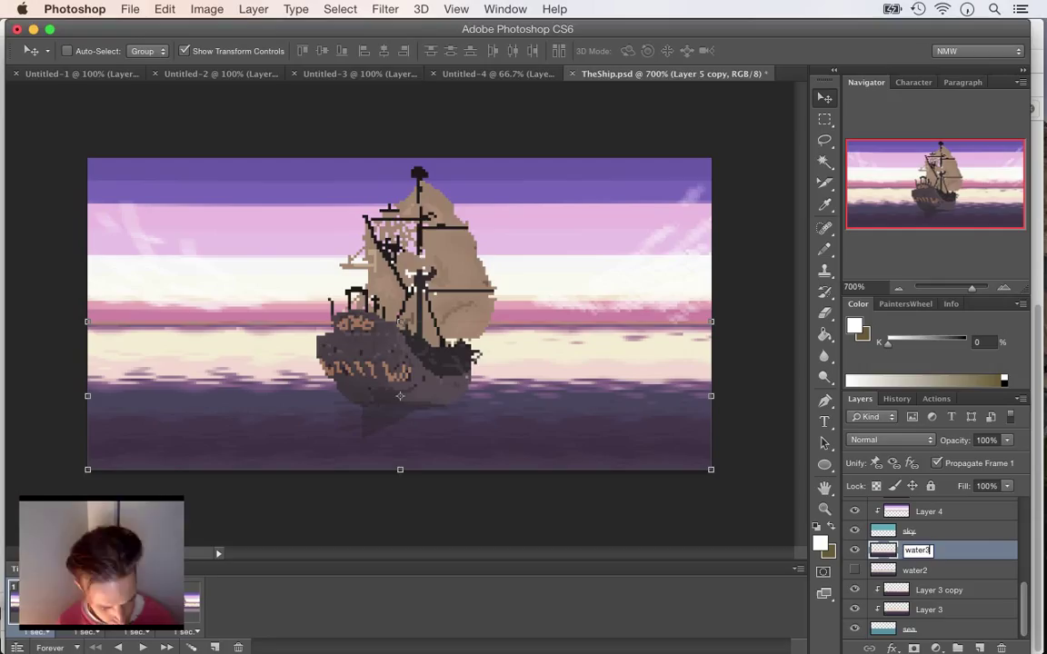
key("Return")
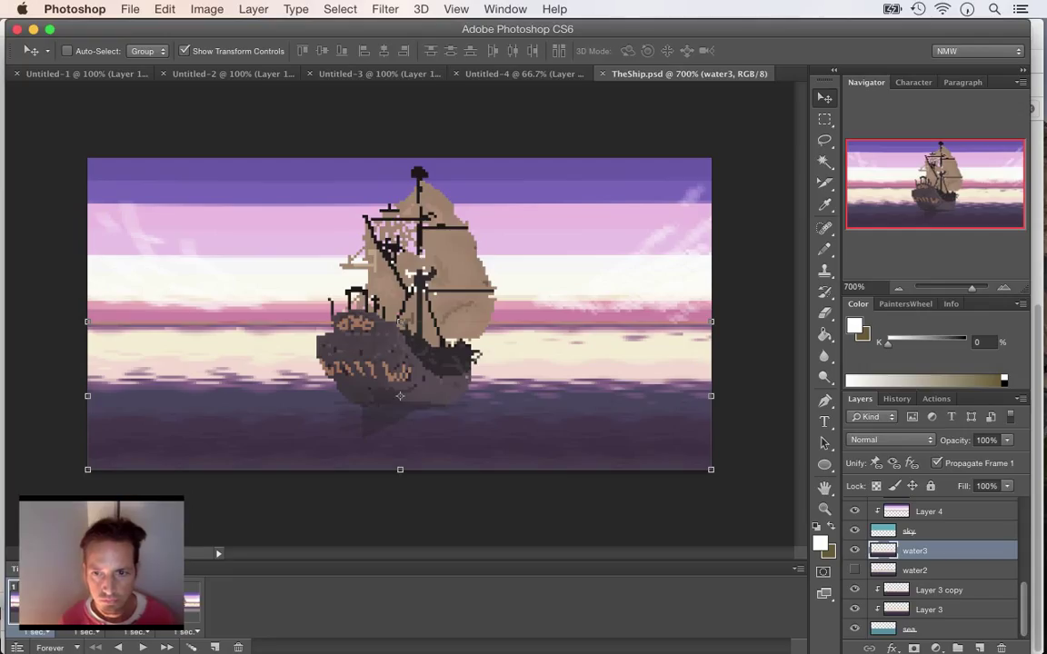
- Hide the water3 layer in the first frame and check the water layers in the remaining frames
left_click(854, 551)
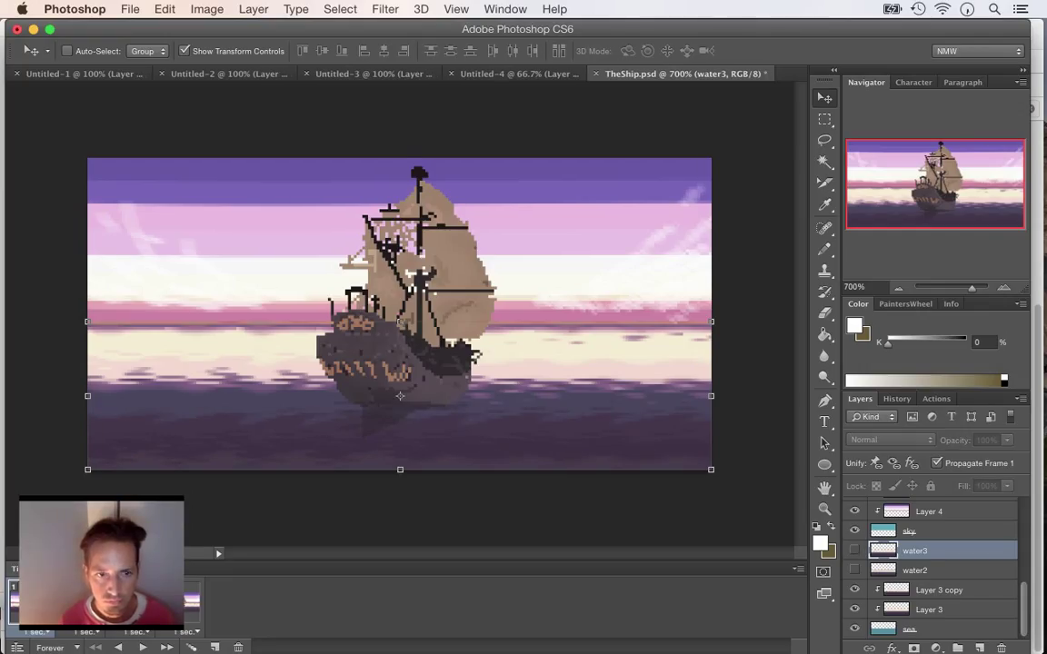
left_click(87, 604)
left_click(137, 604)
left_click(188, 603)
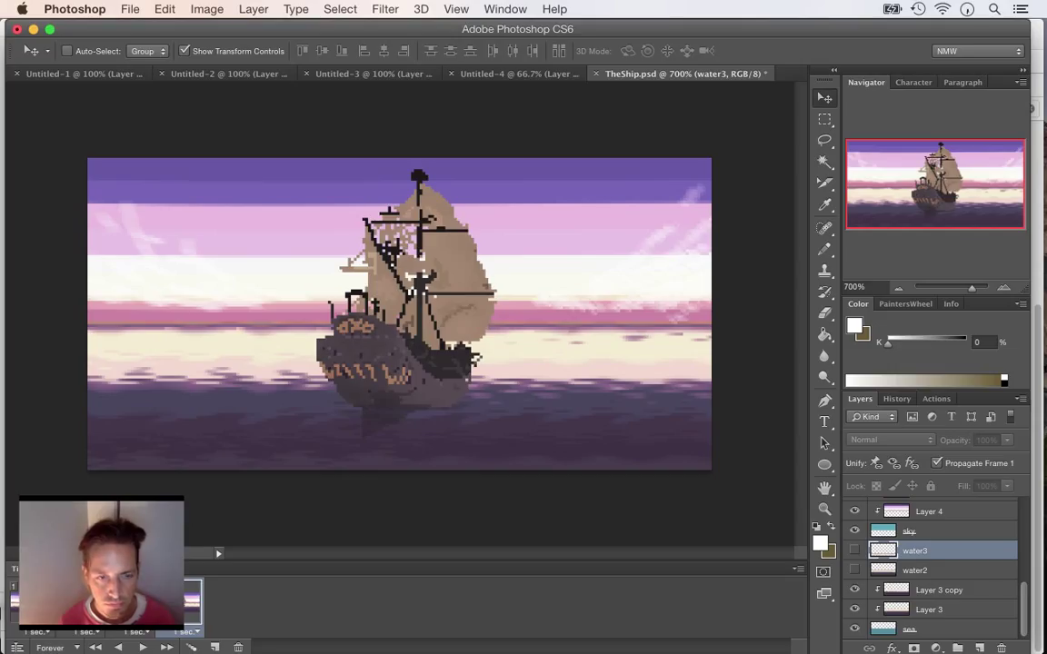
left_click(87, 603)
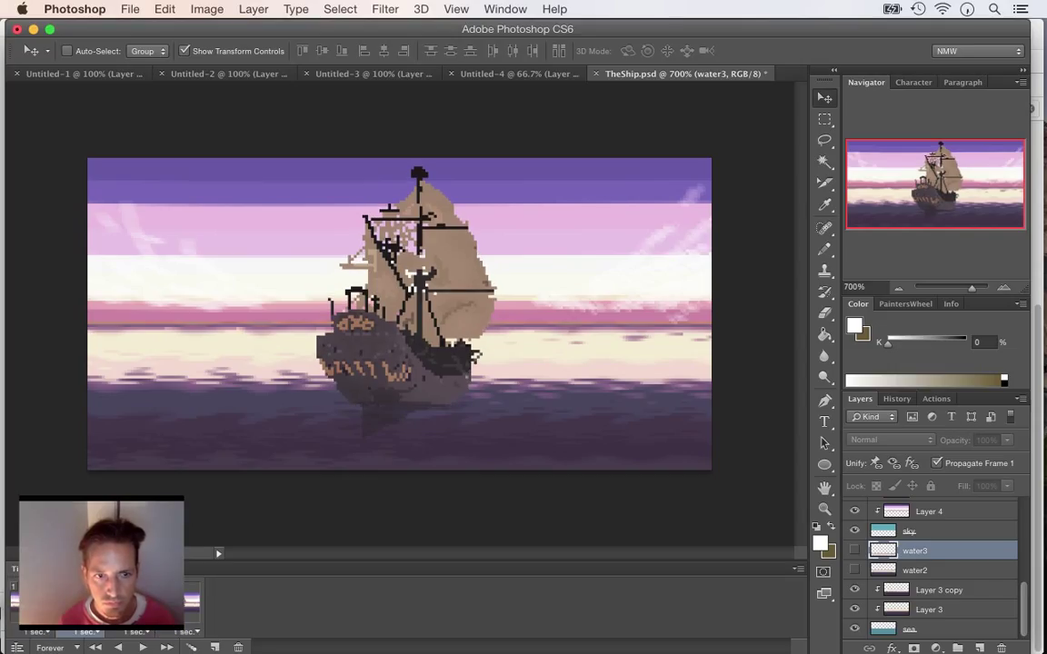
left_click(36, 603)
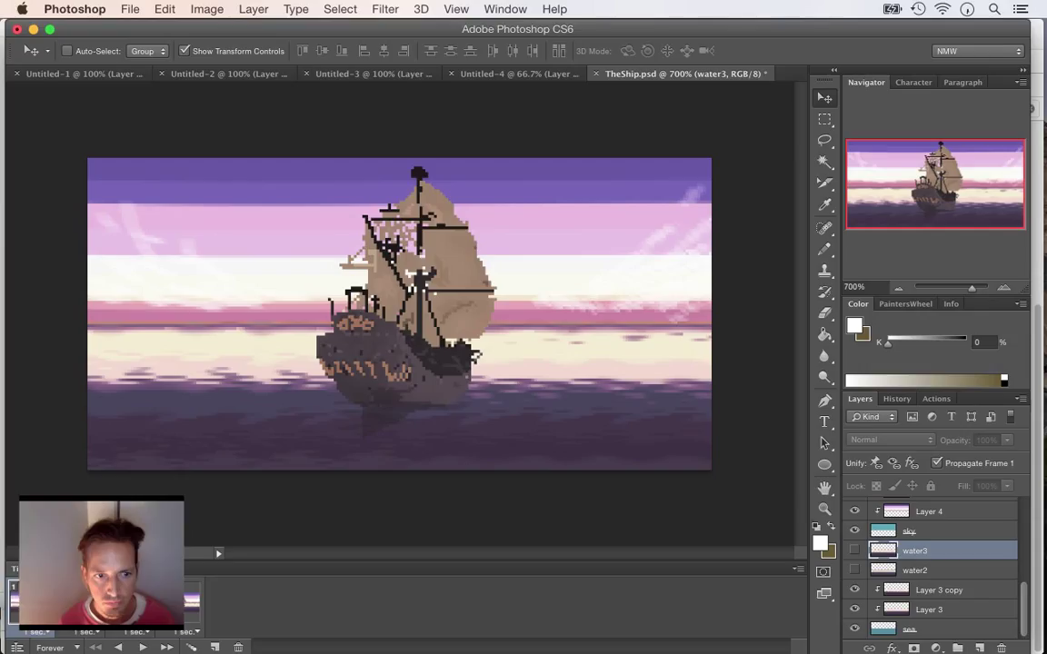
- Set the delay of the first and second animation frames to 0.5 seconds
left_click(37, 631)
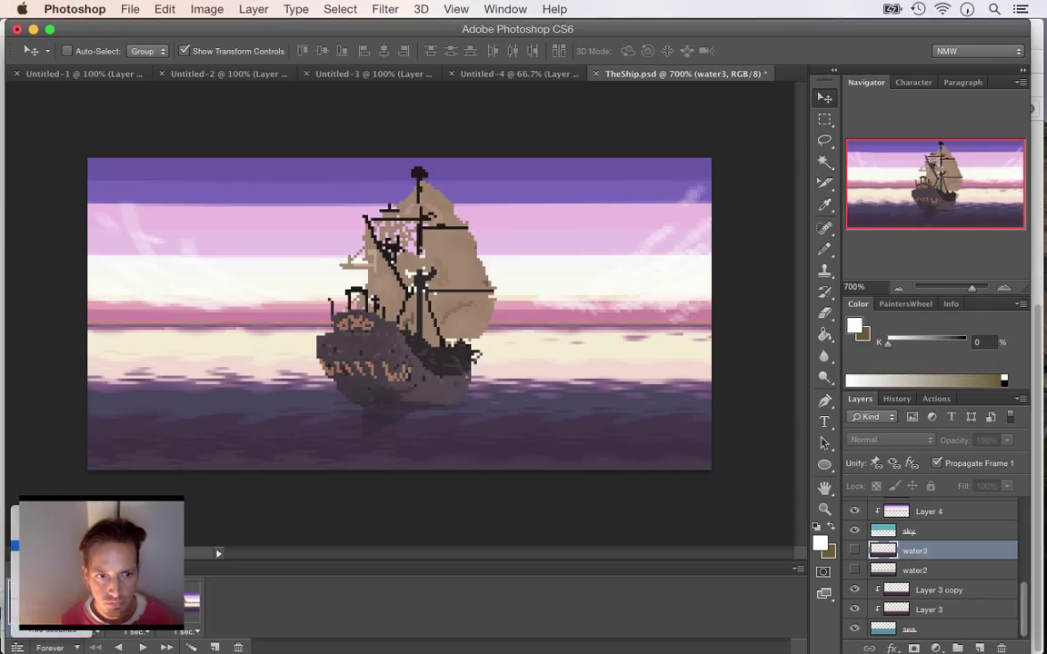
left_click(41, 550)
left_click(84, 604)
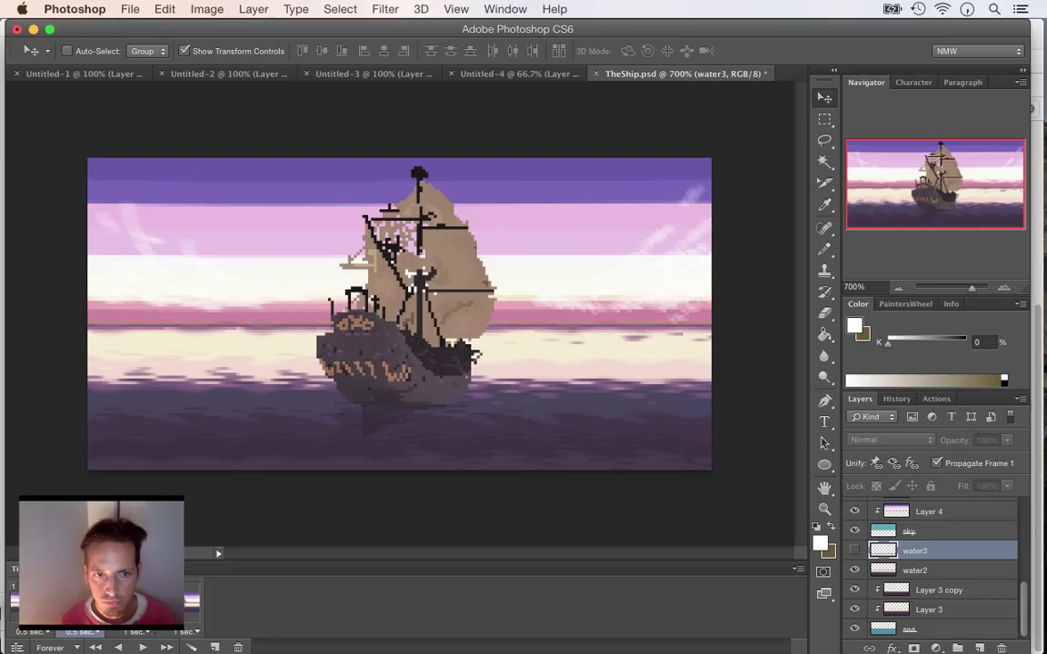
- In the second frame, hide water2, show water3, and move water3 up so its top edge meets the horizon
left_click(854, 571)
left_click(854, 551)
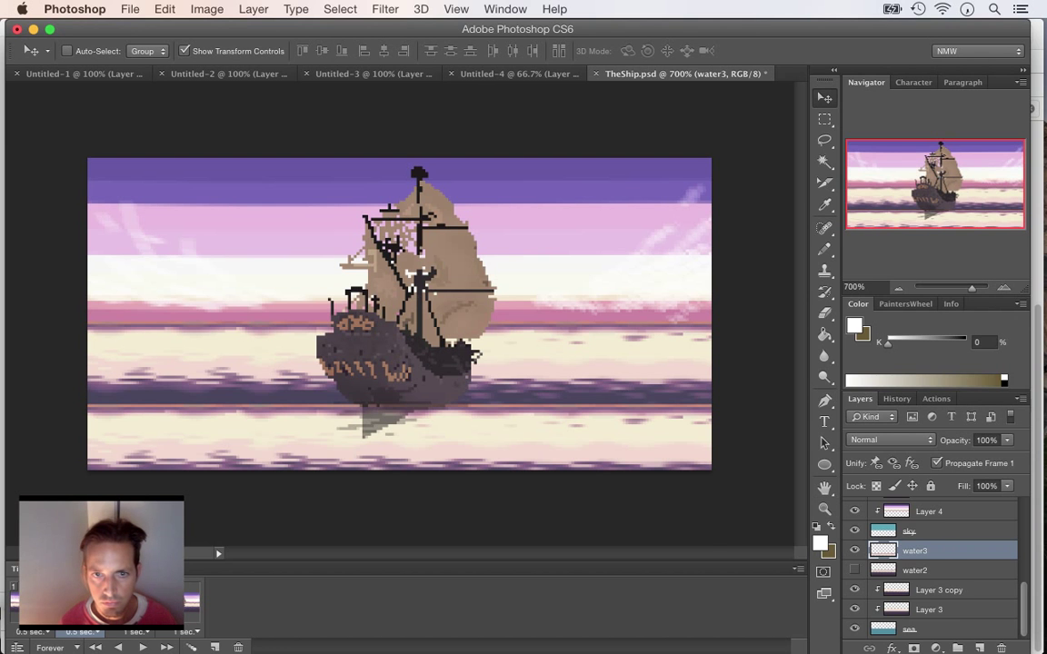
left_click_drag(597, 486, 597, 314)
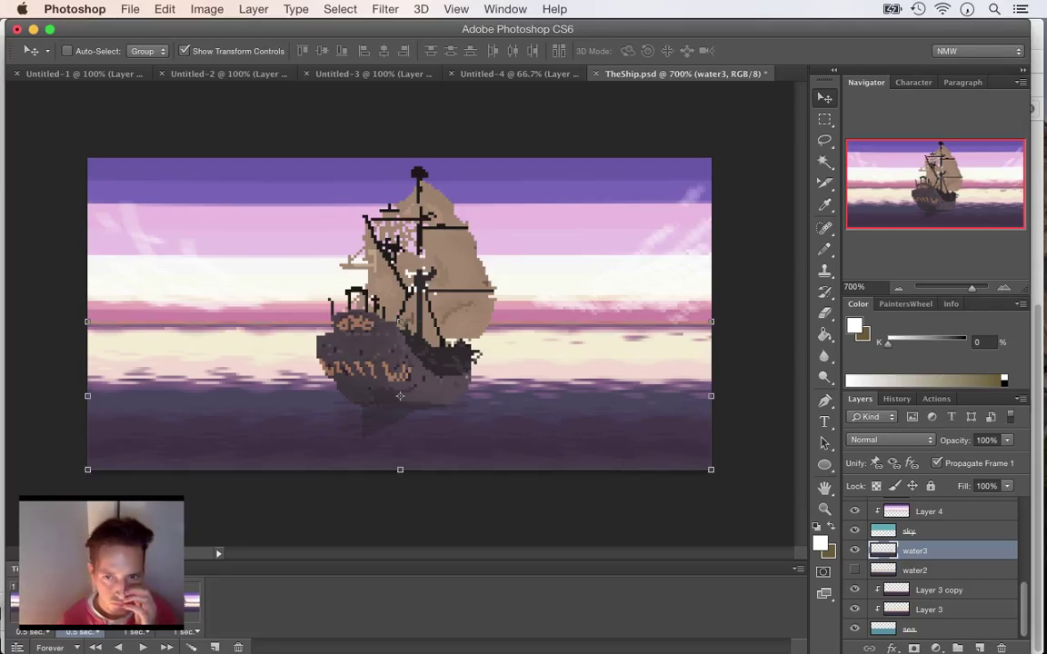
- Hide water3 in the second frame; in the third frame, move water3 up to the horizon and hide both water layers
left_click(854, 551)
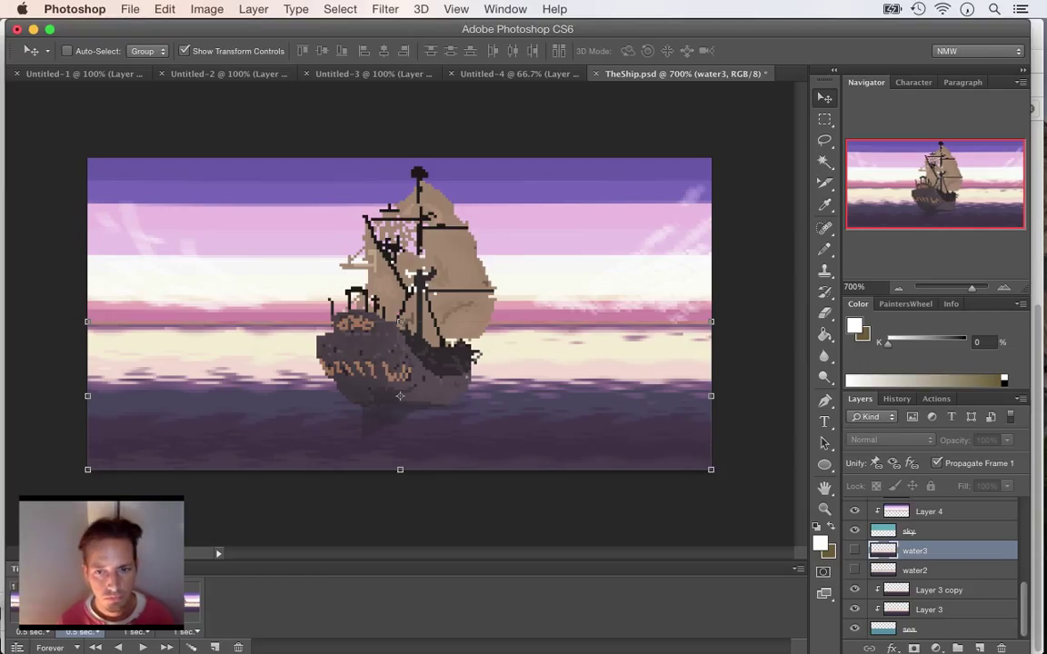
key("alt+shift+super+s")
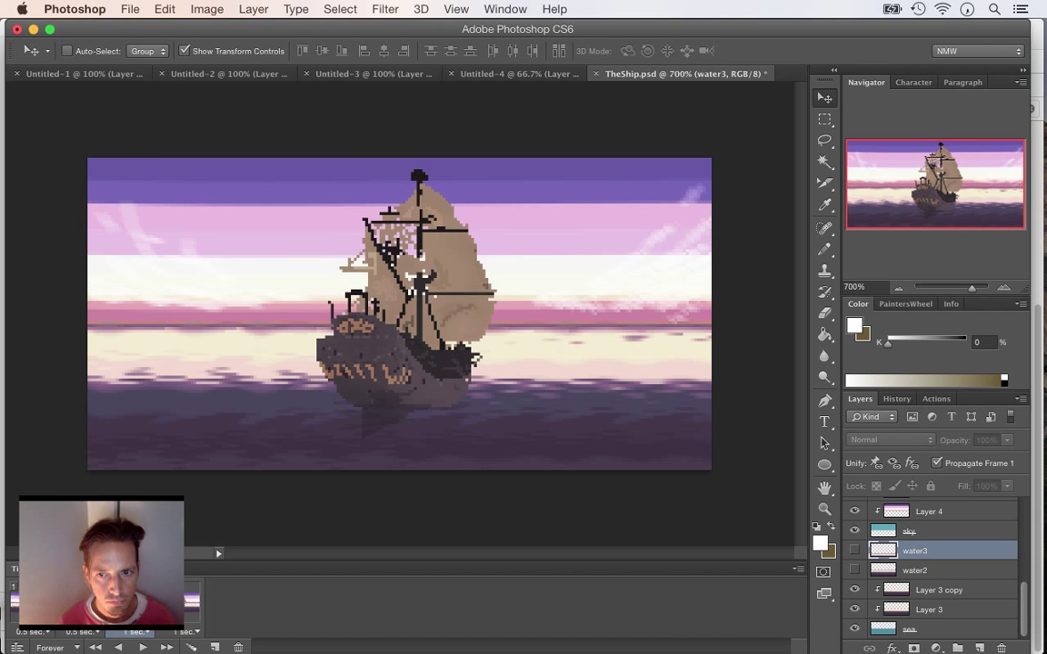
left_click(854, 551)
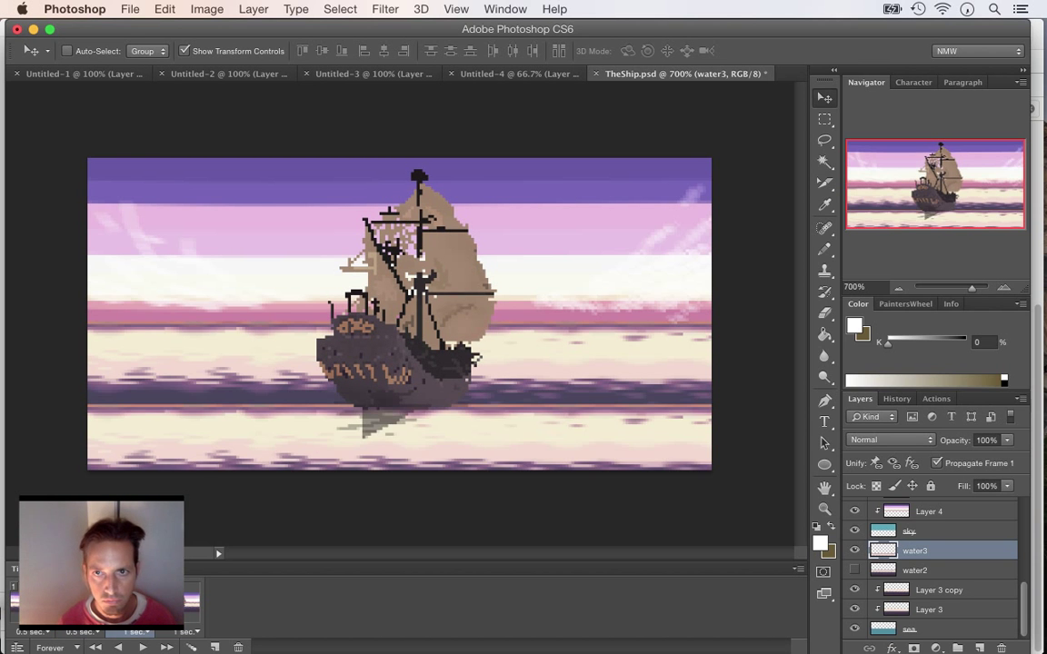
left_click_drag(607, 440, 608, 355)
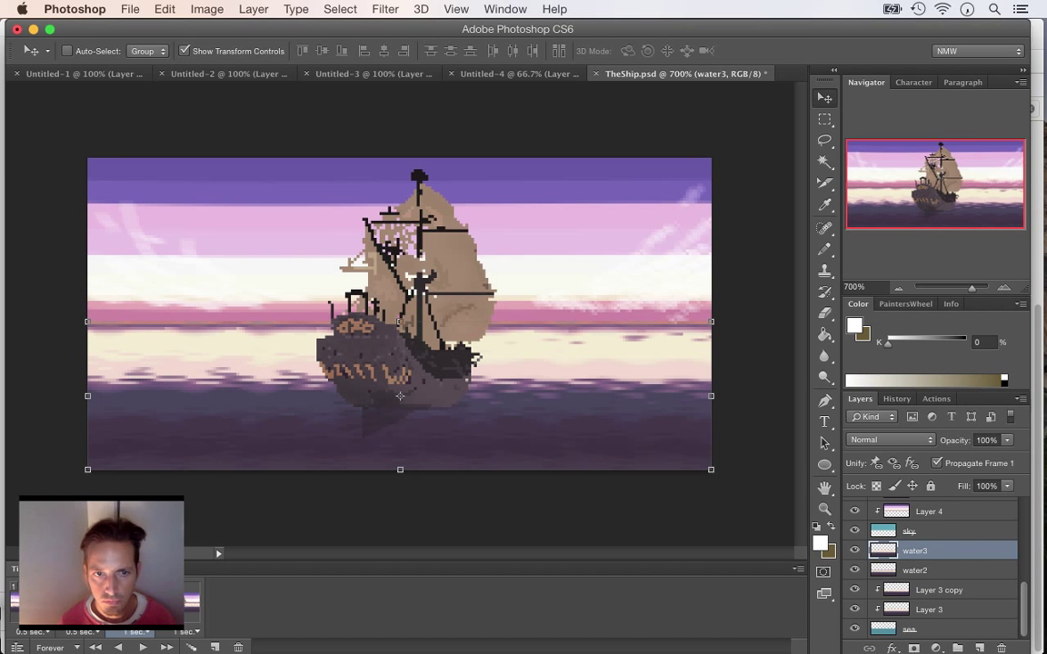
left_click(854, 551)
left_click(854, 571)
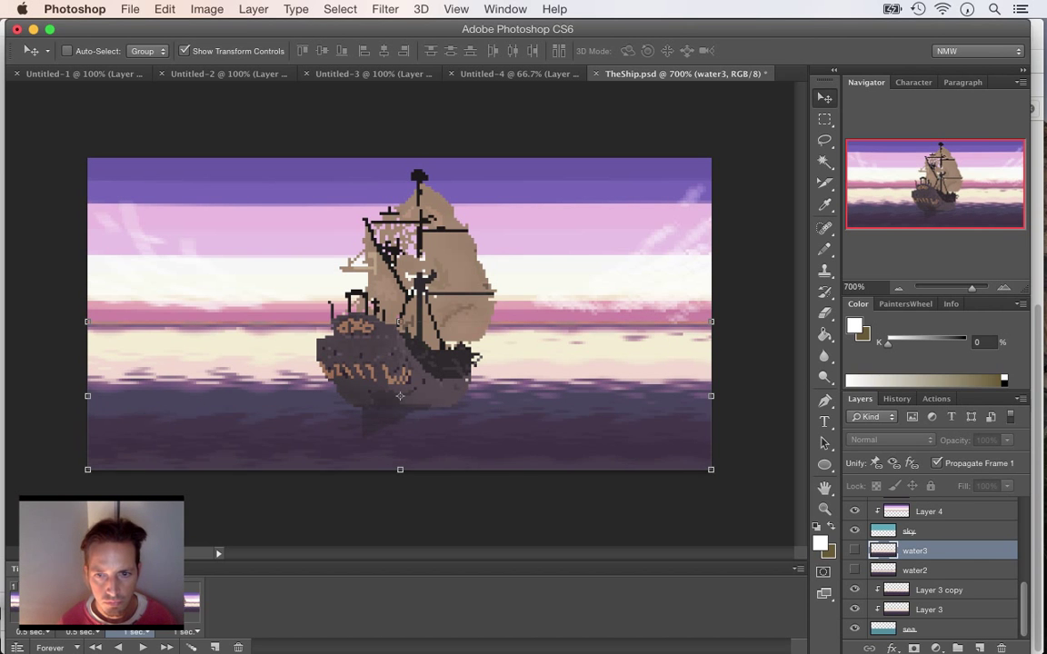
key("super+s")
- Show water3 in the second frame, duplicate that frame to make four frames, and hide water2 in the fourth
left_click(188, 604)
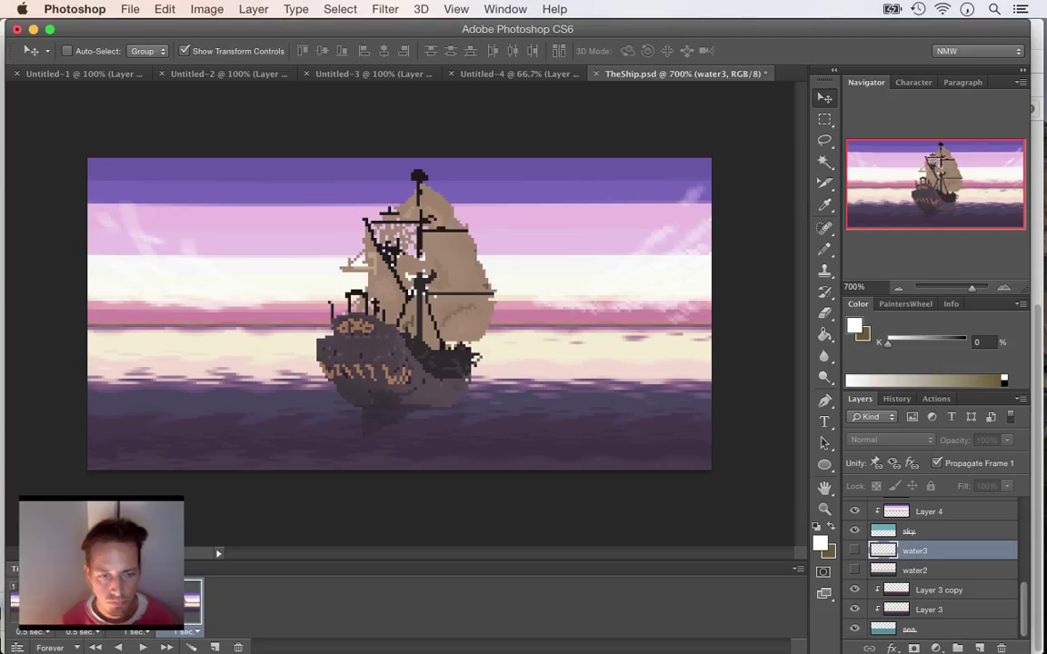
key("space")
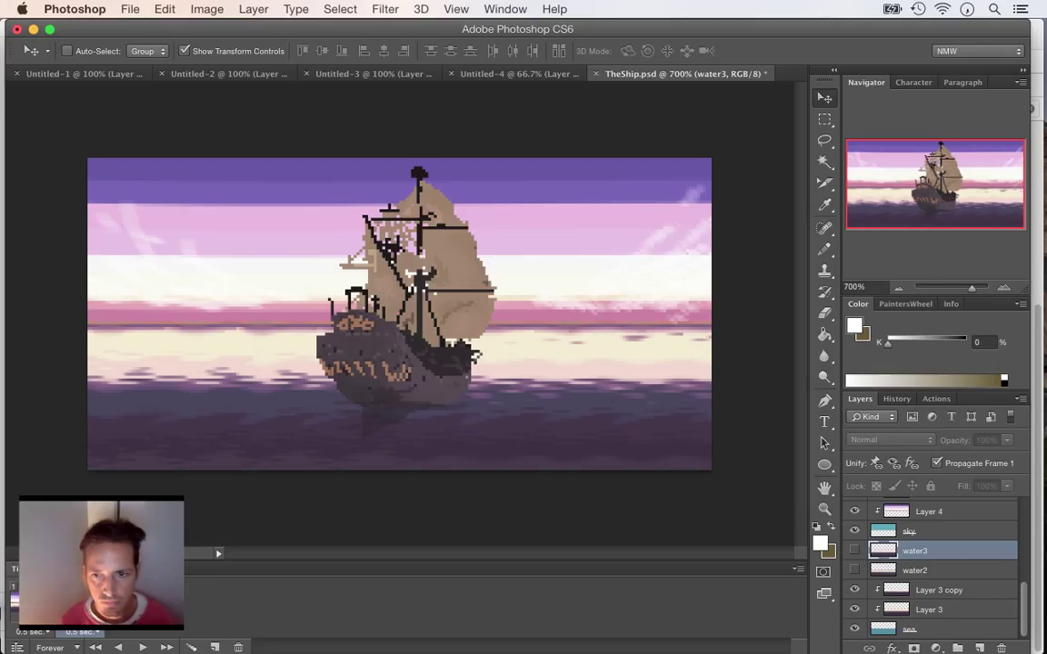
left_click(854, 550)
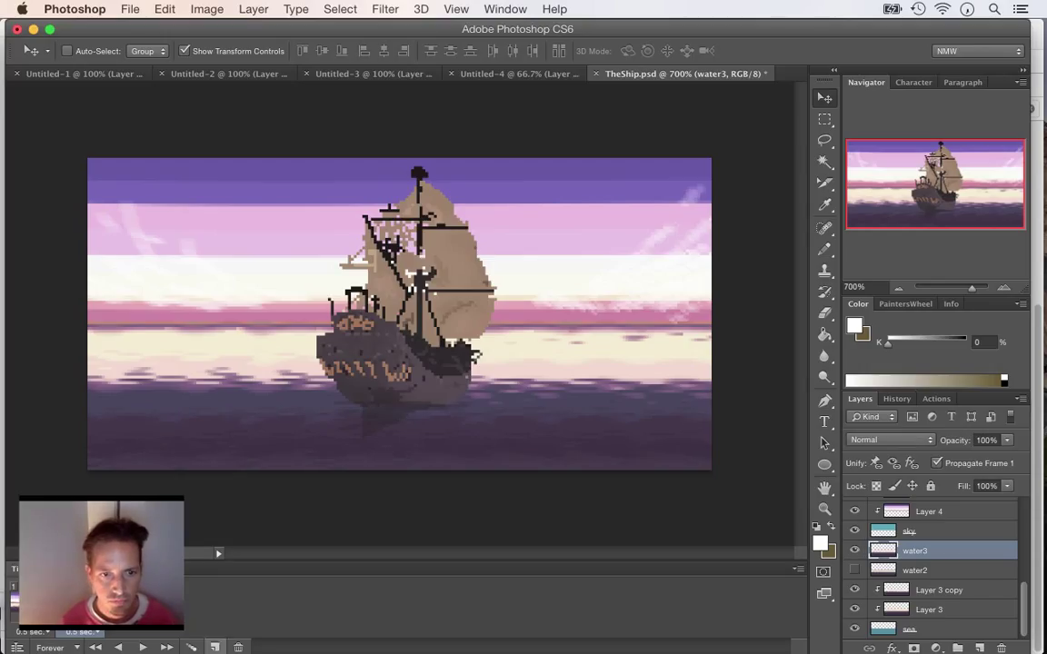
left_click(216, 648)
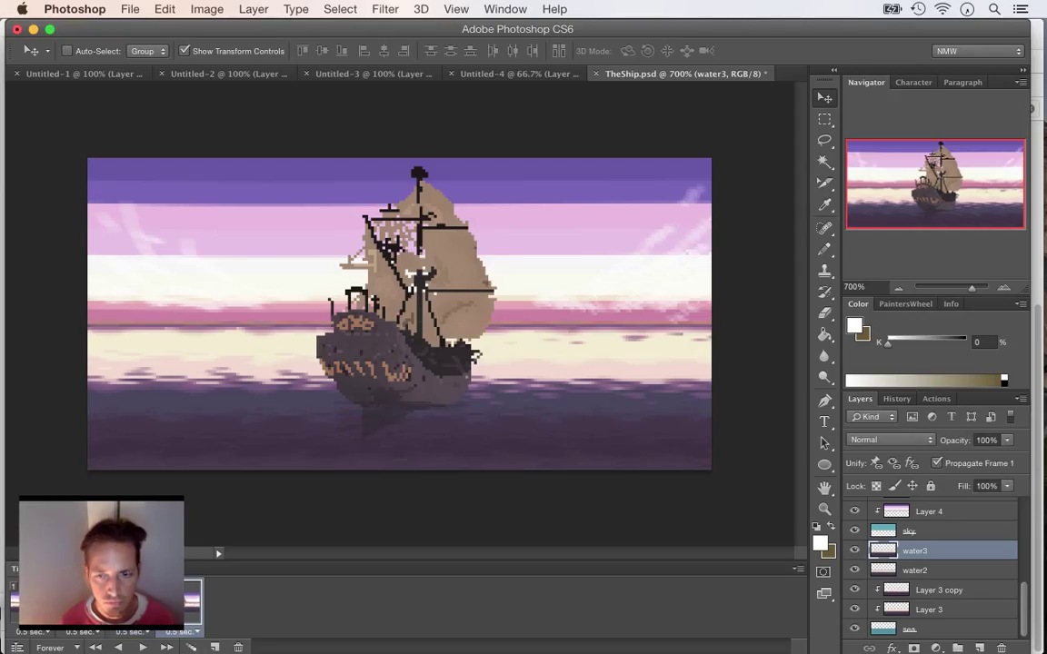
left_click(854, 570)
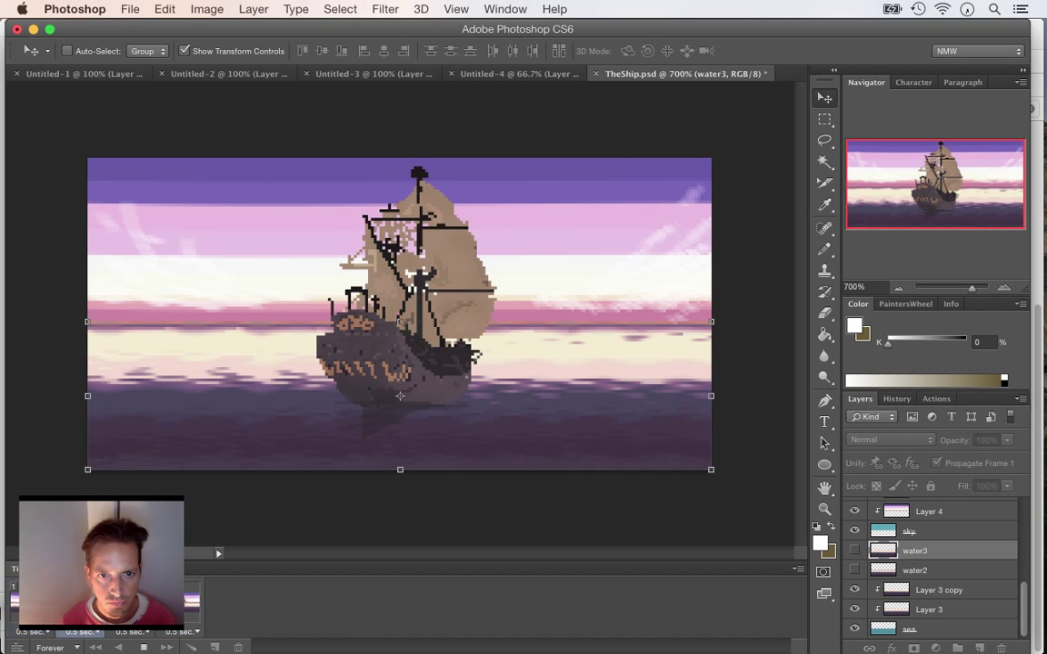
- Stop the animation preview, delete every frame except the first, and save the document
key("m")
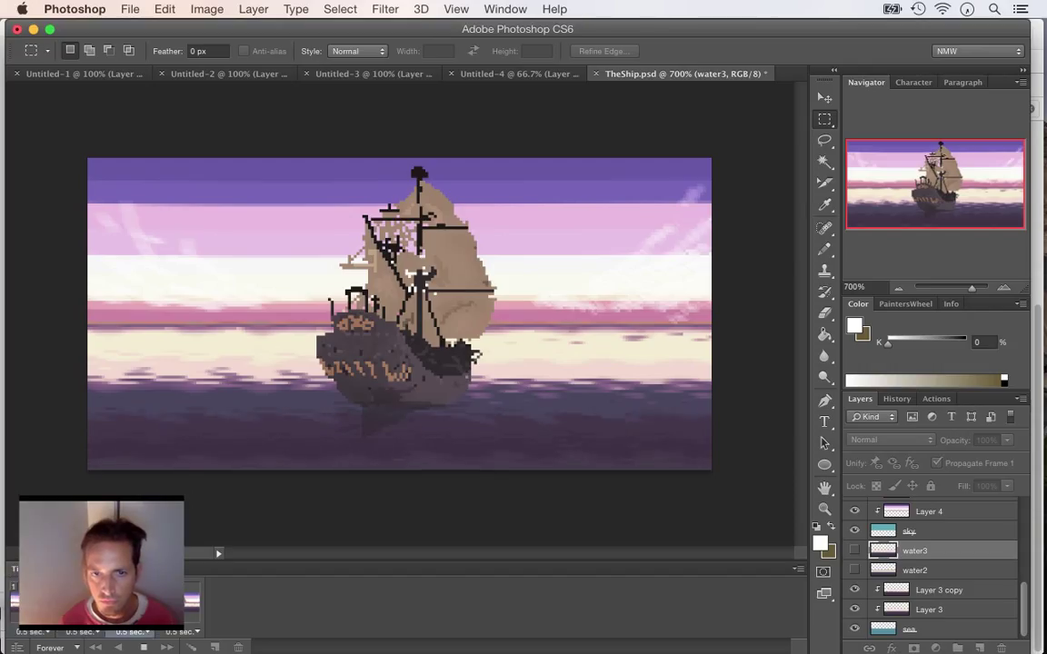
key("space")
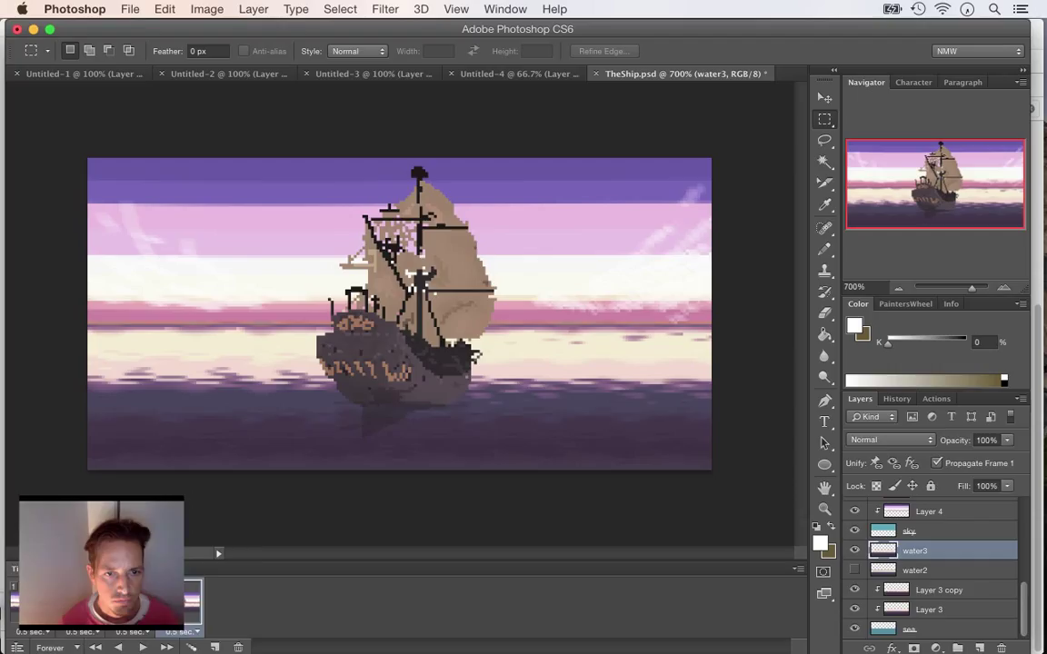
left_click(238, 648)
left_click(238, 648)
left_click(238, 647)
key("super+s")
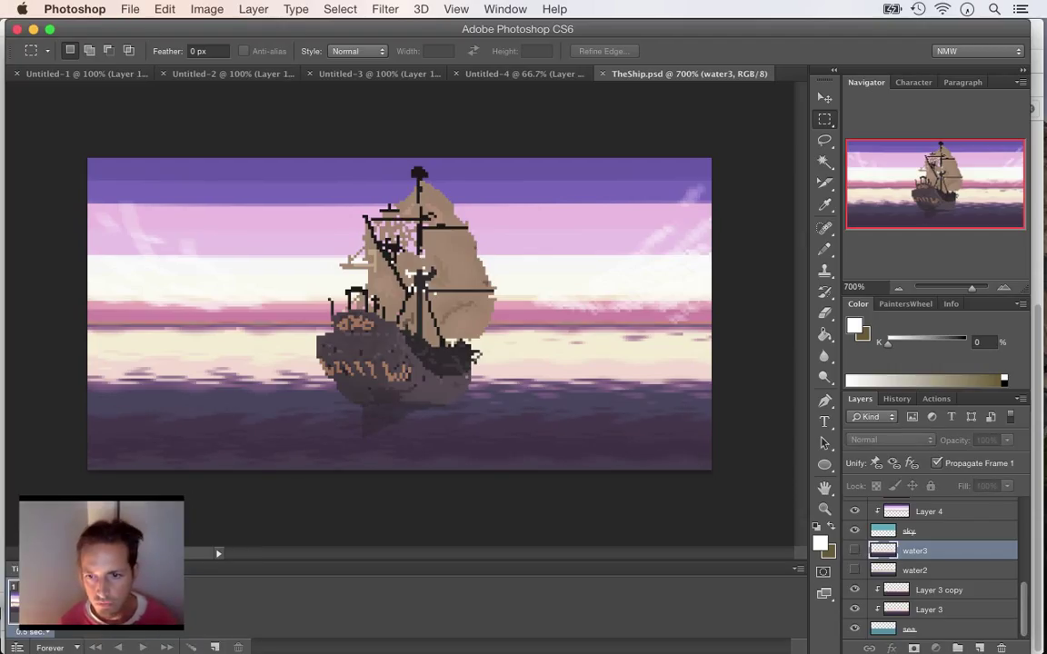
left_click(915, 570)
left_click(854, 571)
left_click(855, 571)
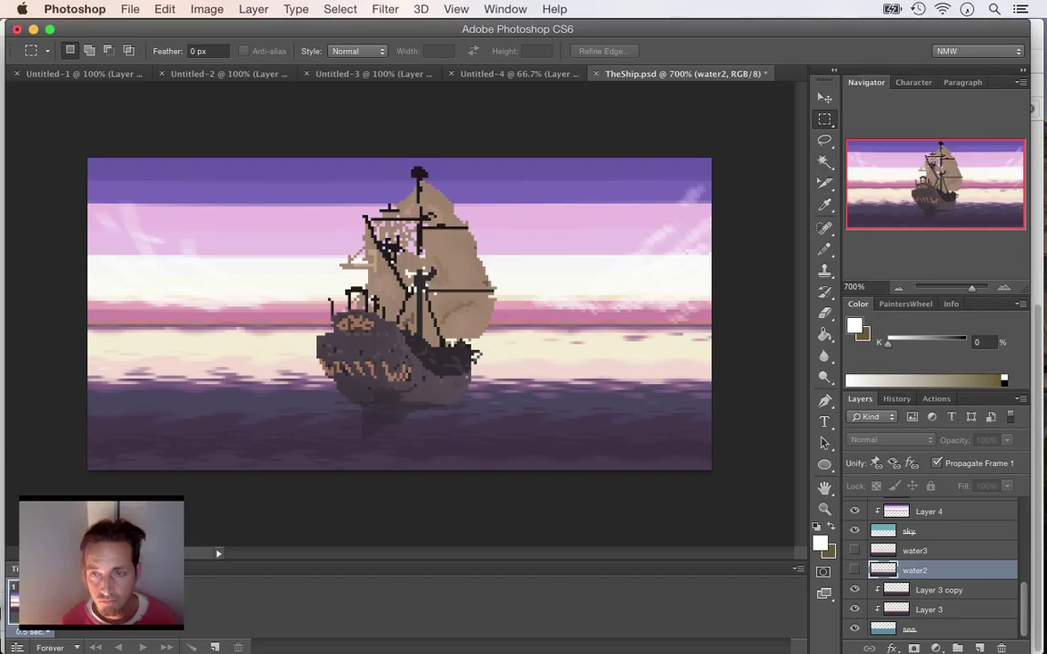
left_click(967, 9)
left_click(967, 10)
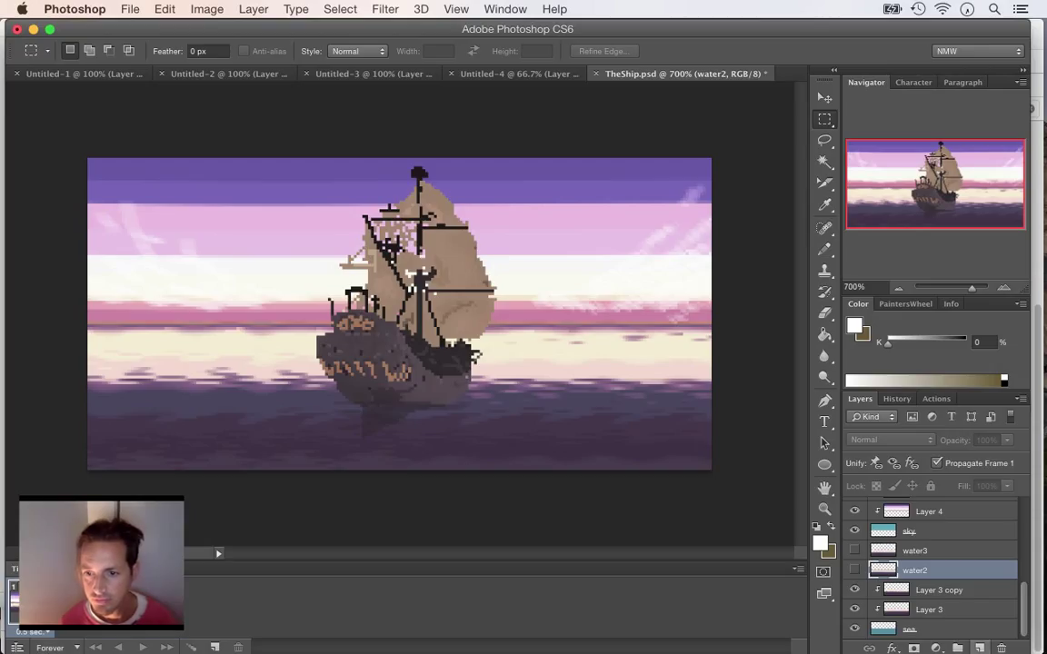
left_click(979, 648)
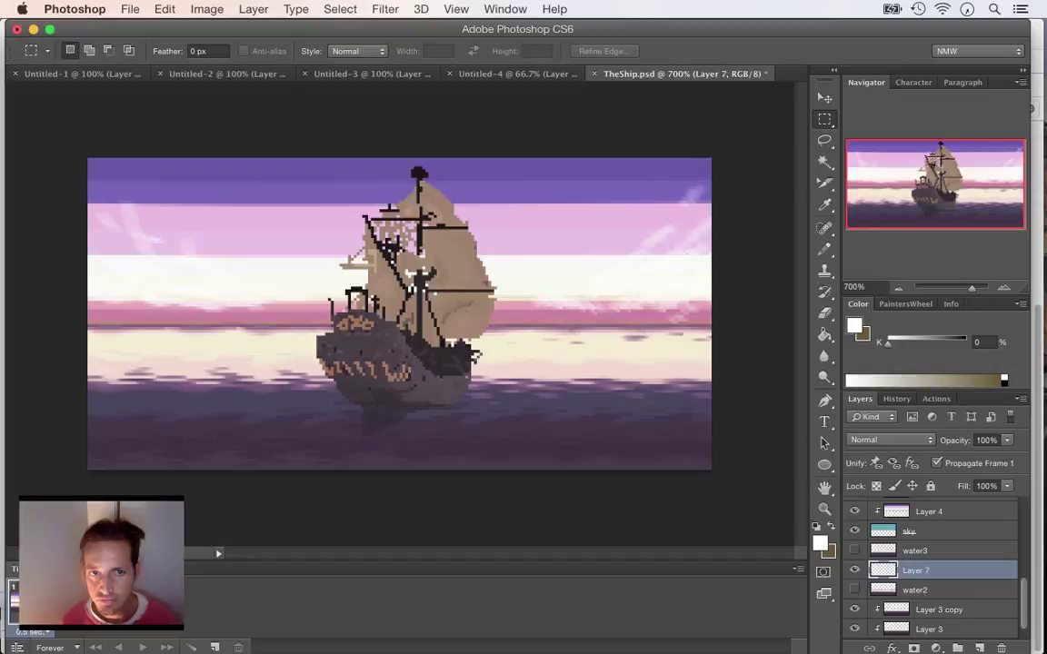
key("super+z")
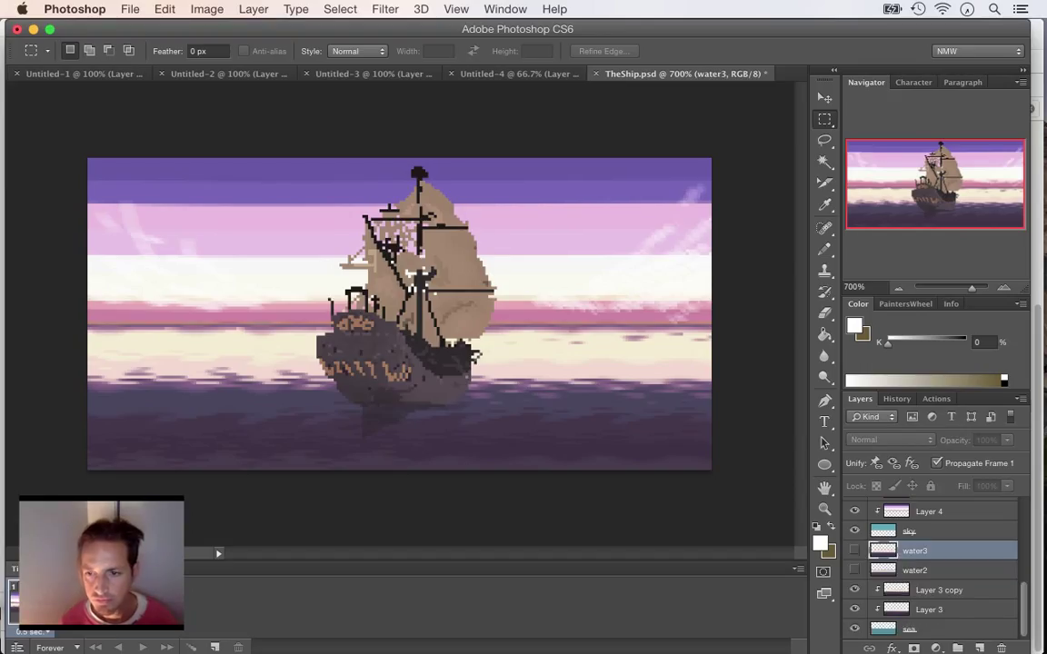
- Create a new layer above the shape layer and sample the dark purple of the water for the Pencil tool
scroll(936, 568, "up", 5)
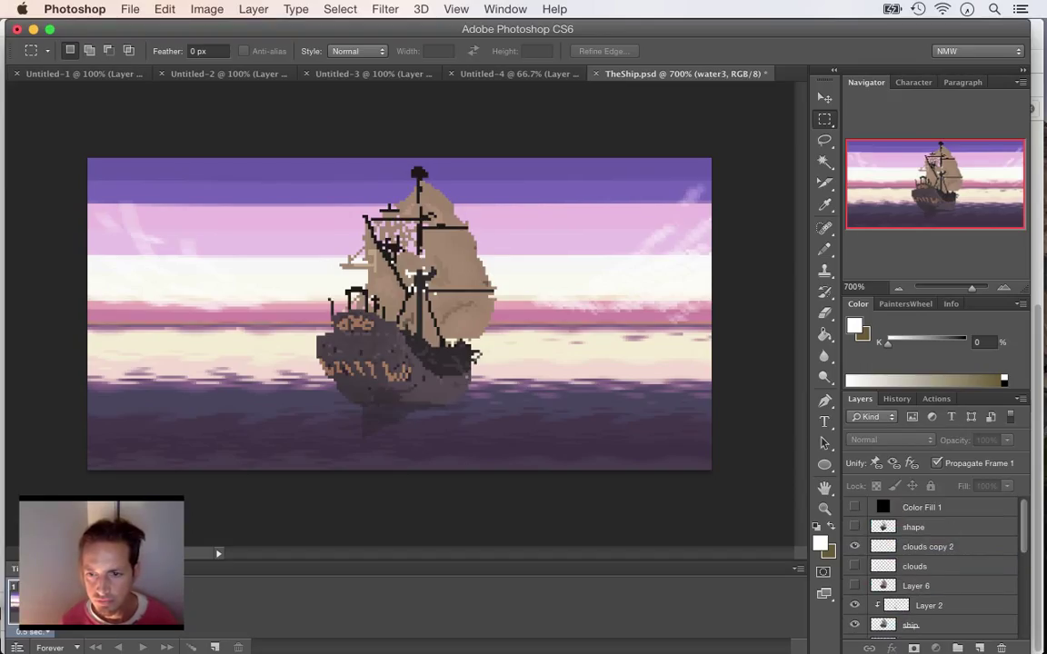
key("super+z")
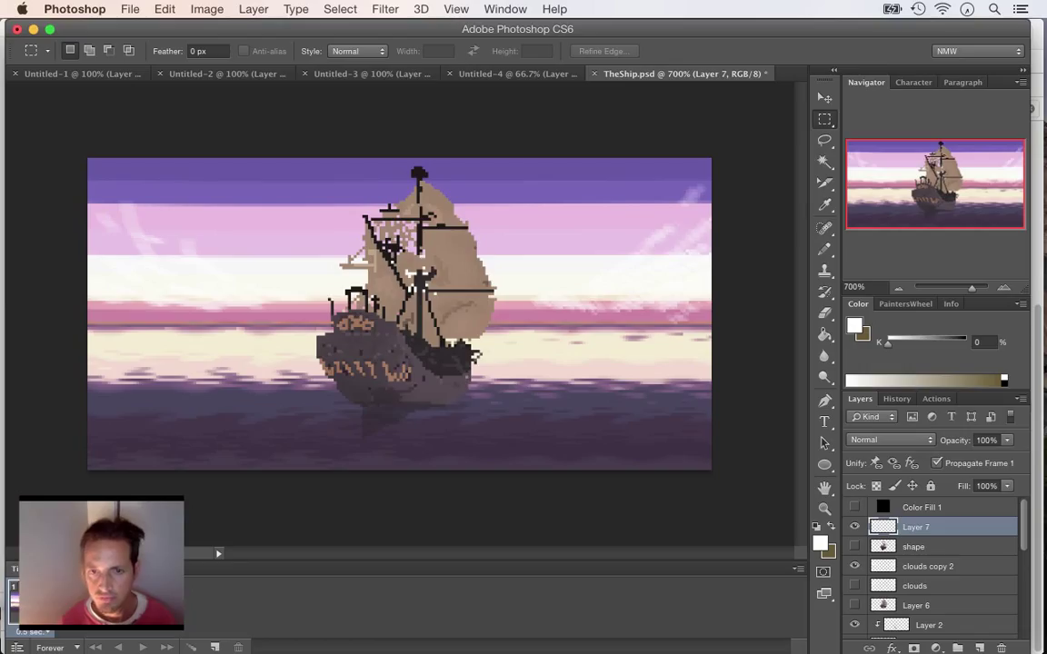
key("i")
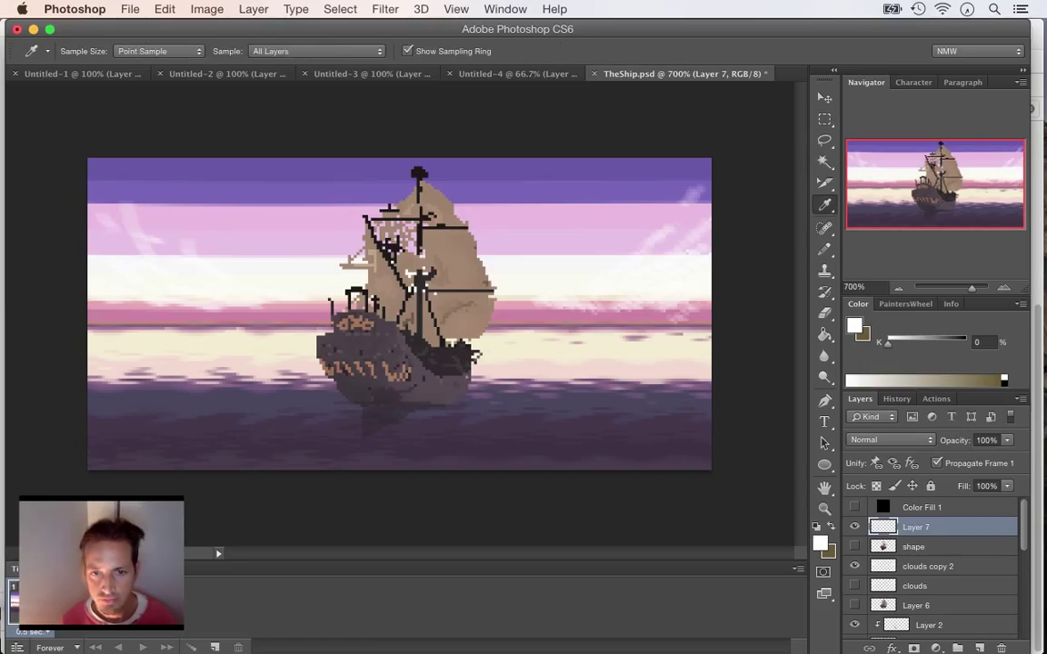
left_click(554, 405)
key("b")
- Write "LUNCH" by hand in 1 px pencil strokes across the sky to the left of the ship
left_click(186, 242, "shift")
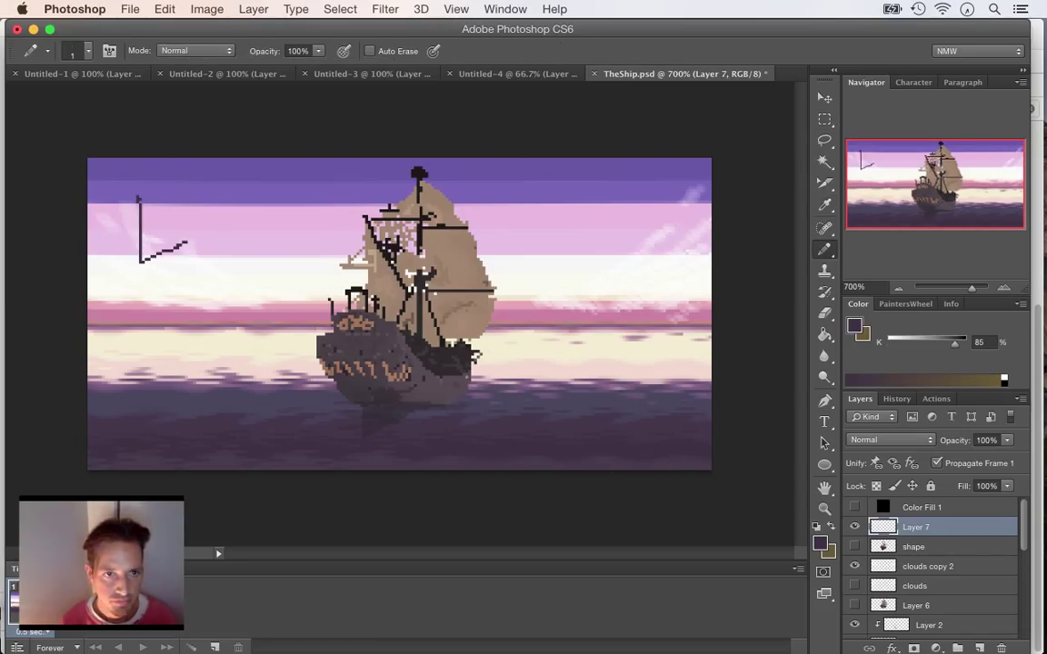
mouse_move(175, 215)
left_mouse_down()
mouse_move(192, 193)
mouse_move(212, 238)
left_mouse_up()
mouse_move(210, 191)
left_mouse_down()
mouse_move(238, 242)
mouse_move(249, 193)
left_mouse_up()
left_click_drag(273, 203, 284, 234)
left_click_drag(293, 200, 313, 236)
left_click_drag(323, 186, 329, 256)
left_click_drag(314, 216, 324, 215)
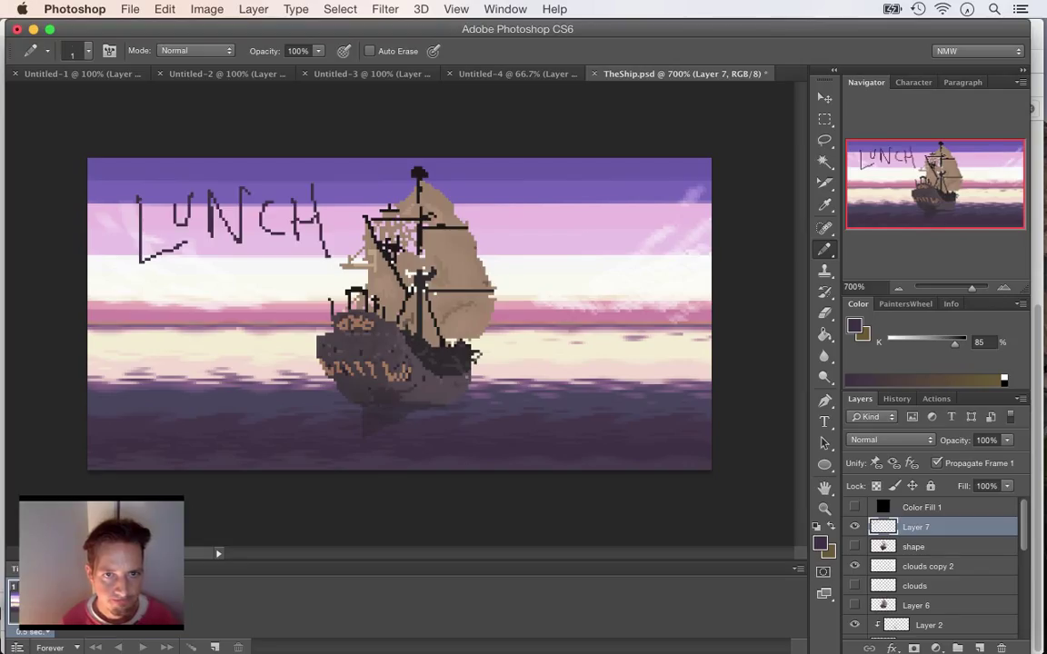
- Write "BREAK" by hand in the sky to the right of the ship, underline it with a curved stroke, and save the document
left_click_drag(565, 193, 583, 262)
mouse_move(601, 211)
left_mouse_down()
mouse_move(604, 238)
mouse_move(643, 235)
mouse_move(638, 219)
left_mouse_up()
mouse_move(625, 213)
left_mouse_down()
mouse_move(634, 208)
mouse_move(653, 234)
left_mouse_up()
mouse_move(662, 193)
left_mouse_down()
mouse_move(665, 234)
mouse_move(664, 206)
left_mouse_up()
mouse_move(667, 194)
left_mouse_down()
mouse_move(679, 227)
mouse_move(702, 233)
left_mouse_up()
left_click_drag(601, 293, 686, 252)
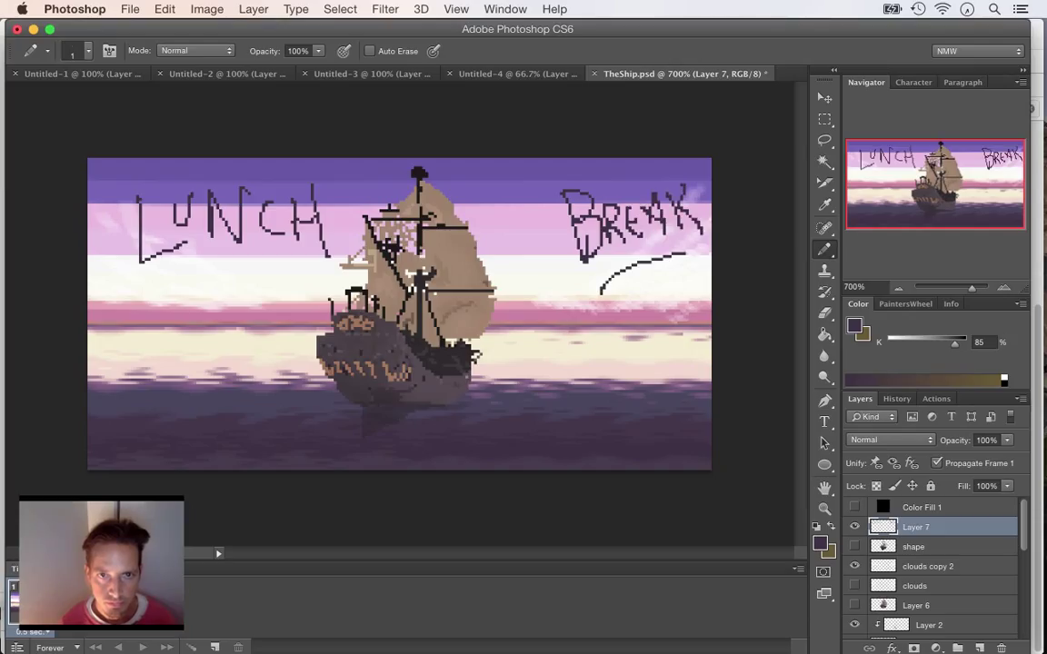
key("super+s")
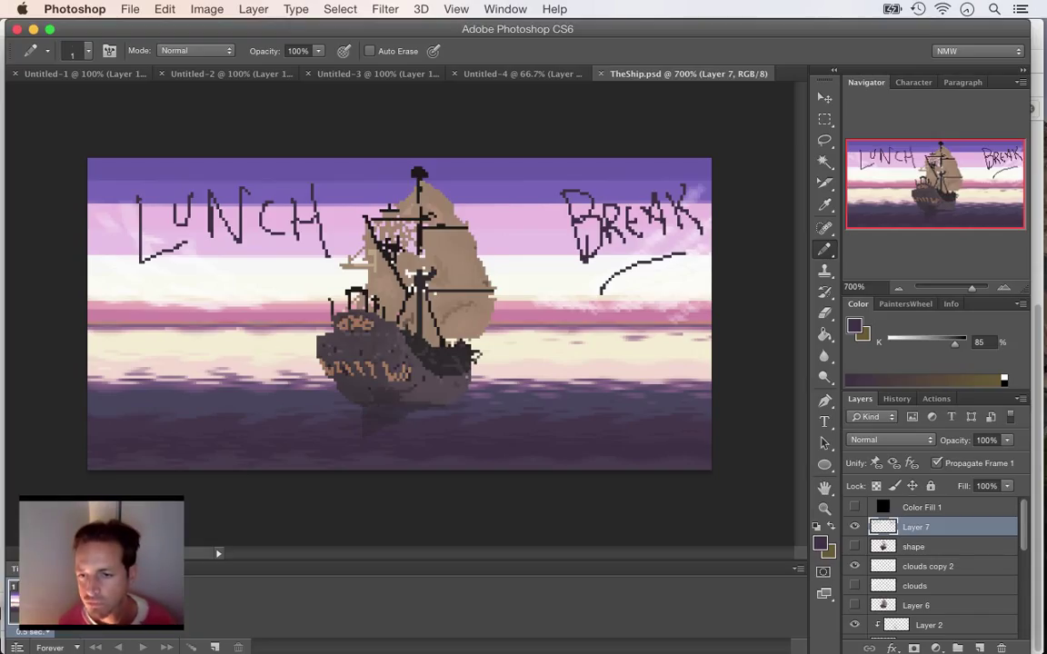
- Show the water3 layer and duplicate it
scroll(936, 564, "down", 4)
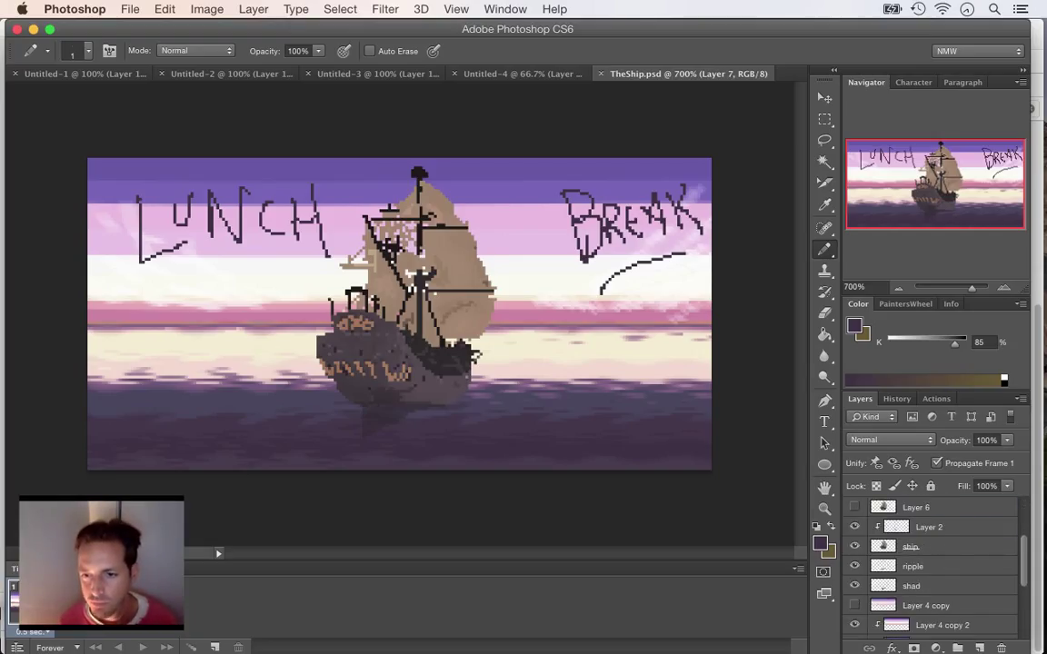
scroll(936, 568, "down", 5)
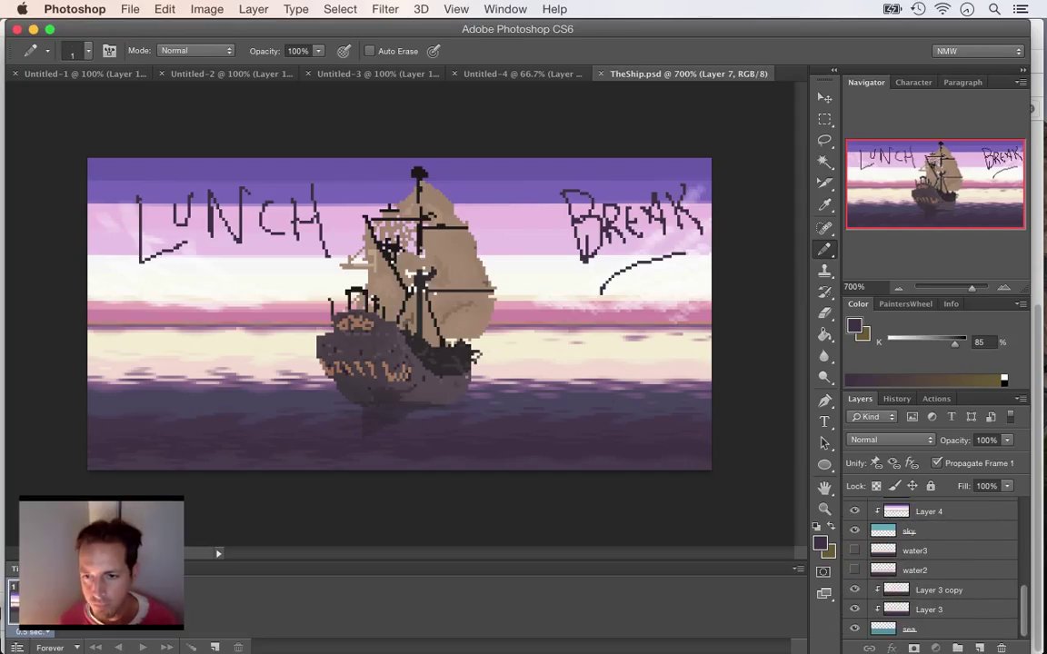
left_click(915, 550)
left_click(854, 551)
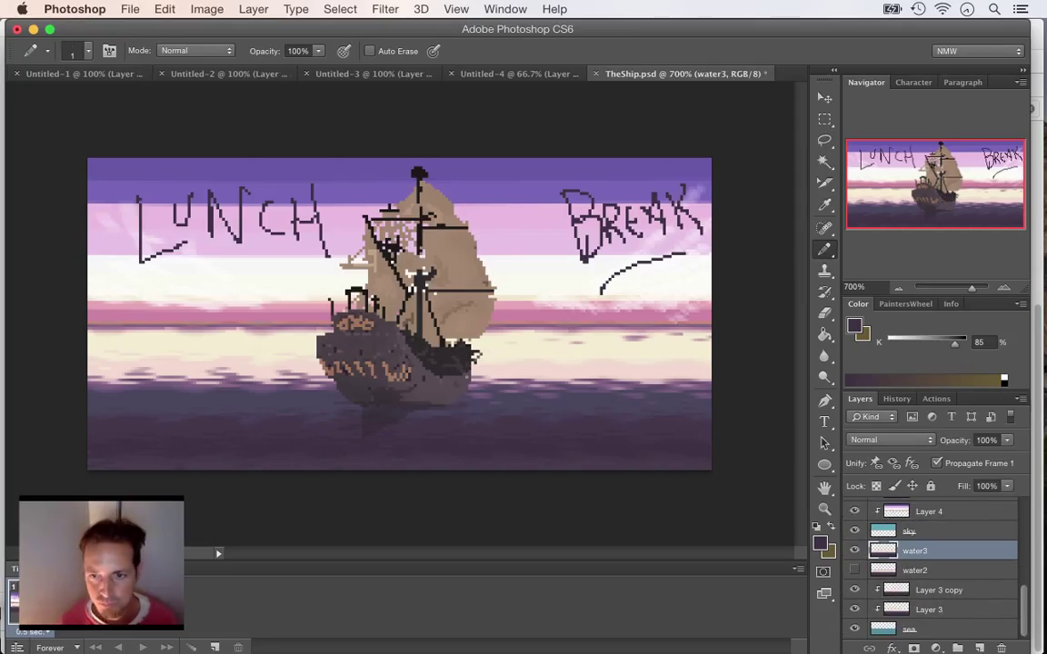
right_click(882, 550)
left_click(722, 442)
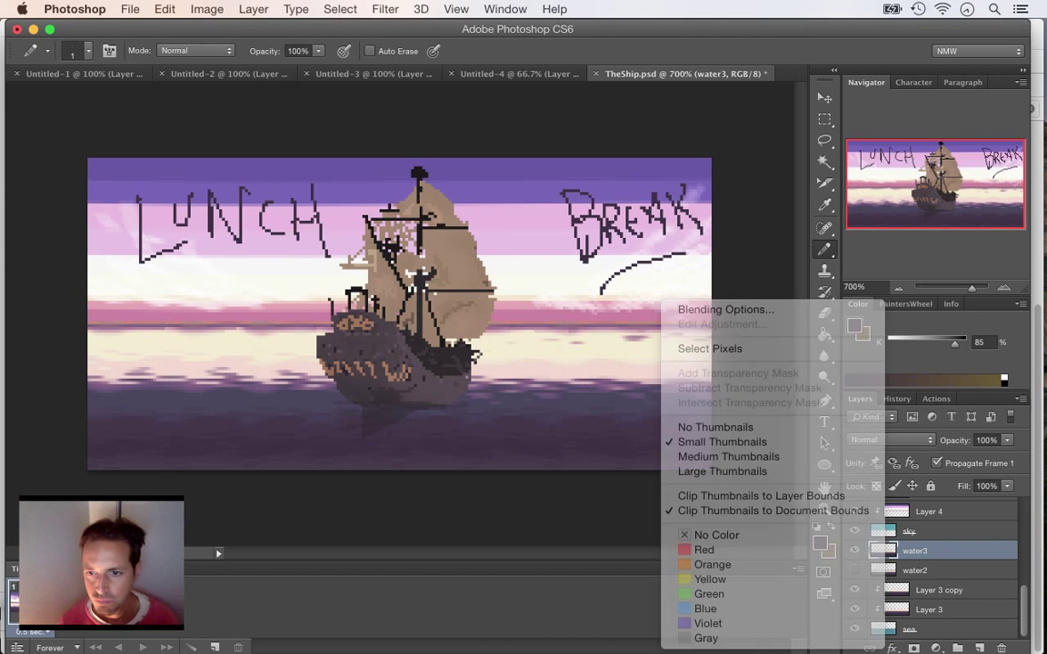
right_click(971, 550)
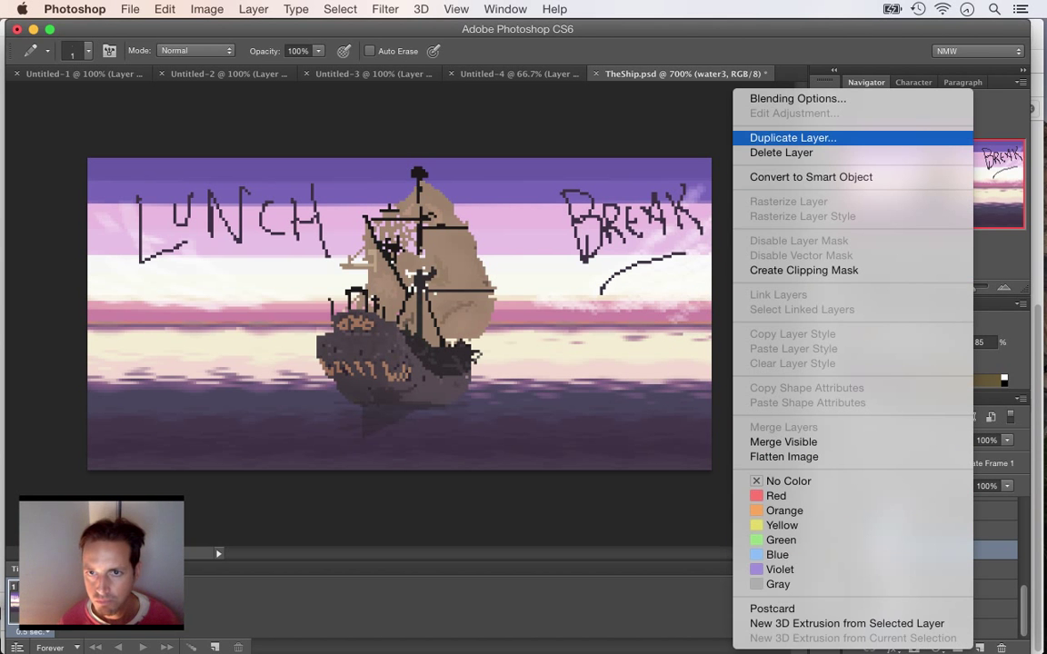
left_click(793, 137)
key("Return")
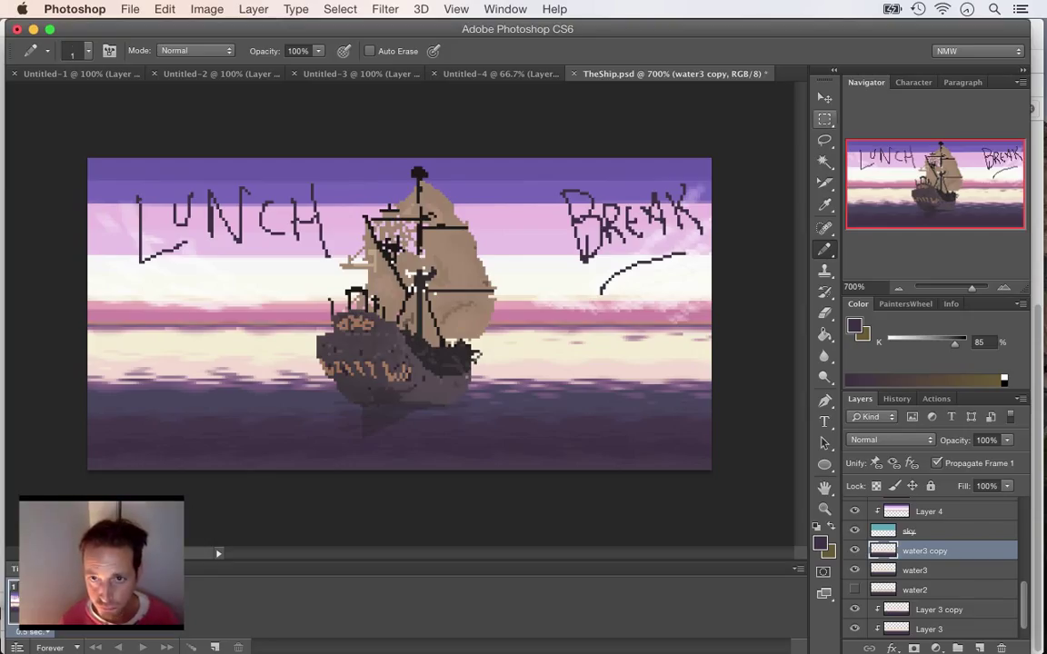
key("v")
key("ctrl+t")
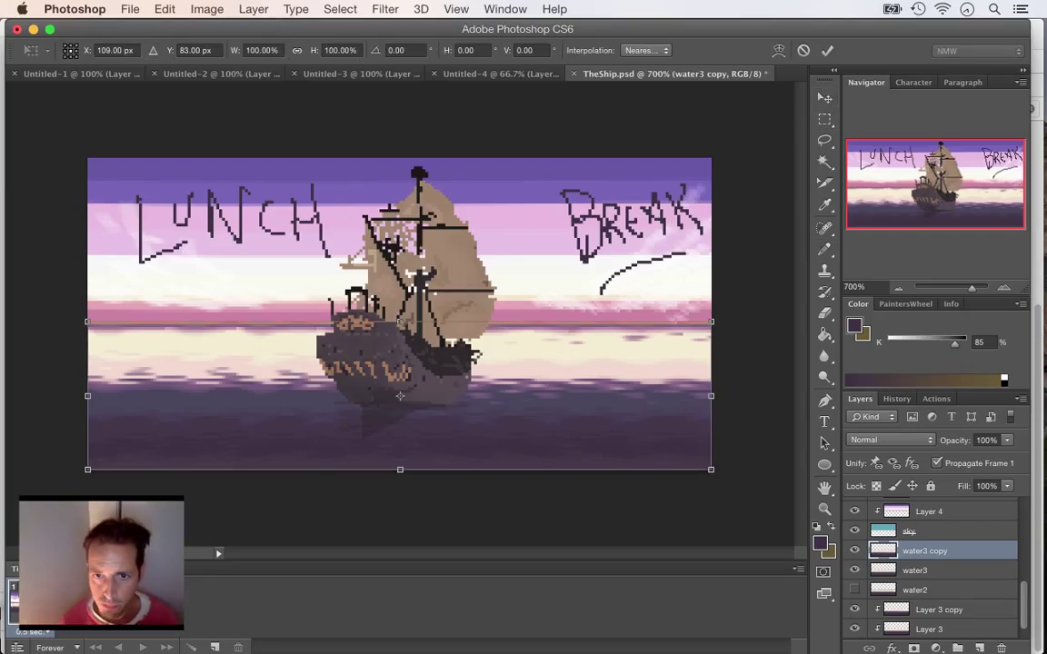
right_click(673, 401)
key("Escape")
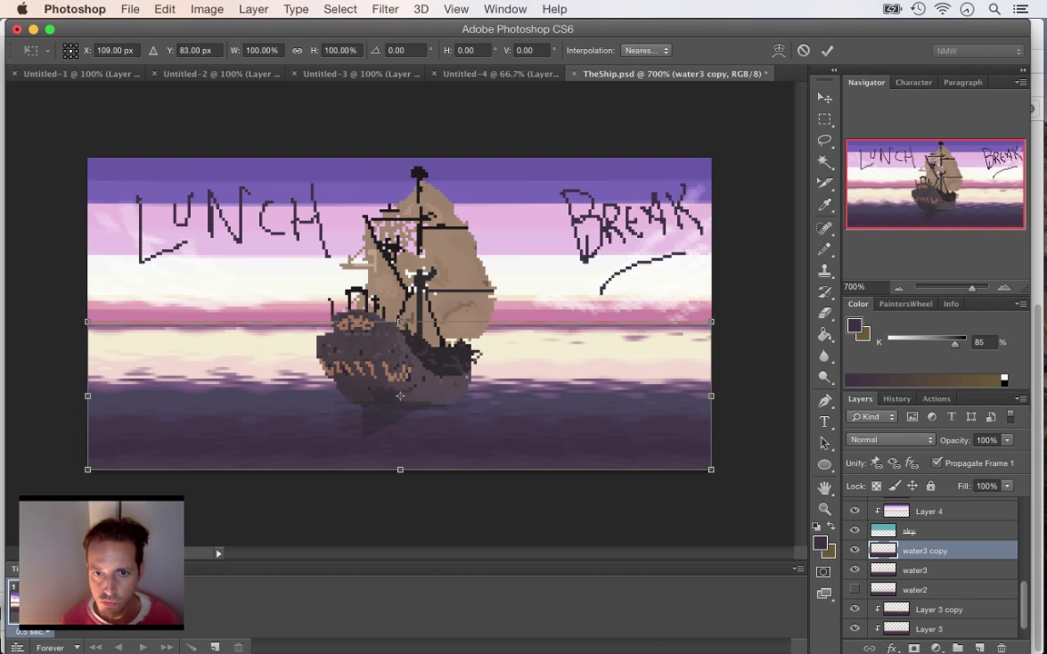
- Flip the lowest strip of water on the water3 copy layer horizontally across the full canvas width, and clear the selection
left_click(825, 119)
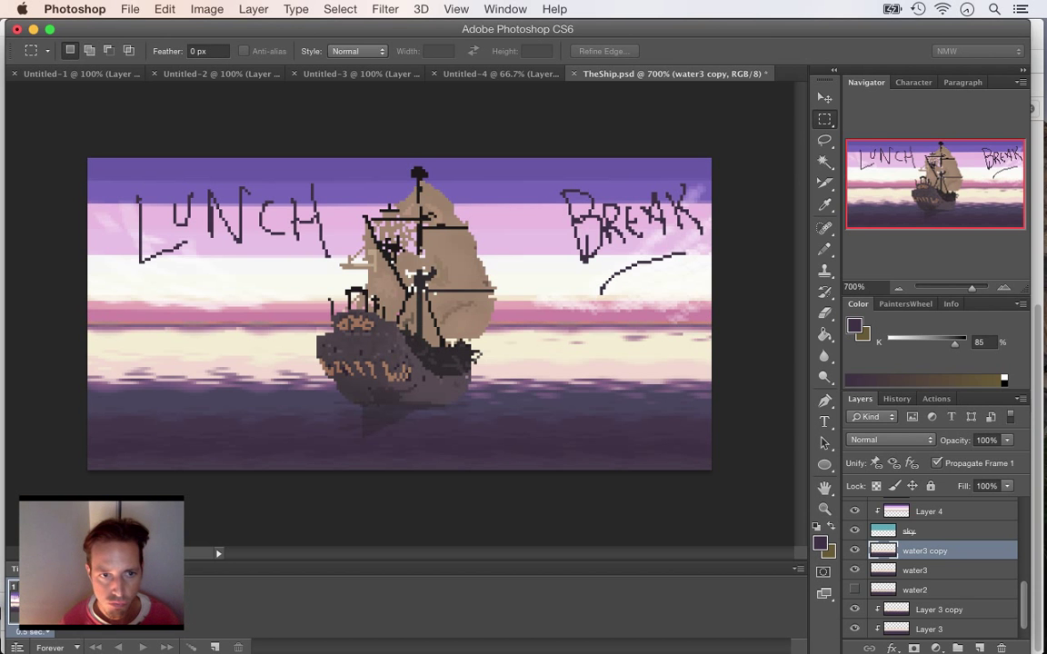
left_click_drag(87, 477, 736, 418)
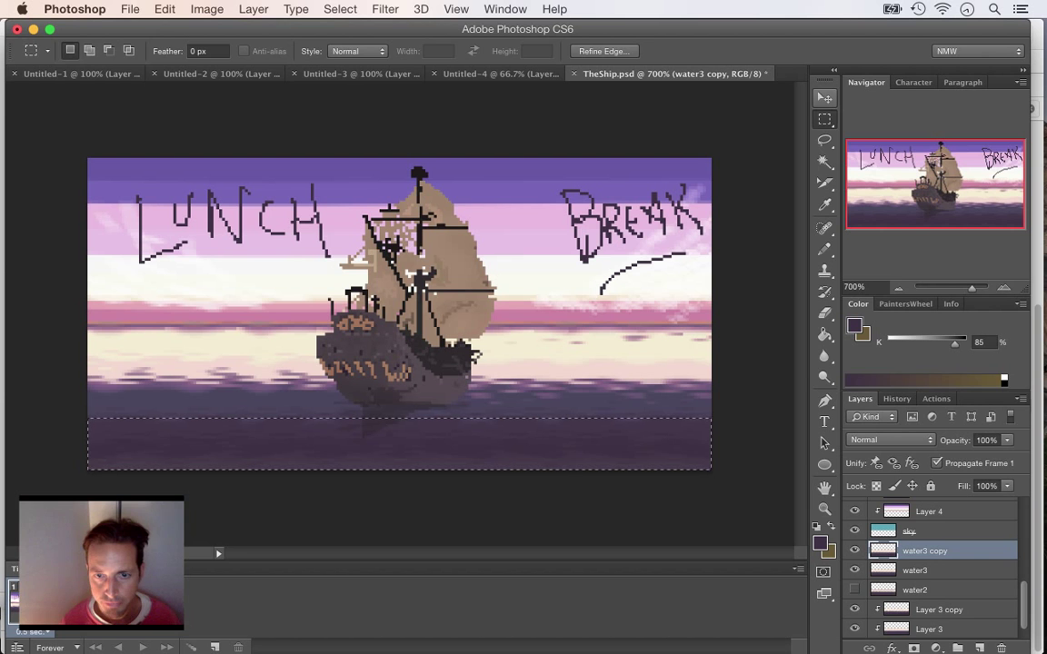
key("v")
key("ctrl+t")
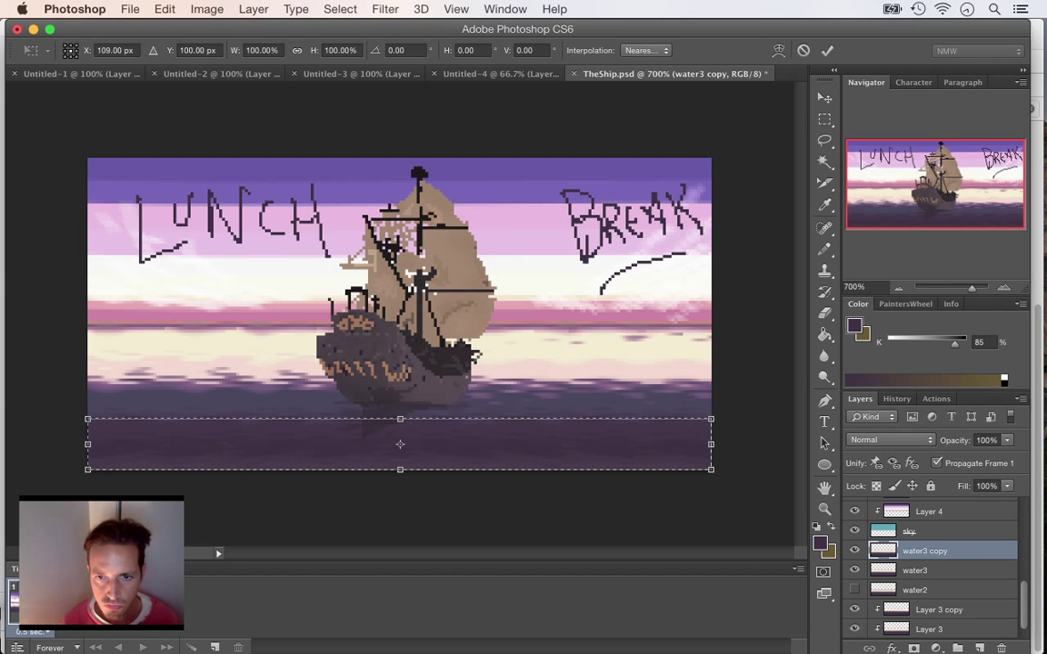
right_click(696, 411)
left_click(748, 623)
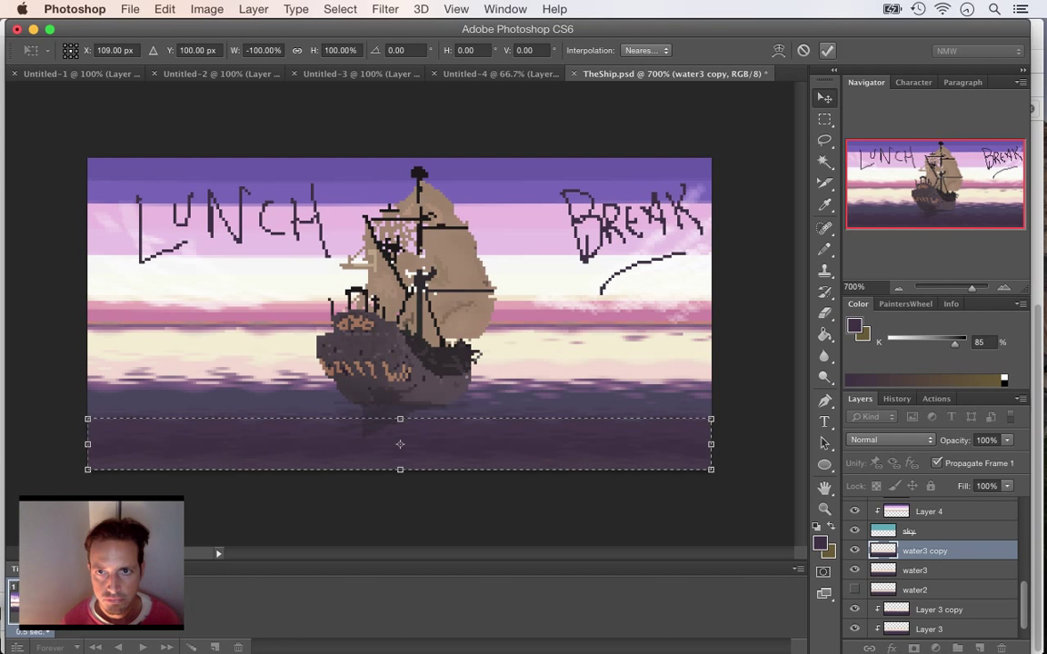
key("Return")
key("m")
key("super+d")
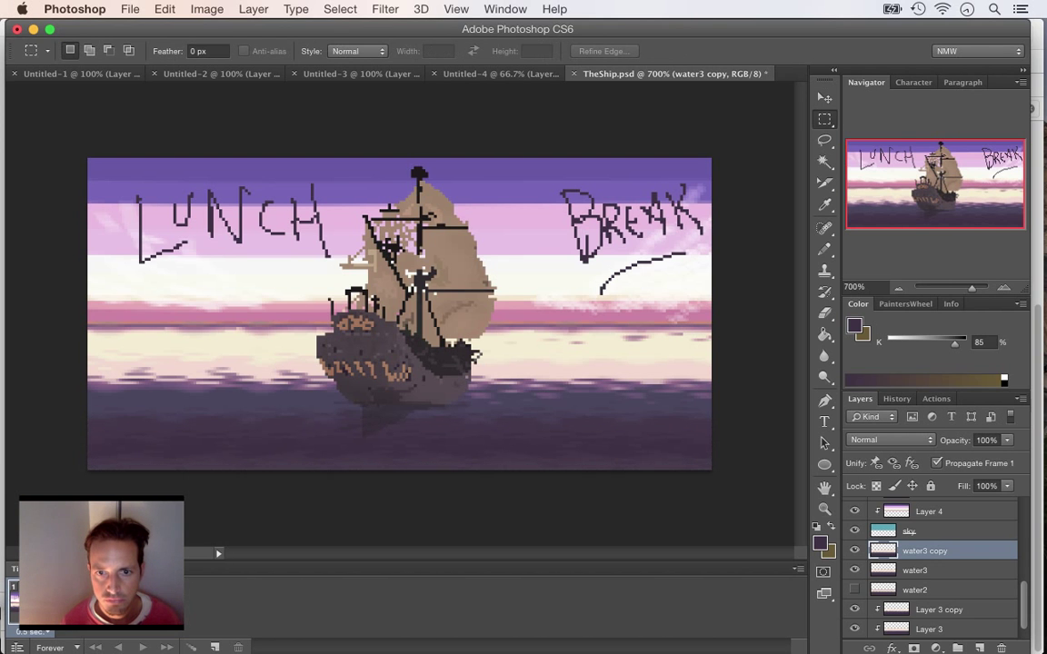
- Compare the flipped water strip by toggling the water3 copy layer's visibility, and undo the flip
left_click(854, 551)
left_click(854, 551)
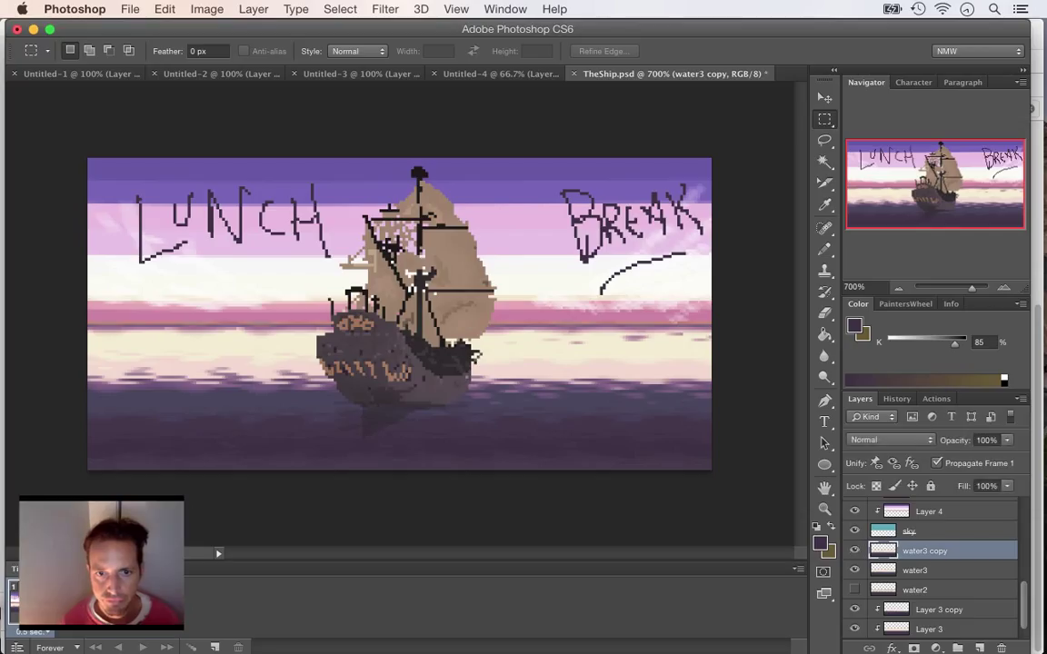
left_click(854, 551)
key("super+comma")
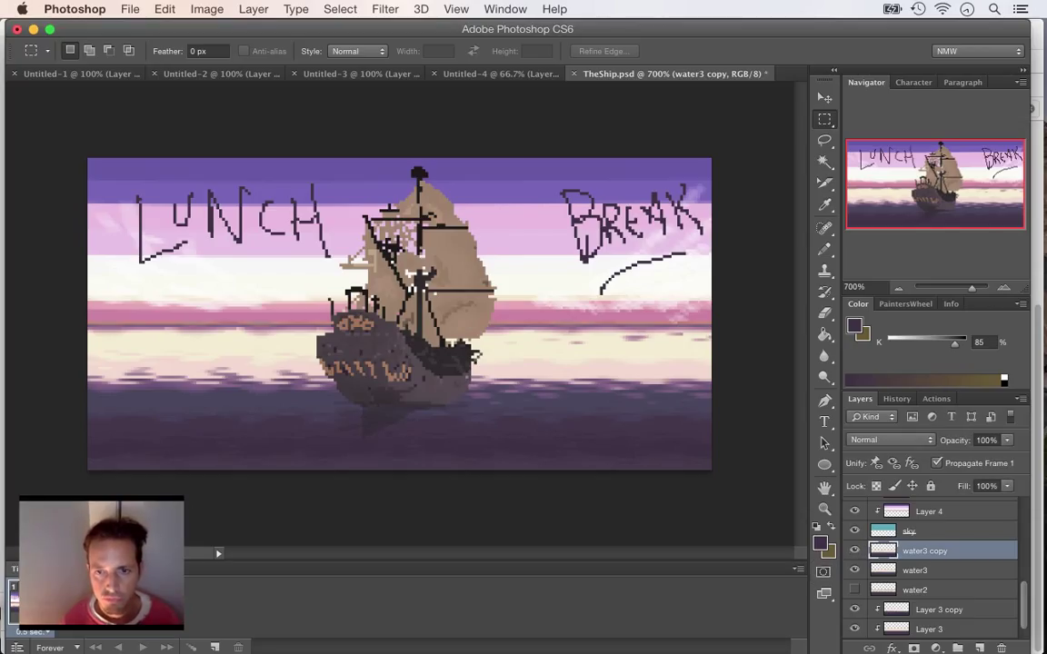
key("super+z")
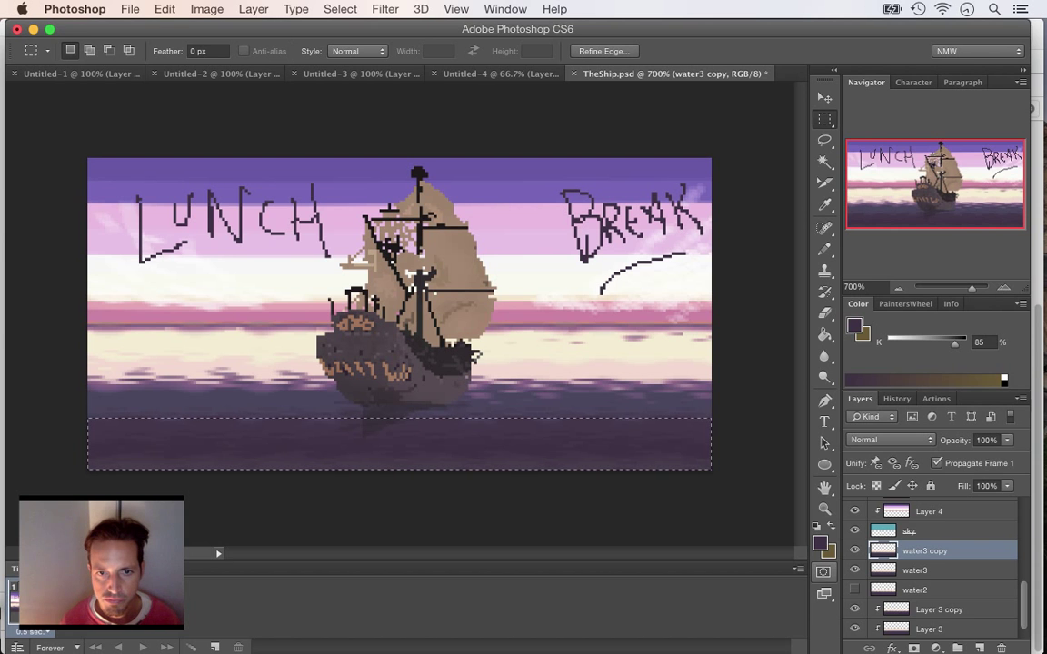
key("super+c")
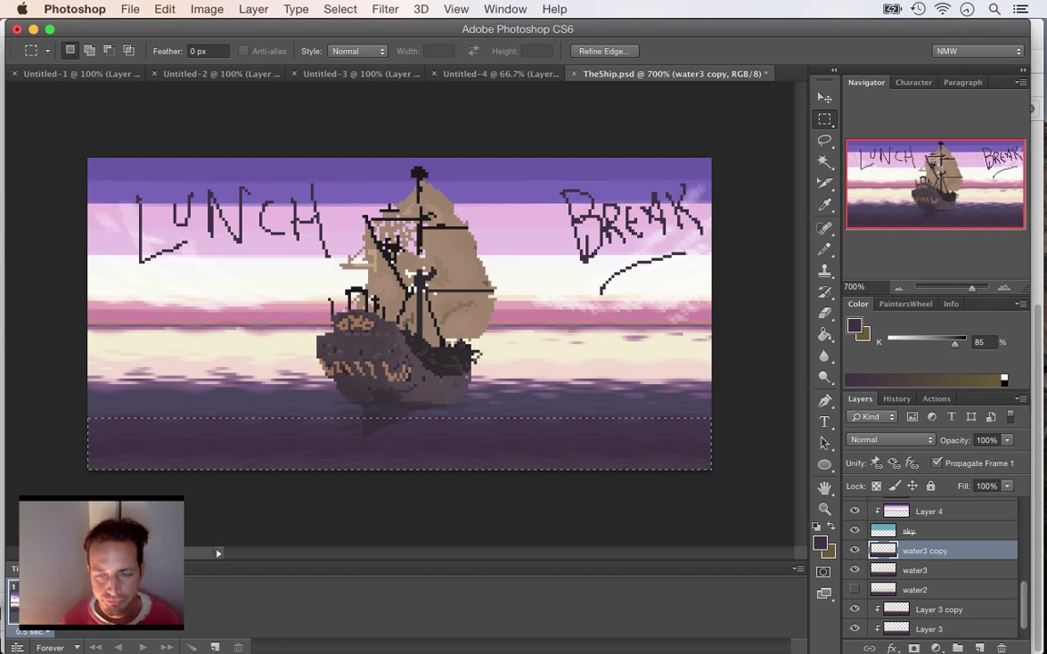
key("super+z")
key("super+alt+z")
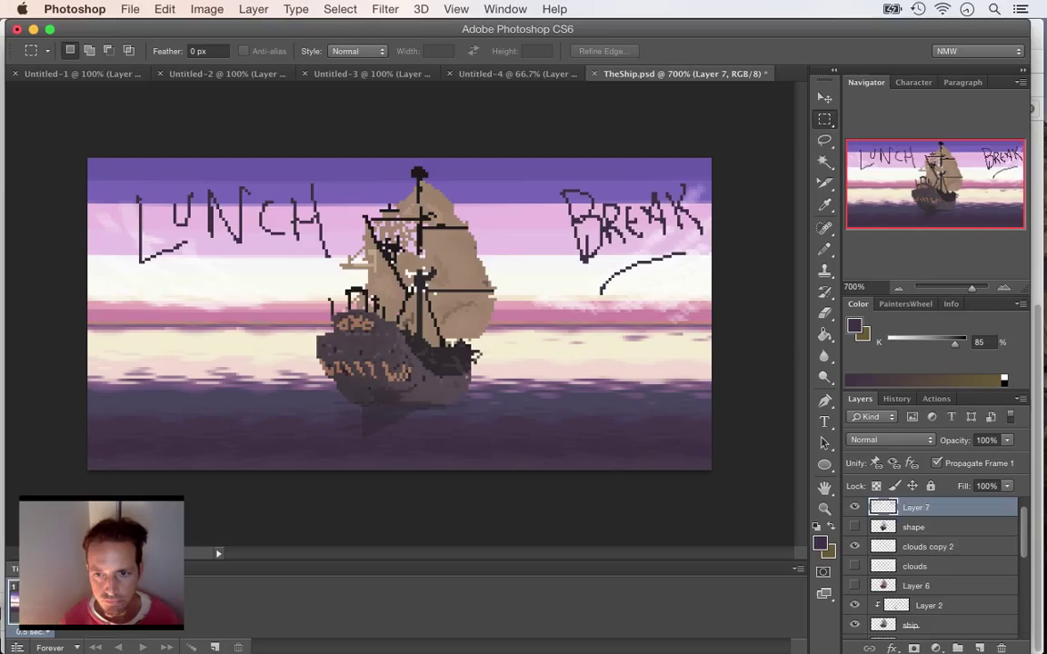
key("super+z")
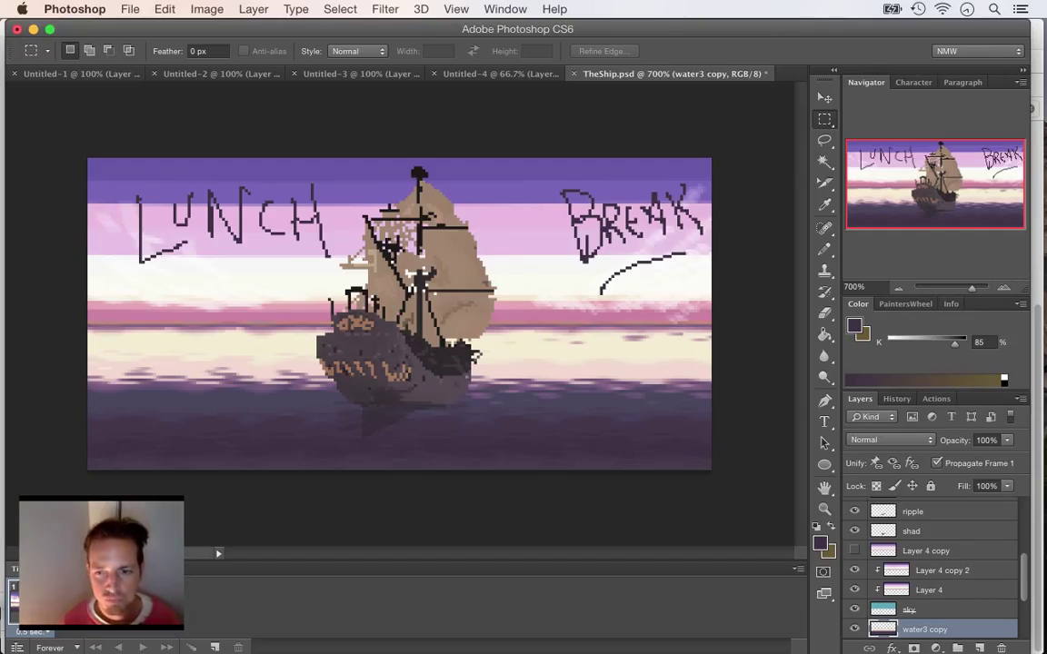
- Select the full-width strip of dark water from the hull's base down on water3 copy and flip it horizontally
left_click(854, 628)
key("super+comma")
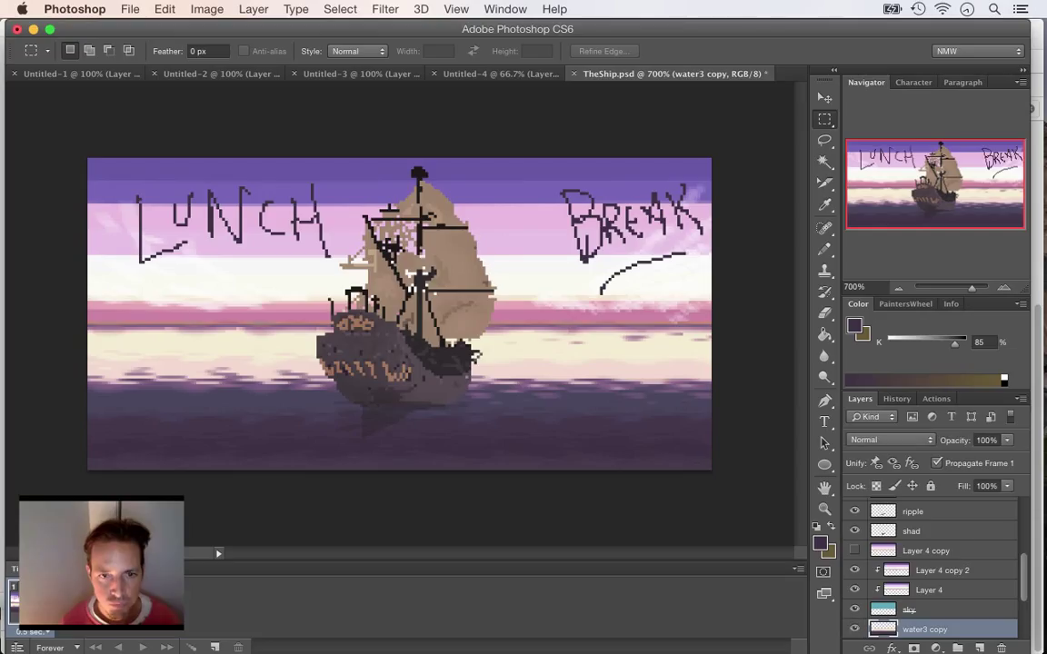
scroll(931, 568, "down", 3)
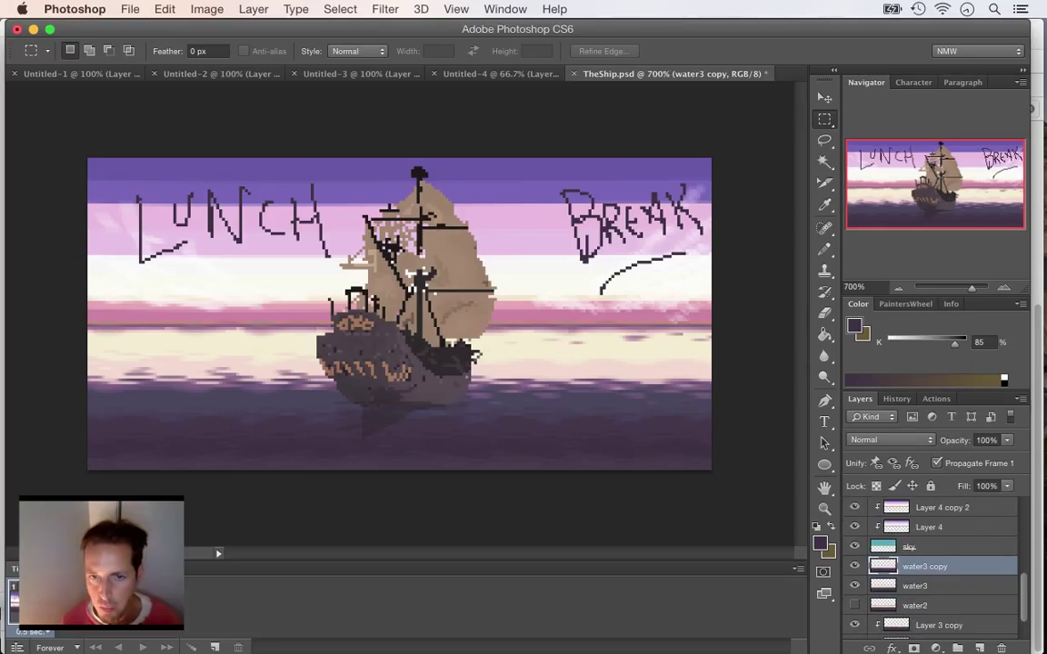
key("r")
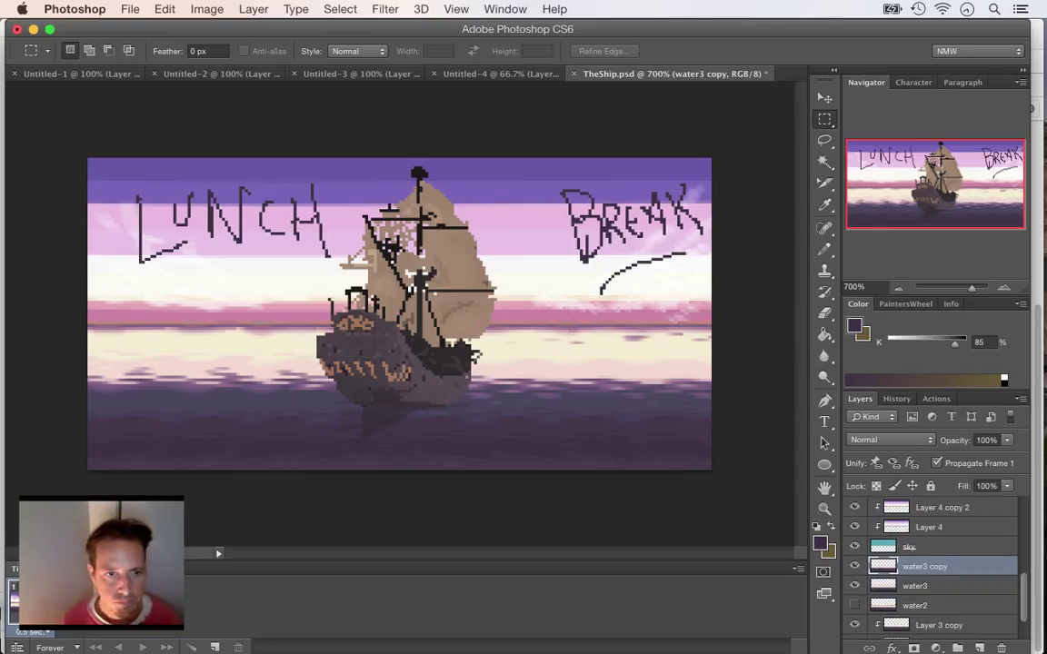
left_click_drag(78, 404, 772, 509)
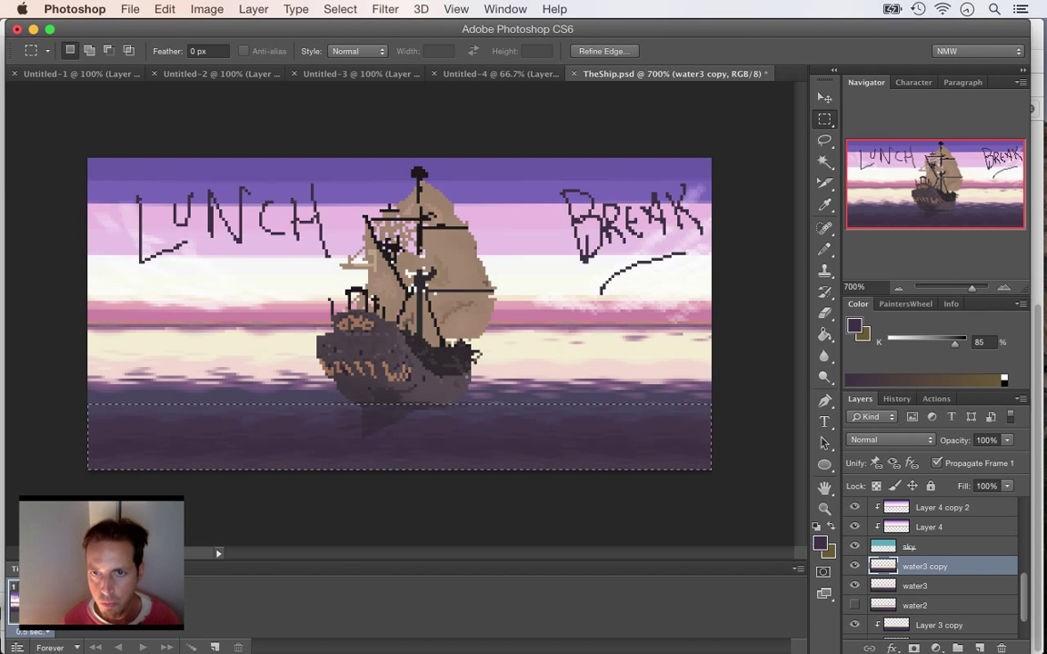
key("v")
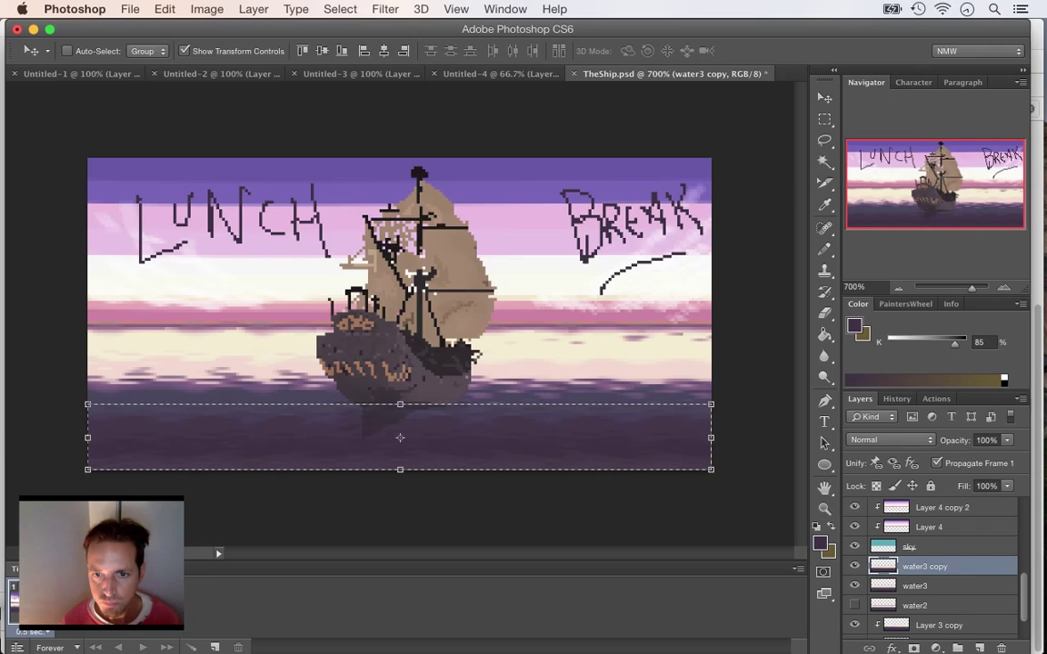
key("super+t")
right_click(709, 403)
left_click(755, 622)
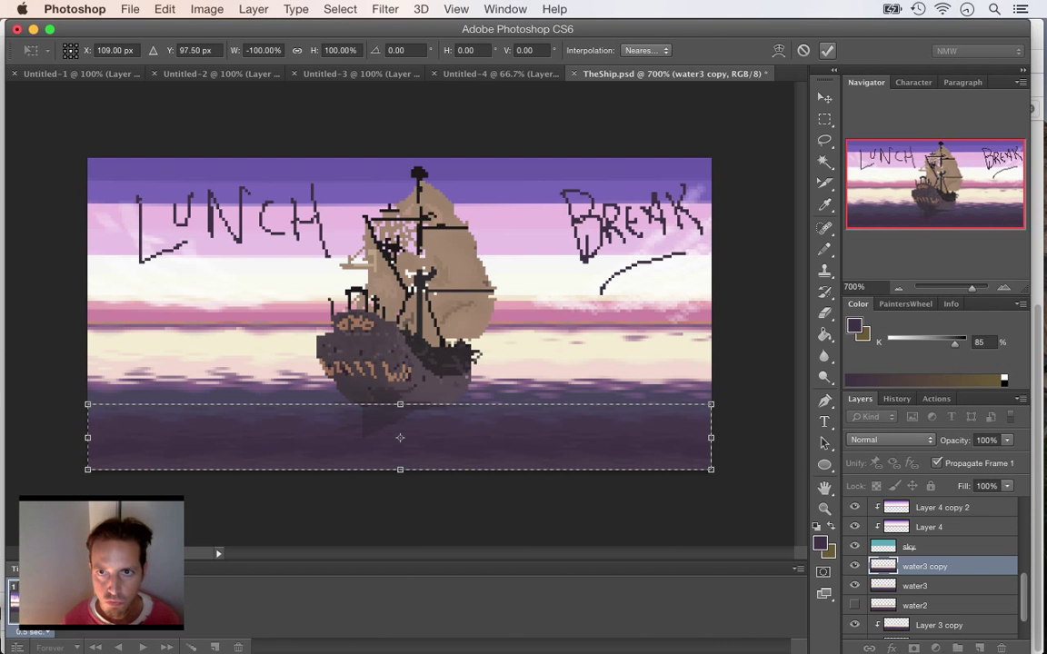
key("Return")
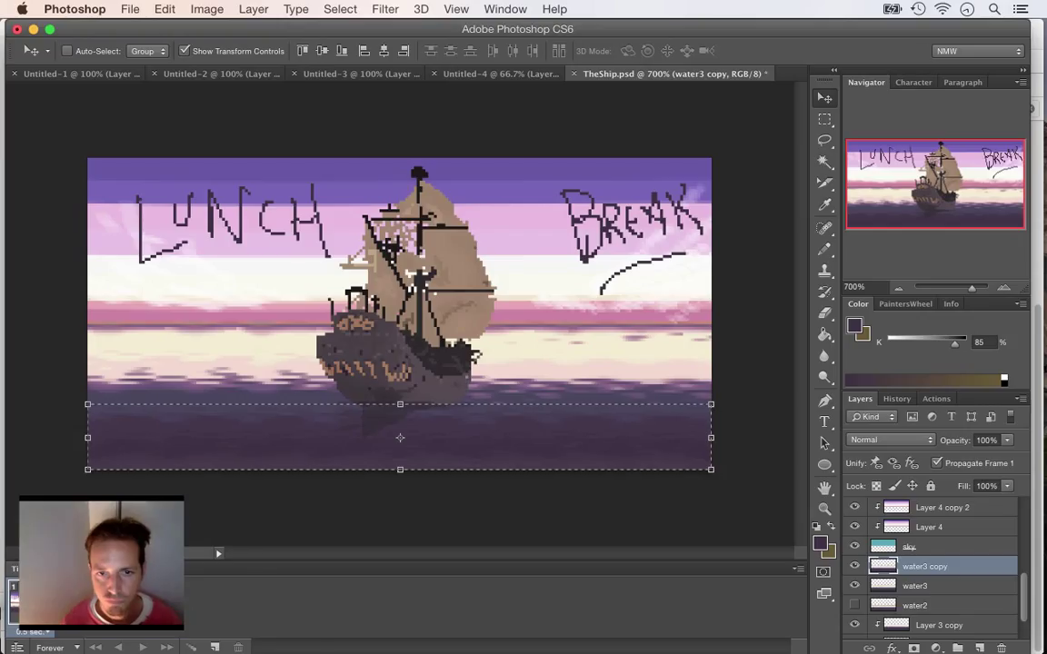
- Shift the selected water strip about 4 px to the right, deselect it, and compare water3 copy hidden and shown
left_click_drag(552, 435, 552, 435)
left_click_drag(550, 393, 565, 394)
key("m")
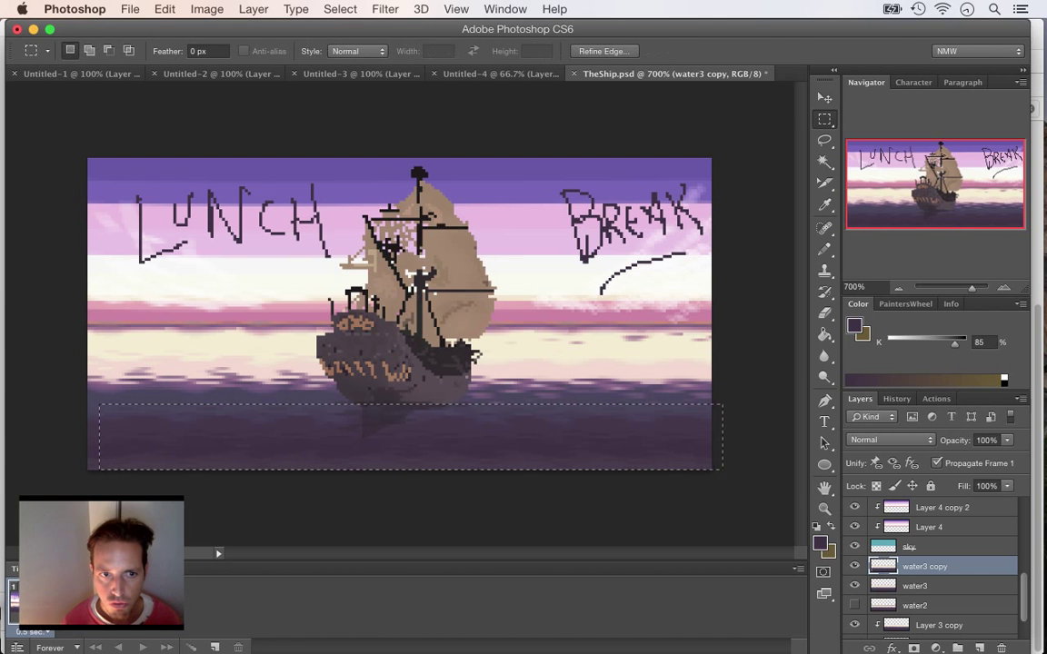
key("ctrl+d")
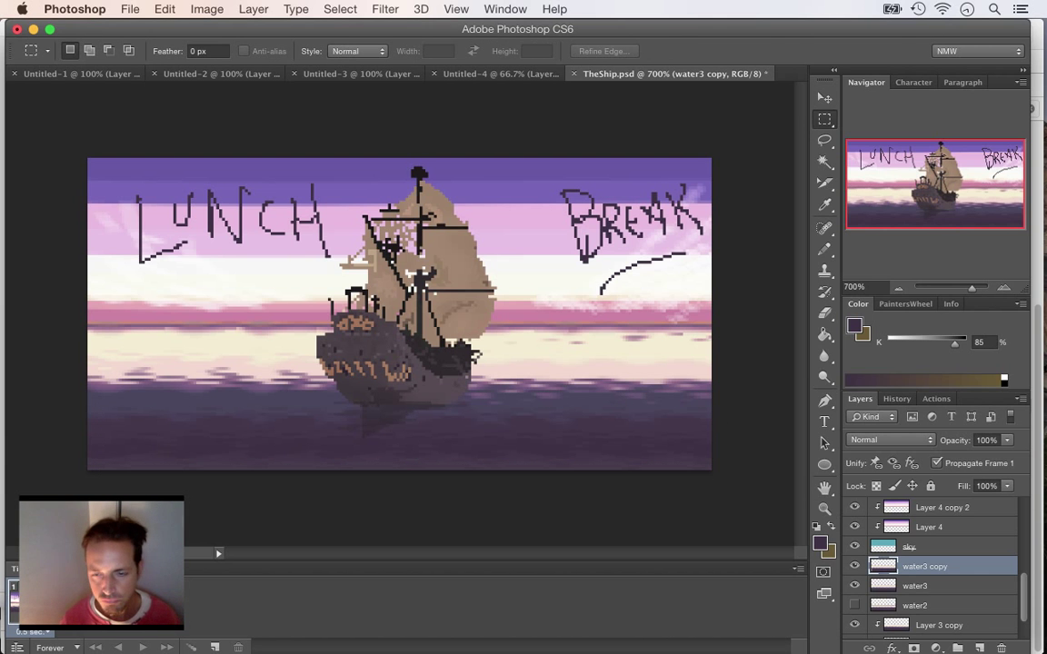
left_click(854, 566)
left_click(854, 566)
left_click(854, 566)
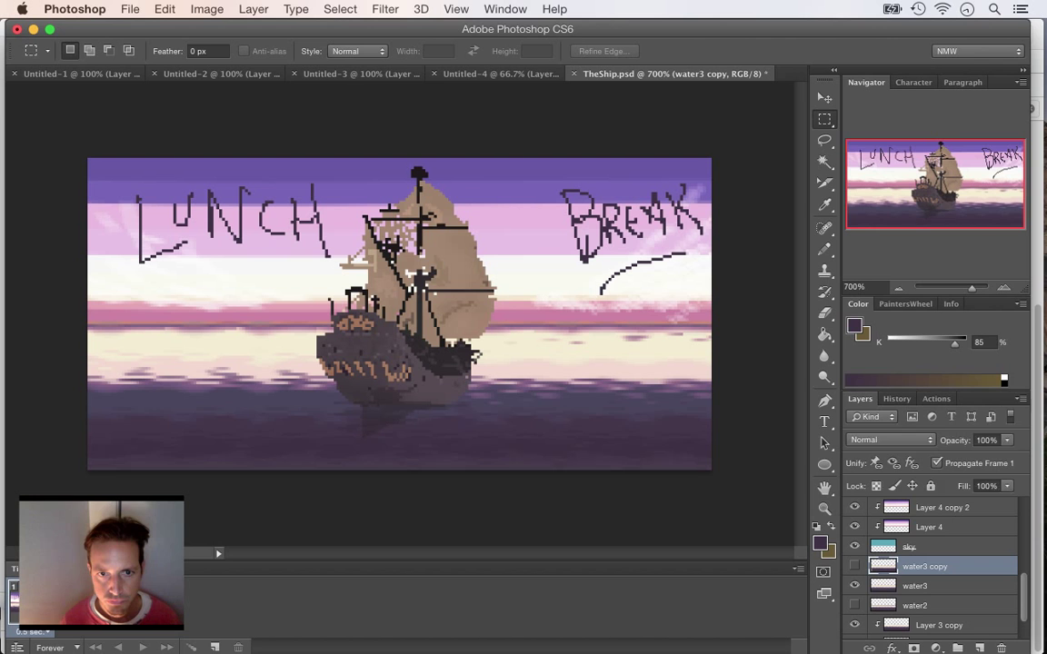
left_click(854, 566)
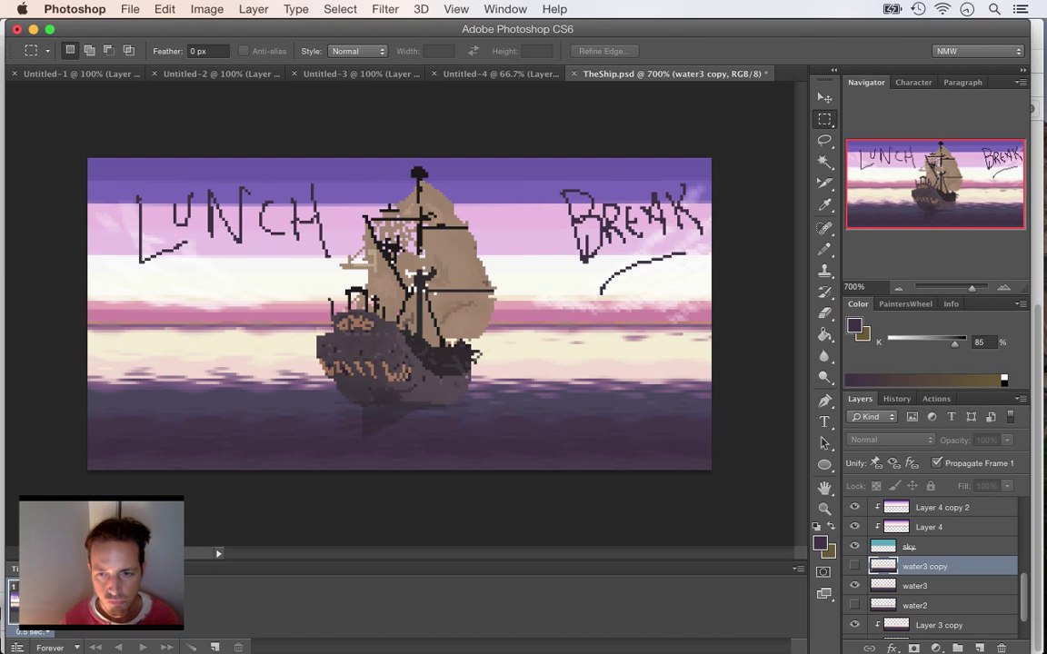
key("space")
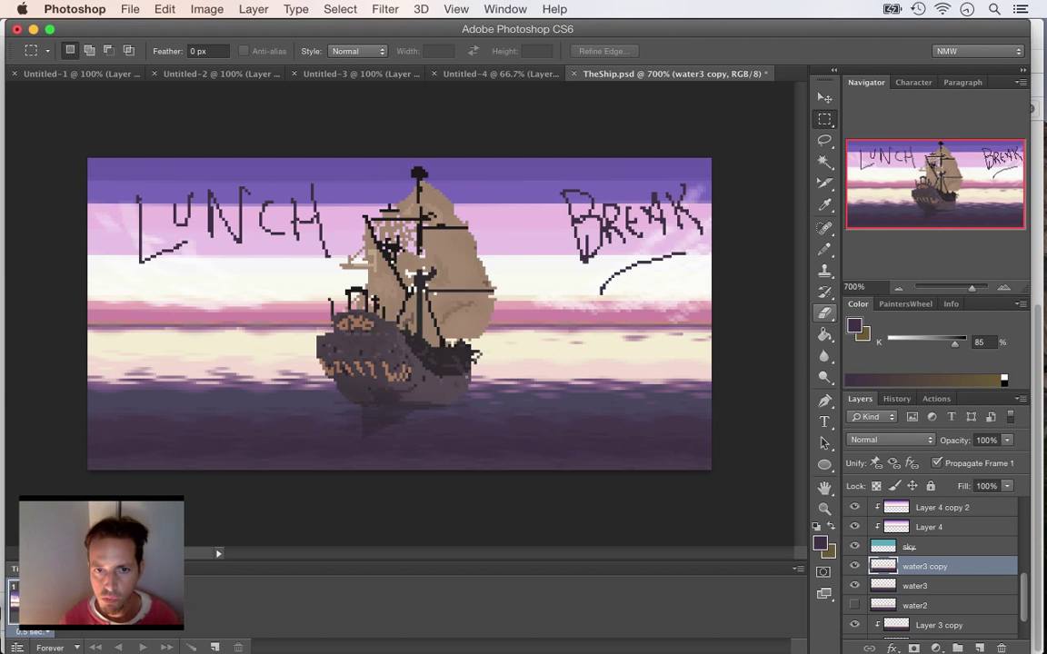
- Undo the last shift of the water strip, and move the strip 1 px to the right instead
key("alt+super+z")
key("alt+super+z")
key("alt+super+z")
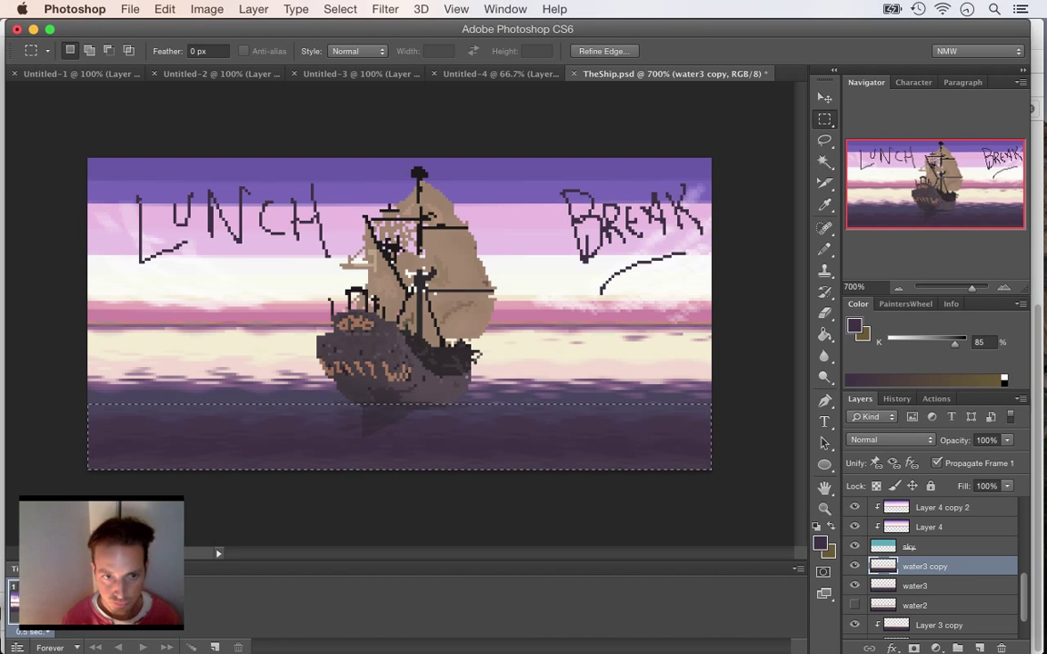
key("super+Right")
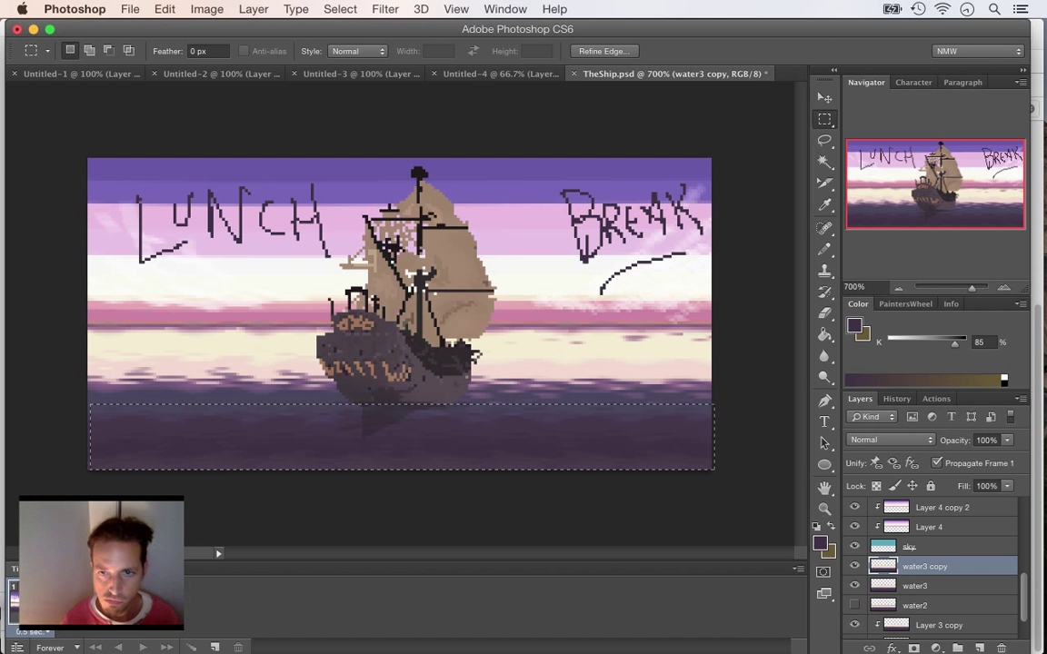
key("super+d")
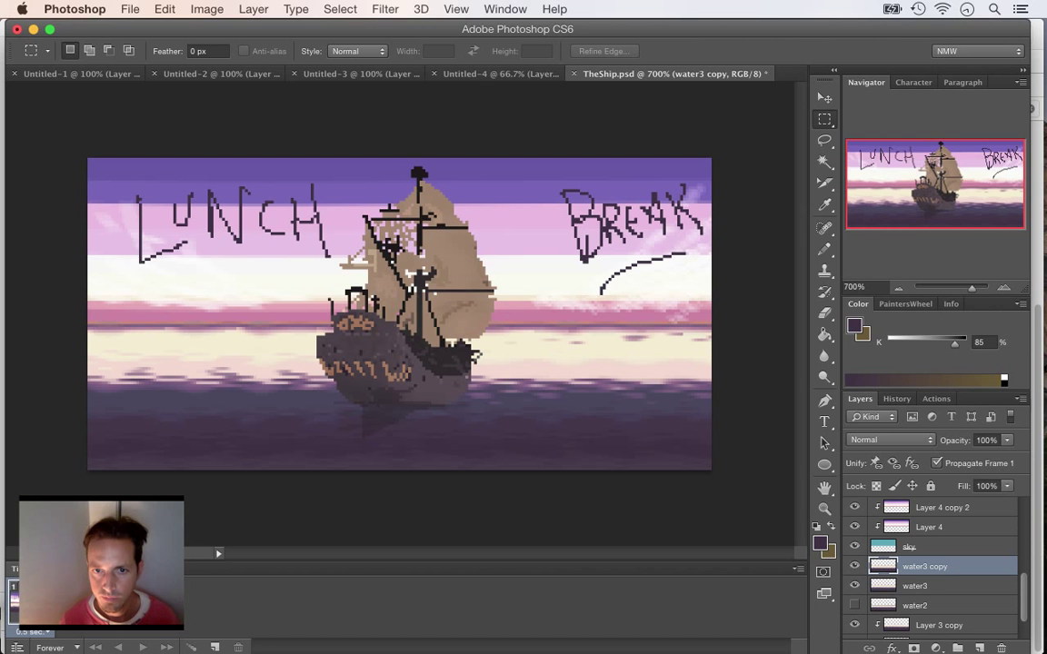
- Shift a slightly shorter strip of the lower water on water3 copy 1 px to the right, and compare the layer hidden and shown
left_click(936, 586)
left_click(936, 566)
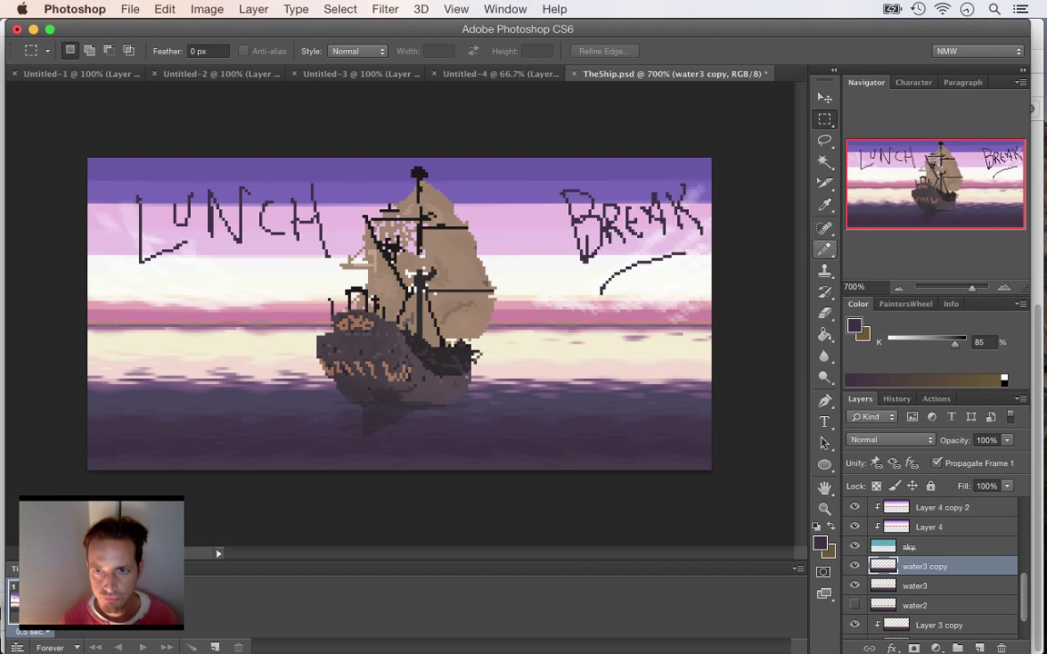
left_click_drag(84, 477, 782, 410)
key("v")
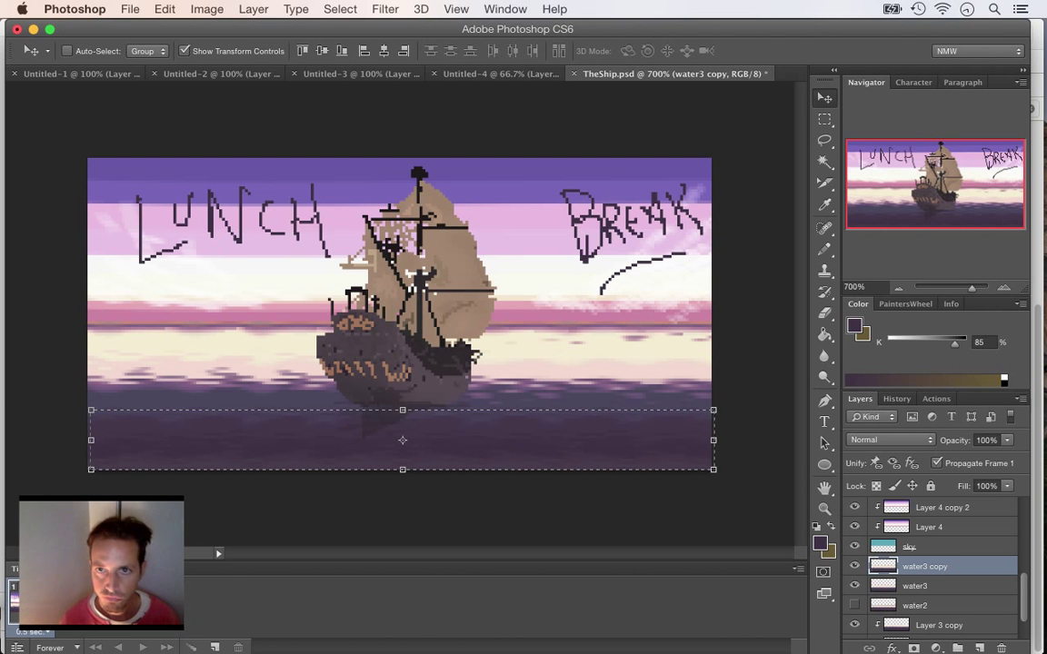
key("m")
key("super+d")
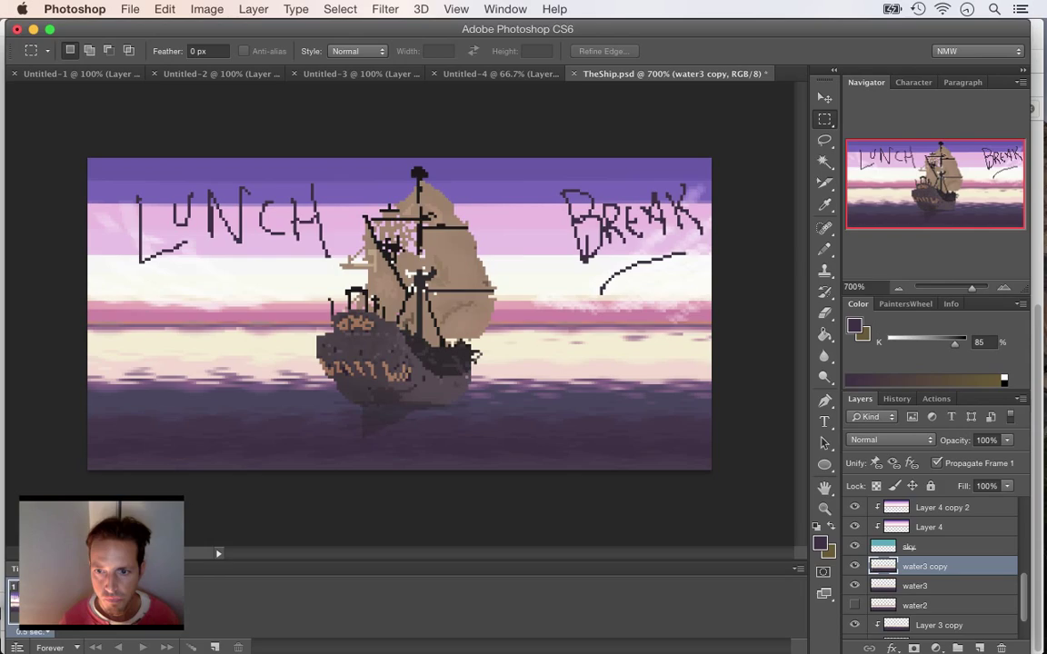
left_click(854, 566)
left_click(855, 566)
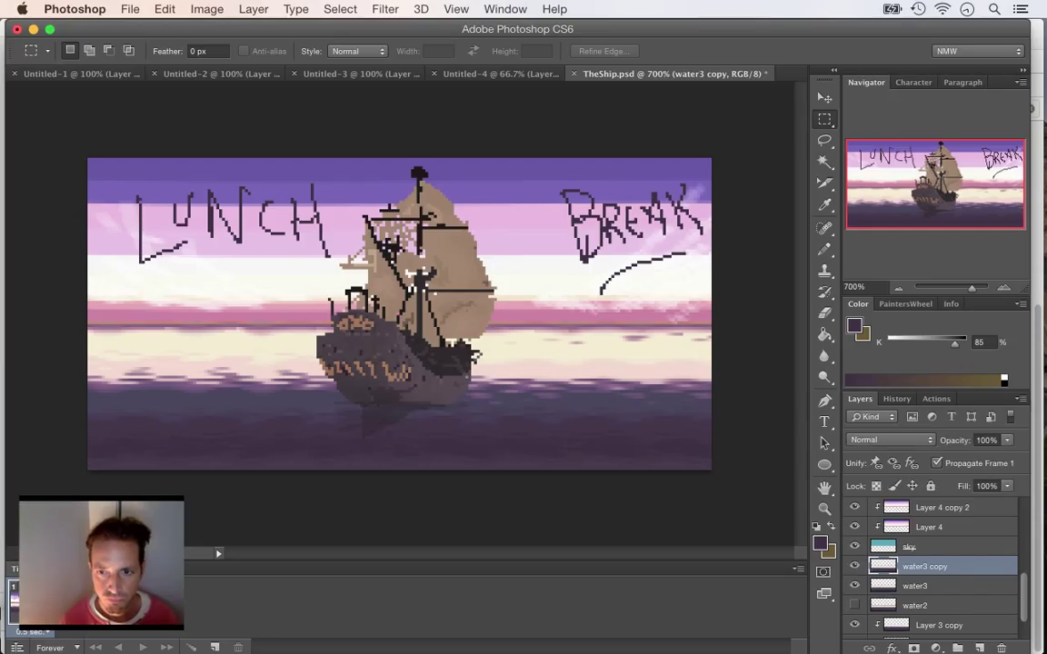
left_click(854, 566)
left_click(854, 566)
left_click(854, 566)
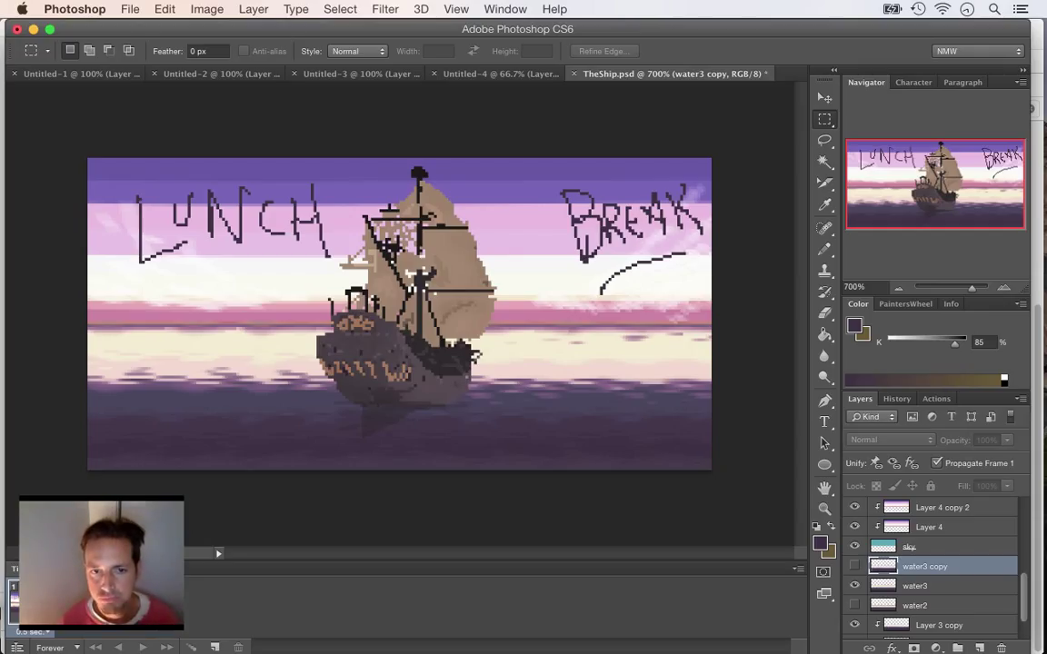
- Undo the last 1 px shift, and move the selected lower water strip about 3 px to the right
key("alt+super+z")
key("alt+super+z")
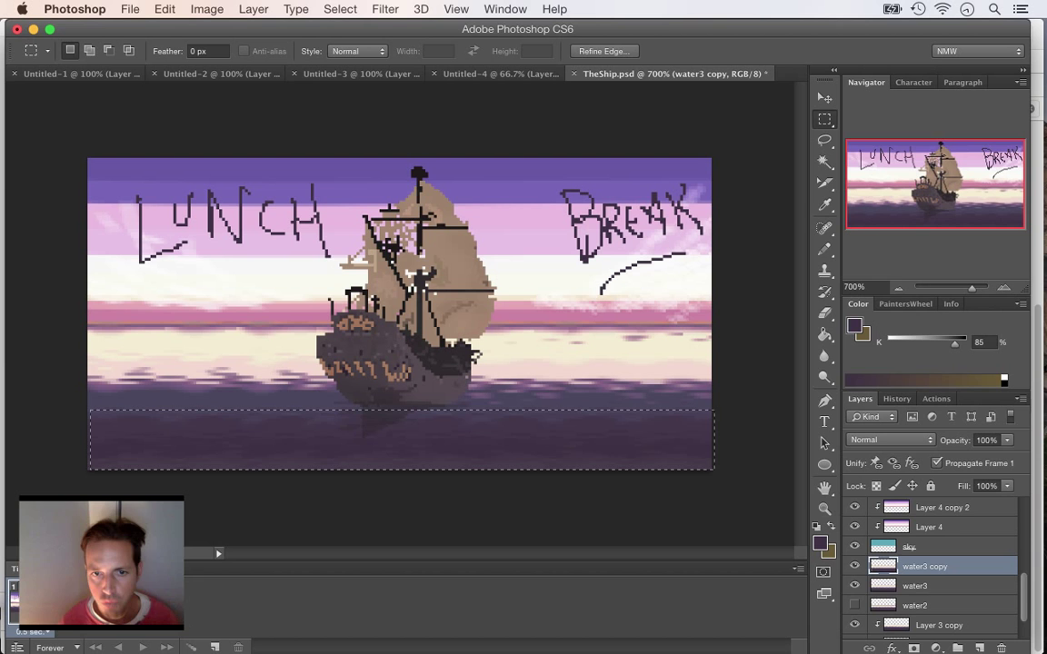
key("alt+super+z")
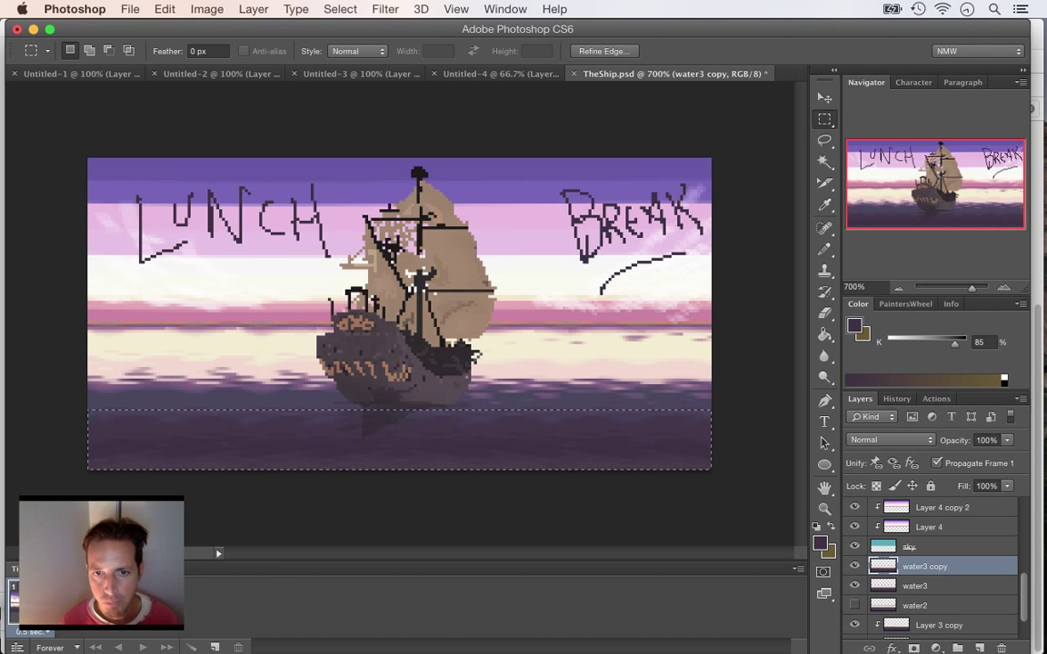
key("v")
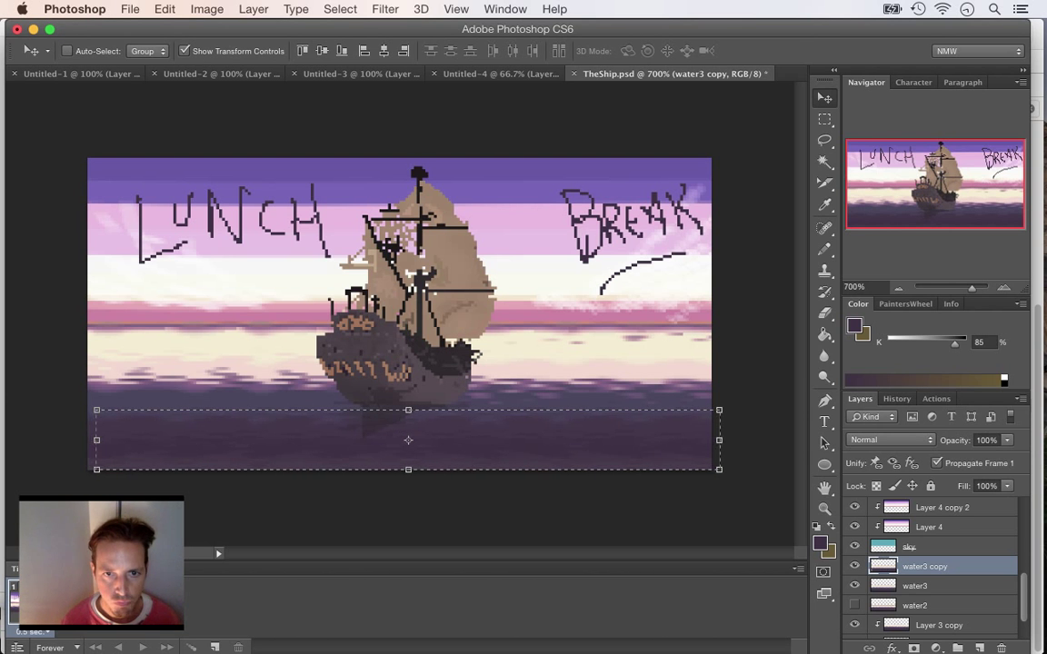
key("m")
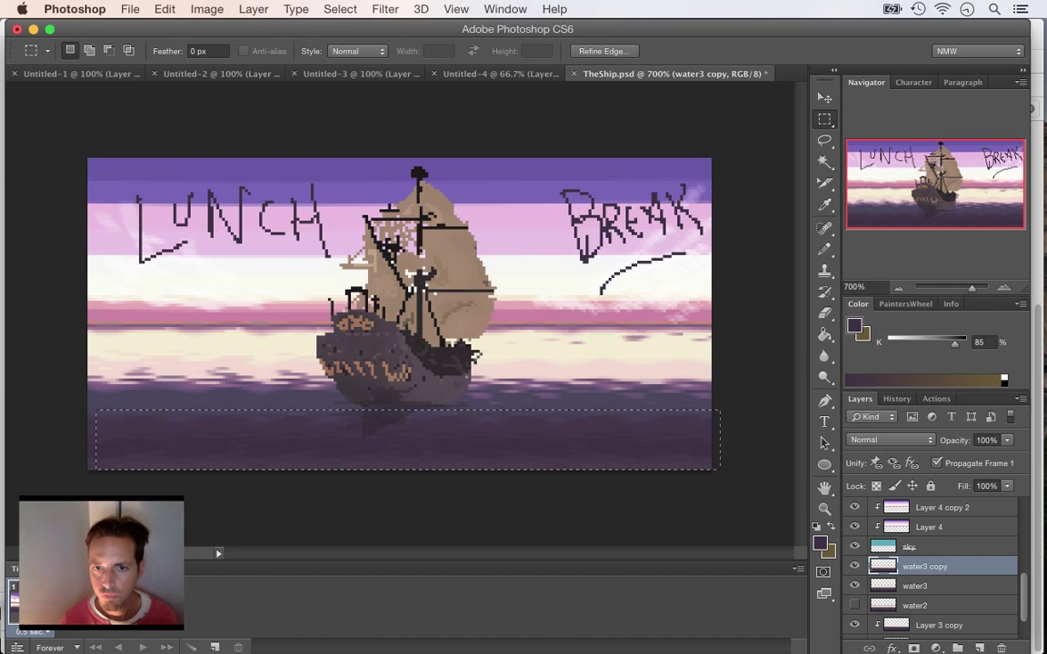
- Deselect the shifted lower water strip and compare water3 copy hidden and shown
key("super+d")
left_click(854, 566)
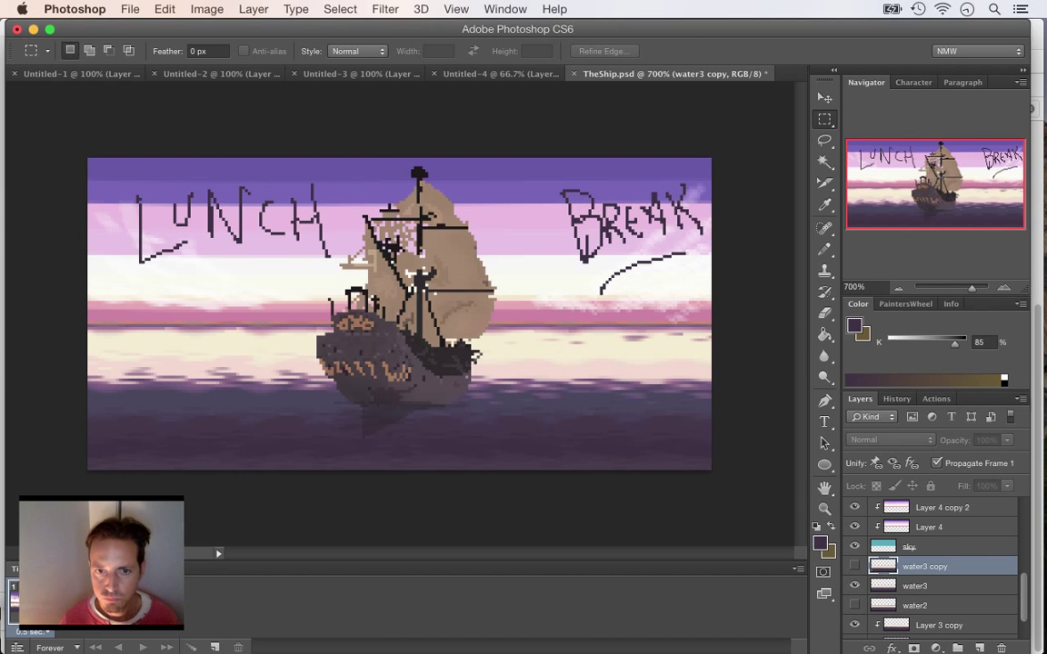
left_click(854, 566)
left_click(854, 566)
left_click(854, 566)
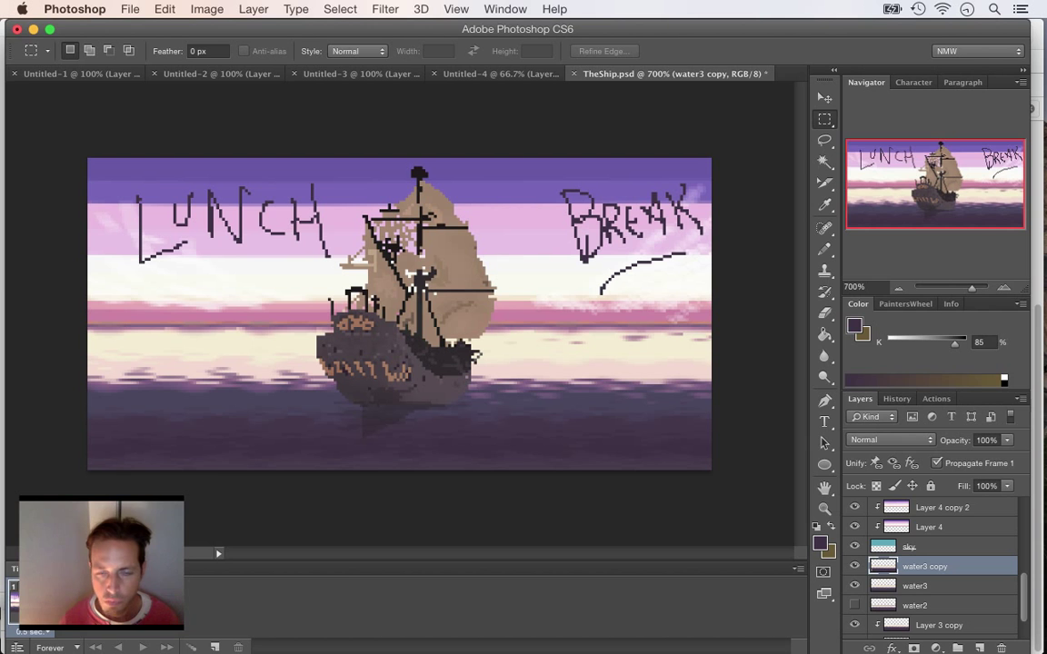
- Undo the last shift of the lower water strip, move it about 2 px to the right instead, and deselect it
key("super+z")
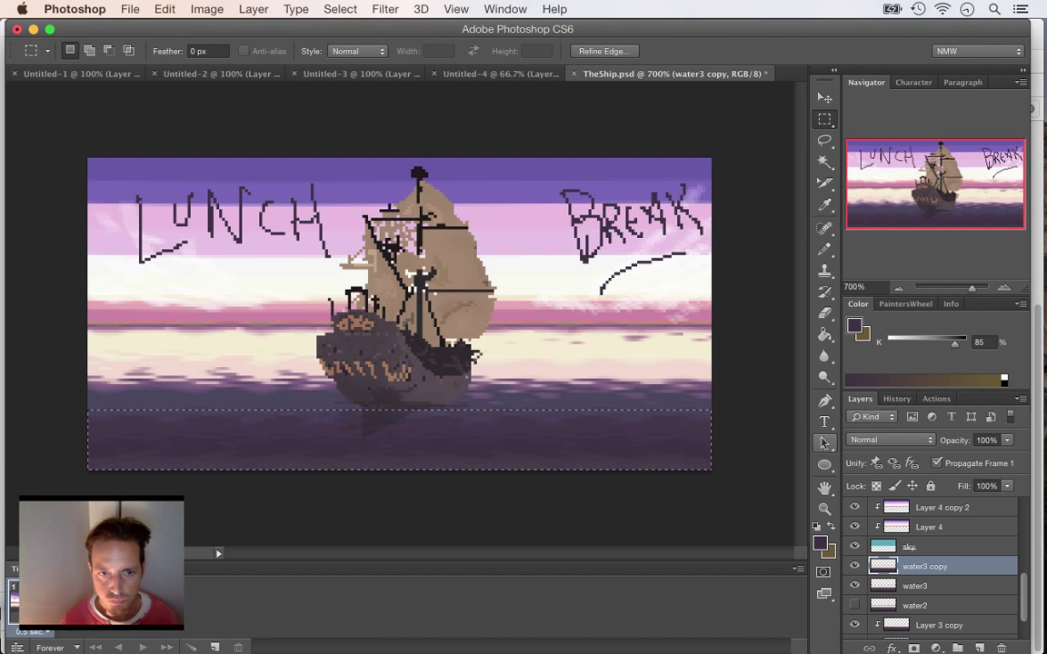
key("v")
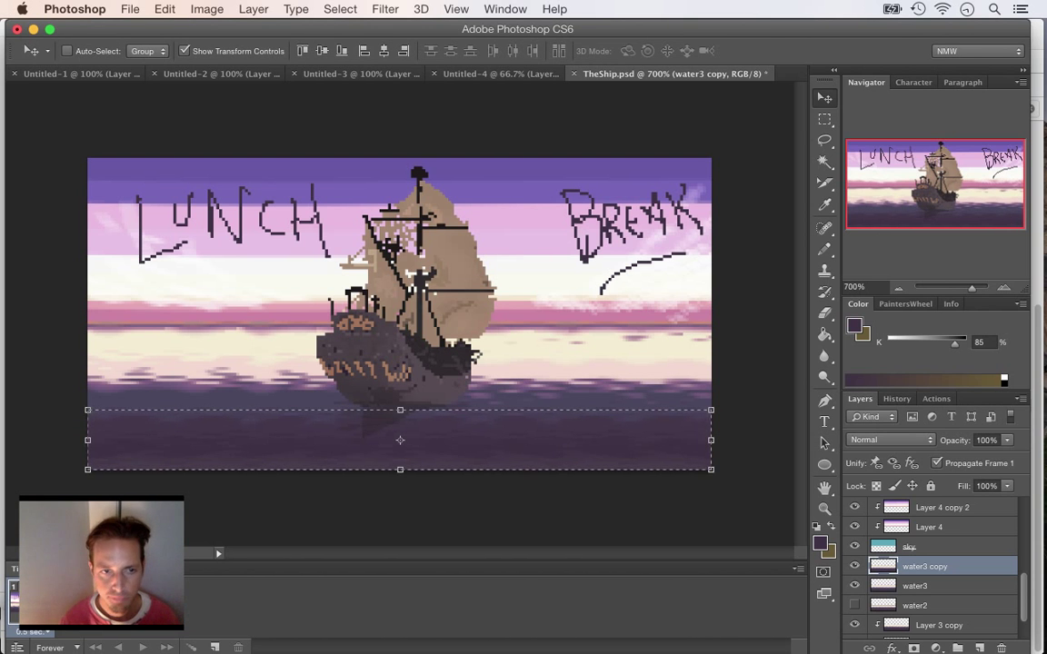
key("Right")
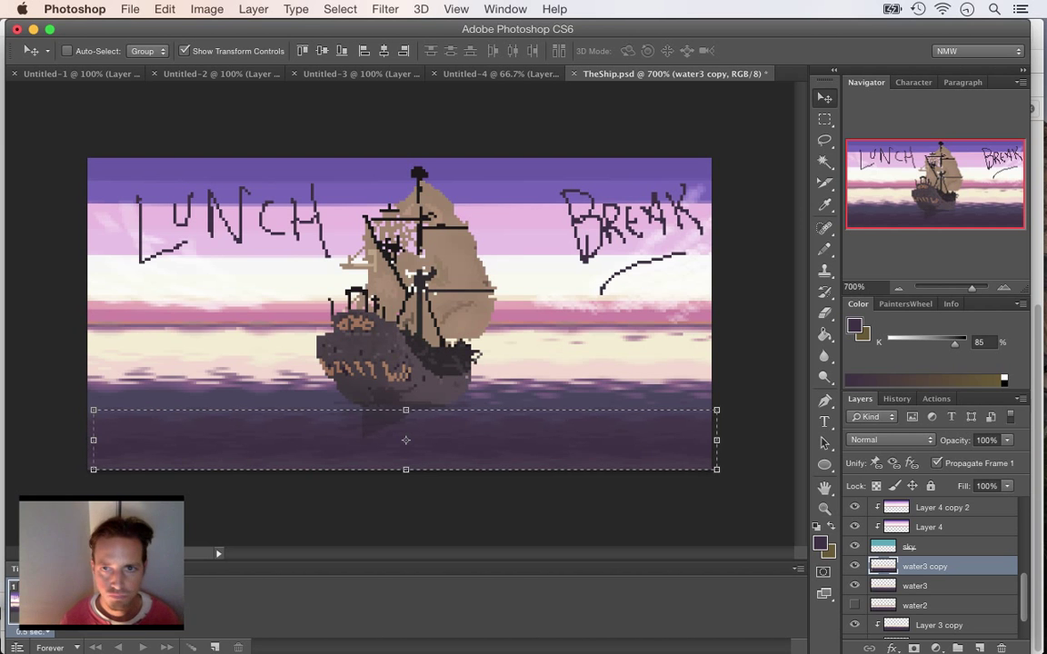
key("m")
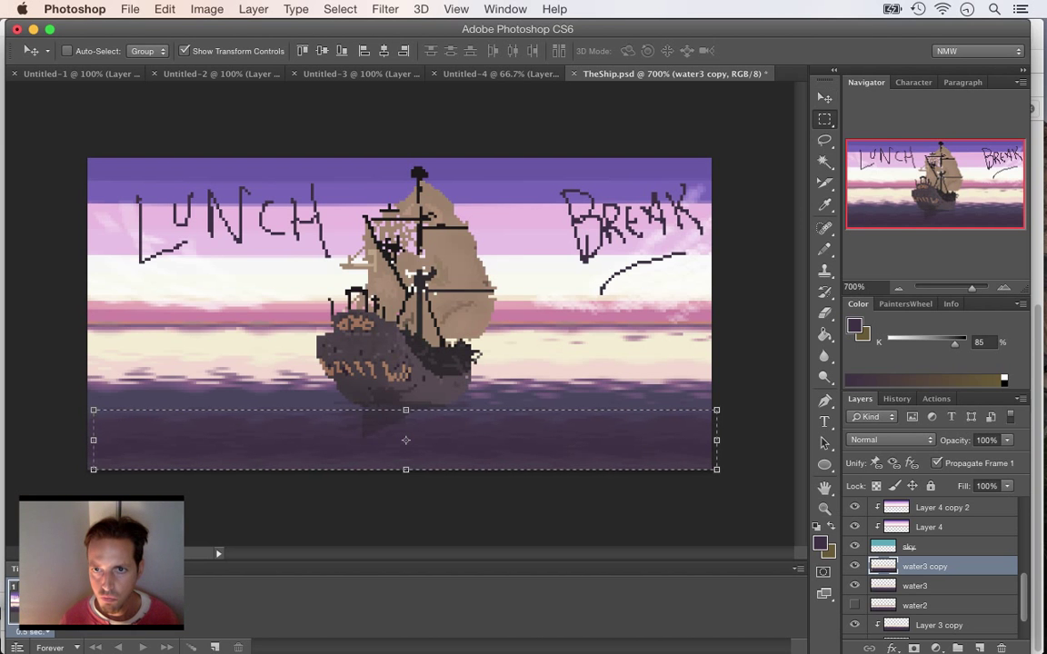
key("super+d")
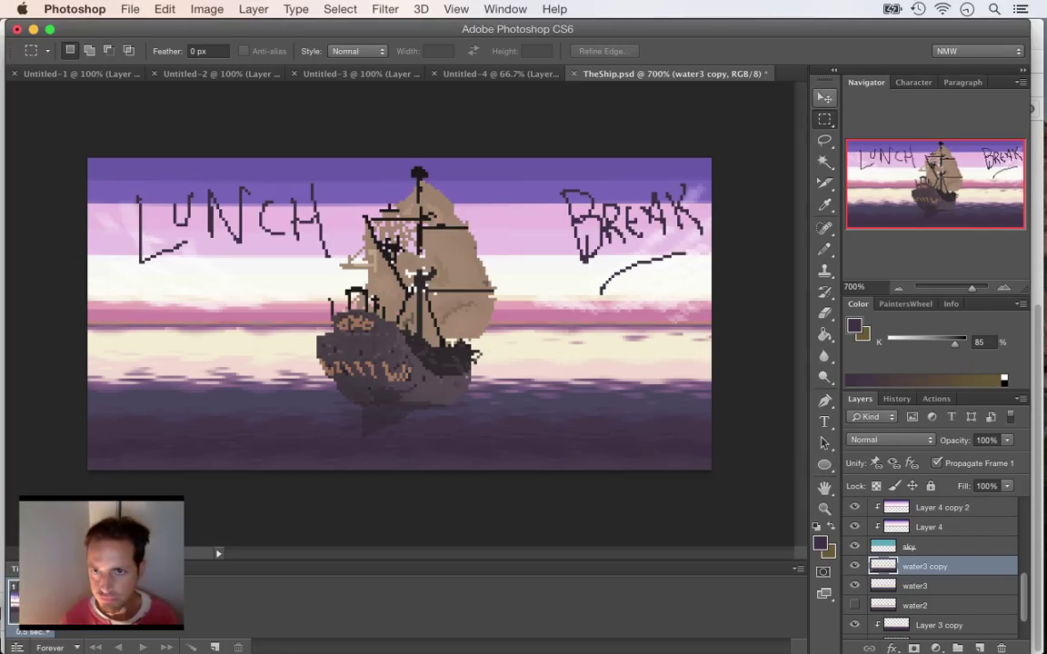
key("v")
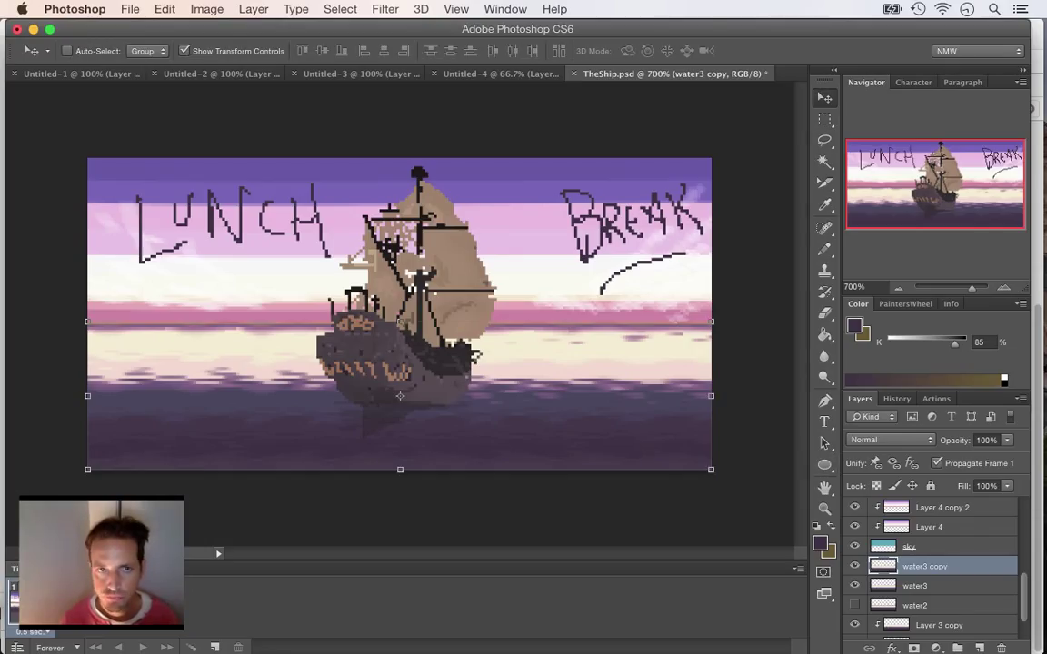
key("m")
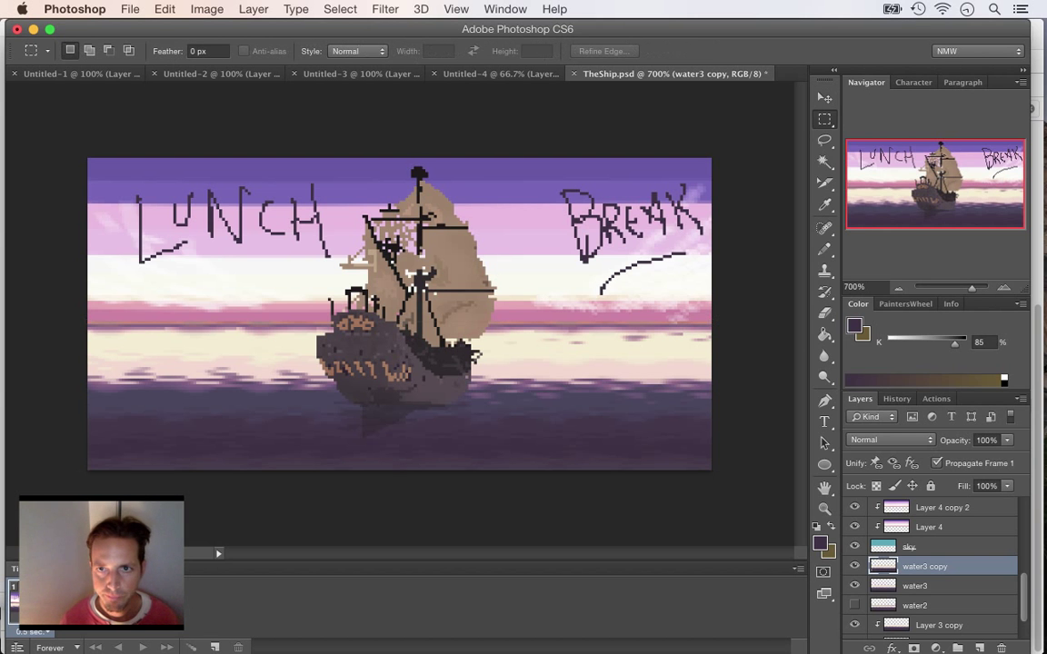
- Select the lower water strip on water3 copy and apply a Wave distortion with wavelength 1 to 2, maximum amplitude 14 and vertical scale 16%
left_click_drag(80, 473, 748, 409)
left_click(385, 9)
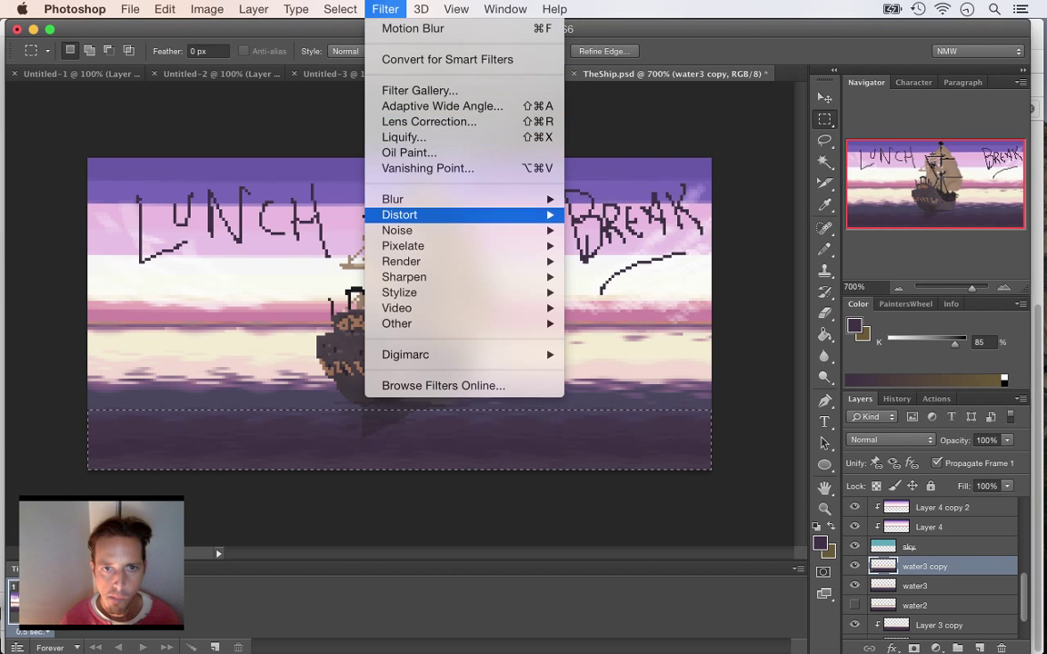
mouse_move(400, 214)
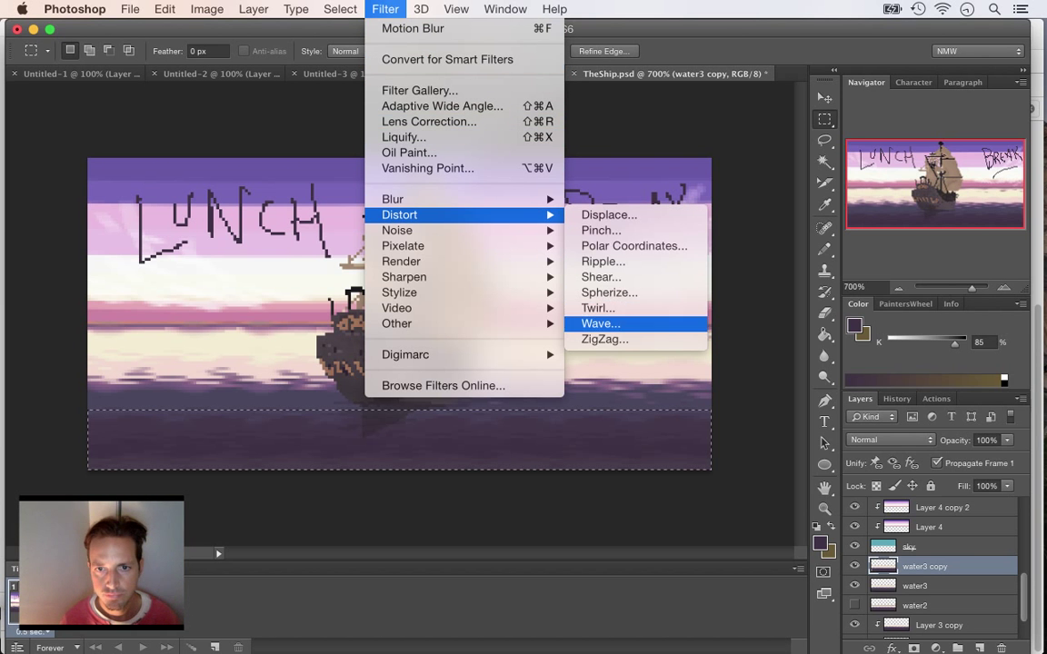
left_click(600, 324)
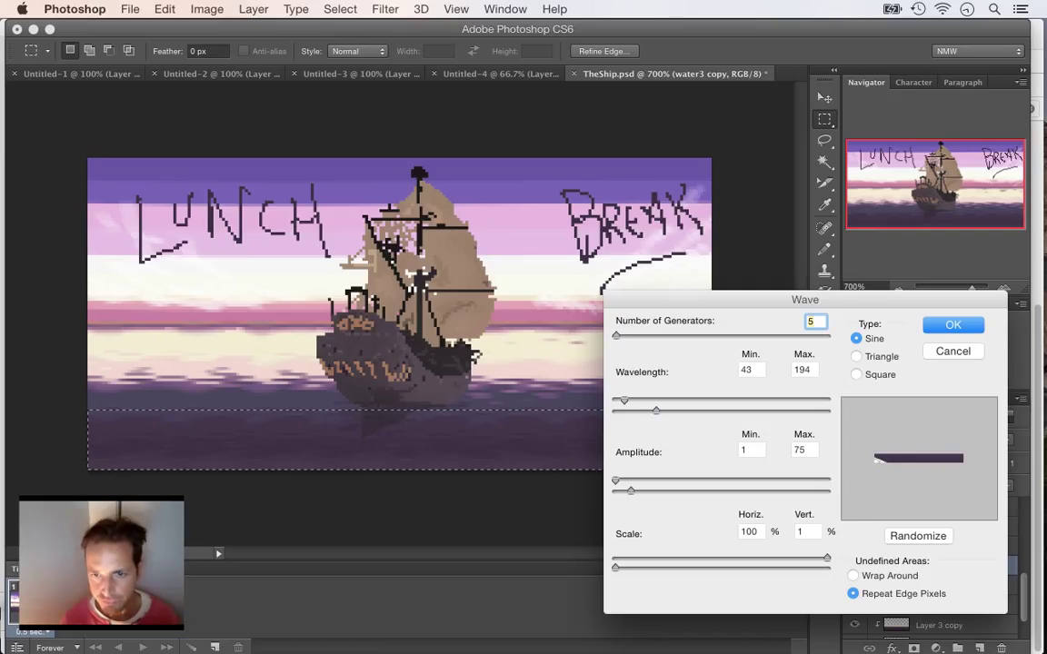
left_click_drag(656, 412, 616, 412)
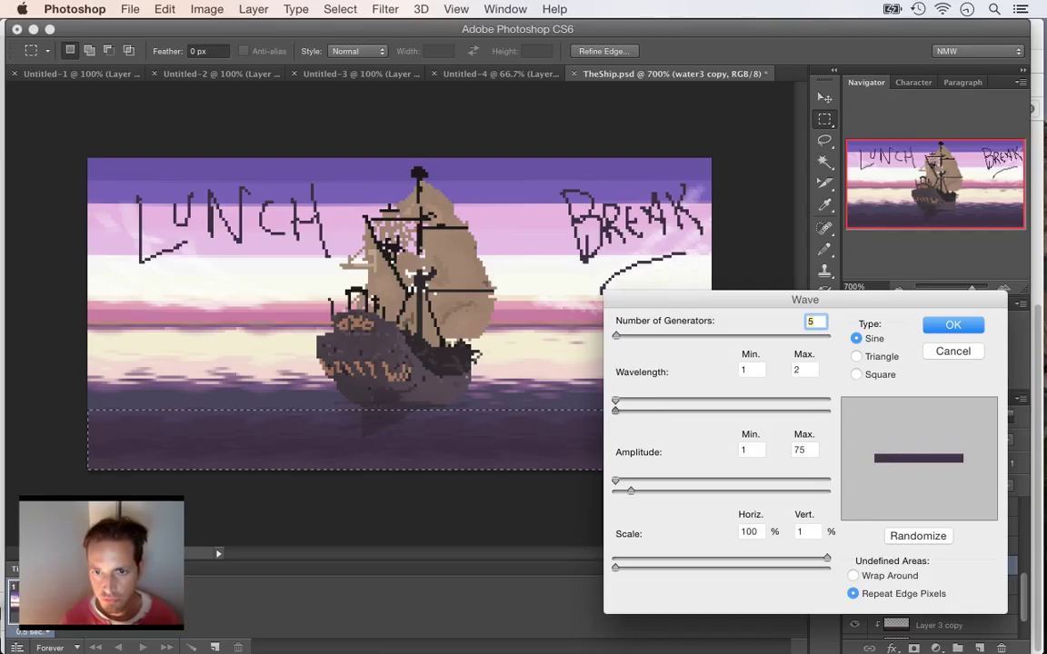
left_click_drag(631, 491, 615, 492)
left_click_drag(615, 567, 647, 567)
left_click_drag(615, 491, 617, 491)
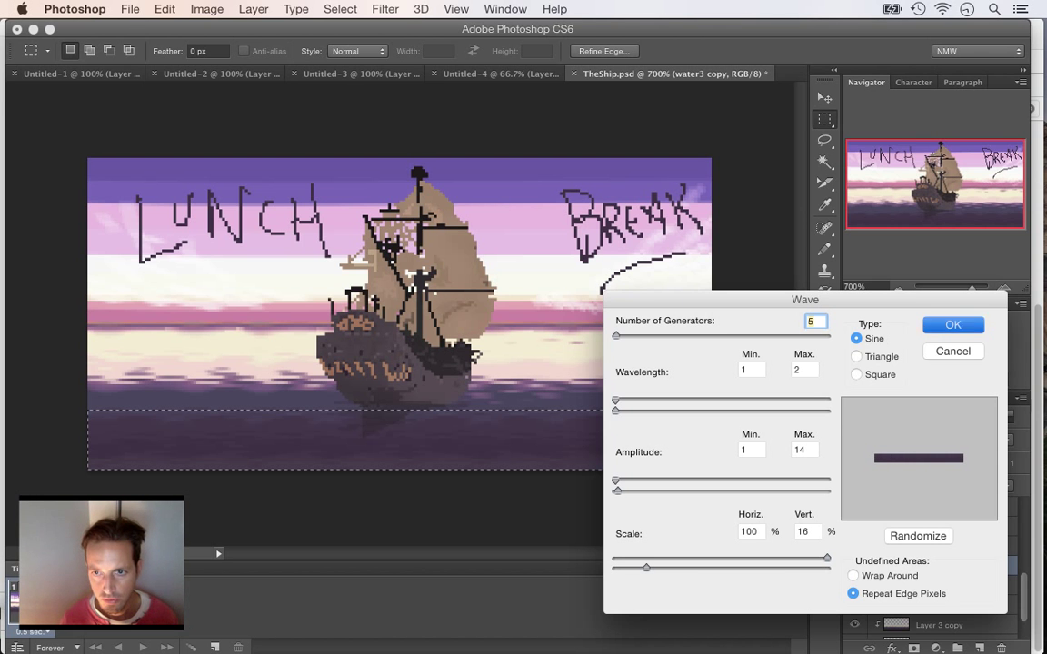
key("Return")
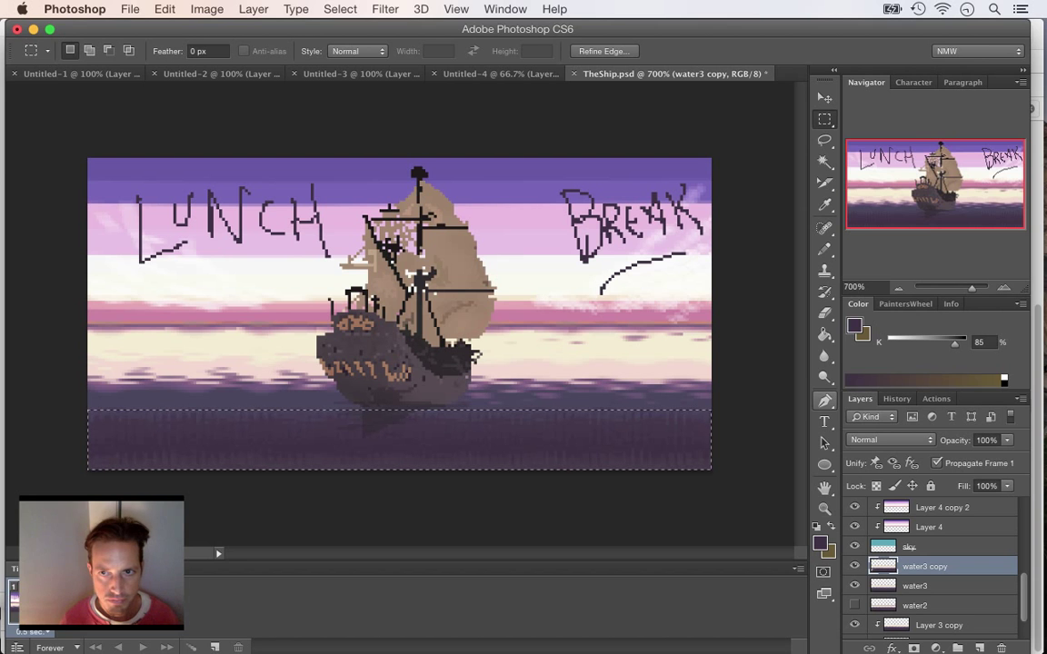
- Deselect the distorted strip and compare water3 copy hidden and shown
key("ctrl+d")
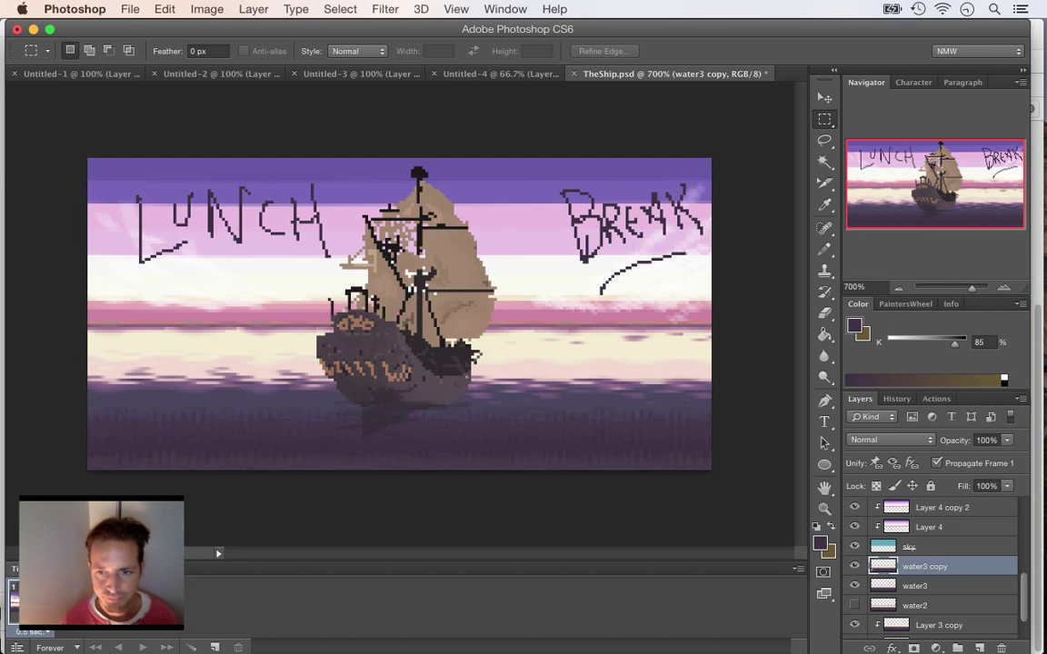
left_click(854, 566)
left_click(854, 566)
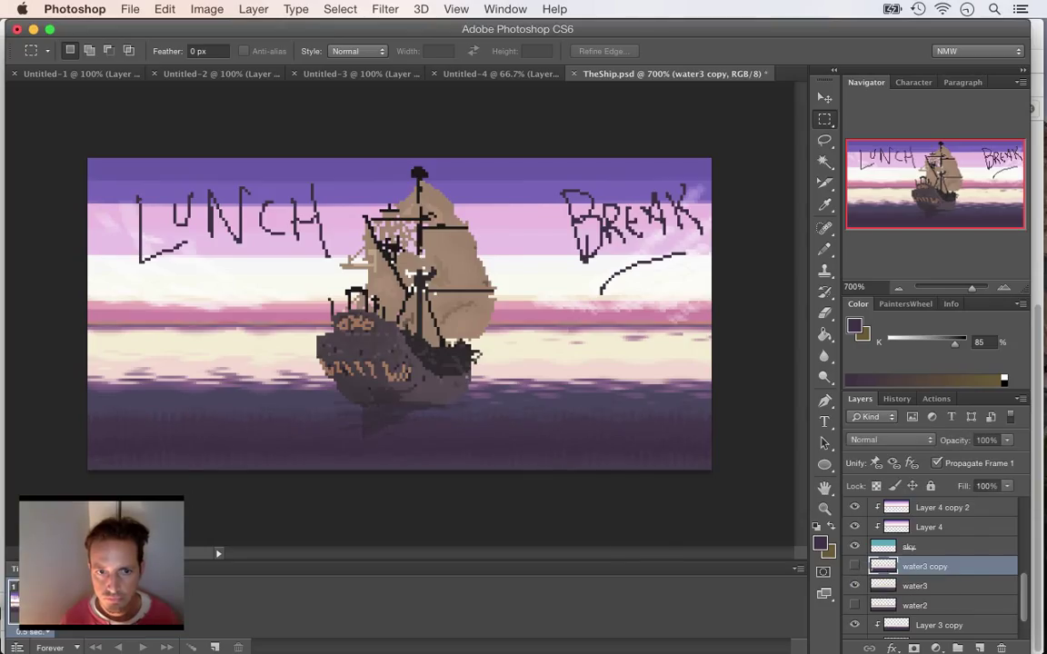
left_click(854, 566)
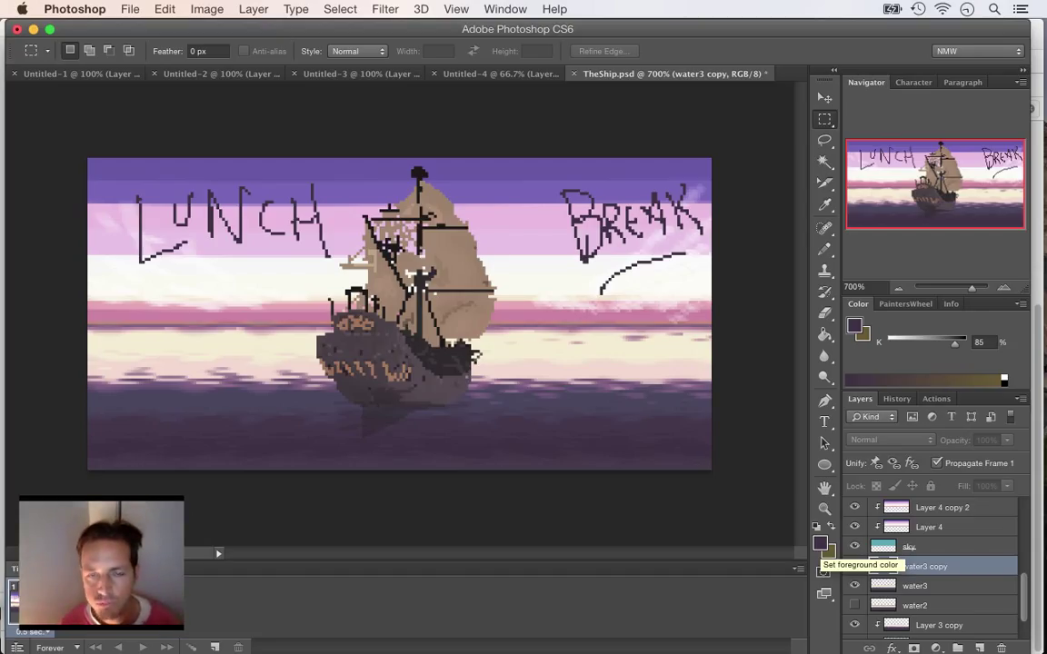
left_click(854, 566)
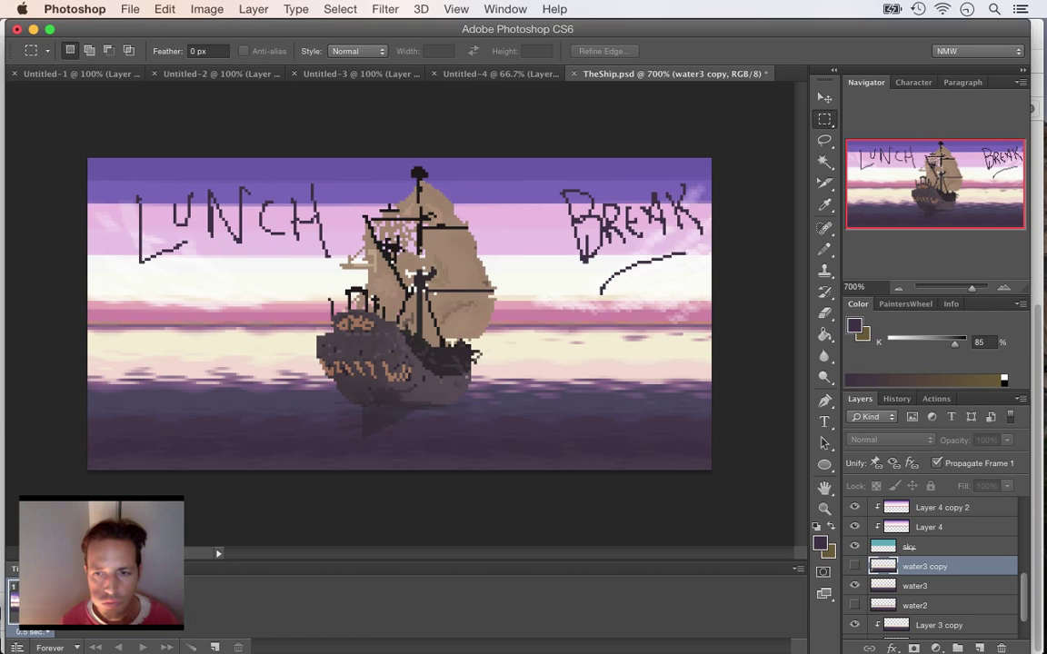
- Undo the Wave distortion on water3 copy, keeping the lower water strip selected
key("super+alt+z")
key("super+alt+z")
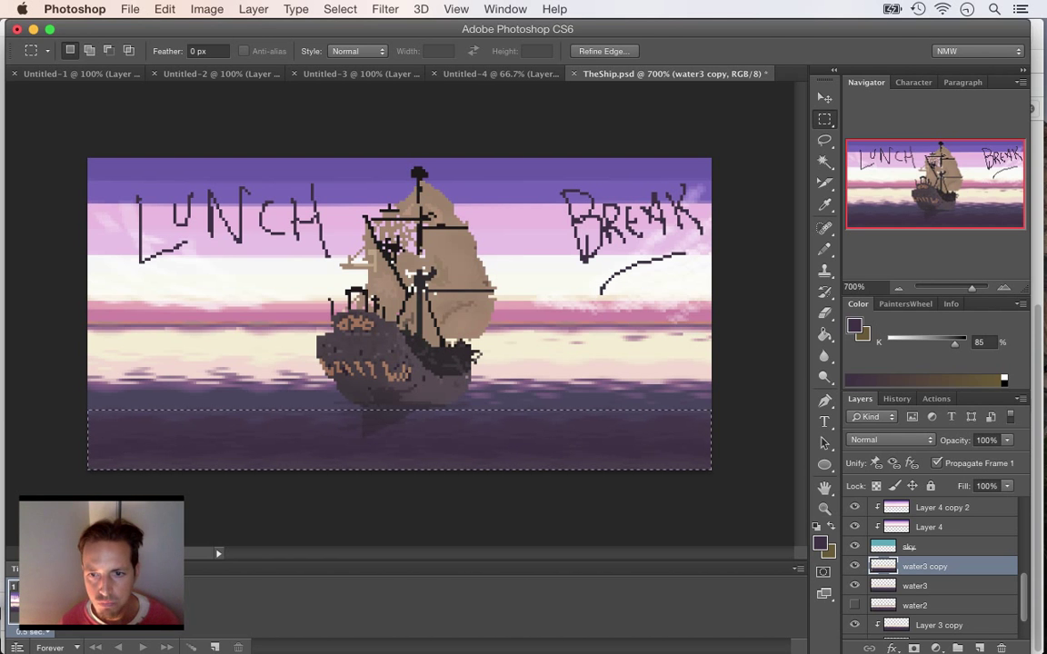
key("super+alt+z")
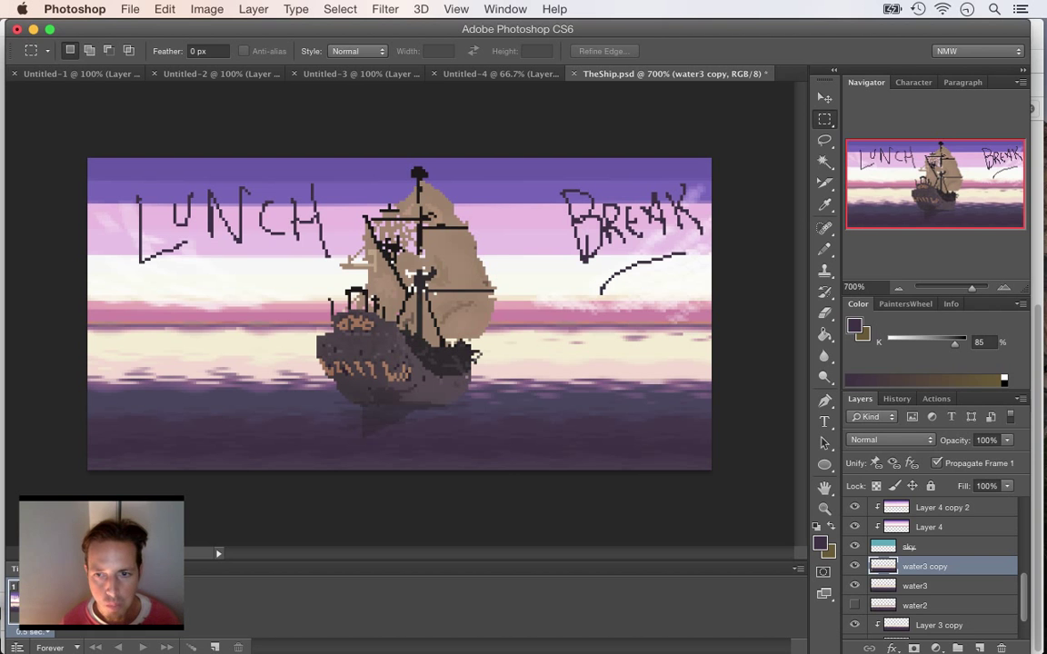
key("ctrl+z")
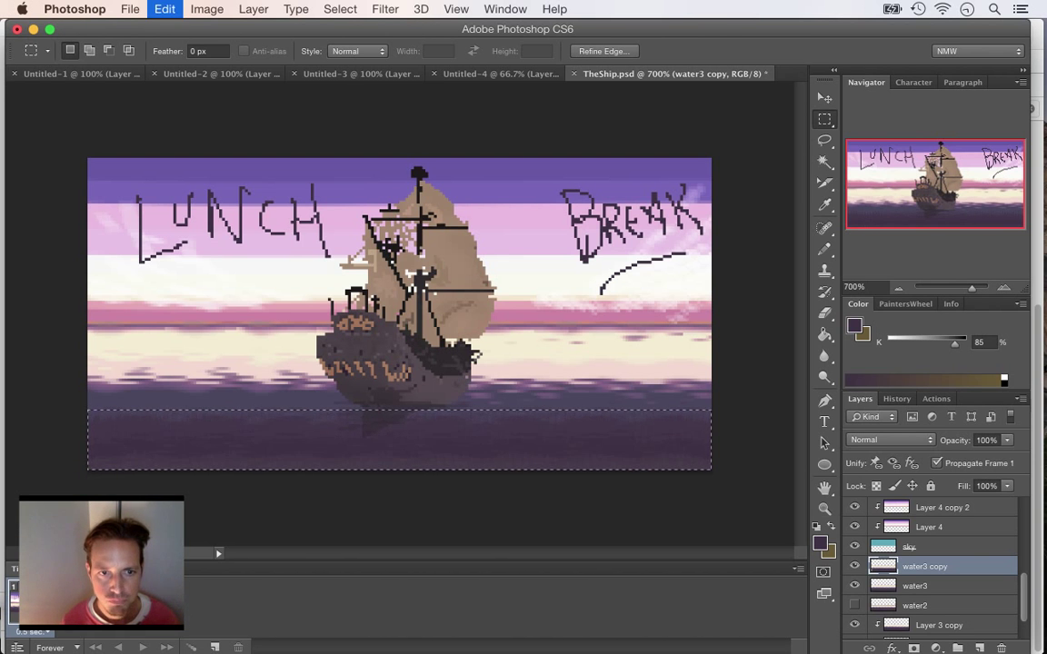
- Try the Wave distortion on the selected water strip with a maximum amplitude of 2, and undo it
left_click(385, 9)
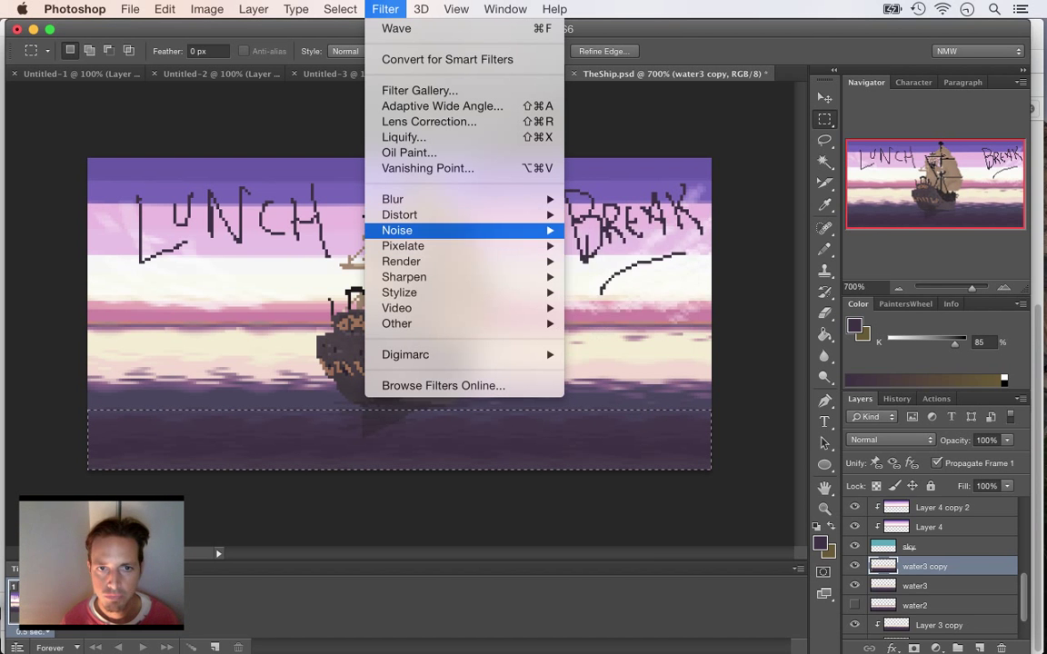
mouse_move(400, 215)
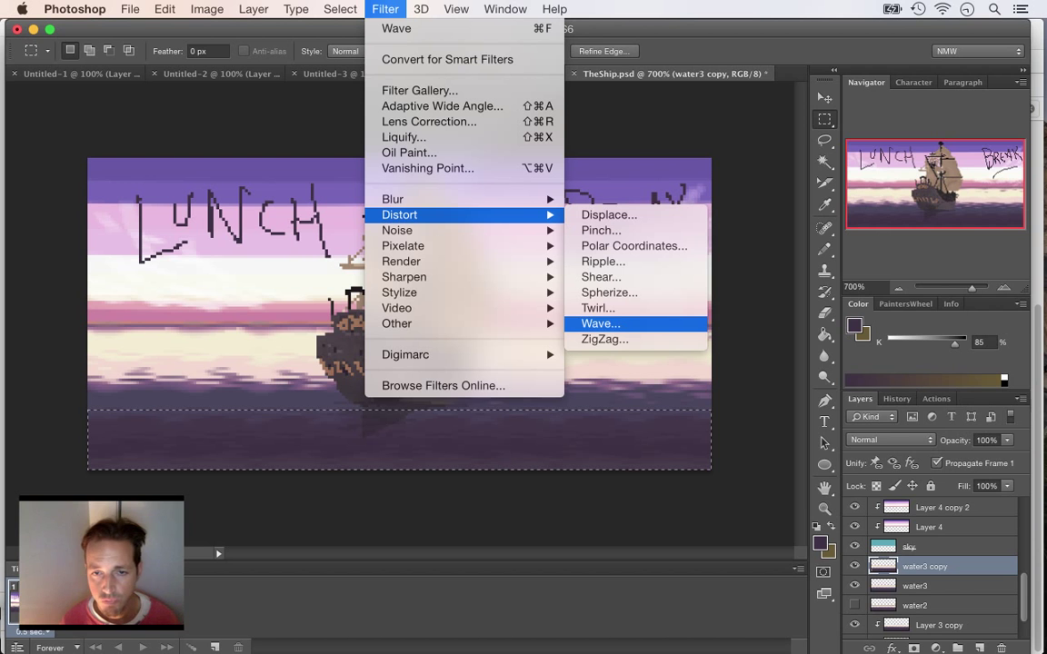
left_click(600, 323)
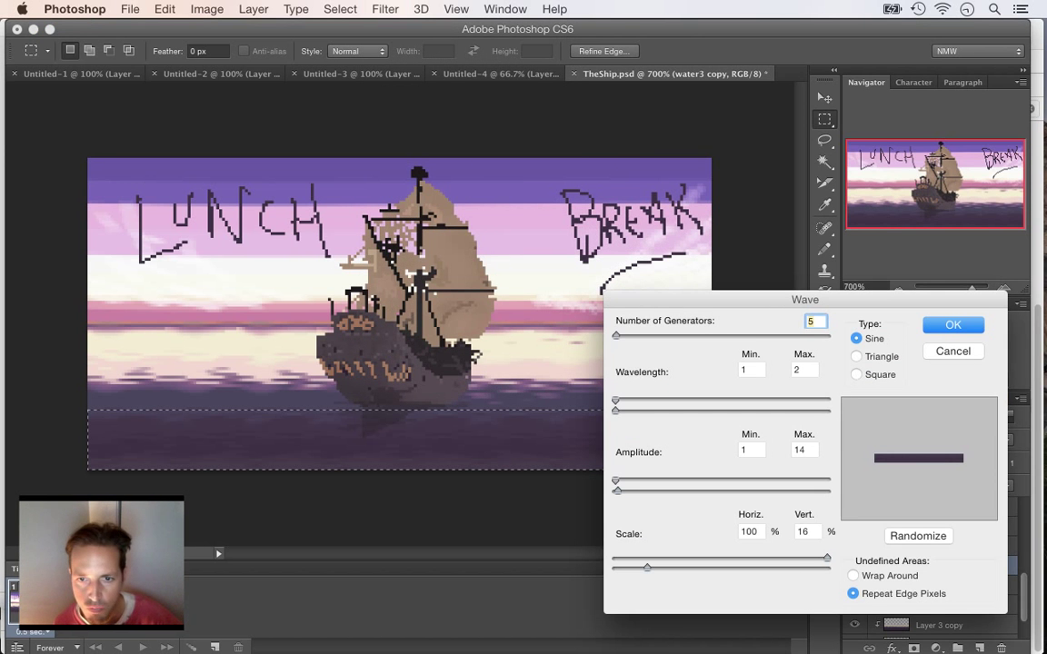
double_click(803, 450)
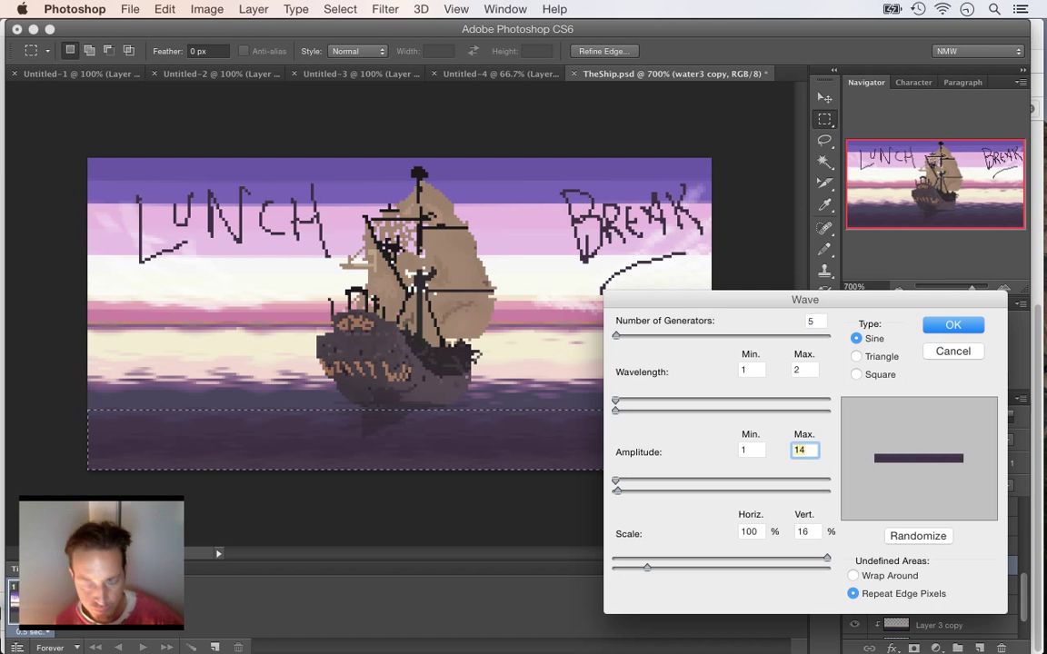
type("2")
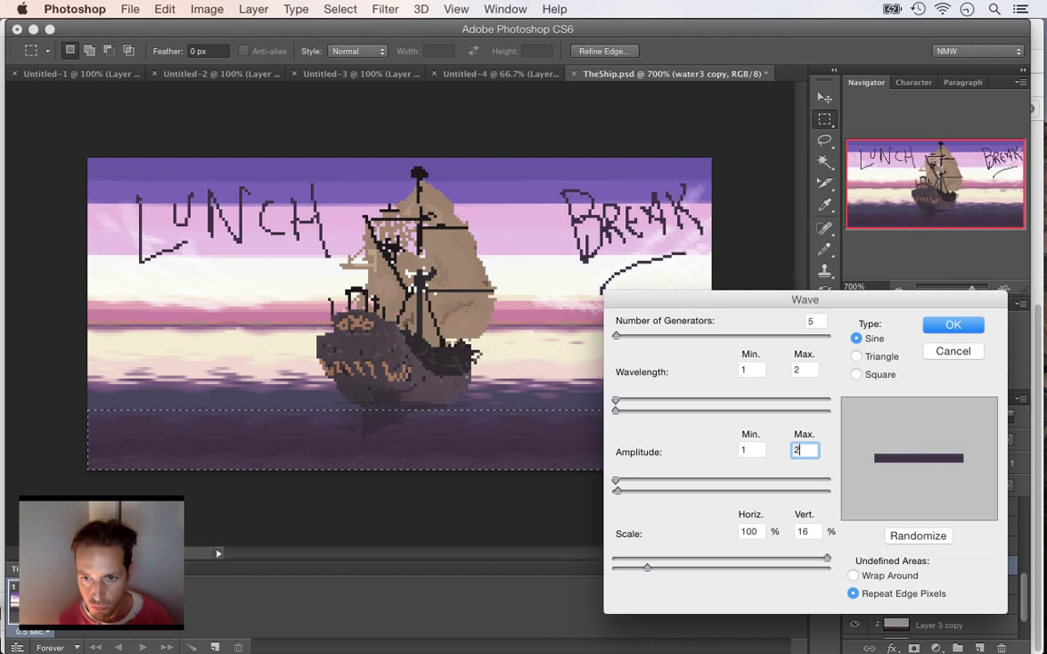
key("Return")
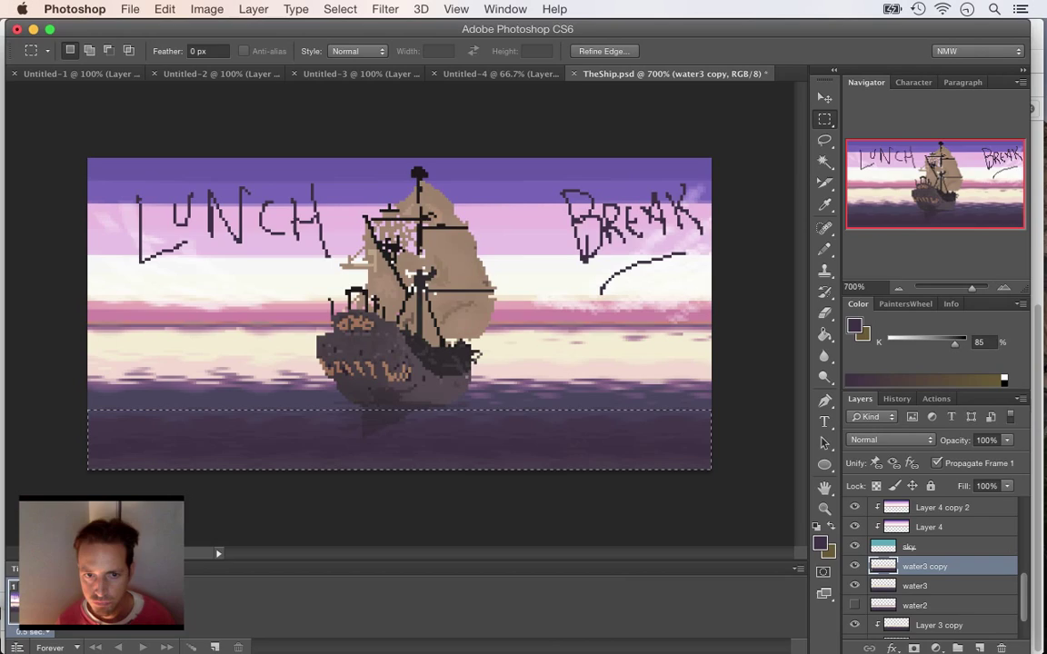
key("super+z")
key("super+z")
key("super+z")
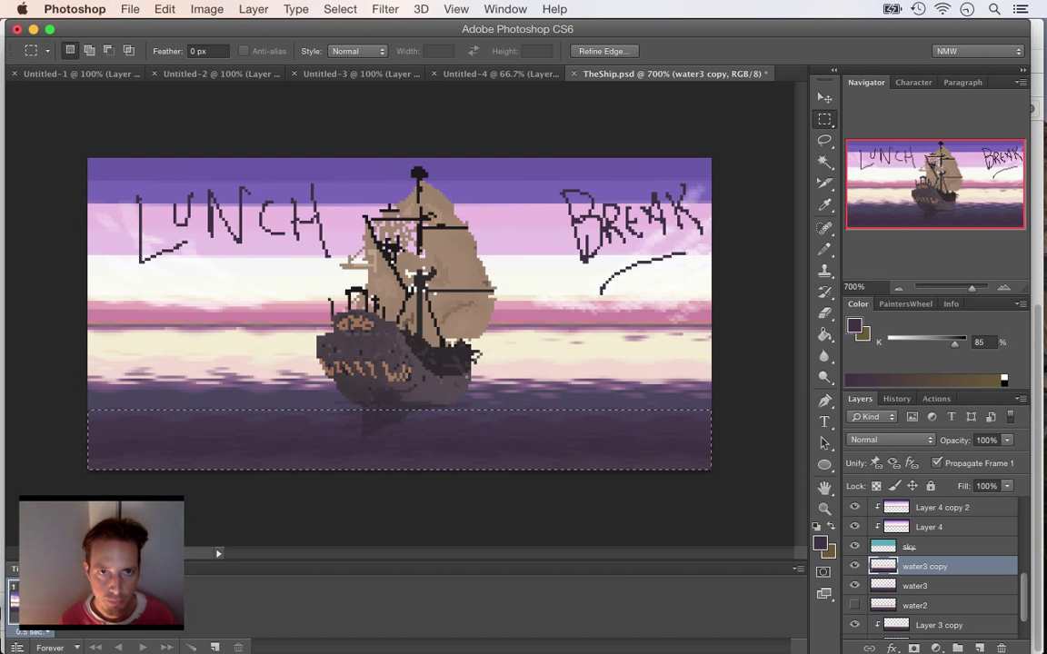
- Apply the Wave distortion to the selected water strip with a maximum amplitude of 2 and a vertical scale of 5%
left_click(385, 8)
mouse_move(403, 246)
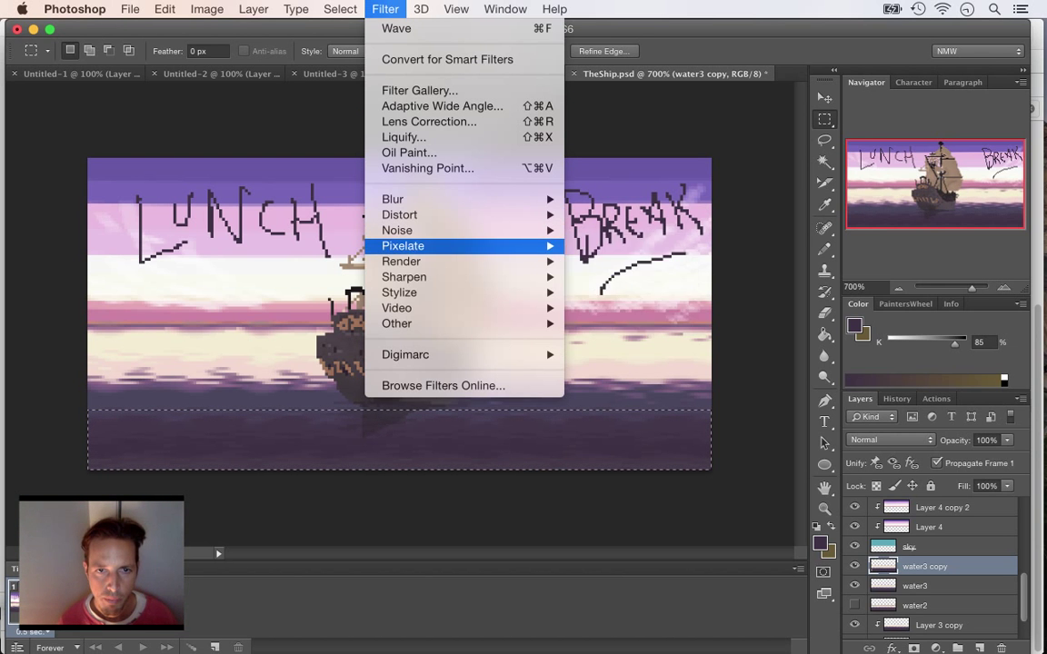
mouse_move(400, 214)
left_click(600, 324)
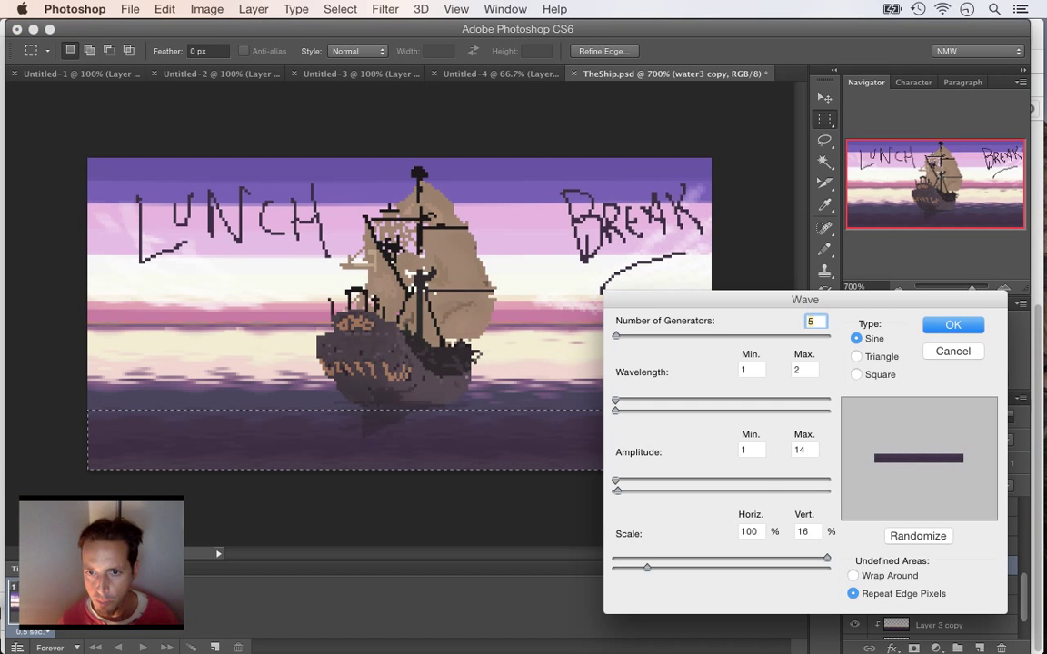
type("2")
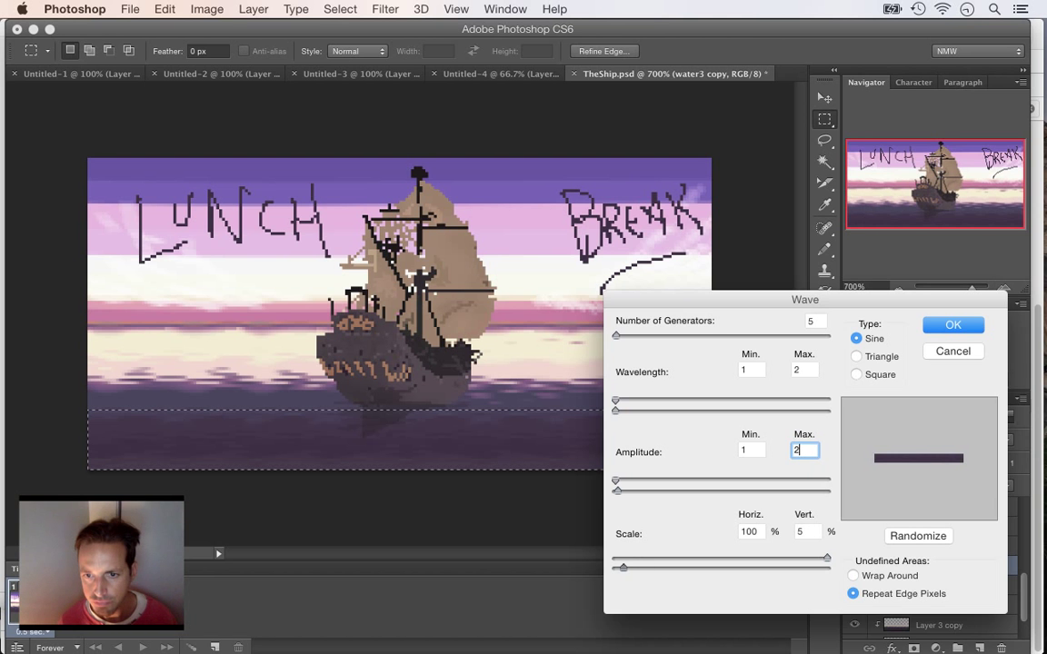
key("Return")
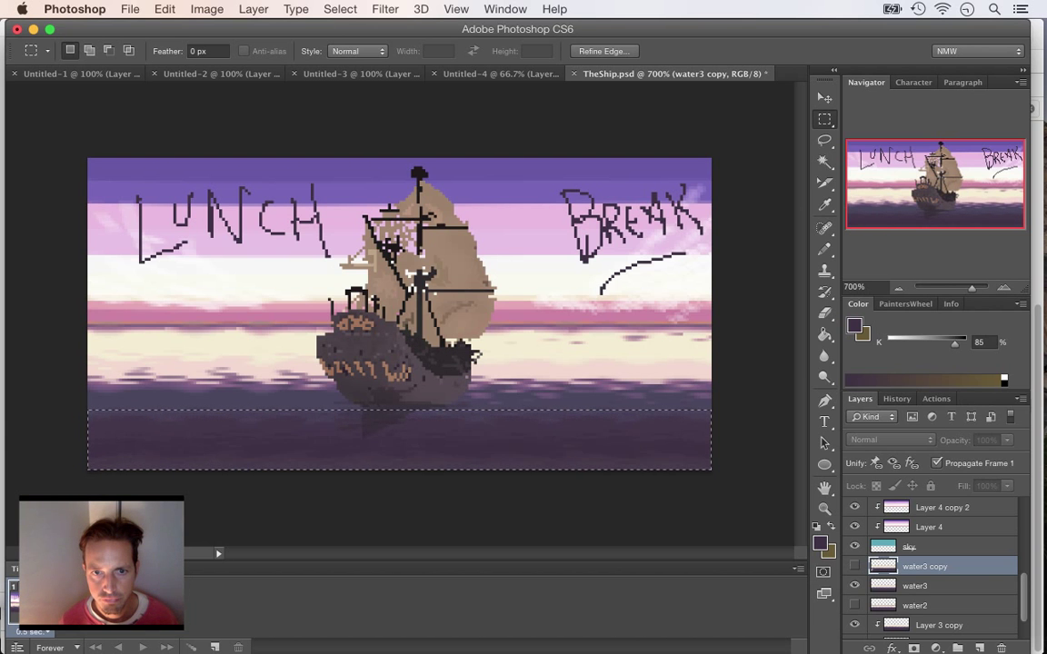
- Compare water3 copy hidden and shown, and deselect the lower water strip
left_click(854, 566)
left_click(854, 566)
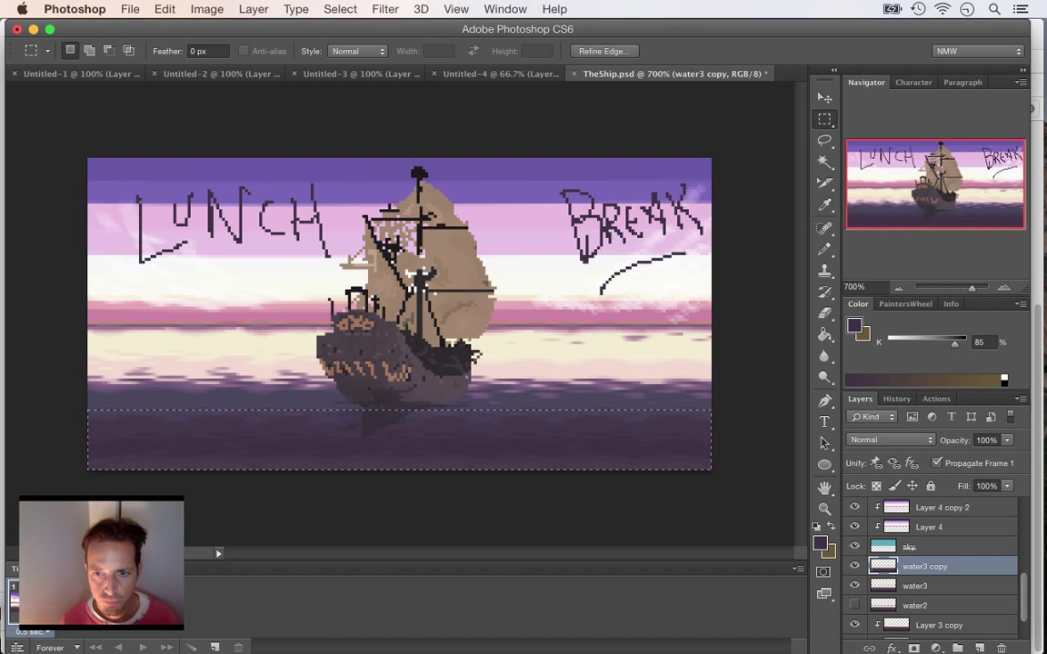
key("ctrl+d")
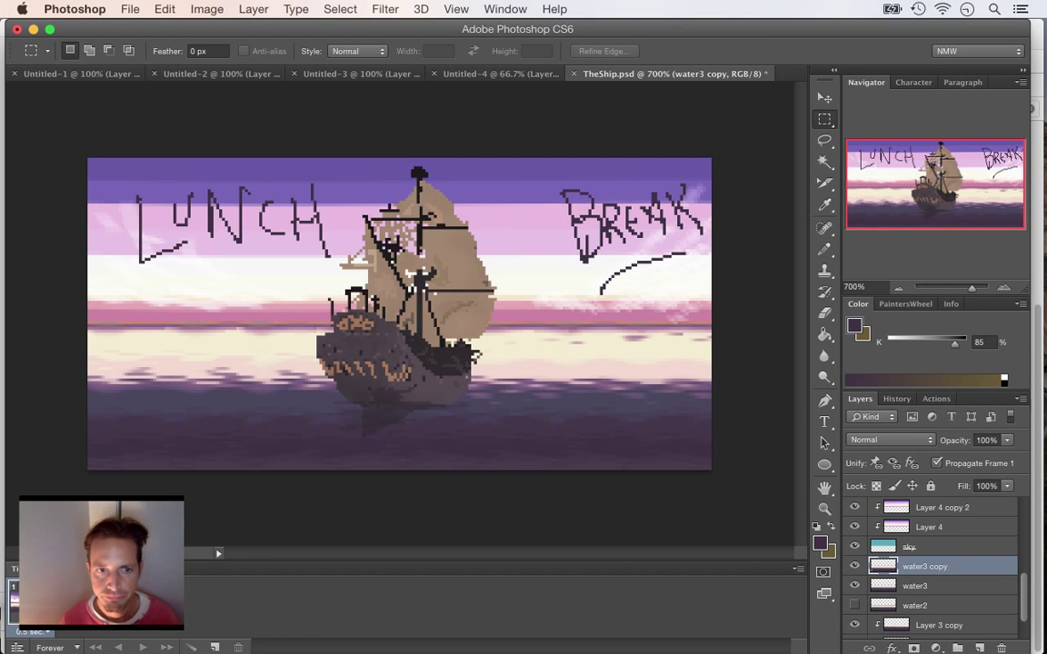
- Apply the Wave distortion to the whole water3 copy layer with a maximum amplitude of 2 and a vertical scale of 5%
left_click(385, 9)
mouse_move(428, 214)
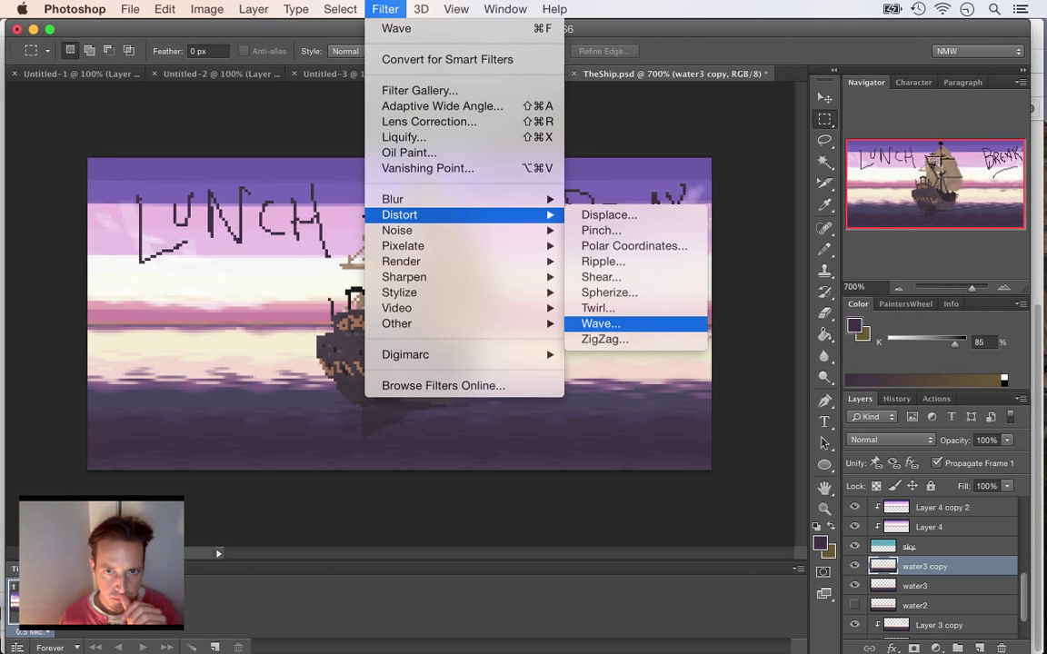
left_click(601, 324)
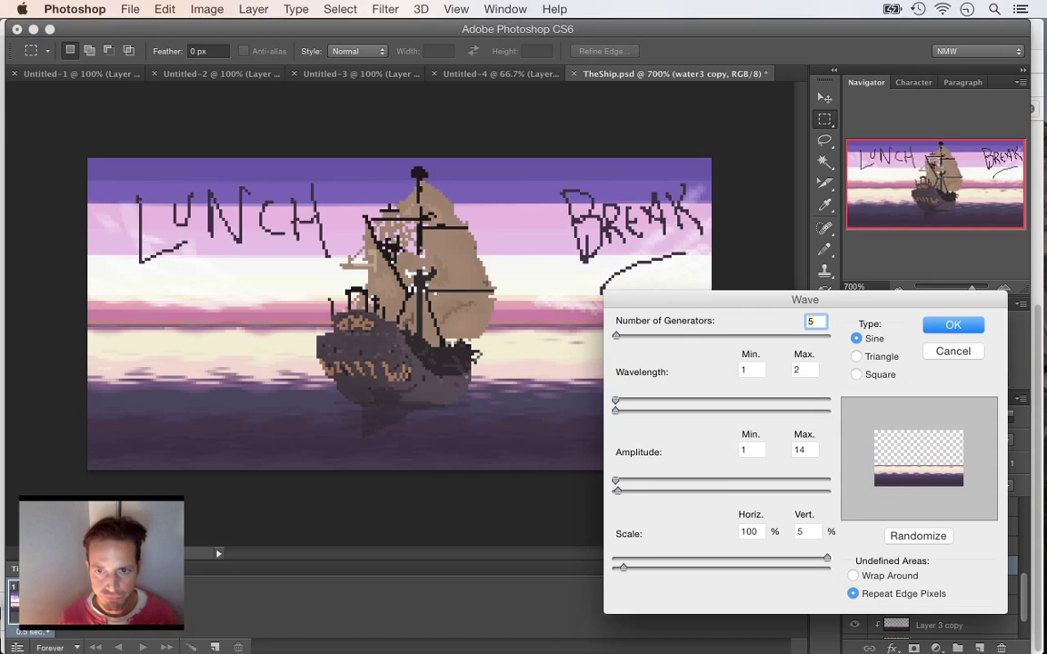
key("Tab")
key("Tab")
key("Tab")
key("Tab")
type("2")
key("Tab")
key("Tab")
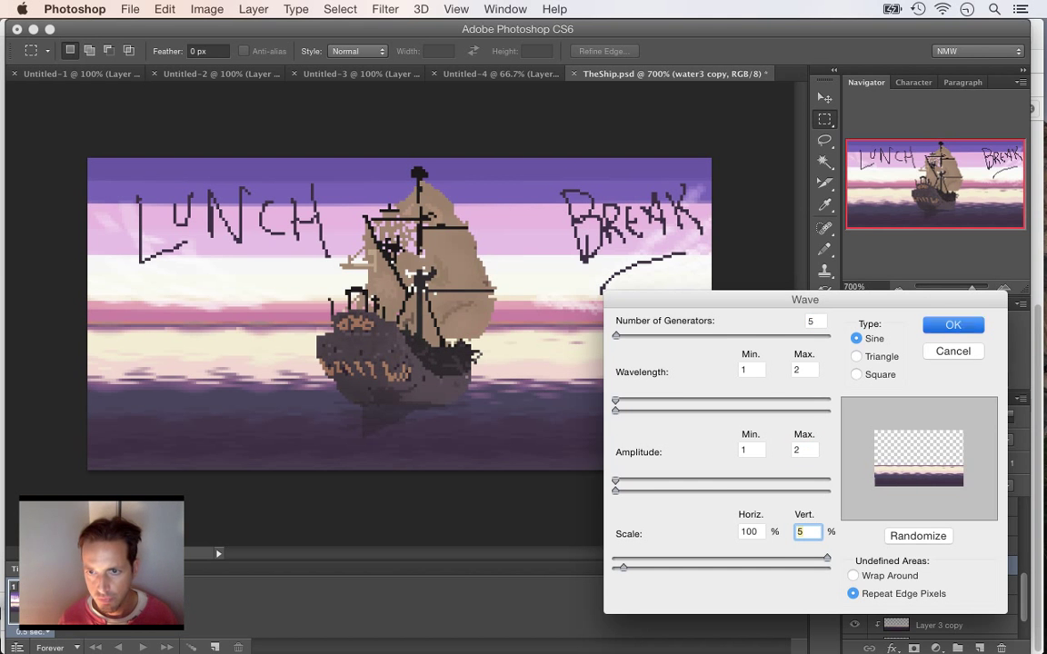
key("Return")
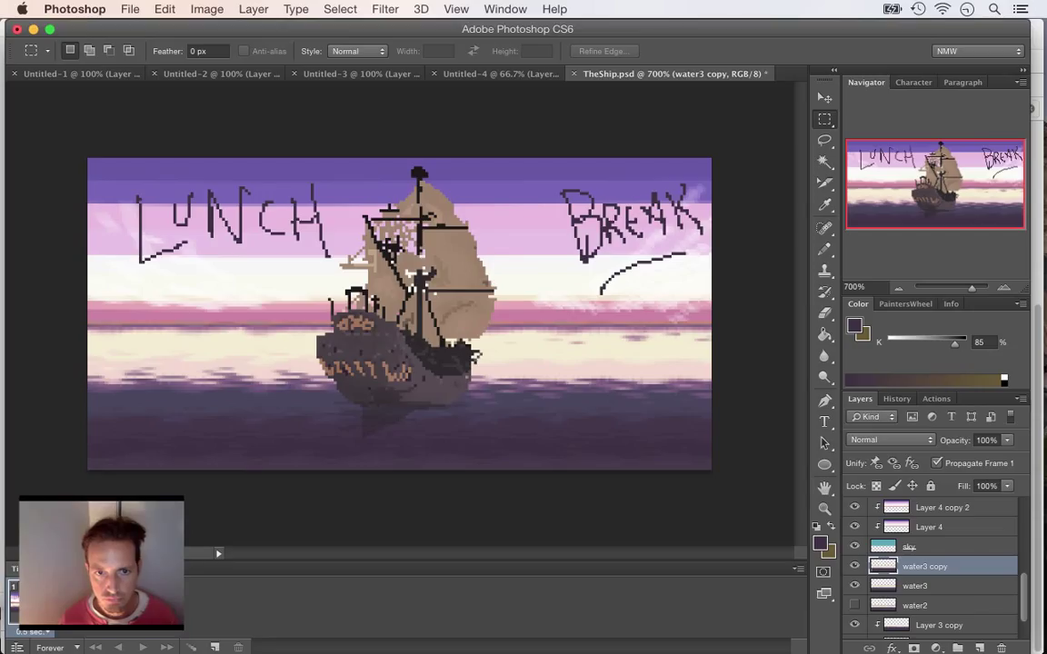
- Compare the water with water3 copy hidden and shown several times, leaving the layer visible
left_click(854, 566)
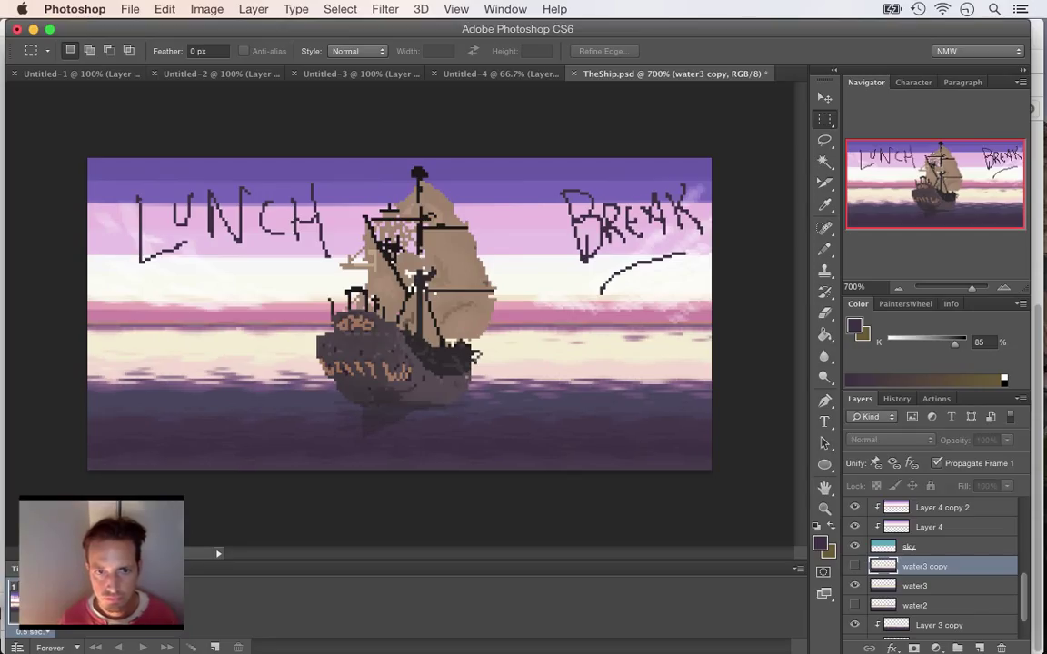
left_click(854, 566)
left_click(855, 566)
left_click(855, 566)
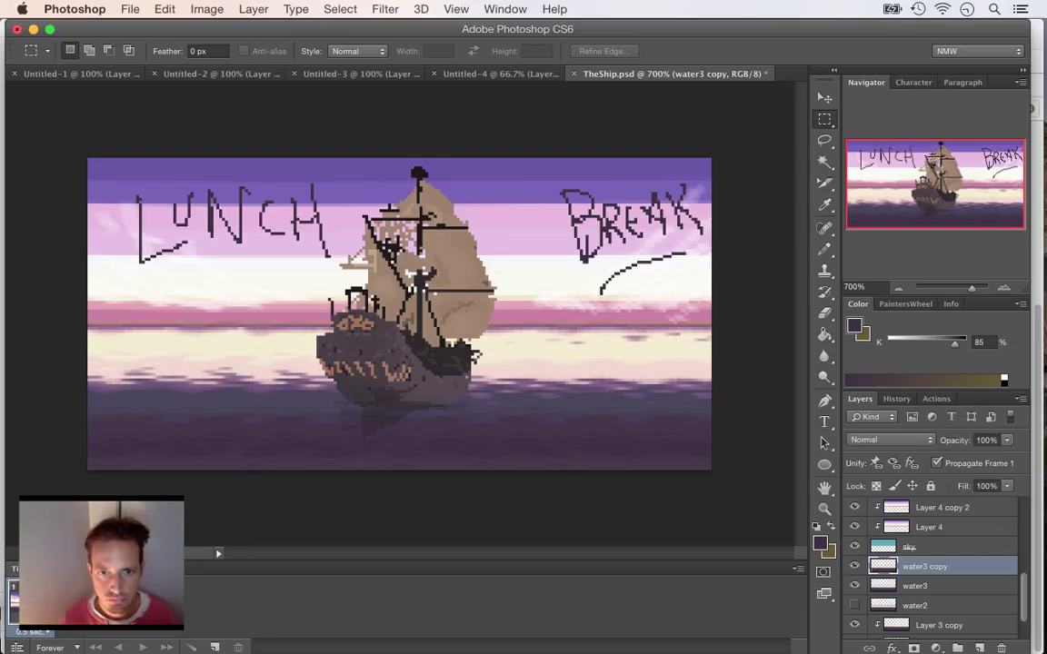
left_click(854, 566)
left_click(854, 566)
left_click(854, 566)
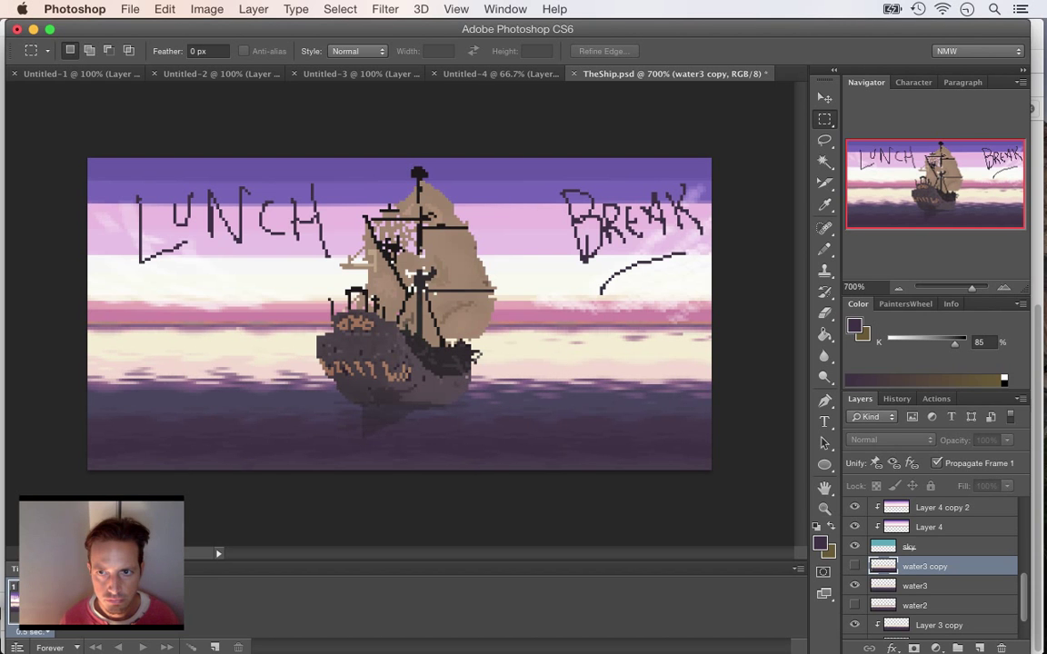
left_click(854, 566)
left_click(855, 566)
left_click(854, 566)
left_click(854, 566)
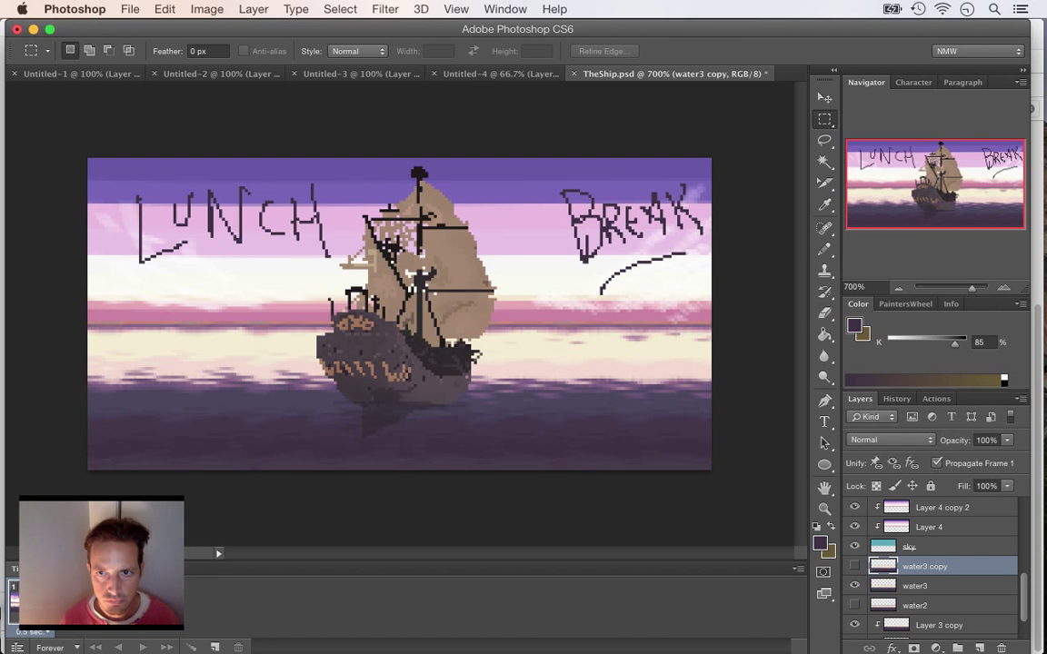
left_click(855, 566)
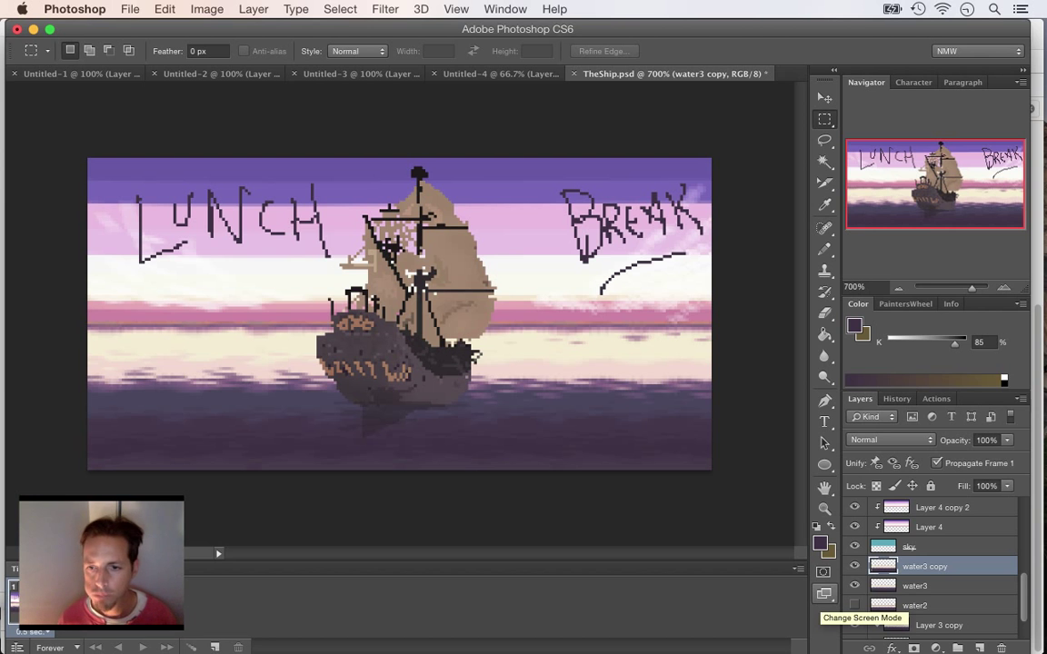
- Duplicate the water3 copy layer as water3 copy 2
right_click(891, 566)
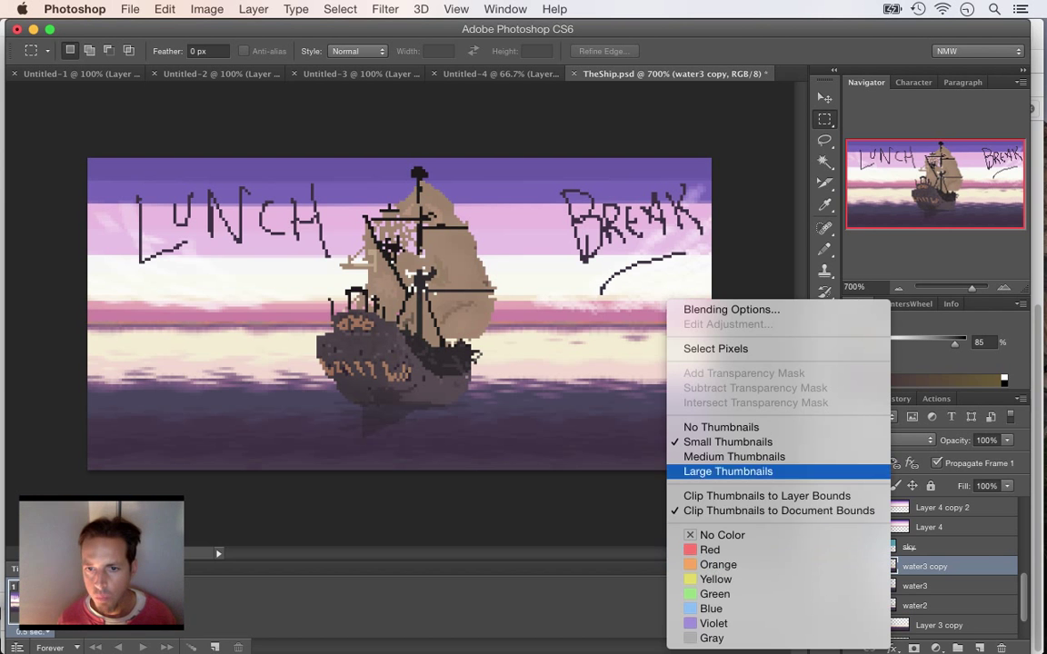
right_click(980, 566)
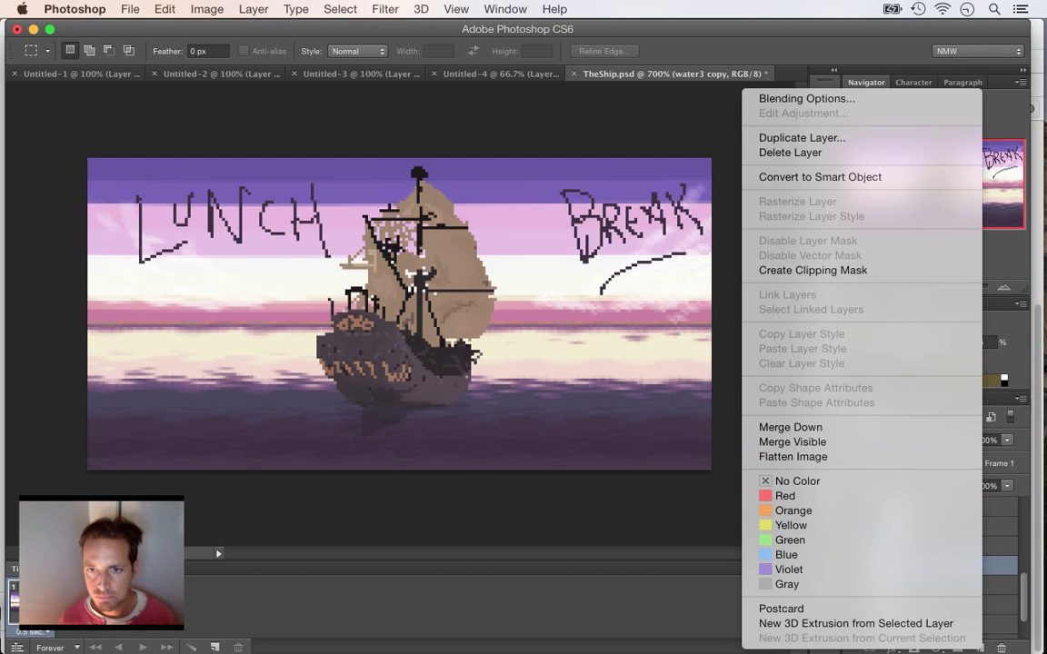
left_click(801, 137)
key("Return")
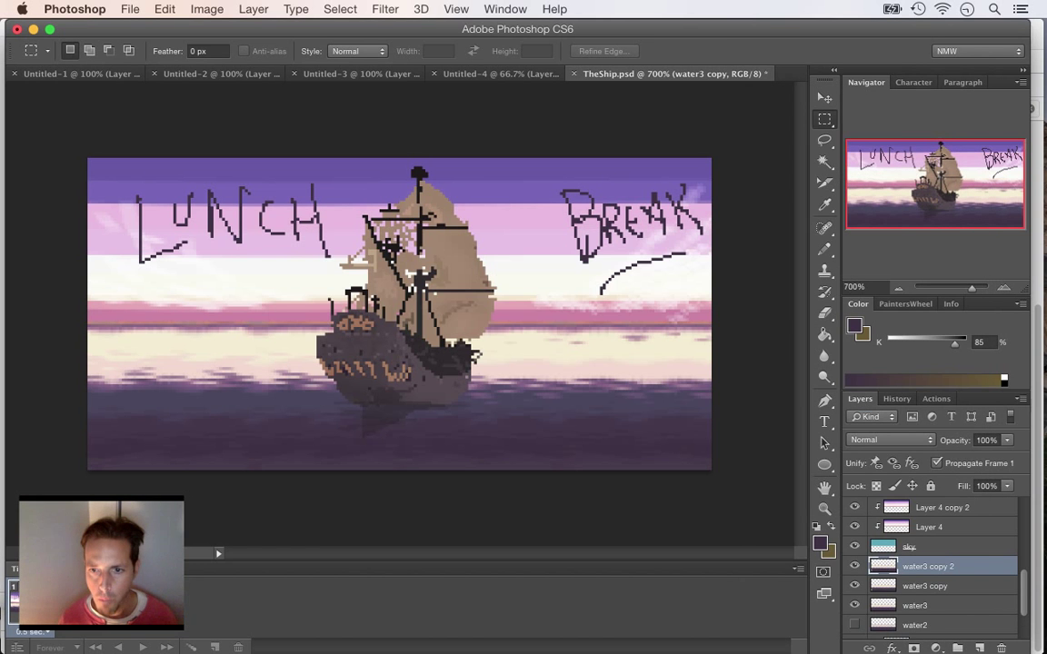
- Apply the Wave distortion to water3 copy 2 with a maximum amplitude of 2 and a vertical scale of 5%
left_click(385, 9)
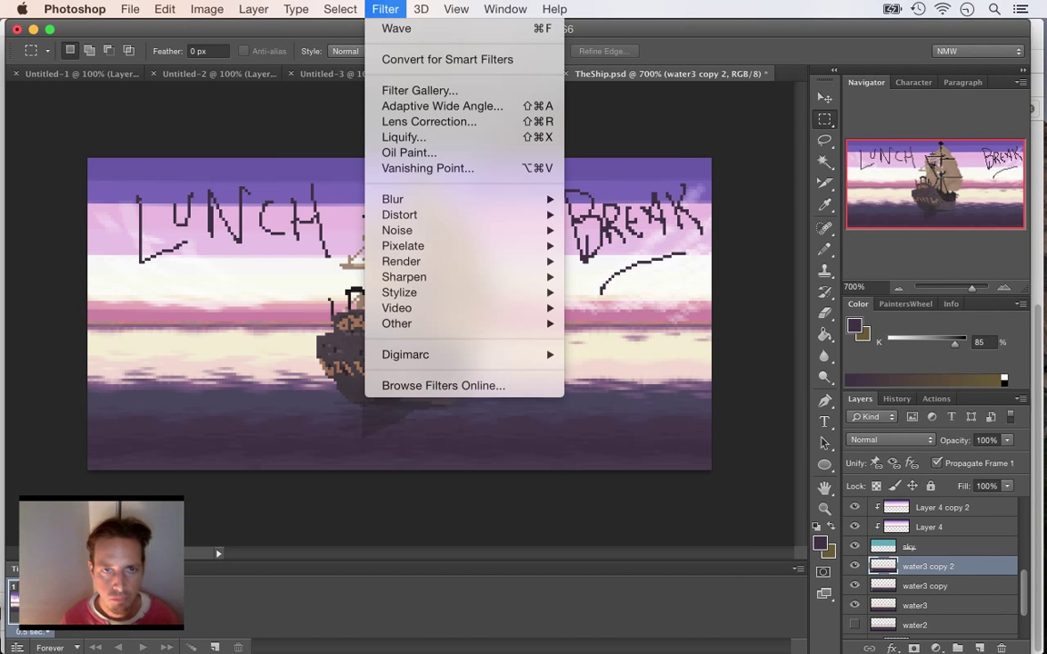
mouse_move(409, 246)
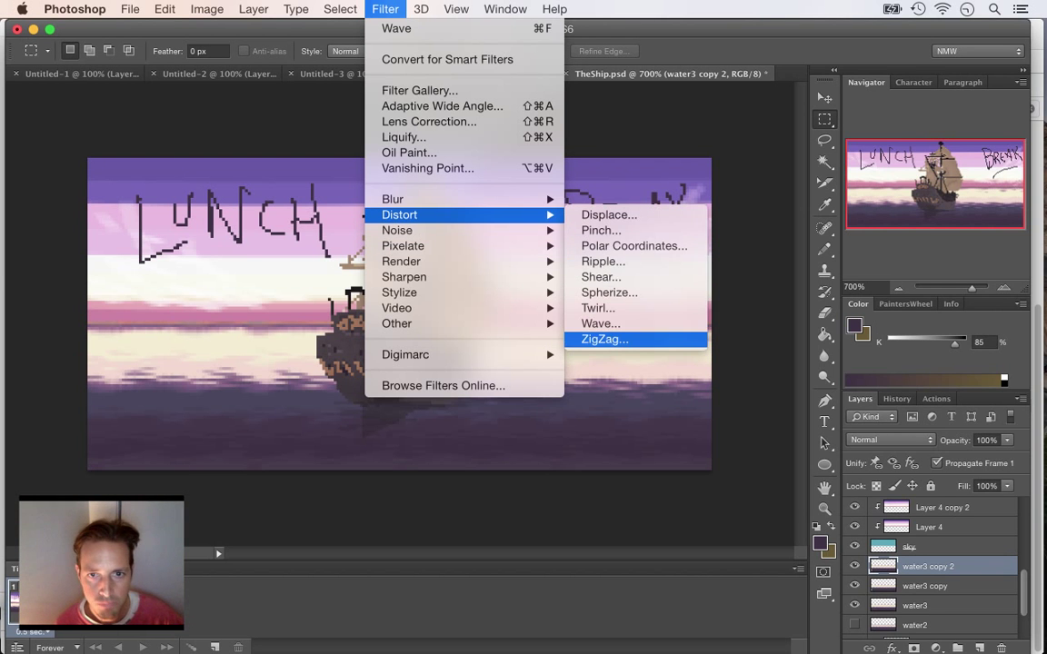
left_click(600, 324)
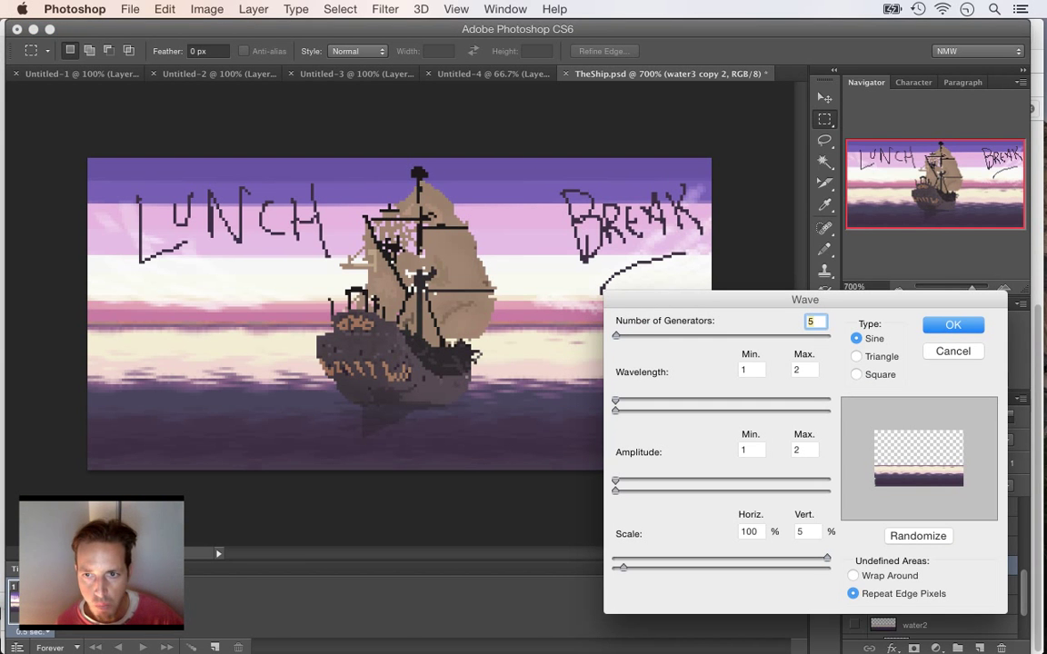
key("Return")
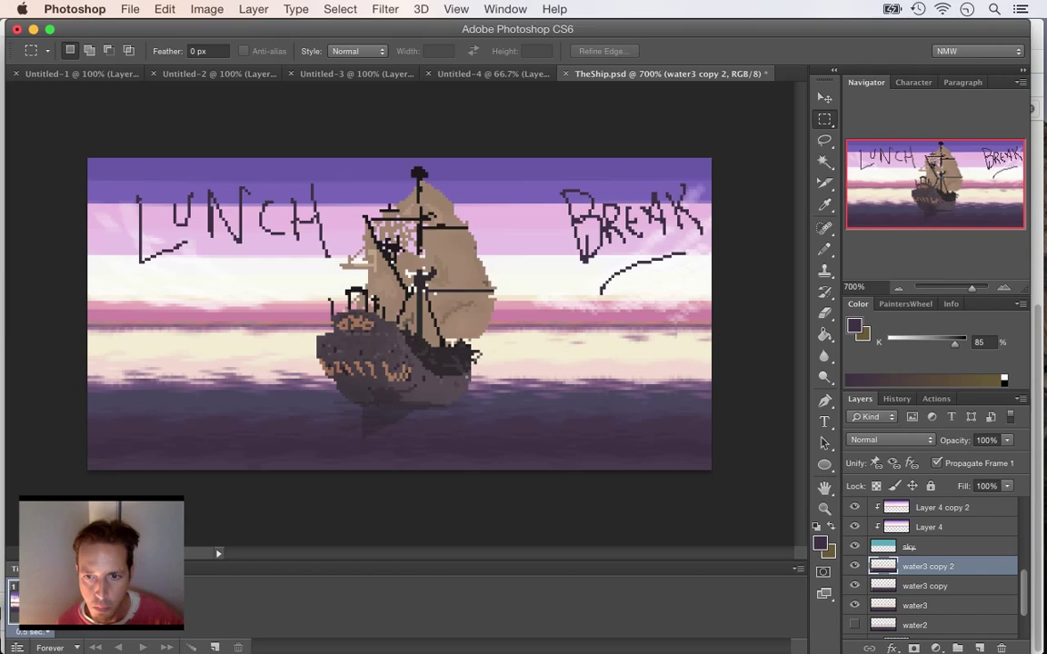
- Compare the water with water3 copy 2 hidden and shown, and hide the water3 copy layer
left_click(855, 566)
left_click(855, 566)
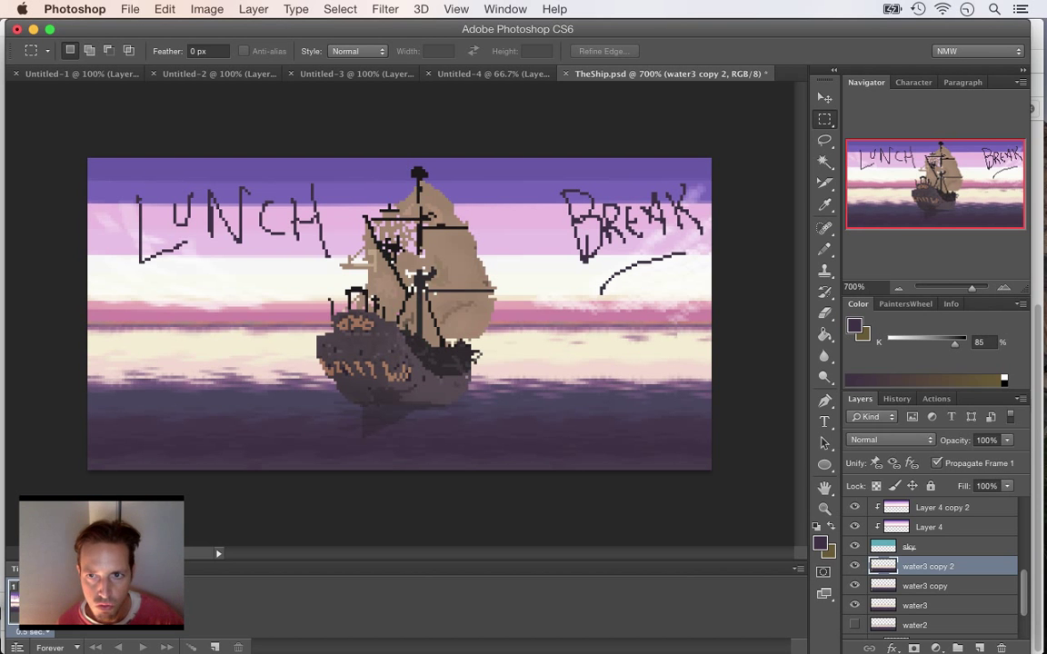
left_click(854, 566)
left_click(854, 566)
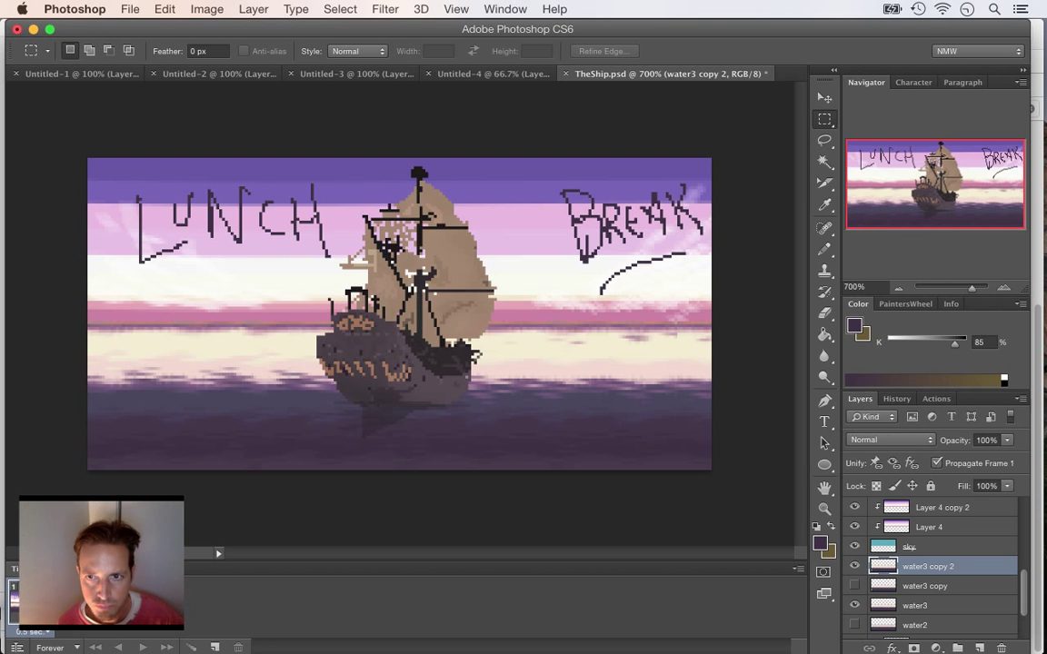
left_click(854, 586)
left_click(854, 567)
left_click(854, 566)
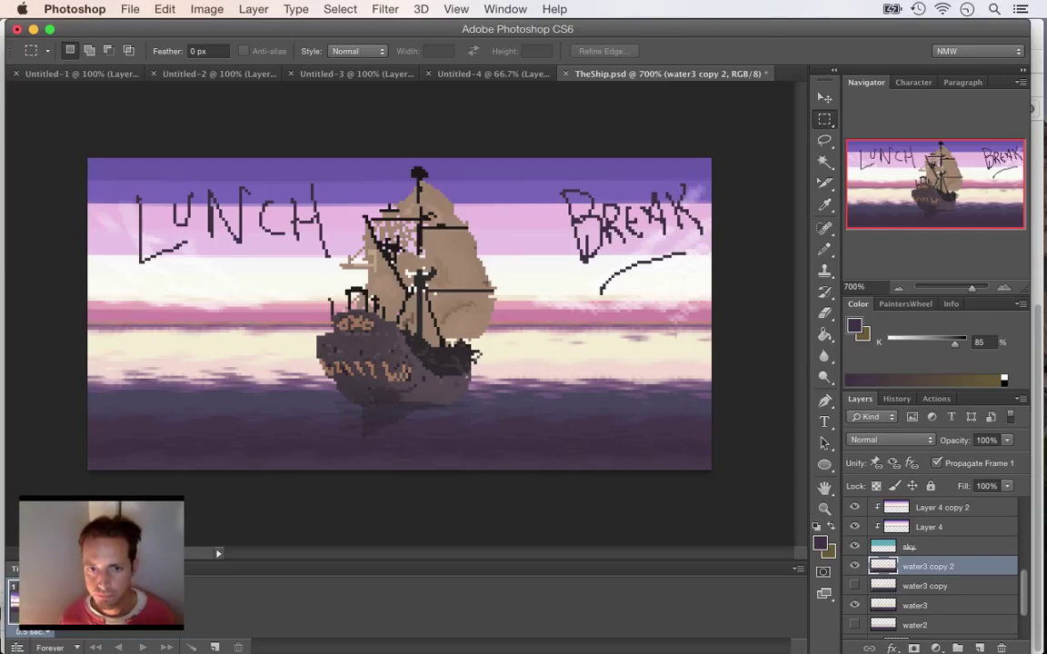
- Hide the water3 copy 2 layer and save the document
left_click(854, 566)
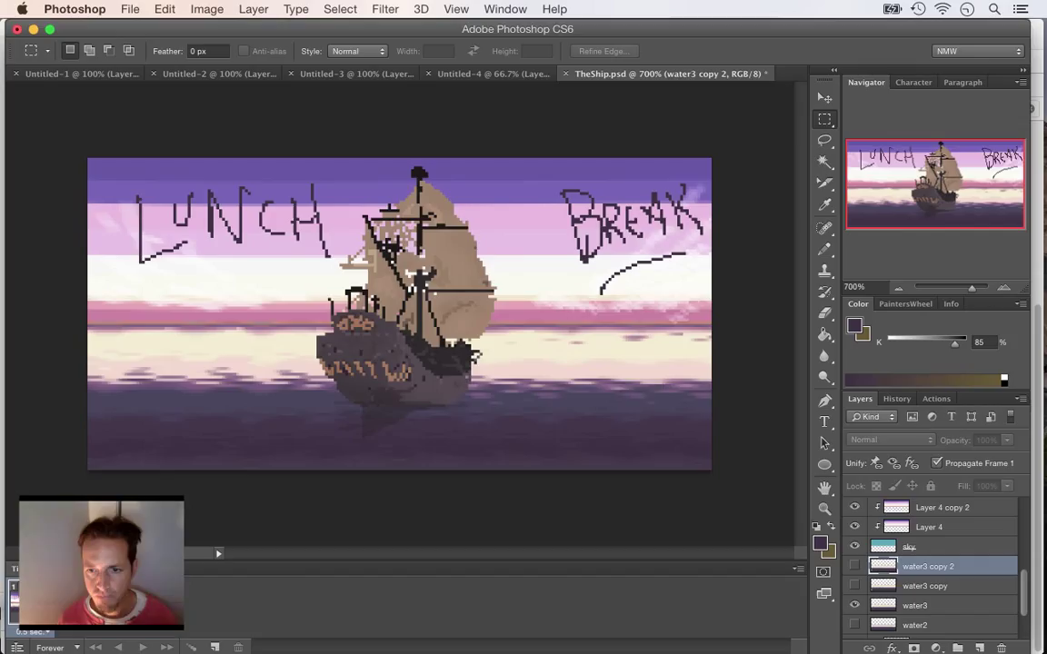
left_click(854, 566)
left_click(855, 567)
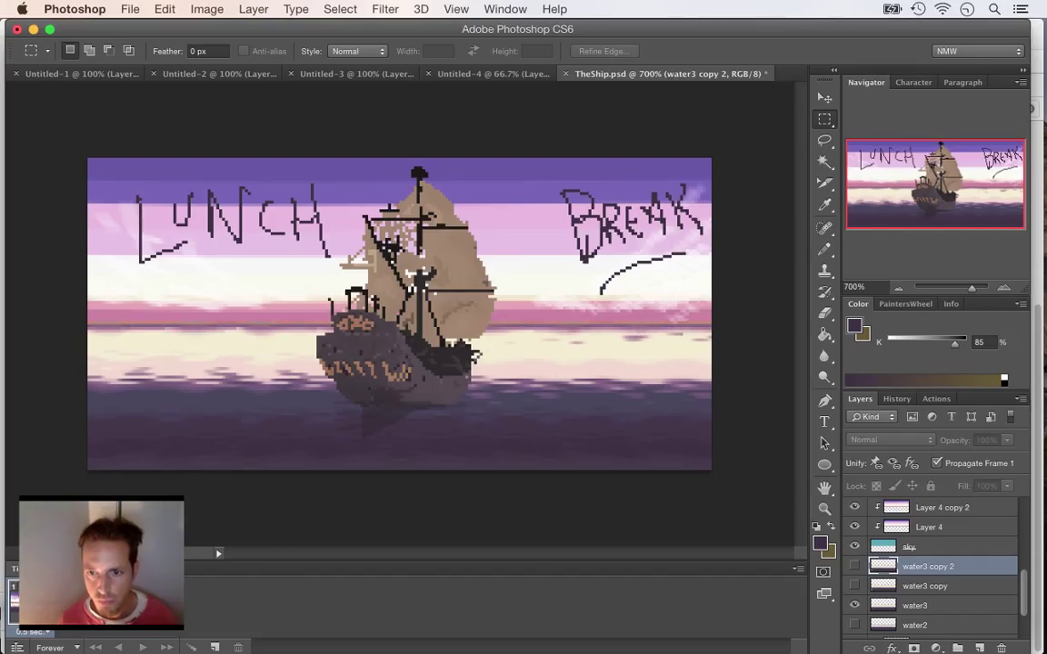
key("super+s")
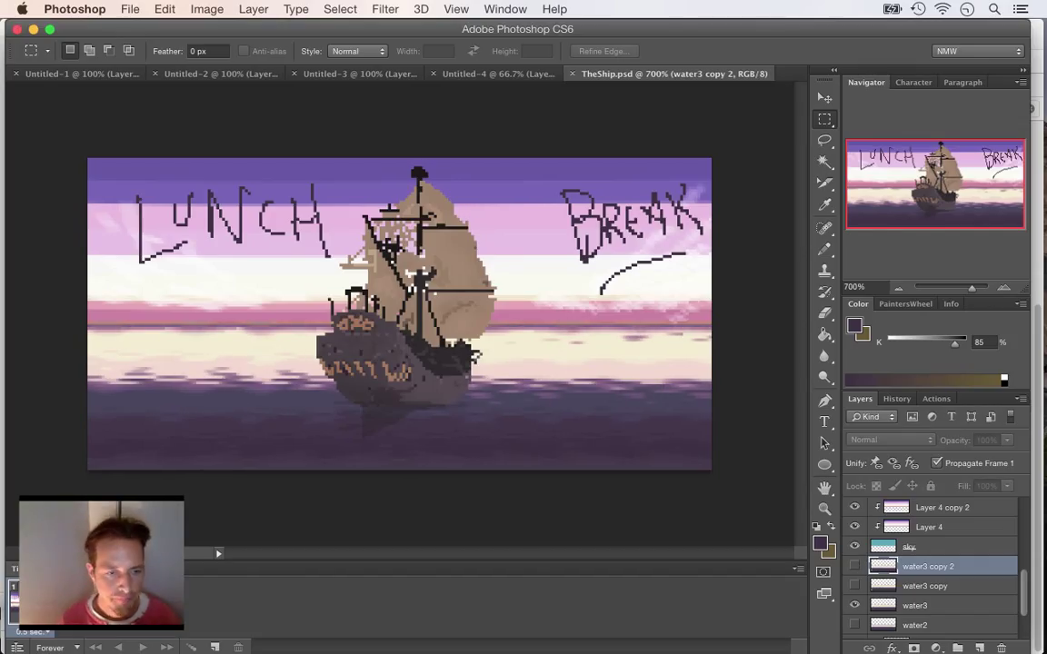
- Add frames 2 to 4, showing water3 copy in all three and water3 copy 2 only in frame 3, and delete the surplus fifth frame
left_click(214, 648)
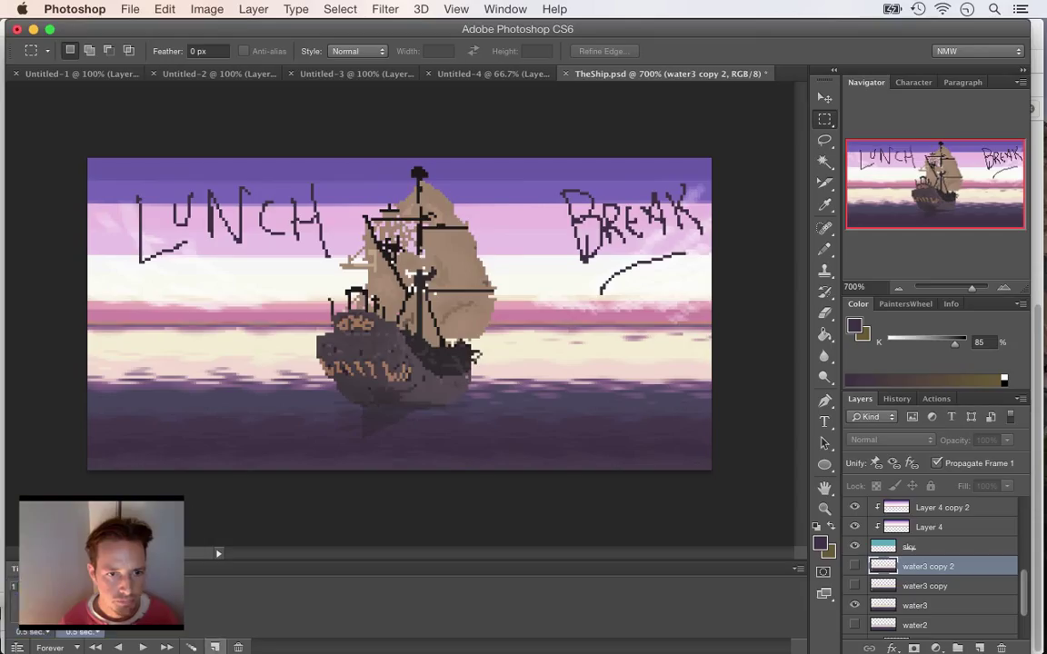
left_click(854, 586)
left_click(215, 648)
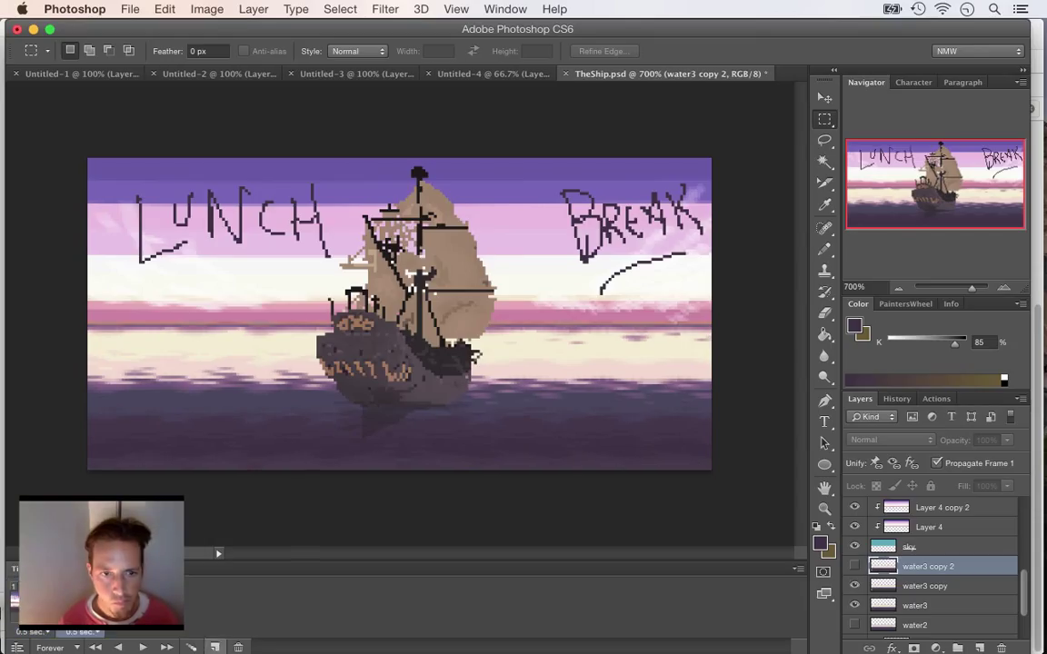
left_click(855, 566)
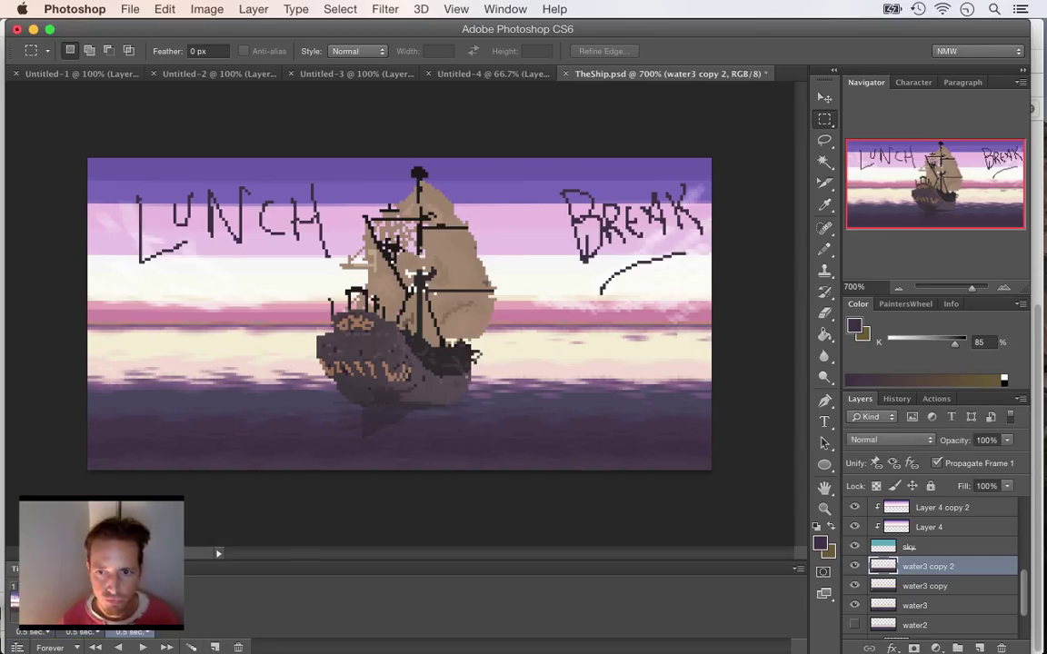
left_click(215, 648)
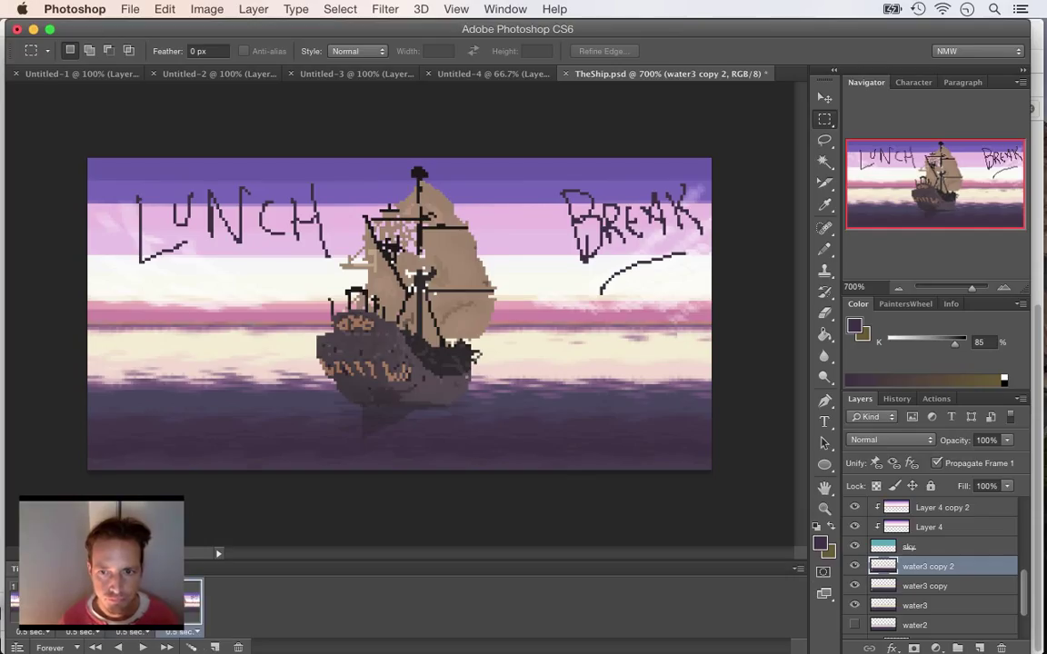
left_click(854, 567)
left_click(215, 648)
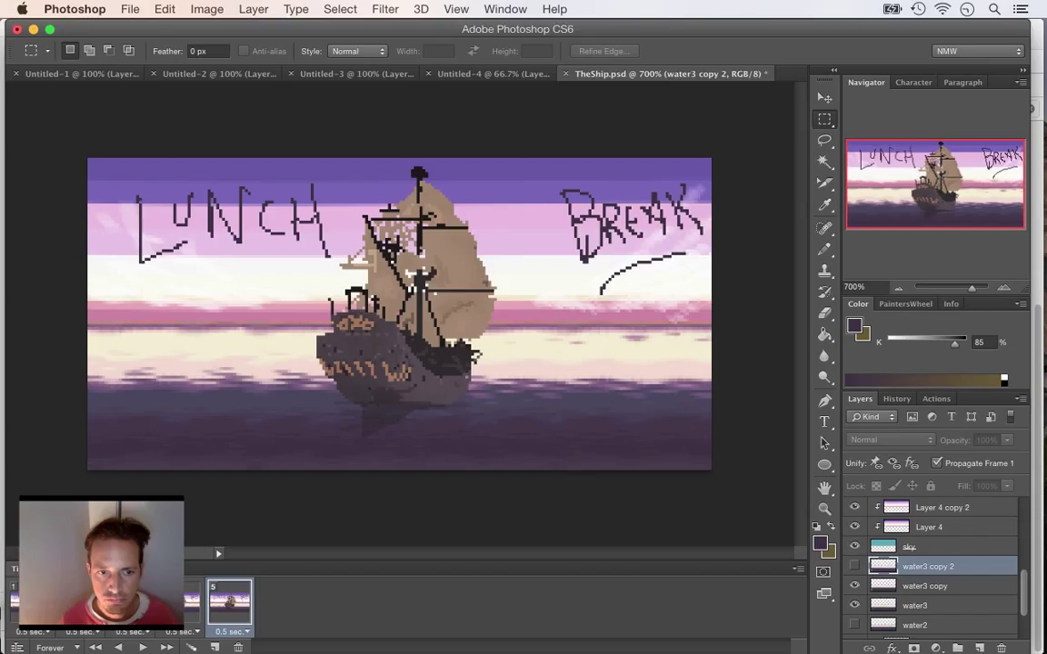
left_click(238, 648)
- Play the four-frame animation from frame 1 to check the water motion, and stop it
left_click(32, 602)
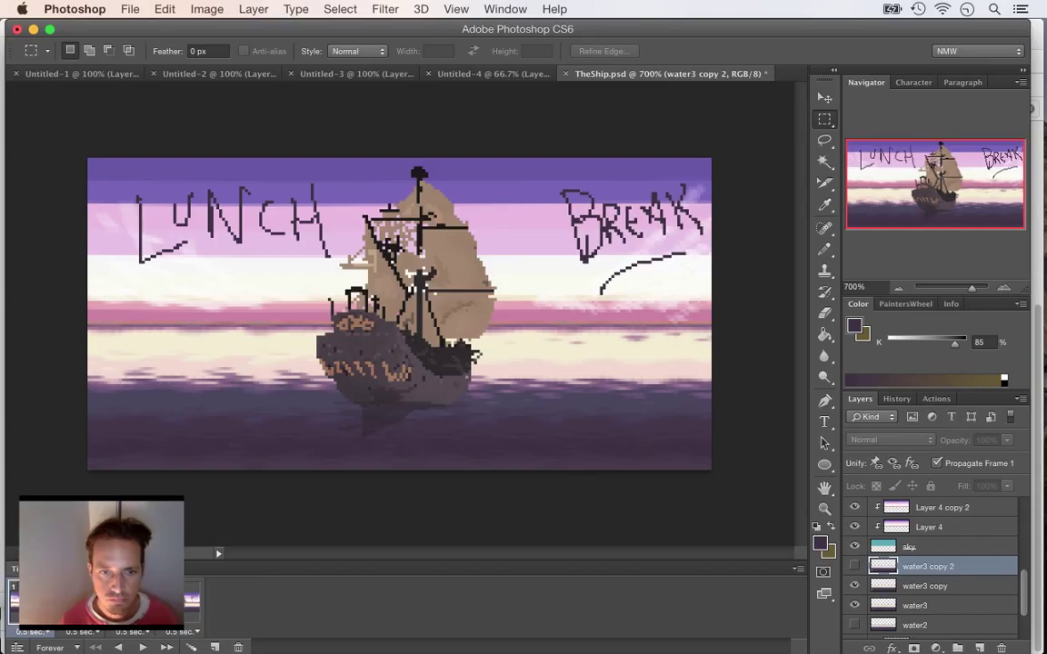
key("space")
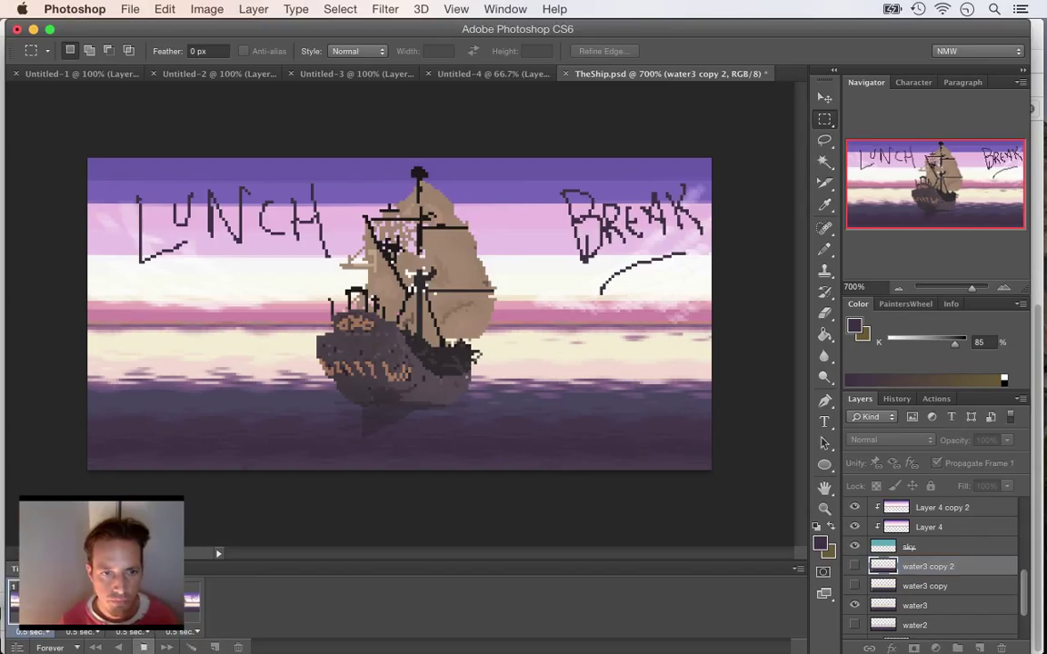
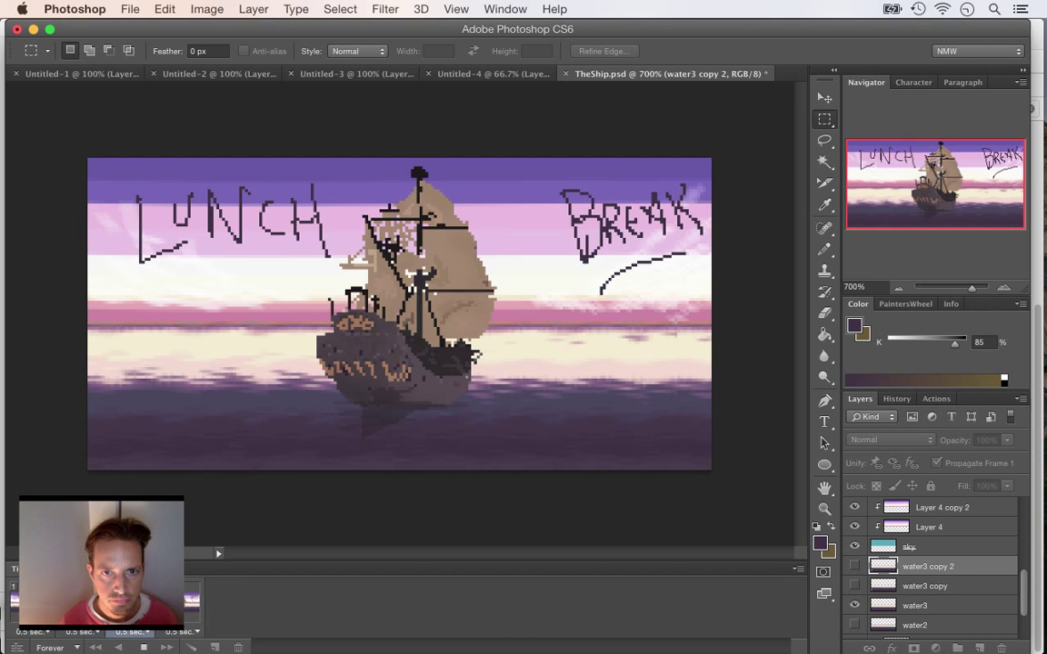
key("space")
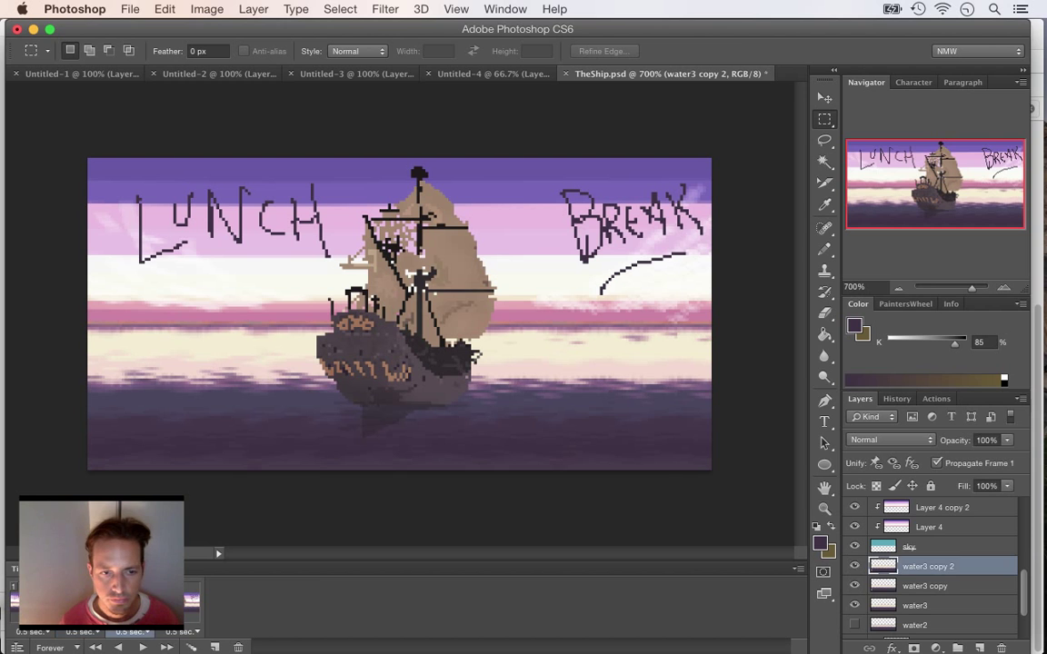
- Set the delay of all four animation frames to 0.4 seconds
left_click(180, 604)
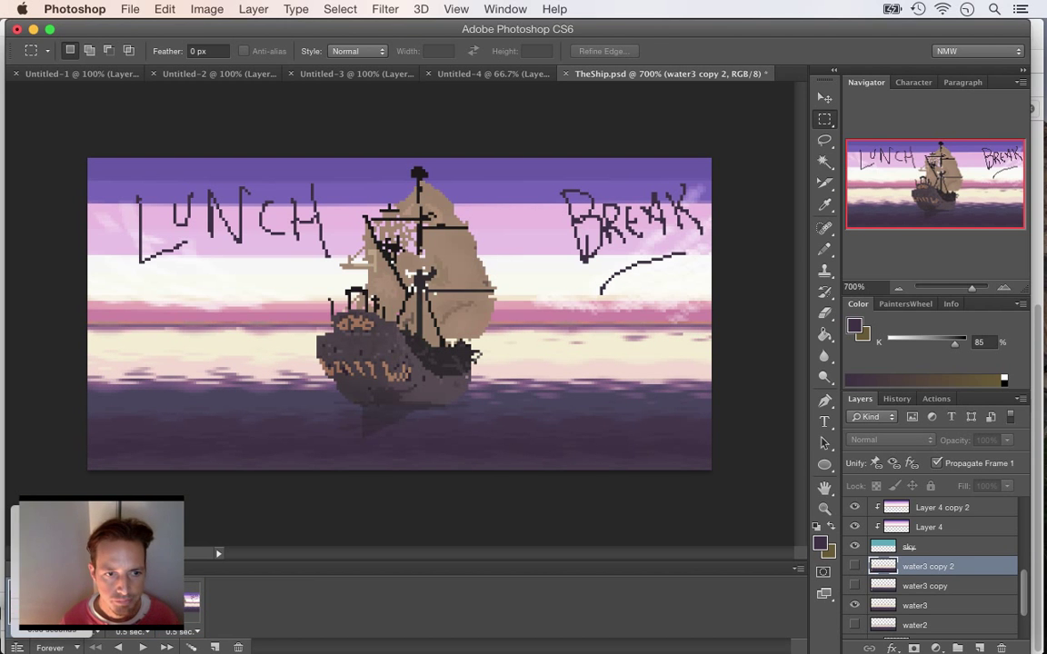
left_click(186, 632)
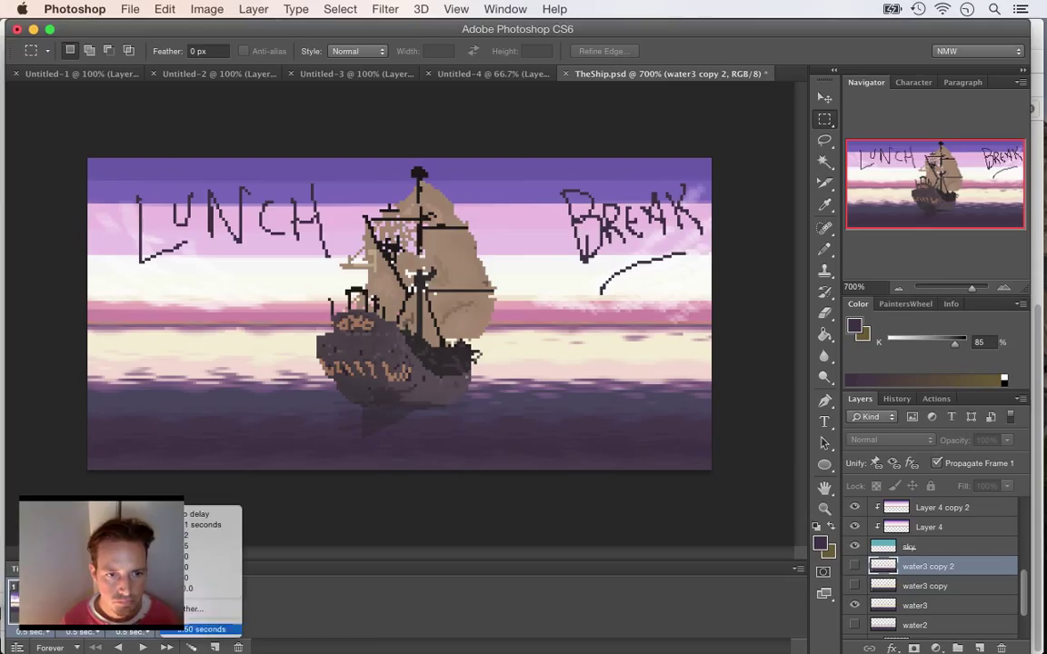
left_click(211, 608)
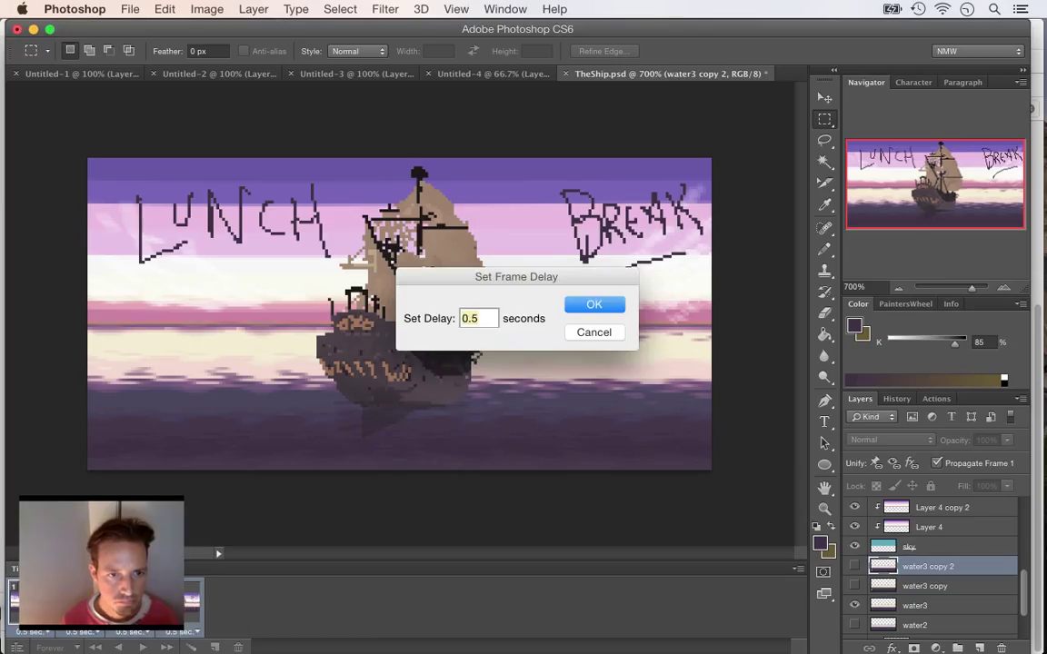
type("0")
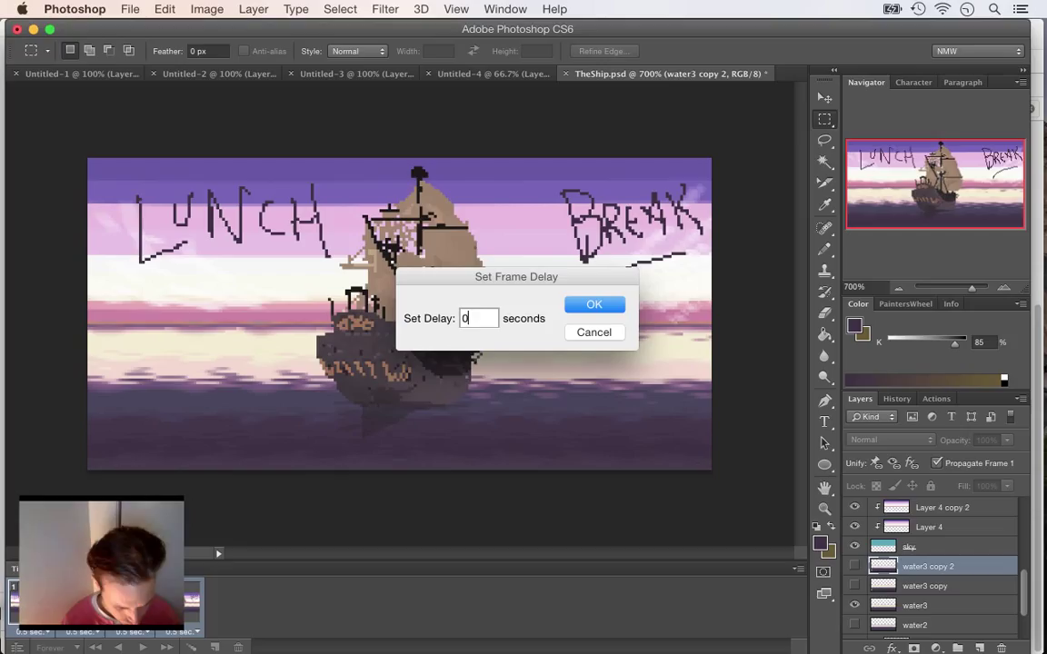
type(".5")
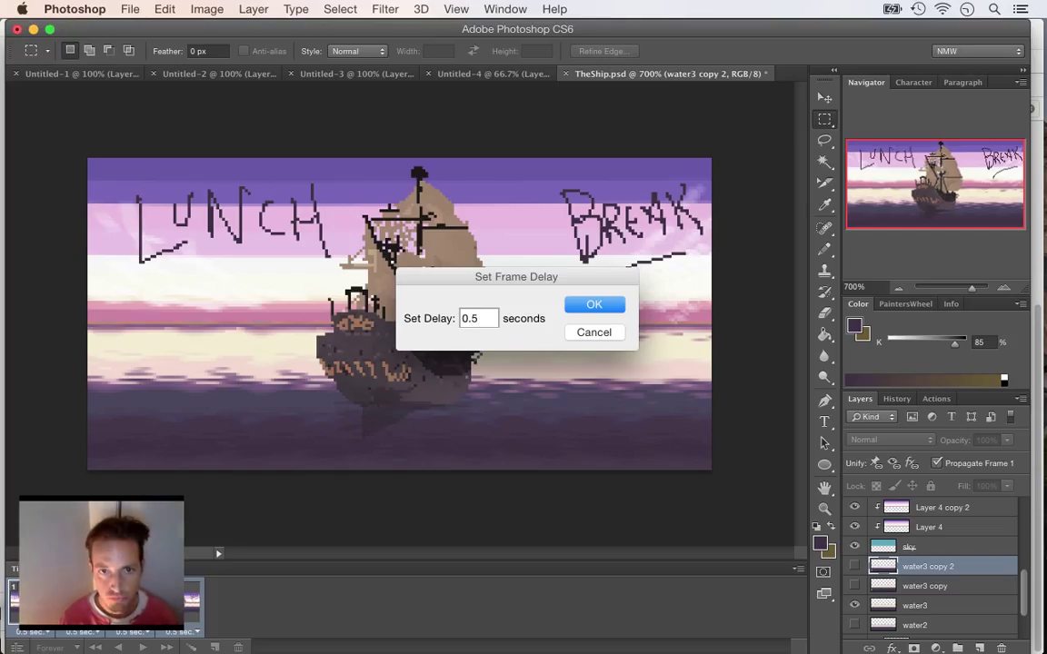
key("BackSpace")
type("4")
key("Return")
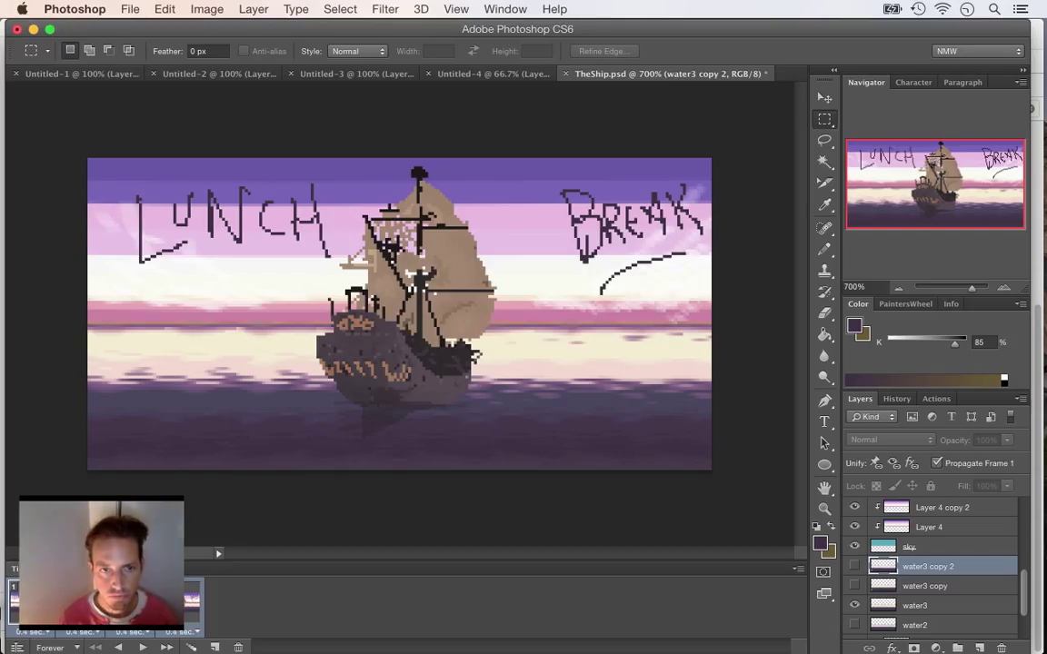
- Play the four-frame animation to check its speed, stop it, and save the document
key("space")
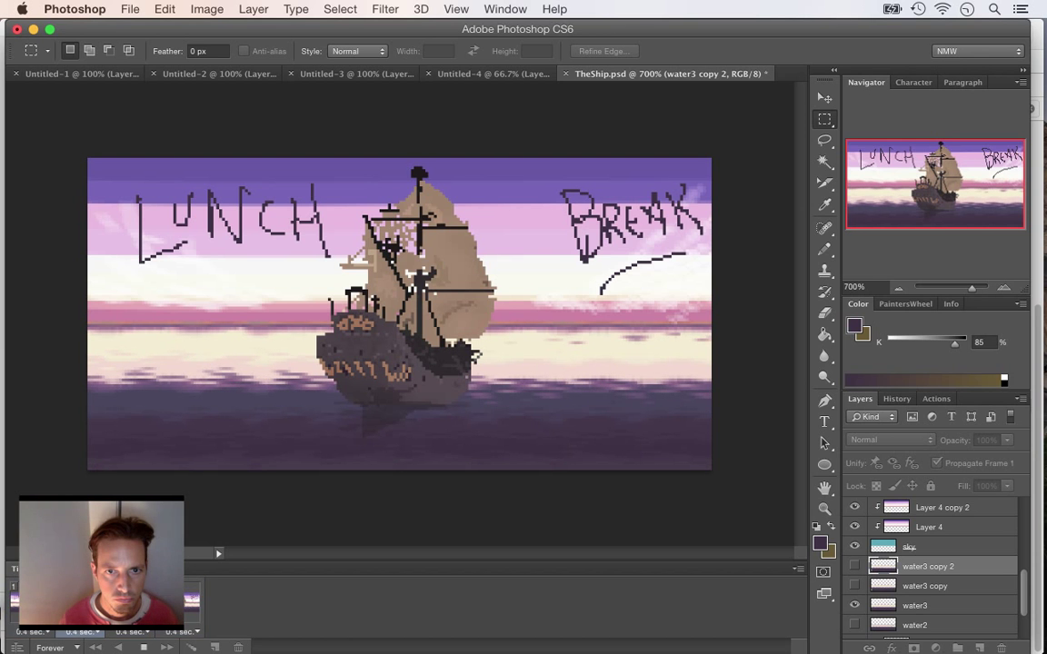
key("space")
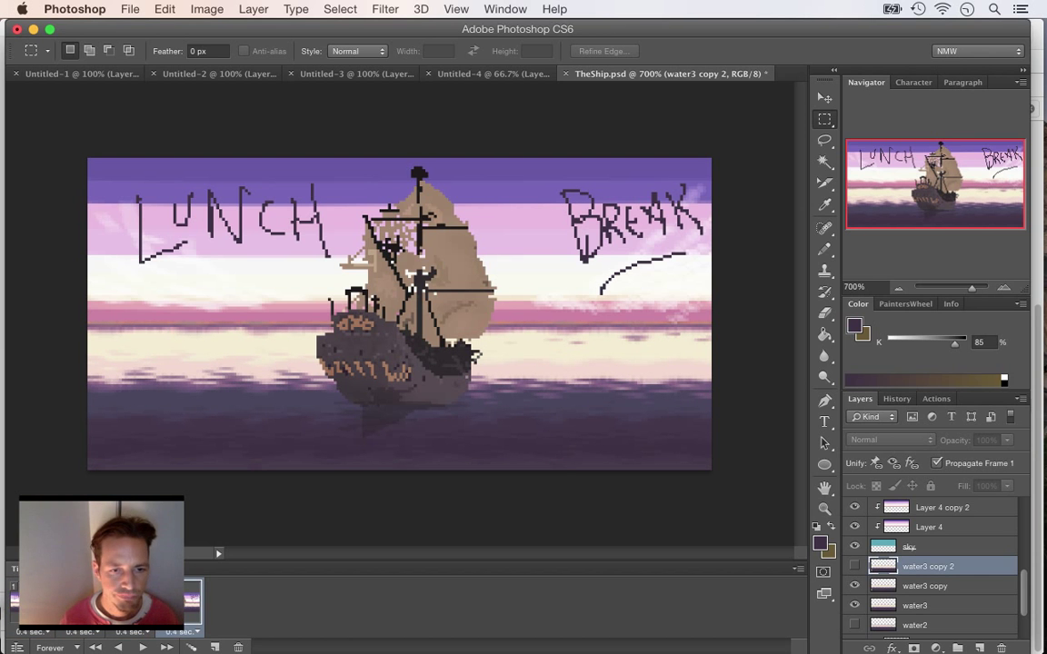
key("super+s")
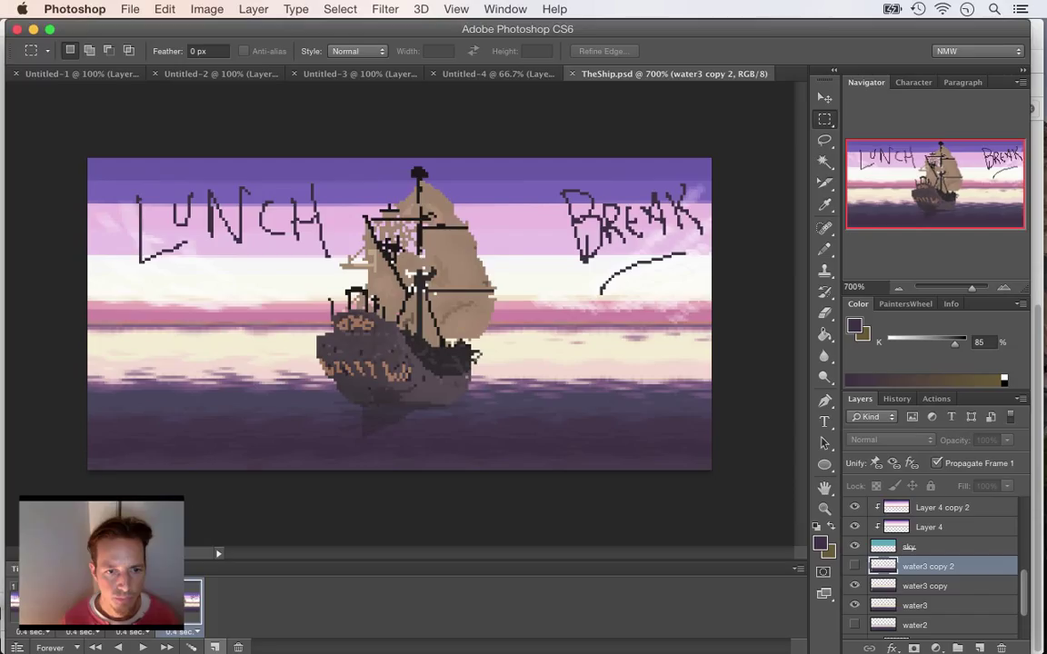
- Duplicate the four frames as frames 5 to 8, and in the copies show Layer 6 and hide the ship layer
left_click(214, 647)
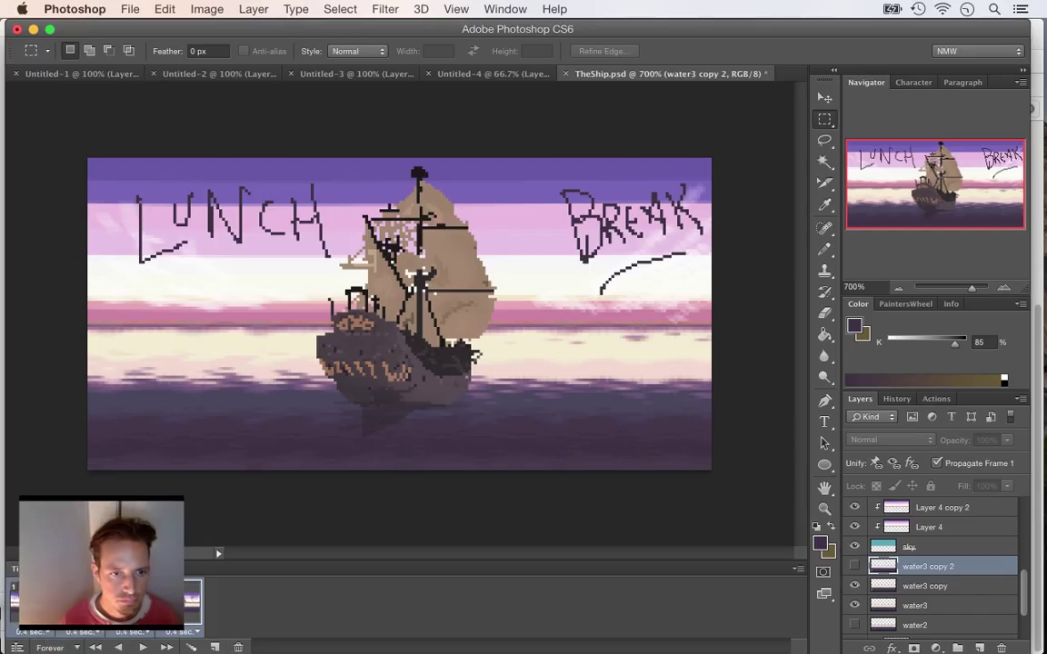
left_click_drag(173, 604, 227, 607)
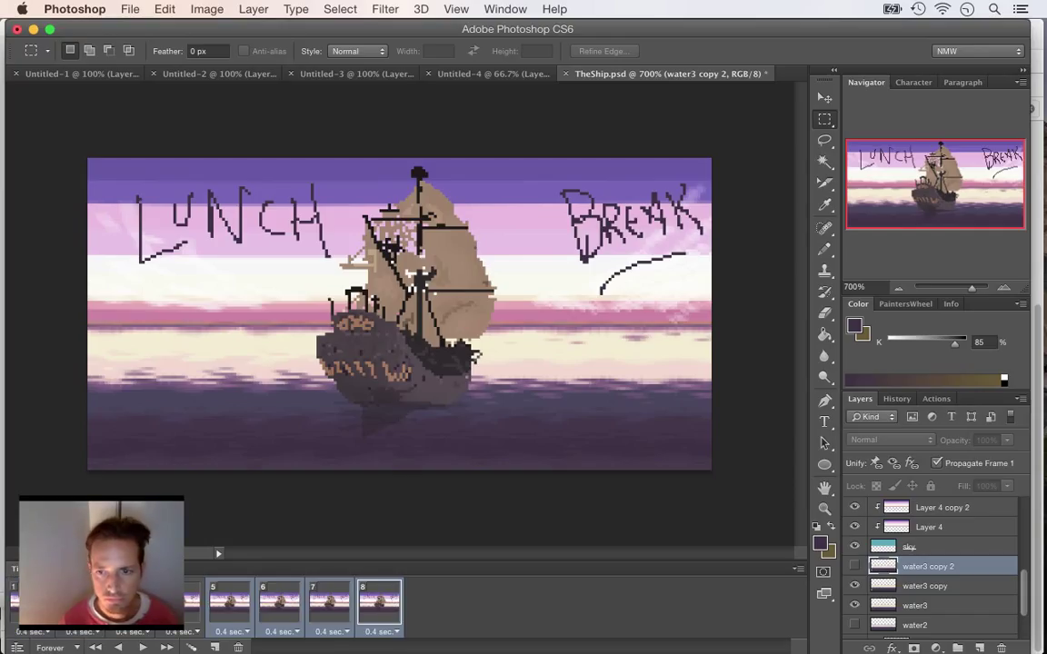
scroll(935, 572, "up", 4)
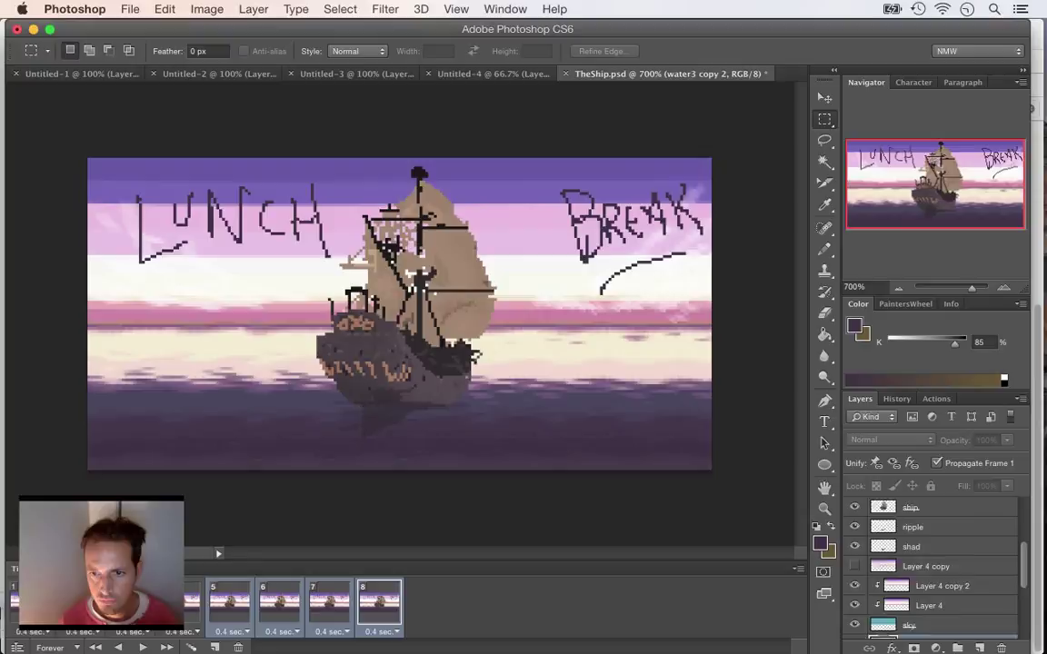
scroll(936, 573, "up", 1)
scroll(936, 563, "up", 2)
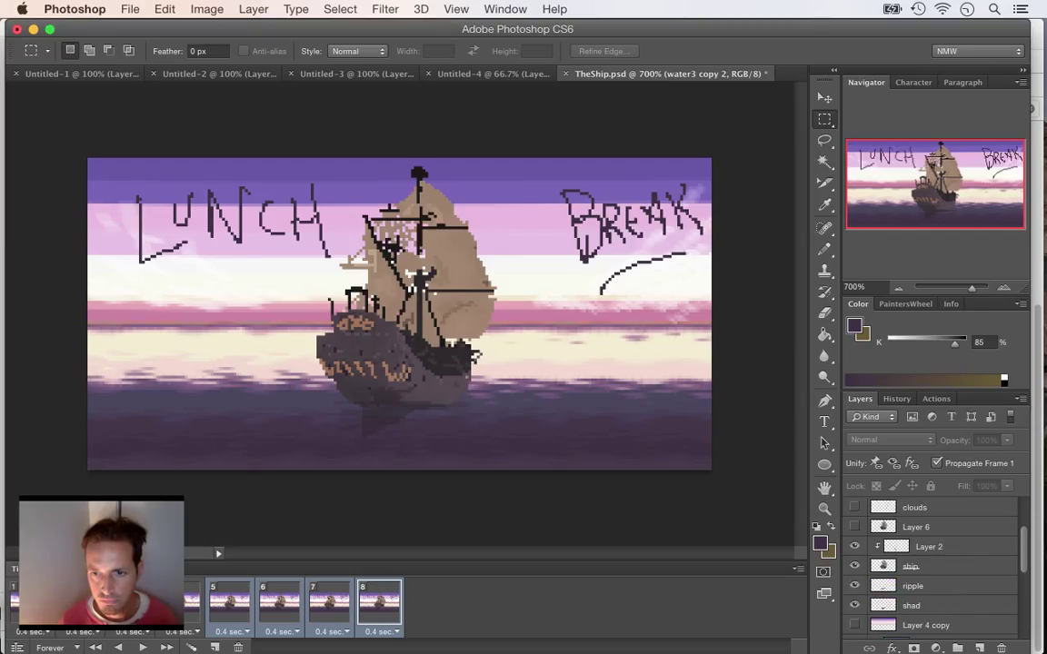
left_click(854, 527)
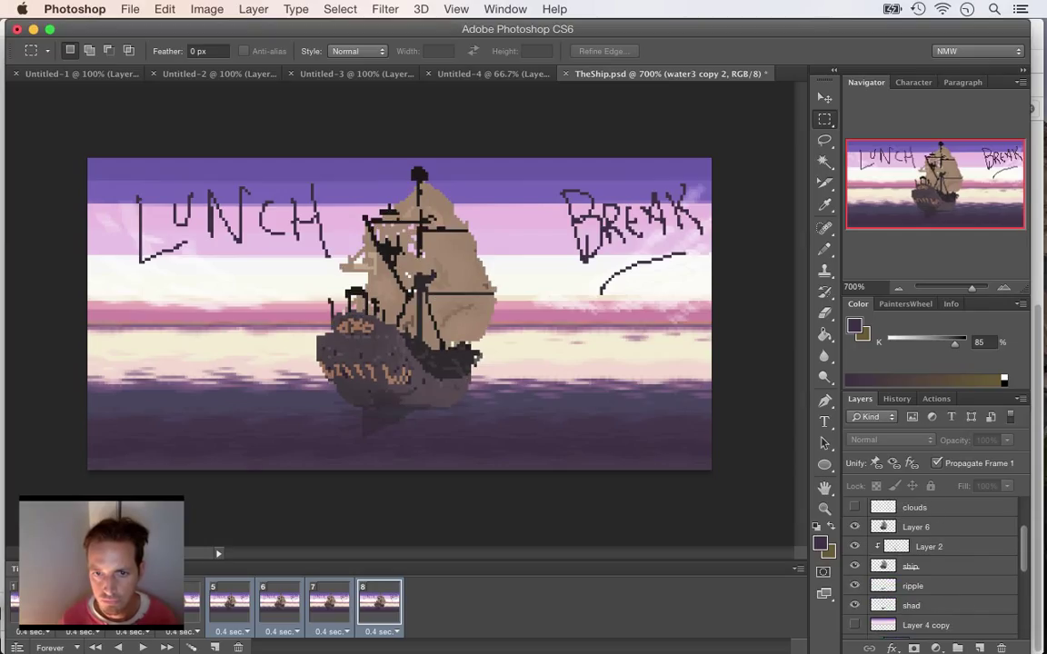
left_click(854, 566)
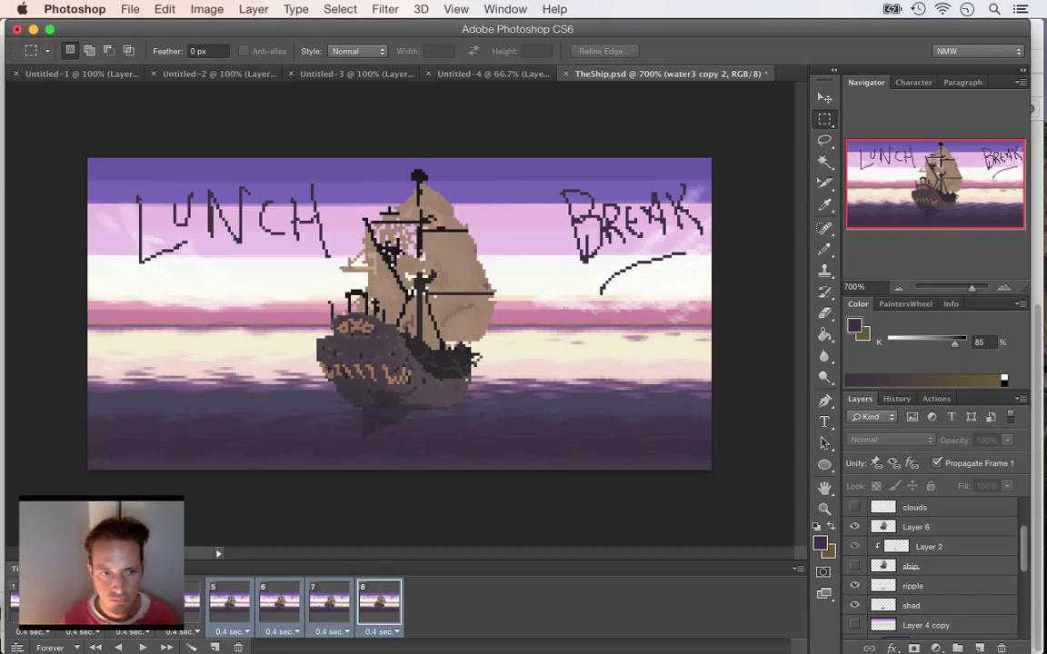
- Compare the ship's position from frame to frame, return to frame 1, and save the document
left_click(30, 603)
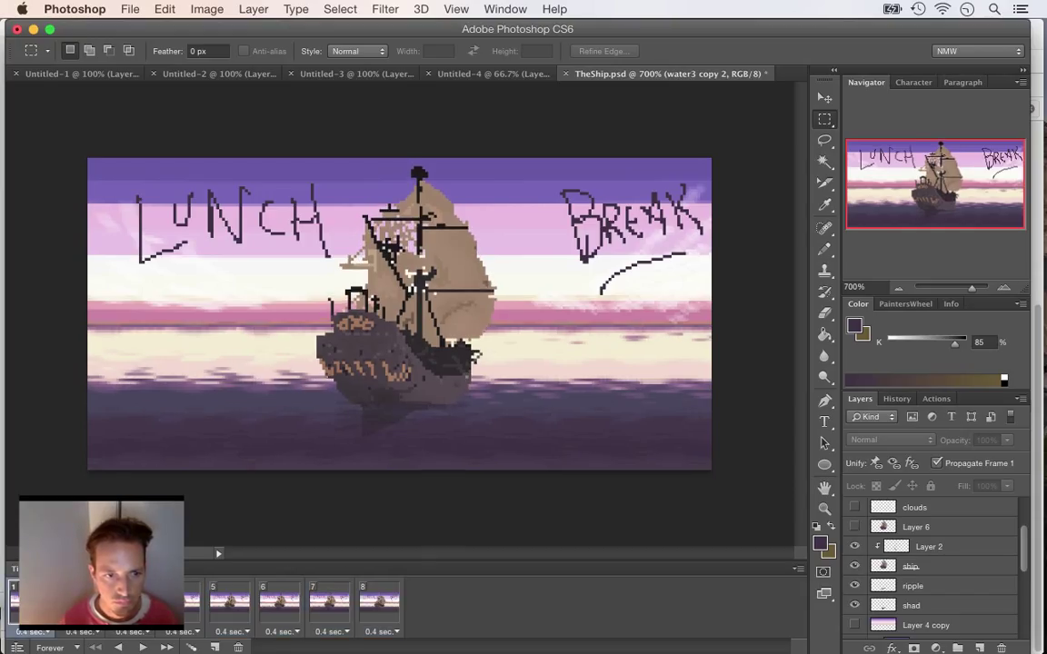
left_click(379, 603)
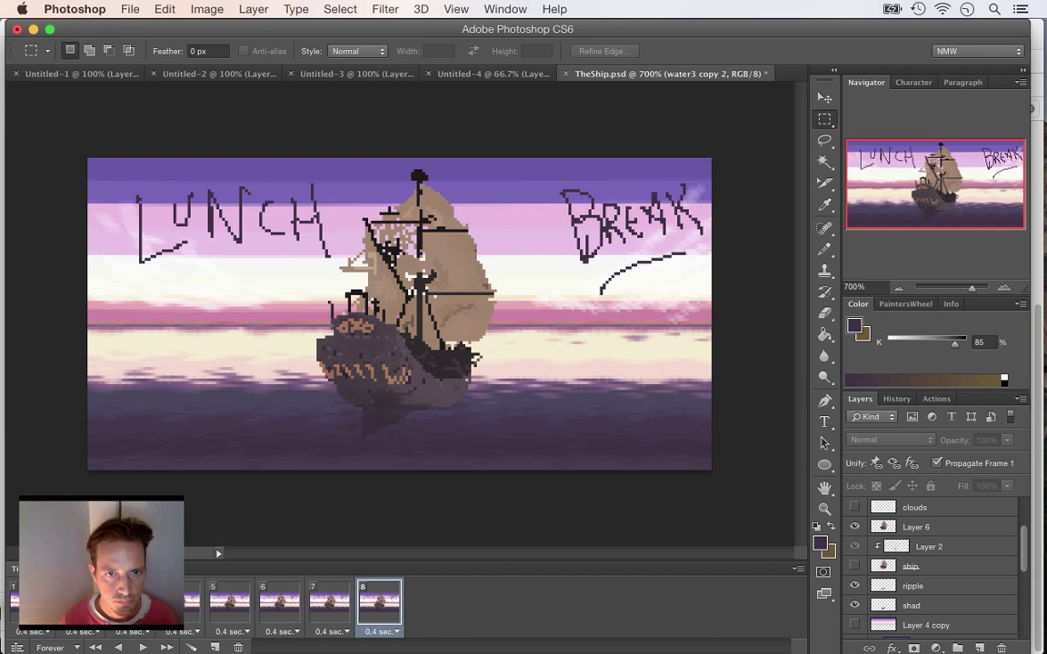
left_click(329, 603)
key("Left")
key("Left")
key("Left")
key("Left")
key("Left")
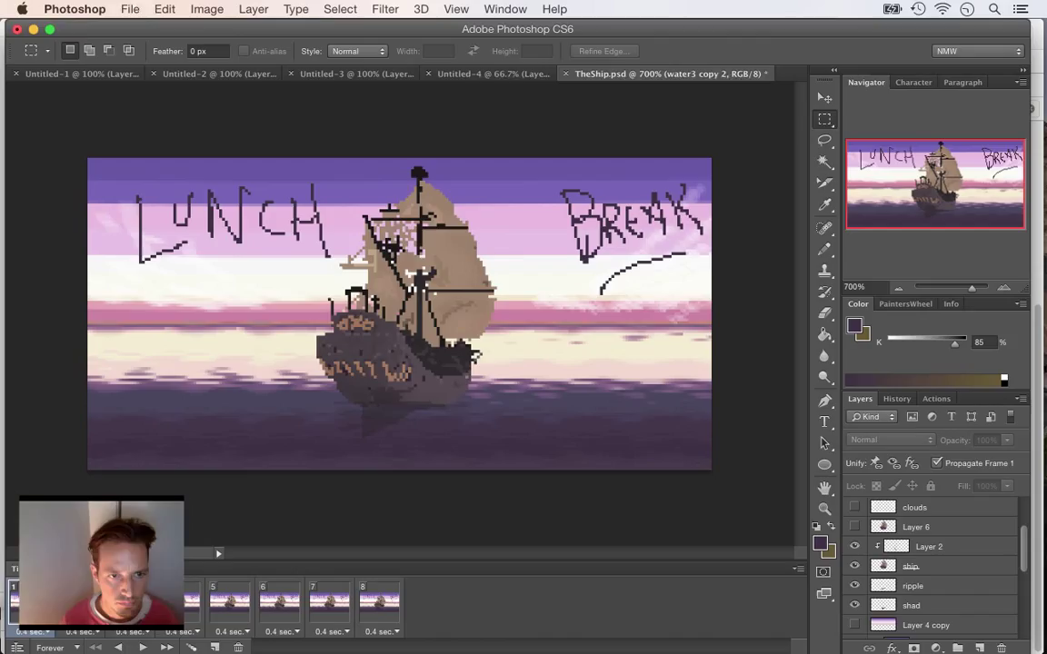
key("super+s")
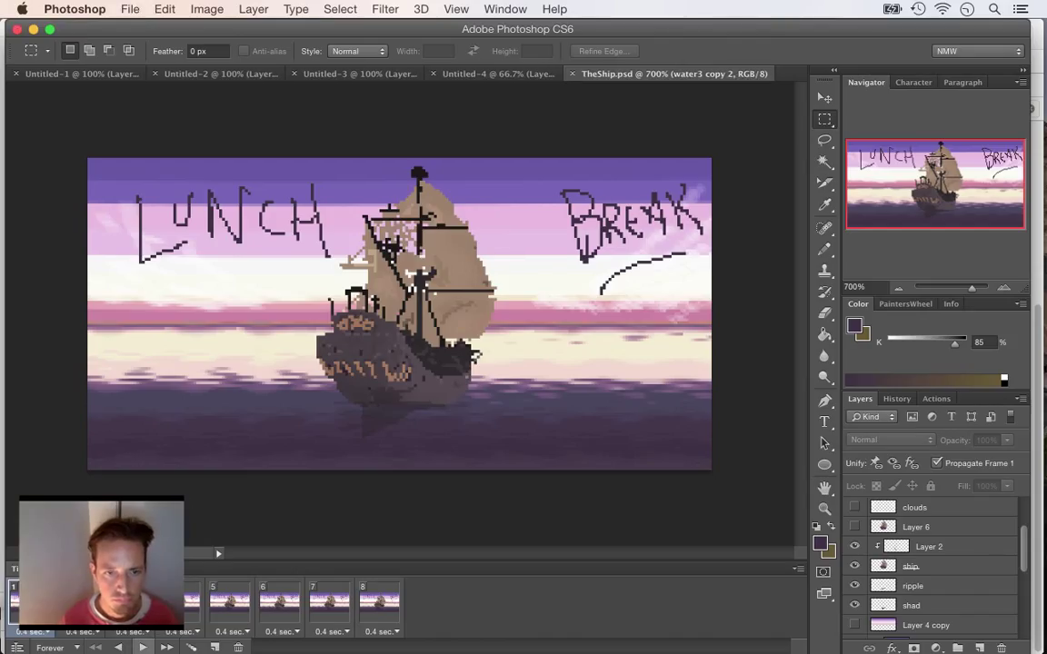
- Hide and delete Layer 7, which holds the "LUNCH BREAK" lettering
scroll(936, 563, "up", 3)
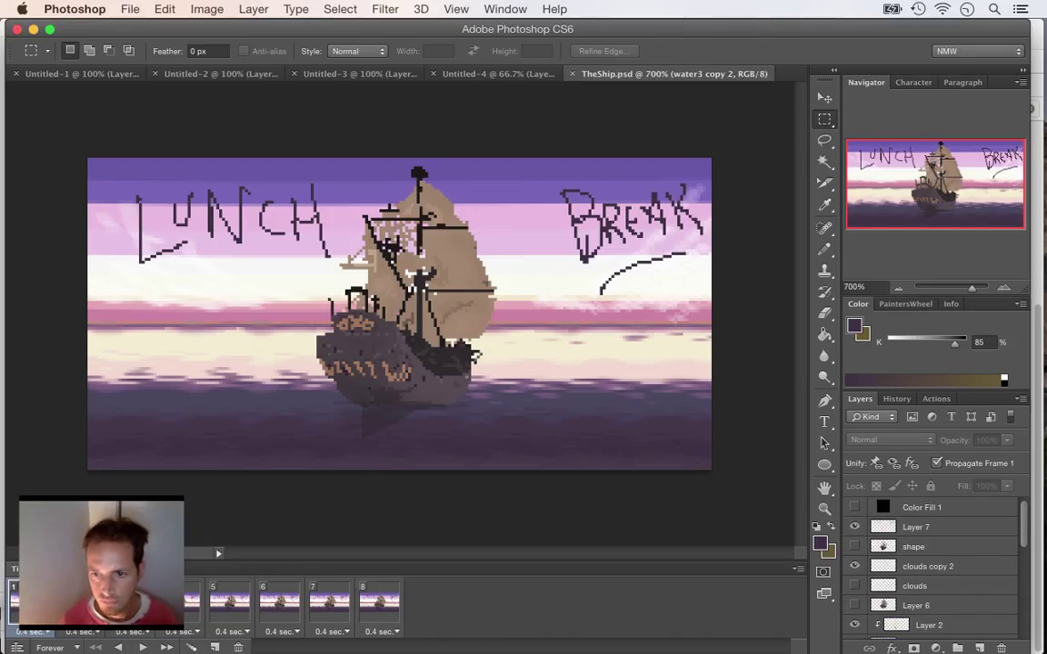
left_click(928, 566)
left_click(855, 527)
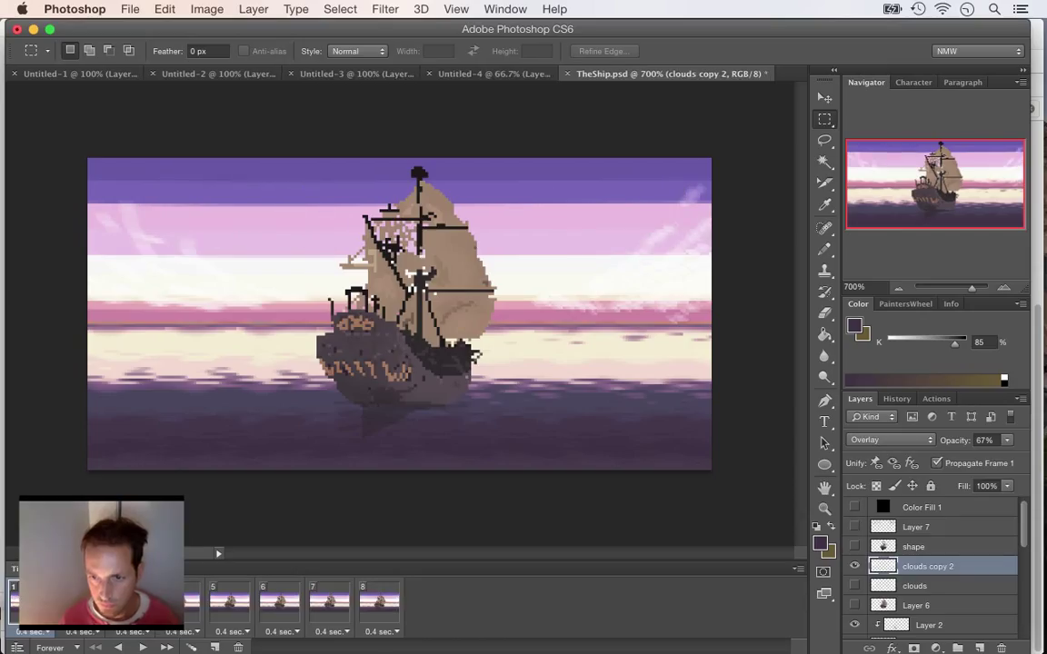
left_click(918, 527)
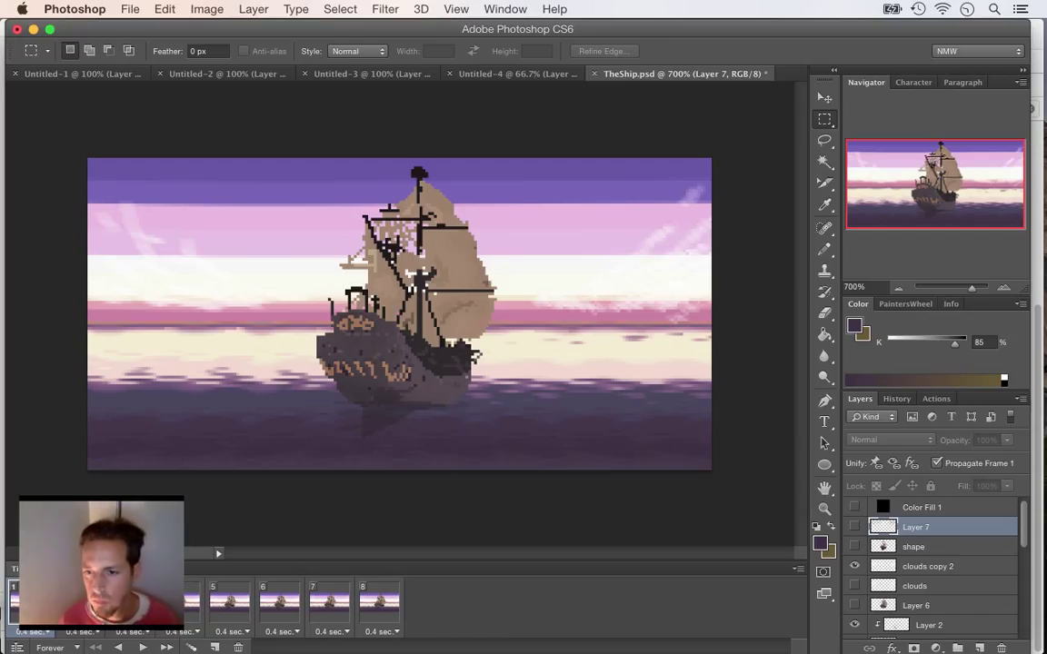
key("Delete")
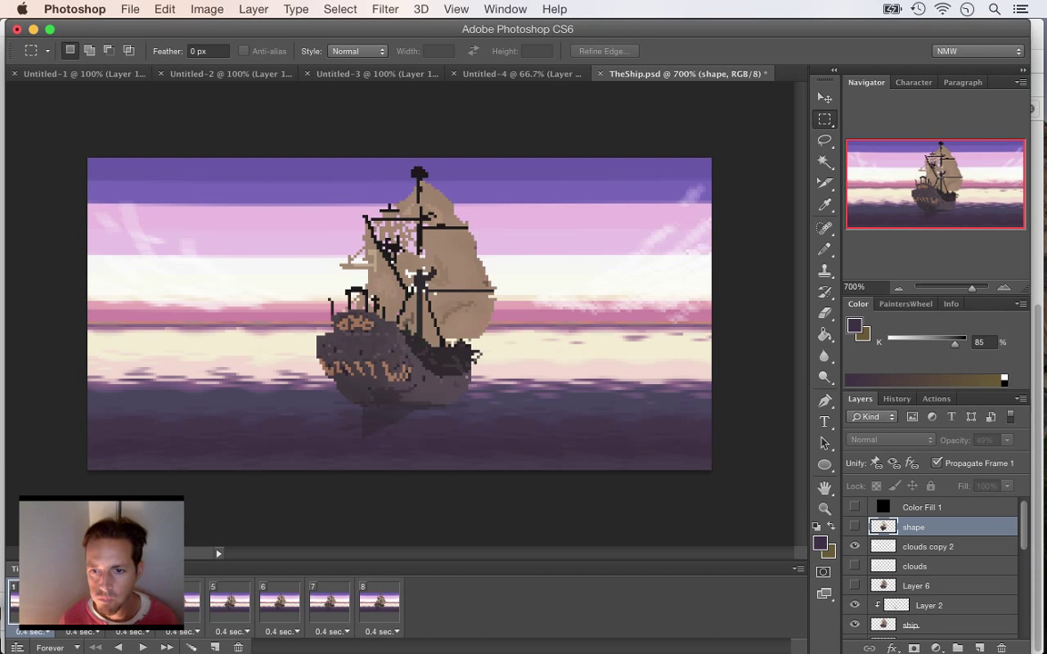
- Check the shape layer by switching it on and off, and play the eight-frame animation to review the ship's bobbing
left_click(854, 527)
left_click(854, 527)
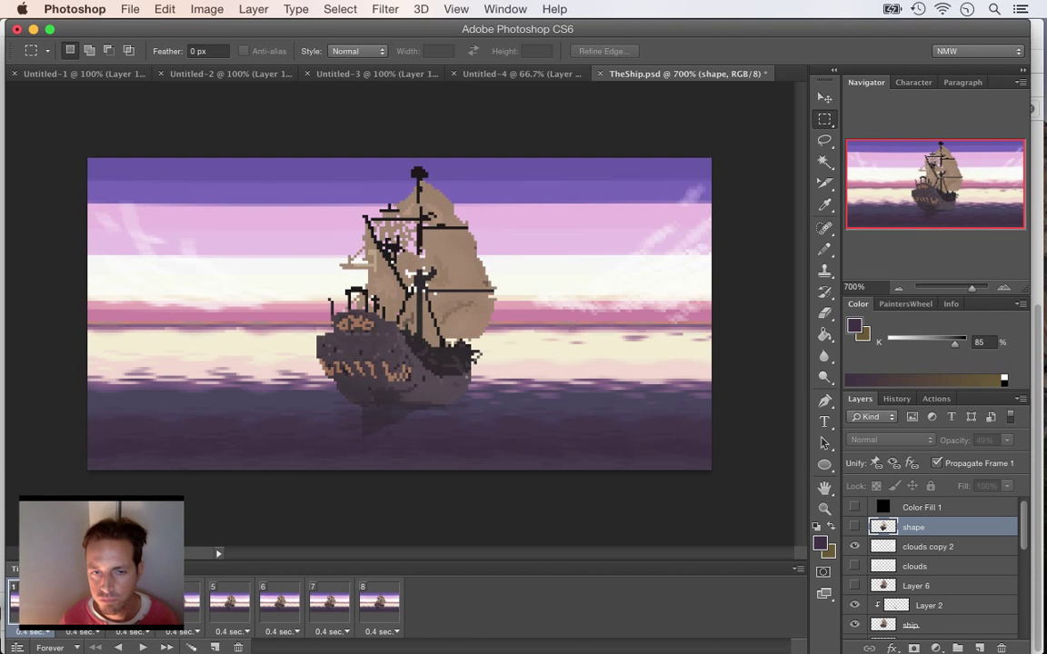
key("space")
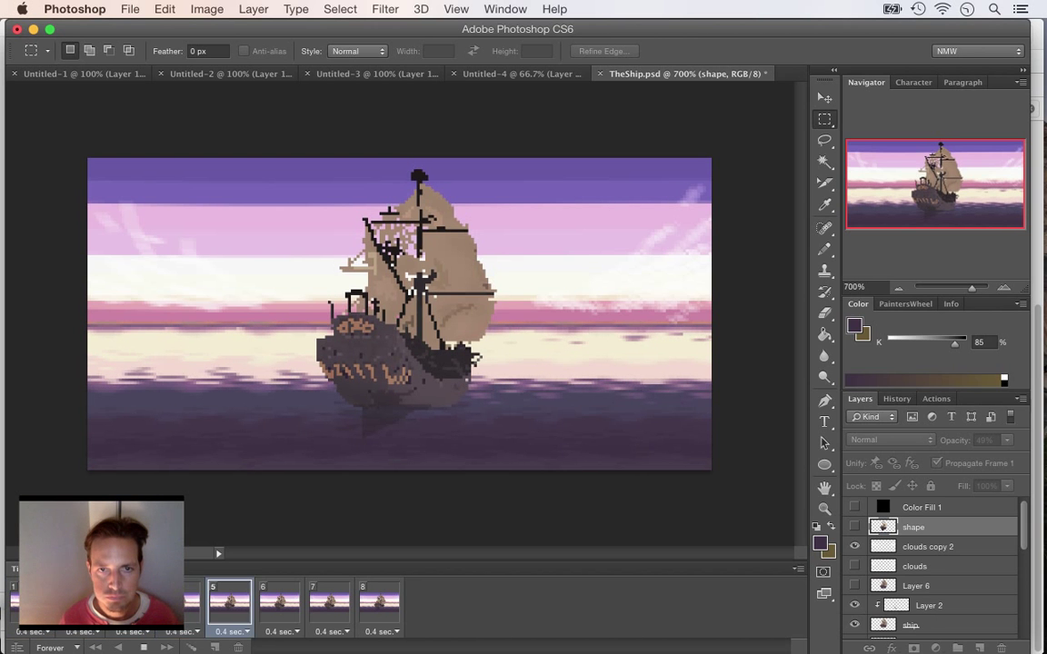
key("space")
- In frame 8, hide Layer 6 and show the ship layer
left_click(379, 602)
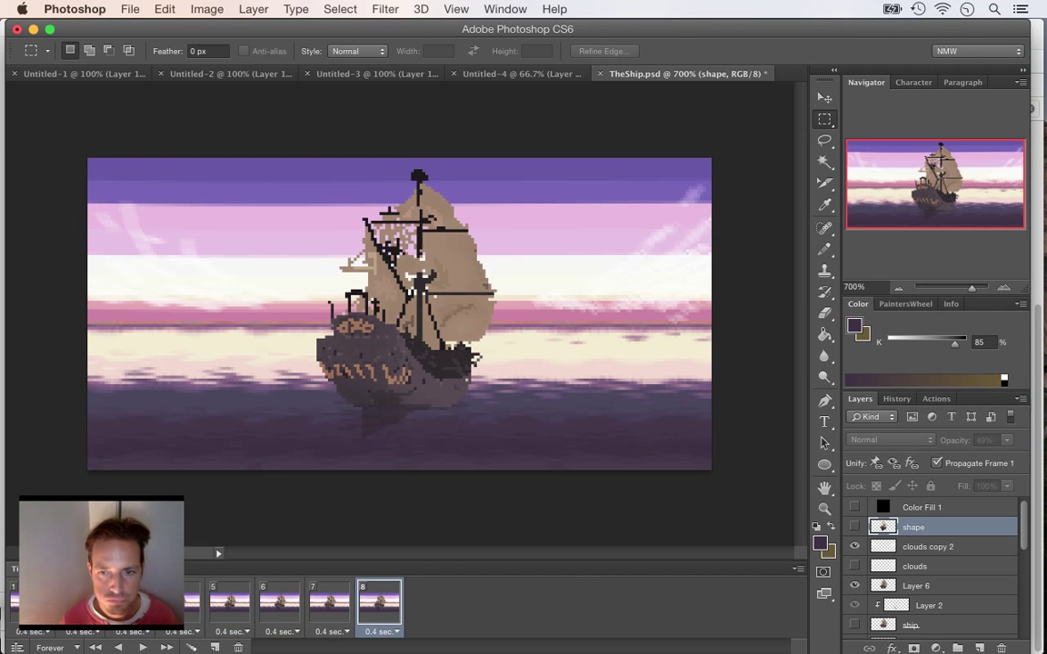
scroll(936, 563, "down", 2)
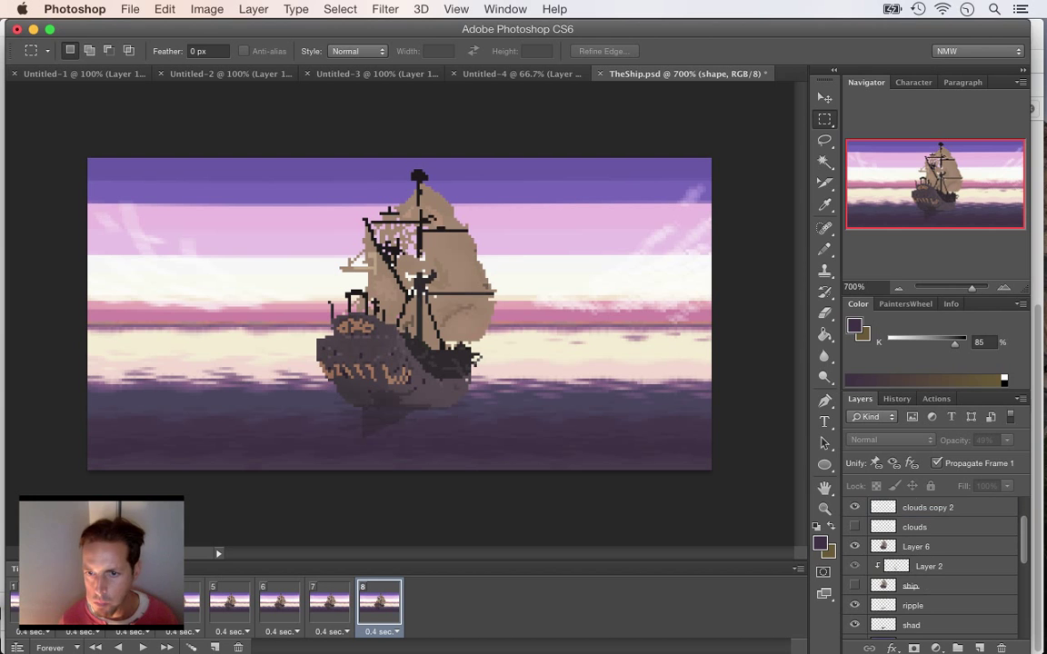
left_click(854, 546)
left_click(855, 586)
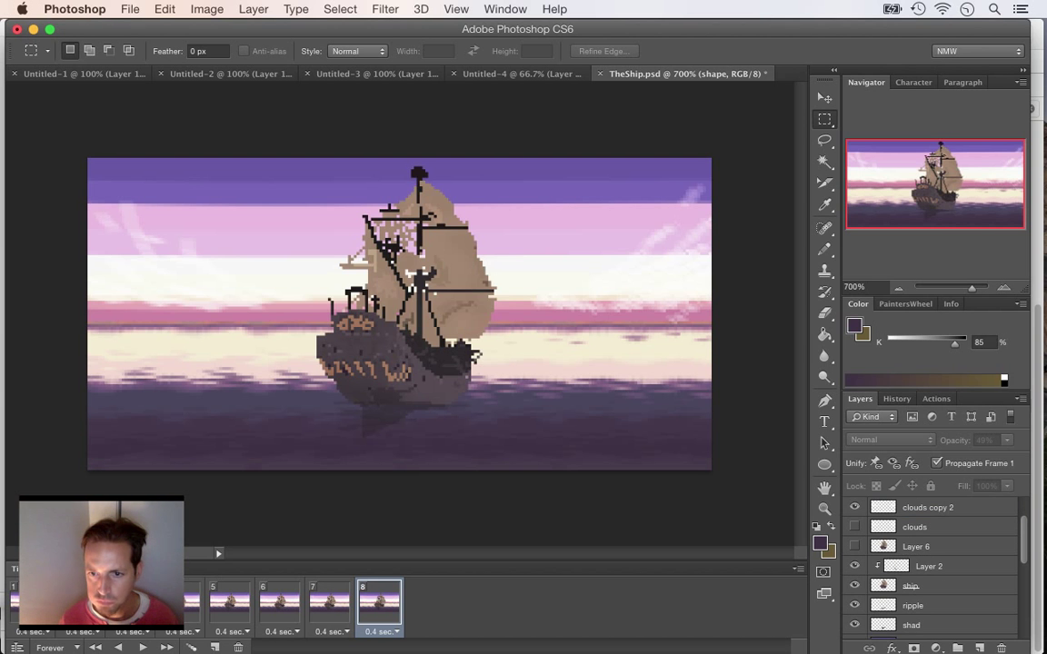
- Play the animation from frame 1 to review the changed ship motion, and stop it
left_click(29, 602)
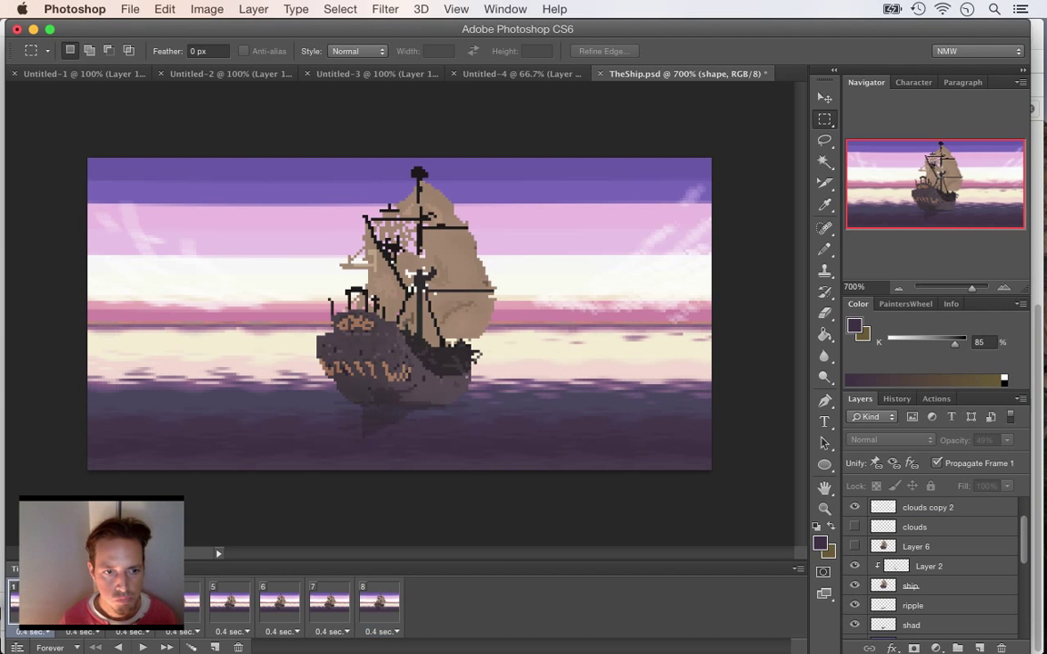
key("space")
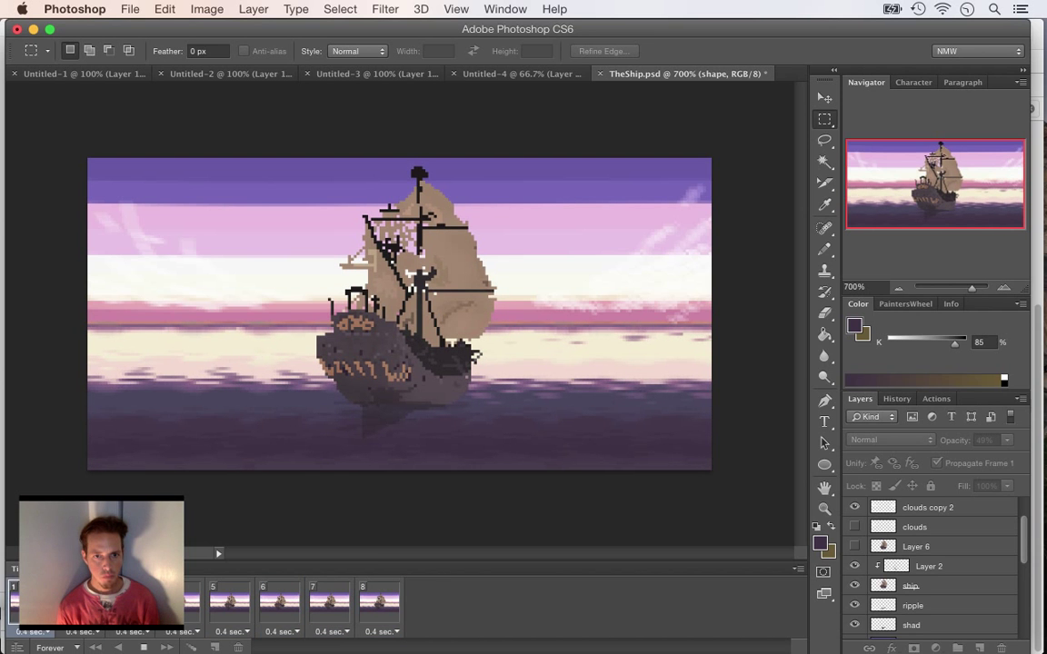
key("space")
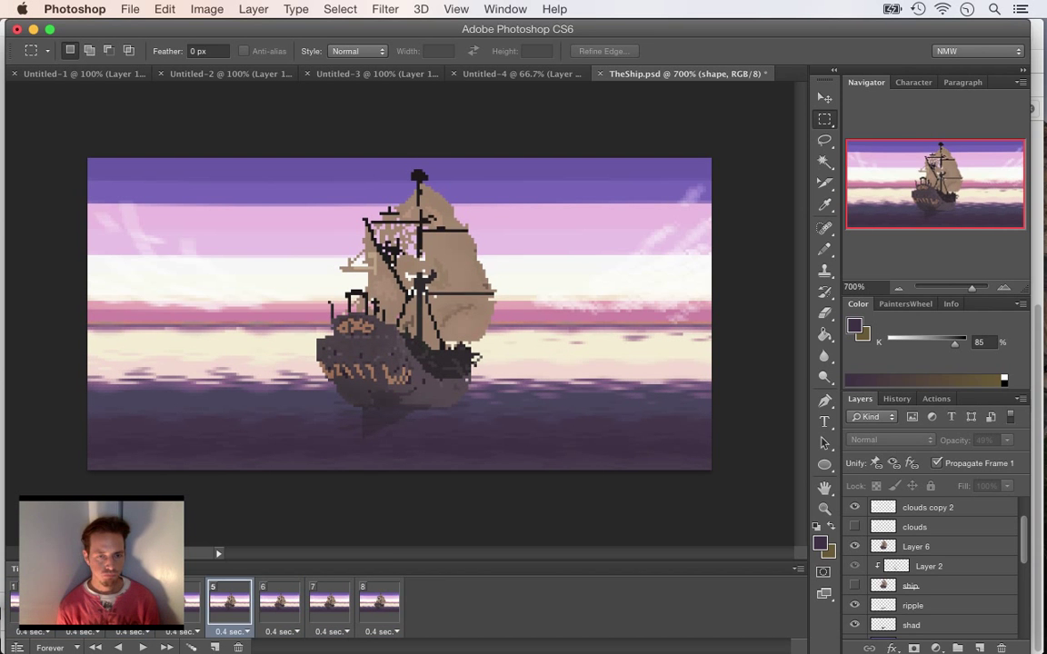
- Select frames 5 to 7 and nudge the shad layer slightly down to match the lowered ship
left_click(329, 603, "shift")
scroll(930, 568, "down", 2)
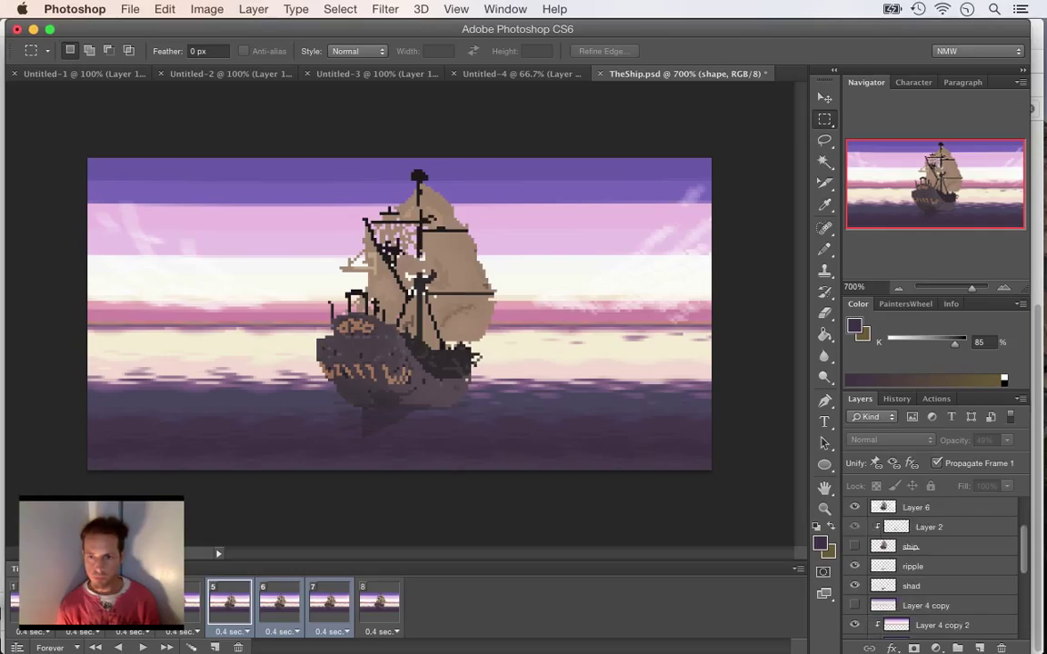
scroll(936, 563, "down", 1)
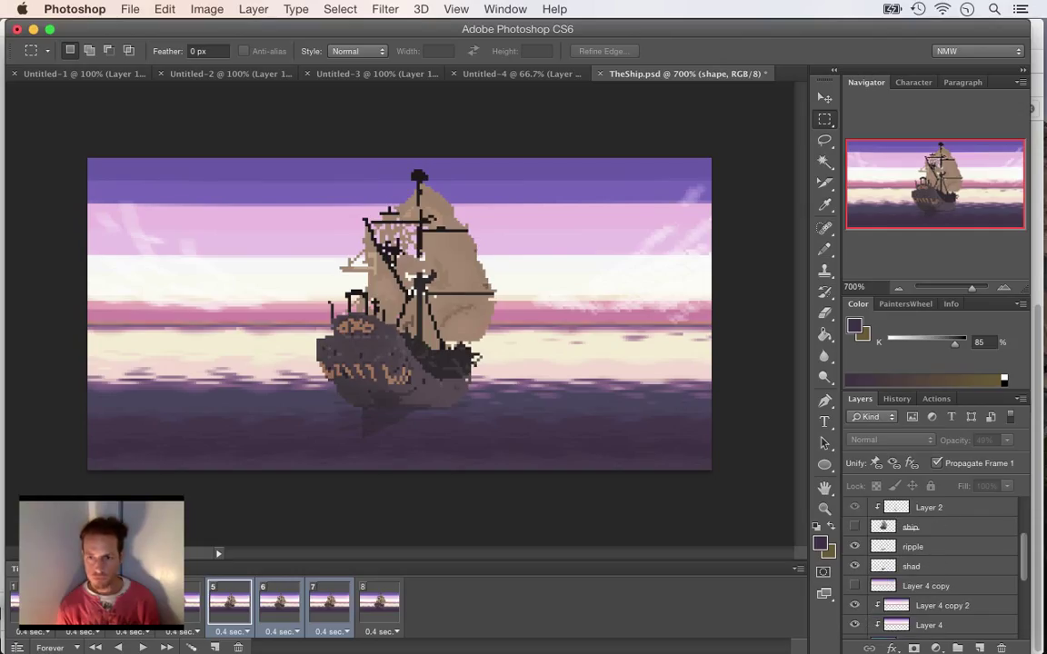
left_click(936, 566)
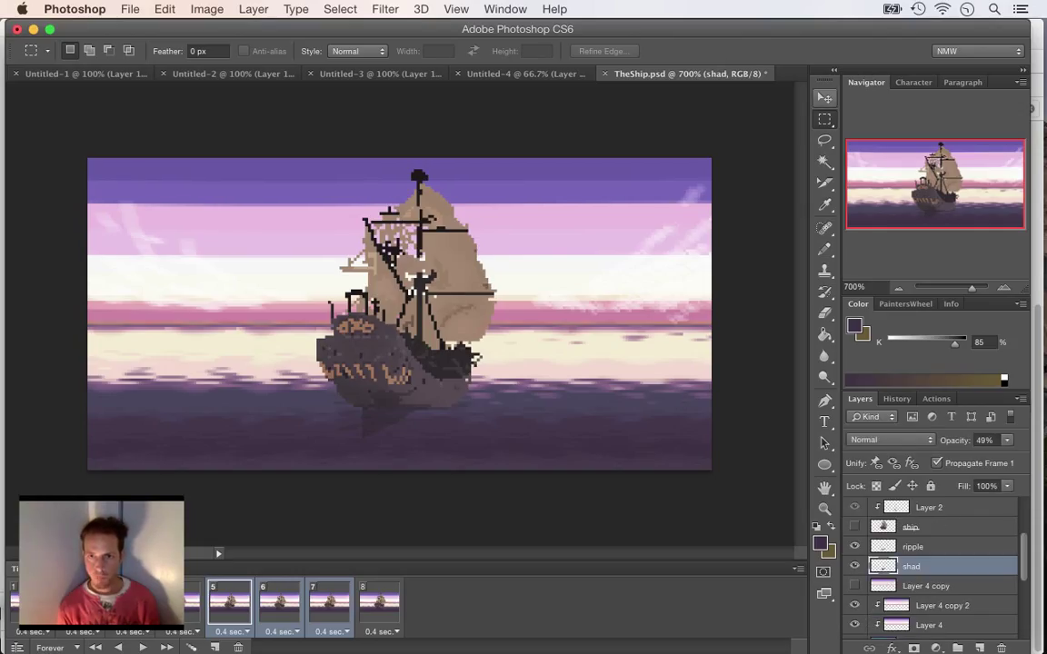
key("v")
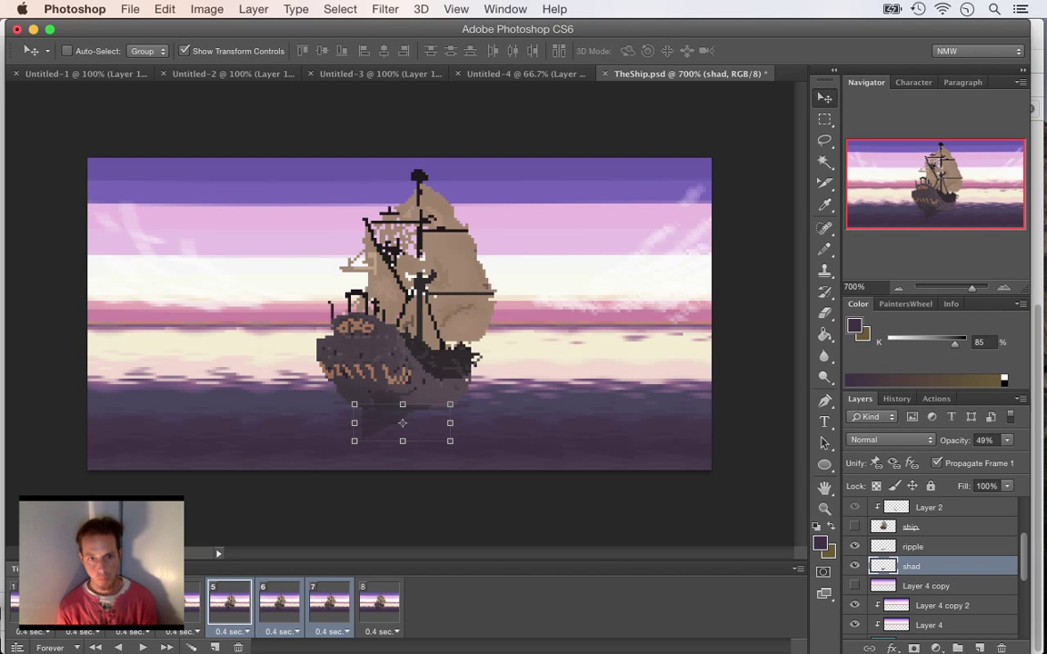
key("m")
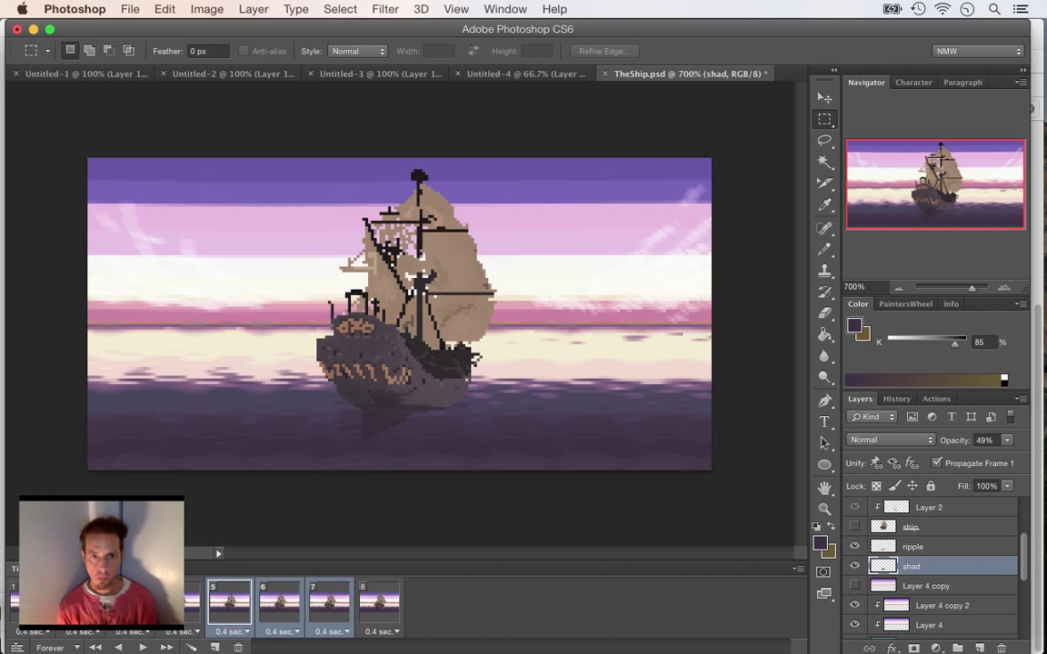
key("comma")
key("period")
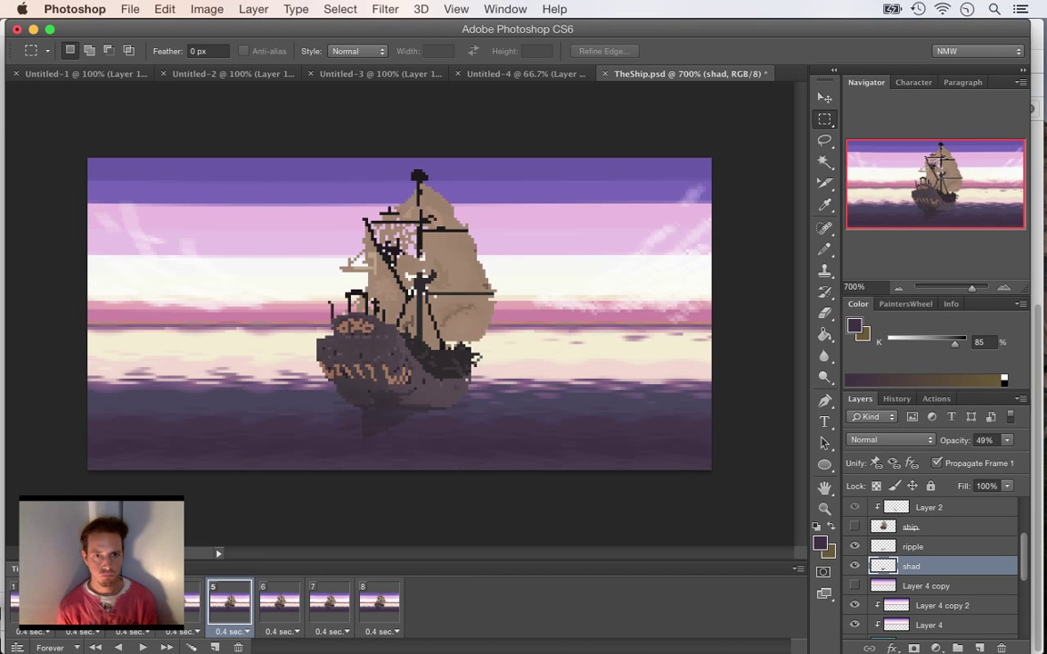
- Play the animation from frame 1 to review the shadow's motion, and save the file
left_click(31, 602)
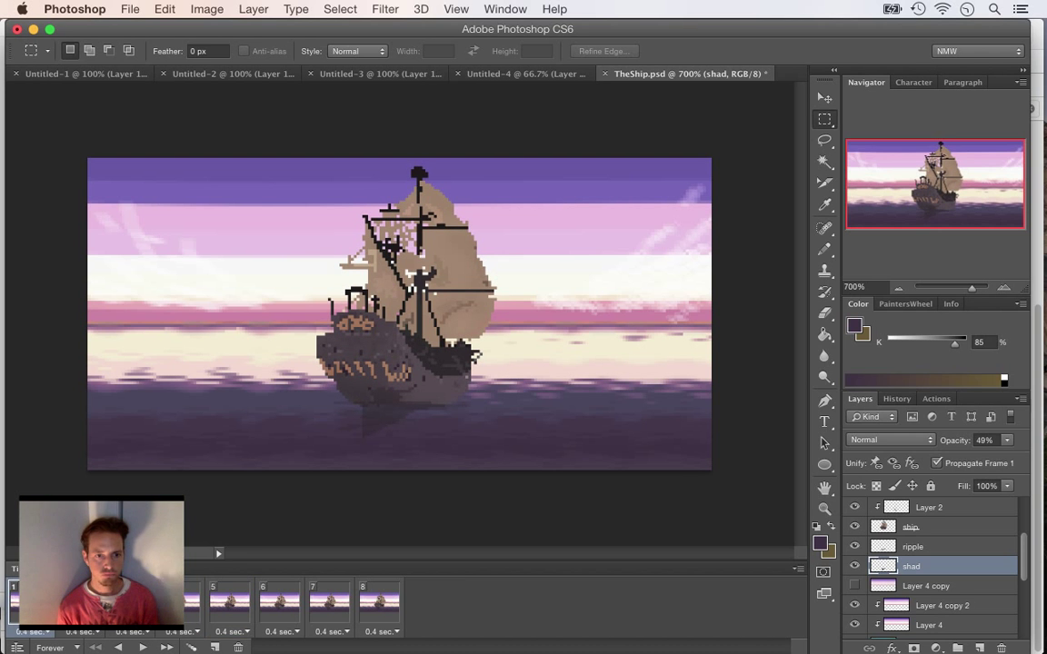
key("space")
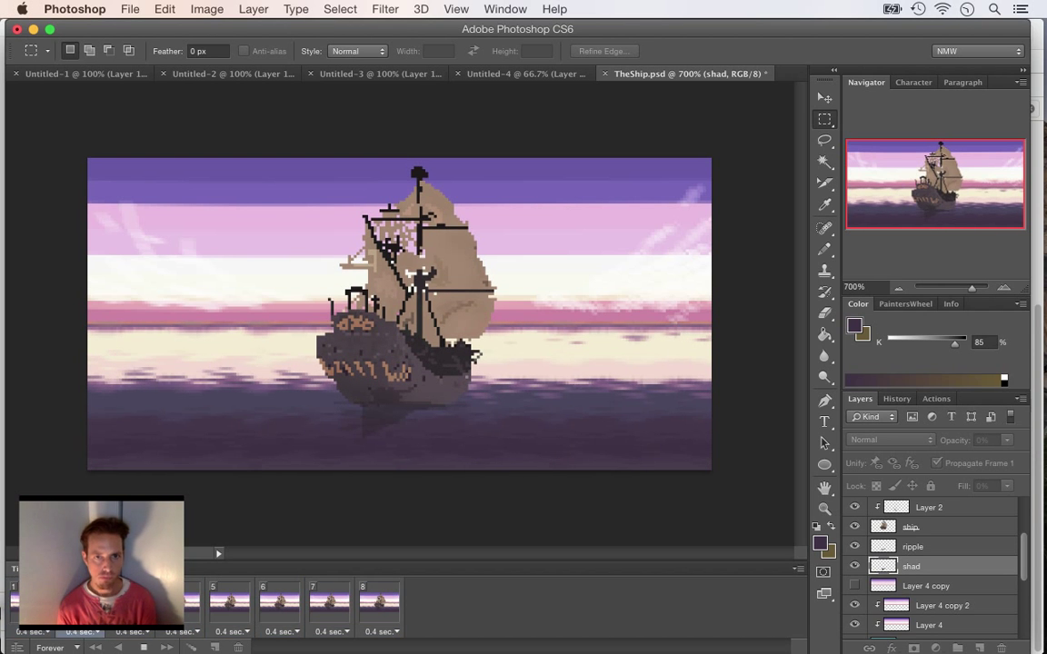
key("space")
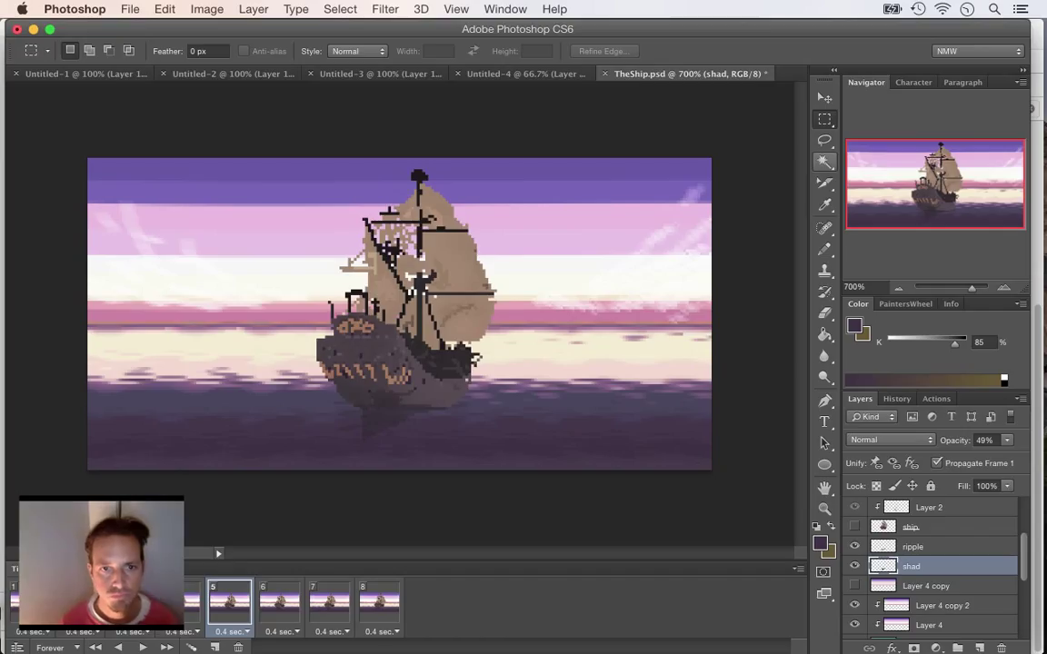
key("cmd+s")
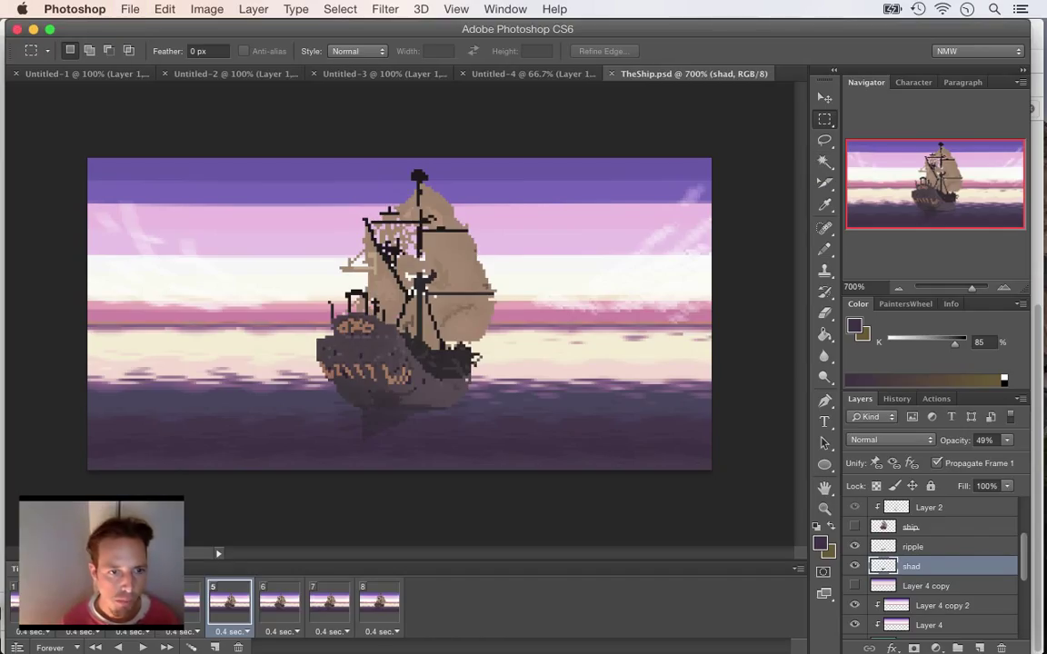
left_click_drag(36, 604, 282, 604)
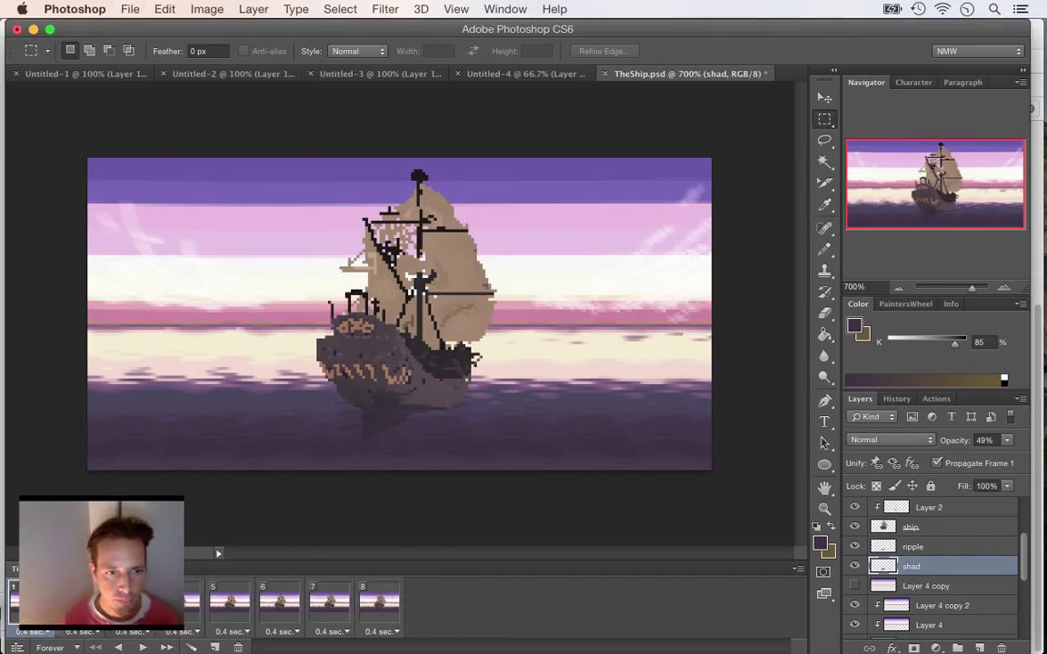
key("super+s")
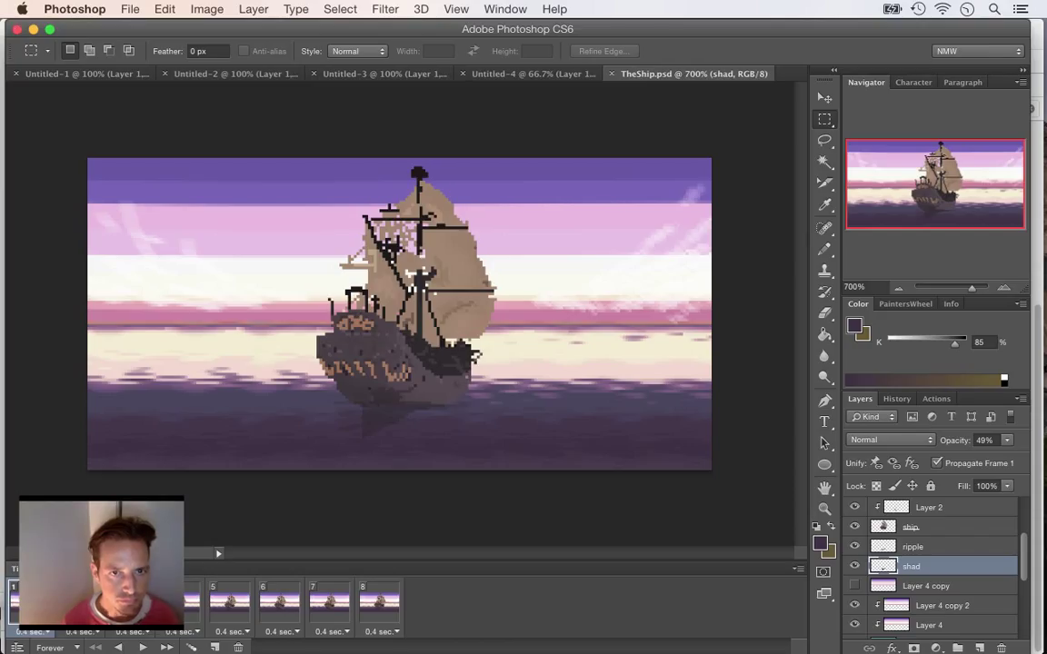
- Set the delay of all eight frames to 0.1 seconds and play the animation to judge its speed
left_click(383, 606, "shift")
right_click(385, 608)
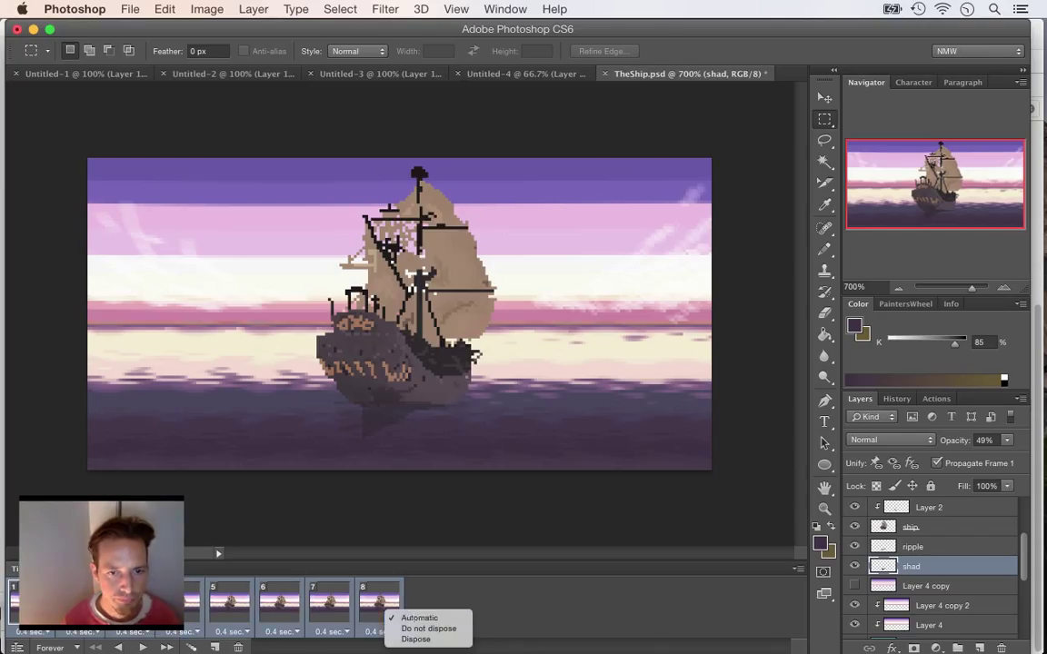
key("Escape")
left_click(328, 631)
left_click(359, 482)
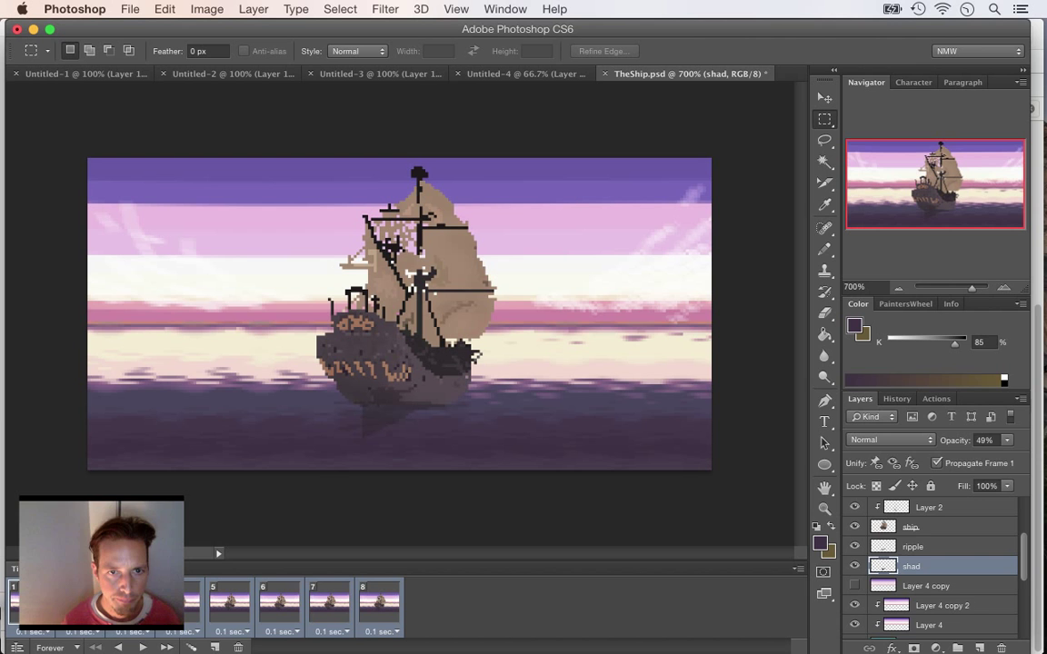
key("space")
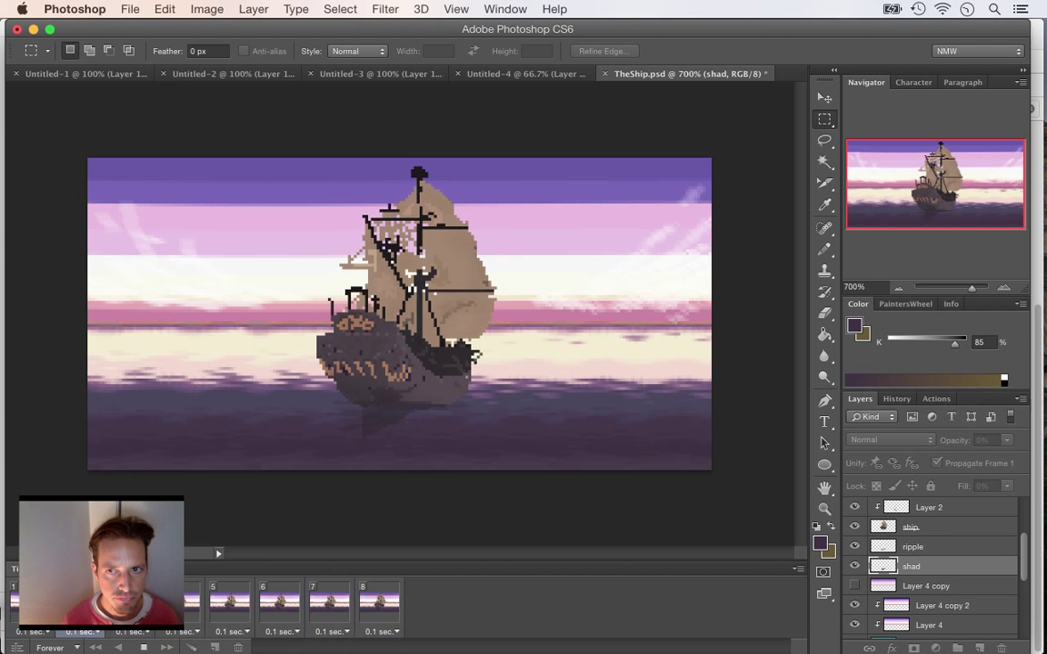
key("space")
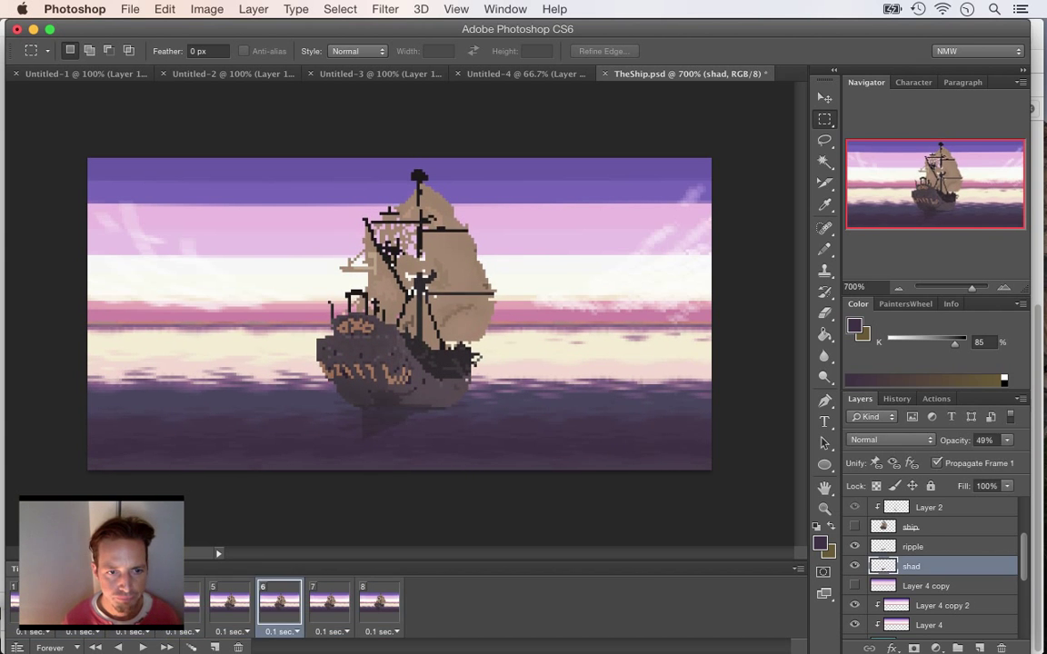
- Set the delay of all eight frames to 0.2 seconds
left_click(29, 603)
left_click(379, 603, "shift")
left_click(383, 631)
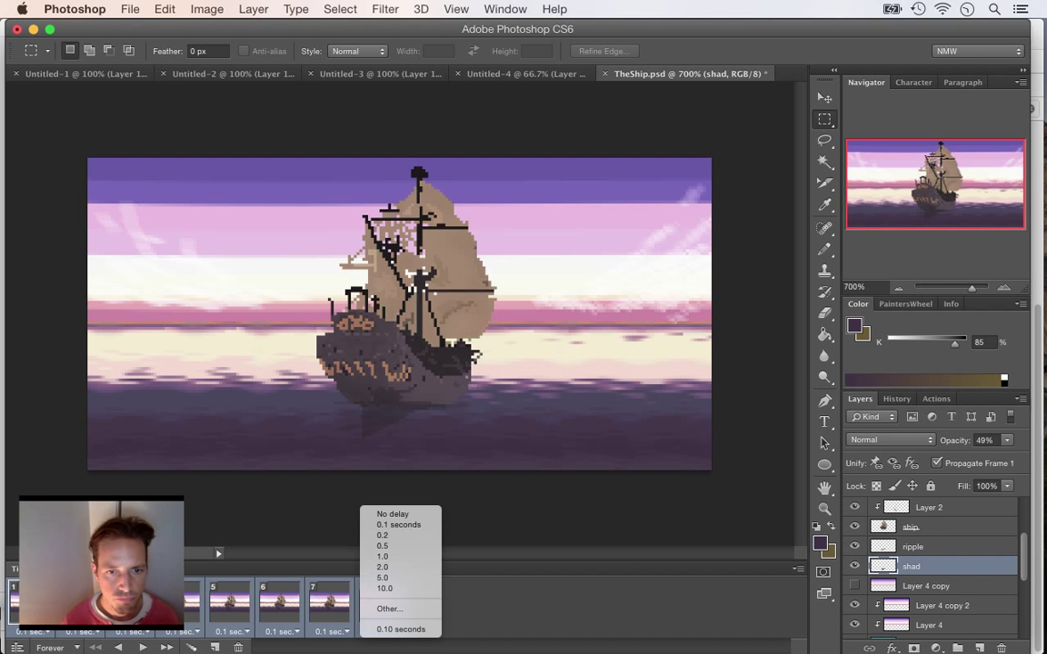
left_click(386, 535)
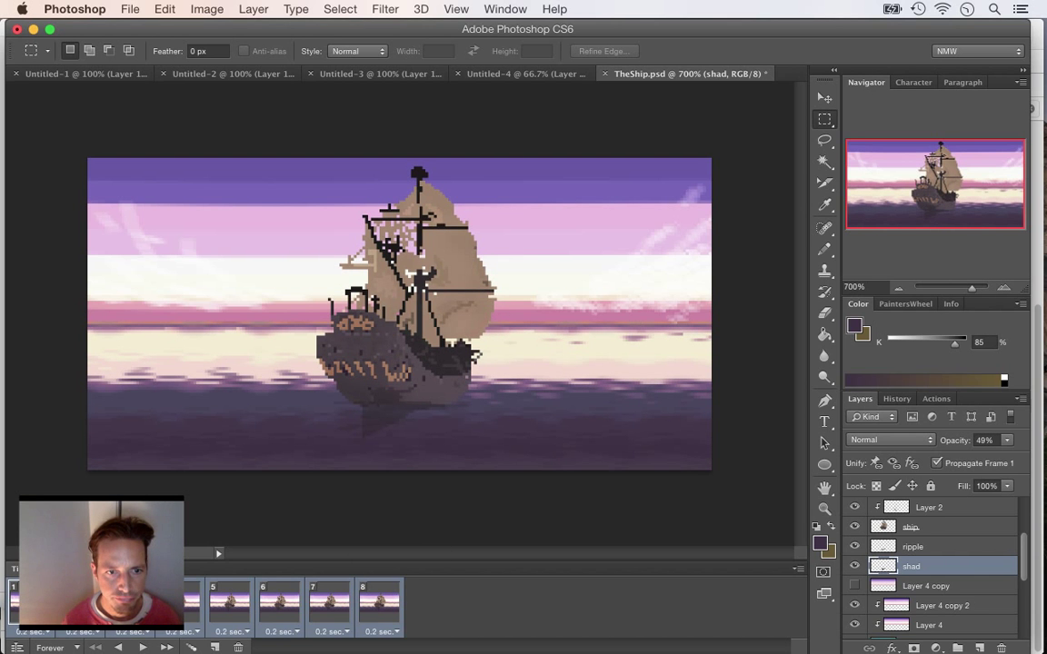
- Play the animation to review the new speed, stop it and save the file
key("space")
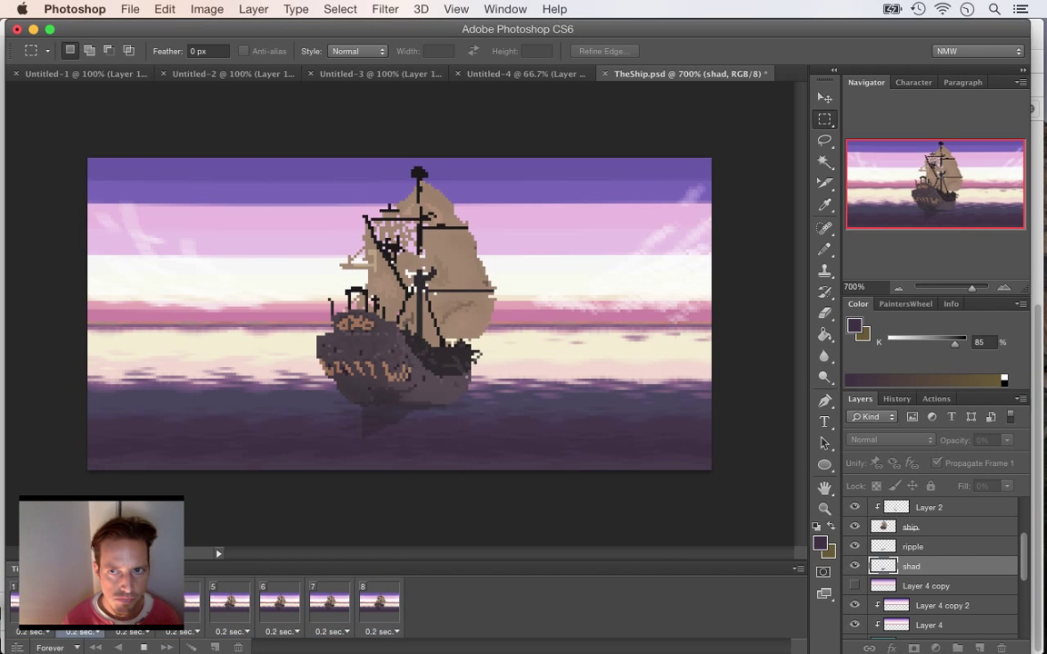
key("space")
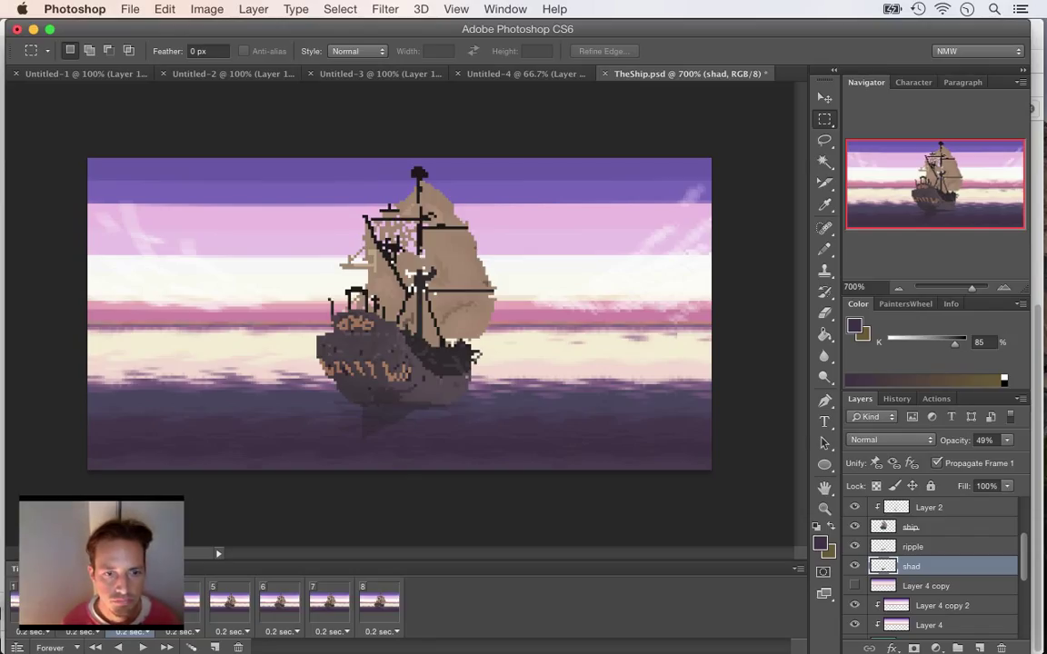
key("super+s")
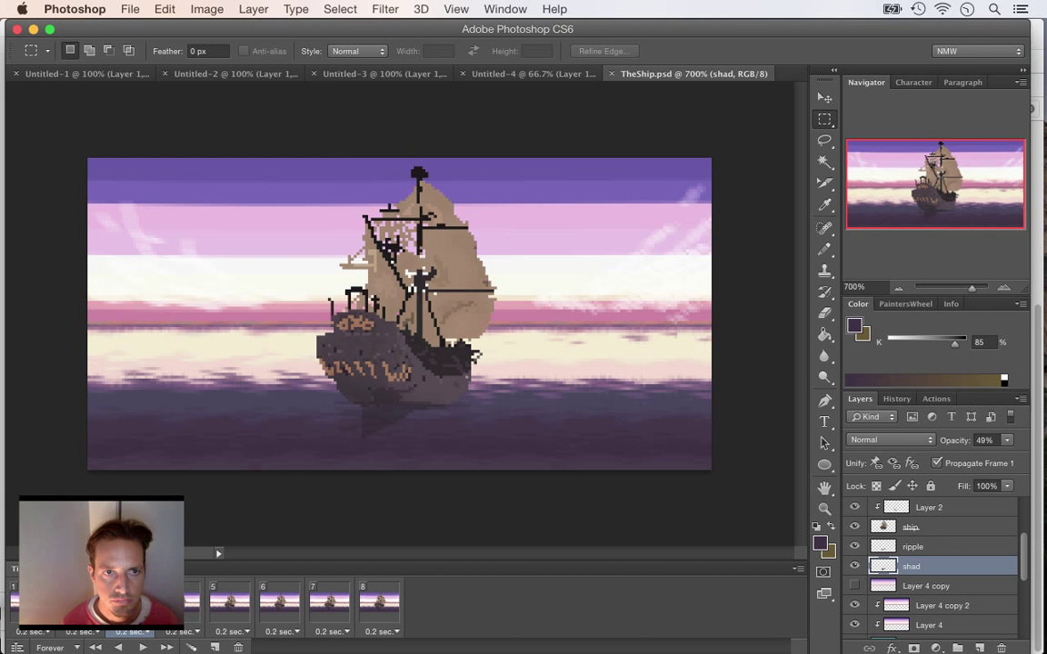
- Start a Save for Web export in GIF format and set the image width to 512 px
left_click(129, 9)
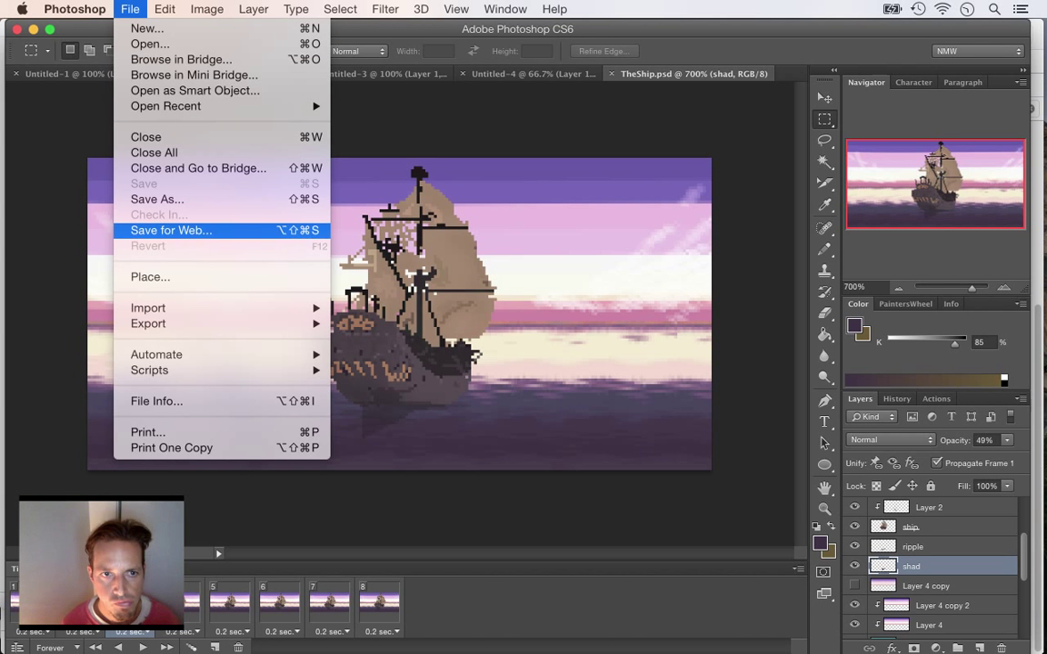
key("Return")
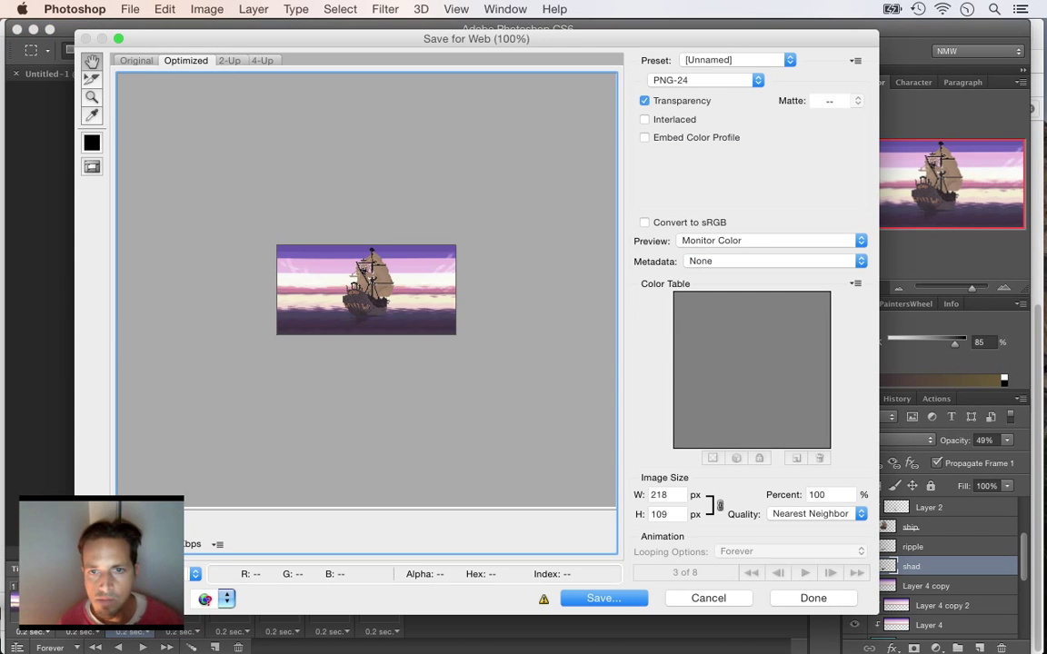
left_click(707, 80)
left_click(668, 37)
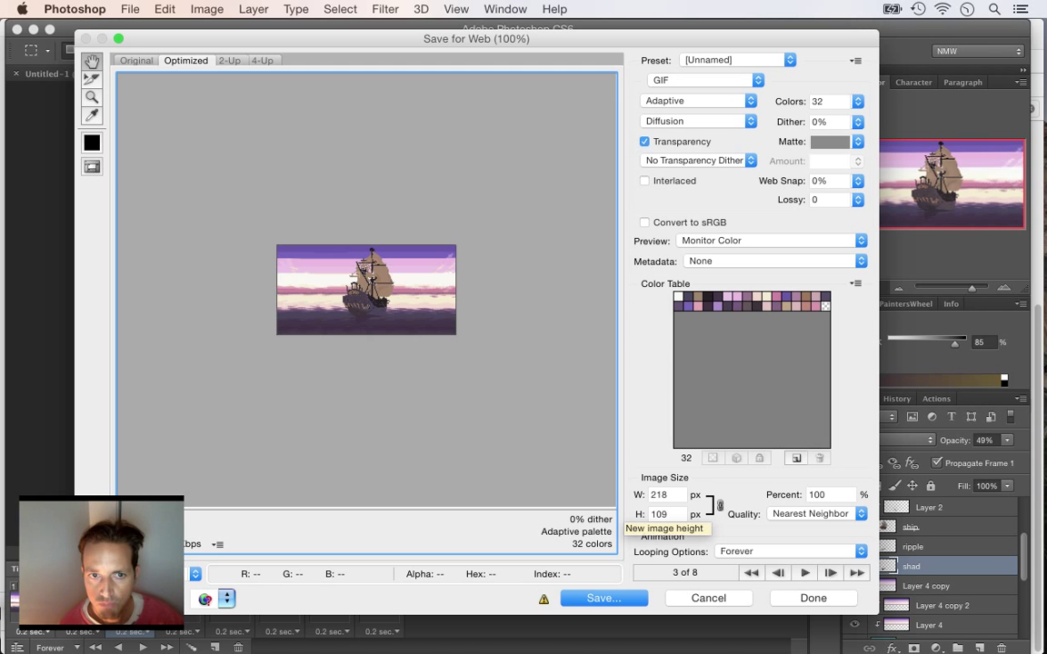
double_click(661, 495)
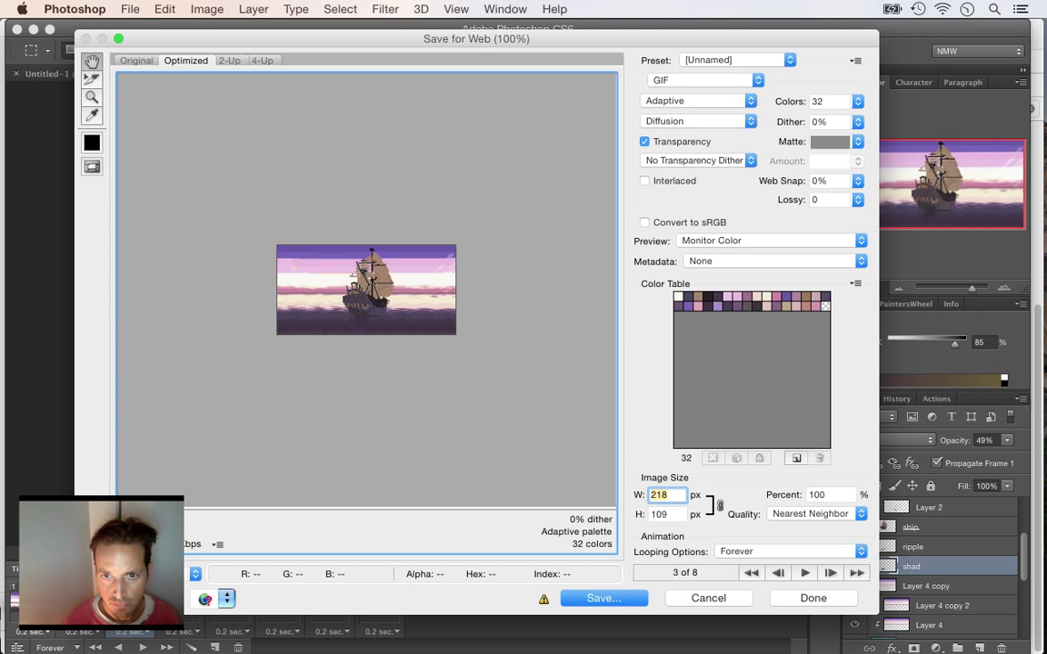
type("512")
key("Tab")
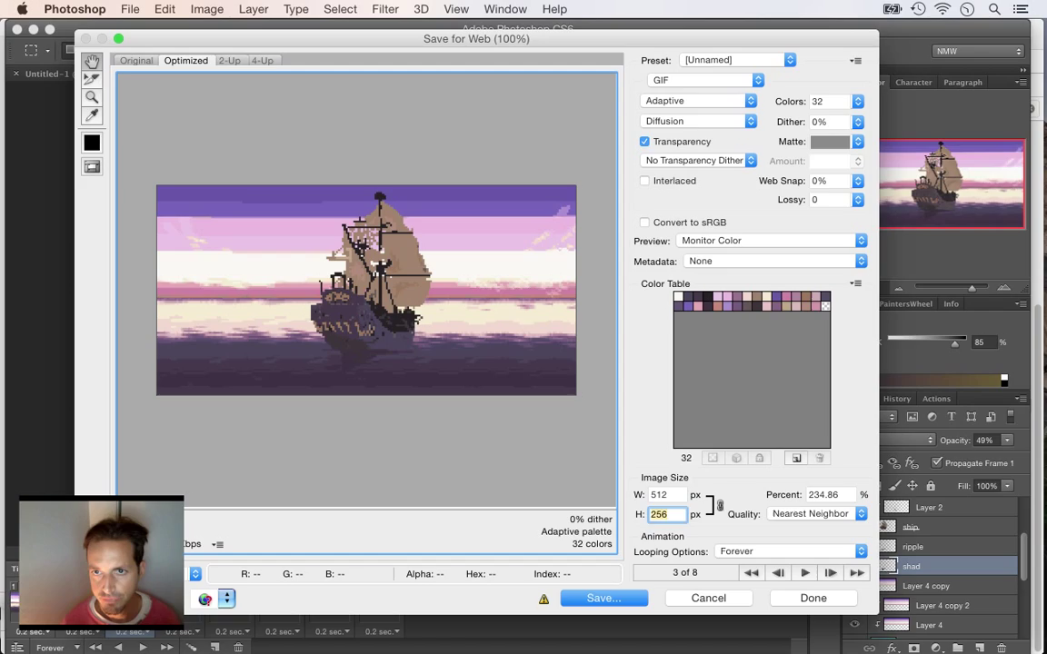
- Try the GIF export with 256 and 128 colors to compare the preview
left_click(857, 101)
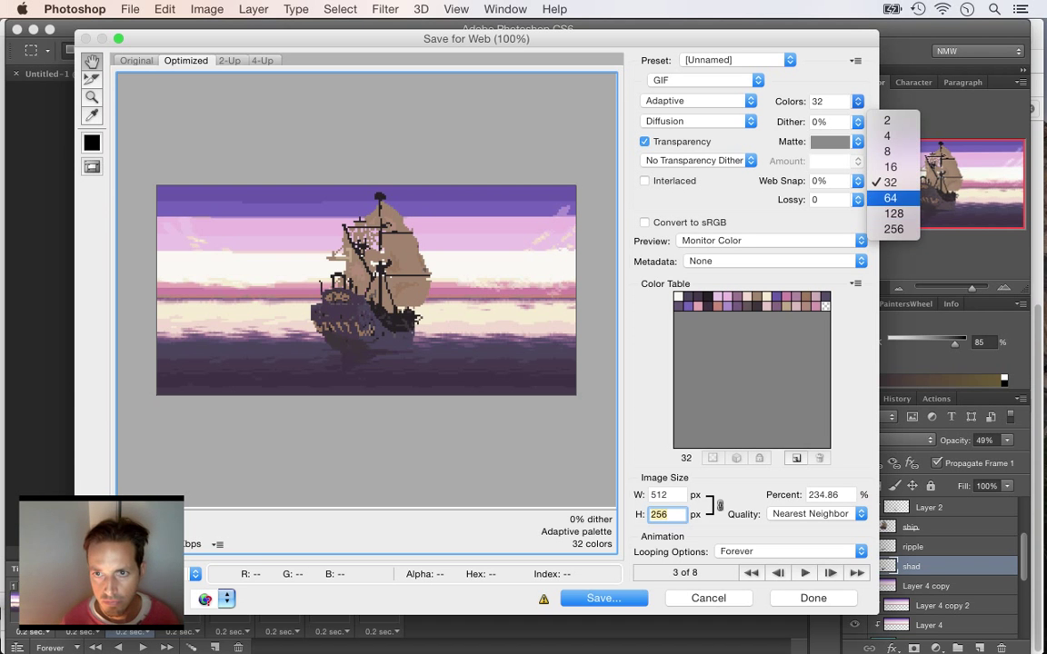
left_click(894, 229)
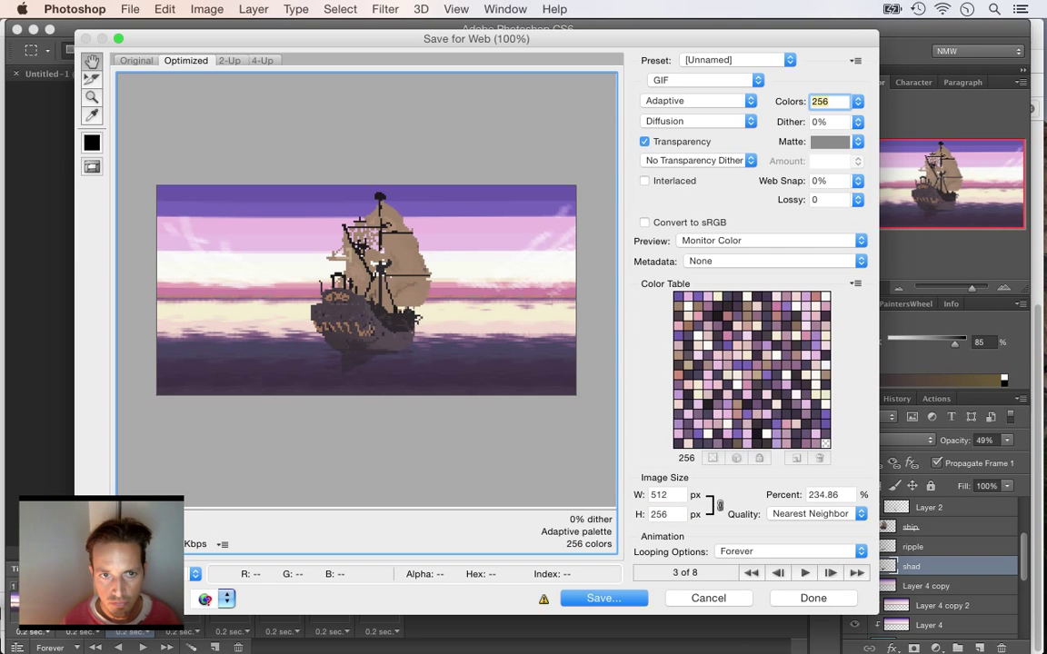
left_click(858, 102)
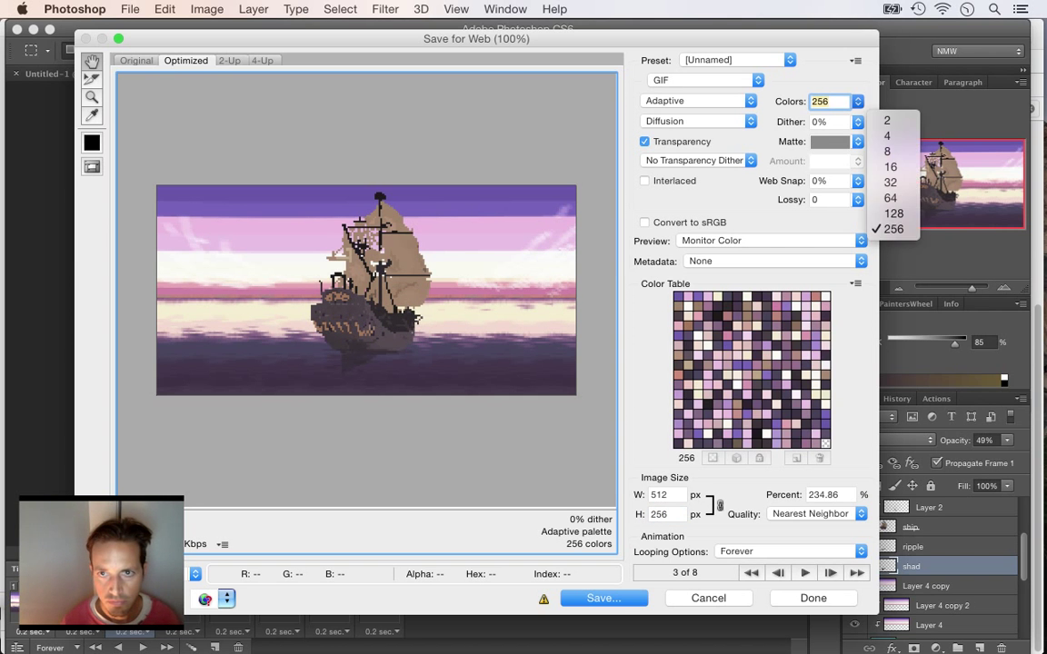
left_click(894, 212)
key("Down")
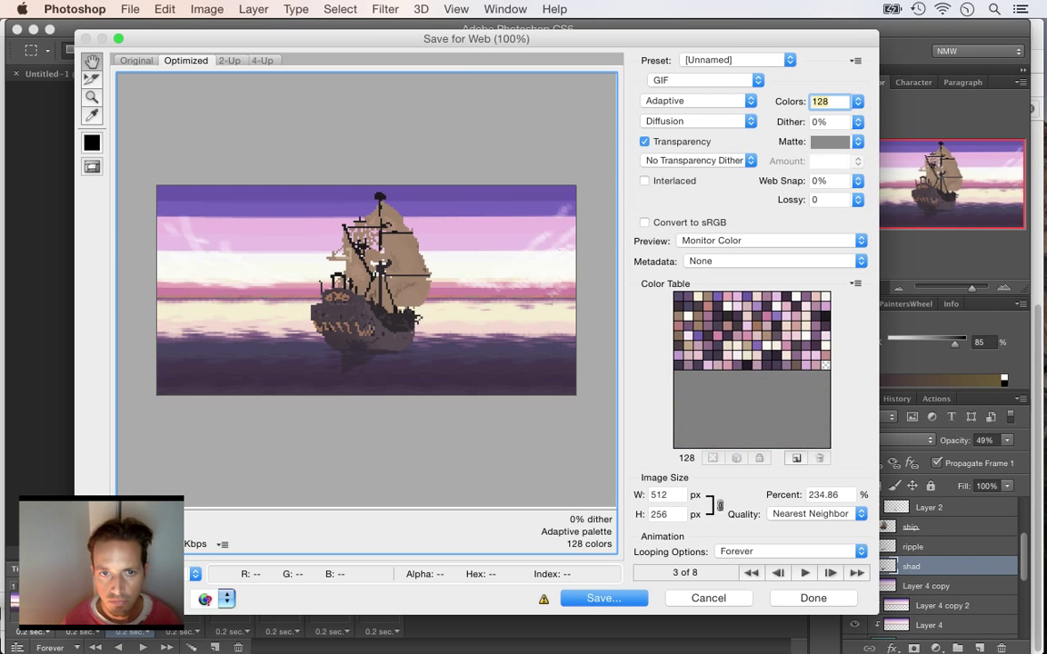
- Compare the GIF preview at 4 and 8 colors, and set the number of colors to 16
left_click(858, 102)
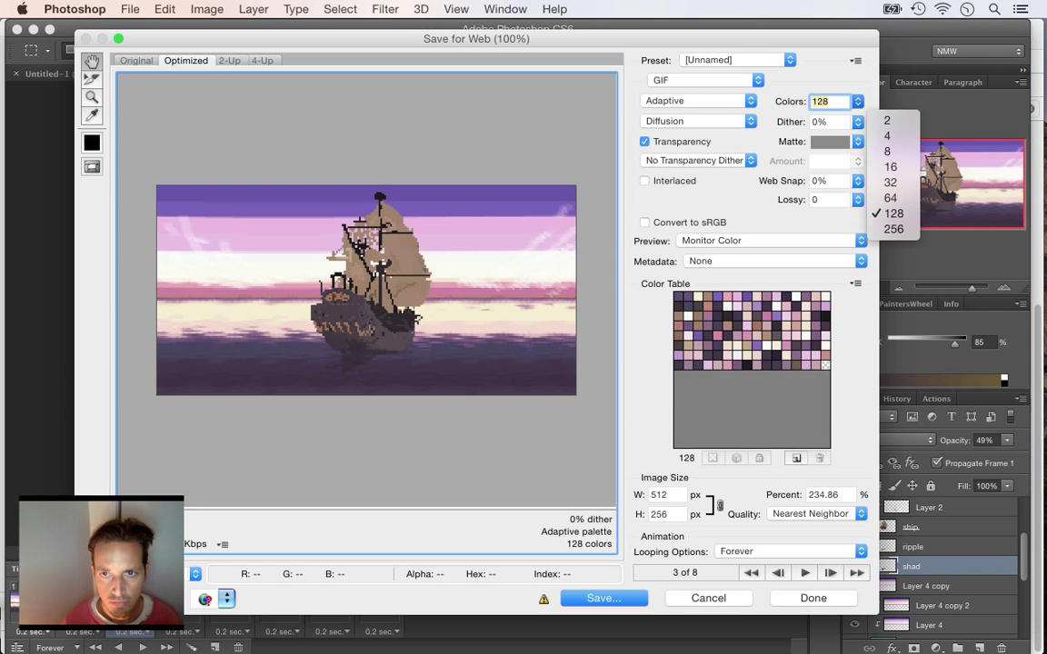
left_click(890, 136)
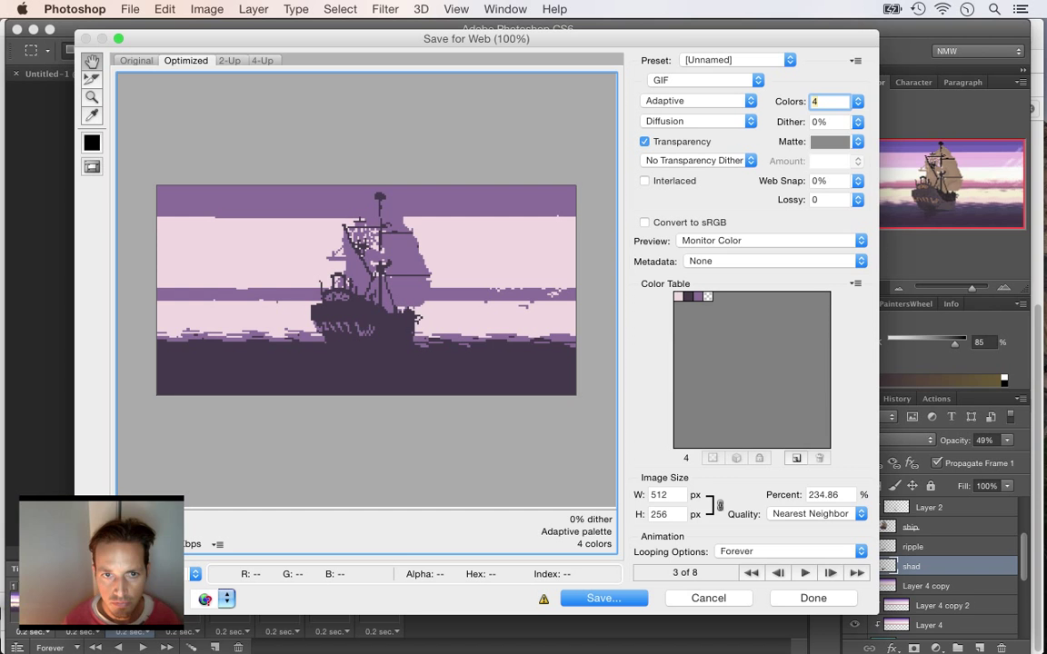
key("alt+Down")
key("Down")
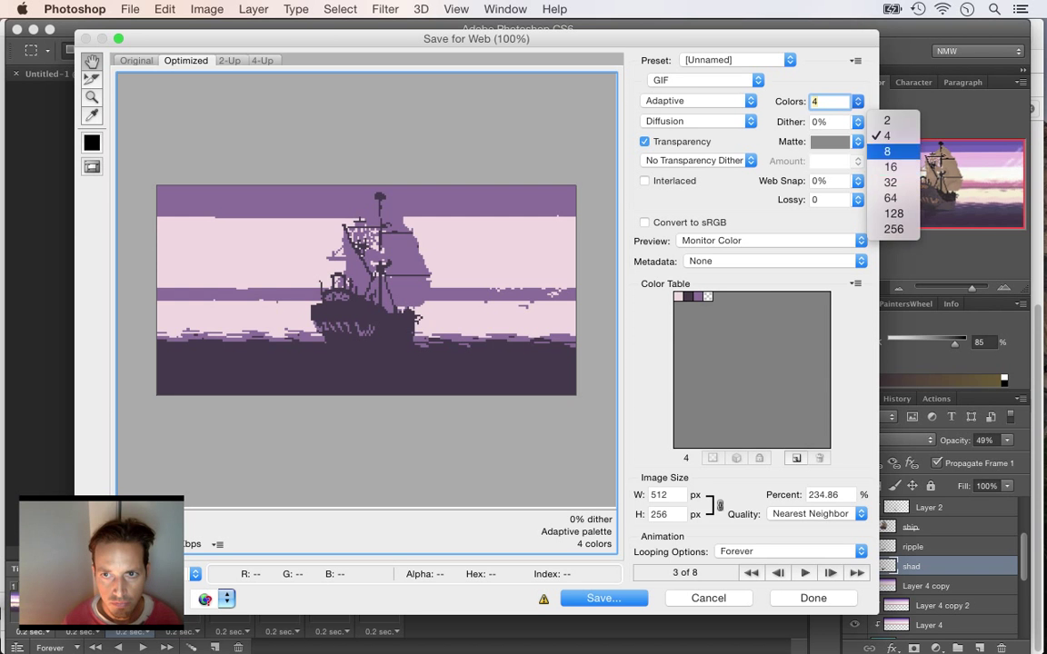
key("Return")
key("alt+Down")
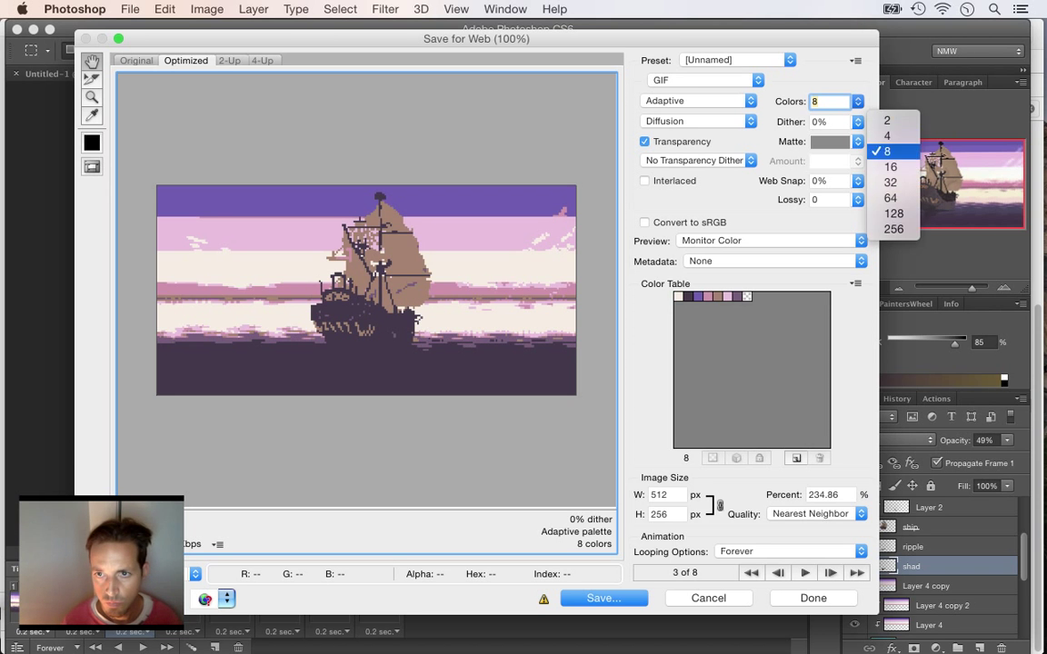
key("Down")
key("Return")
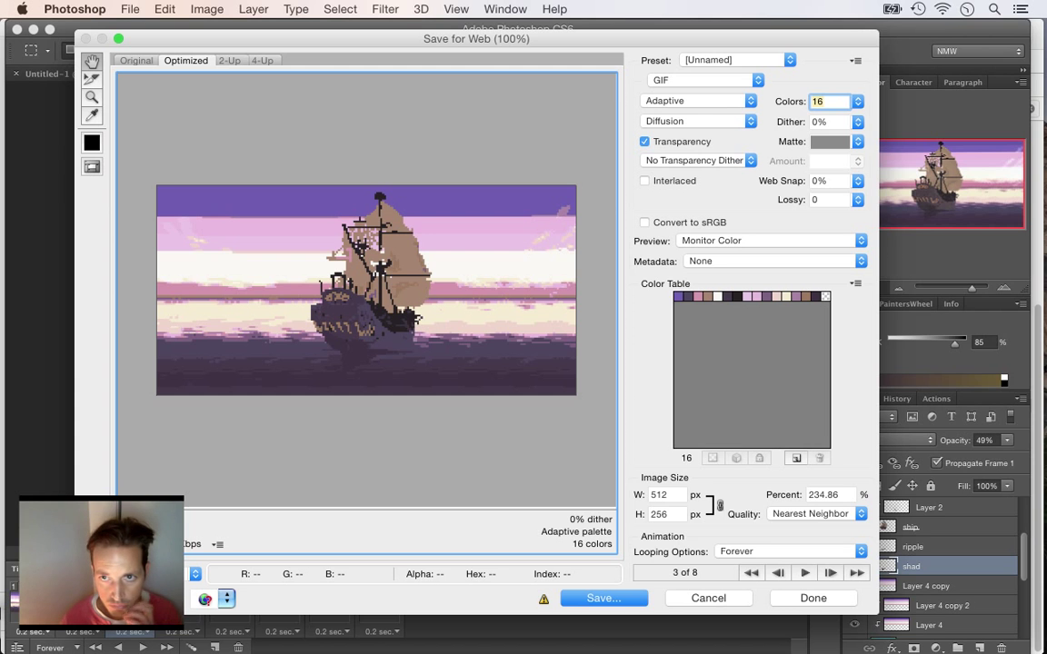
key("alt+Down")
key("Down")
key("Down")
key("Down")
key("Down")
key("Down")
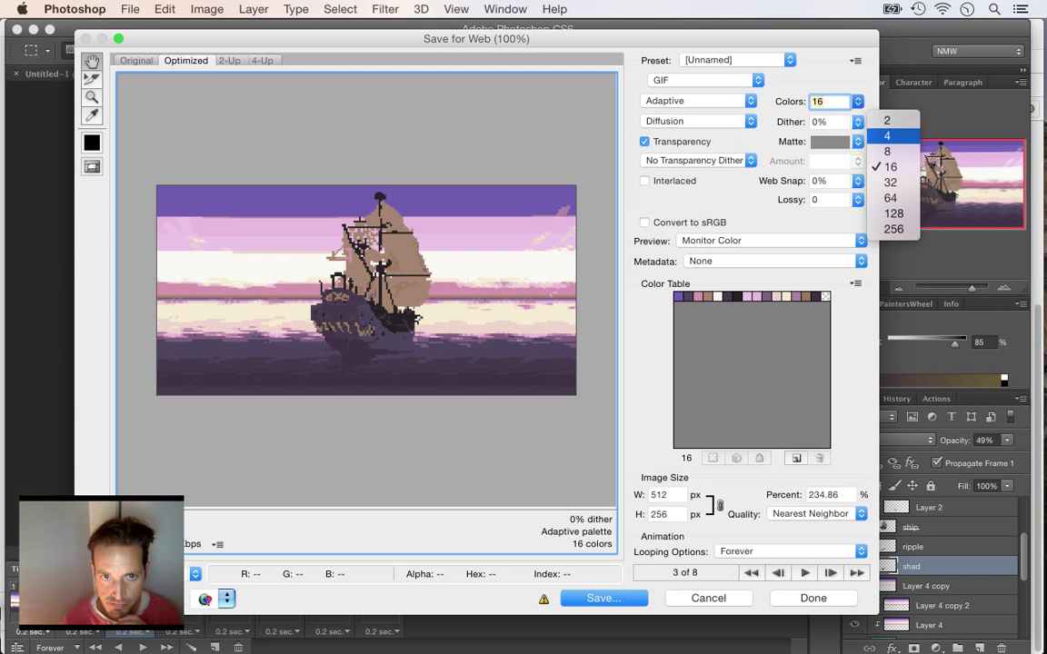
key("Escape")
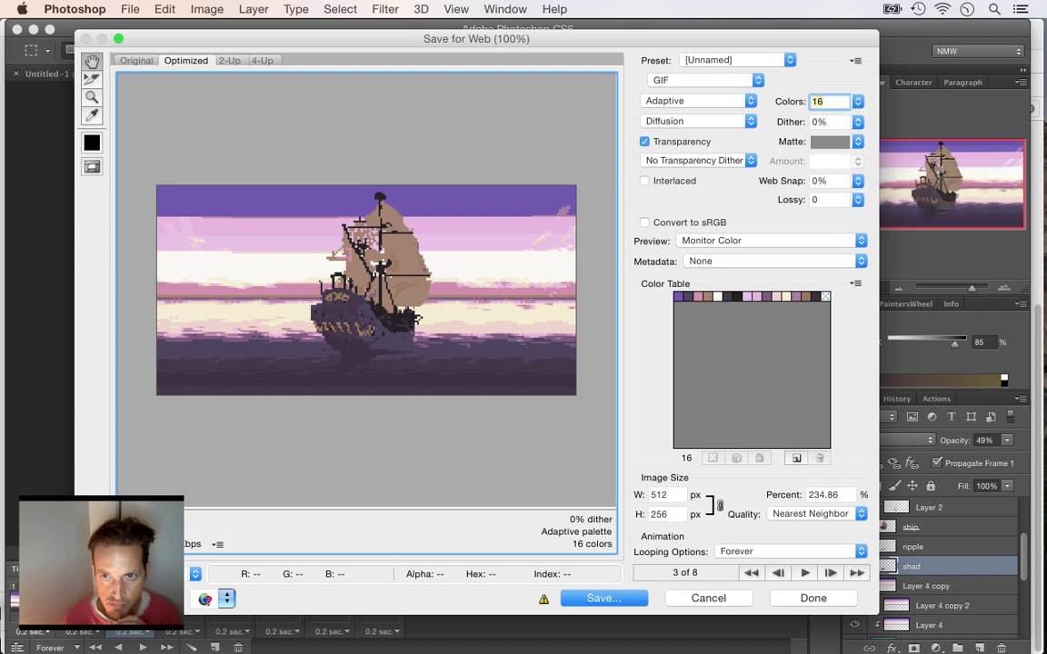
- Try the GIF export at 100% dither with 16 and 32 colors to compare the preview
left_click(858, 121)
left_click_drag(776, 140, 858, 140)
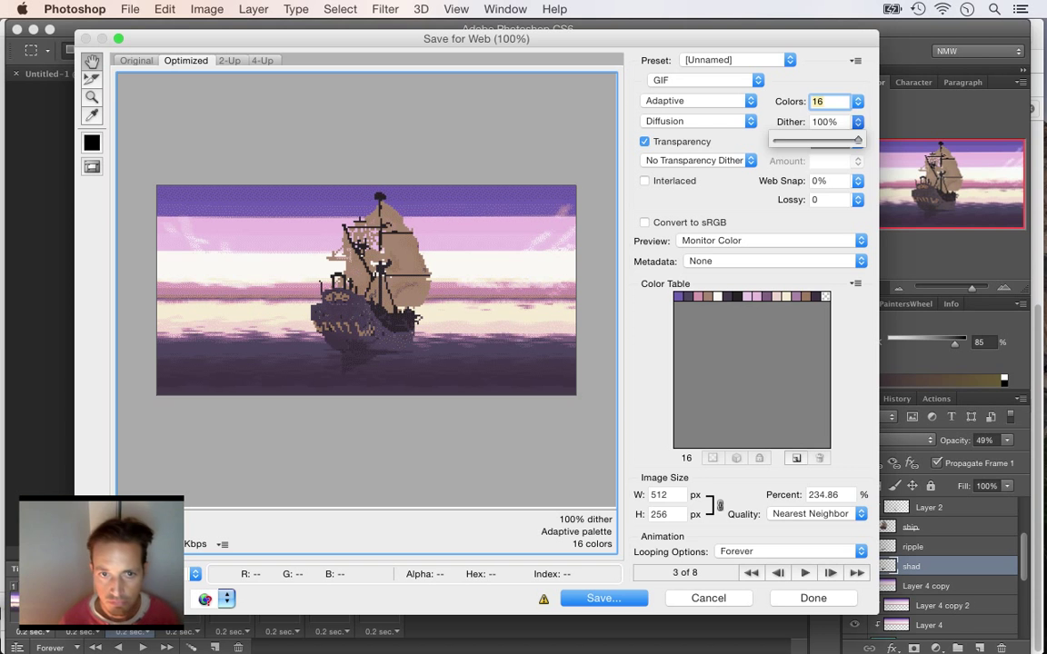
left_click(857, 102)
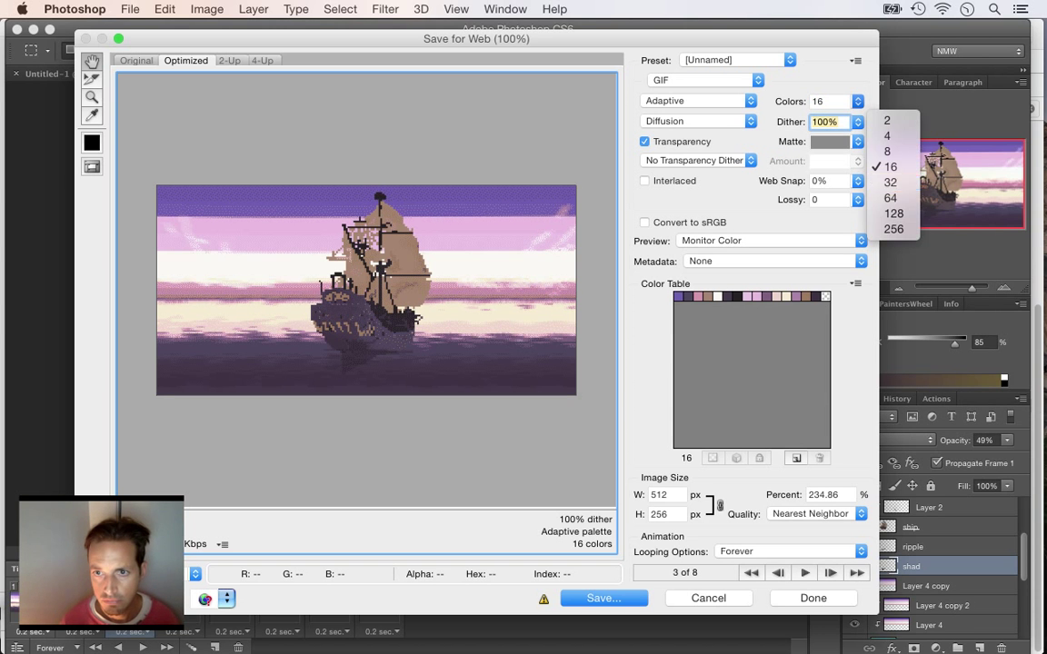
key("Down")
key("Return")
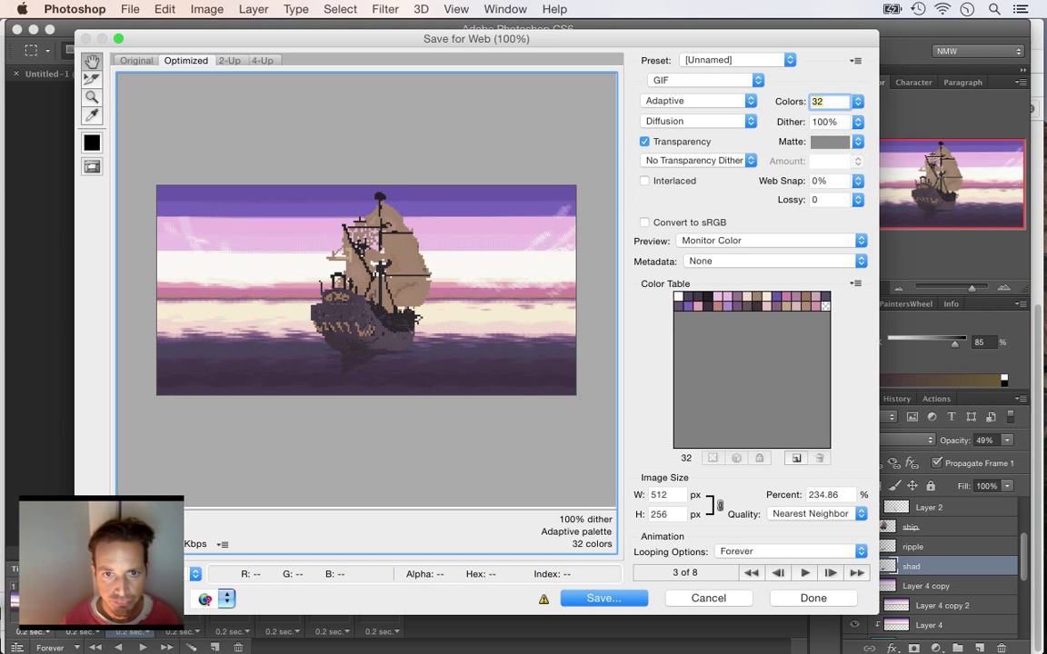
- Set the GIF export to 64 colors and the dither to 0%
key("alt+Down")
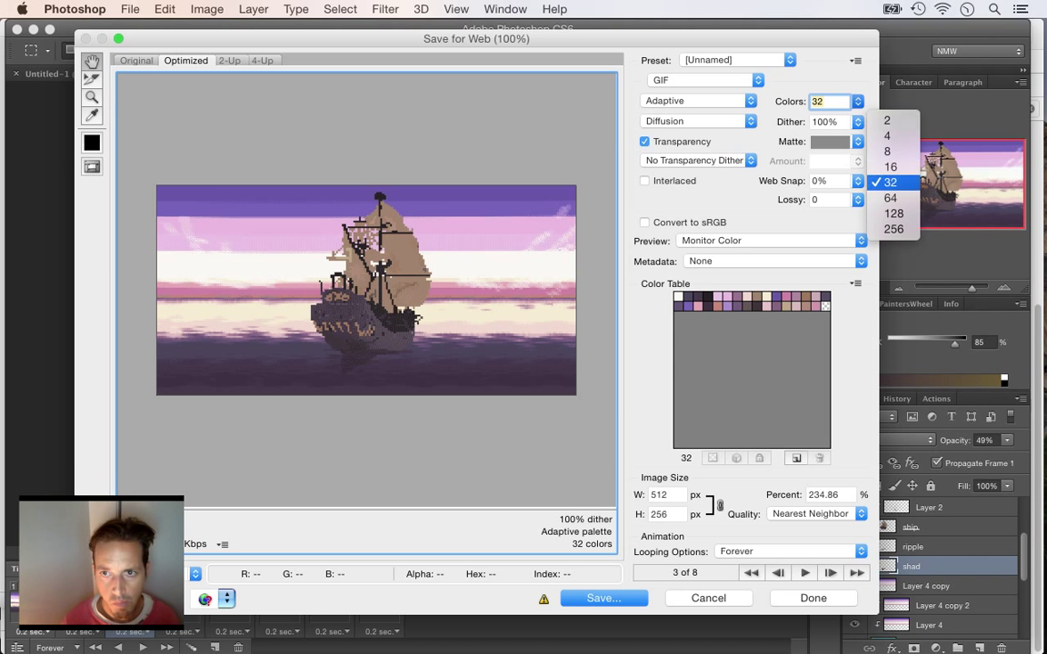
key("Down")
key("Return")
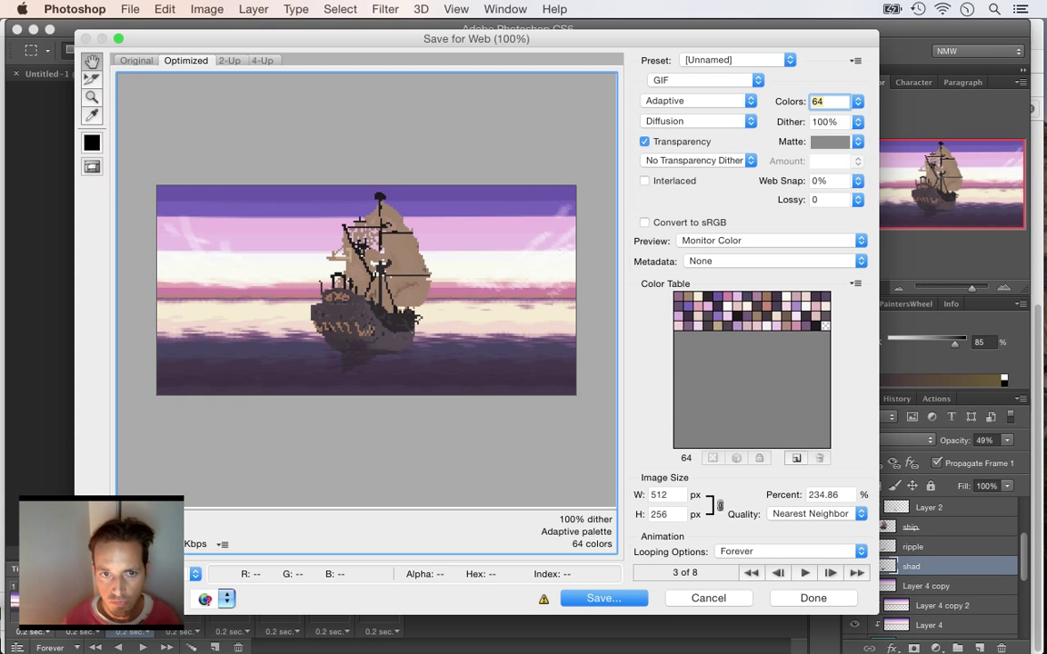
left_click(857, 121)
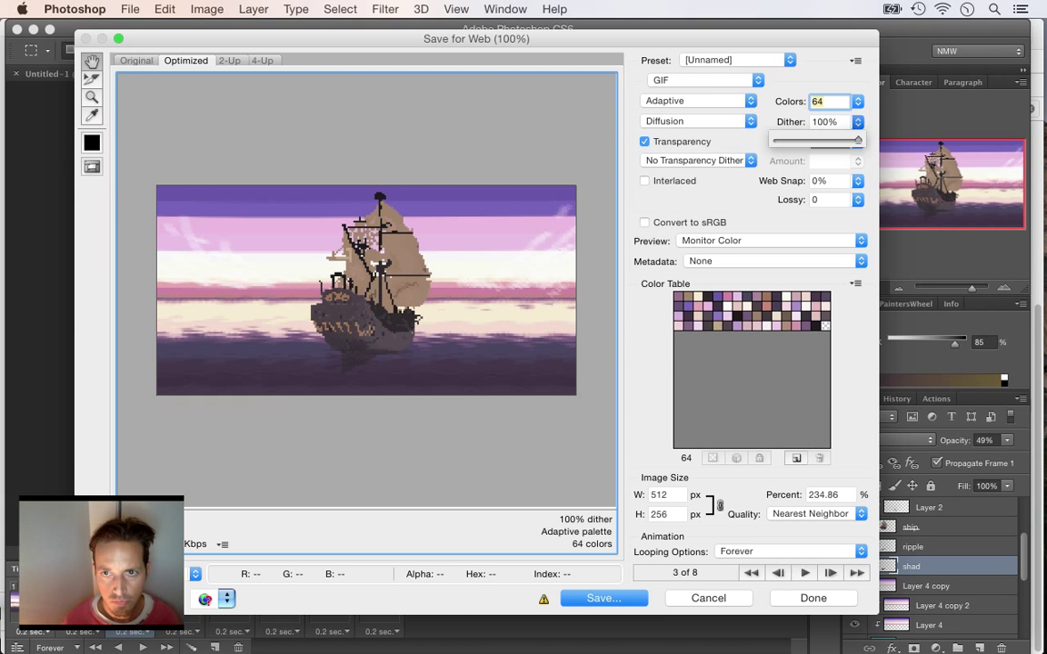
left_click_drag(857, 140, 776, 140)
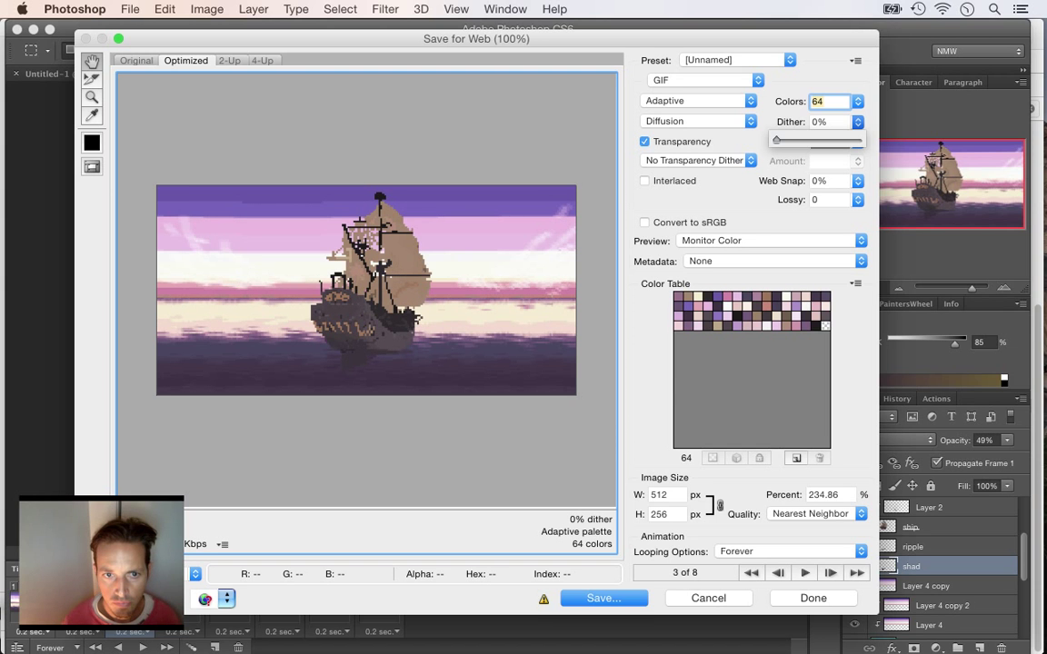
key("Tab")
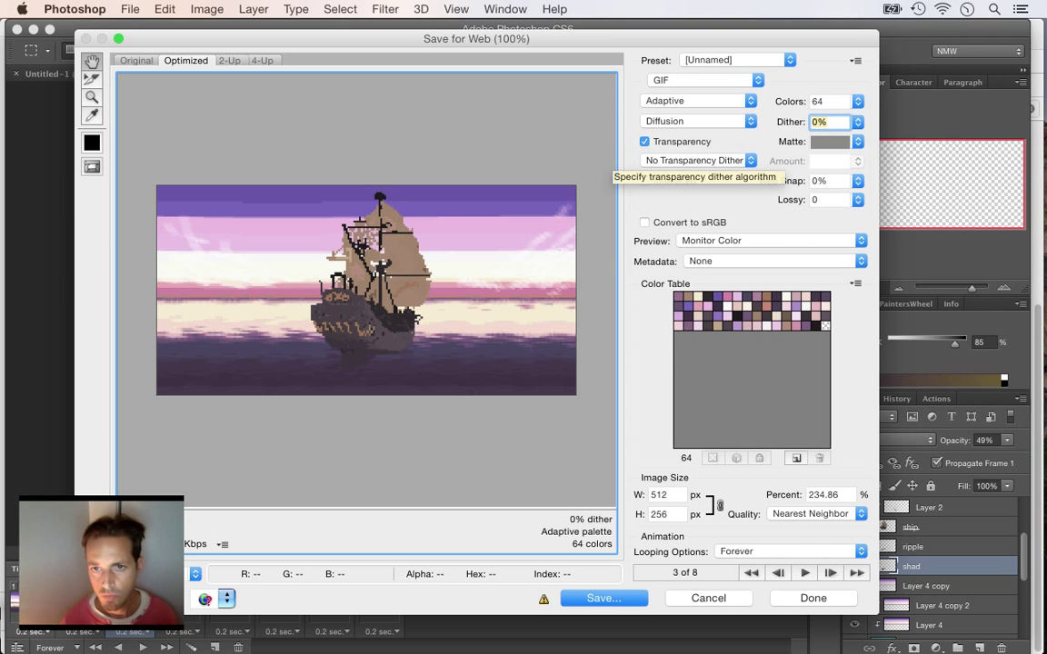
- Turn off transparency for the GIF and set the image width to 1024 px
left_click(644, 141)
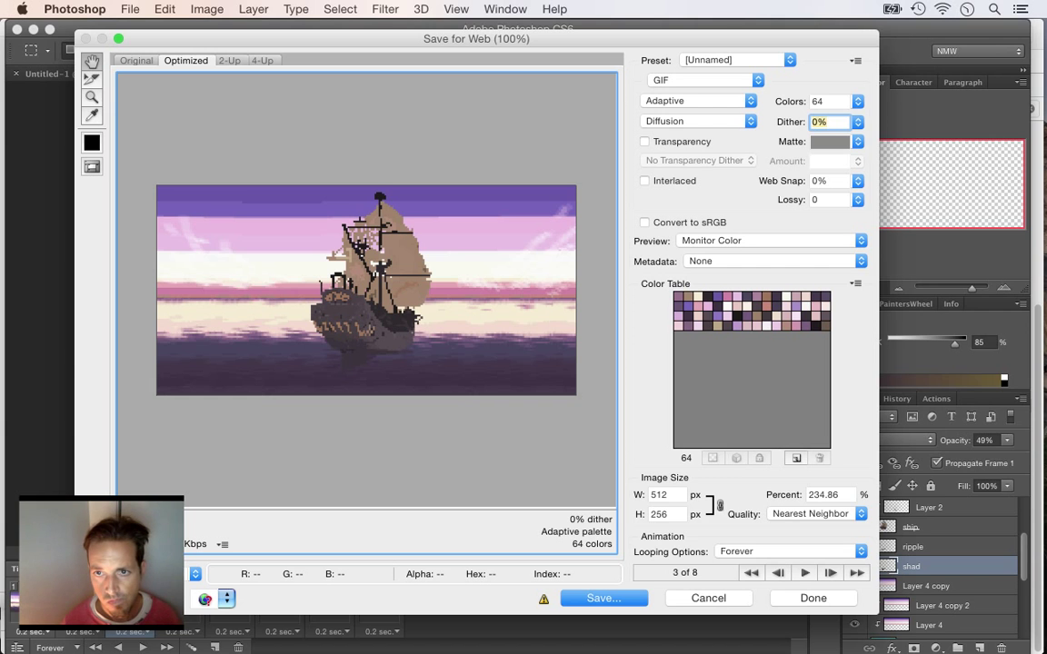
double_click(665, 496)
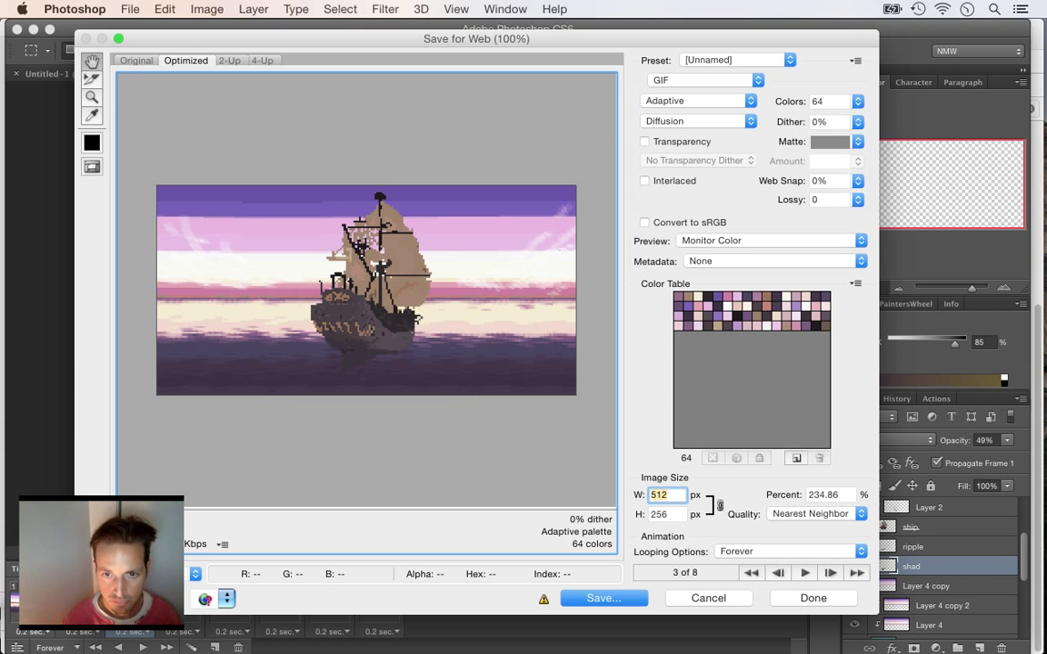
type("1024")
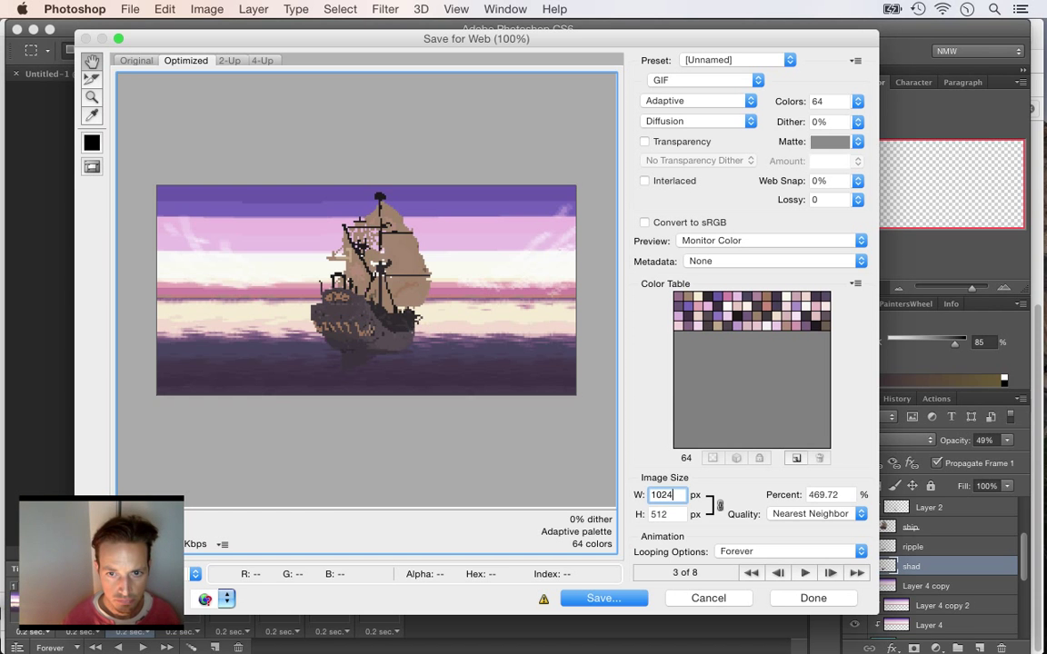
key("Tab")
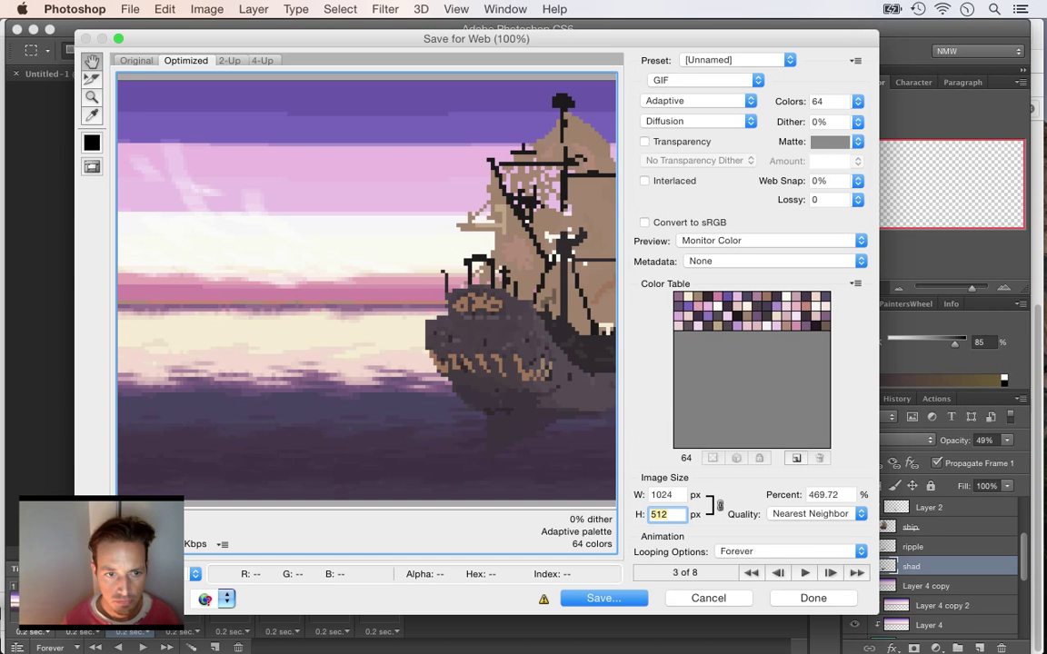
key("super+minus")
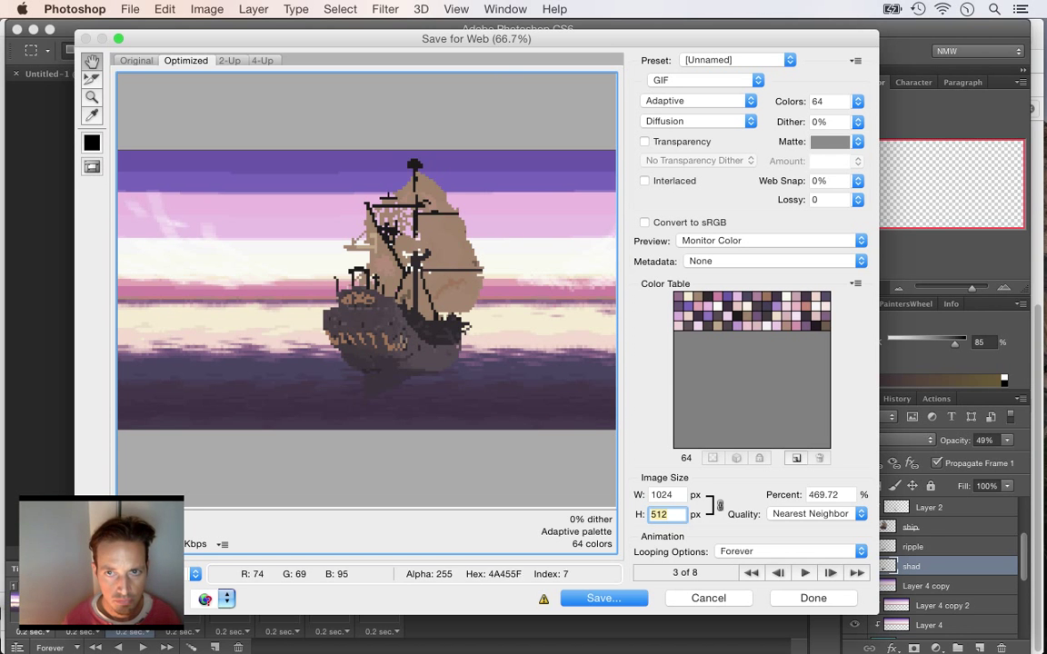
- Compare the GIF preview at 256, 64 and 128 colors, and return the number of colors to 64
left_click(857, 101)
left_click(893, 229)
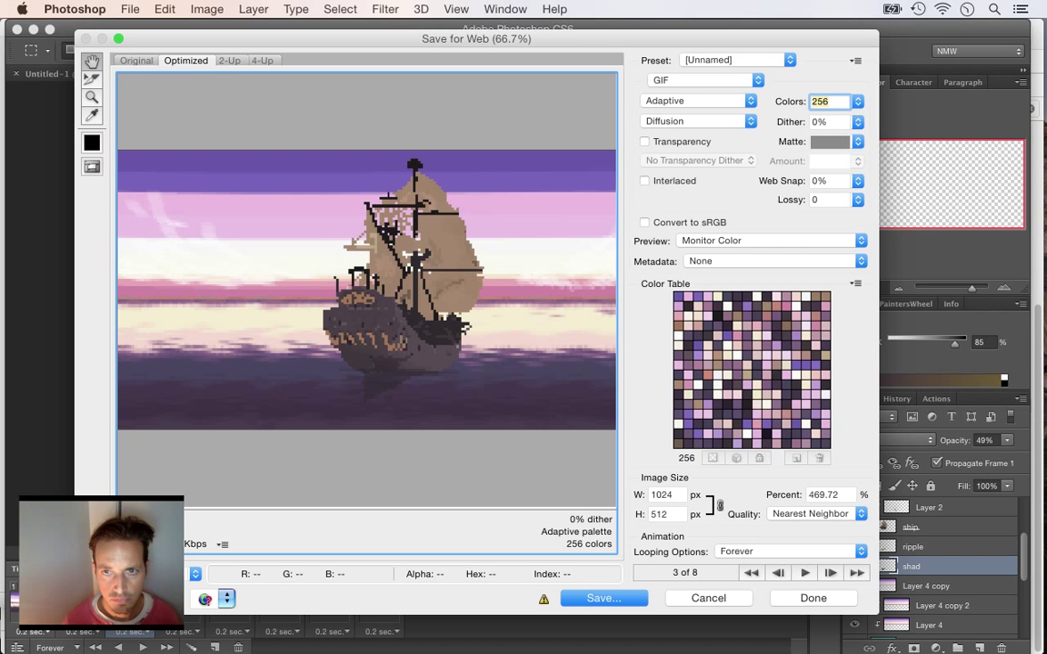
left_click(857, 101)
left_click(893, 198)
type("64")
key("Return")
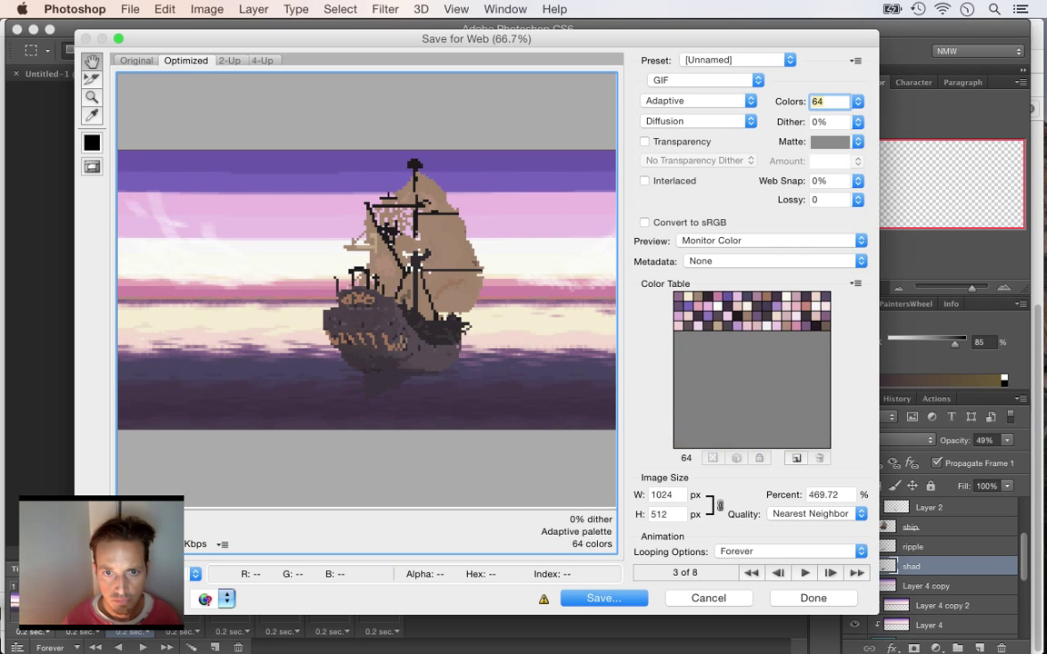
left_click(857, 102)
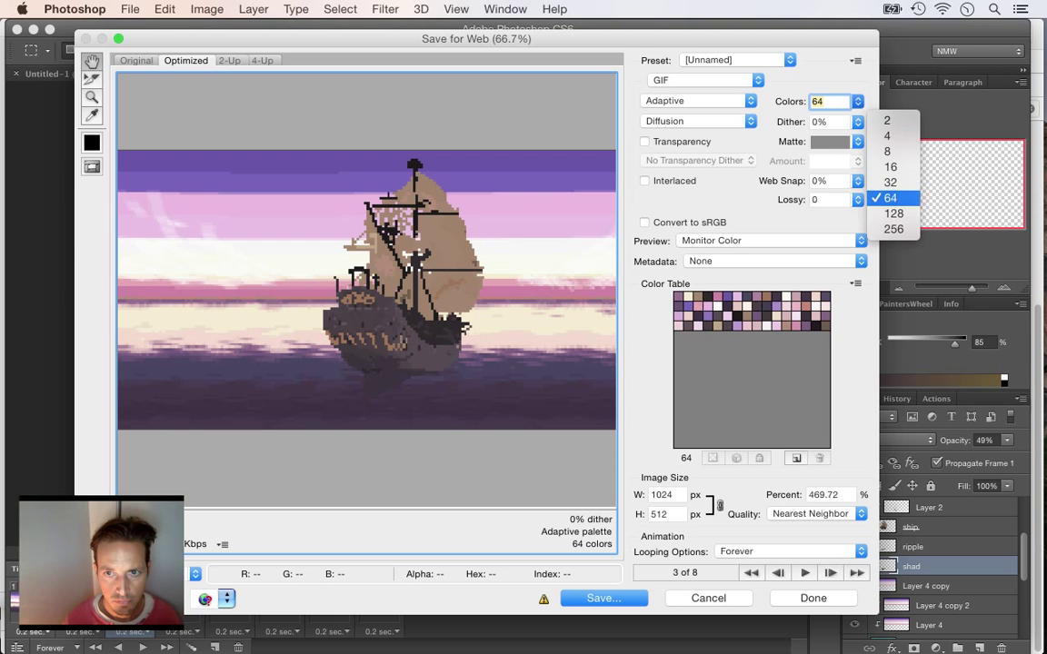
left_click(893, 213)
type("128")
key("Return")
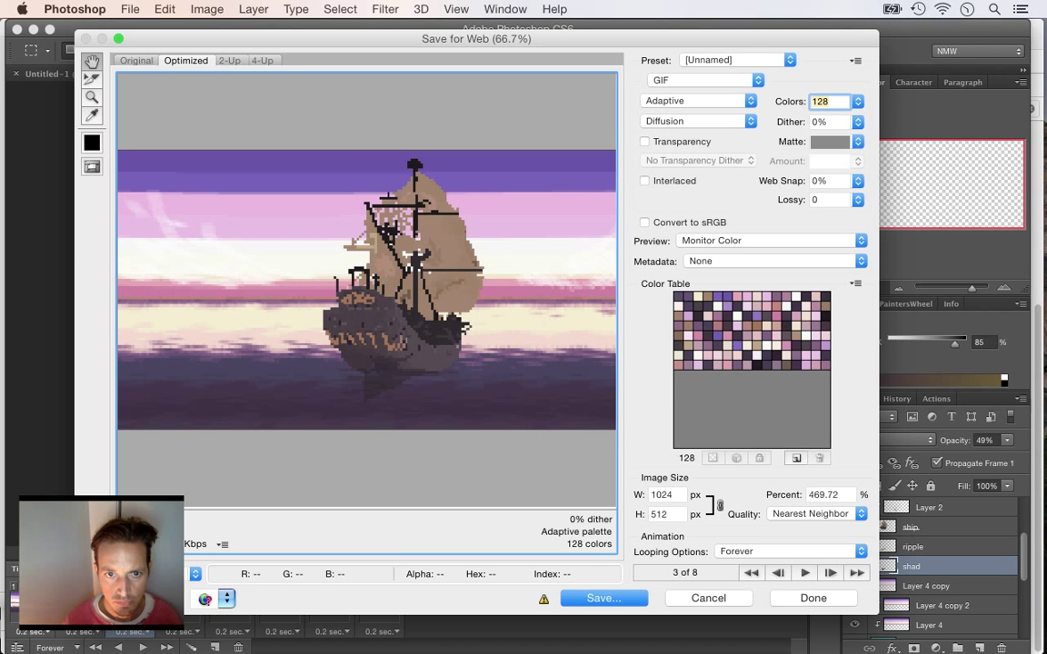
left_click(857, 102)
left_click(893, 198)
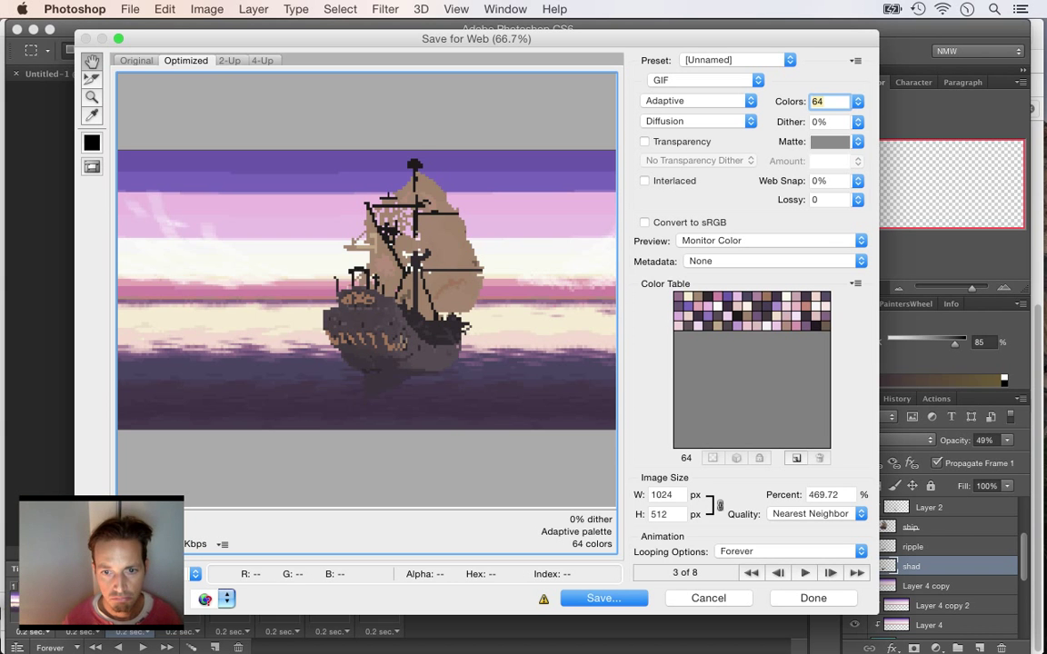
- Save the optimized animation as TheShip.gif on the Desktop
key("Return")
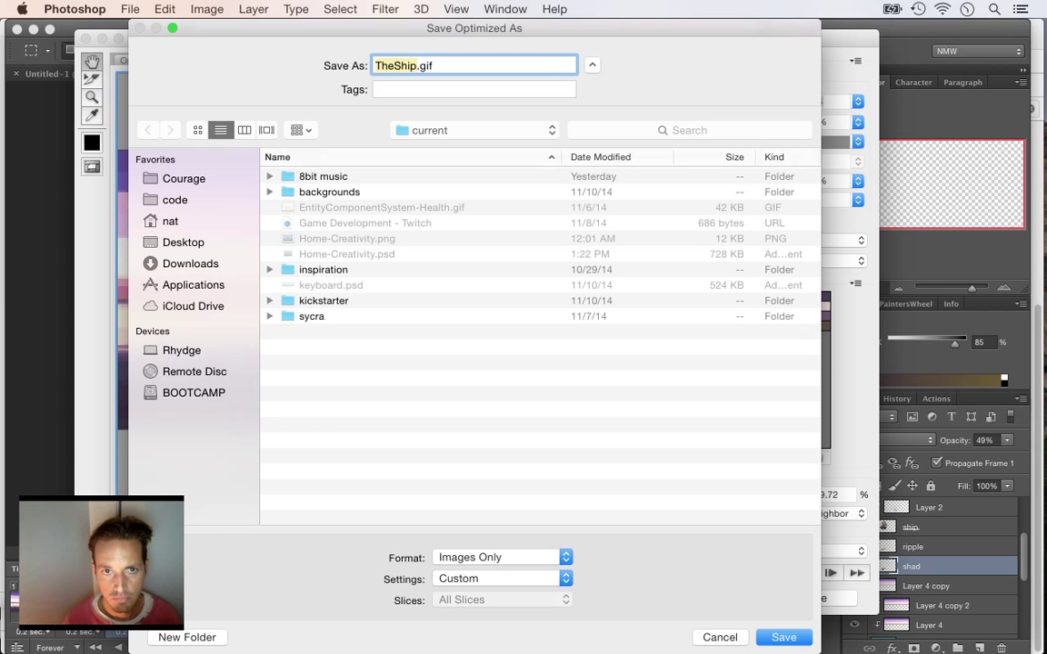
key("super+d")
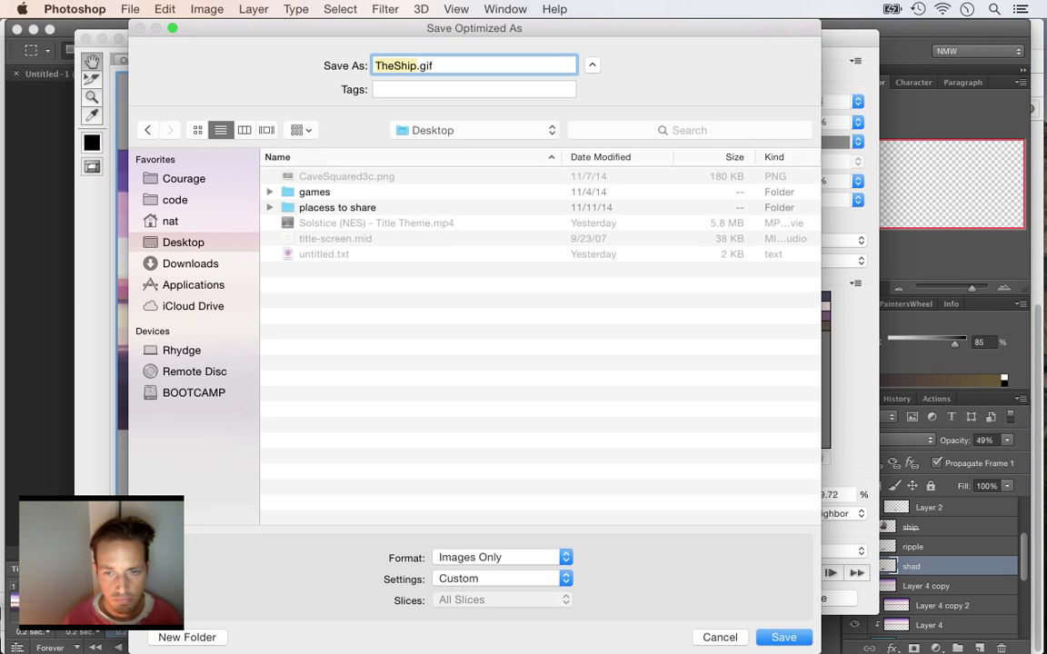
key("Return")
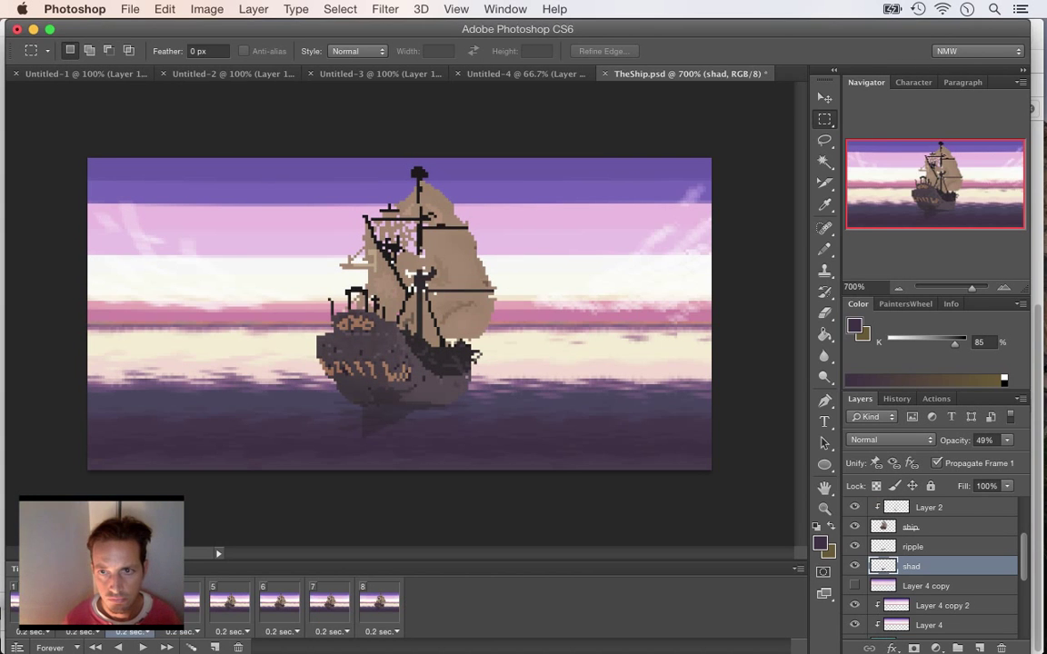
- Preview TheShip.gif from the desktop with Quick Look, including full screen, and return to the open windows
key("F11")
left_click(995, 144)
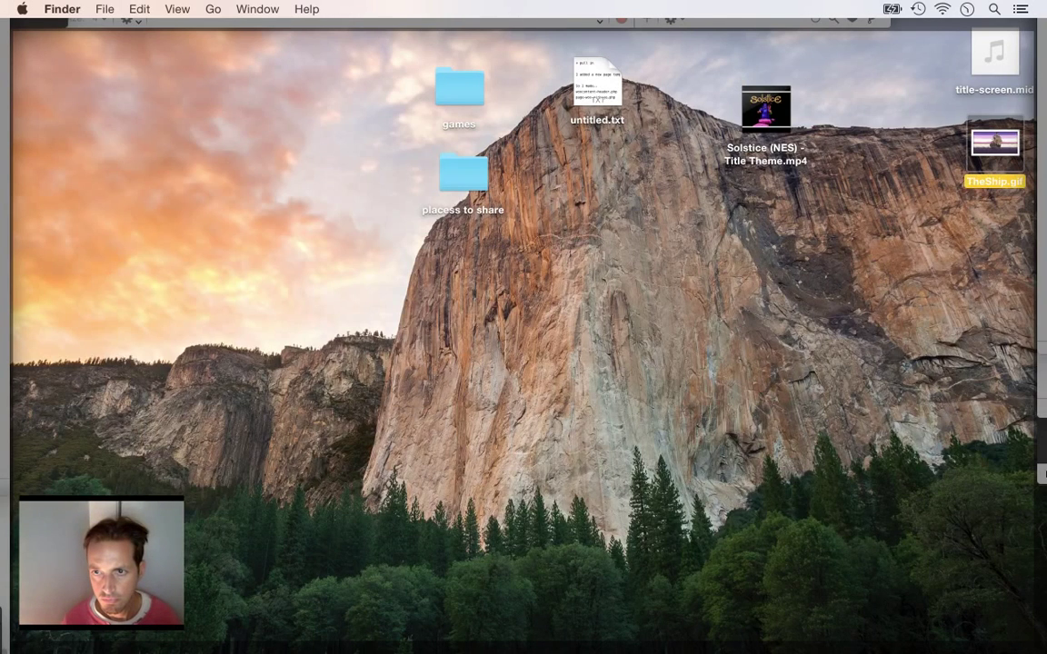
key("space")
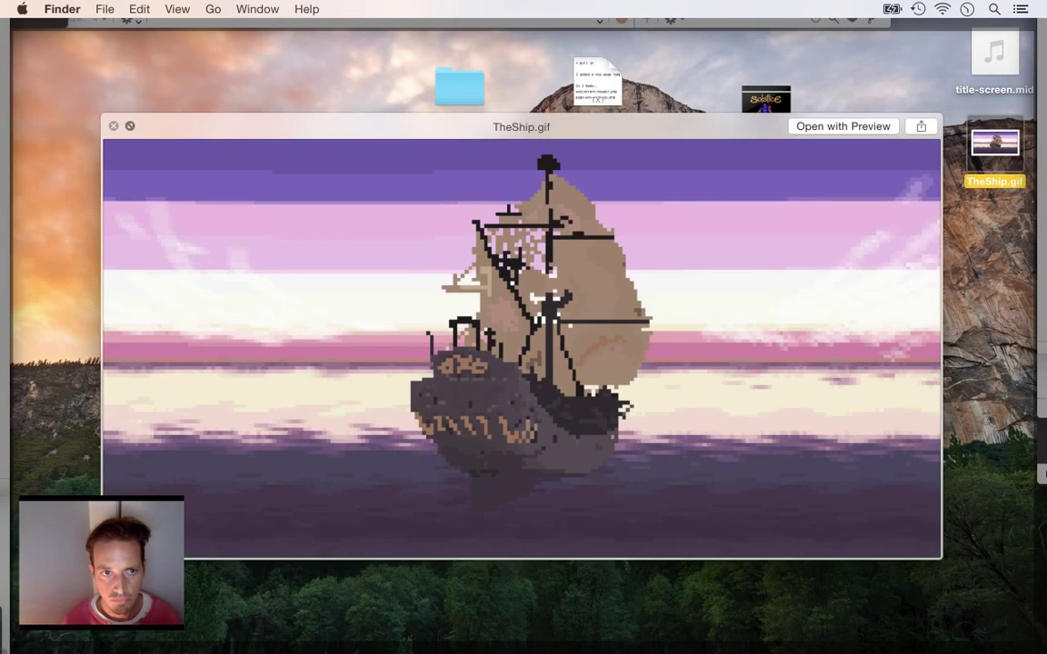
left_click(130, 126)
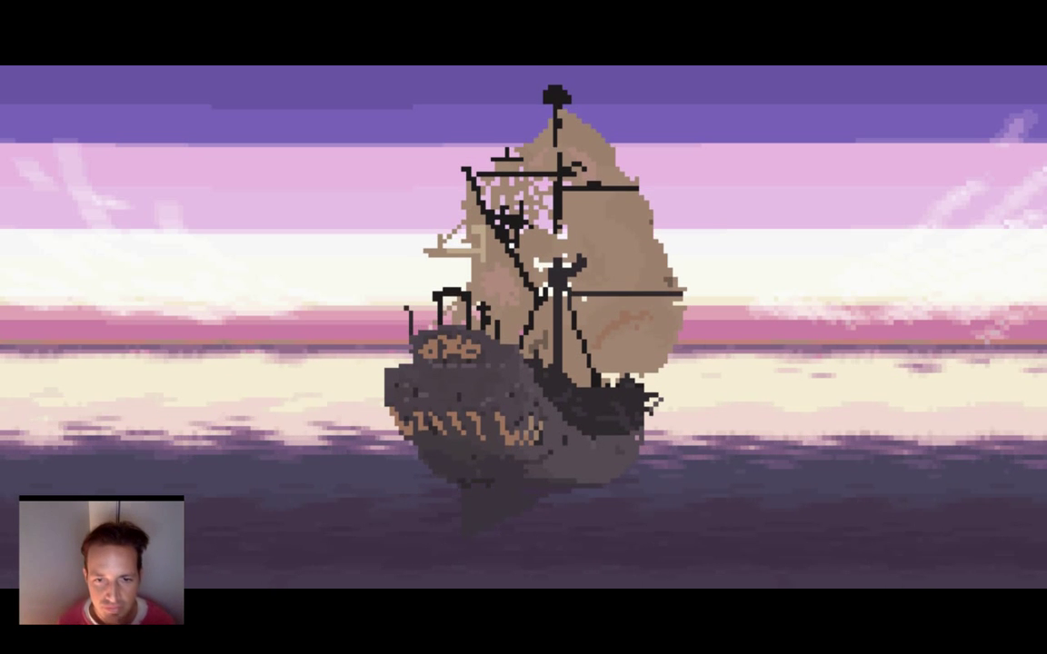
key("Escape")
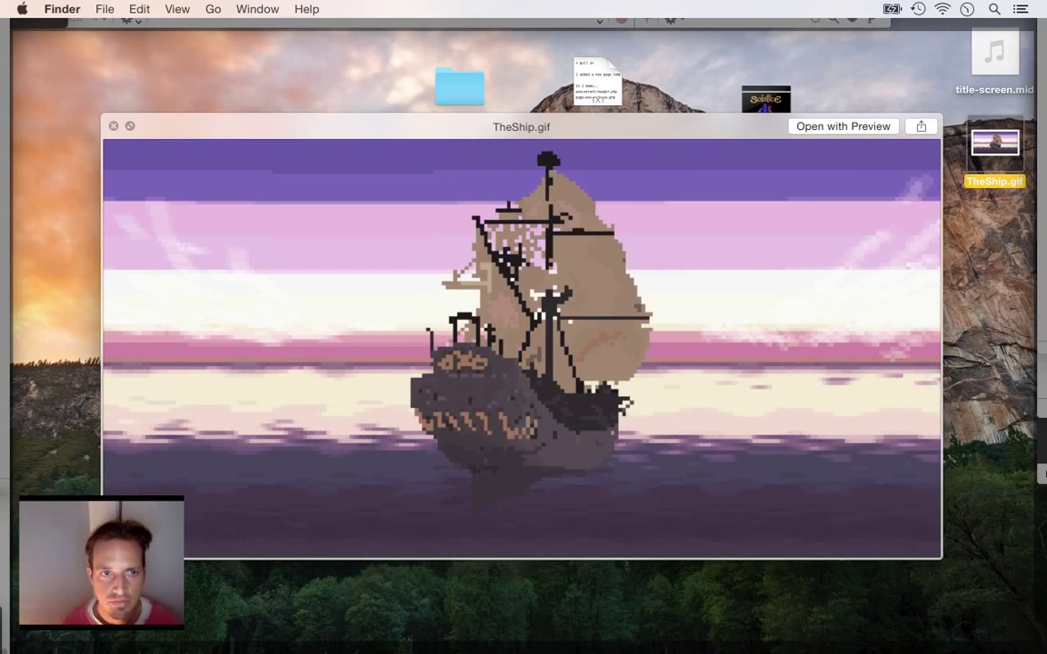
key("Escape")
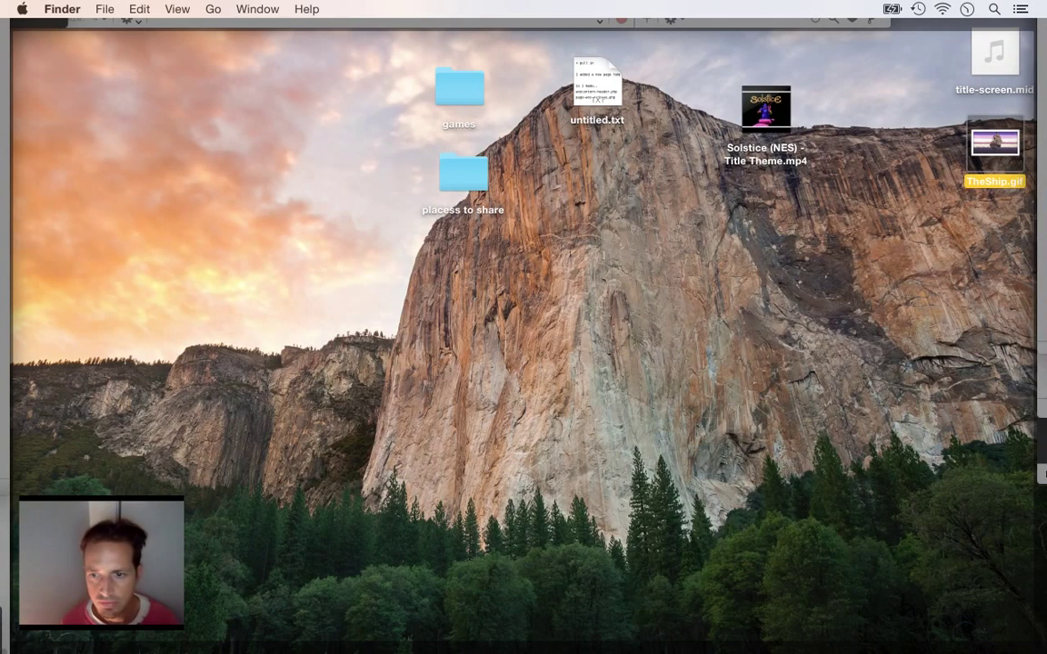
key("F11")
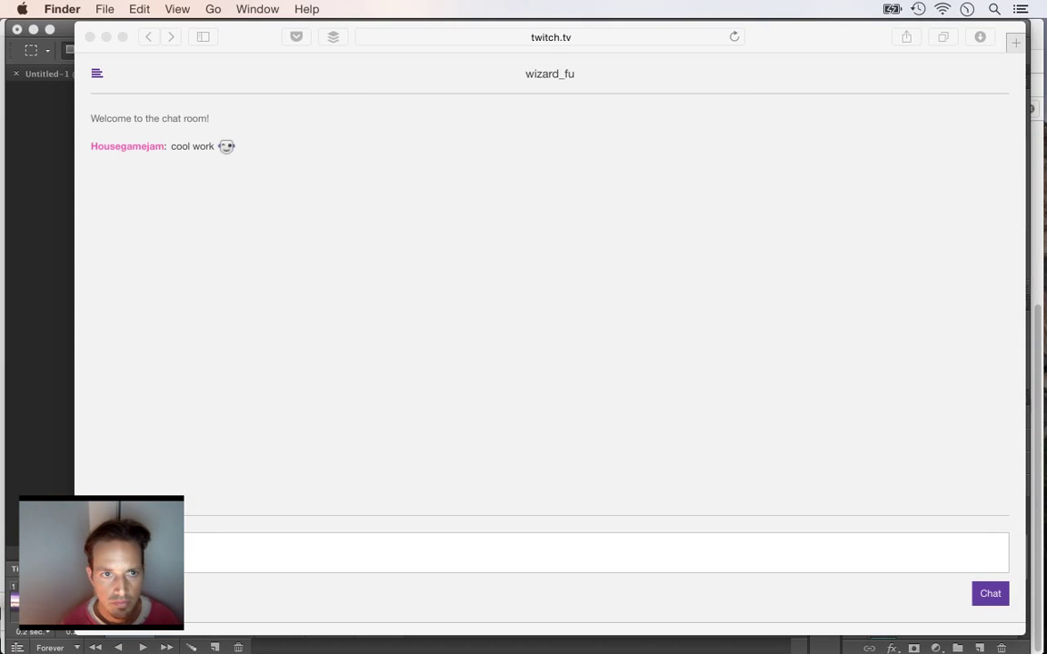
- Reply "hey thanks" in the Twitch chat and switch back to Photoshop
left_click(550, 552)
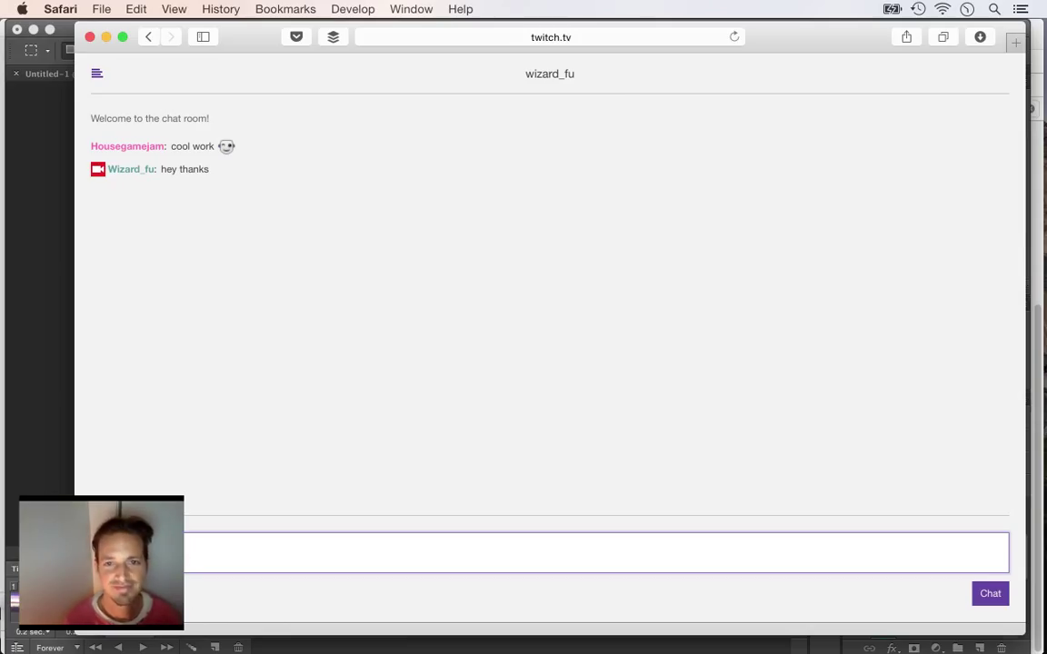
key("super+Tab")
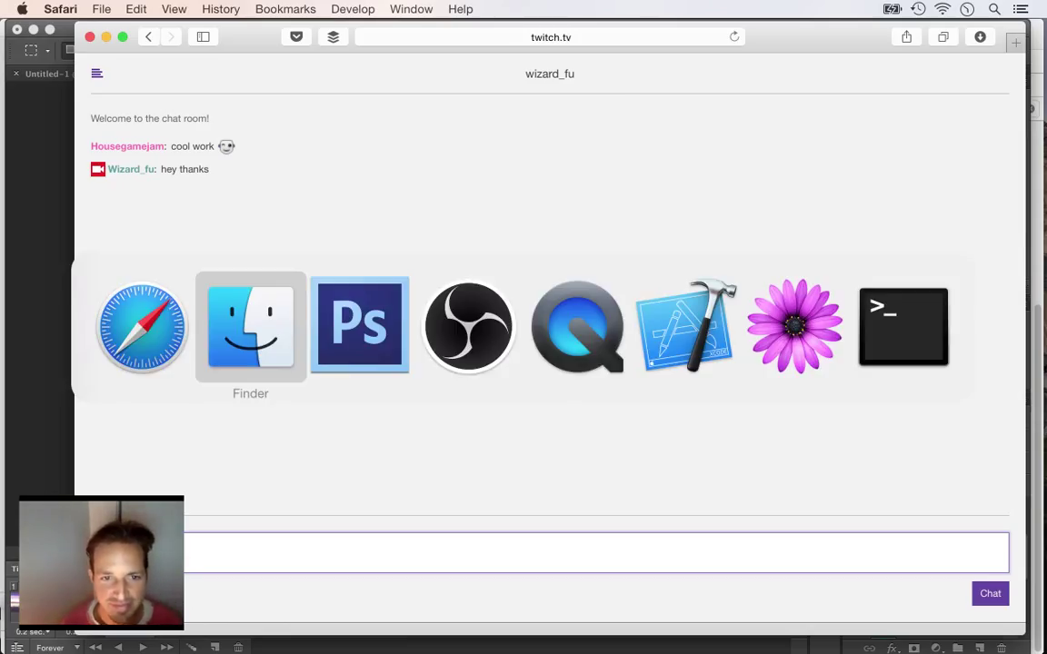
key("super+Tab")
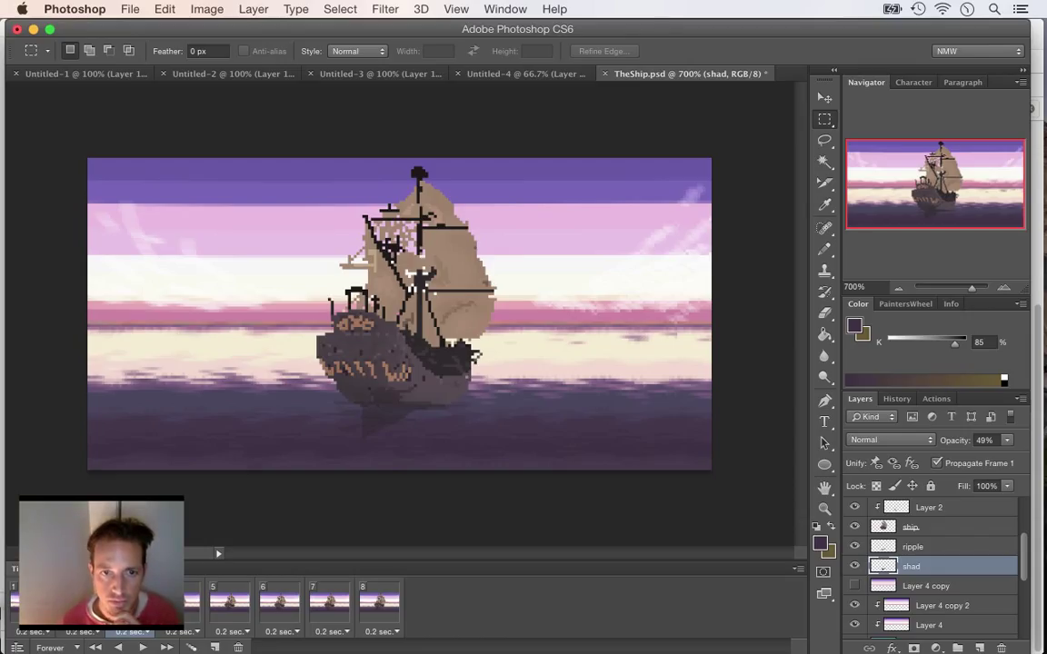
- Start another Save for Web export of the ship animation and set the number of colors to 256
left_click(130, 9)
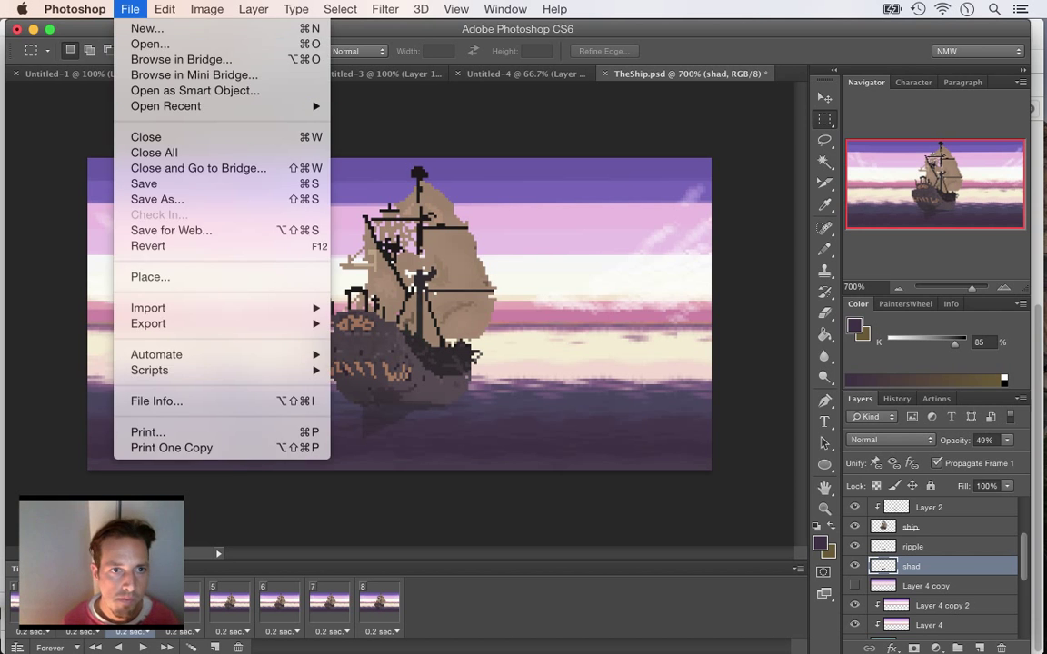
left_click(170, 230)
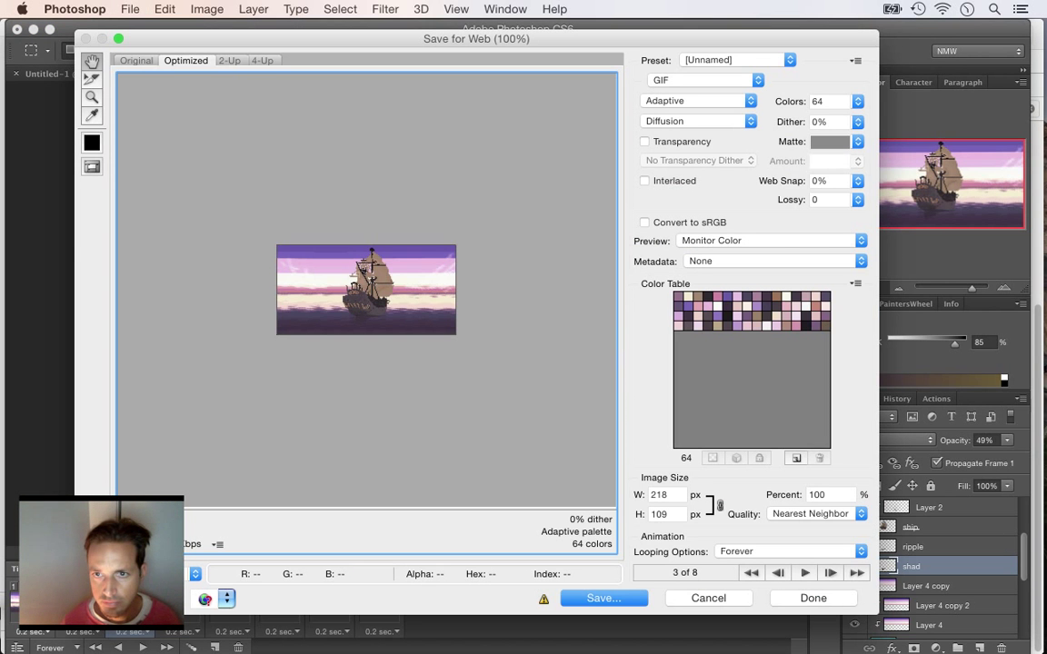
left_click(857, 101)
left_click(805, 216)
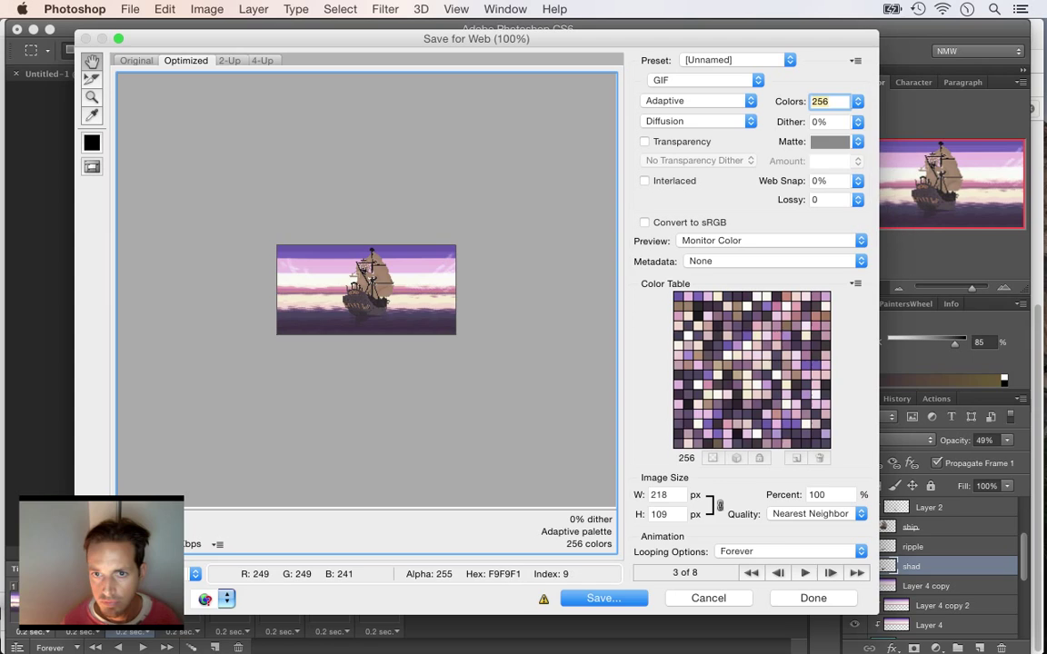
- Try export widths of 1024, 512 and 786 px for the ship GIF
double_click(659, 495)
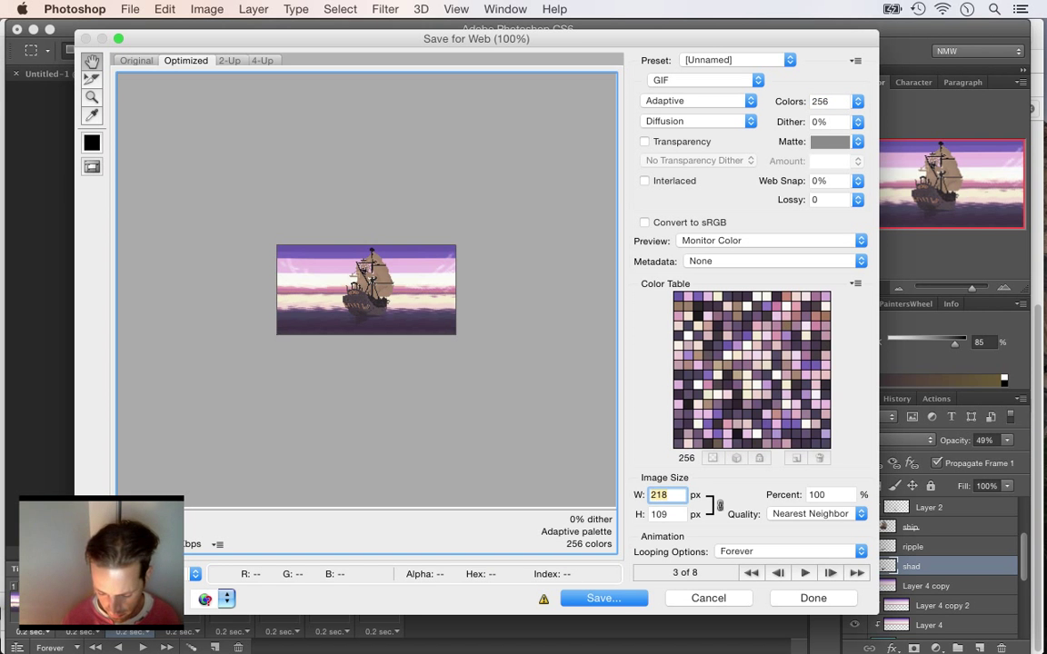
type("1024")
key("Tab")
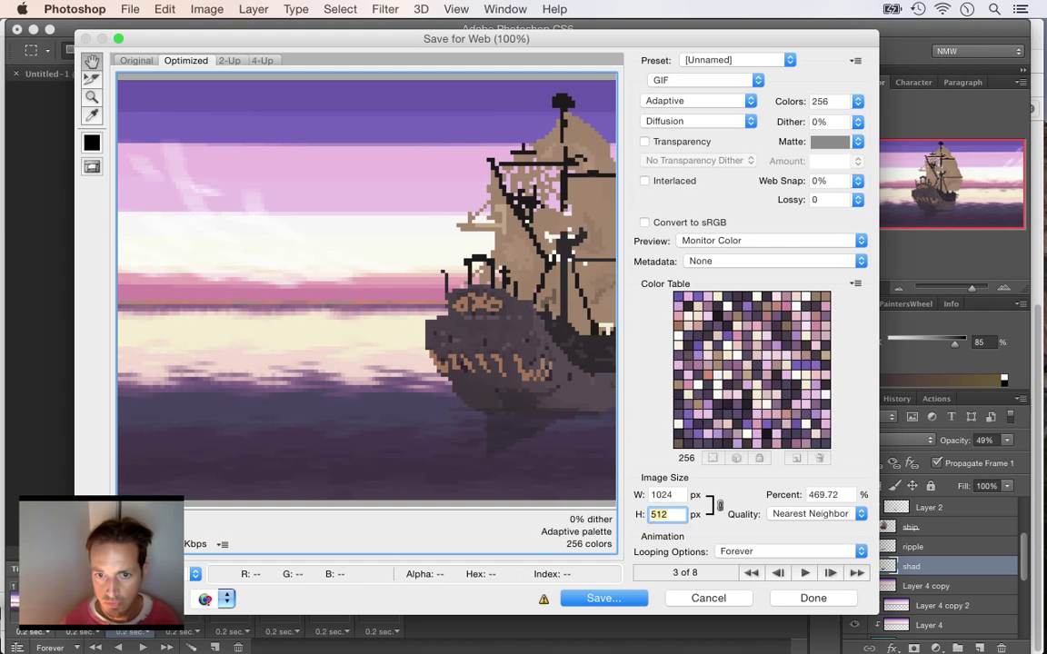
key("Tab")
key("Tab")
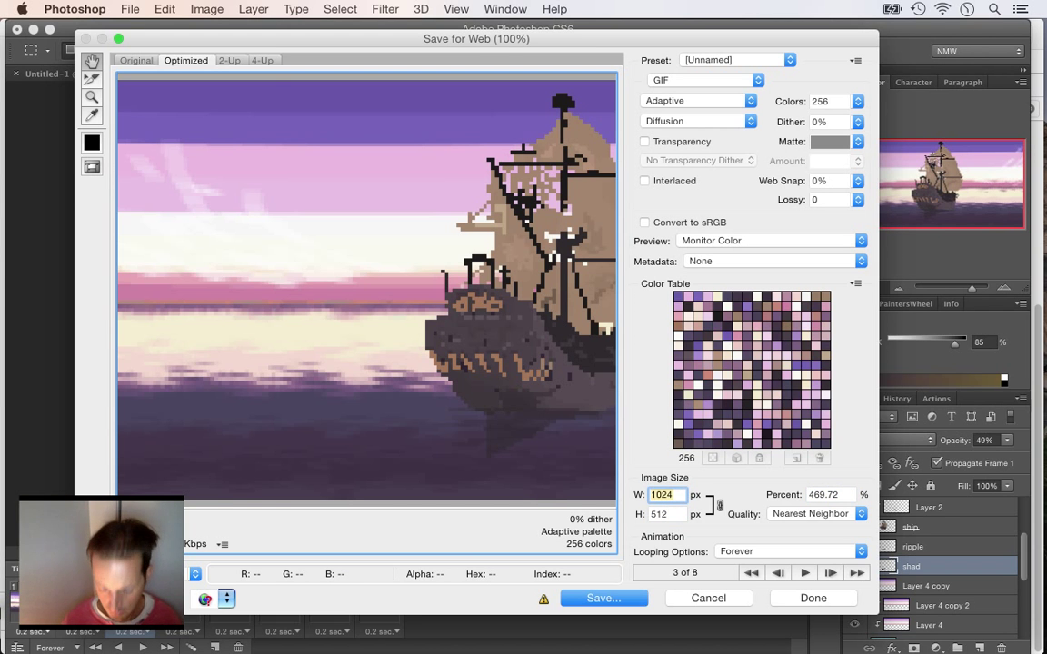
type("512")
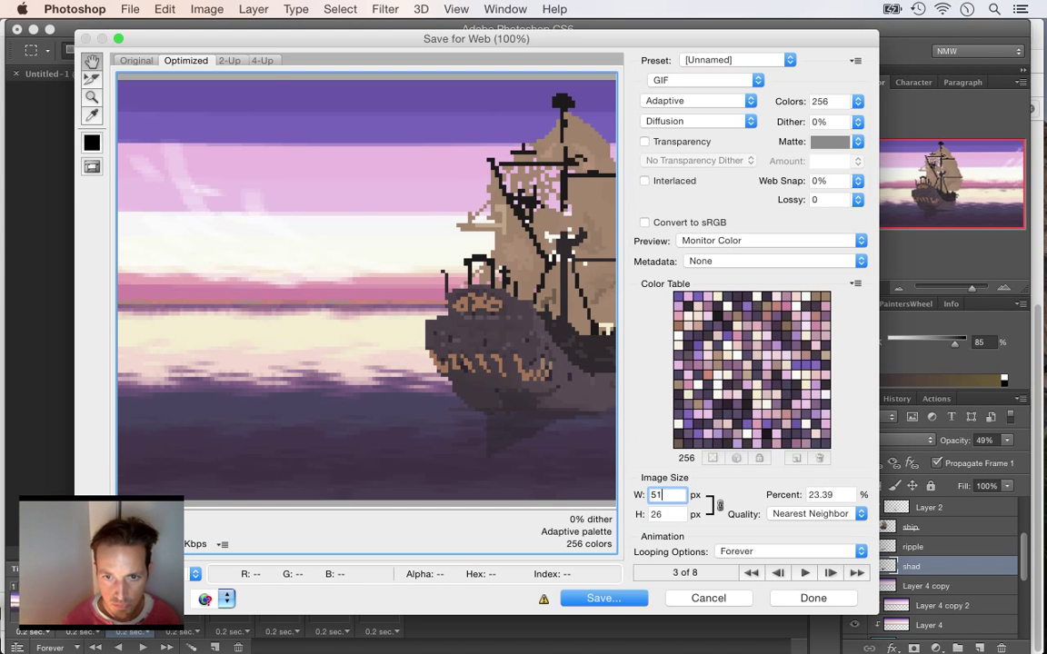
key("Tab")
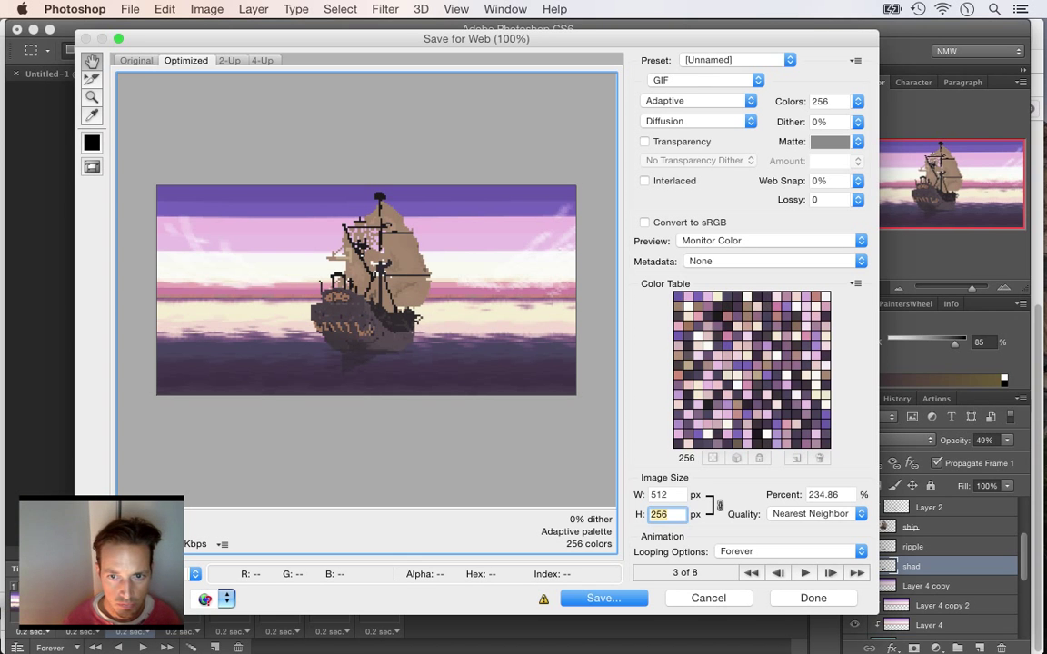
key("Tab")
key("Tab")
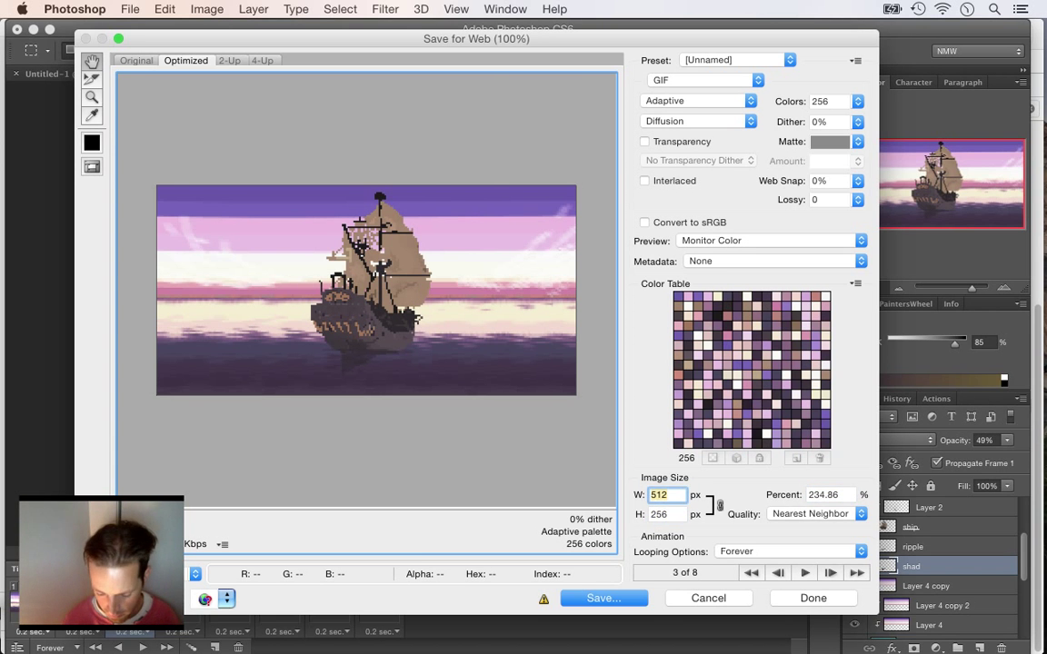
type("786")
key("Tab")
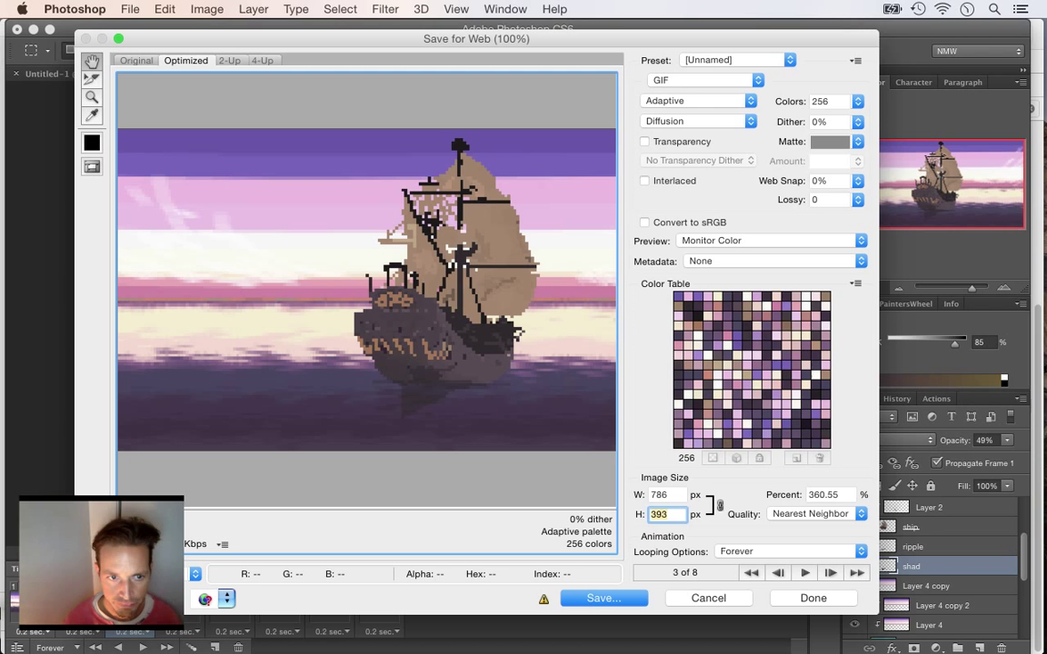
- Set the GIF's export width to 640 px with proportional height
key("Tab")
key("Tab")
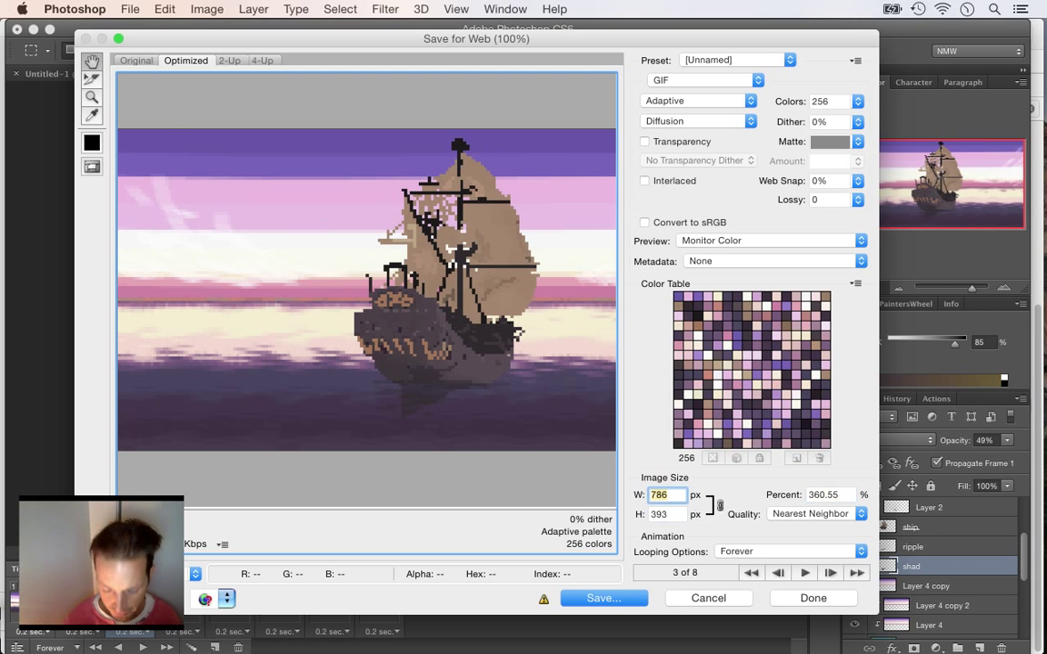
type("640")
key("Tab")
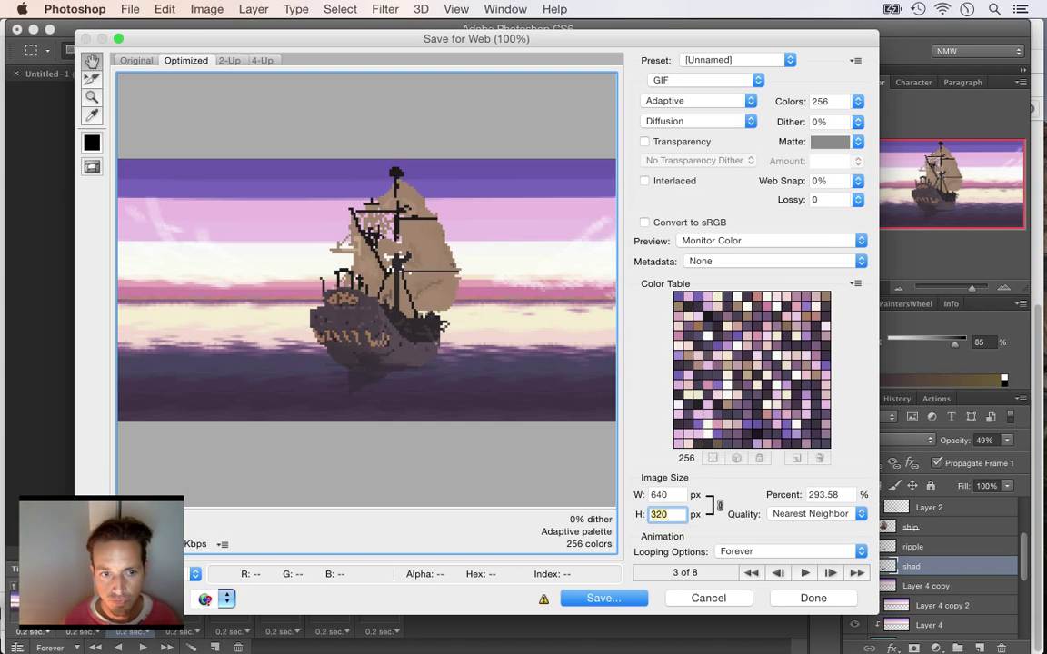
- Save the optimized animation as TheShip256.gif on the Desktop
key("Return")
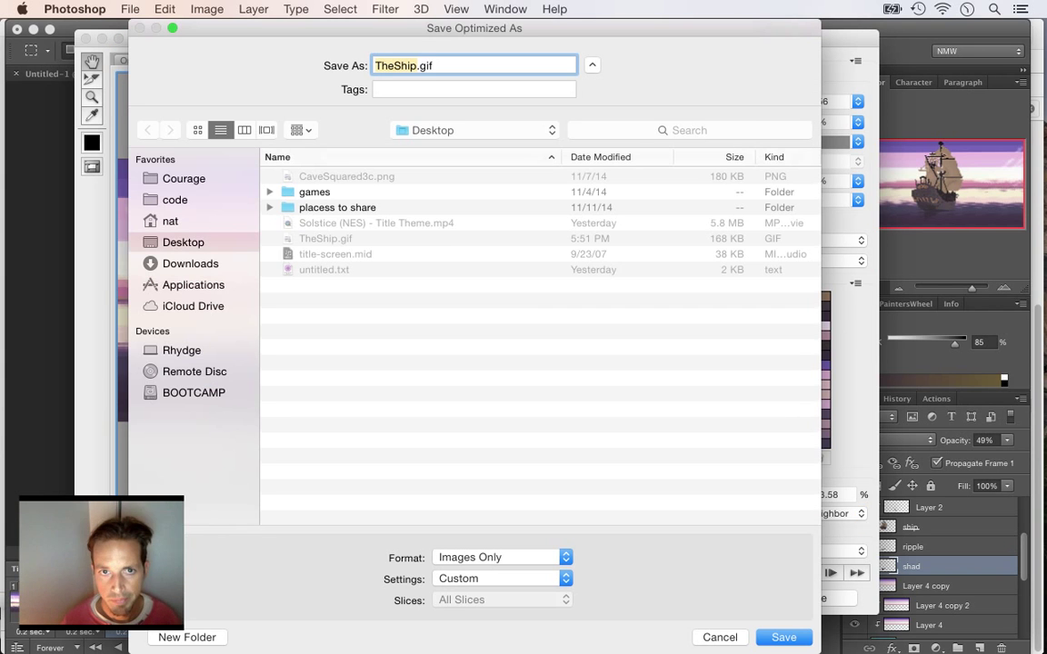
key("Right")
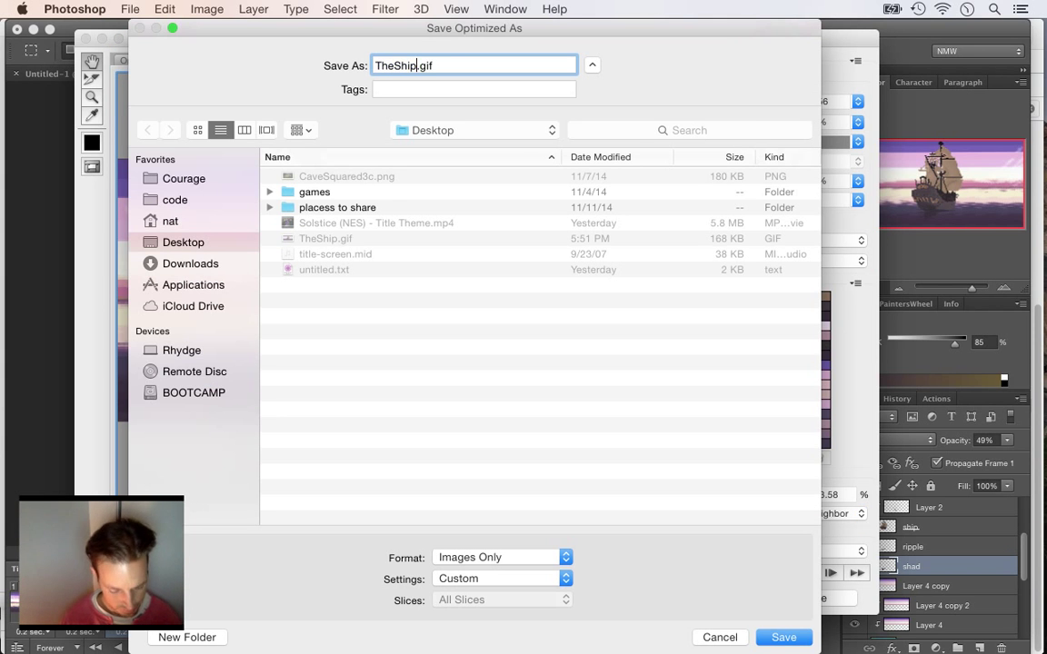
type("256")
key("Return")
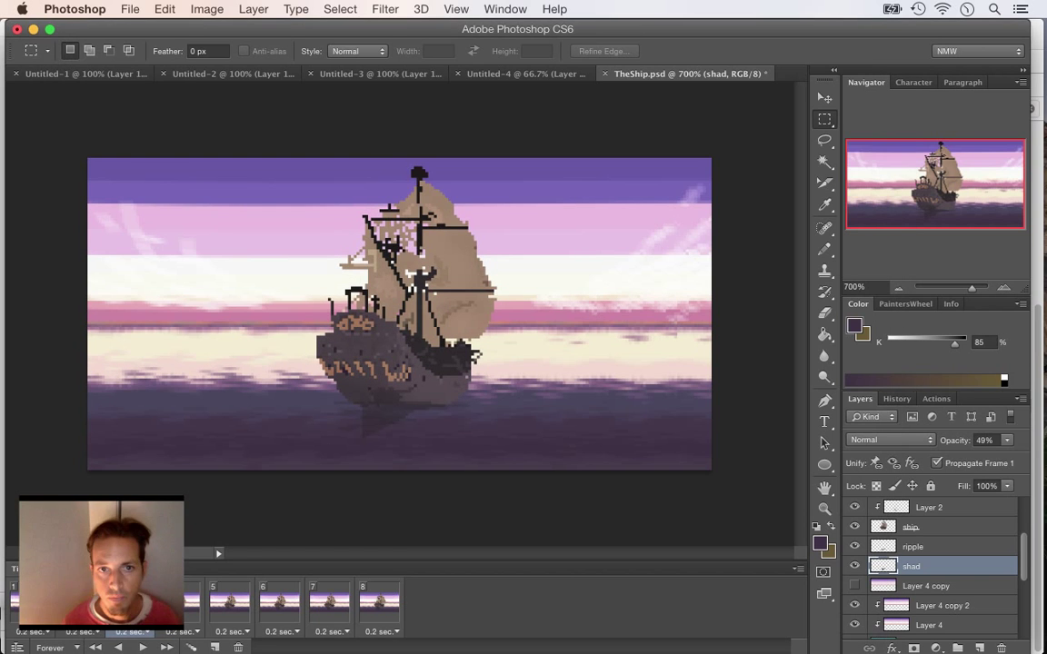
- Show the desktop and preview TheShip256.gif with Quick Look, including full screen
key("F11")
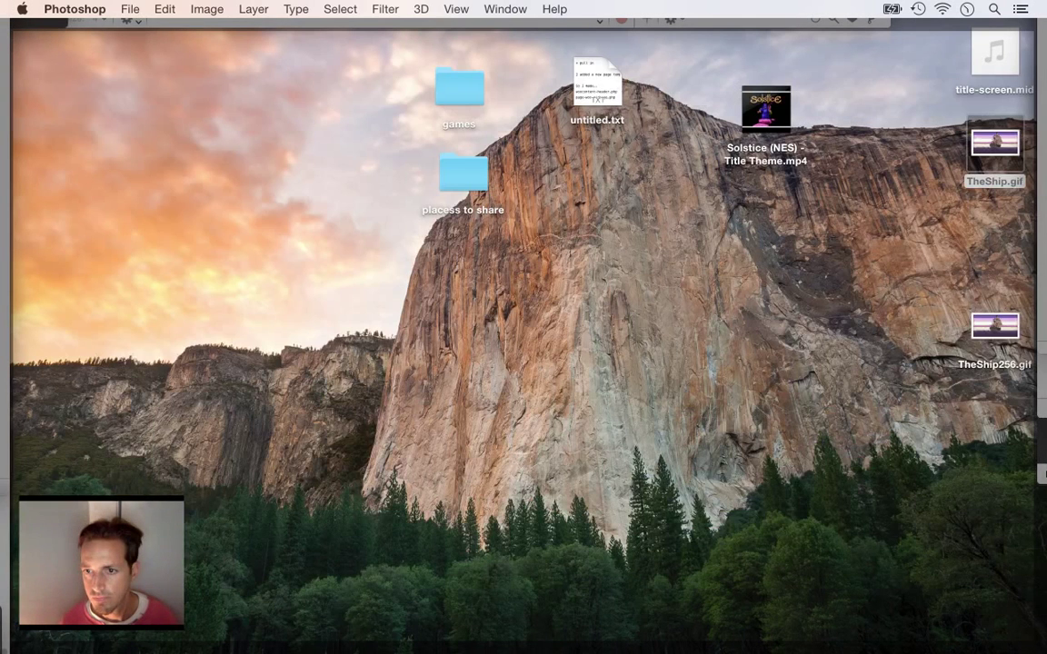
left_click(995, 327)
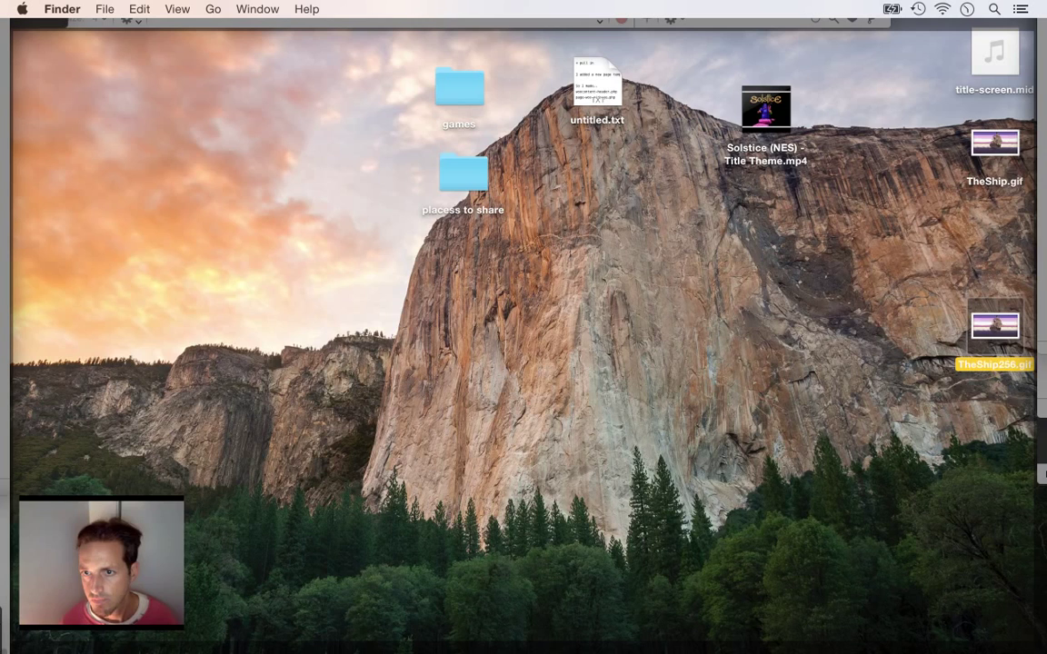
key("space")
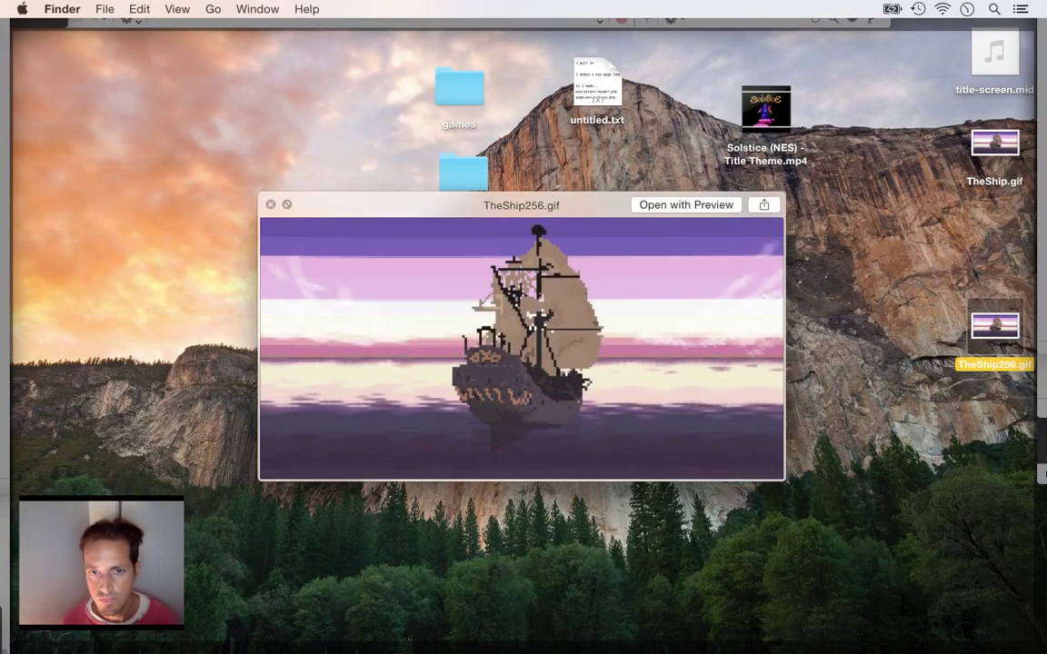
left_click(287, 204)
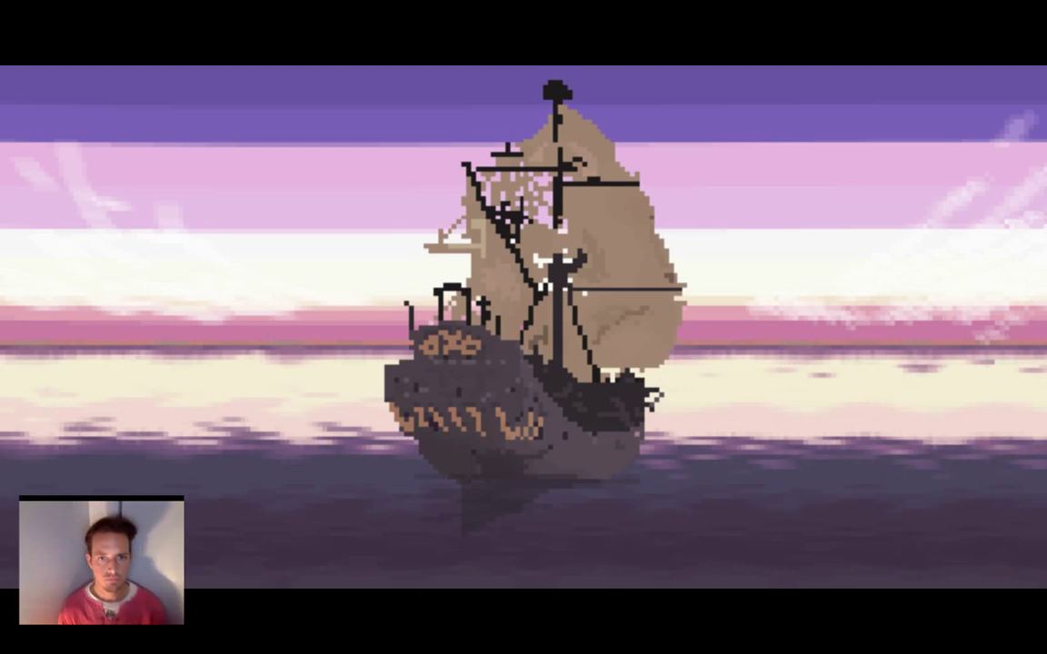
left_click(531, 569)
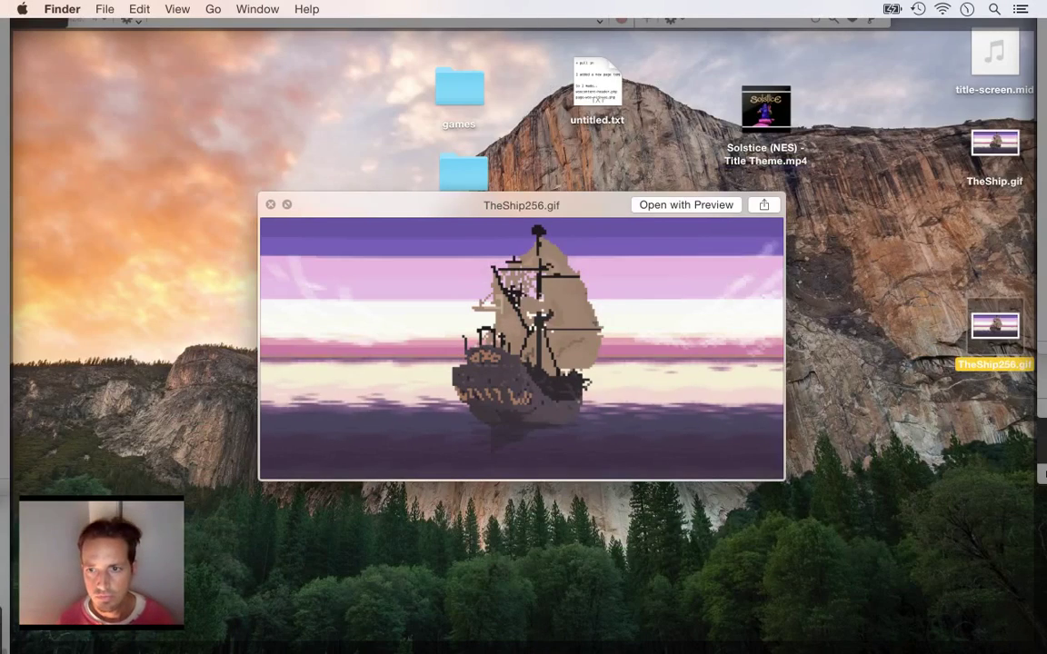
- Preview TheShip.gif full screen with Quick Look to compare it with the 256-color version, and close the preview
left_click(994, 144)
key("space")
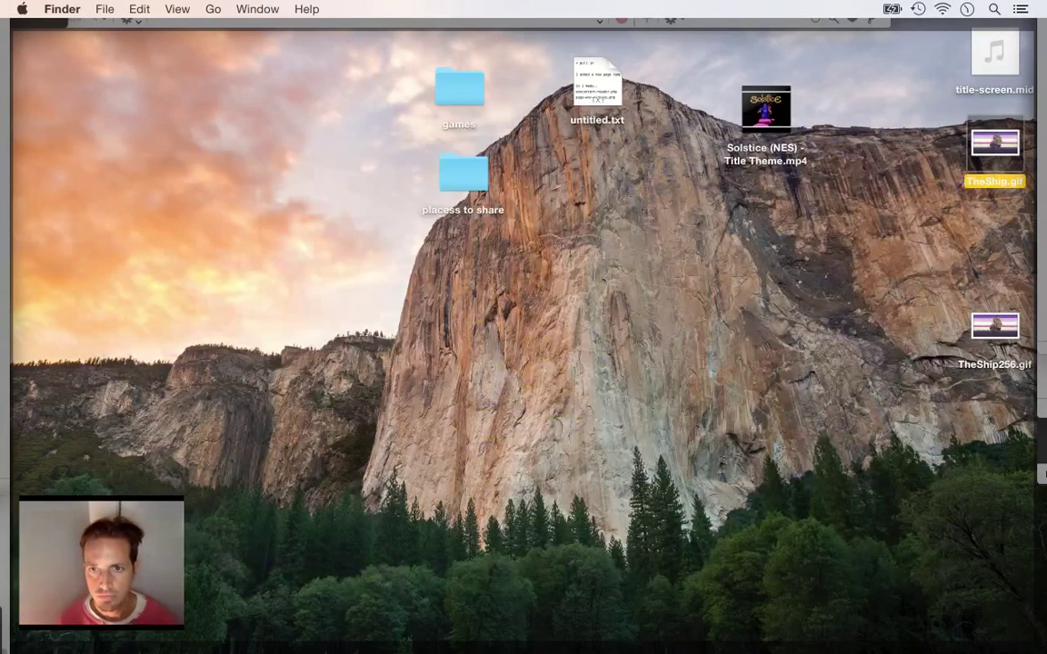
key("space")
left_click(129, 126)
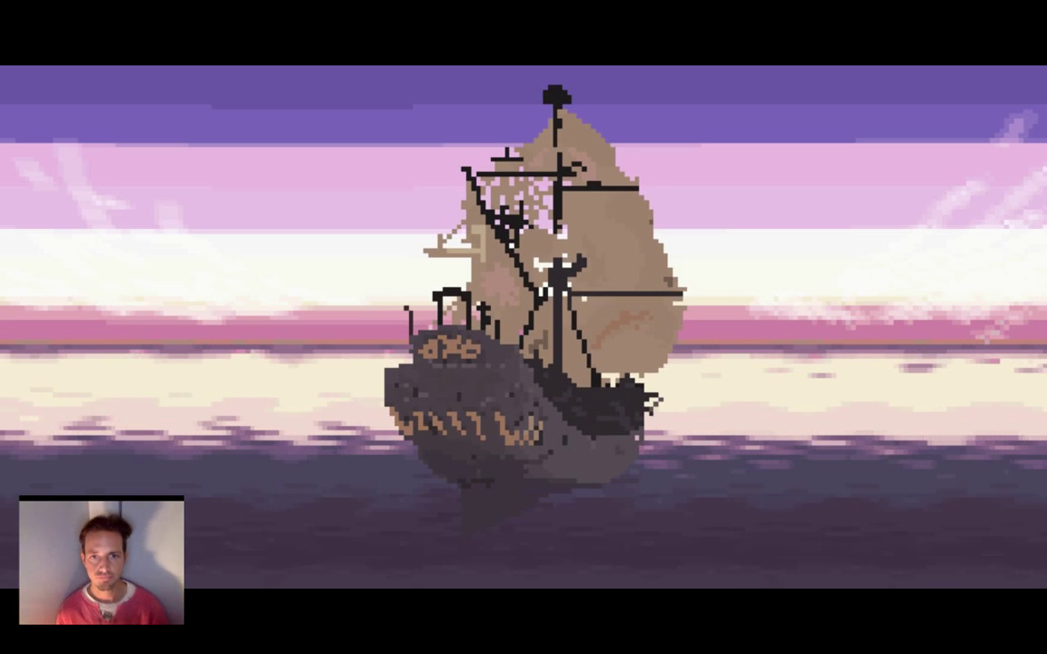
key("Escape")
key("space")
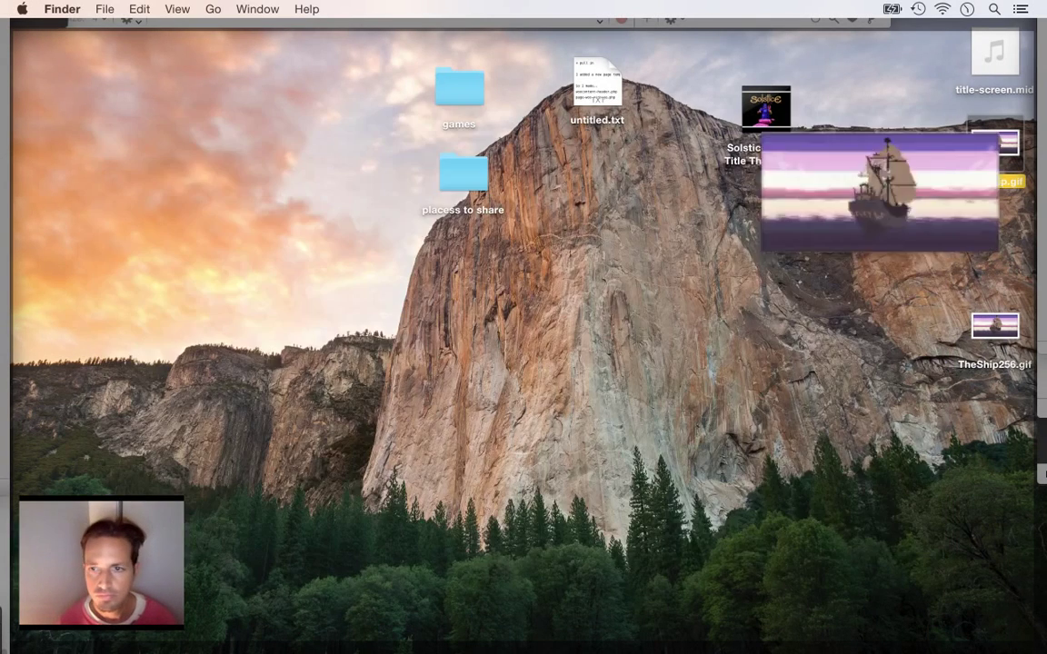
- Preview TheShip256.gif once more at full screen, close the preview and return to the open windows
left_click(994, 325)
key("space")
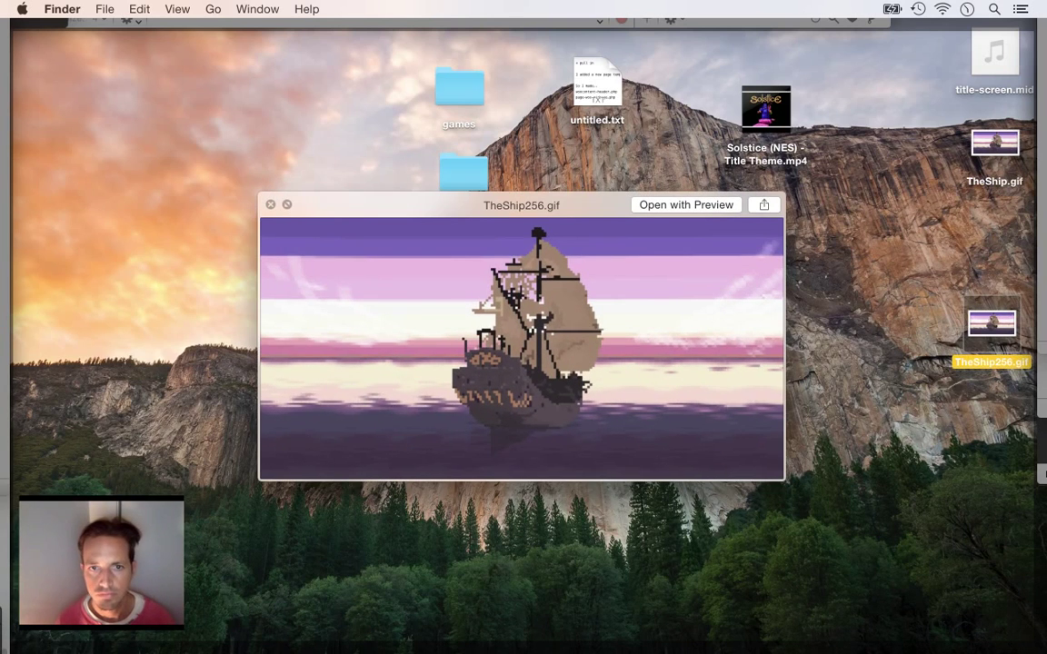
left_click(288, 204)
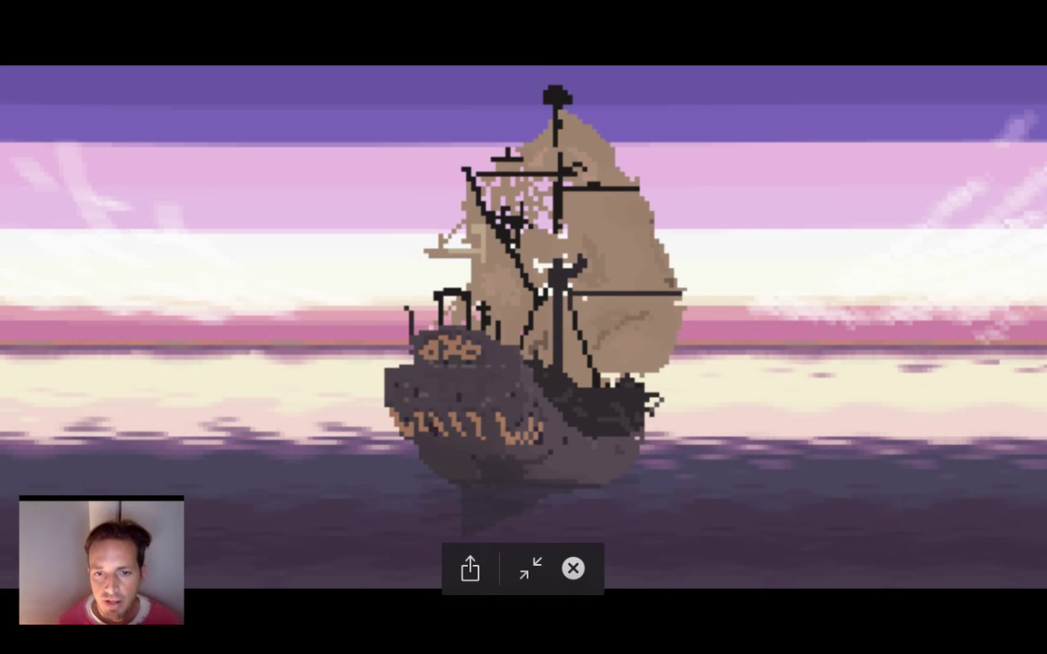
key("Escape")
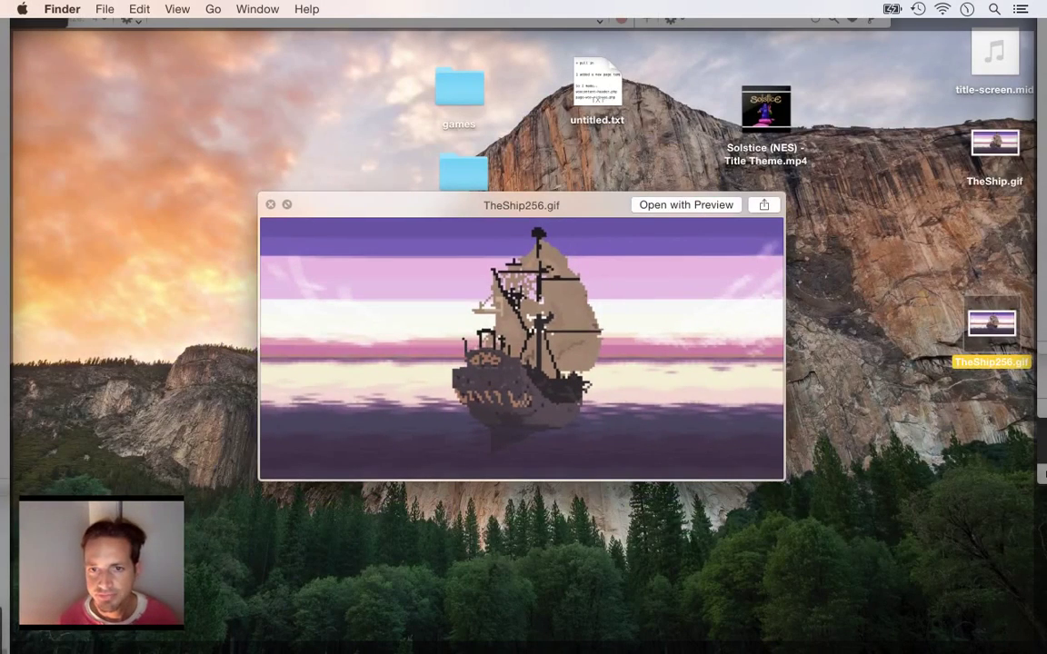
key("space")
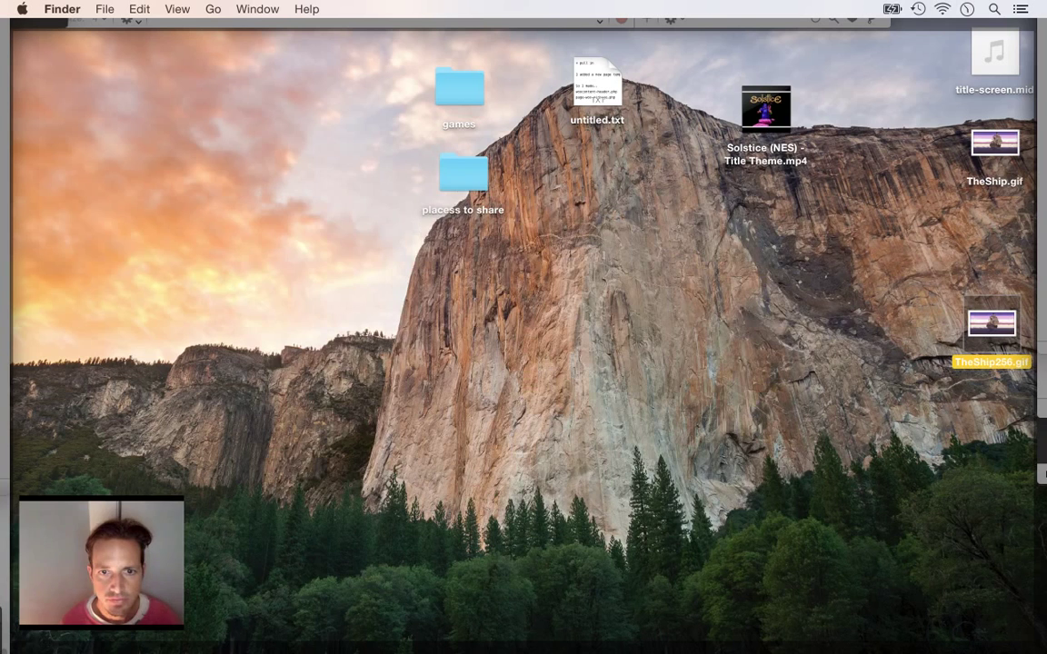
key("F11")
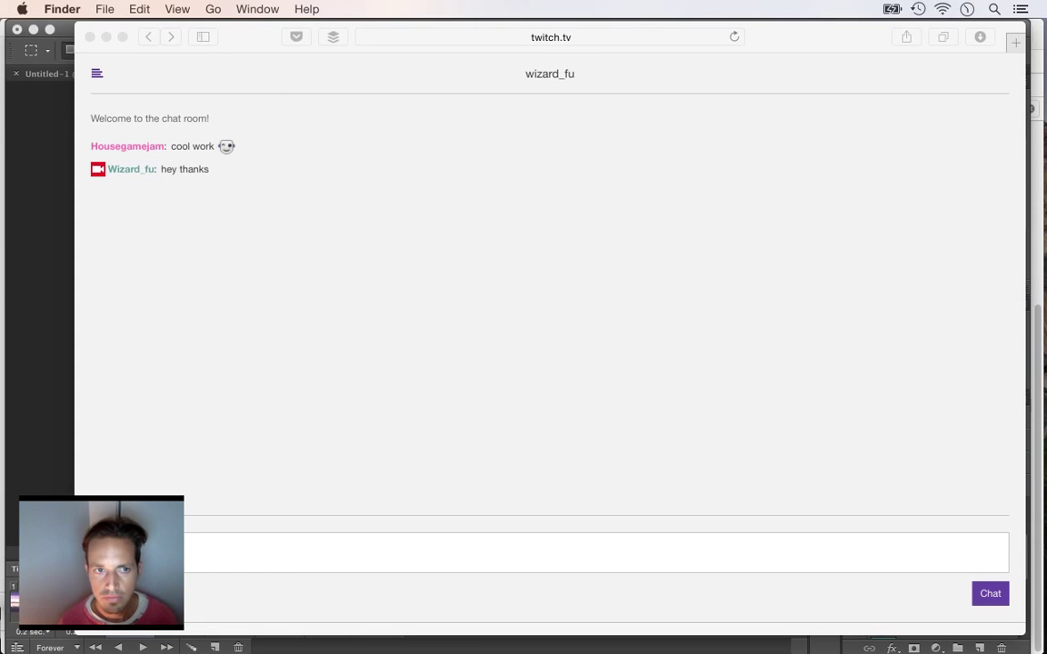
- Switch to OBS
key("super+Tab")
key("super+Tab")
key("super+Tab")
key("super+Tab")
key("super+shift+Tab")
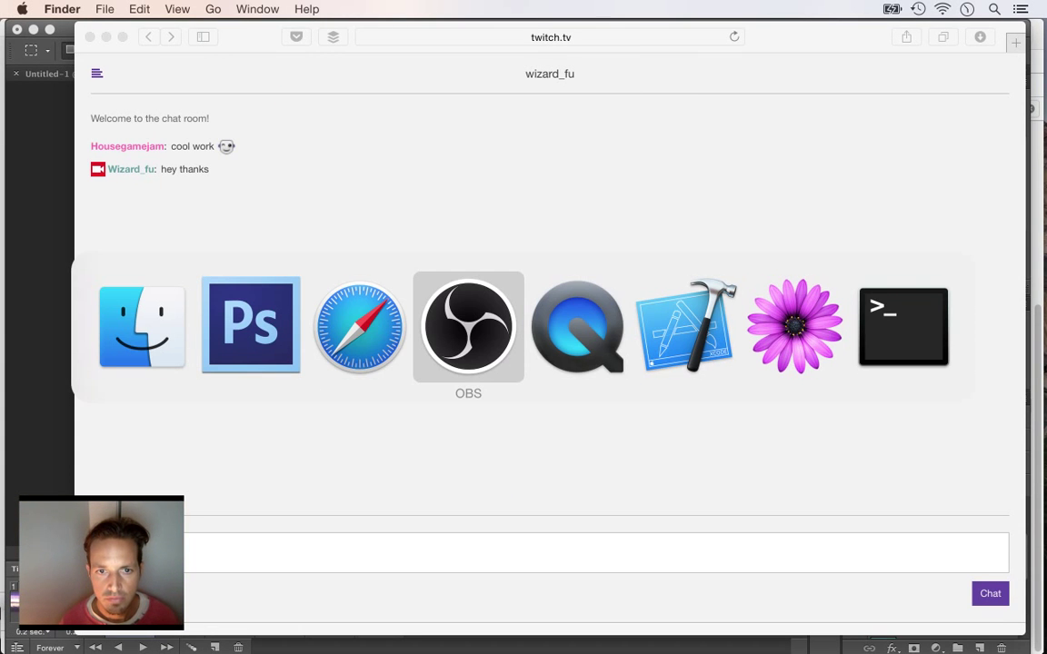